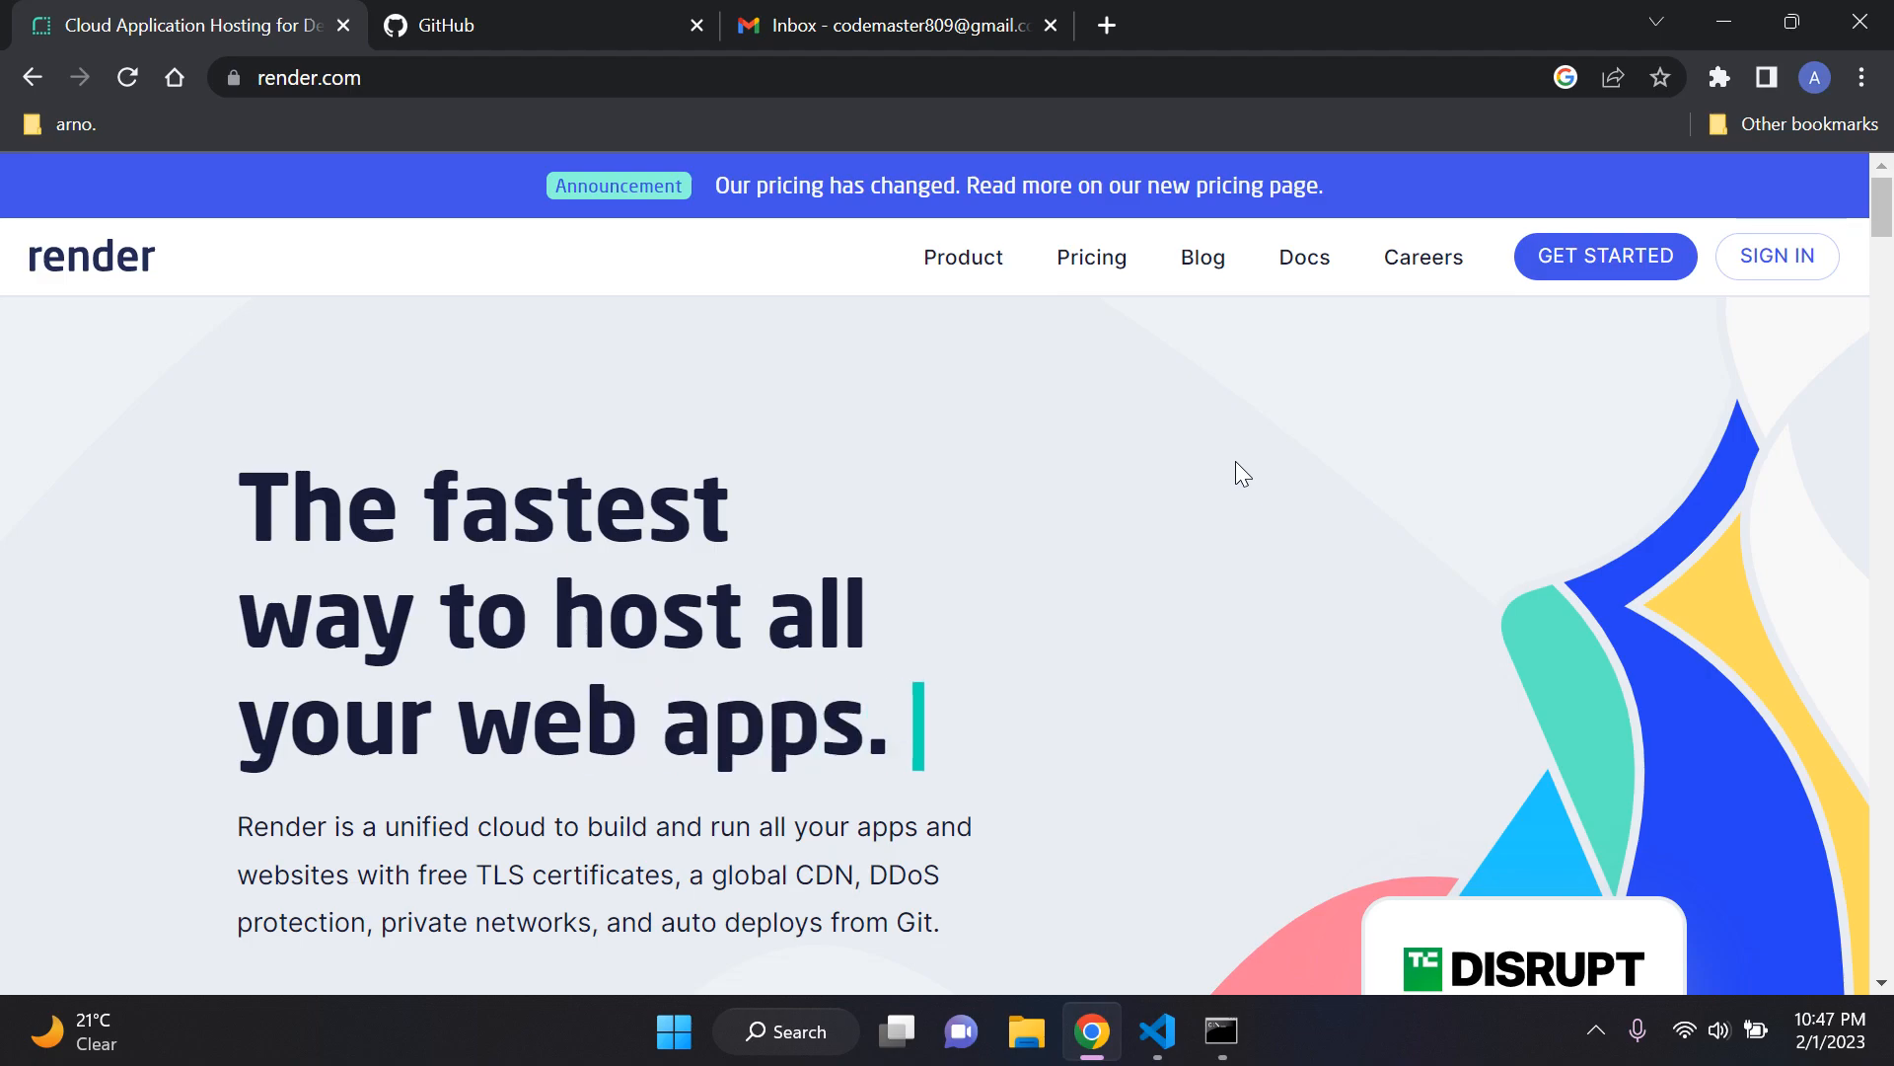
Step: Start signing up for Render from its home page using the GitHub account
click(555, 14)
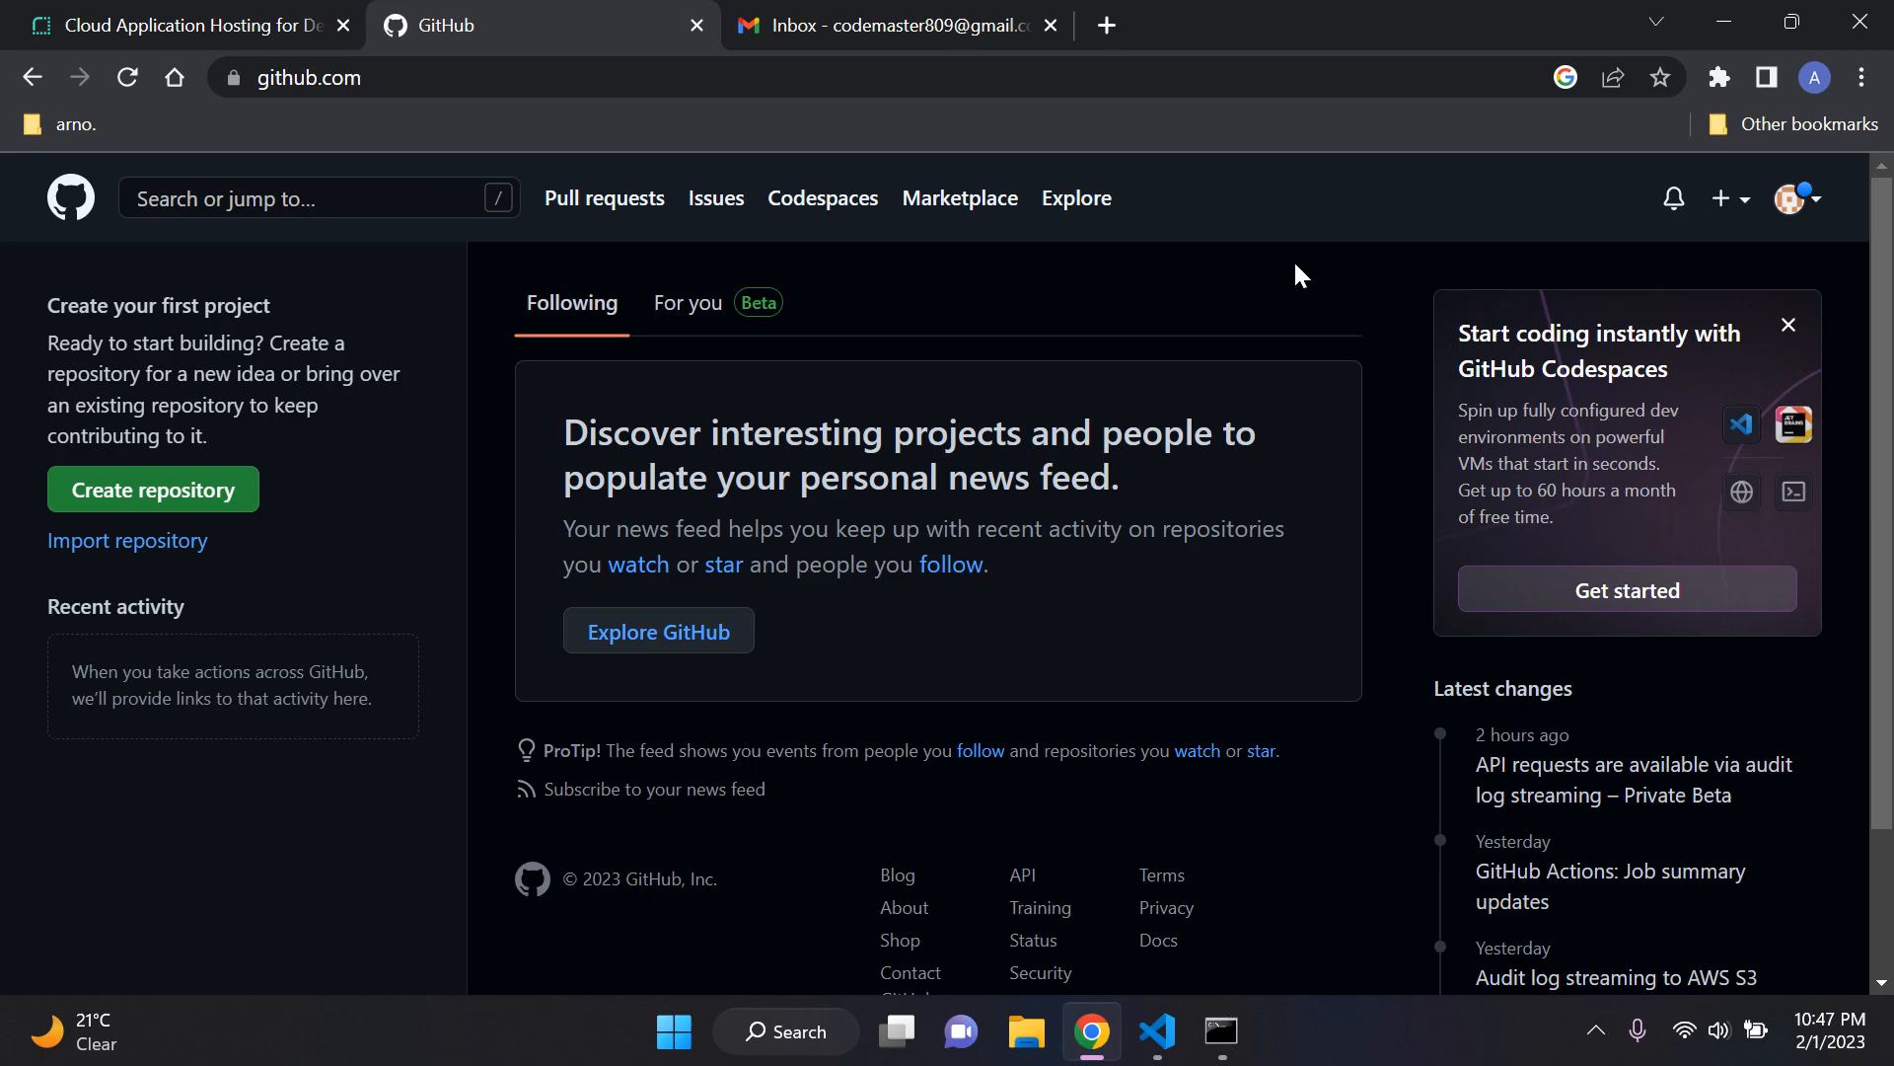
click(234, 12)
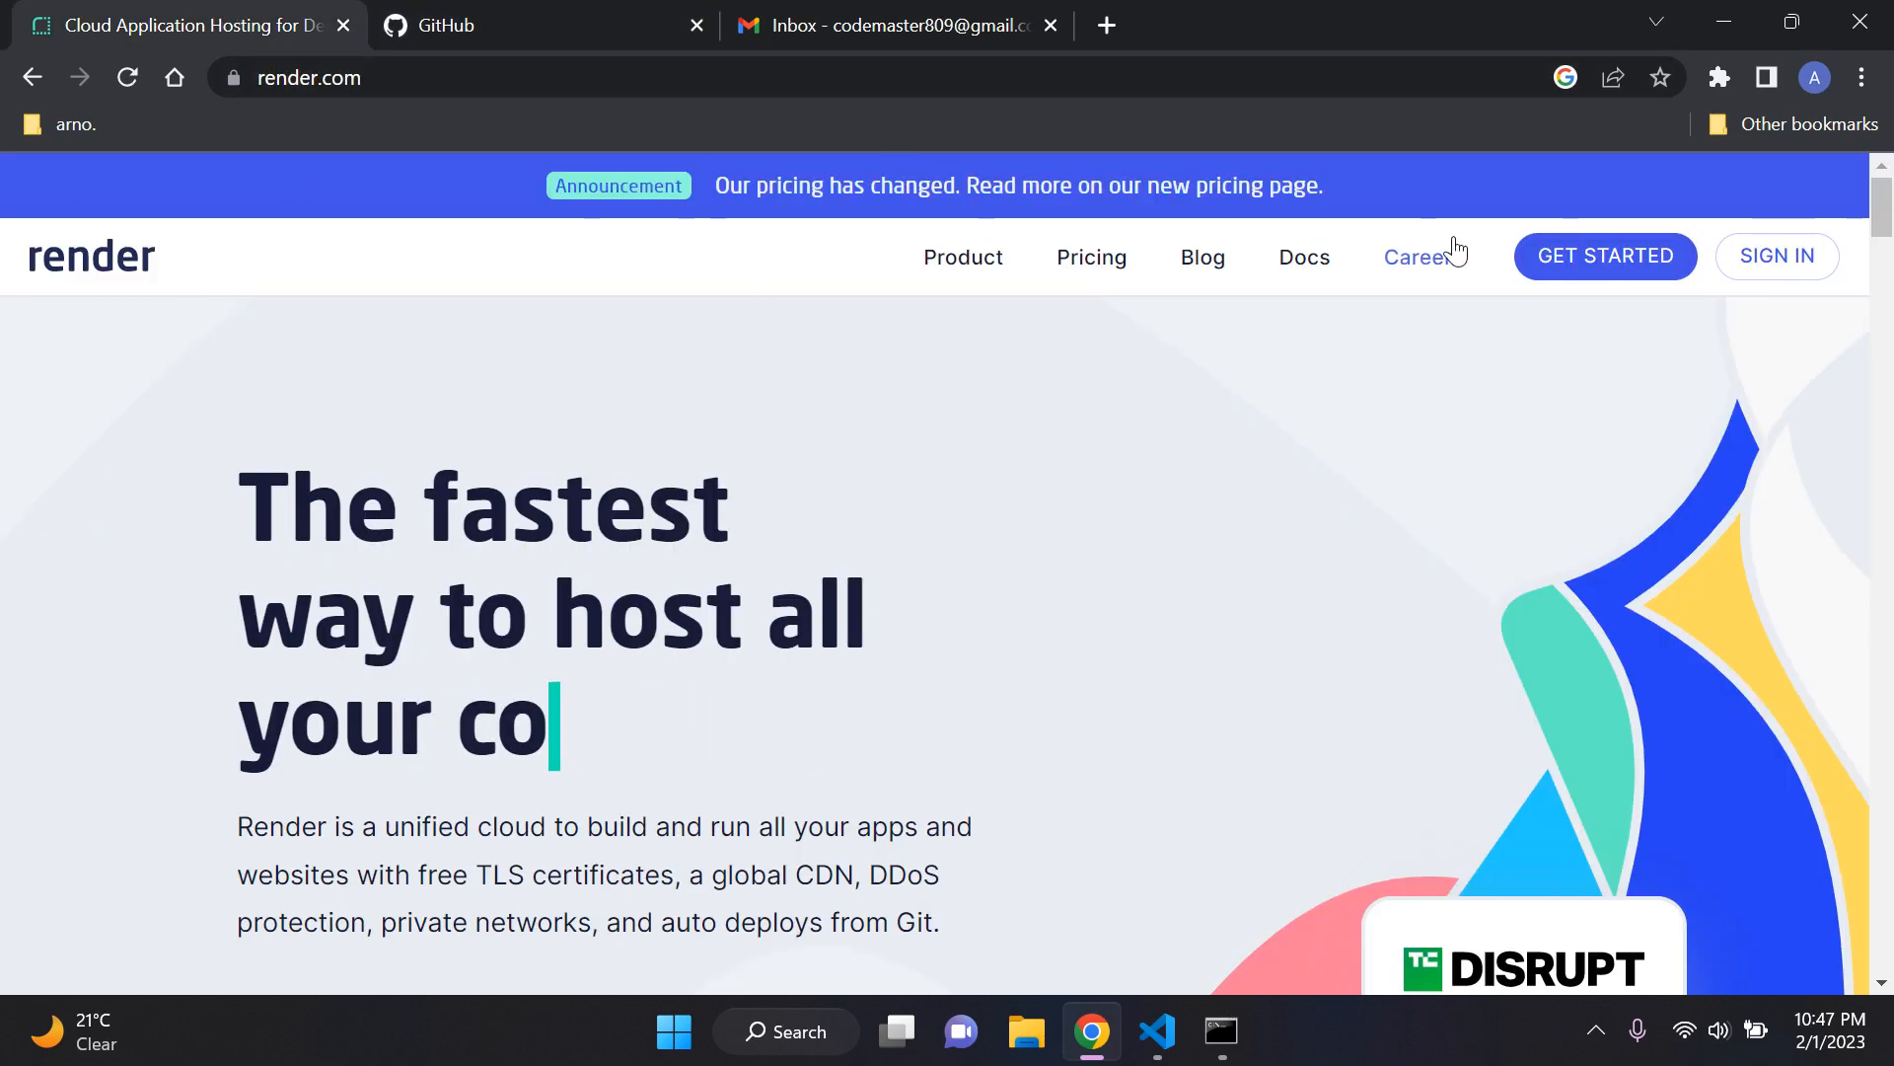
click(1576, 267)
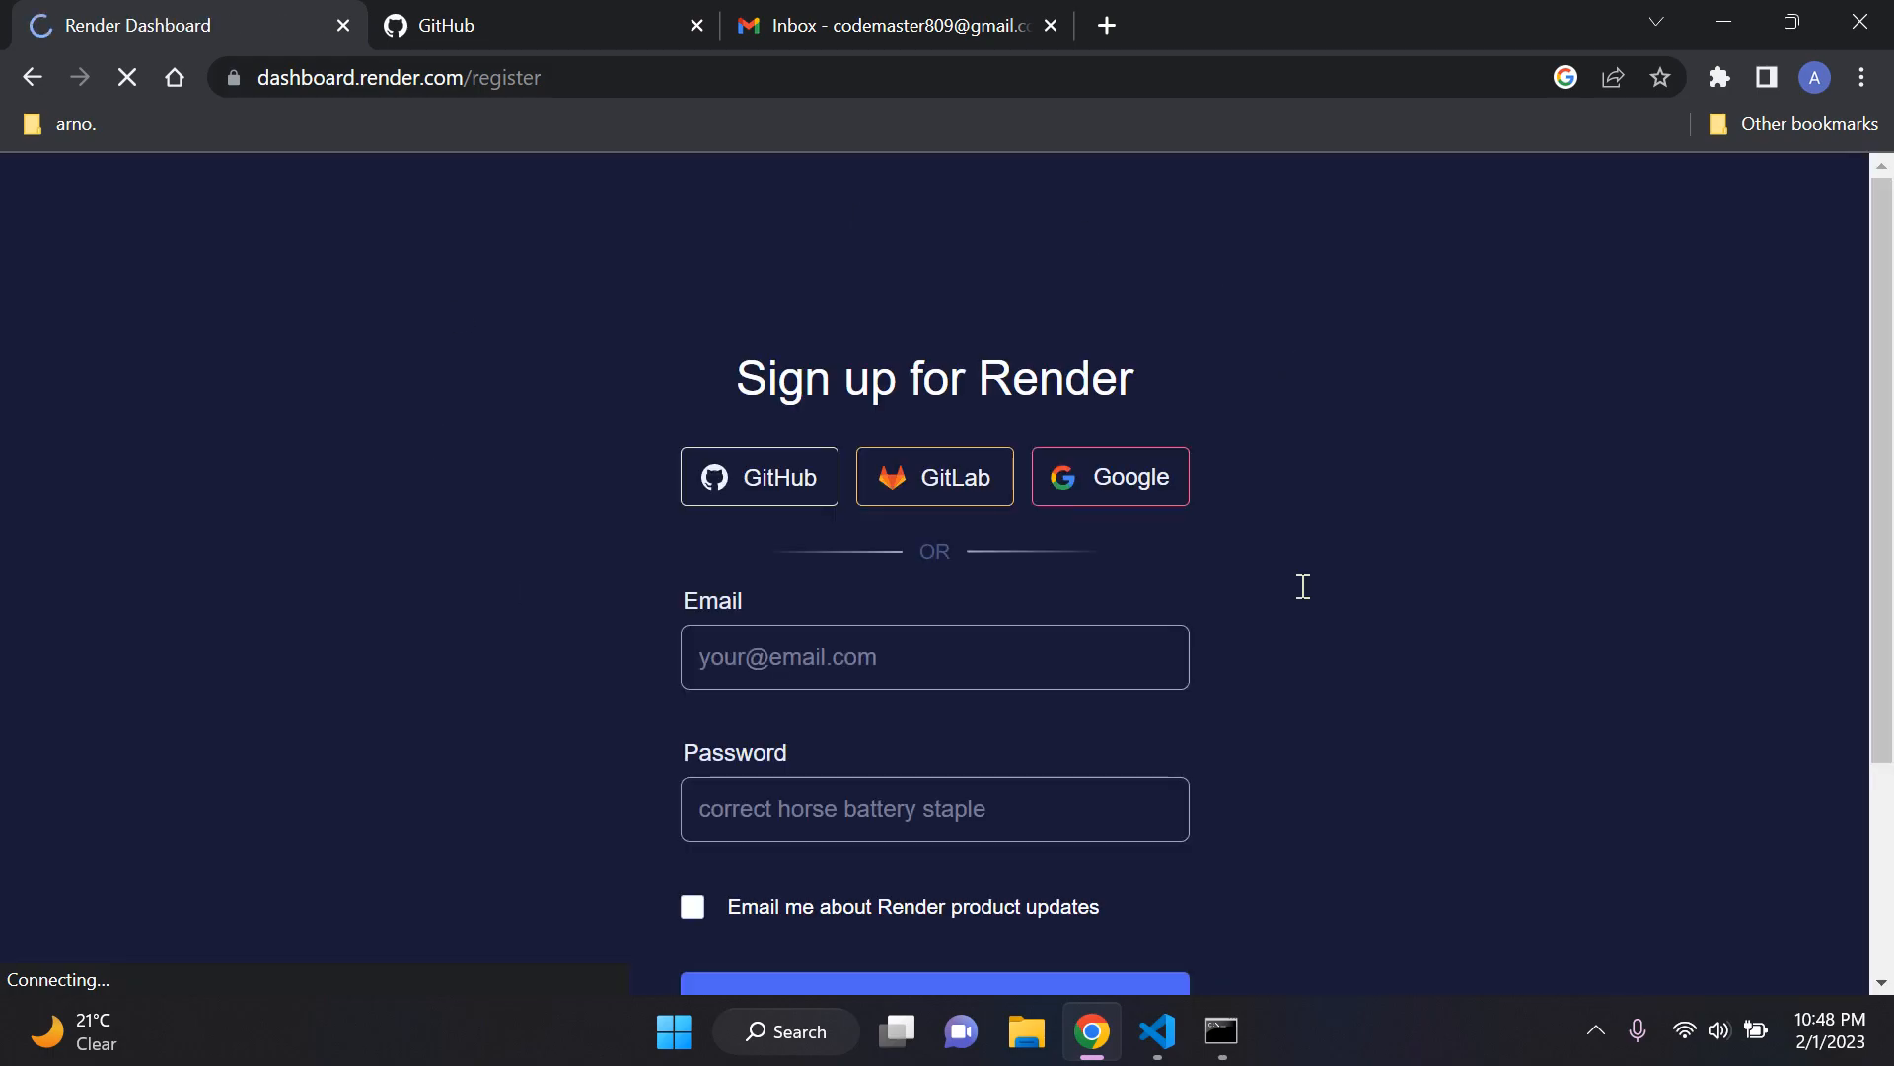
scroll(655, 370, down, 2)
scroll(641, 380, up, 2)
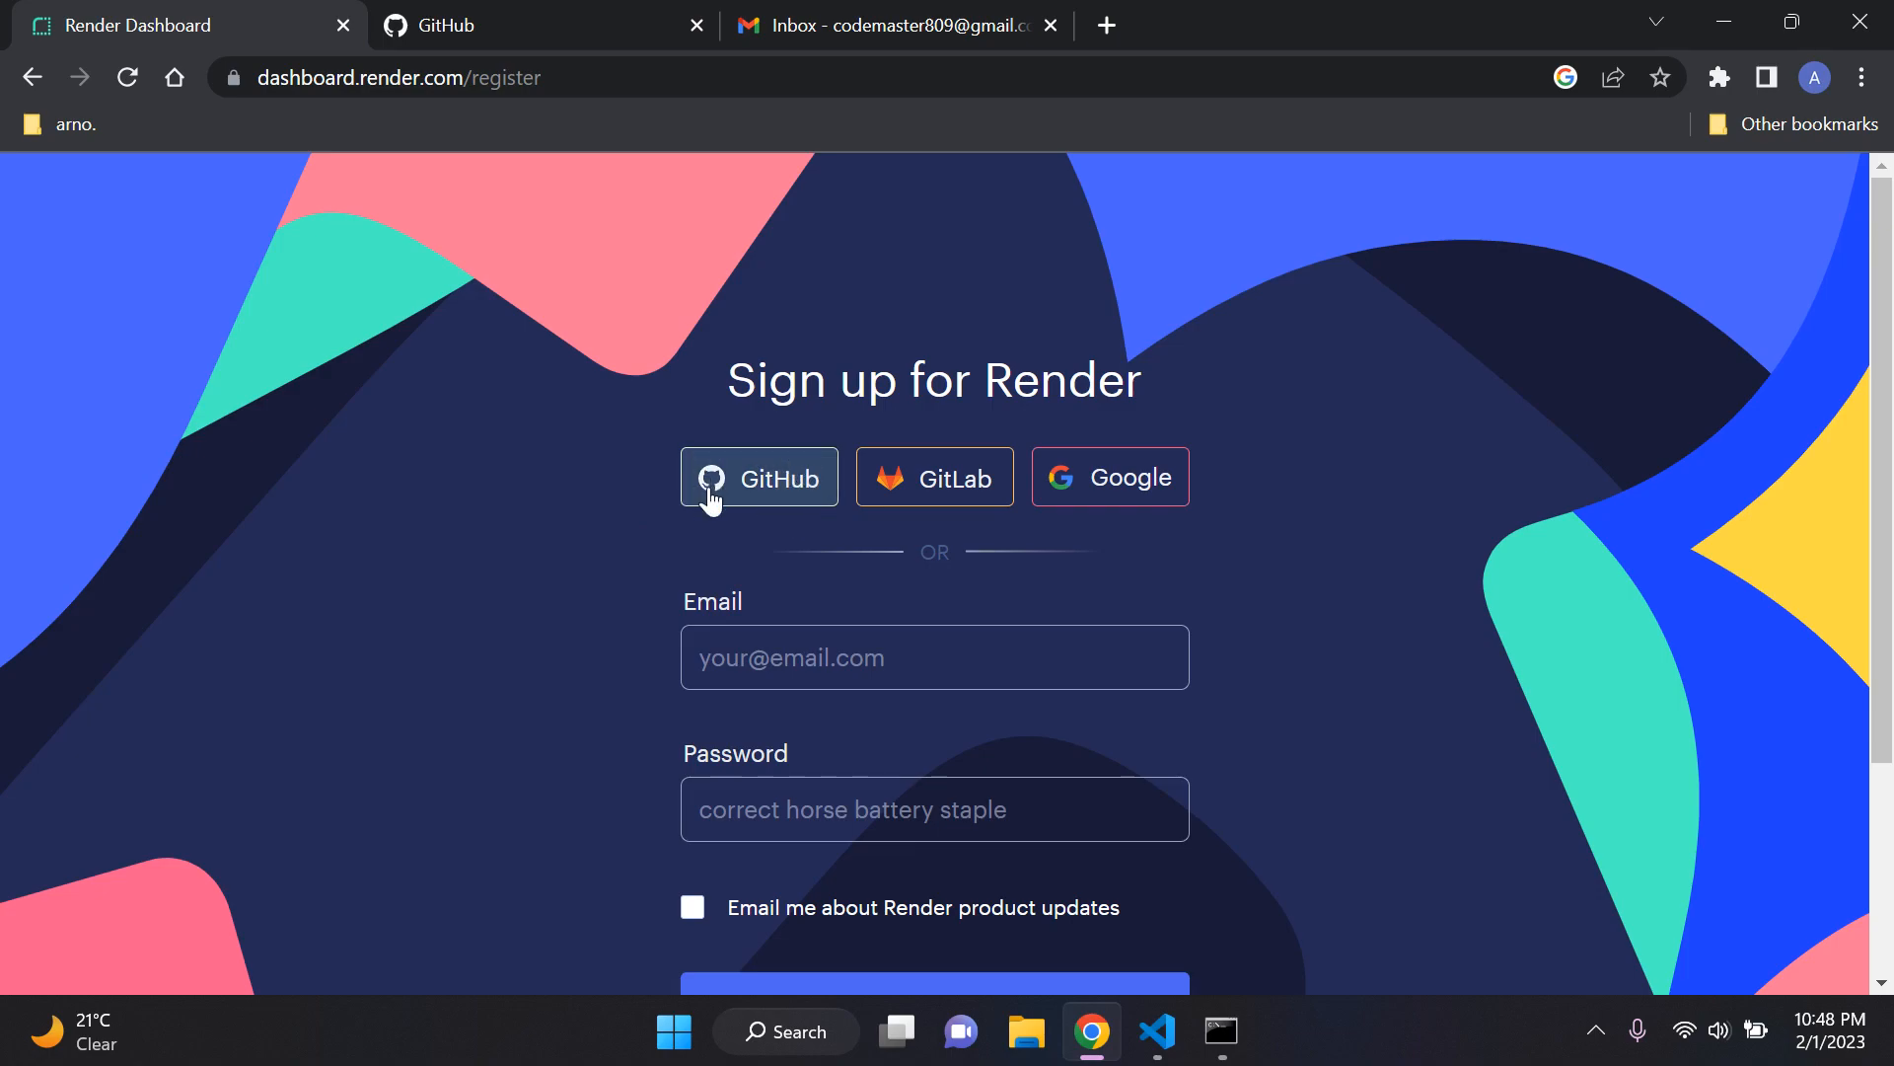
click(767, 484)
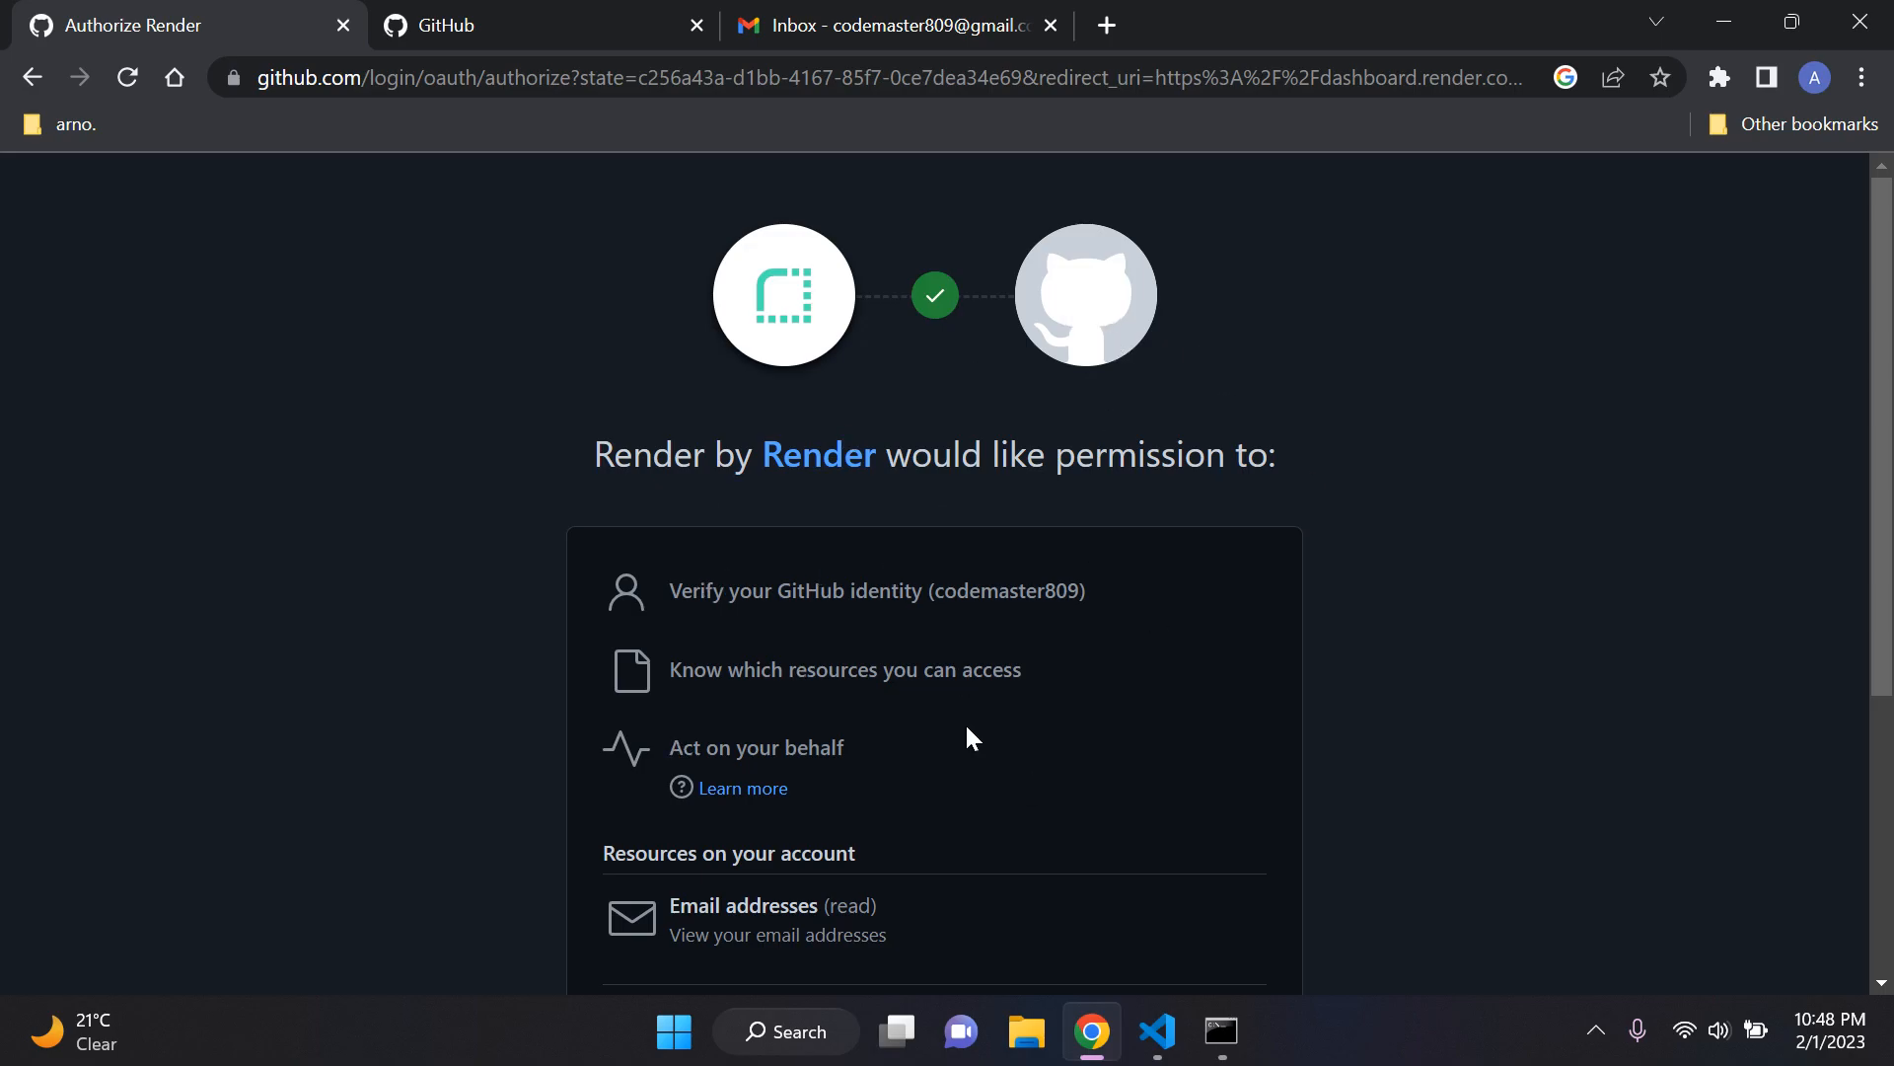
Step: Review the GitHub permissions that Render requests on the authorization page
click(626, 17)
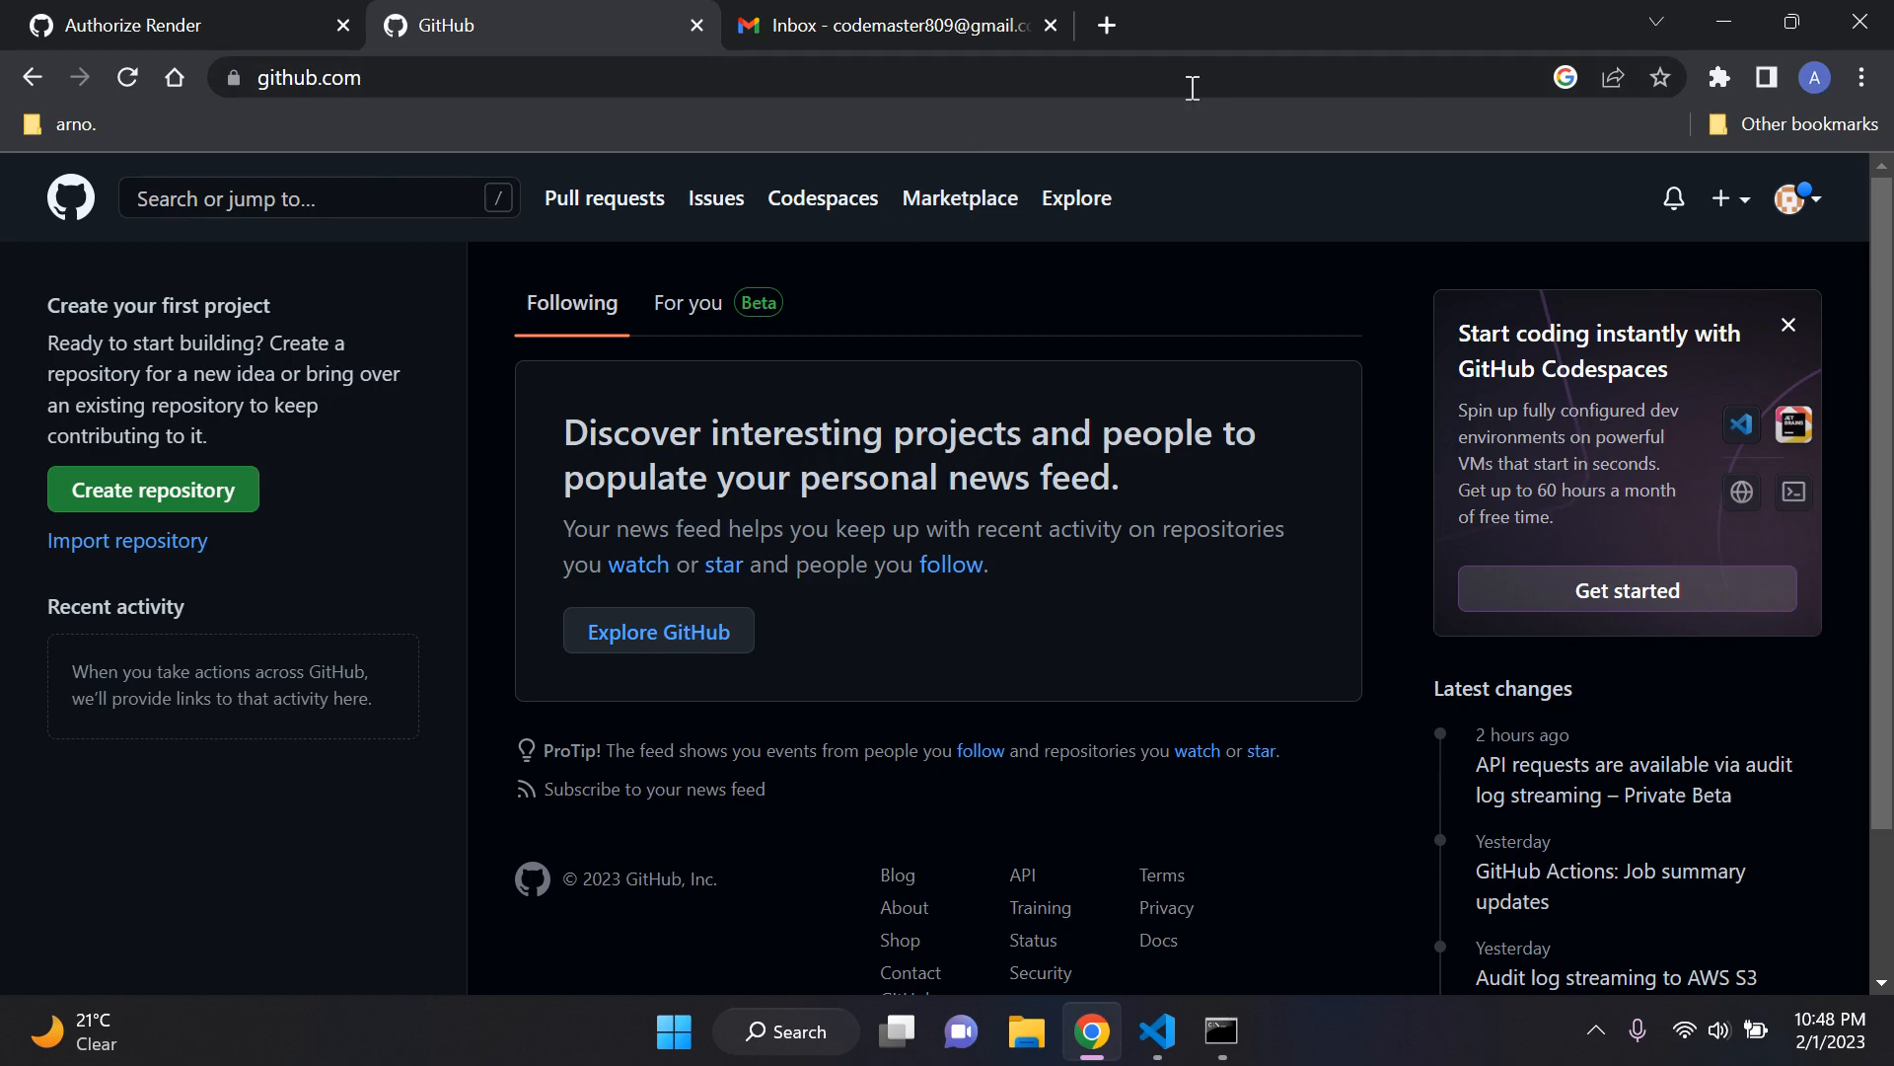
click(212, 18)
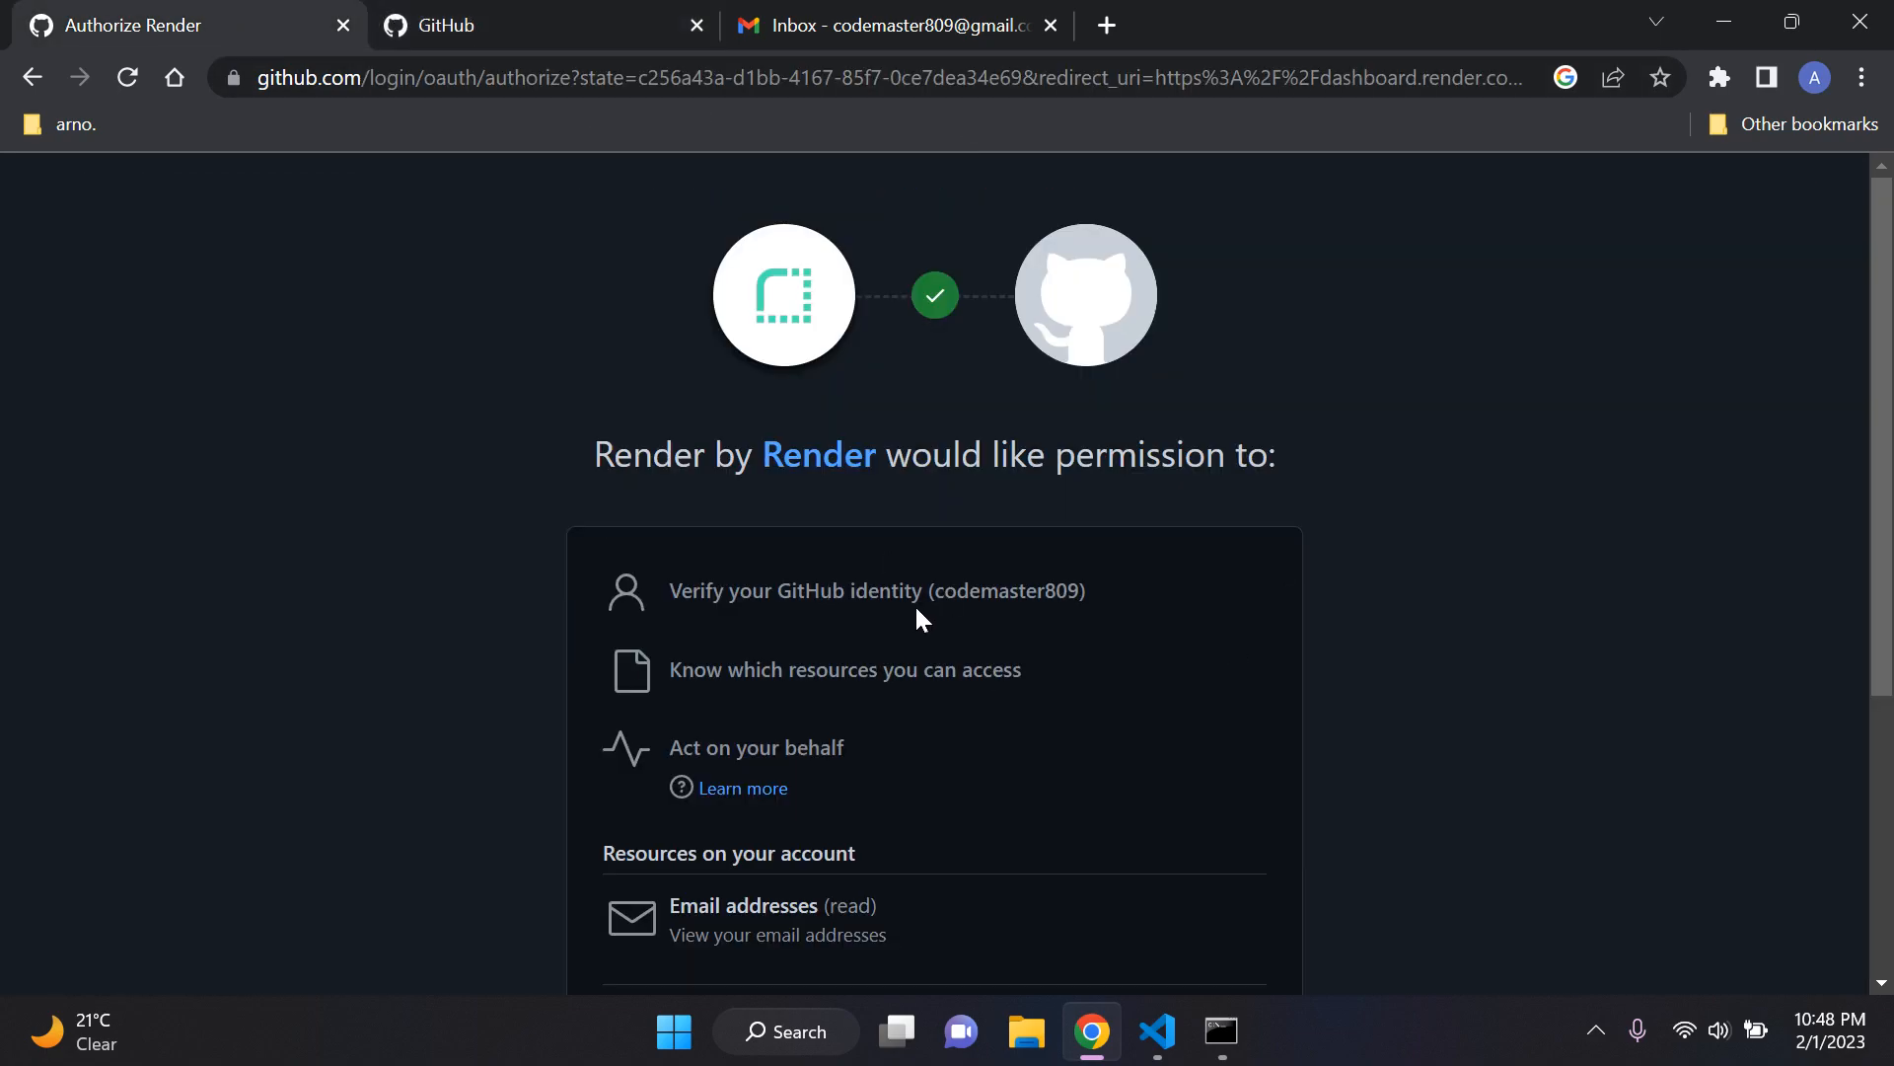
drag(915, 604, 1208, 595)
click(1205, 596)
scroll(1058, 576, down, 4)
scroll(1058, 576, up, 4)
drag(756, 592, 930, 651)
click(1084, 655)
scroll(991, 508, down, 1)
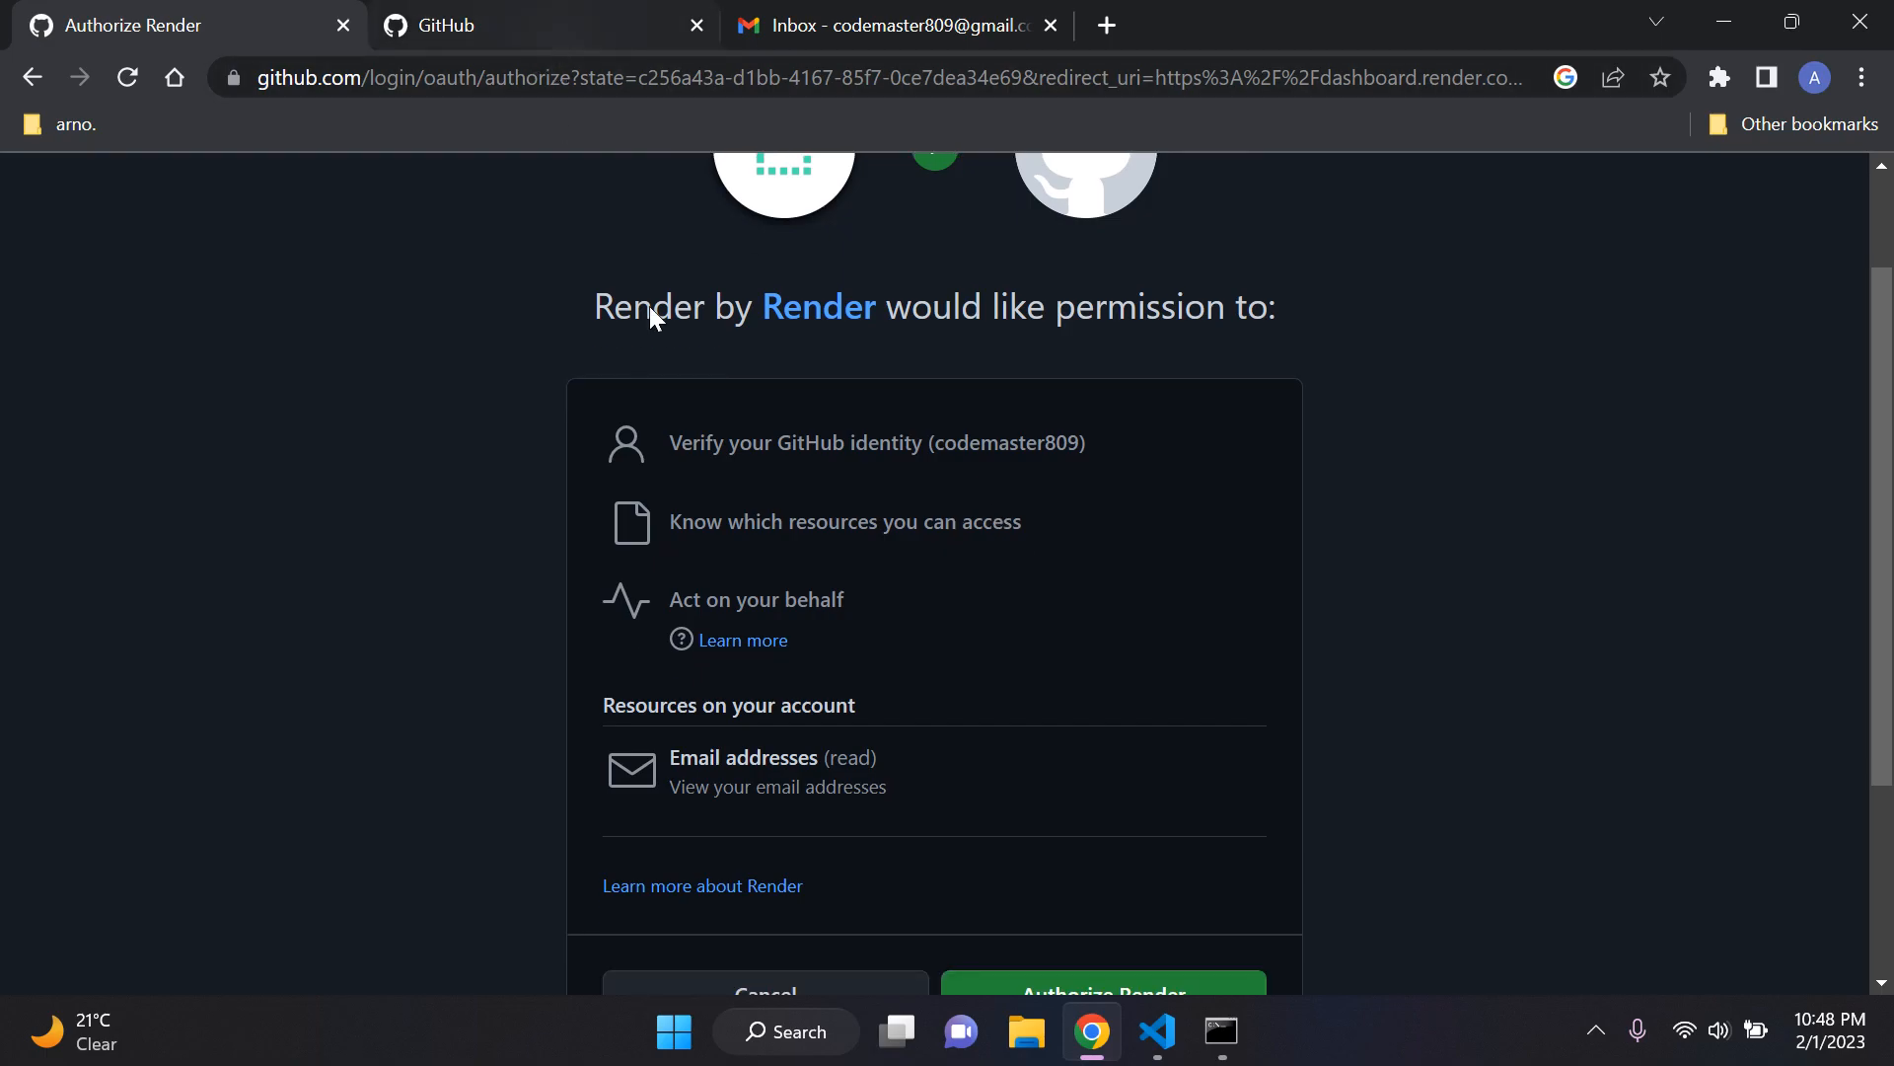
scroll(968, 550, up, 1)
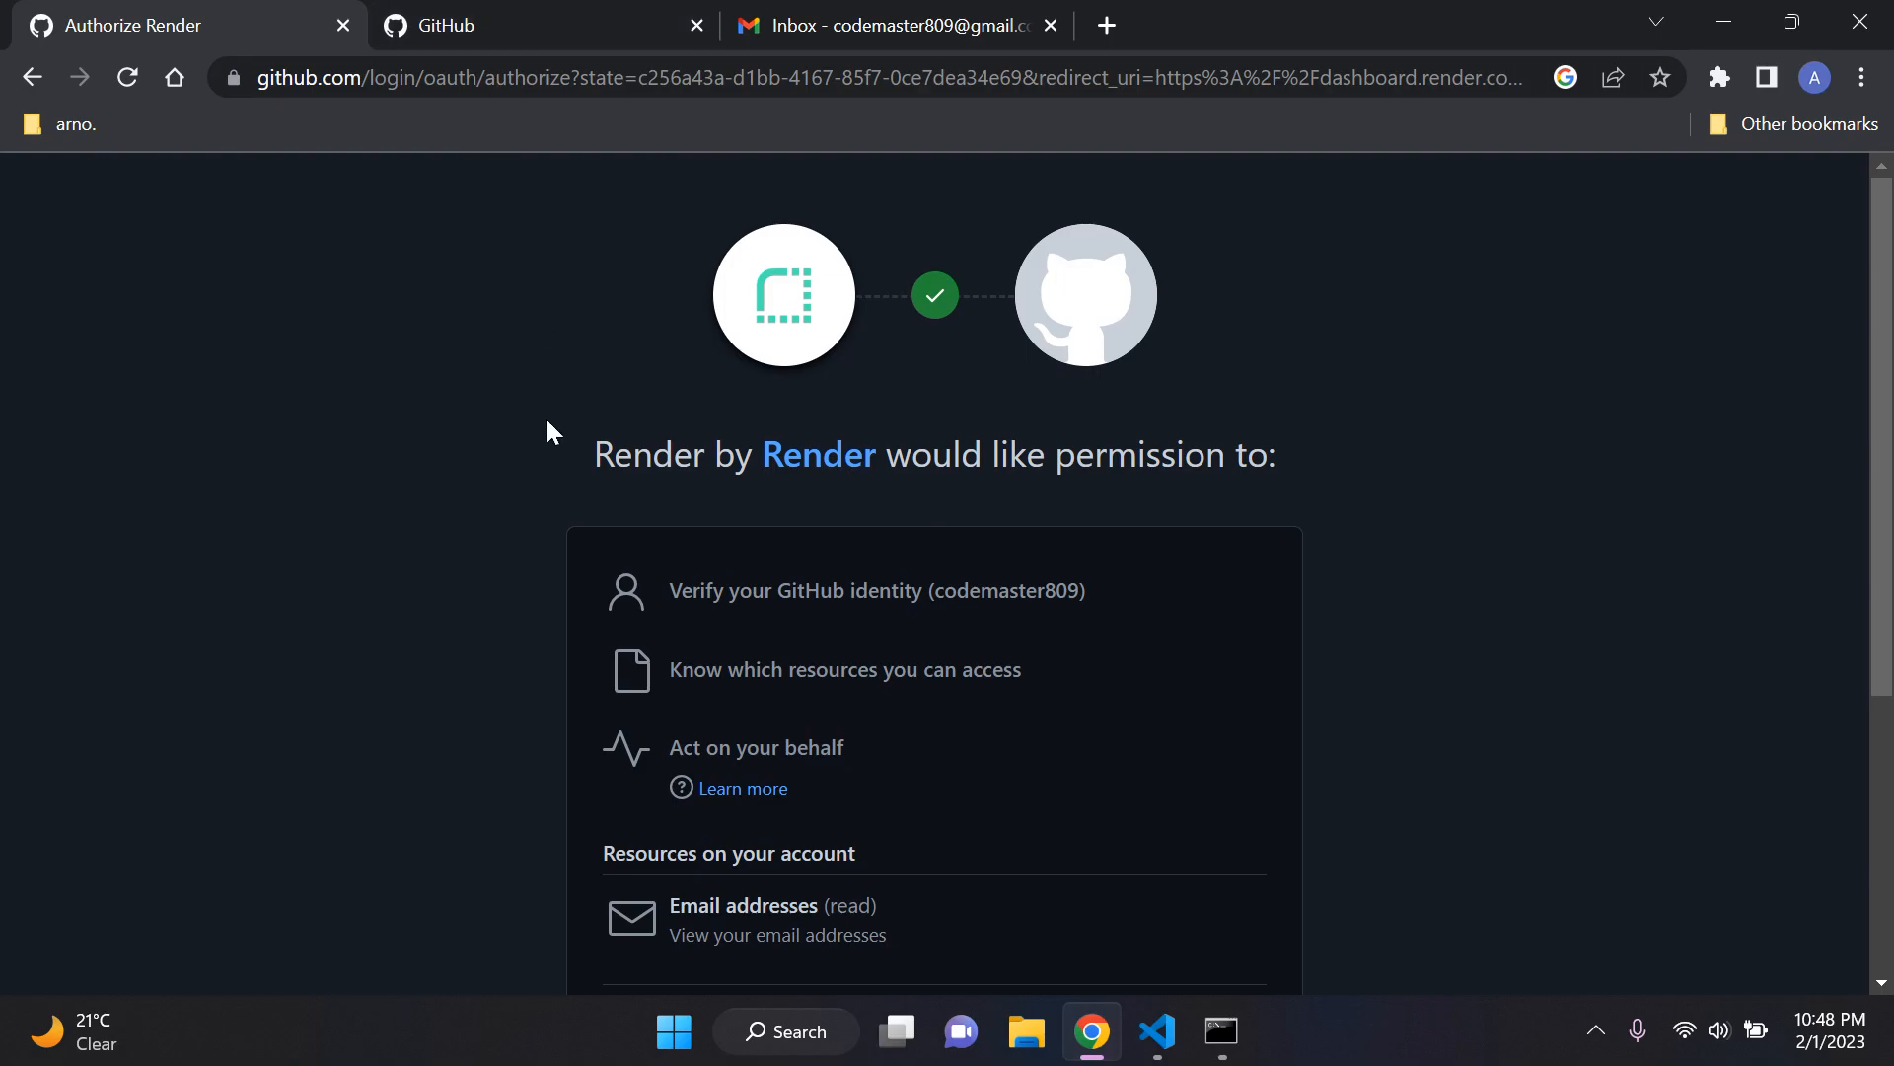
Step: Authorize Render on GitHub and complete the sign-up with the prefilled email address
scroll(1174, 523, down, 3)
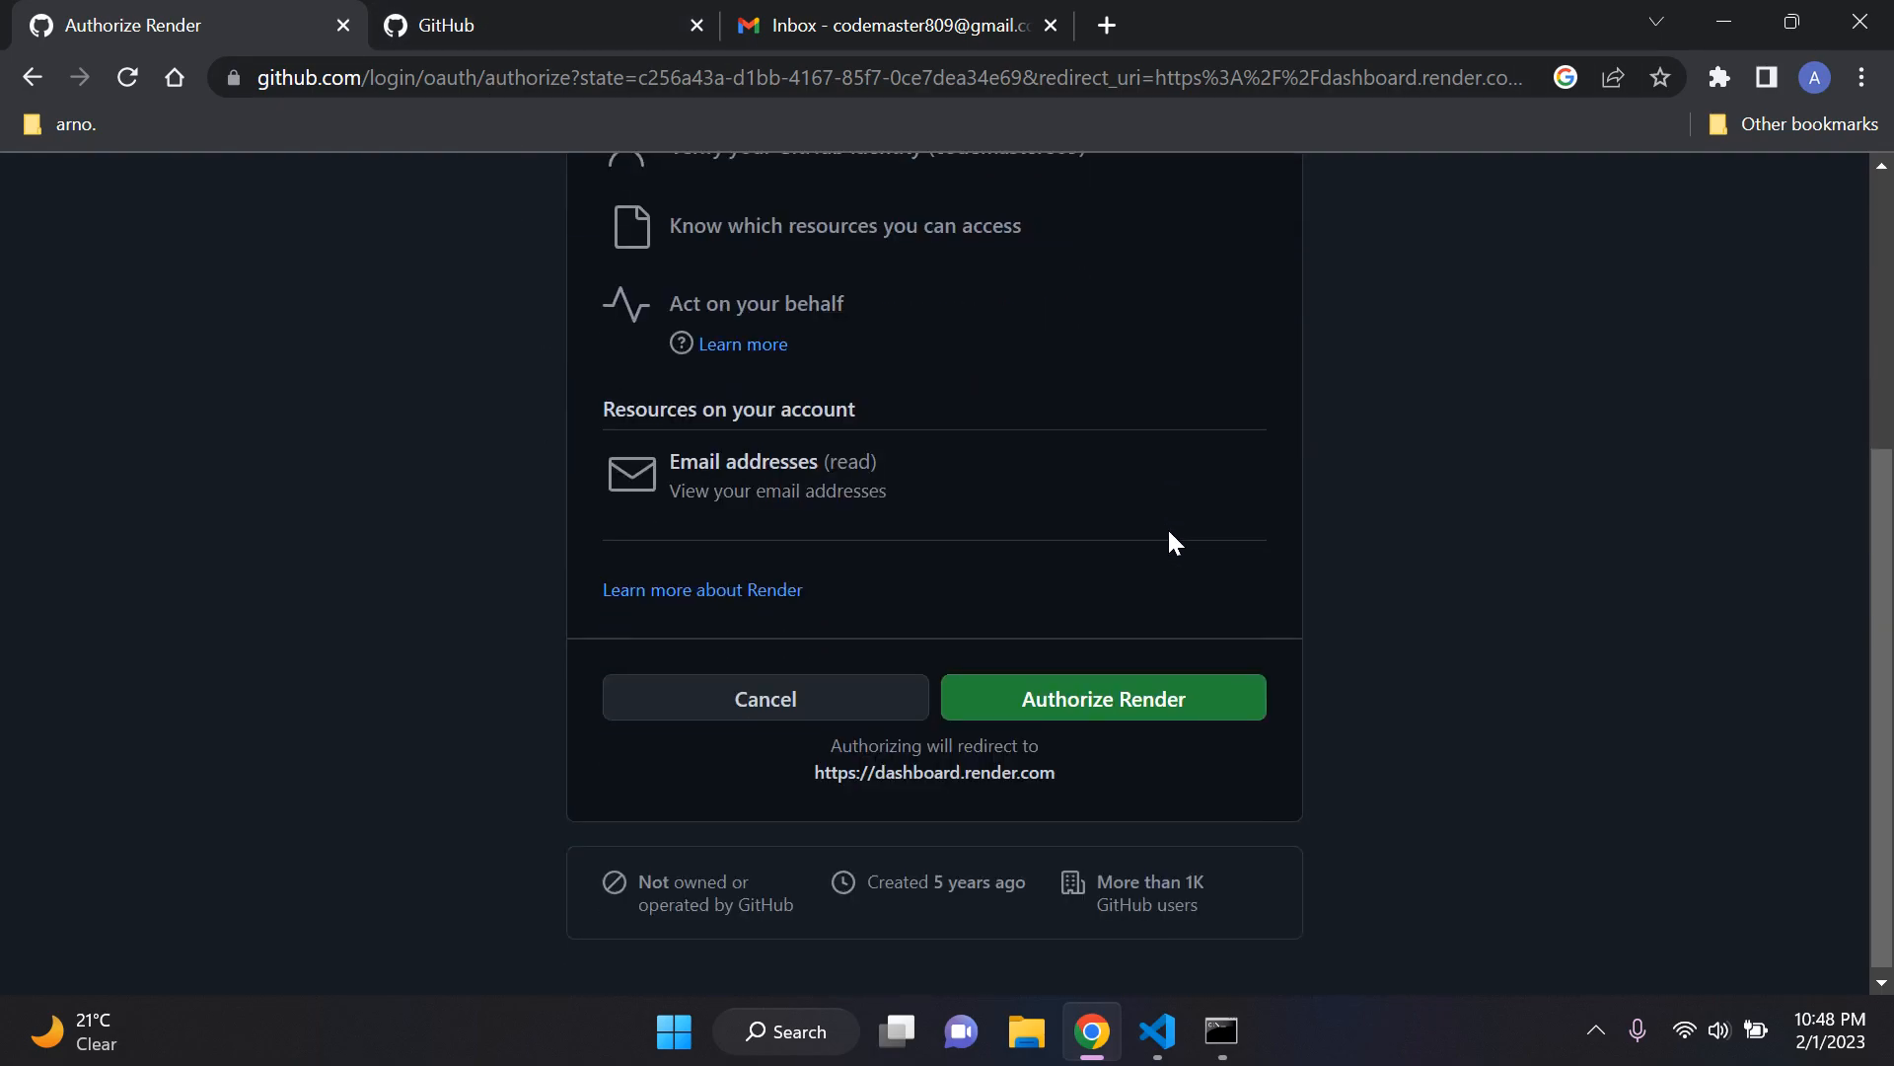
click(1122, 702)
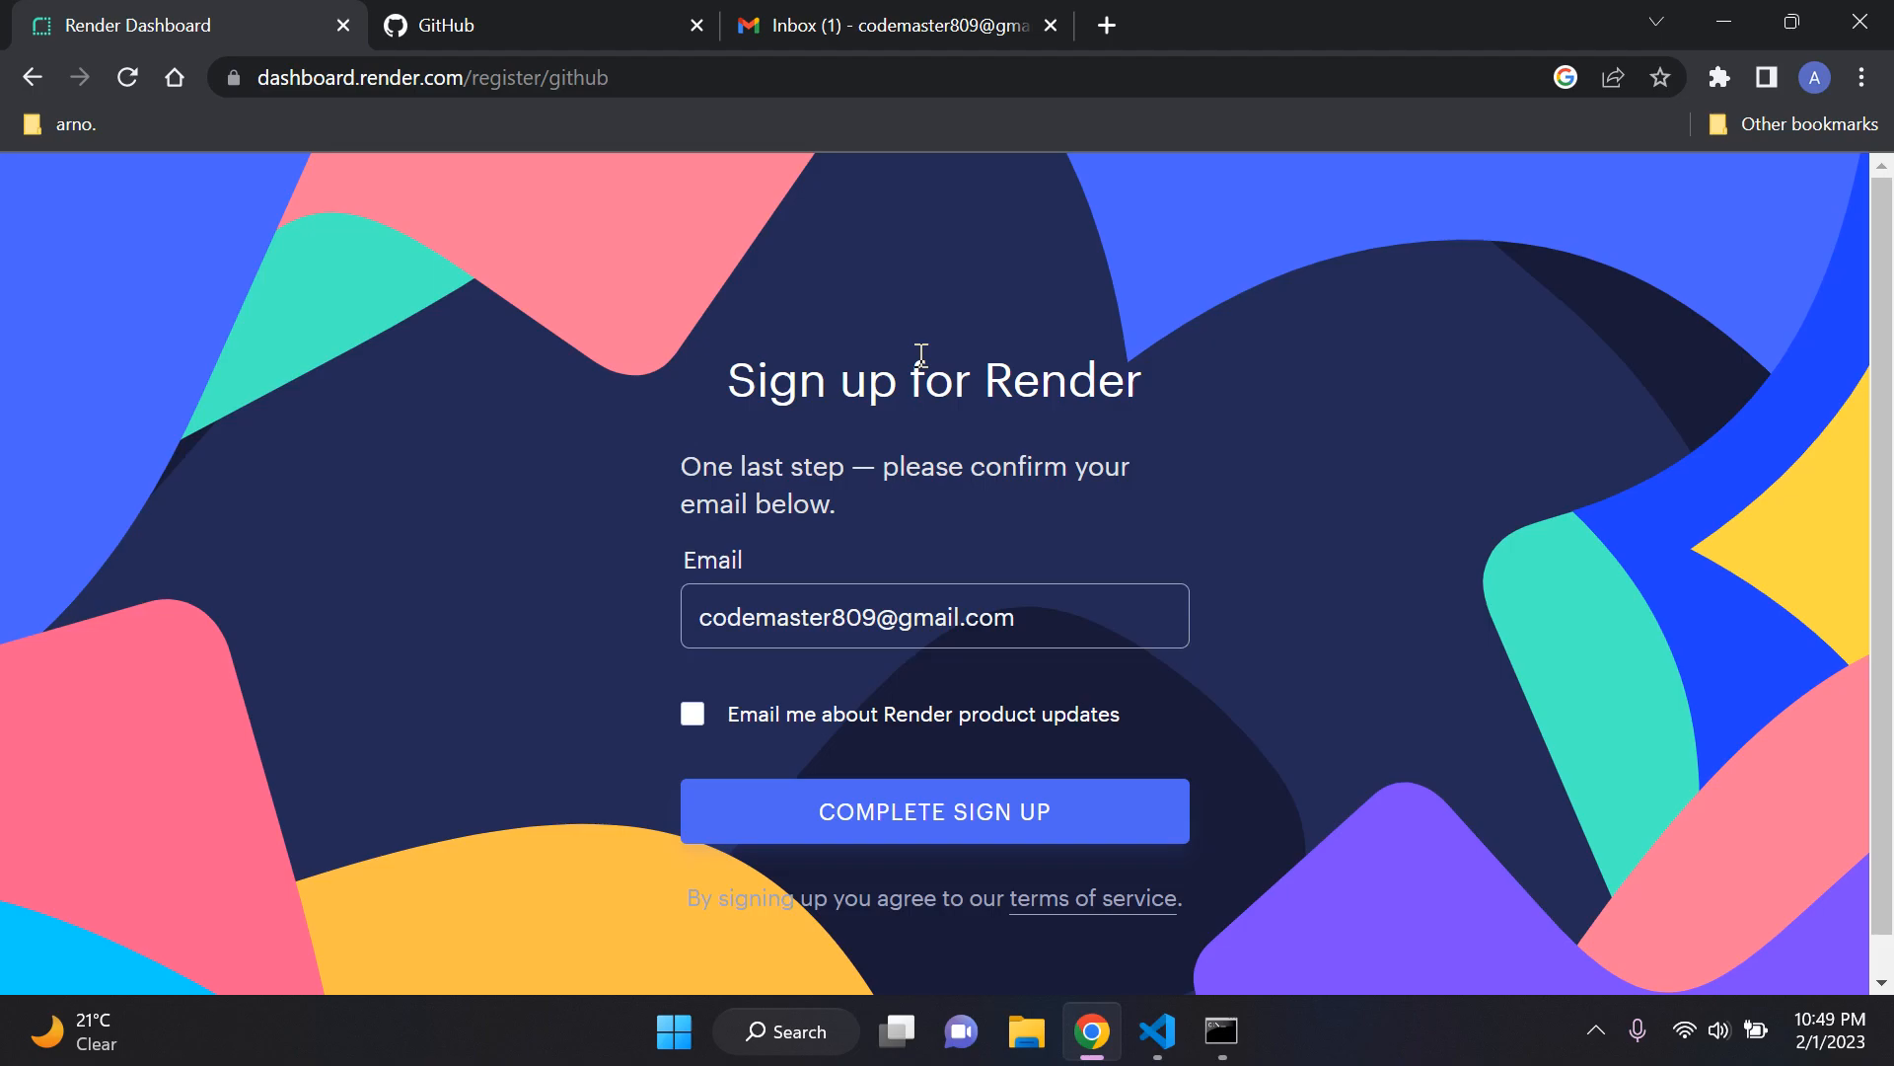
click(1059, 822)
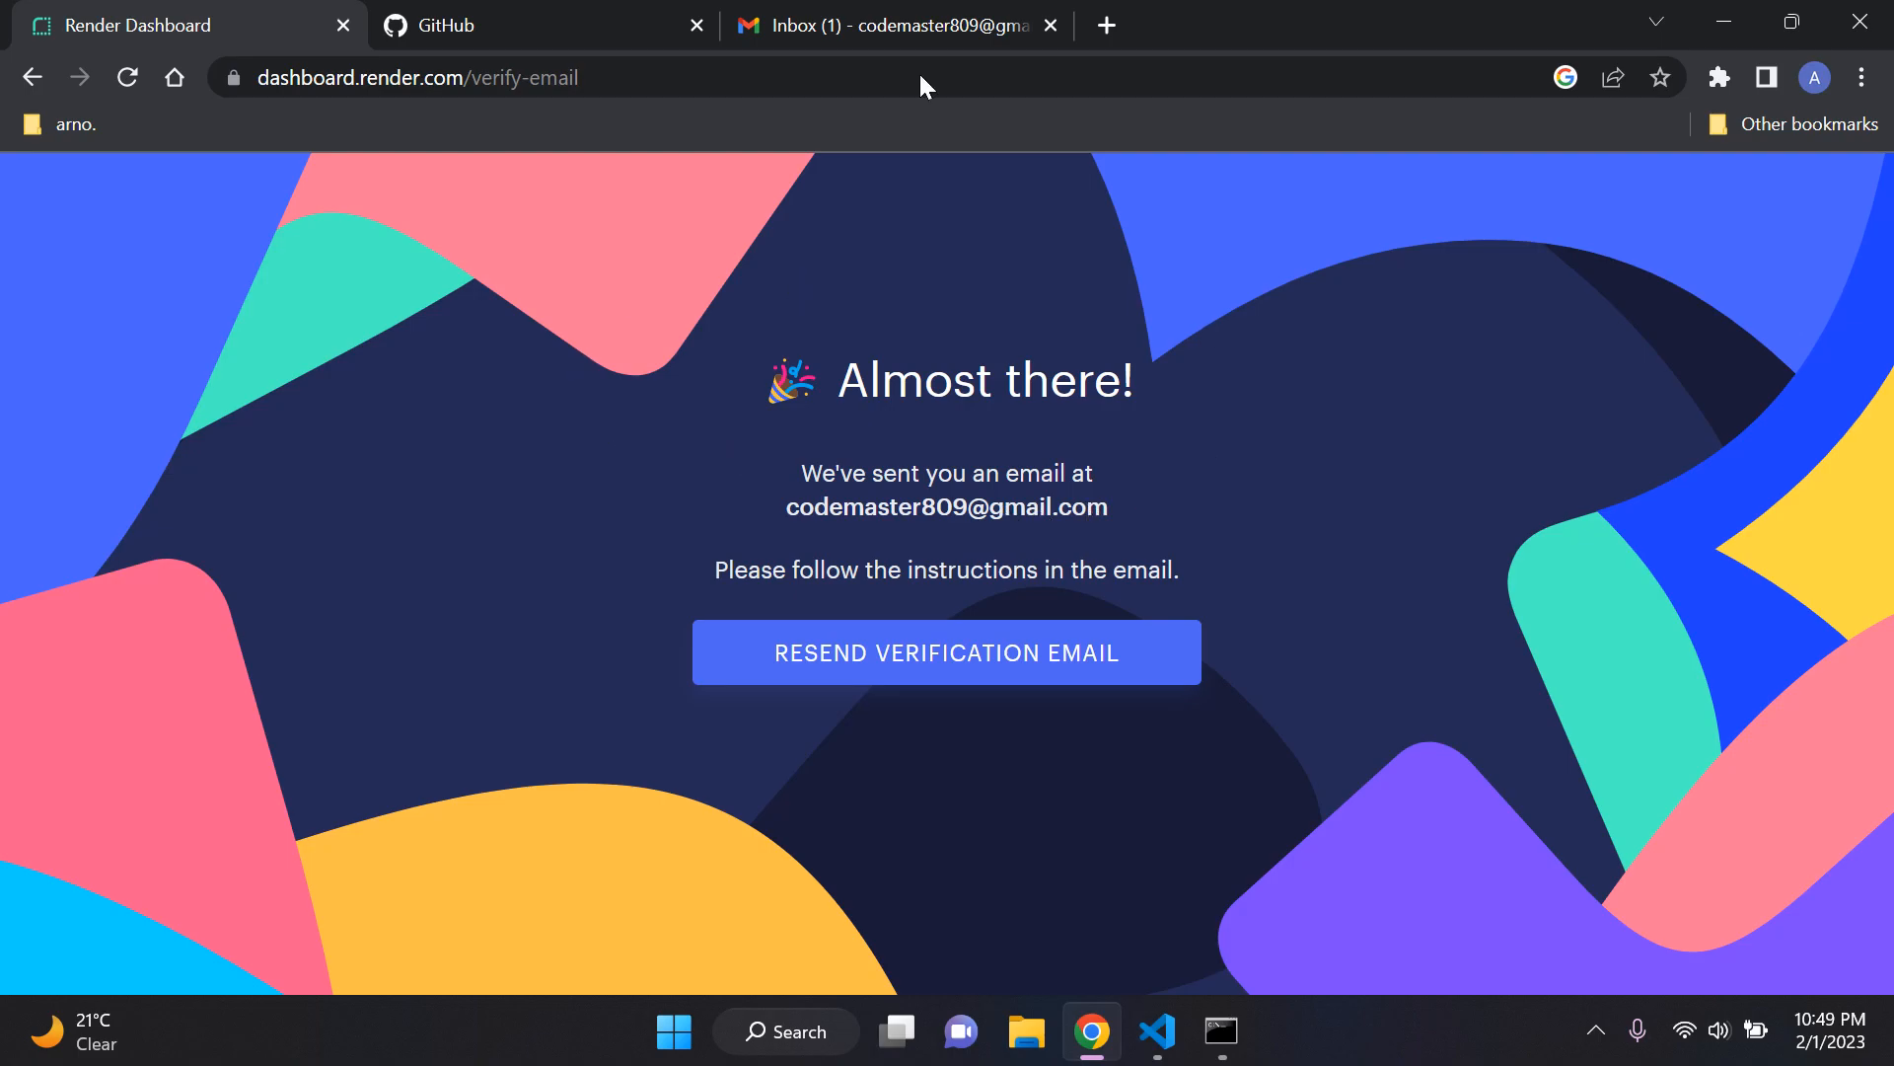
click(922, 8)
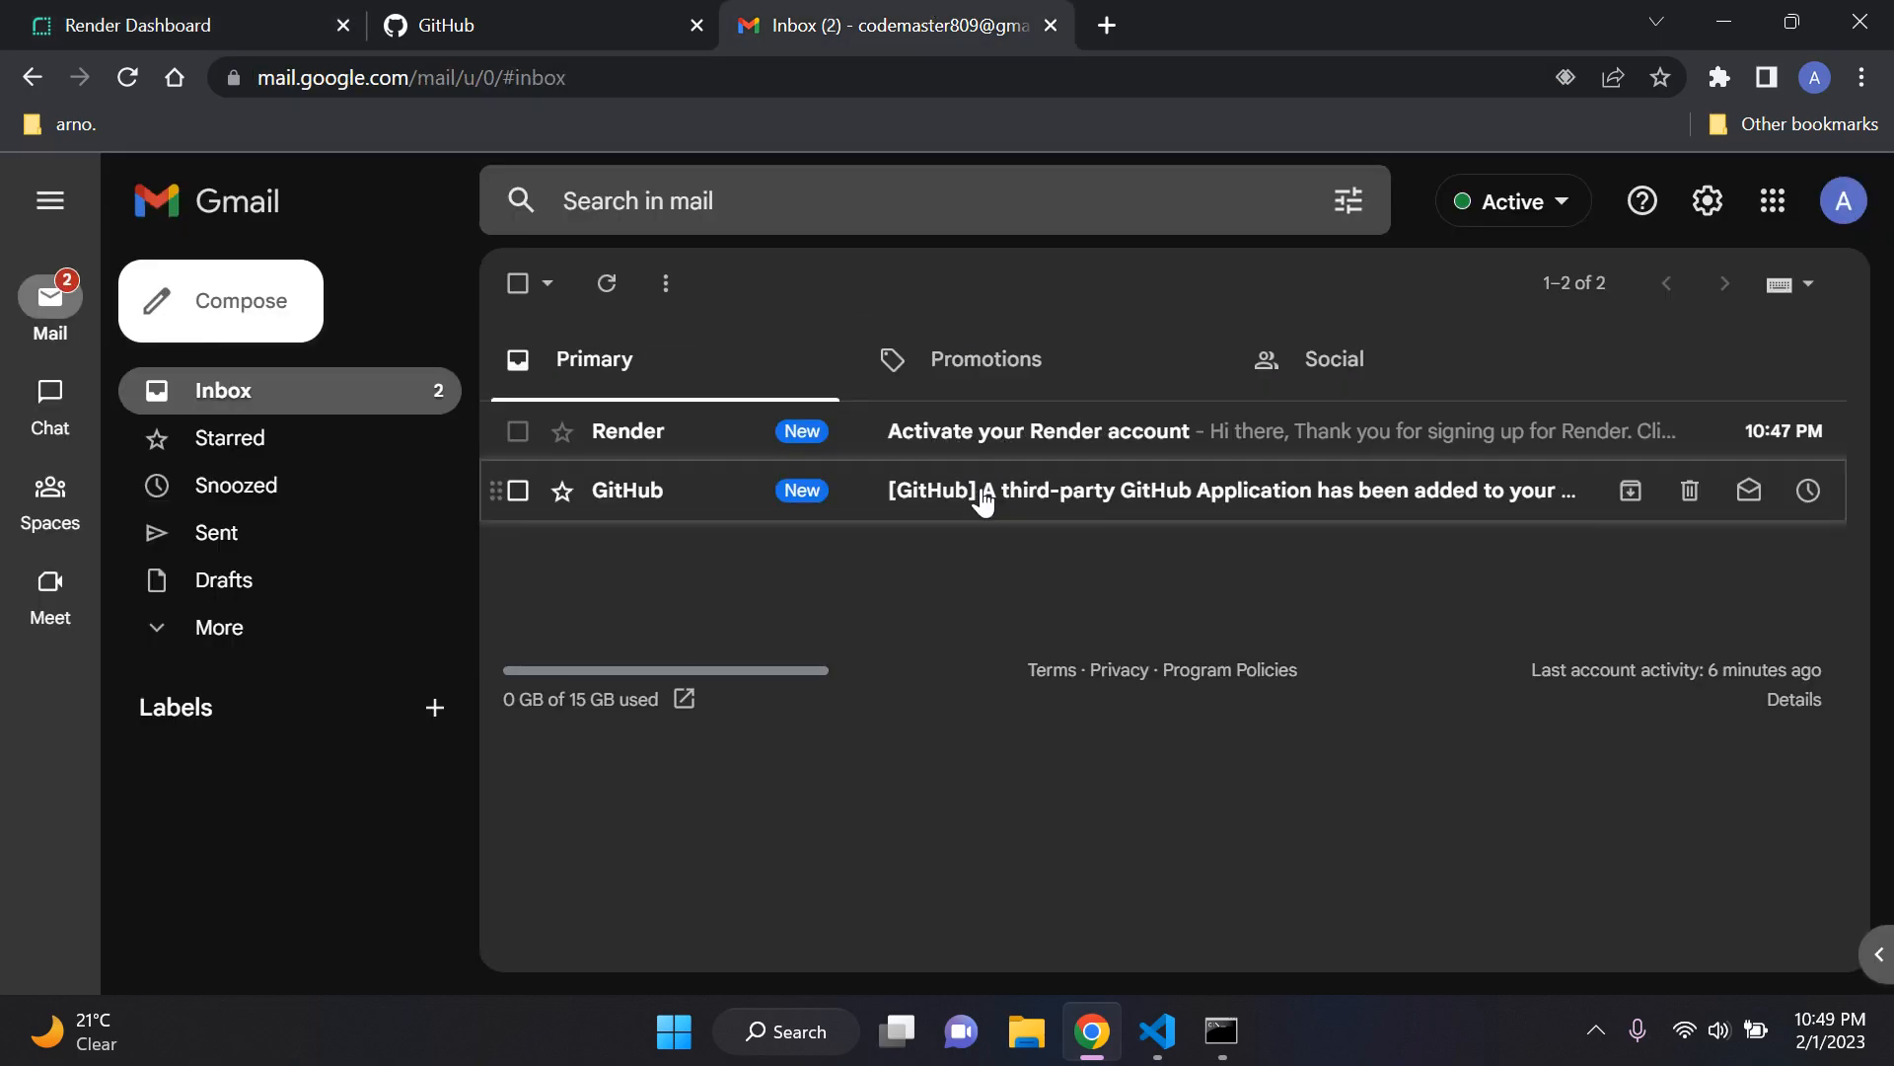
click(1142, 514)
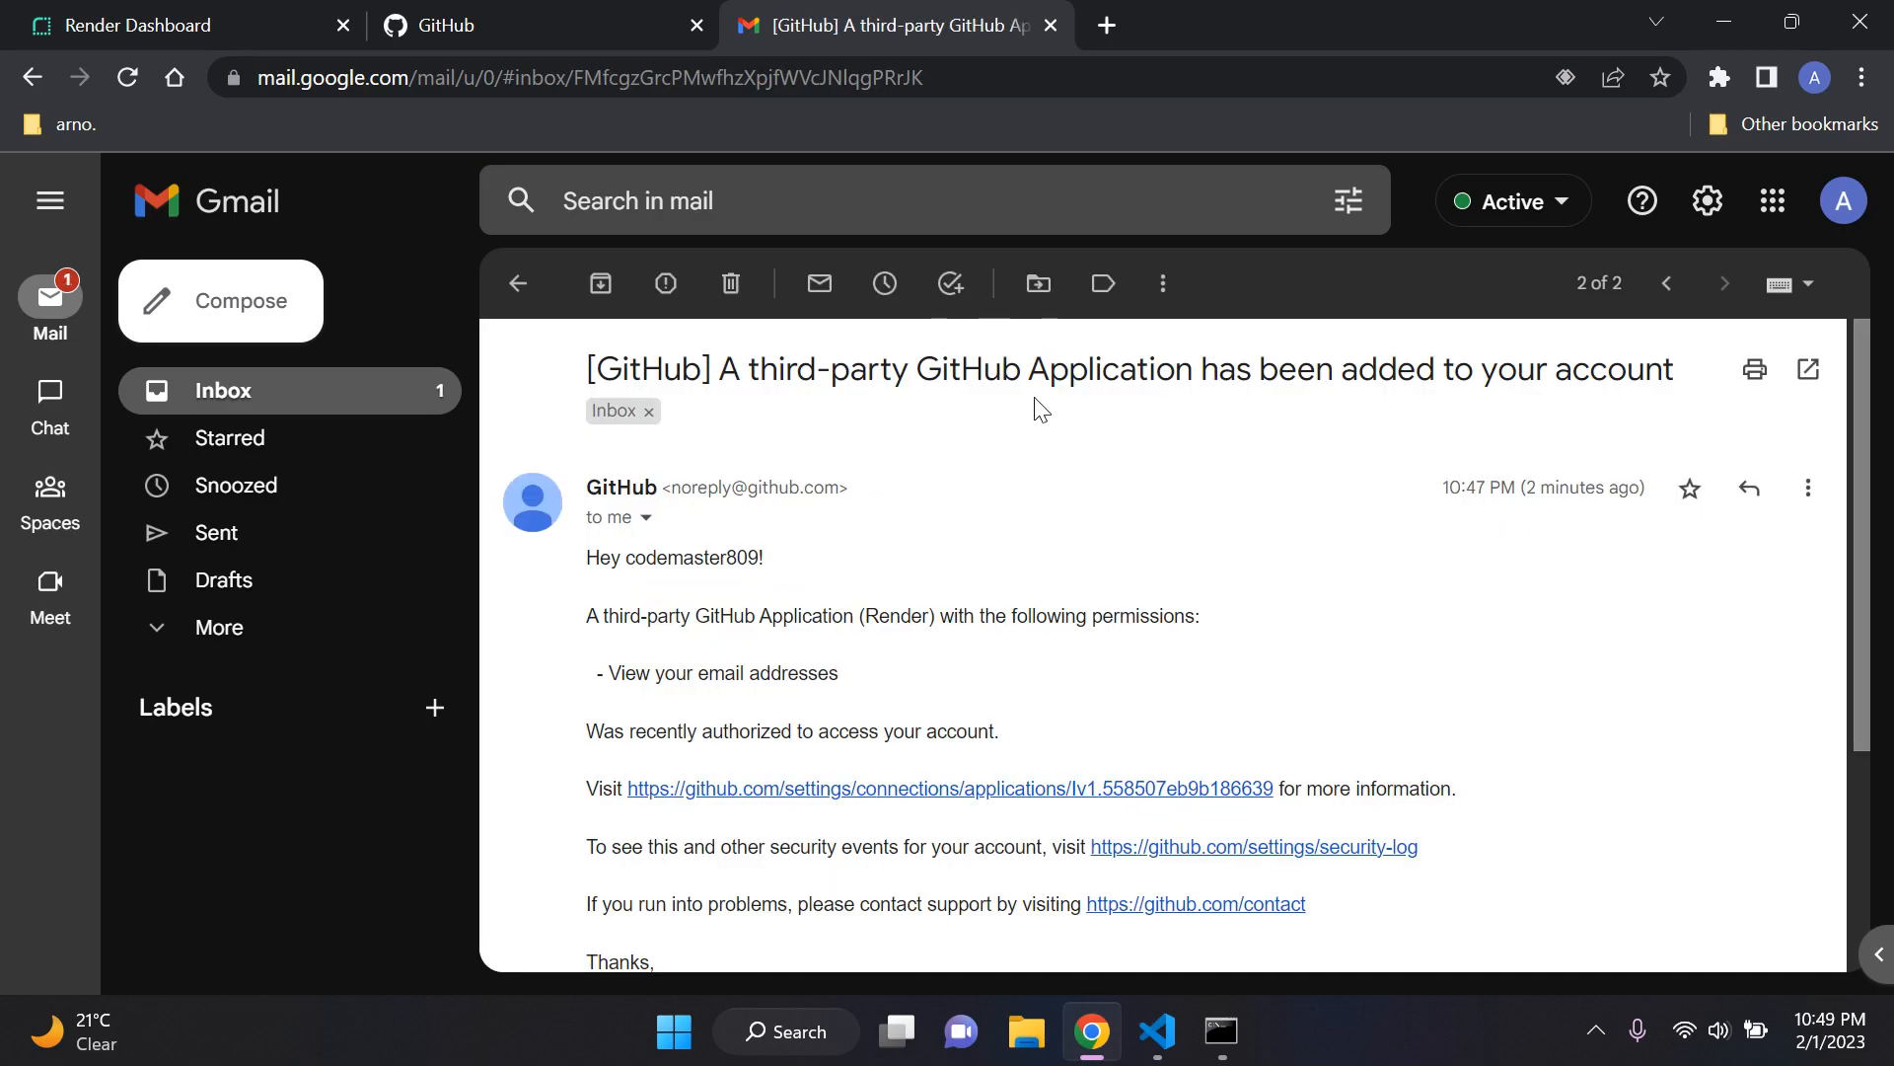
click(407, 395)
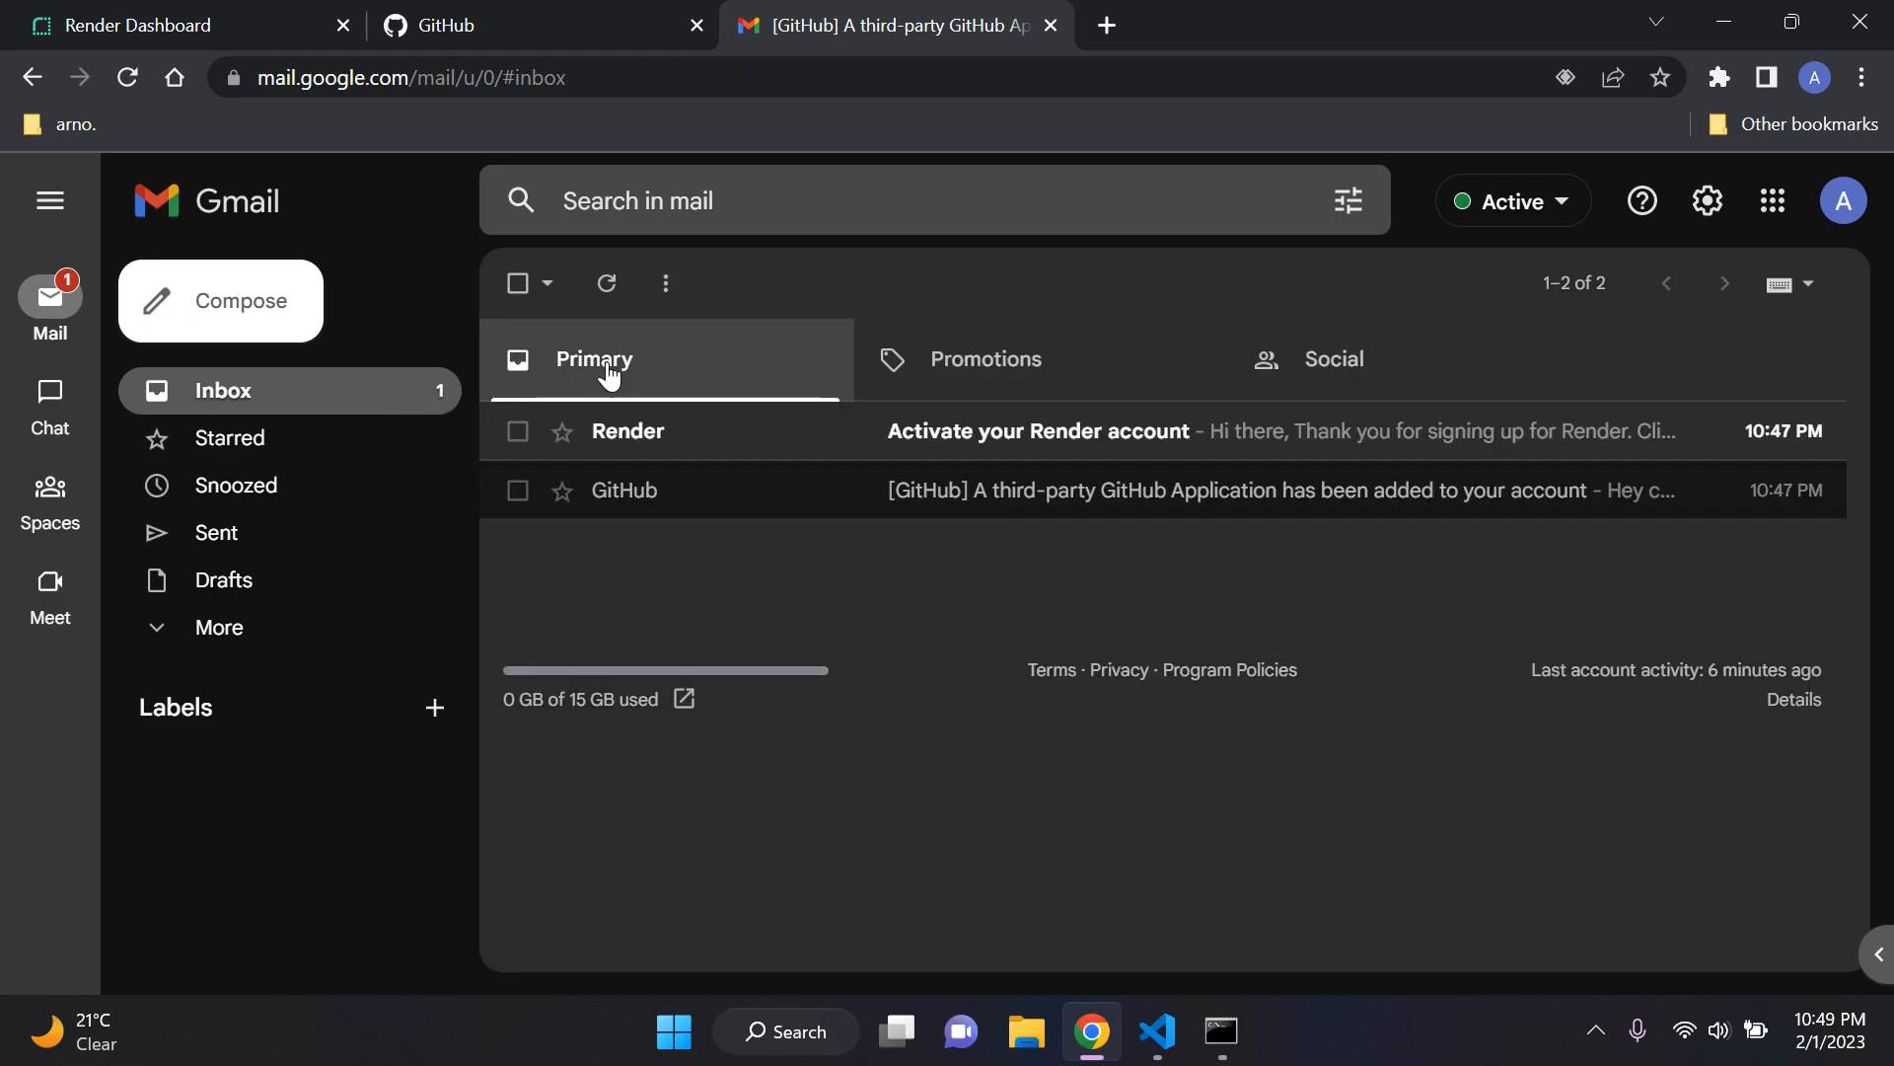
click(1185, 453)
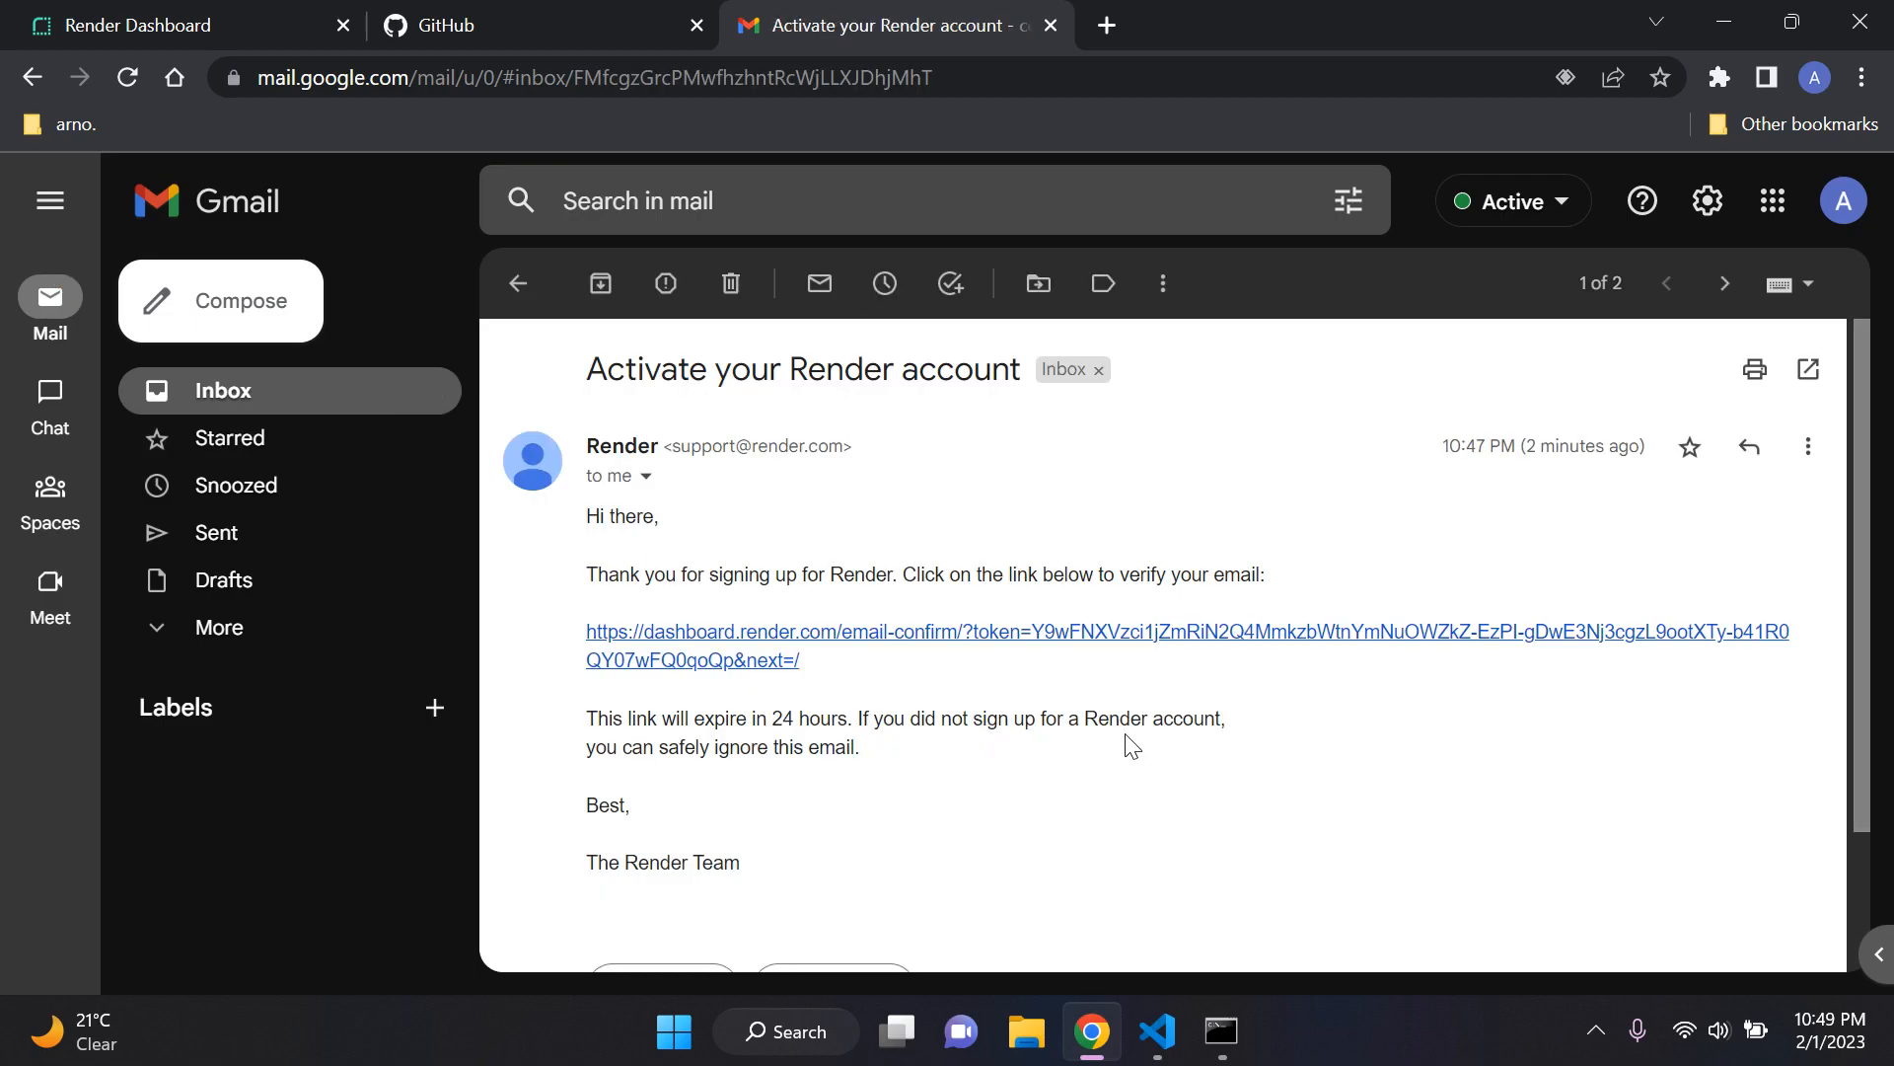
scroll(1124, 736, down, 1)
scroll(1114, 727, up, 1)
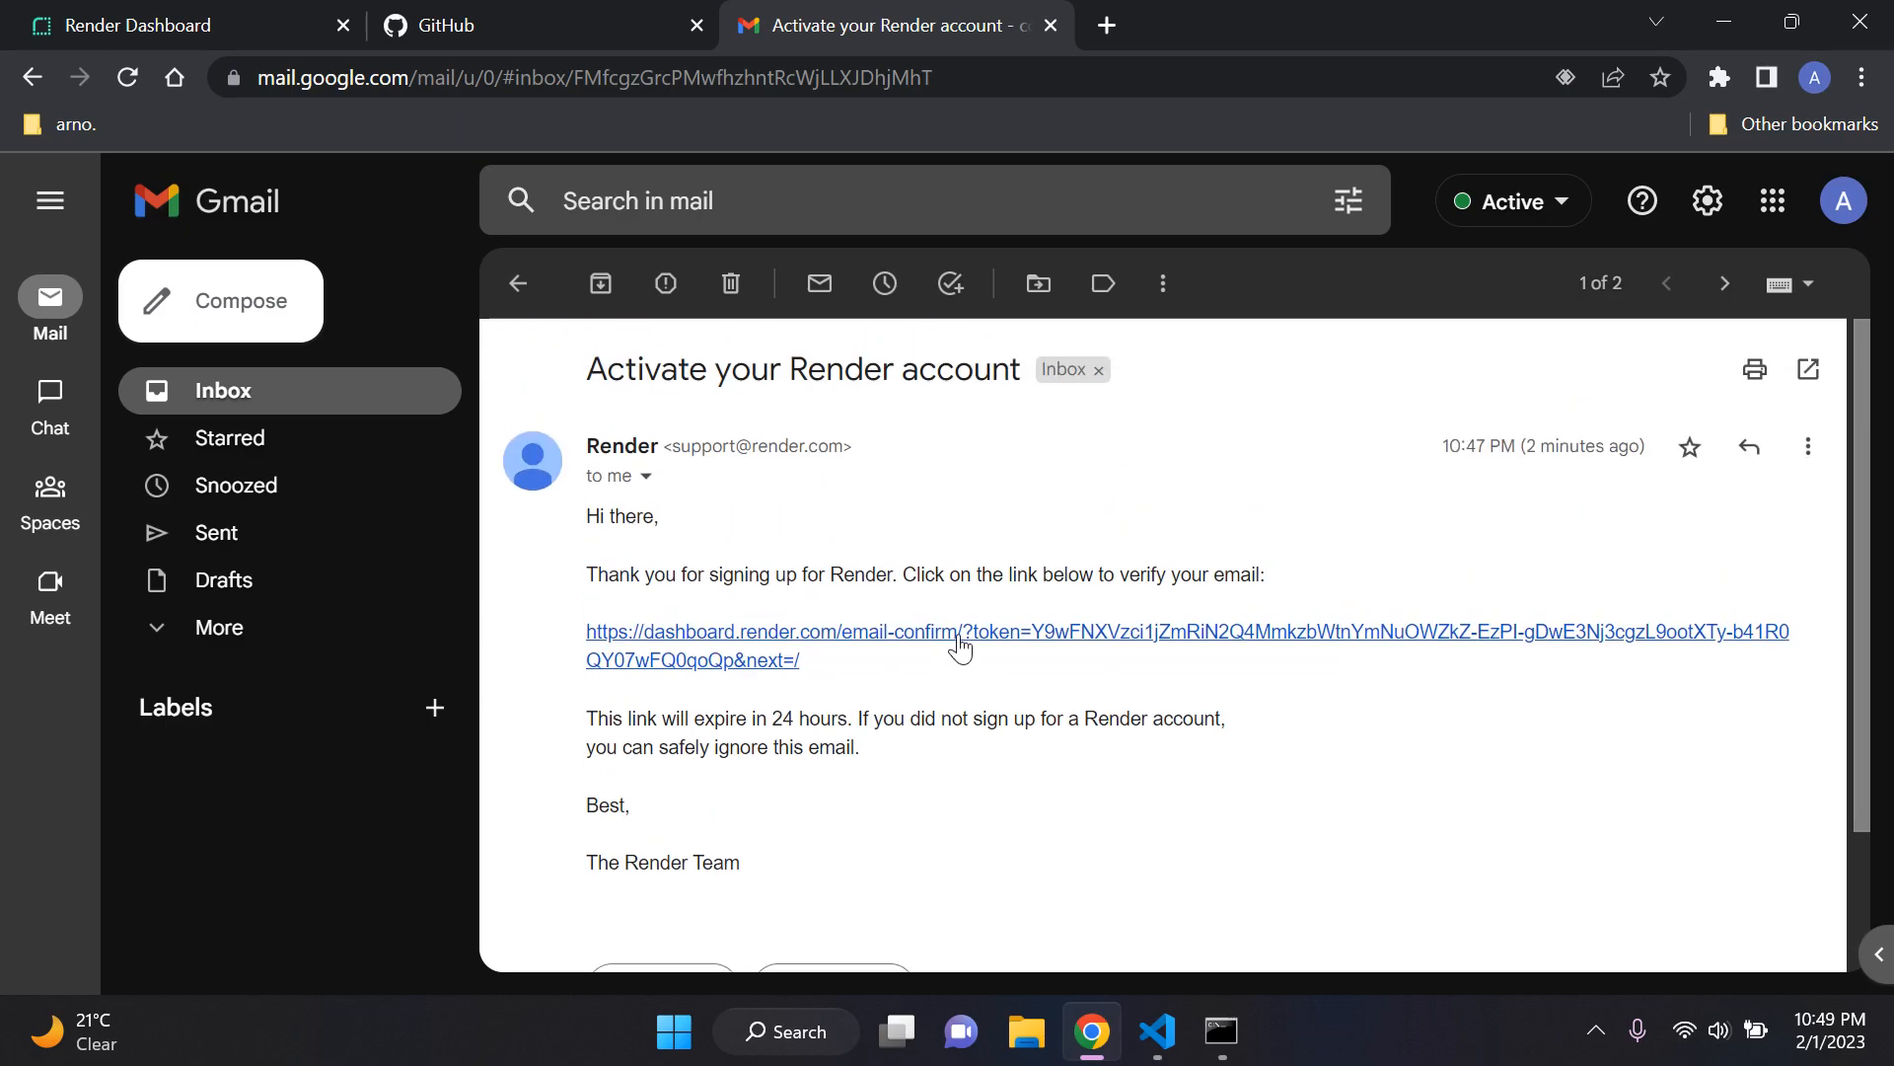
click(961, 644)
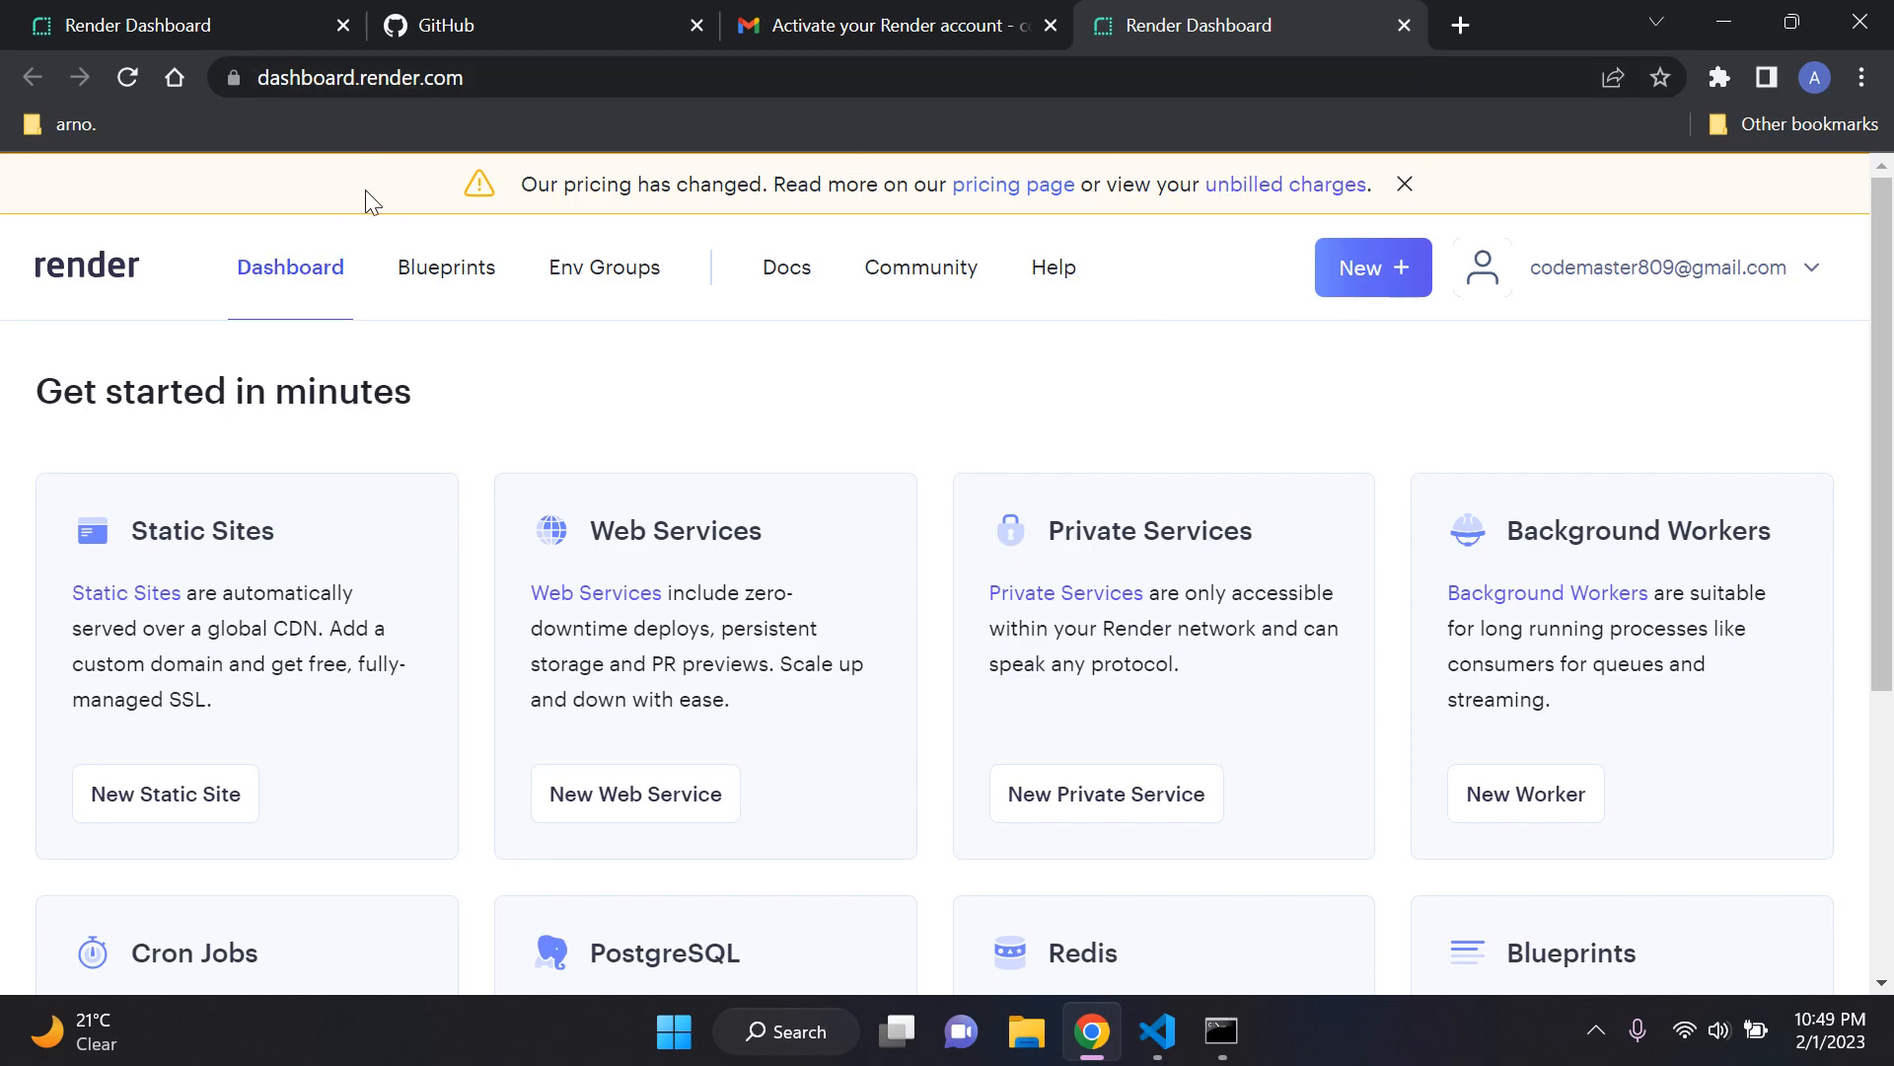
Step: Open Render's pricing page from the dashboard notice and examine the Individual, Team, Organization and Enterprise plans
click(1018, 190)
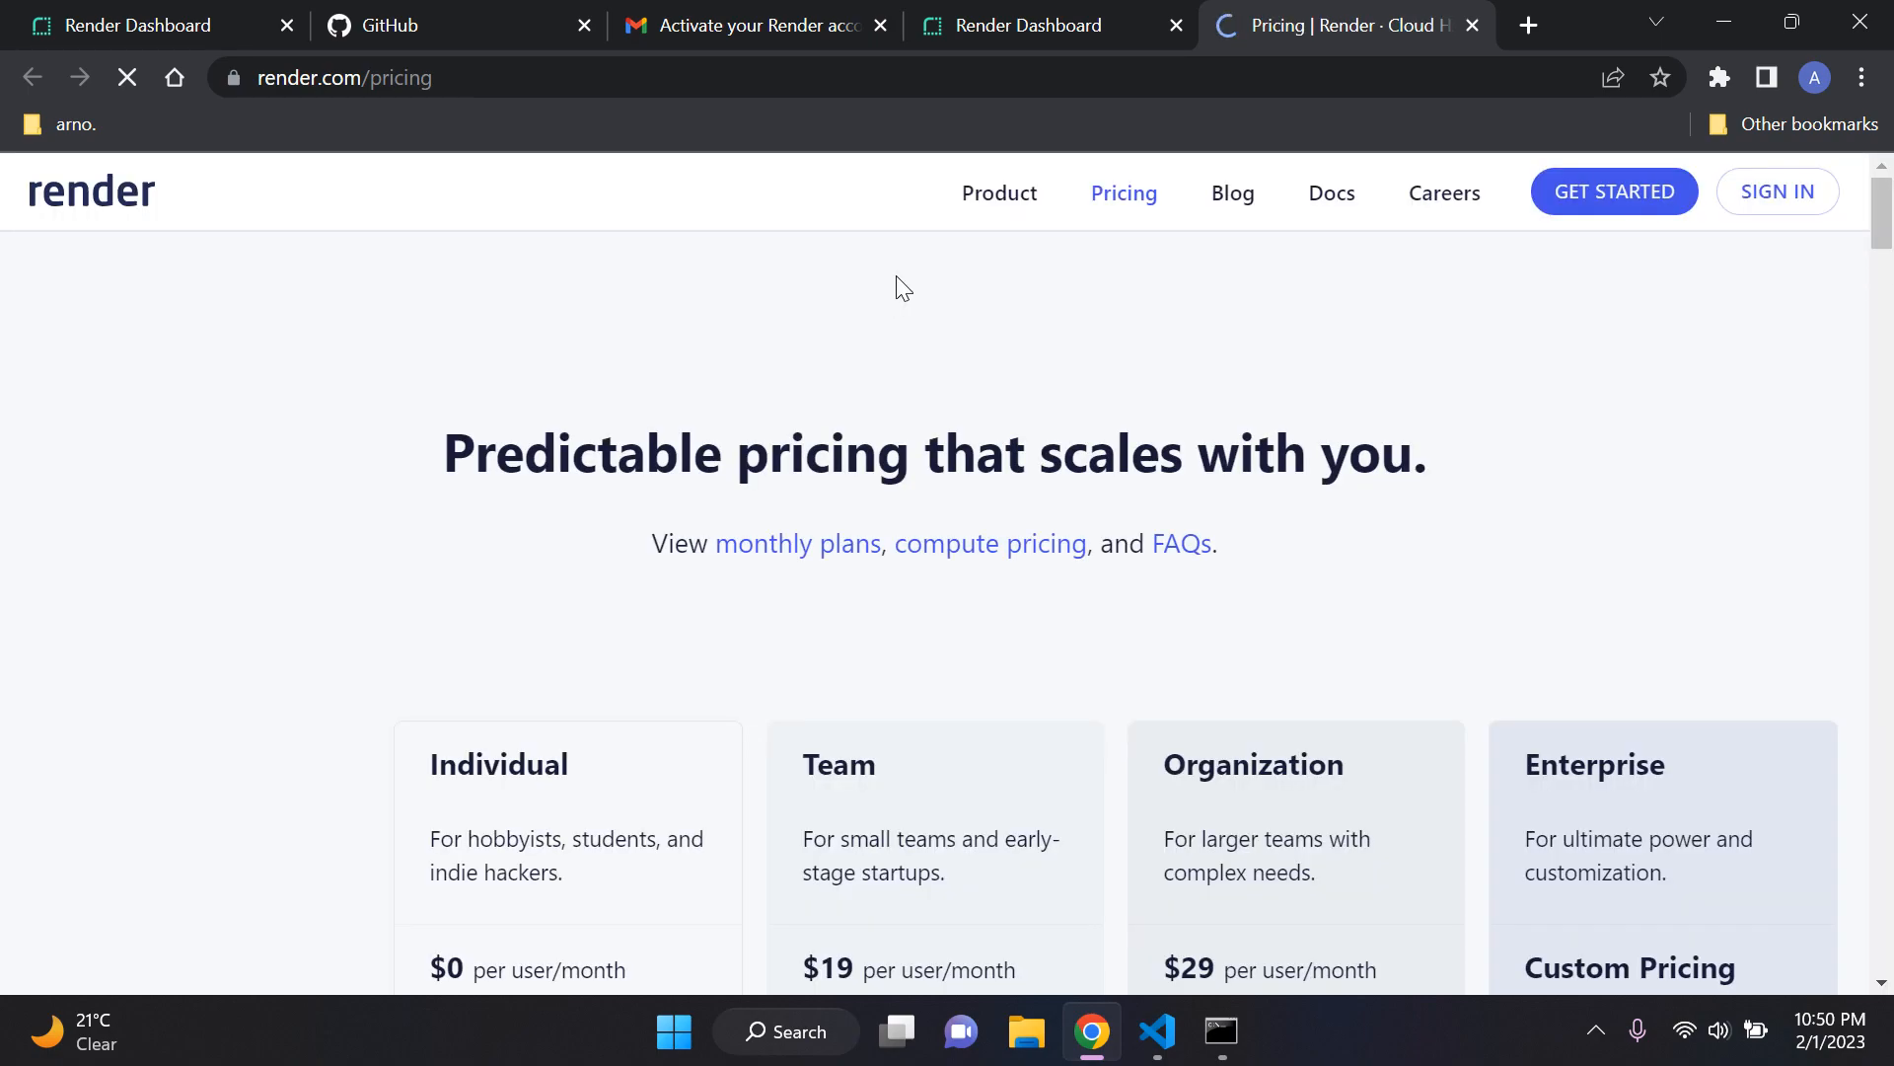
scroll(766, 296, down, 4)
scroll(750, 304, up, 1)
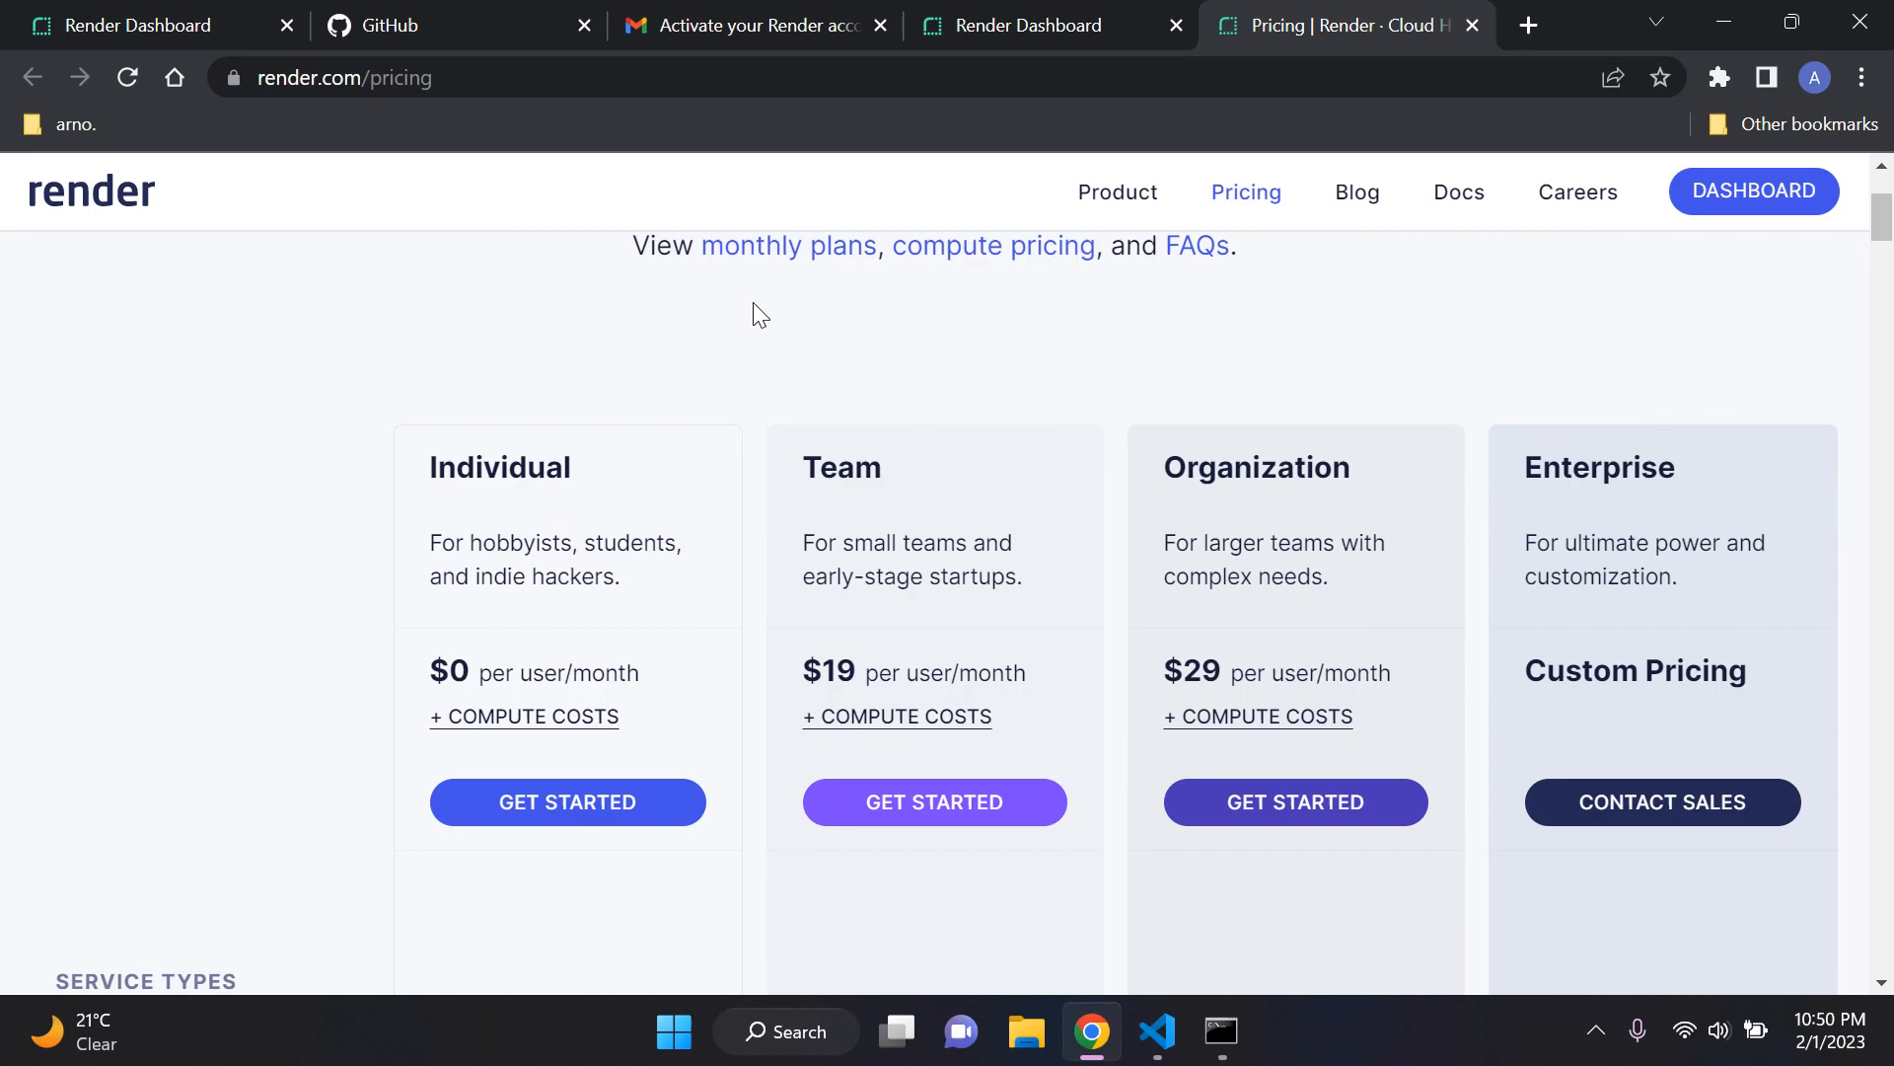
scroll(744, 337, down, 2)
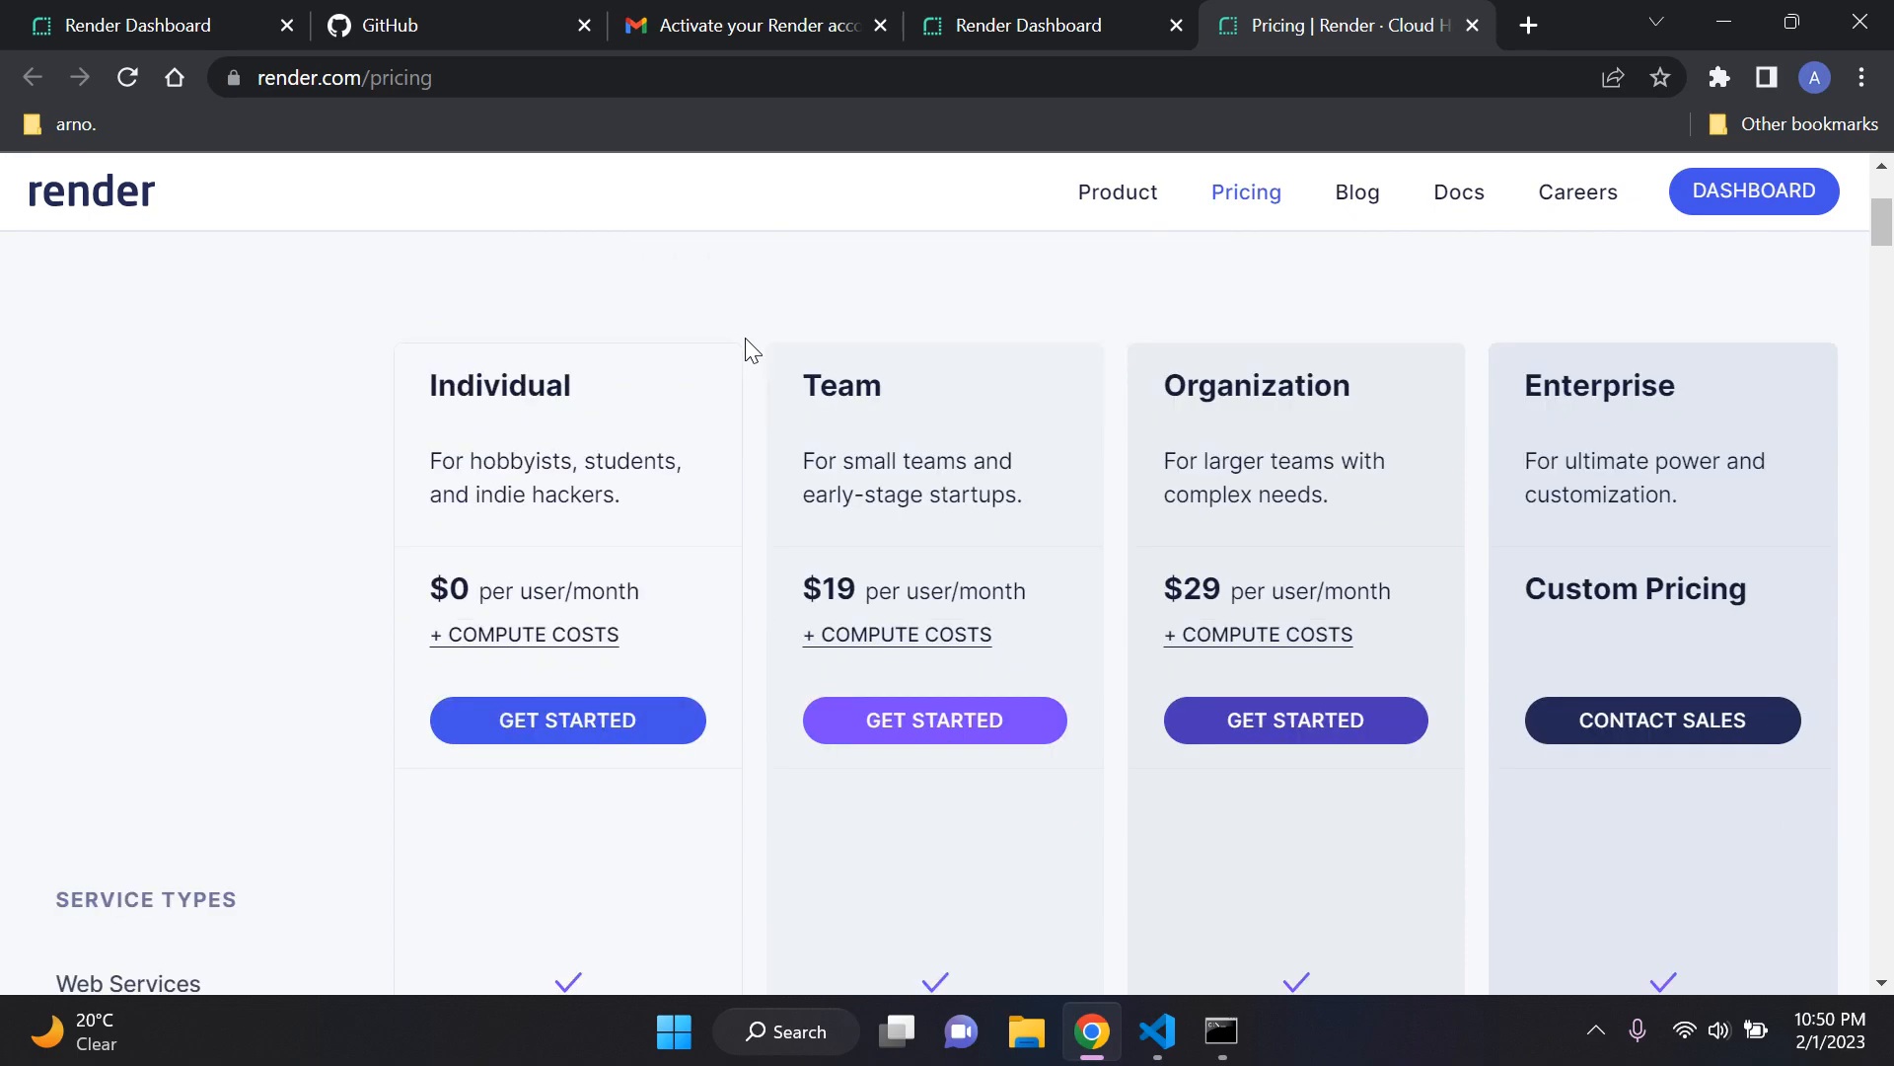
scroll(744, 337, up, 2)
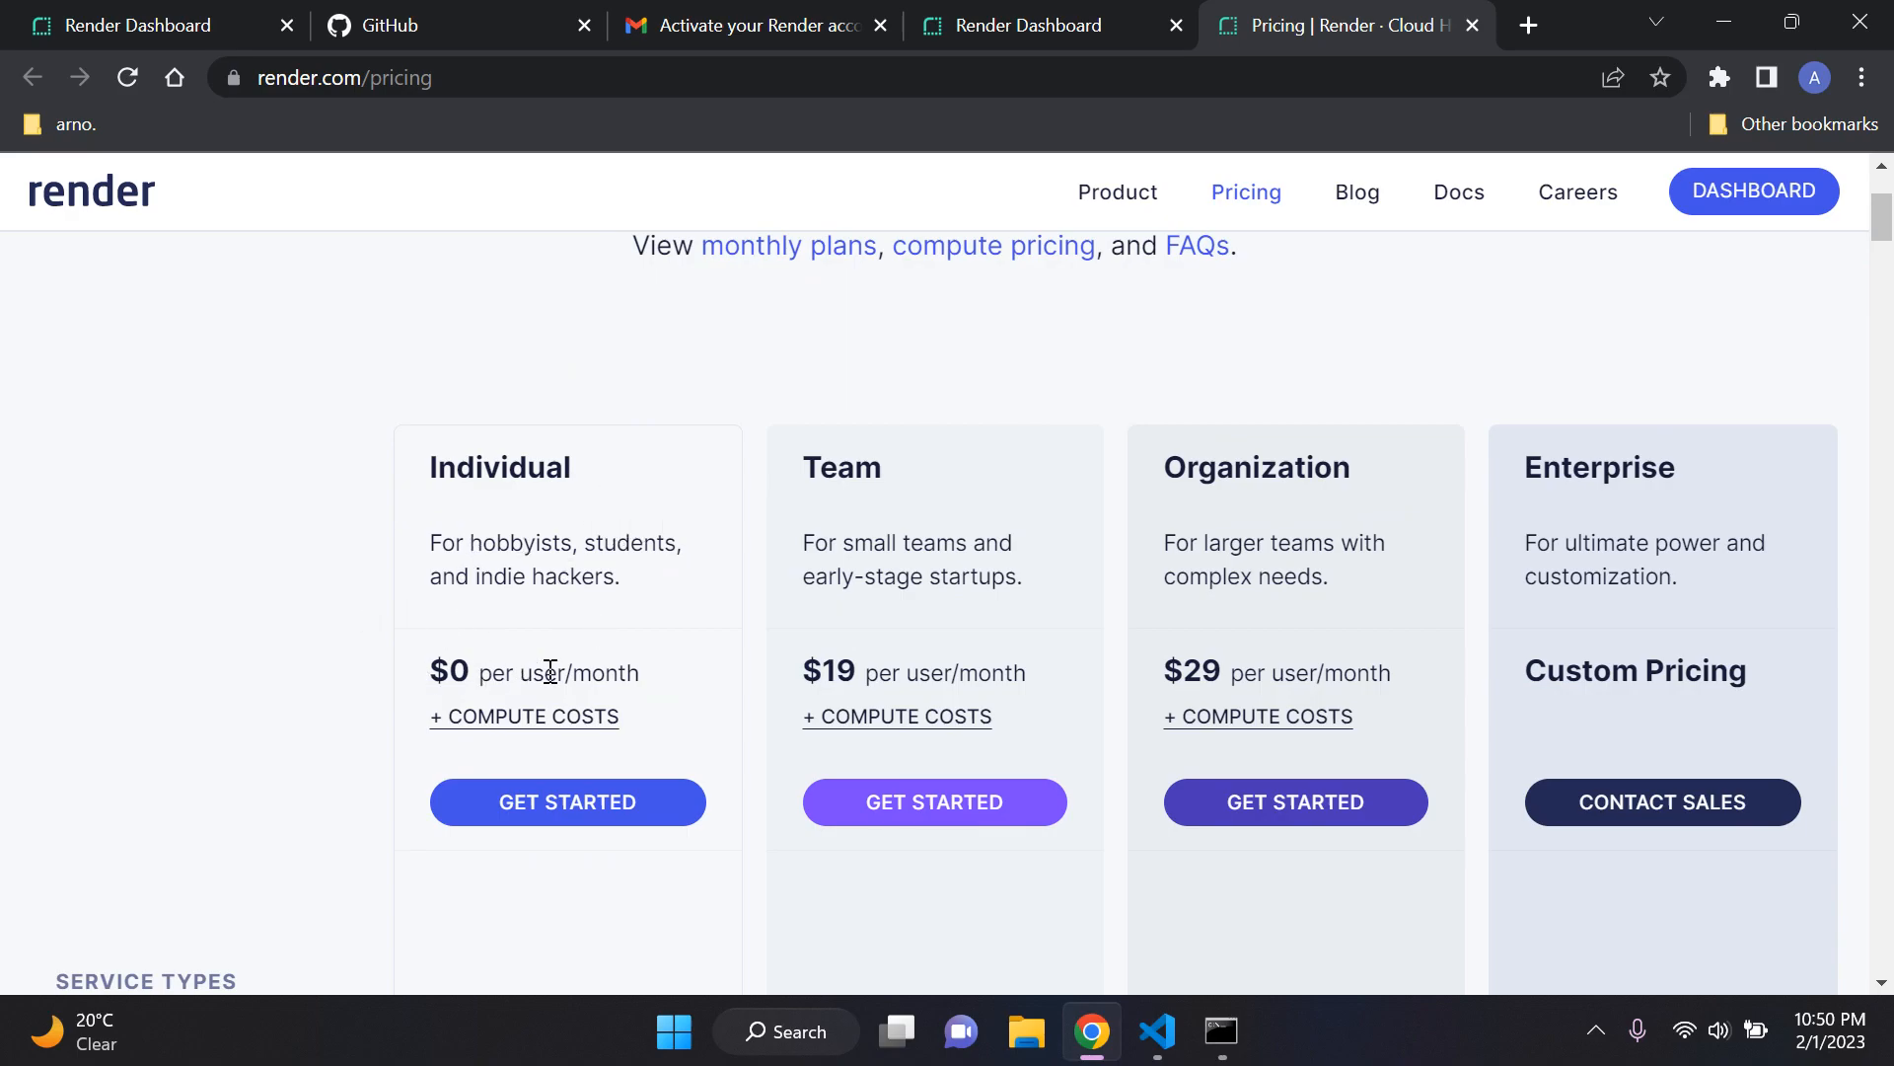
scroll(328, 547, up, 1)
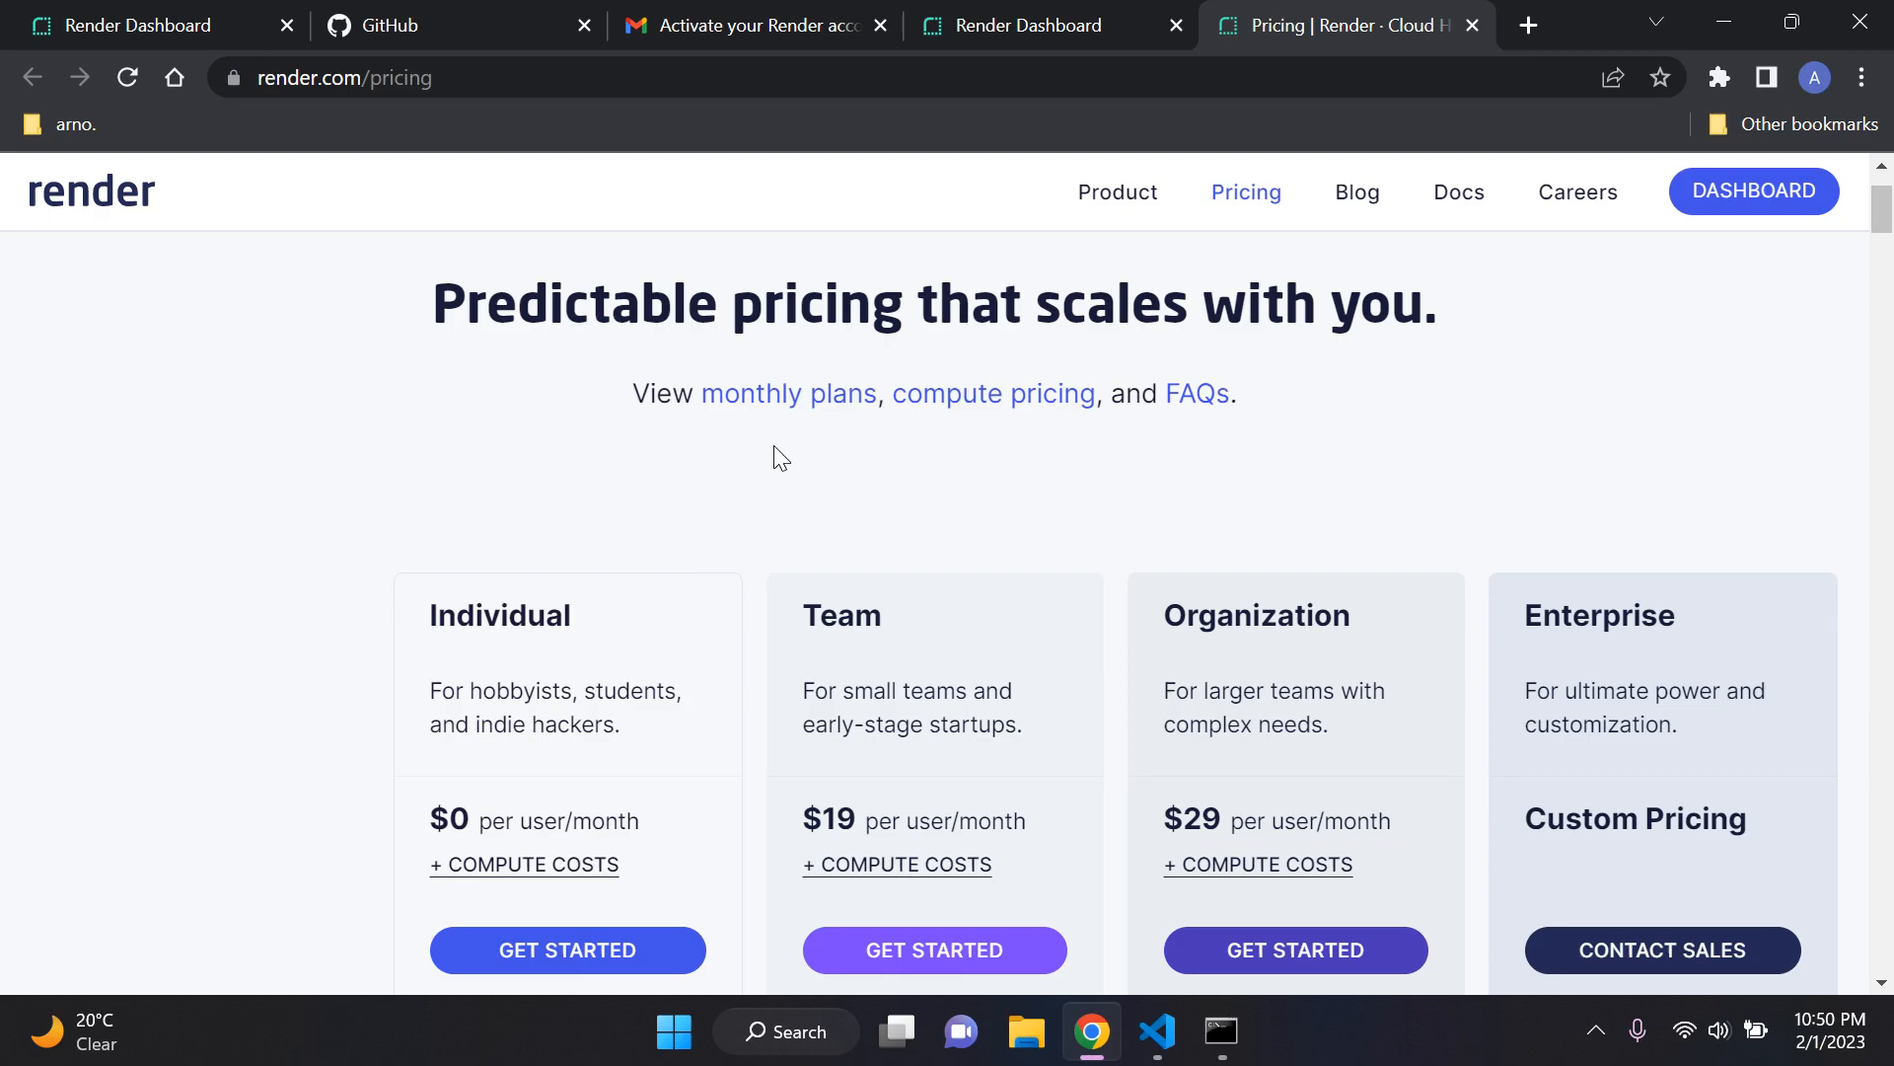
scroll(755, 504, up, 1)
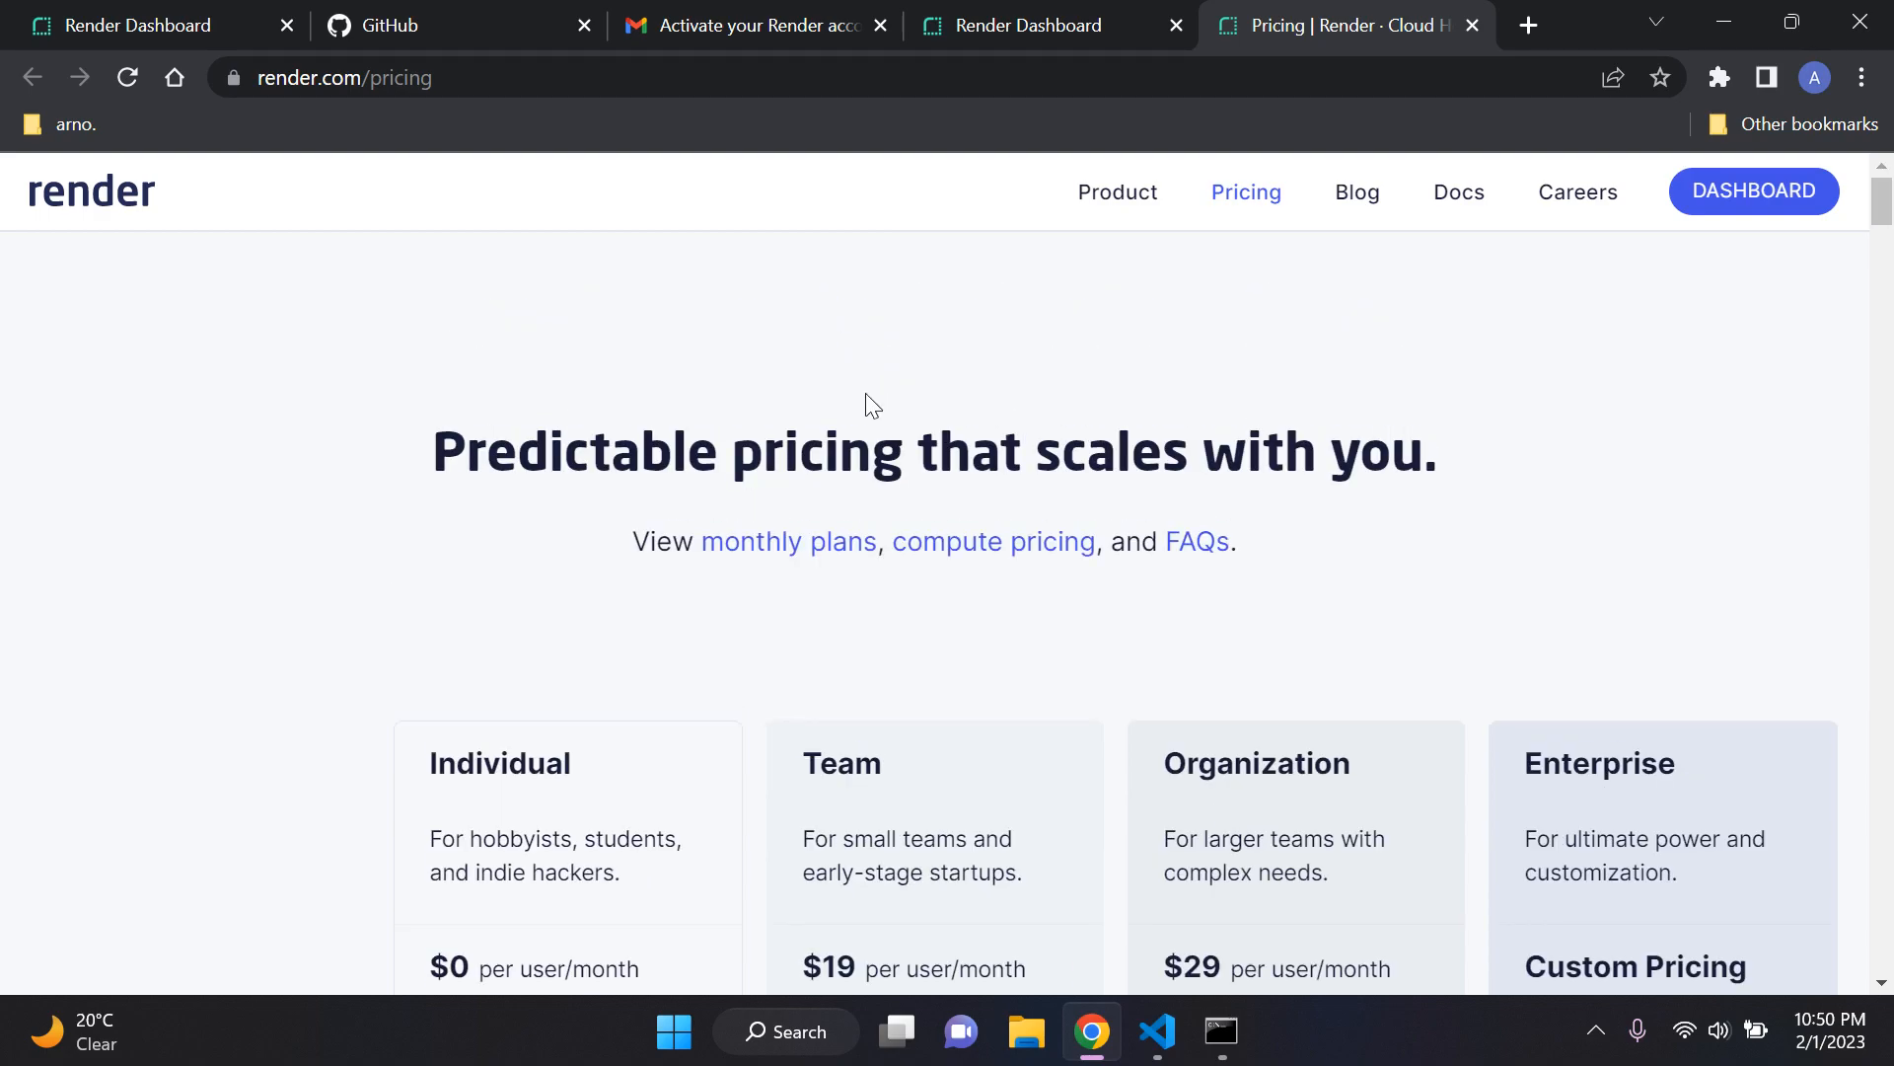
Step: Return to the Render dashboard from the pricing page and look over the service cards
click(1744, 194)
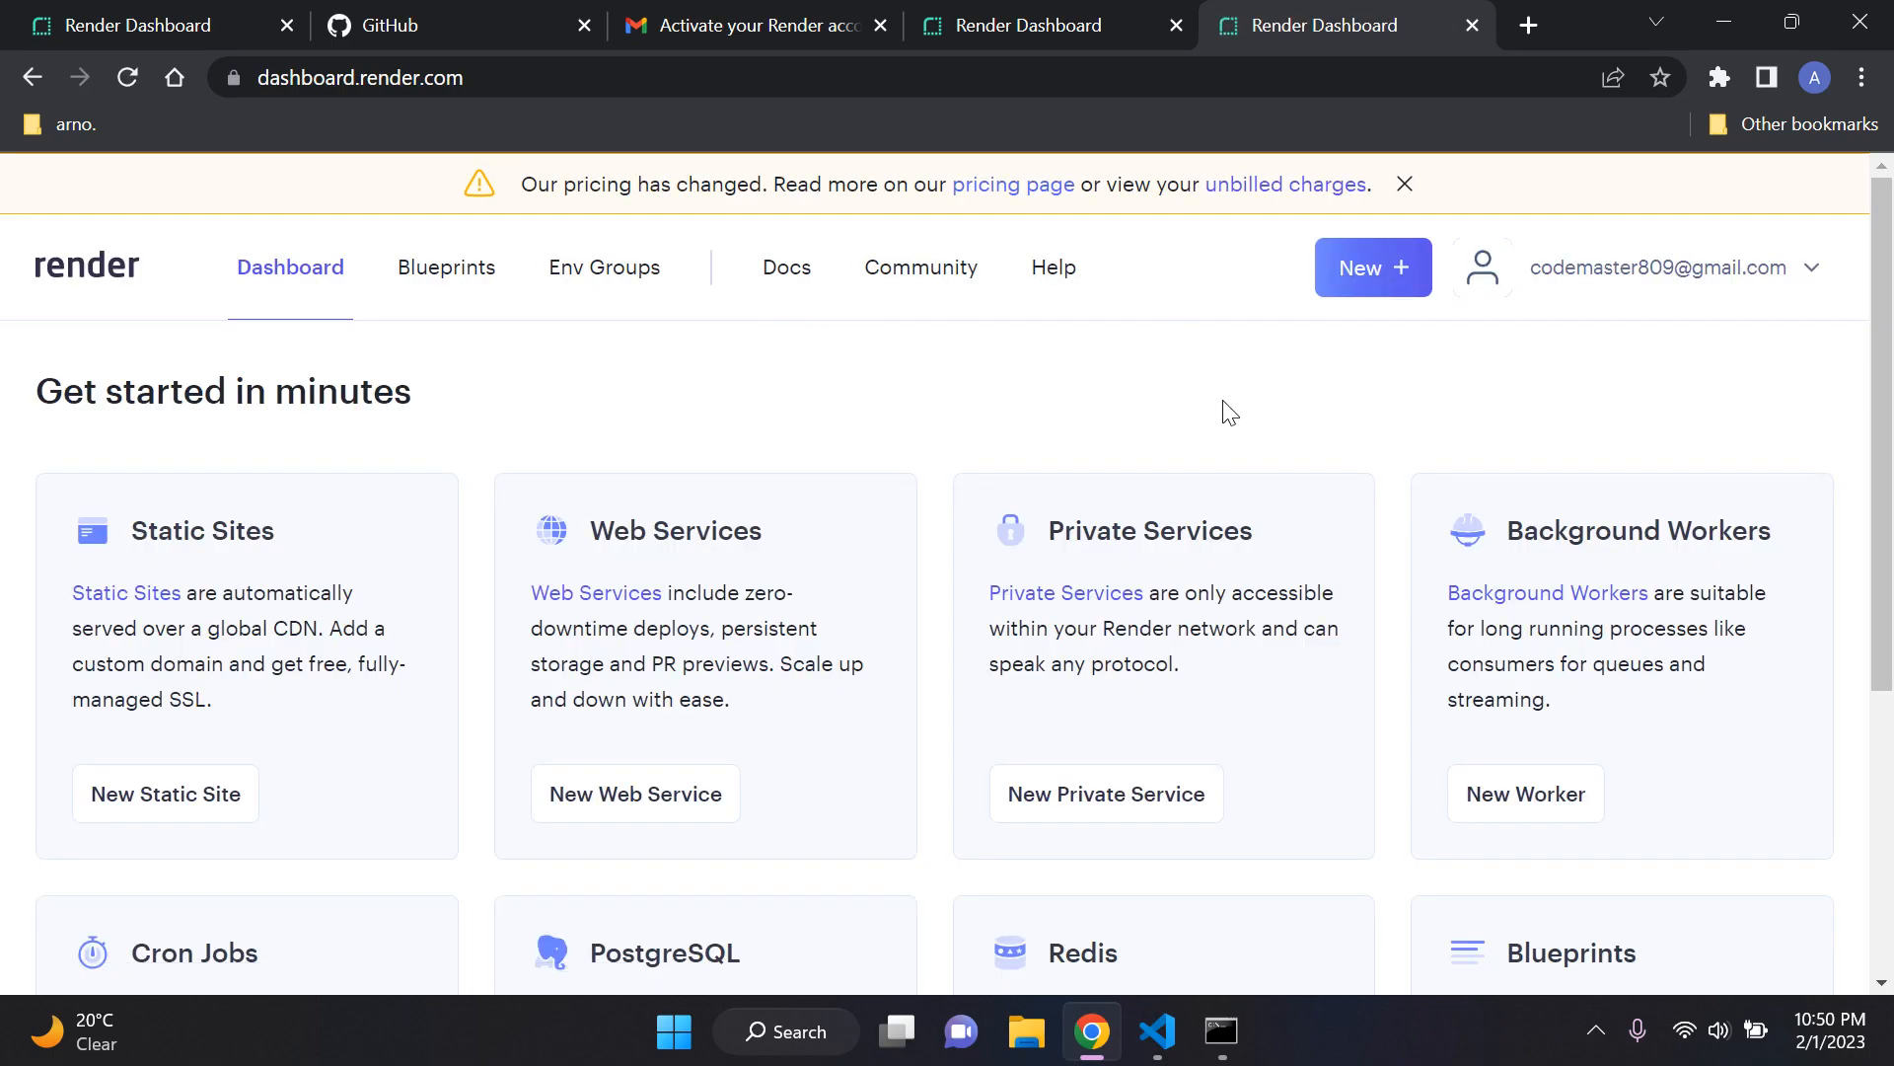
scroll(947, 405, down, 3)
scroll(943, 414, up, 3)
scroll(939, 409, down, 3)
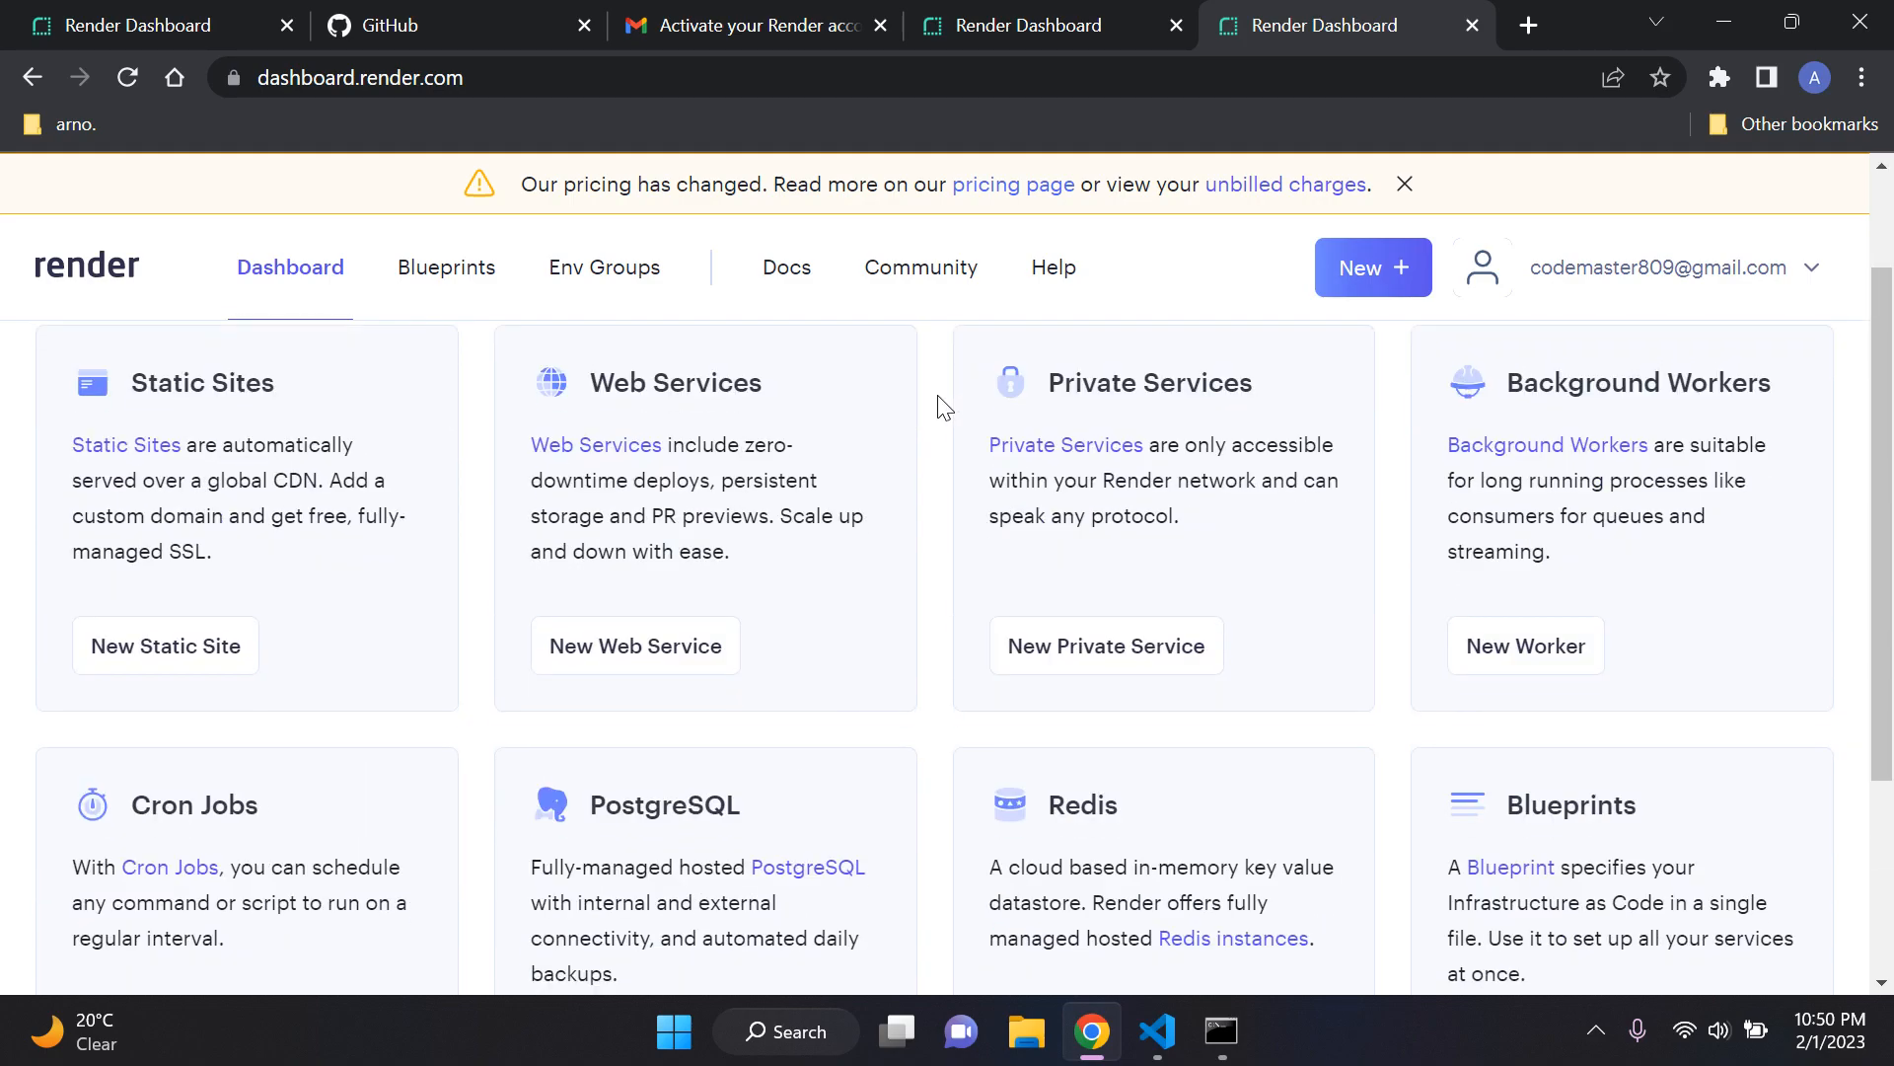
scroll(940, 406, down, 2)
scroll(939, 406, up, 5)
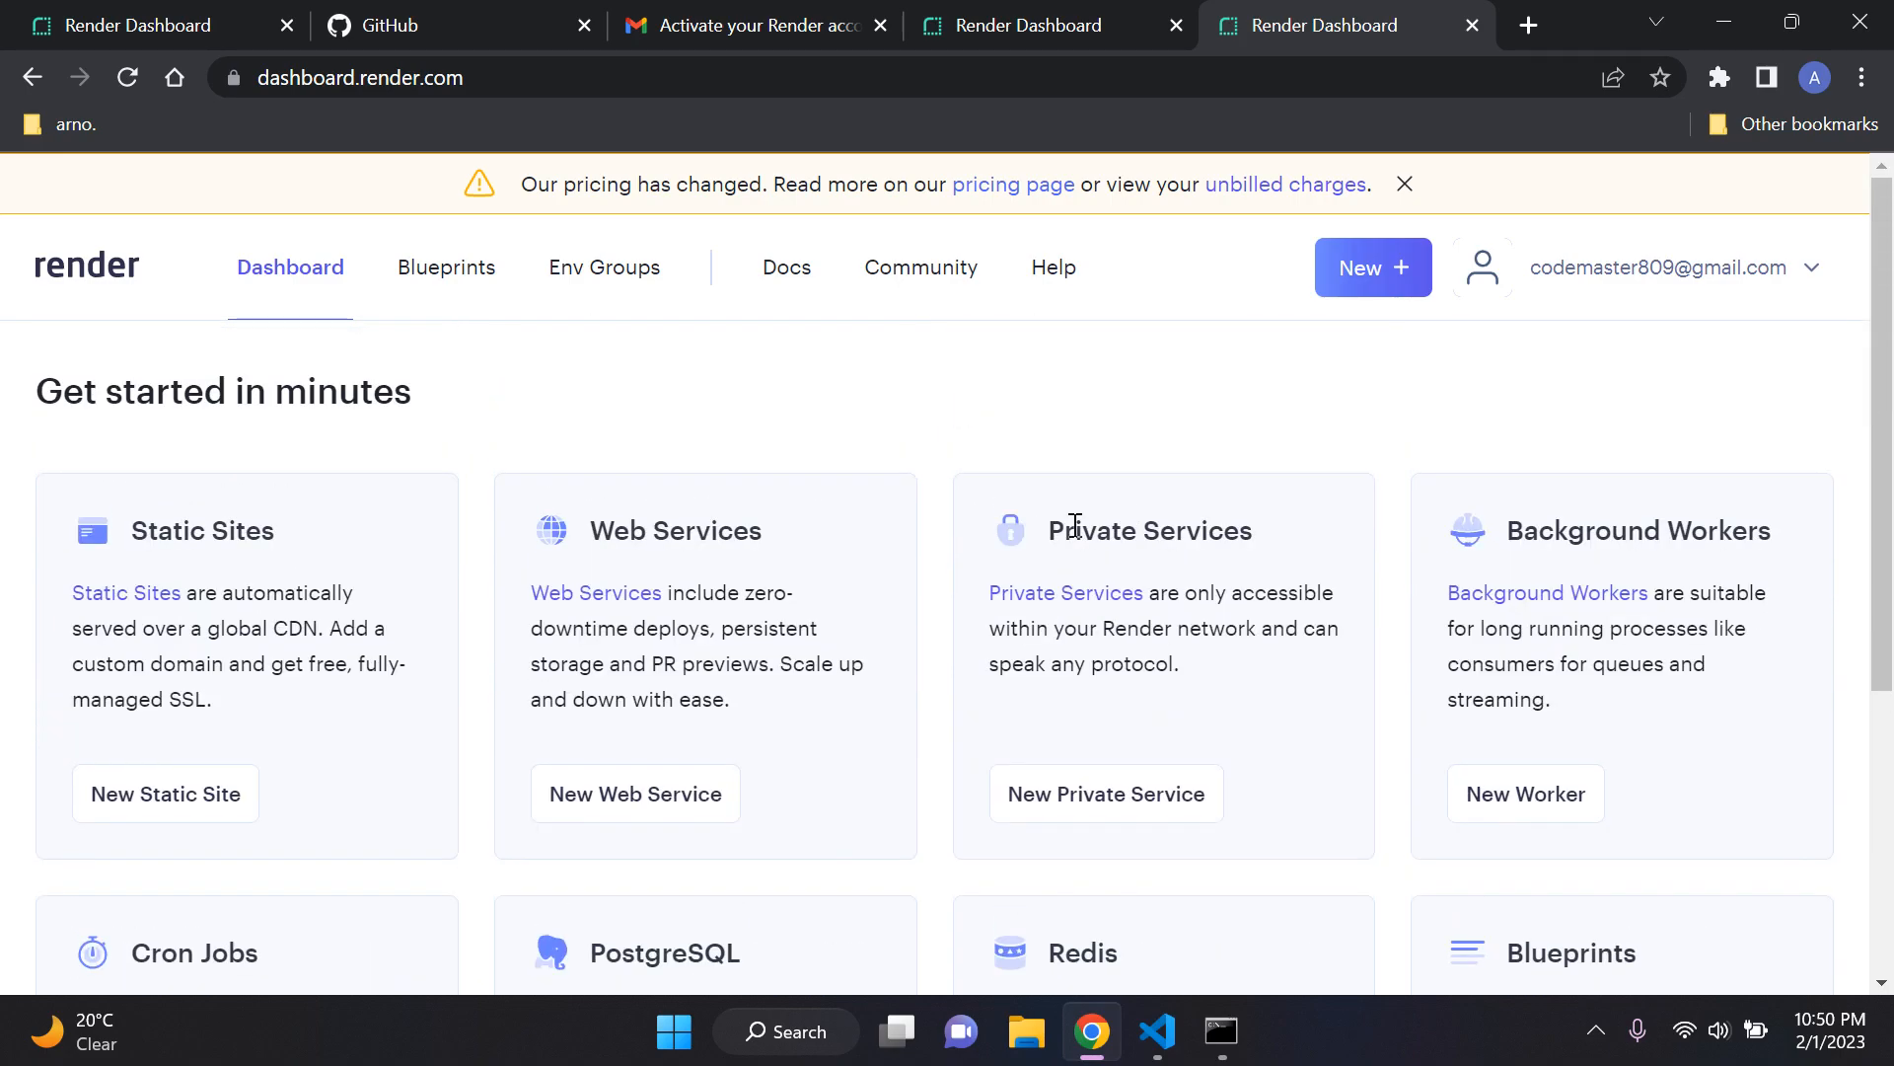
Step: Dismiss the pricing notice and close the duplicate dashboard and email verification browser tabs, keeping one Render dashboard open
click(1405, 185)
click(1041, 12)
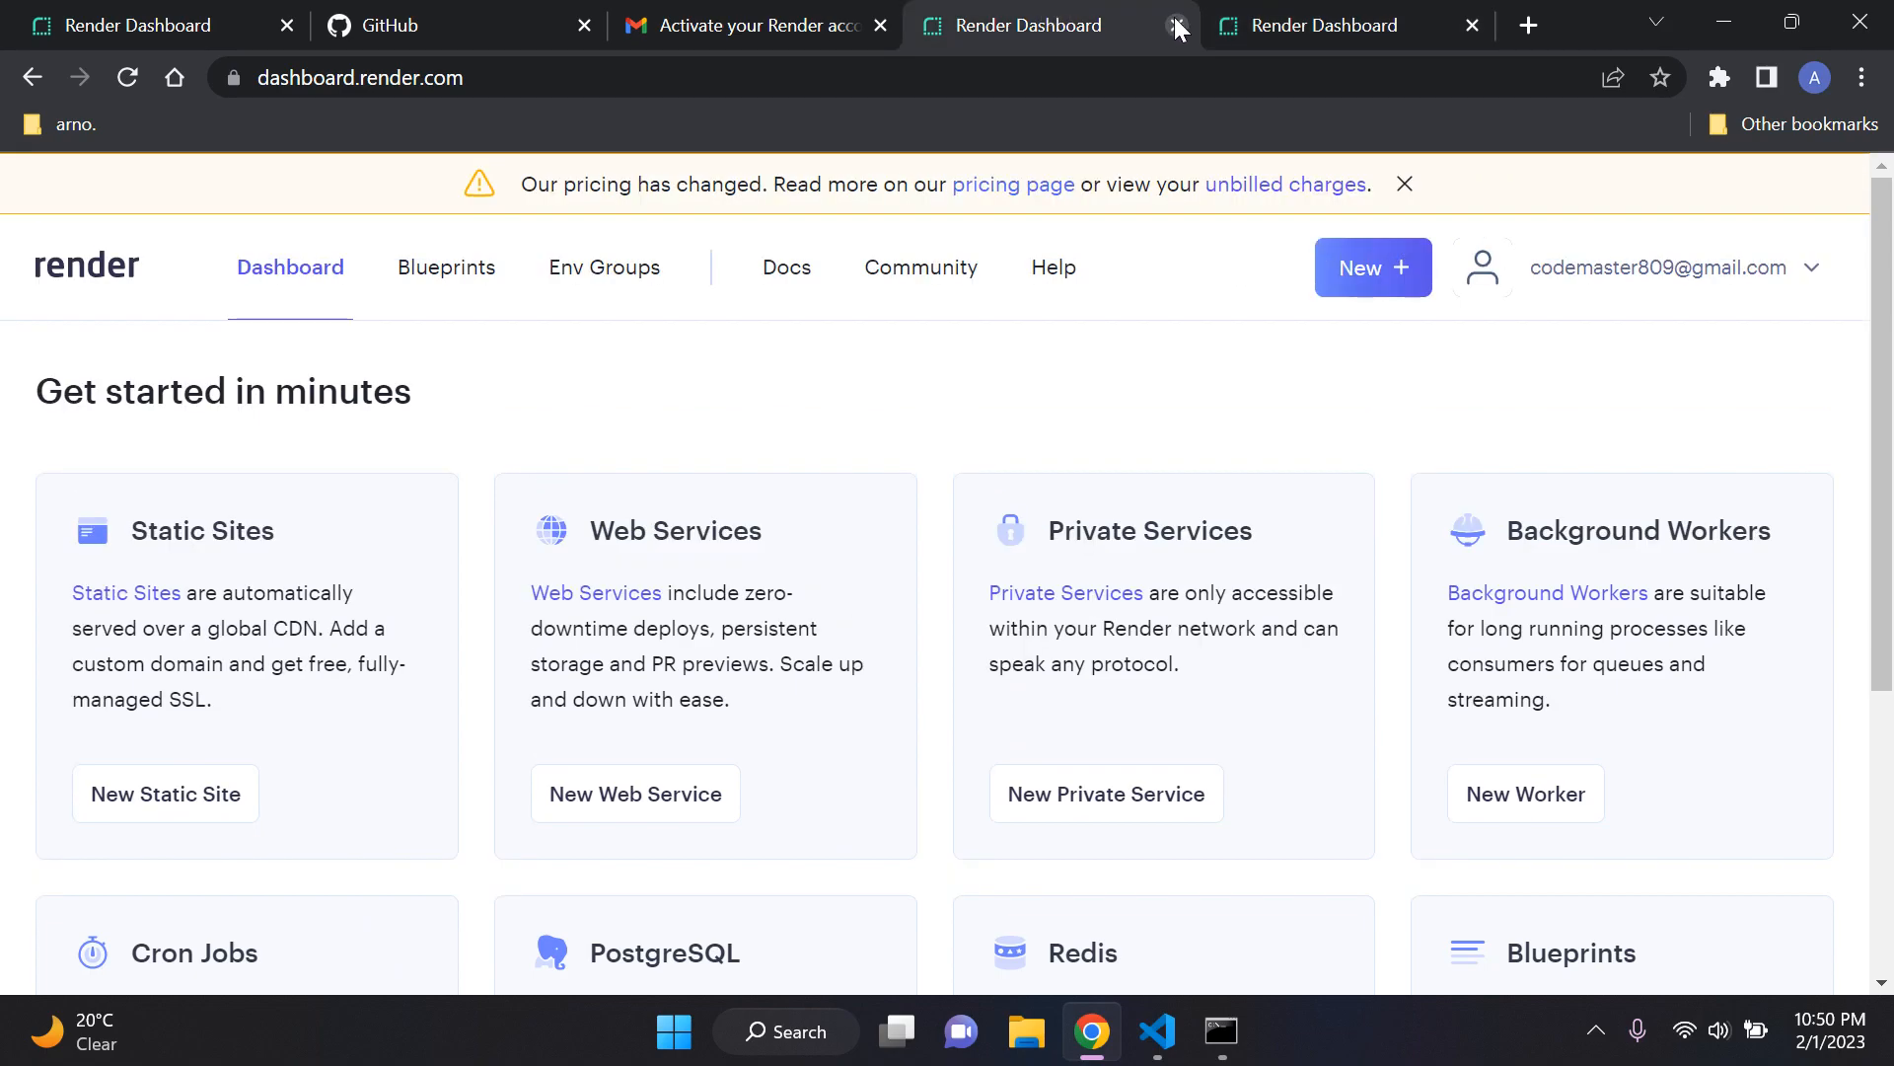
click(1176, 24)
click(127, 77)
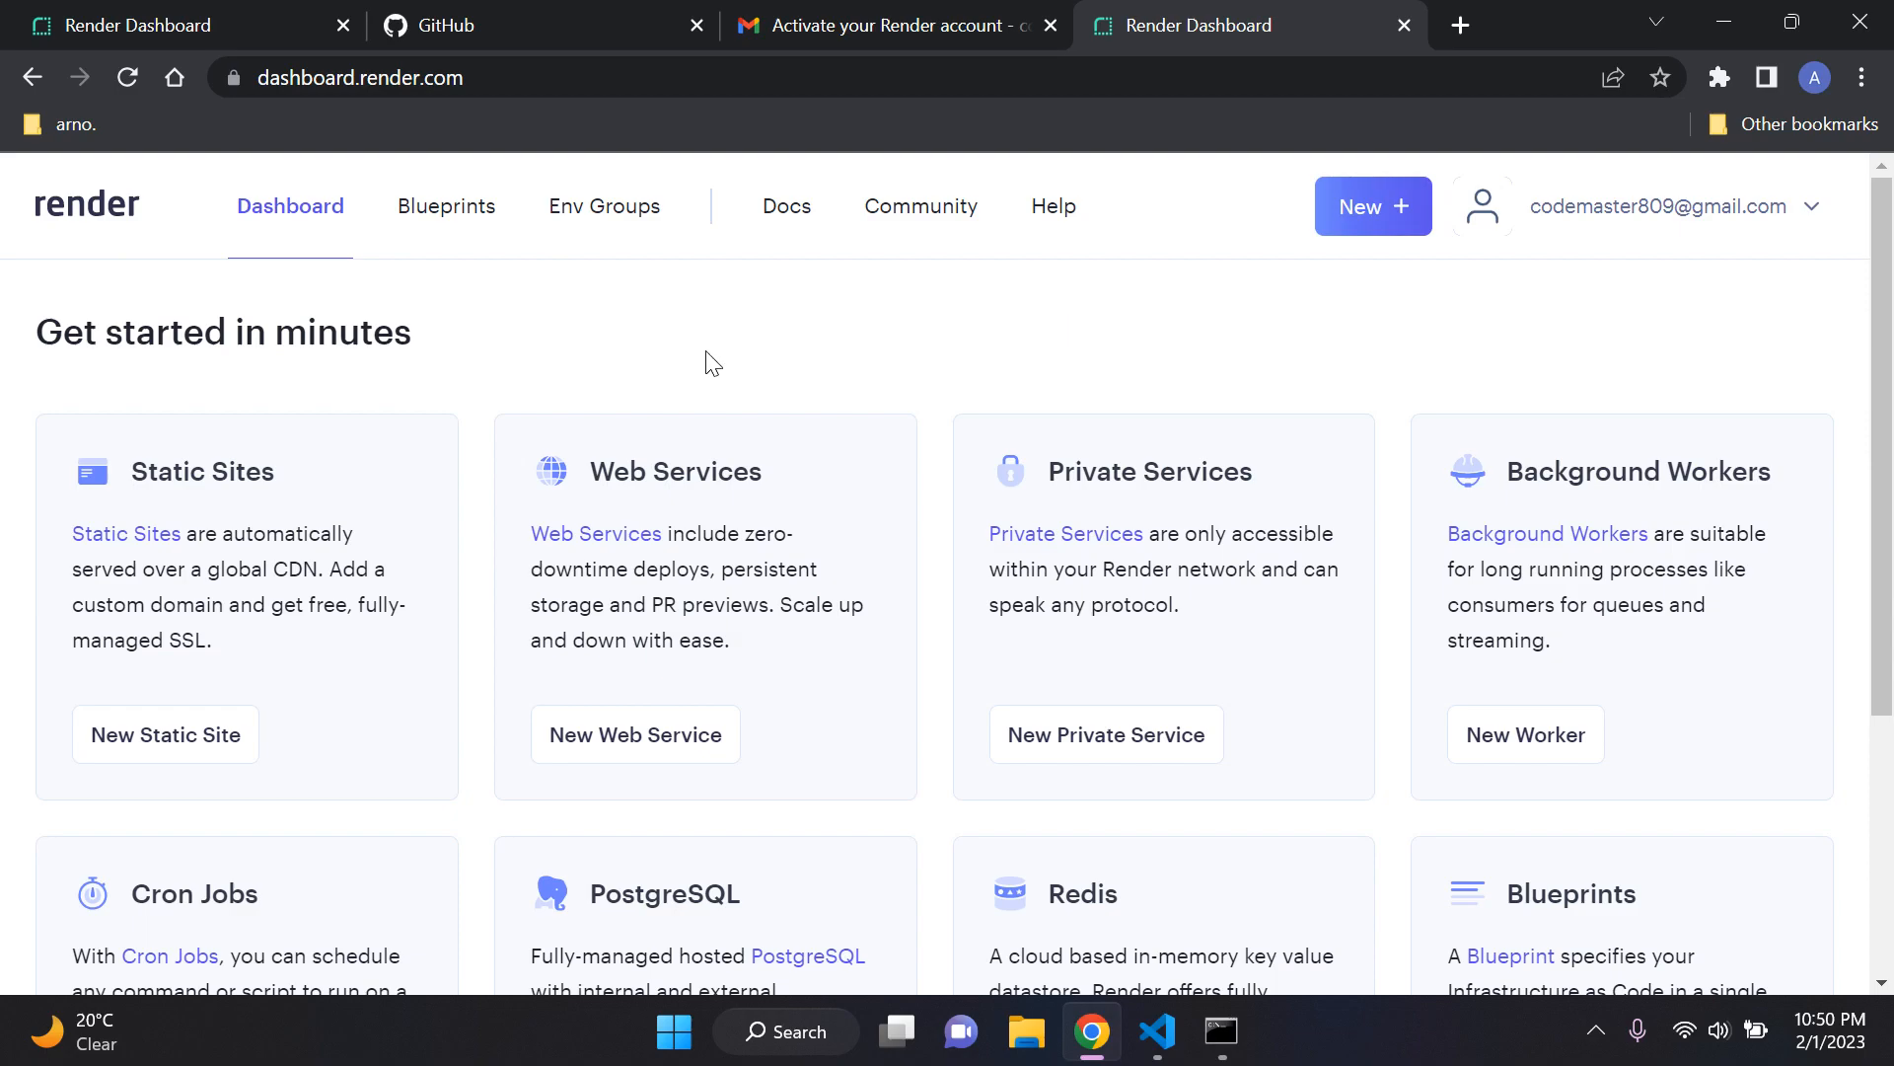
click(334, 22)
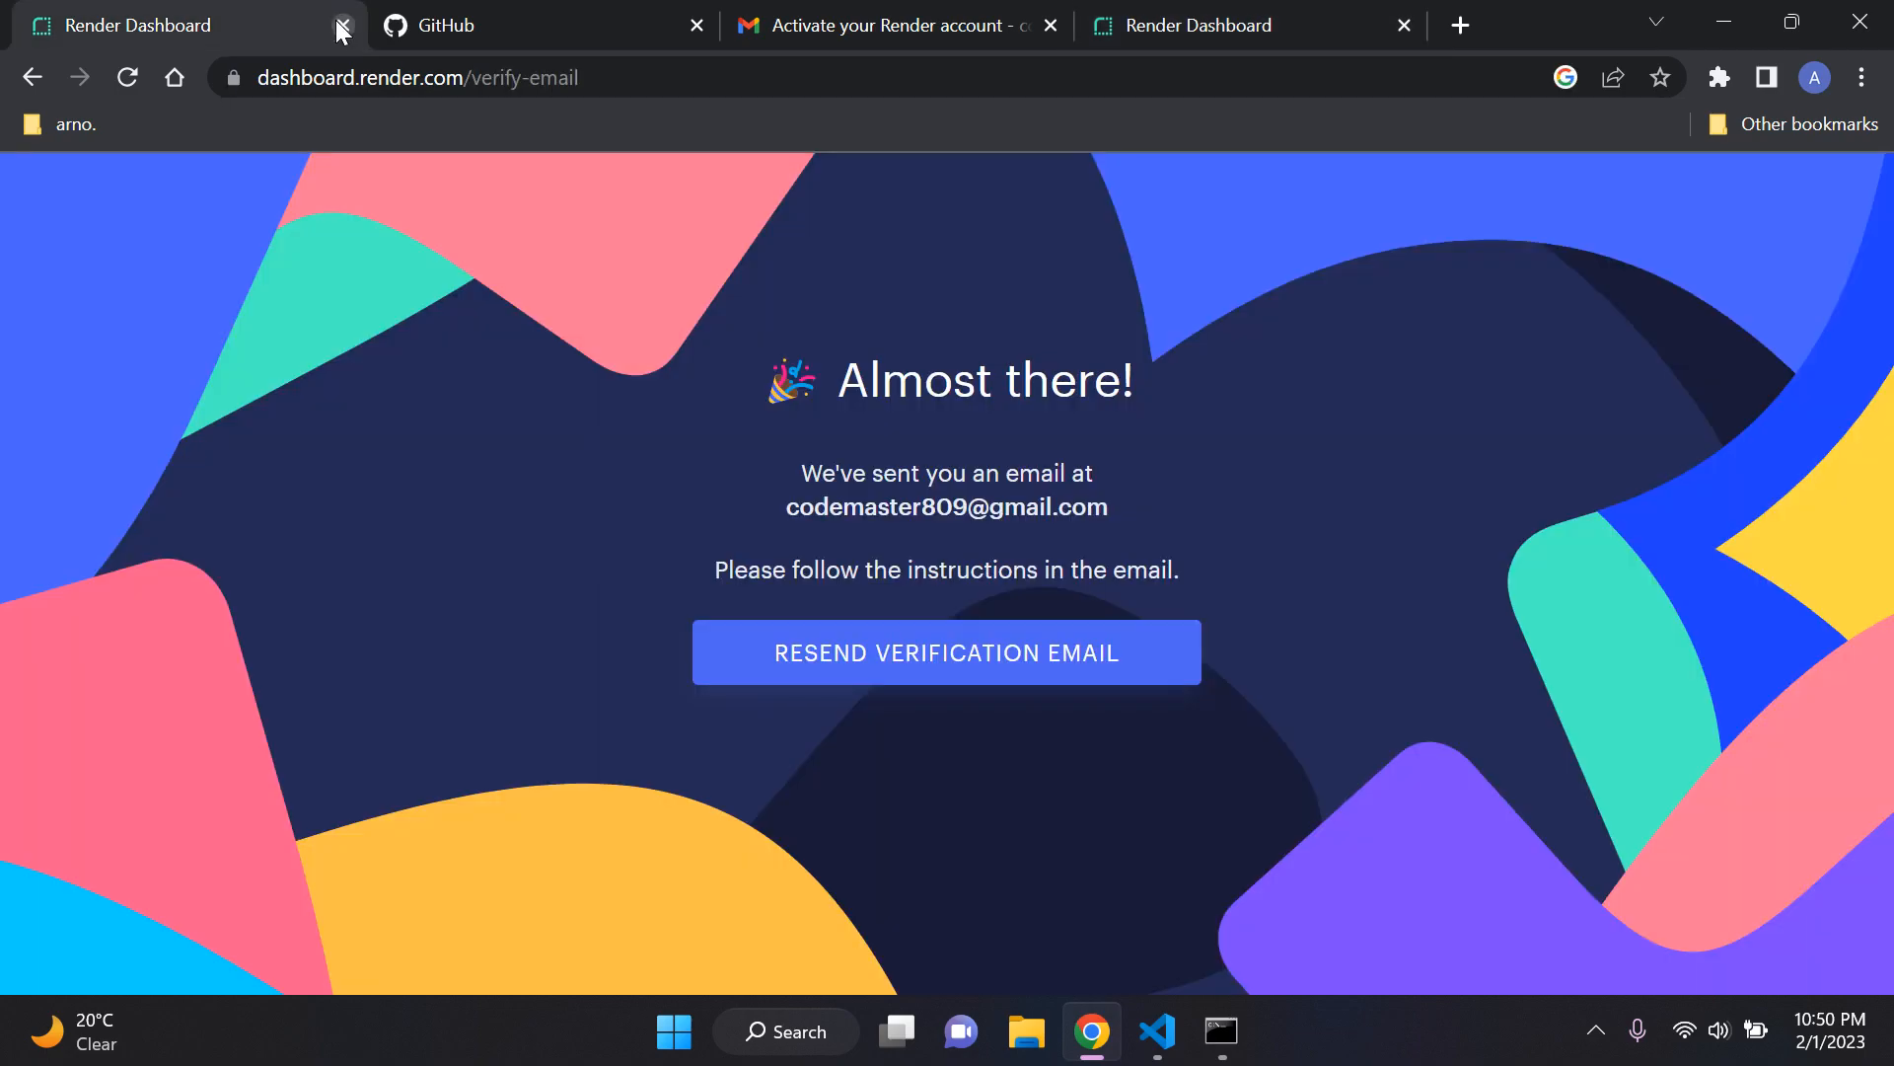
click(342, 24)
click(872, 14)
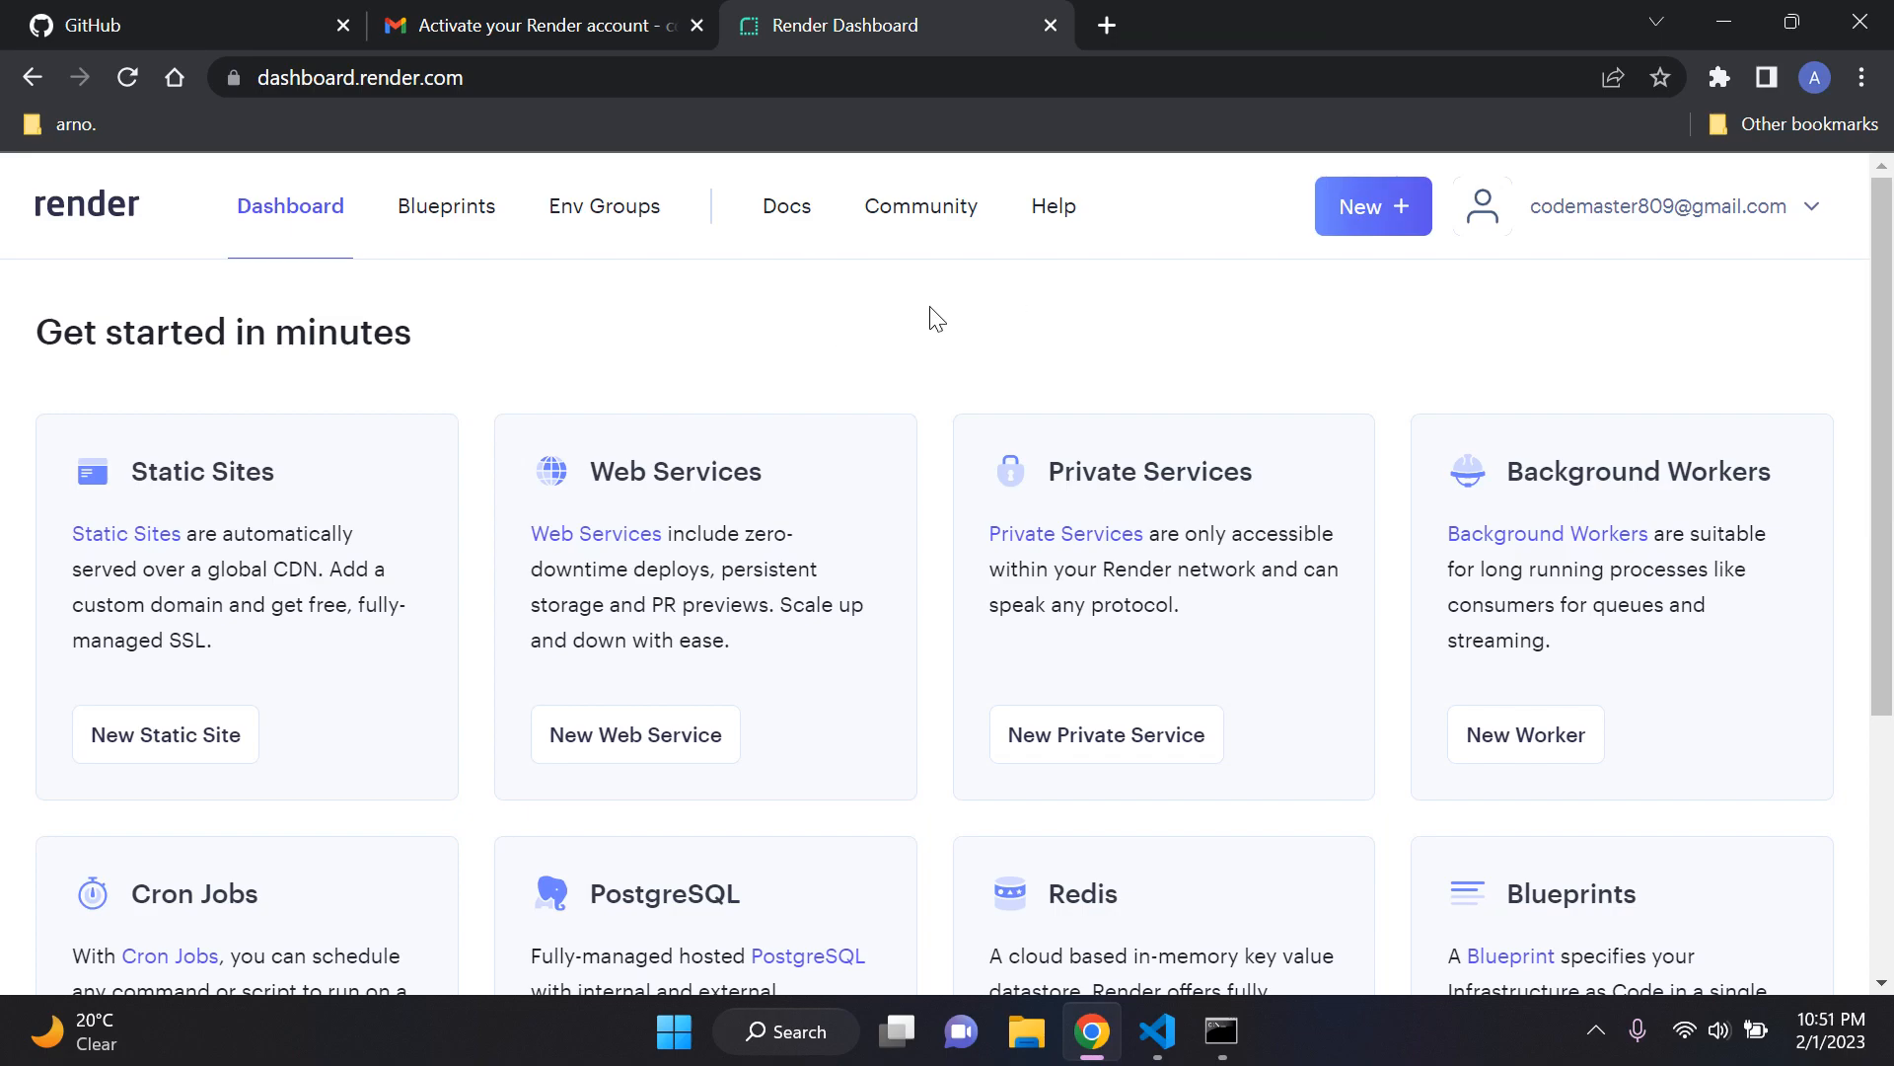
Step: Examine the service types offered on the dashboard, from Static Sites and Web Services through PostgreSQL, Redis and Blueprints
scroll(937, 338, down, 1)
scroll(937, 338, up, 1)
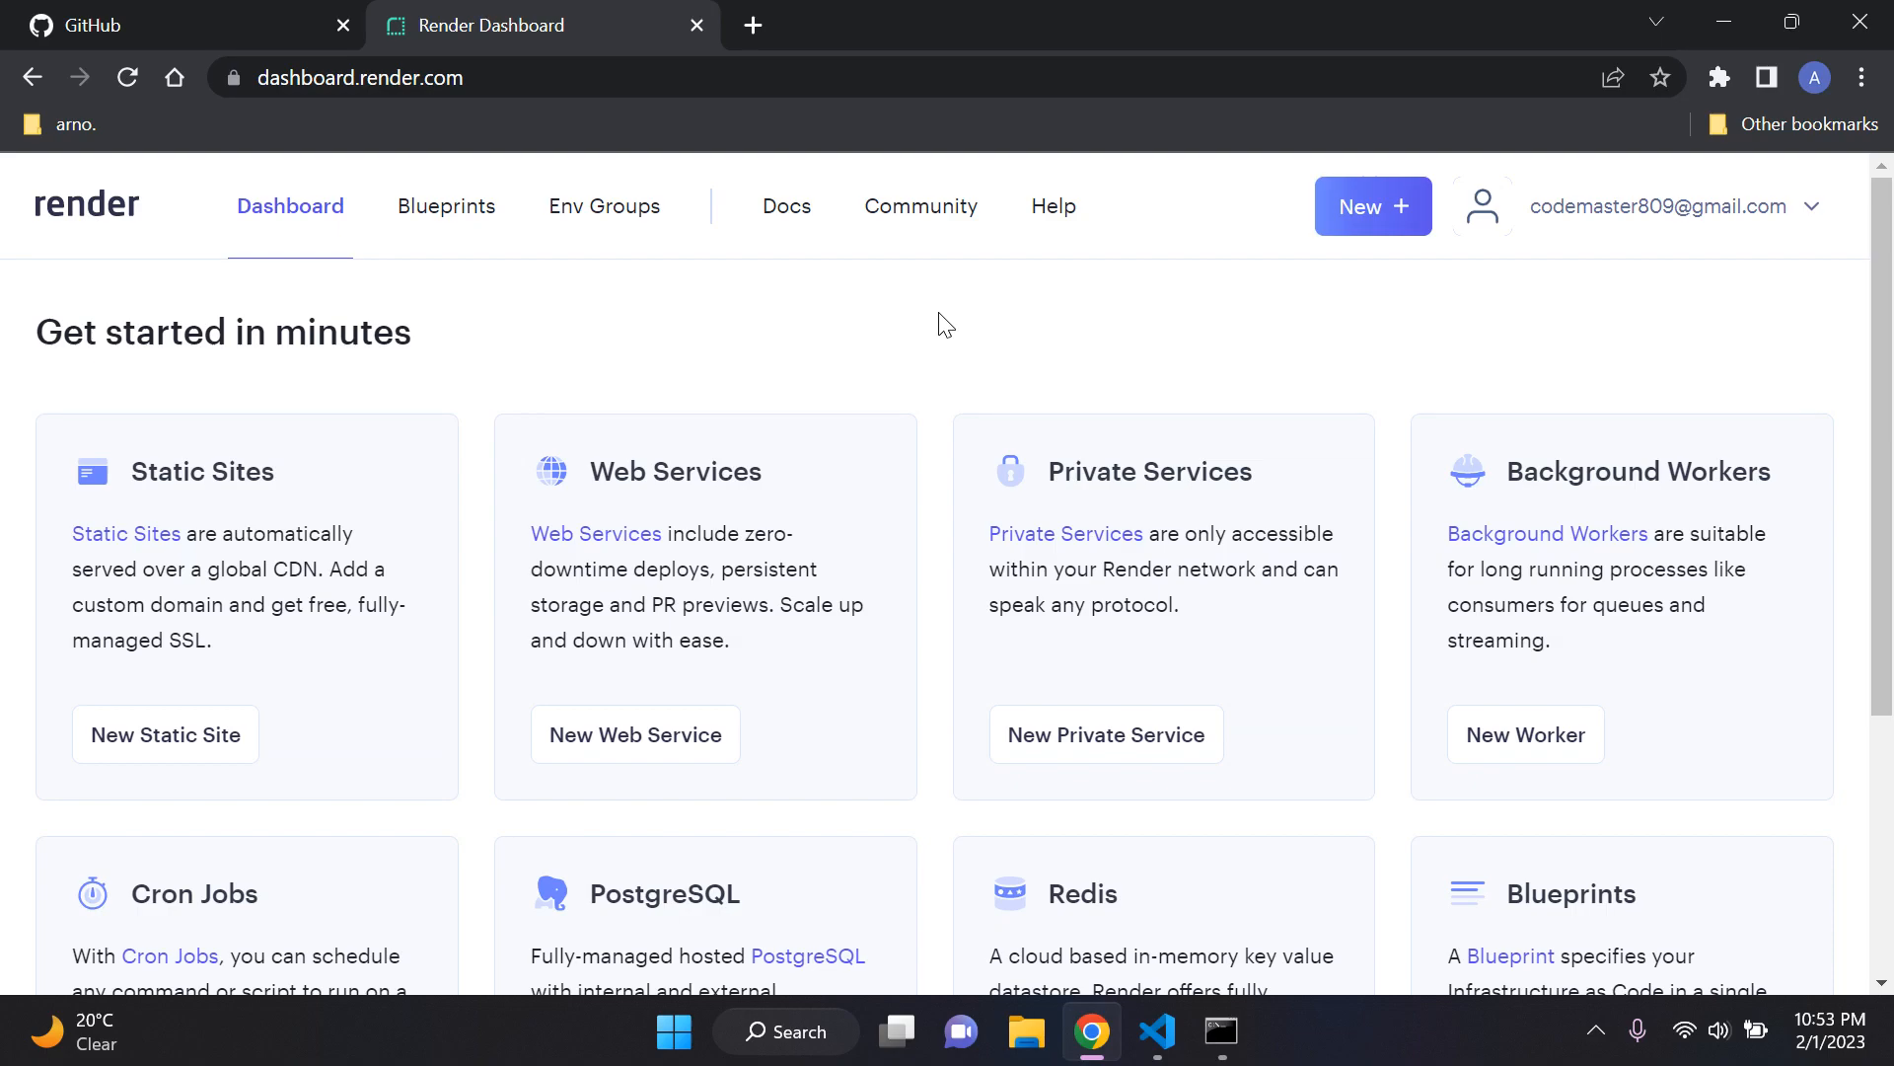
scroll(930, 330, down, 2)
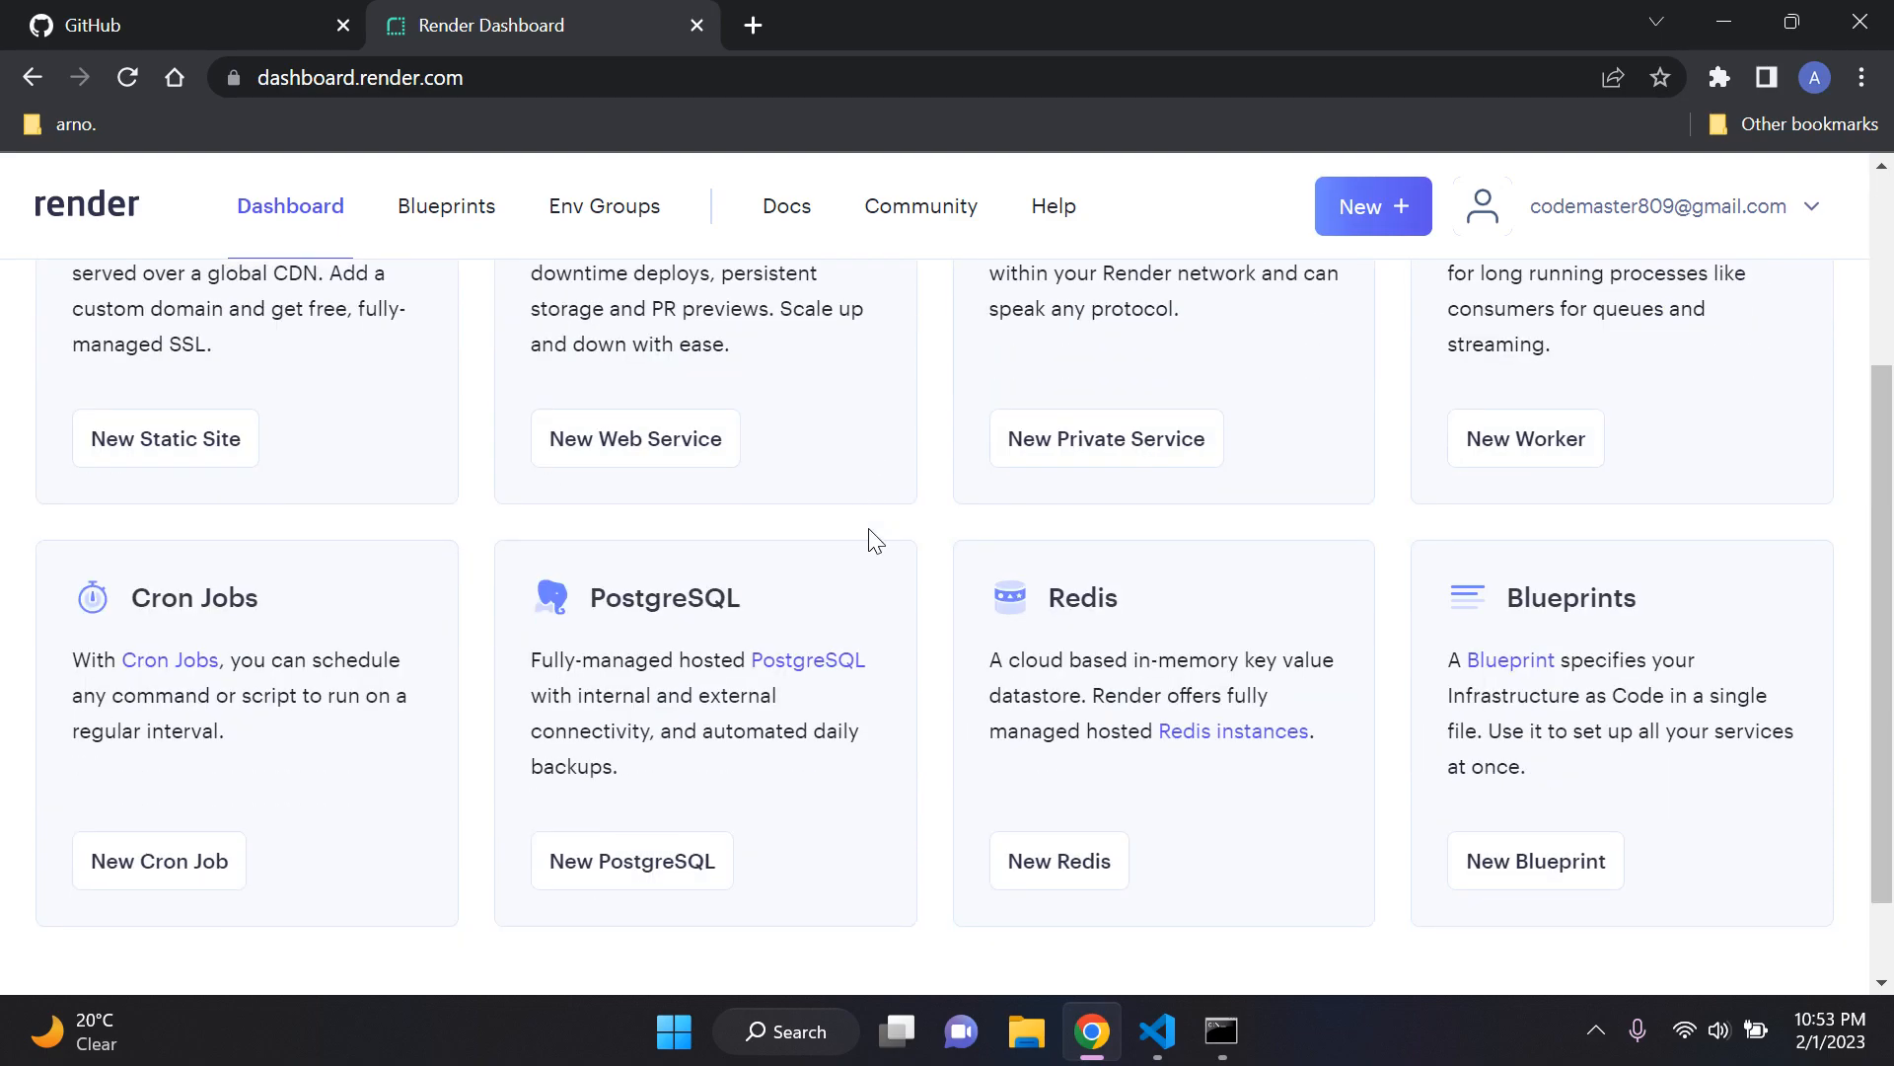
scroll(951, 559, down, 1)
scroll(861, 478, down, 1)
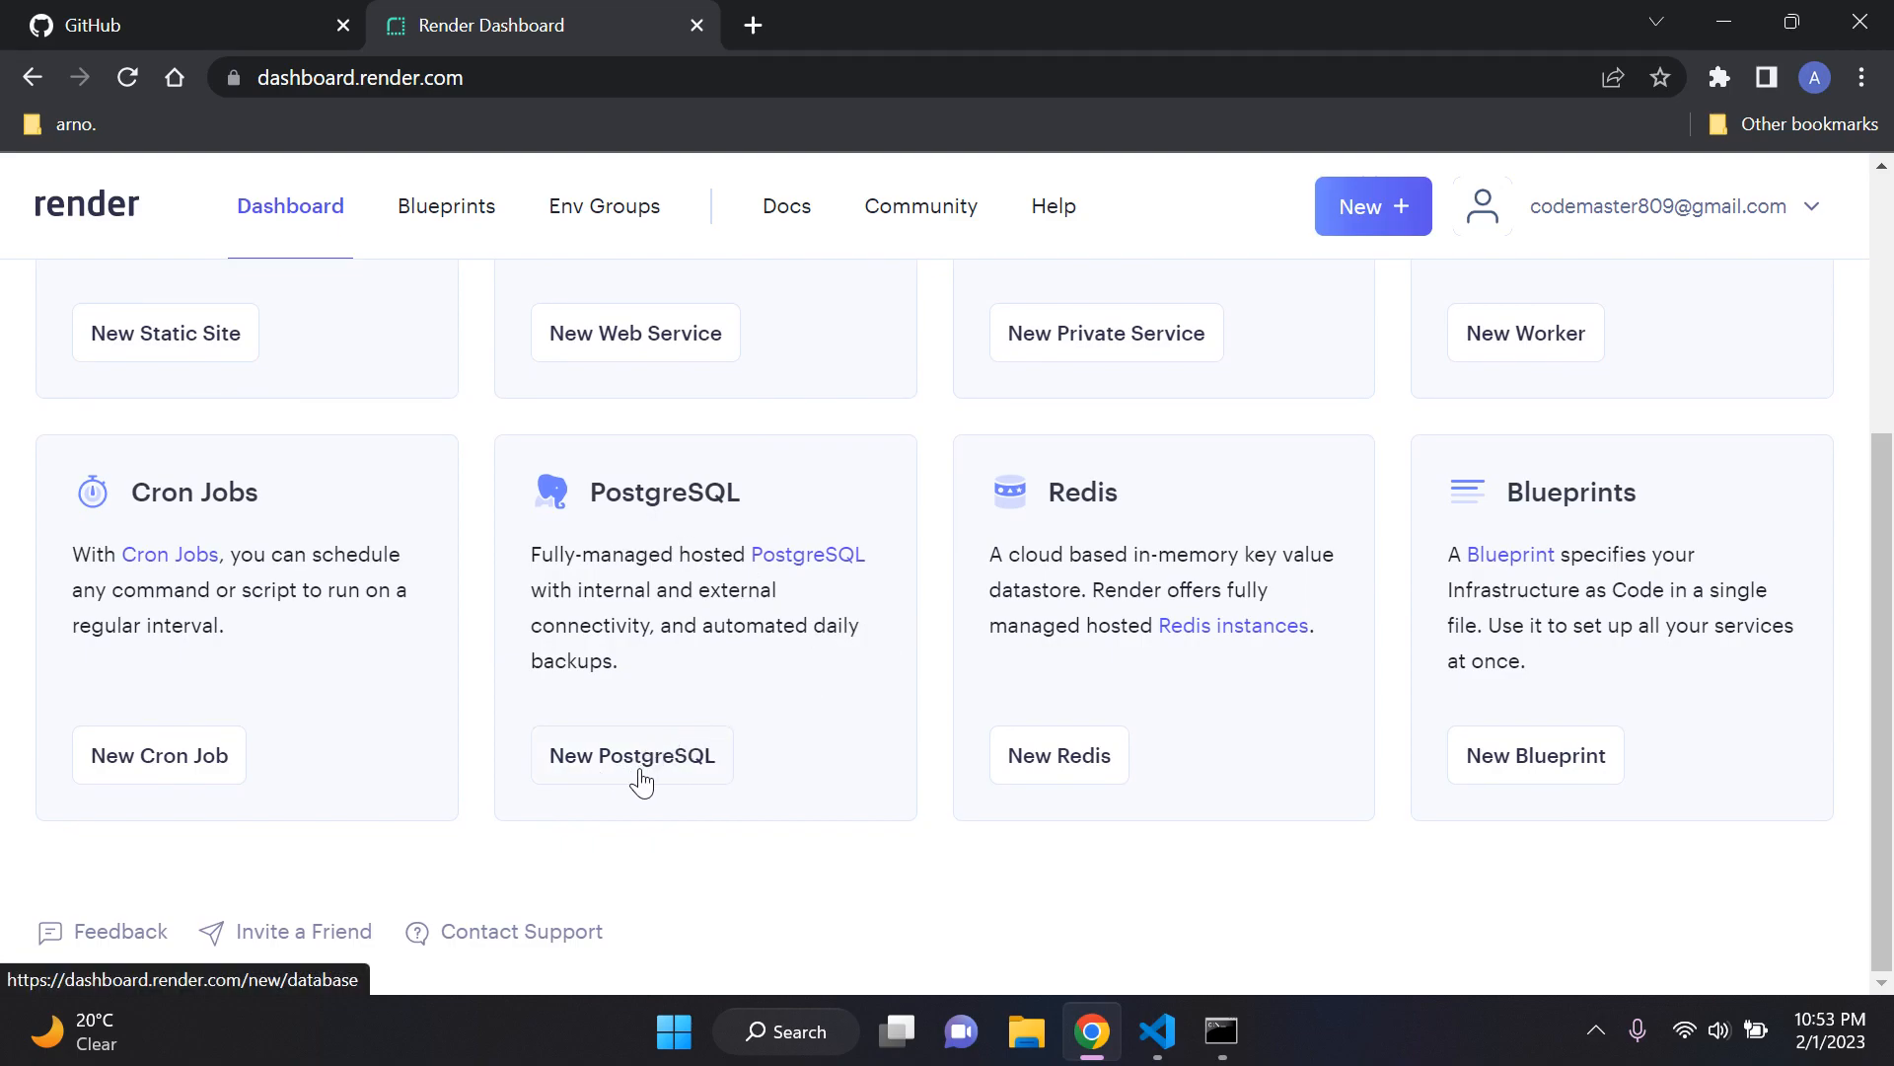
scroll(859, 514, up, 4)
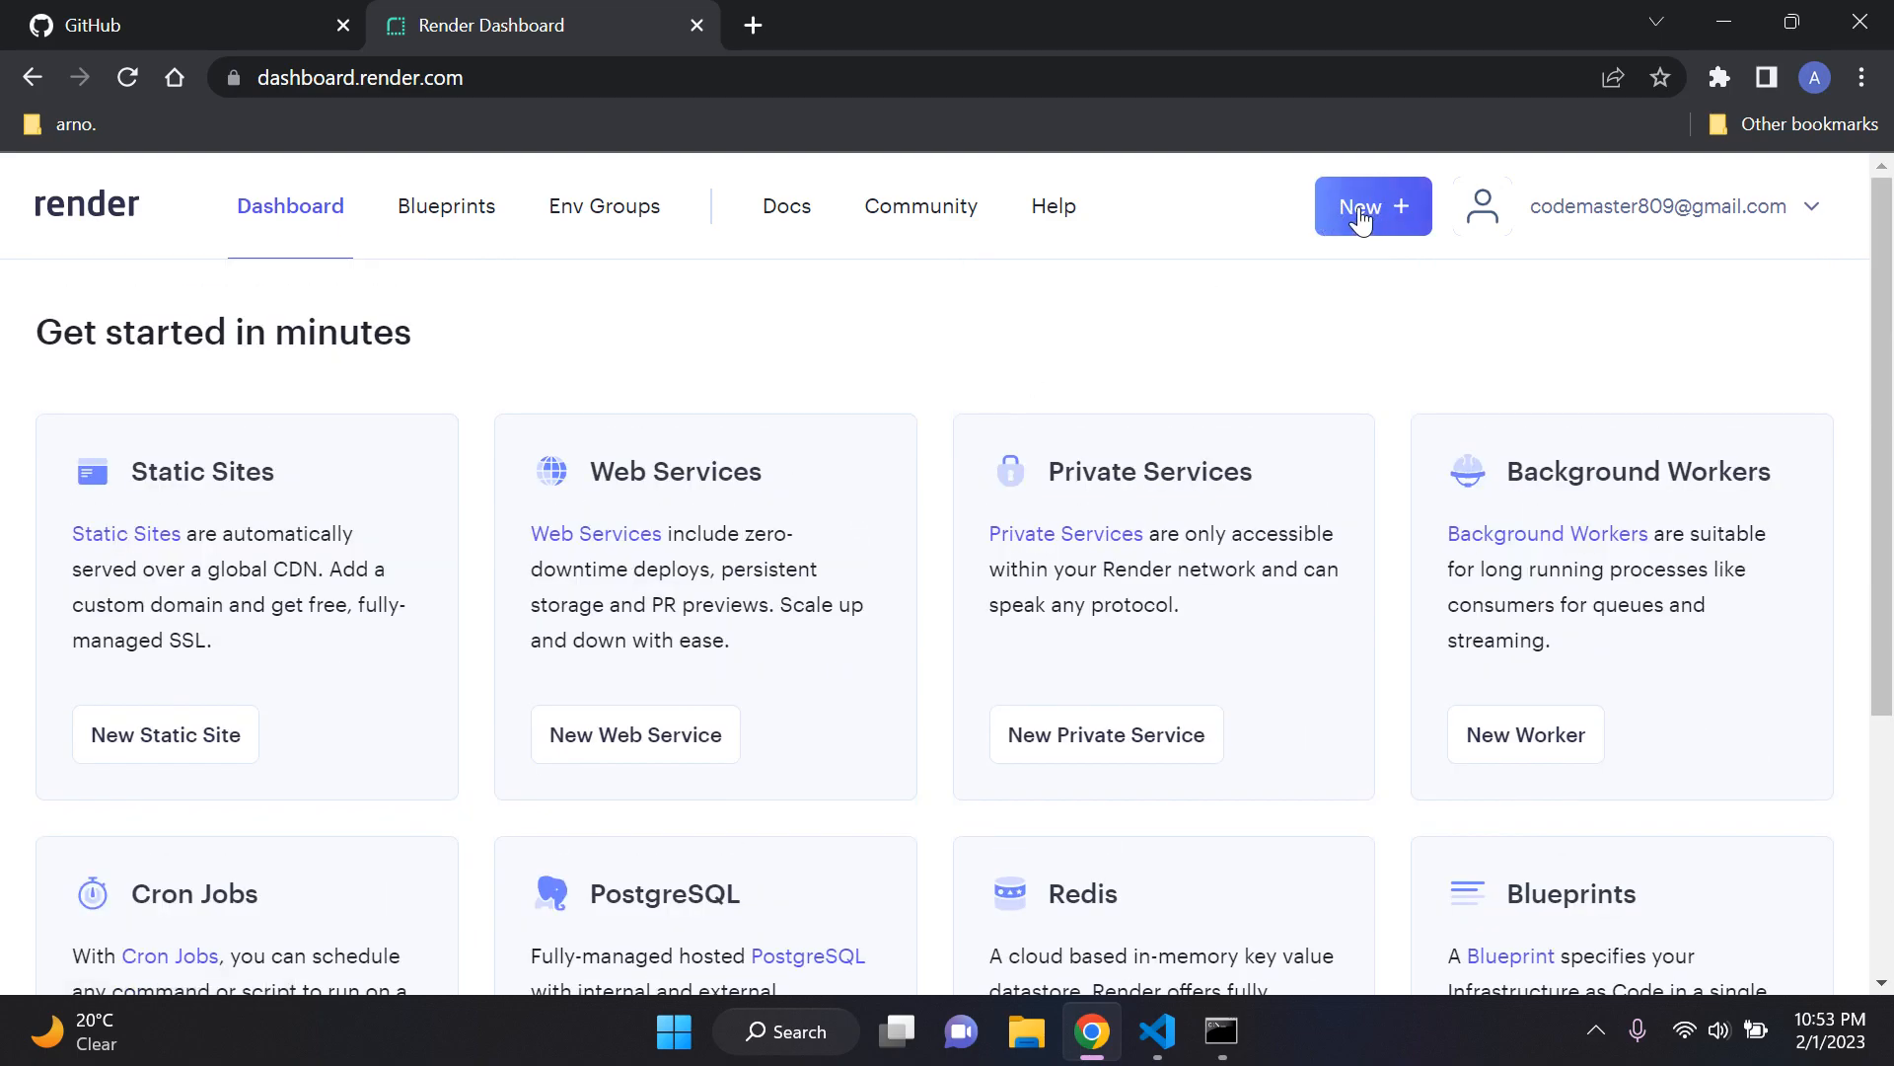
Step: Start a new PostgreSQL service and name it ProductionDatabase
click(1359, 217)
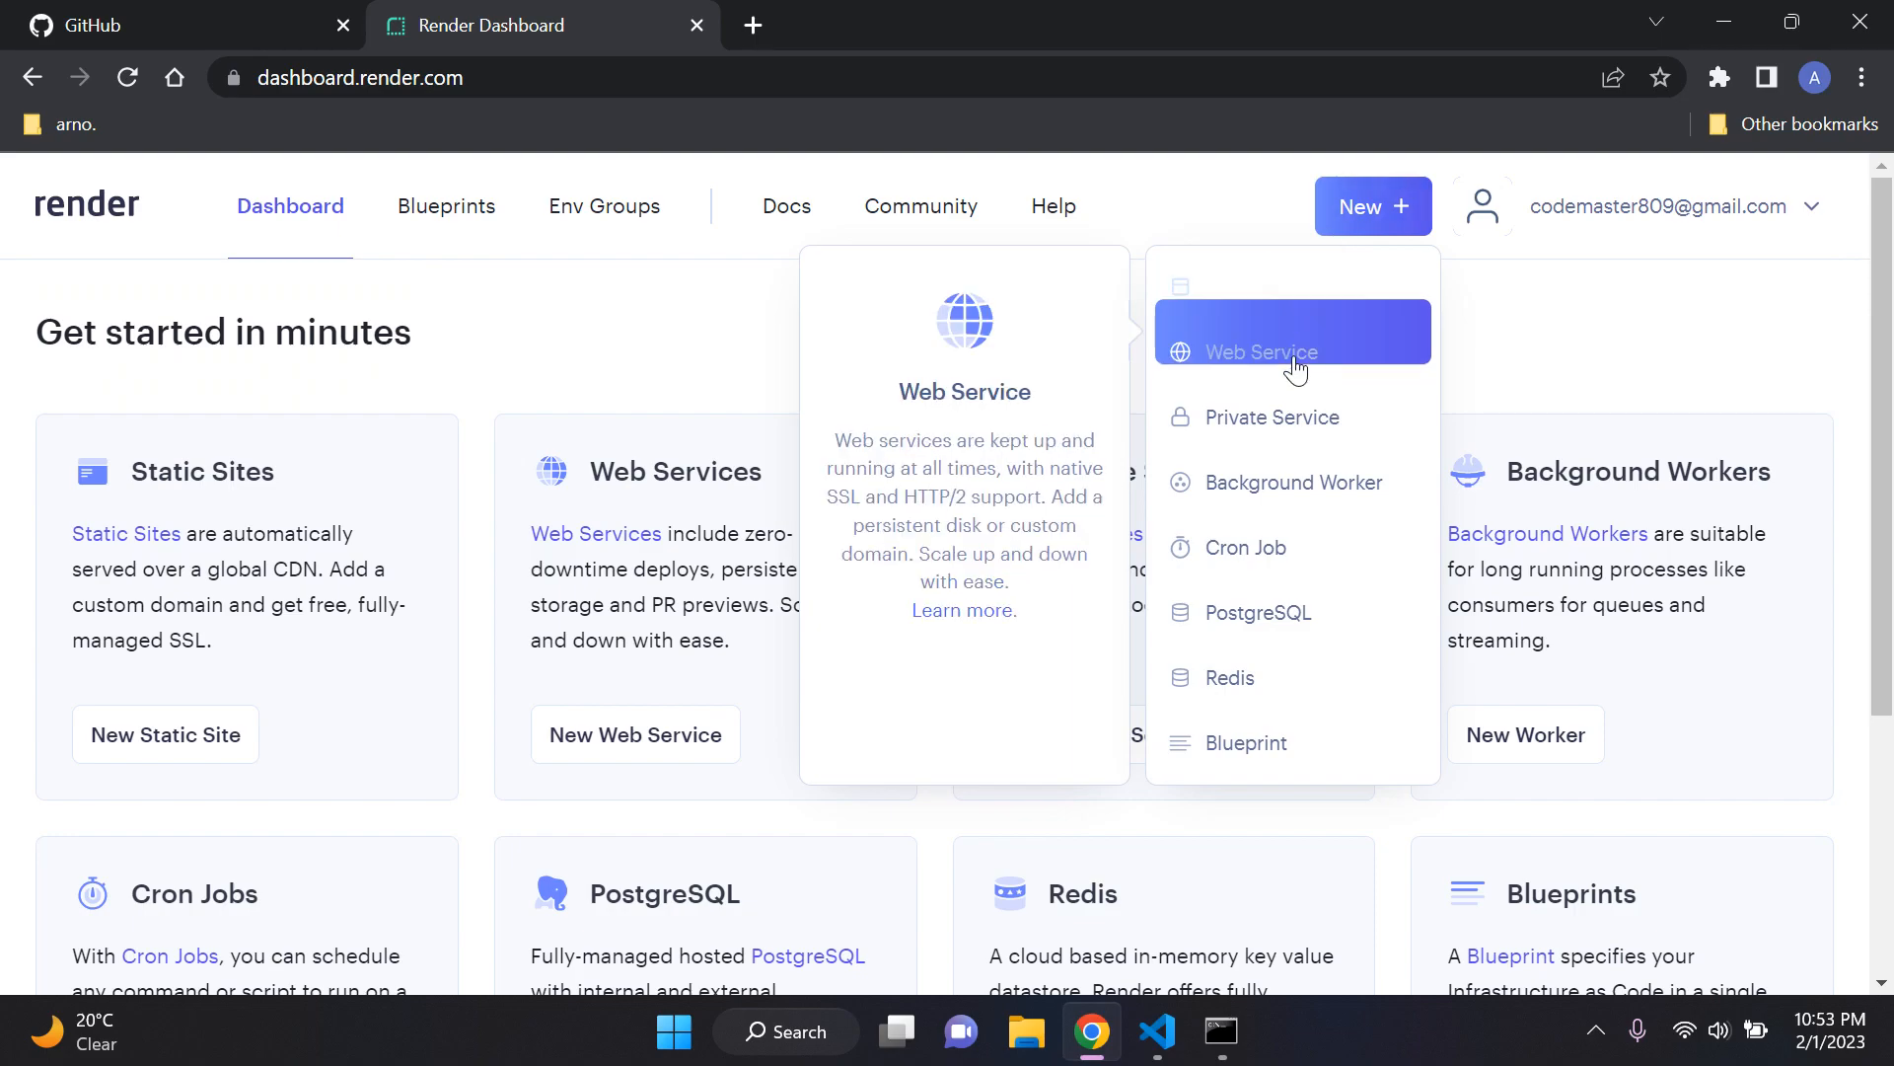
click(1298, 632)
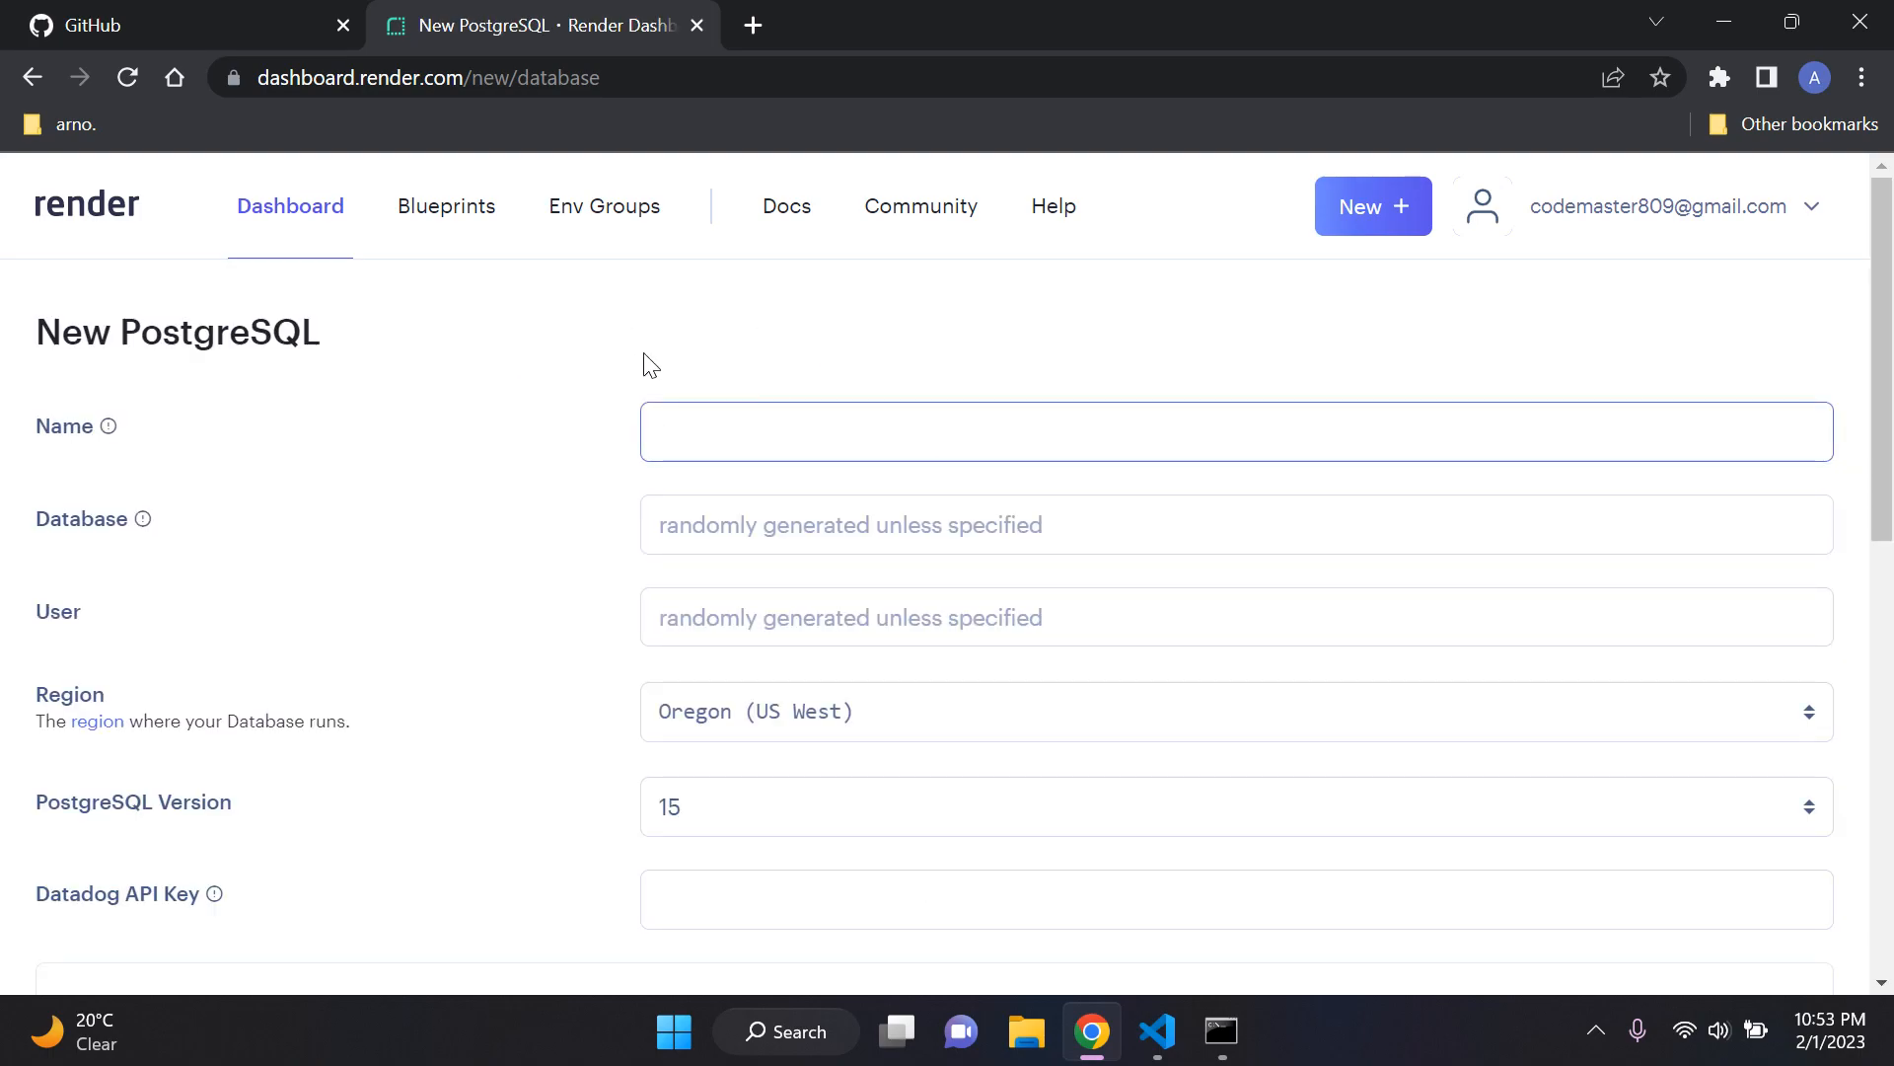
mouse_move(95, 430)
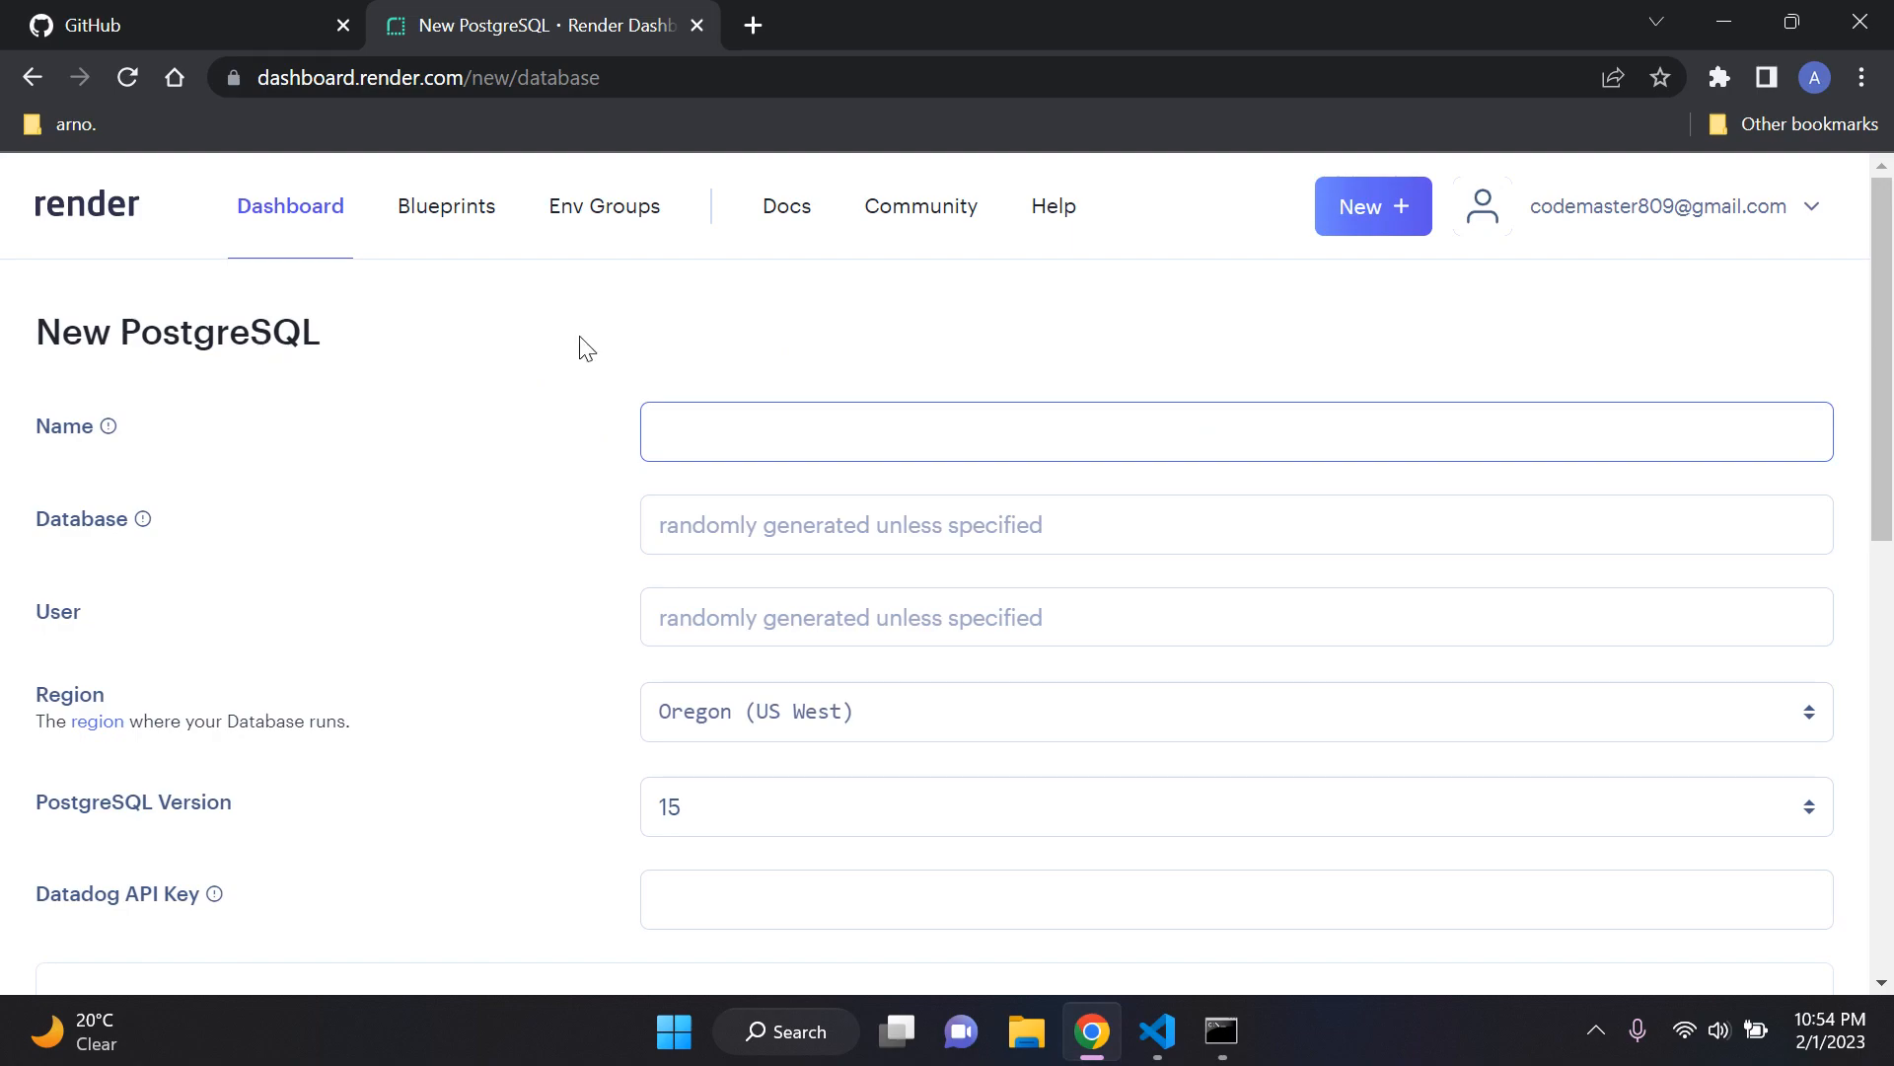
text(abase)
click(813, 331)
Step: Set the new database's region to Ohio (US East)
scroll(580, 405, down, 1)
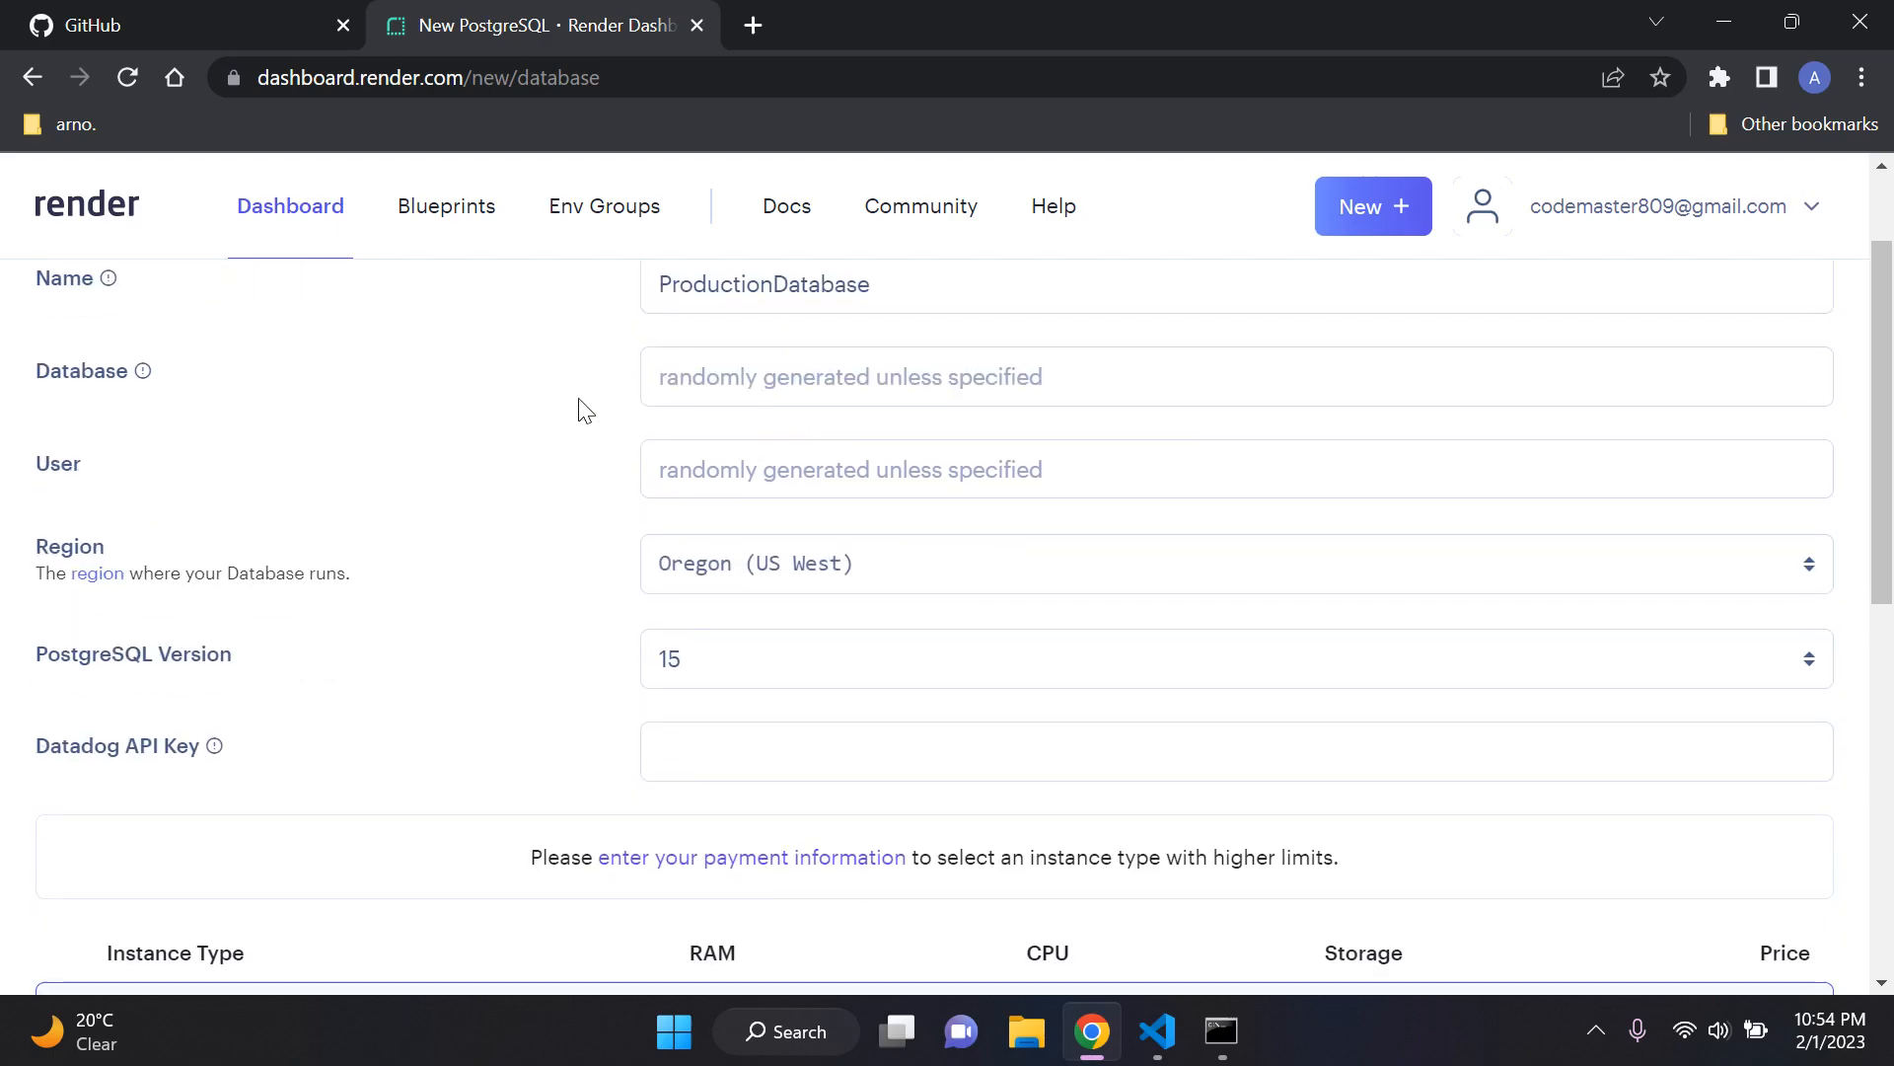
click(840, 578)
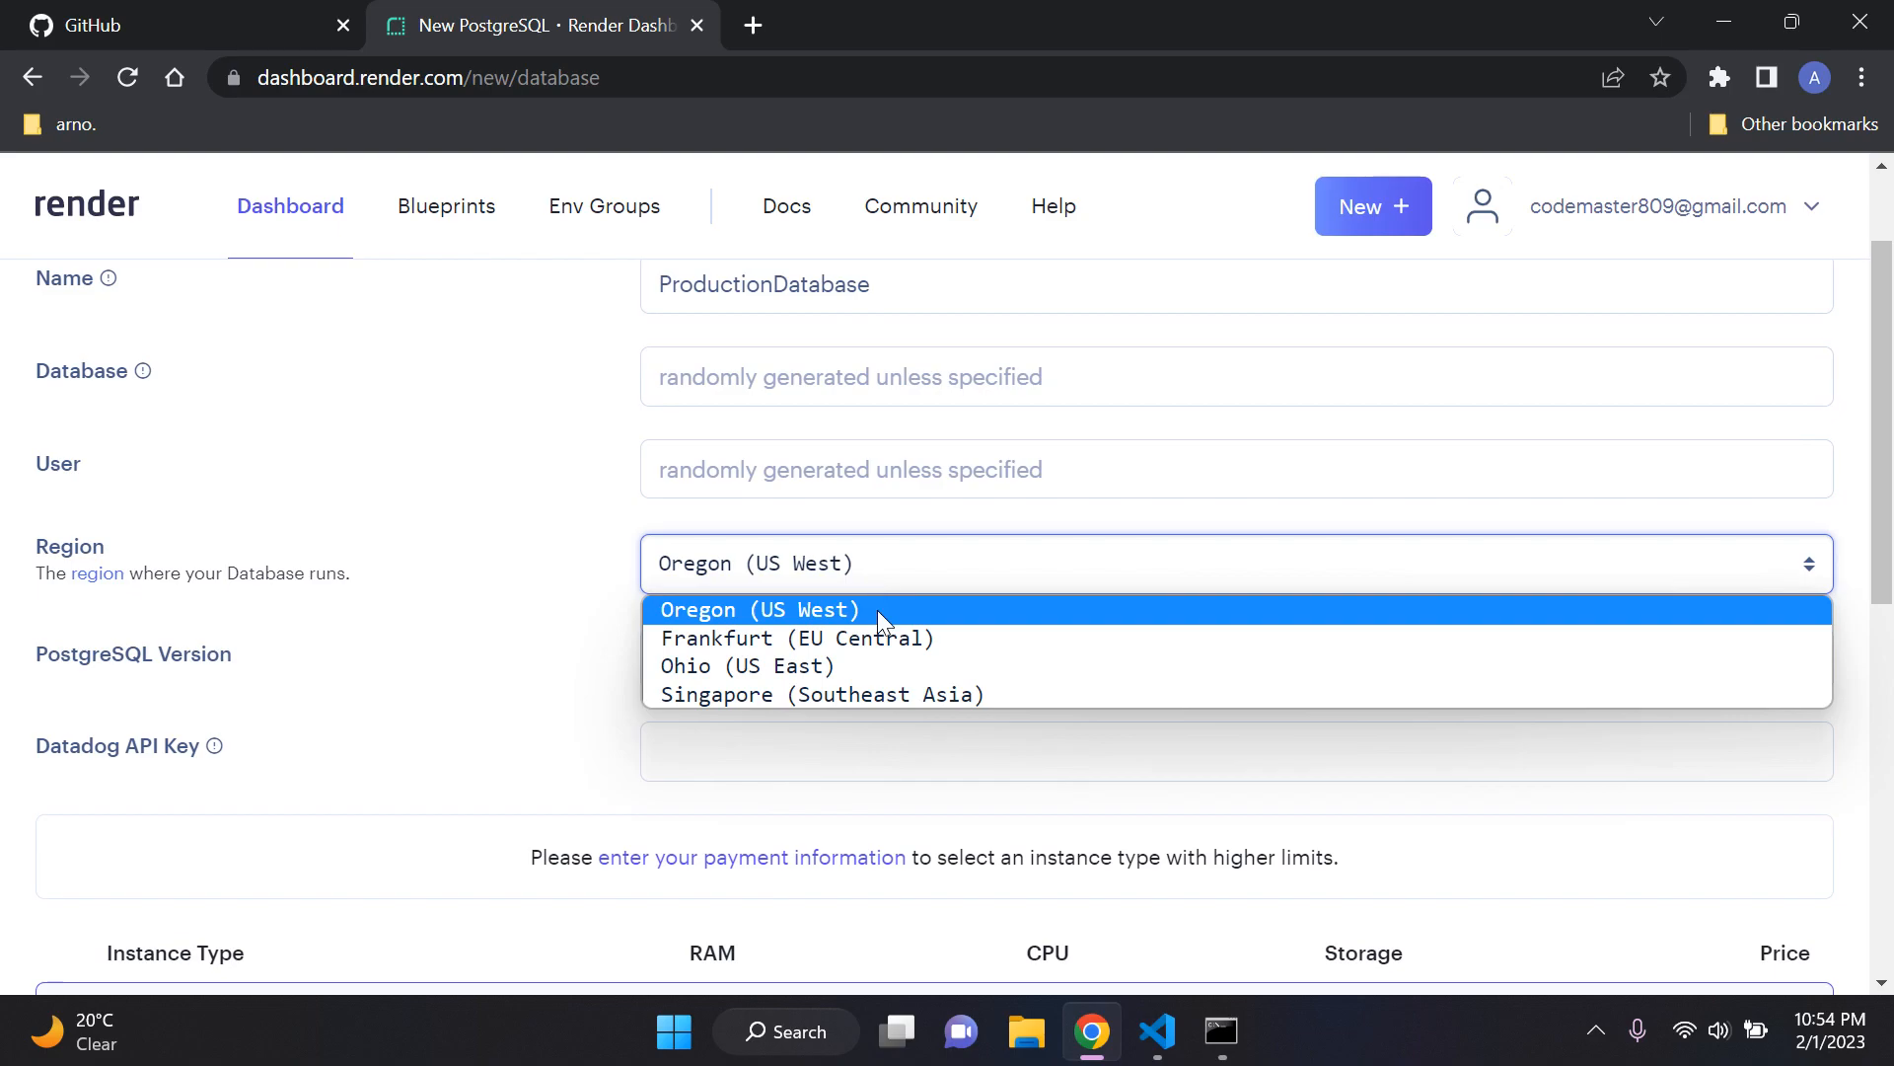
click(761, 667)
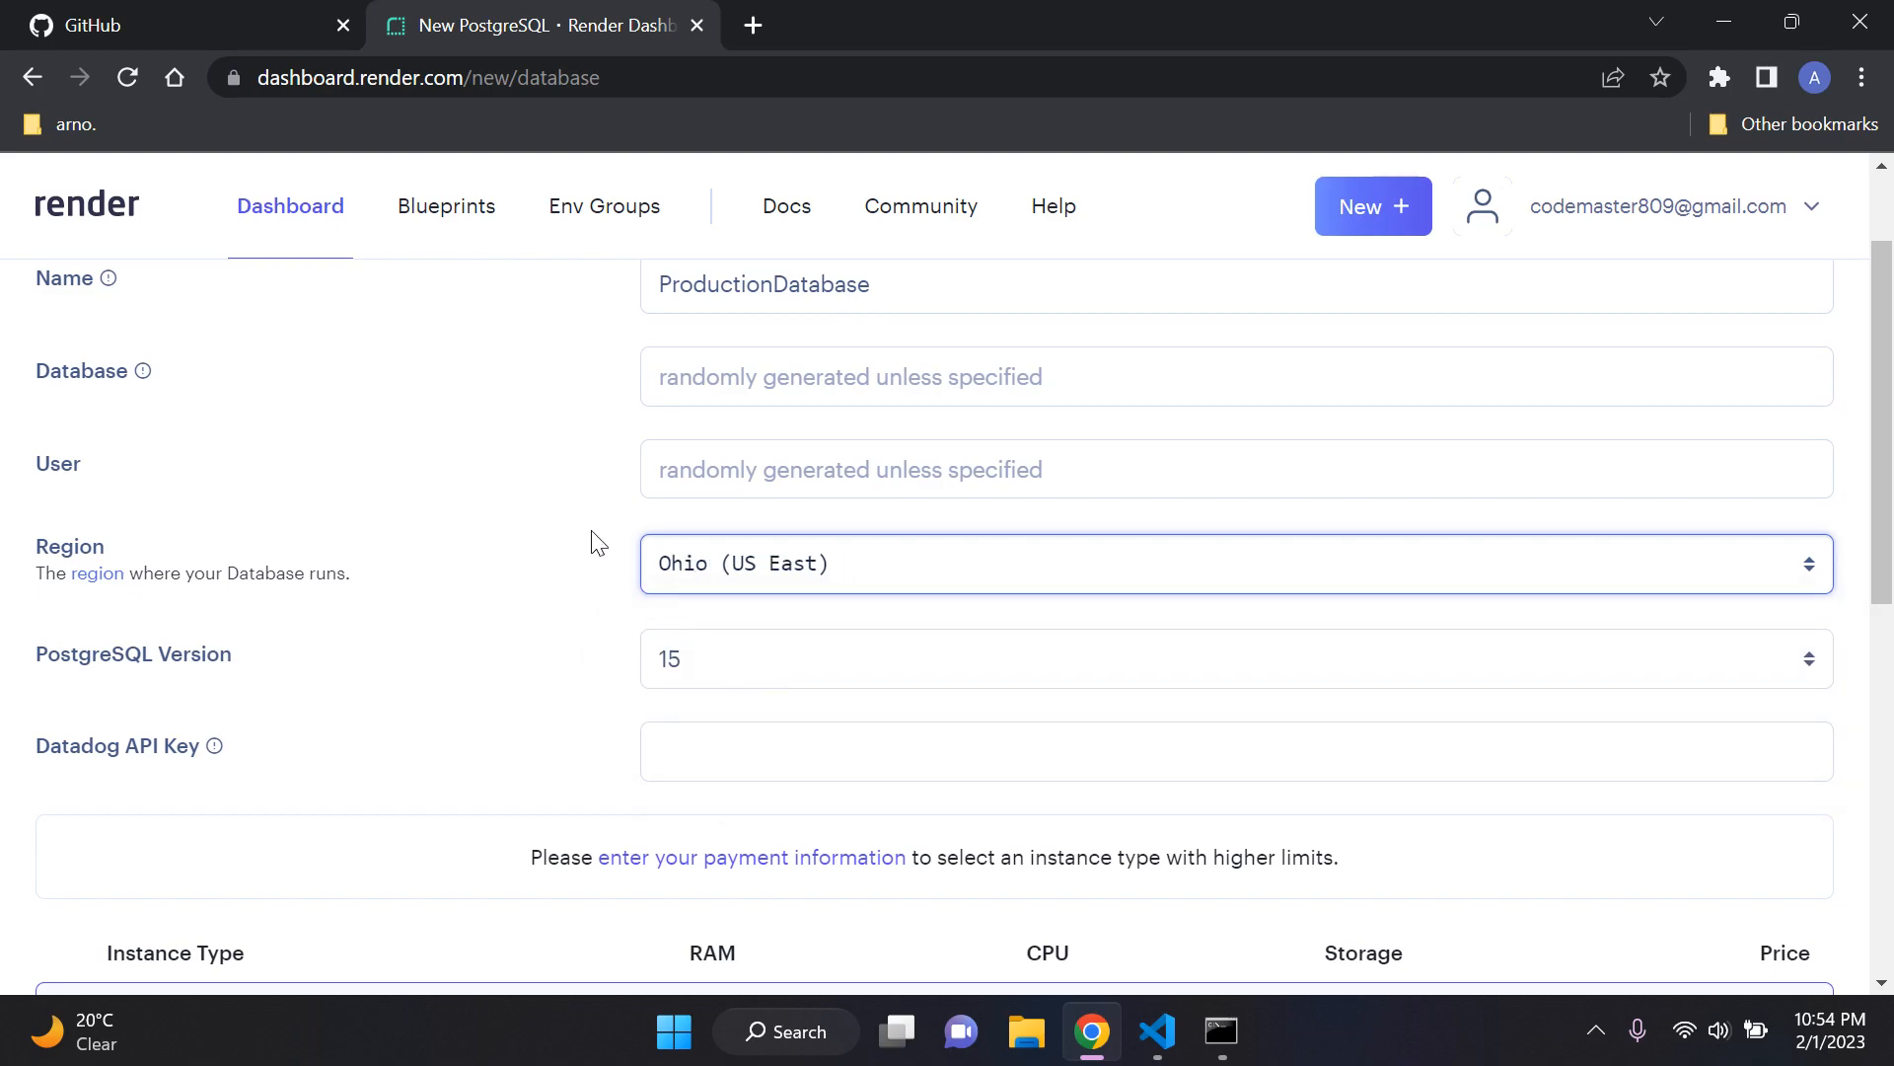
scroll(613, 549, up, 1)
scroll(614, 553, down, 2)
scroll(620, 555, up, 2)
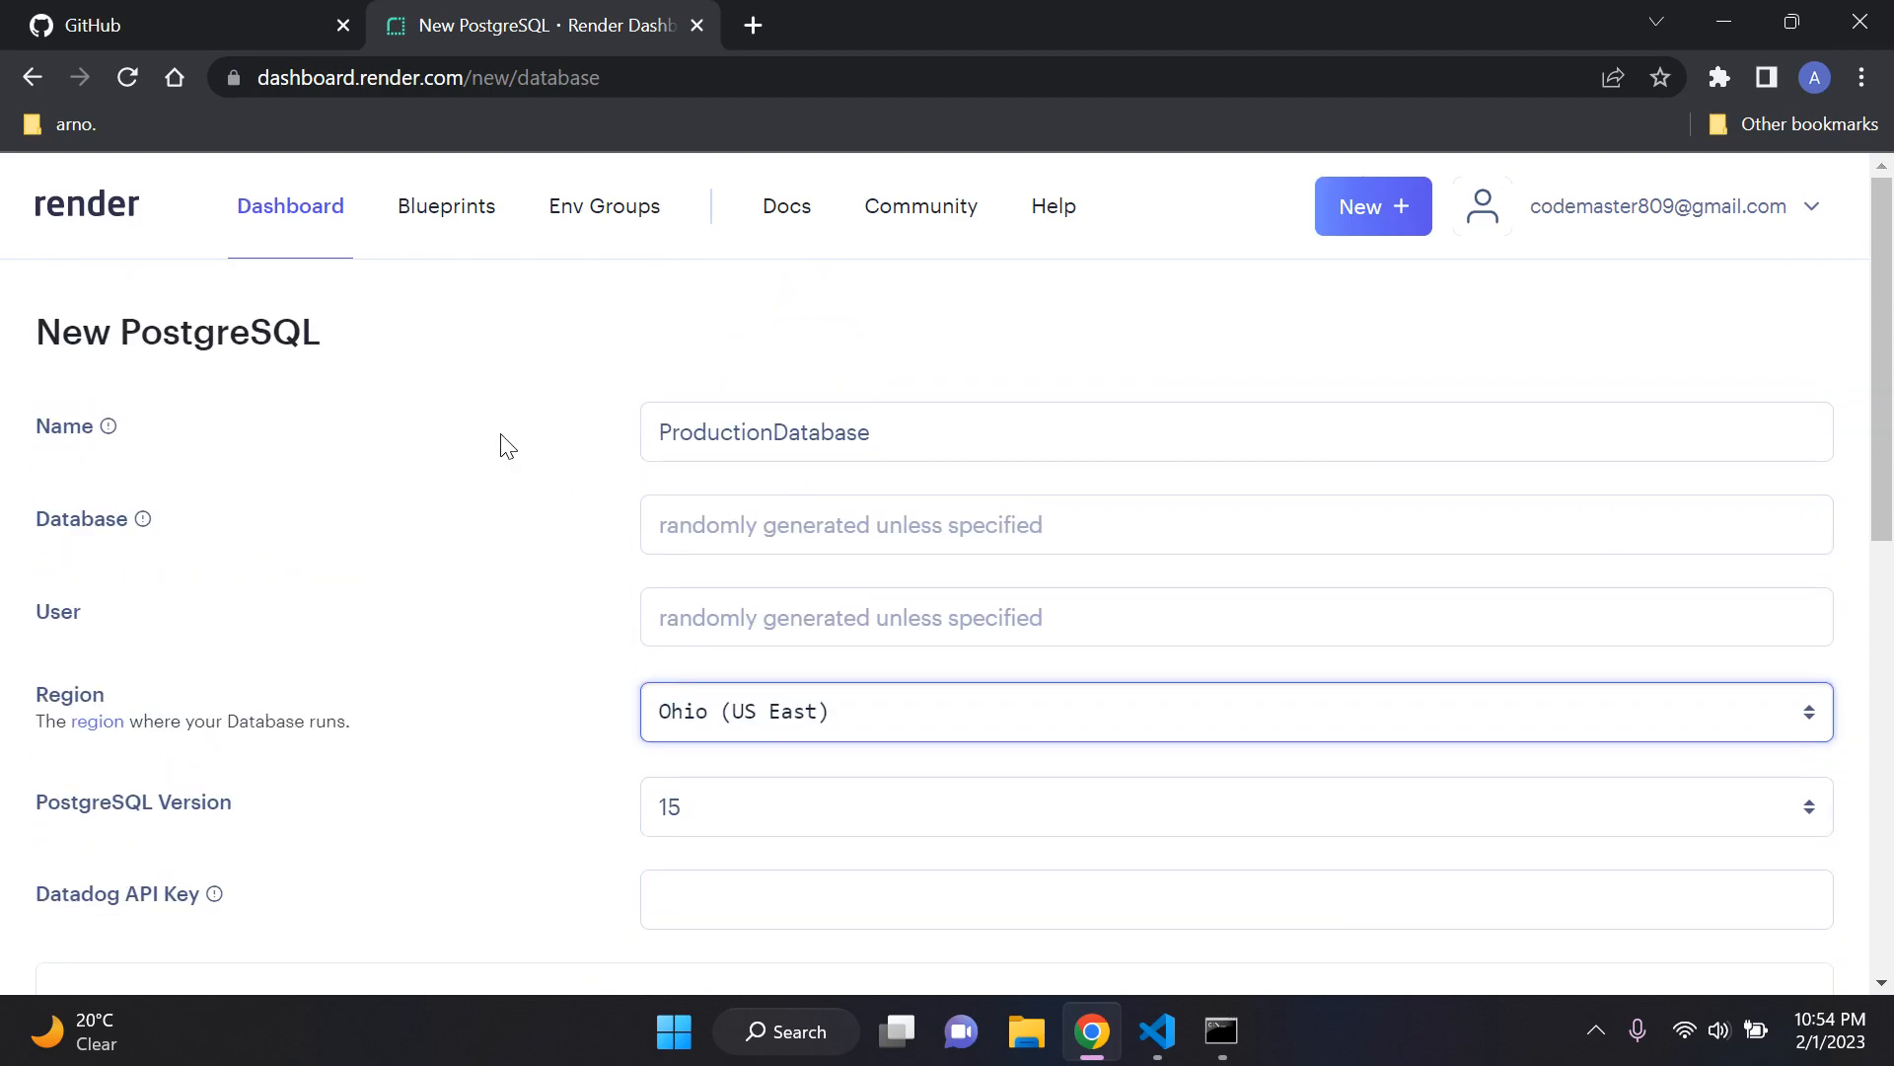
Step: Review the instance types and create the database on the Free plan
scroll(592, 440, down, 3)
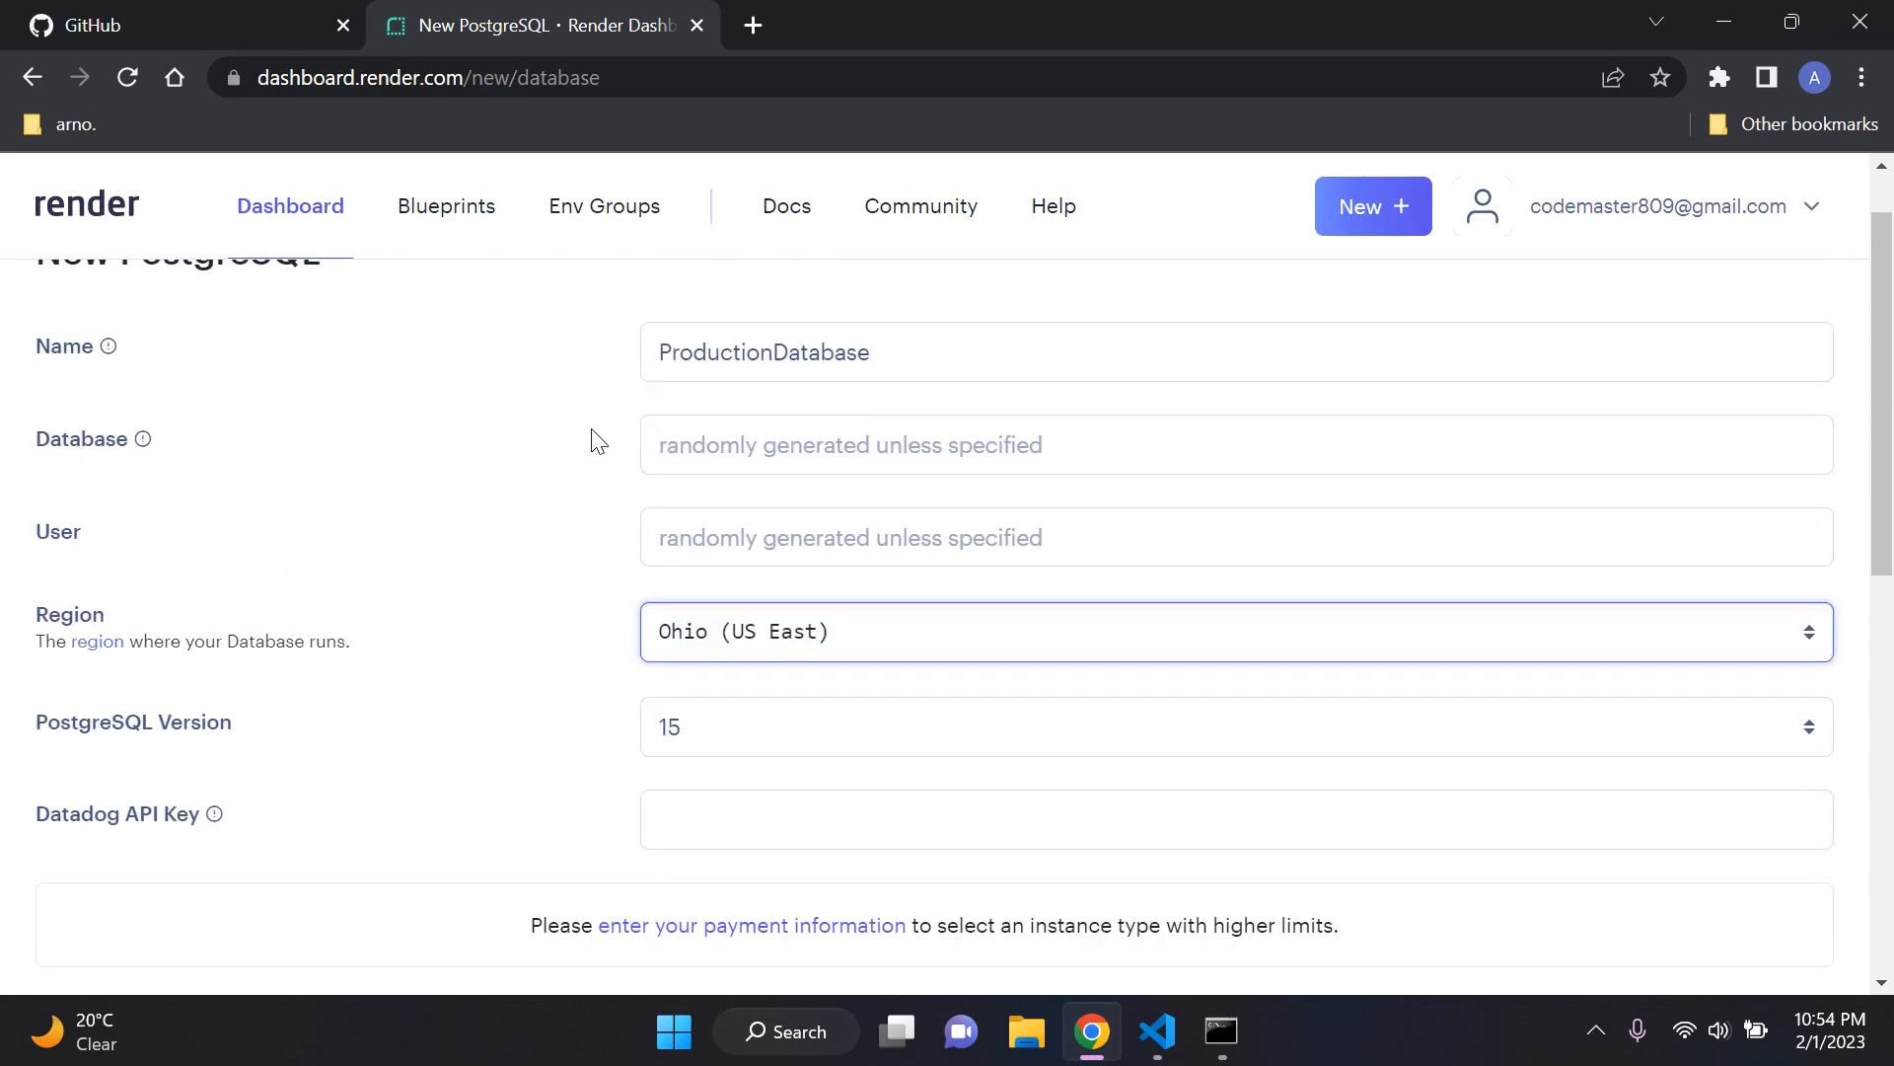
scroll(613, 440, down, 2)
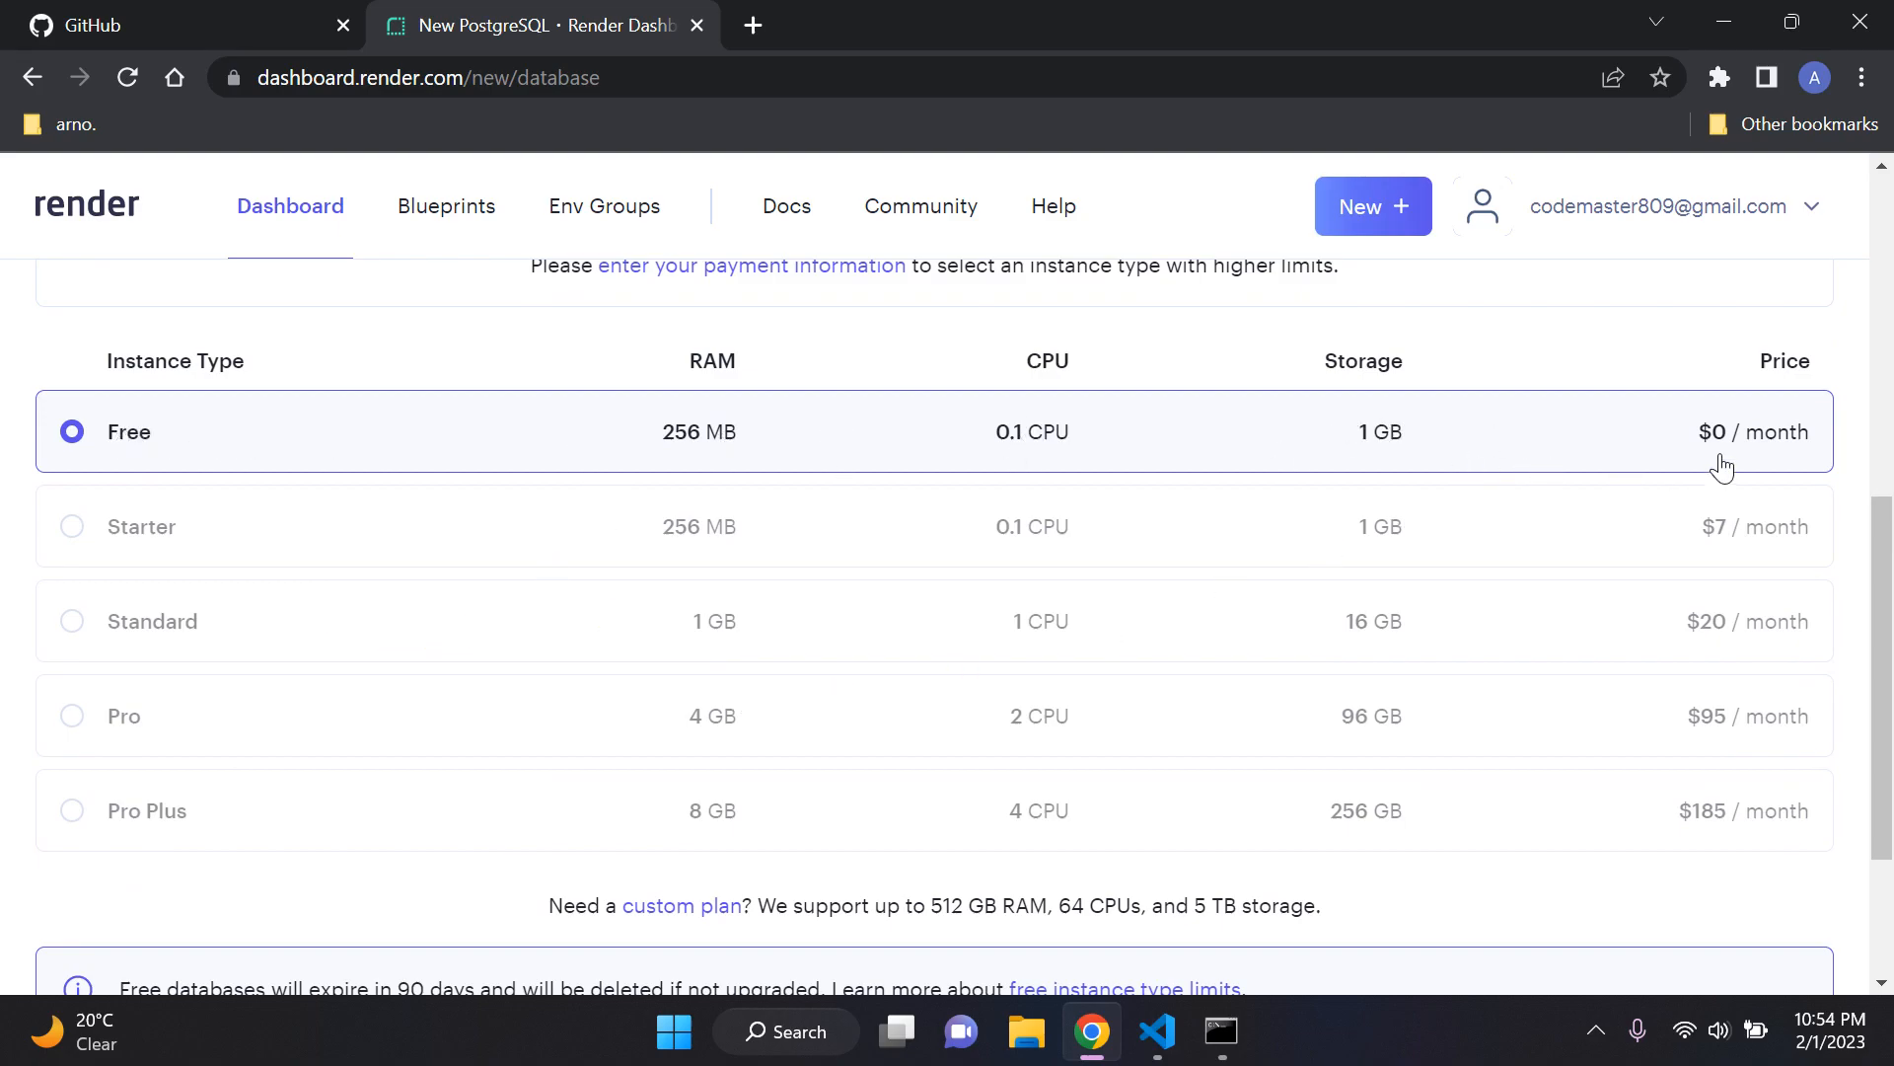
scroll(606, 434, down, 3)
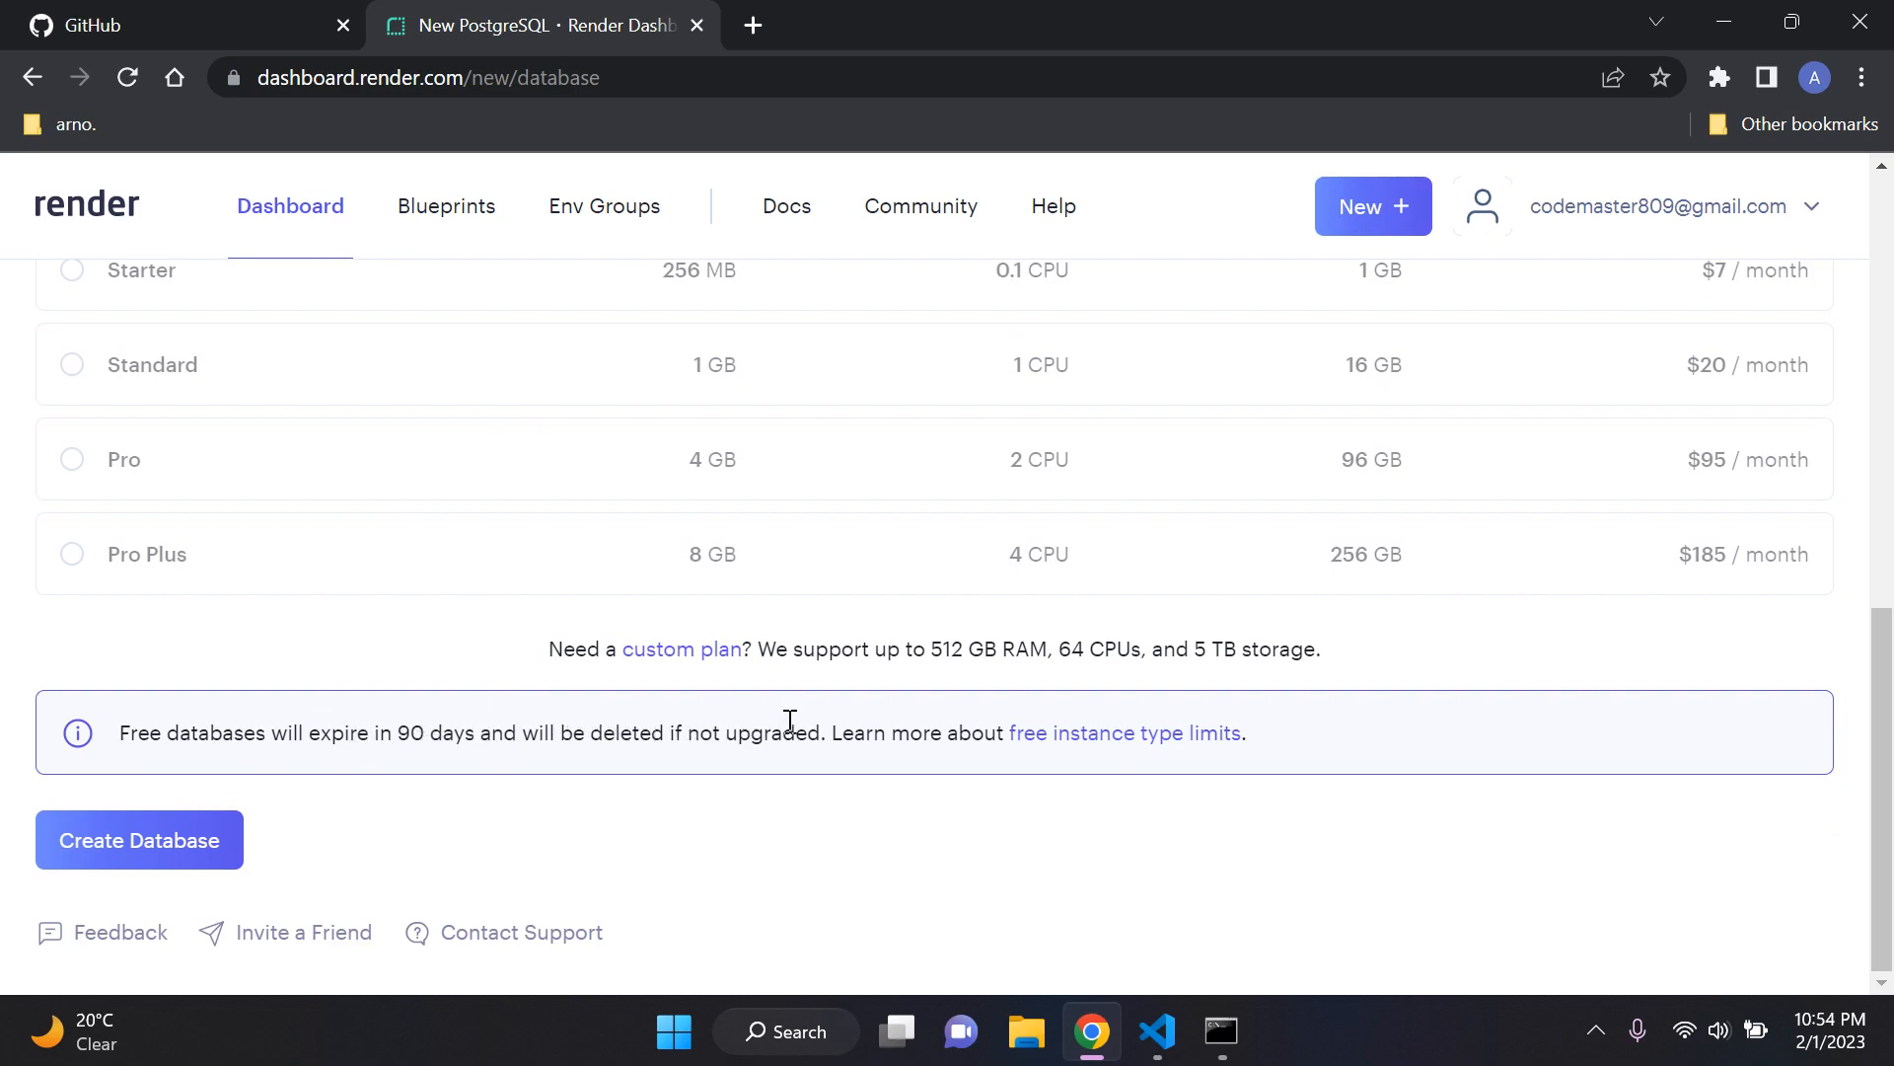
scroll(712, 574, up, 3)
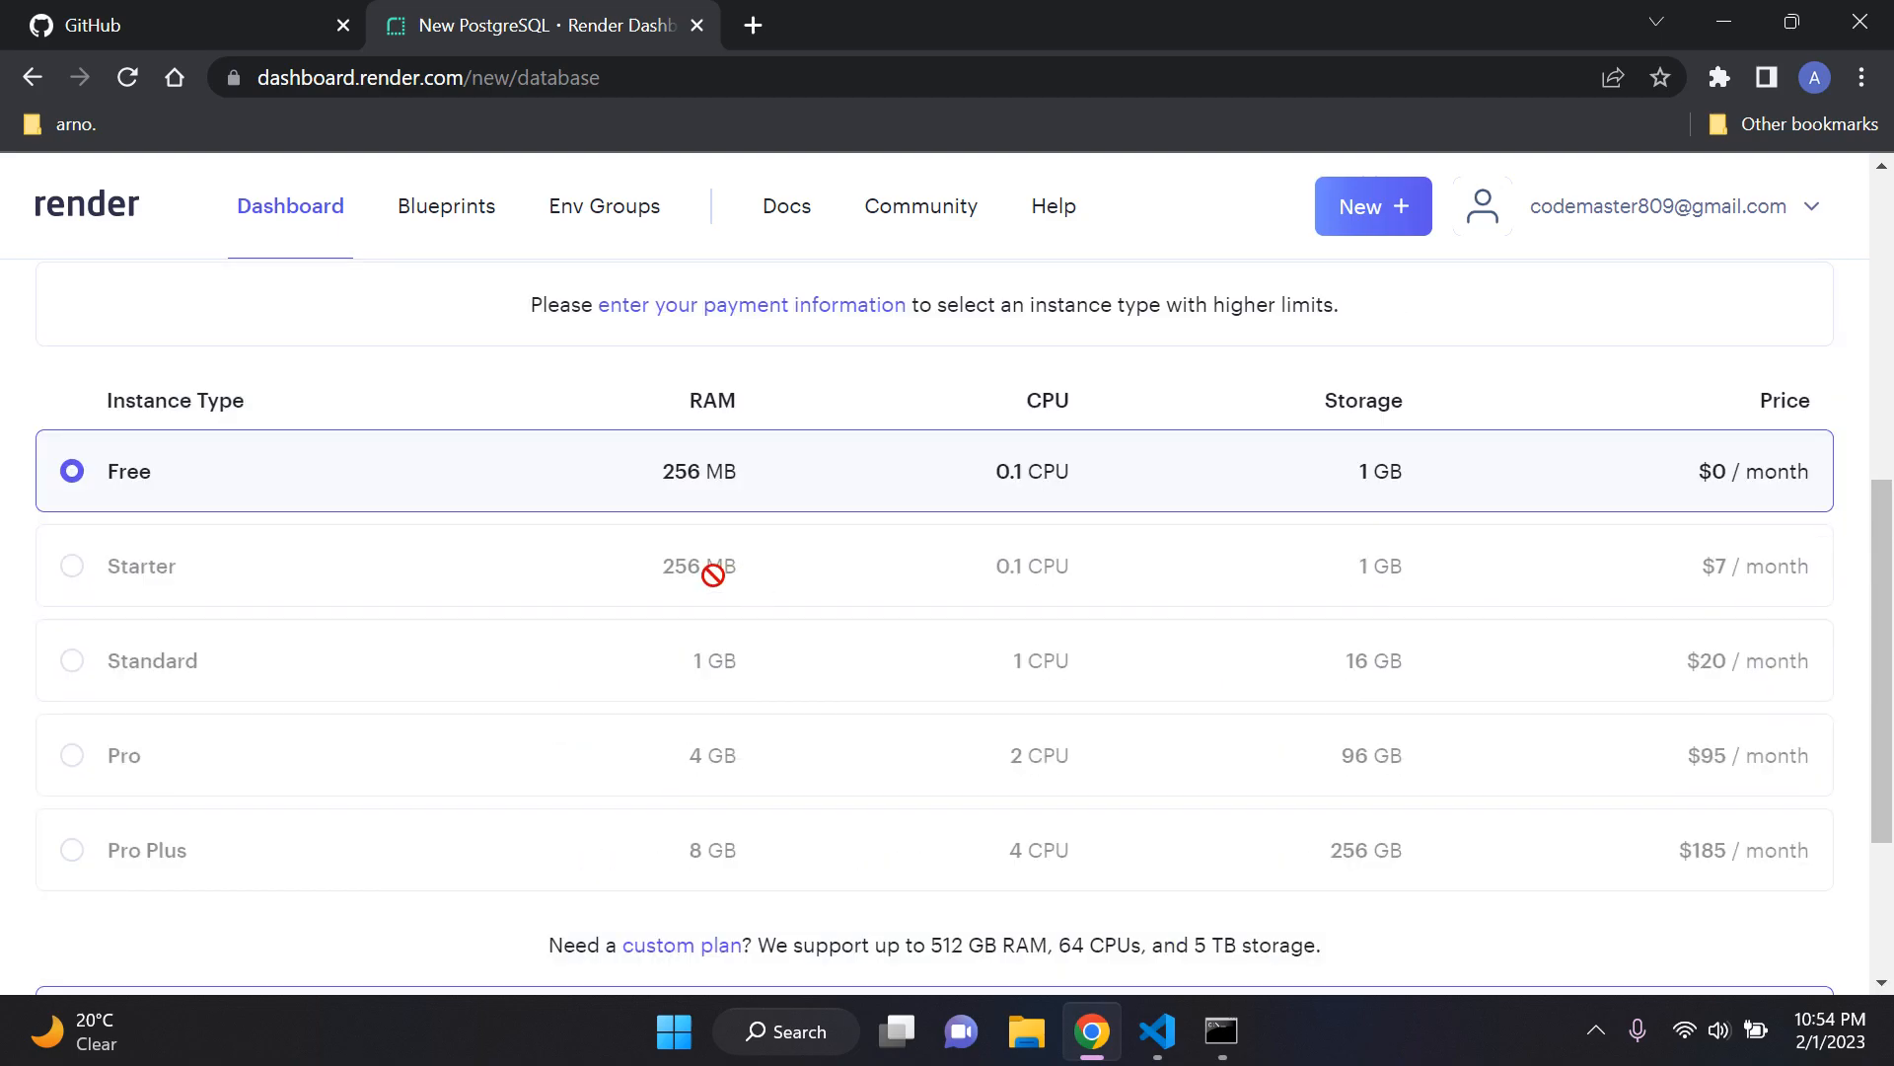
scroll(579, 592, down, 2)
scroll(541, 595, up, 2)
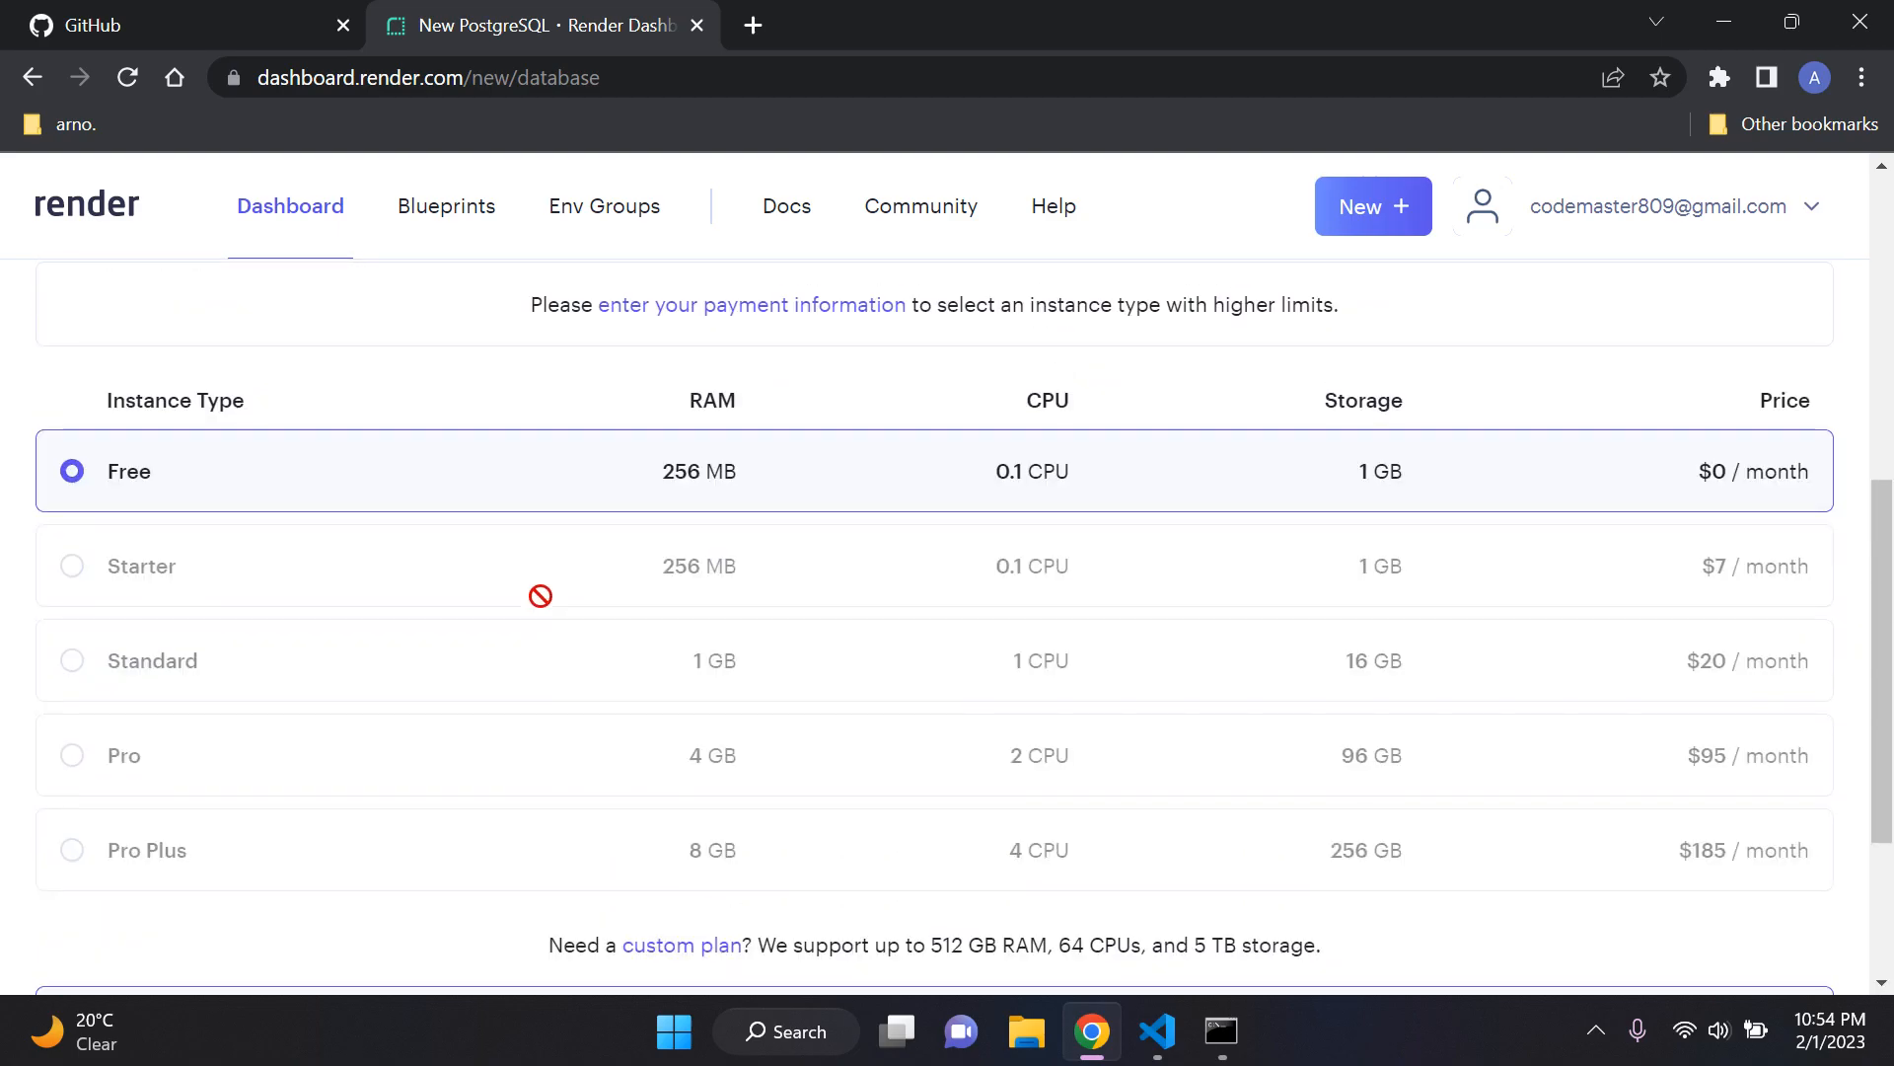
scroll(541, 595, down, 3)
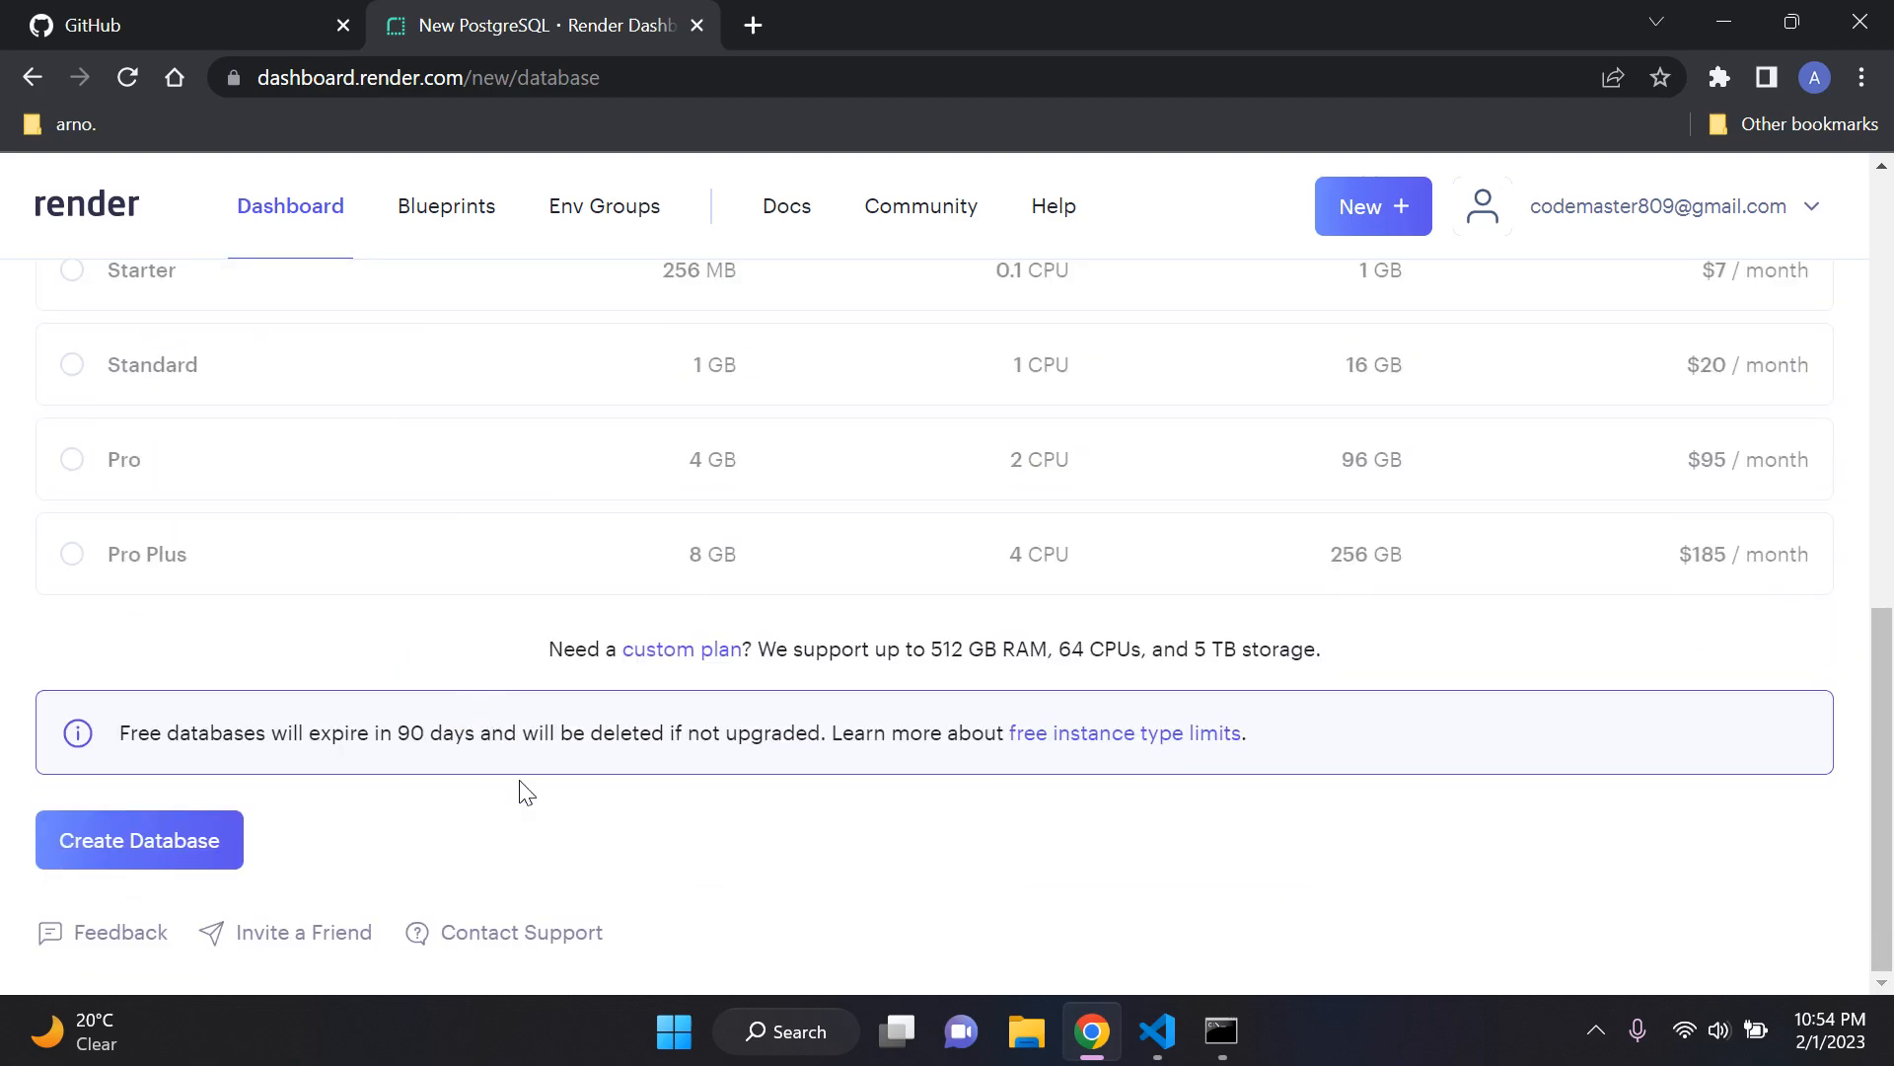
click(202, 846)
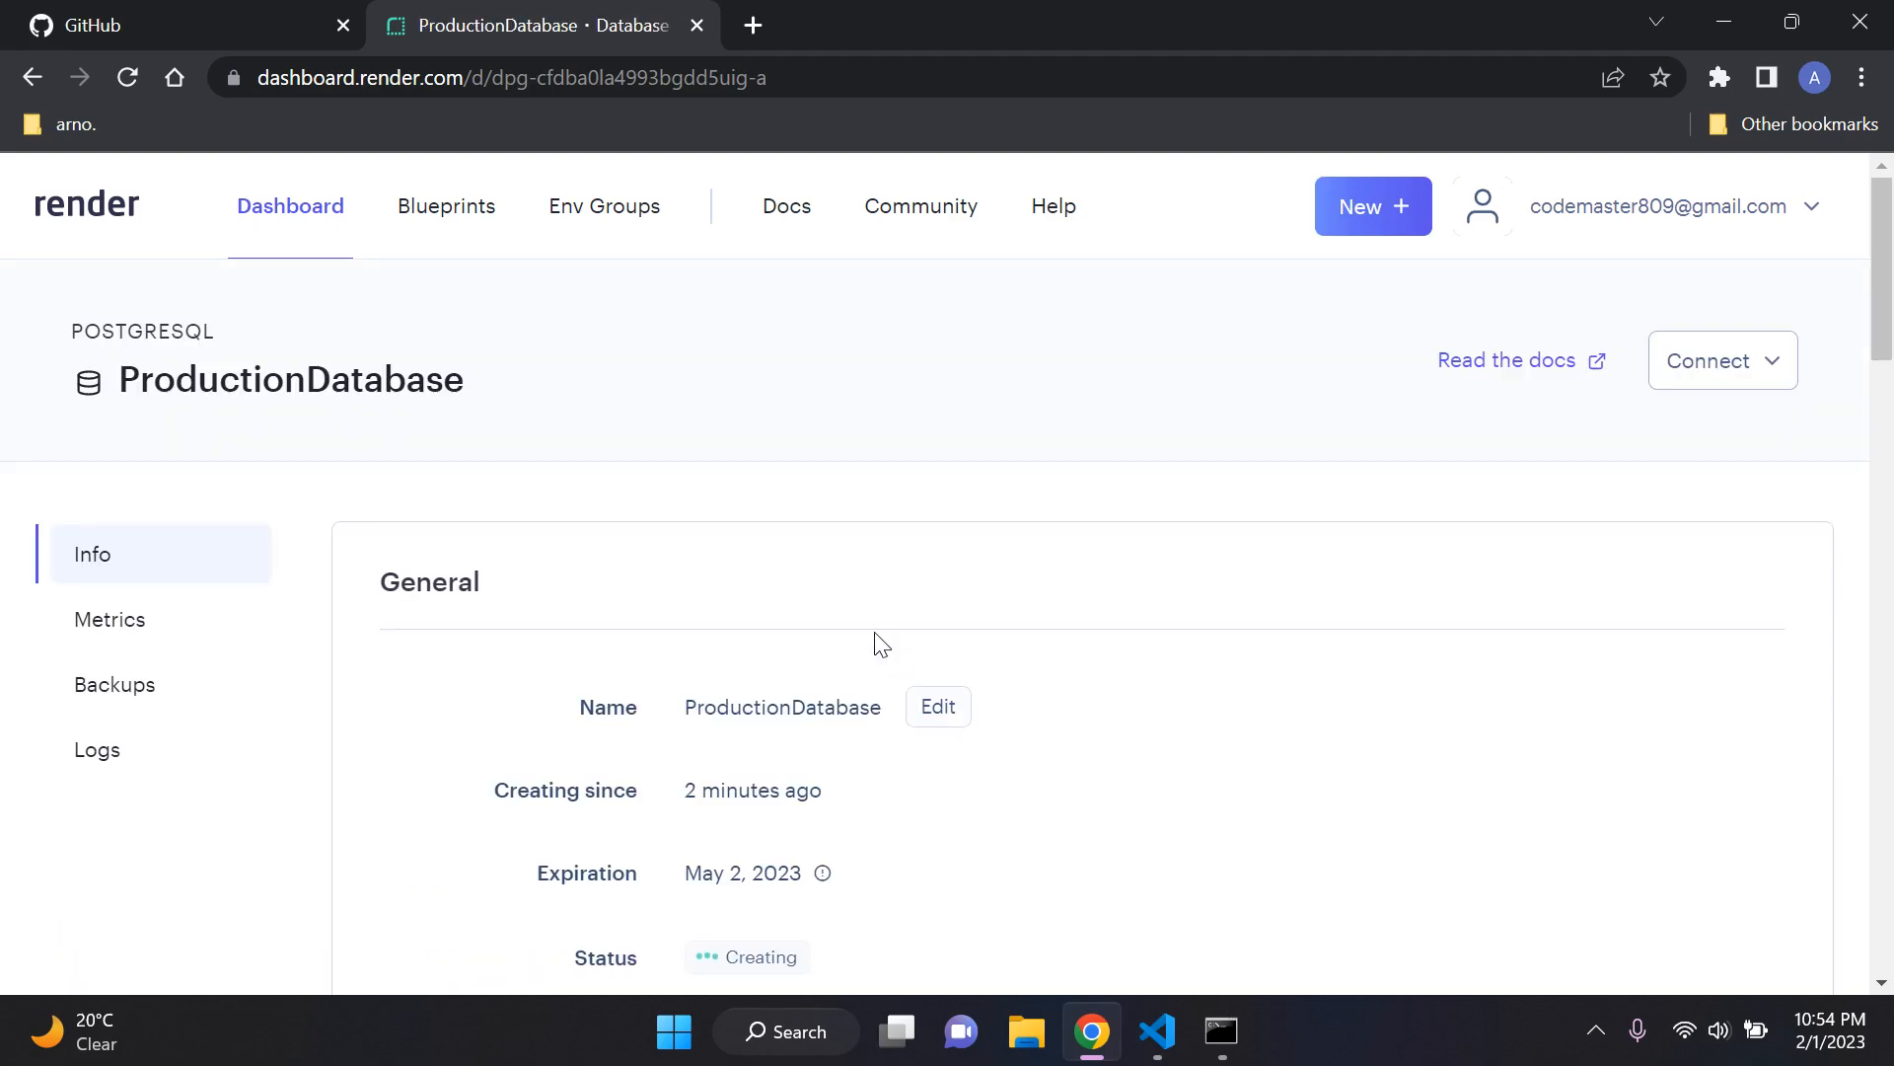
Step: Examine the General details of the new database, including its expiration, status, version and region
scroll(873, 642, down, 4)
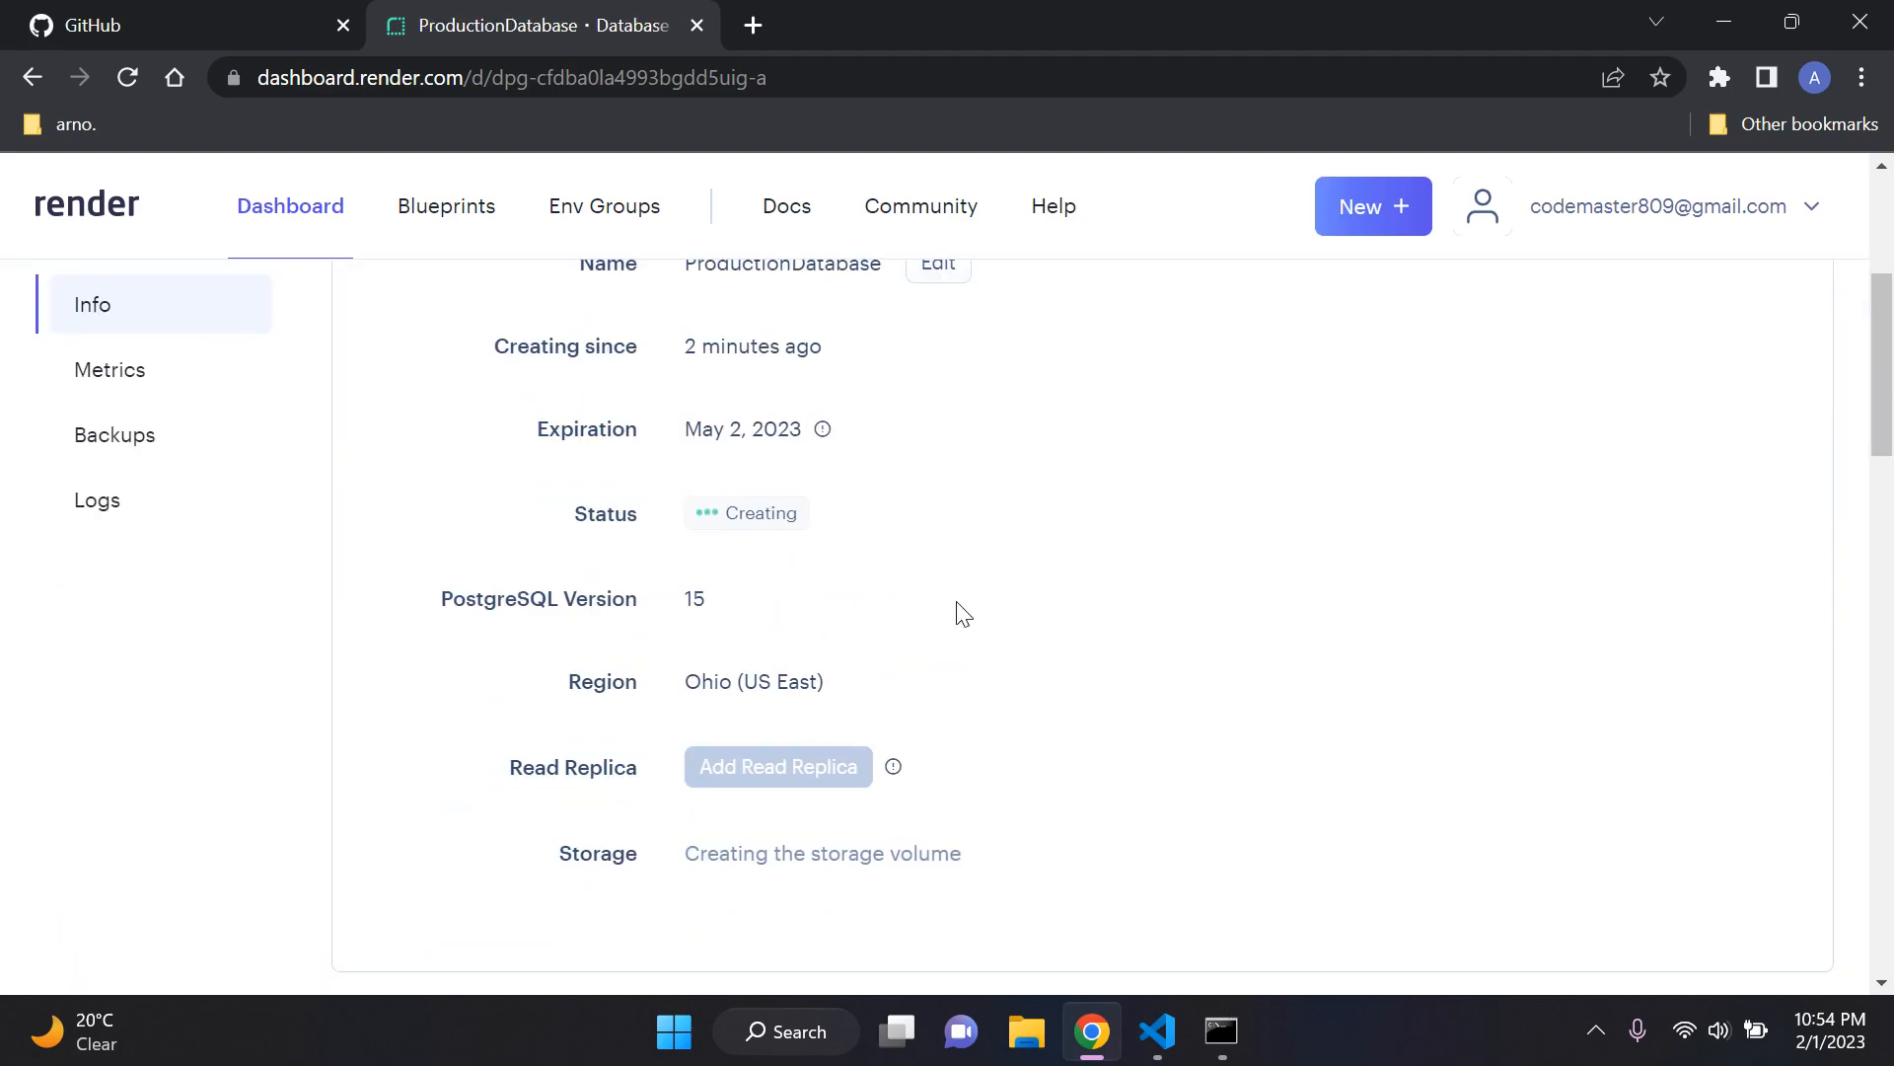
scroll(1044, 642, up, 3)
scroll(1048, 644, down, 1)
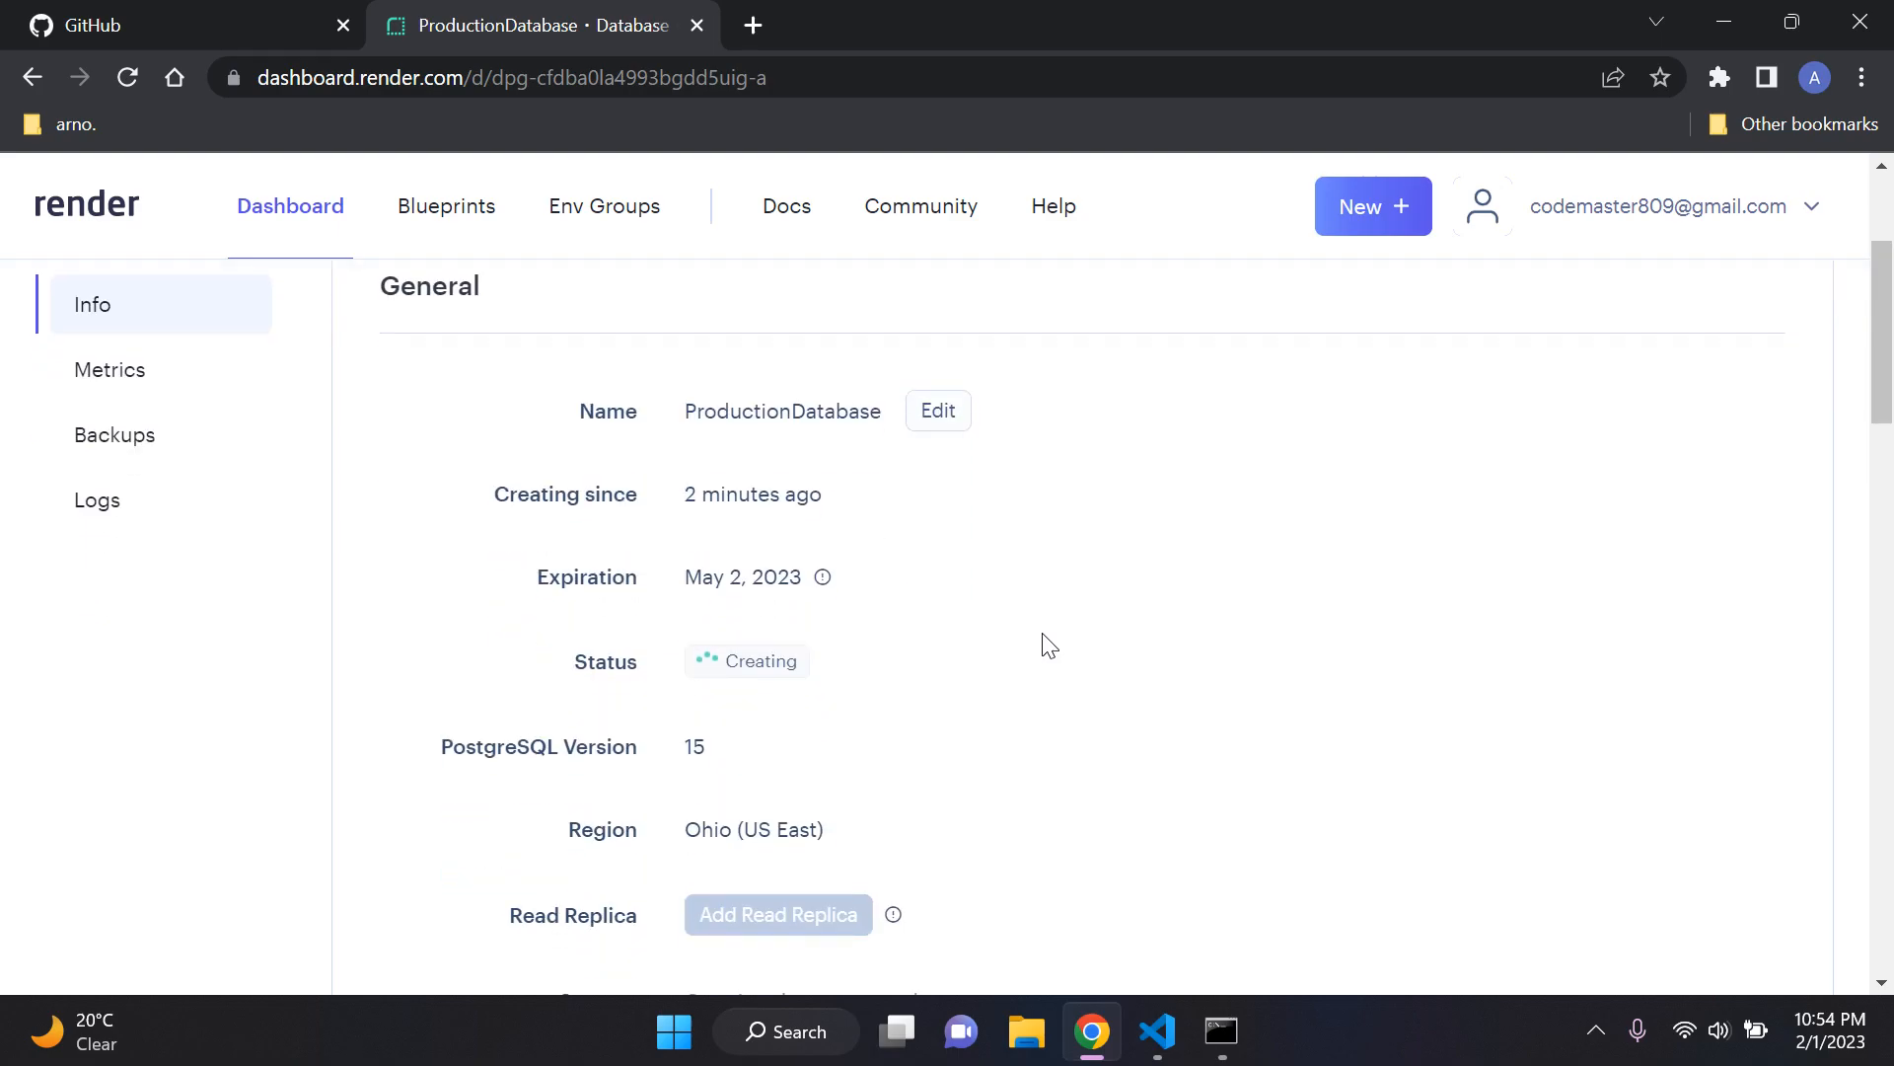
scroll(1007, 744, up, 2)
scroll(1006, 744, down, 2)
scroll(1008, 745, up, 1)
scroll(1009, 745, down, 1)
Step: Look through the database's Instance Type, Connections and Access Control sections
scroll(956, 756, down, 7)
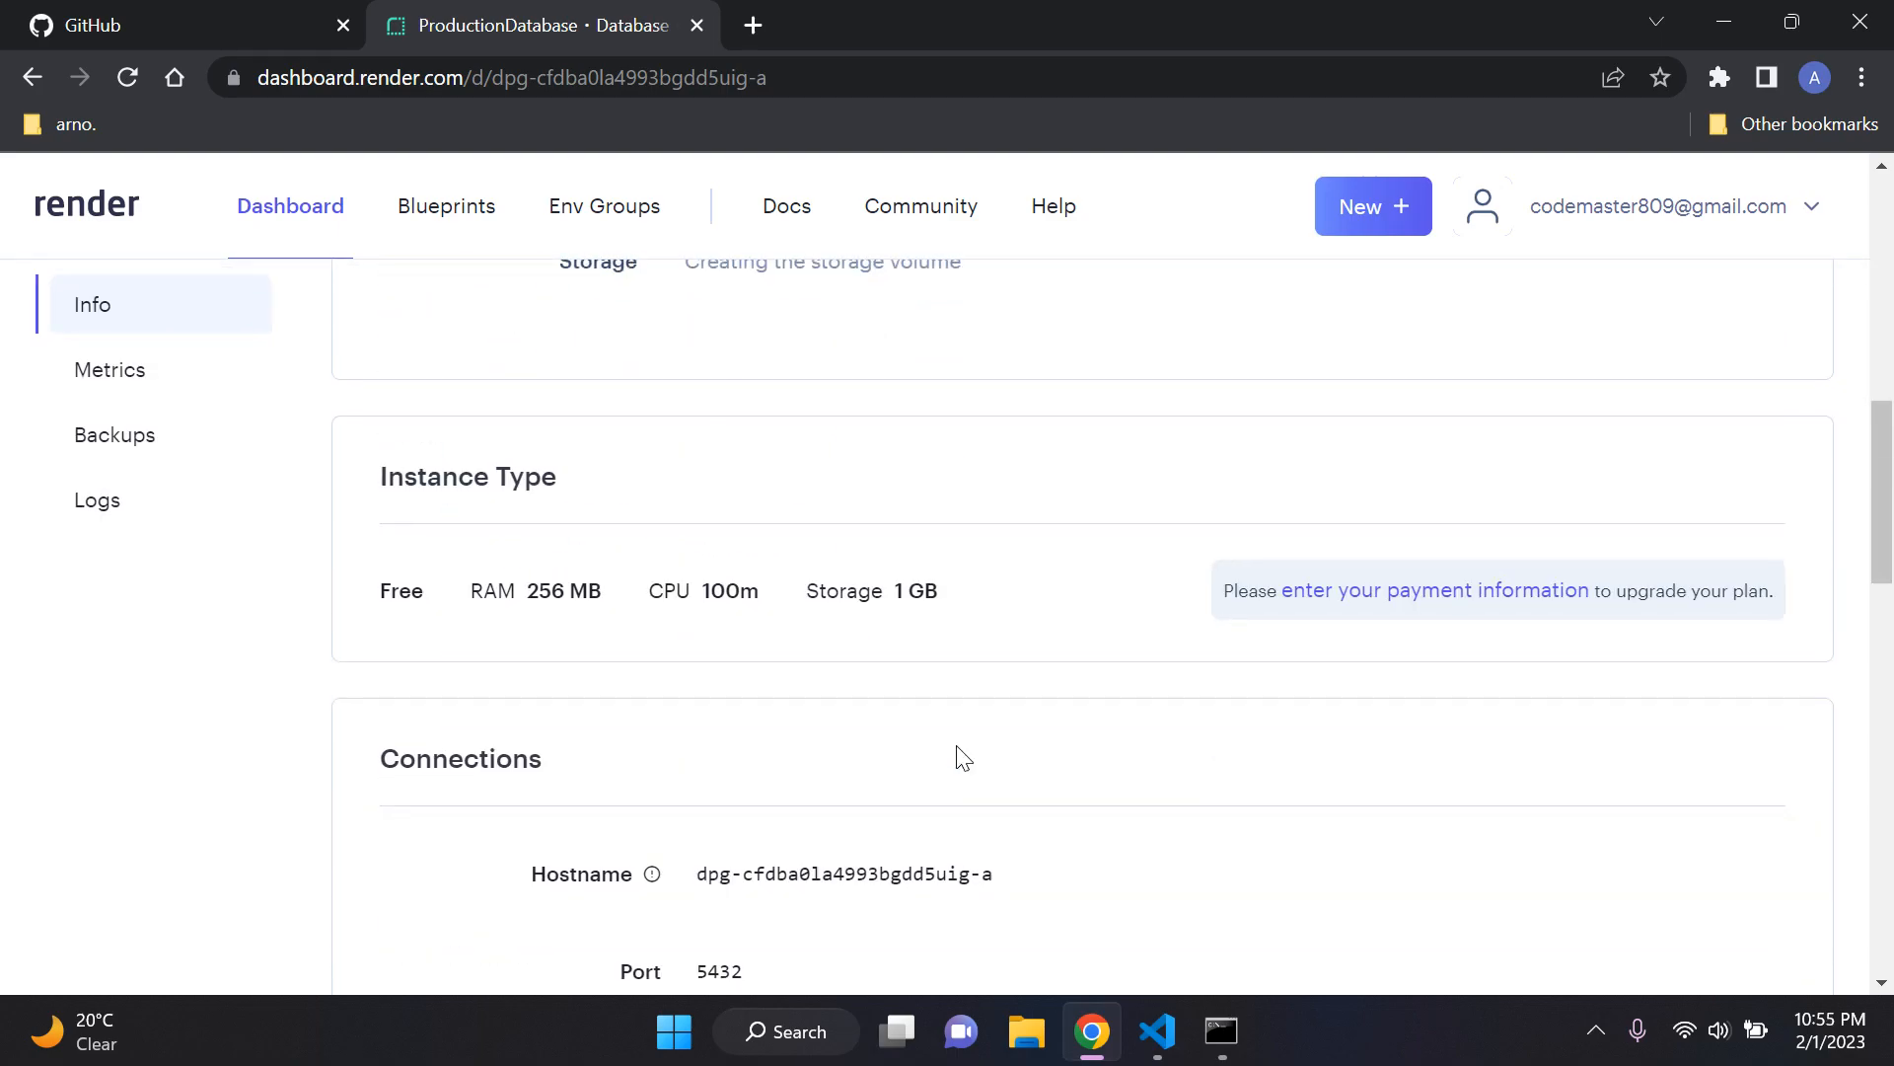
scroll(962, 758, down, 9)
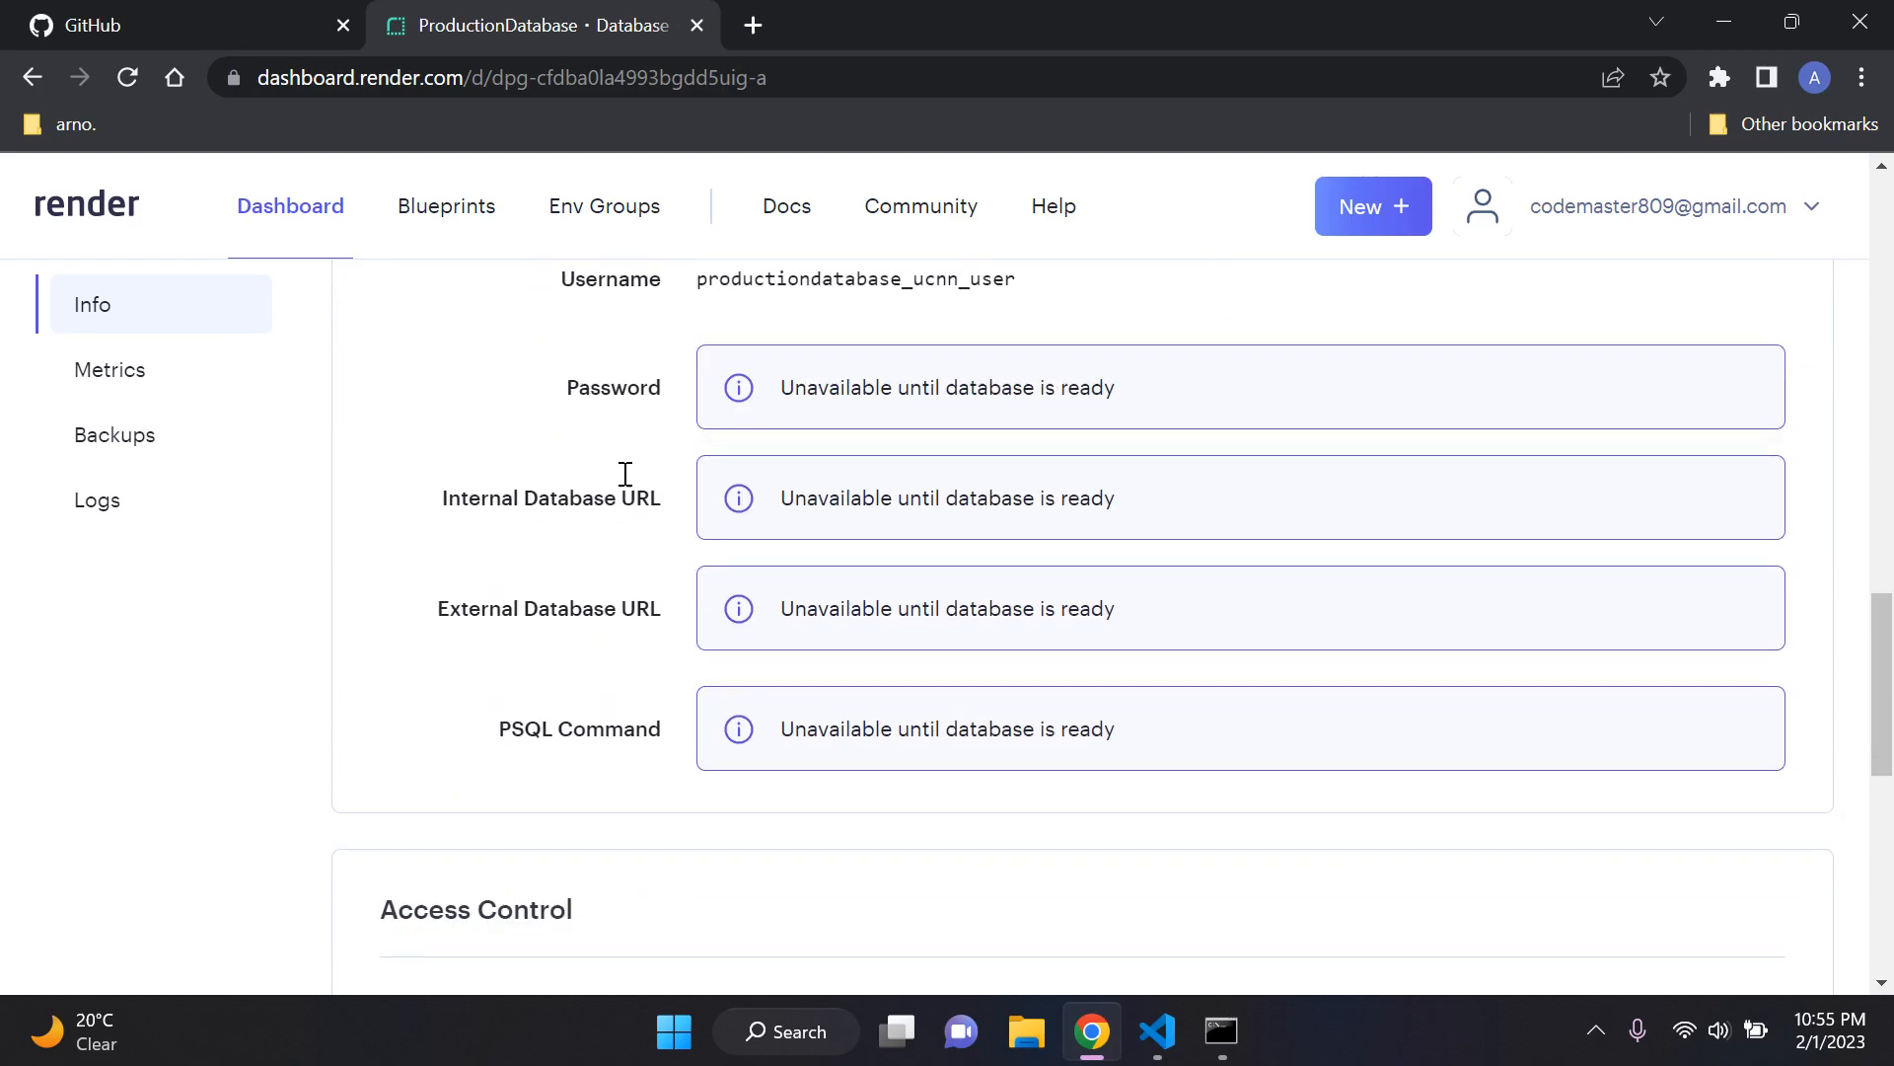
scroll(711, 820, up, 6)
scroll(712, 818, down, 3)
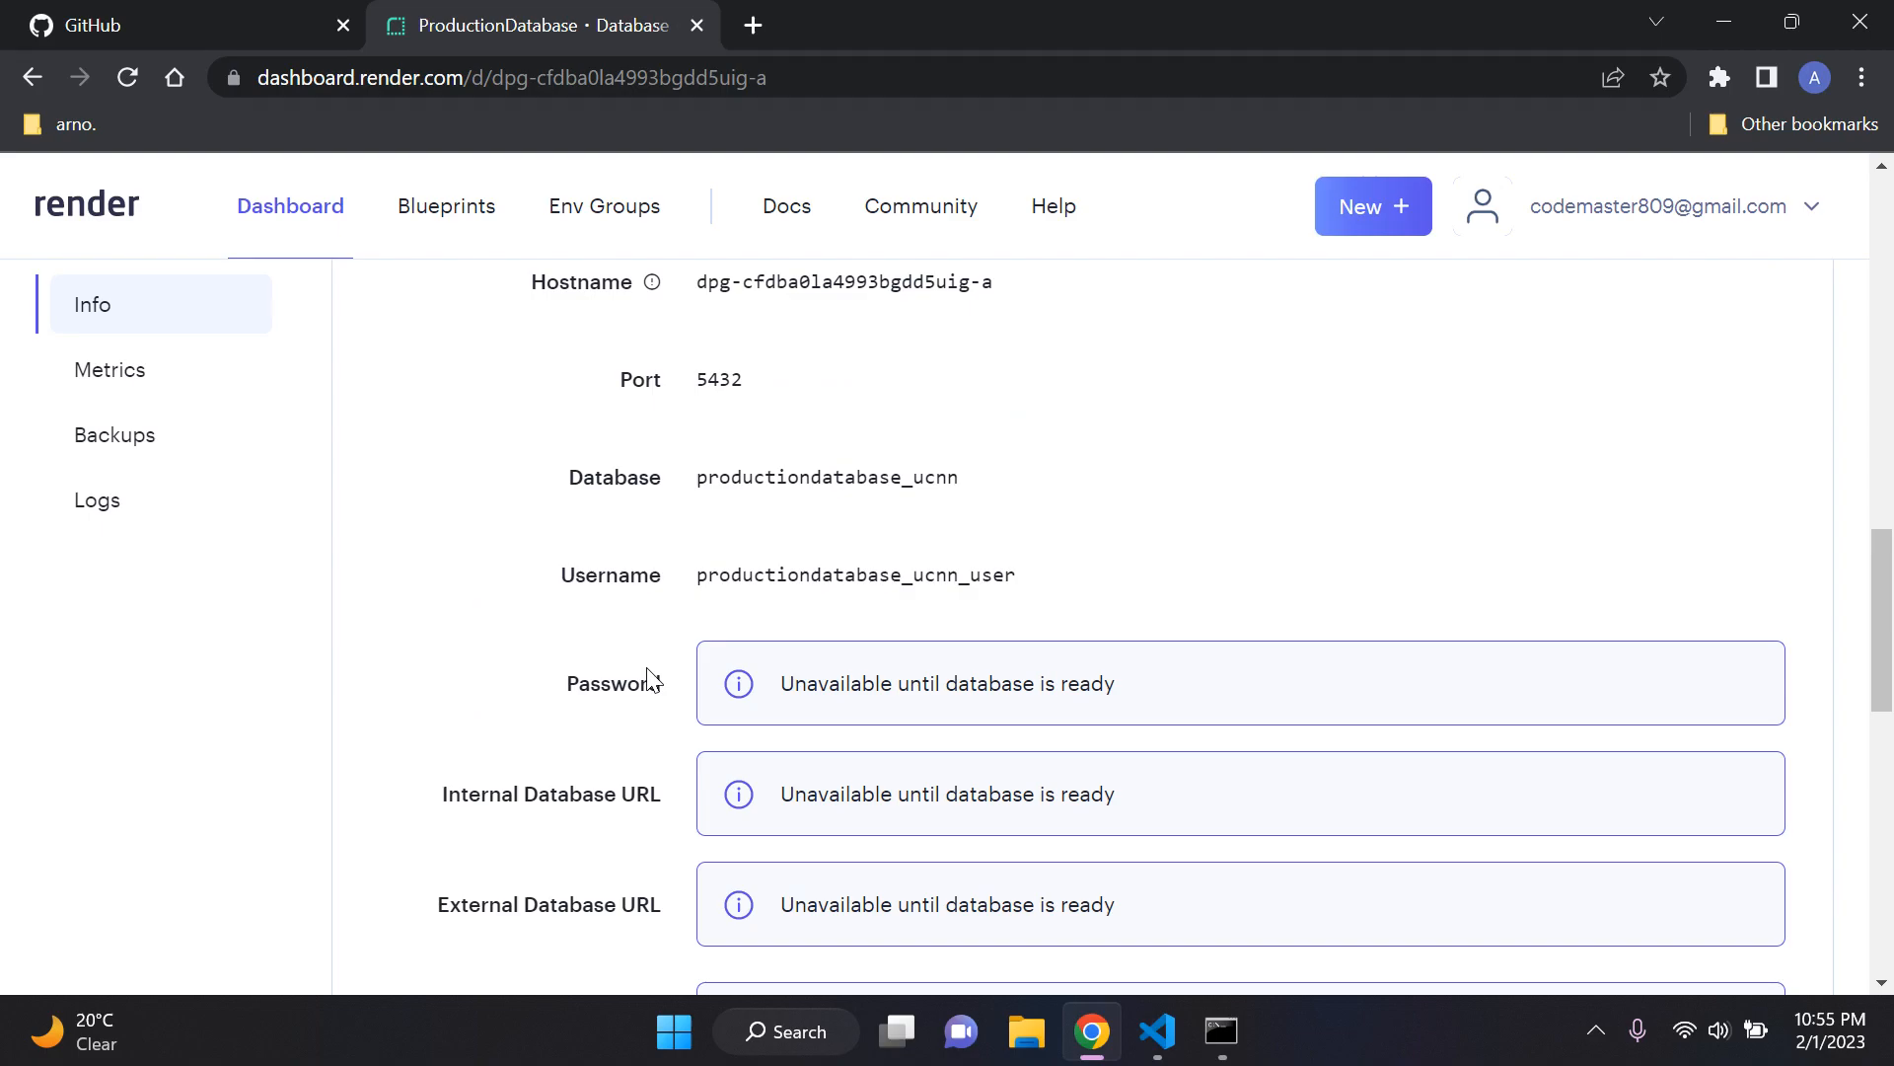
scroll(648, 679, down, 3)
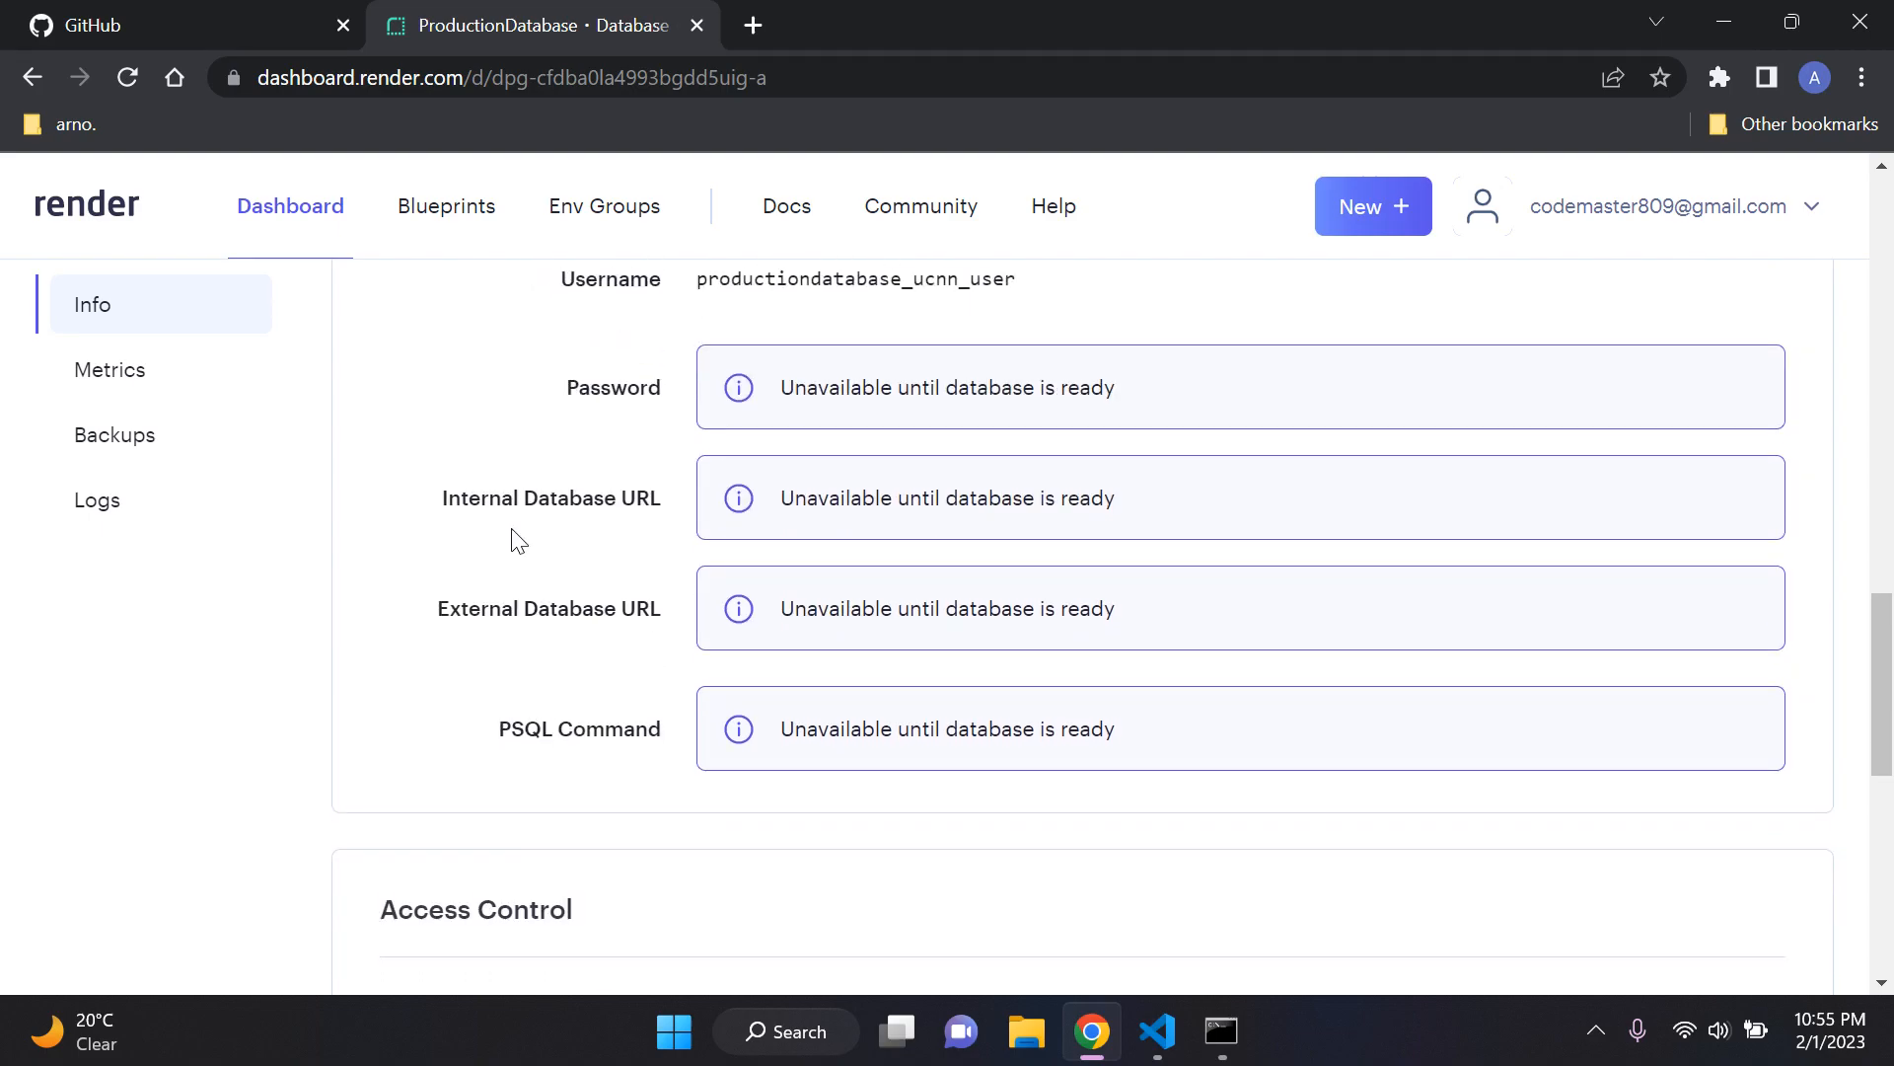
scroll(642, 643, down, 7)
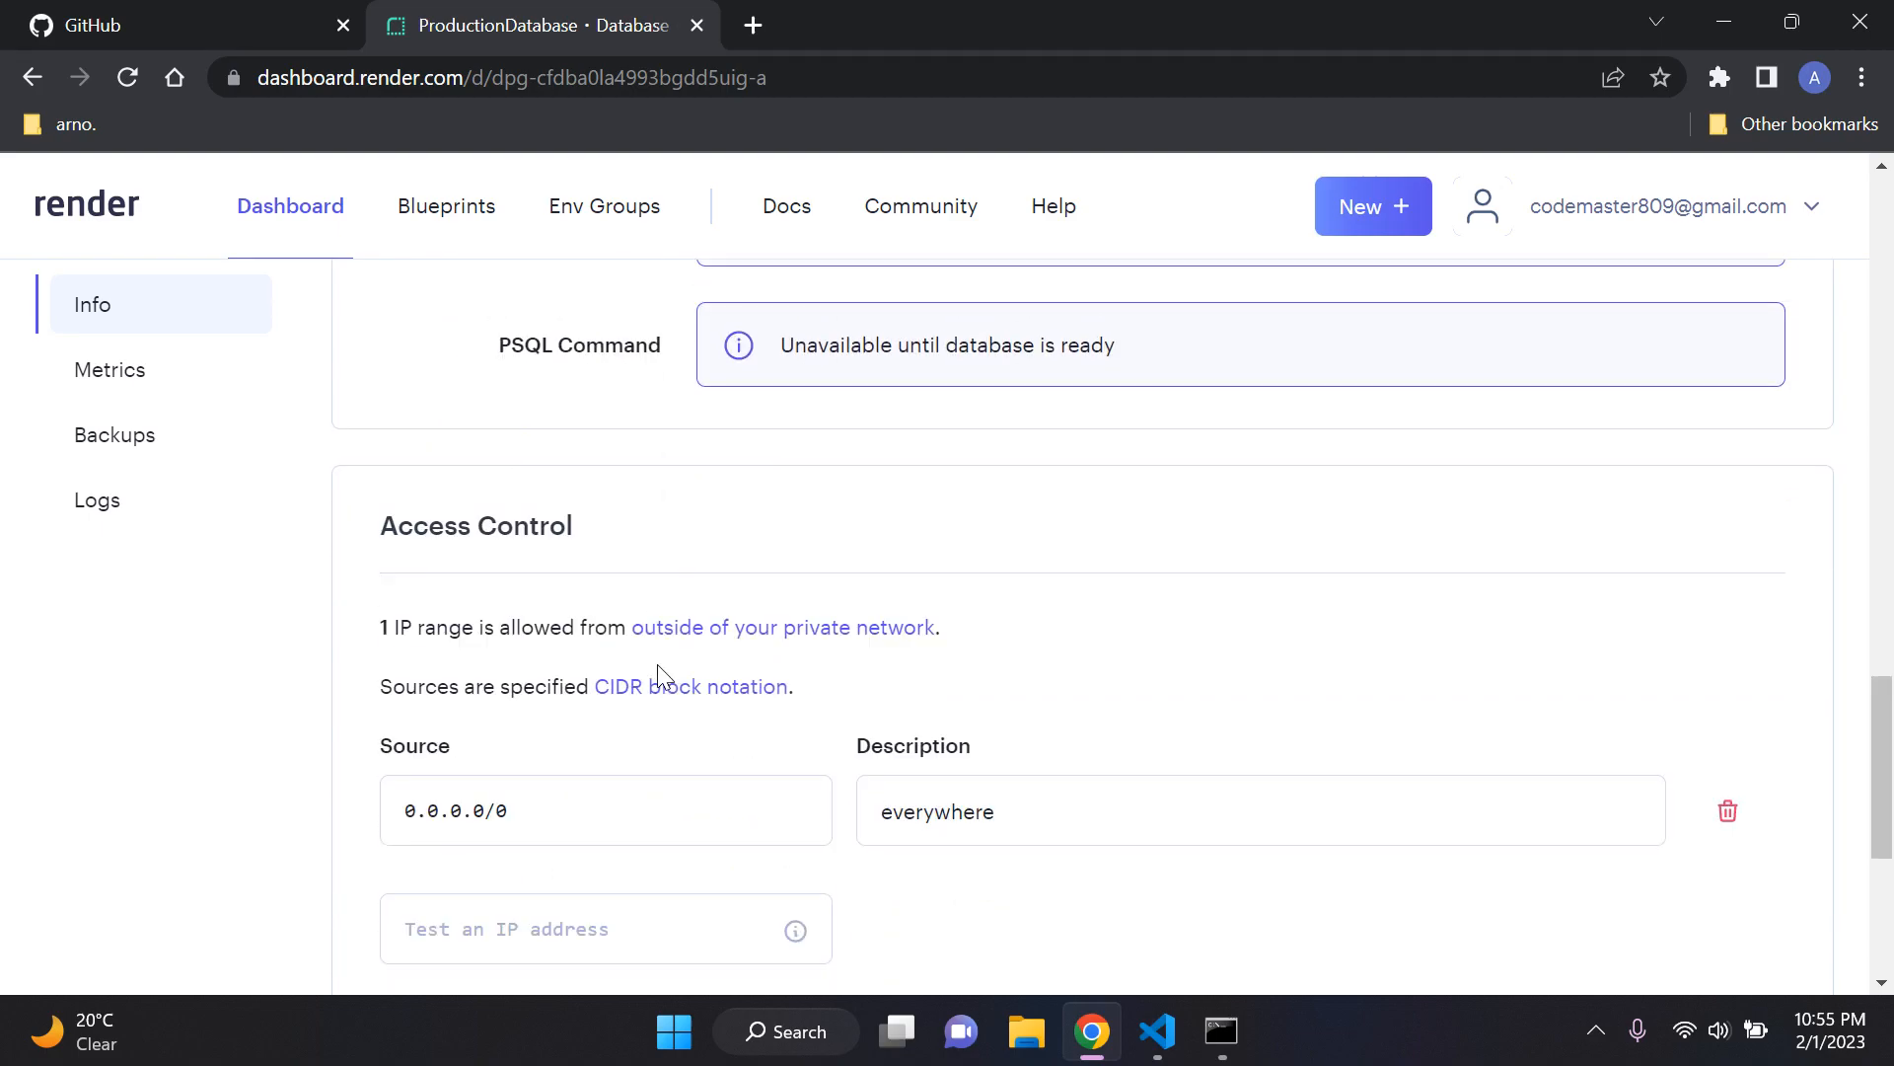
scroll(892, 732, up, 5)
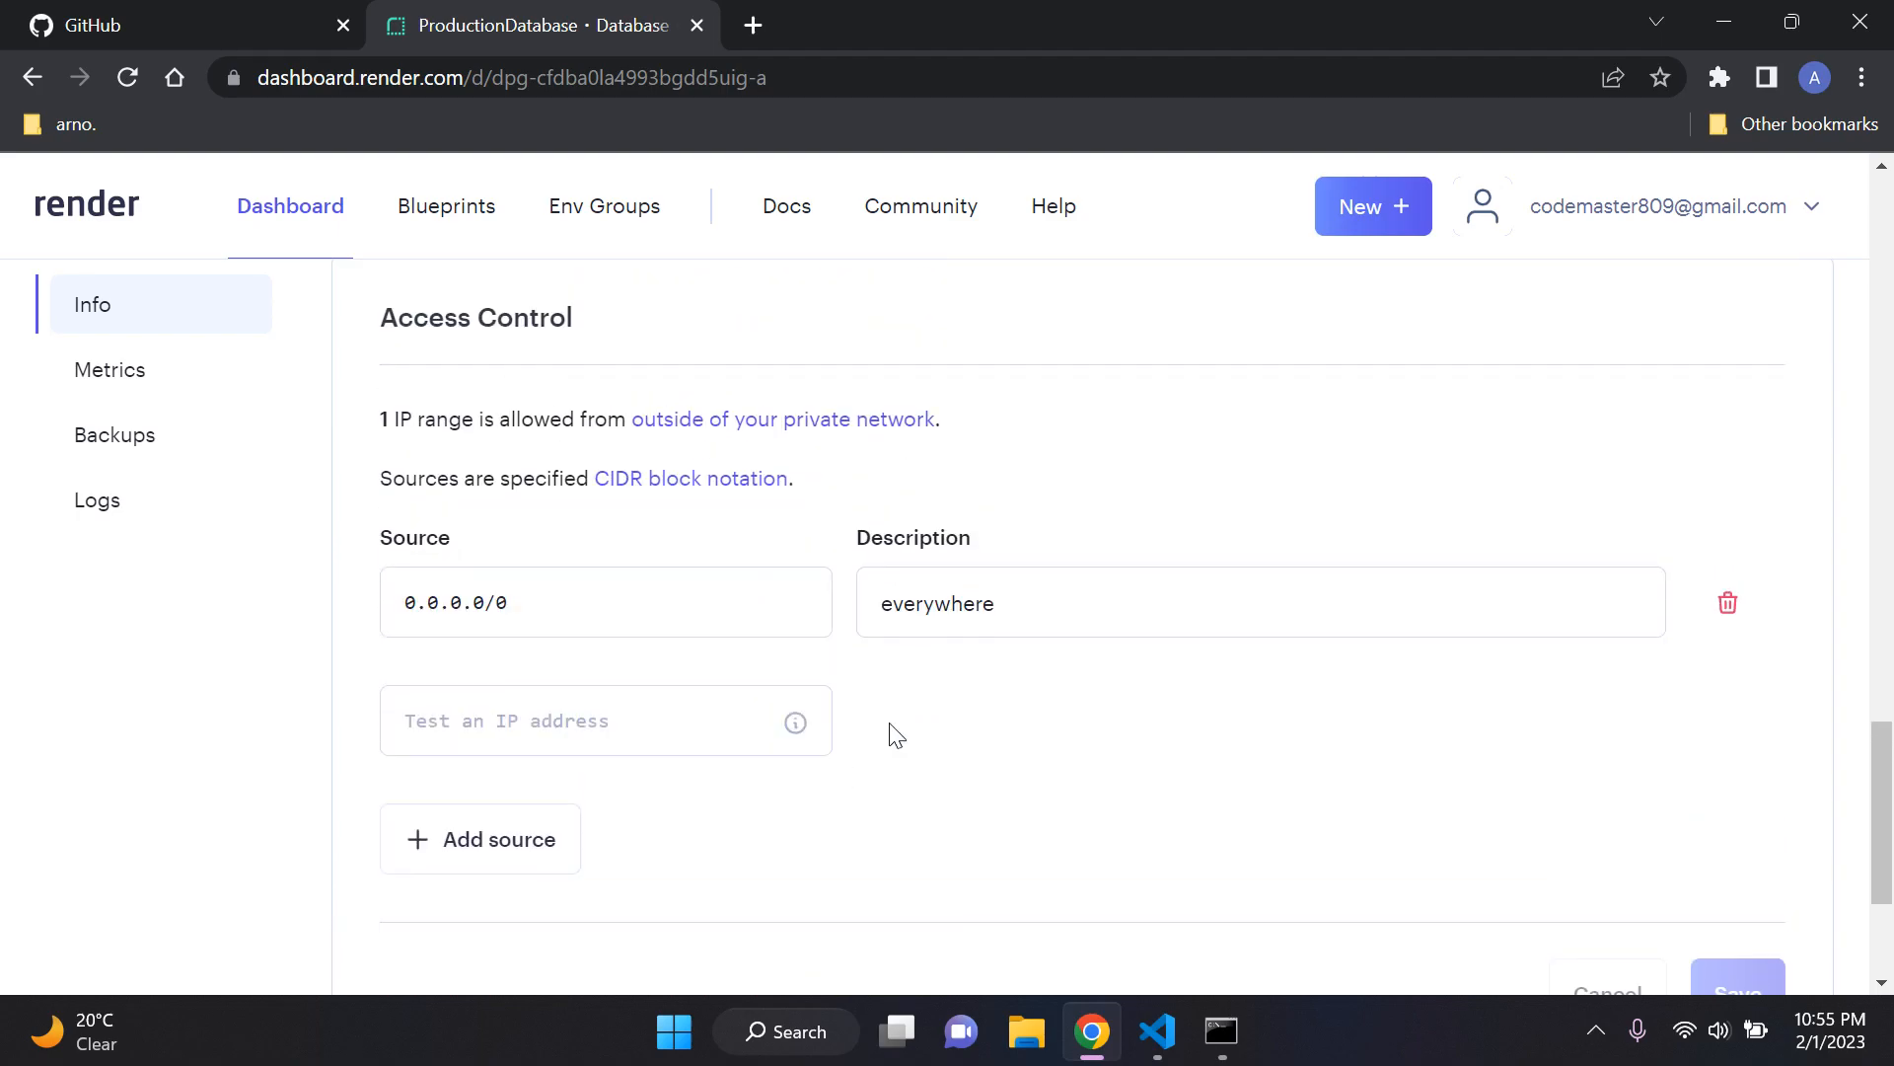
Step: Return to the dashboard overview and reopen ProductionDatabase to check its status
scroll(878, 735, up, 6)
scroll(879, 727, up, 10)
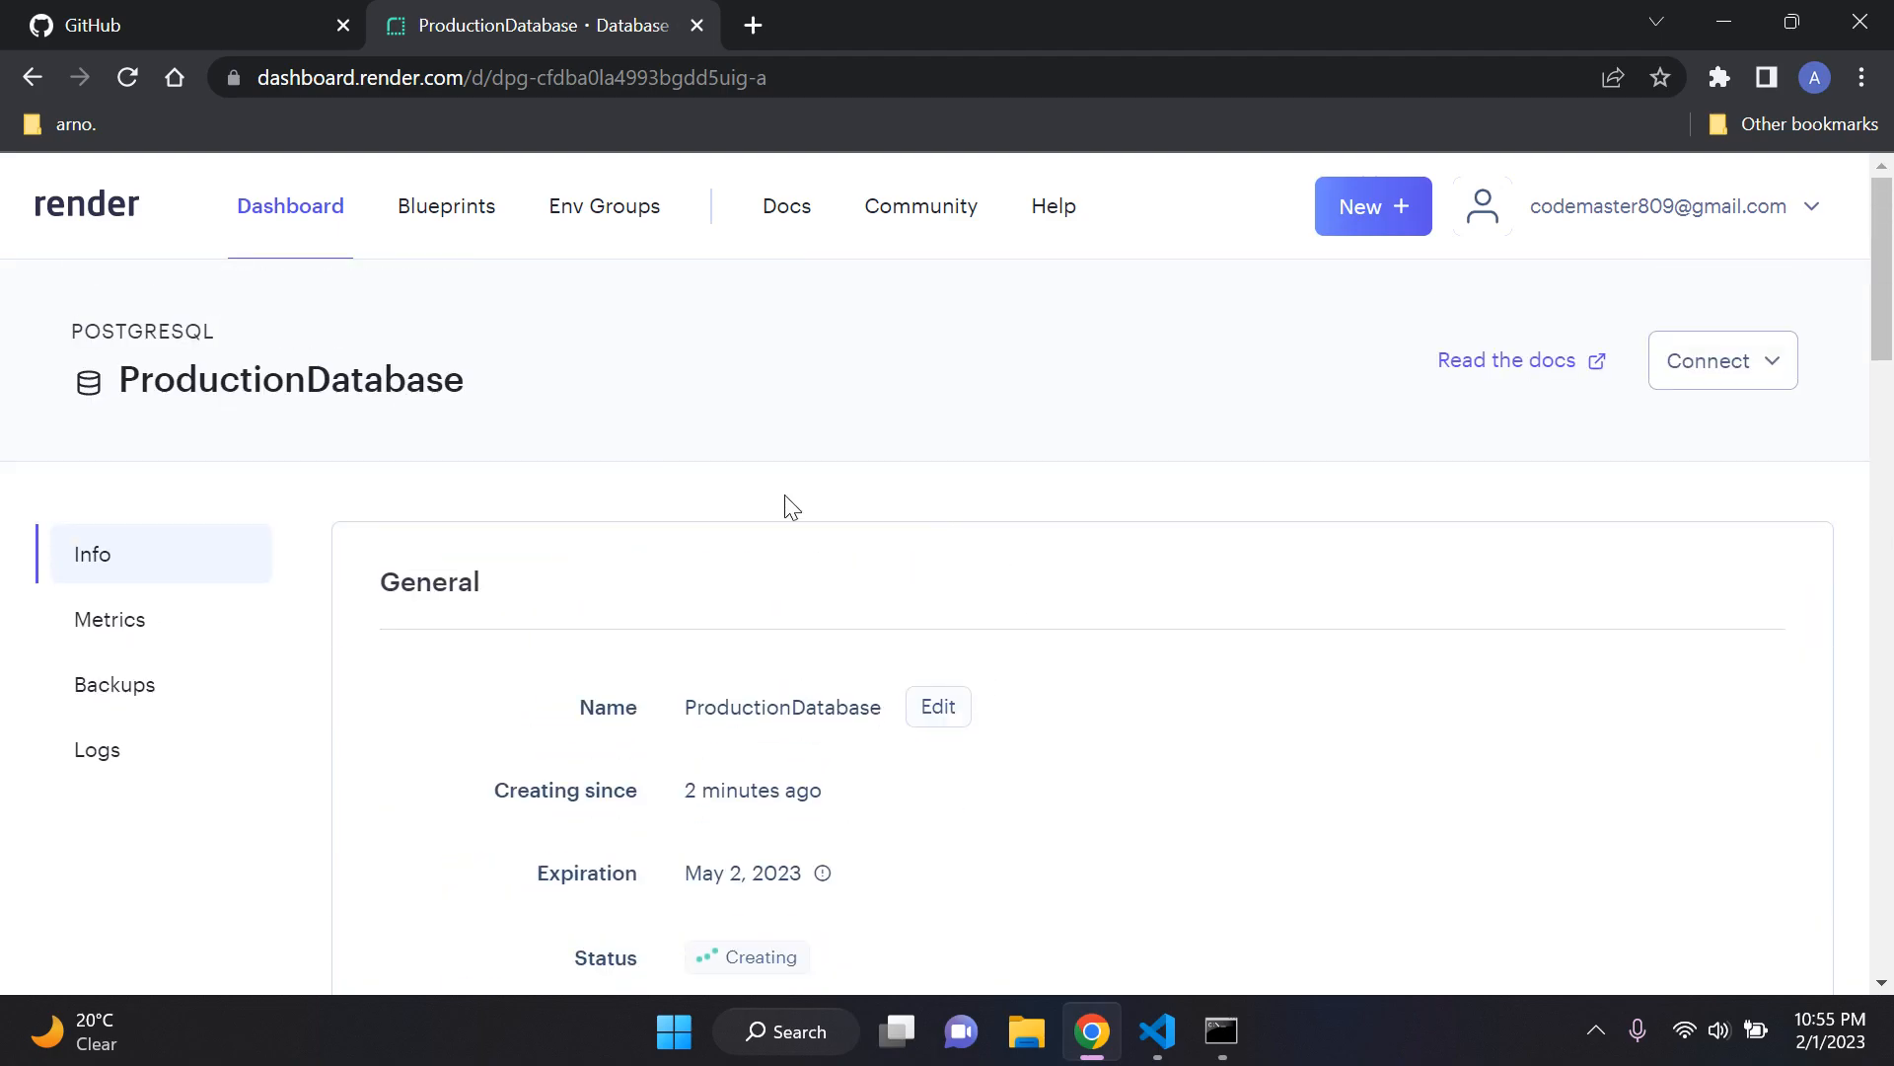
click(313, 229)
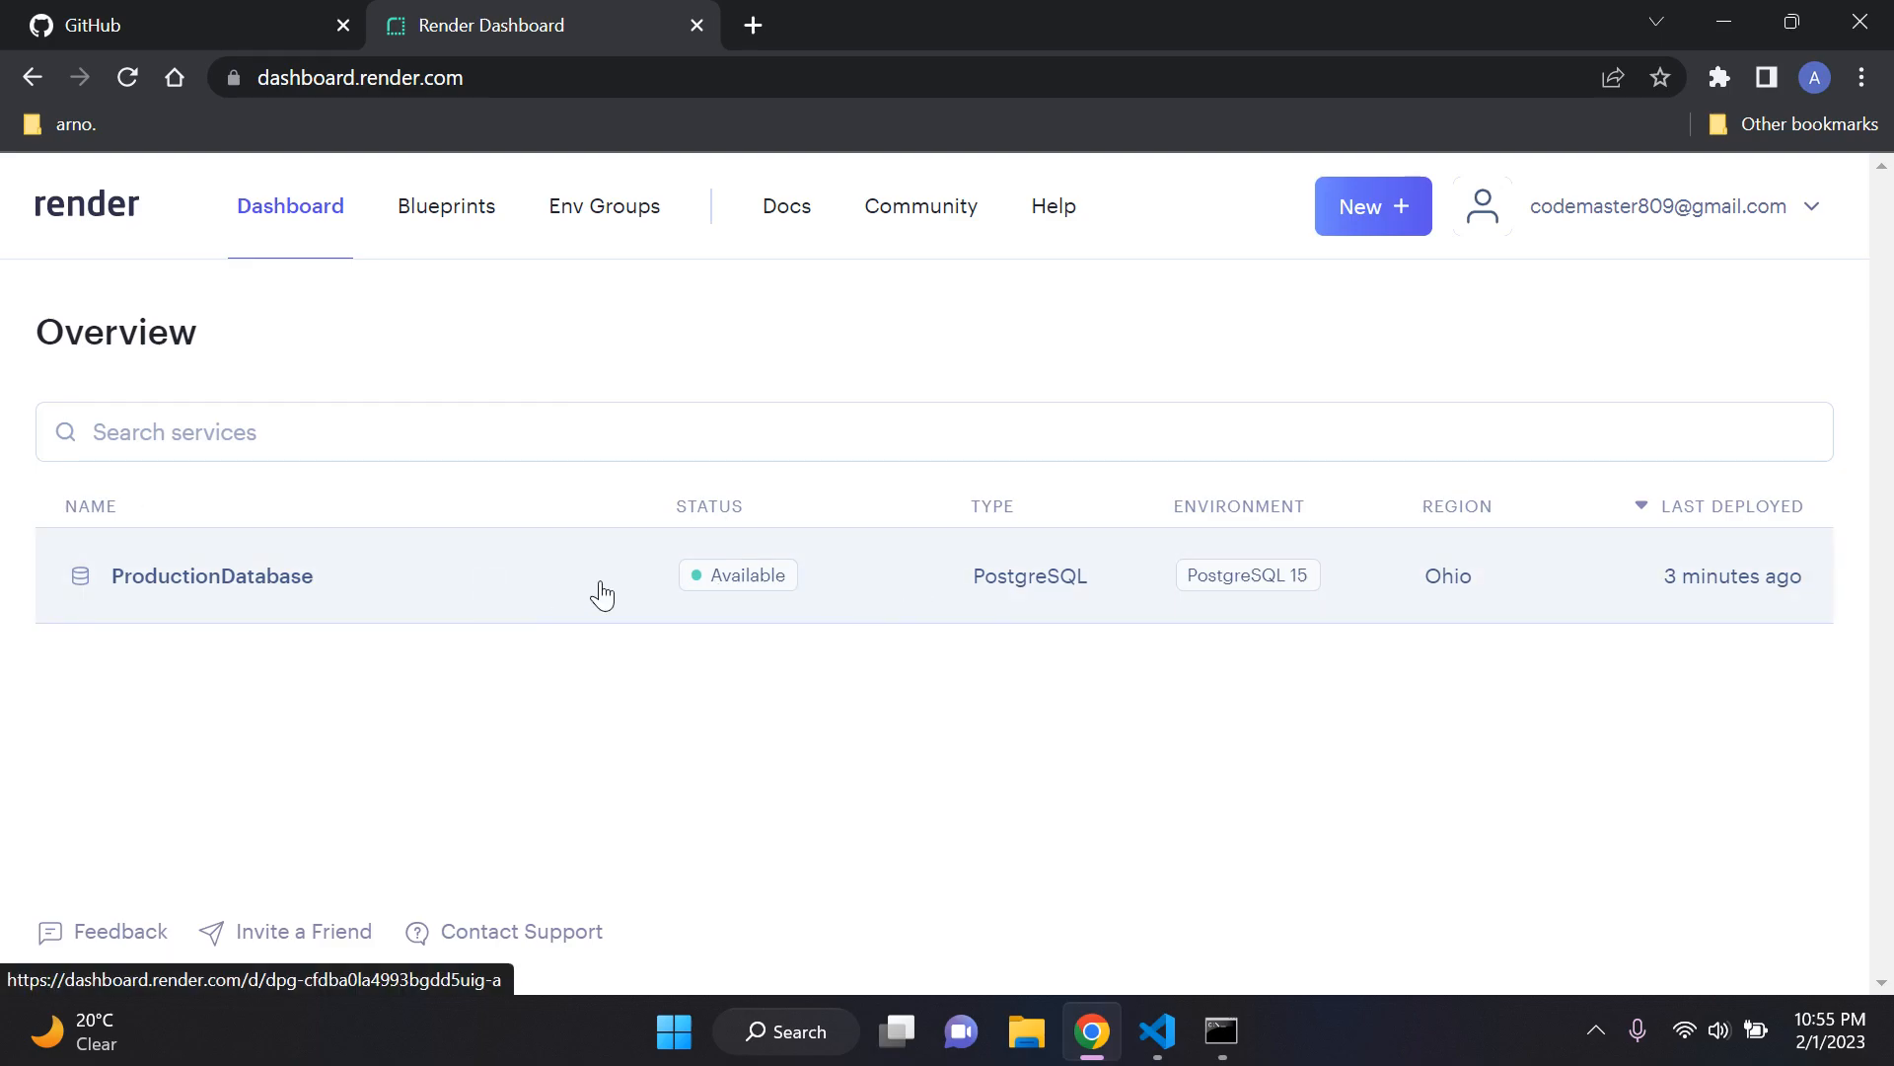
click(549, 588)
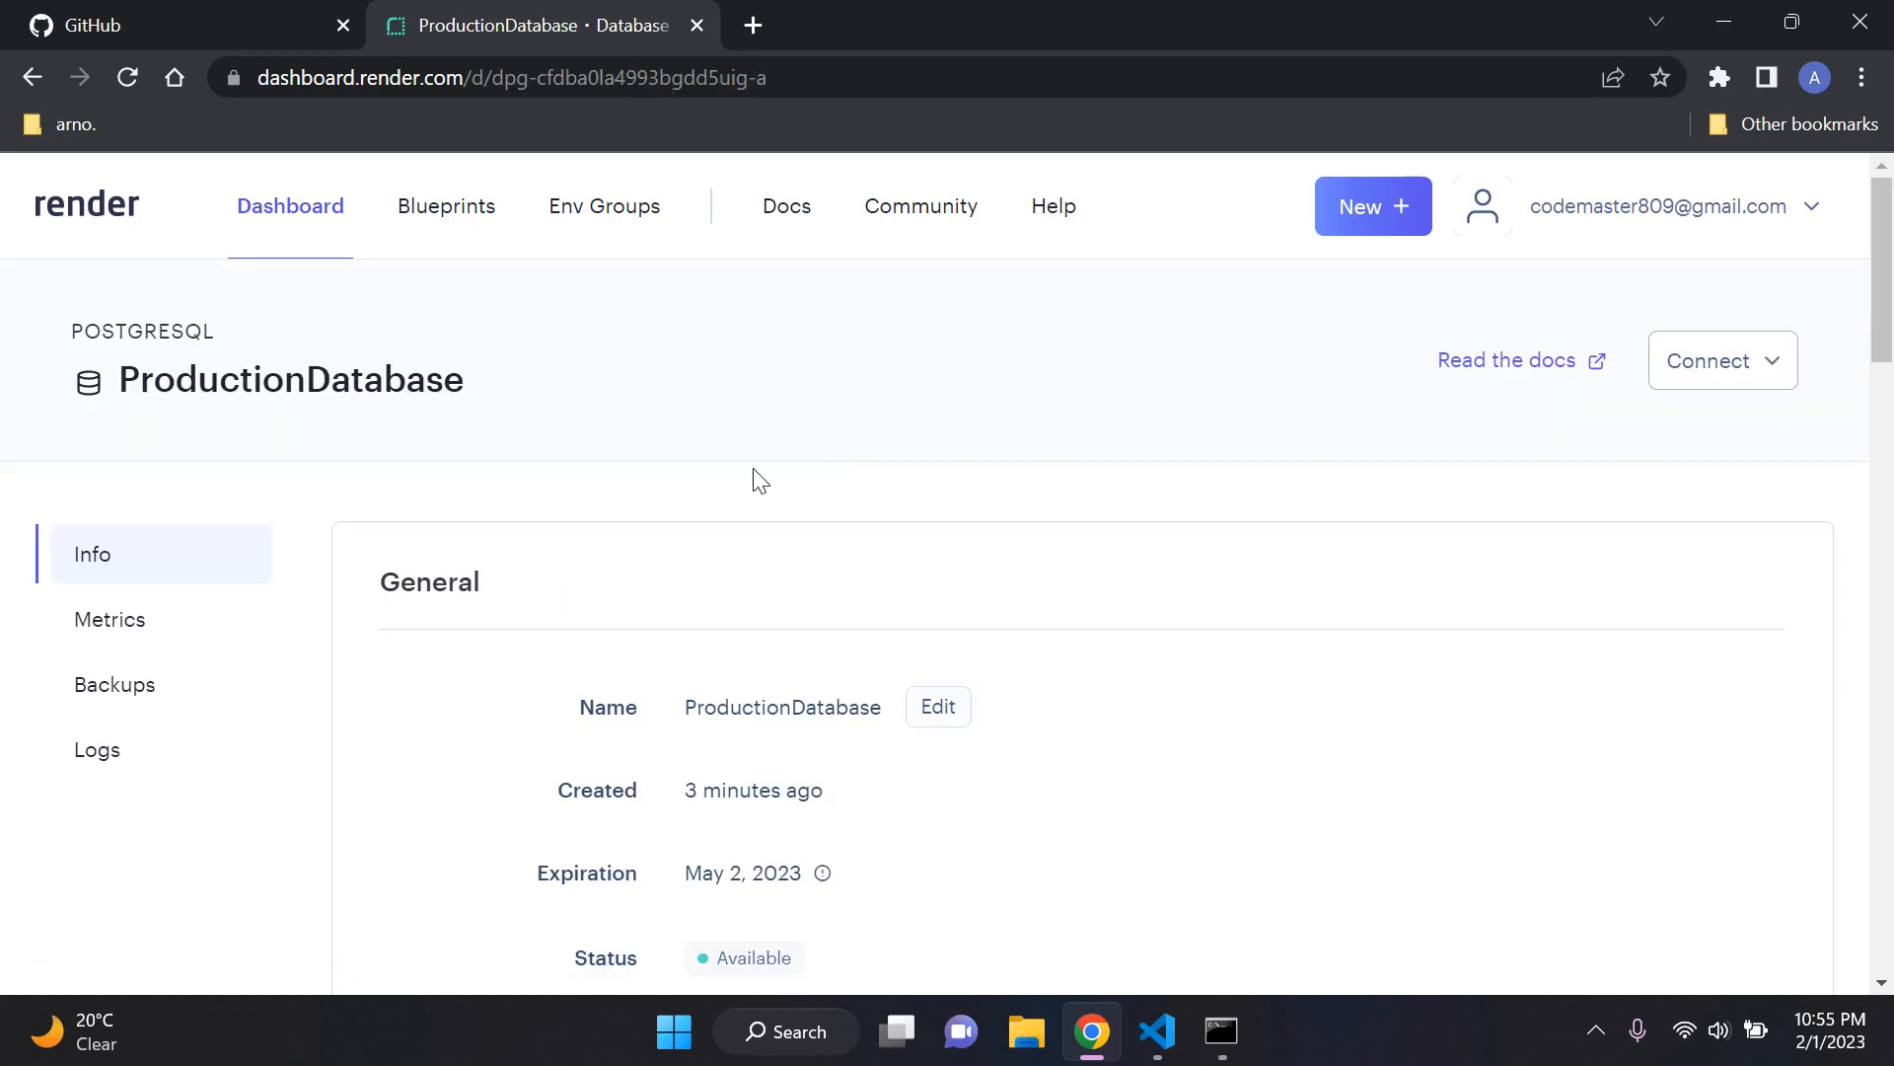
scroll(762, 493, down, 3)
drag(683, 521, 846, 519)
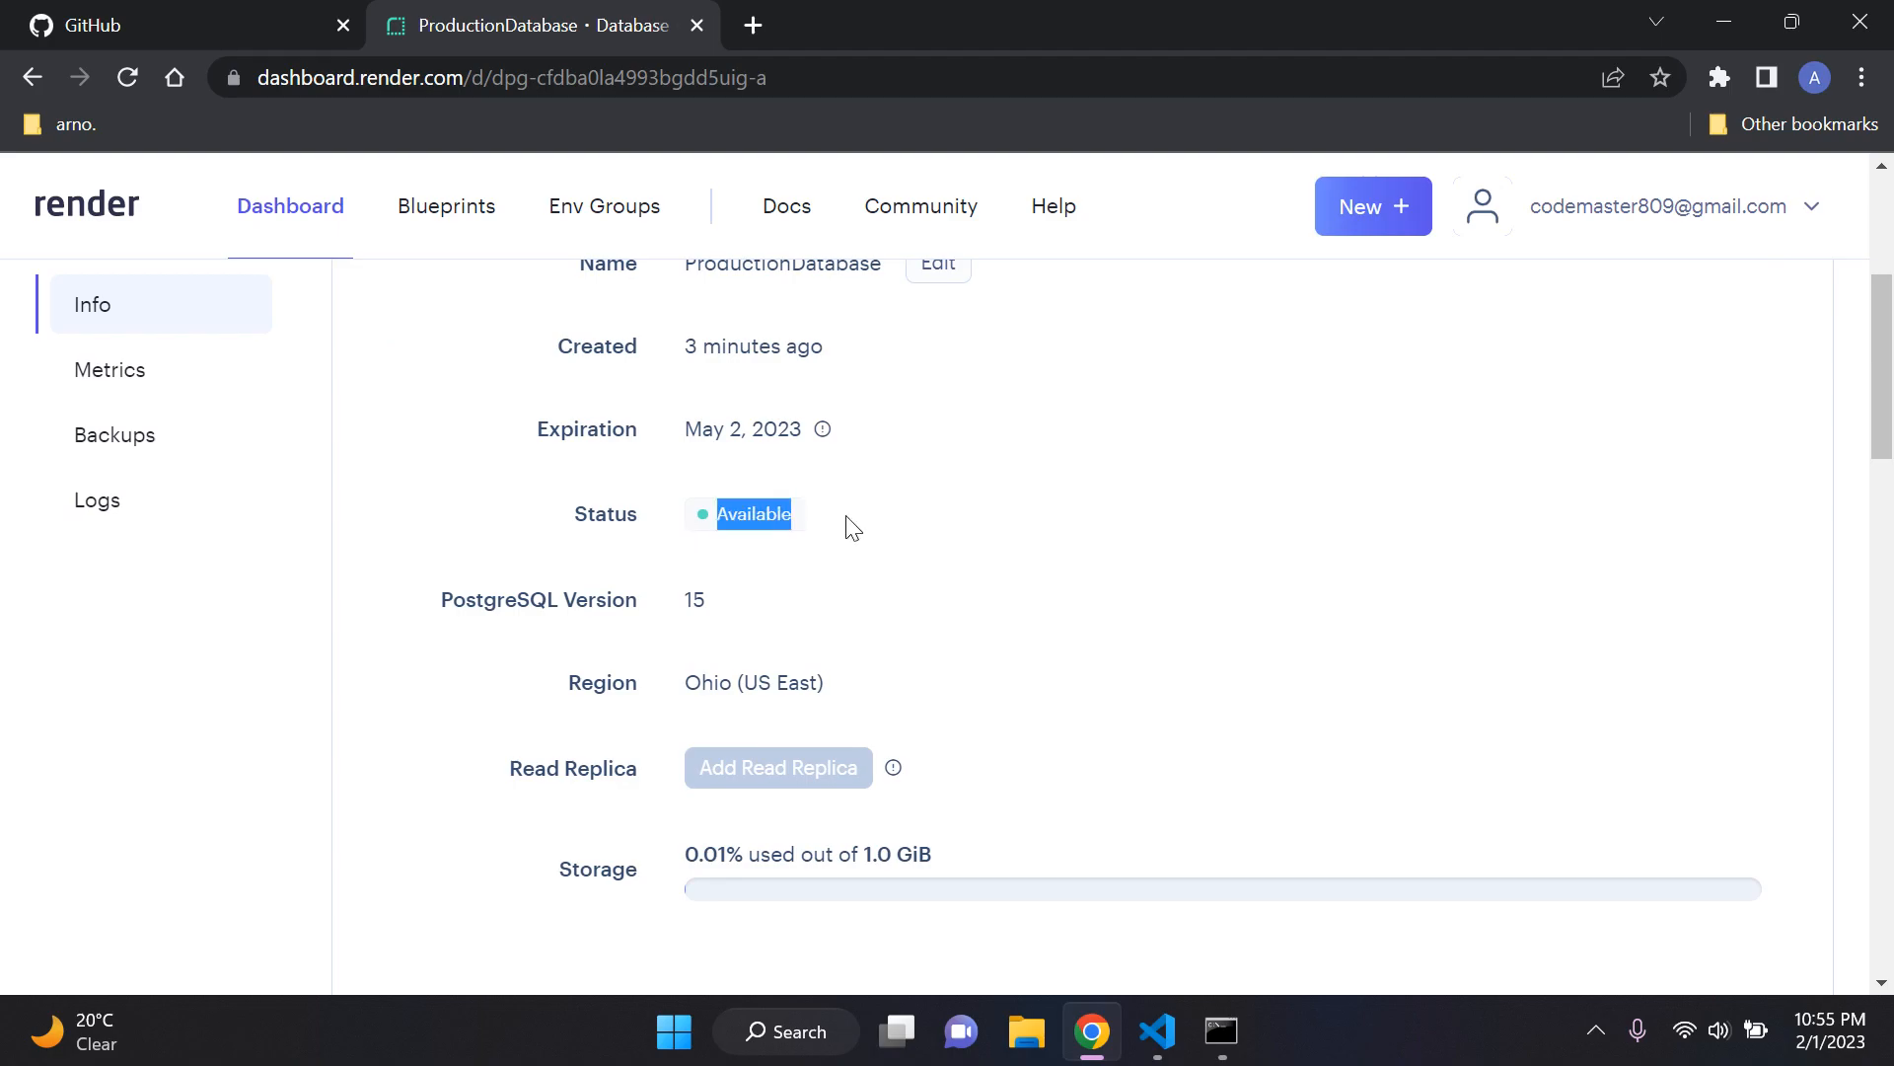
click(973, 513)
Step: Examine the database's connection details, from hostname and port through the internal and external database URLs and PSQL command
scroll(952, 512, down, 1)
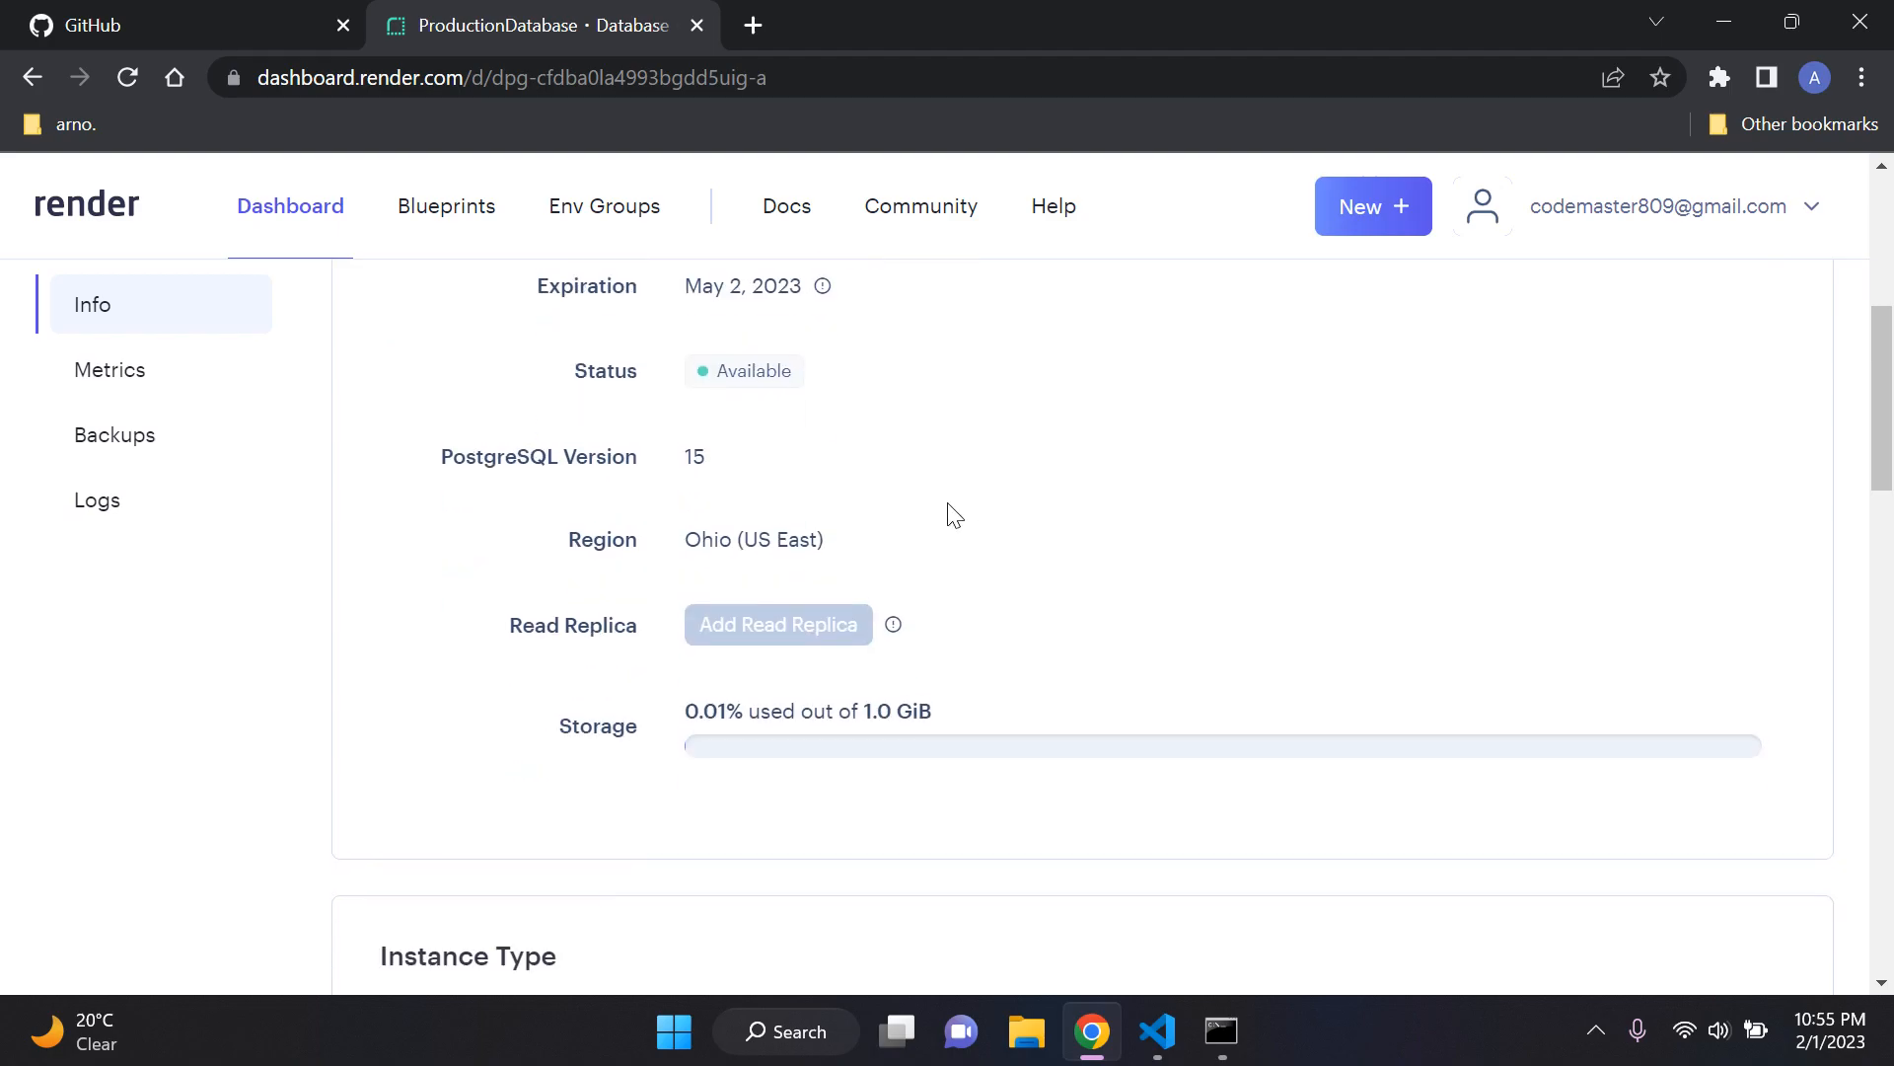
scroll(999, 512, down, 1)
scroll(1039, 451, down, 9)
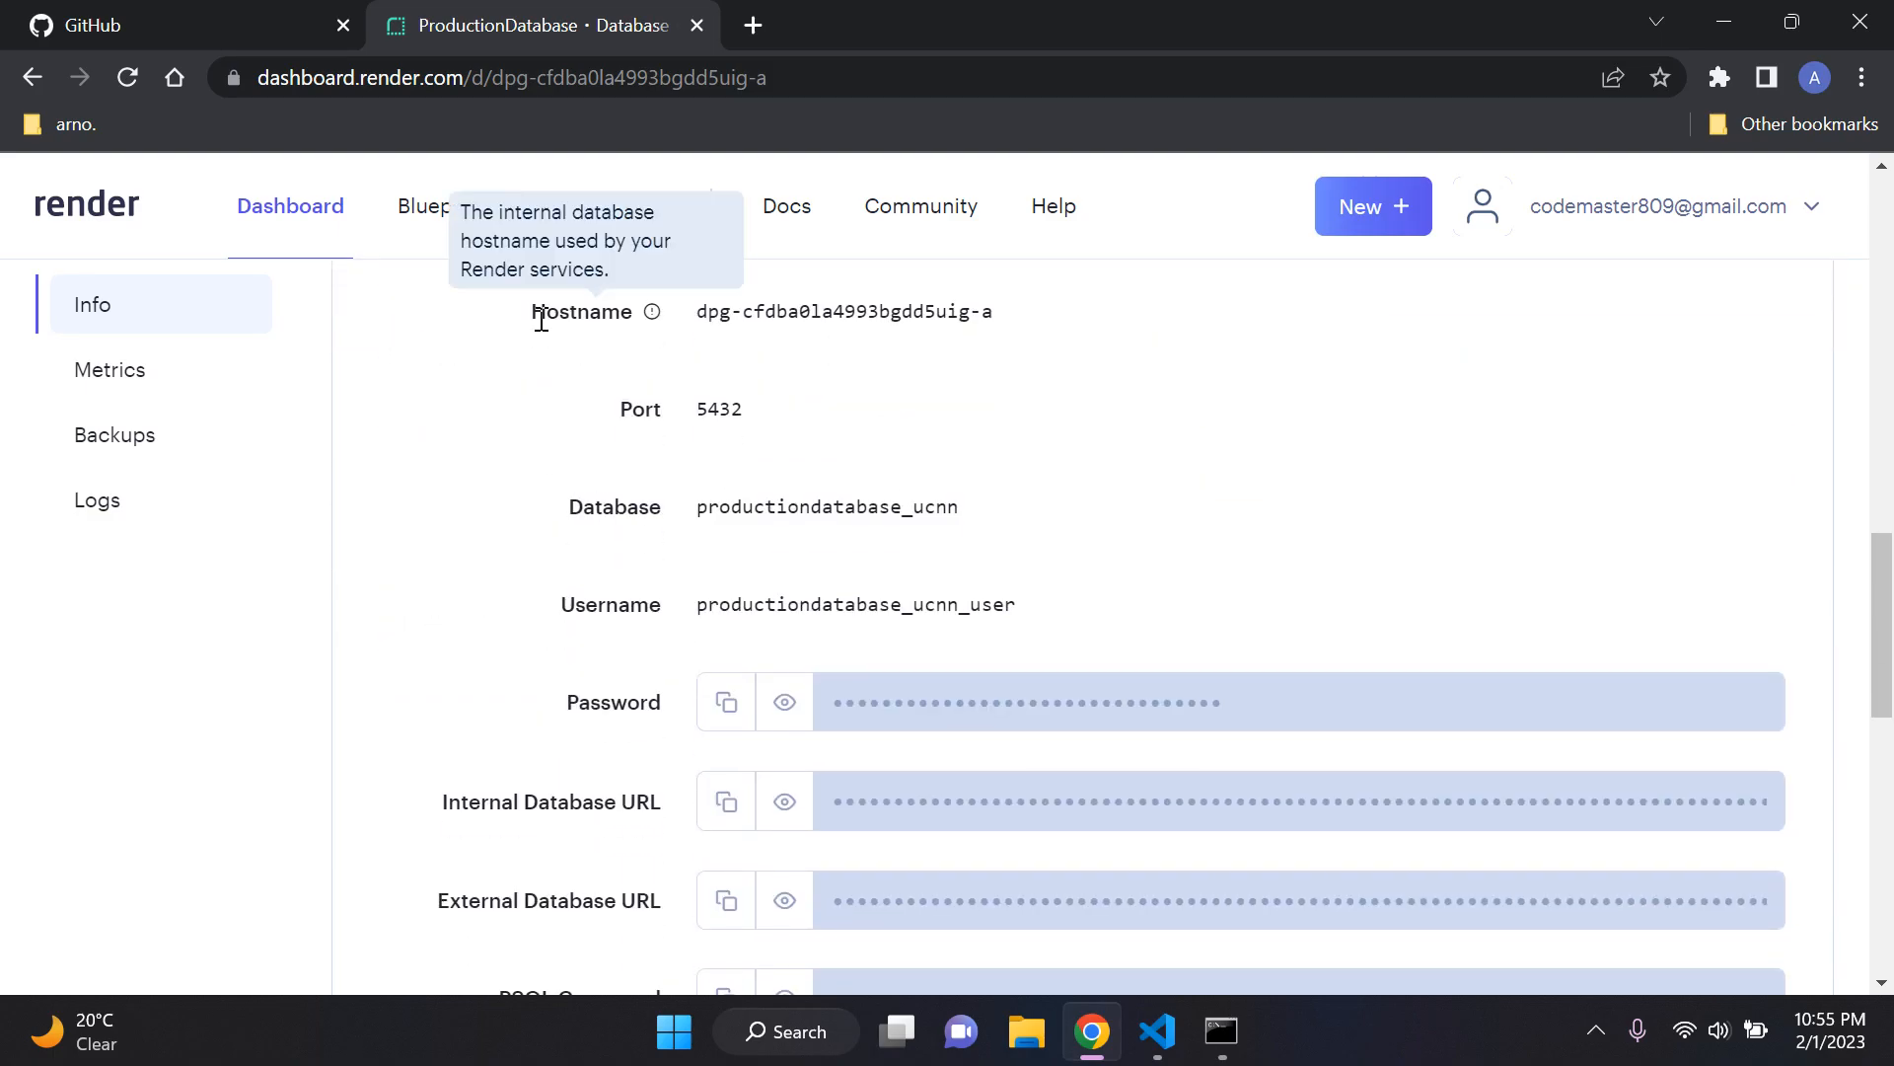
scroll(612, 503, down, 2)
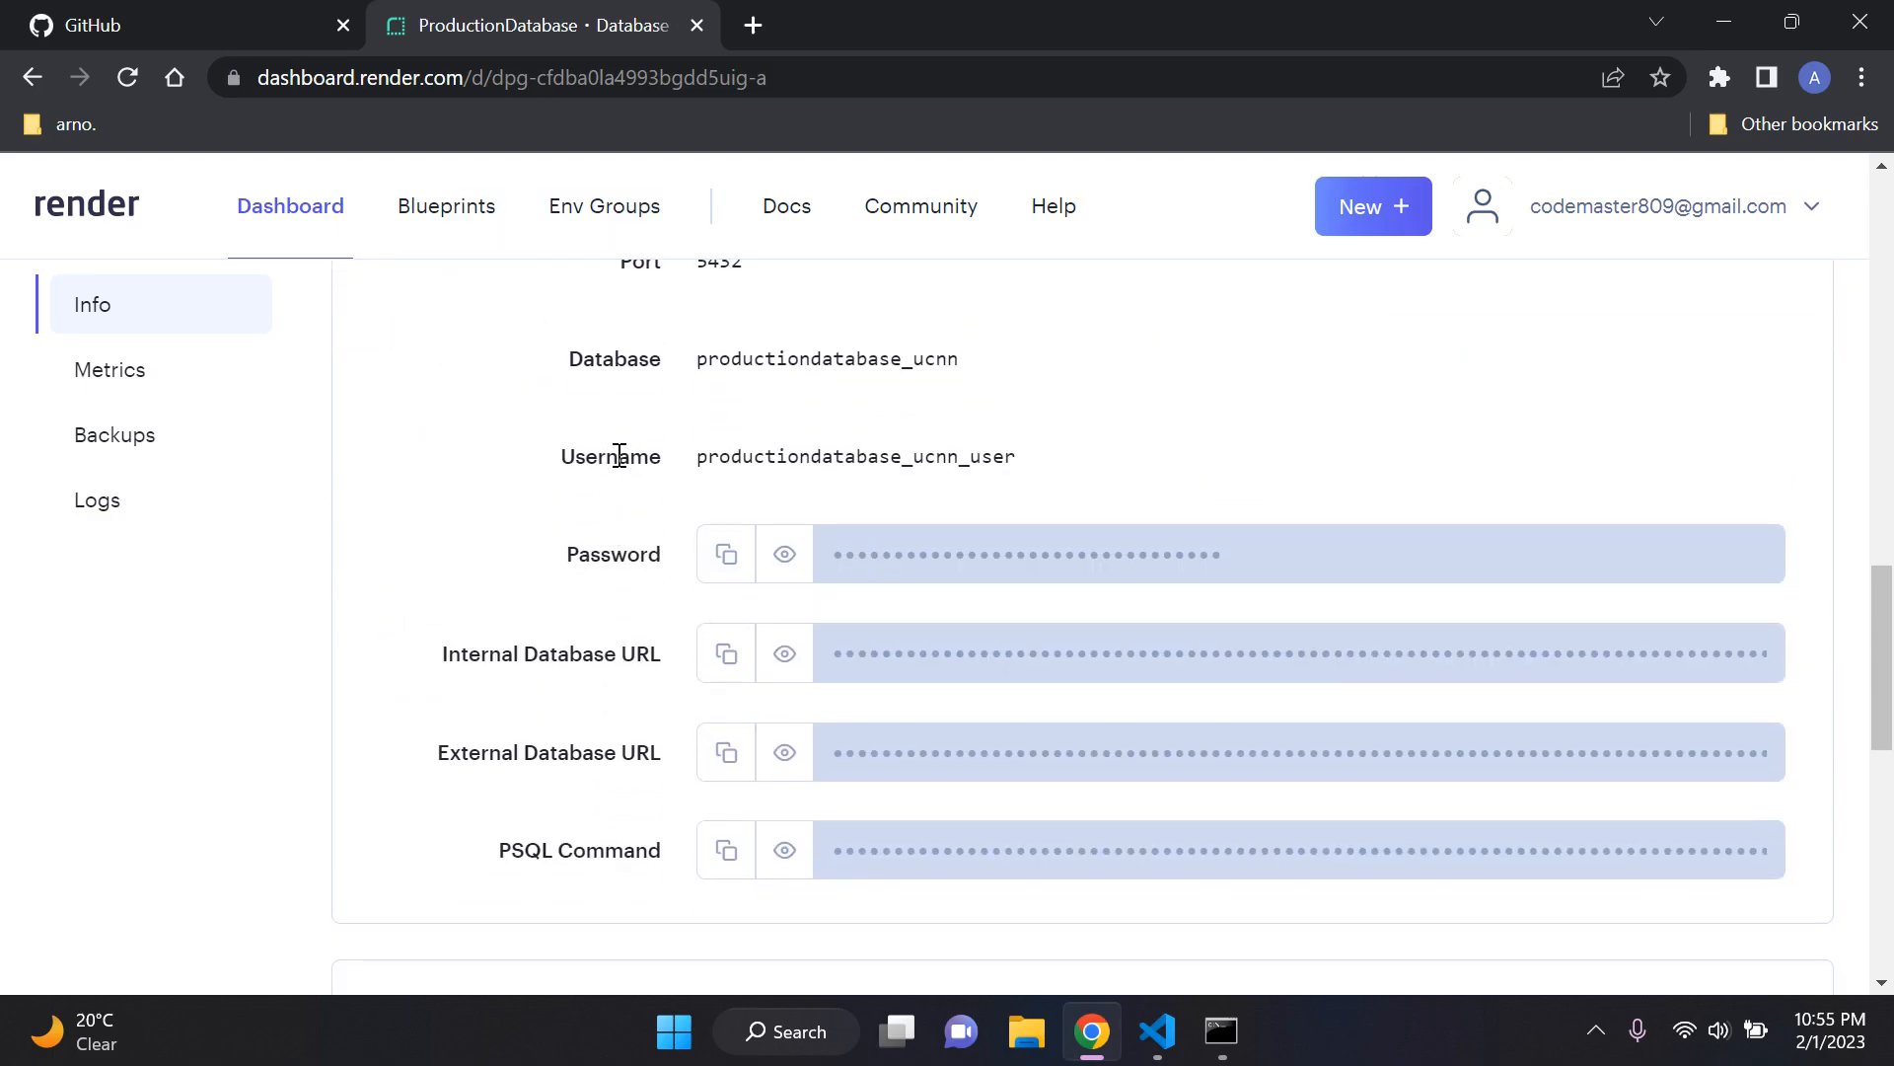
scroll(592, 454, down, 1)
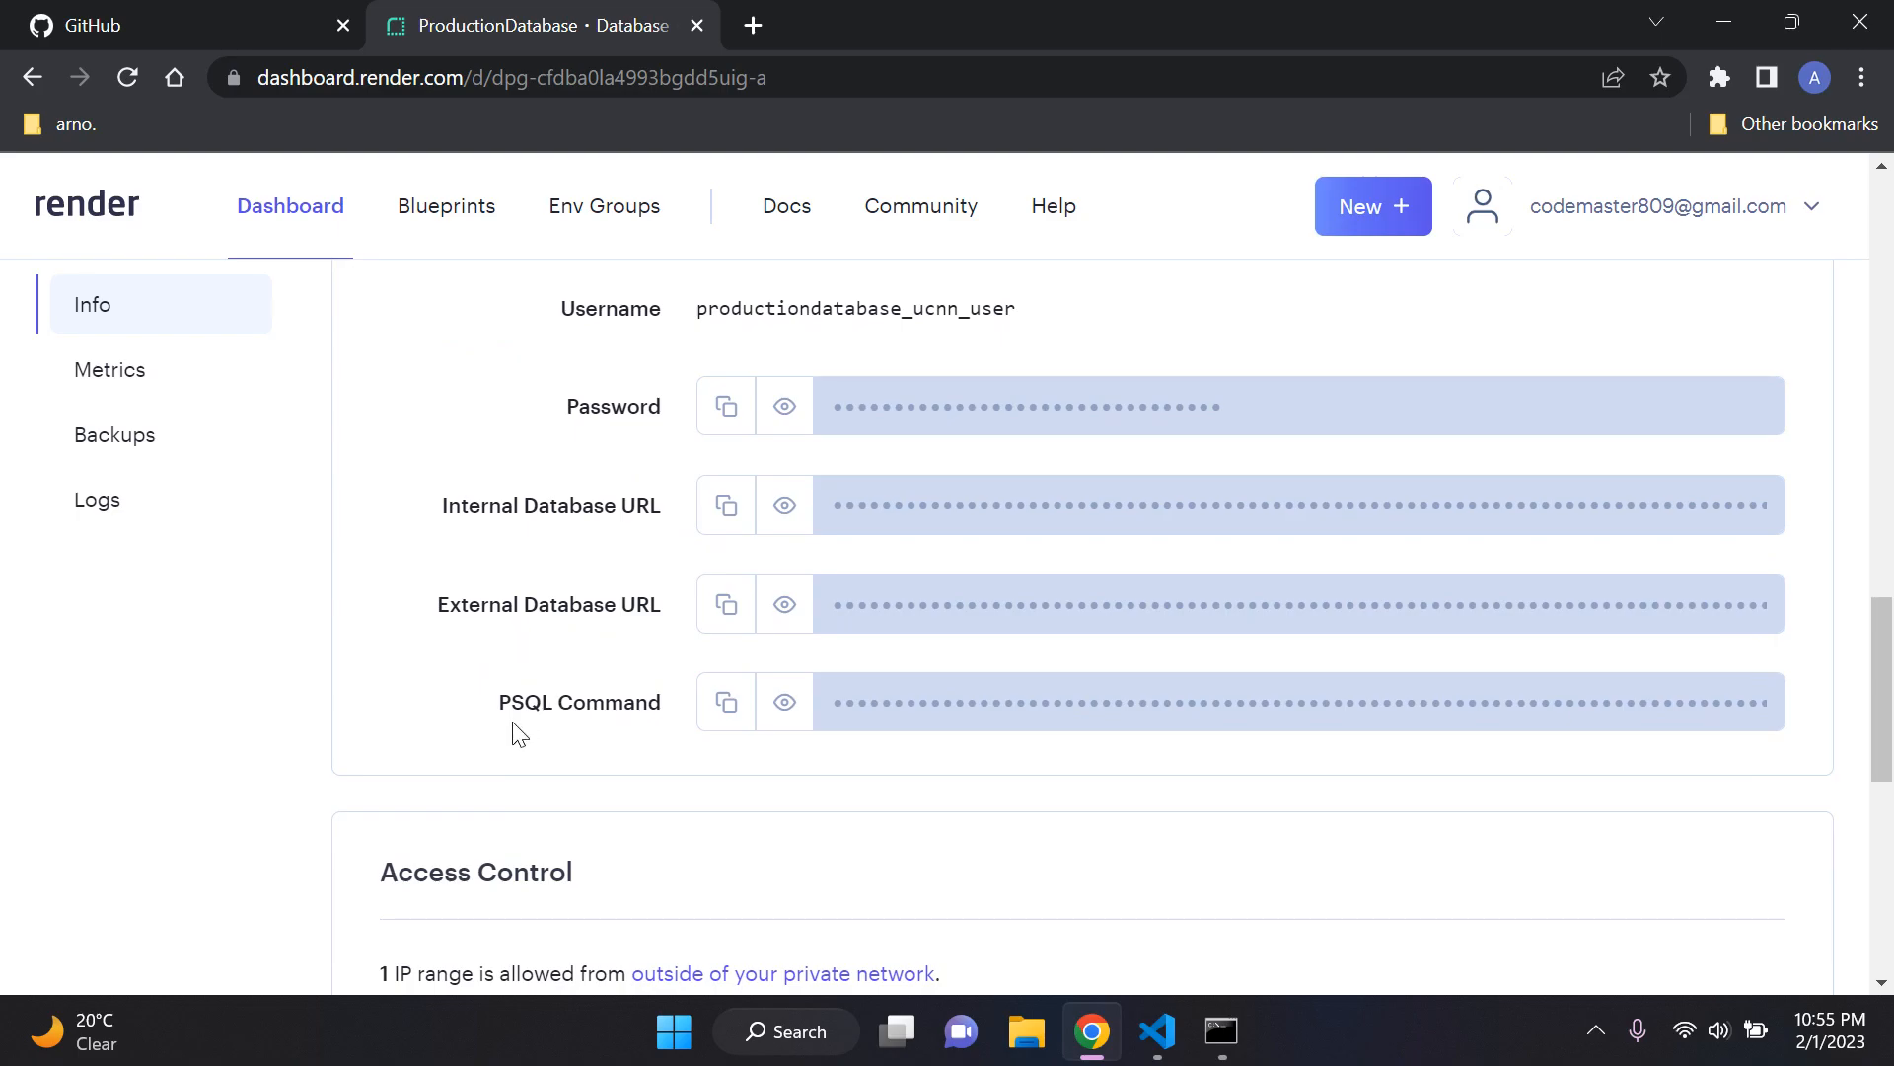
scroll(681, 663, up, 1)
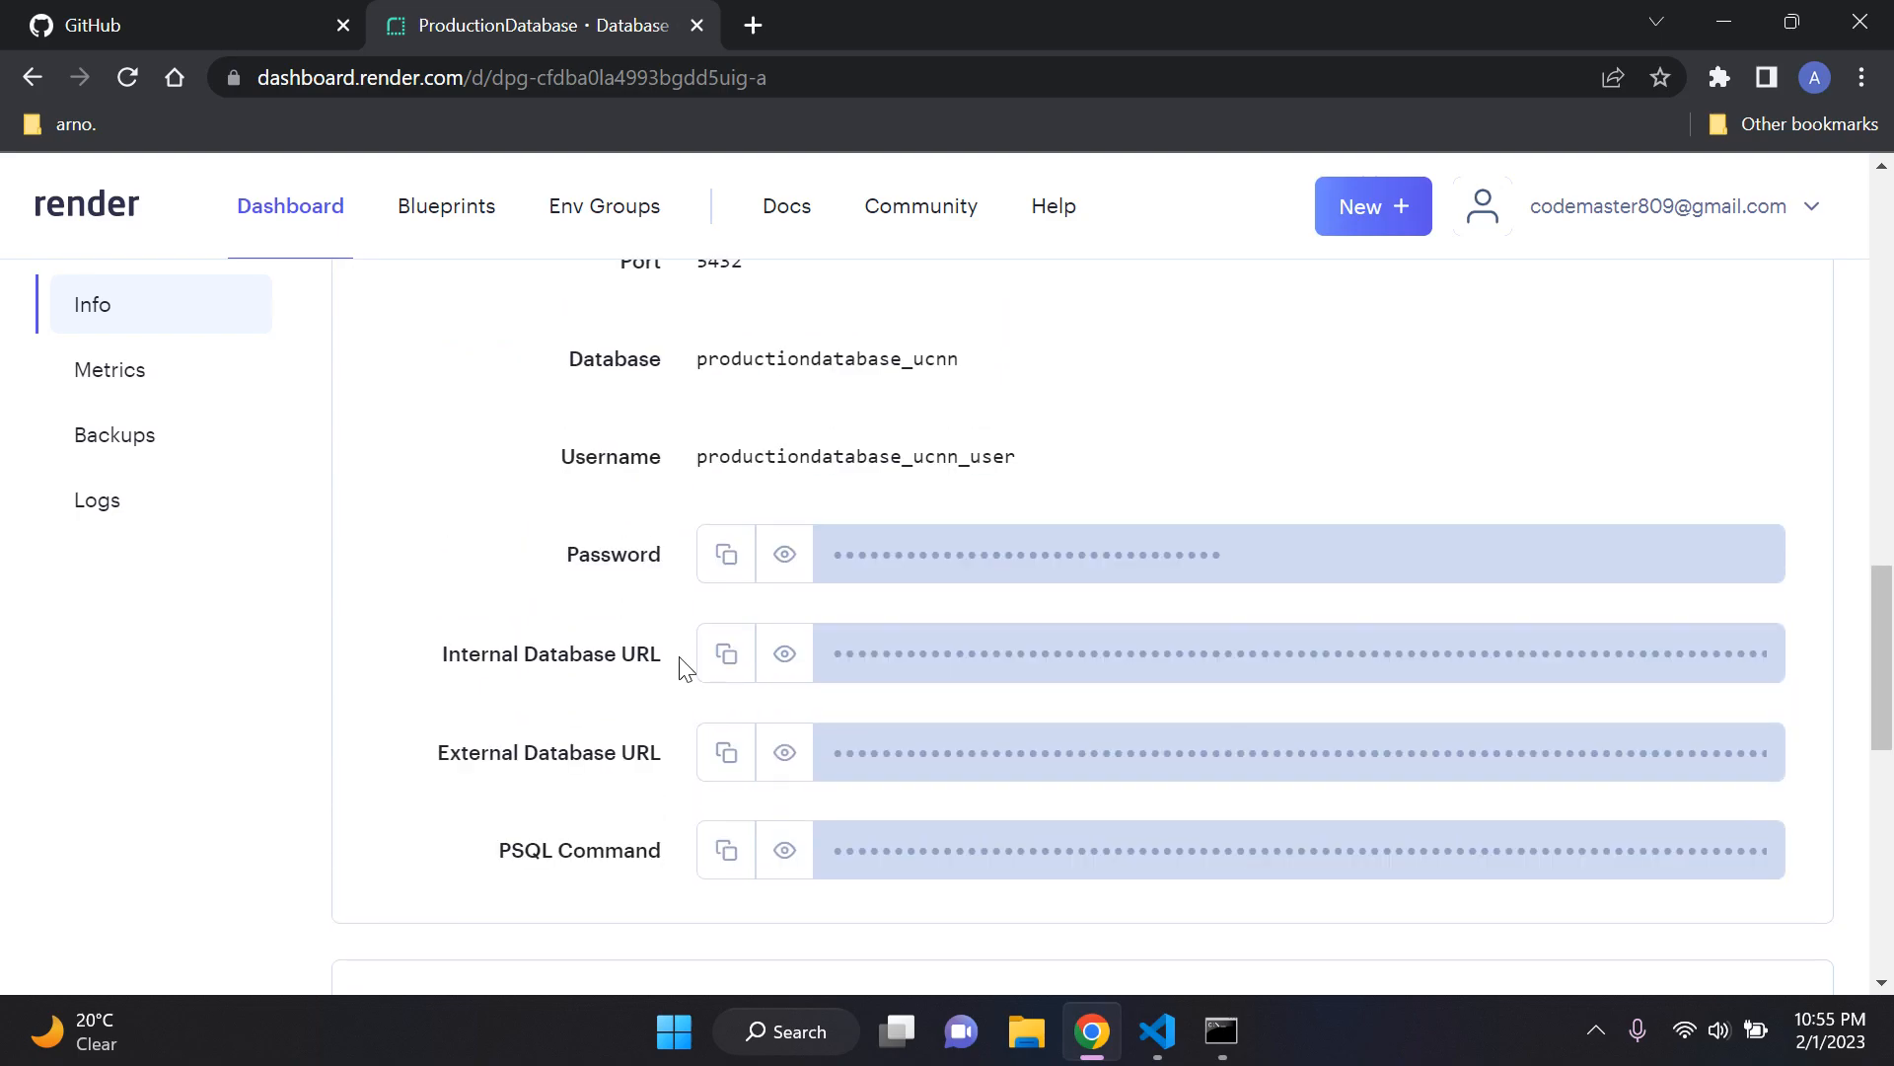
scroll(681, 558, up, 3)
scroll(680, 559, down, 1)
scroll(680, 558, up, 2)
scroll(680, 559, down, 3)
scroll(668, 513, down, 1)
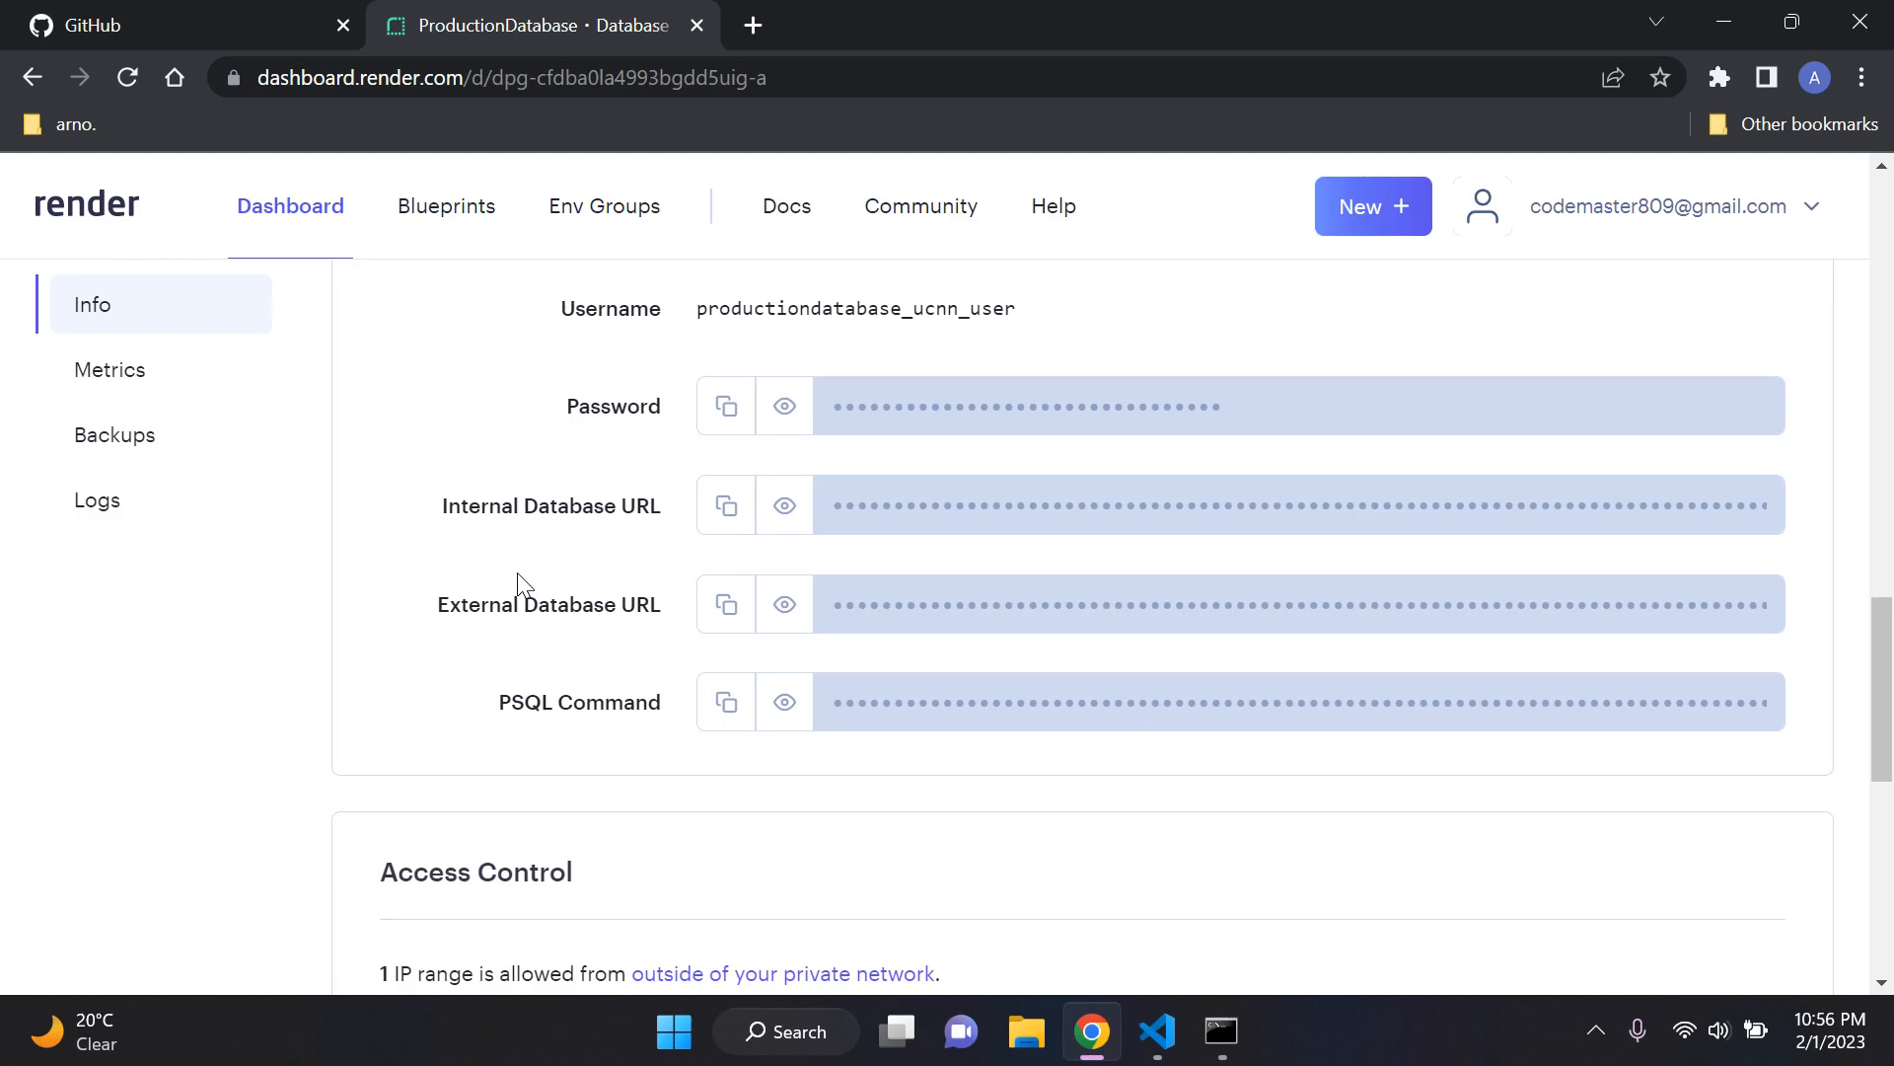
Step: Select the value of the Database field in the Connections section
scroll(519, 582, up, 1)
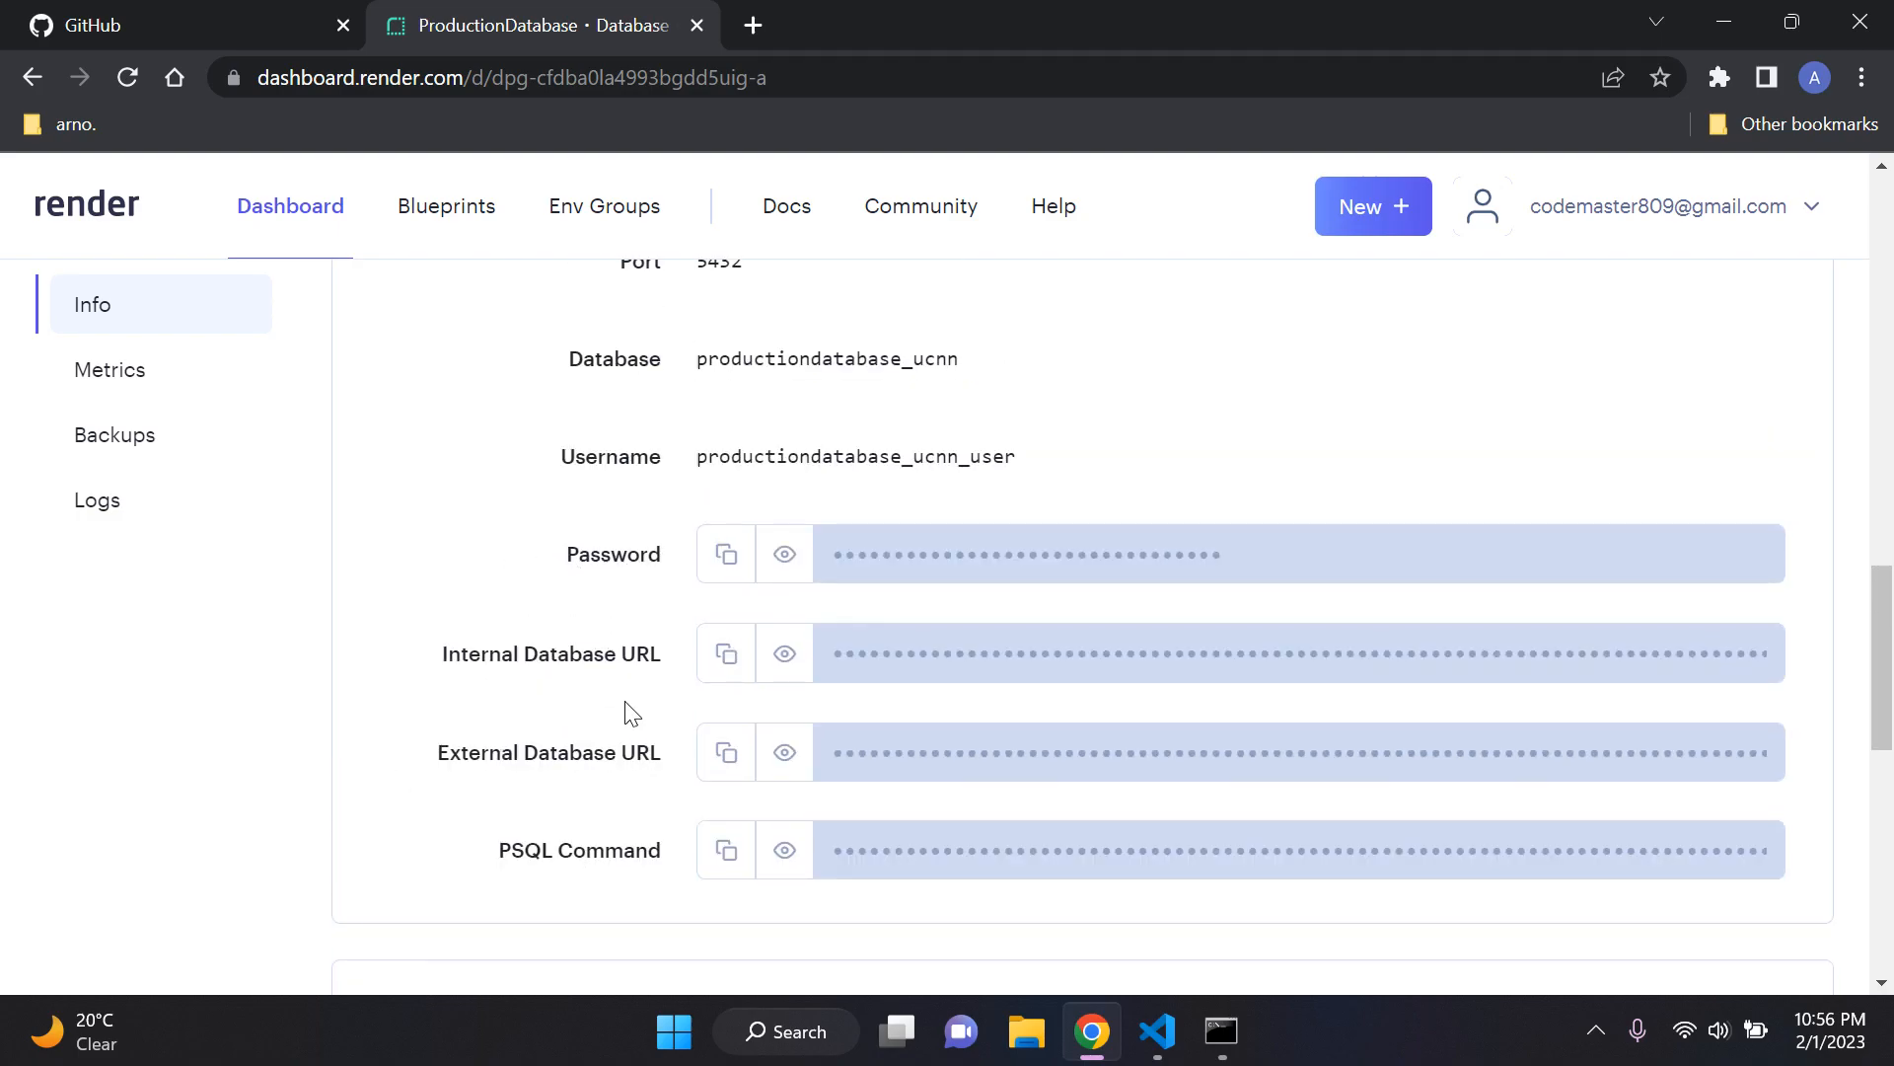
scroll(554, 761, up, 3)
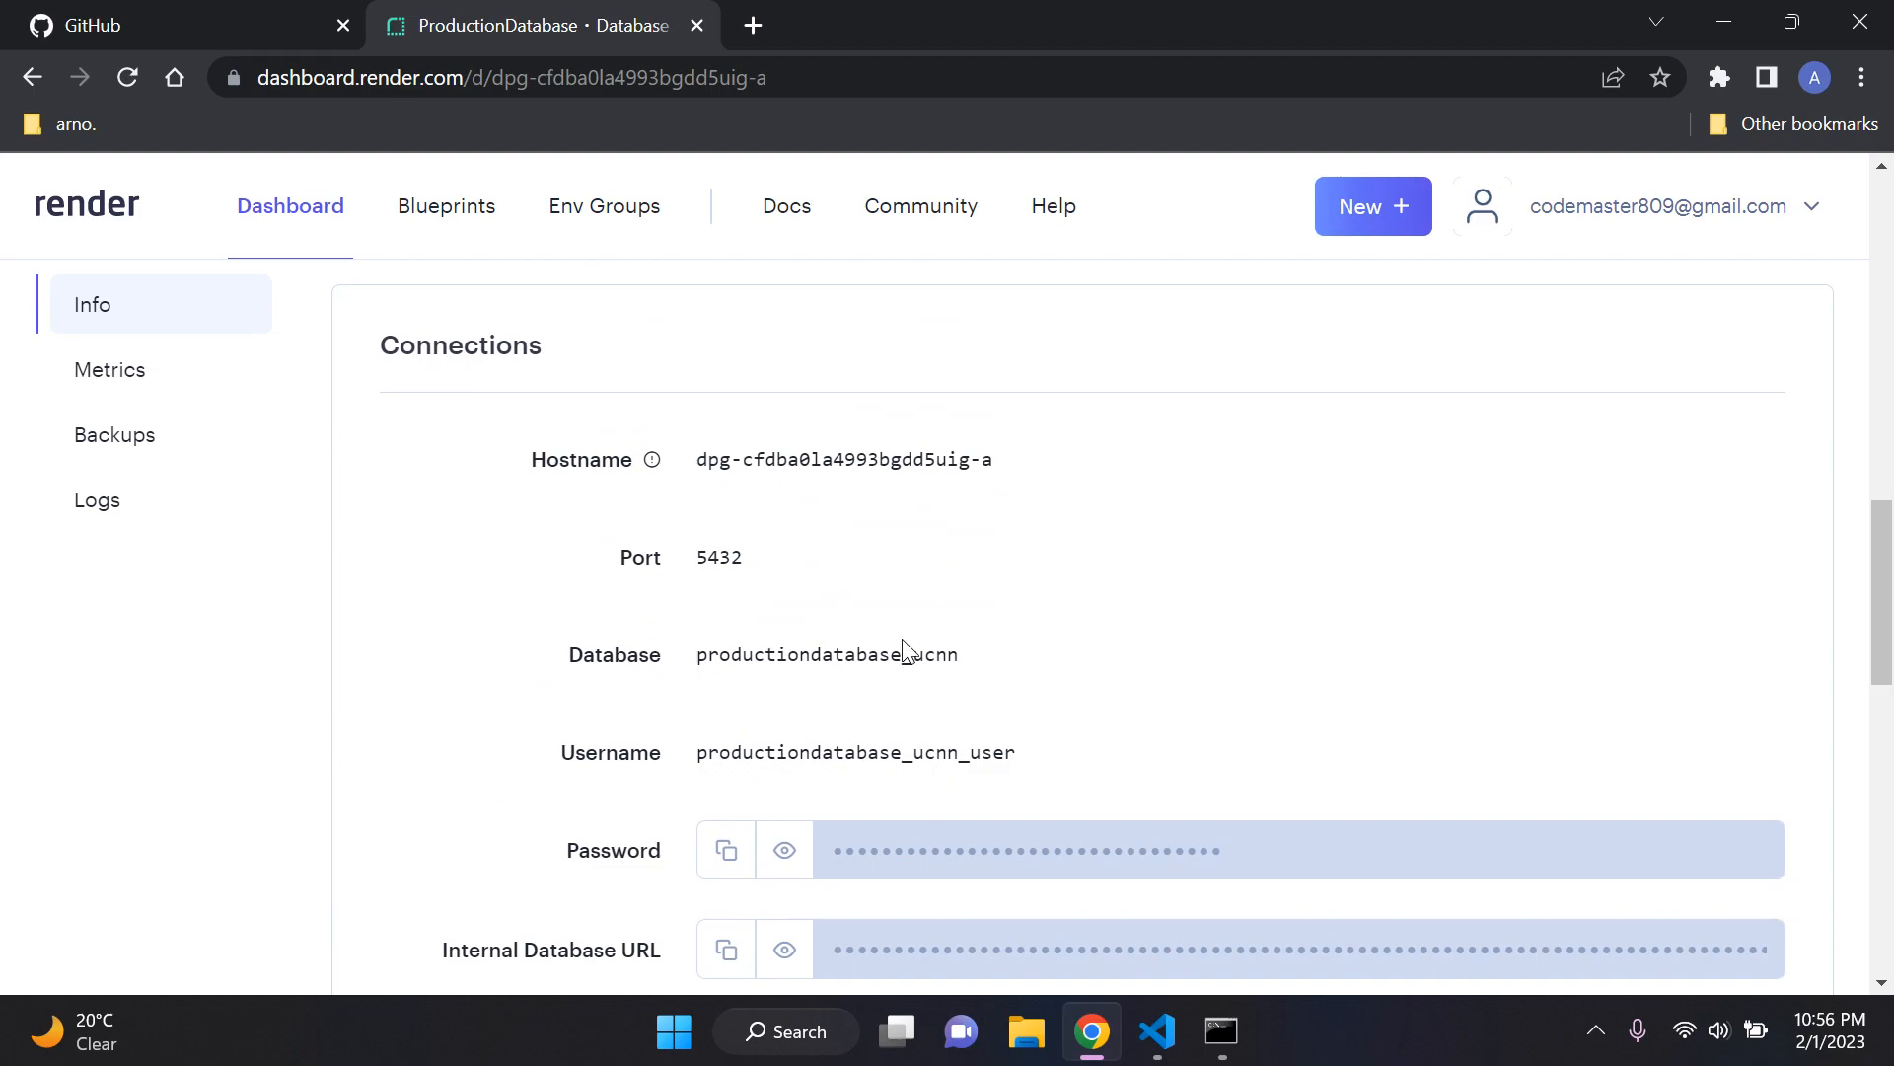
drag(1008, 667, 670, 661)
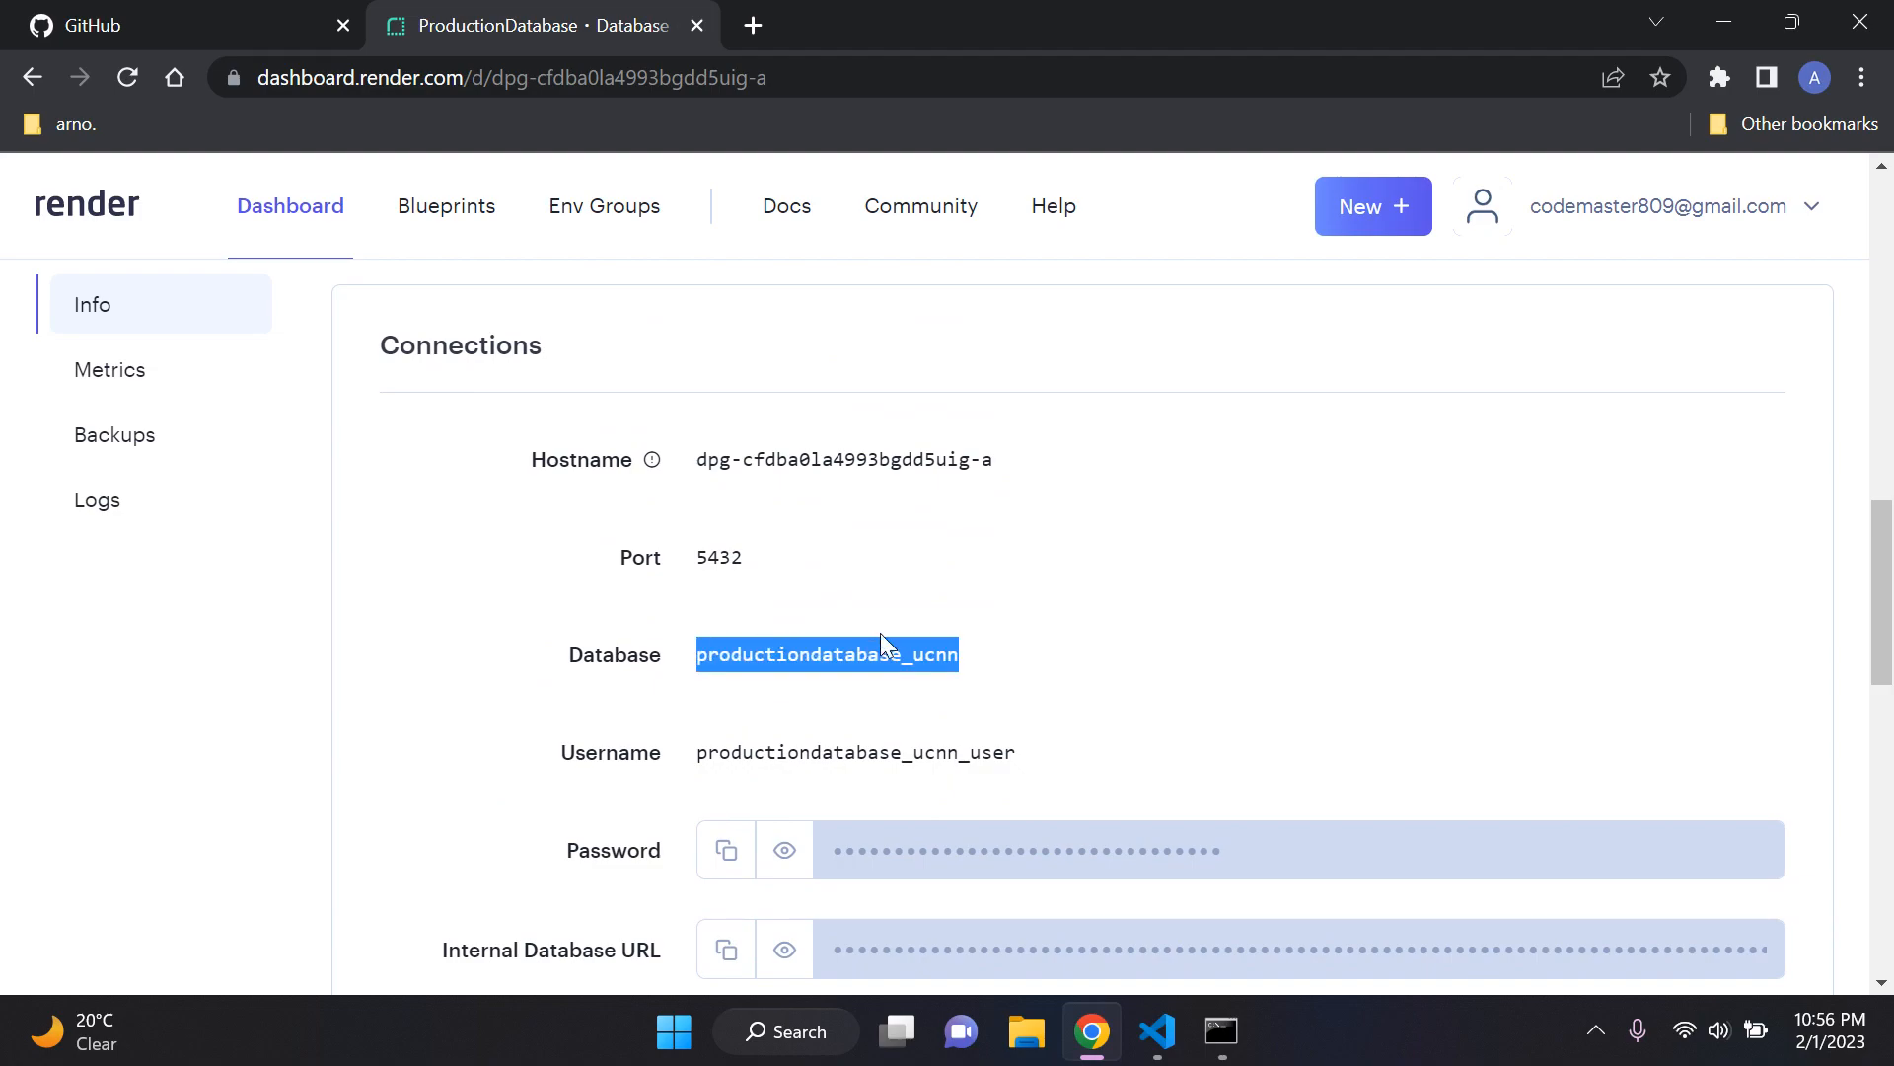
Step: Clear the text selection, look over the remaining ProductionDatabase connection details and return to the dashboard overview
click(503, 594)
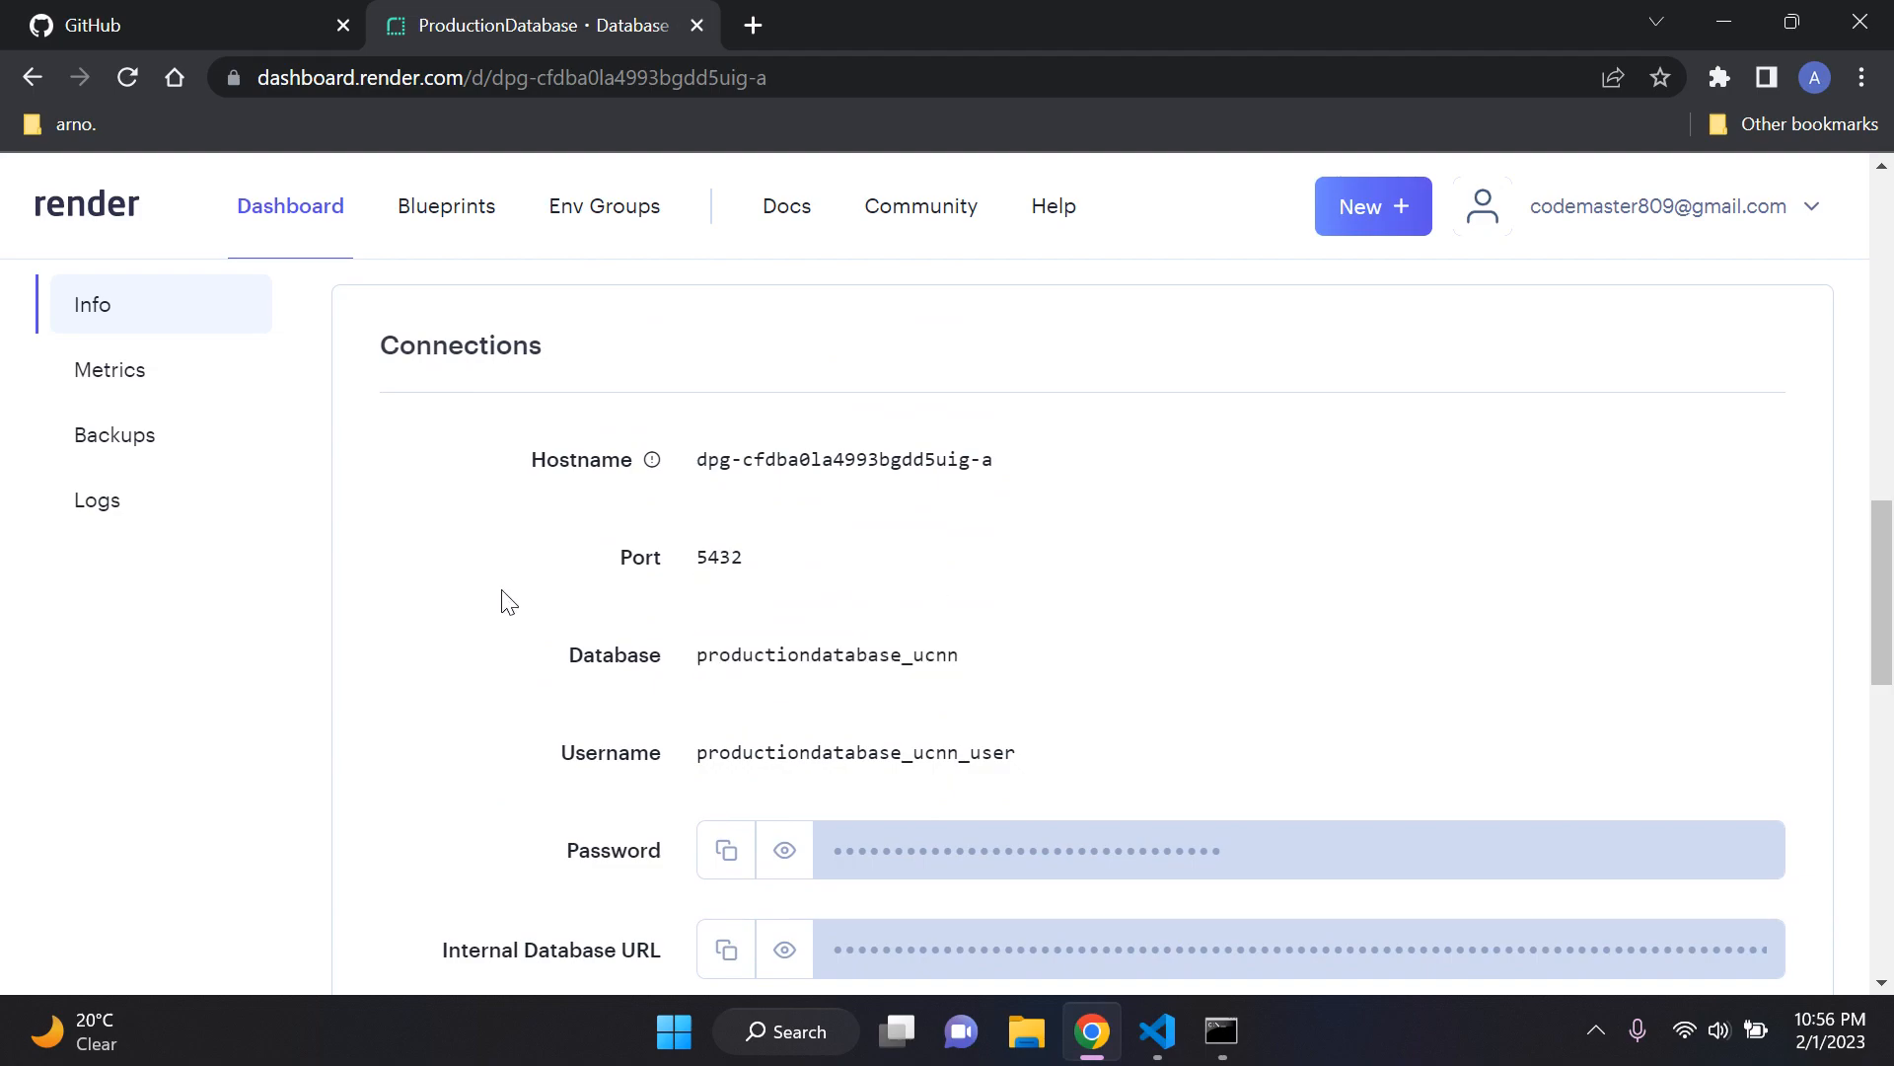
scroll(508, 600, down, 2)
scroll(508, 601, down, 1)
scroll(508, 601, up, 15)
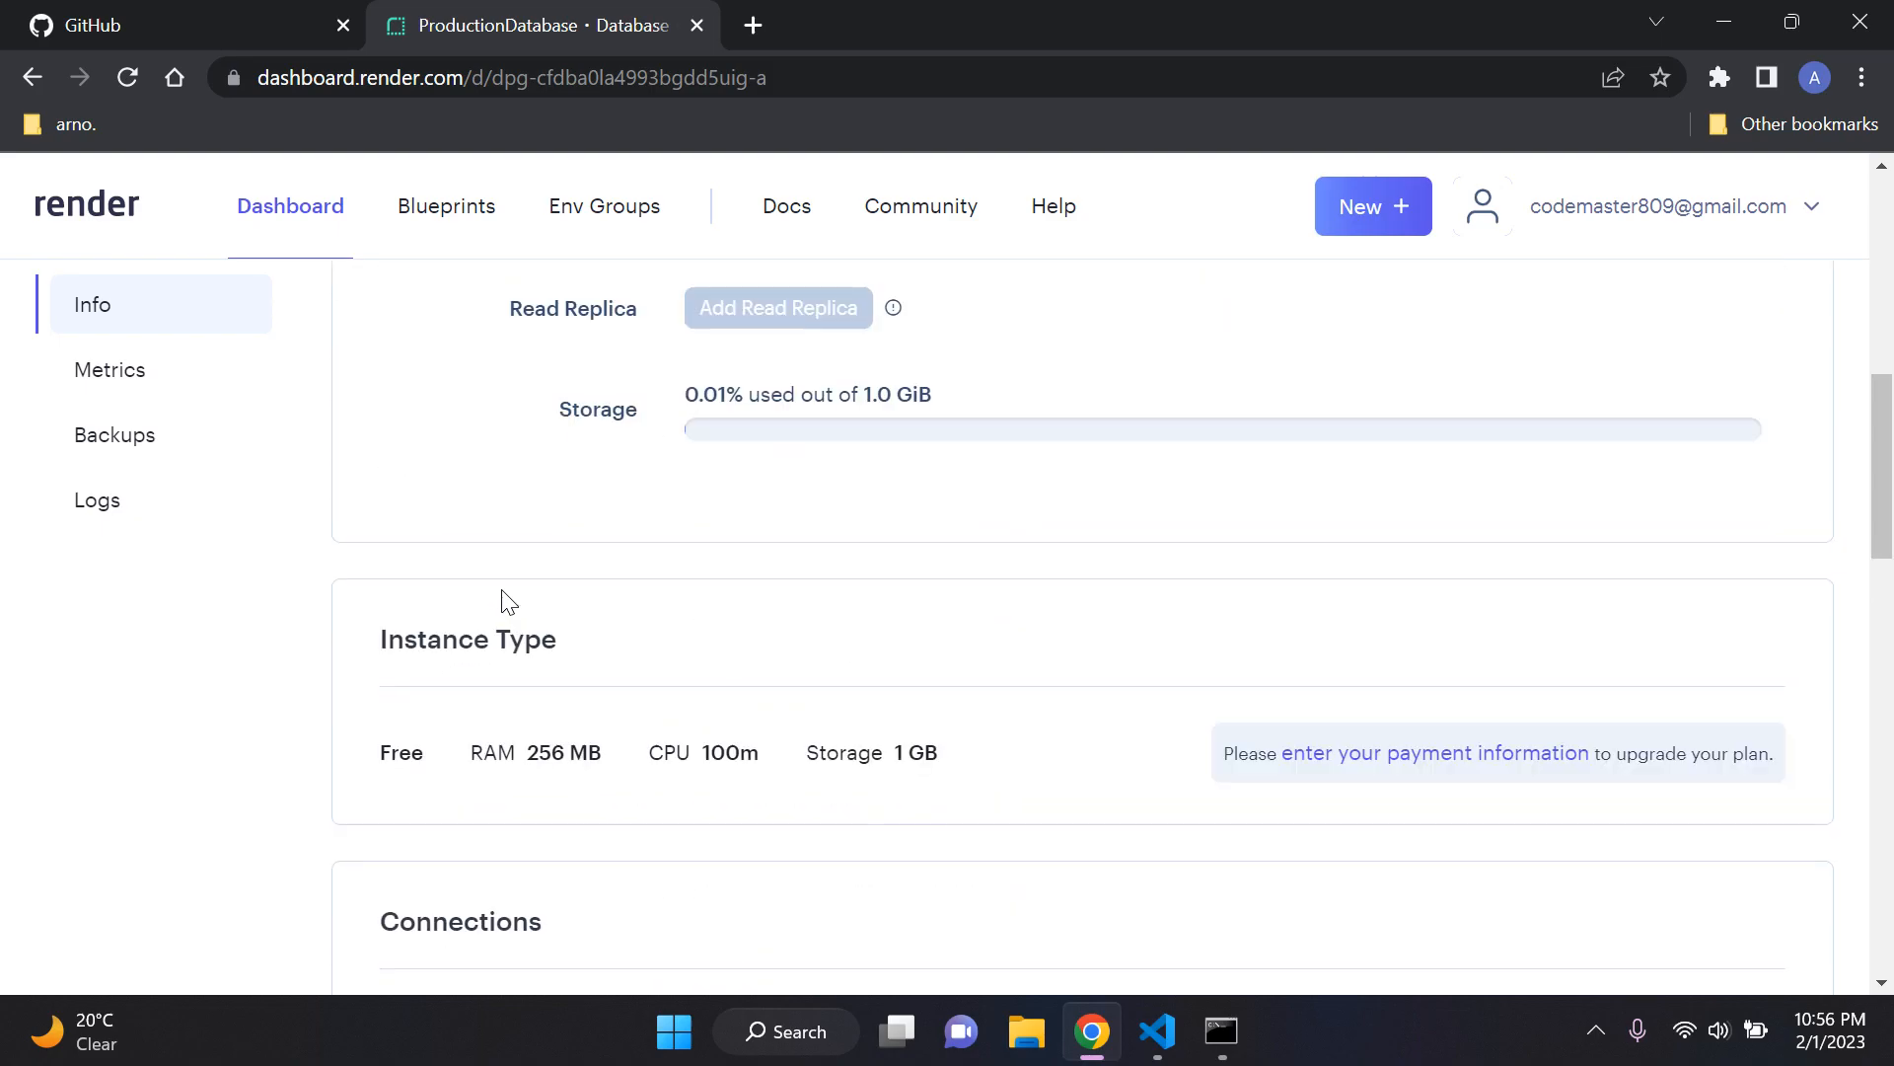
click(280, 214)
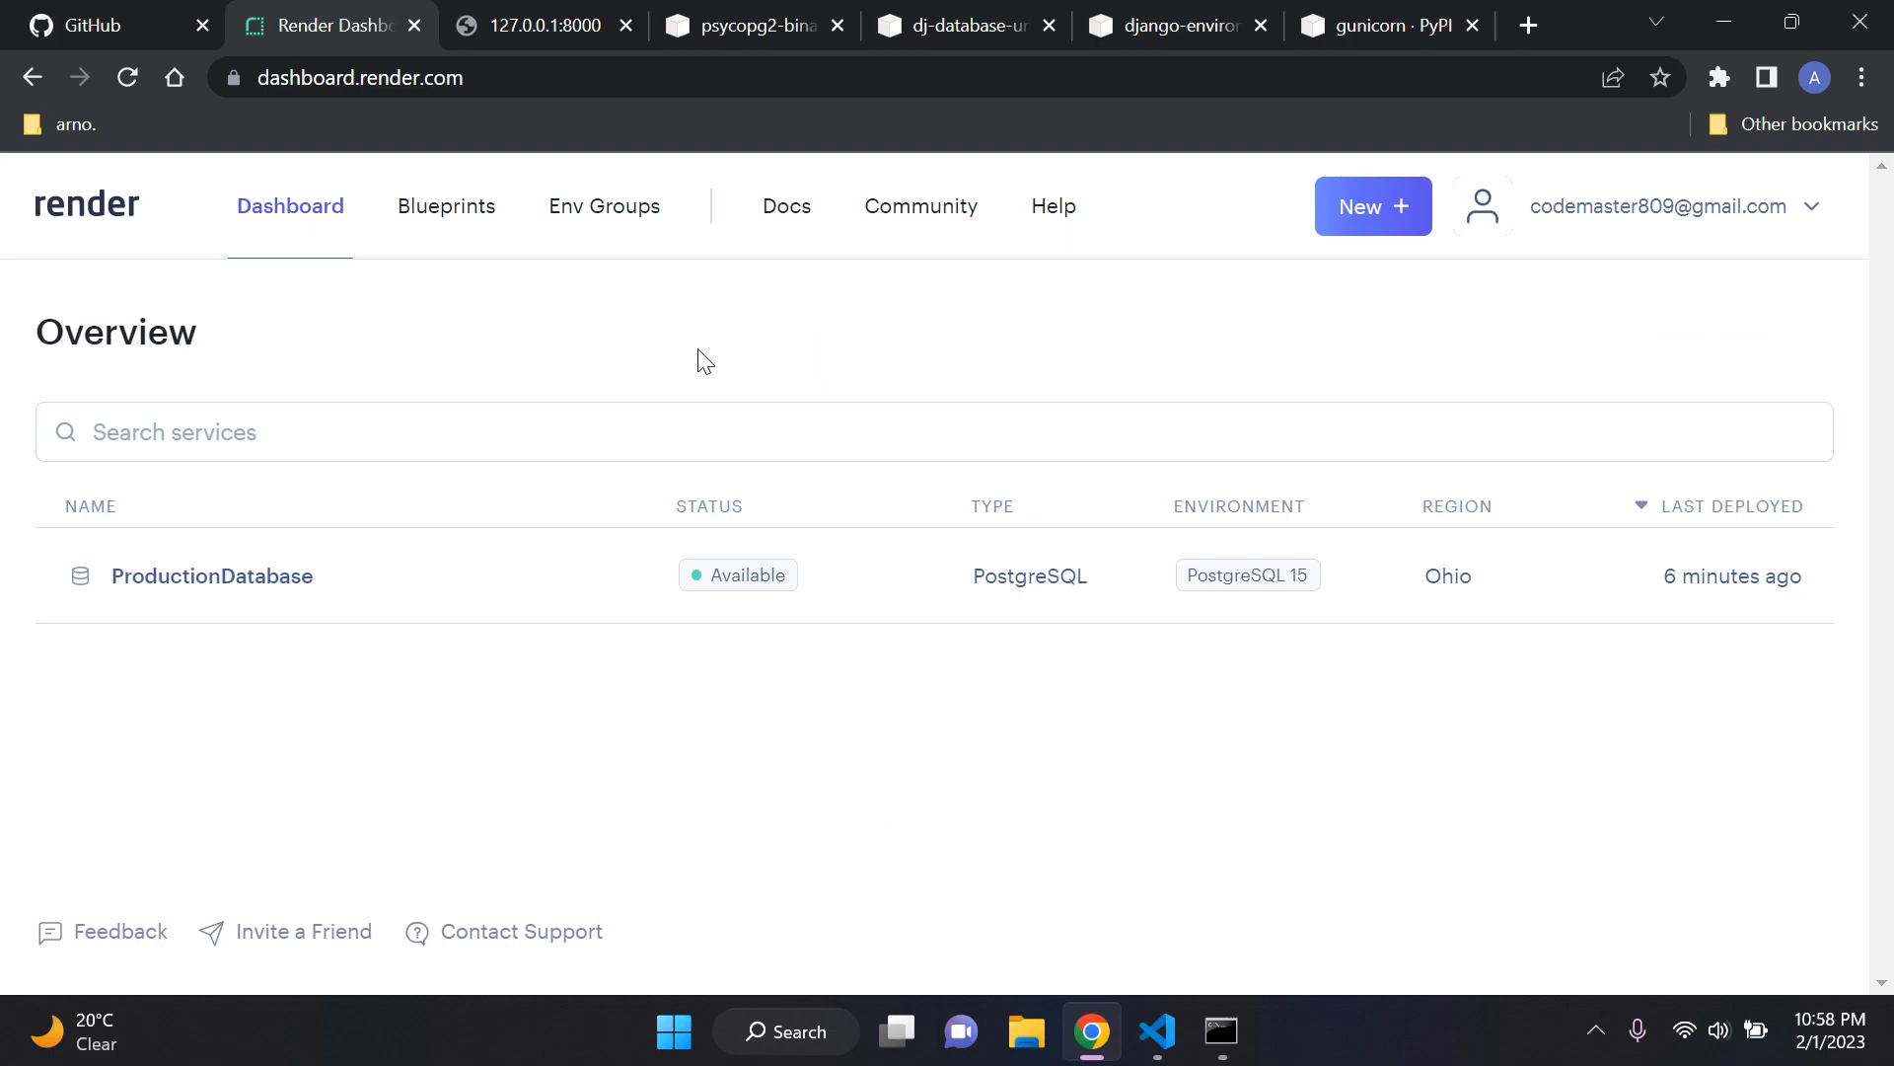
Step: View the locally running site at 127.0.0.1:8000 and highlight its heading text
click(472, 25)
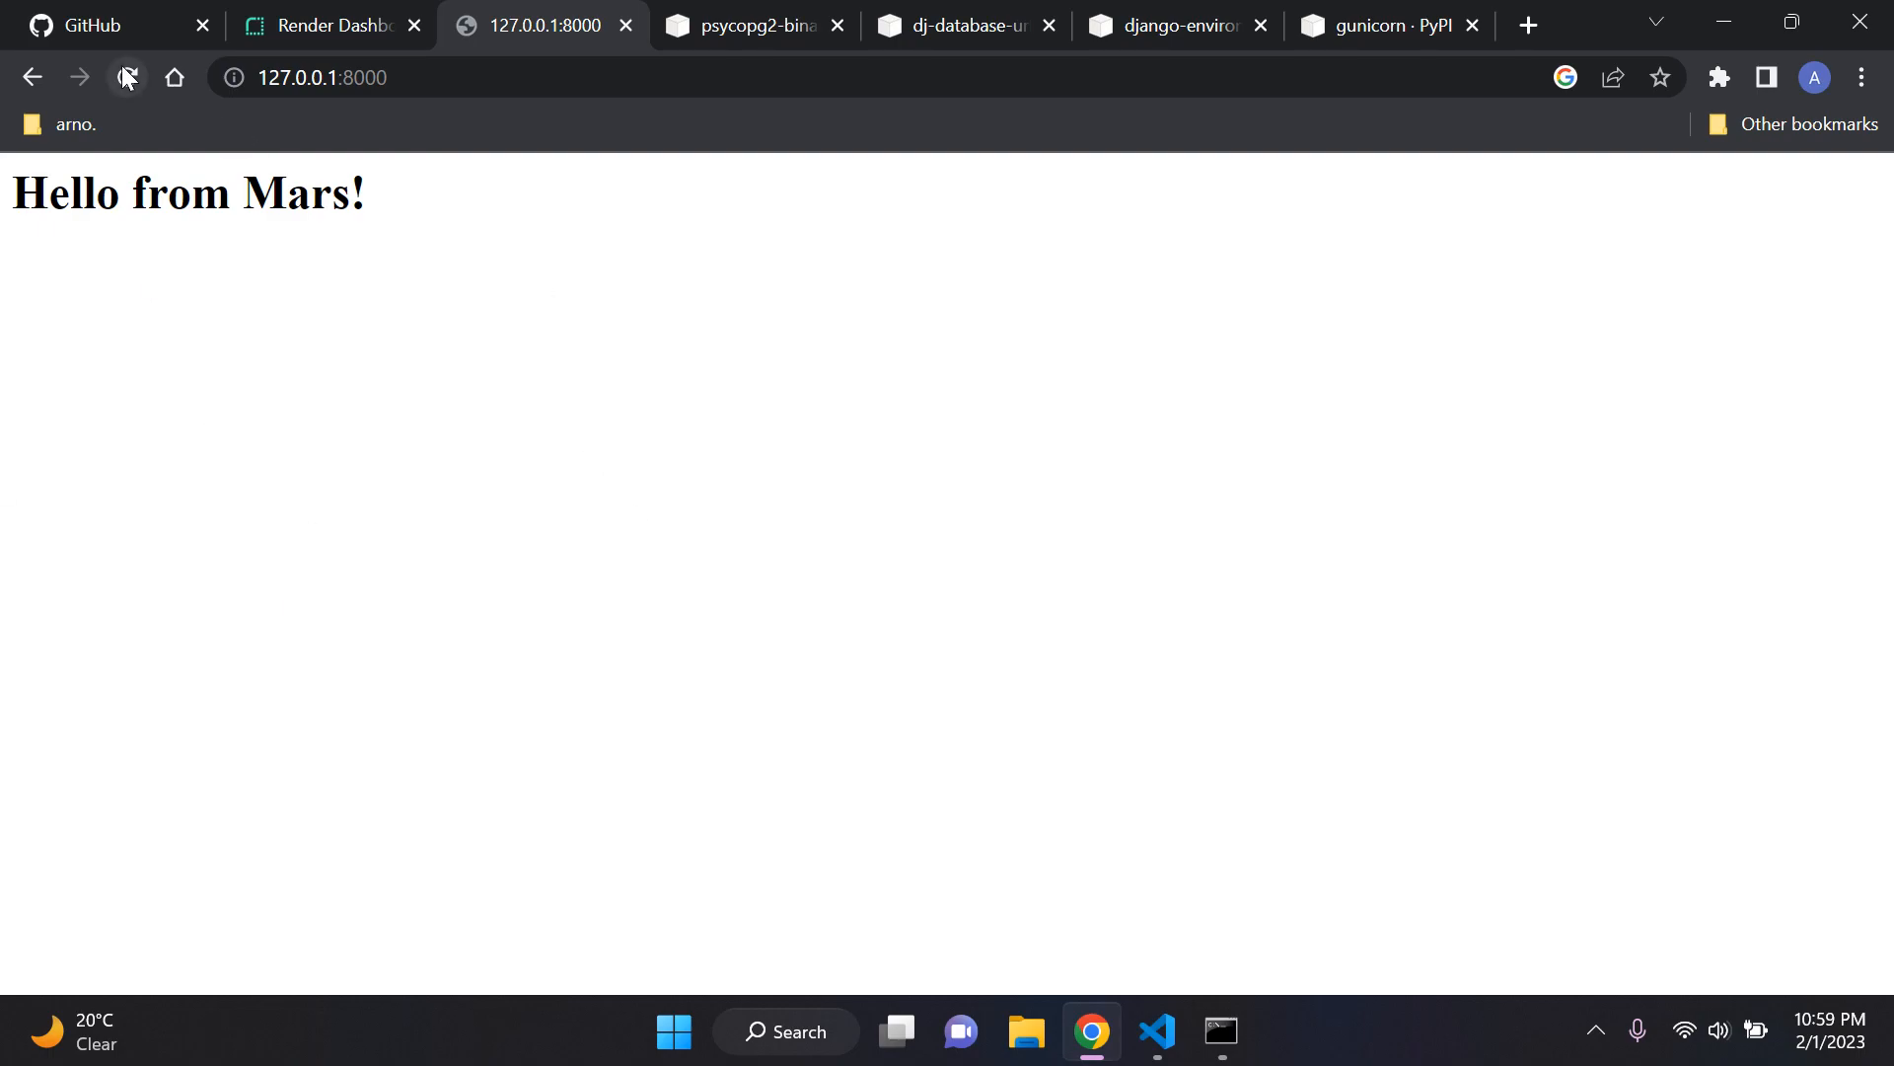
drag(2, 244, 700, 205)
click(857, 255)
Step: Switch to Visual Studio Code and inspect the h1 heading in index.html in the lynx app's templates folder
click(1158, 1031)
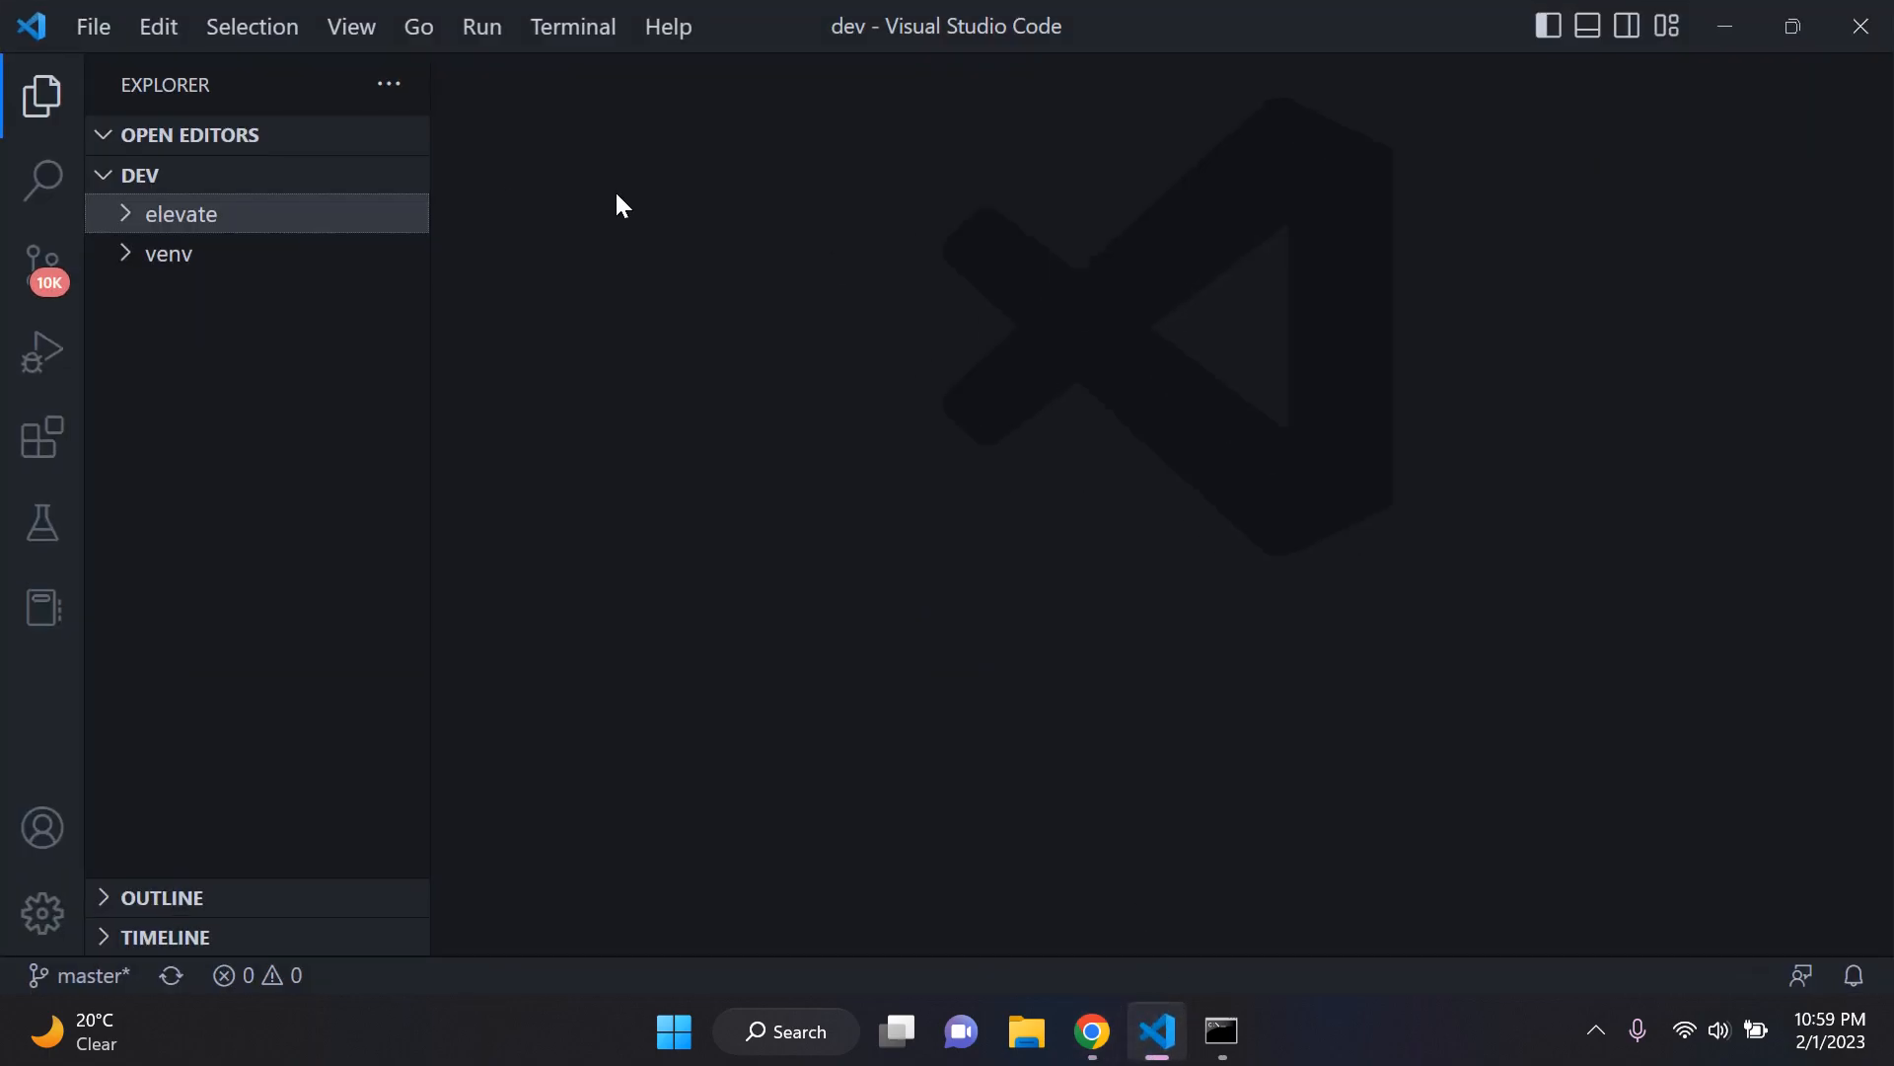
click(304, 217)
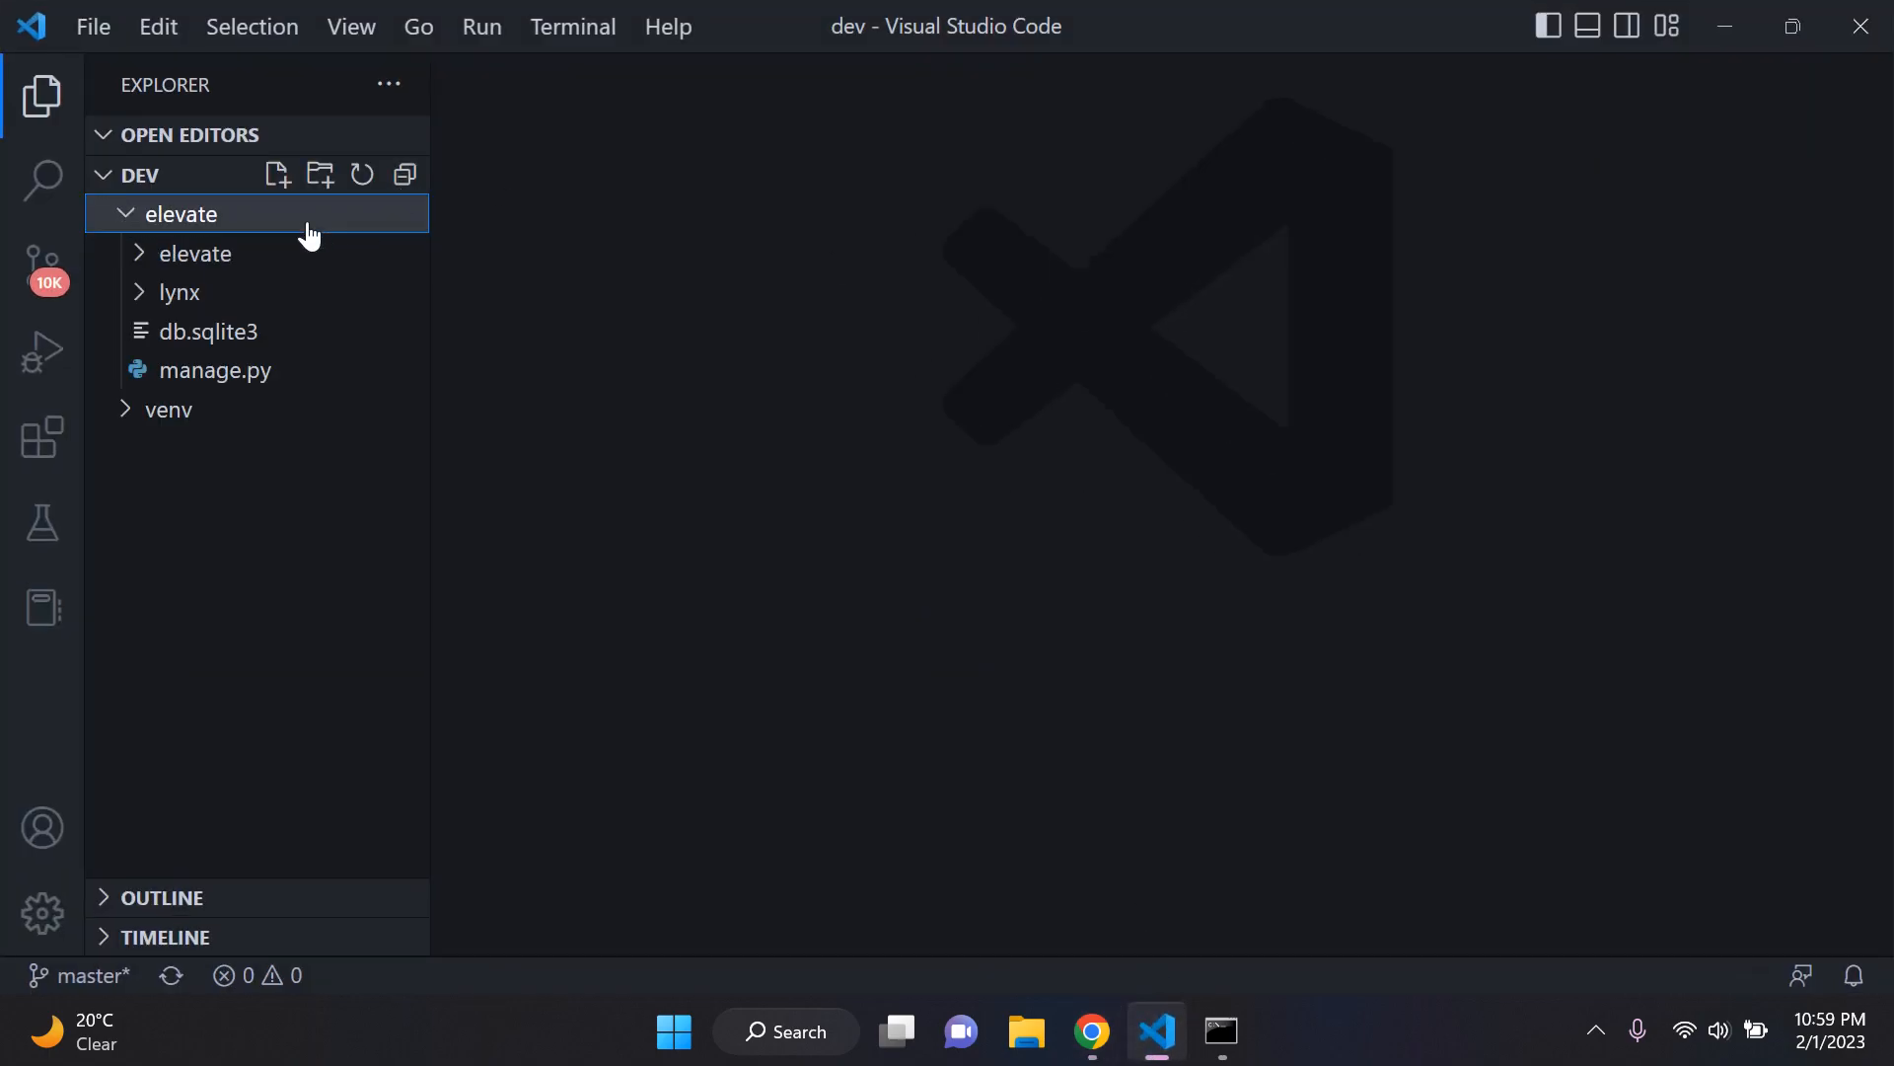
click(259, 301)
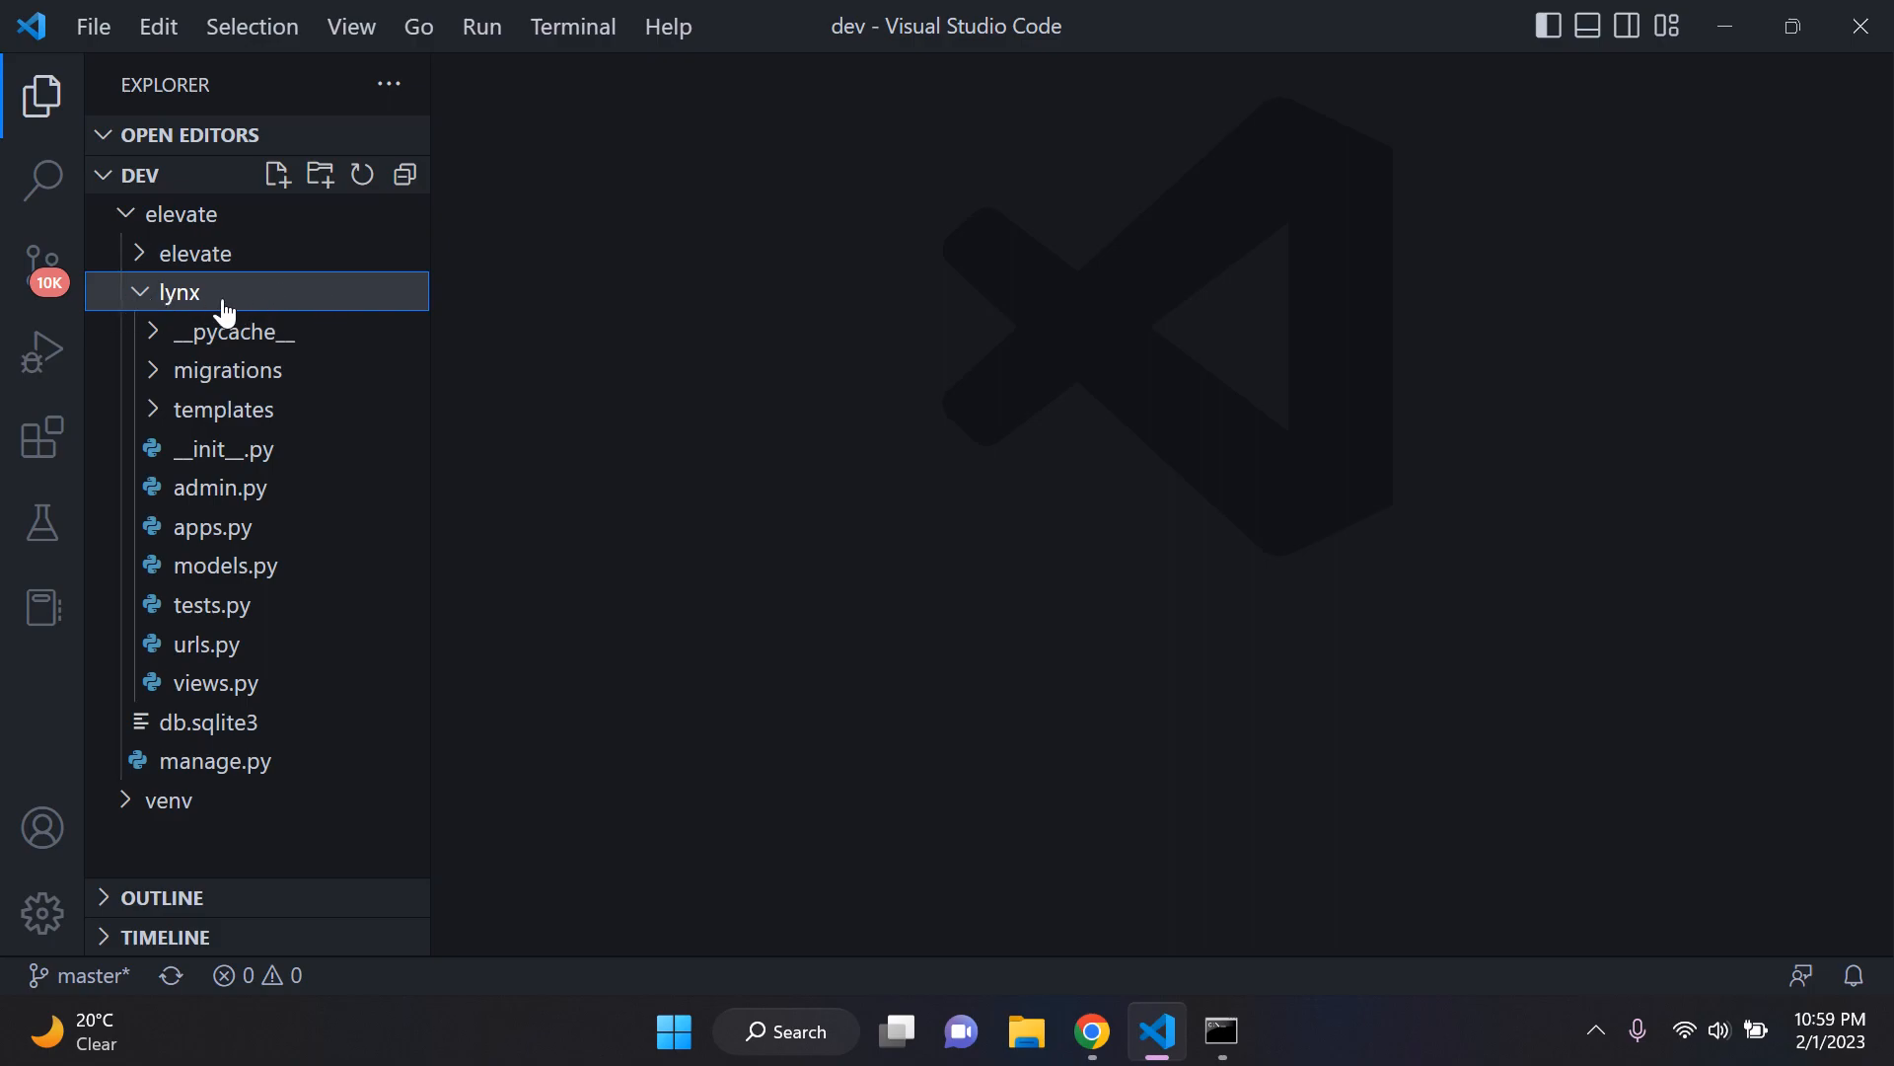
click(276, 413)
click(265, 452)
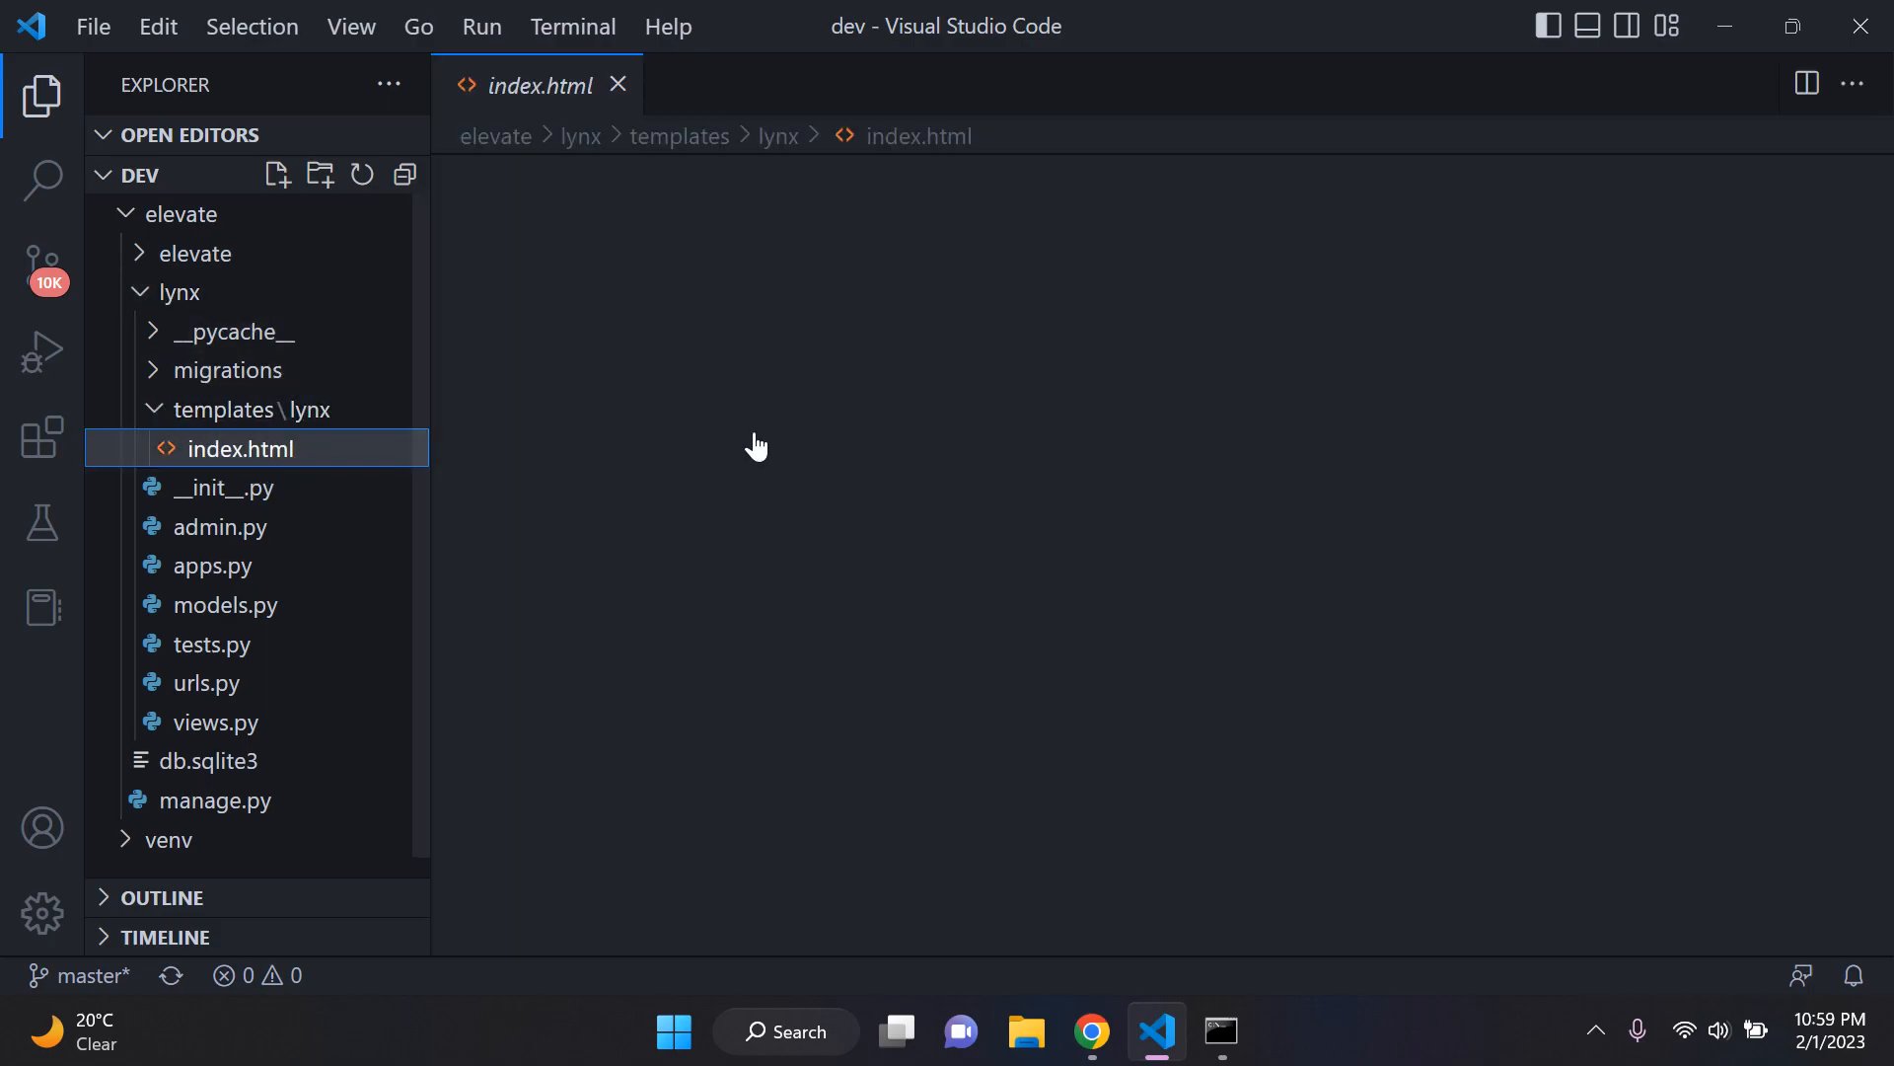
drag(999, 211, 557, 208)
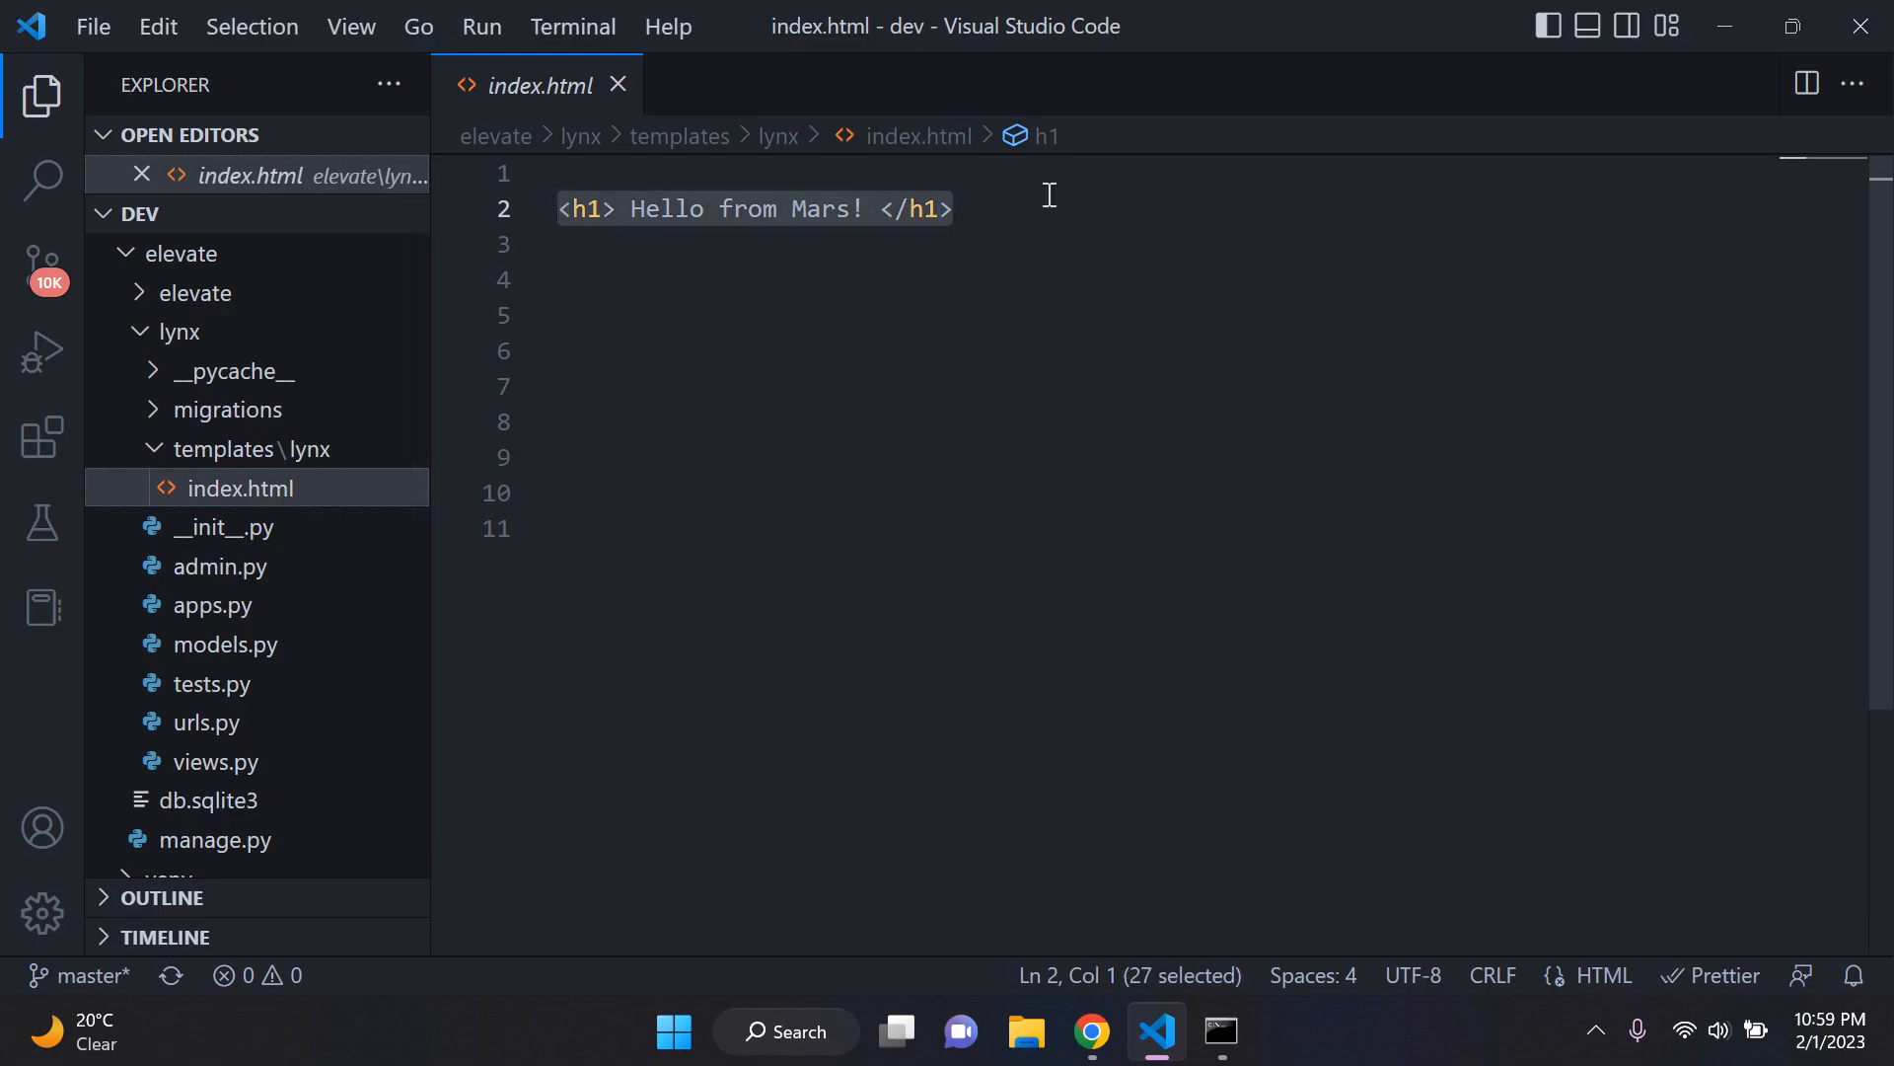
Step: Close index.html, collapse the lynx folders and open settings.py from the inner elevate folder
click(618, 85)
click(158, 409)
click(168, 292)
click(232, 258)
click(287, 419)
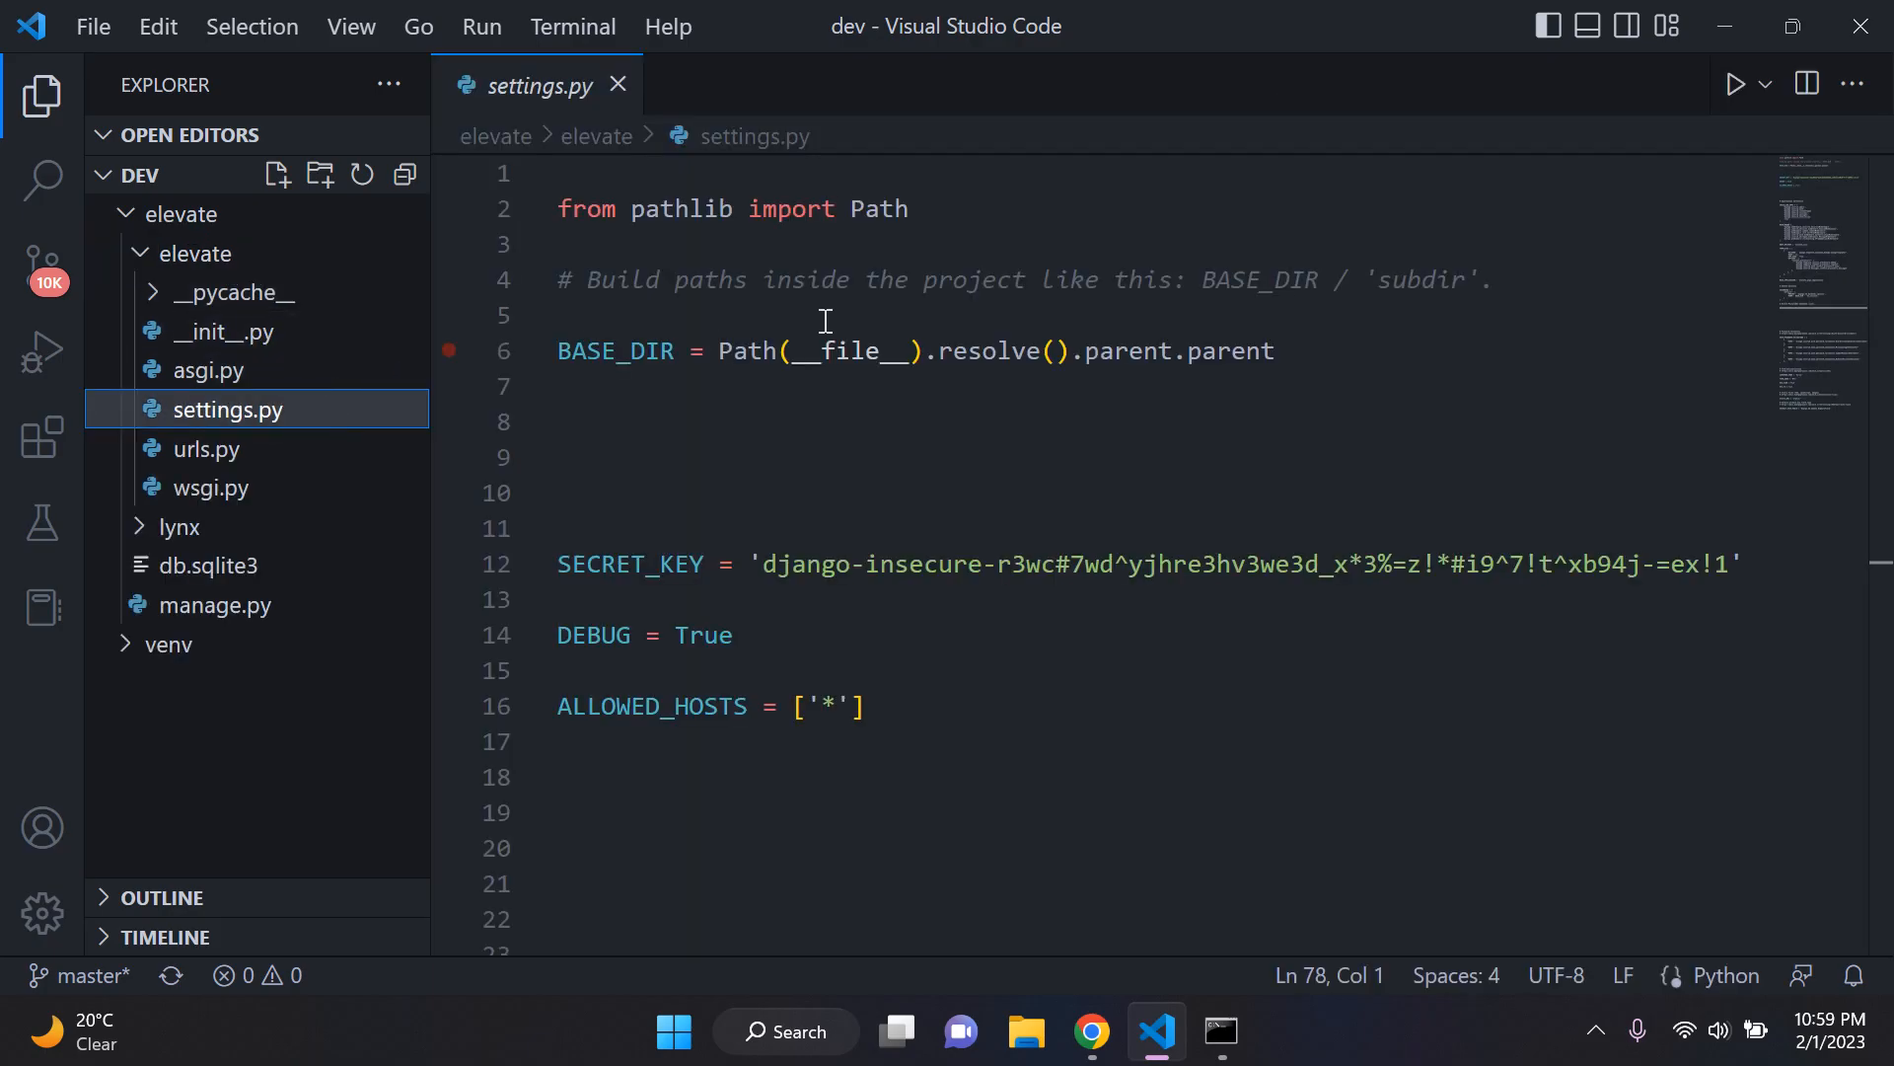
Step: Review settings.py from BASE_DIR through the INSTALLED_APPS and MIDDLEWARE lists, then close it and collapse the elevate folders
scroll(898, 462, down, 1)
drag(1034, 651, 570, 395)
click(947, 670)
scroll(947, 669, up, 1)
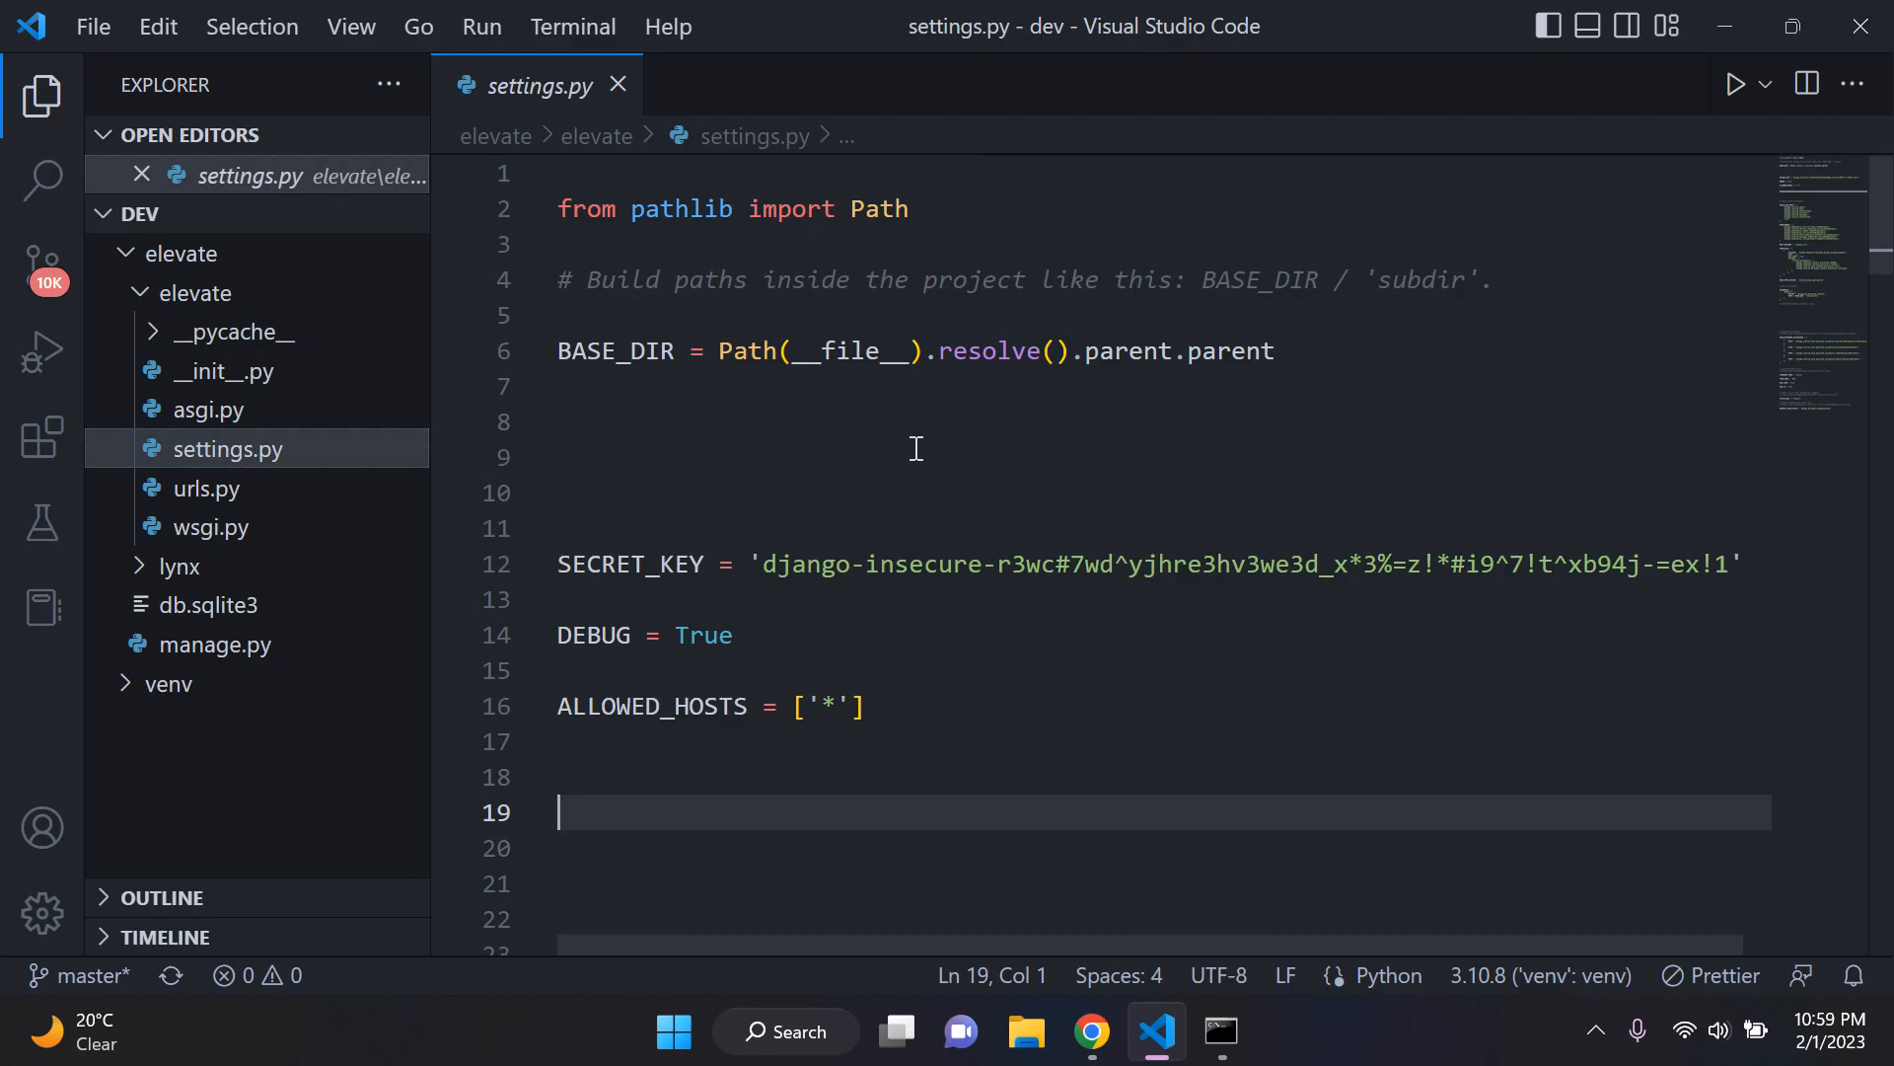
scroll(923, 484, down, 2)
scroll(719, 296, up, 2)
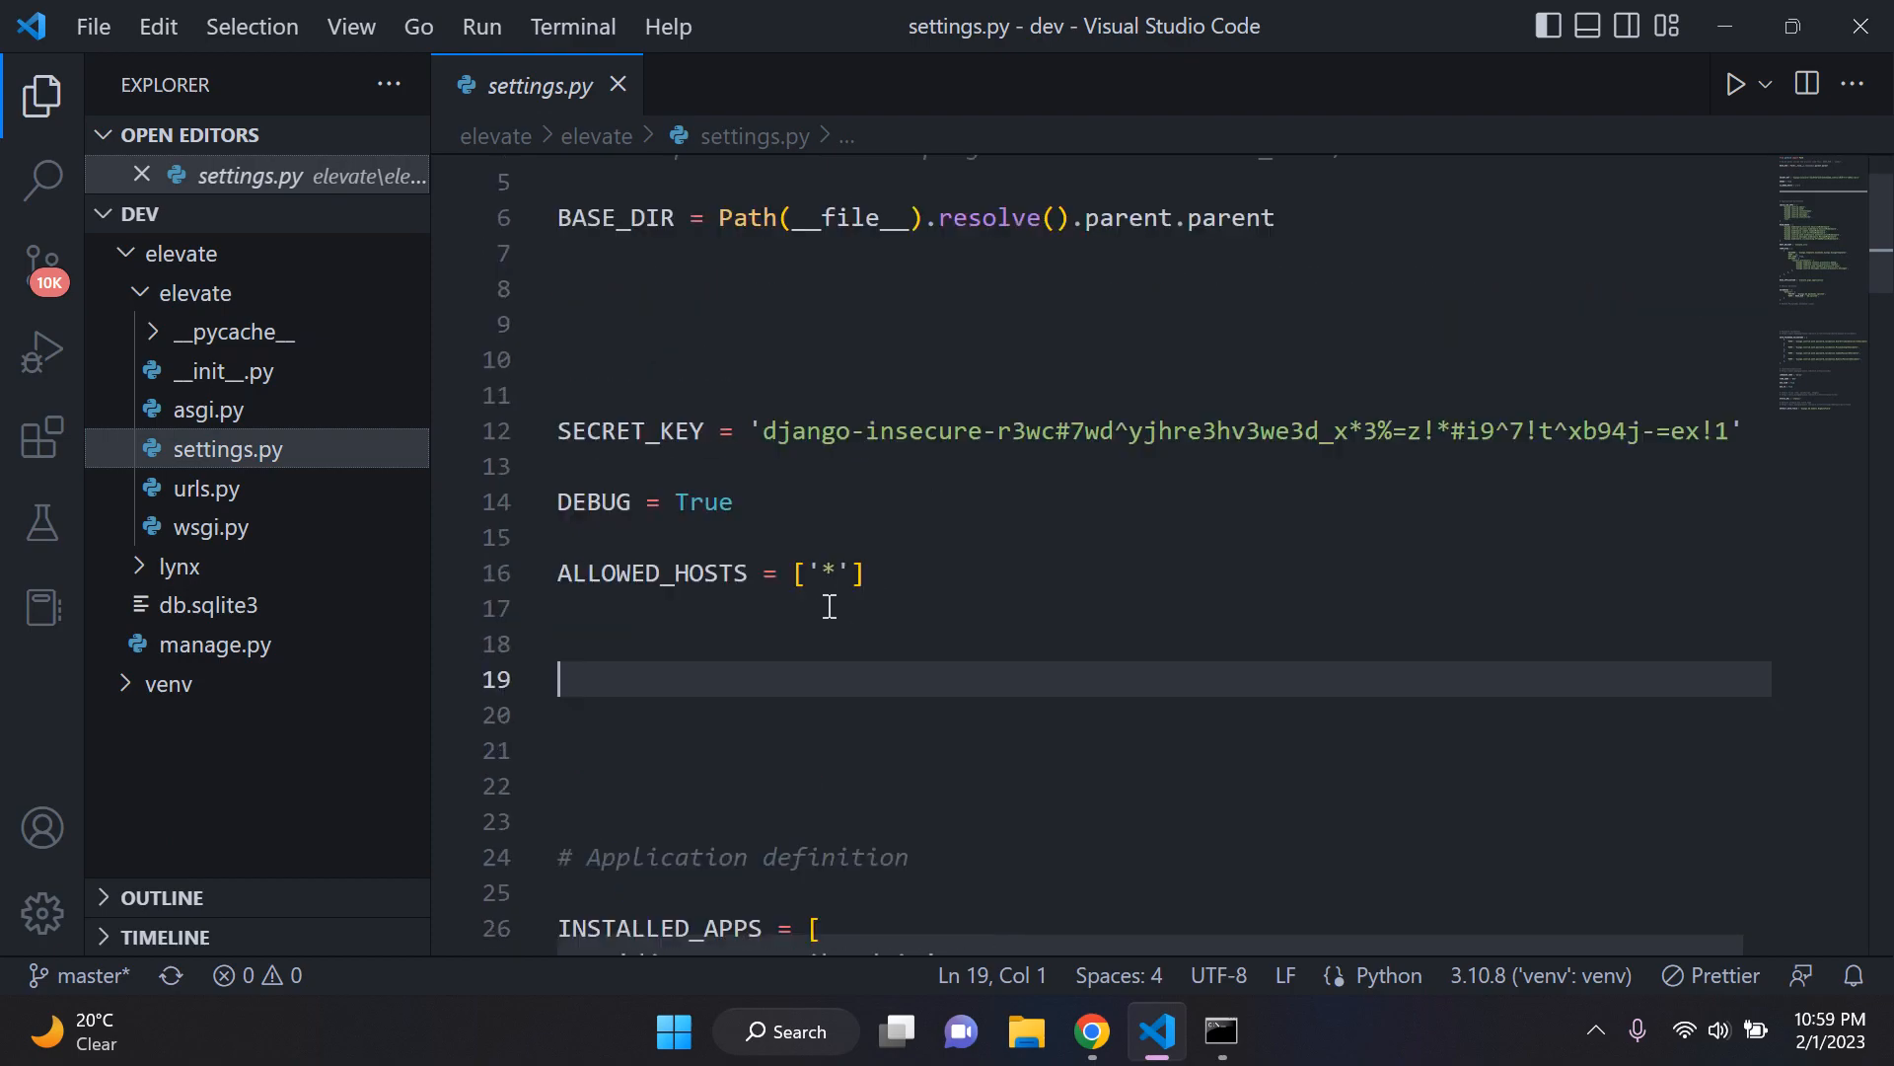
scroll(743, 444, down, 11)
scroll(748, 452, up, 6)
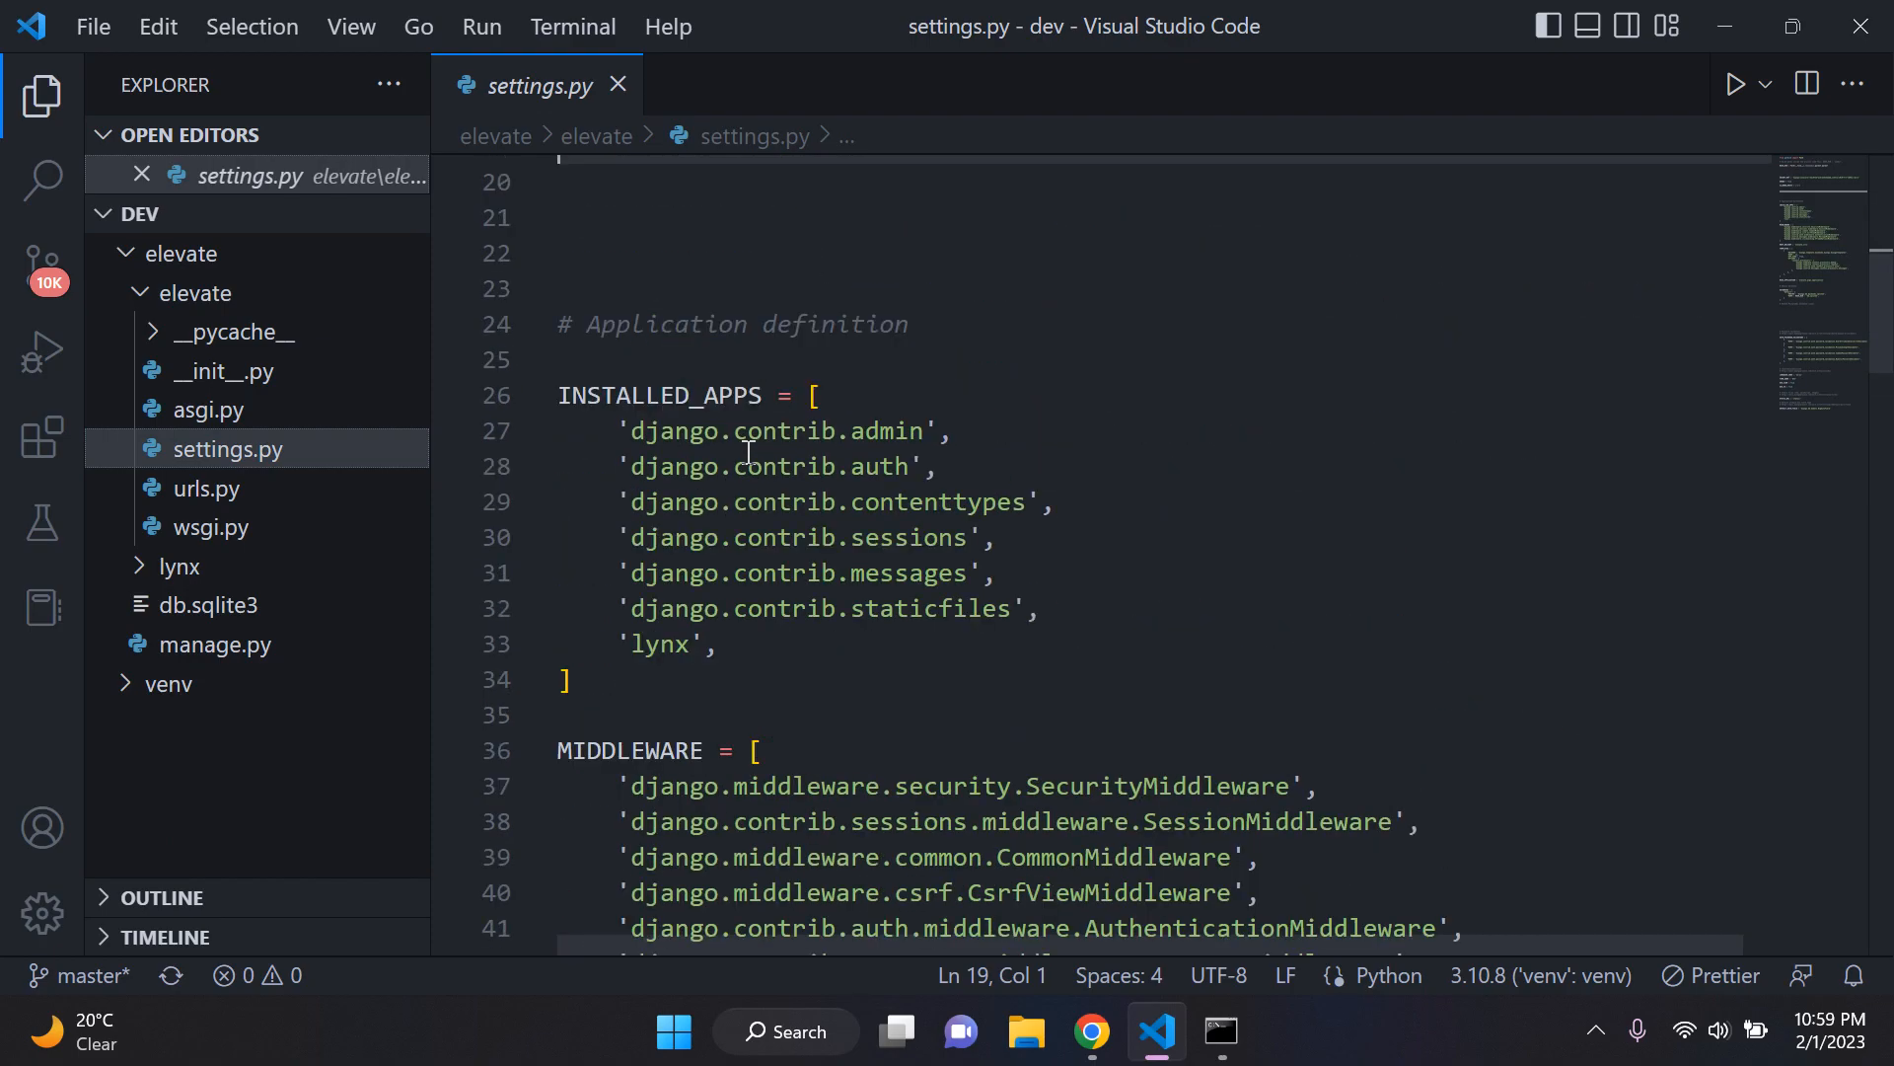
scroll(748, 452, up, 5)
click(617, 85)
click(290, 256)
click(266, 219)
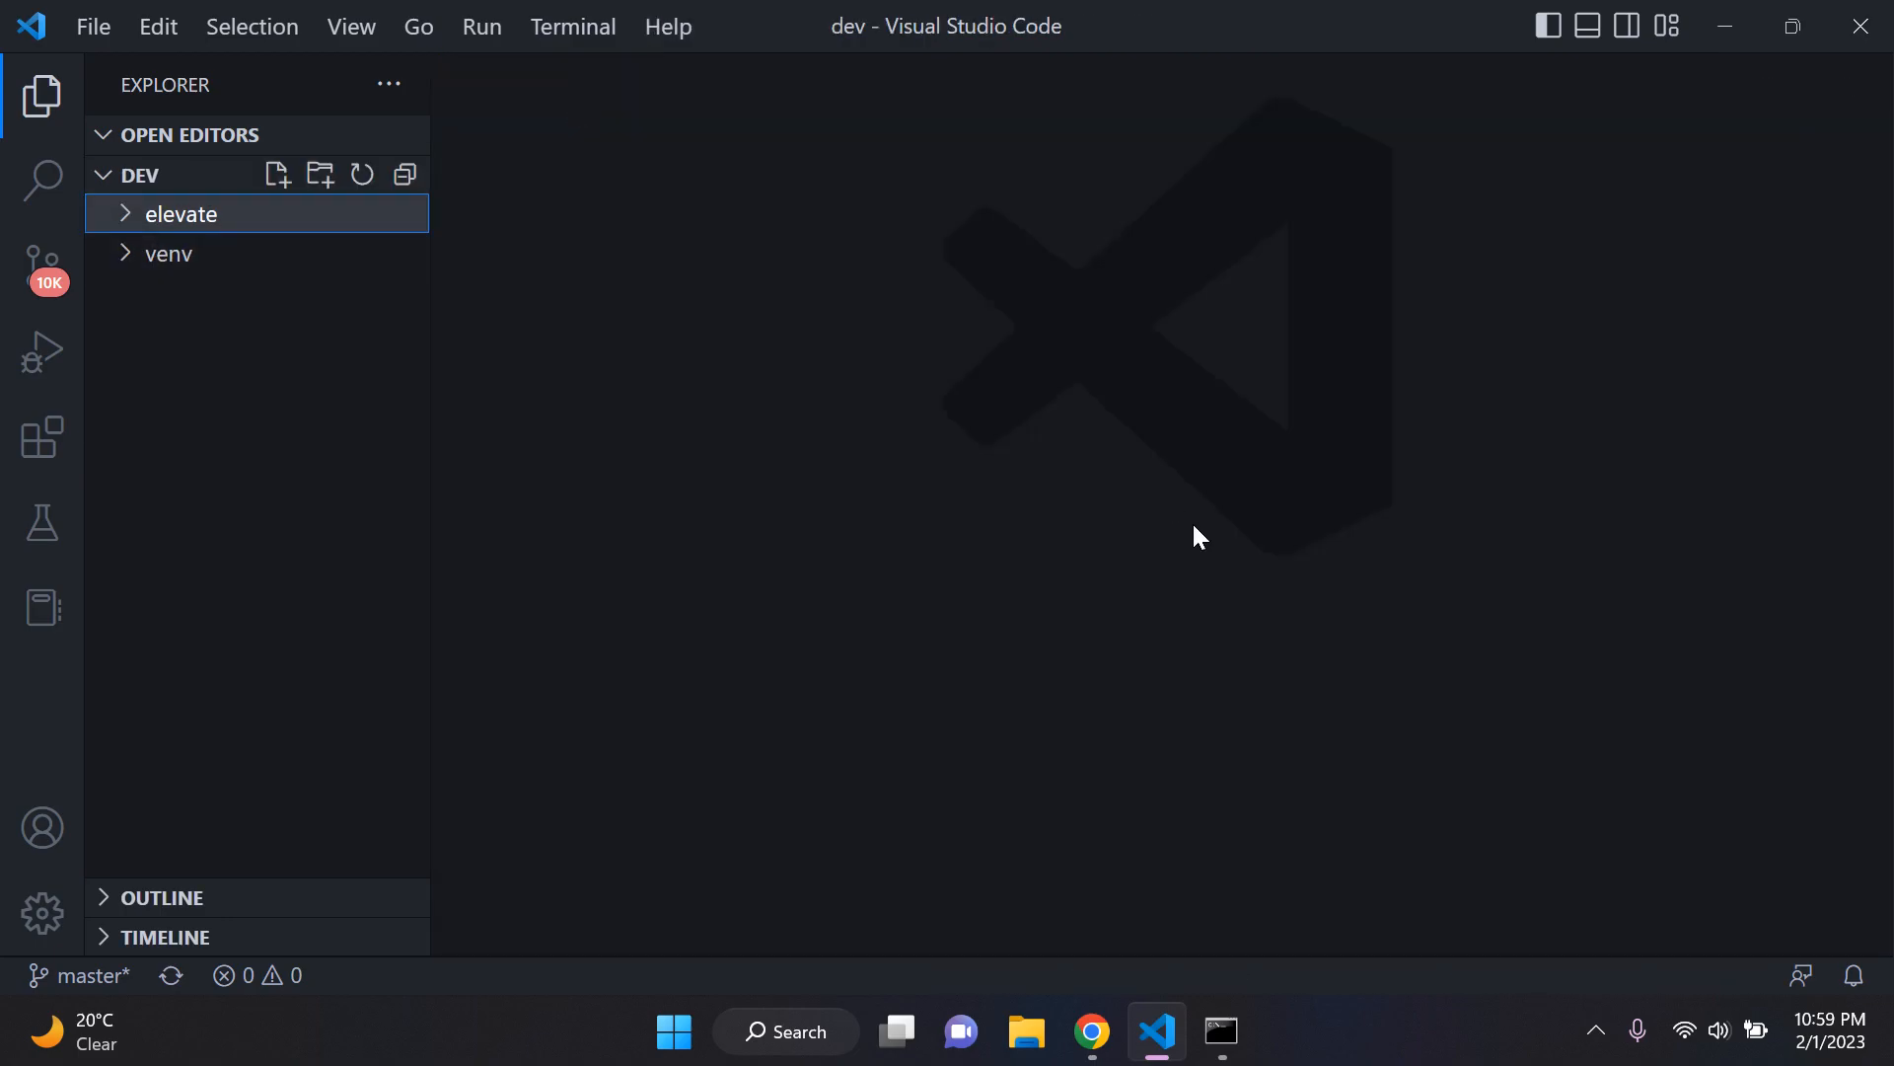
Step: Switch to Chrome, check the Render dashboard and view the package name on the psycopg2-binary PyPI page
click(1092, 1031)
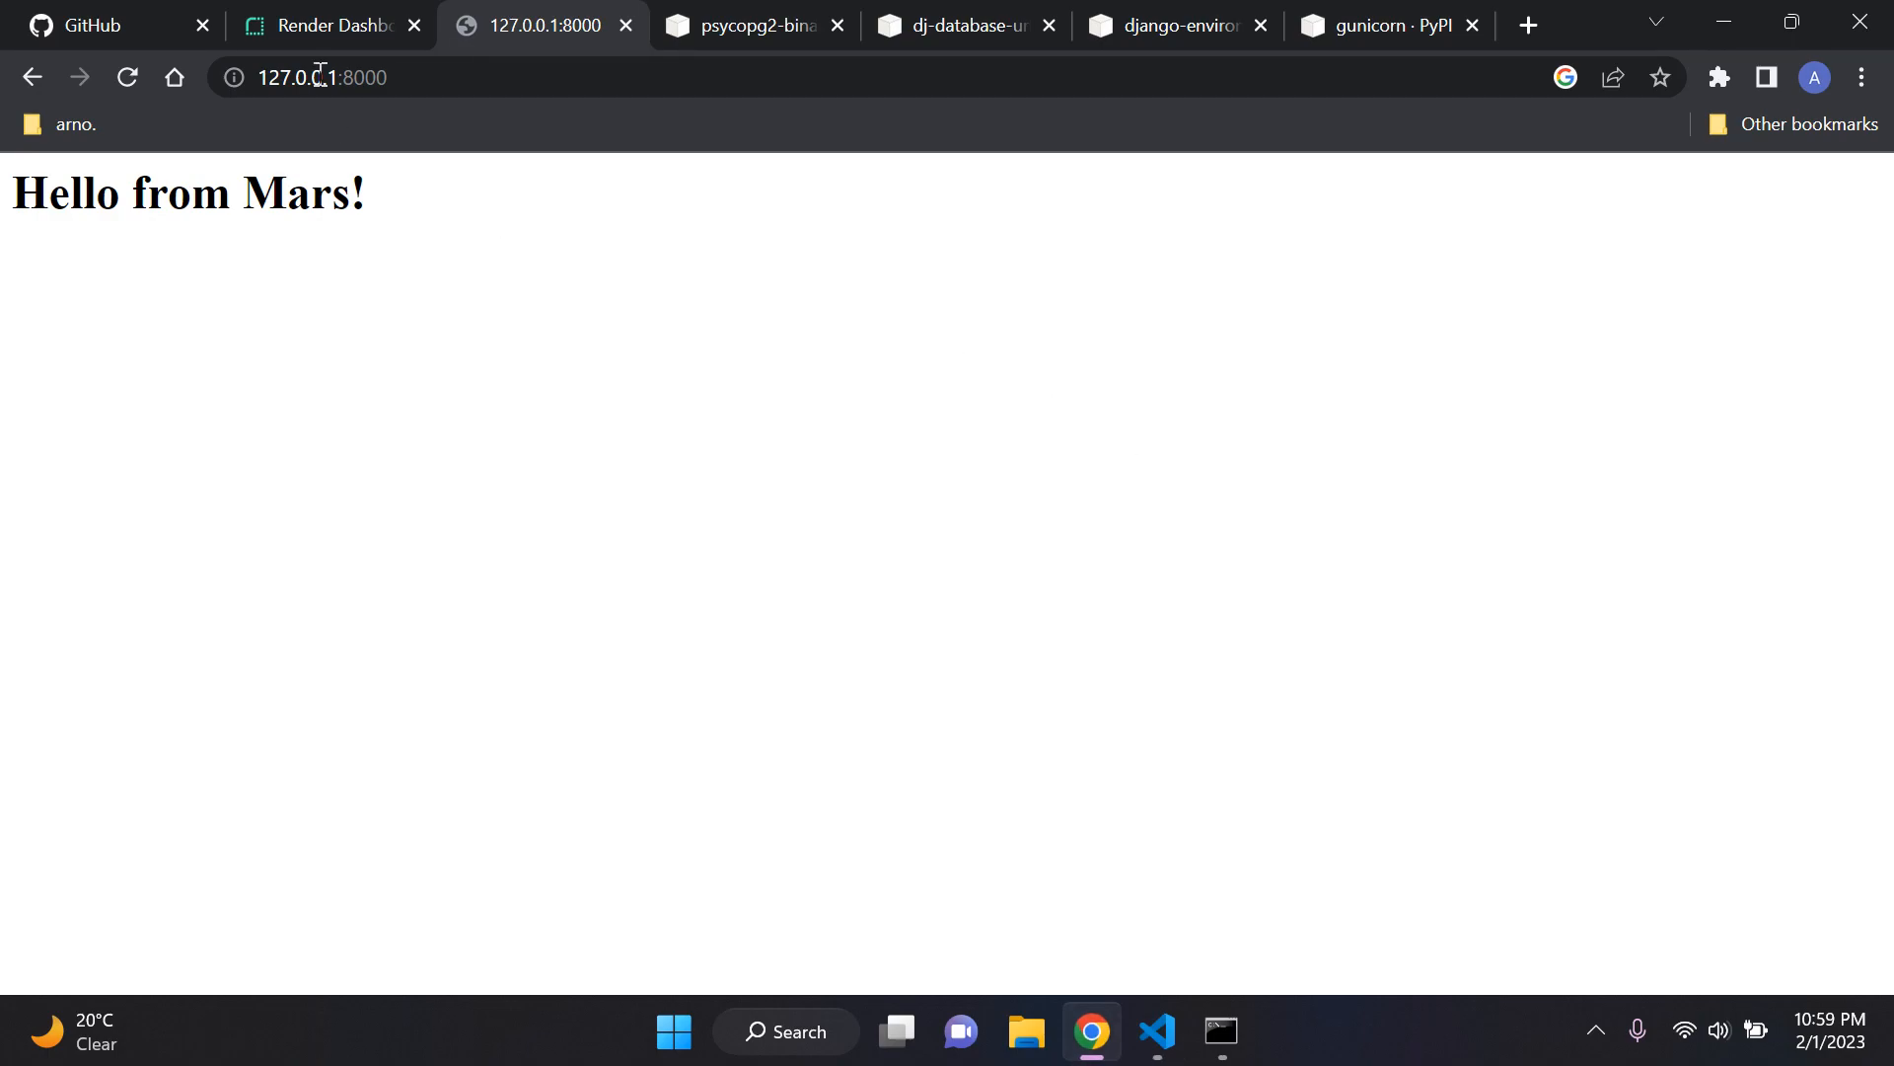
click(340, 23)
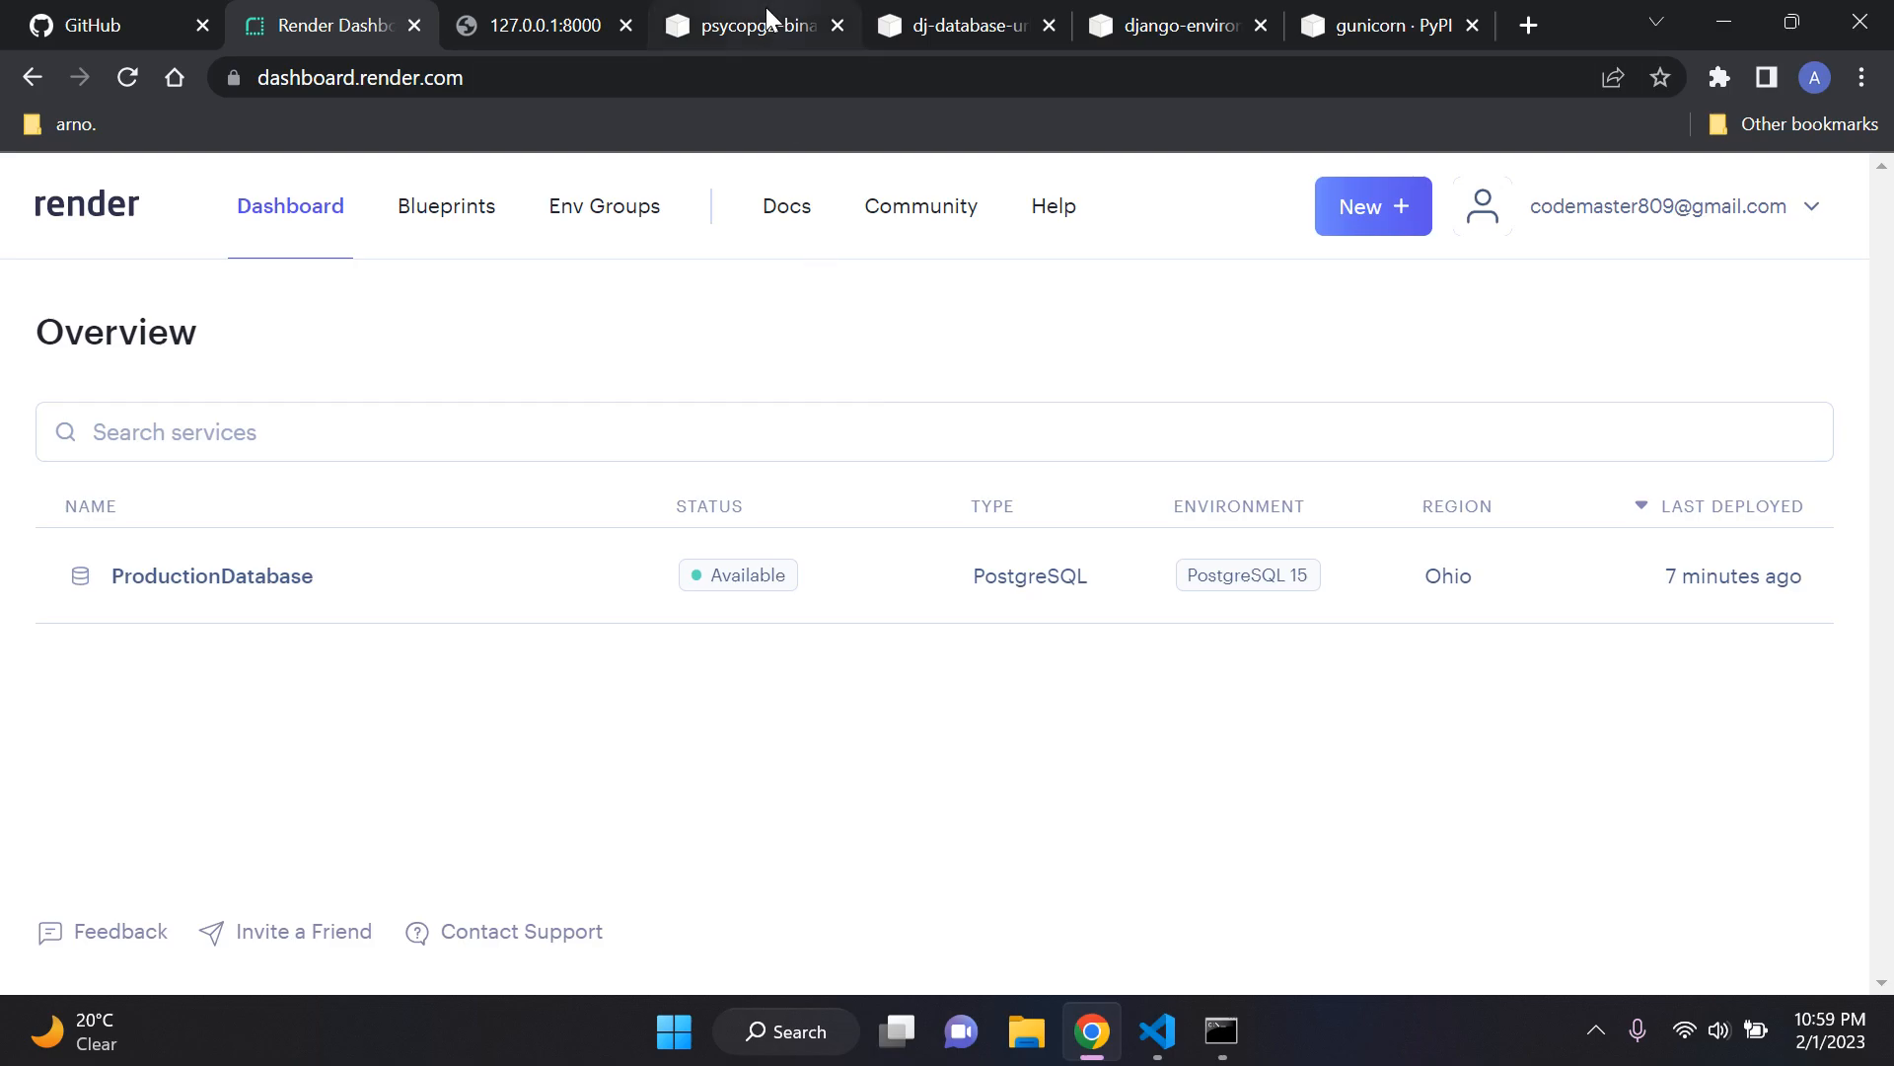
click(738, 22)
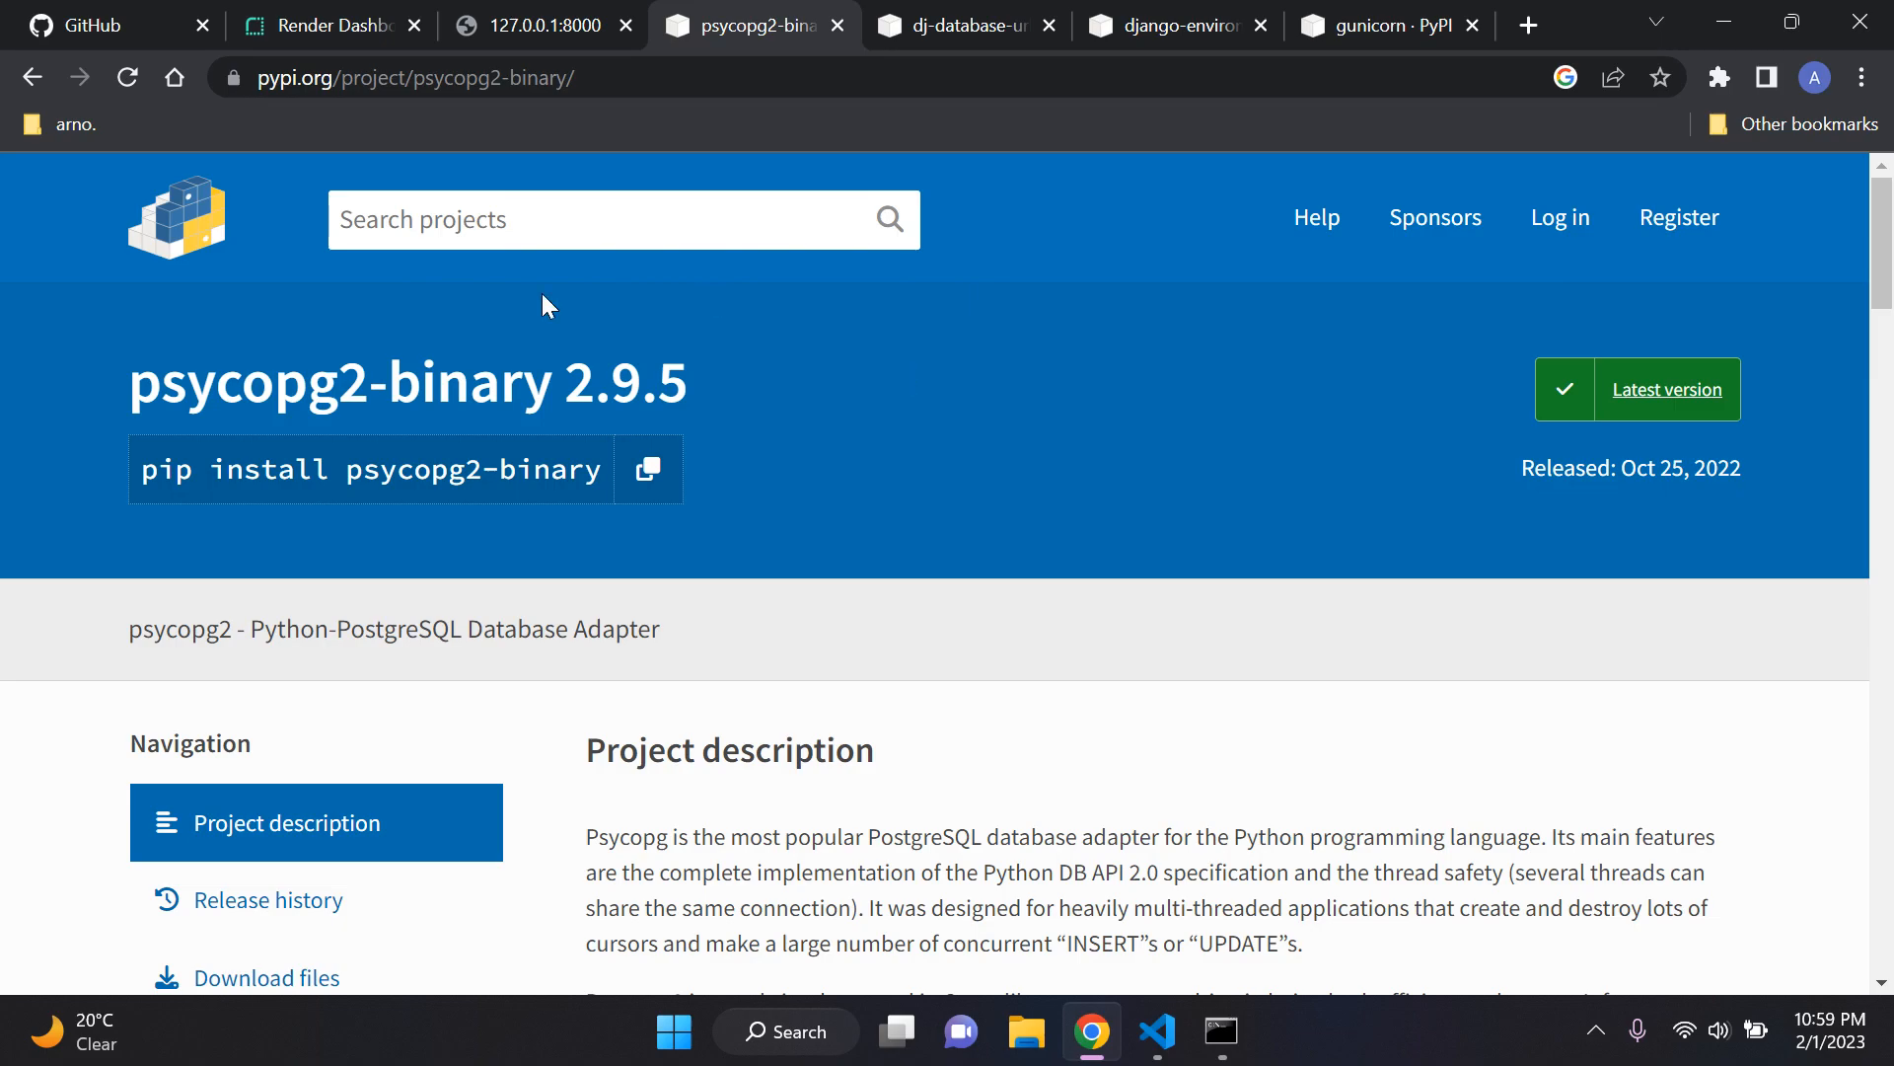
drag(116, 381, 780, 380)
click(787, 379)
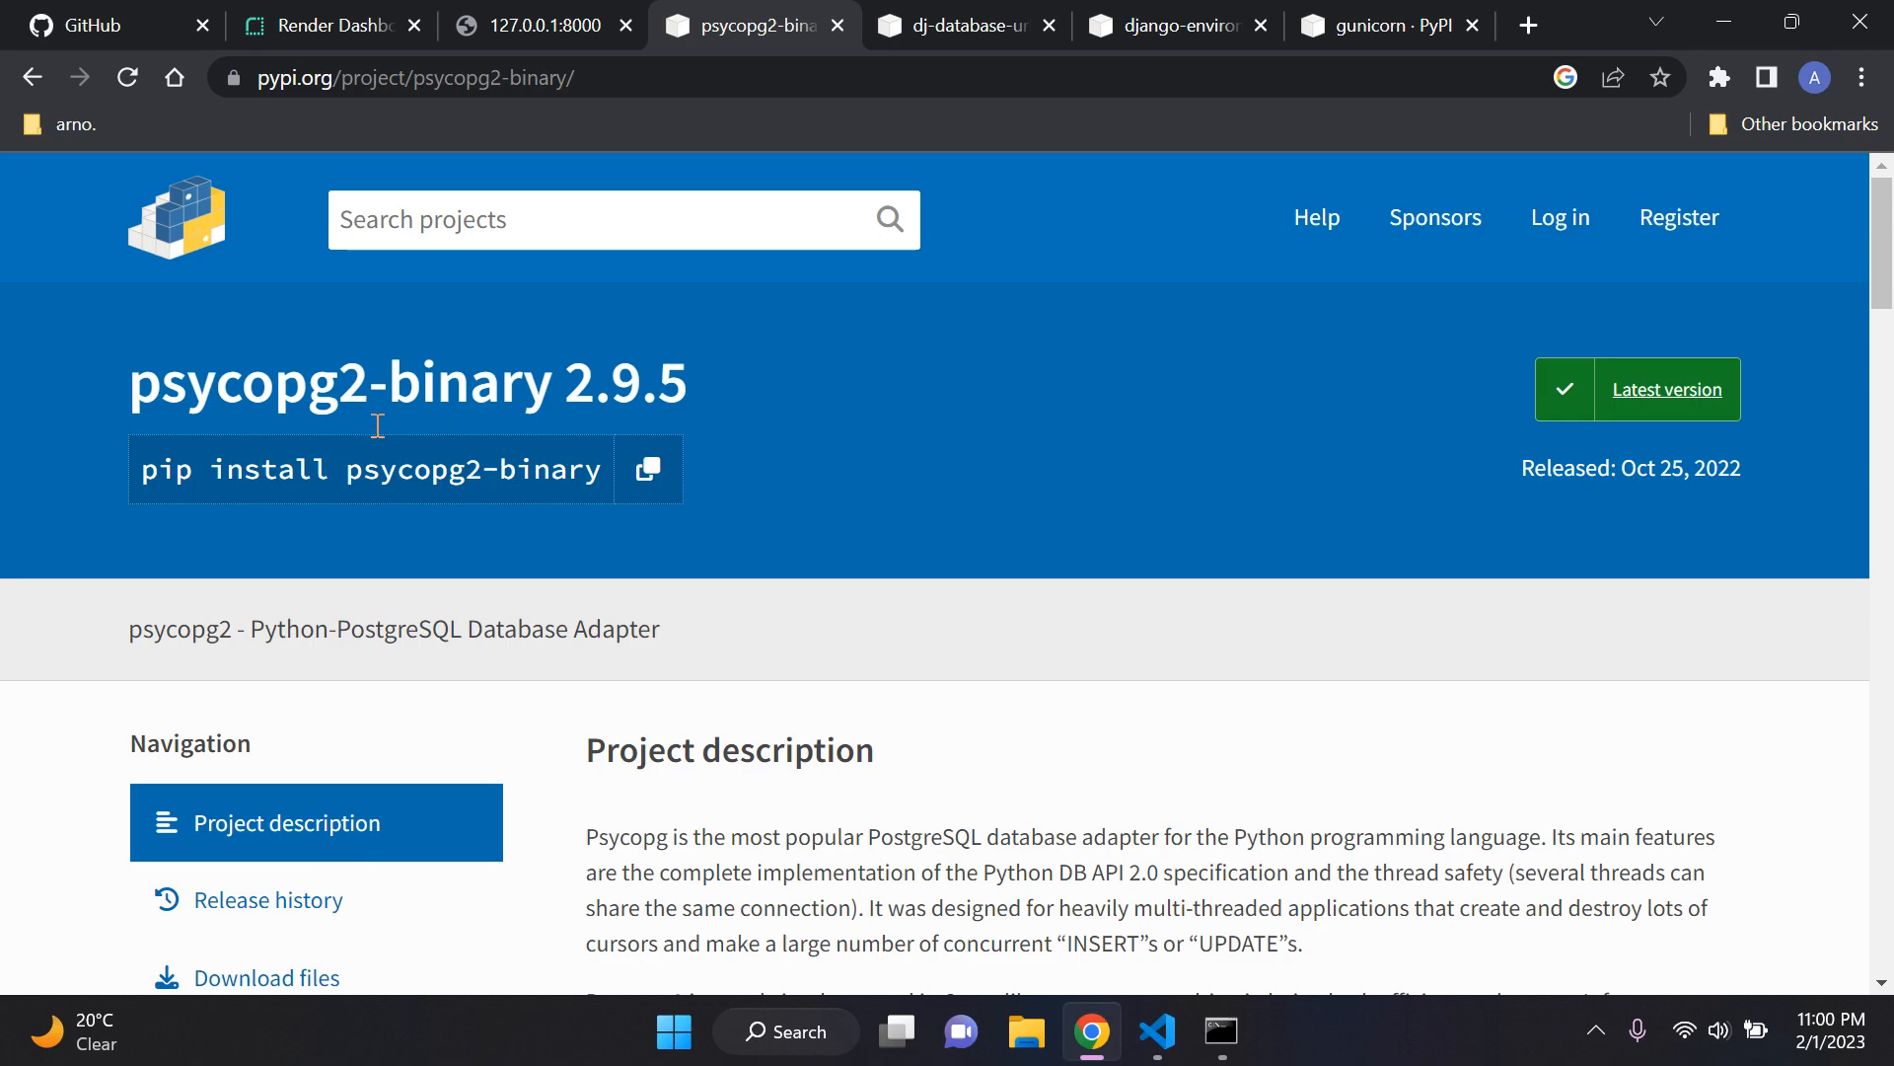
Step: Switch to Command Prompt, stop the running Django development server and clear the console with cls
click(1221, 1031)
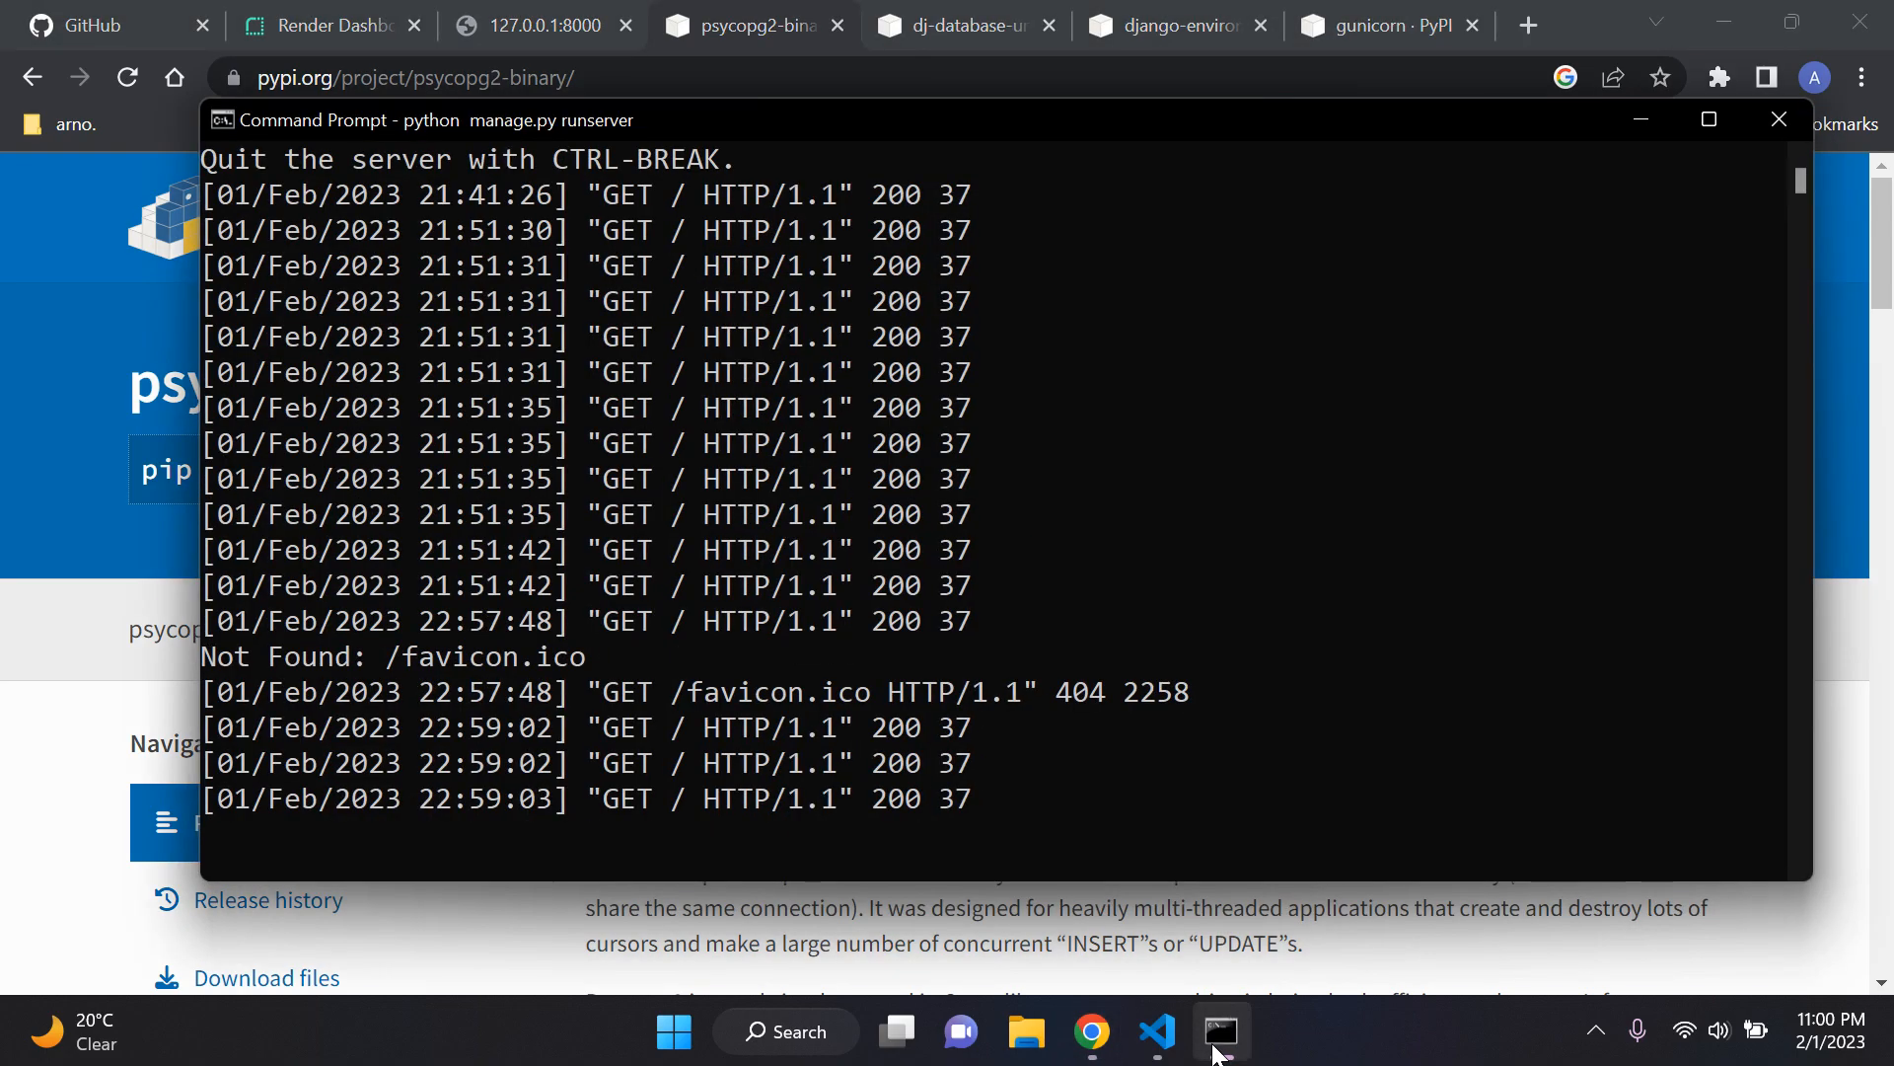
key(ctrl+c)
text(cls)
key(Return)
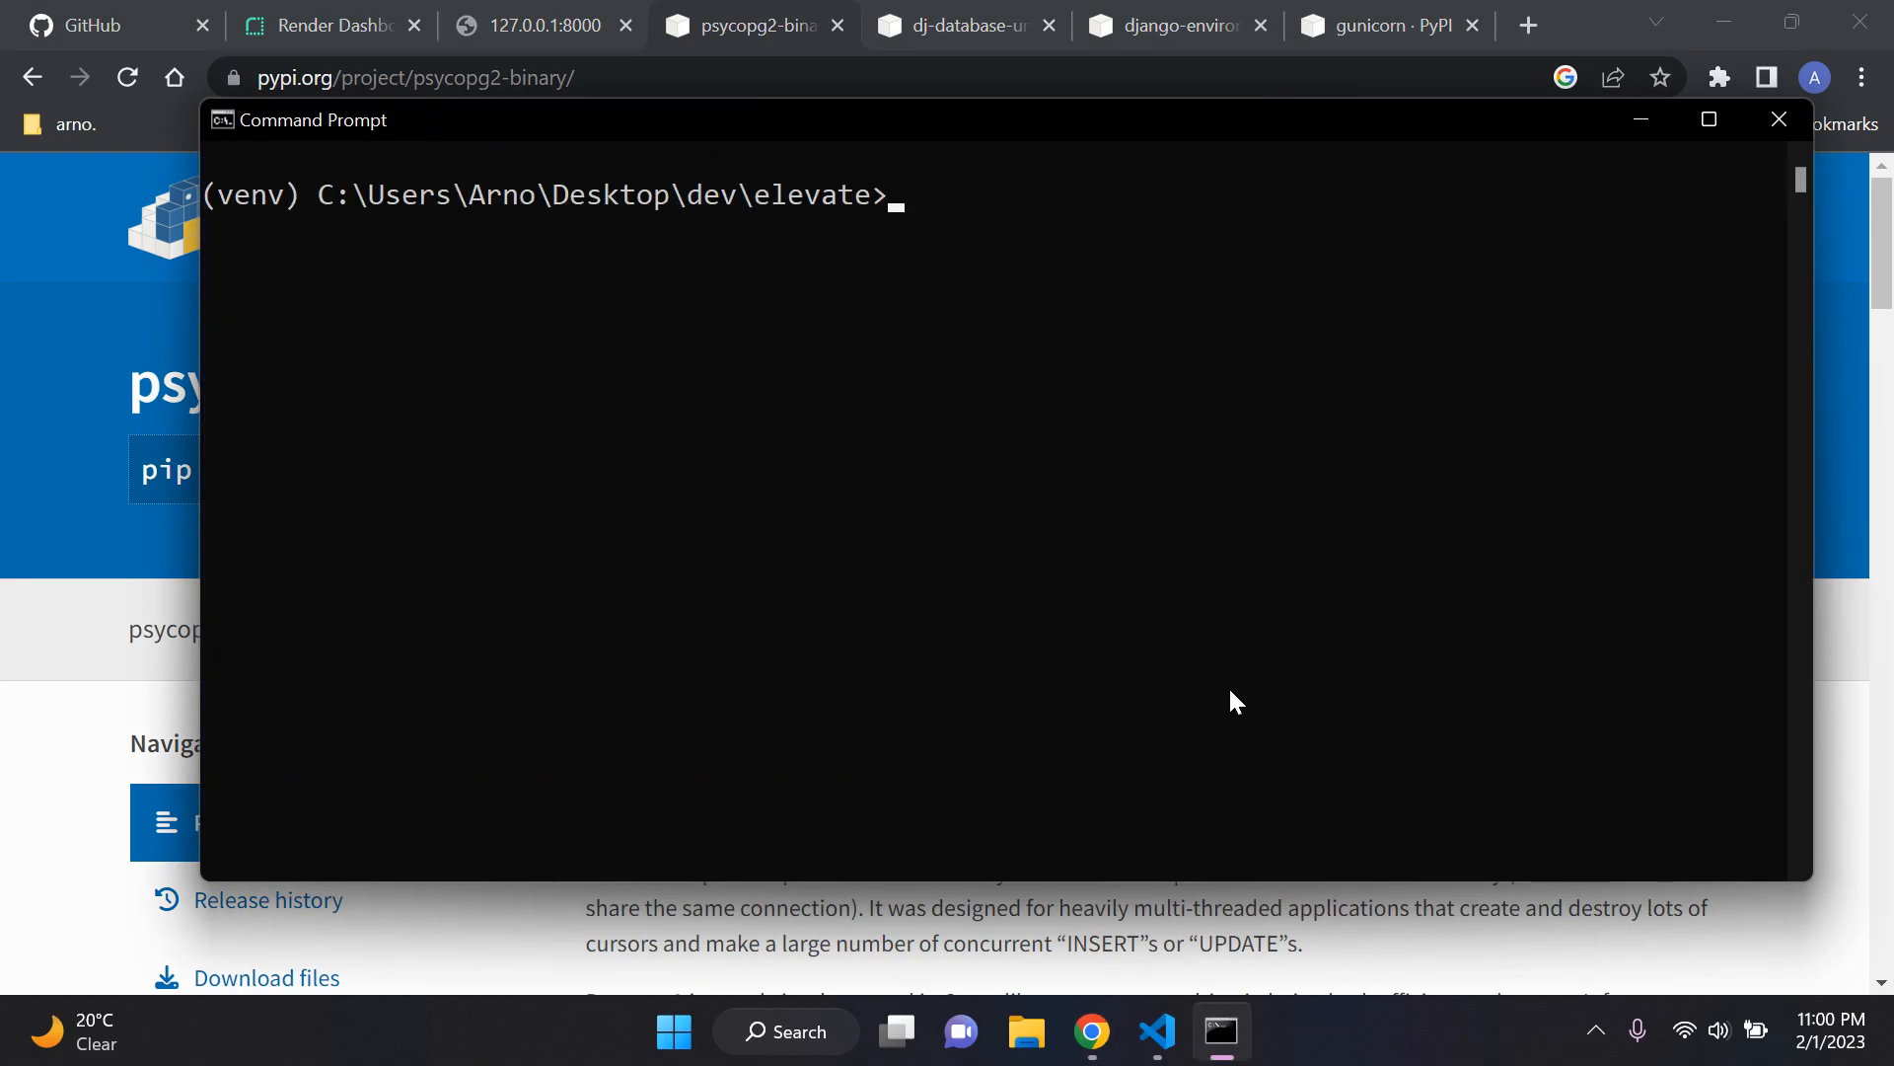
drag(1011, 143, 962, 207)
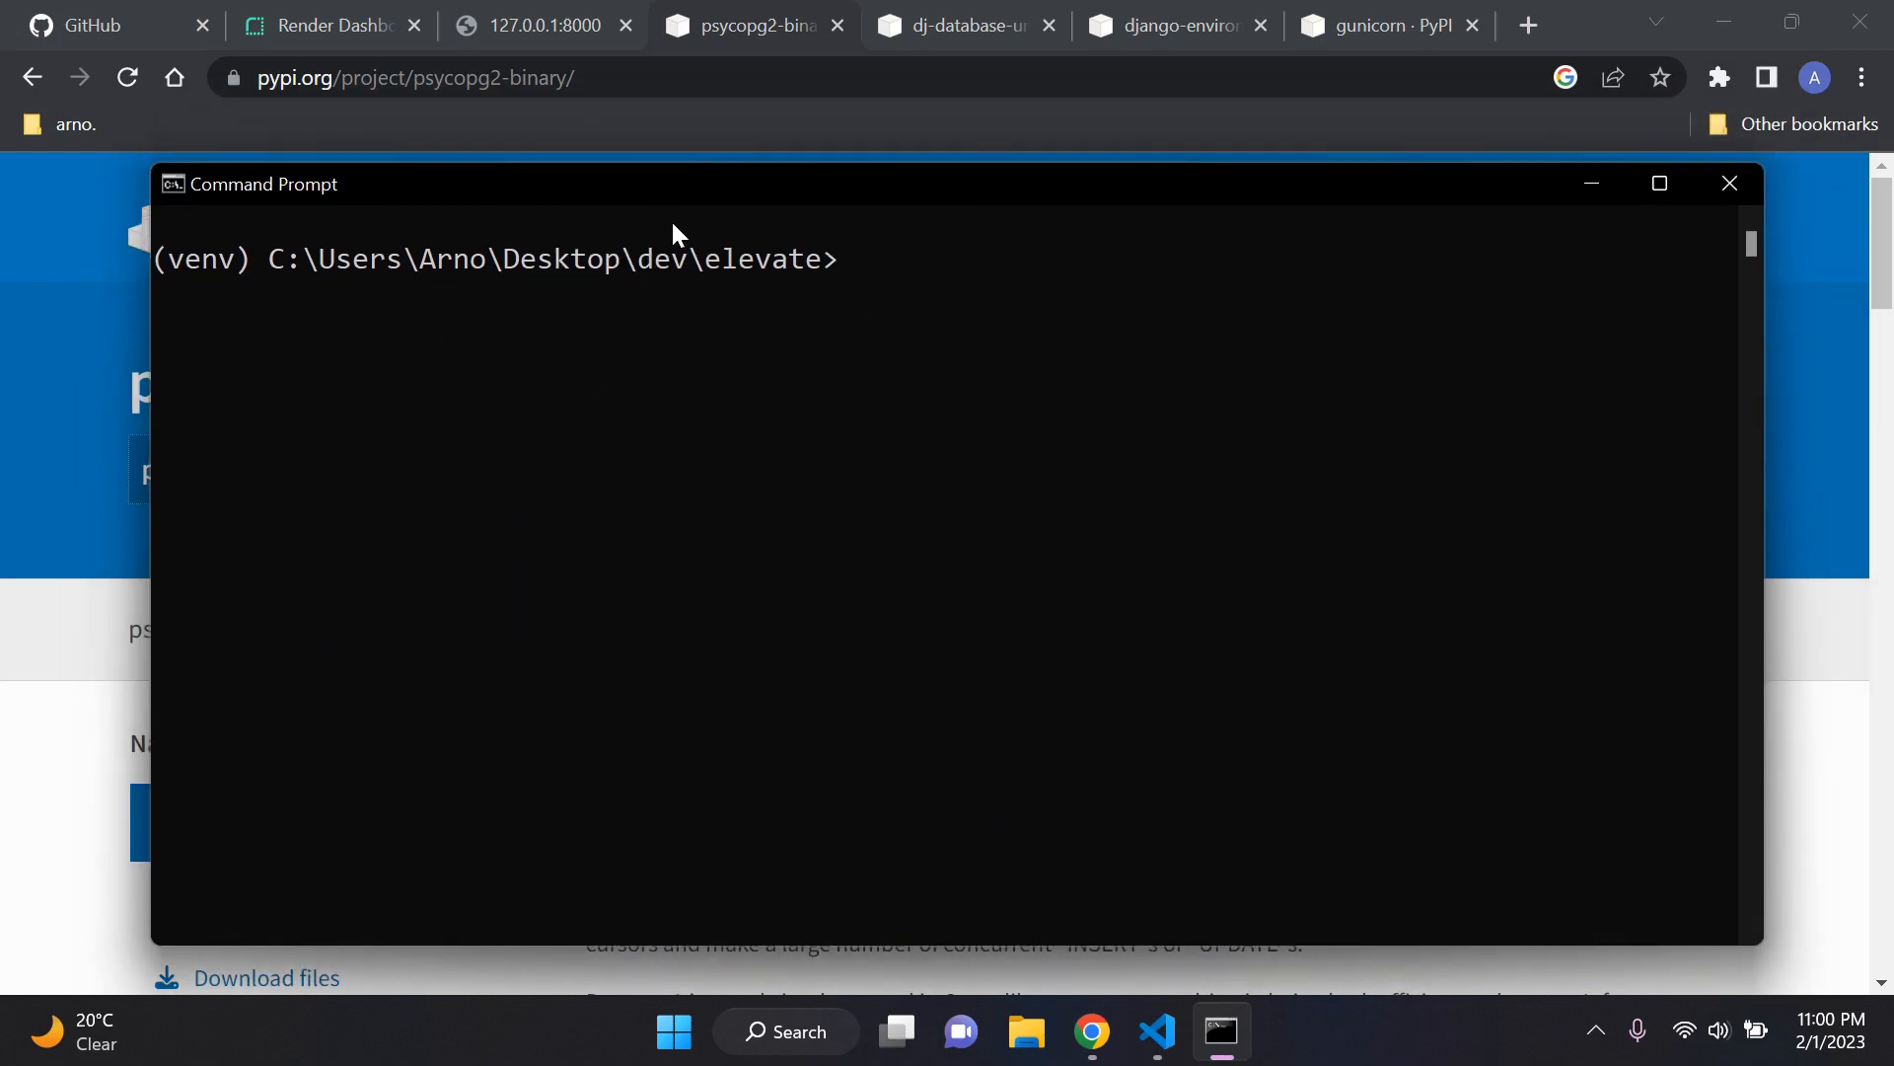
Step: Minimize the open windows, check the venv folder's contents in Visual Studio Code and return to Command Prompt
click(1218, 1021)
click(1117, 1029)
click(1168, 1026)
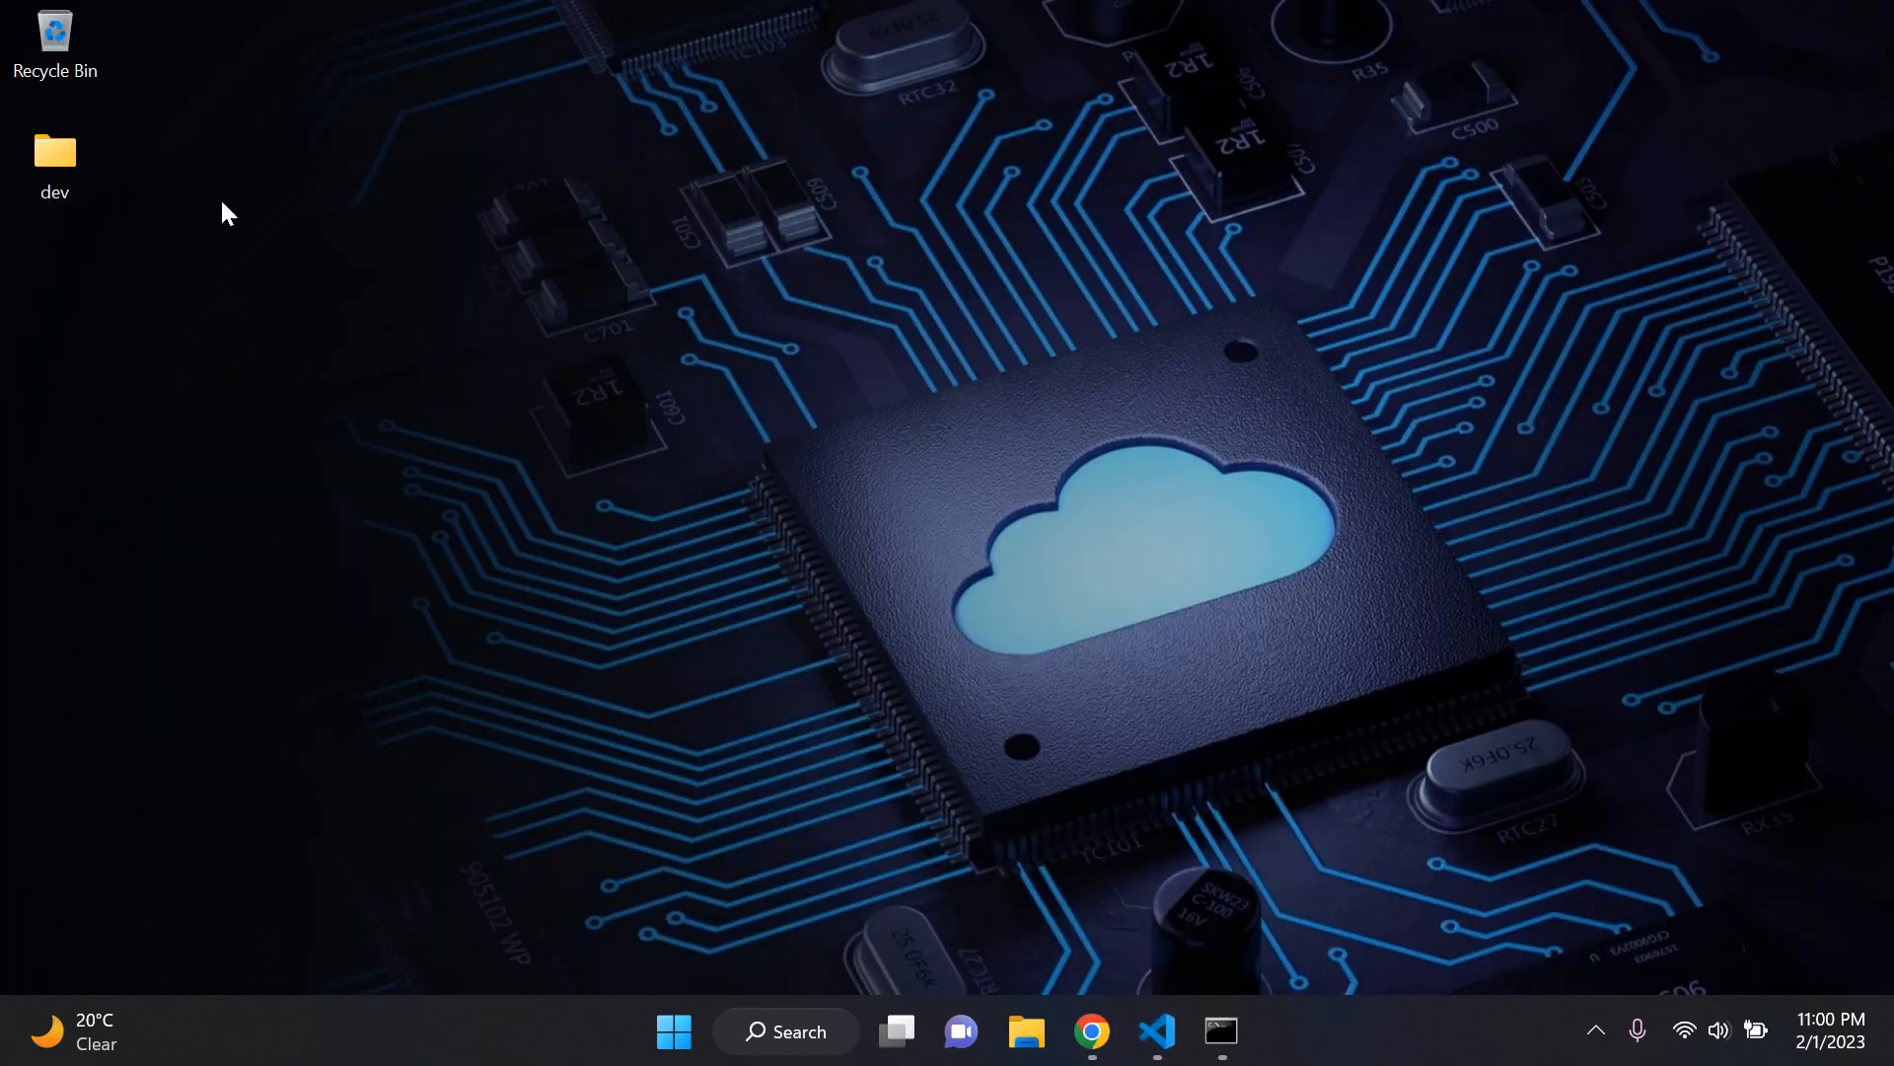
click(1221, 1031)
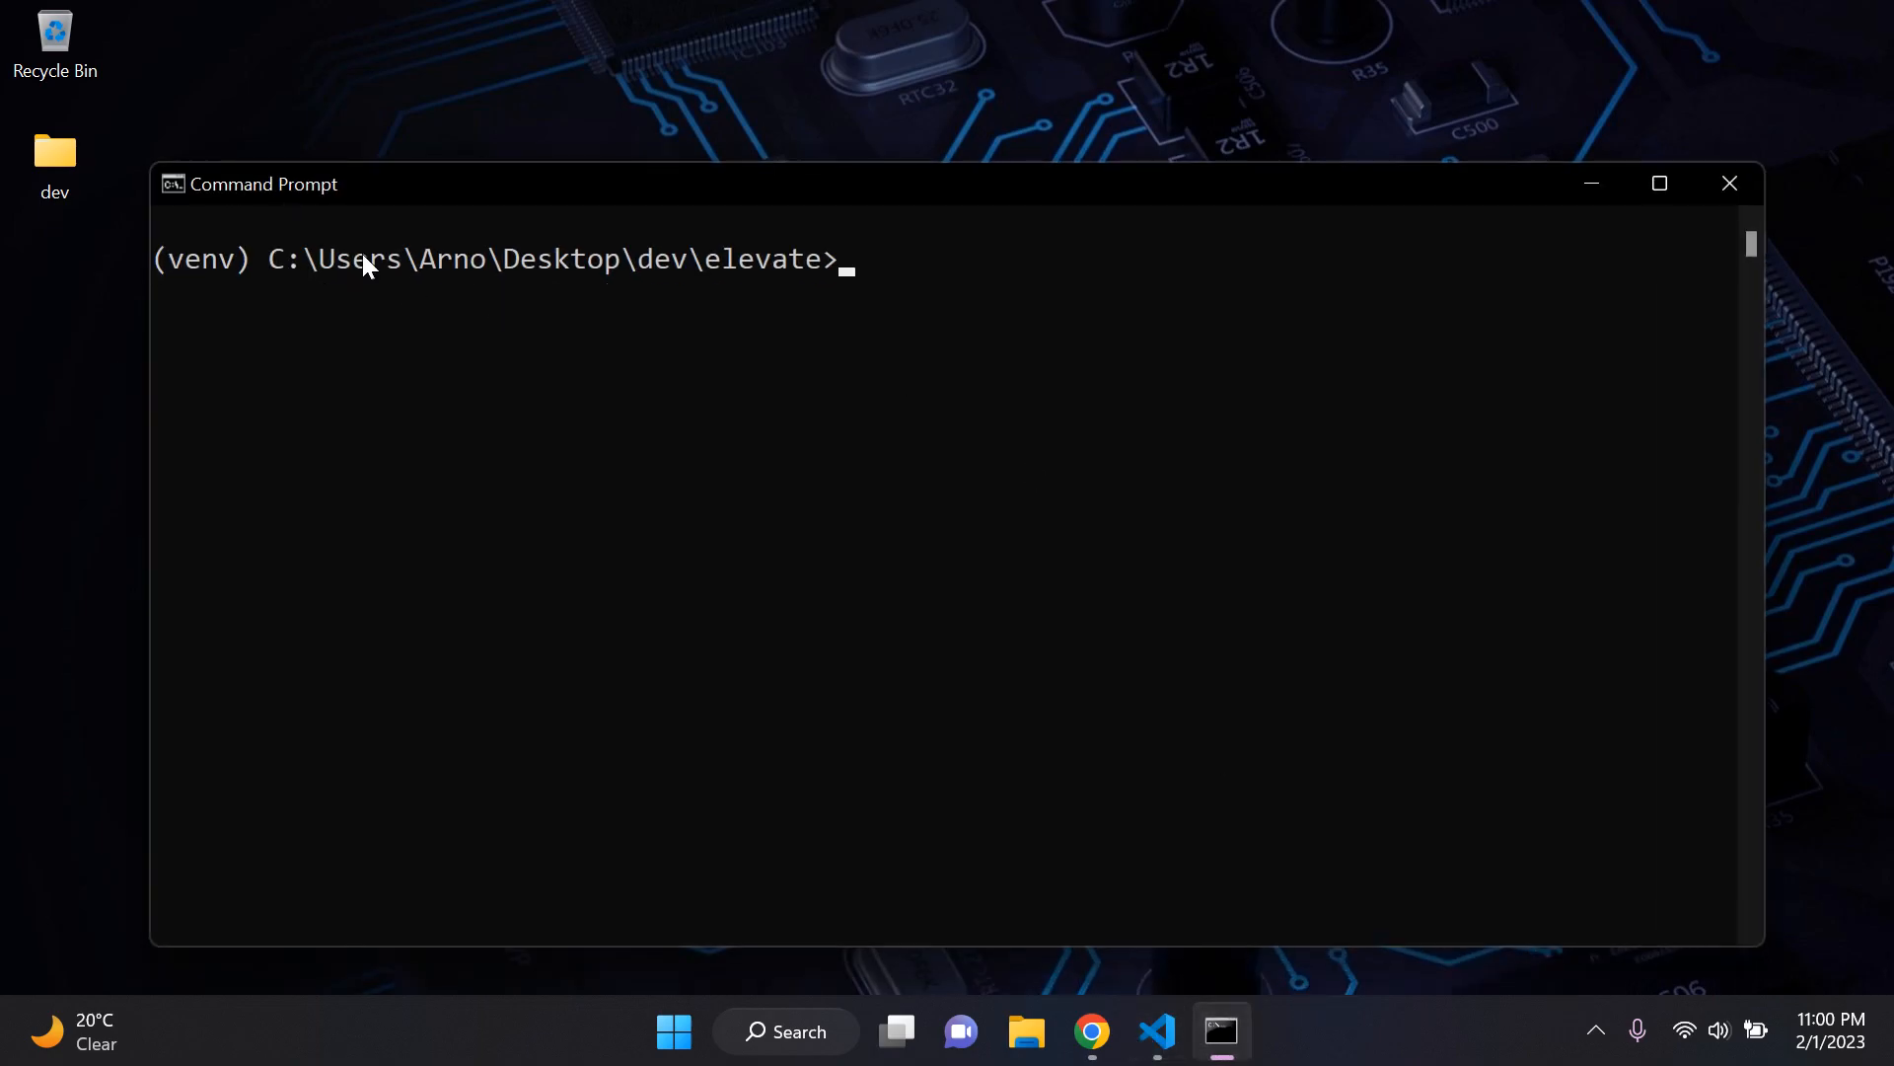
click(1157, 1031)
click(189, 268)
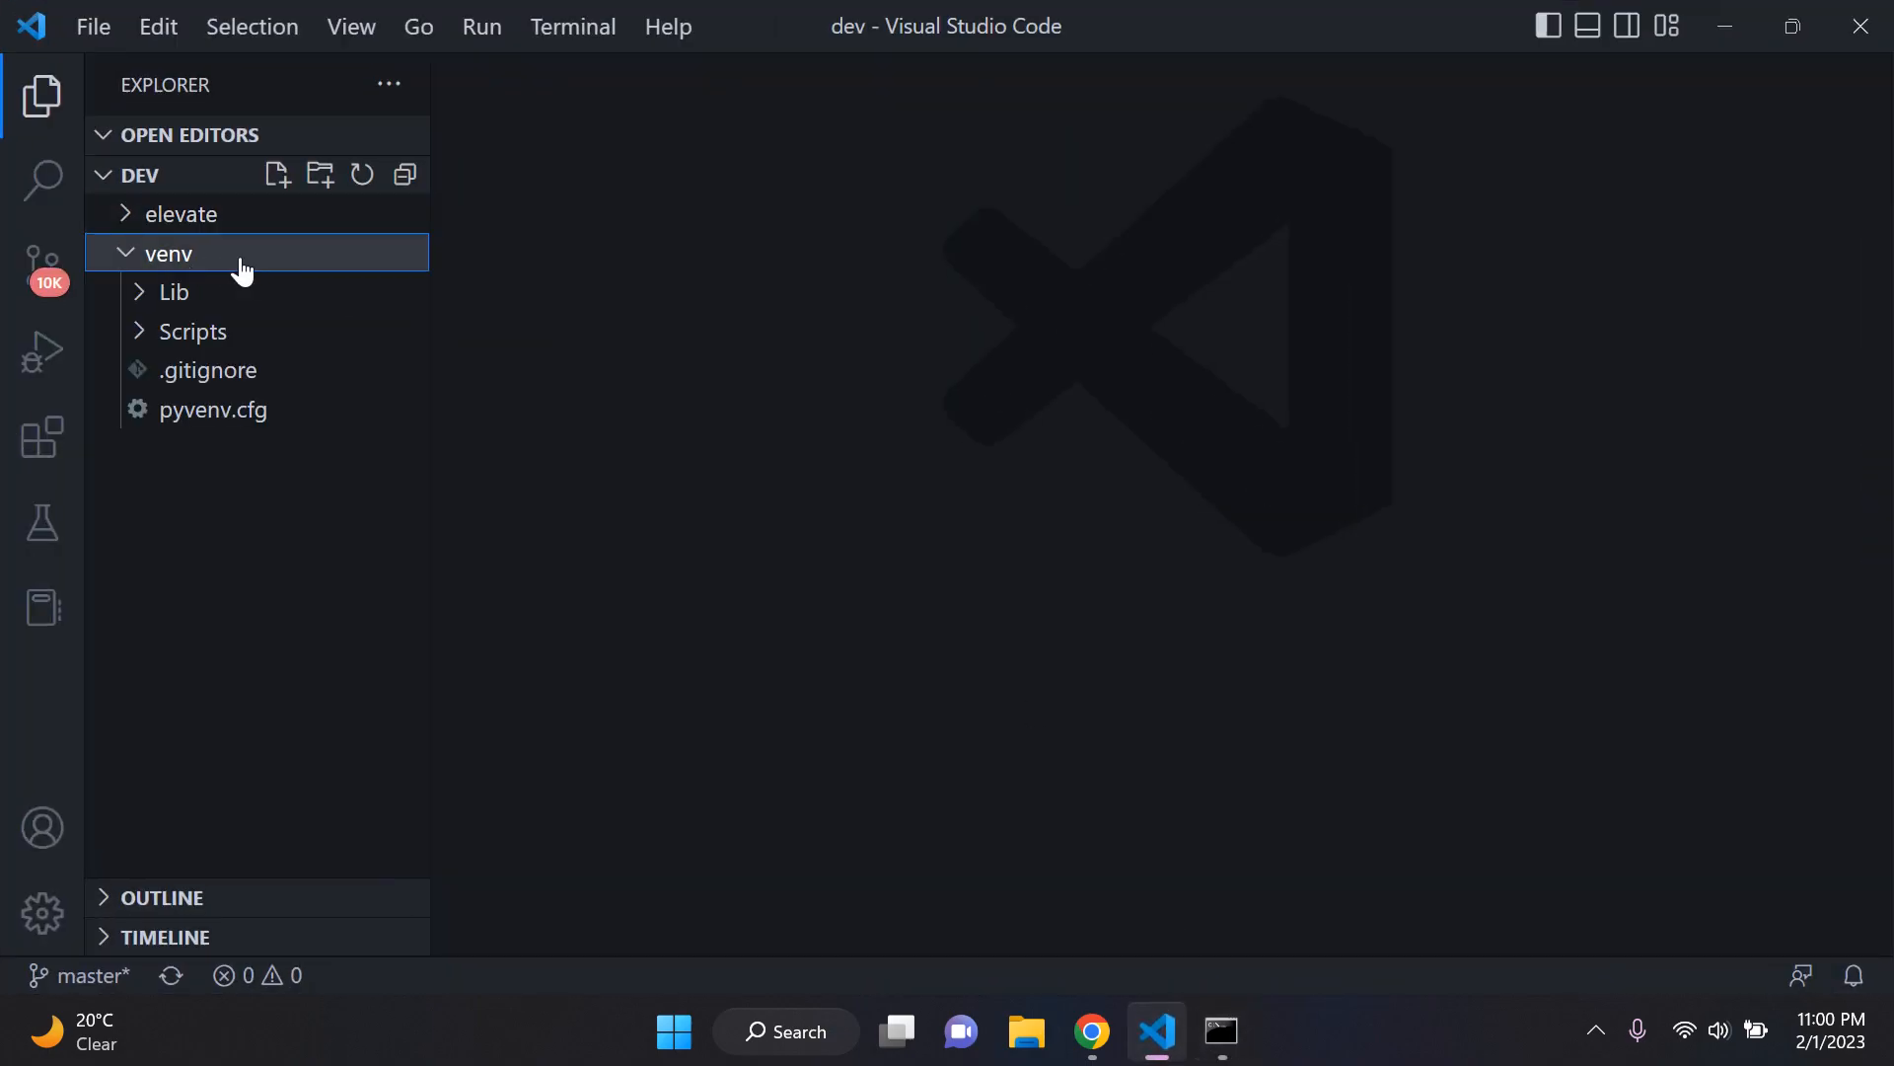
click(235, 258)
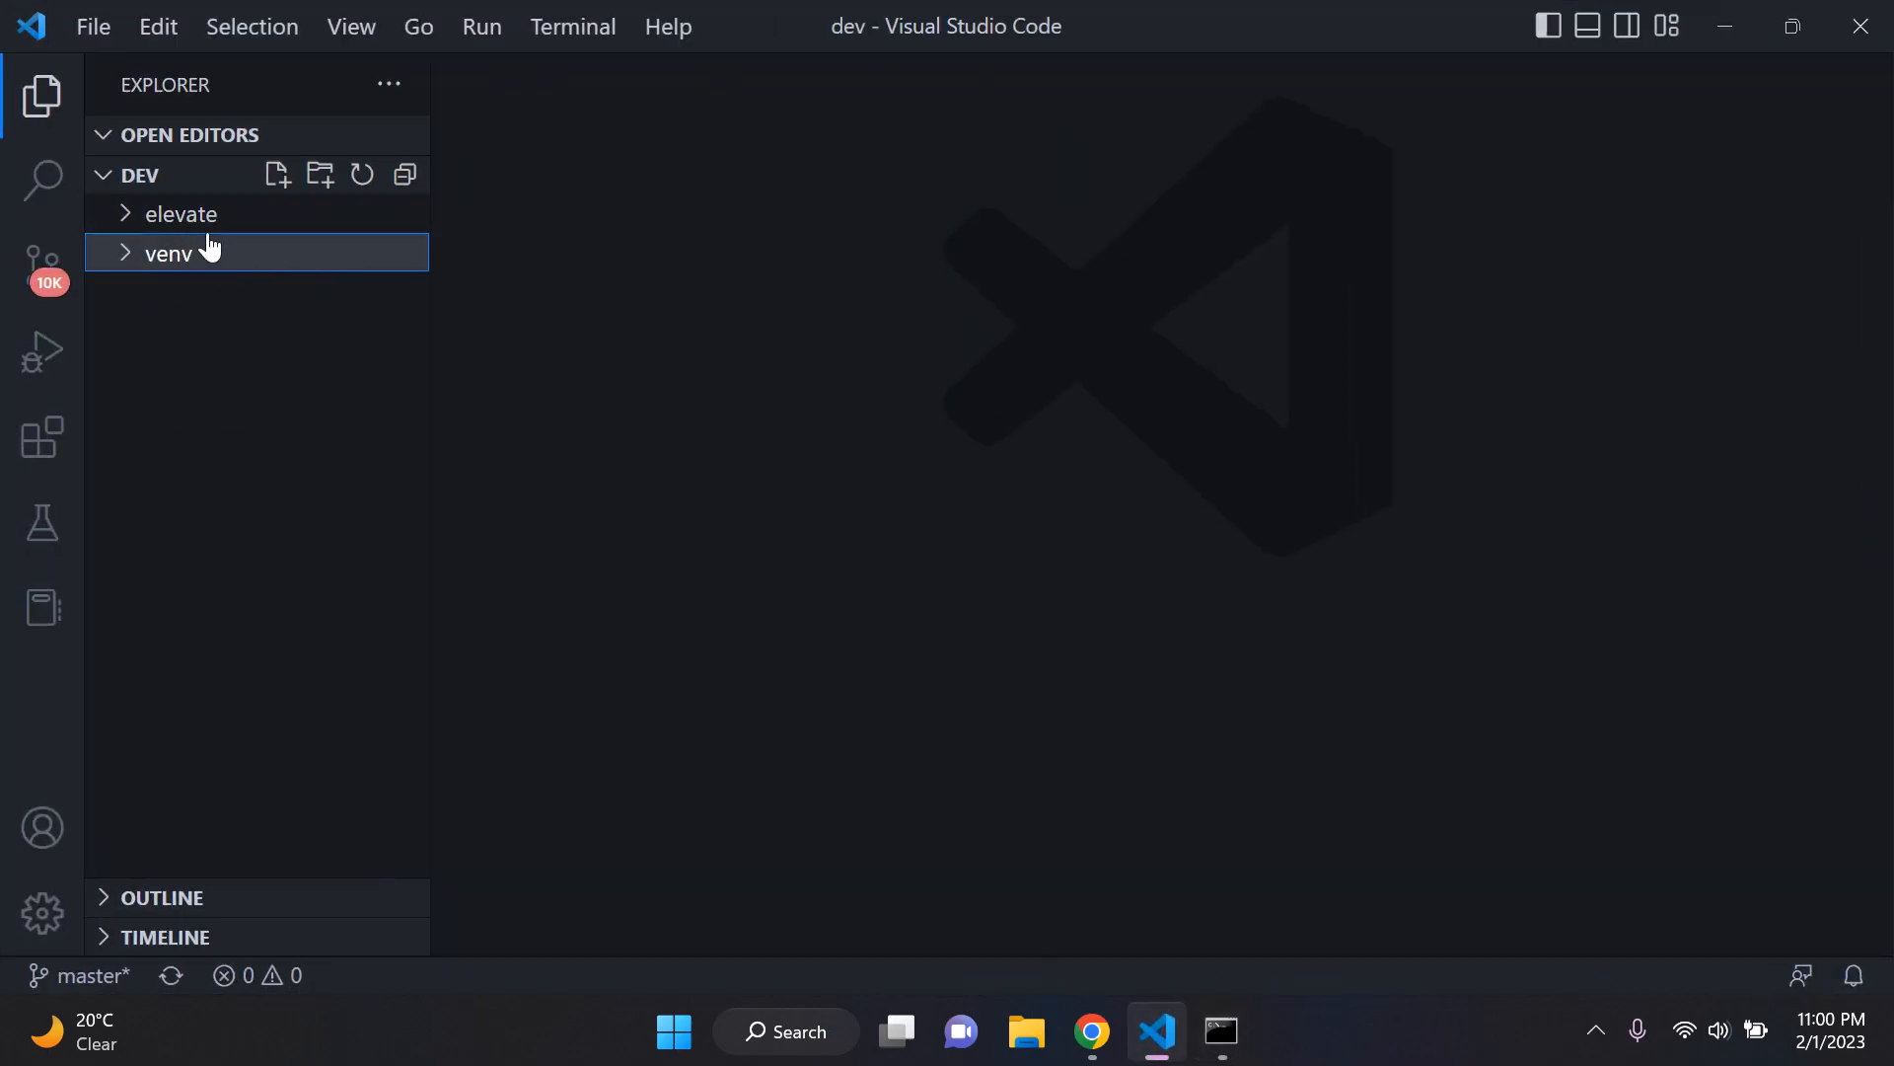
key(alt+Tab)
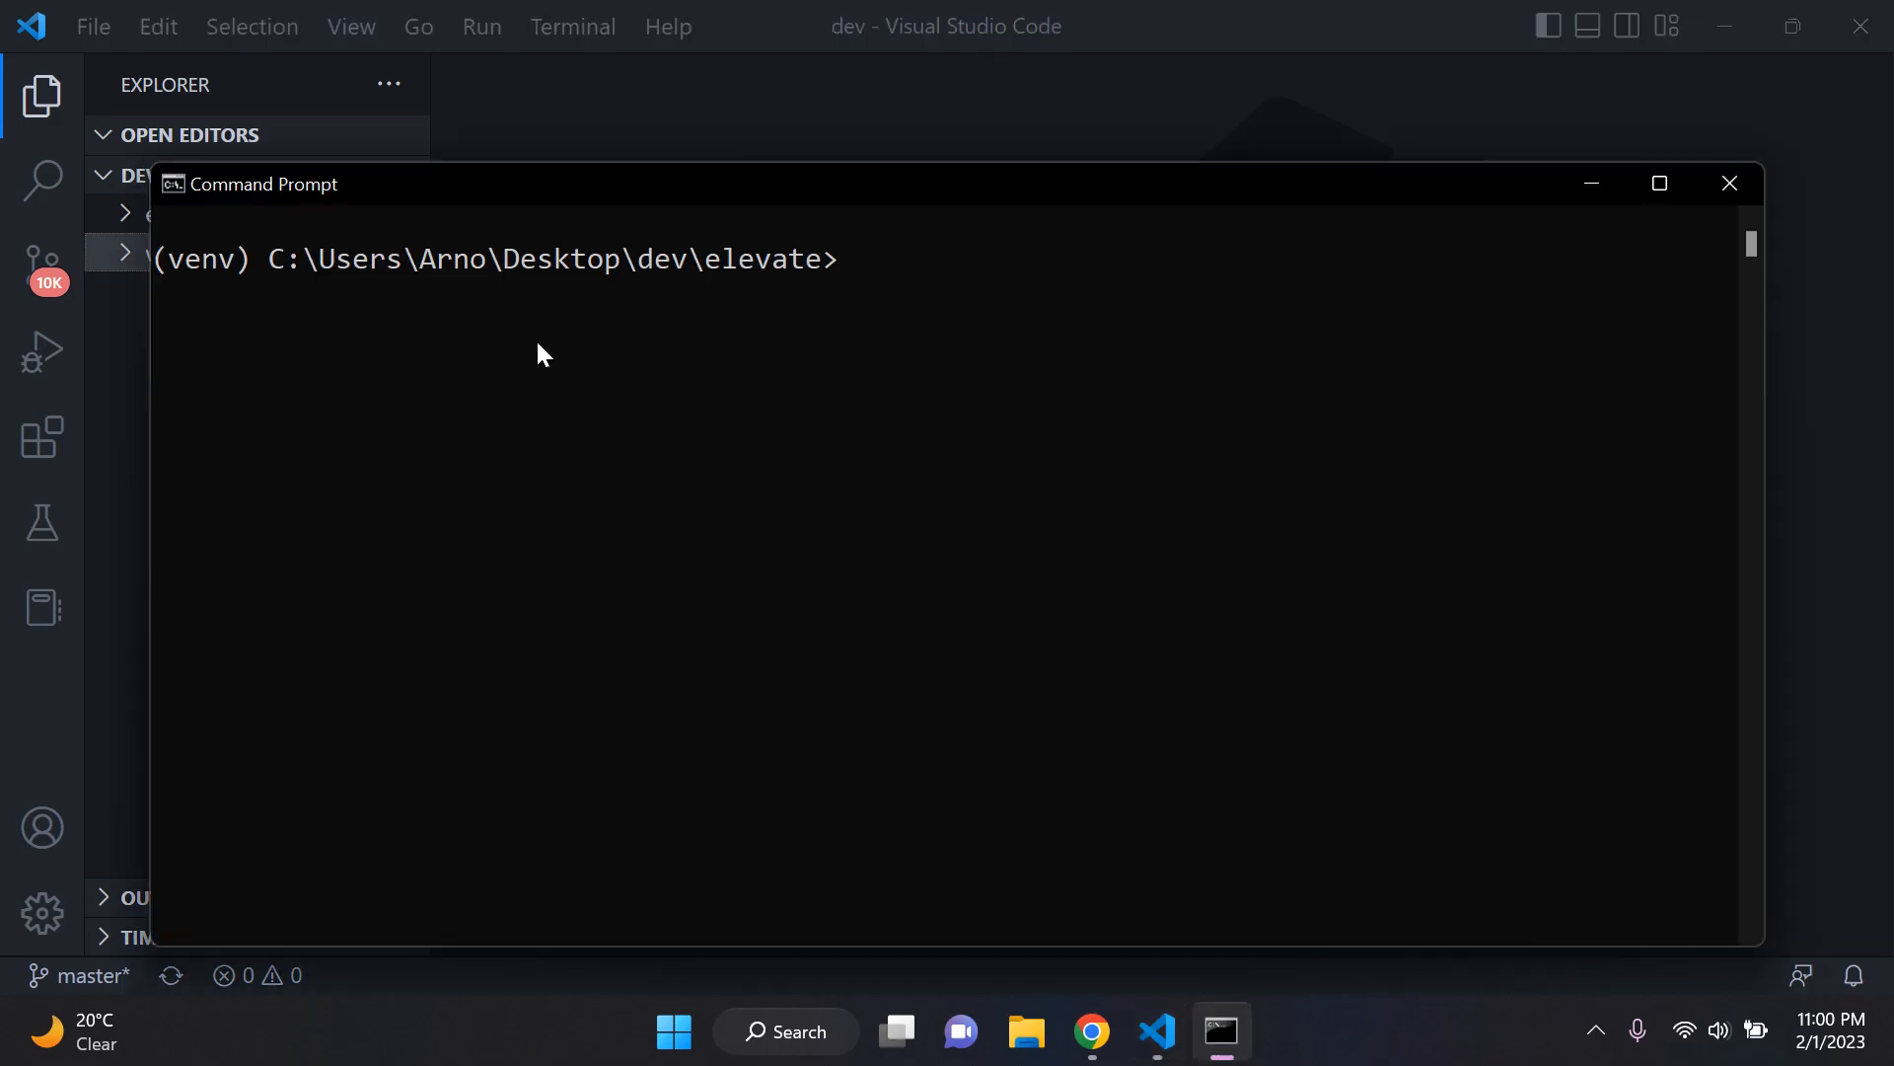
Step: List the packages installed in the virtual environment with pip list and highlight the Django entry
drag(1022, 199, 1083, 125)
text(pip list)
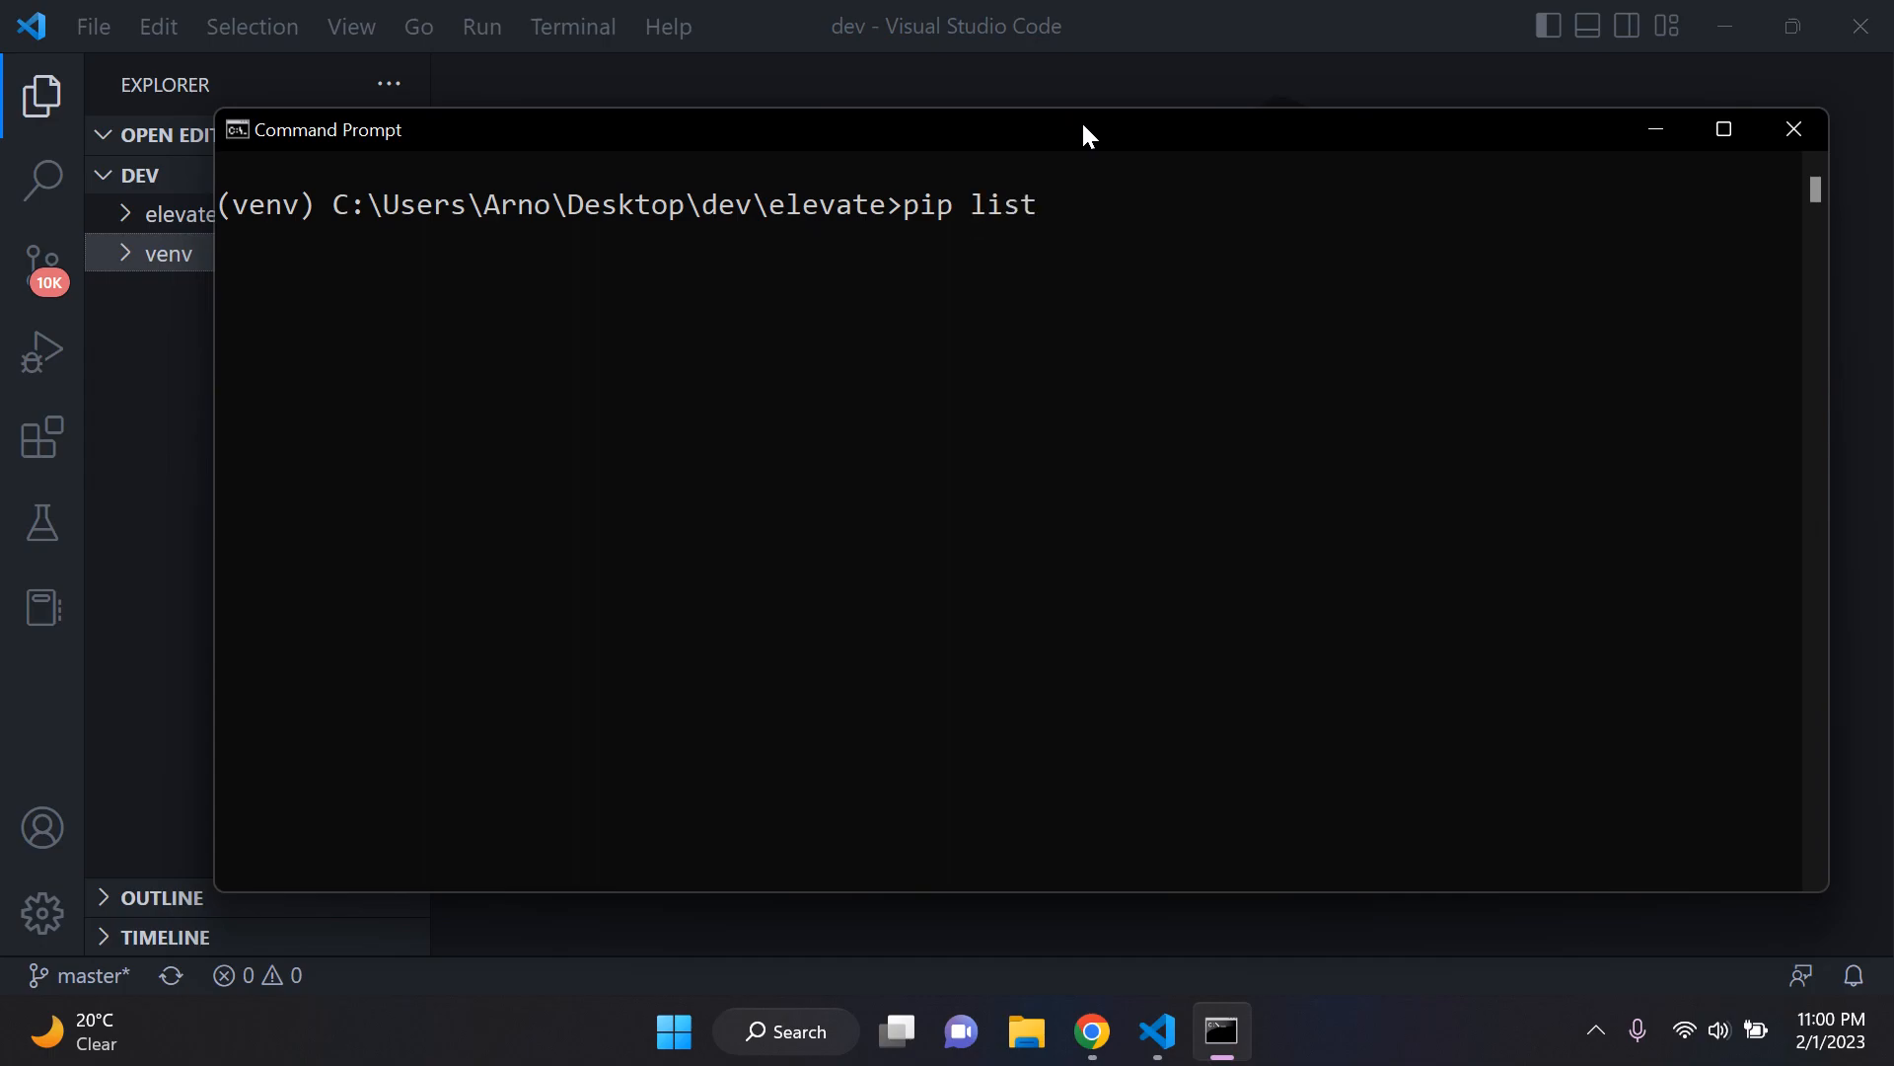
key(Return)
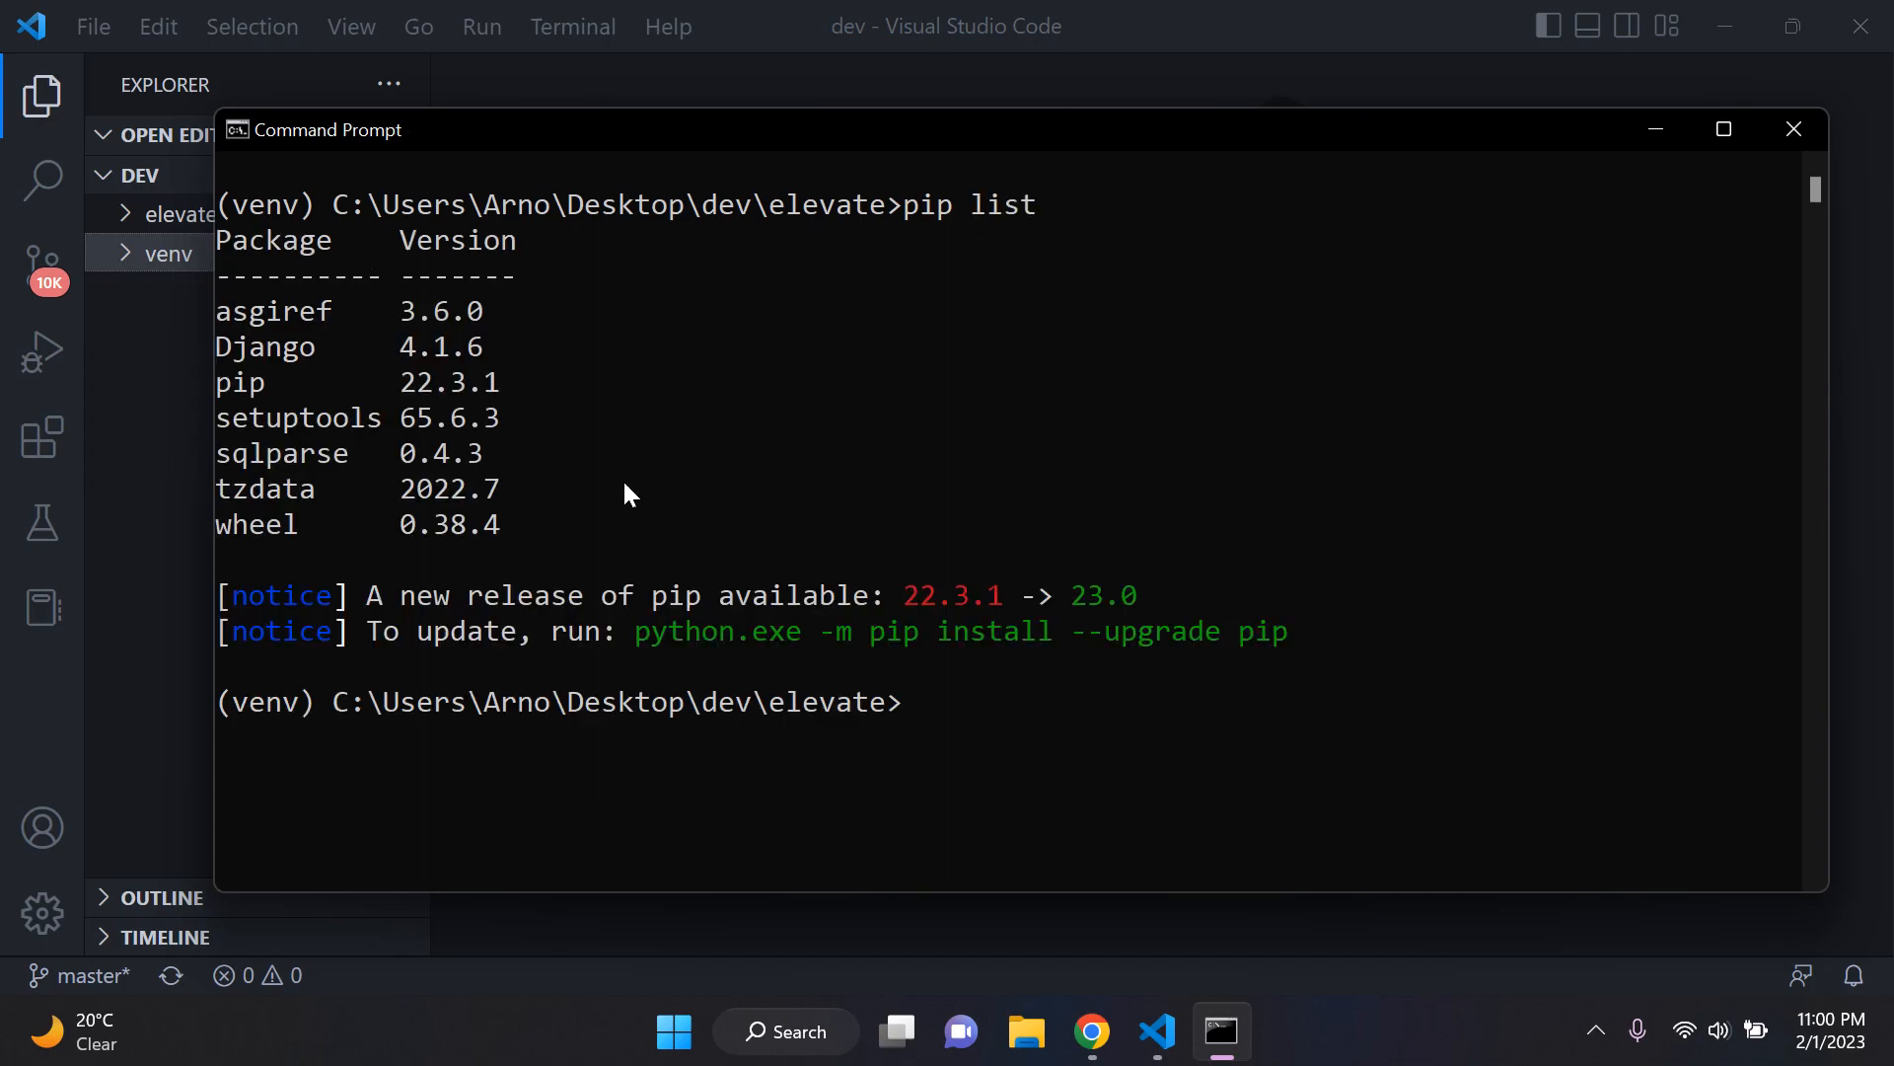
drag(217, 345, 513, 353)
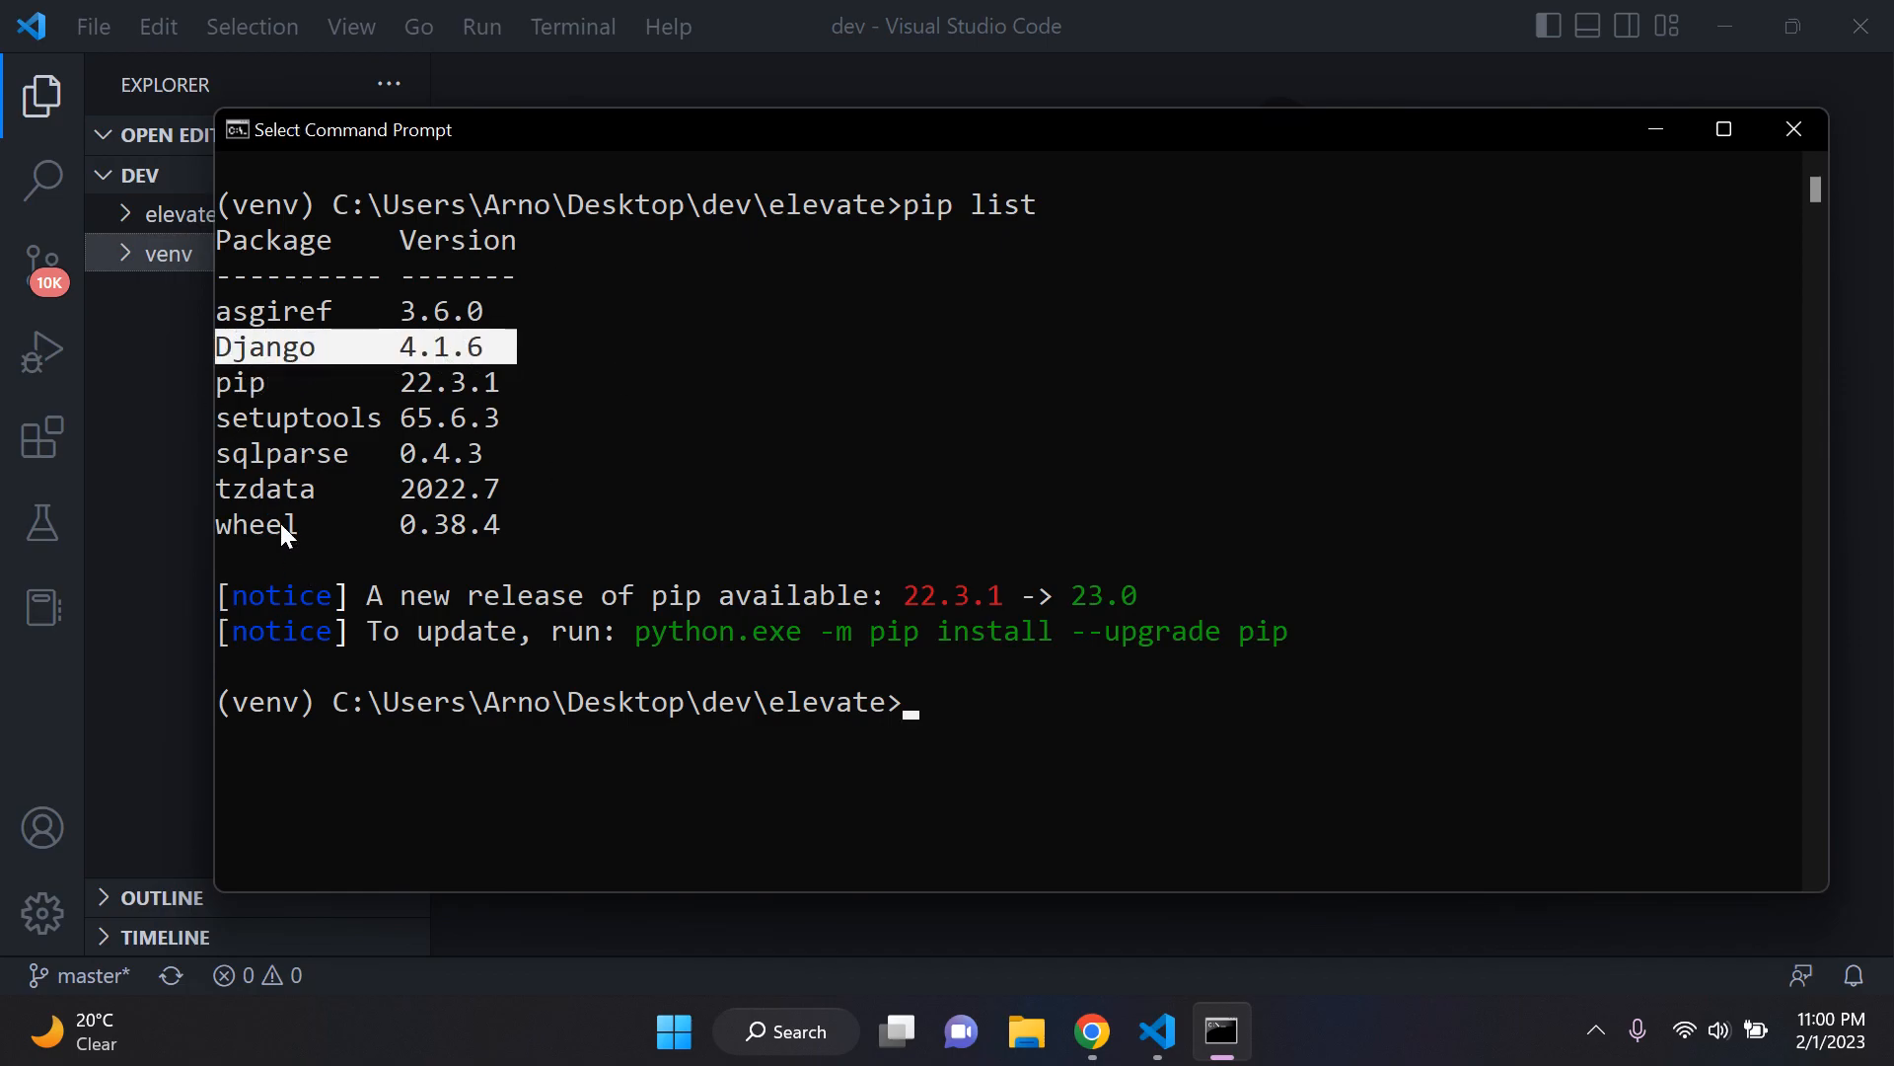
click(510, 345)
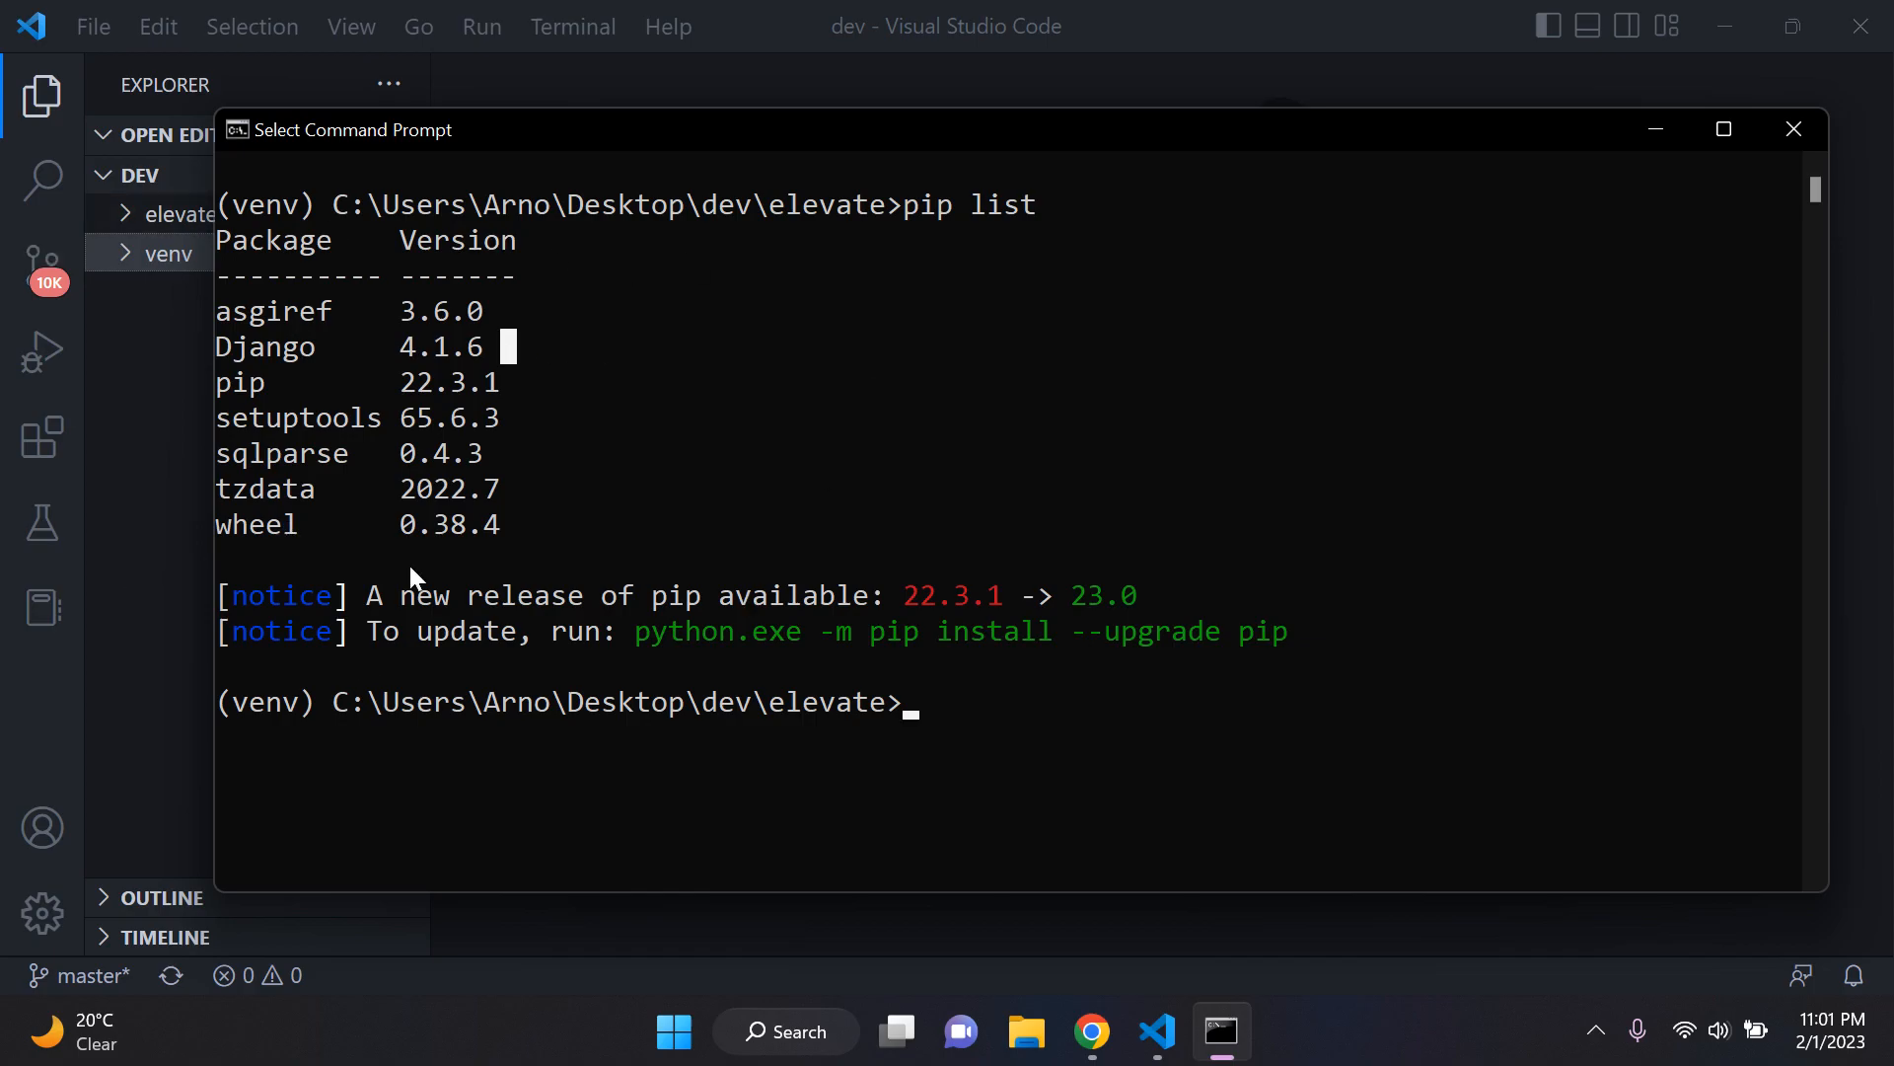
Step: Bring the psycopg2-binary page back up in Chrome, then reopen Command Prompt and clear the console with cls
click(1657, 129)
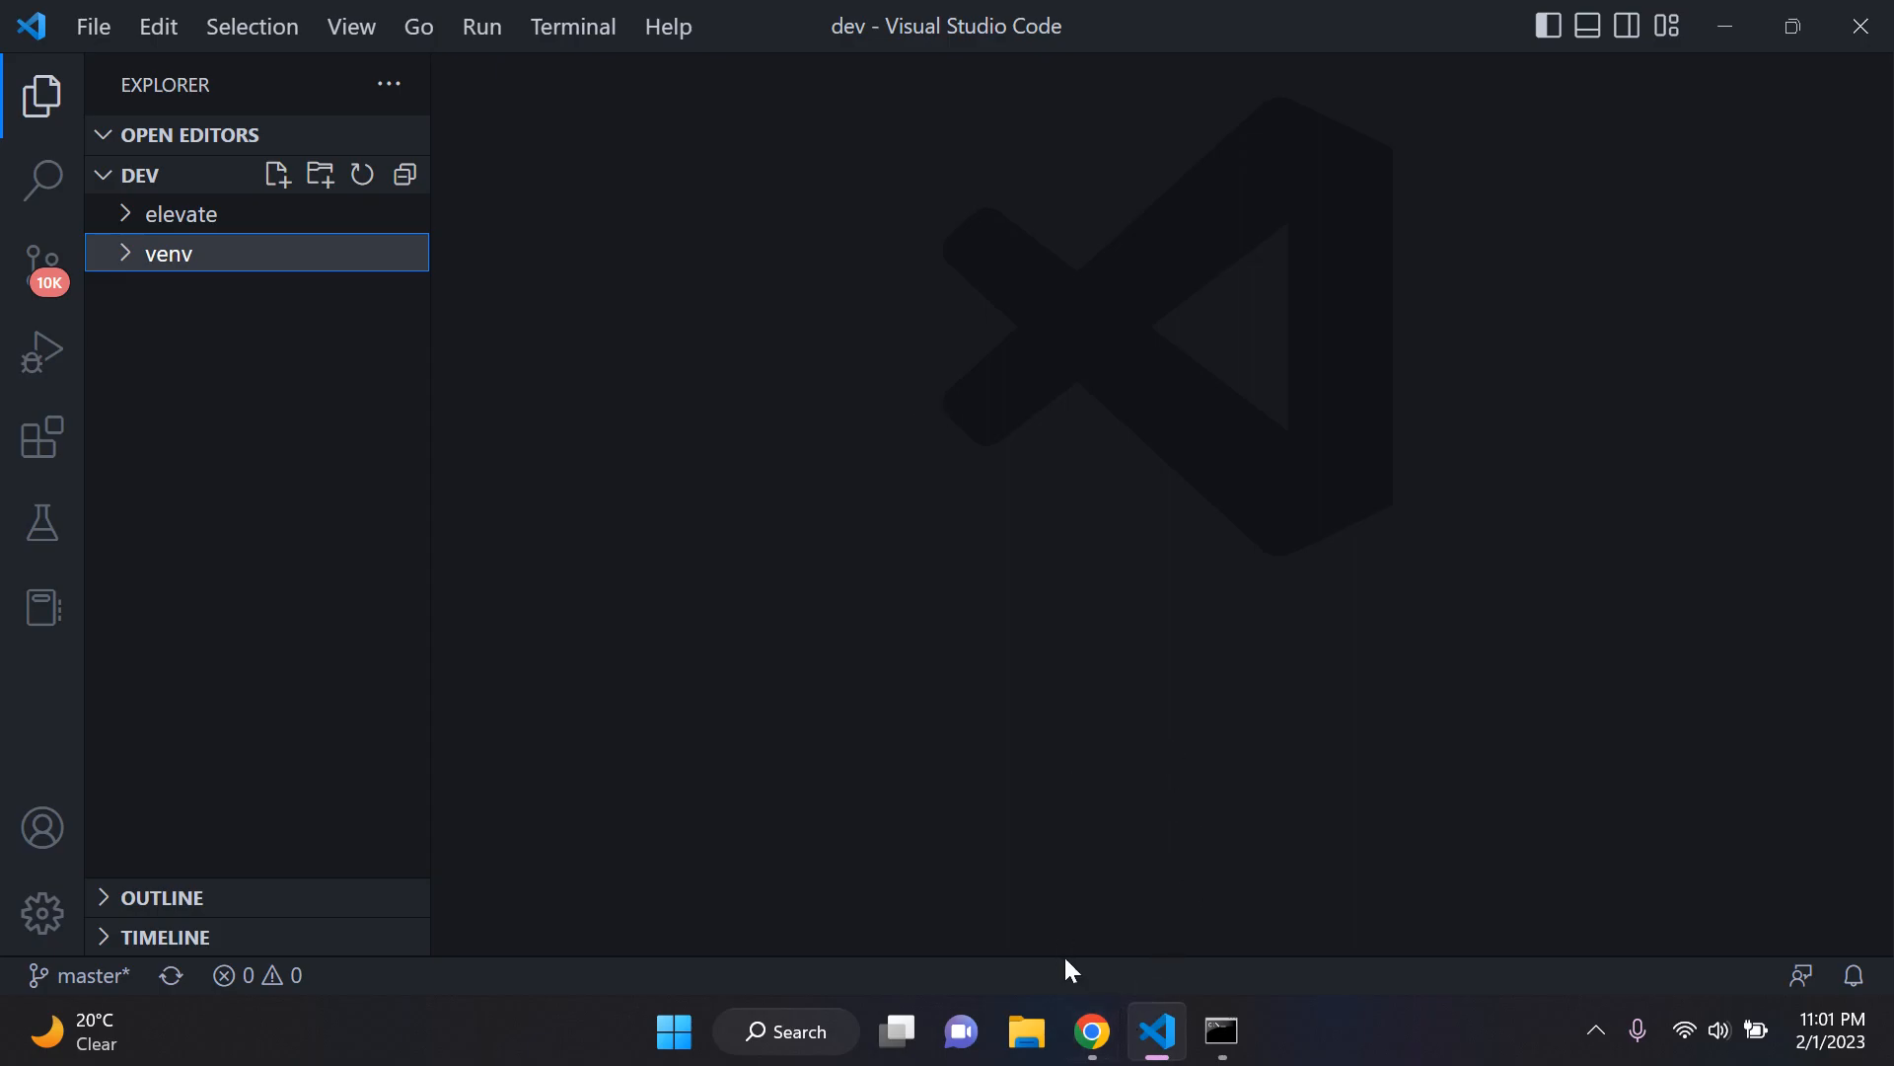
click(1093, 1031)
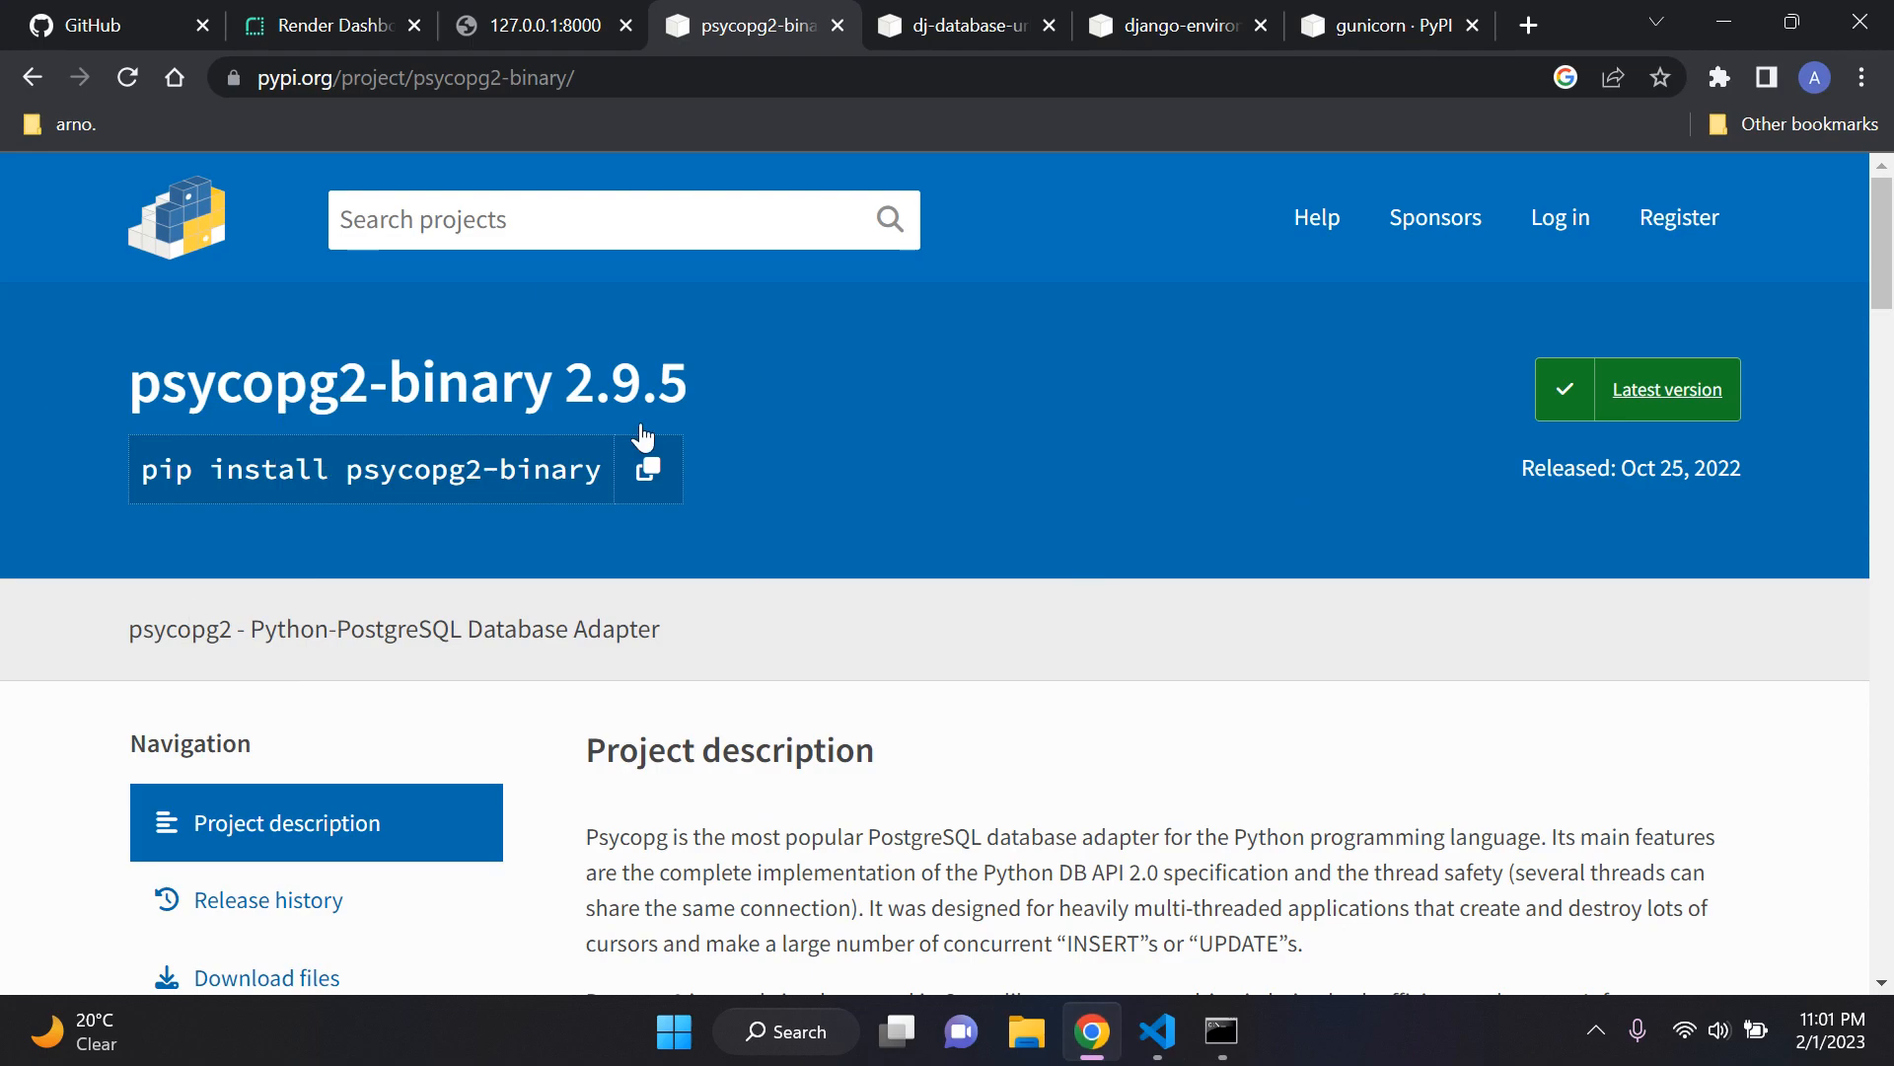
click(1222, 1031)
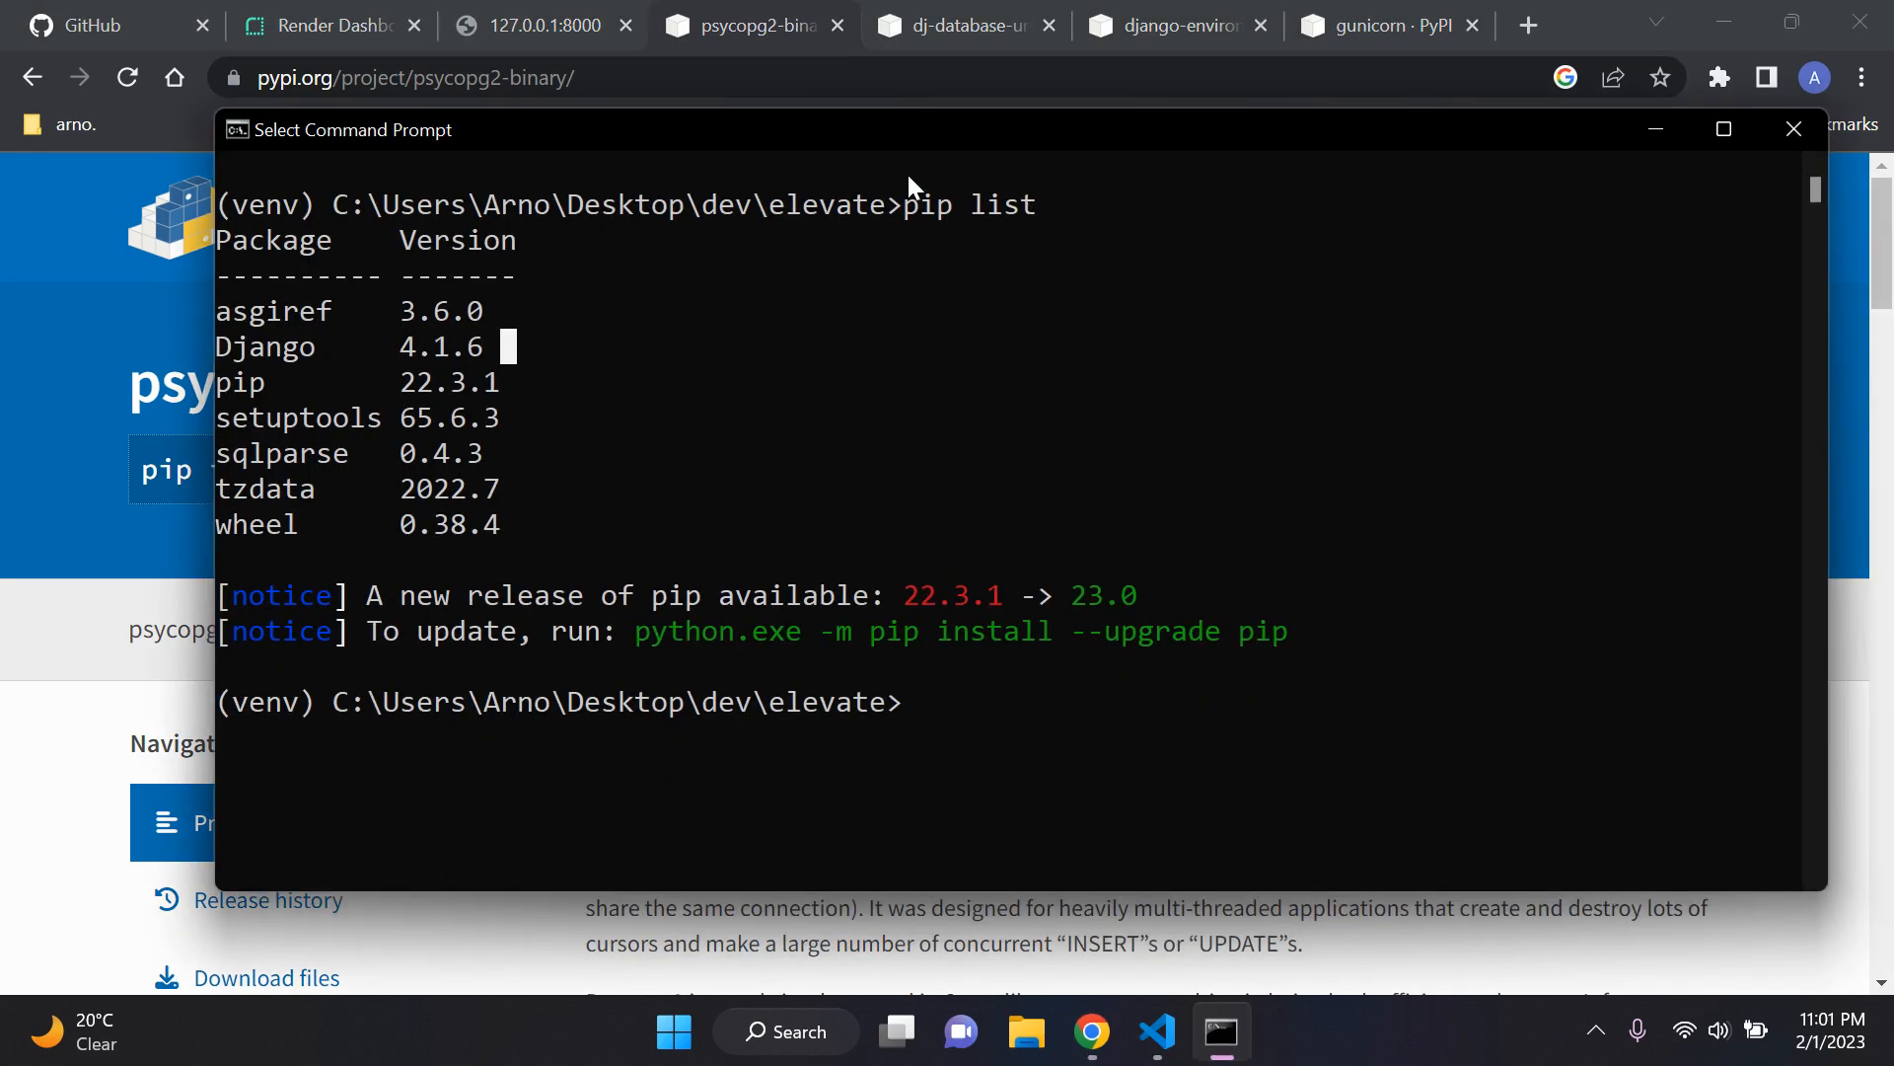
text(cls)
key(Return)
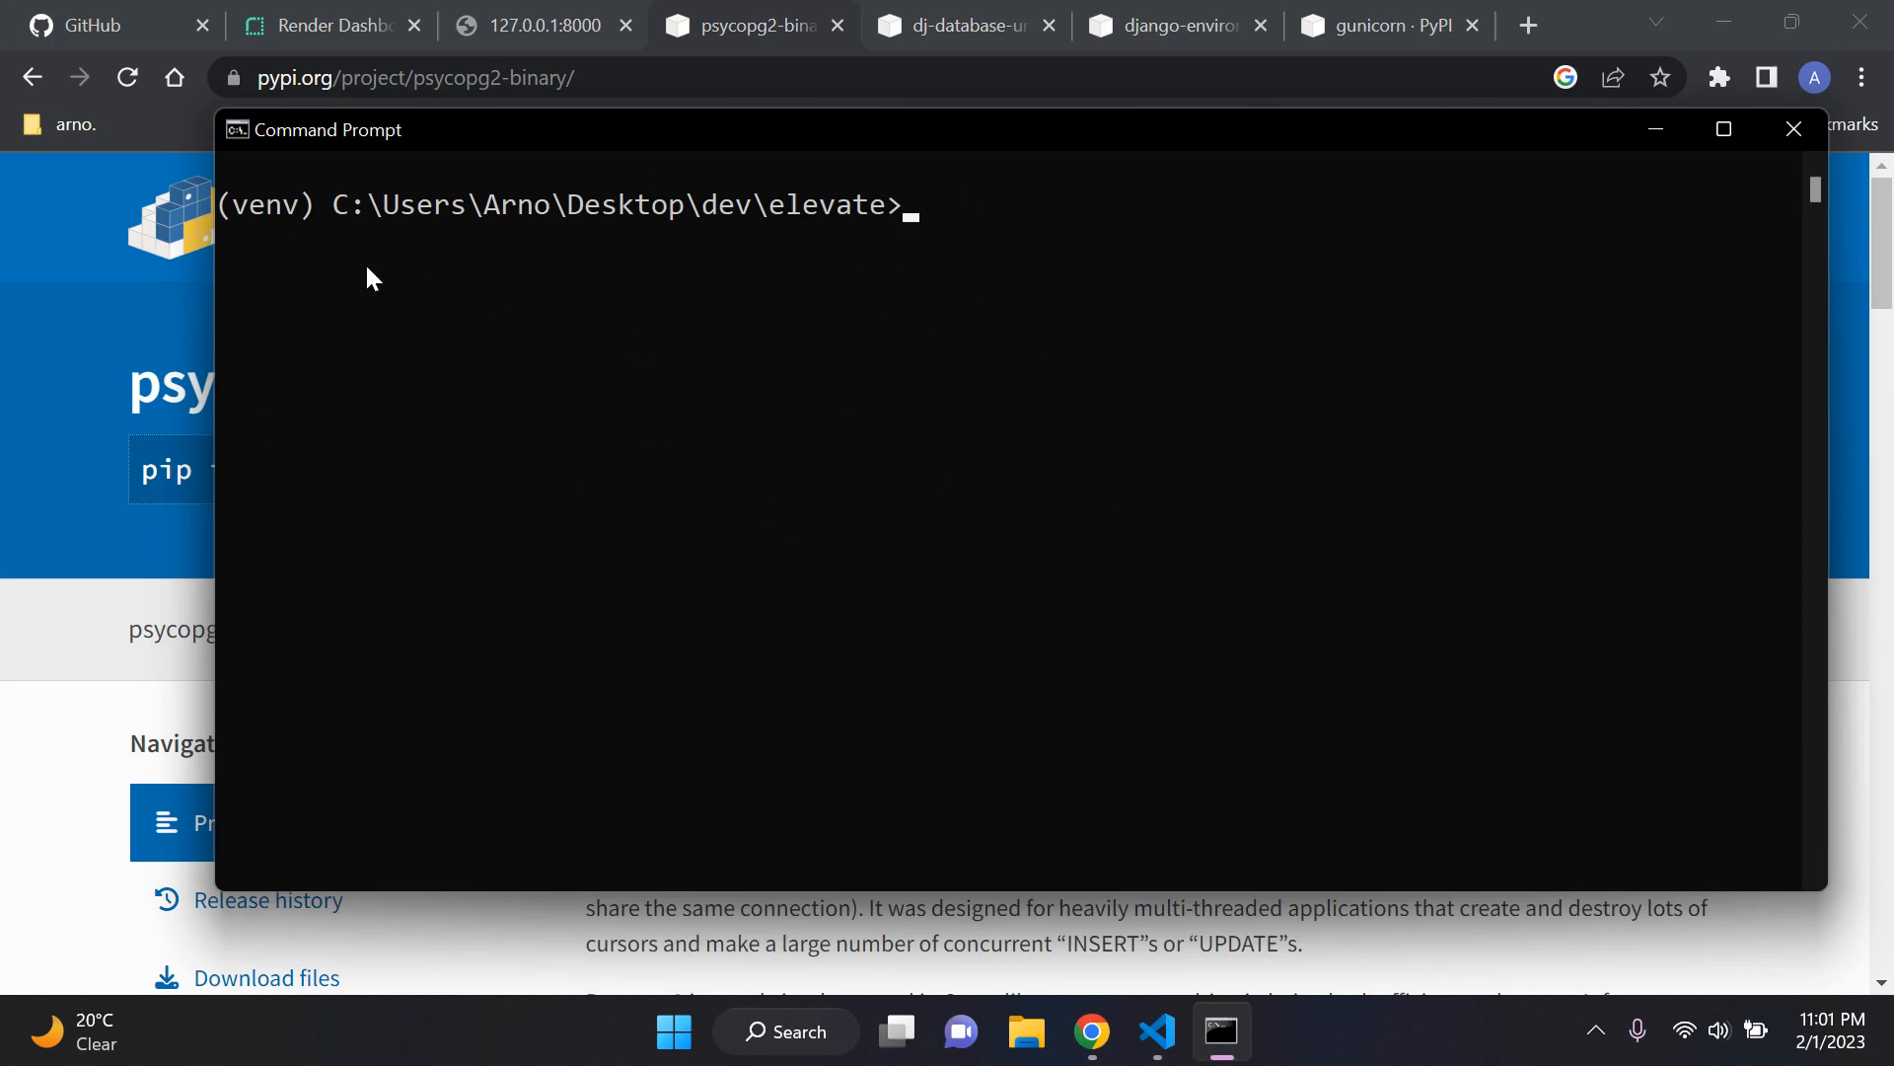
Step: Copy the install command from the PyPI page and run pip install psycopg2-binary in the virtual environment
click(1656, 130)
click(650, 471)
click(1221, 1031)
key(ctrl+v)
key(Return)
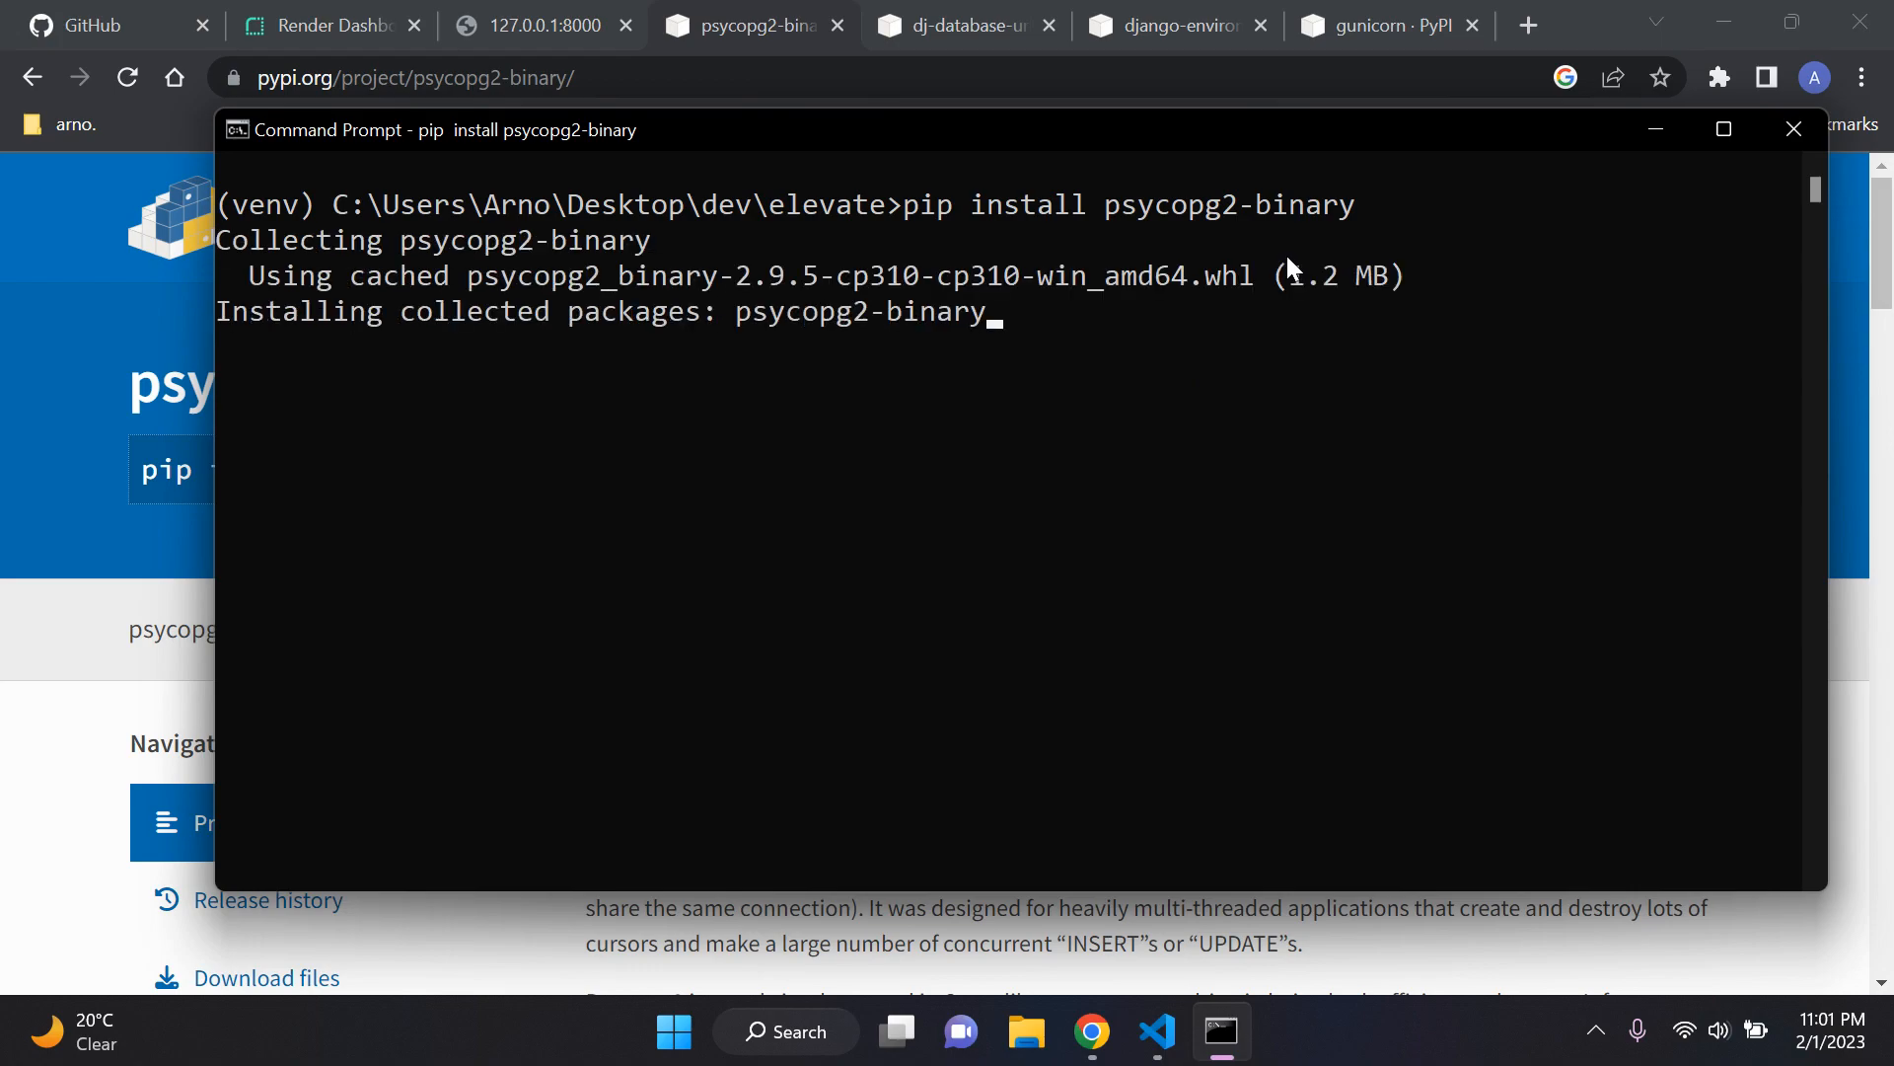
Step: Clear the console, list the installed packages with pip list, highlight the psycopg2-binary entry, and clear the console again with cls
text(cls)
key(Return)
text(pip list)
key(Return)
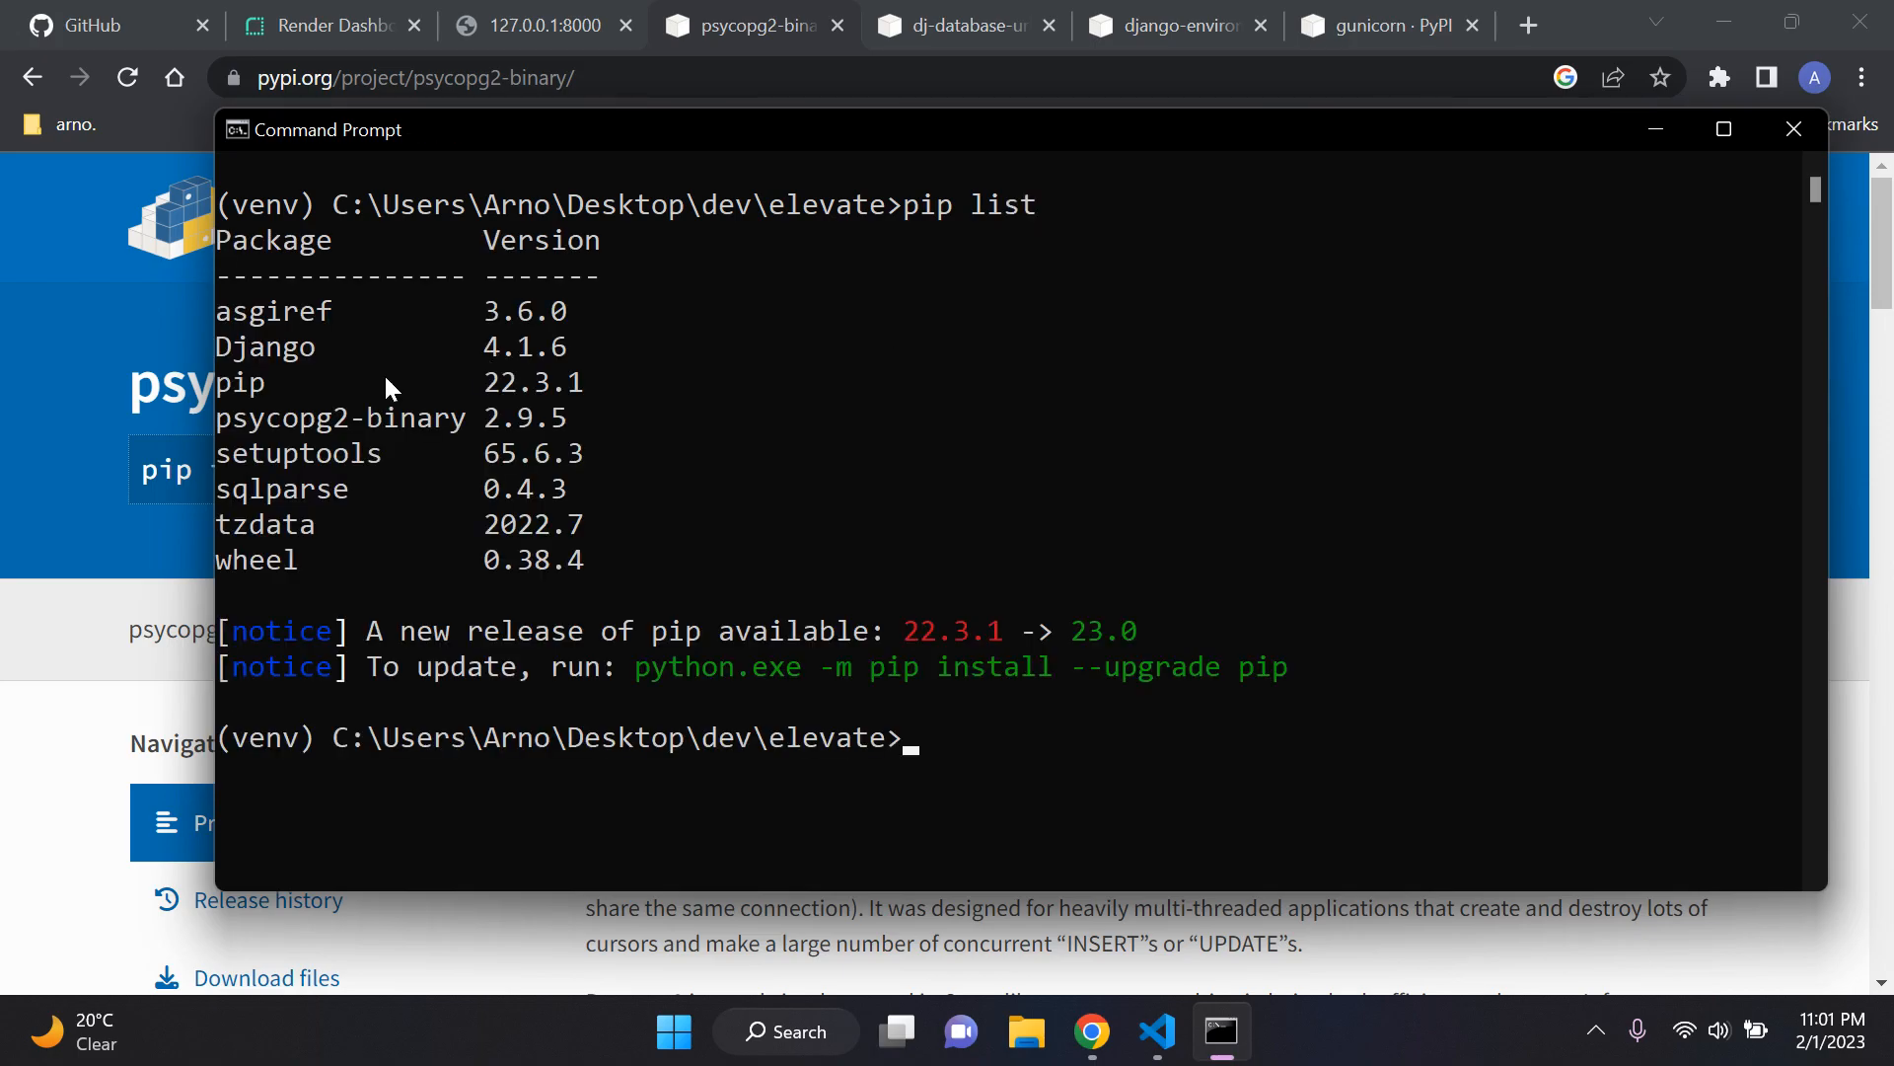
drag(219, 418, 486, 429)
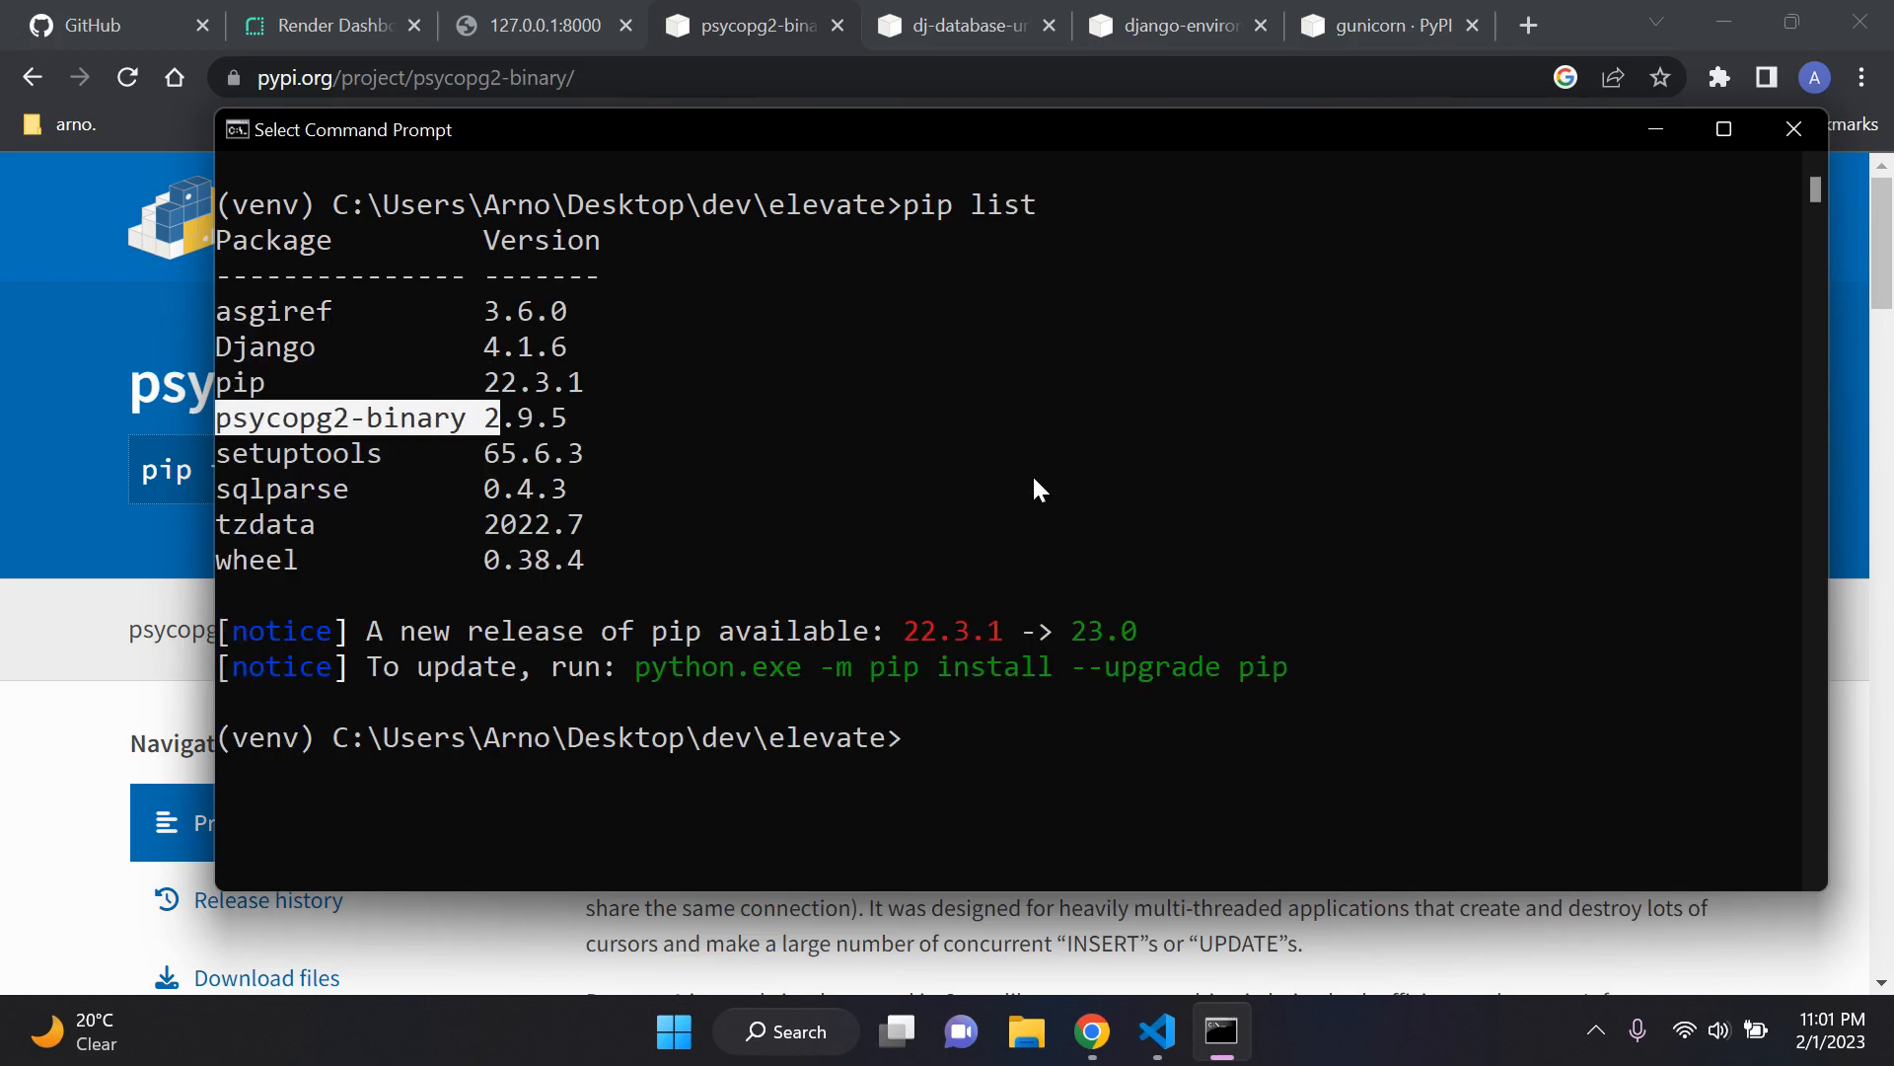
text(cls)
key(Return)
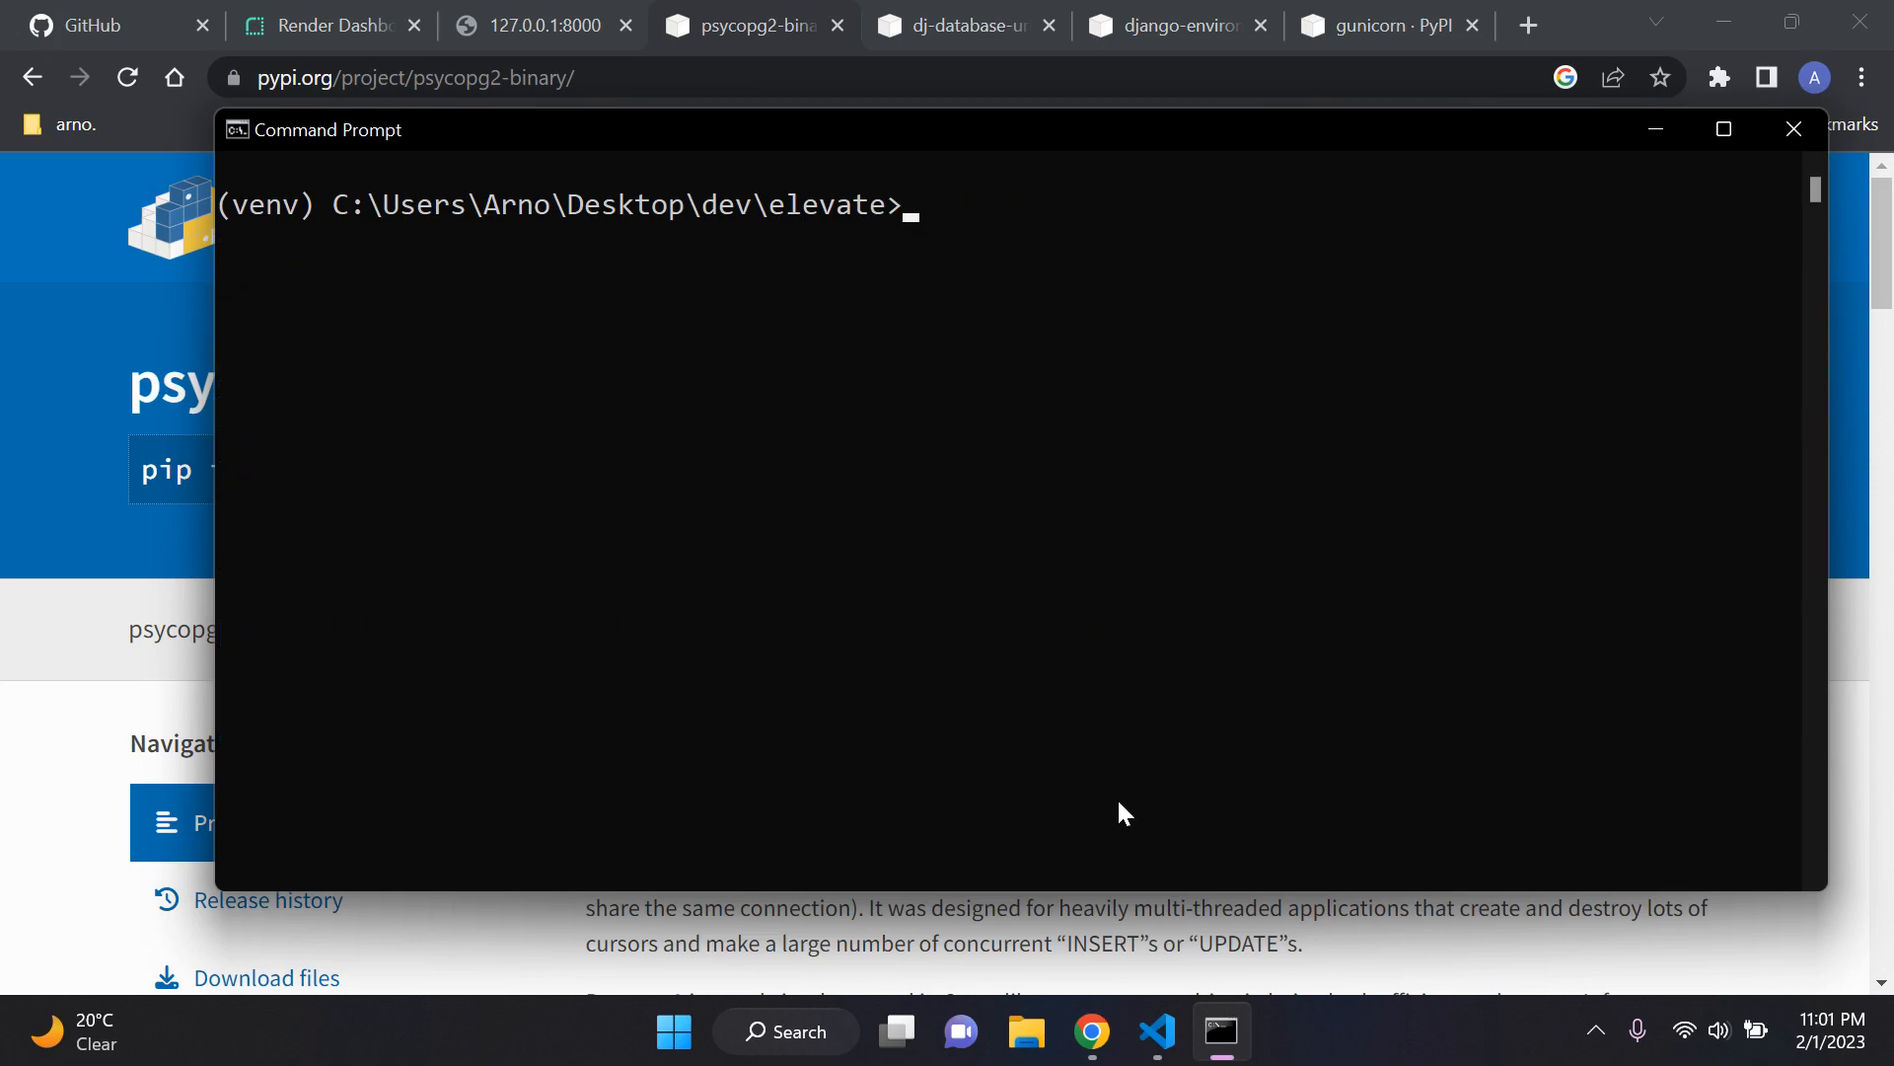
Step: Return to the psycopg2-binary PyPI page in Chrome and highlight its "Python-PostgreSQL Database Adapter" description
click(1224, 1031)
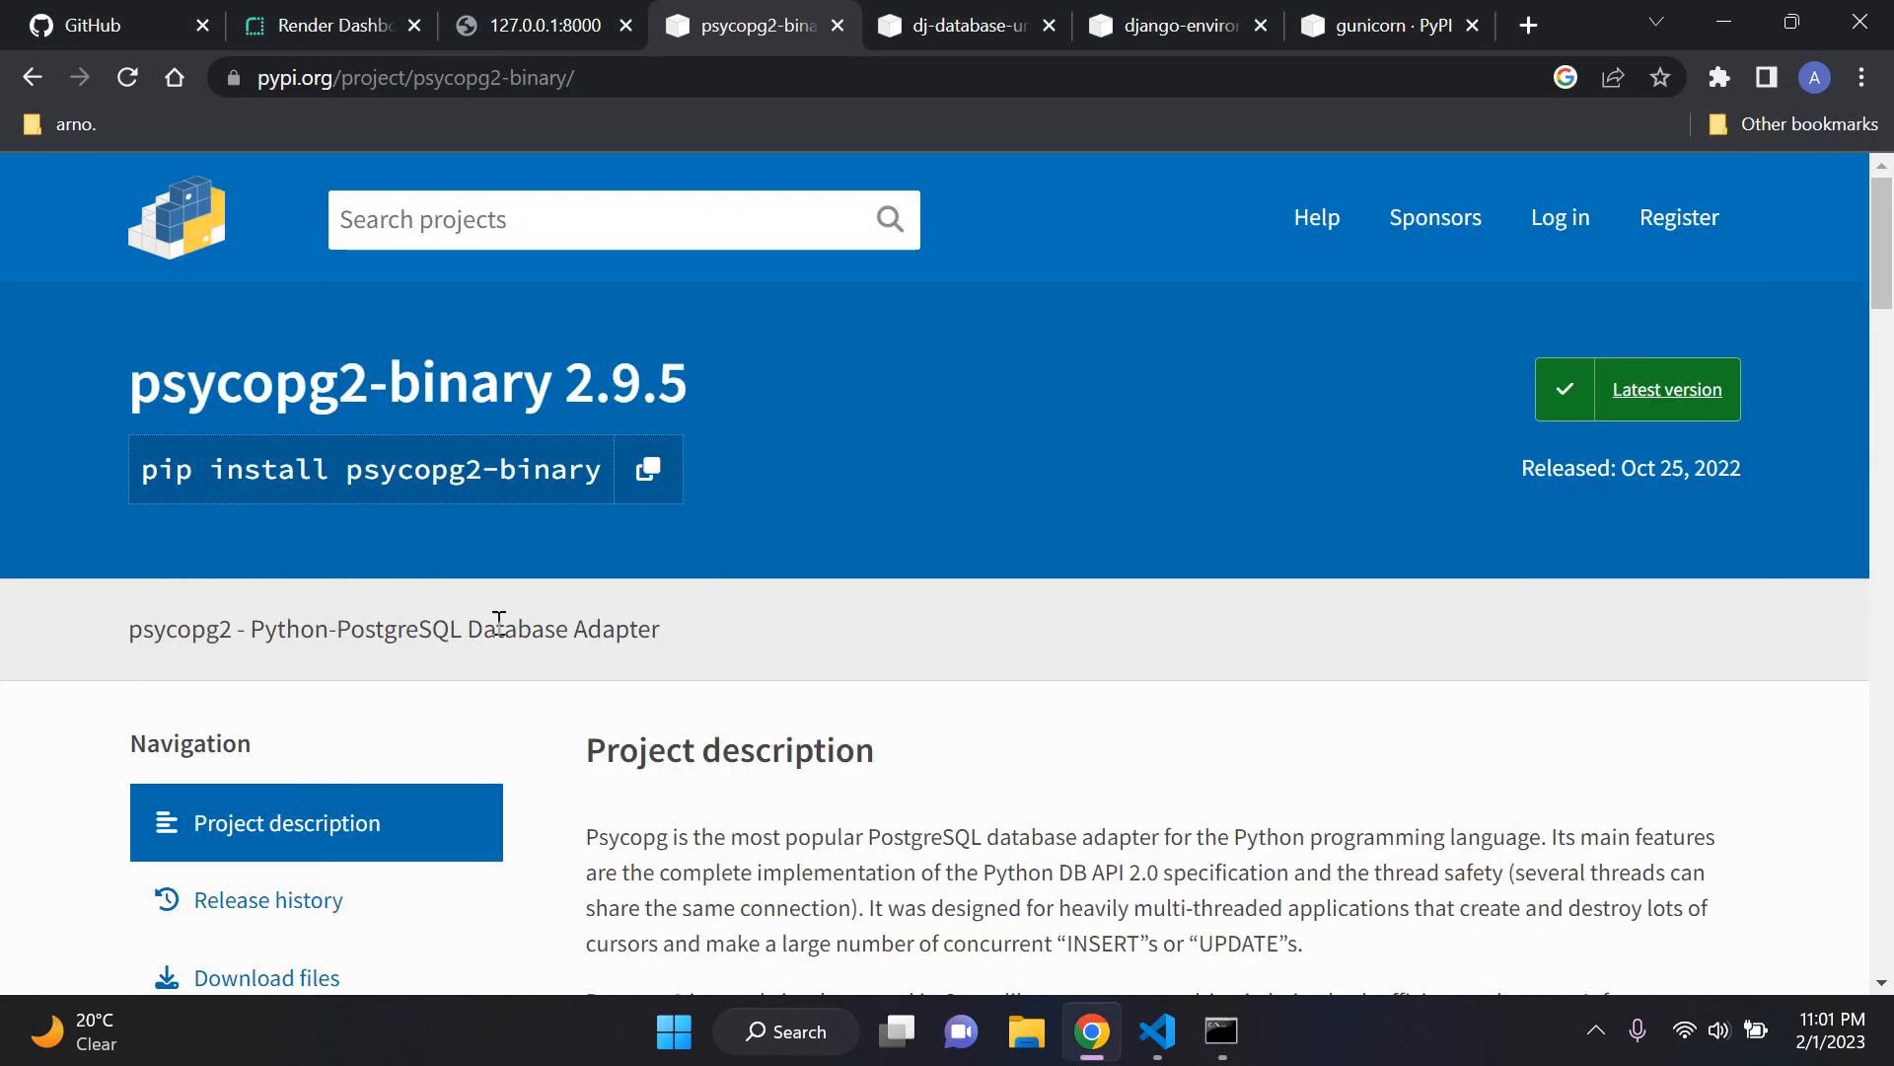
drag(314, 628, 761, 637)
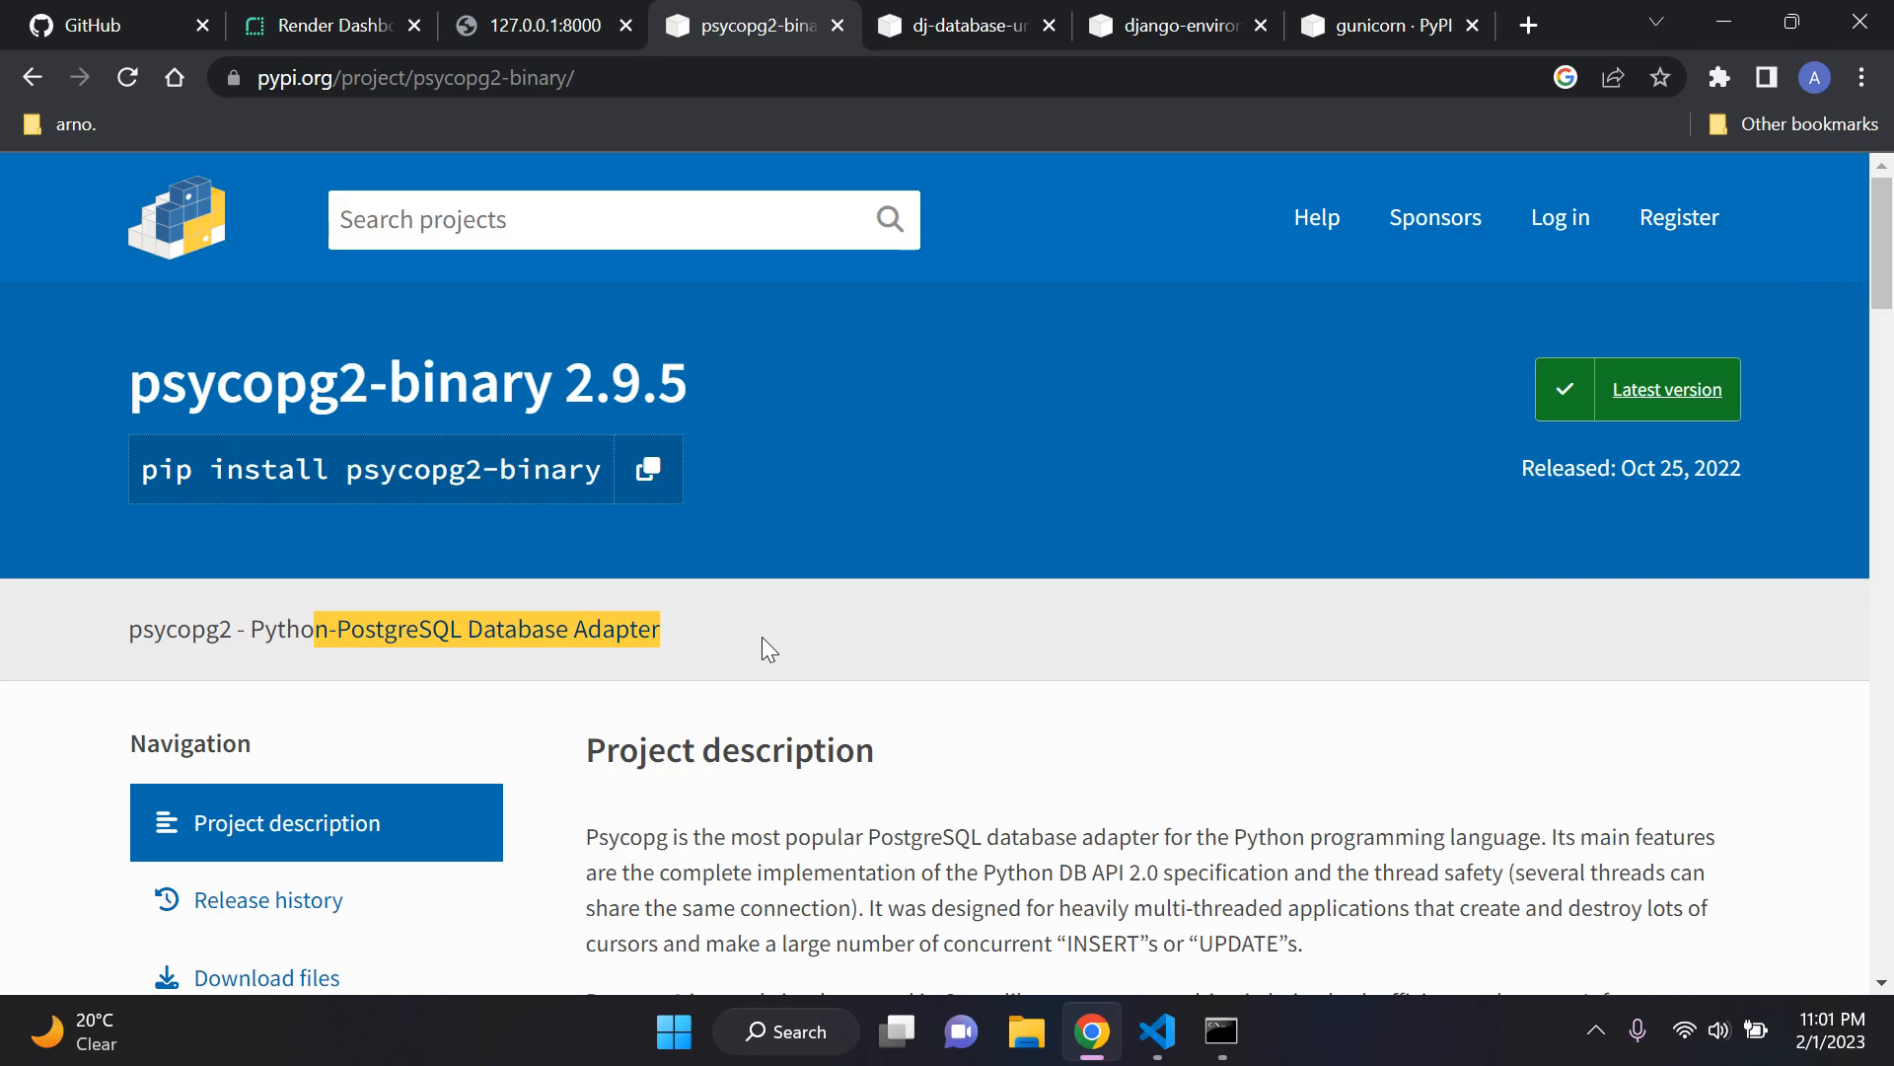
click(1015, 459)
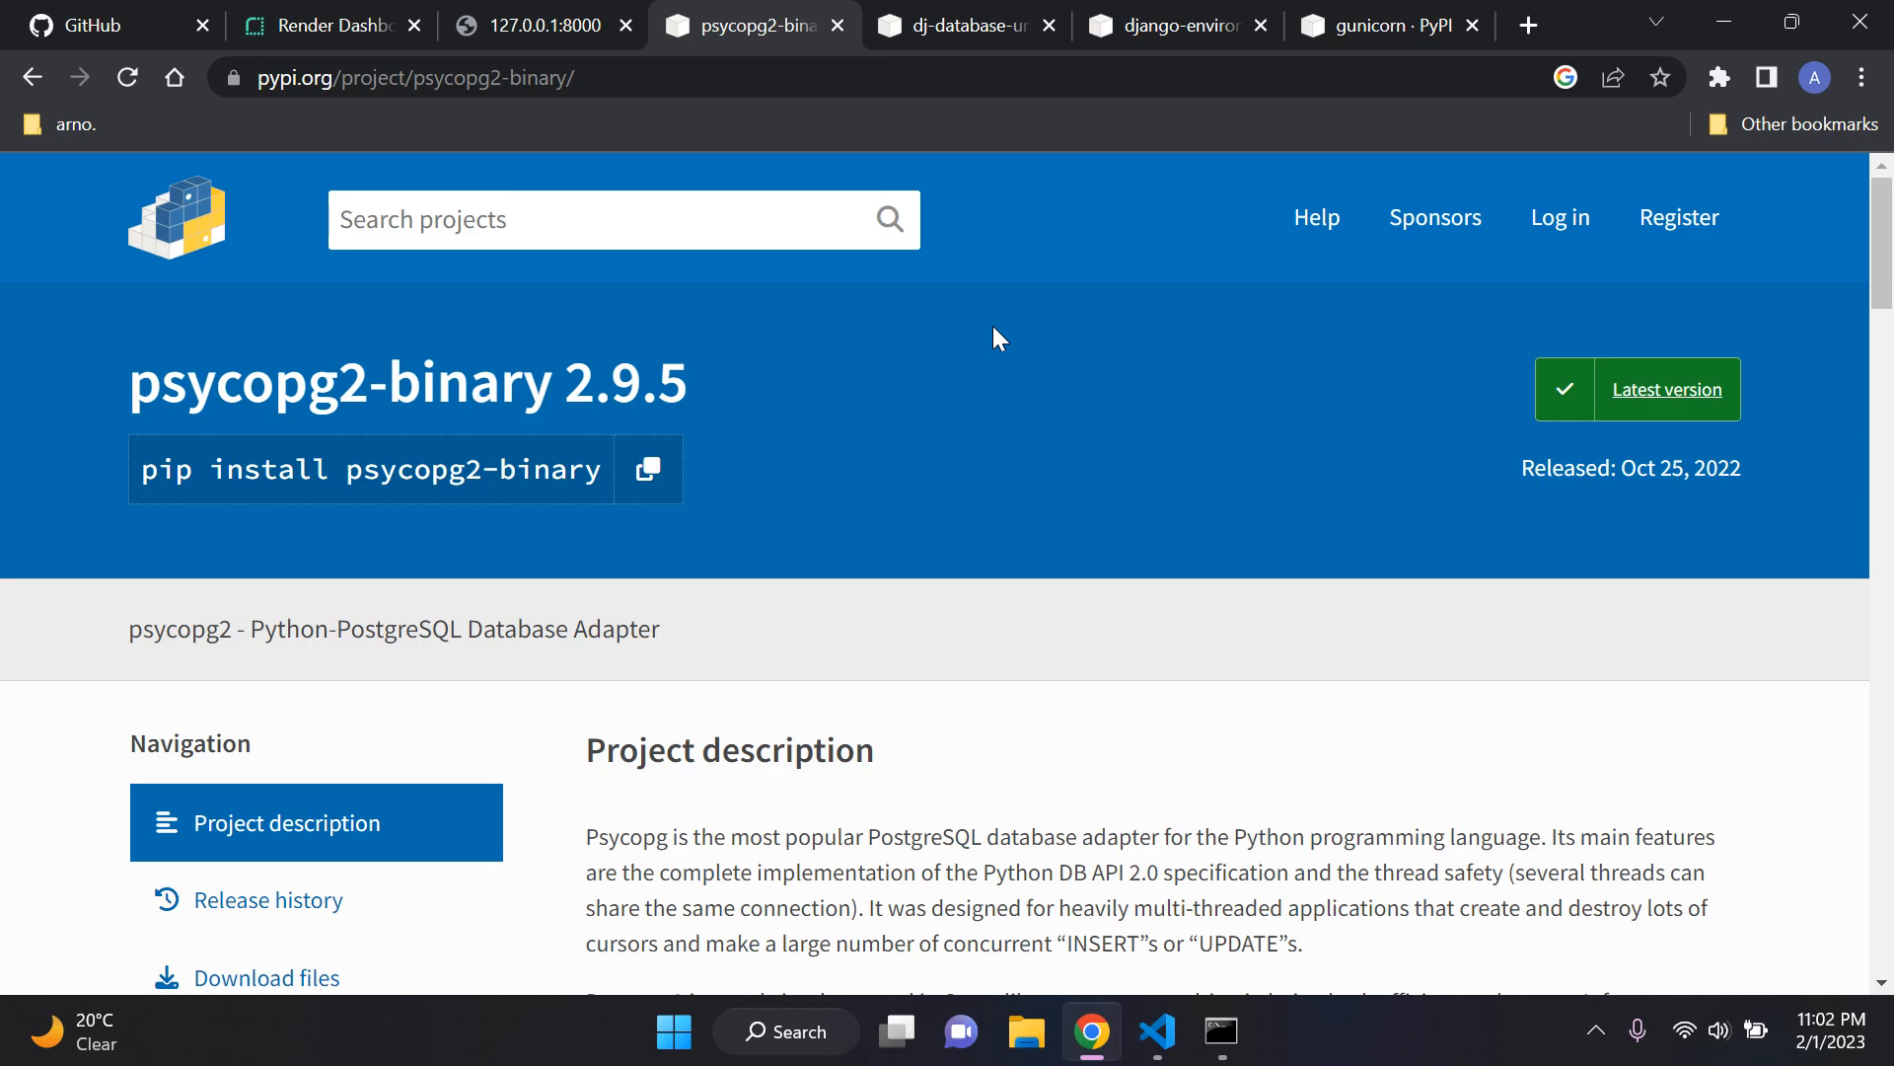
scroll(1204, 395, down, 1)
scroll(1184, 388, up, 1)
Step: Open the dj-database-url page on PyPI and highlight the package title
click(969, 30)
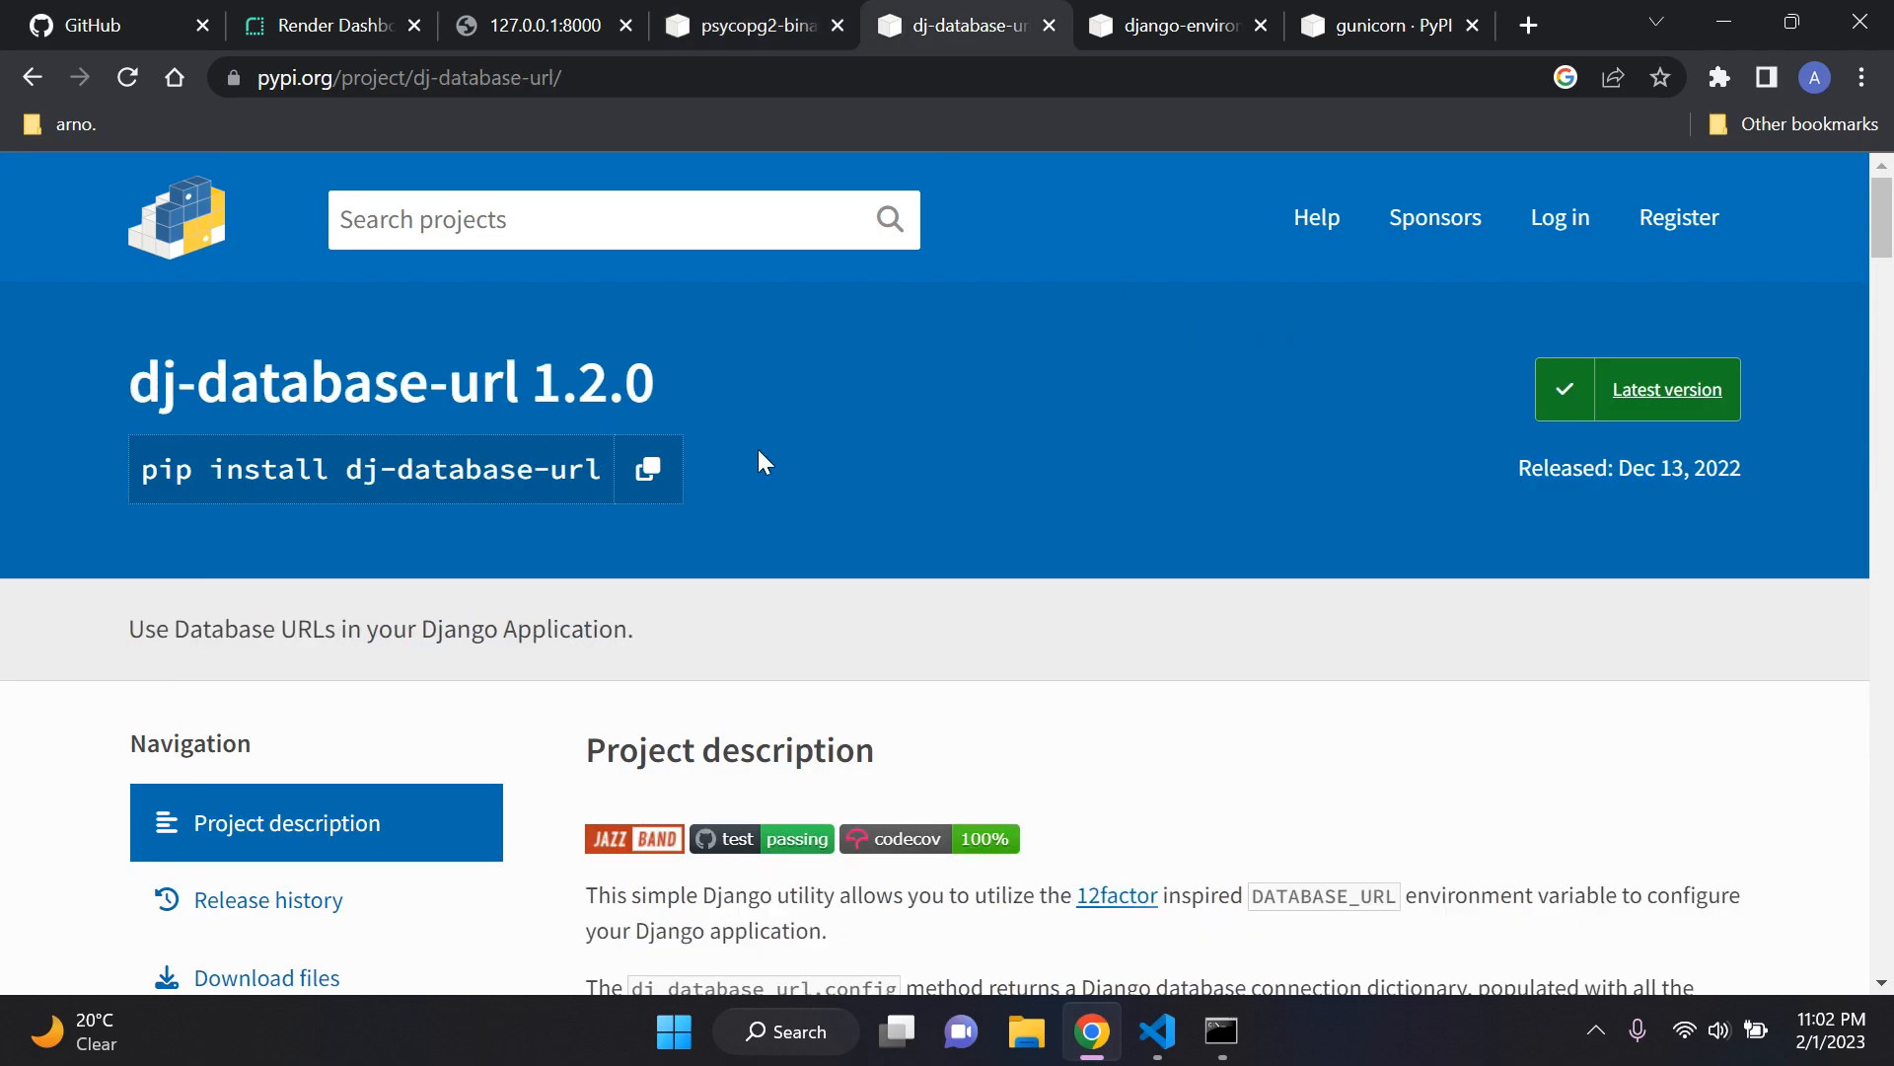
drag(133, 380, 924, 391)
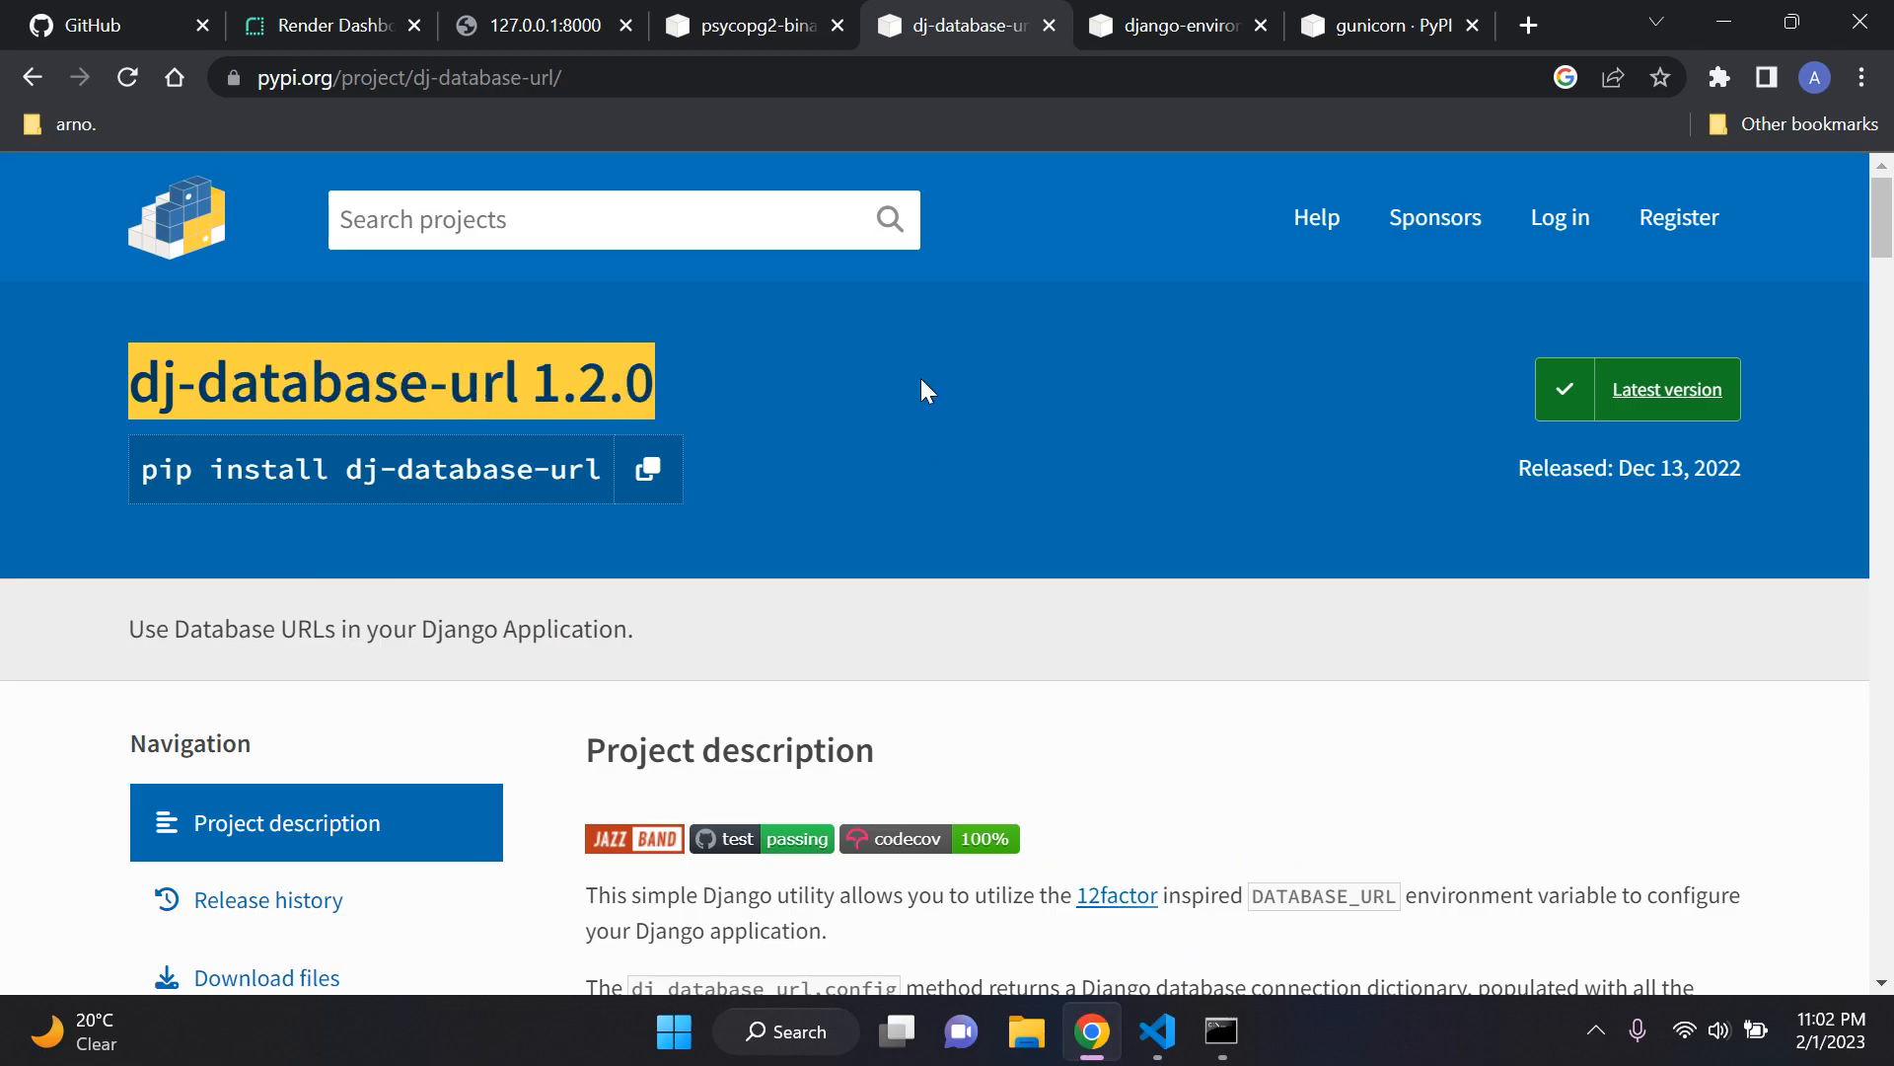
click(979, 381)
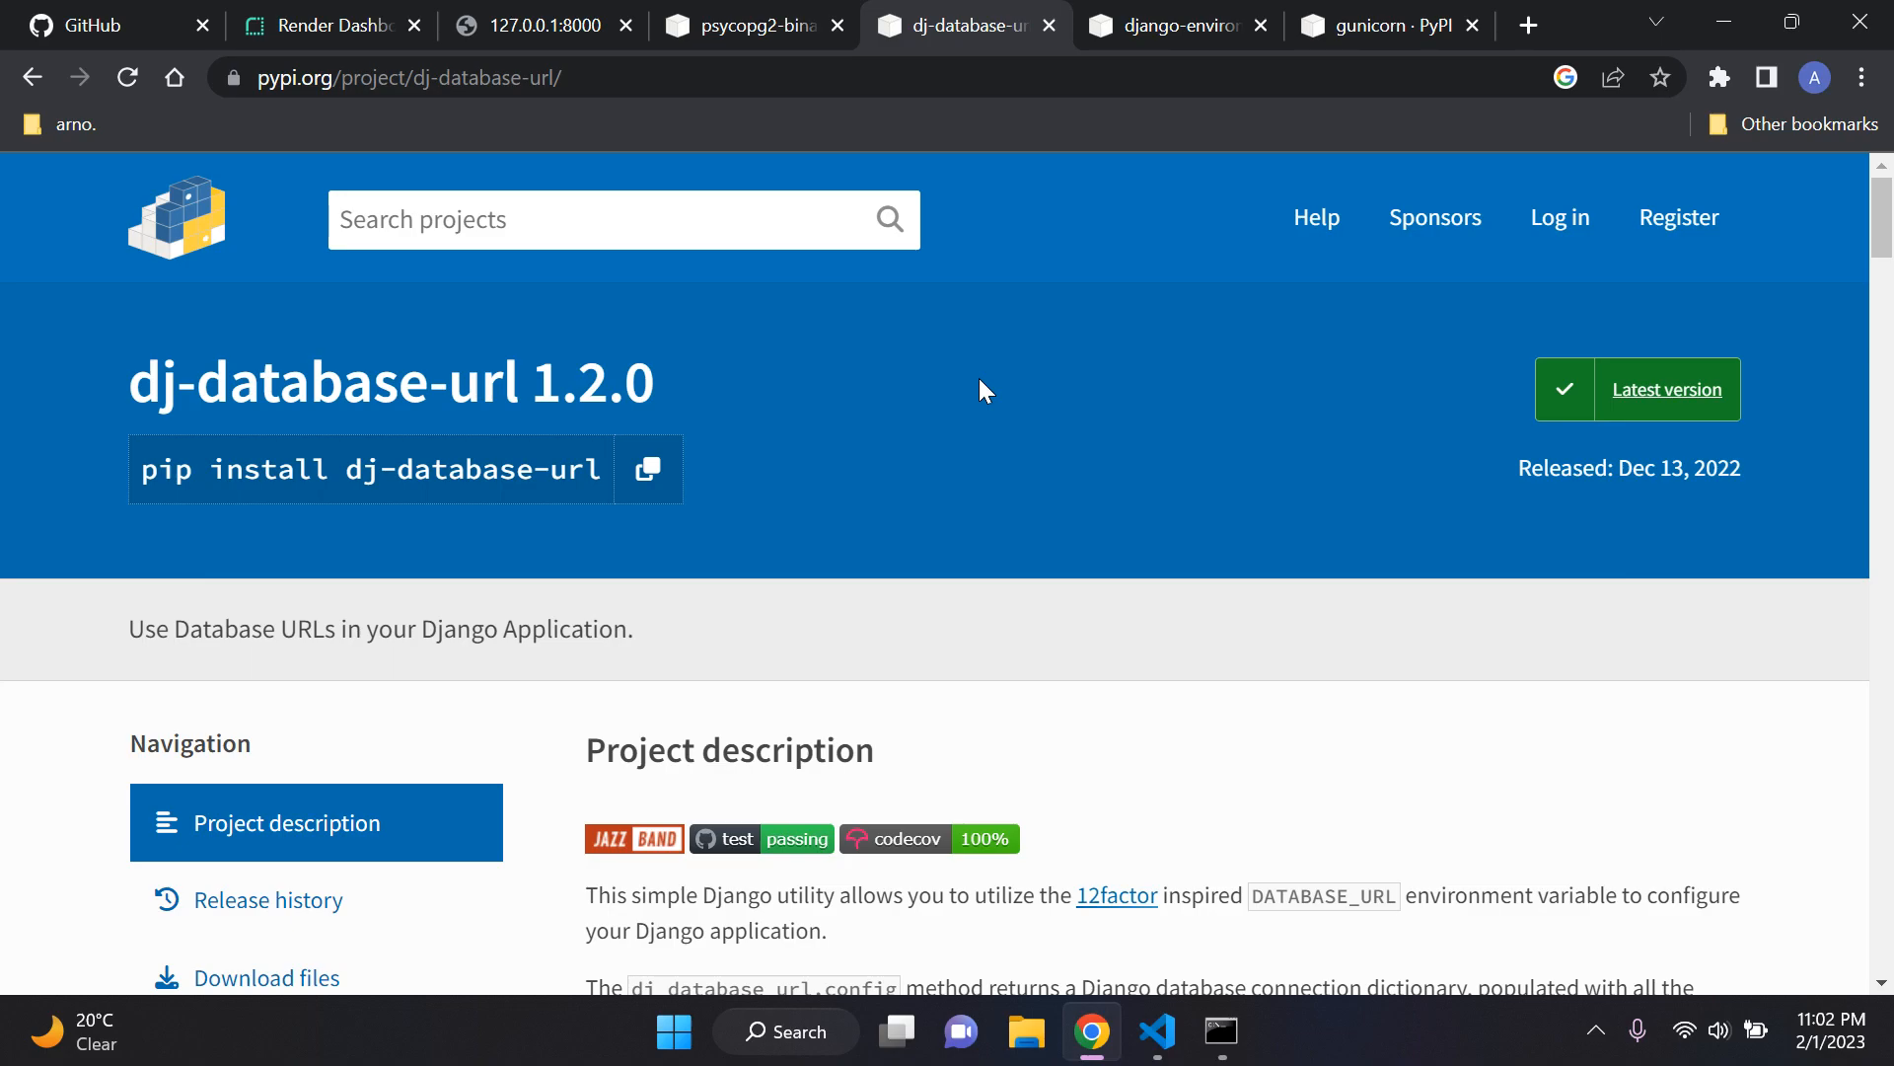
Step: Open ProductionDatabase in the Render dashboard and highlight the External Database URL label in its connection details
click(335, 25)
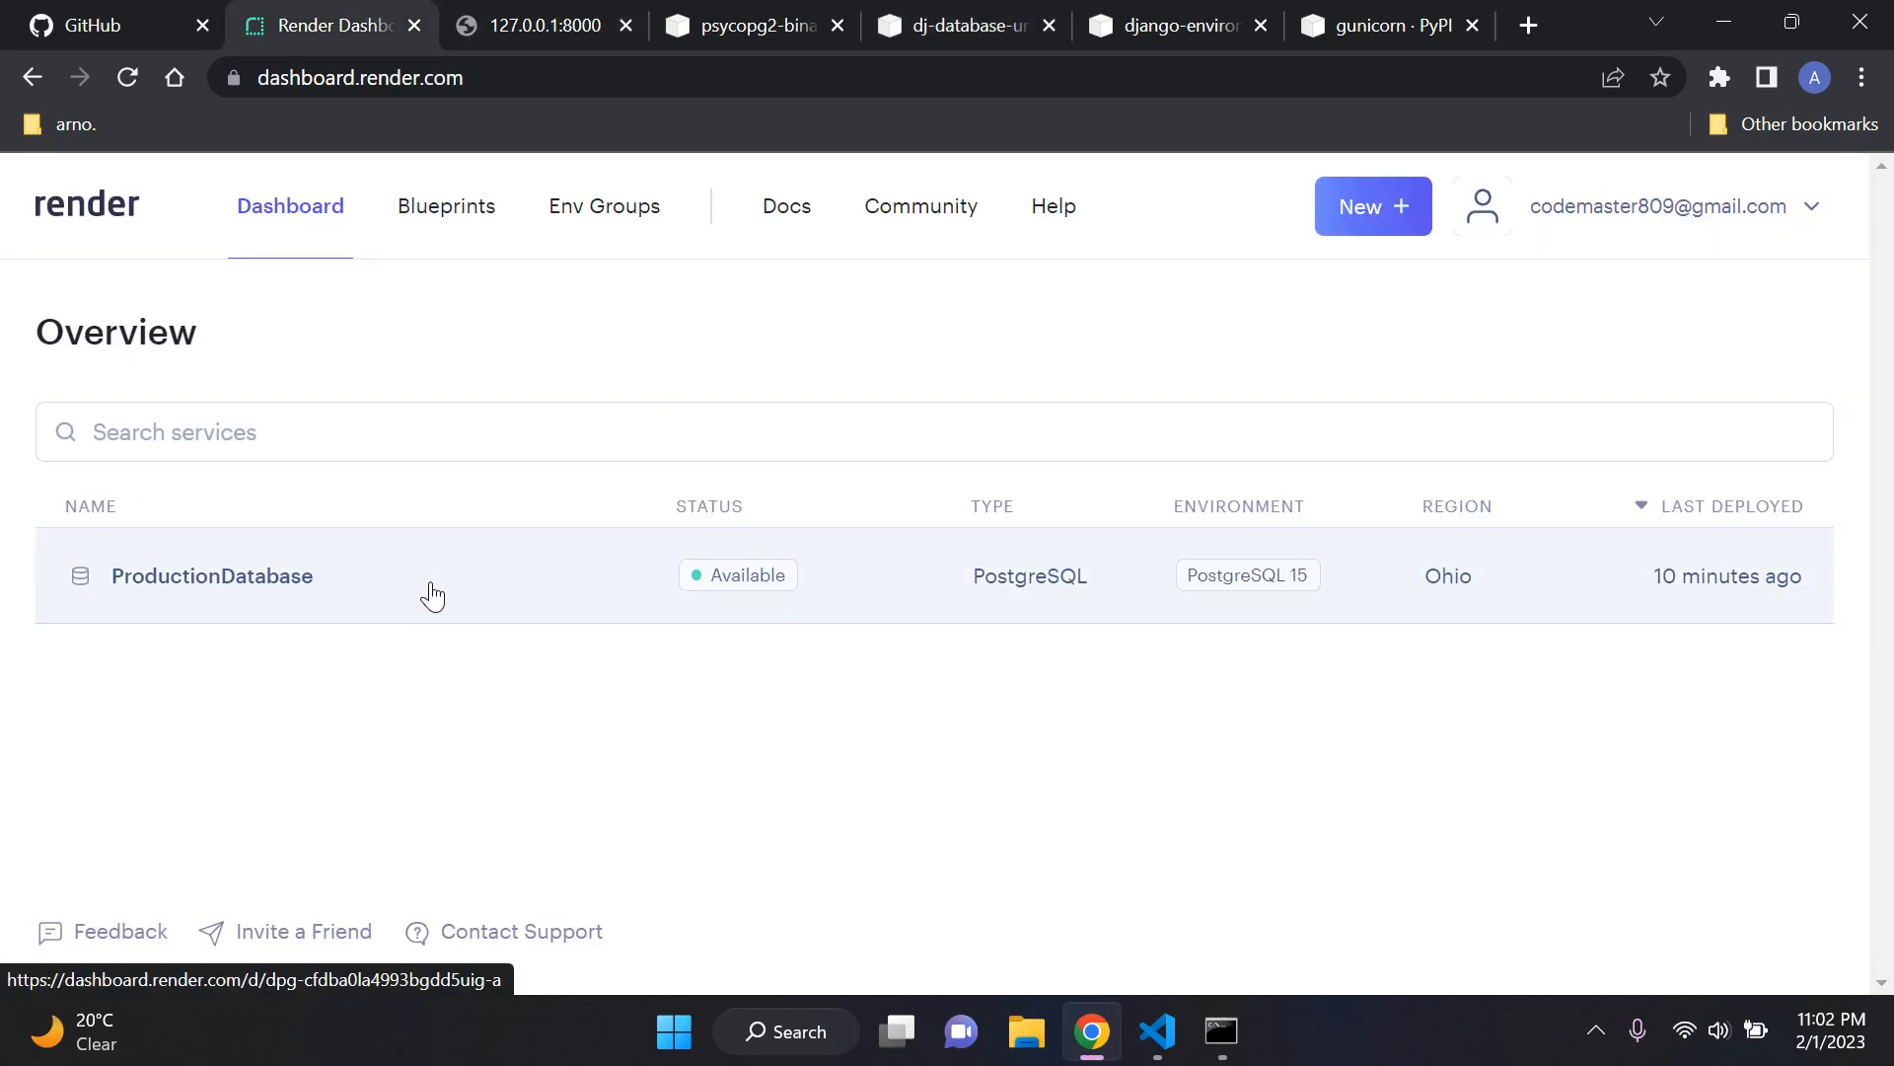
click(464, 592)
scroll(710, 524, down, 6)
scroll(690, 526, down, 10)
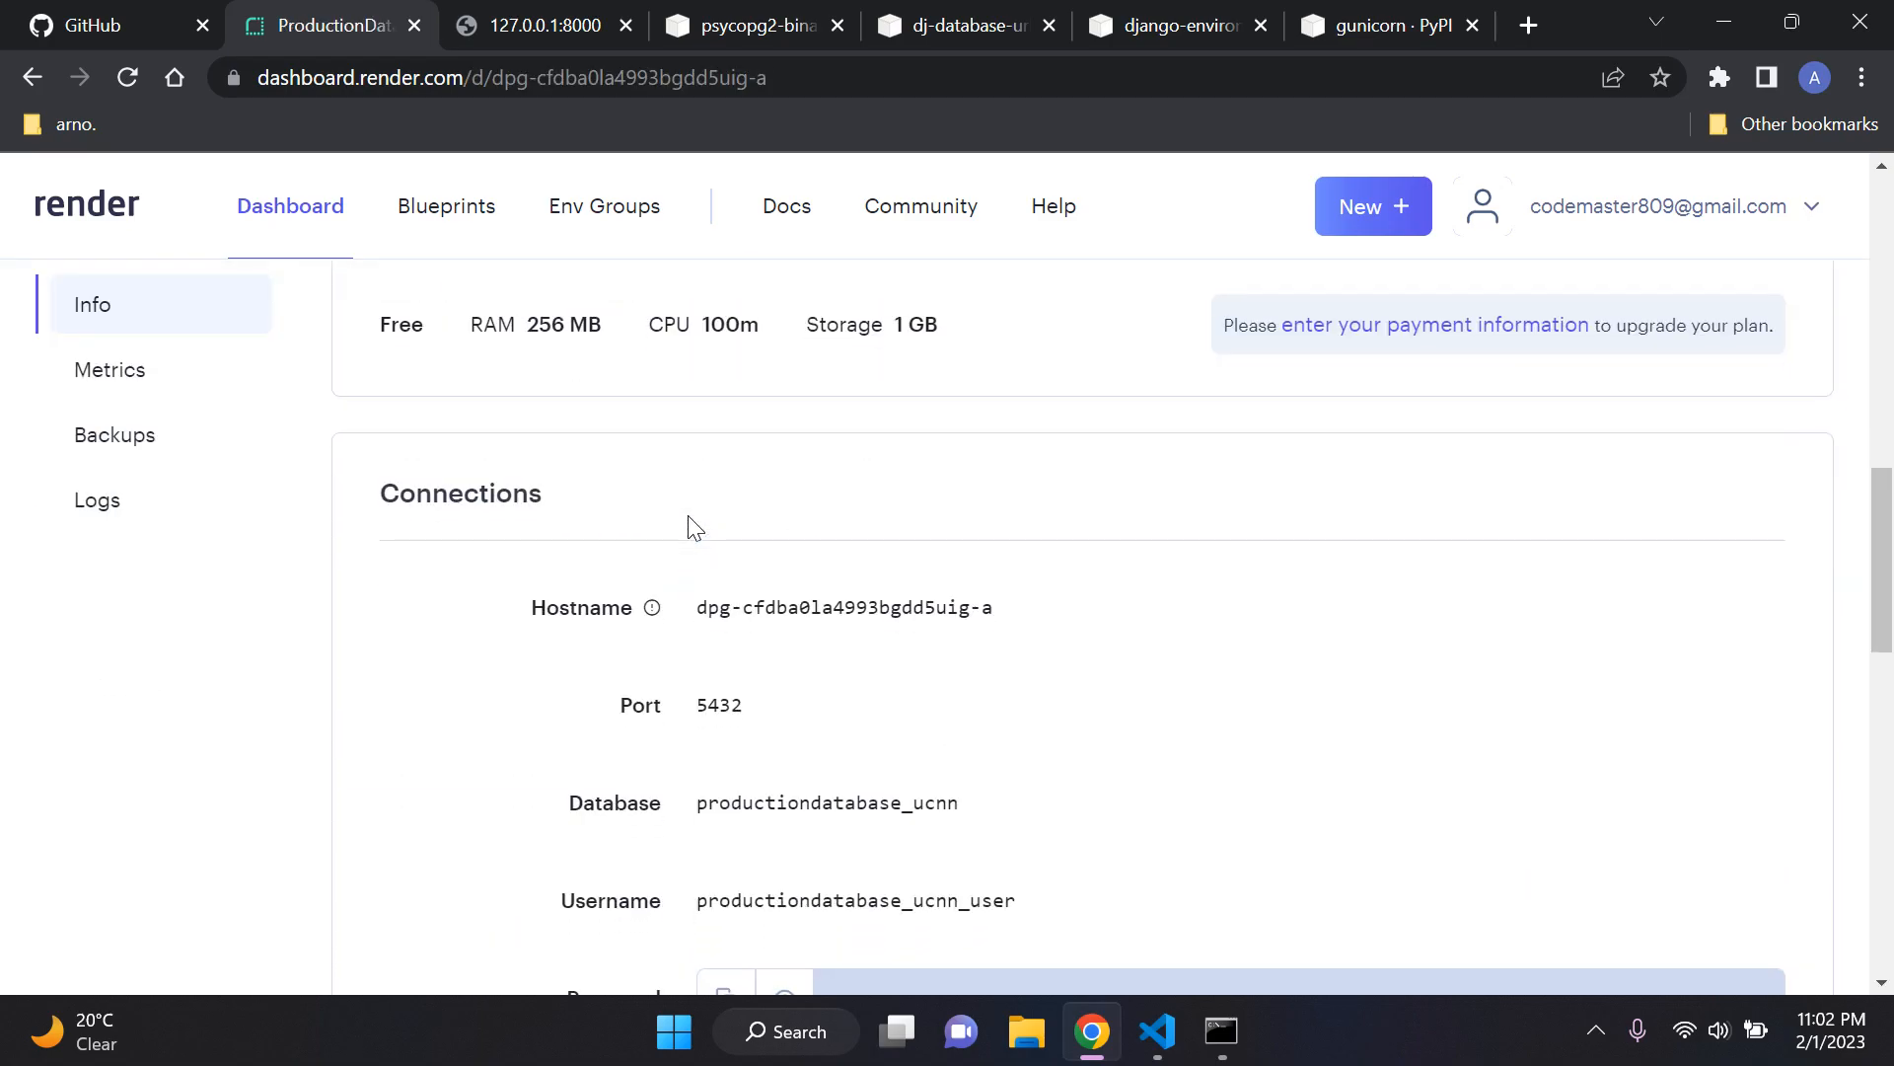
triple_click(487, 613)
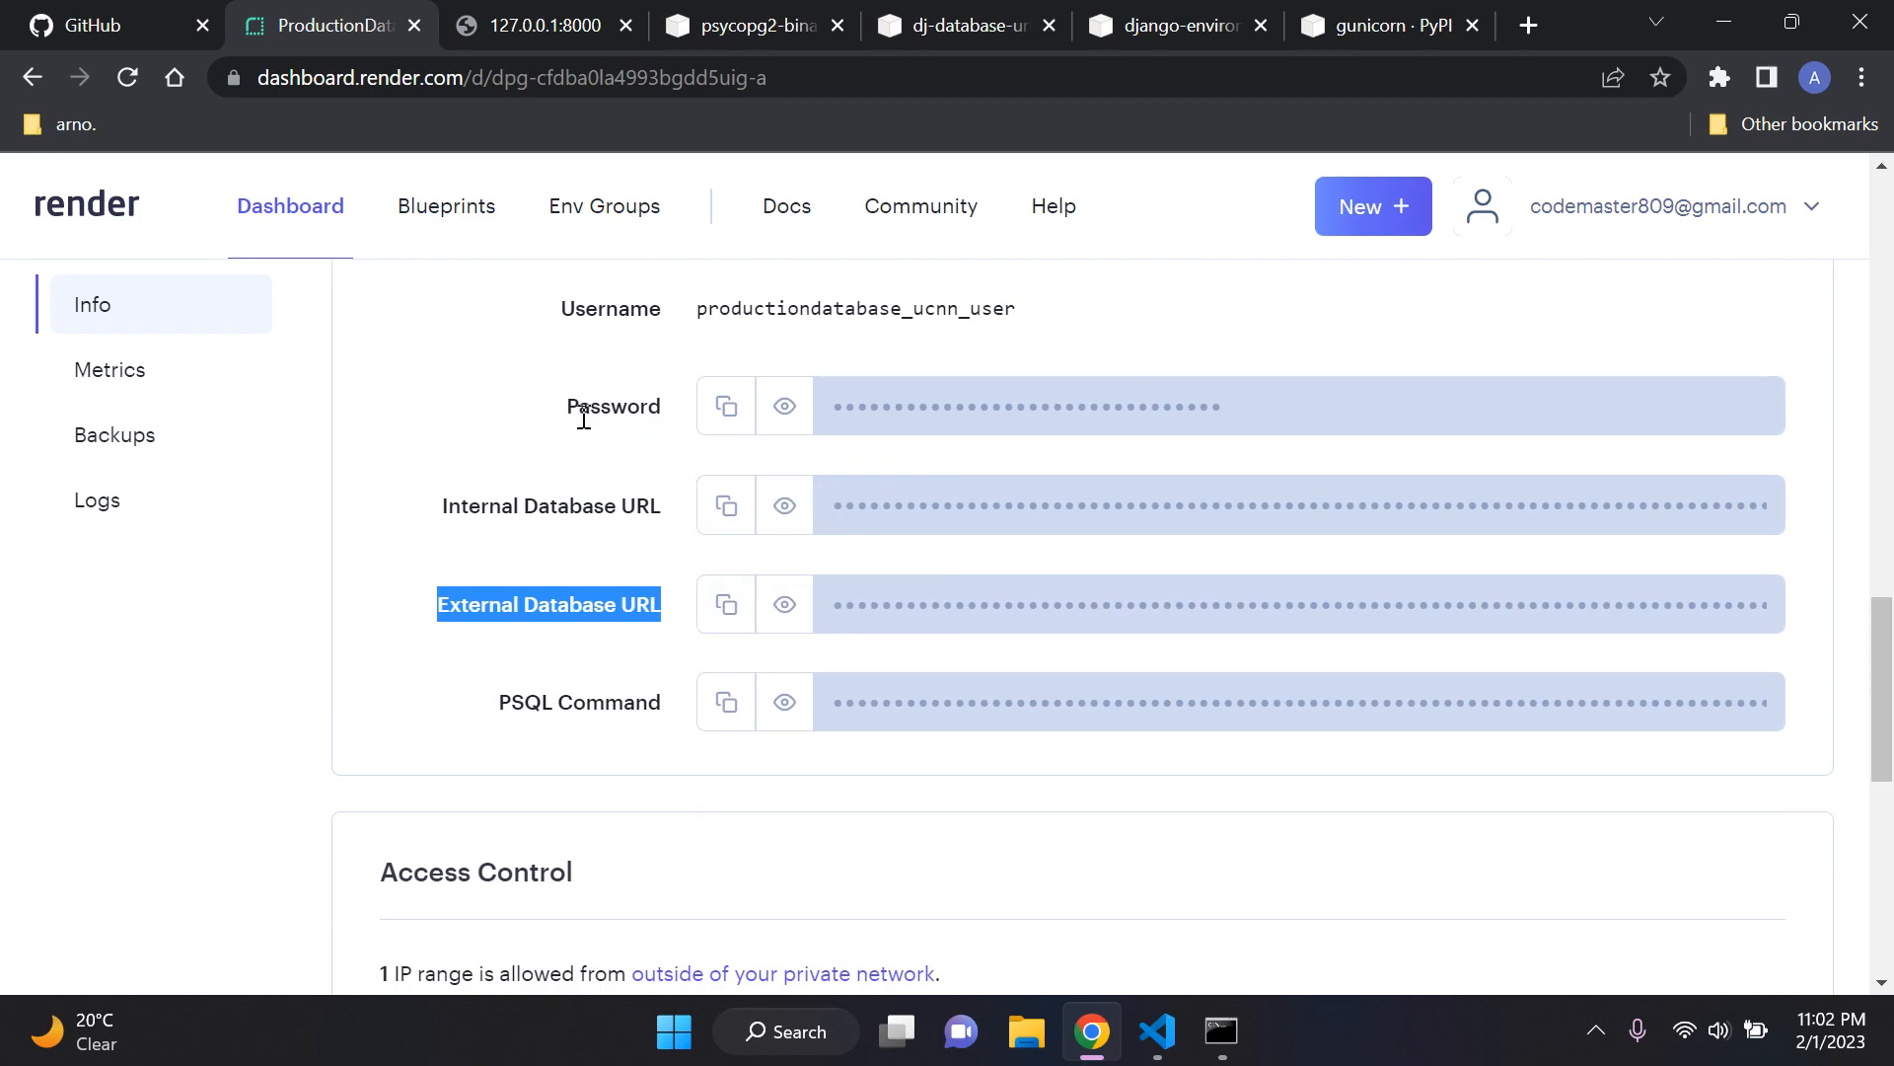
Step: Compare the dj-database-url PyPI page with the ProductionDatabase connection details in Render, highlighting the package title
click(912, 16)
drag(130, 383, 781, 359)
click(790, 361)
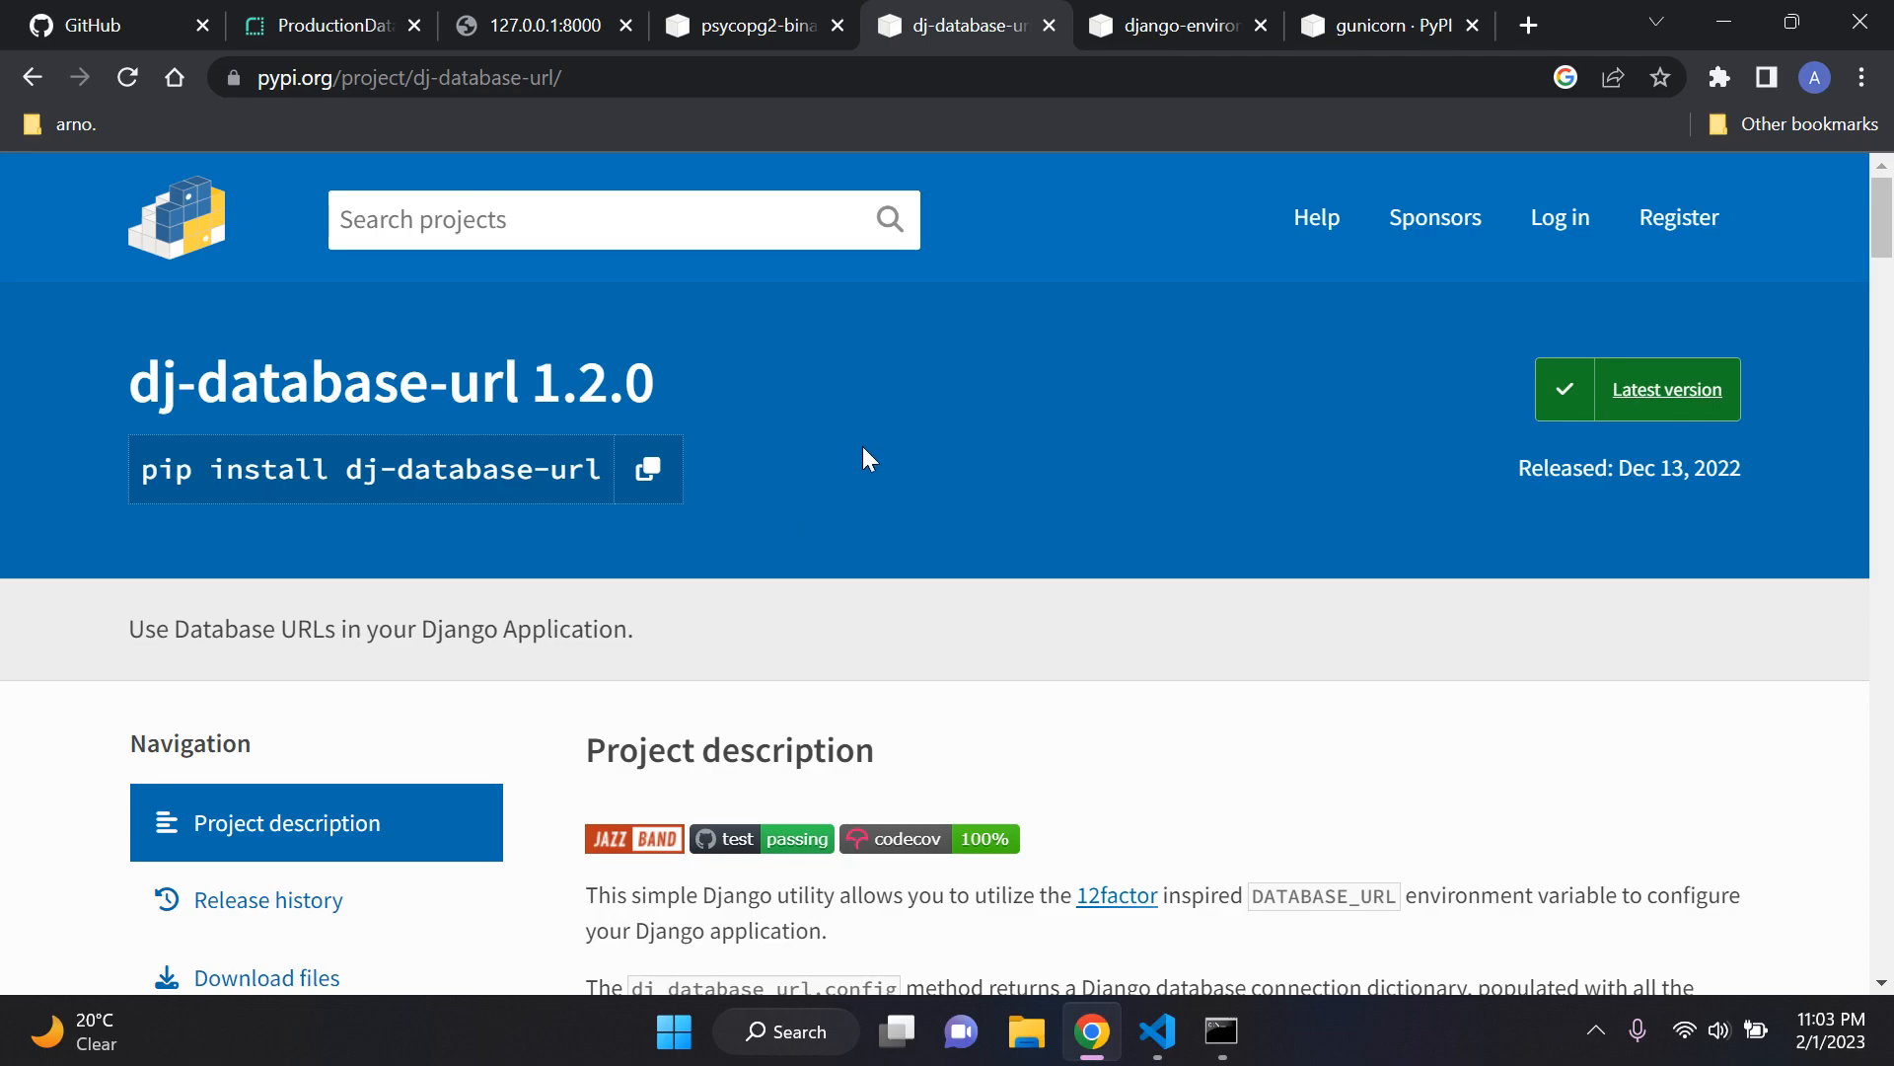
click(325, 25)
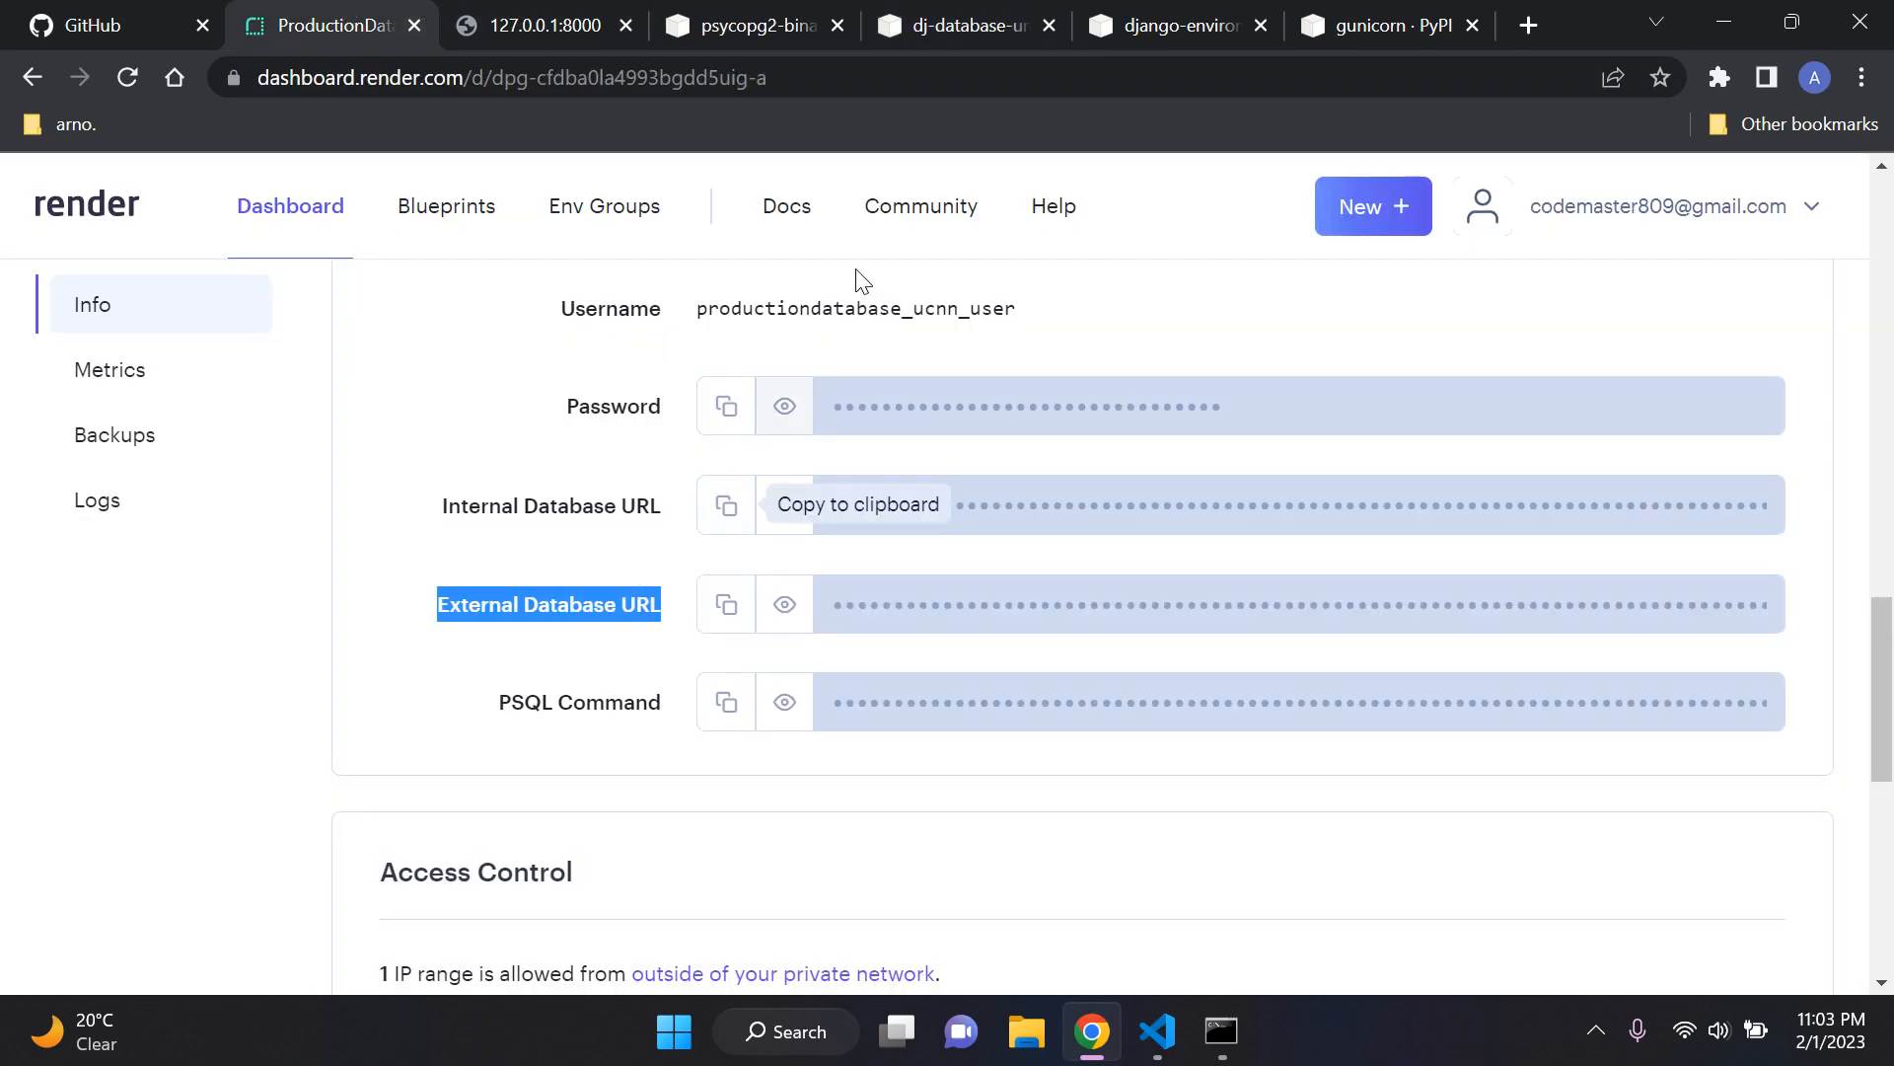
click(933, 34)
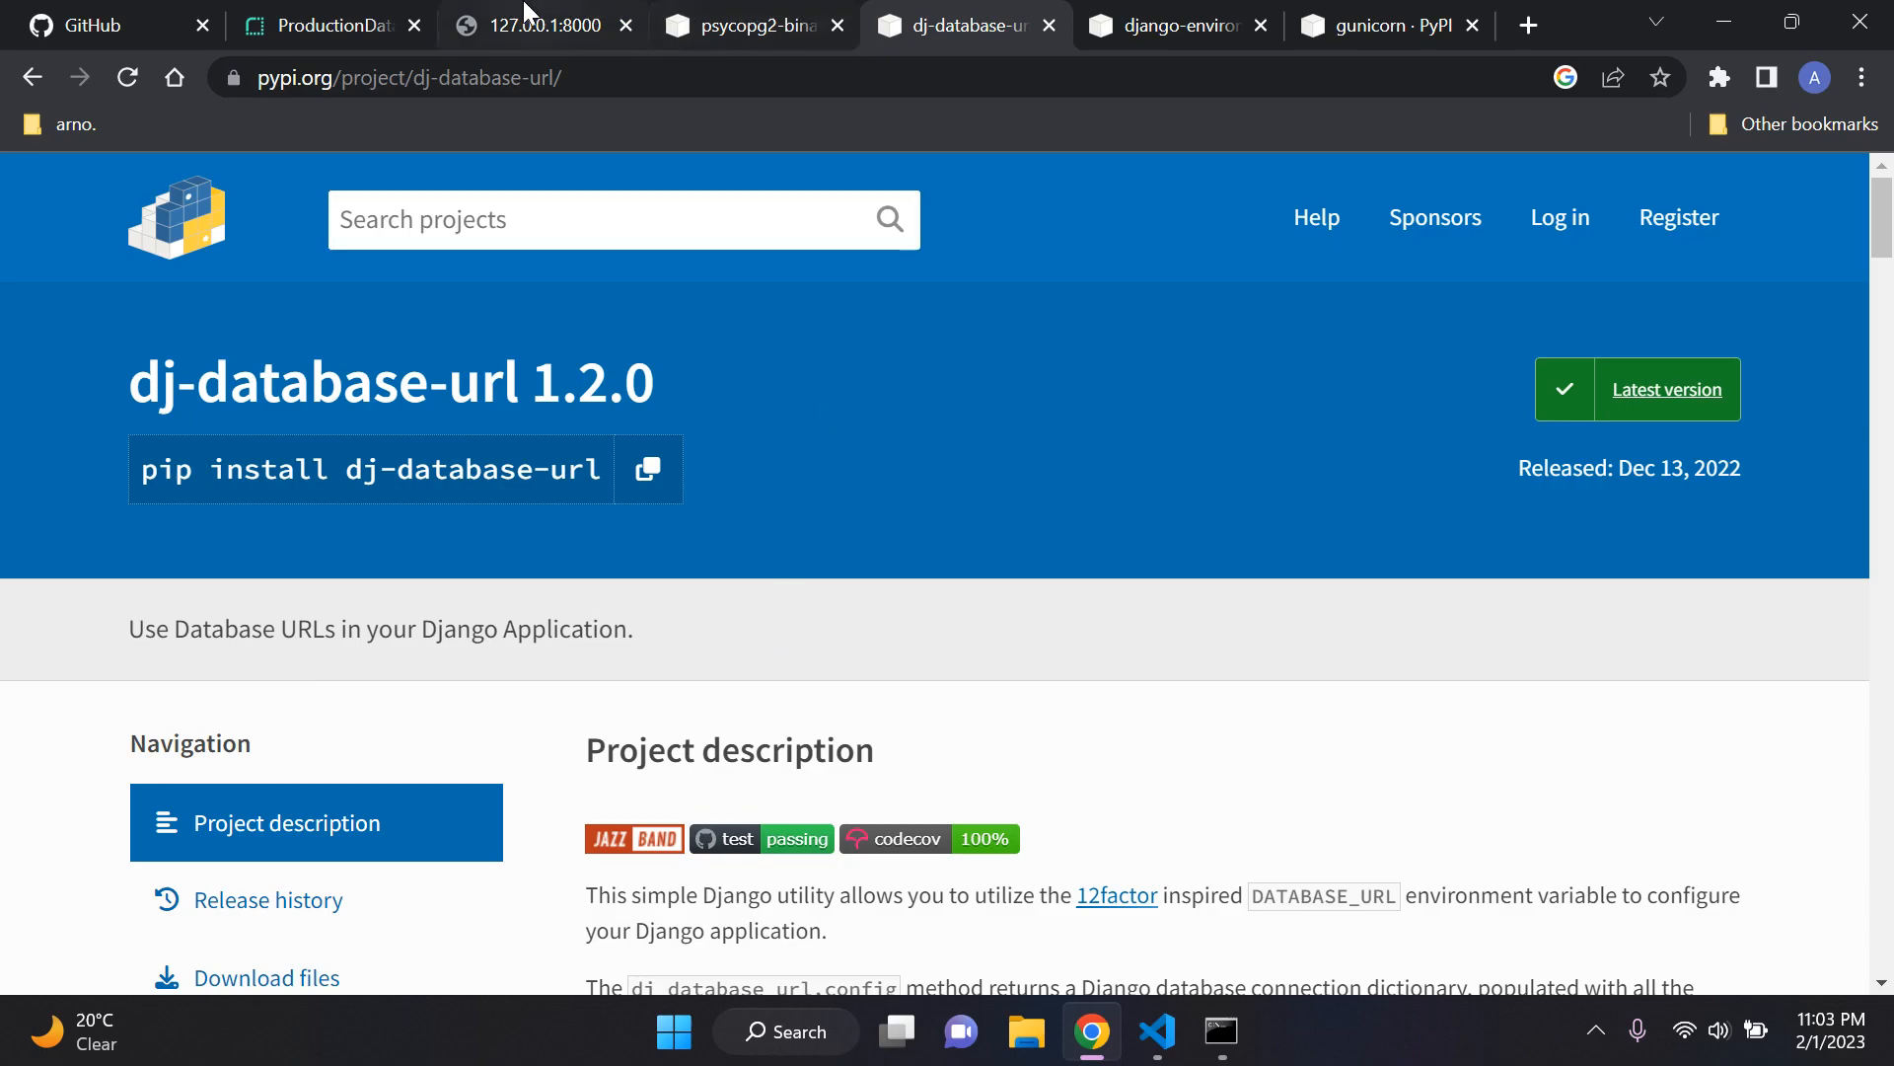
click(395, 34)
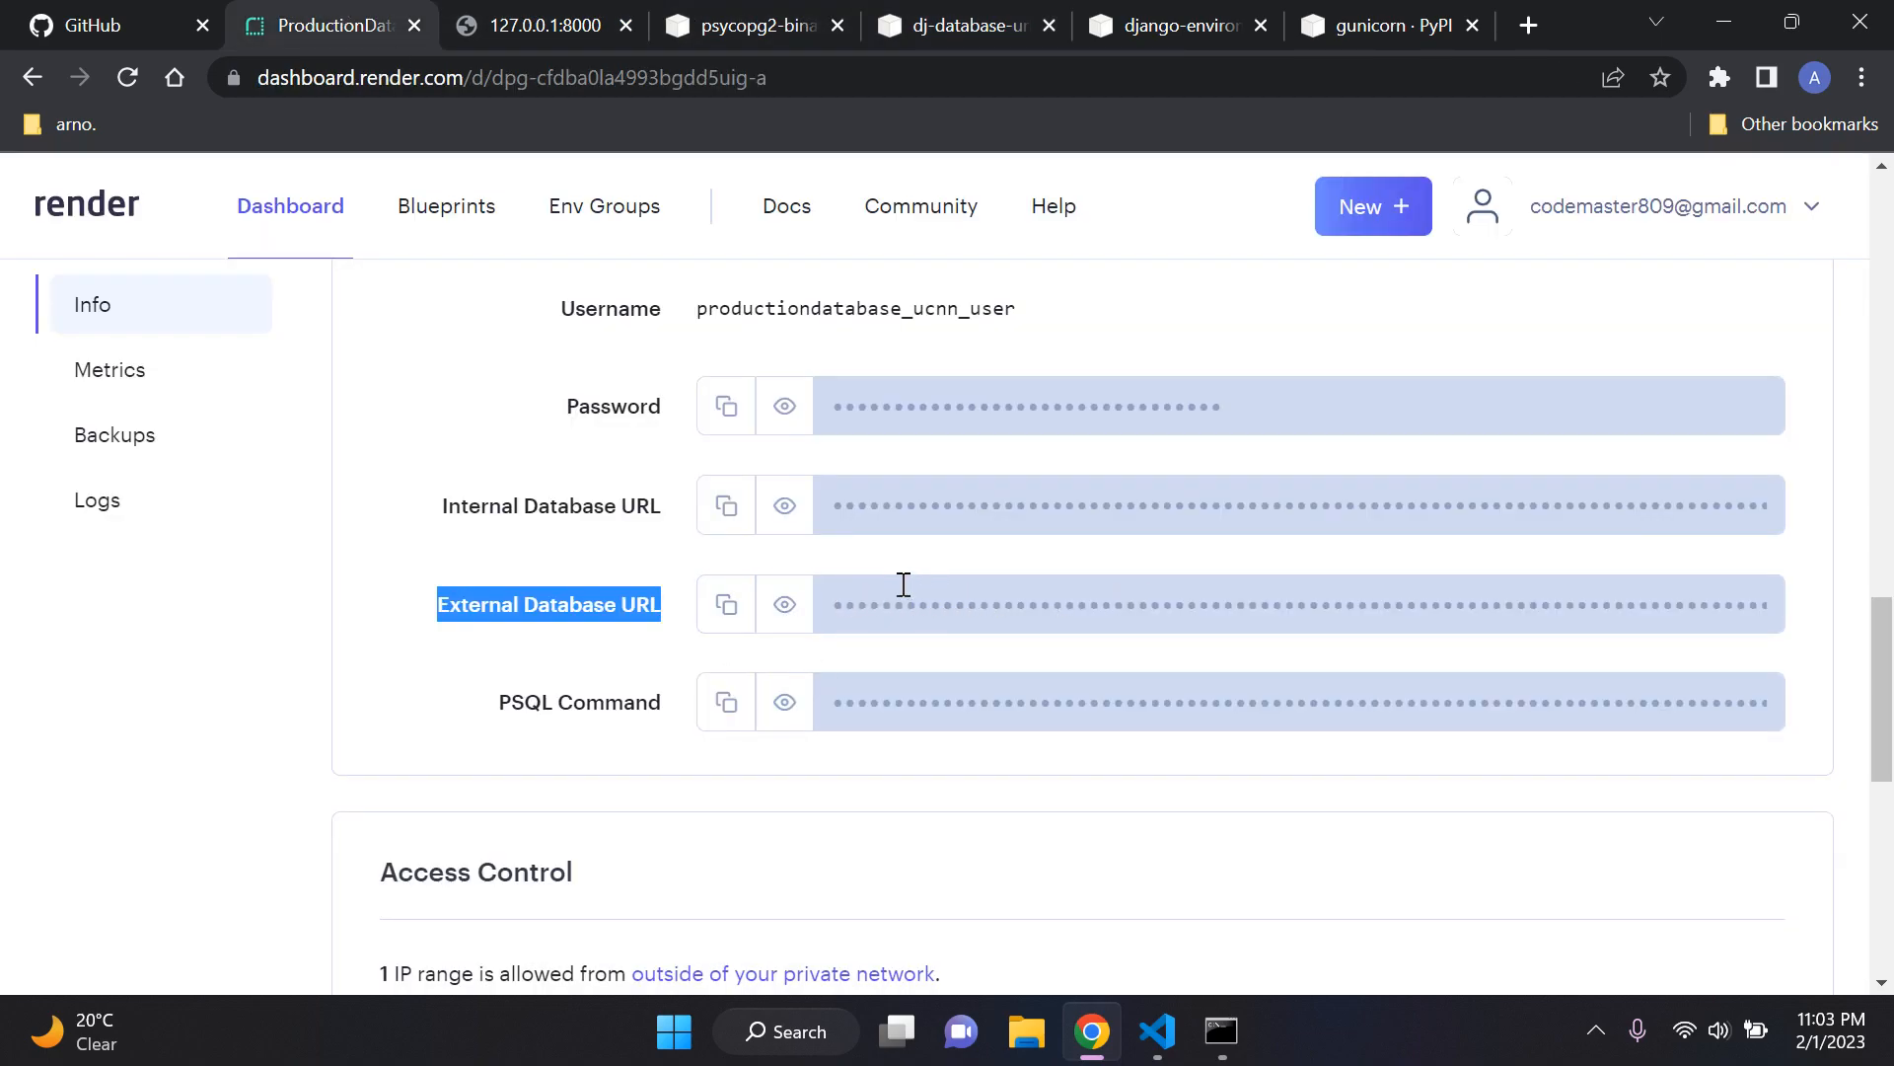
Step: Reveal the External Database URL of ProductionDatabase, highlight its parts, and hide it again
click(801, 609)
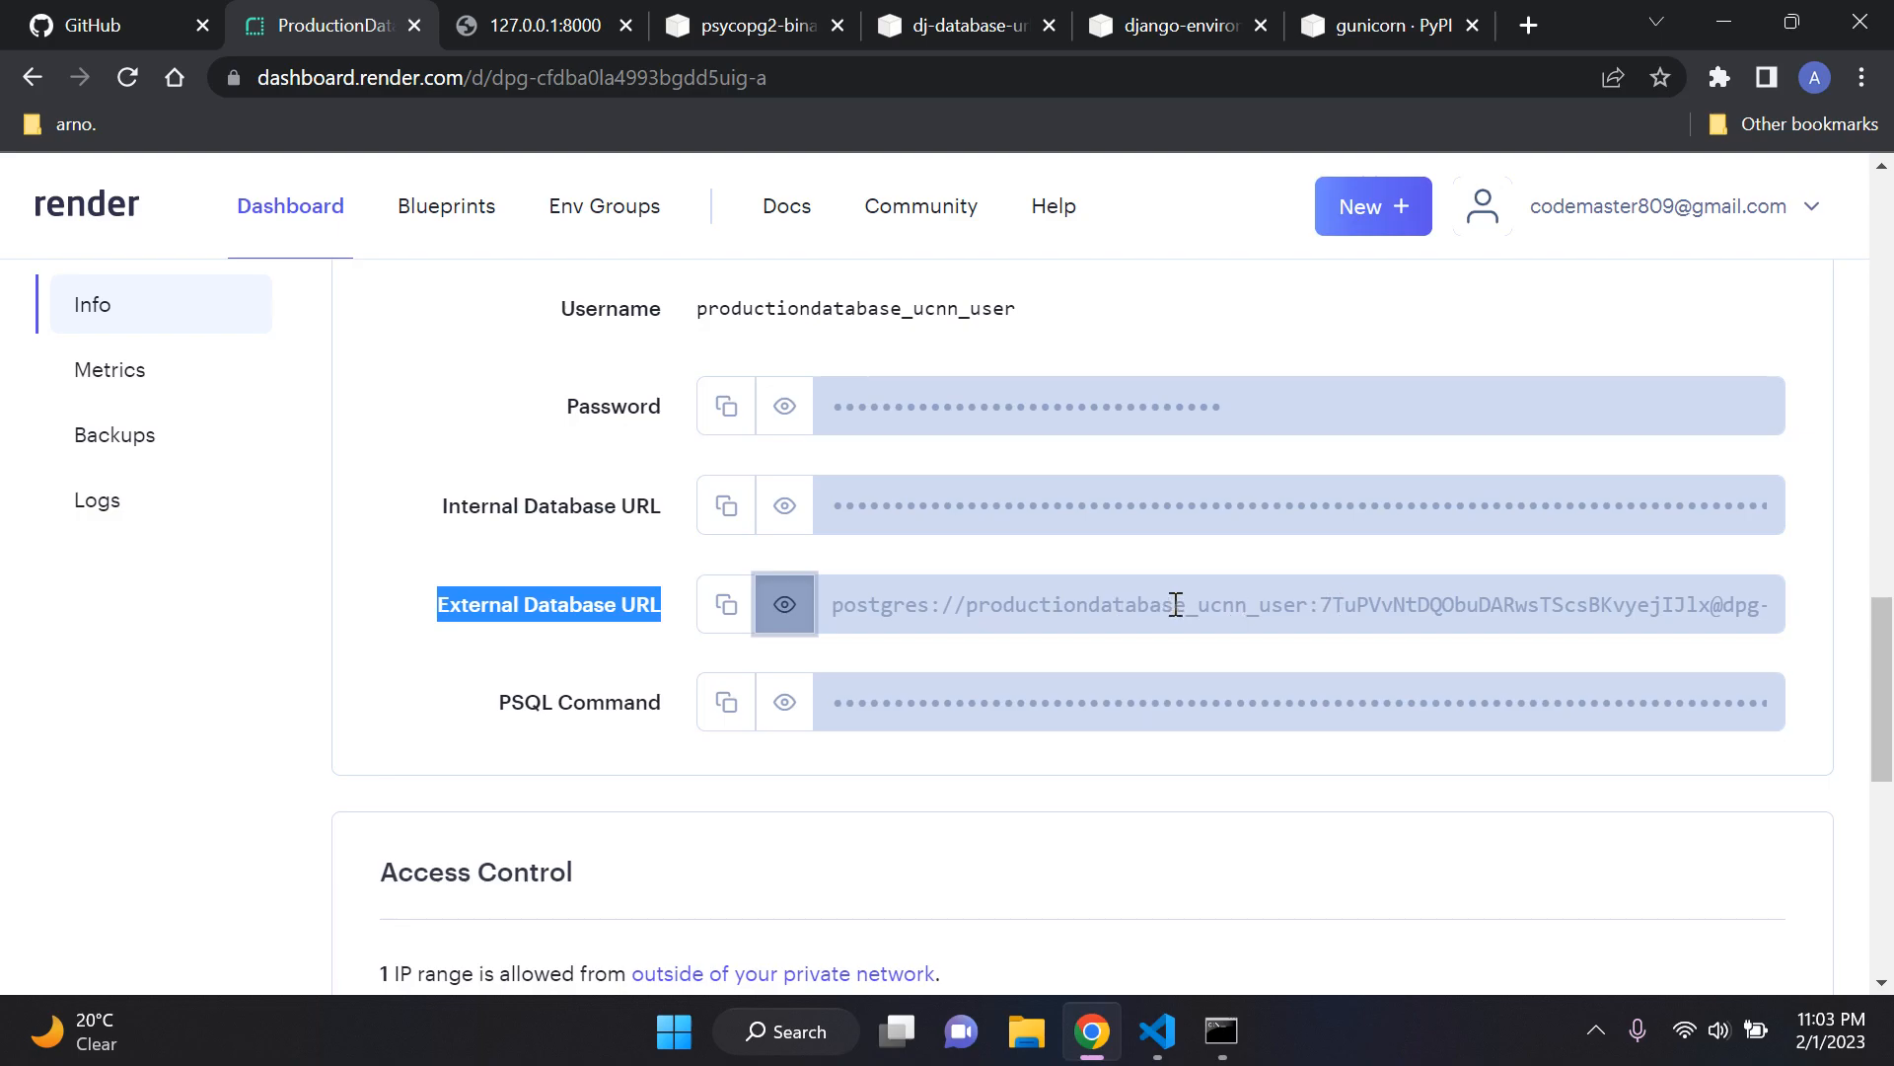
triple_click(1327, 605)
drag(1327, 605, 1239, 588)
drag(1062, 603, 817, 611)
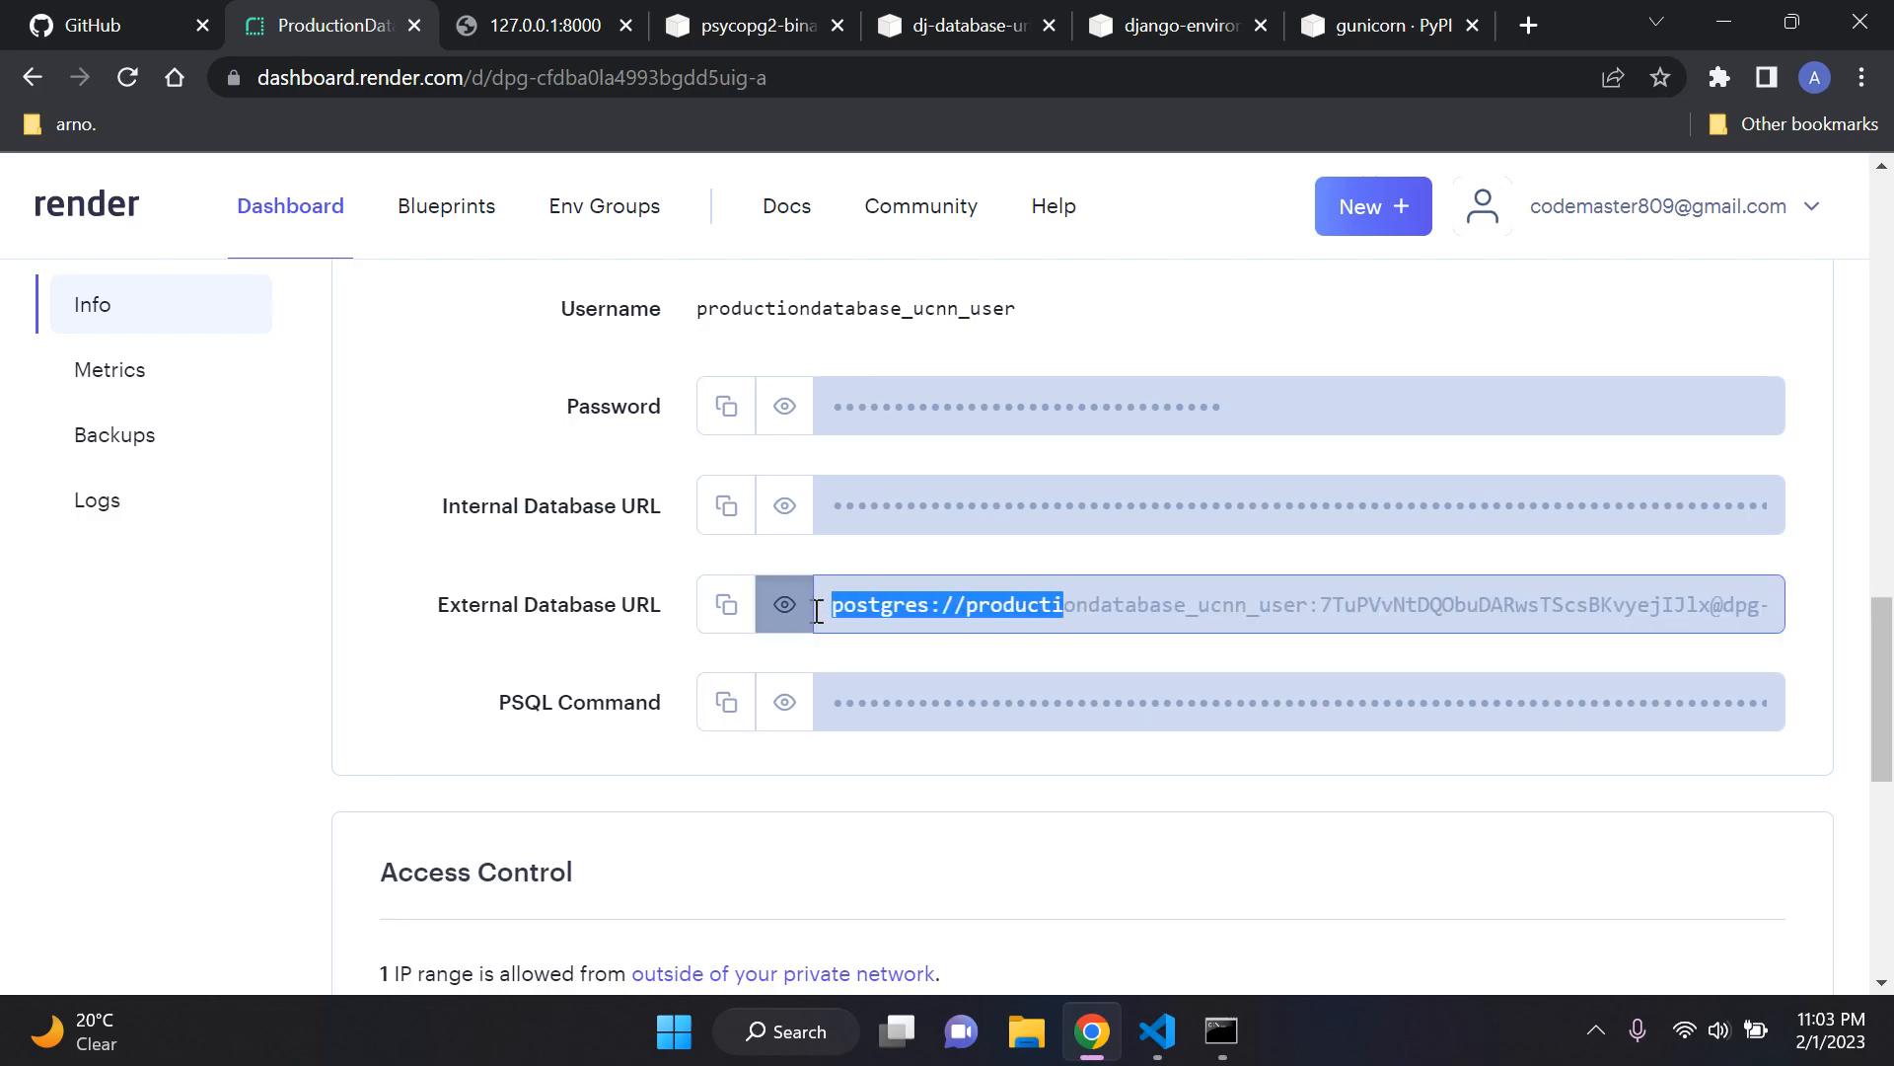
click(670, 570)
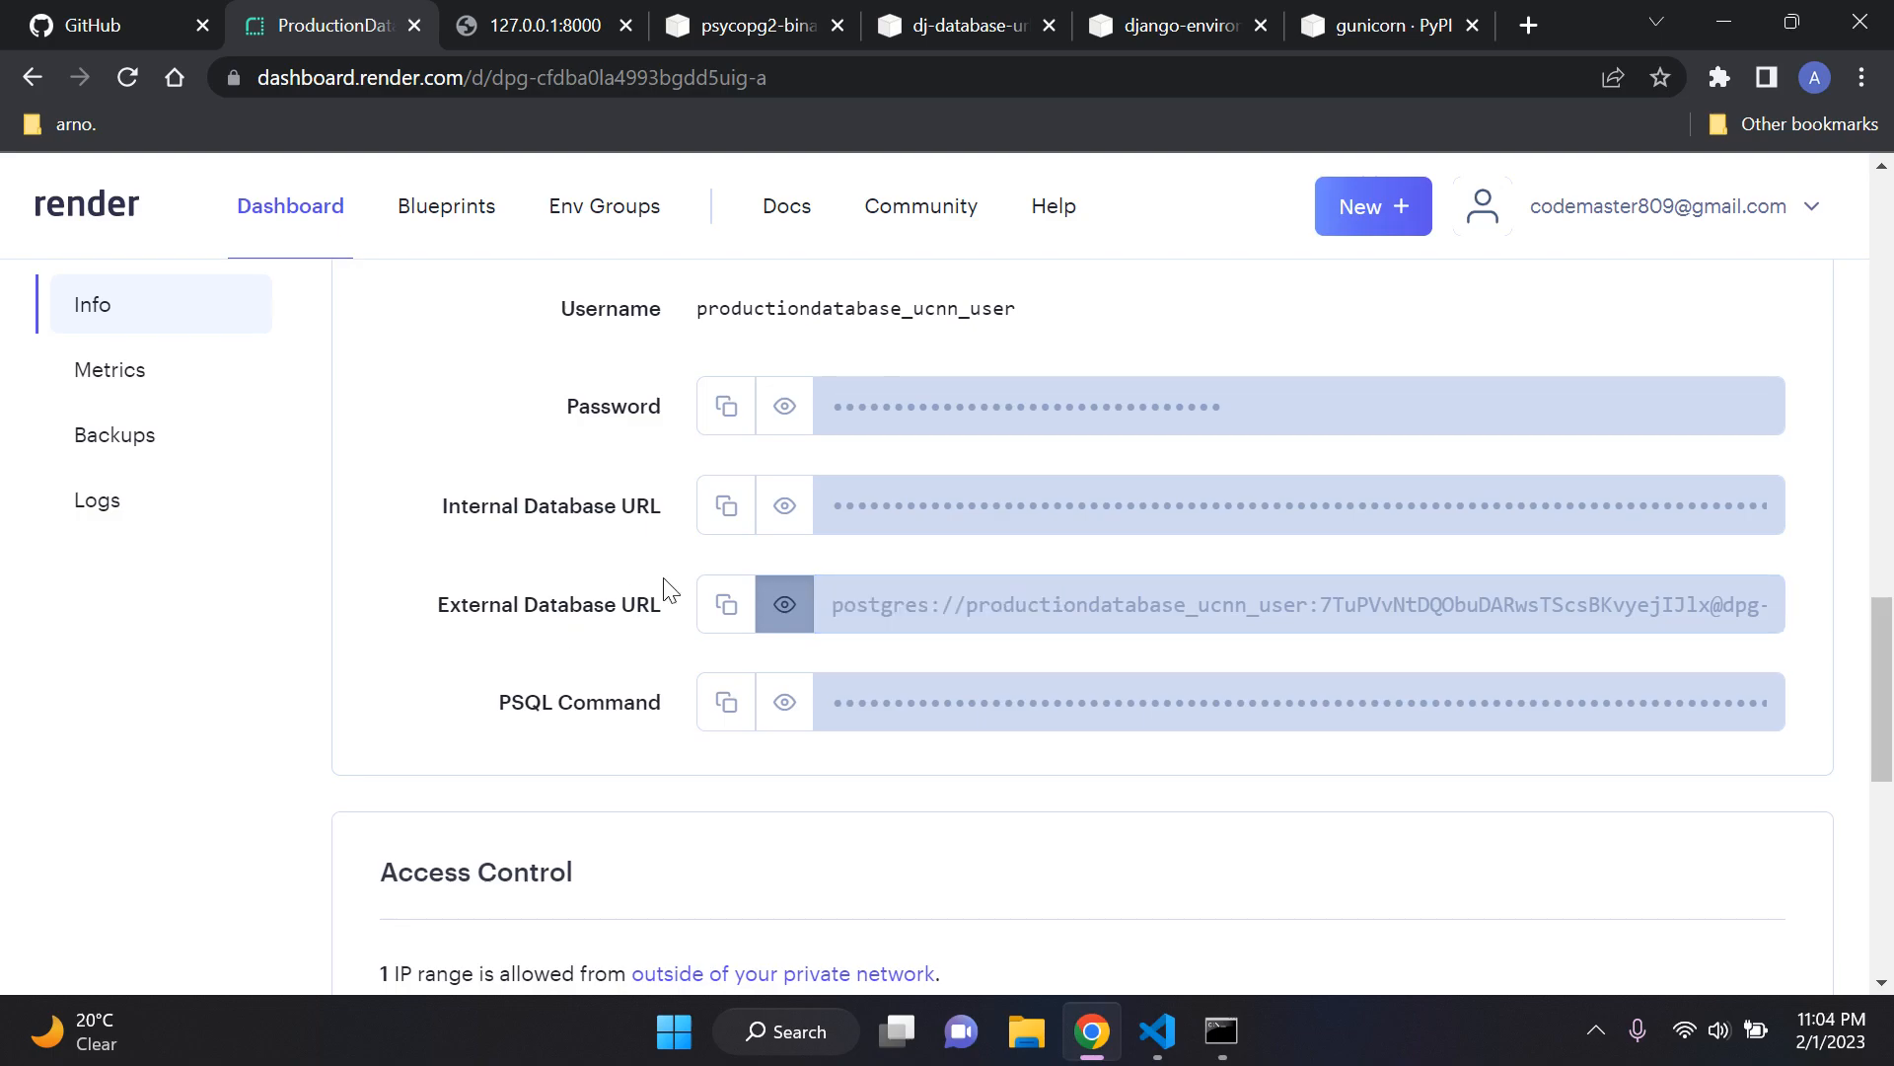
click(785, 604)
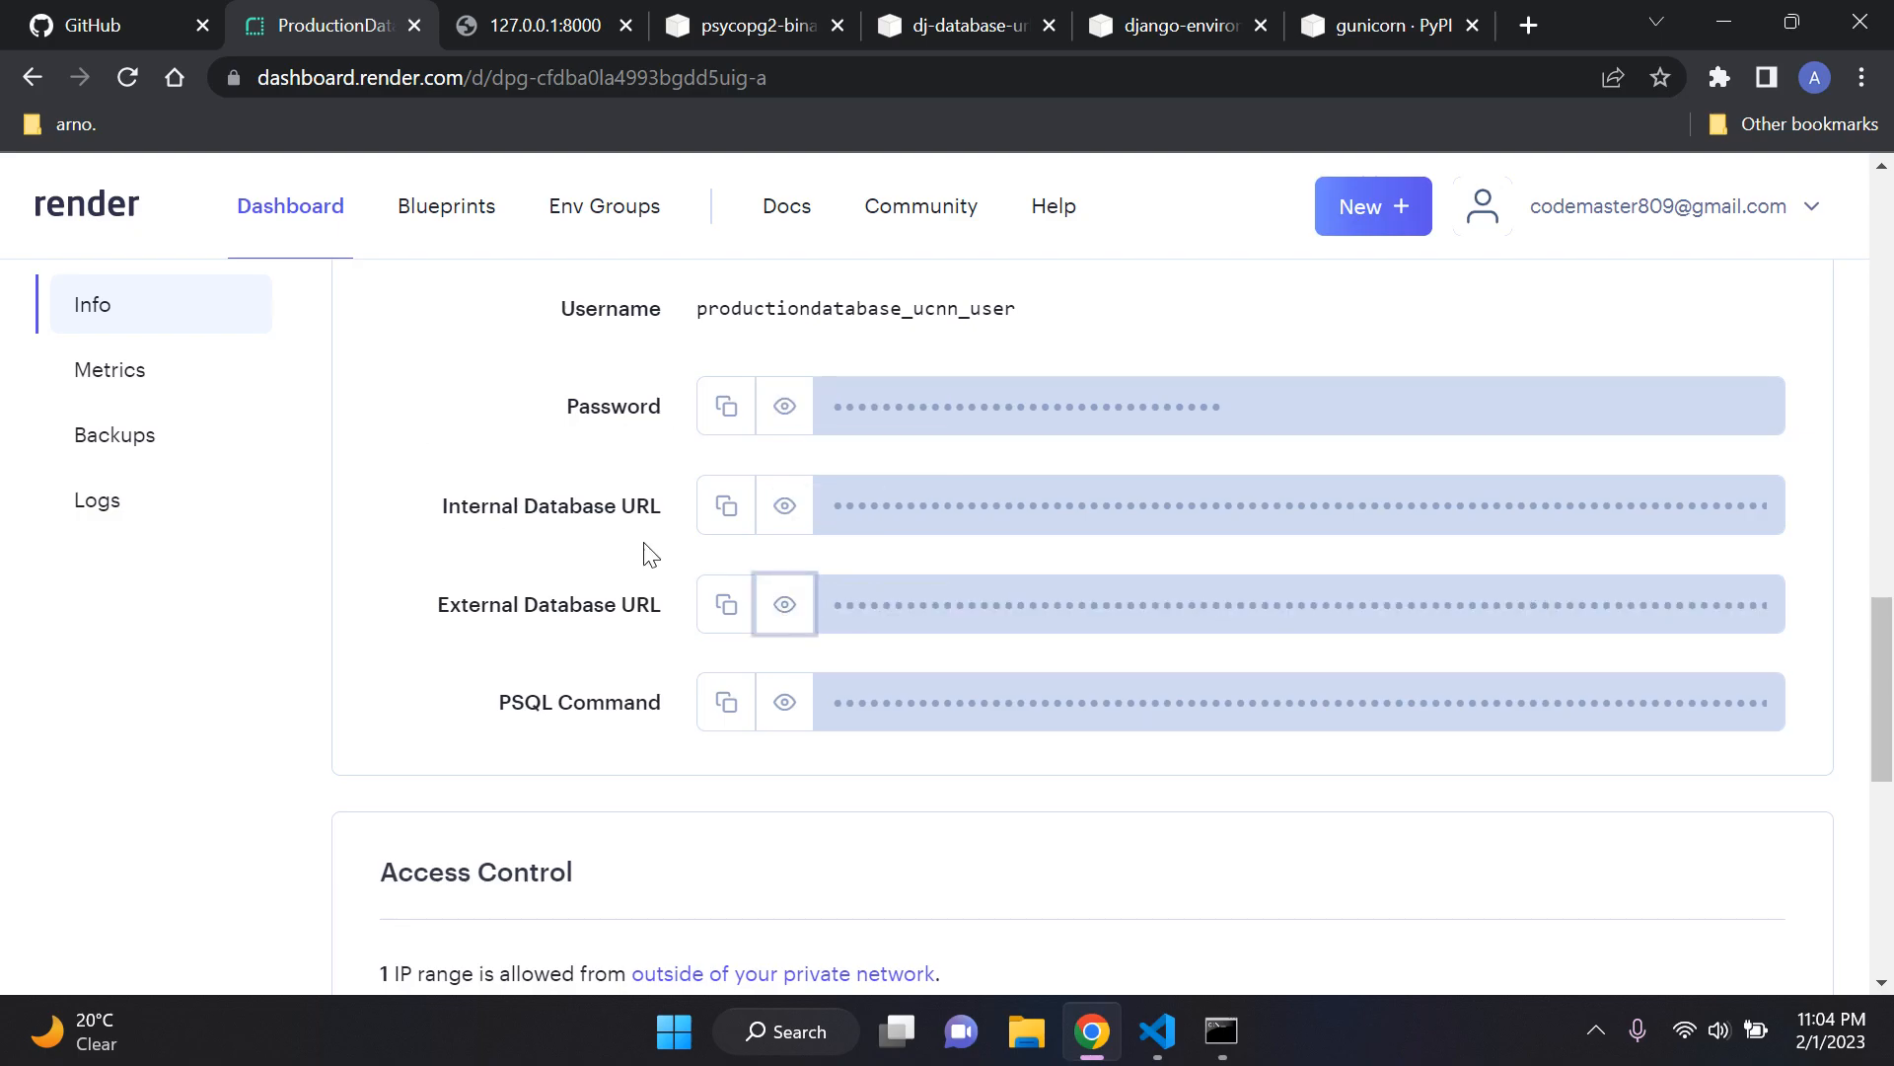
Step: Run pip install dj-database-url in the virtual environment using the PyPI command, and clear the console with cls
click(947, 20)
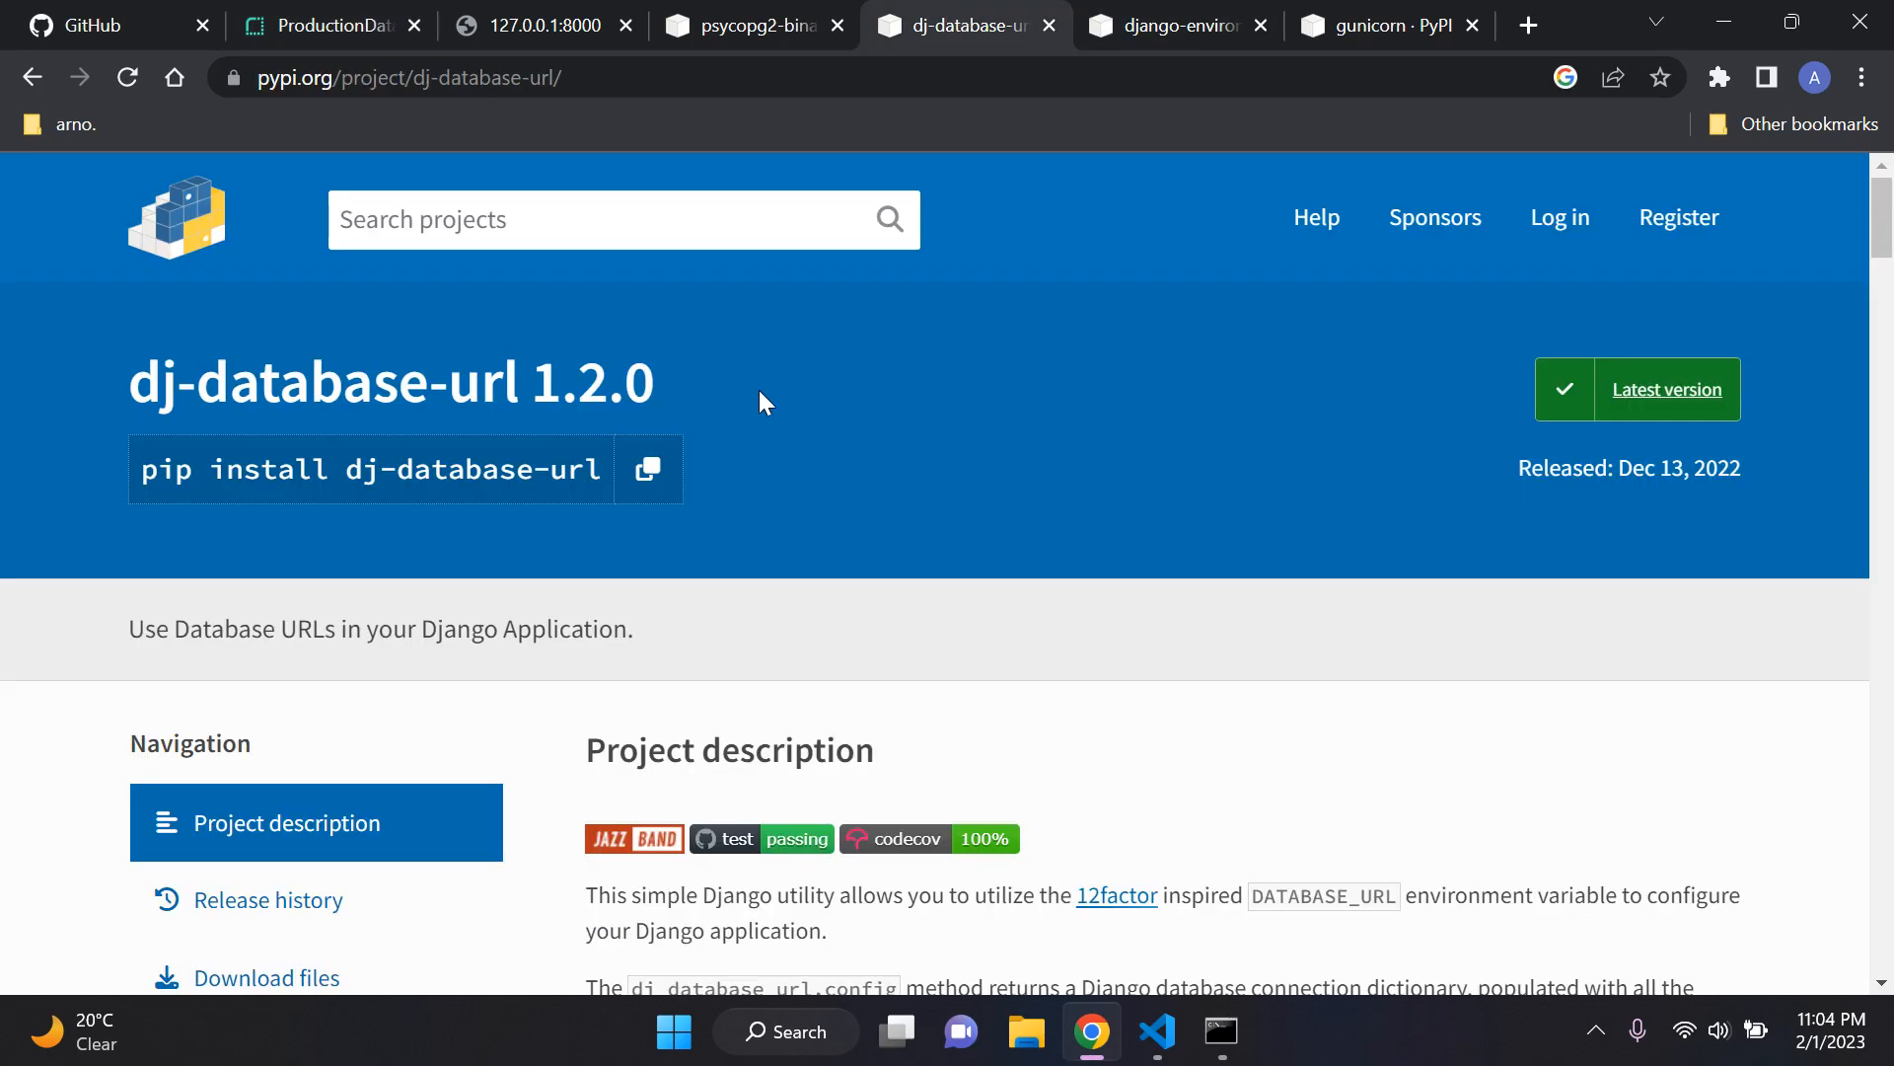
click(1221, 1031)
text(pip install dj-database-url)
key(Return)
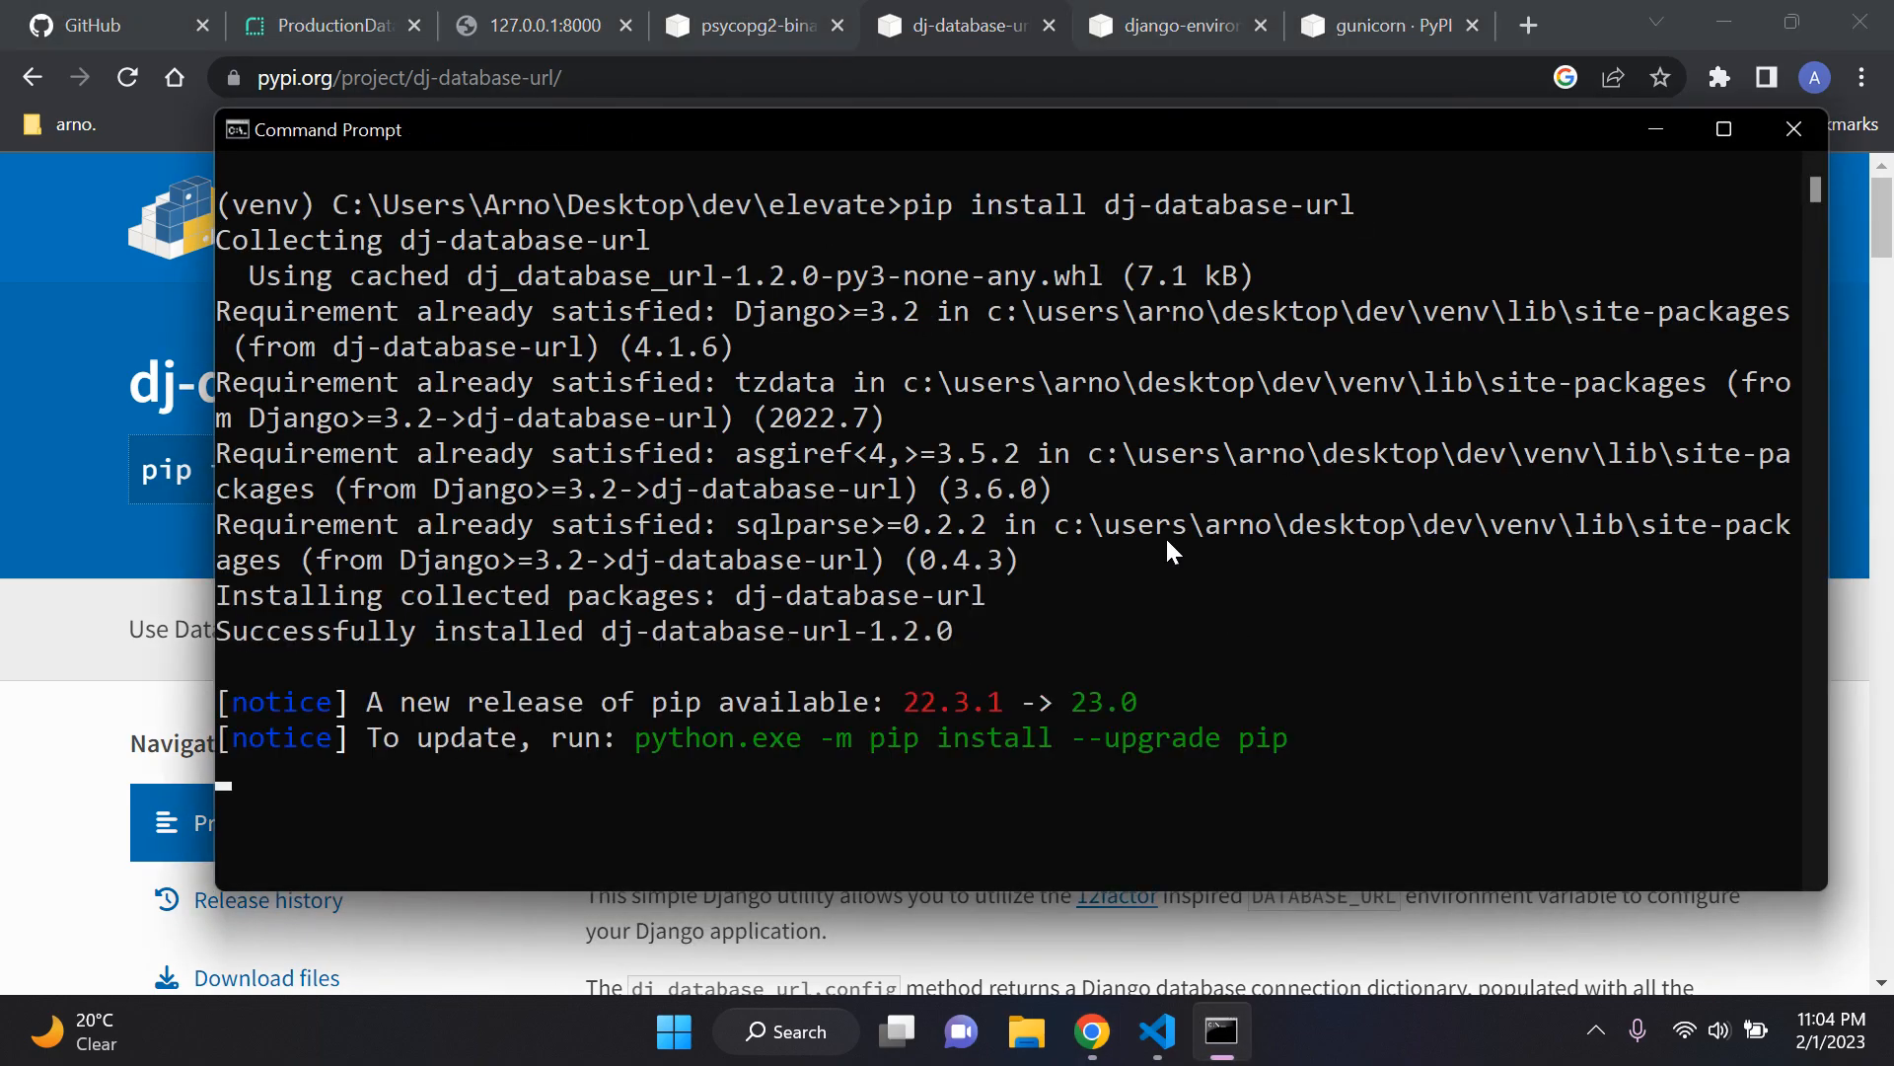
text(cls)
key(Return)
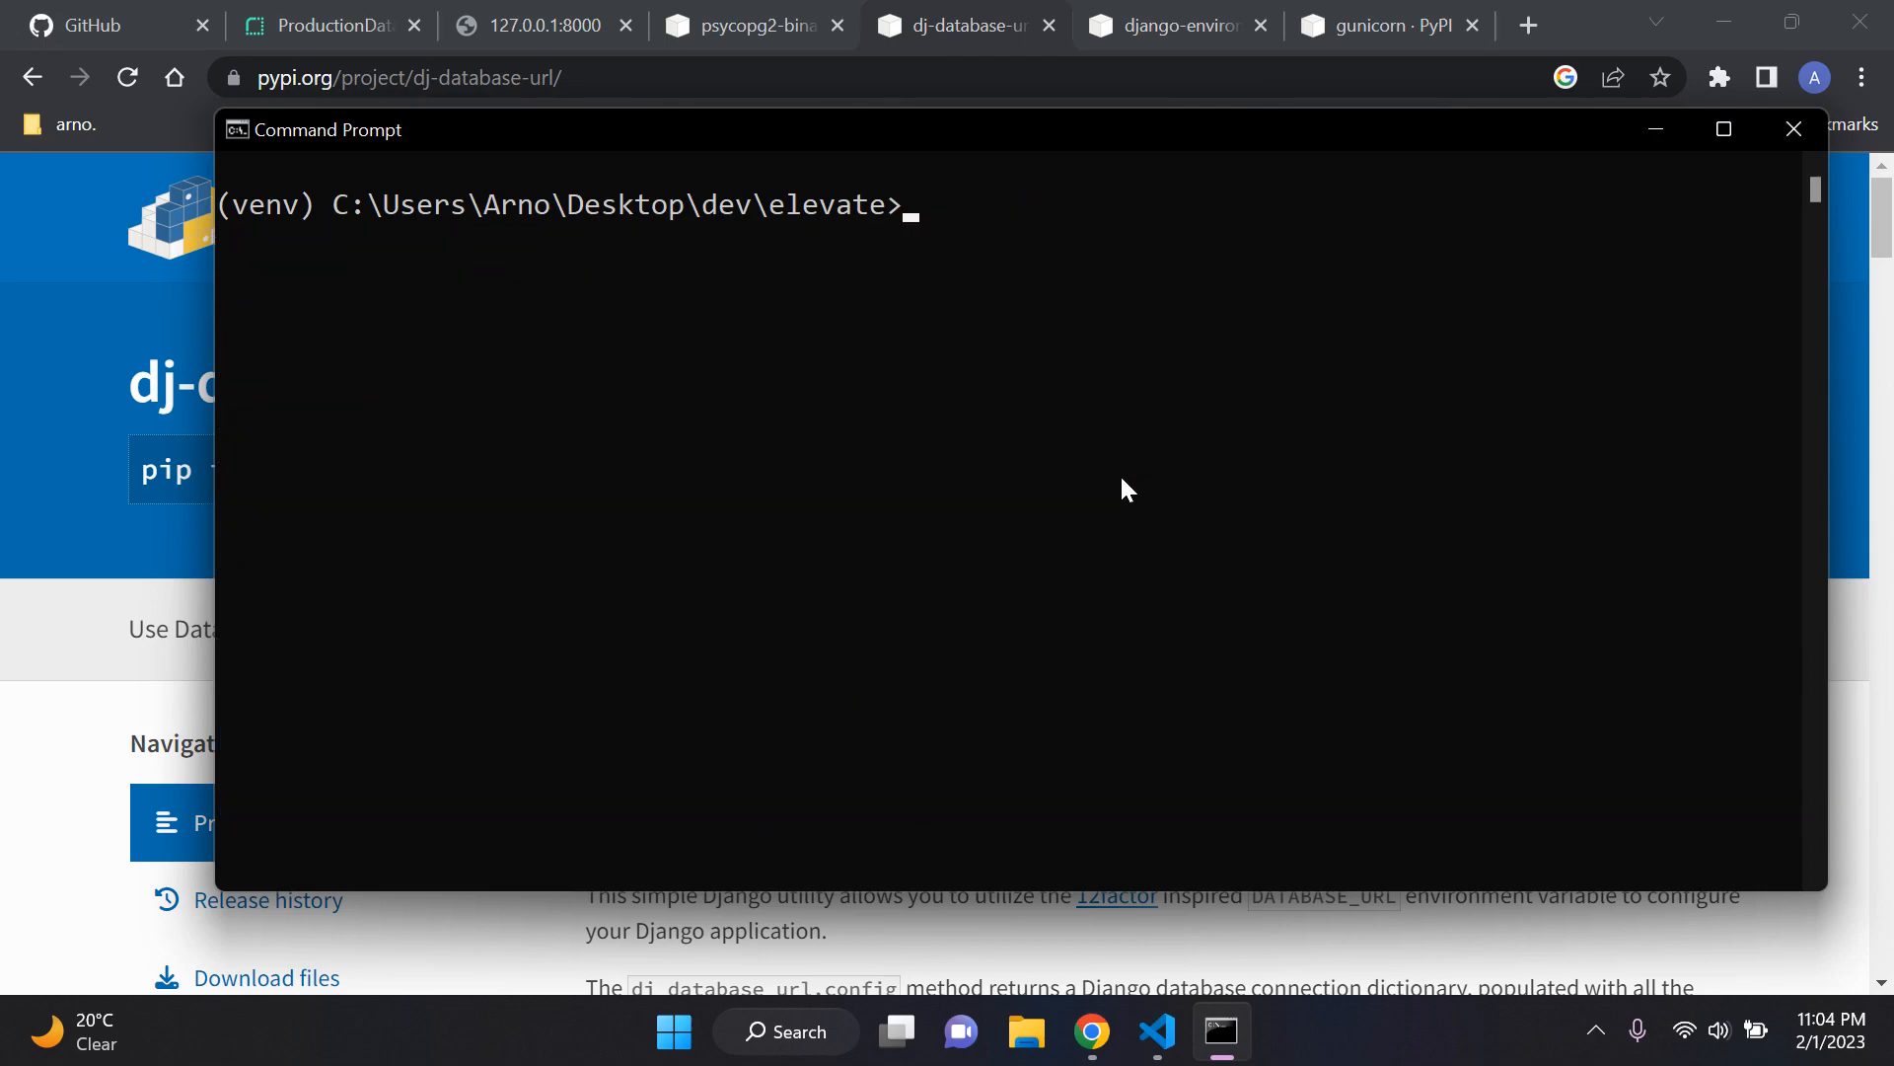
Step: Review the django-environ description on PyPI and highlight the External Database URL label in Render's ProductionDatabase details
click(1223, 1027)
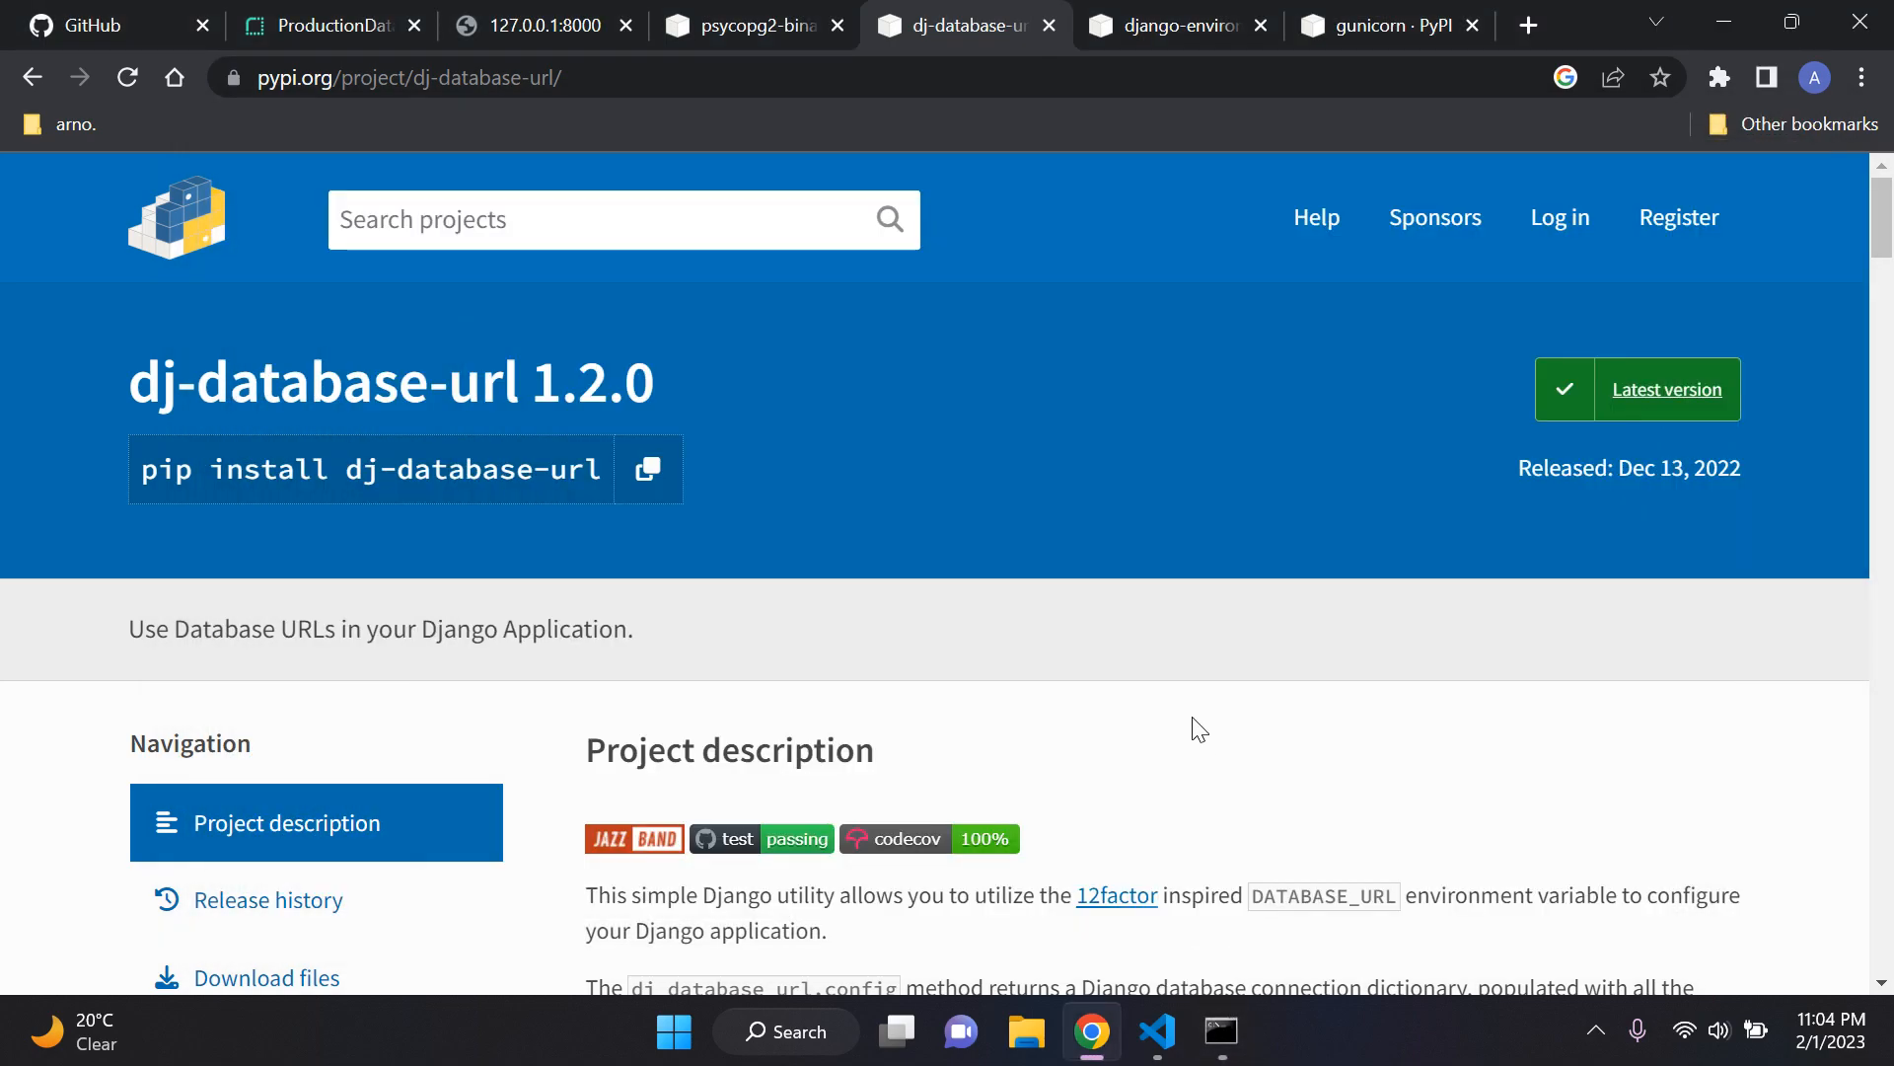
click(1188, 8)
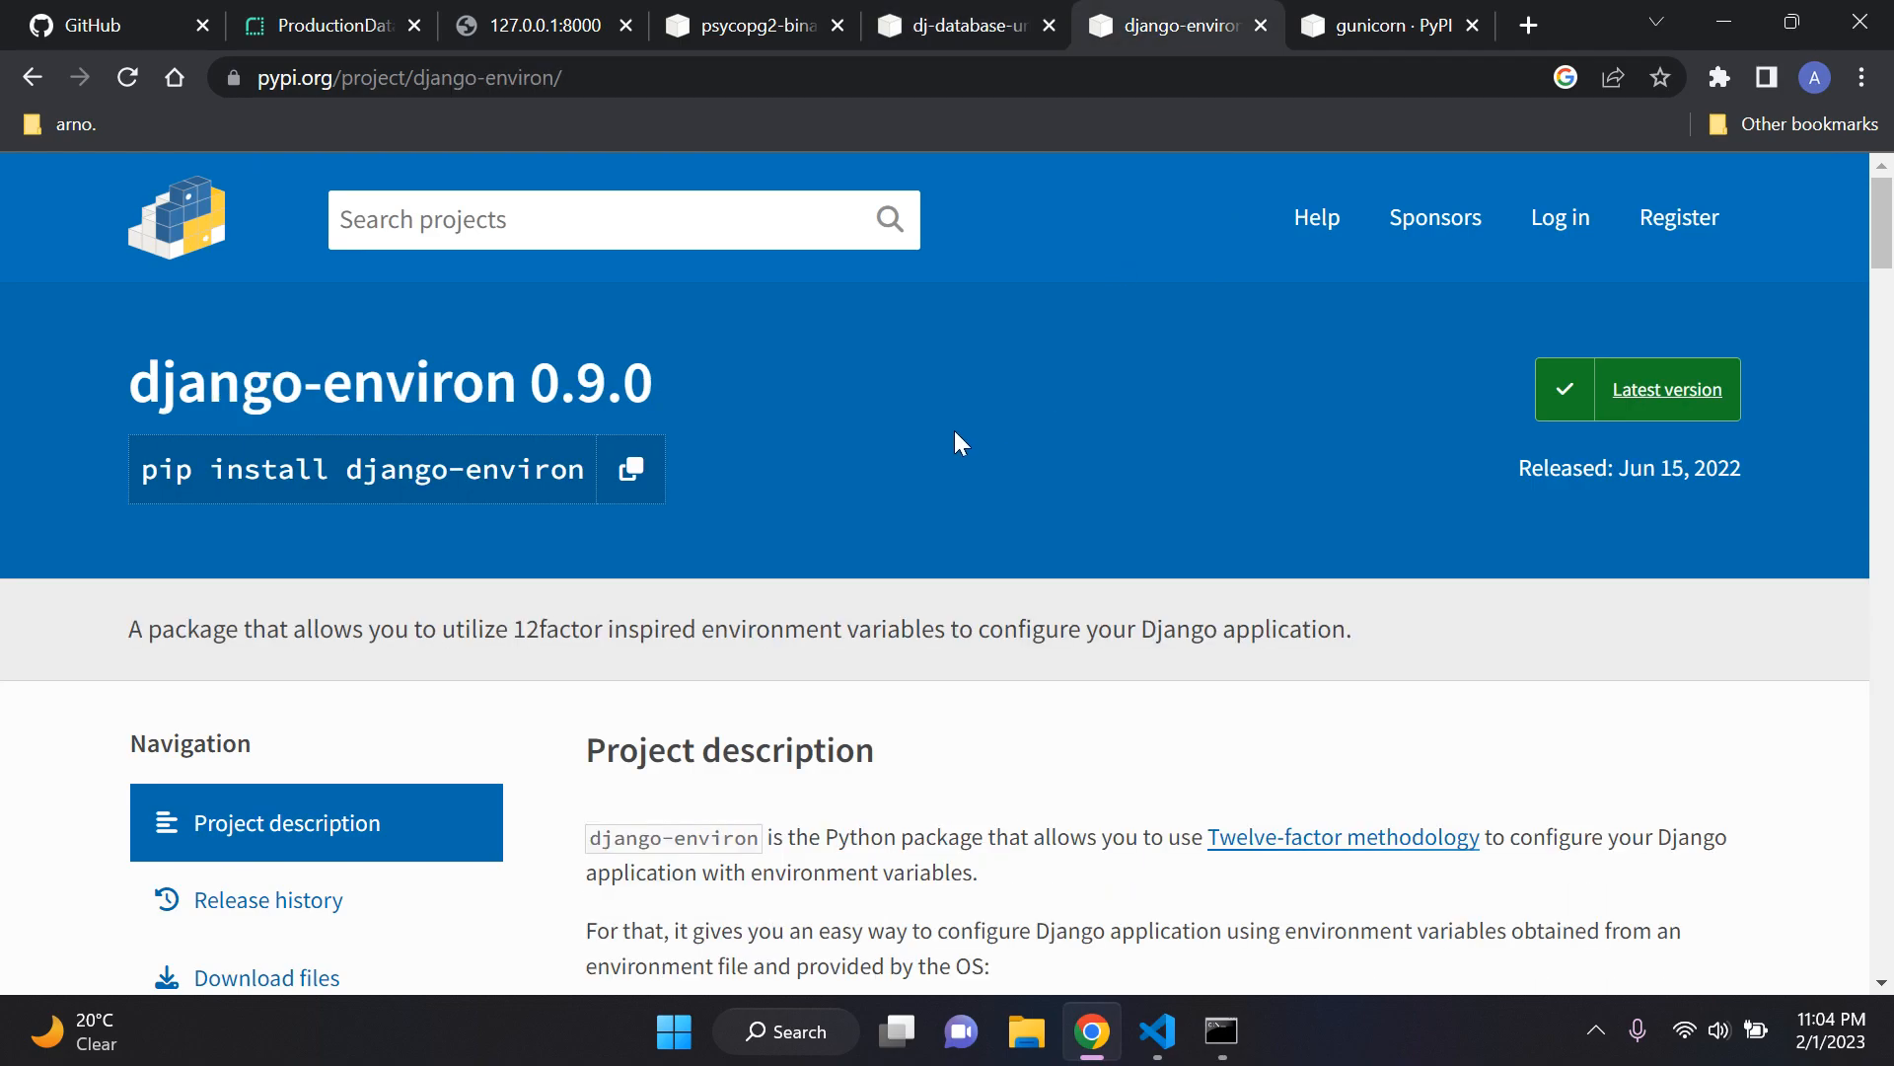
drag(698, 628, 1115, 493)
click(1103, 475)
click(325, 26)
drag(438, 604, 672, 622)
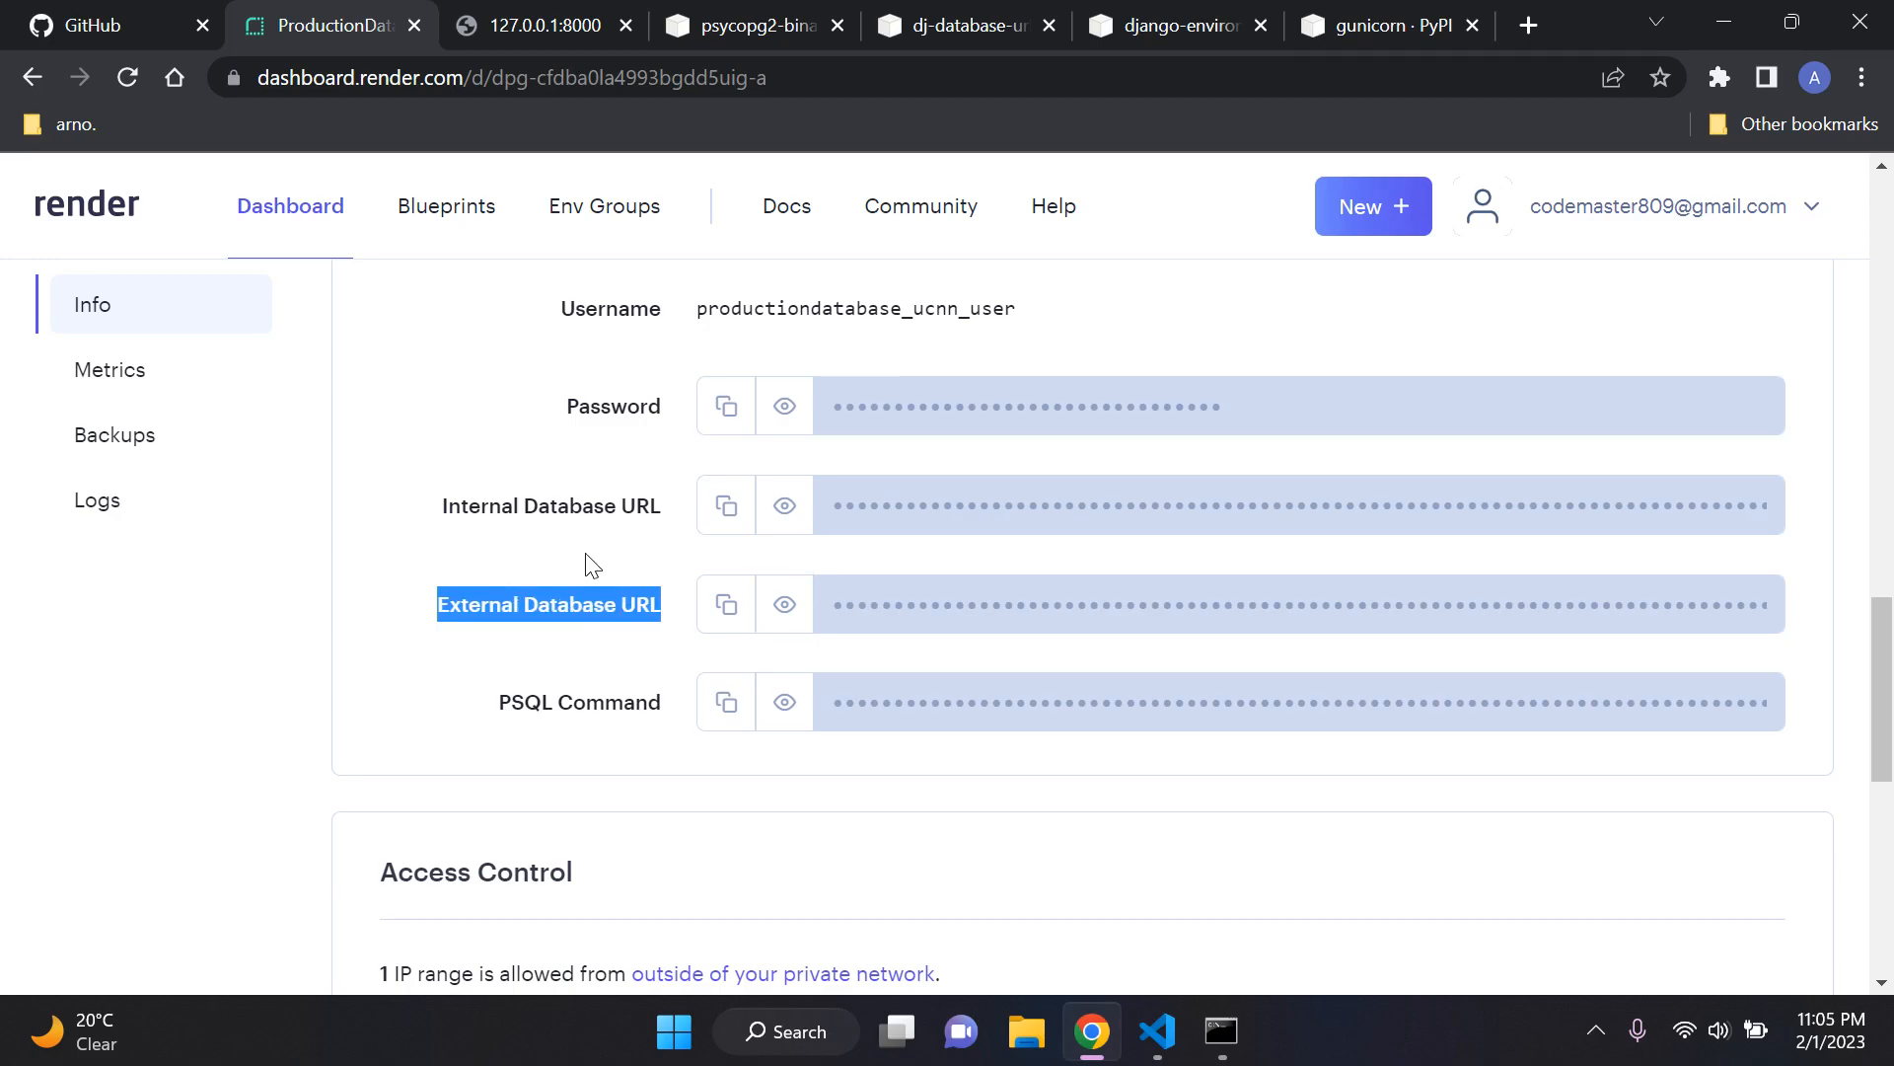
Step: Copy the install command from the django-environ PyPI page and run pip install django-environ in Command Prompt
click(1164, 26)
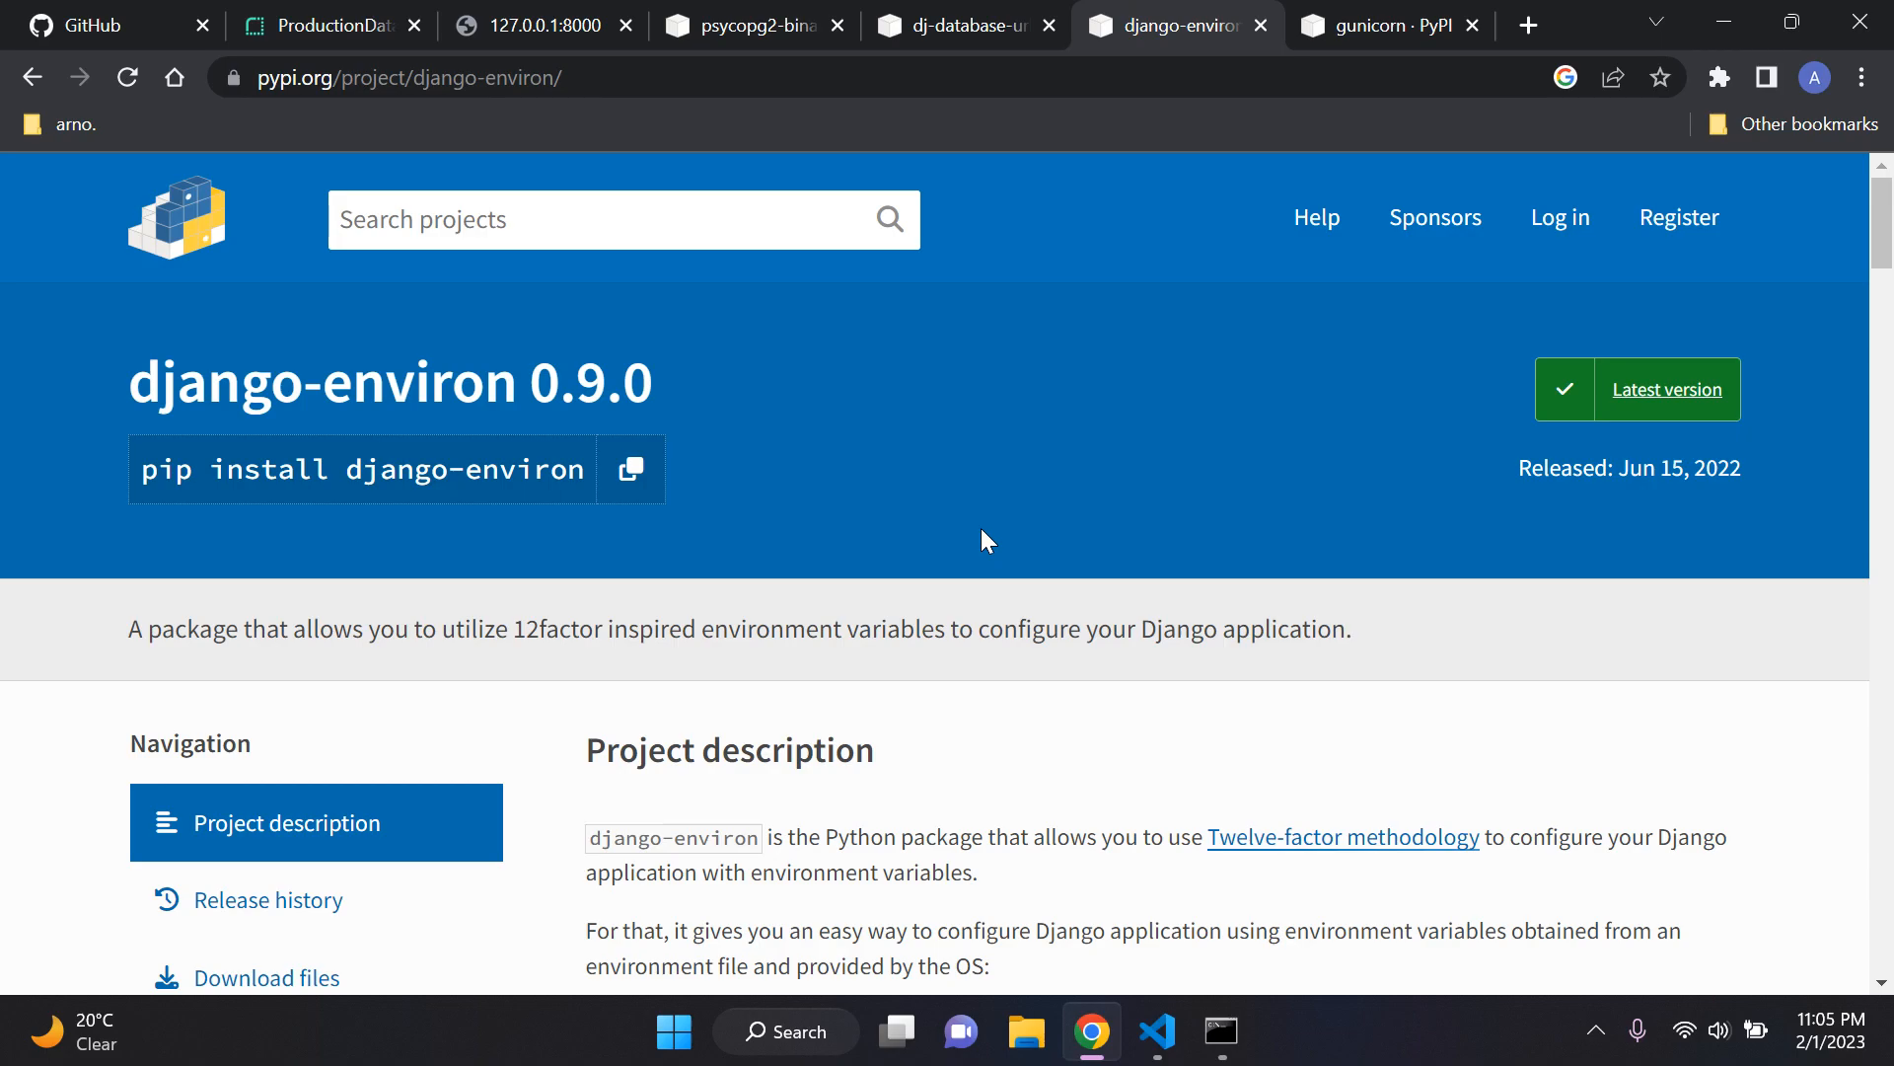
click(637, 469)
click(1222, 1031)
key(ctrl+v)
key(Return)
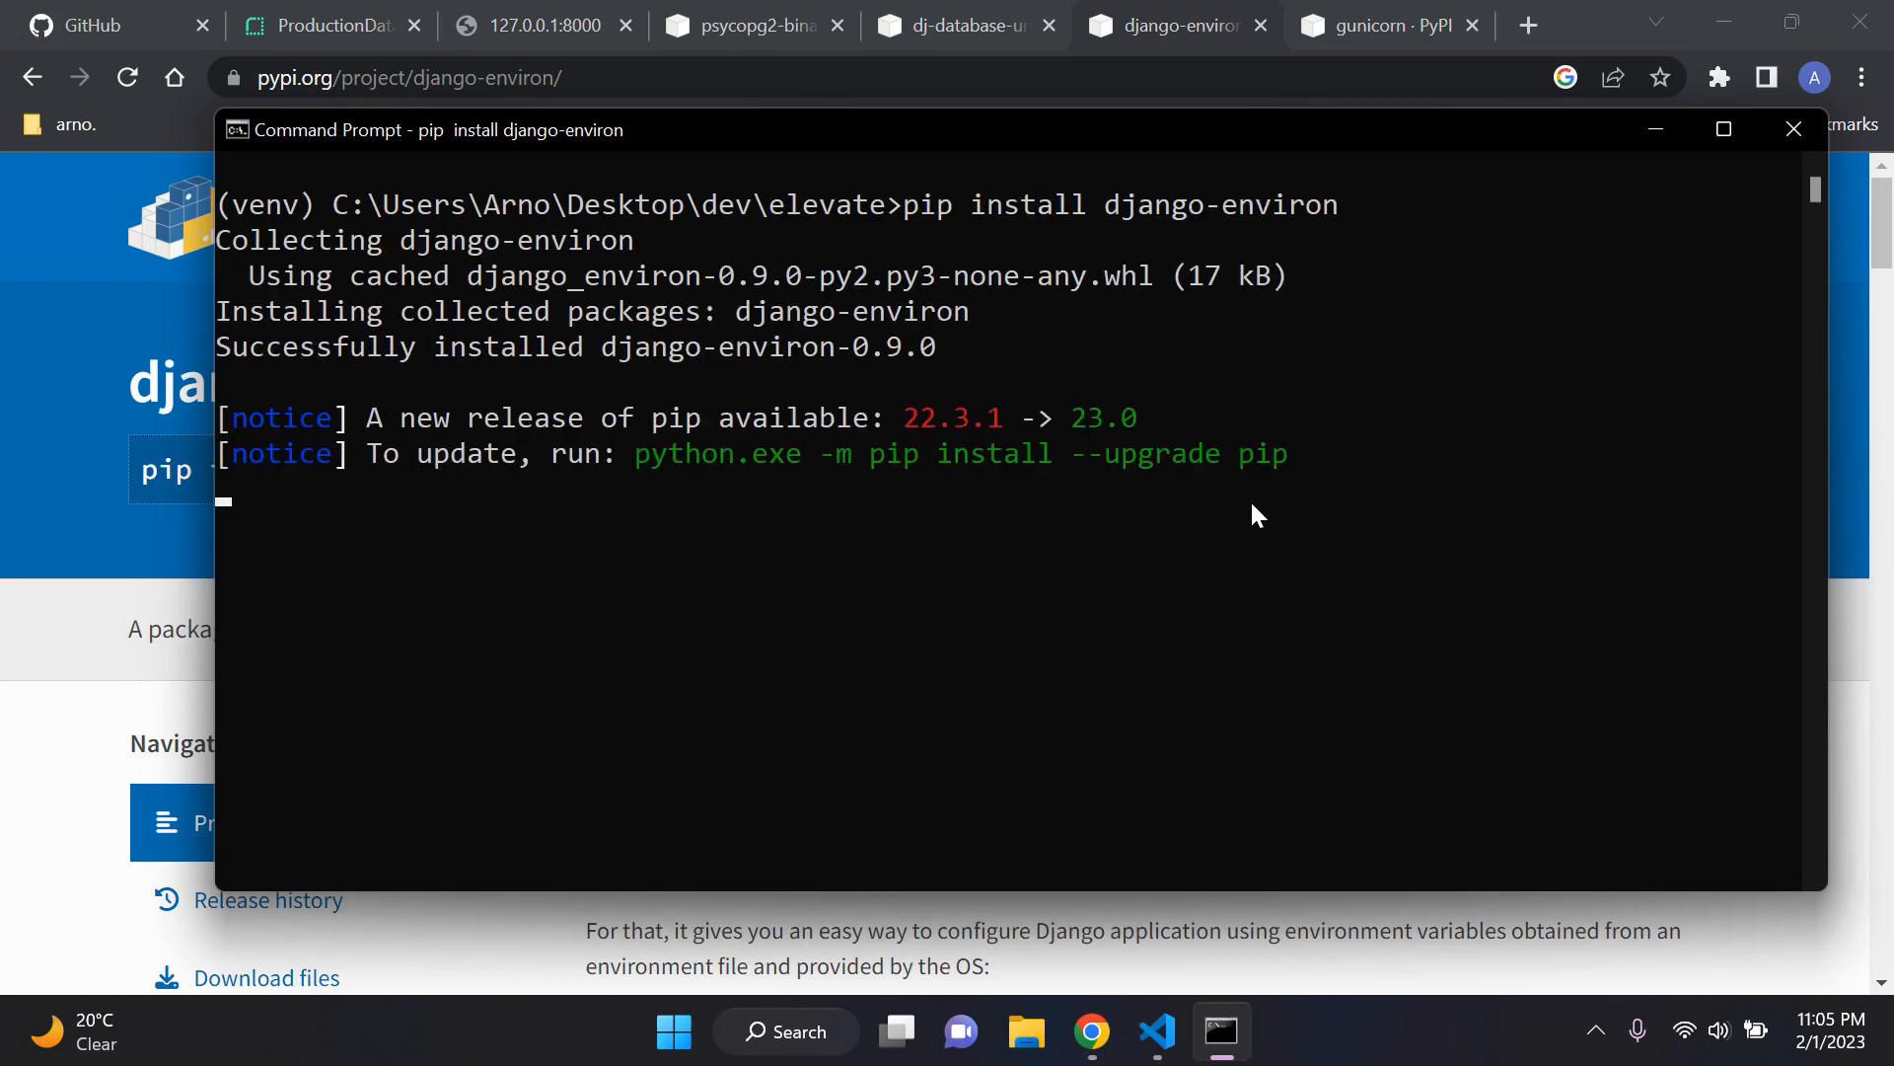
Step: List the installed packages with pip list, highlight the dj-database-url, django-environ and psycopg2-binary entries, and clear the console
text(cls)
key(Return)
text(pip list)
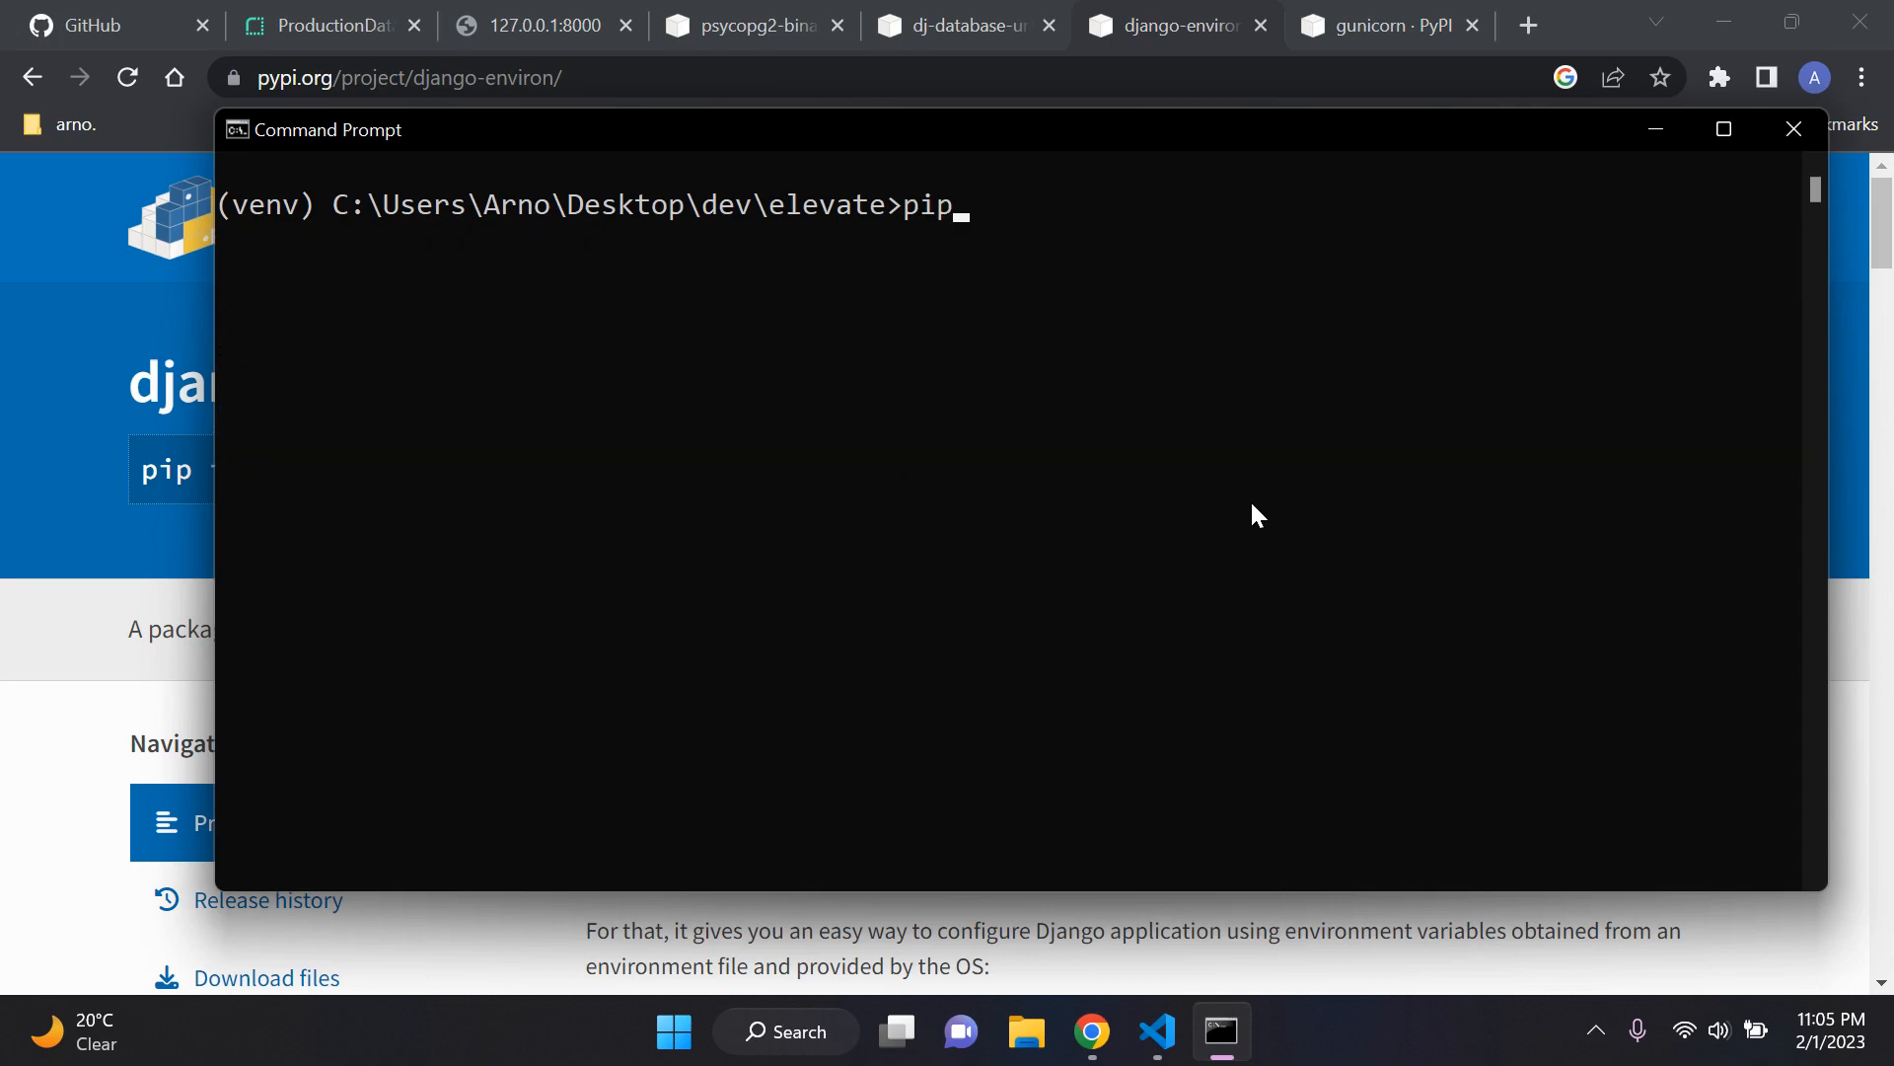
key(Return)
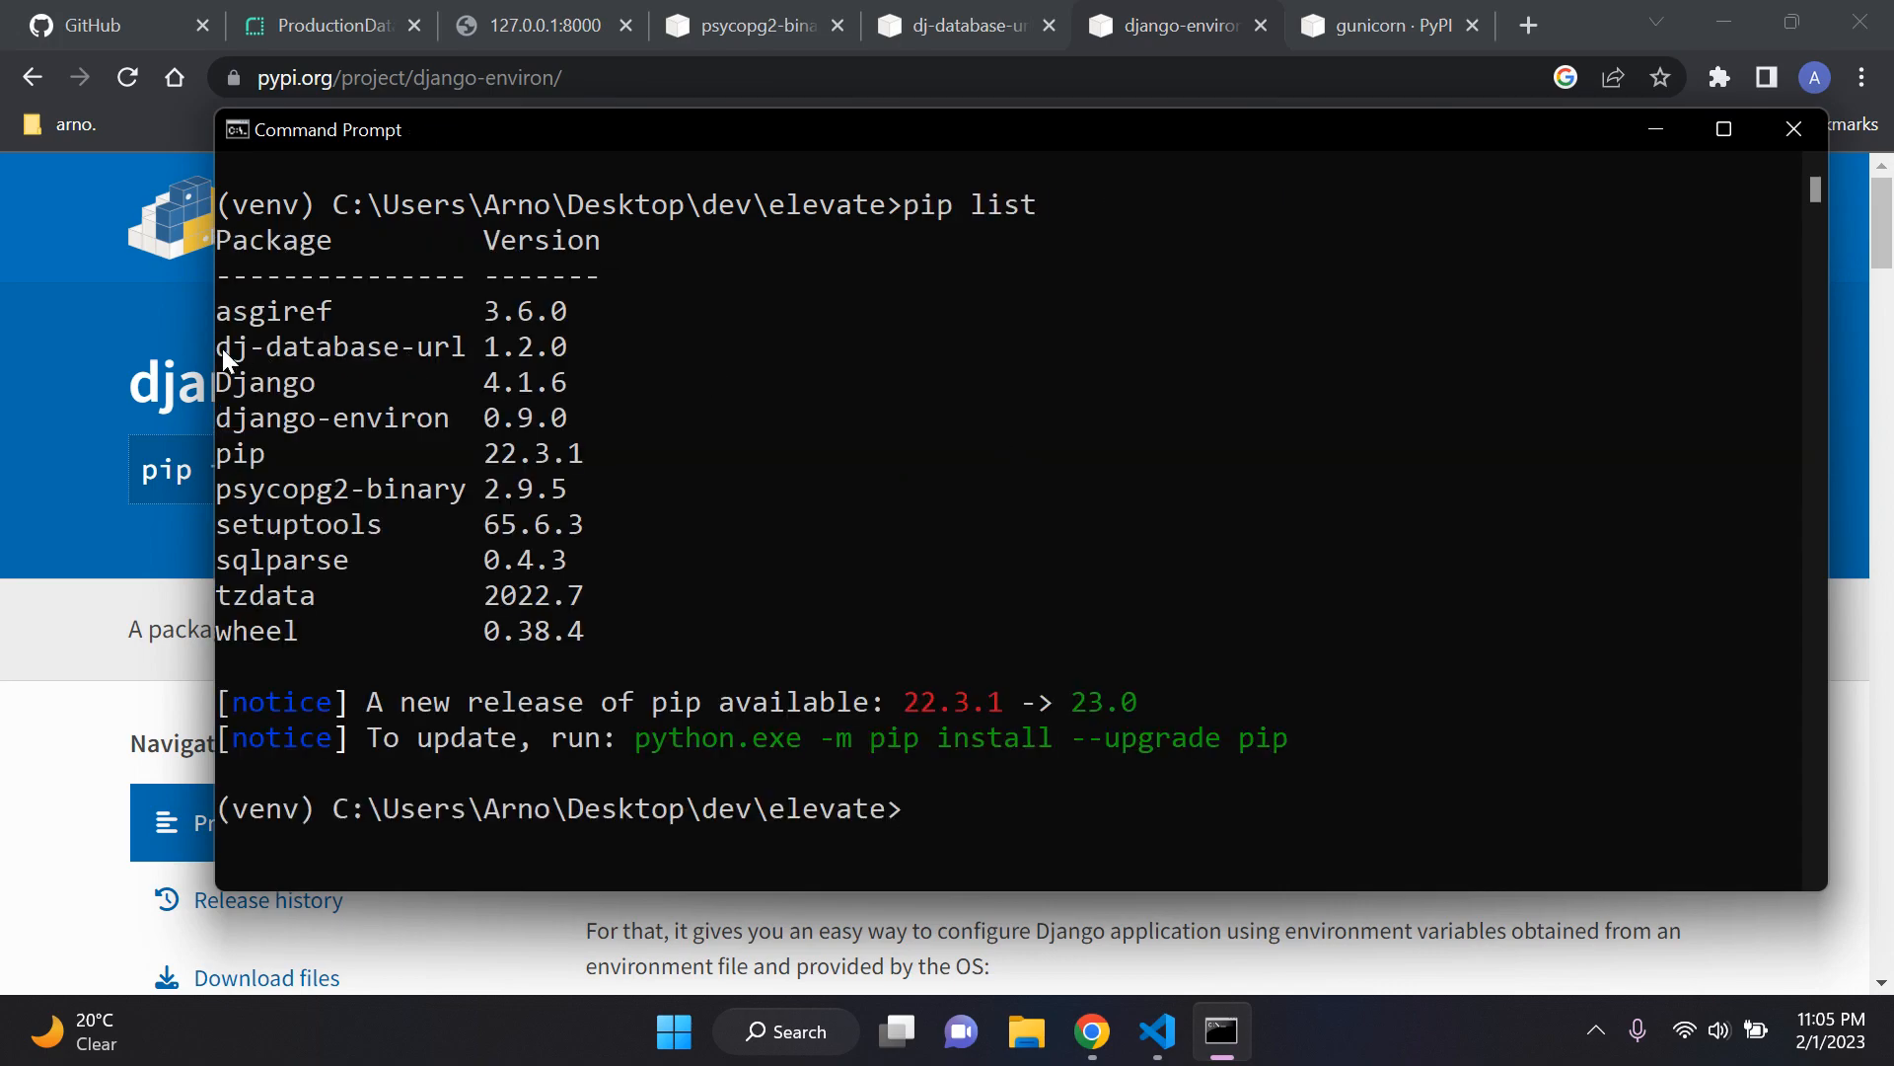
drag(219, 347, 452, 347)
drag(223, 417, 448, 419)
drag(222, 498, 466, 493)
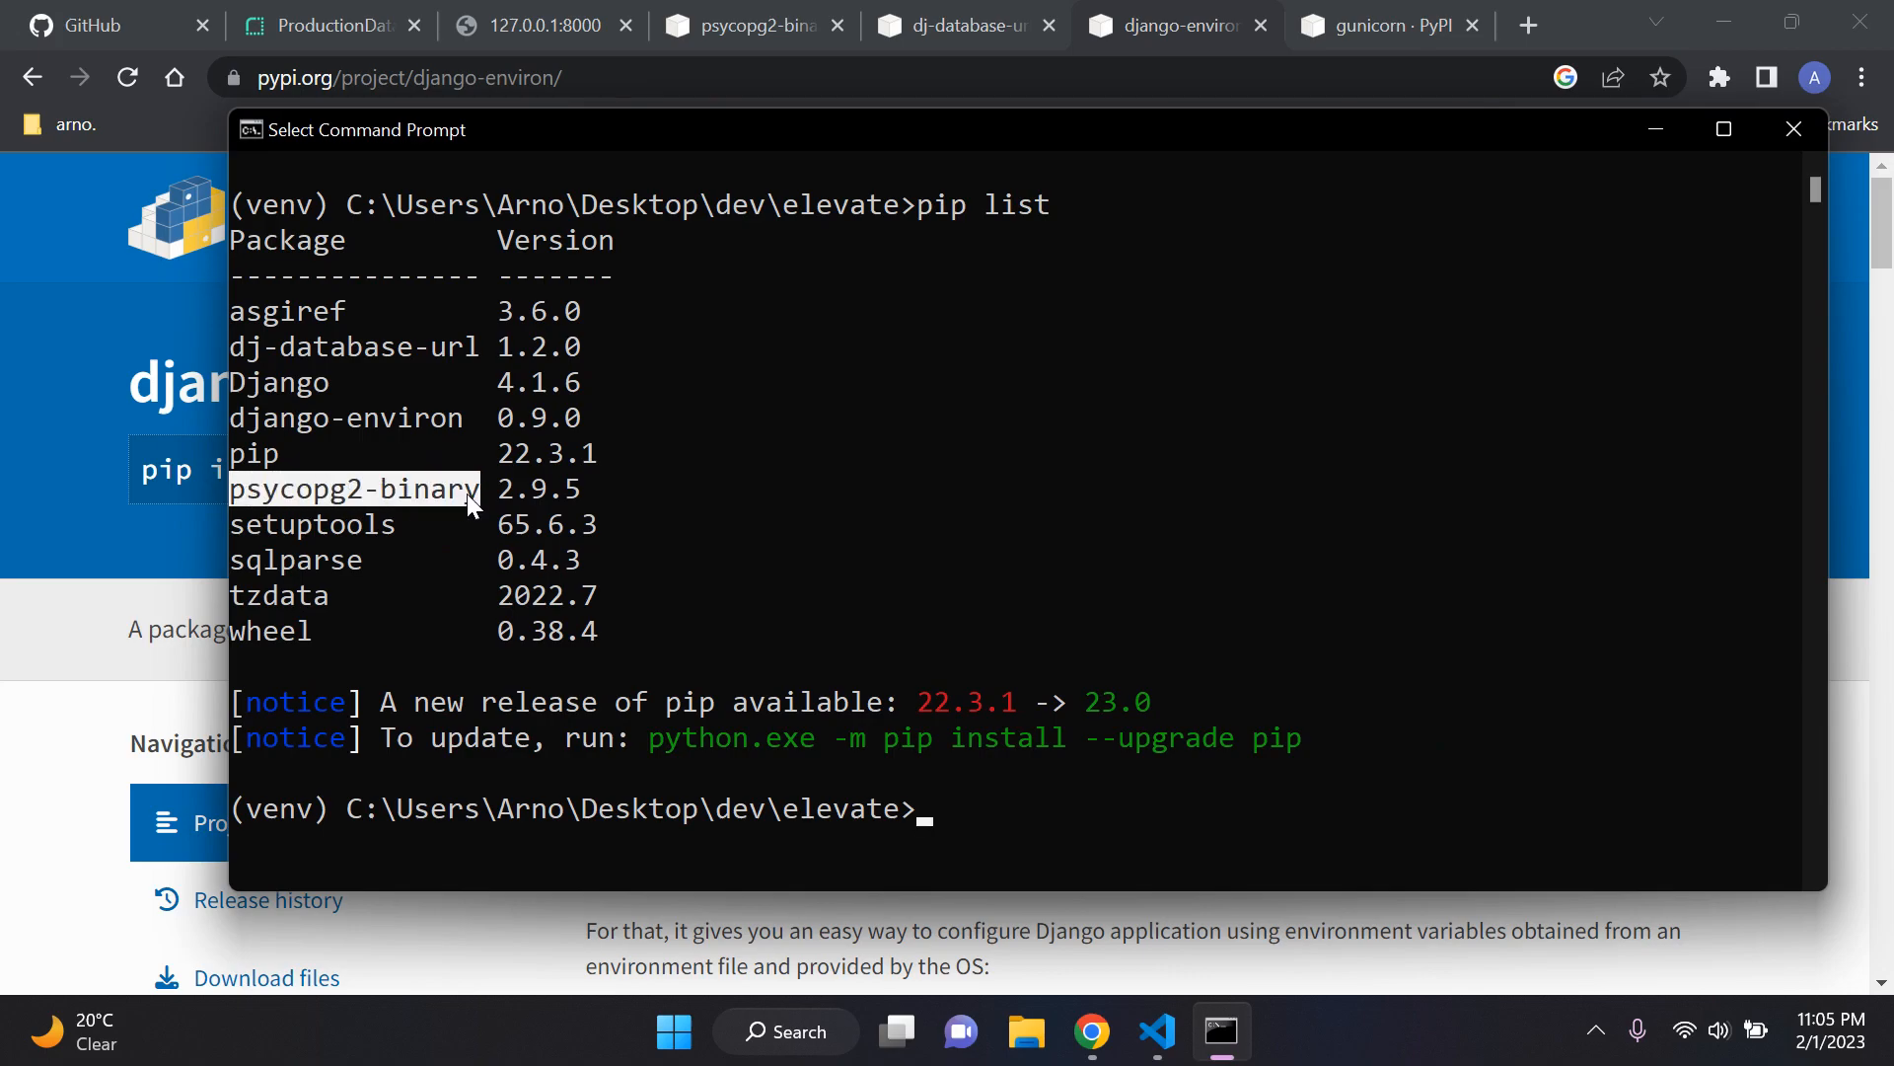
drag(462, 417, 296, 417)
text(cls)
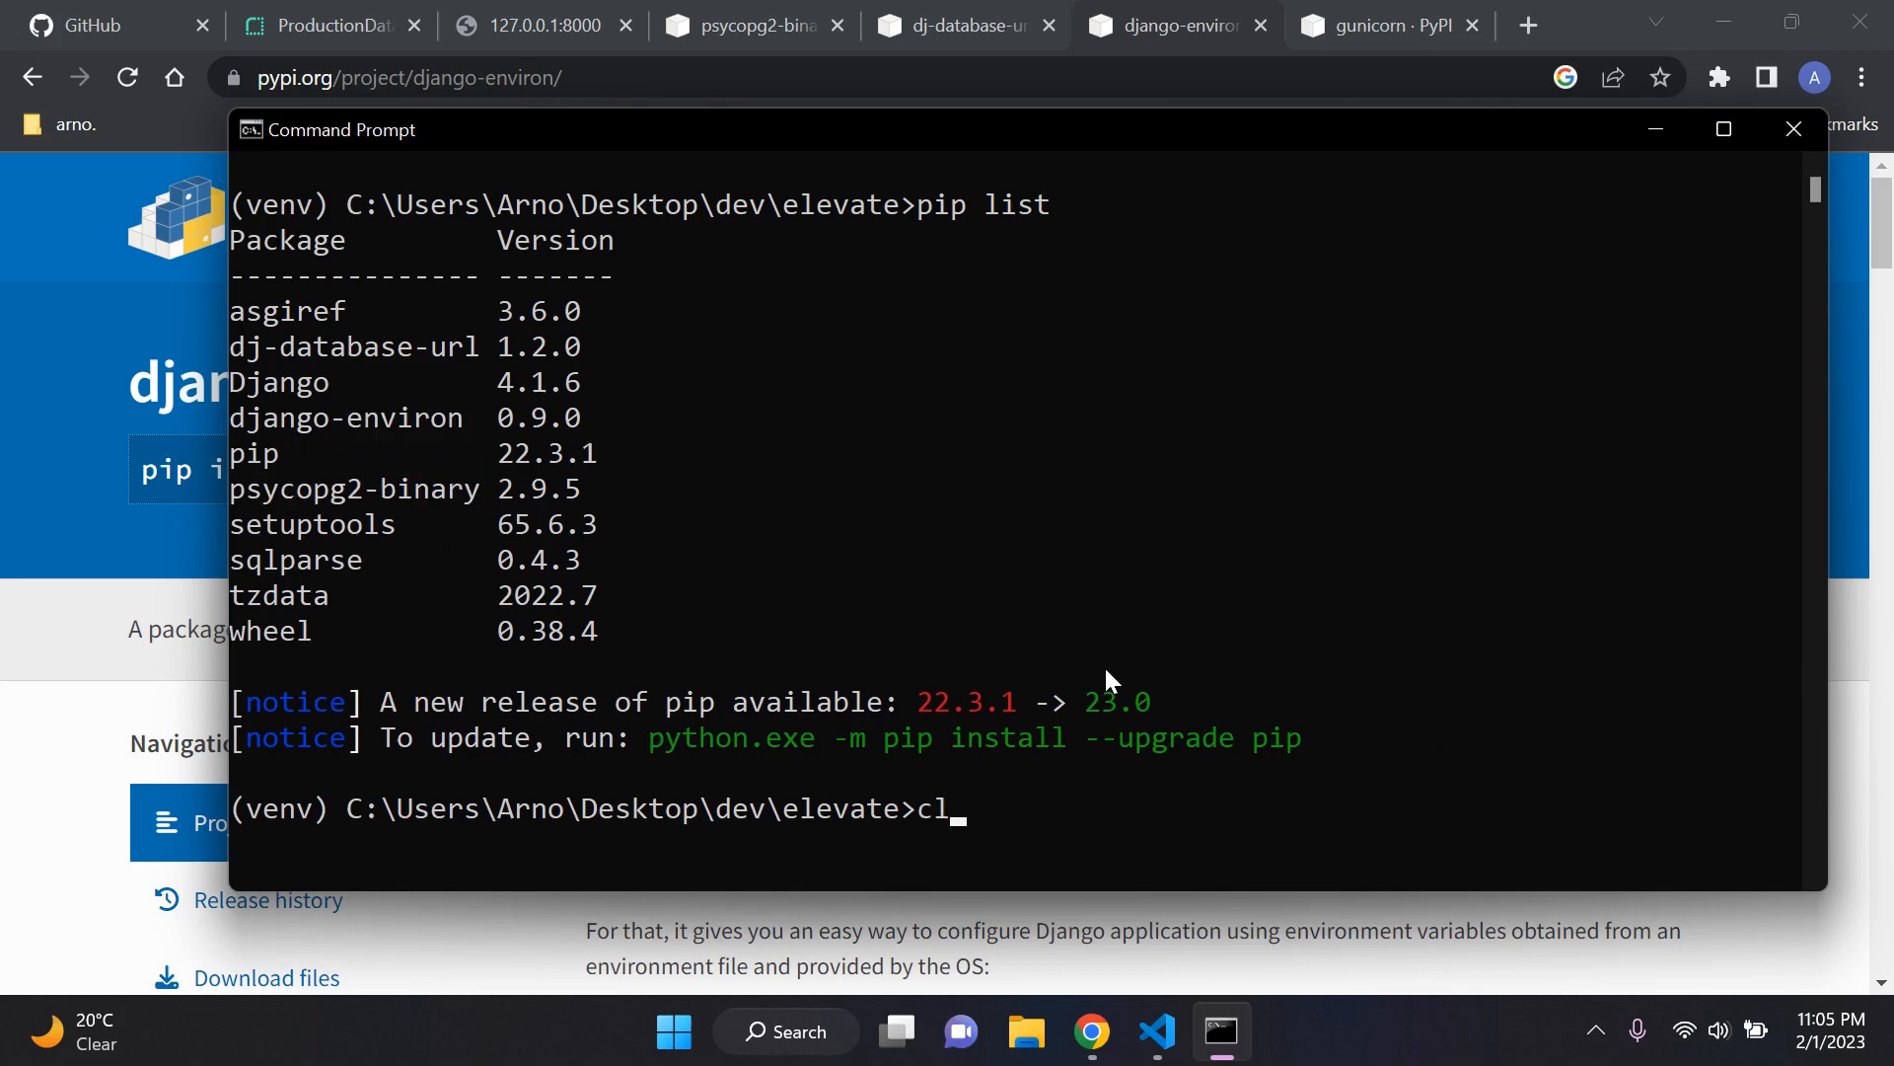
key(Return)
Step: Minimize Command Prompt, close the psycopg2-binary and dj-database-url pages in Chrome, and switch to the 127.0.0.1:8000 page
click(1655, 134)
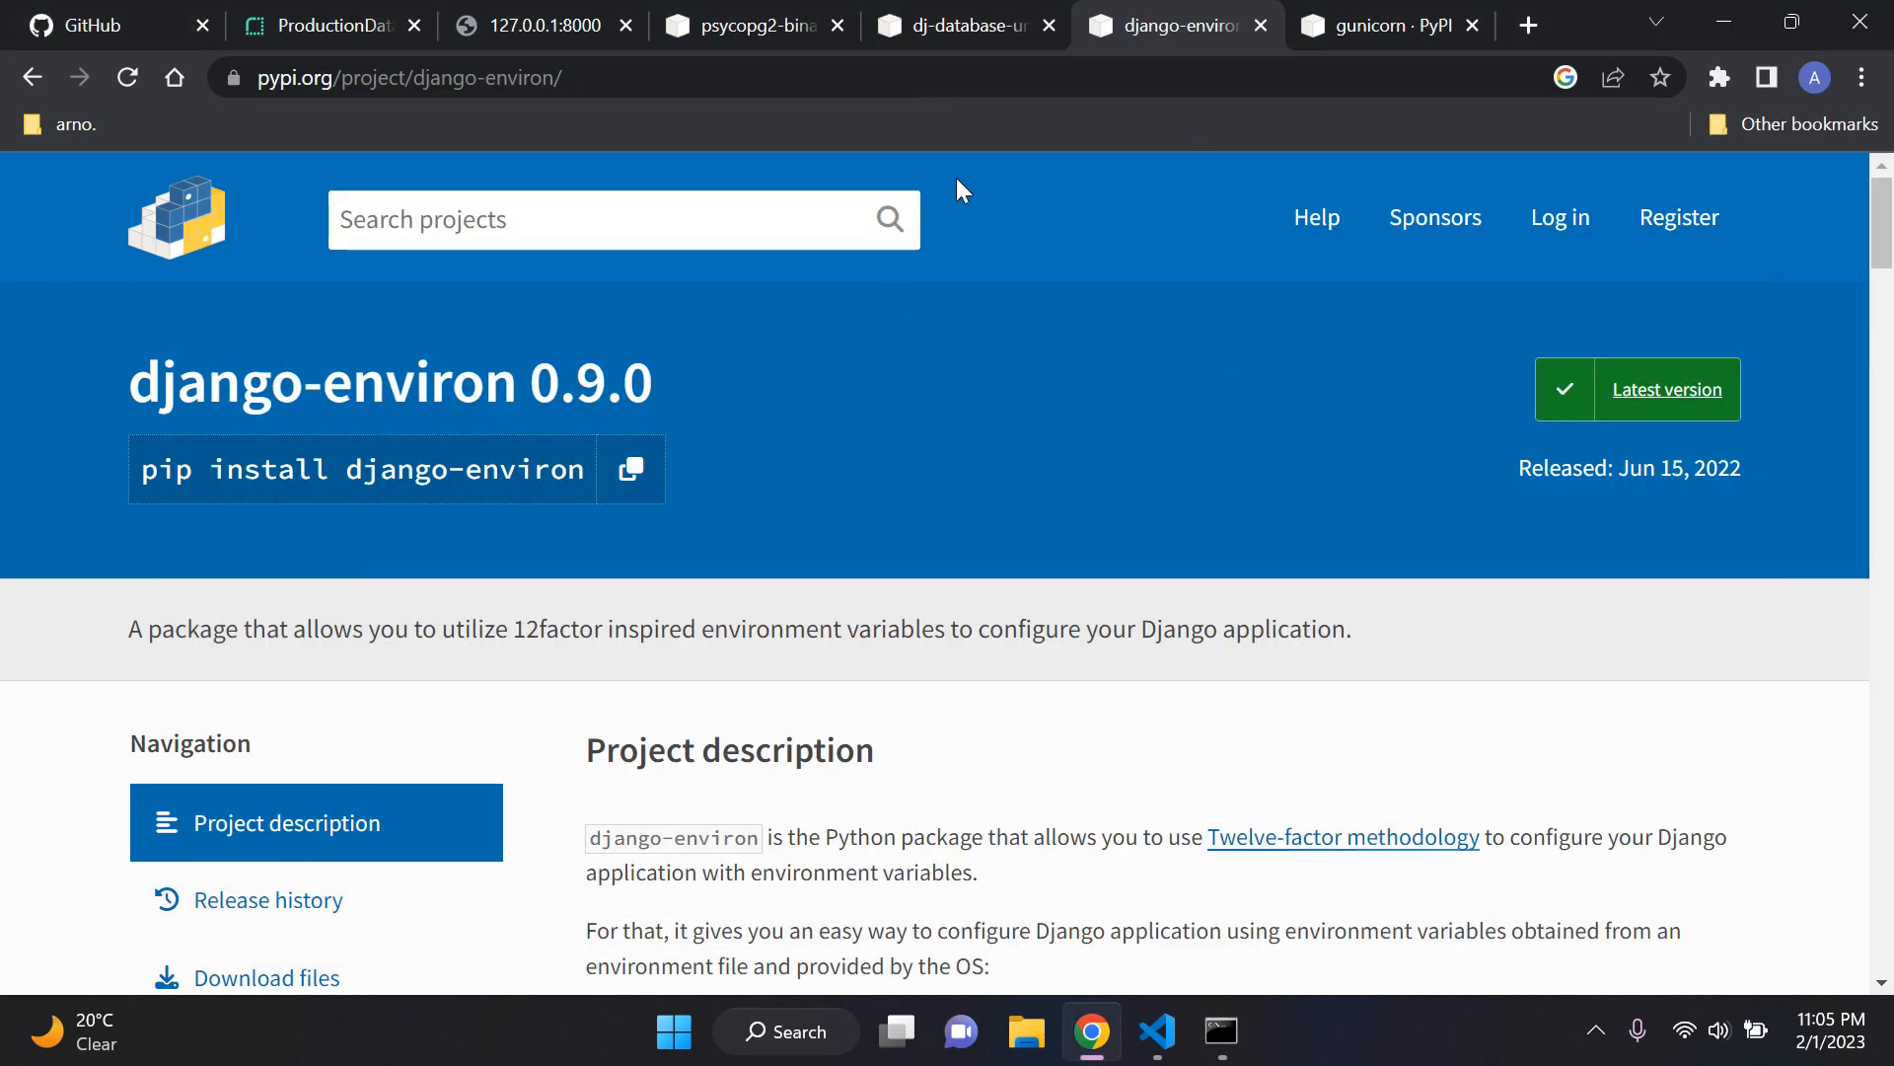
click(839, 24)
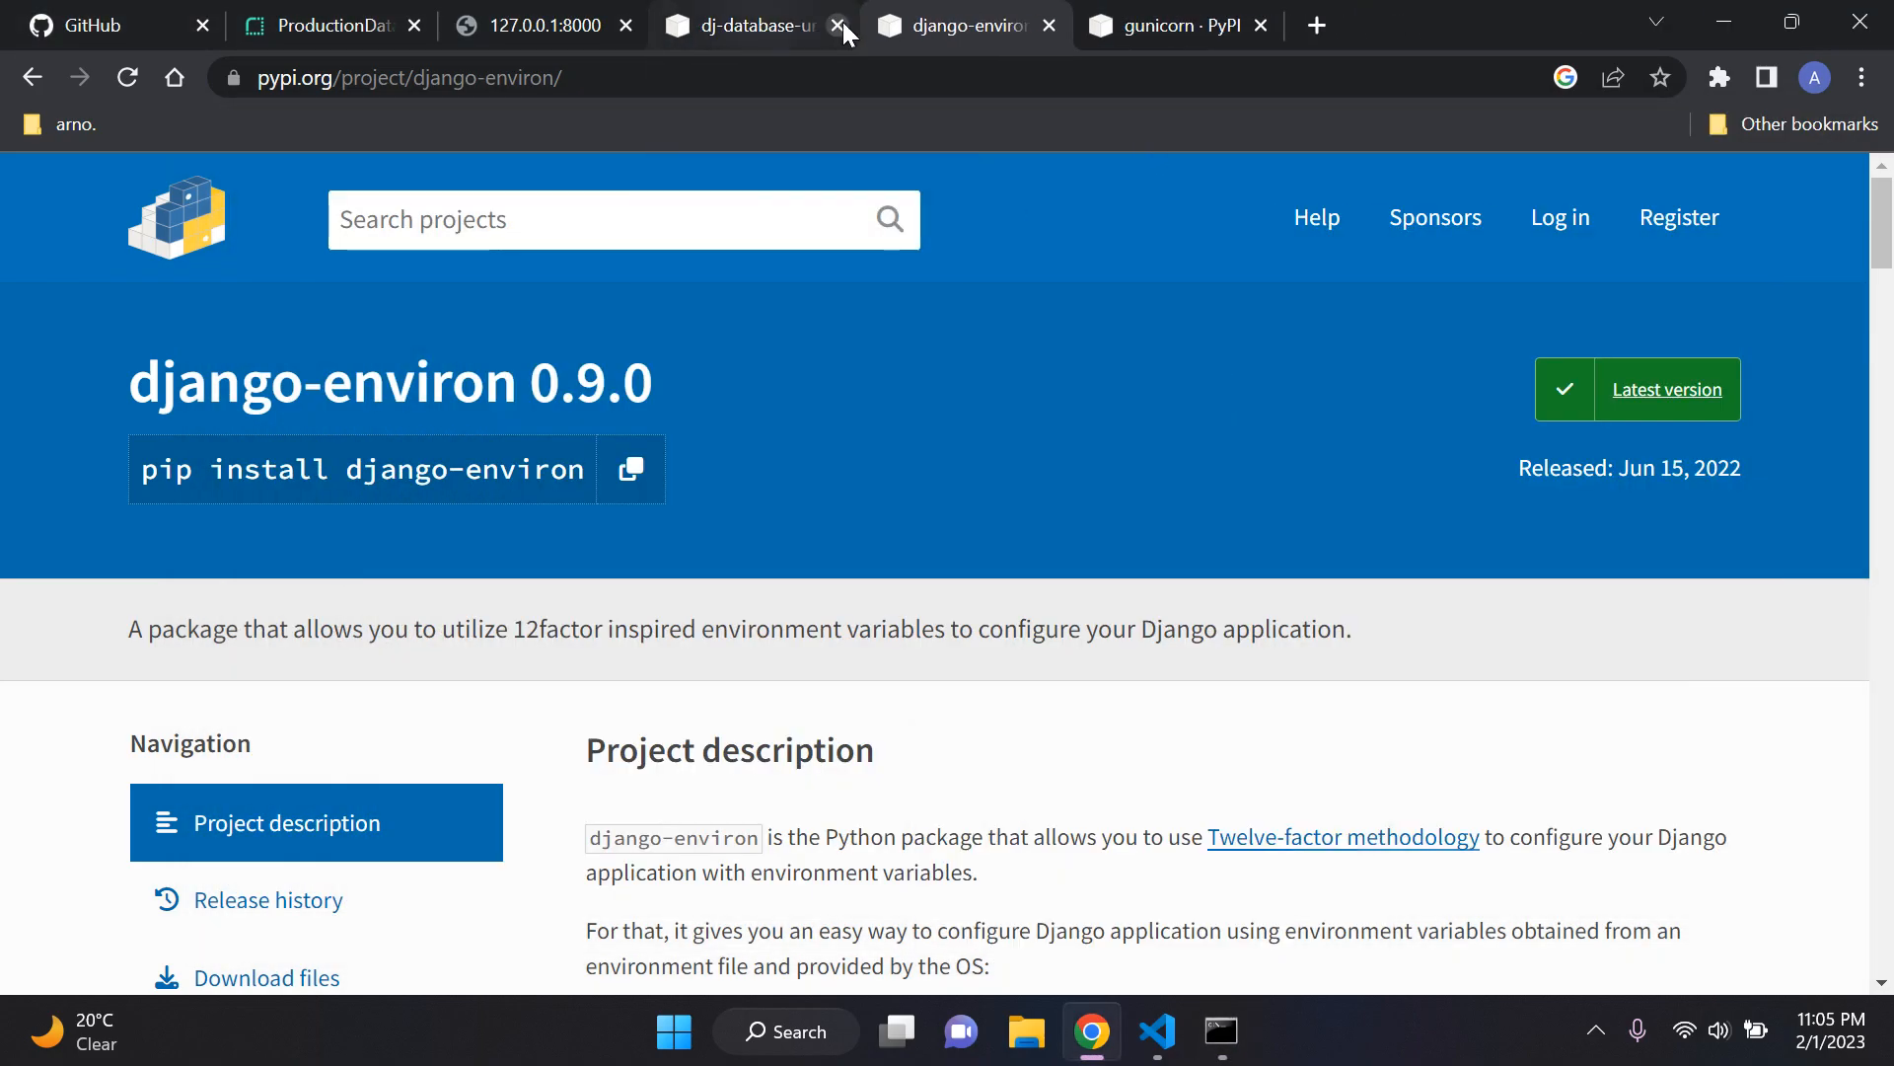
click(843, 22)
key(ctrl+shift+Tab)
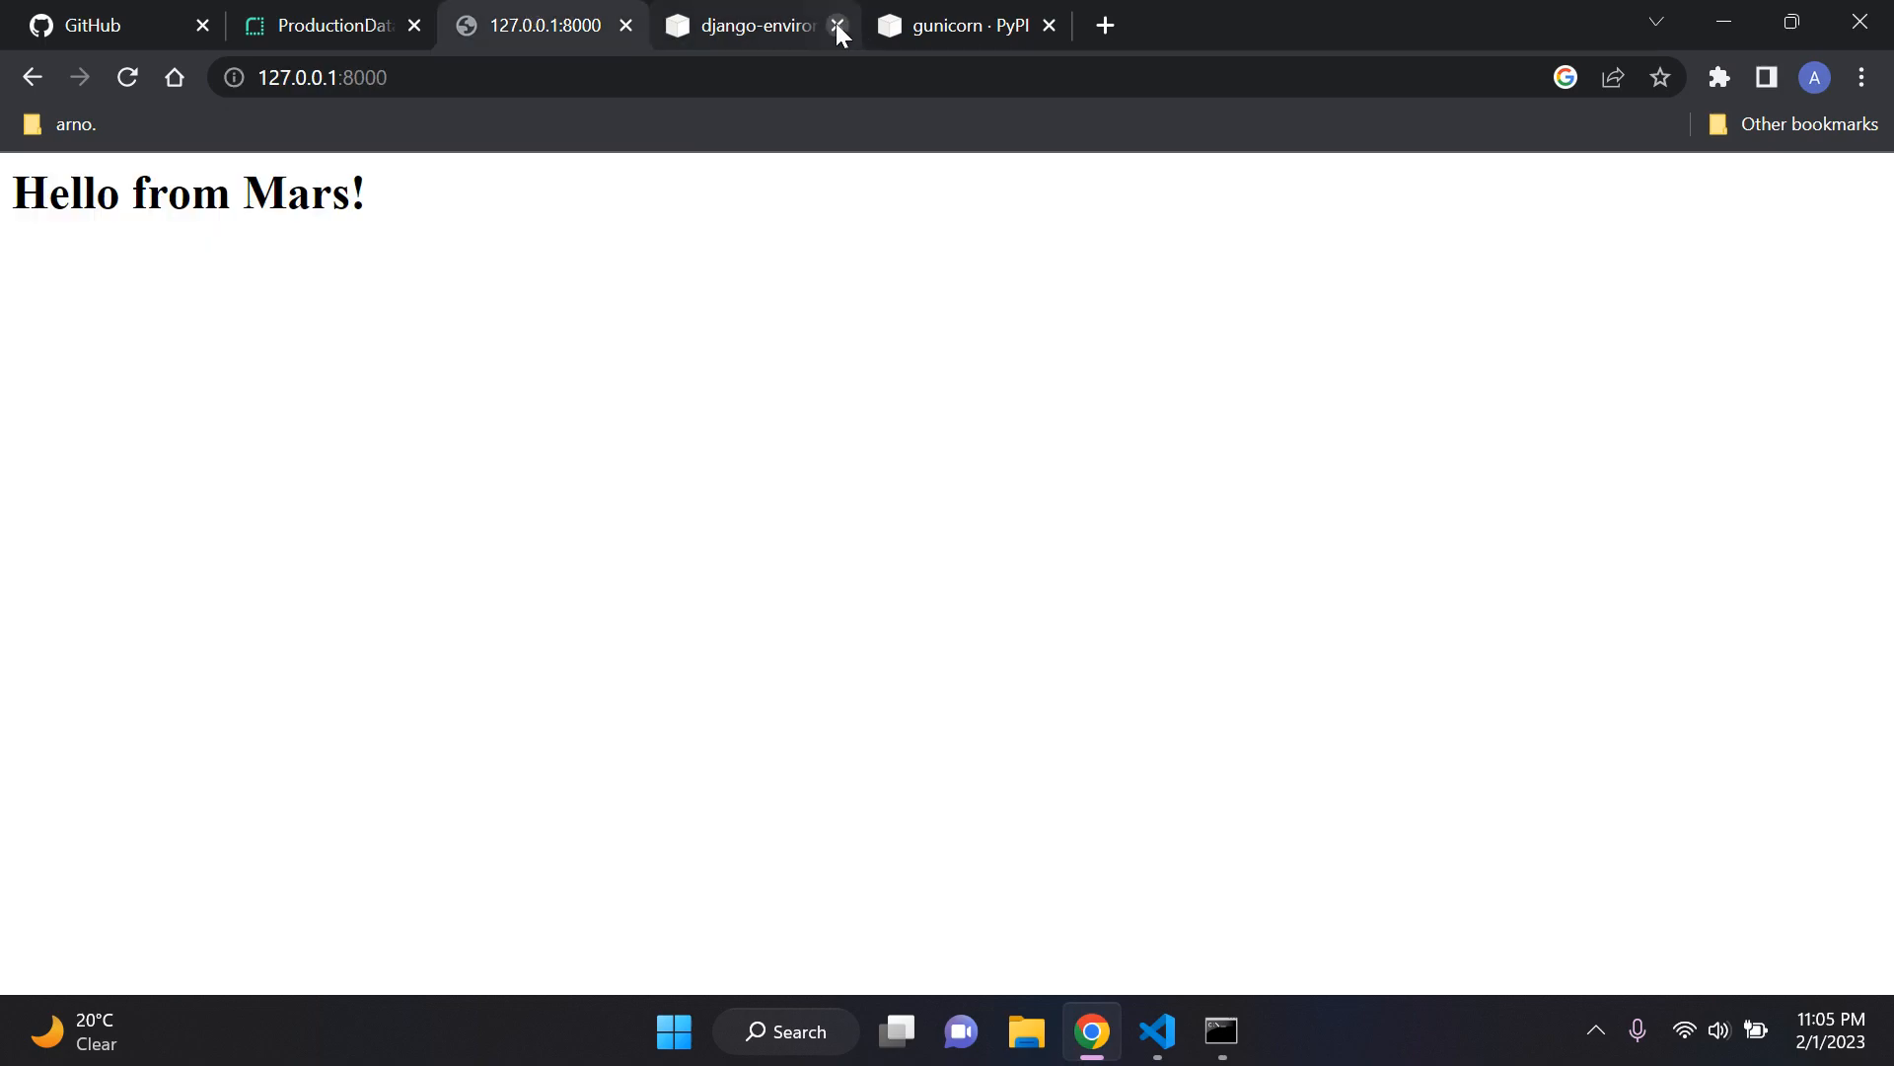
Step: Close the django-environ page in Chrome and return from the ProductionDatabase details to the Render dashboard overview
click(836, 22)
click(325, 25)
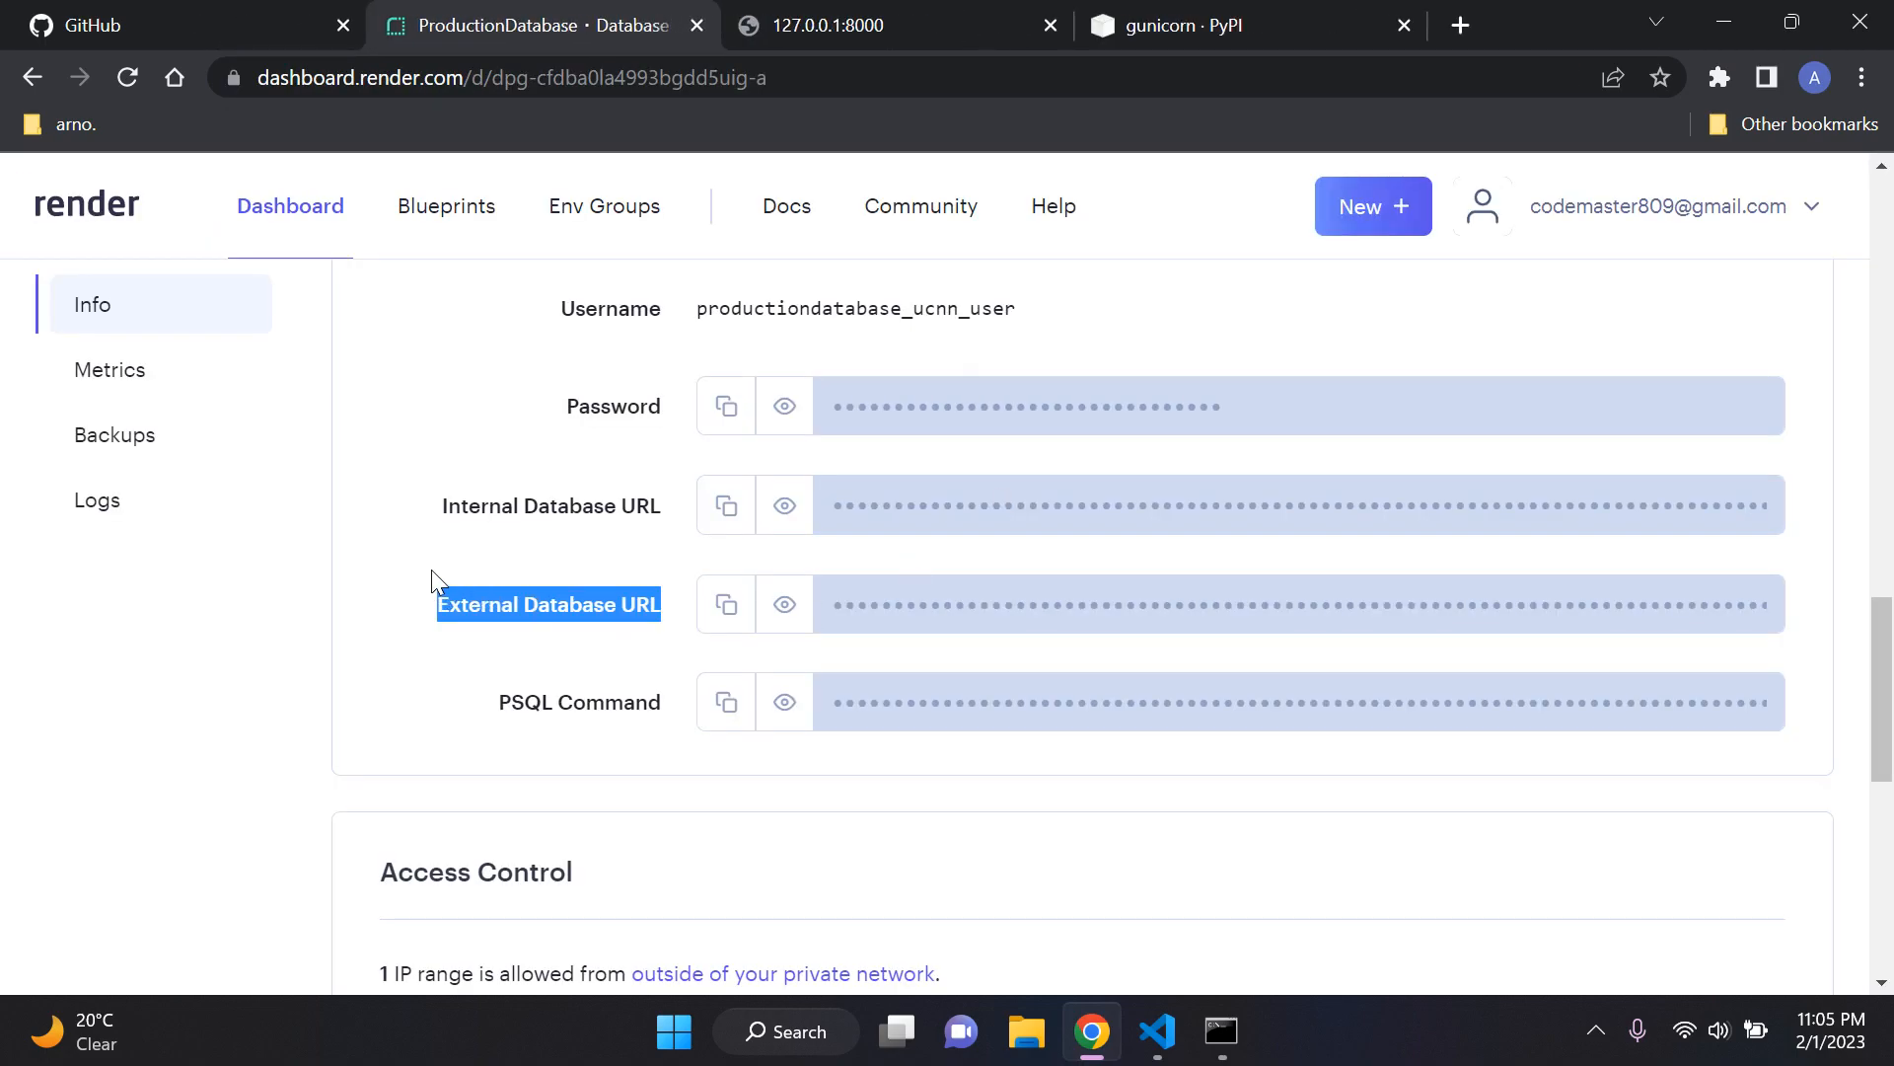
click(434, 584)
scroll(602, 572, up, 15)
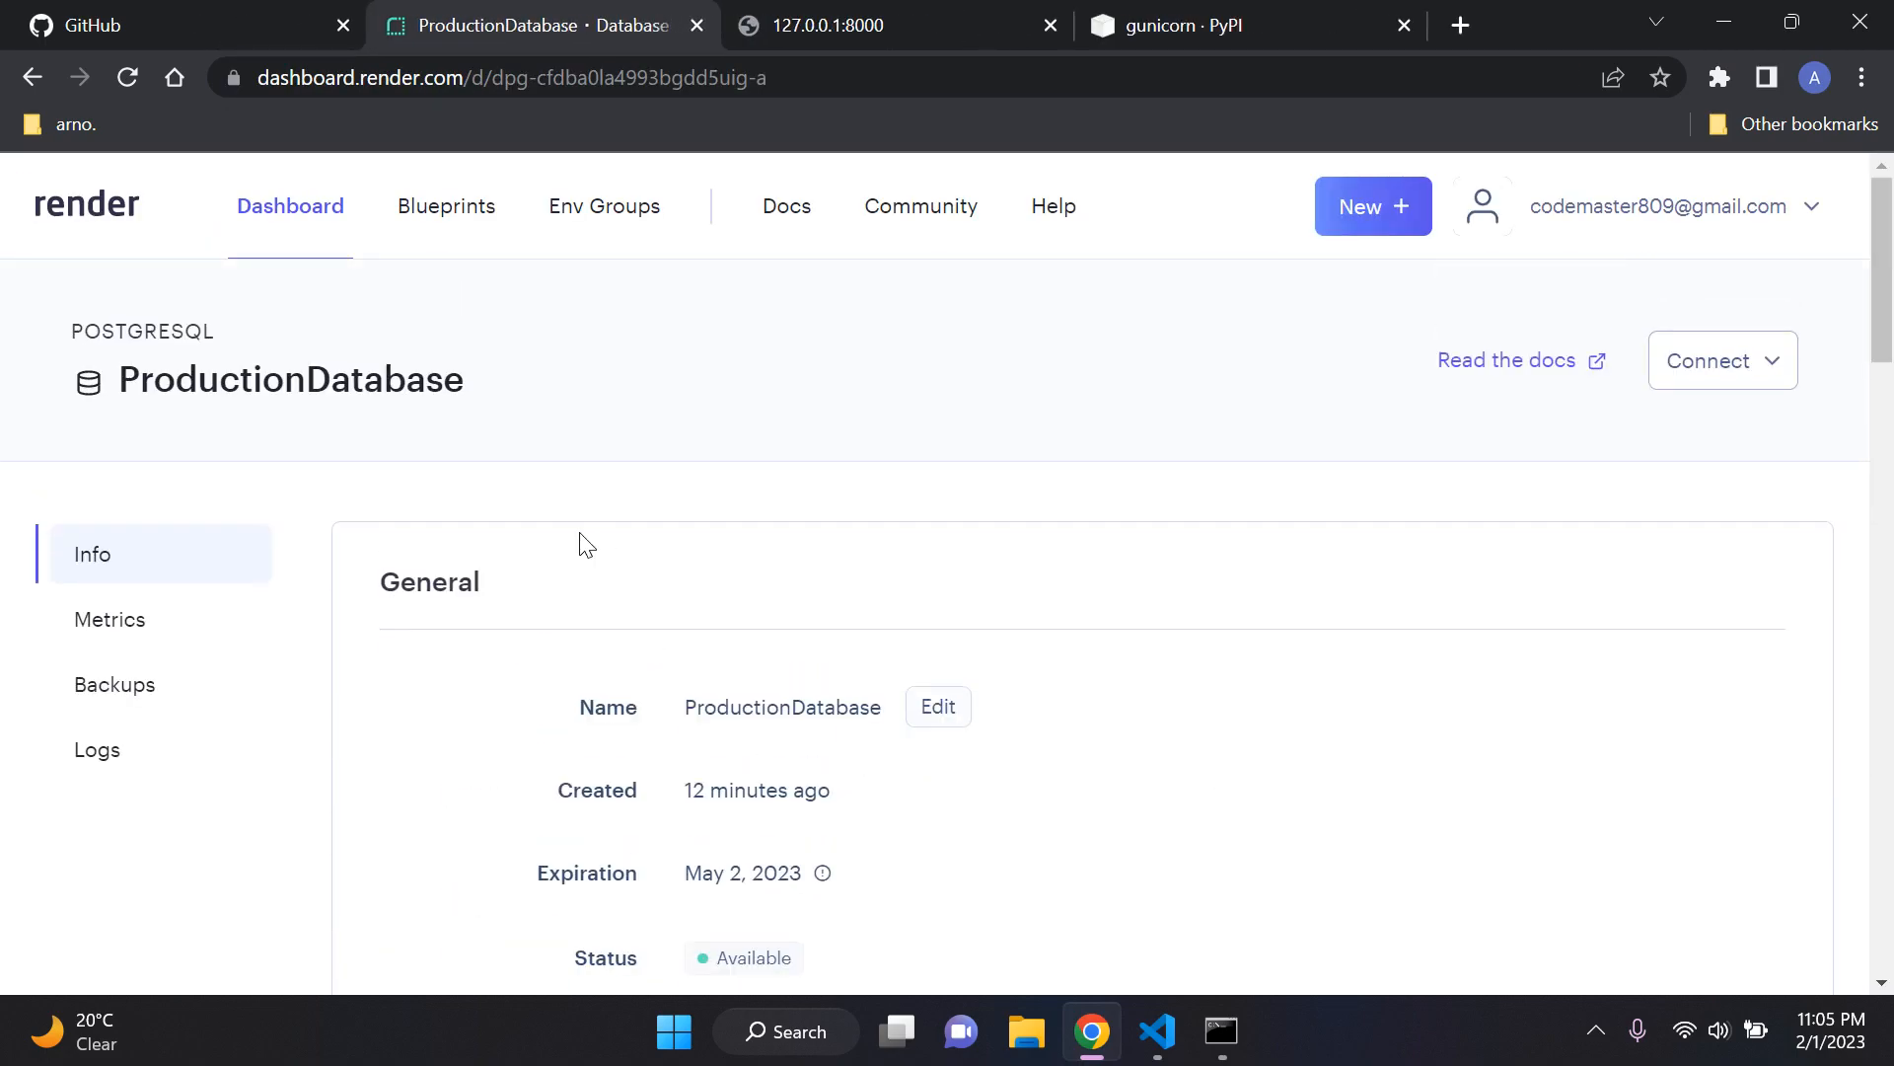
click(306, 208)
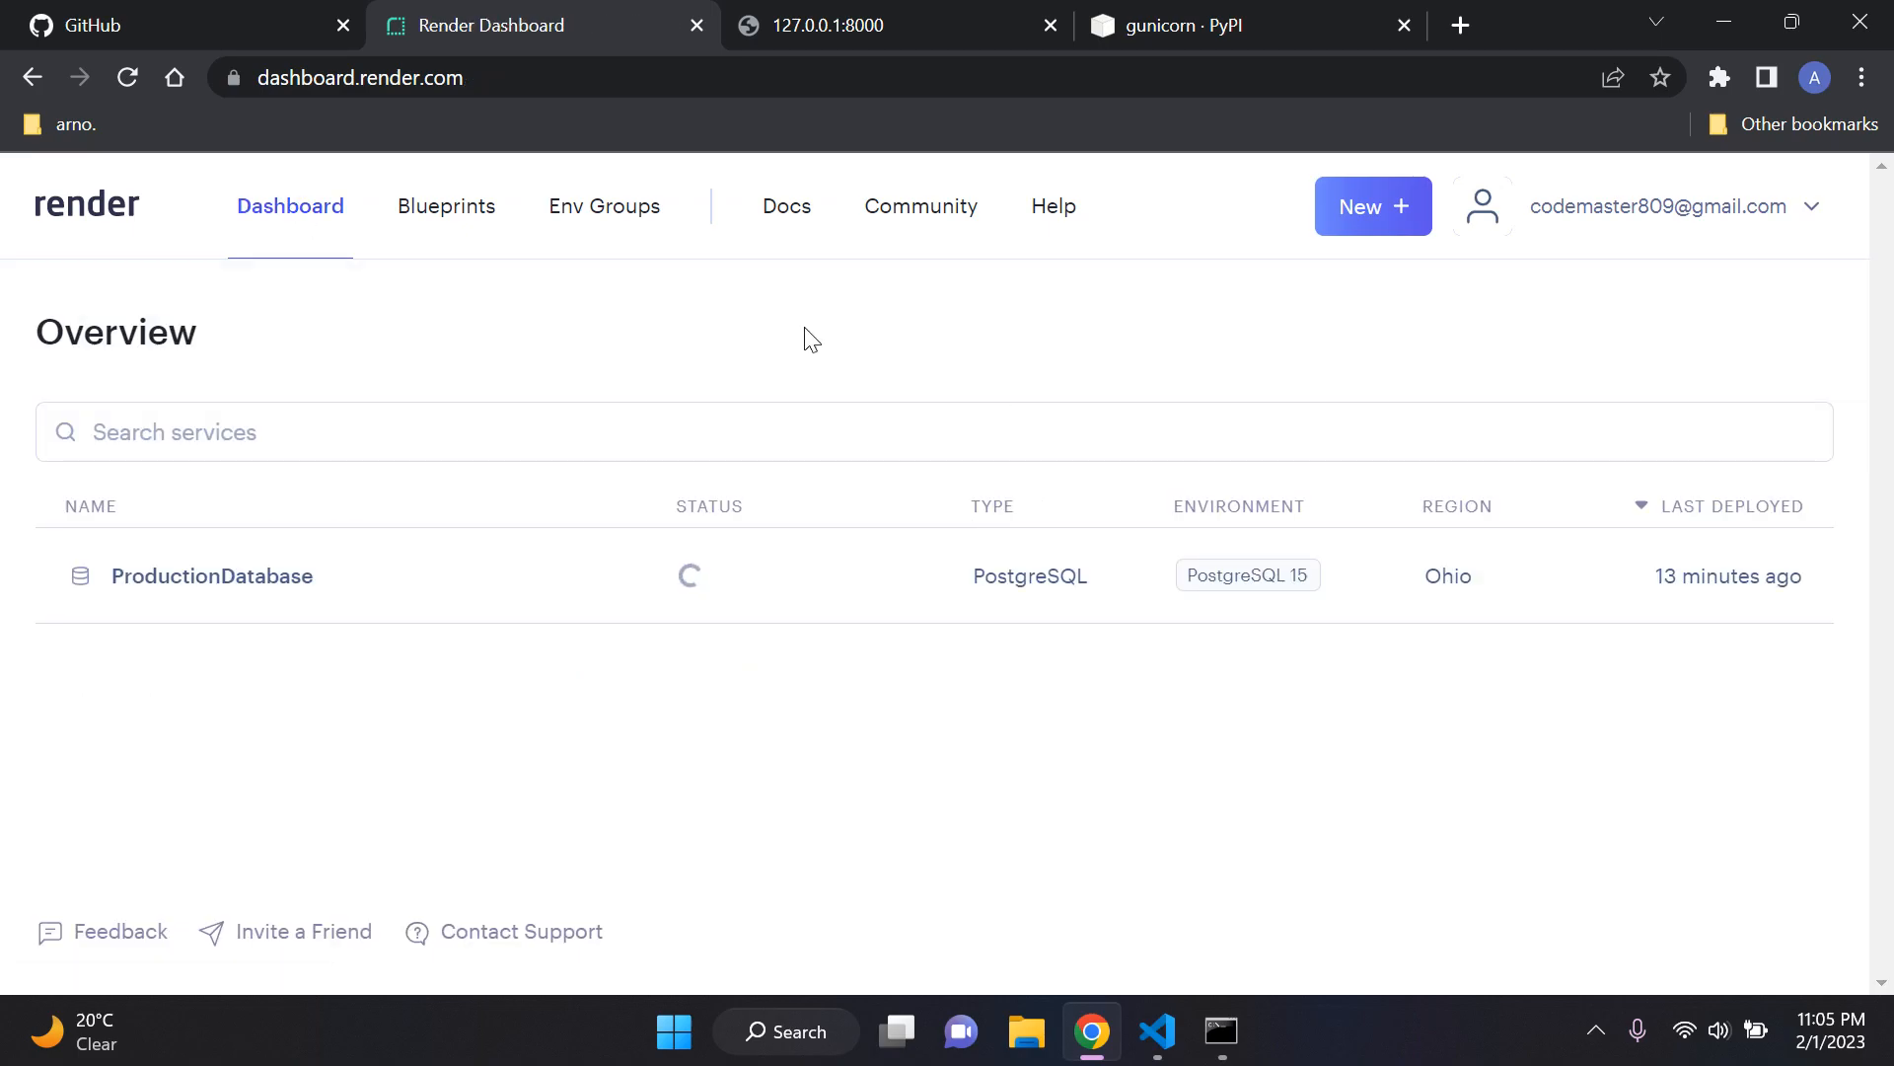
click(1222, 1026)
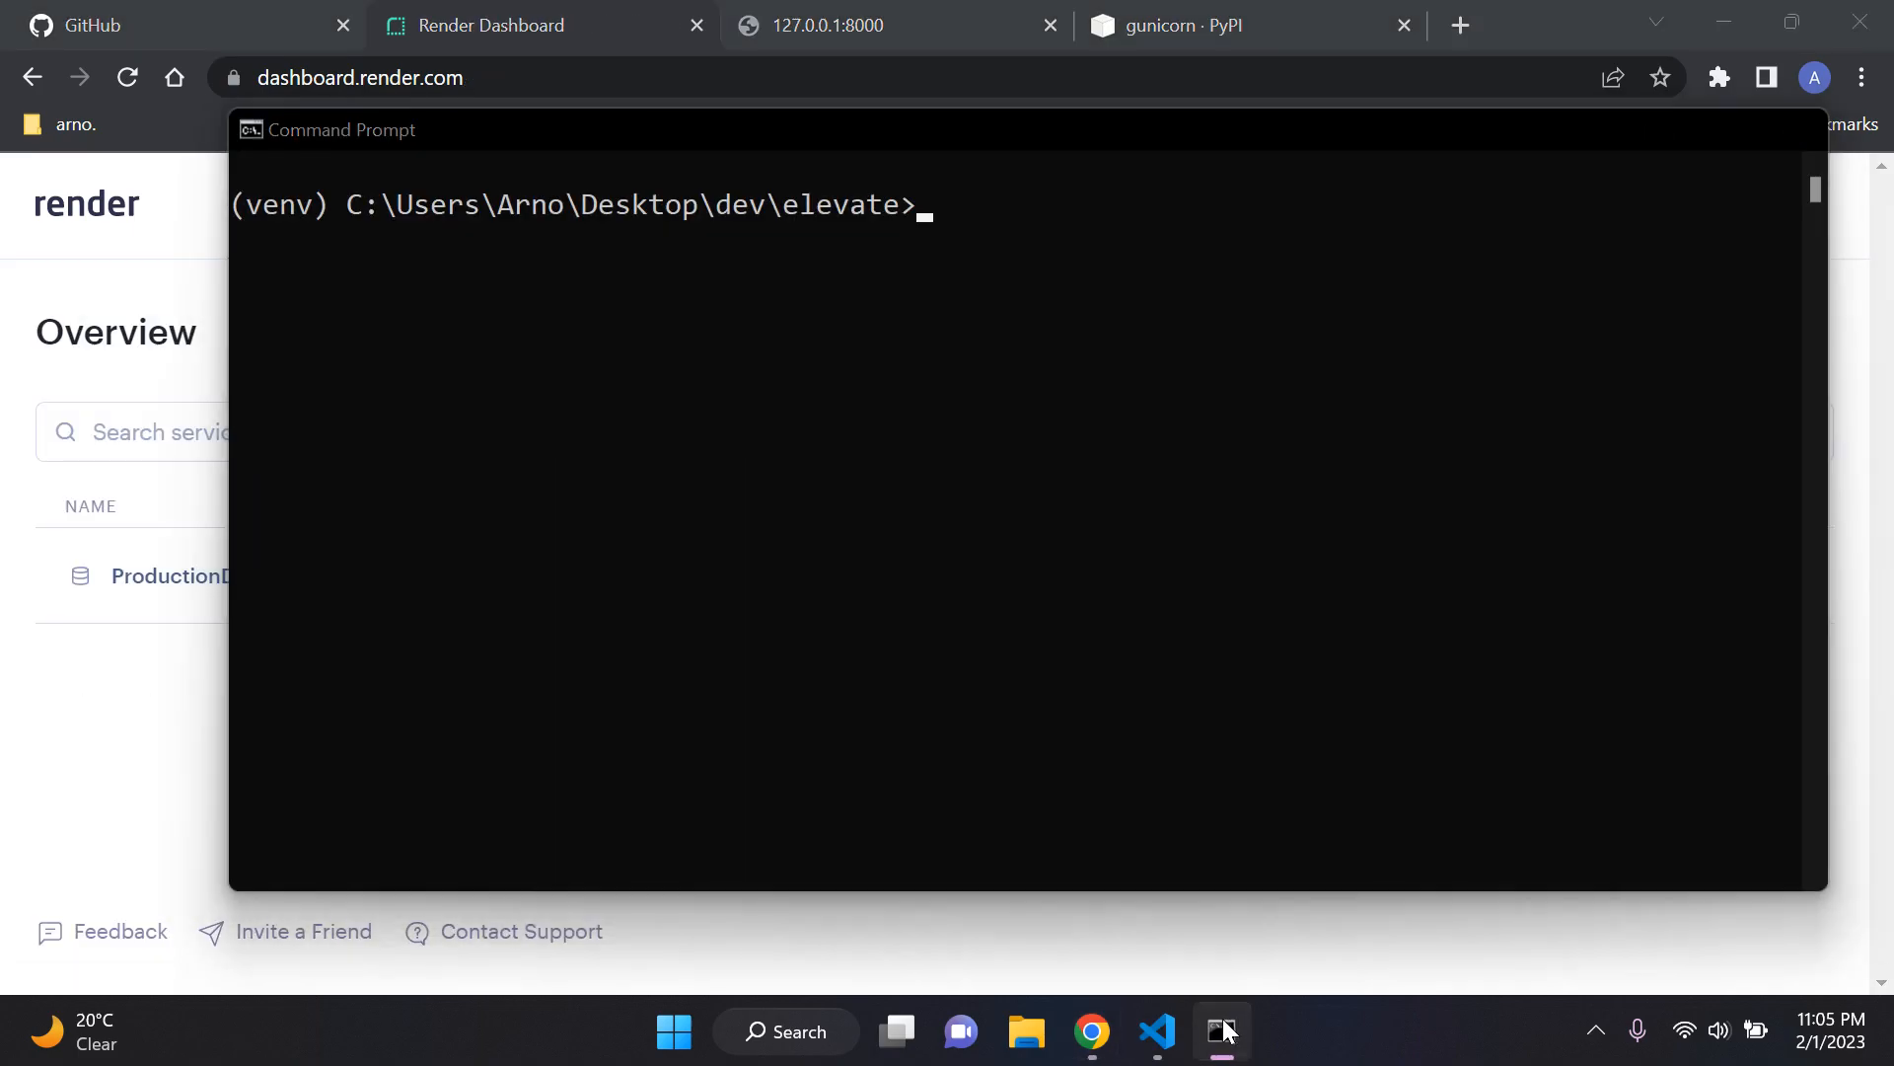
click(1223, 1026)
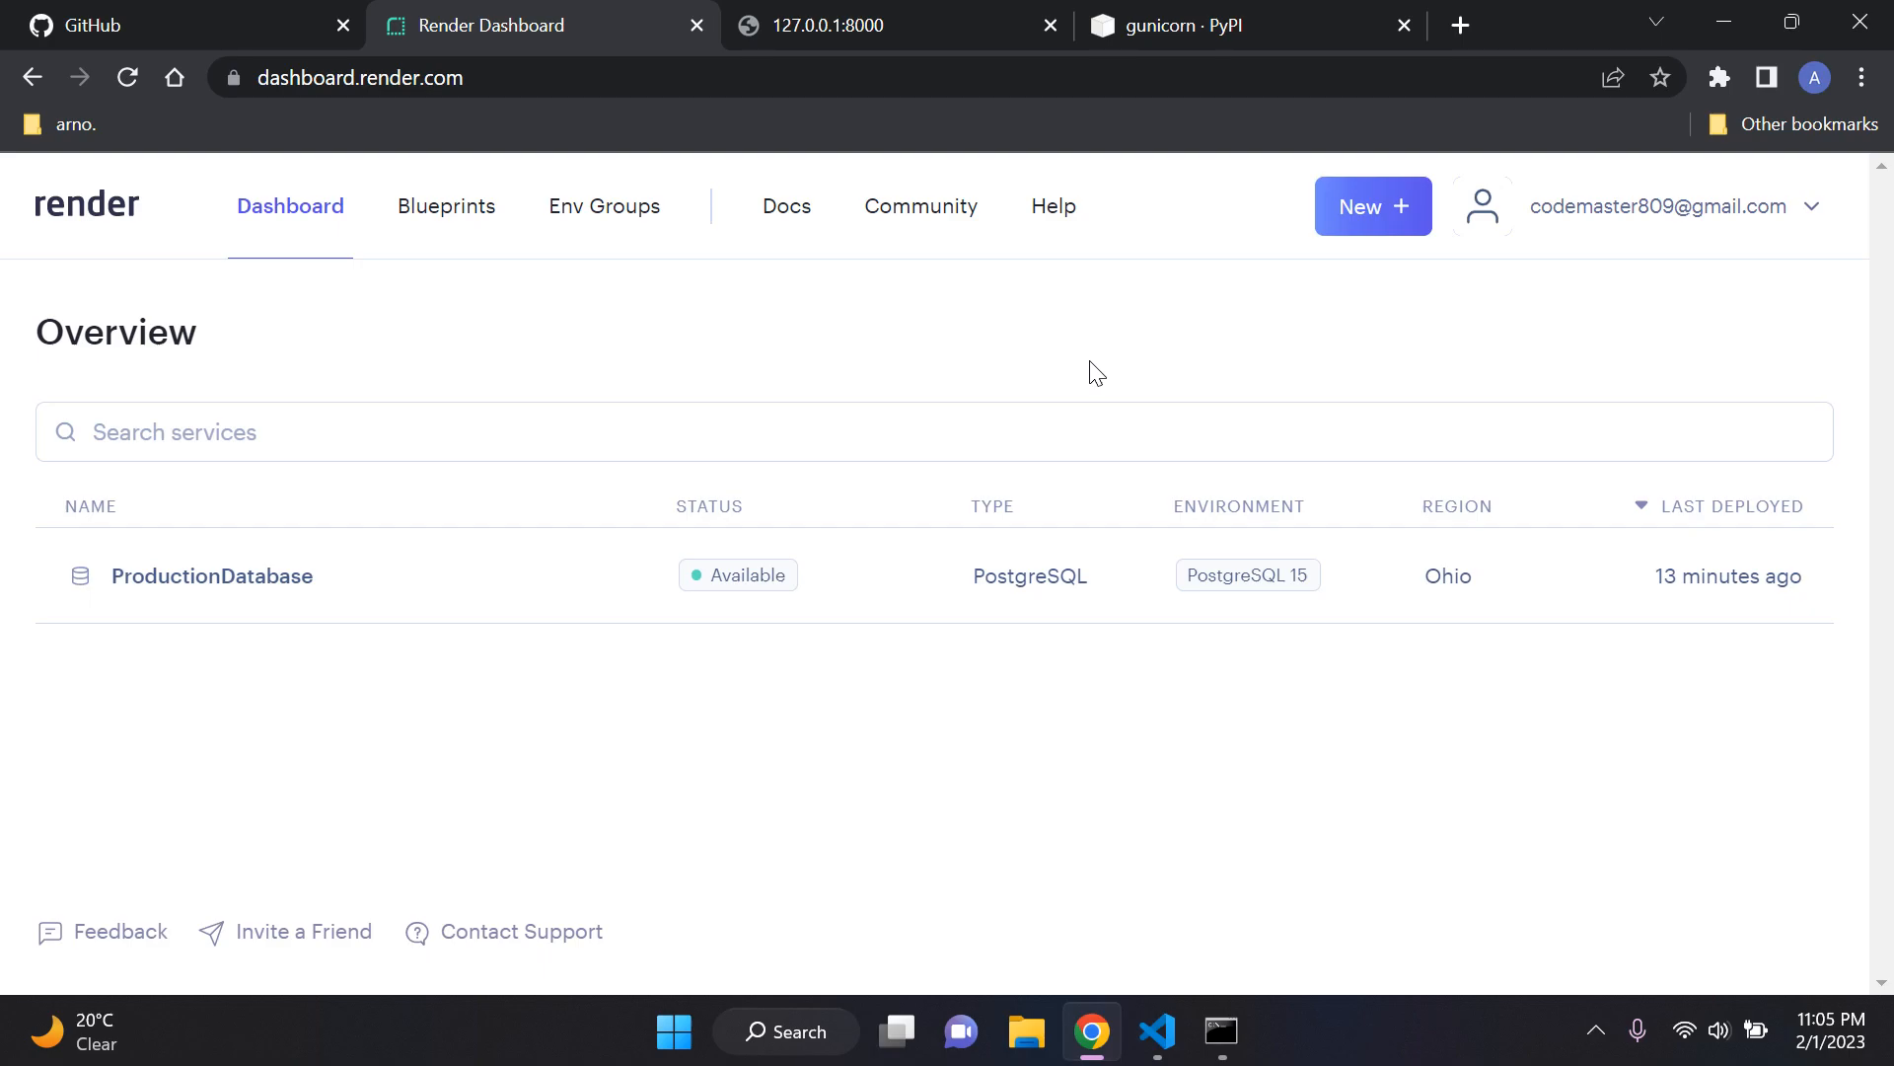
Step: Switch to Visual Studio Code, open settings.py from the inner elevate folder and go to its SQLite and Render PostgreSQL database sections
click(1154, 1033)
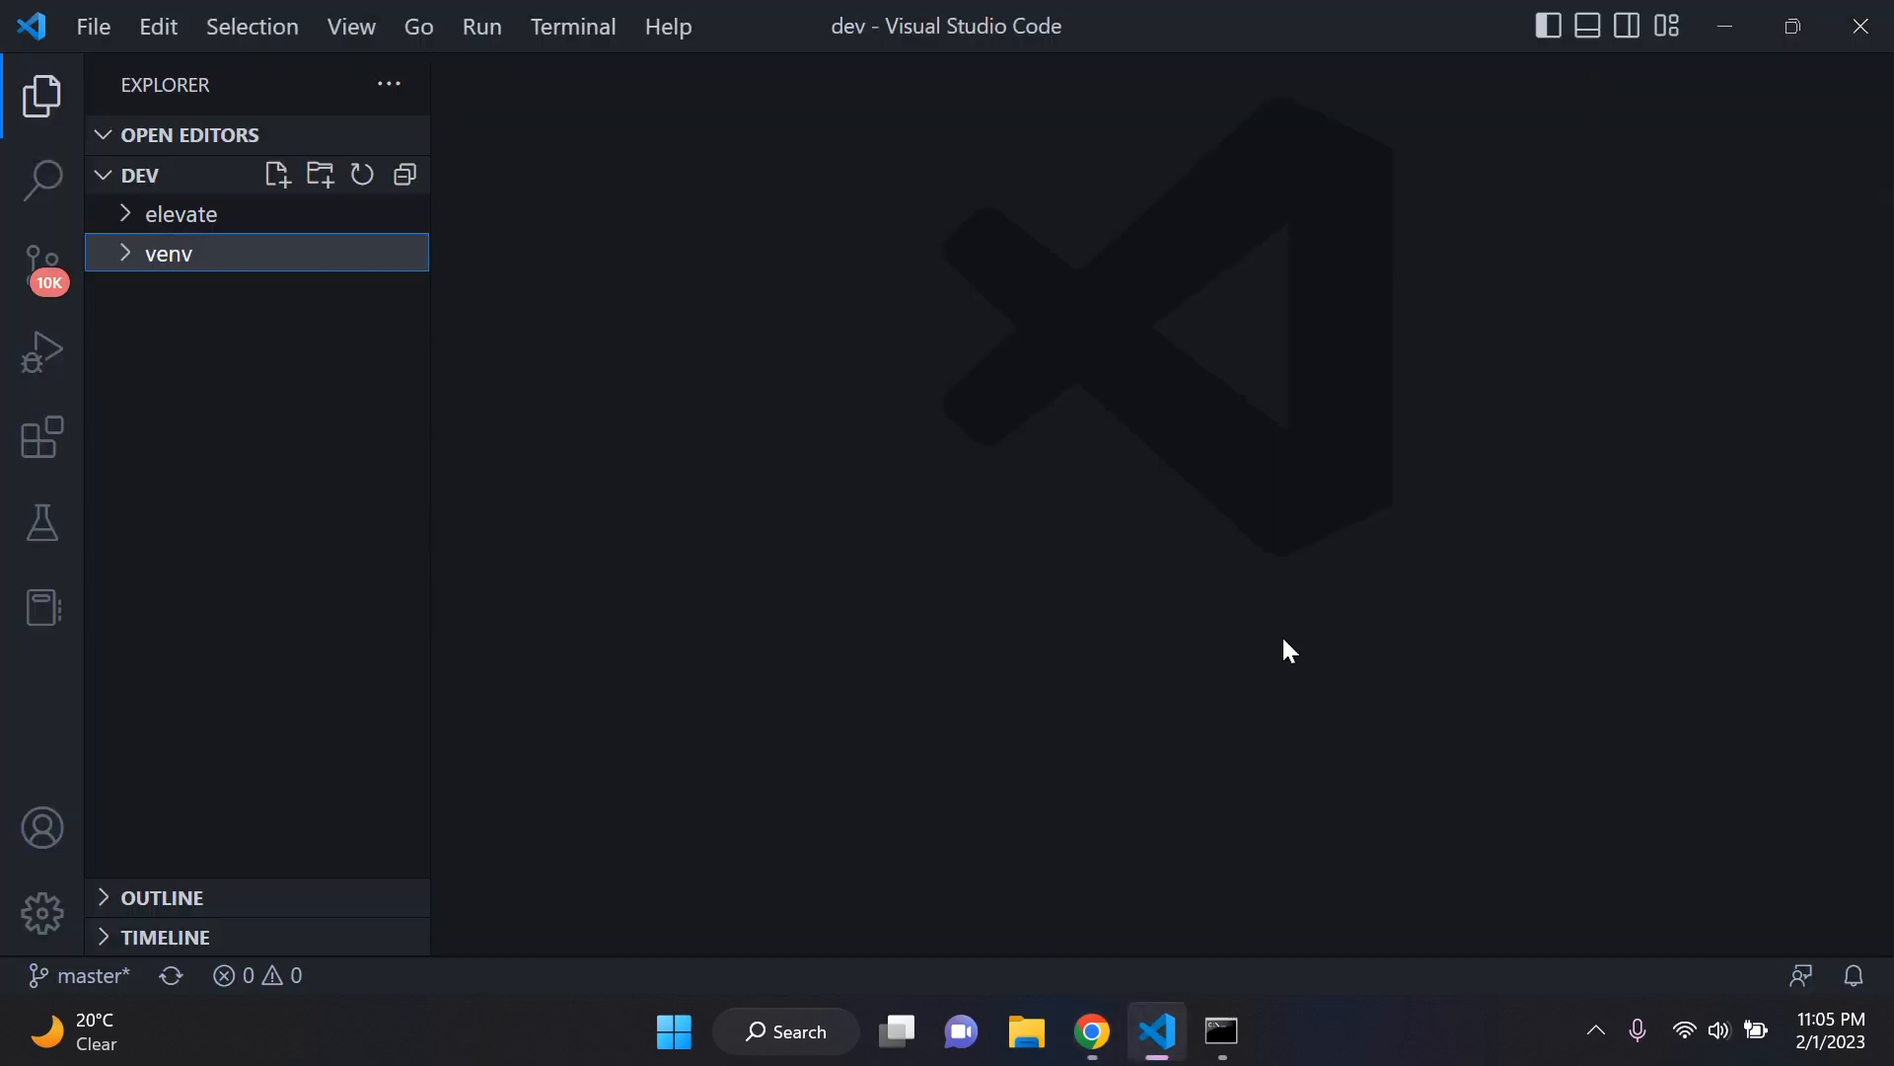
click(692, 249)
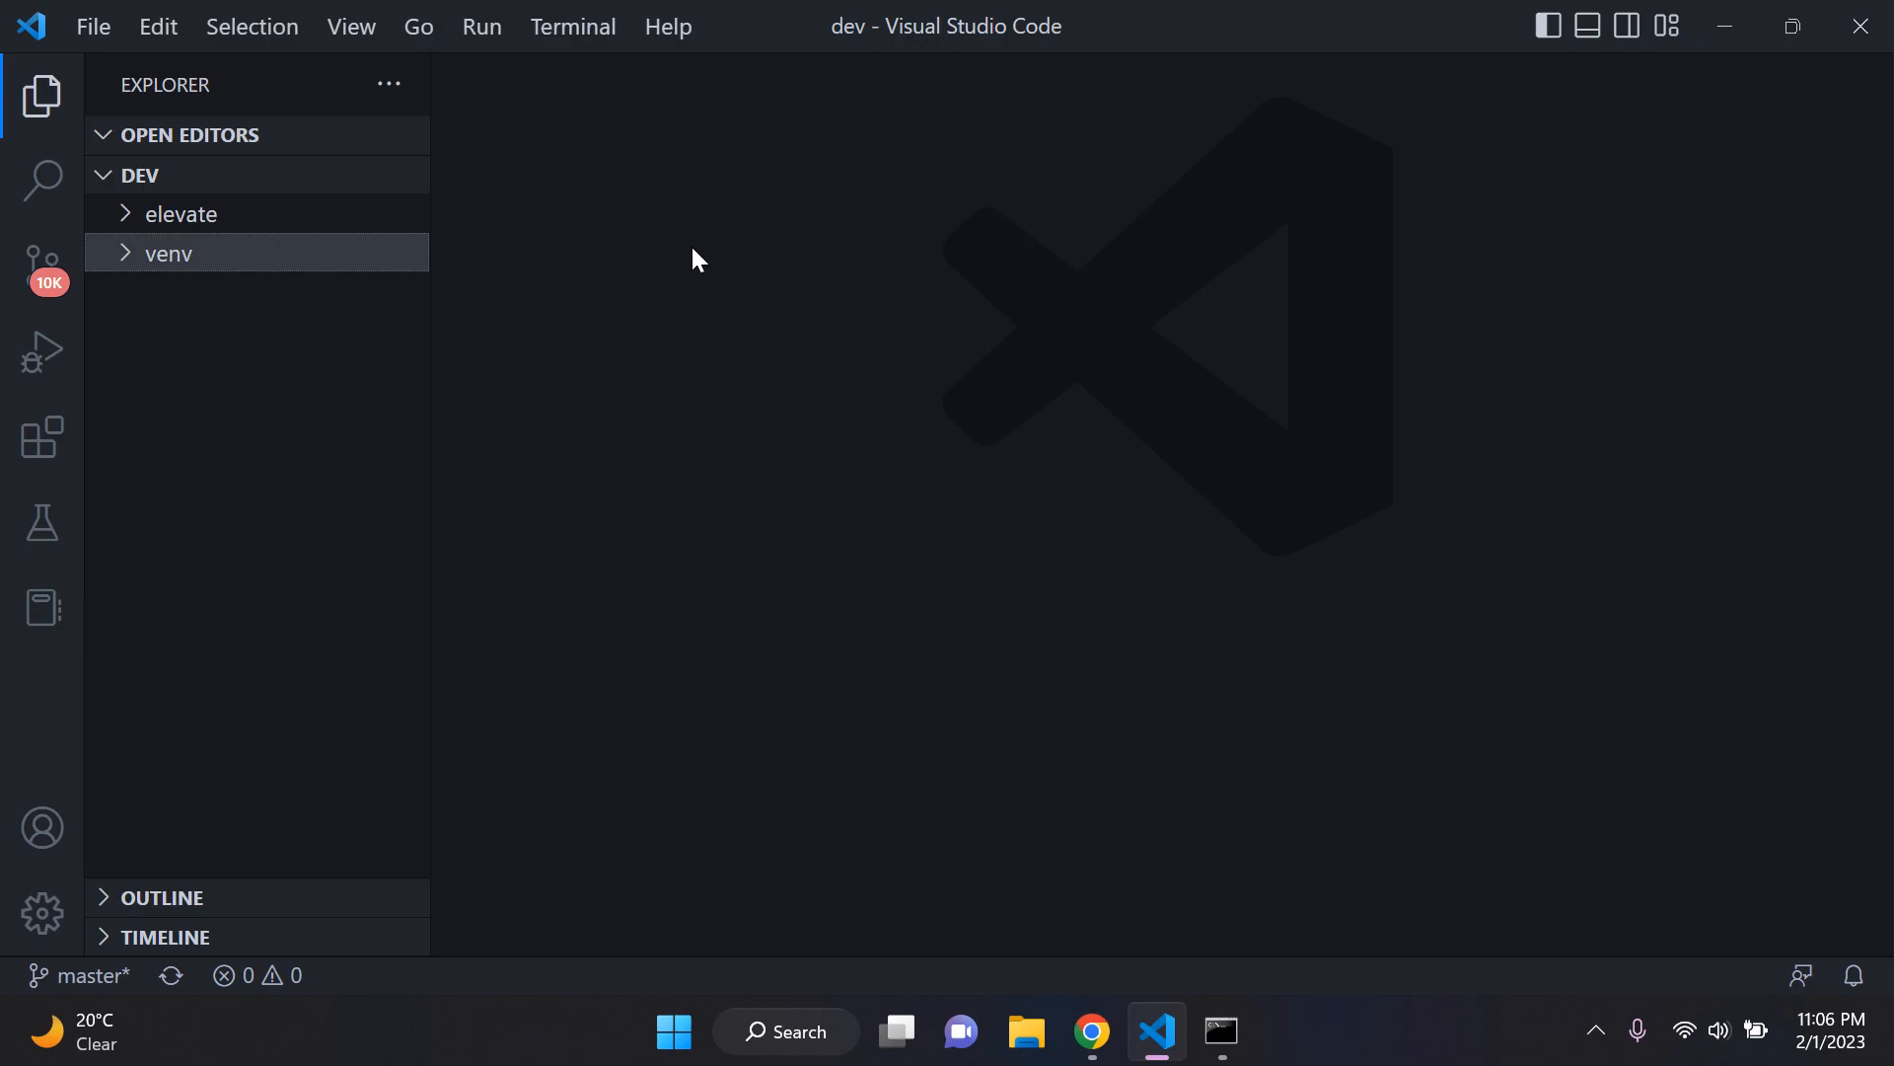
click(399, 225)
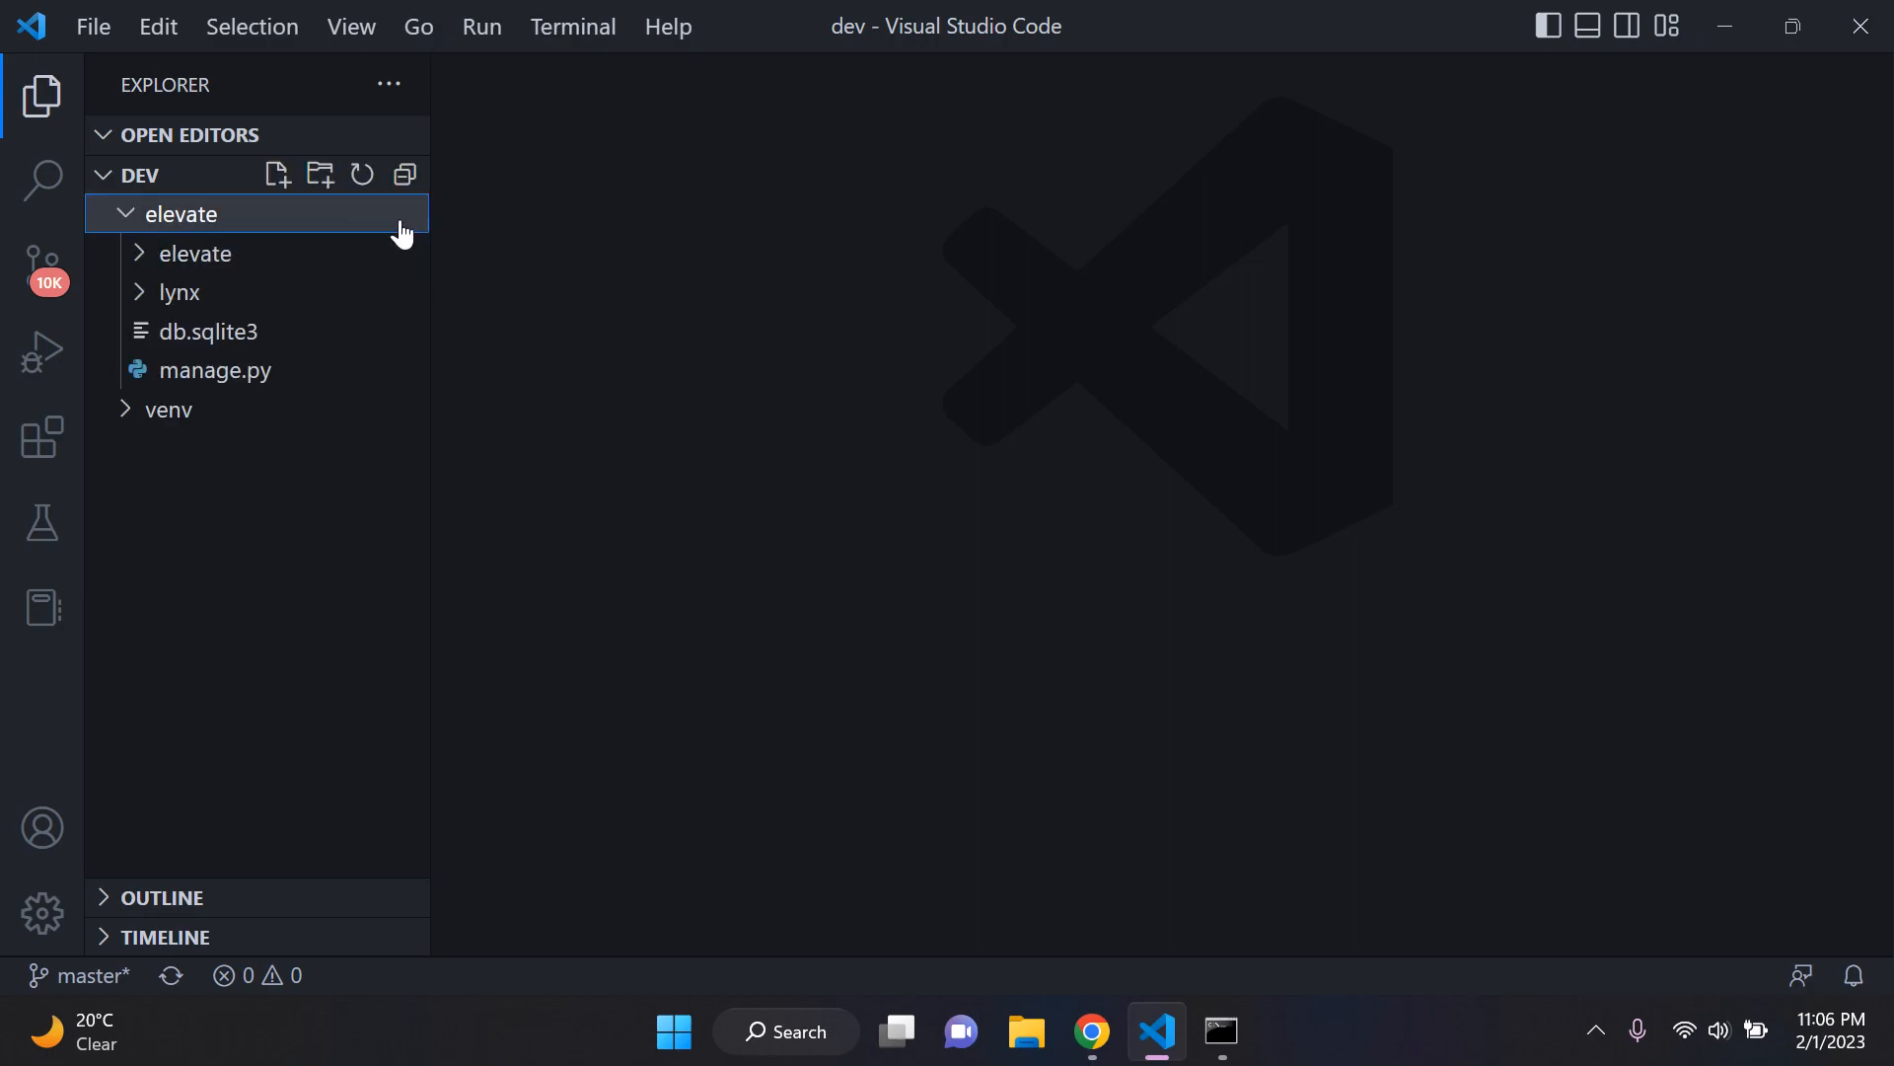
click(297, 265)
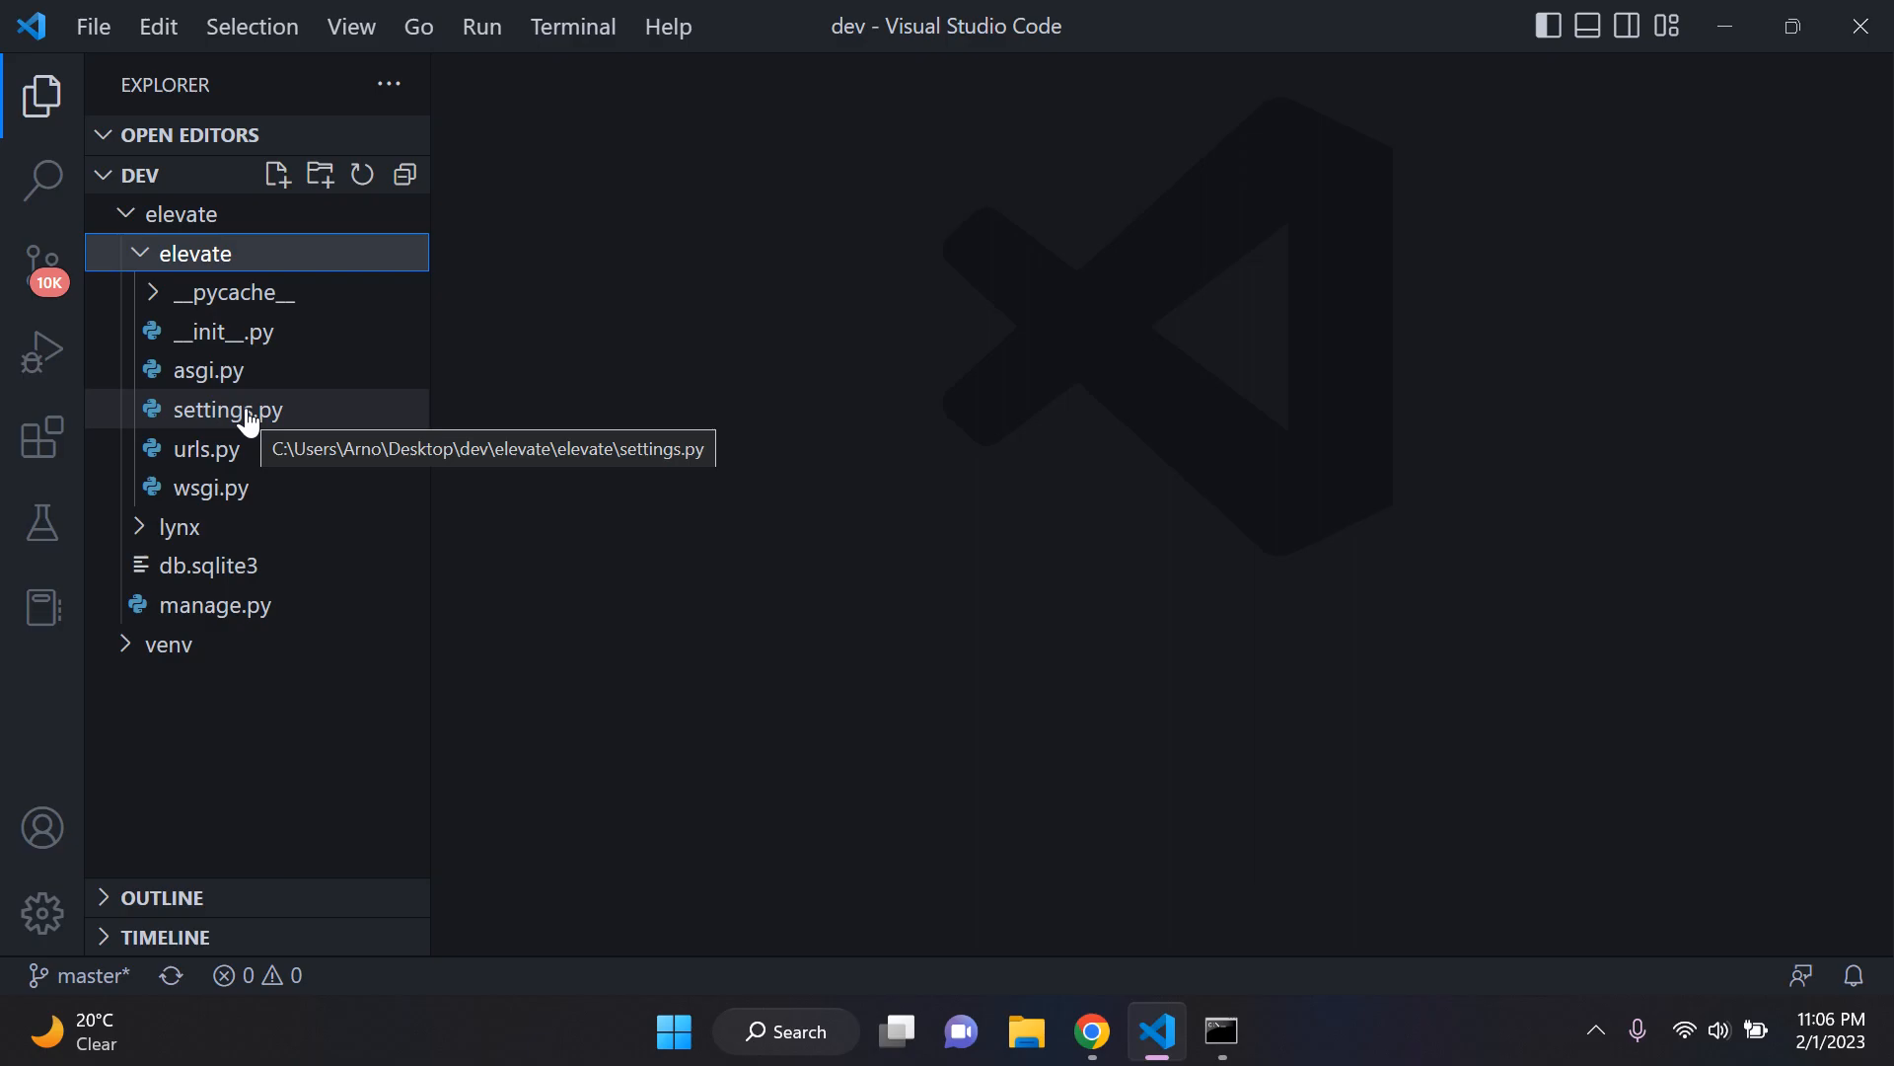
click(240, 409)
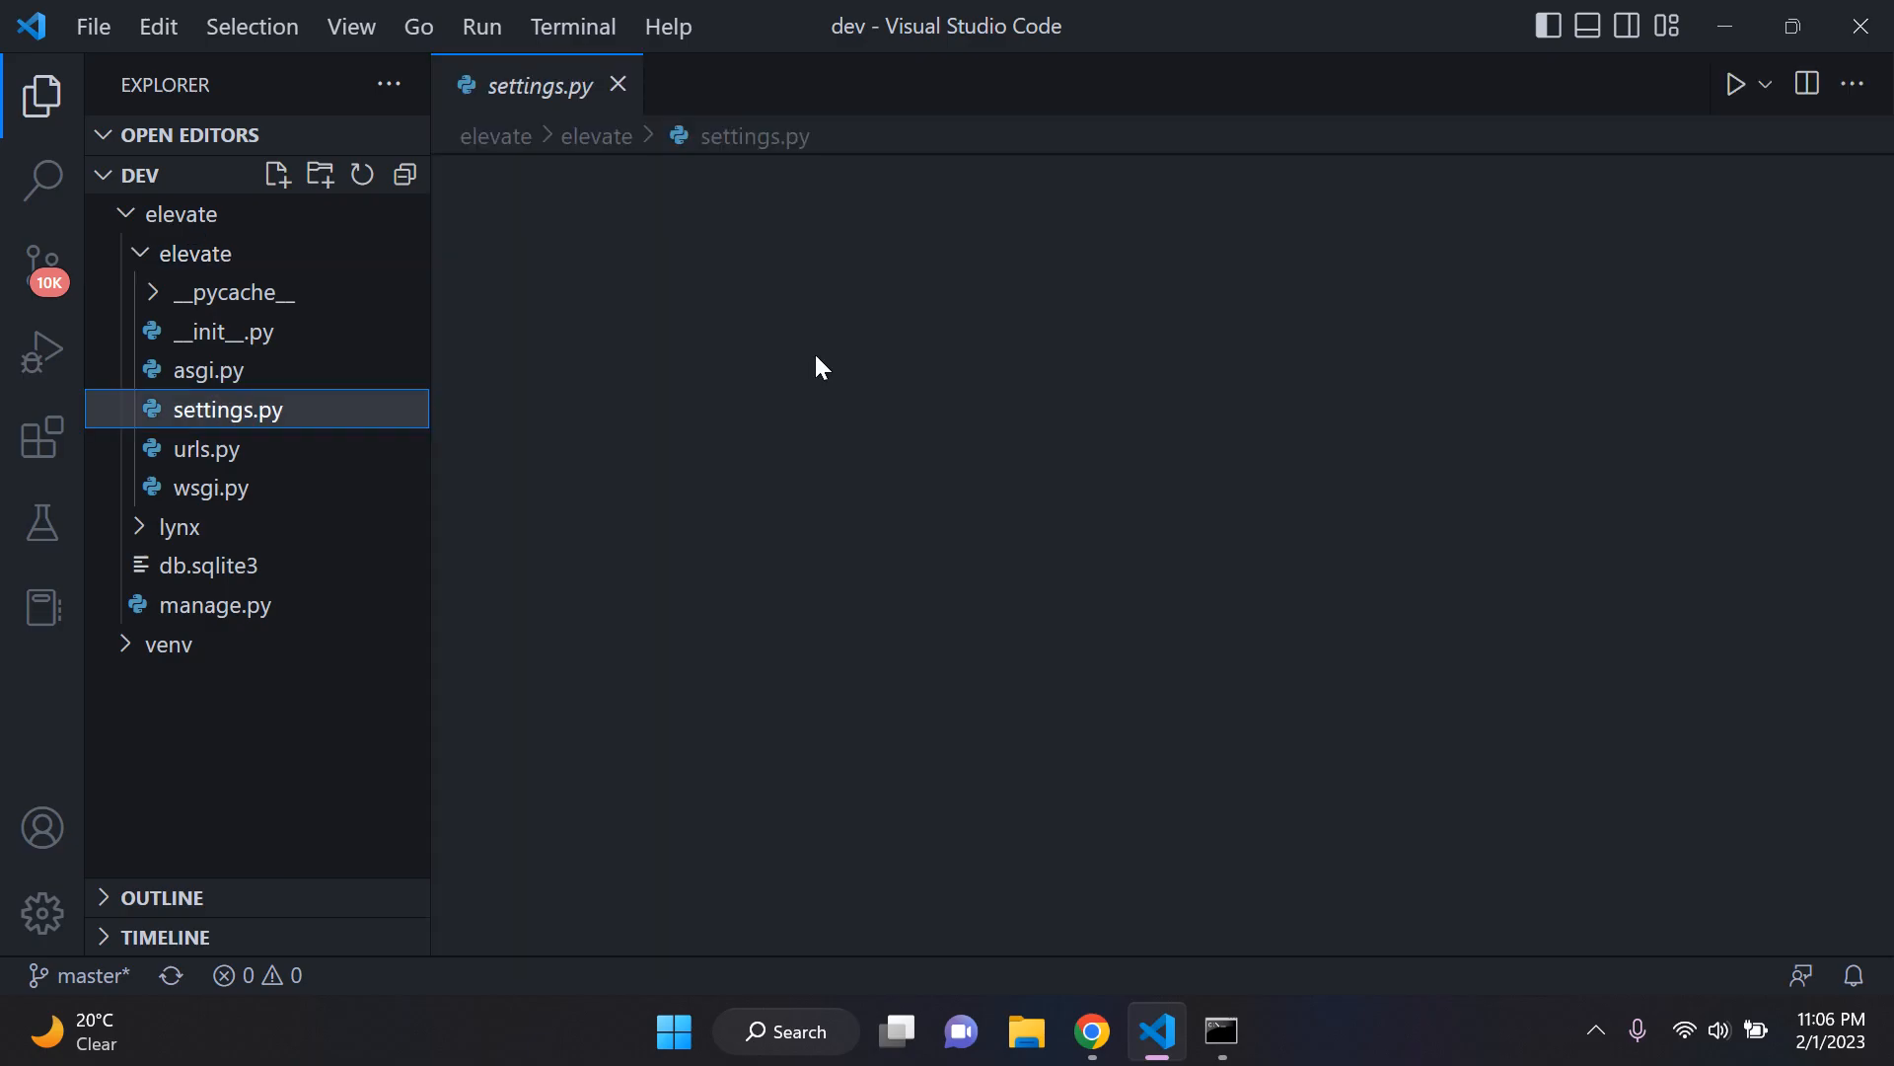
drag(1807, 193, 1729, 330)
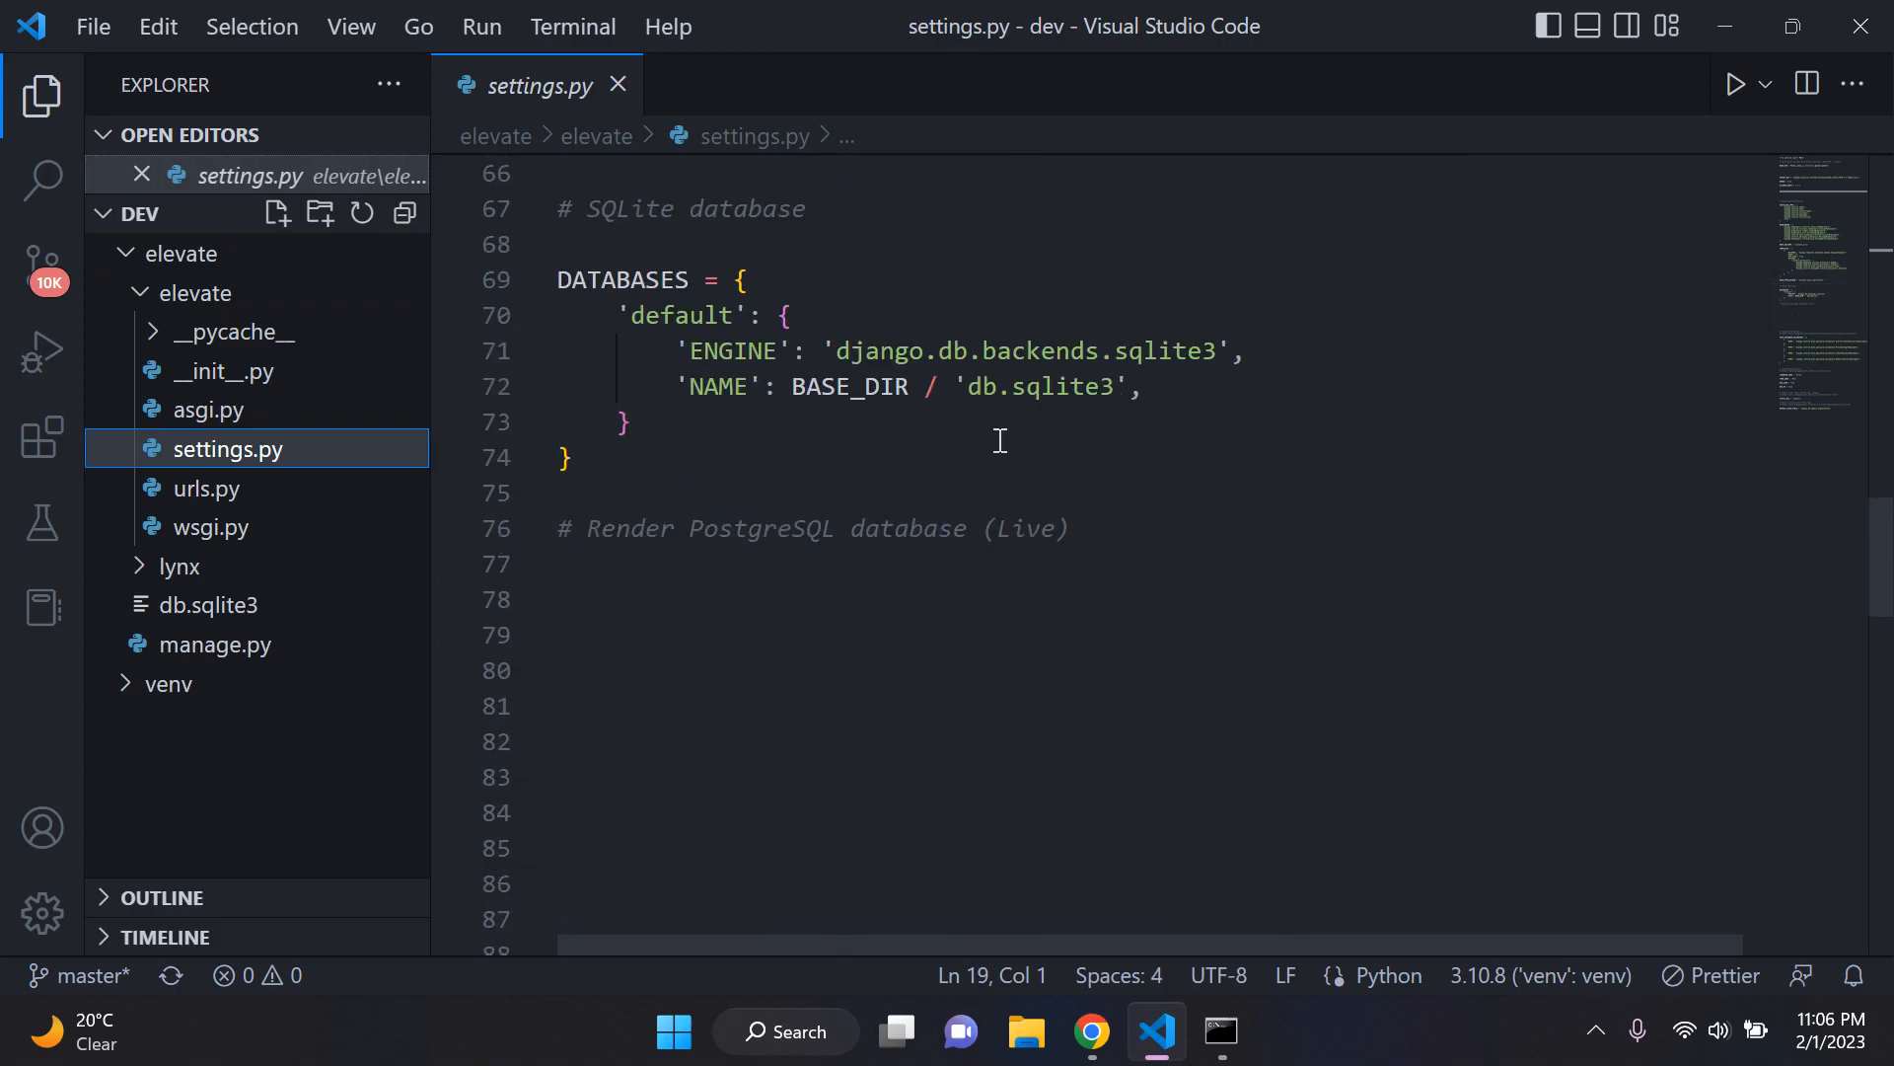
click(920, 592)
scroll(939, 571, down, 1)
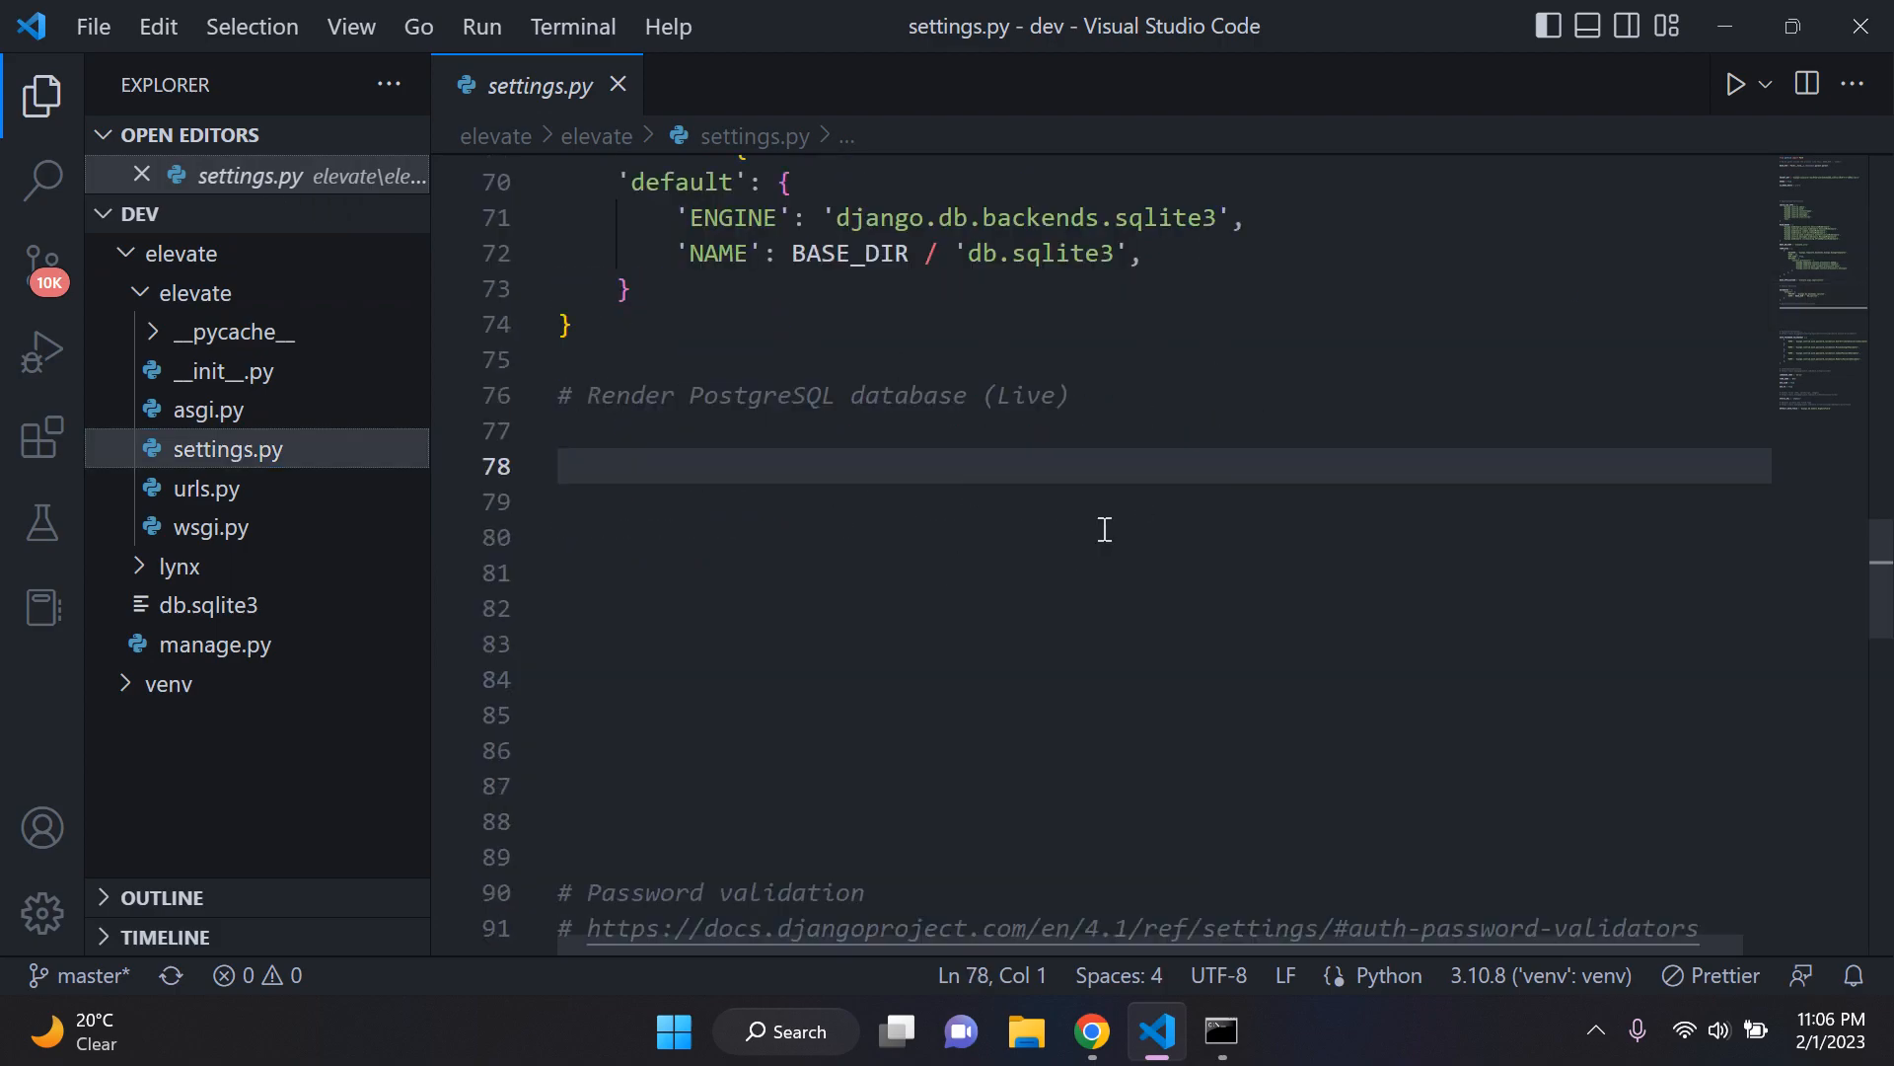
scroll(977, 486, up, 1)
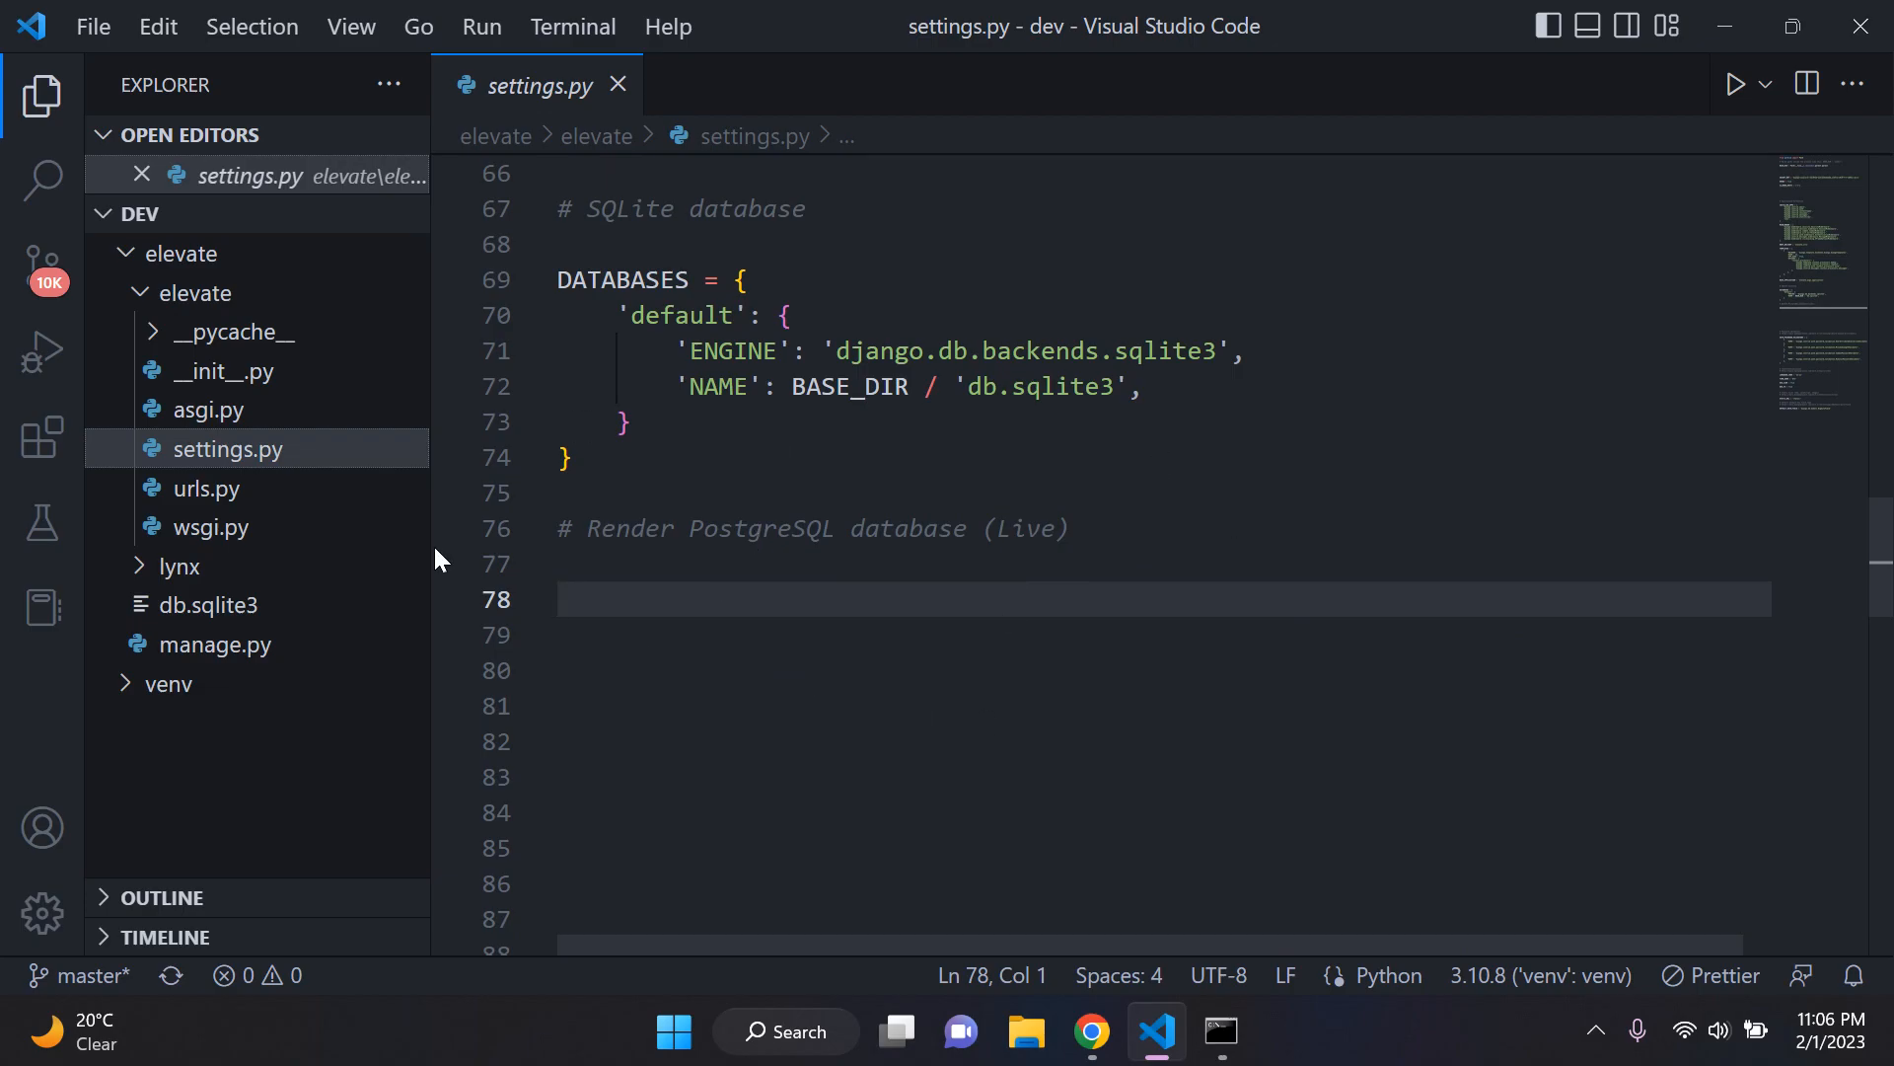
Step: Comment out the SQLite DATABASES block in settings.py by enclosing it in triple single quotes
scroll(744, 478, up, 1)
drag(584, 343, 864, 624)
click(865, 623)
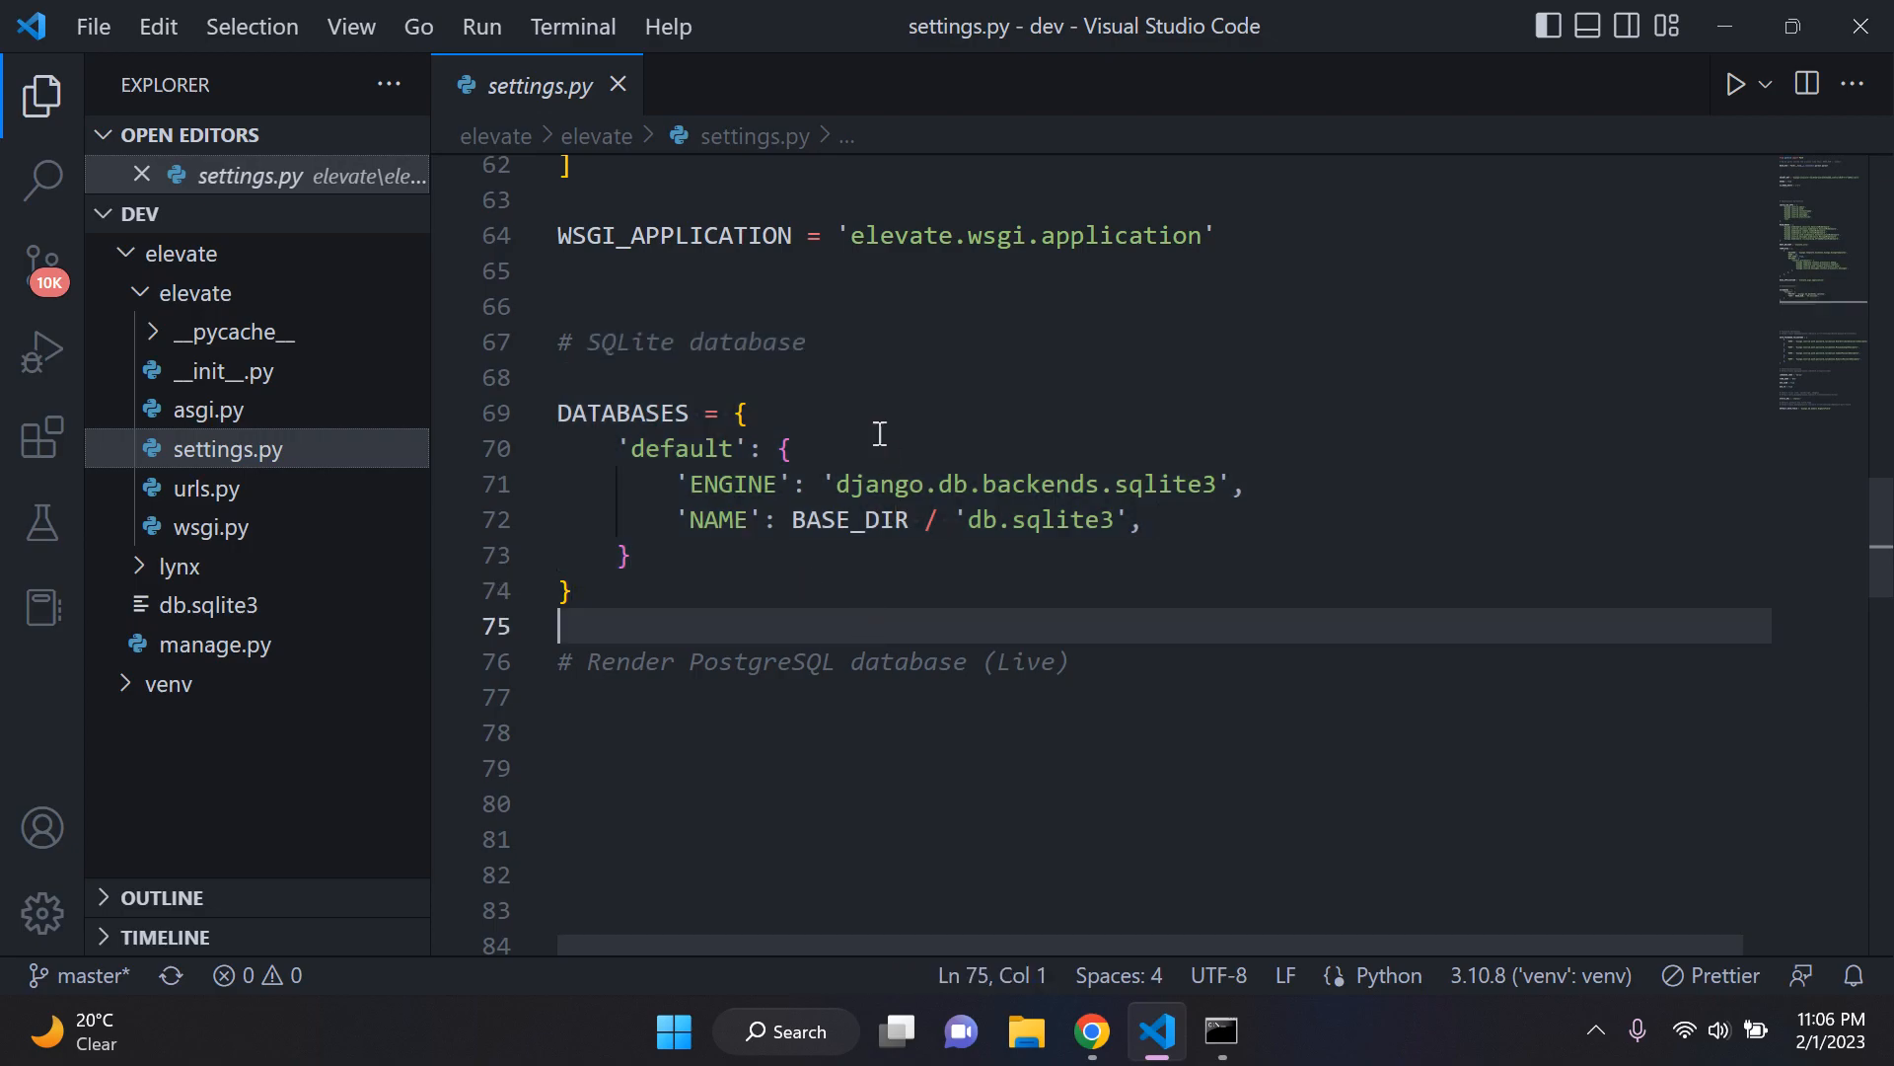
click(823, 383)
key(Return)
text(''')
key(Delete)
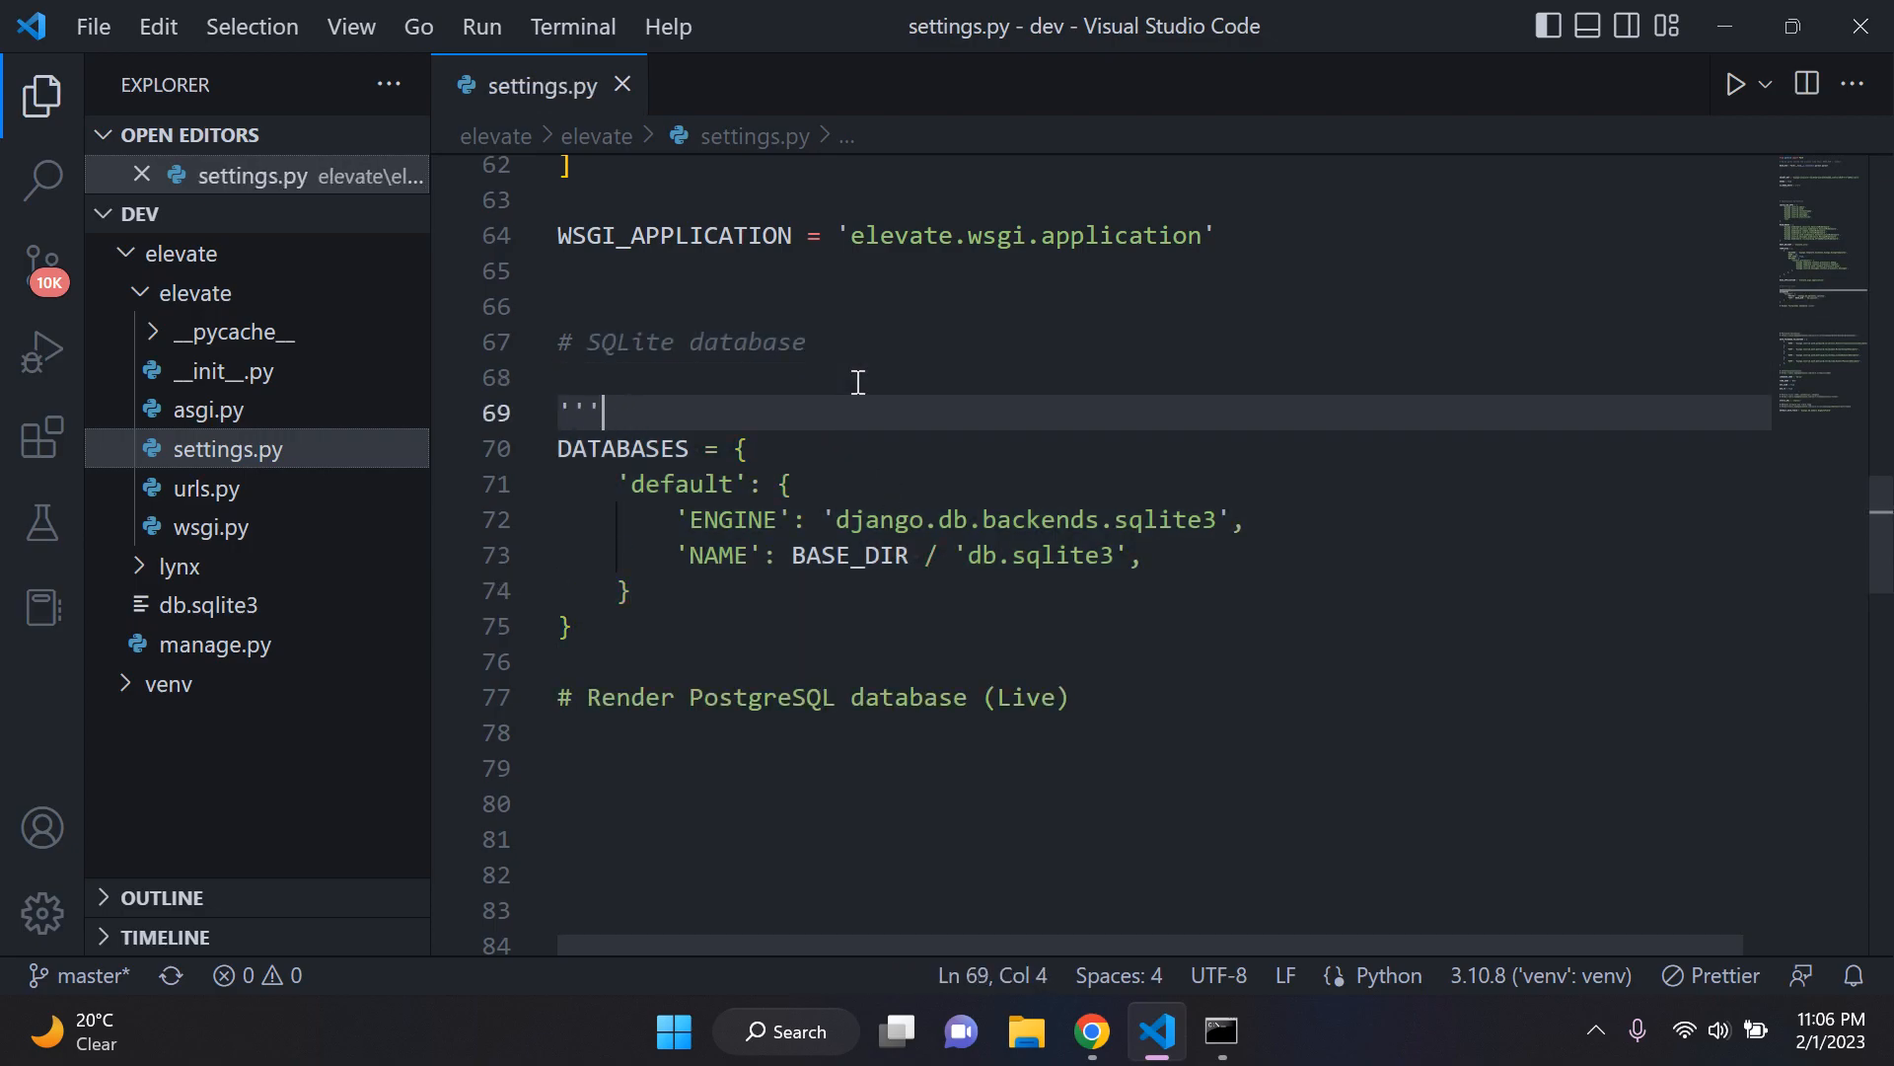
key(Down)
key(Down)
key(Down)
key(Down)
key(Down)
key(Down)
key(Return)
key(Return)
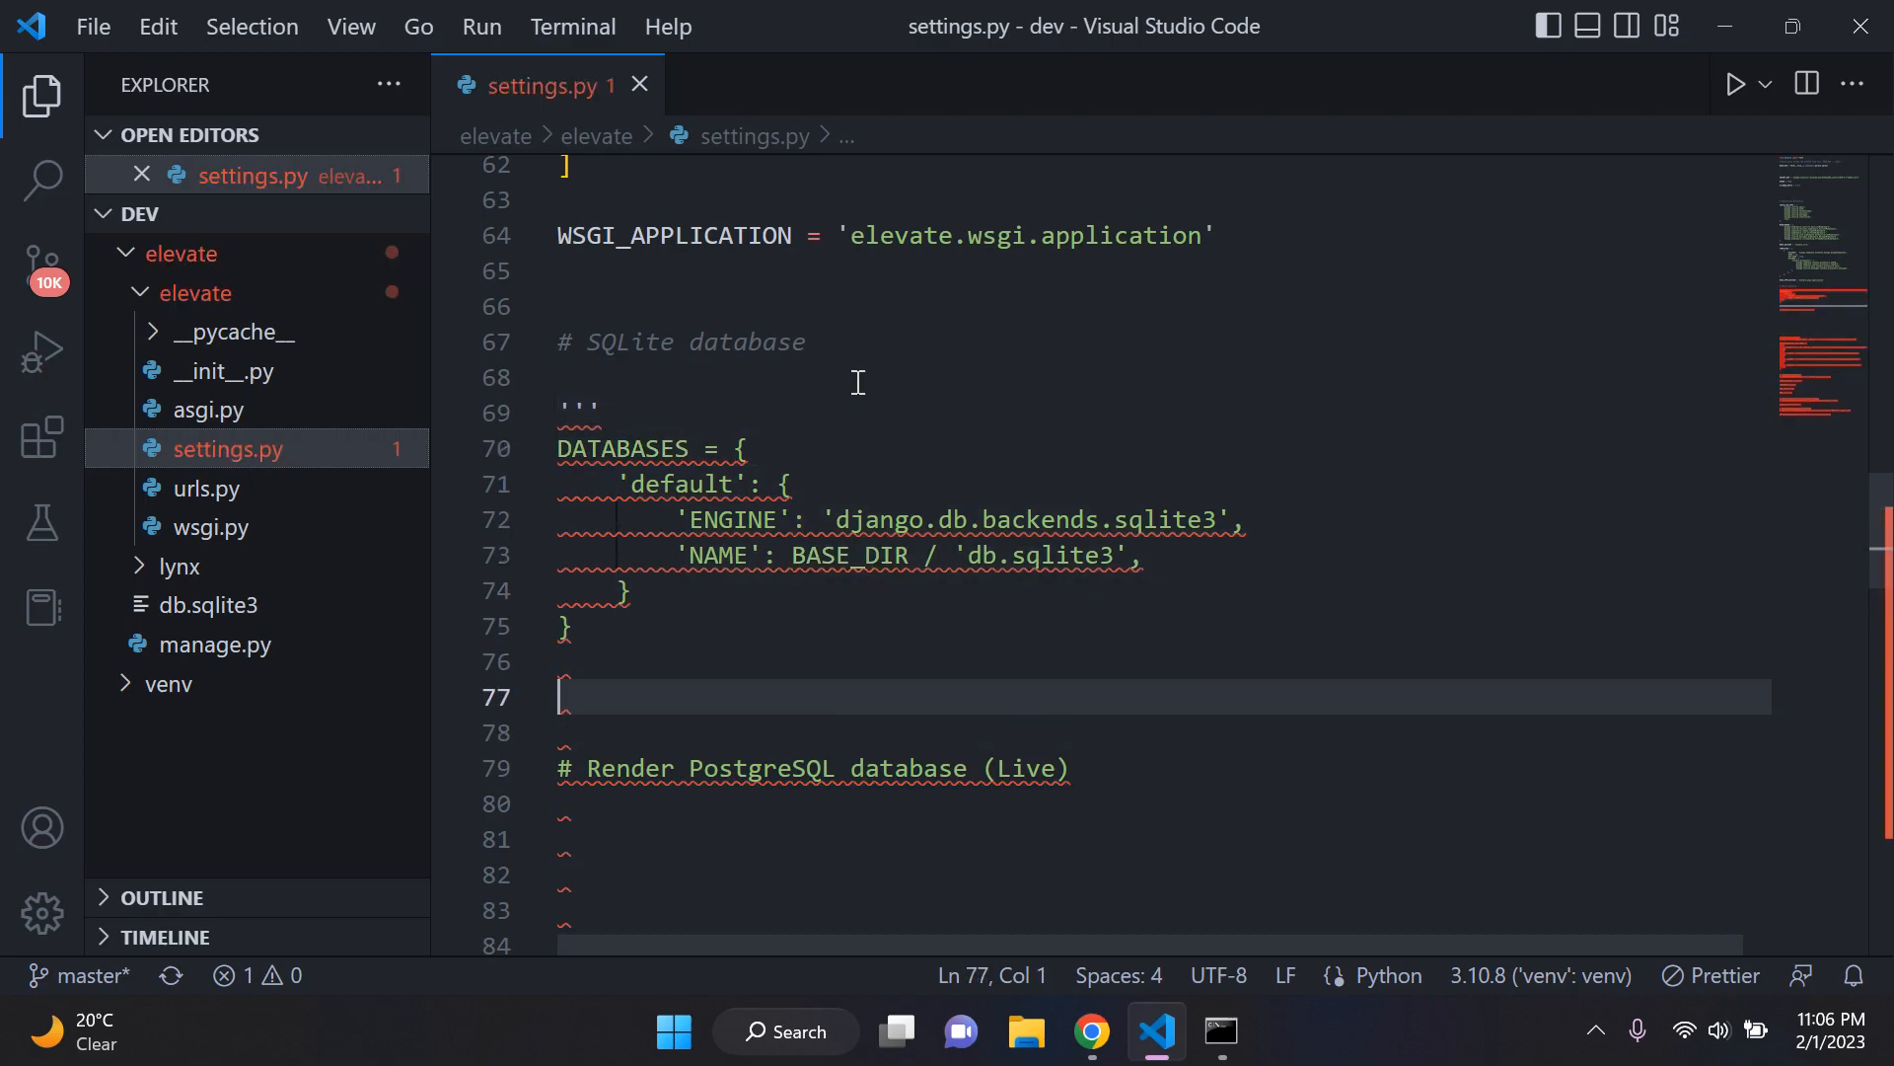
key(BackSpace)
text(''')
click(858, 383)
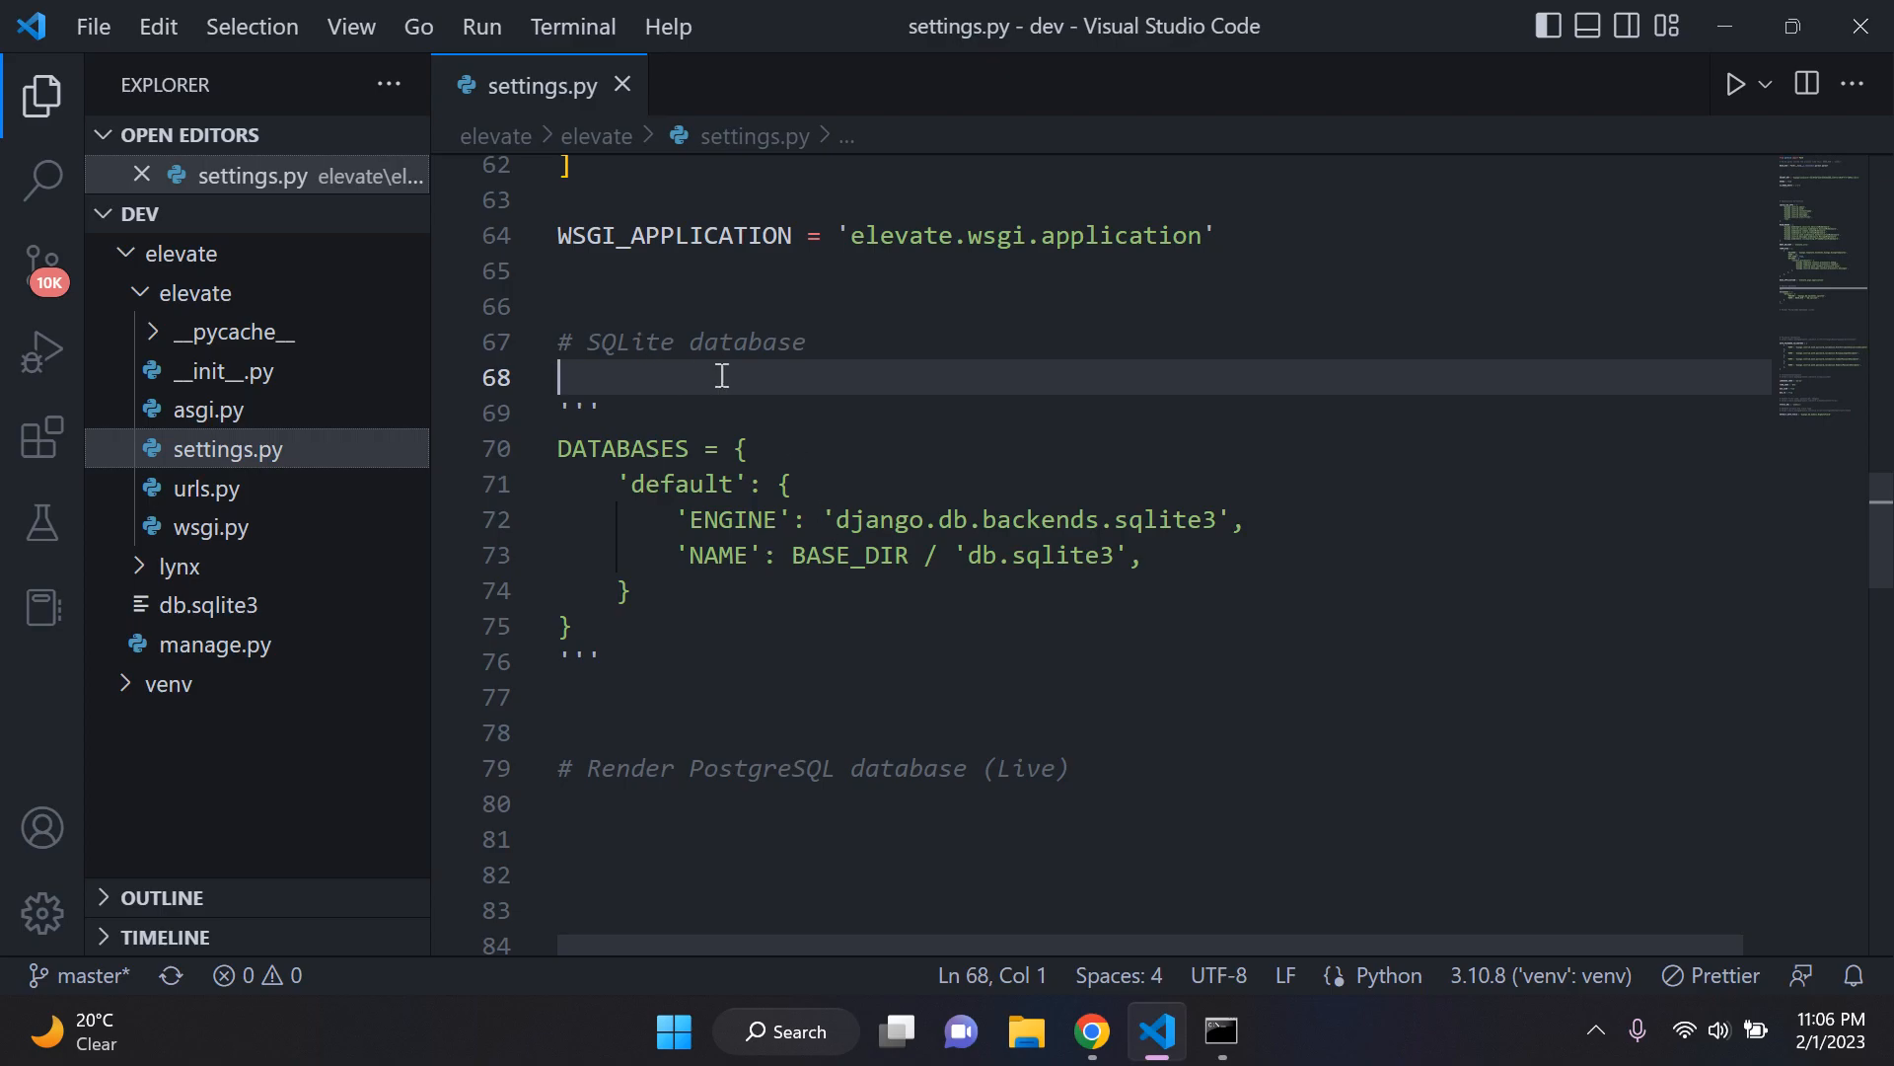
Step: Place the cursor below the Render PostgreSQL comment, then highlight the External Database URL label in Render's ProductionDatabase details in Chrome
scroll(707, 402, down, 4)
click(705, 440)
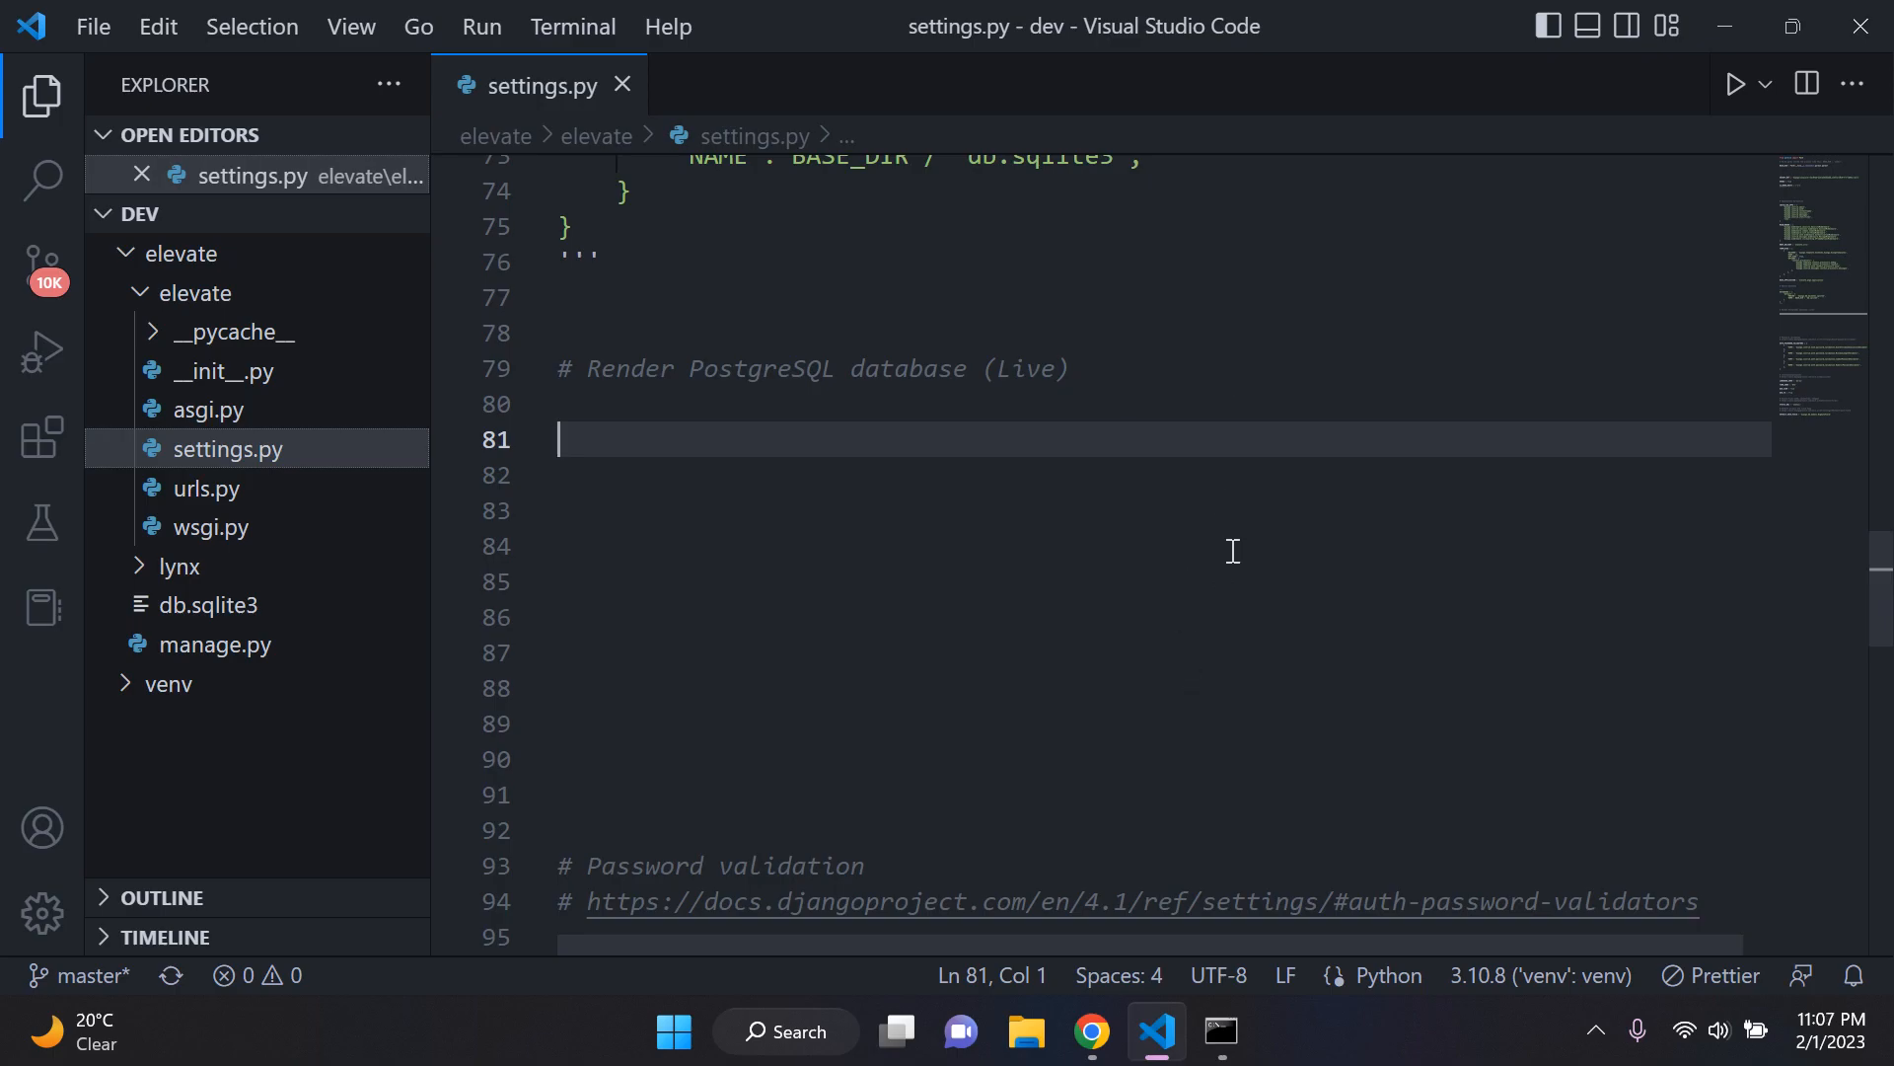
click(1092, 1031)
click(424, 580)
scroll(633, 566, down, 12)
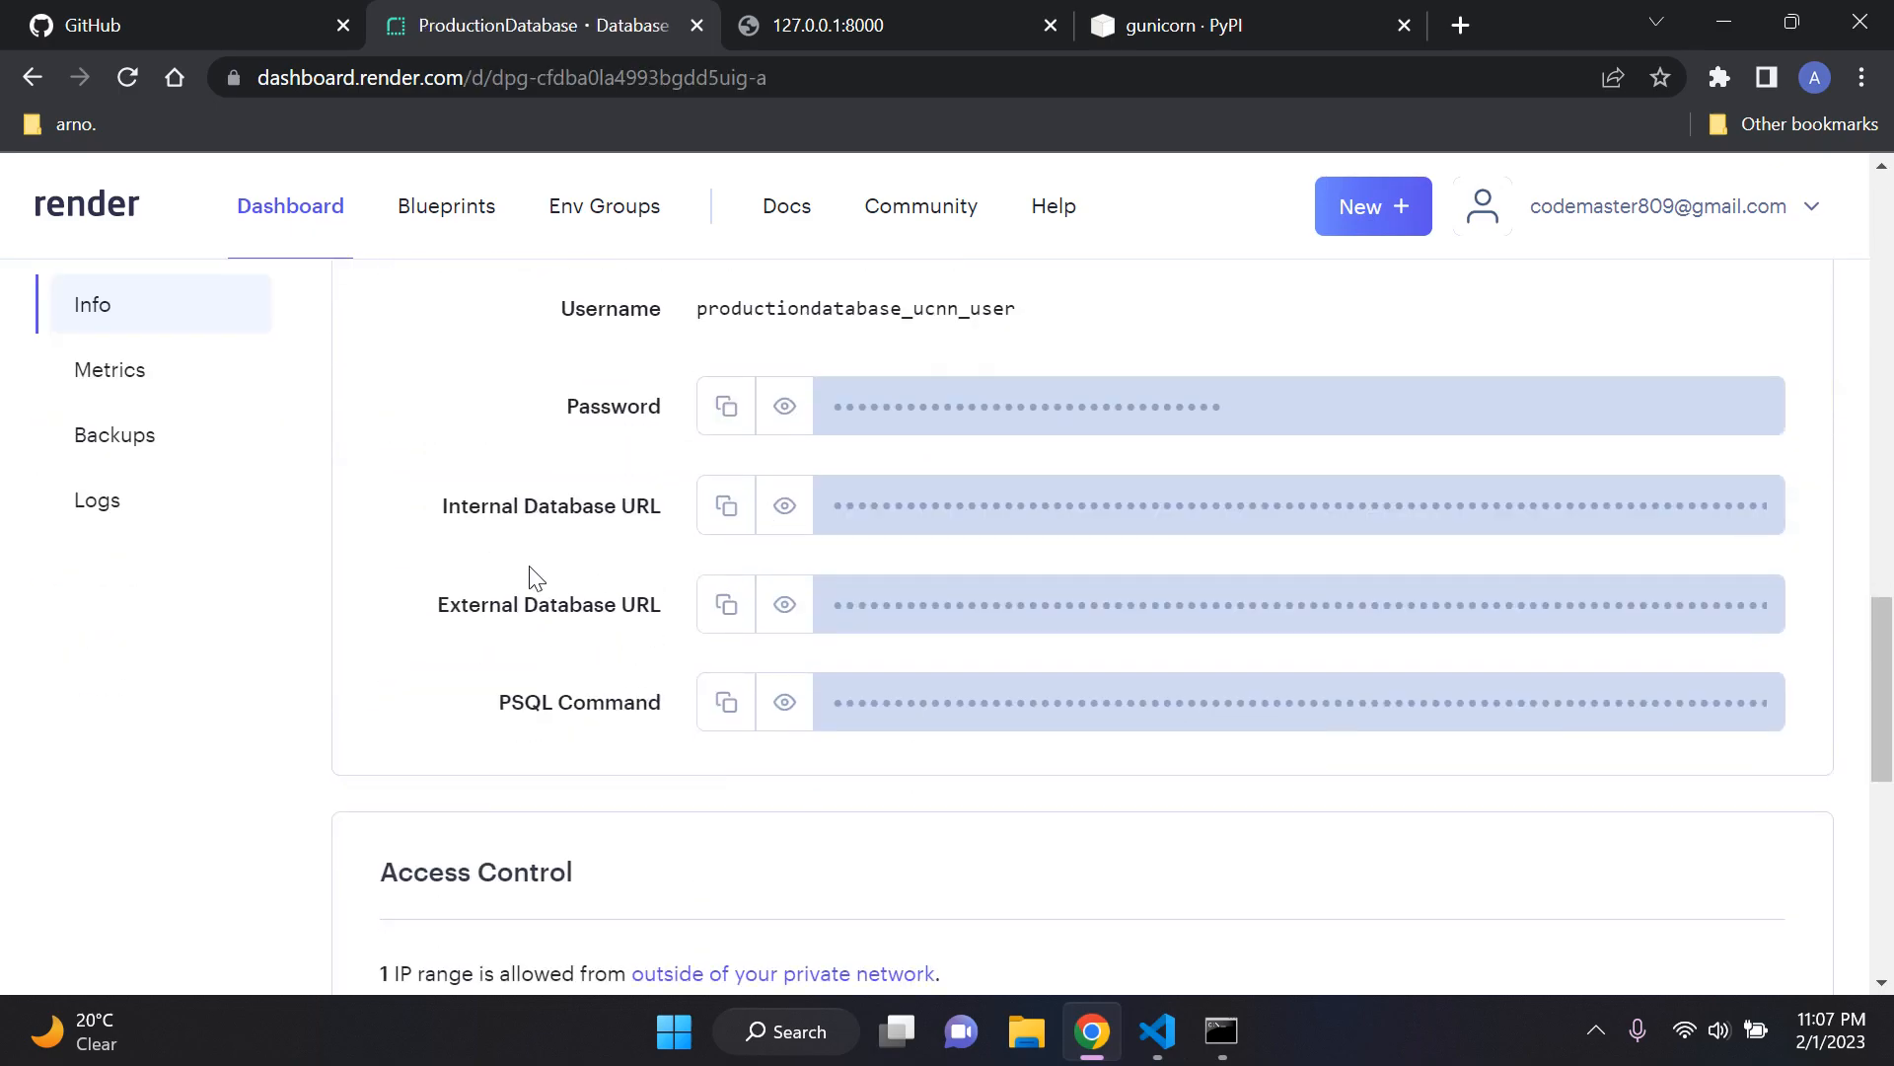
drag(431, 610, 674, 604)
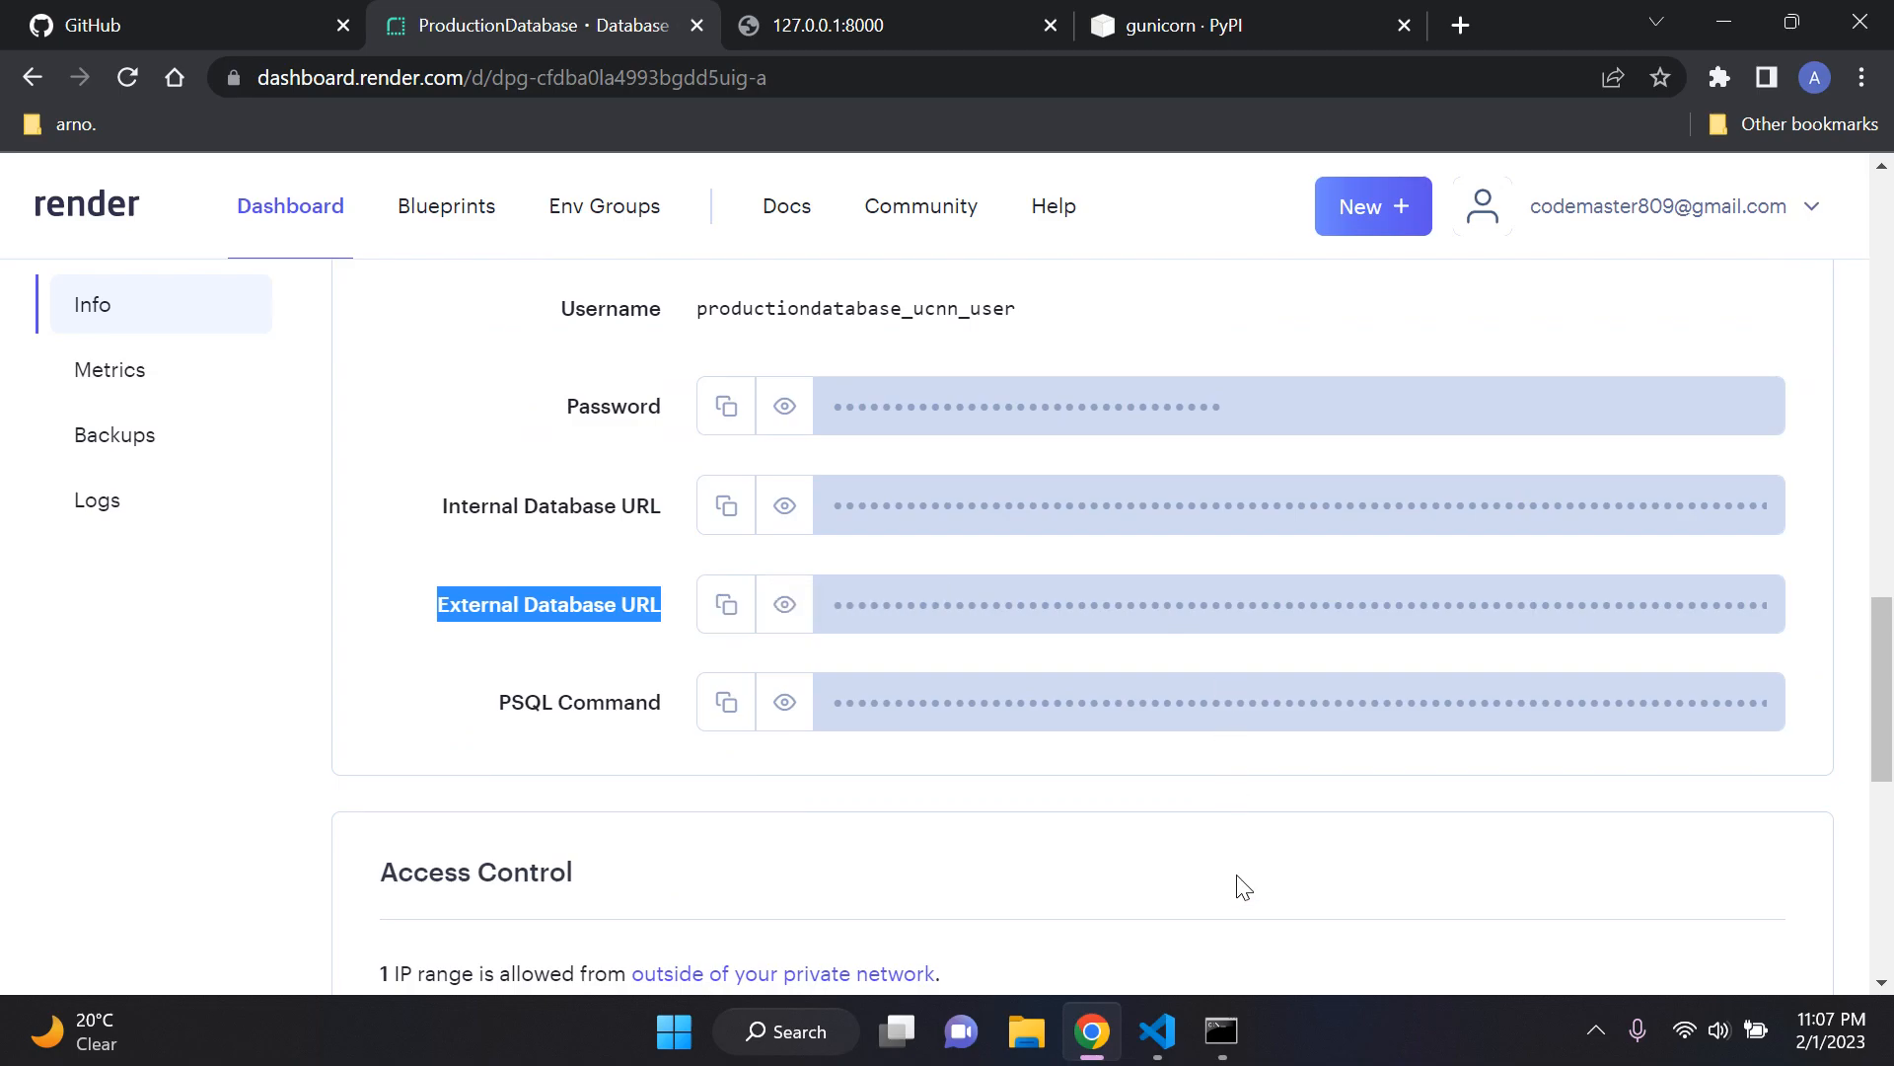
Step: Switch back to Visual Studio Code and add import dj_database_url under the Render PostgreSQL database comment
click(1159, 1028)
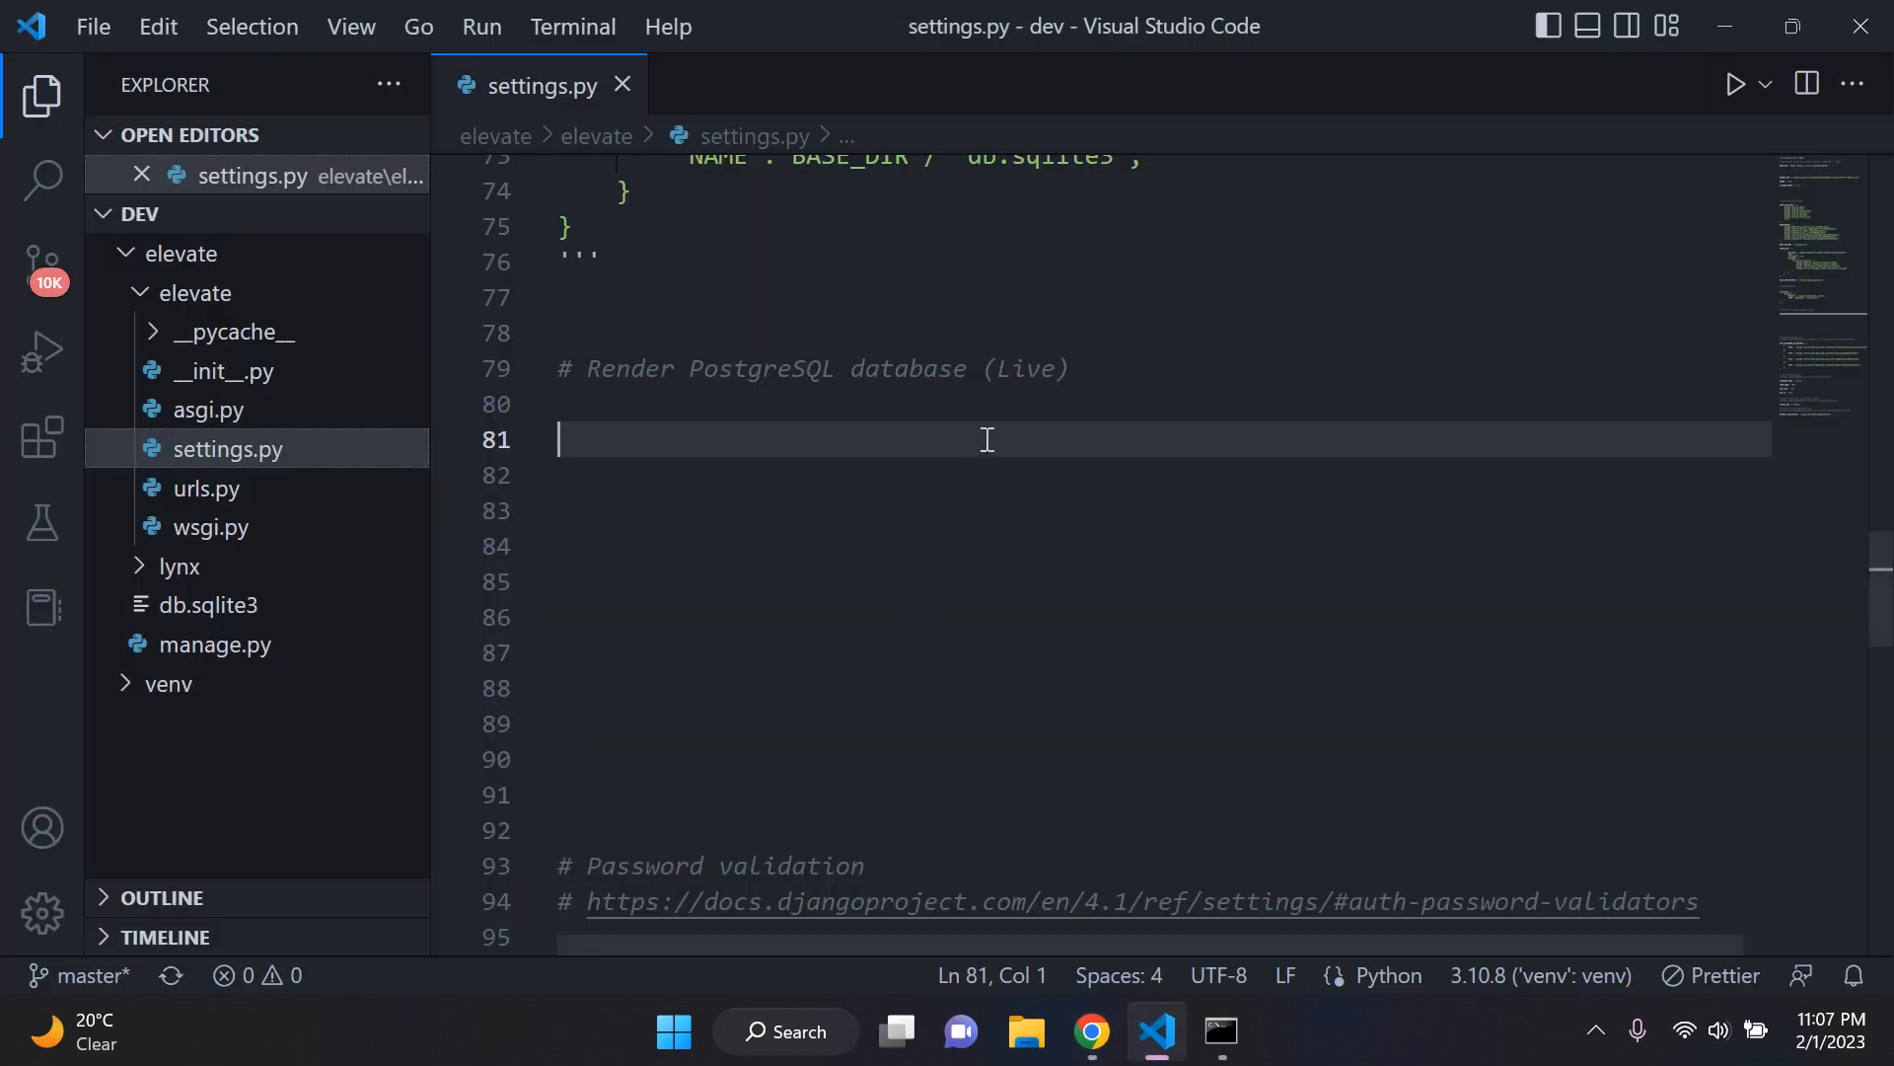
text(import dj)
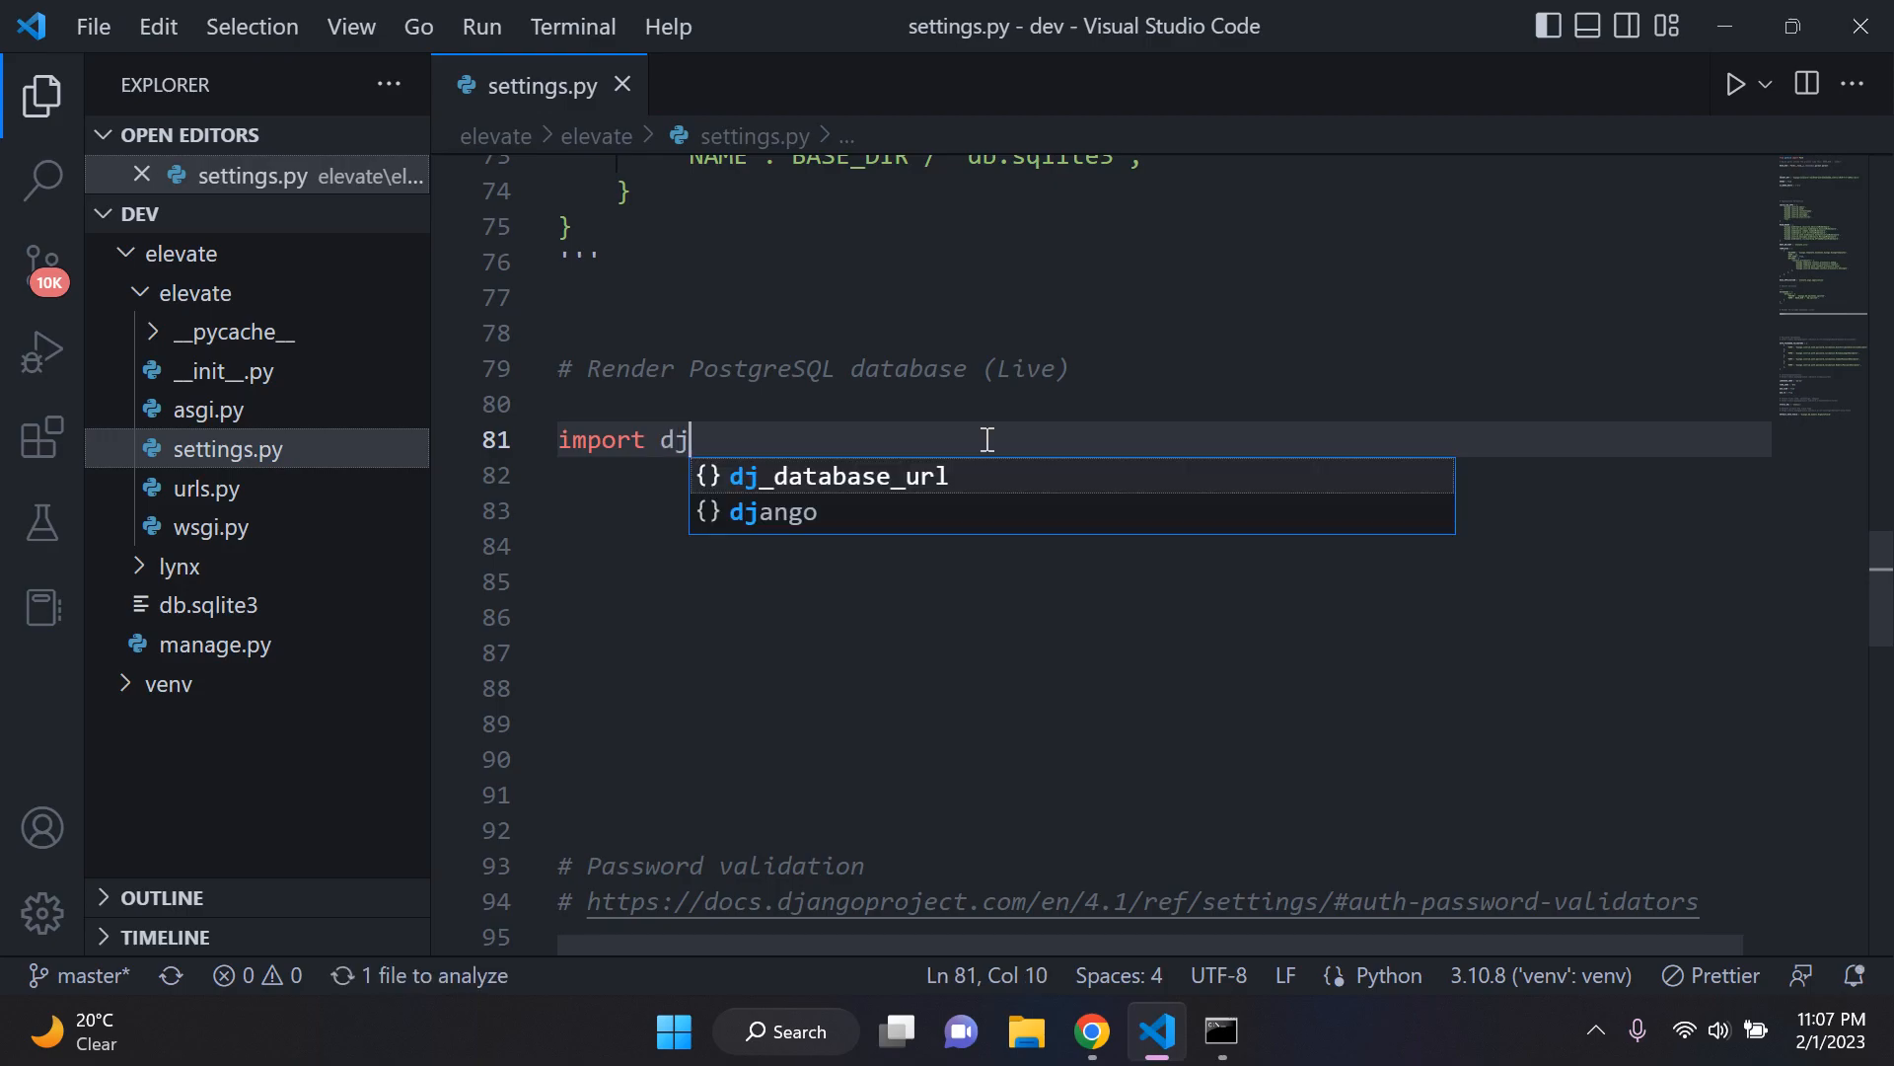
key(Return)
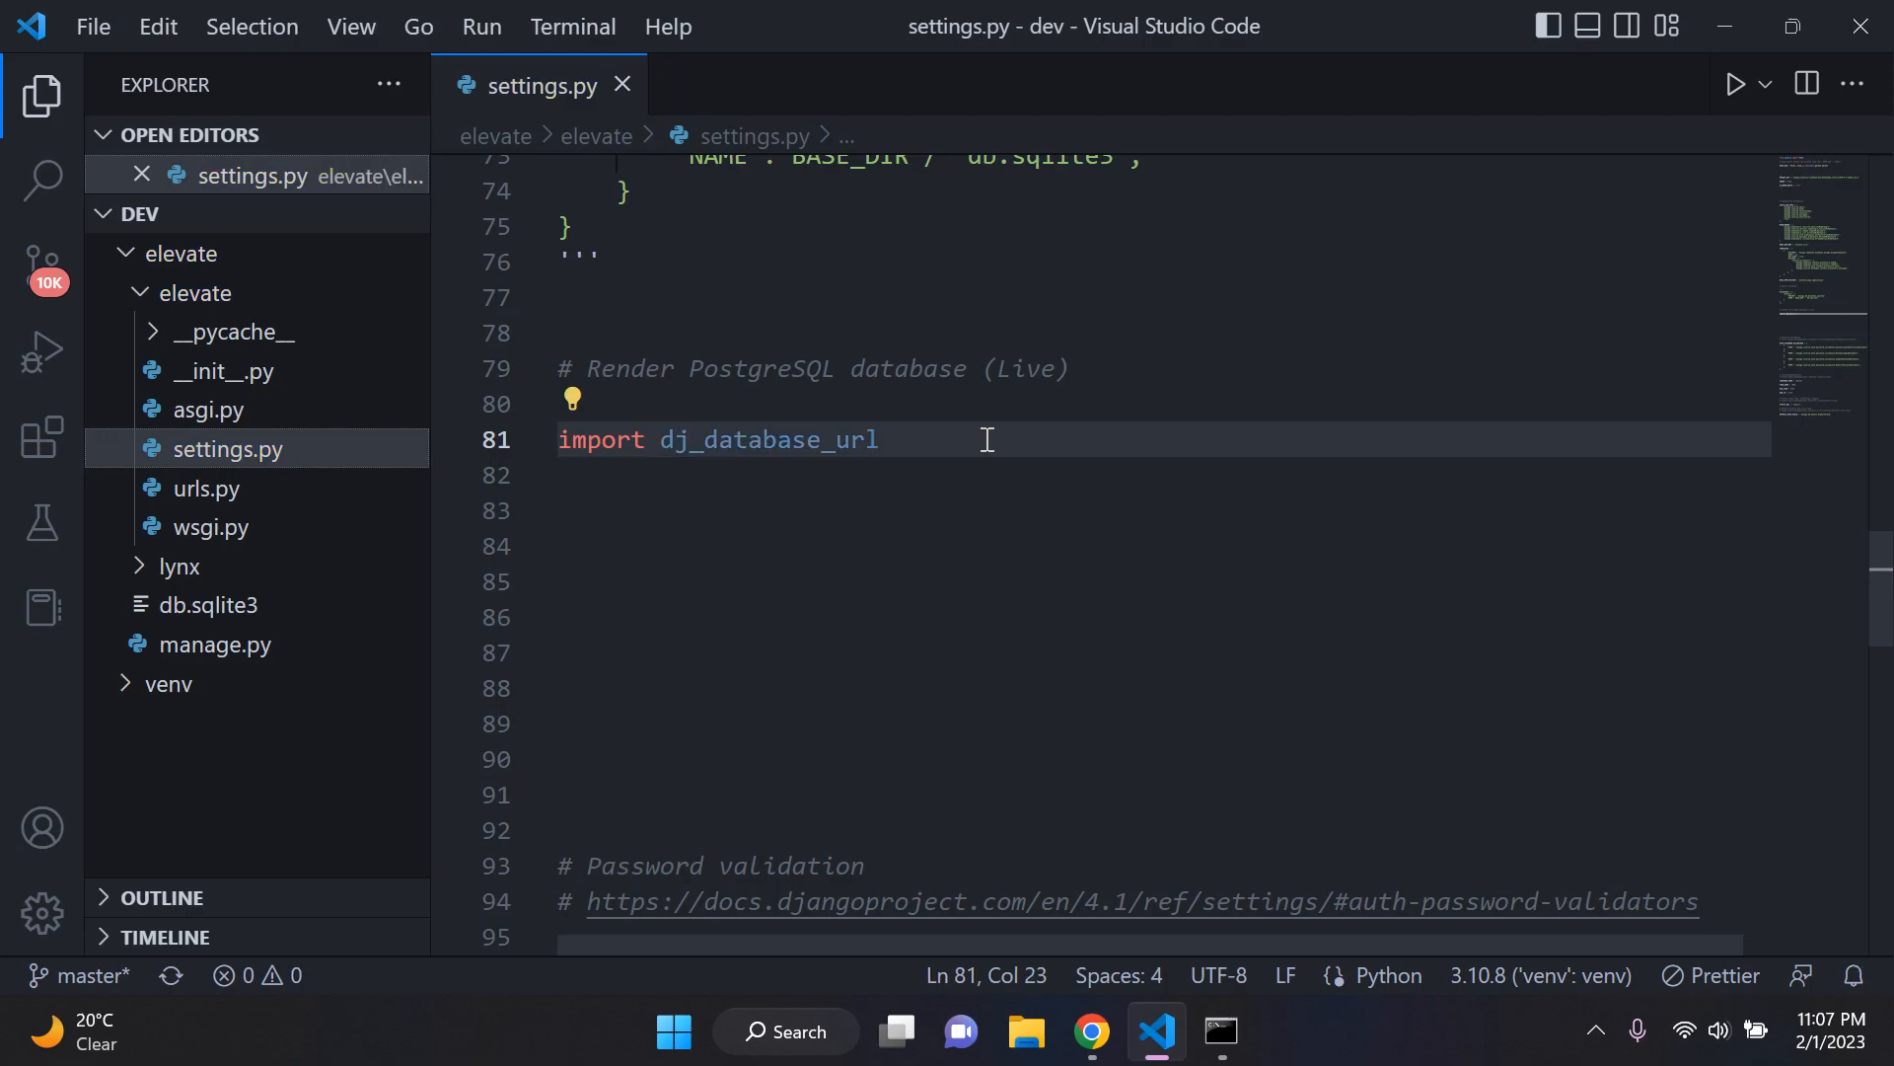
click(928, 508)
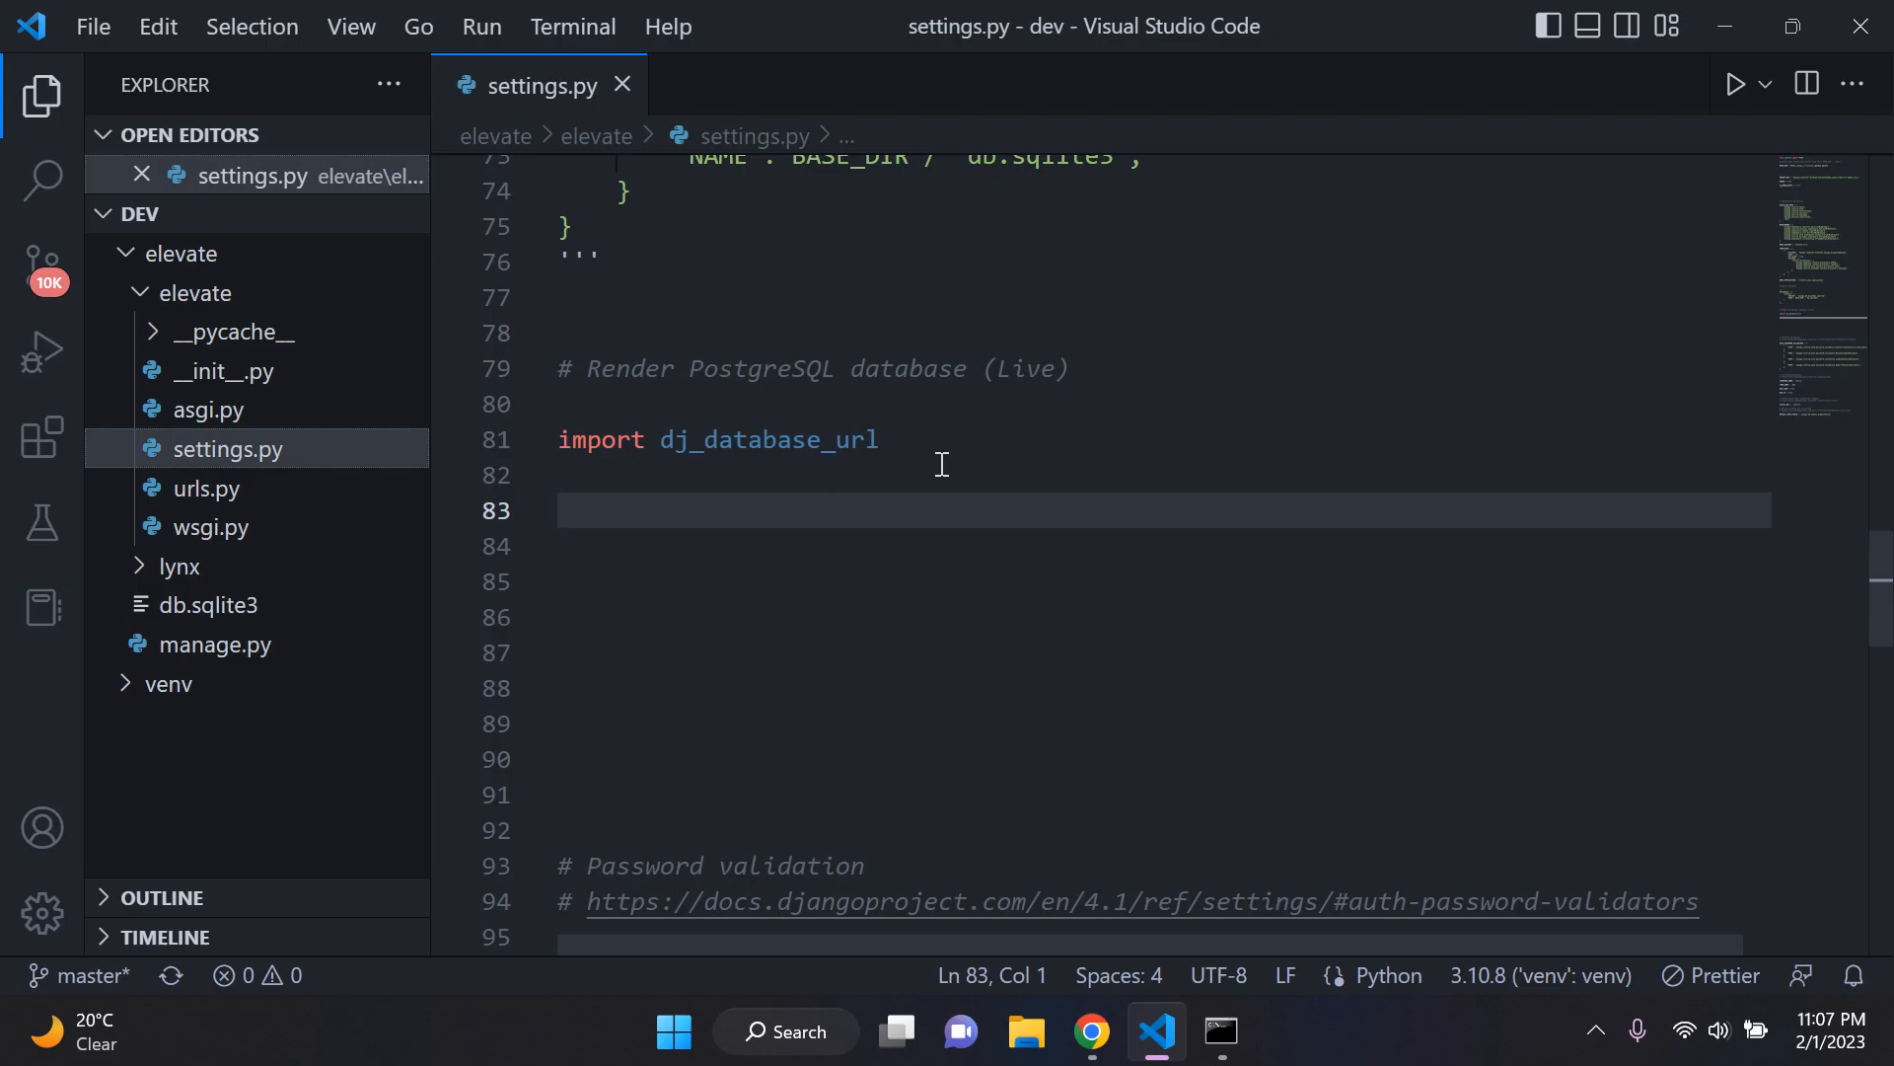
Step: Start a DATABASES = { } dictionary below the import, with an indented blank line between its braces
text(DATA)
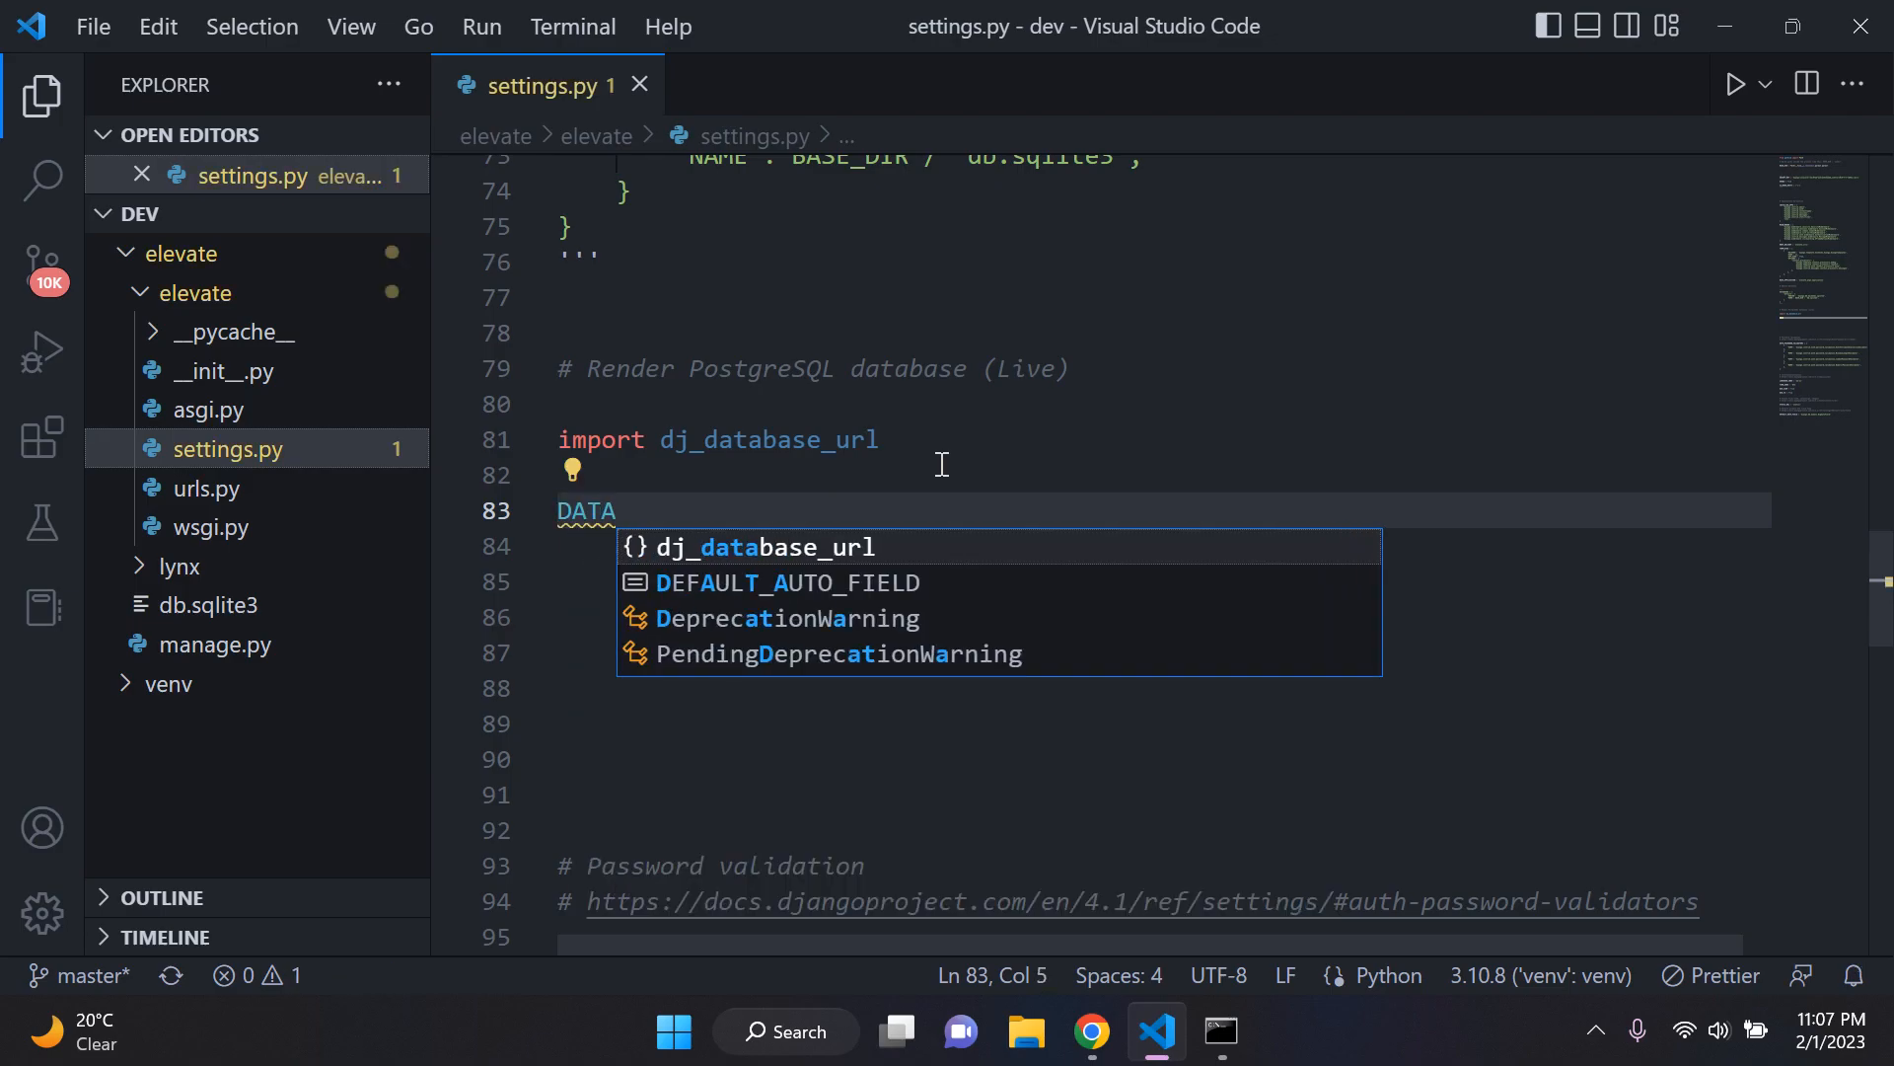
text(BASES = )
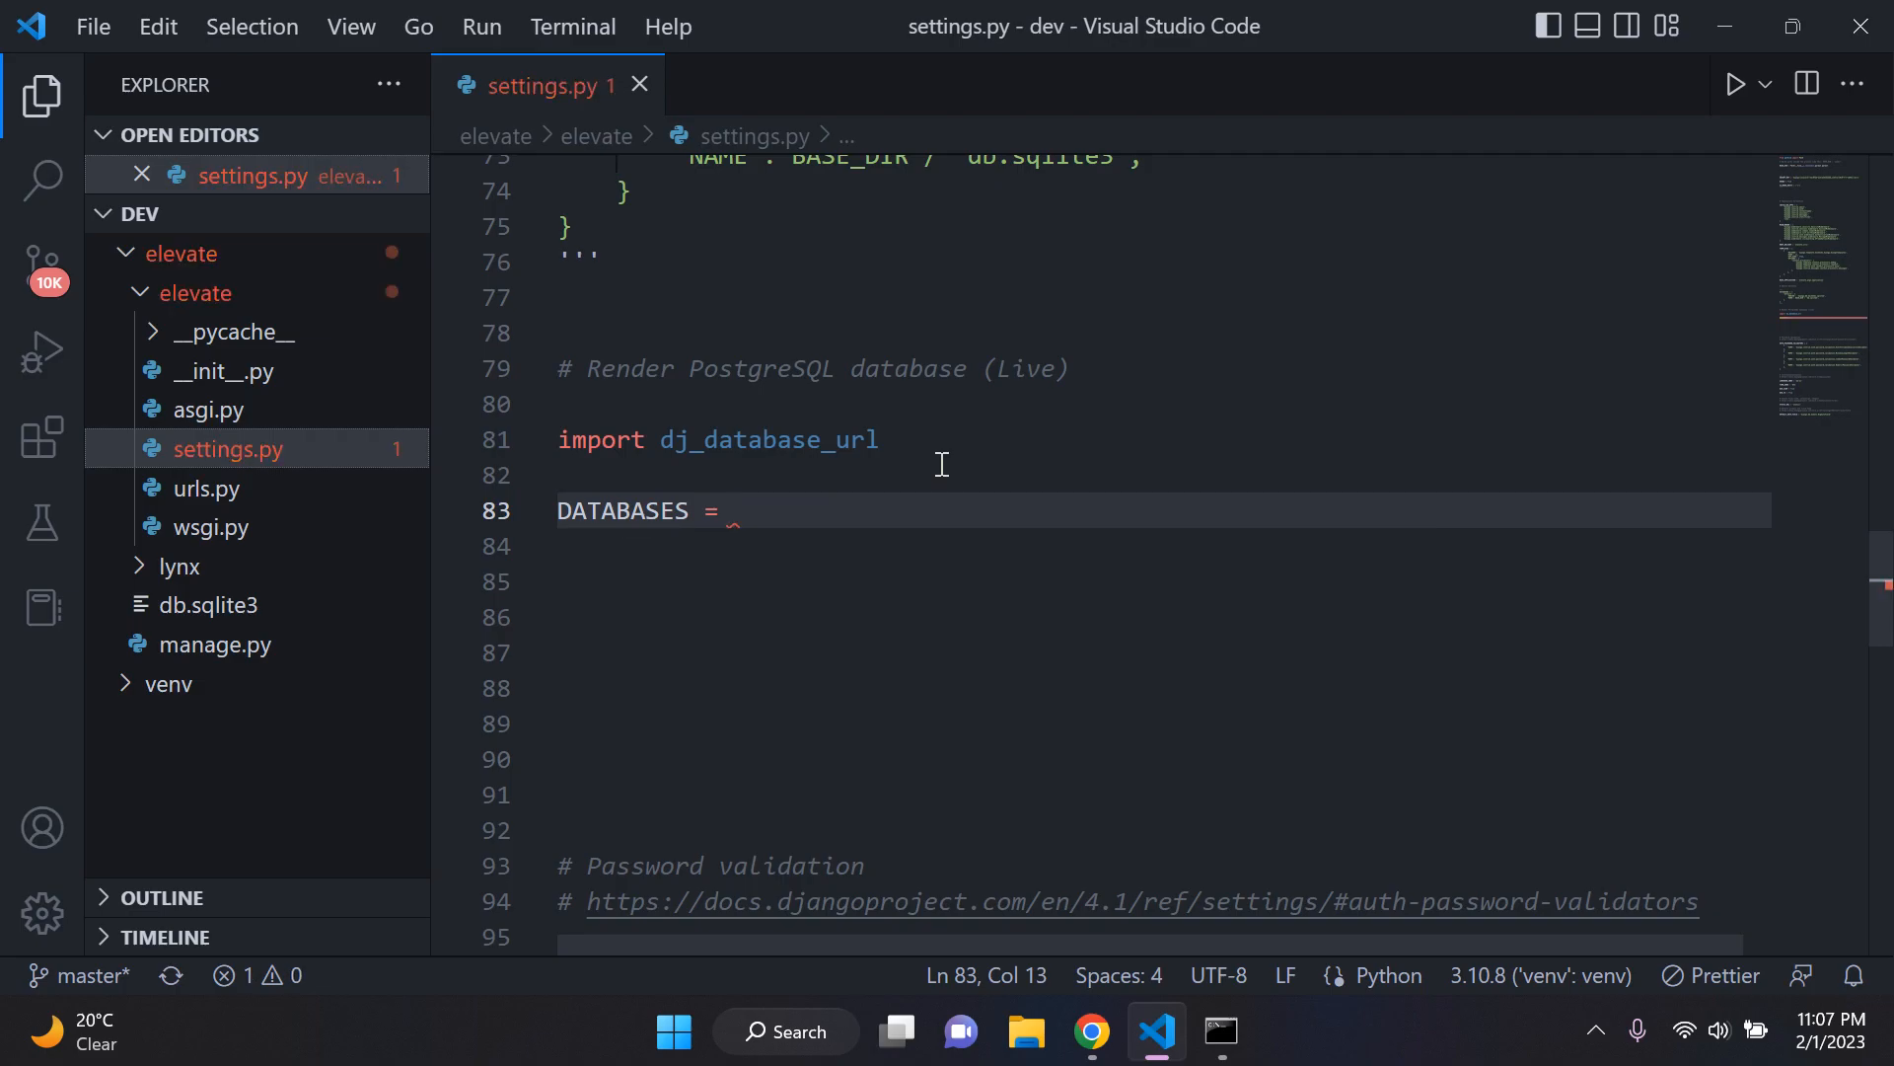
text({)
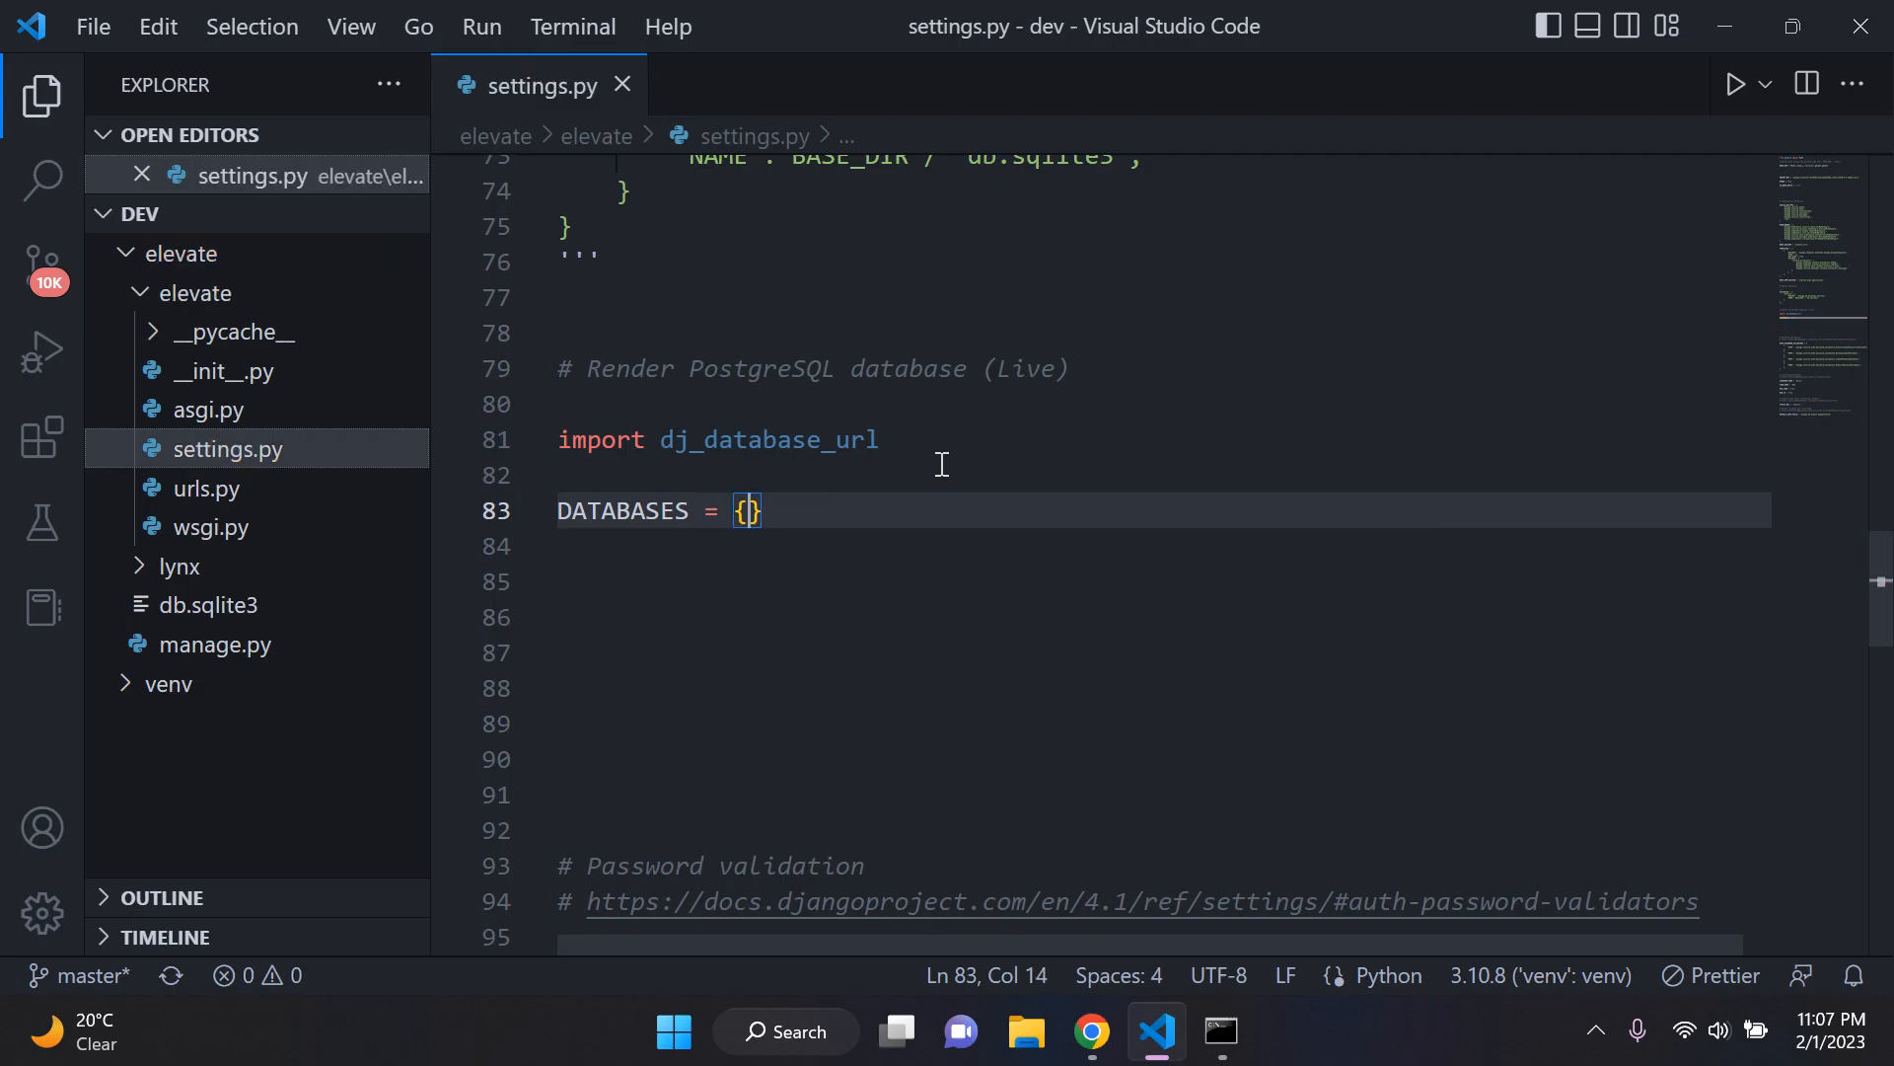
key(Return)
key(Return)
key(Up)
key(Return)
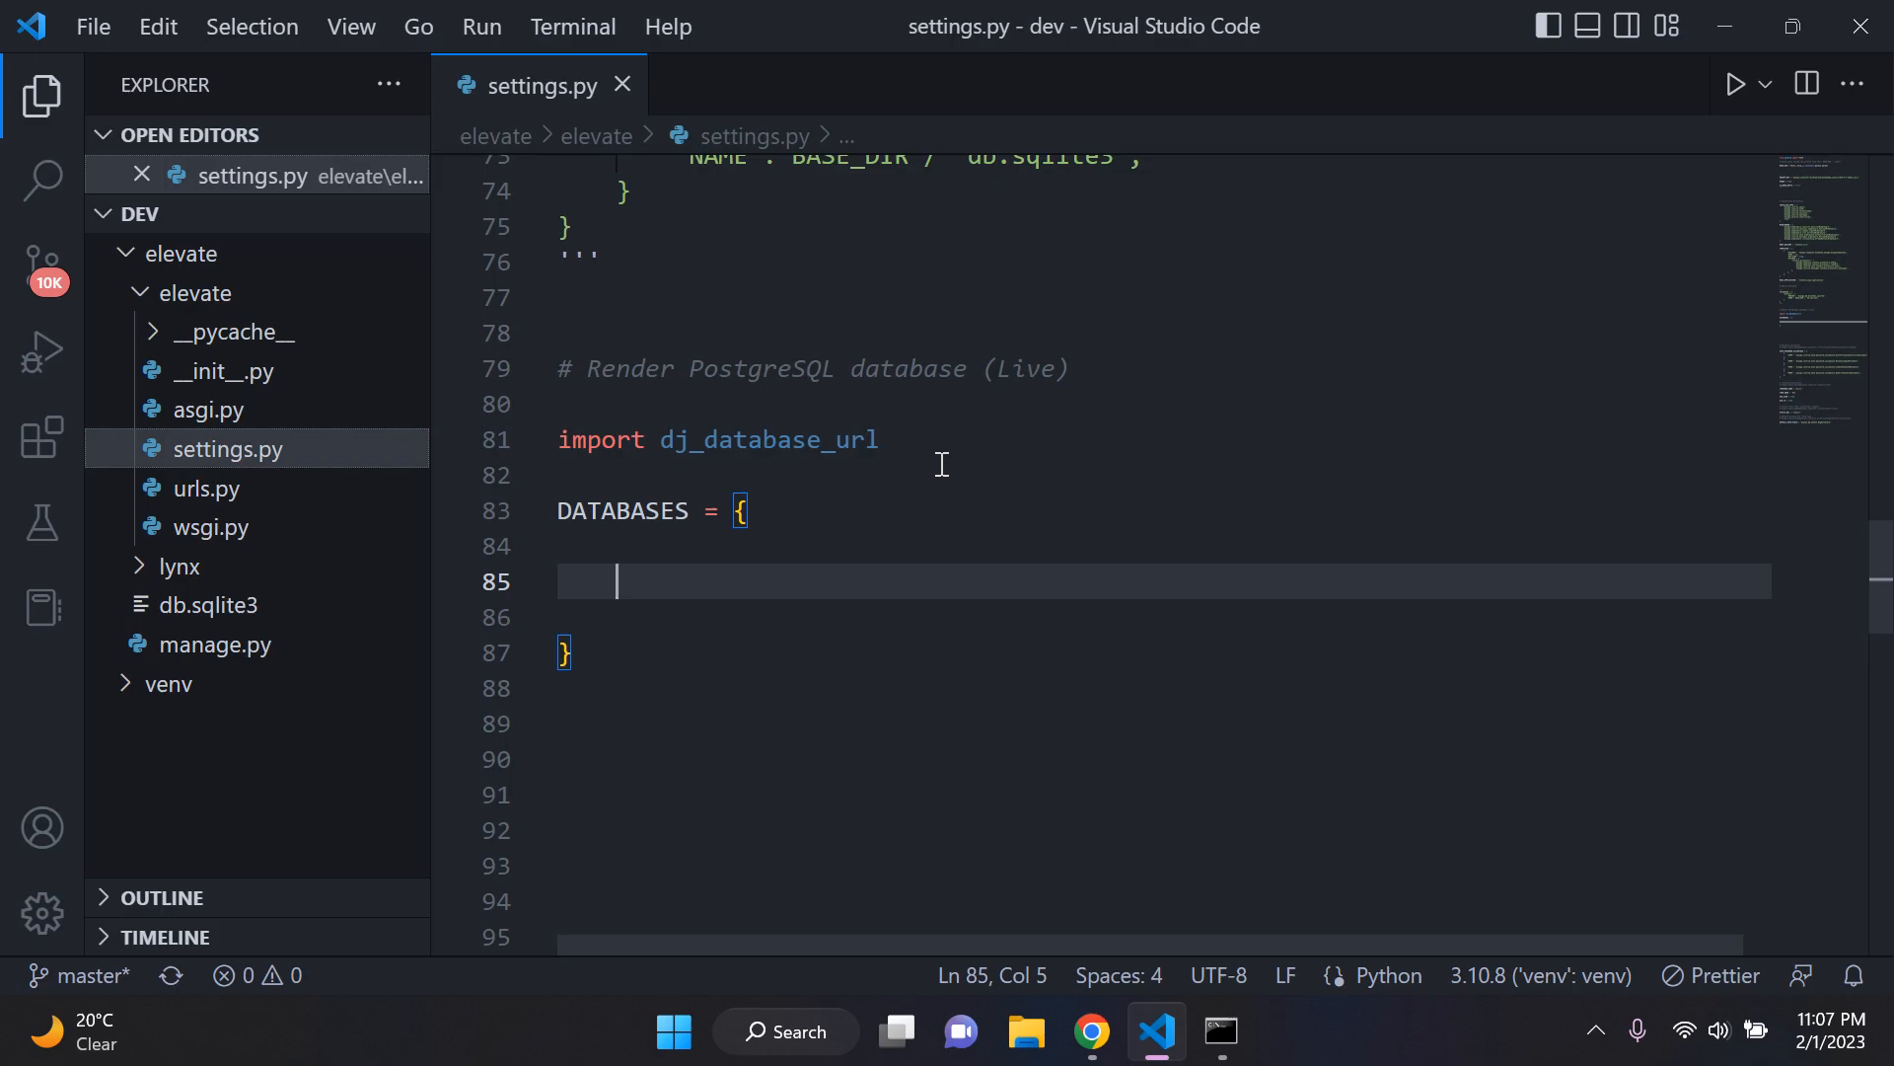
Step: Add the entry 'default': dj_database_url.parse('') to the new DATABASES dictionary, leaving the URL string empty
text('default':)
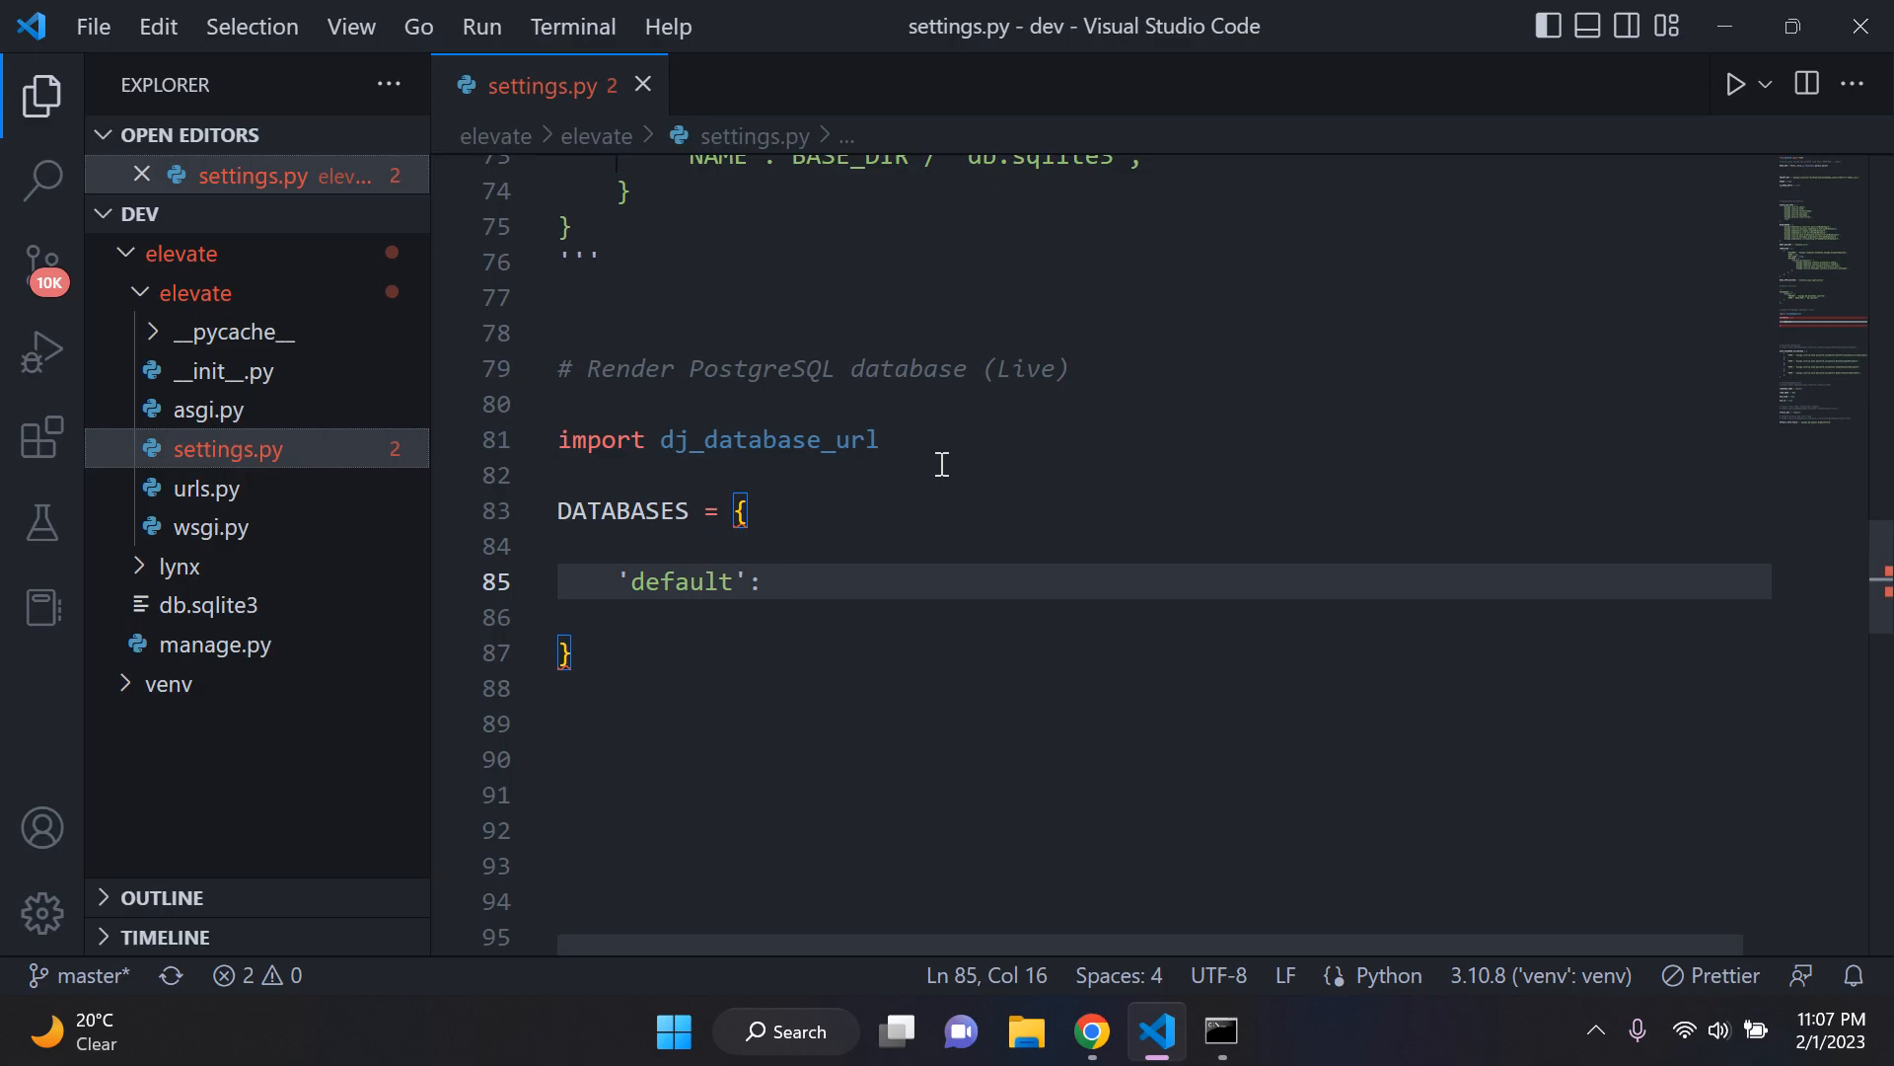
text(dj)
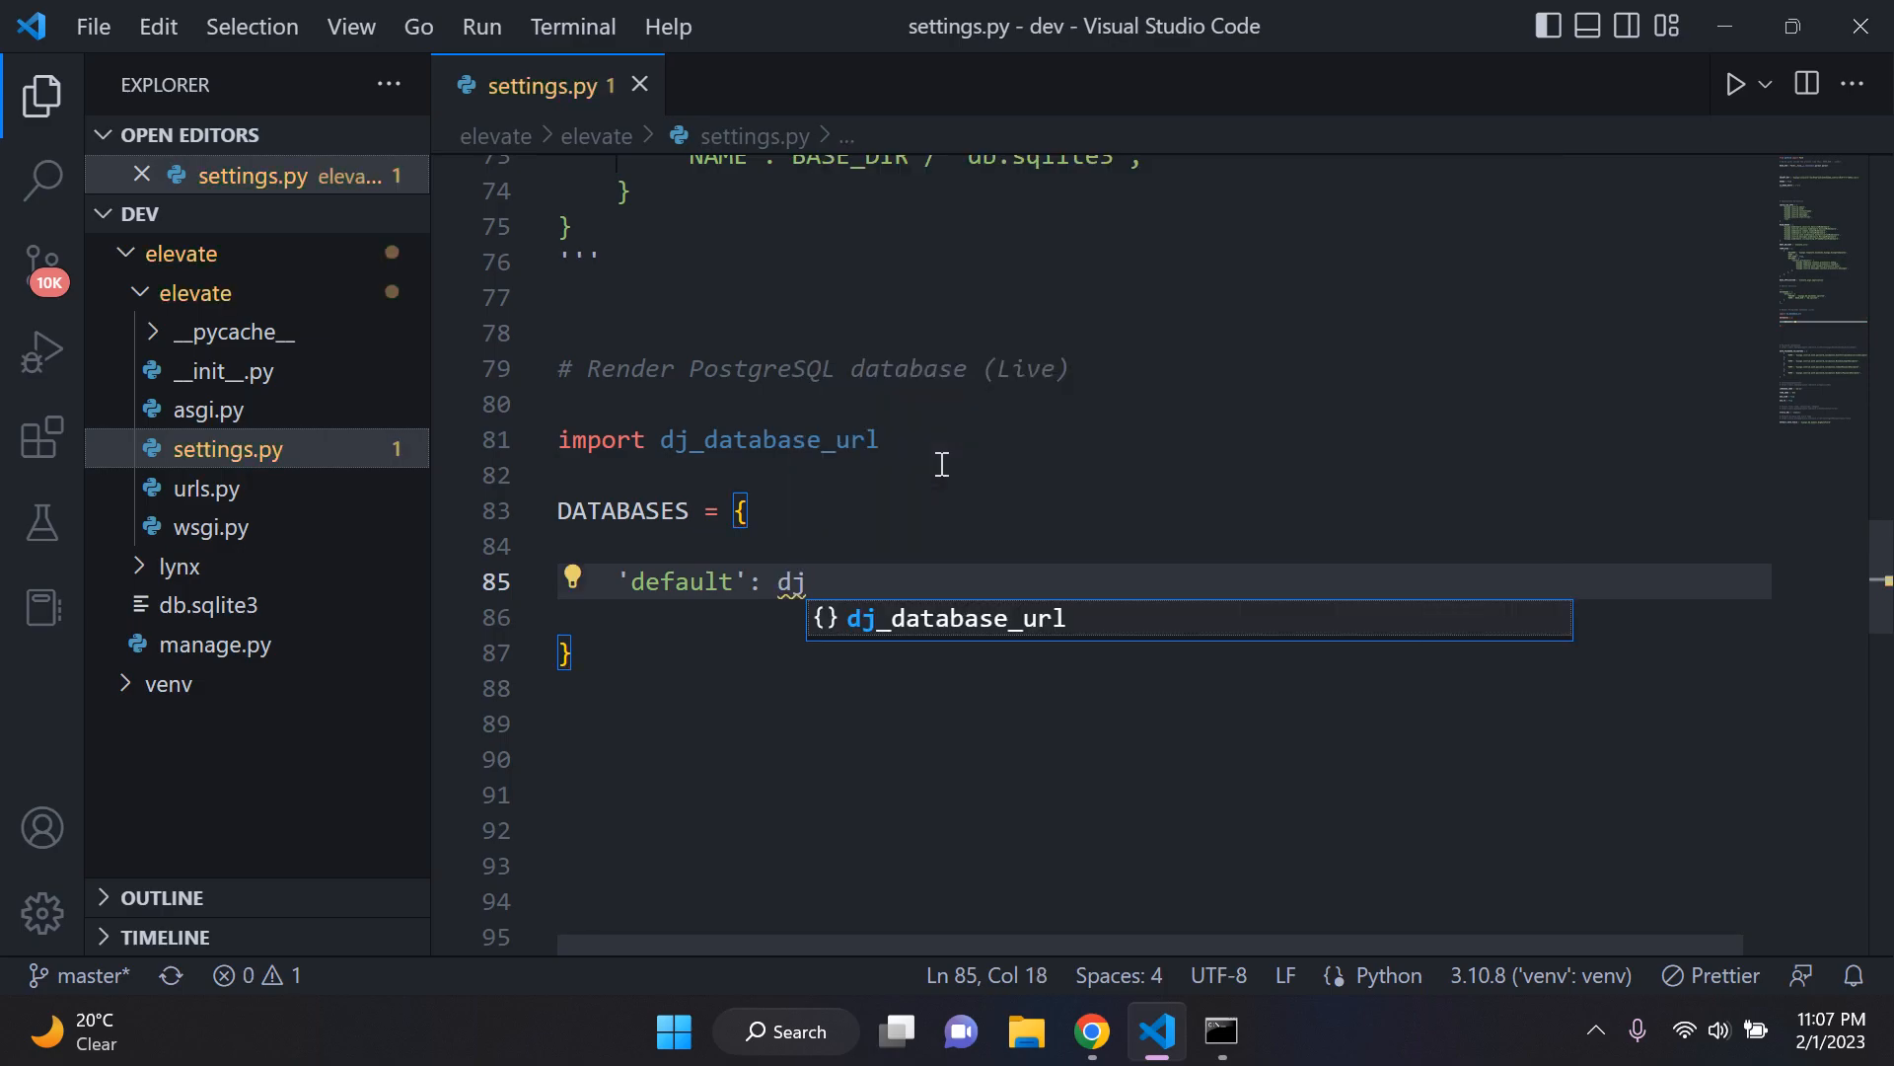
key(Tab)
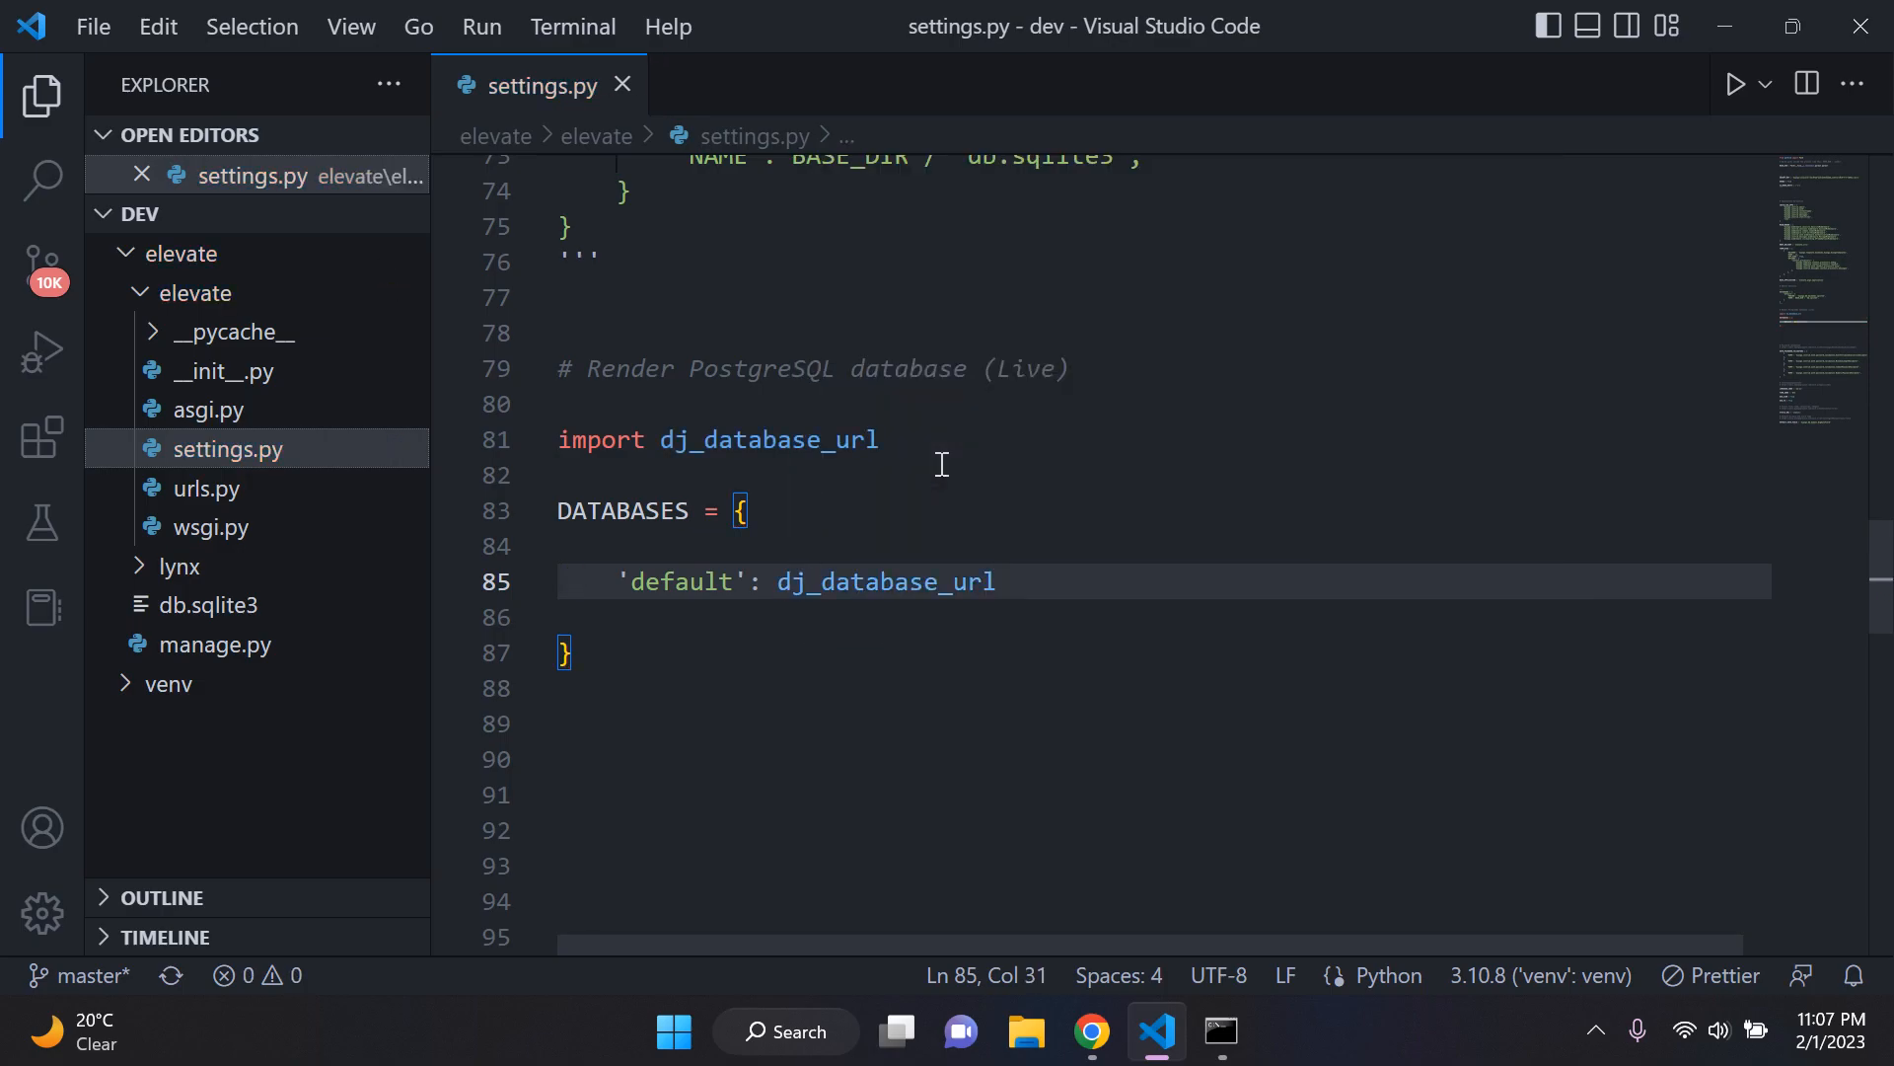
text(.p)
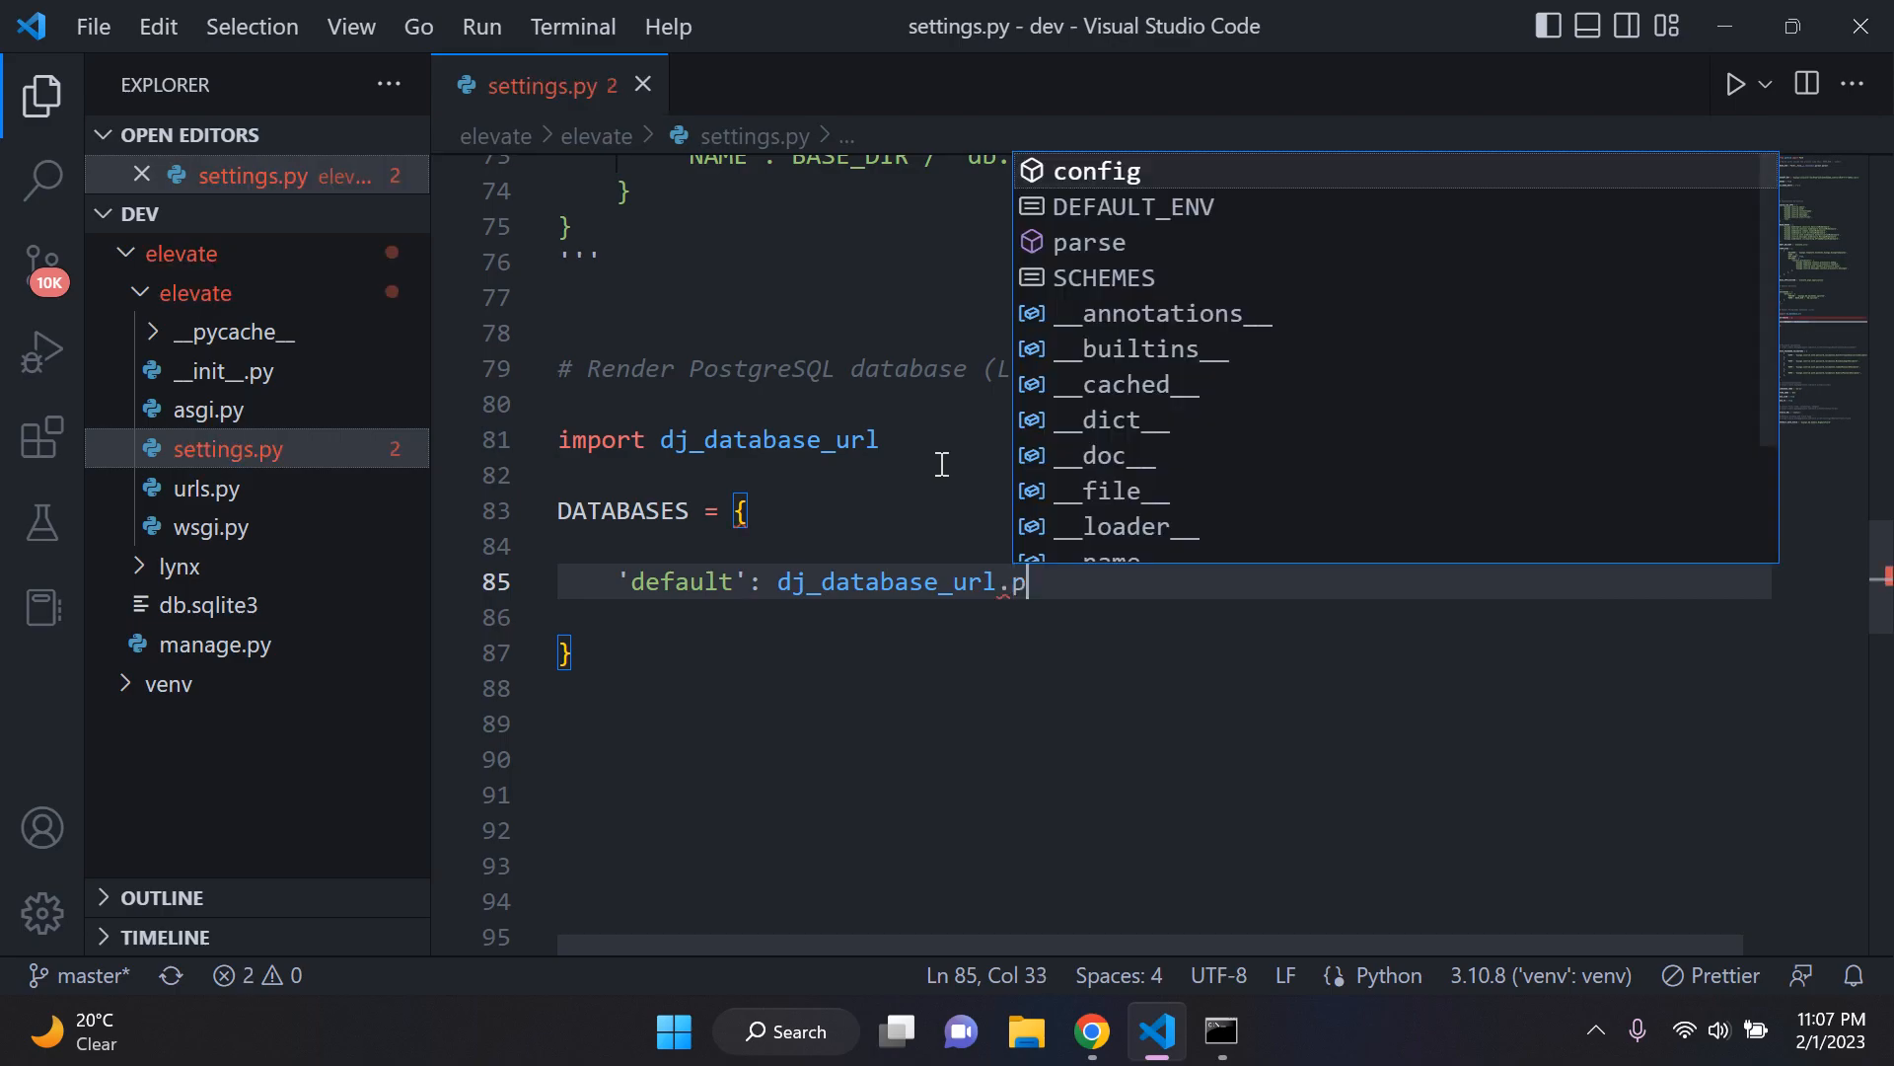
text(arse()
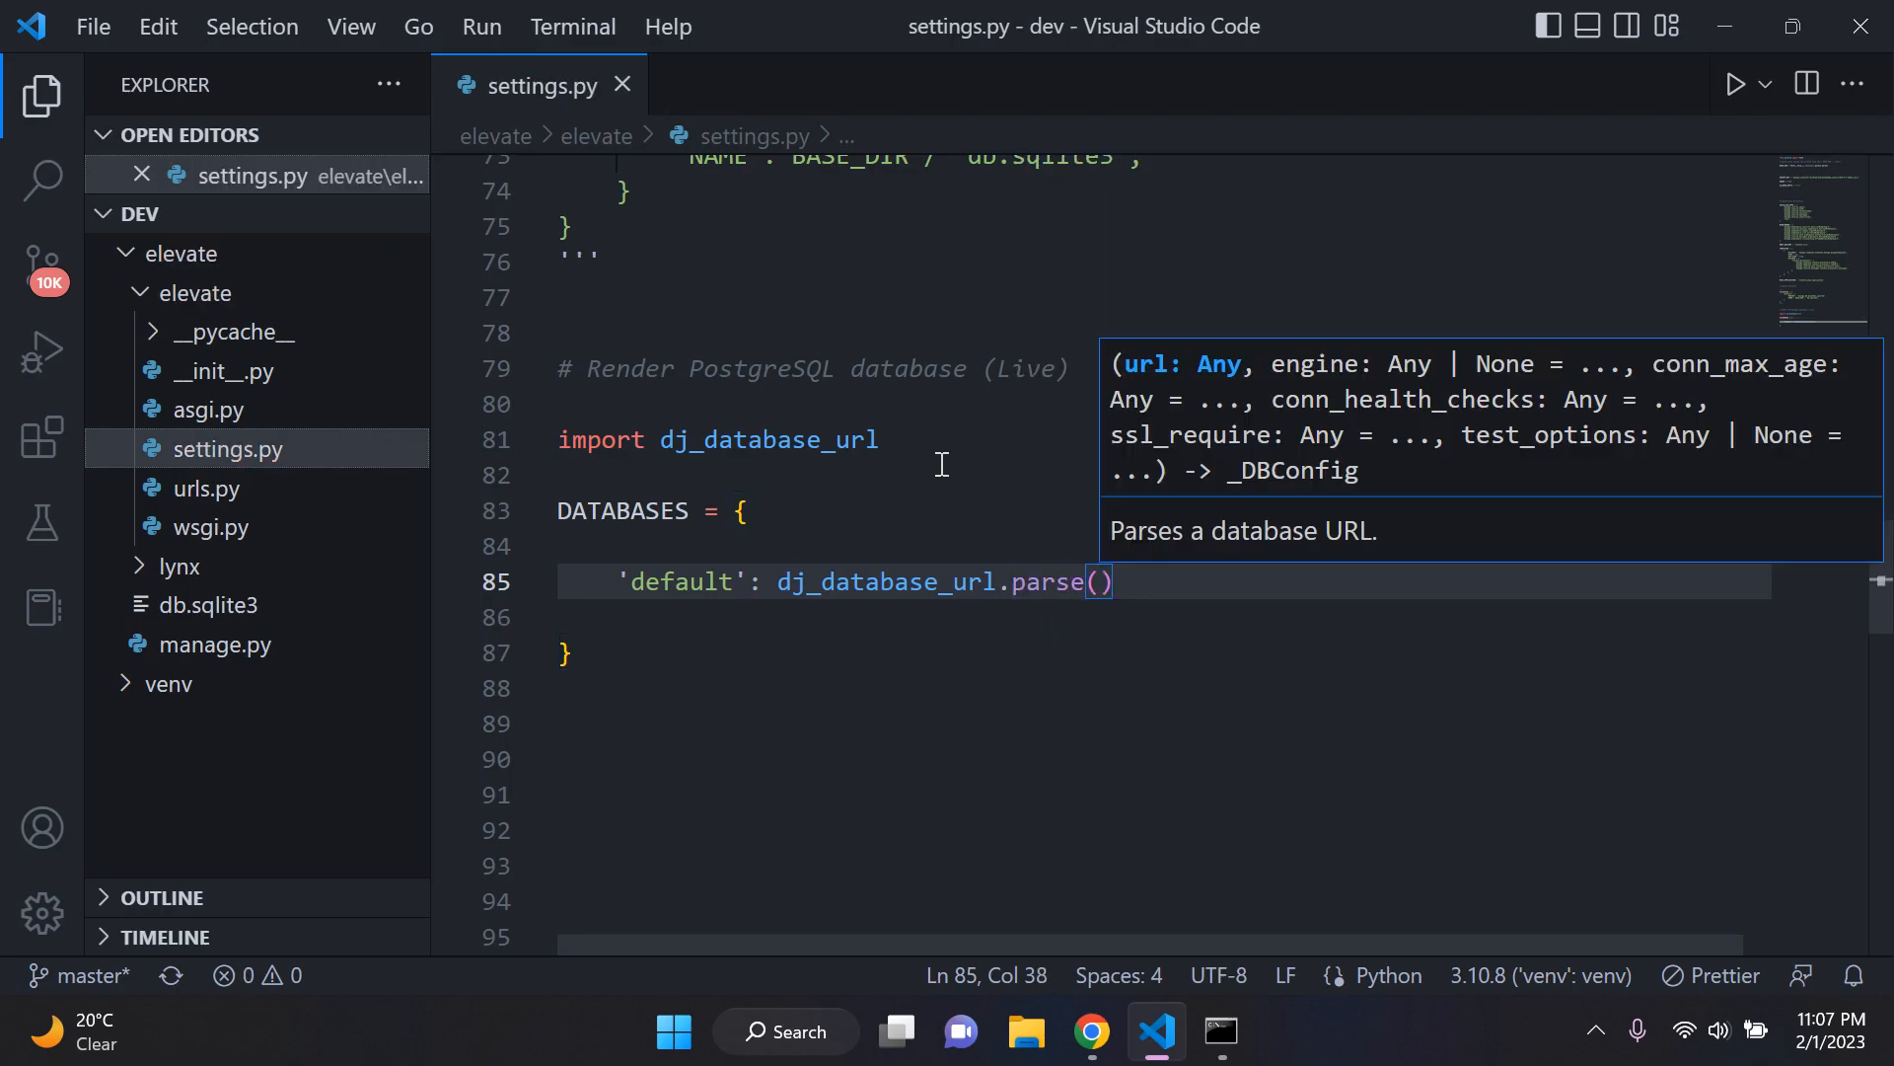
text(')
click(942, 463)
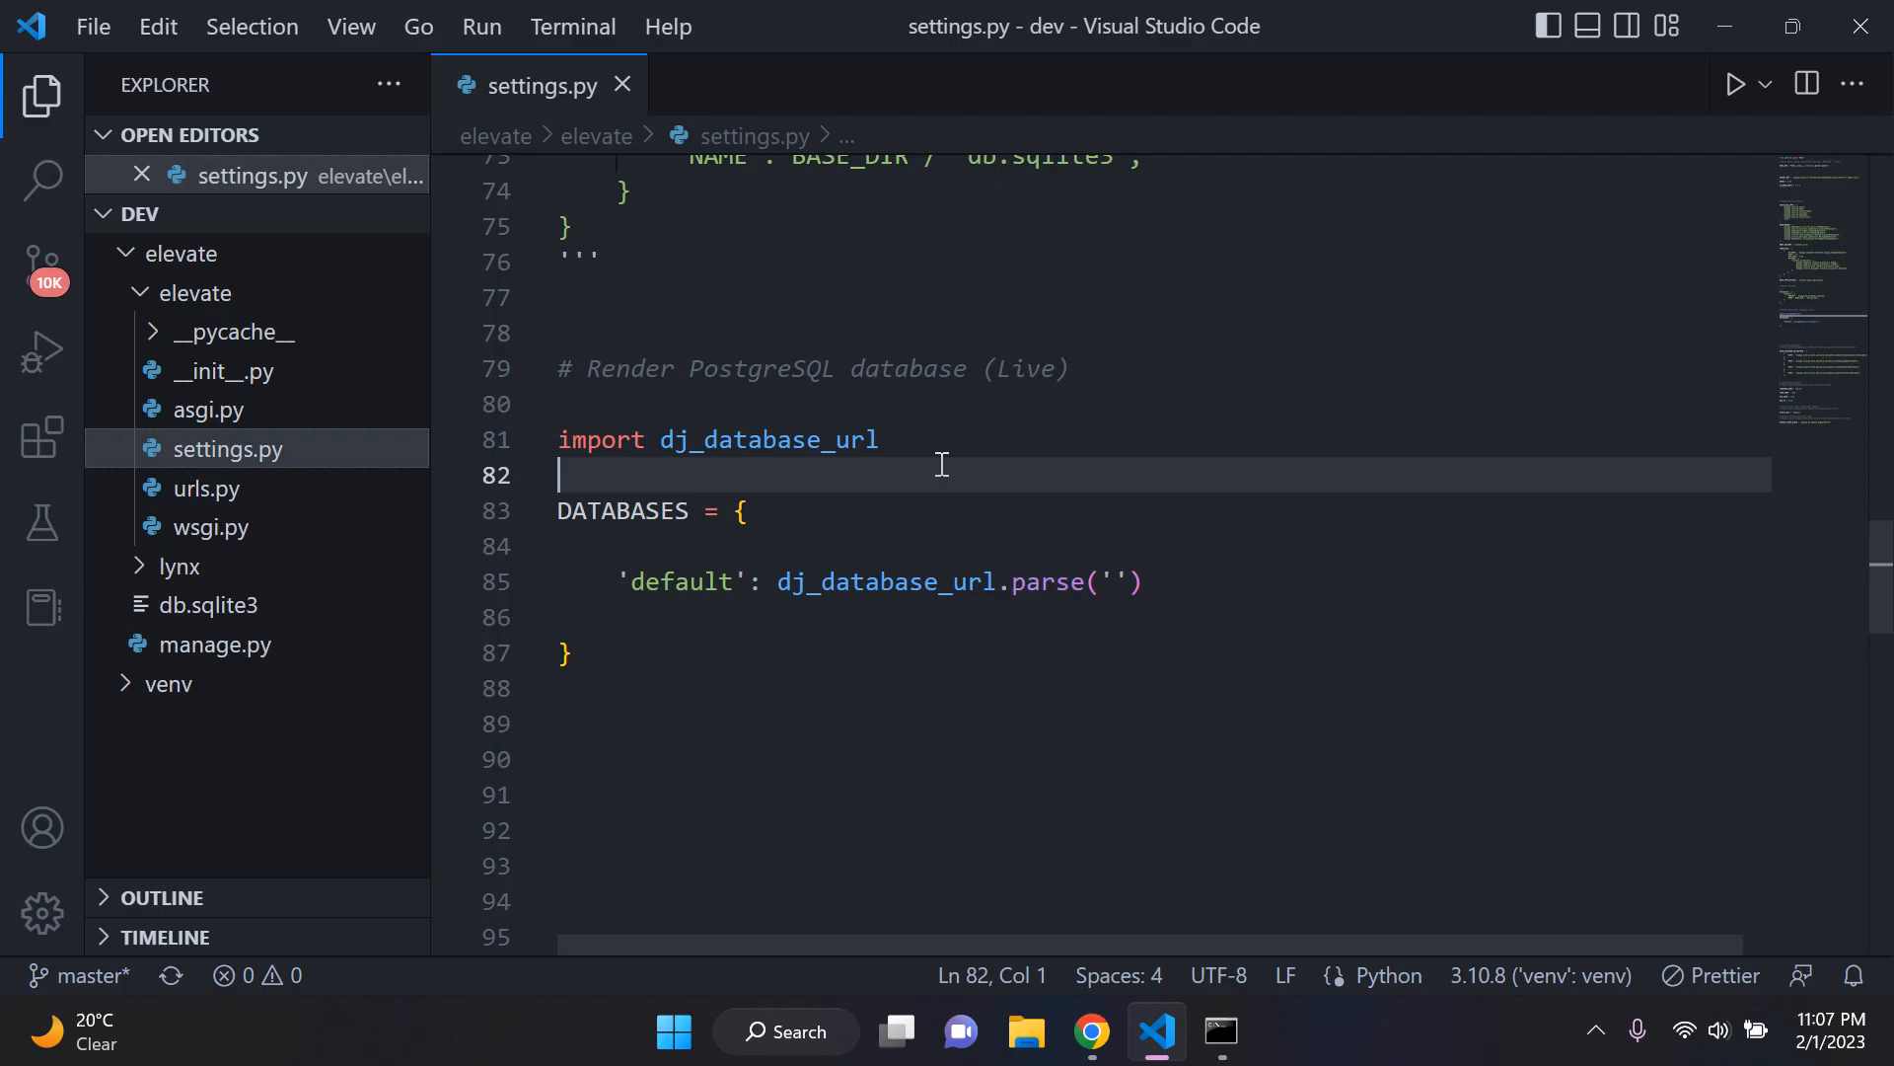
Step: Copy the External Database URL from Render in Chrome and paste it between the quotes of dj_database_url.parse('') in Visual Studio Code's settings.py
click(1099, 1040)
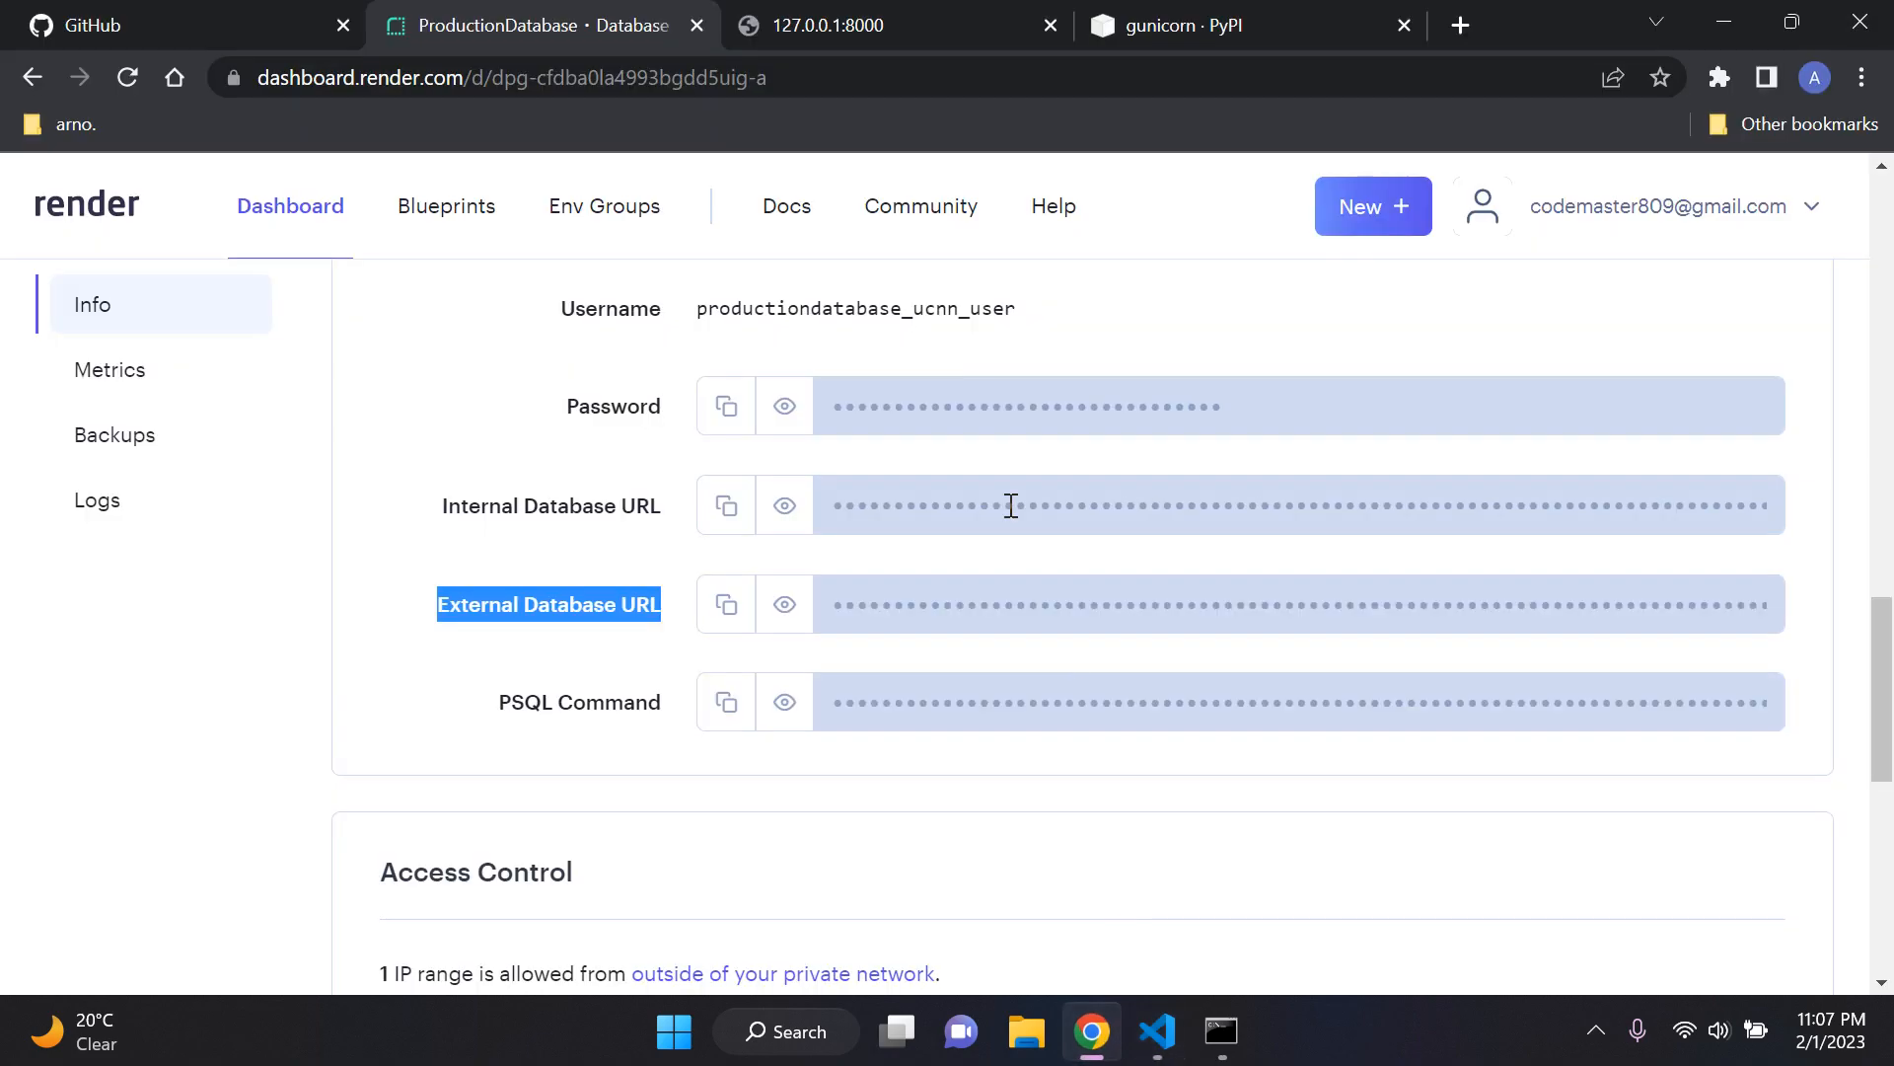
click(724, 610)
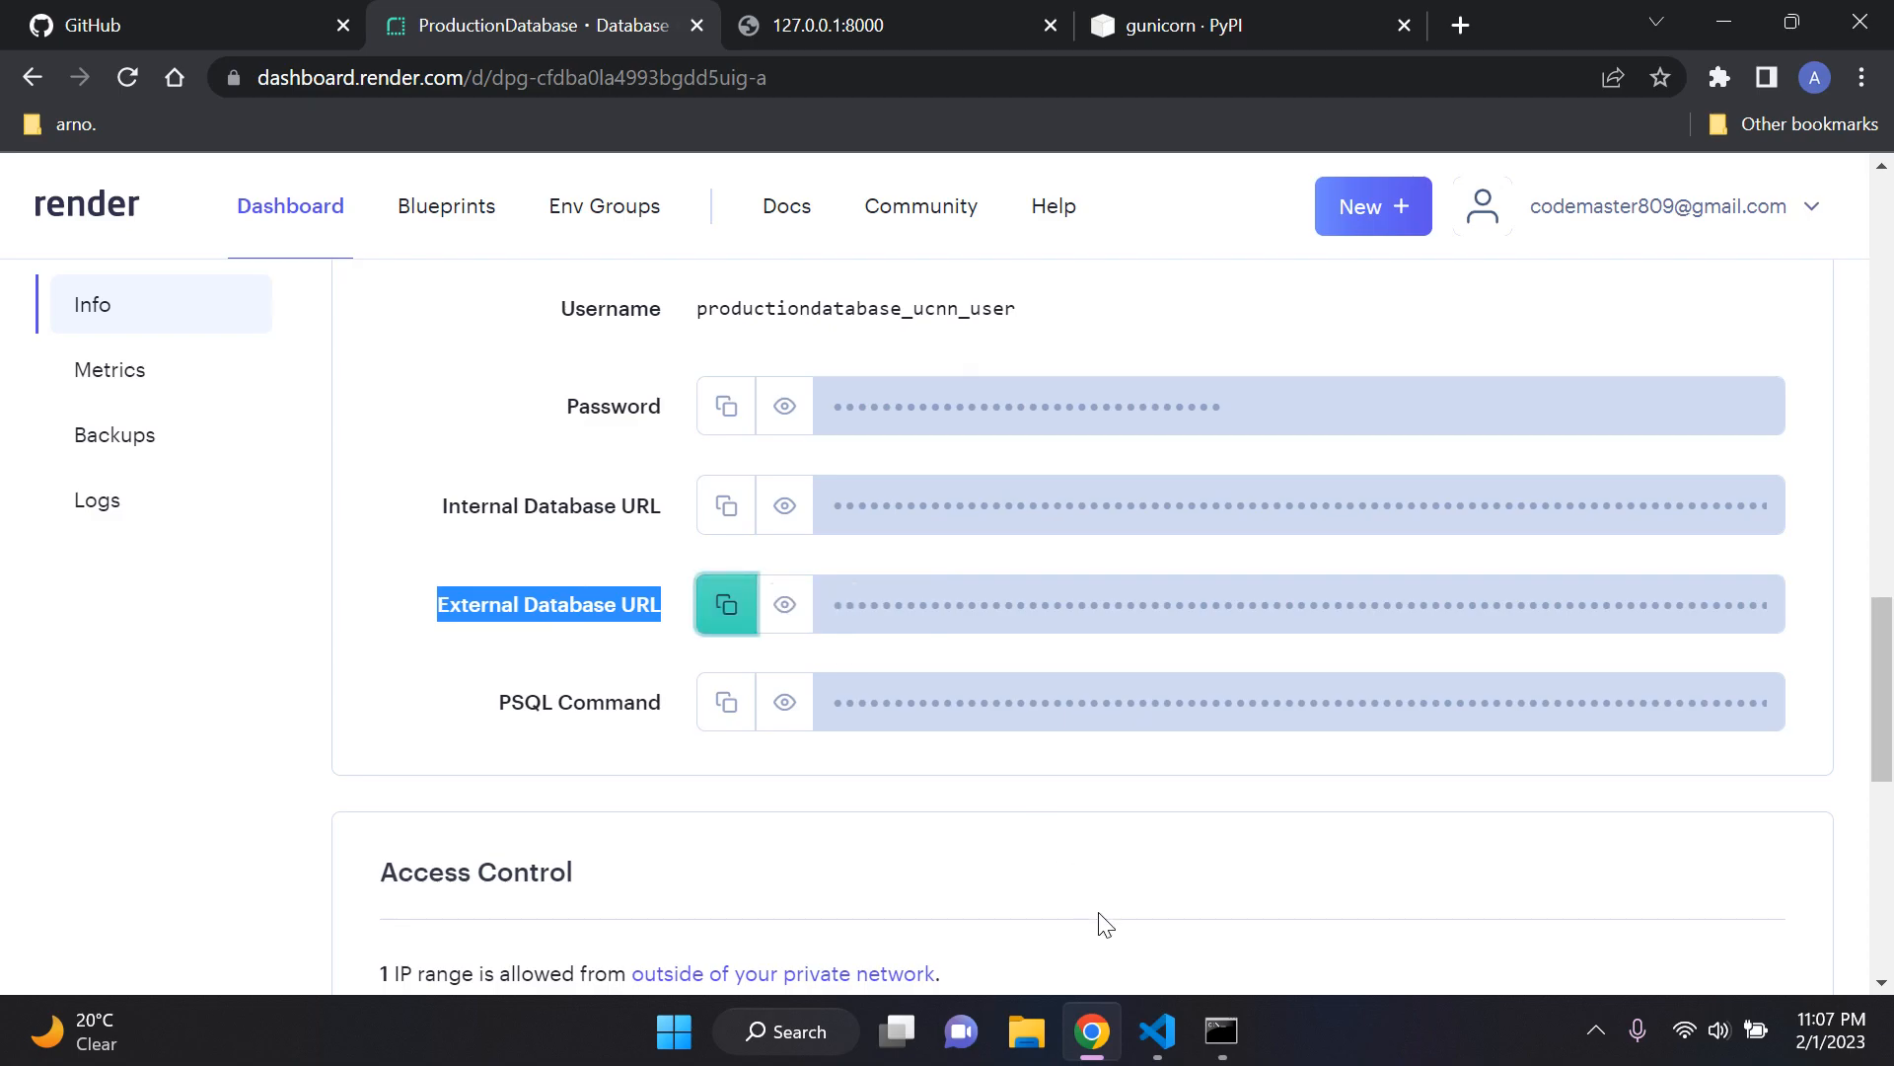
click(1157, 1031)
click(1116, 580)
key(ctrl+v)
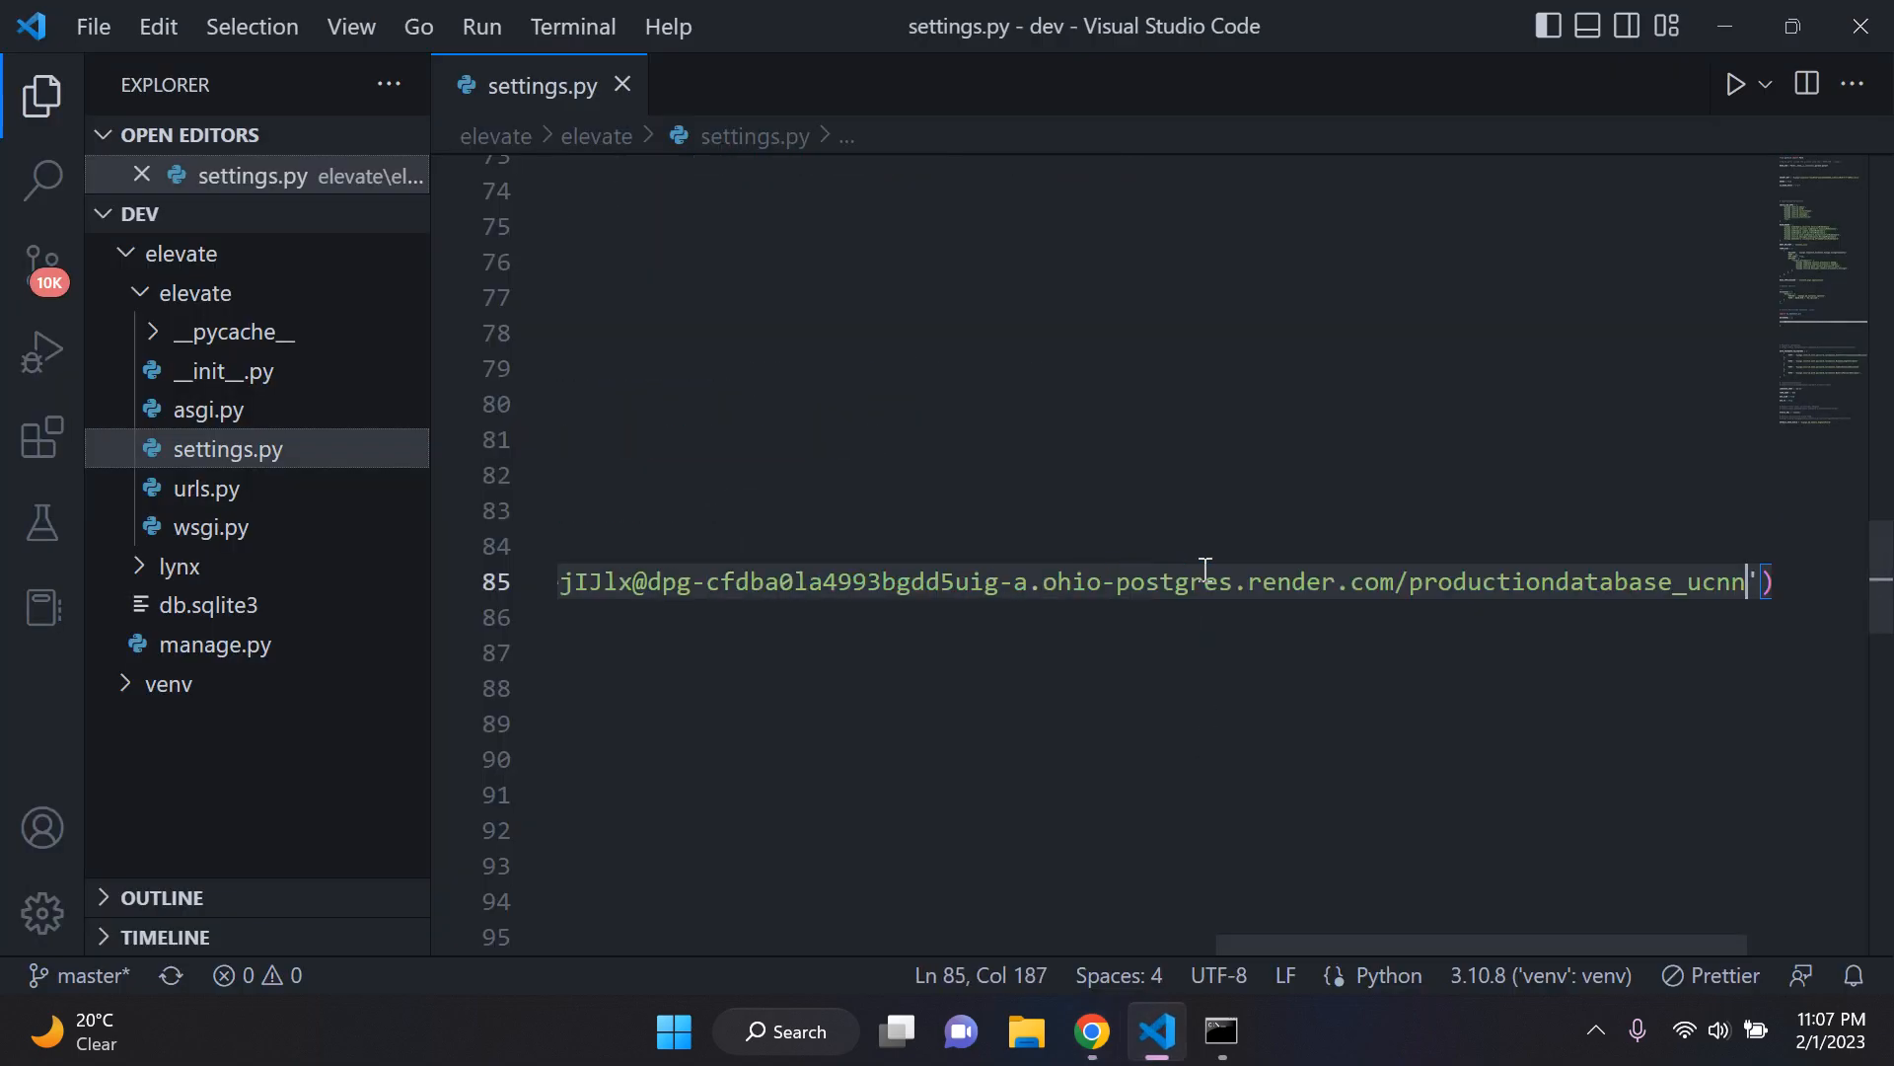
drag(1386, 944, 660, 840)
click(835, 627)
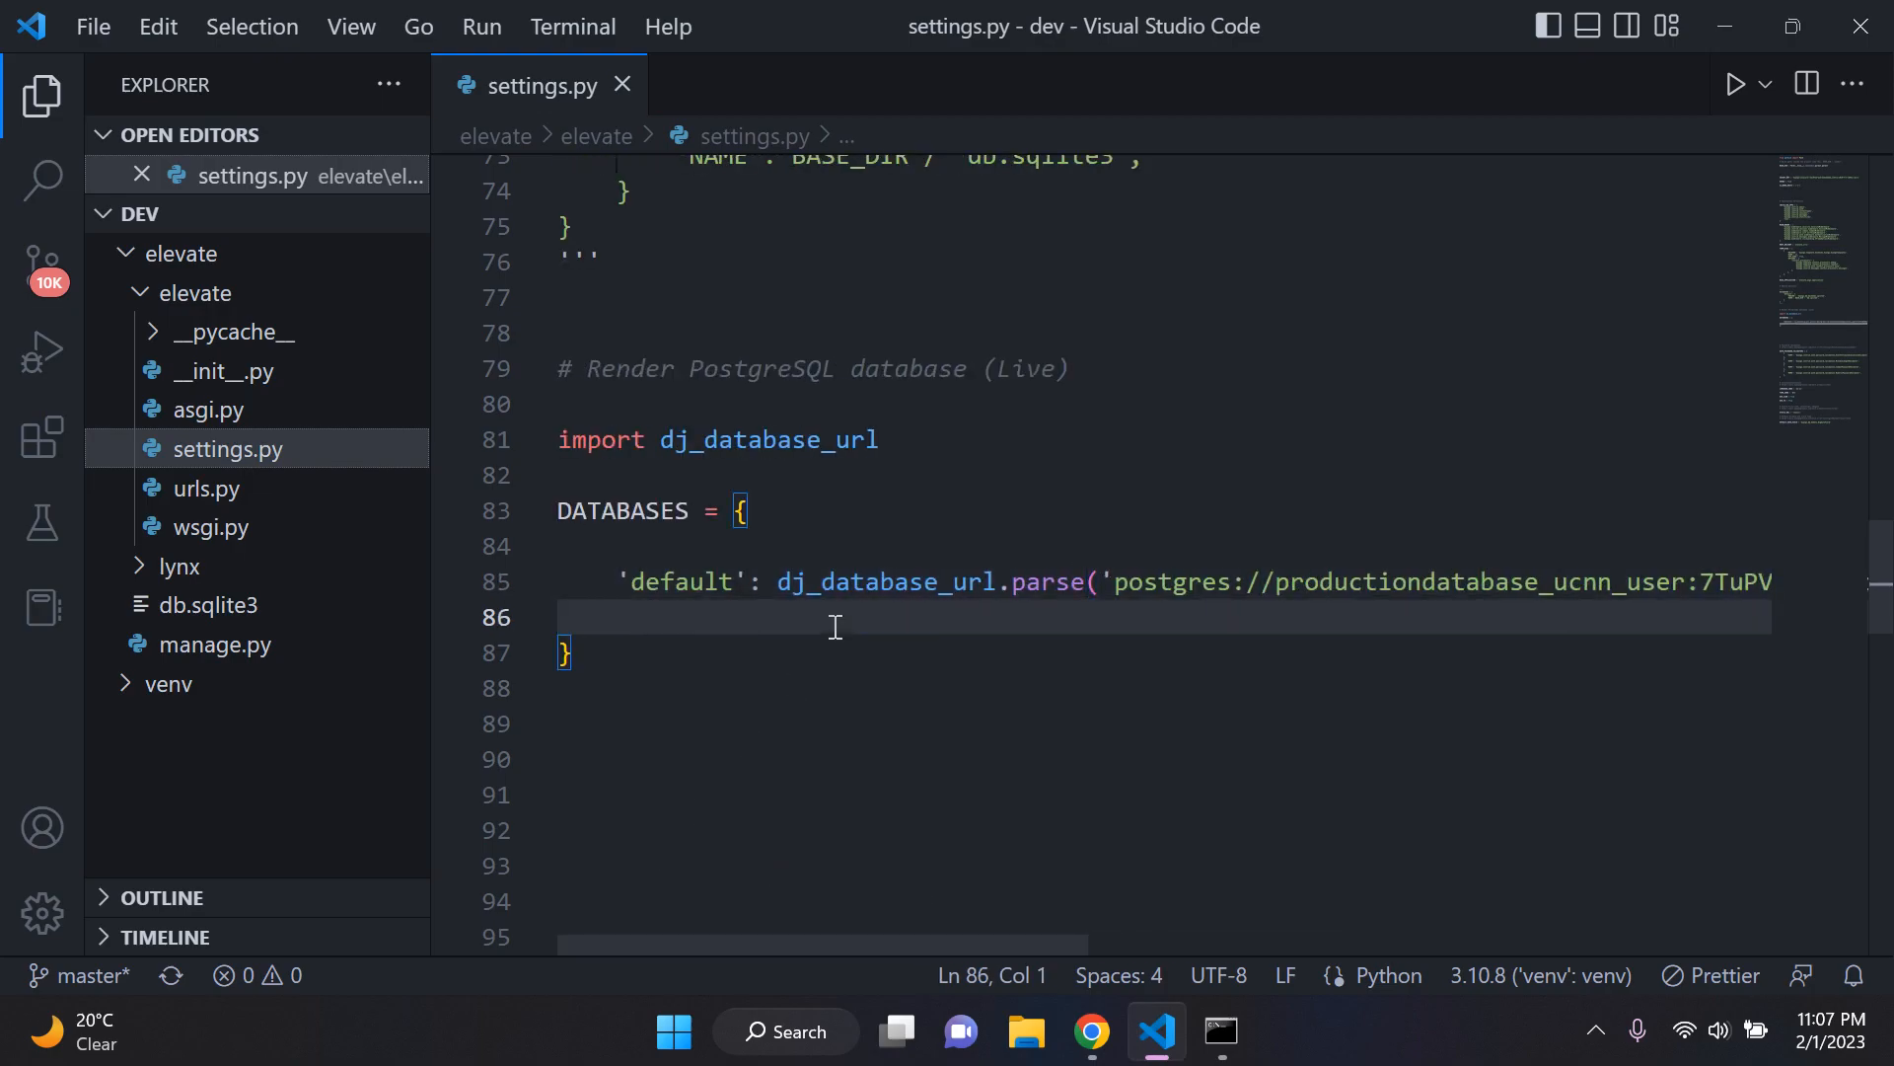
Step: Remove the pasted database URL and its surrounding quotes from the dj_database_url.parse call
drag(803, 944, 780, 861)
drag(909, 936, 1564, 843)
drag(1771, 582, 1112, 585)
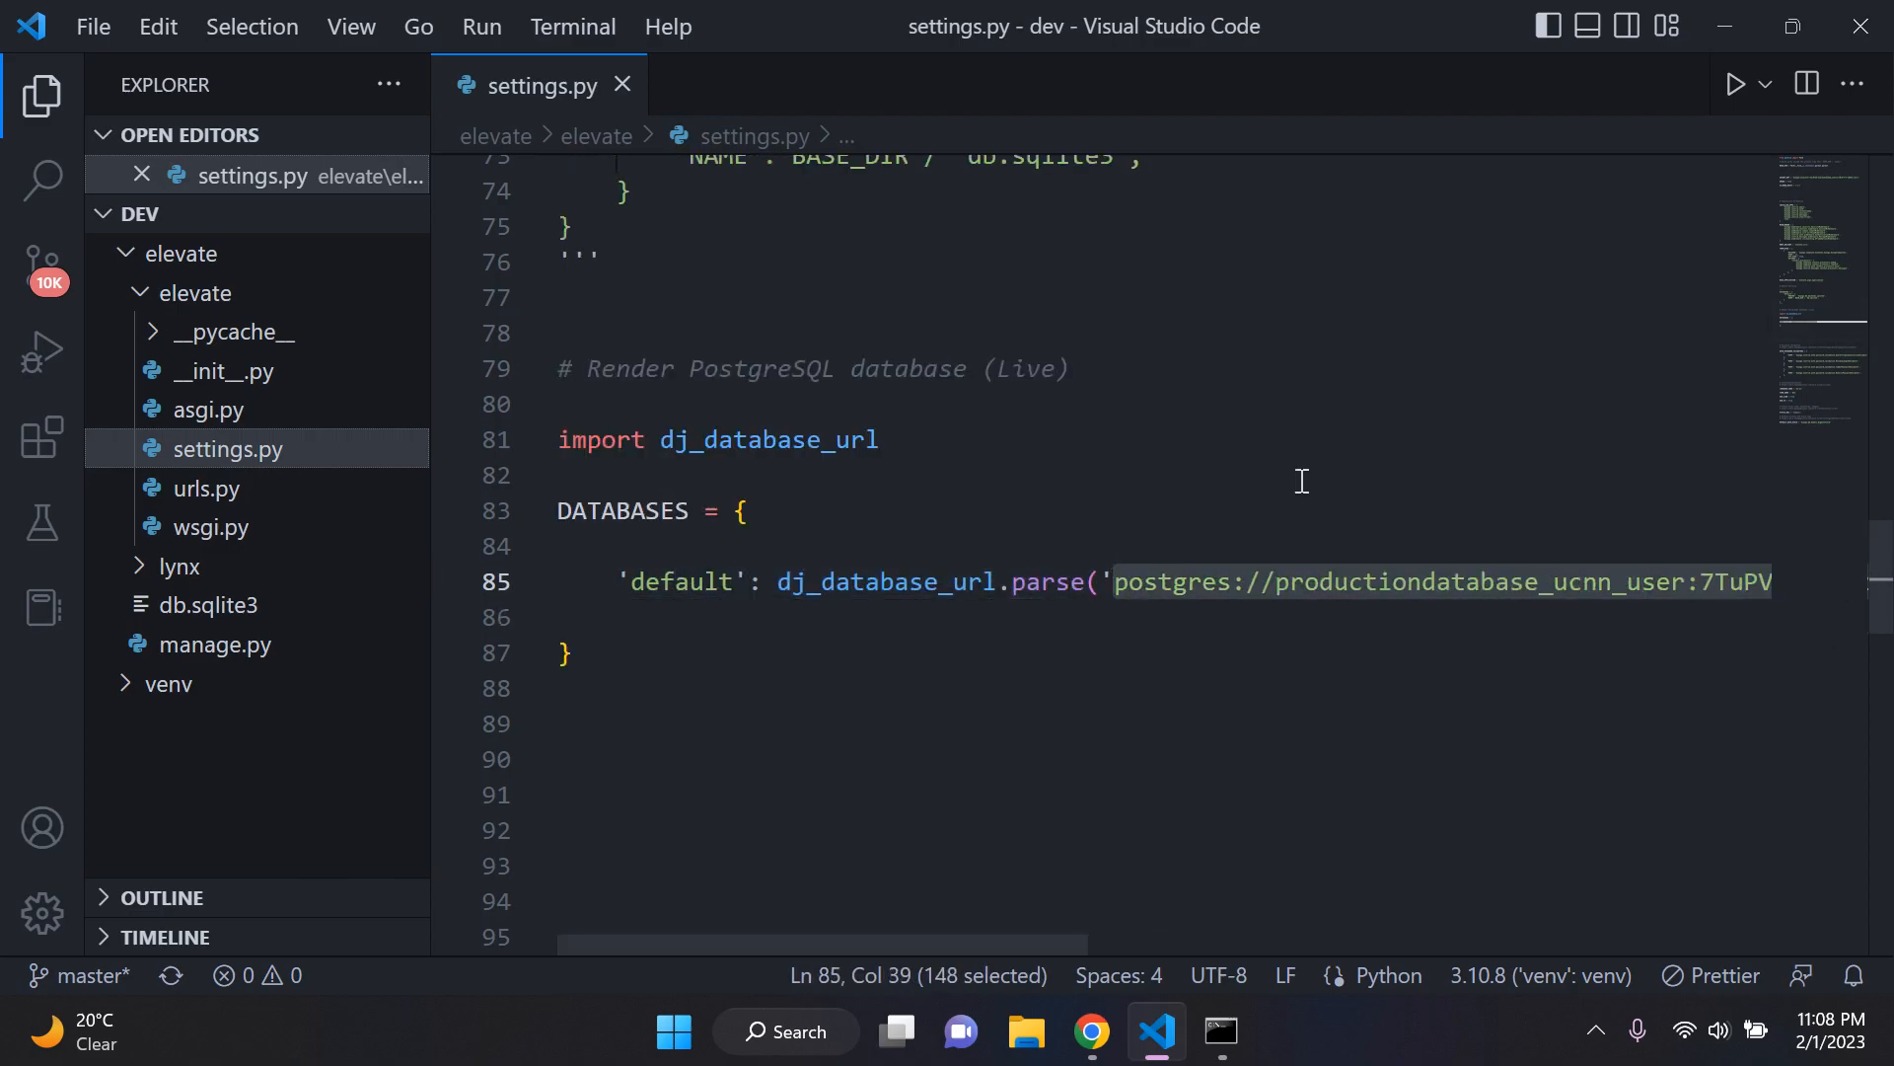
key(Delete)
key(Right)
key(BackSpace)
key(BackSpace)
click(1124, 629)
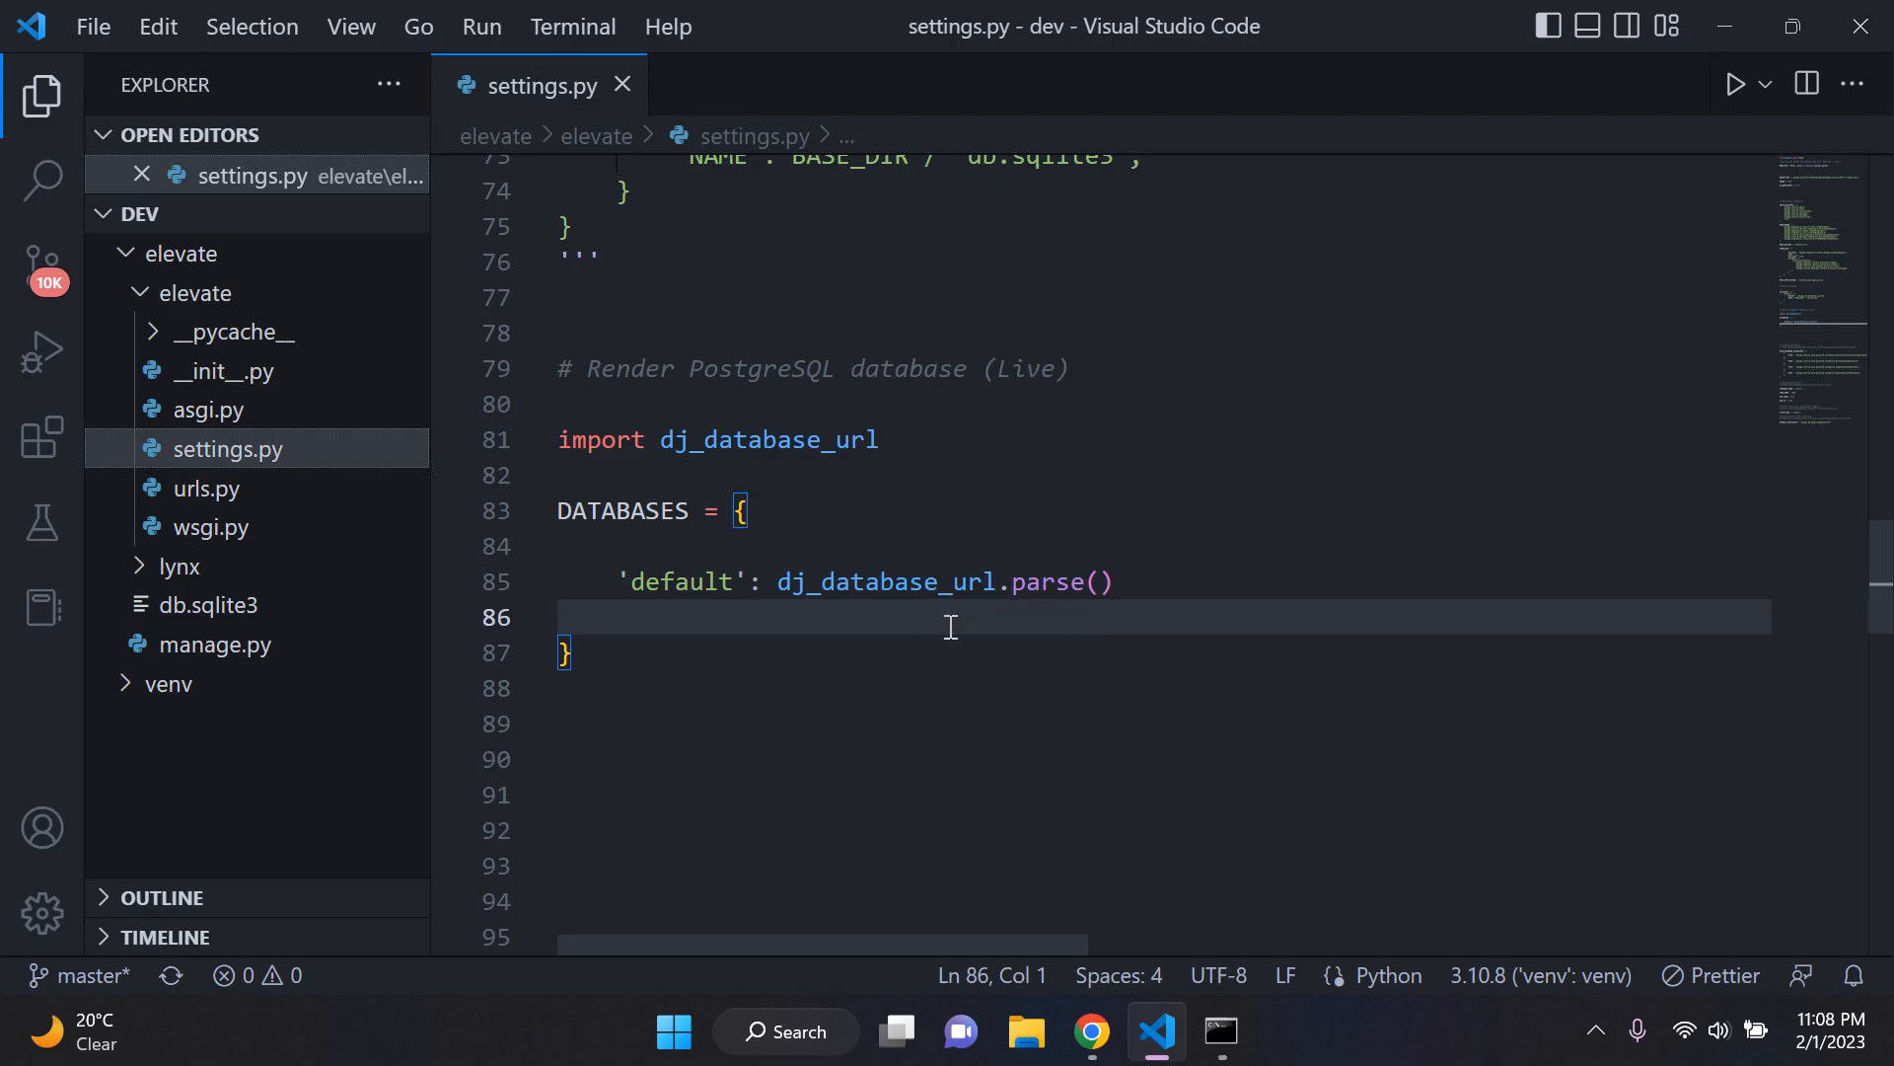
Step: Insert a blank line between BASE_DIR and SECRET_KEY in settings.py and place the cursor on line 8
scroll(953, 641, up, 10)
scroll(953, 637, up, 13)
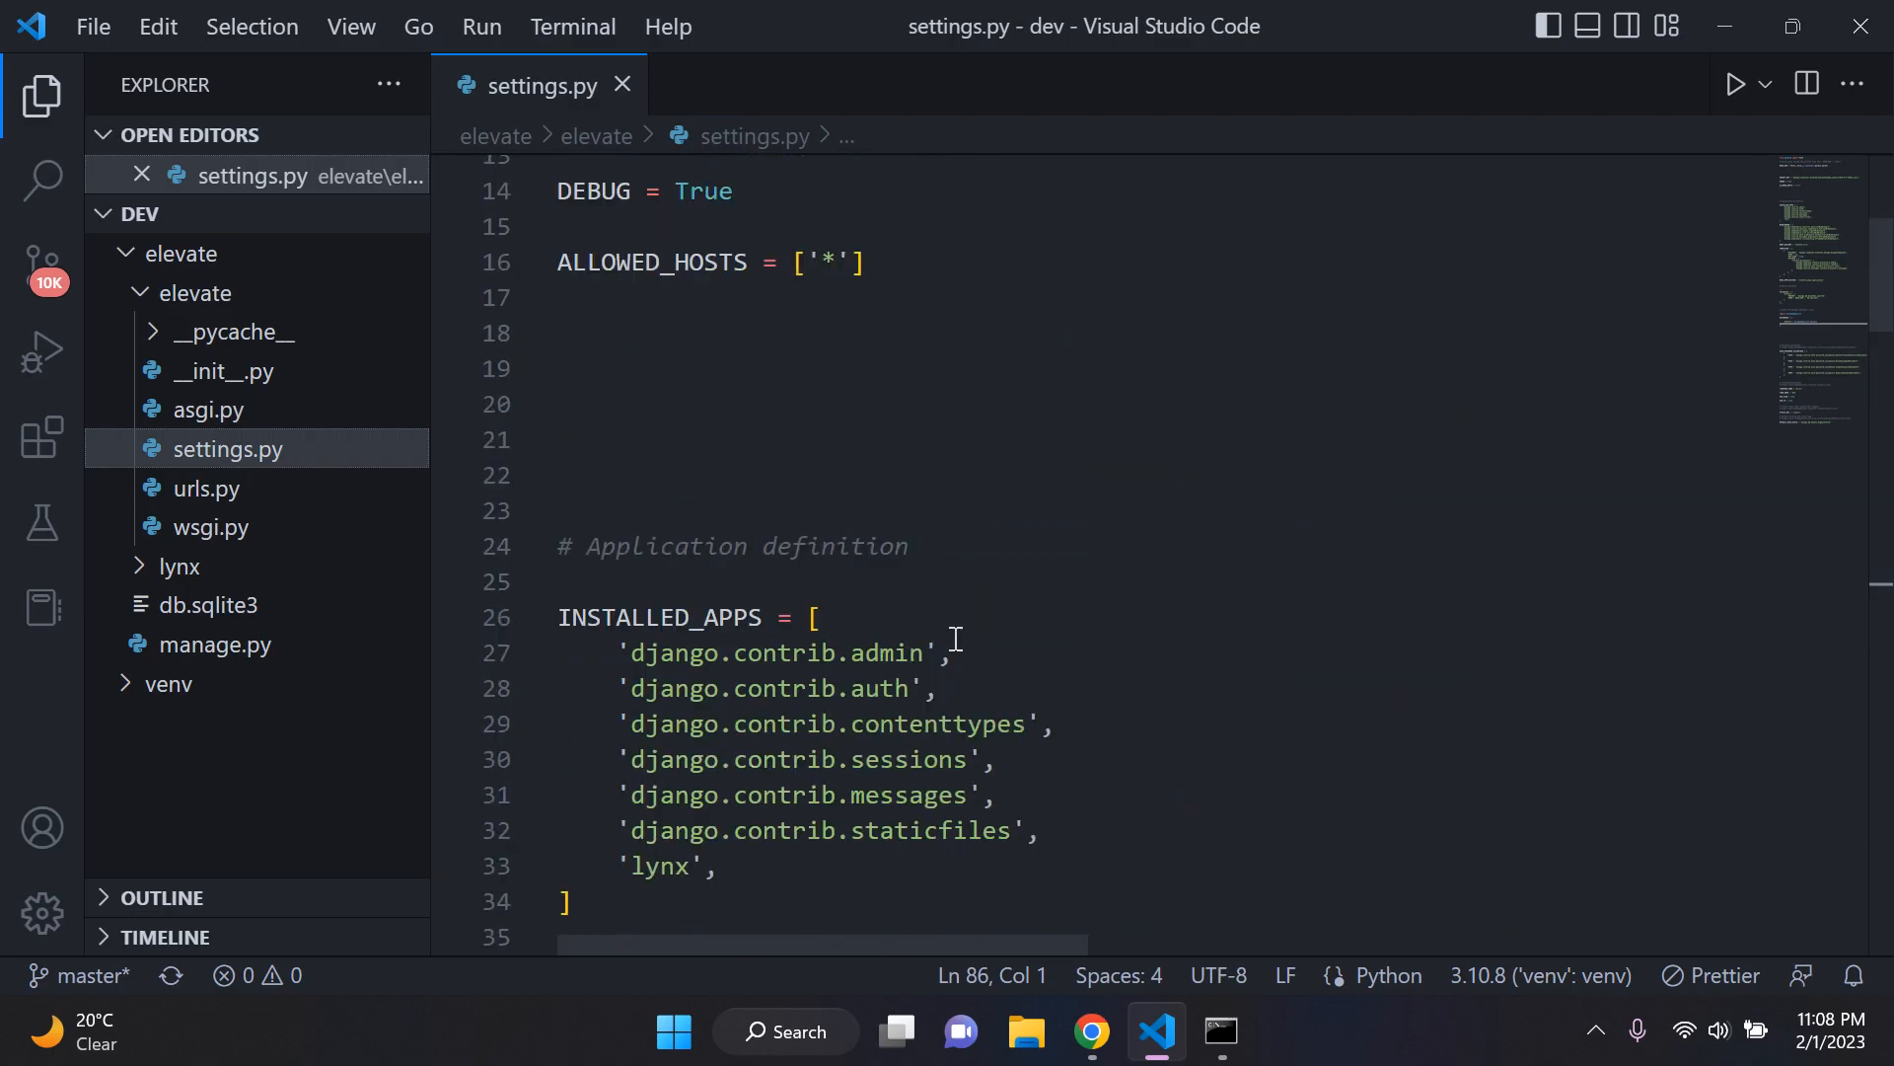
click(1082, 465)
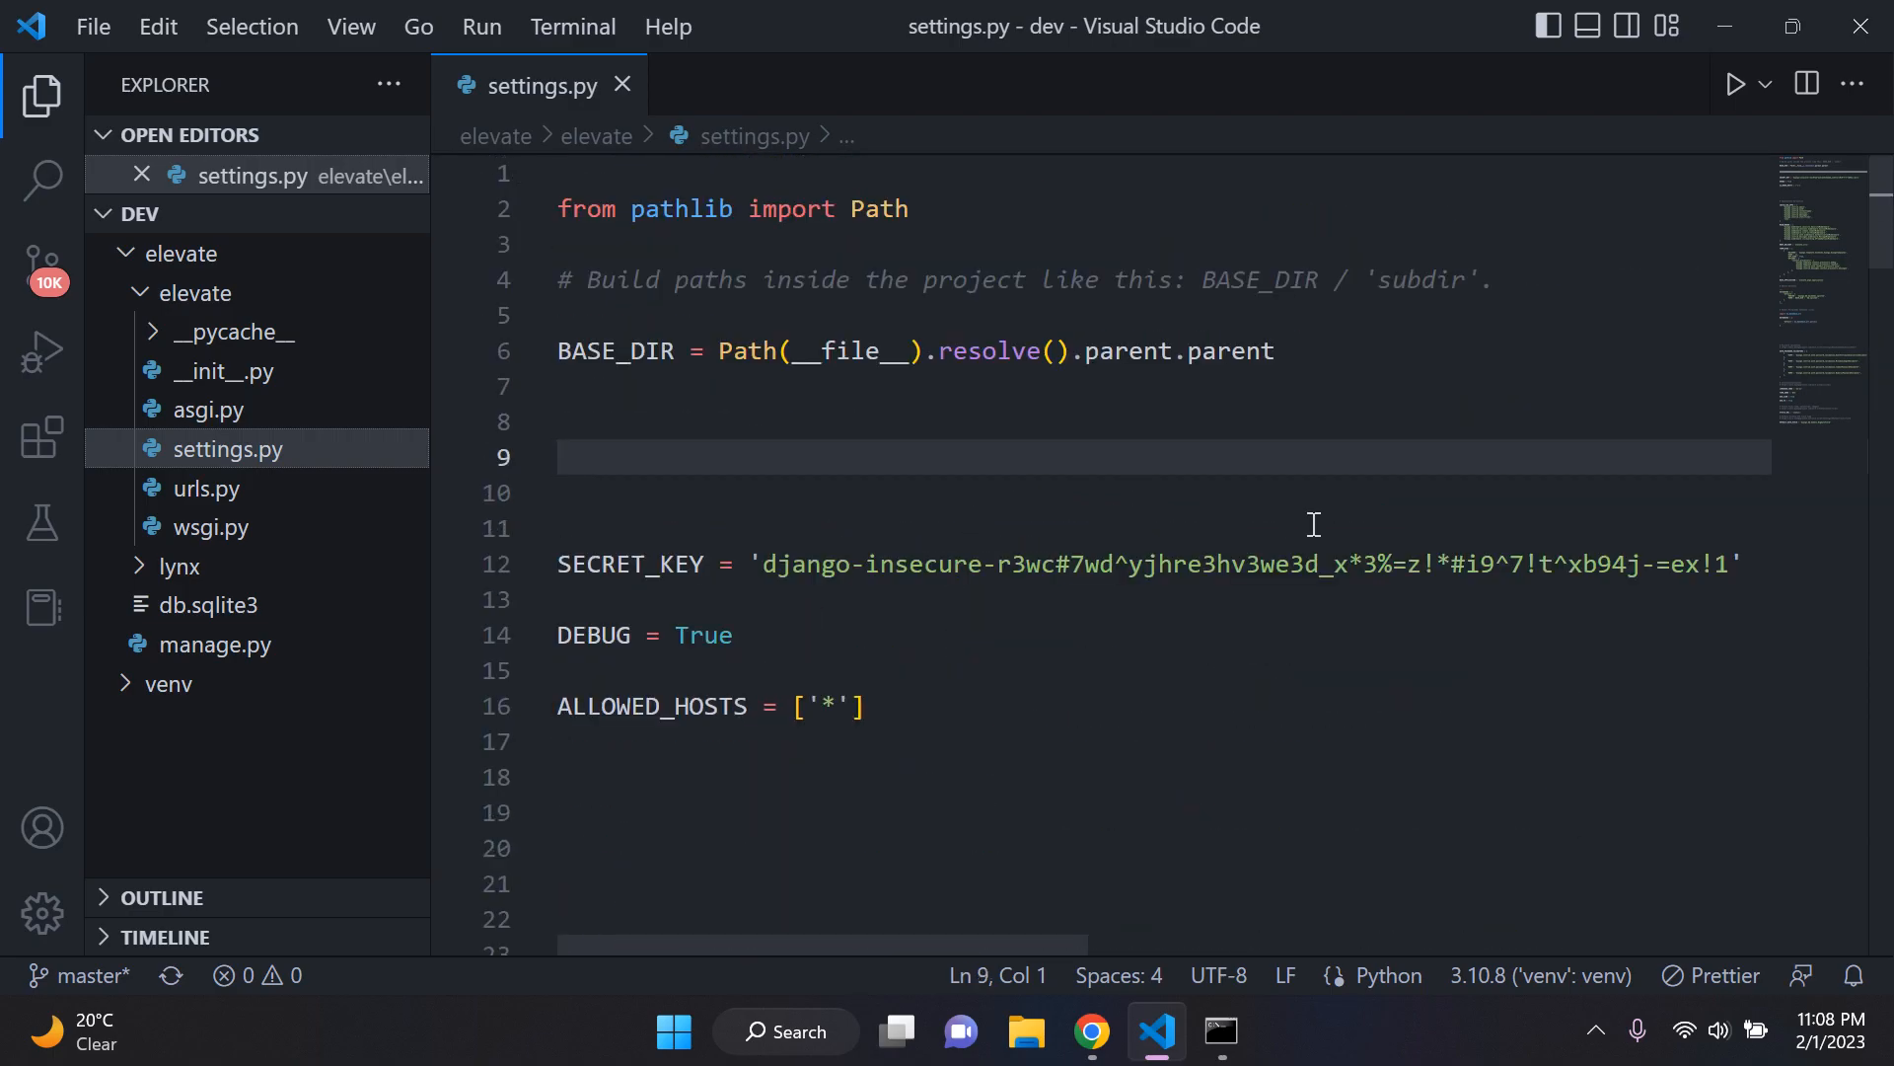
key(Return)
key(Up)
key(Up)
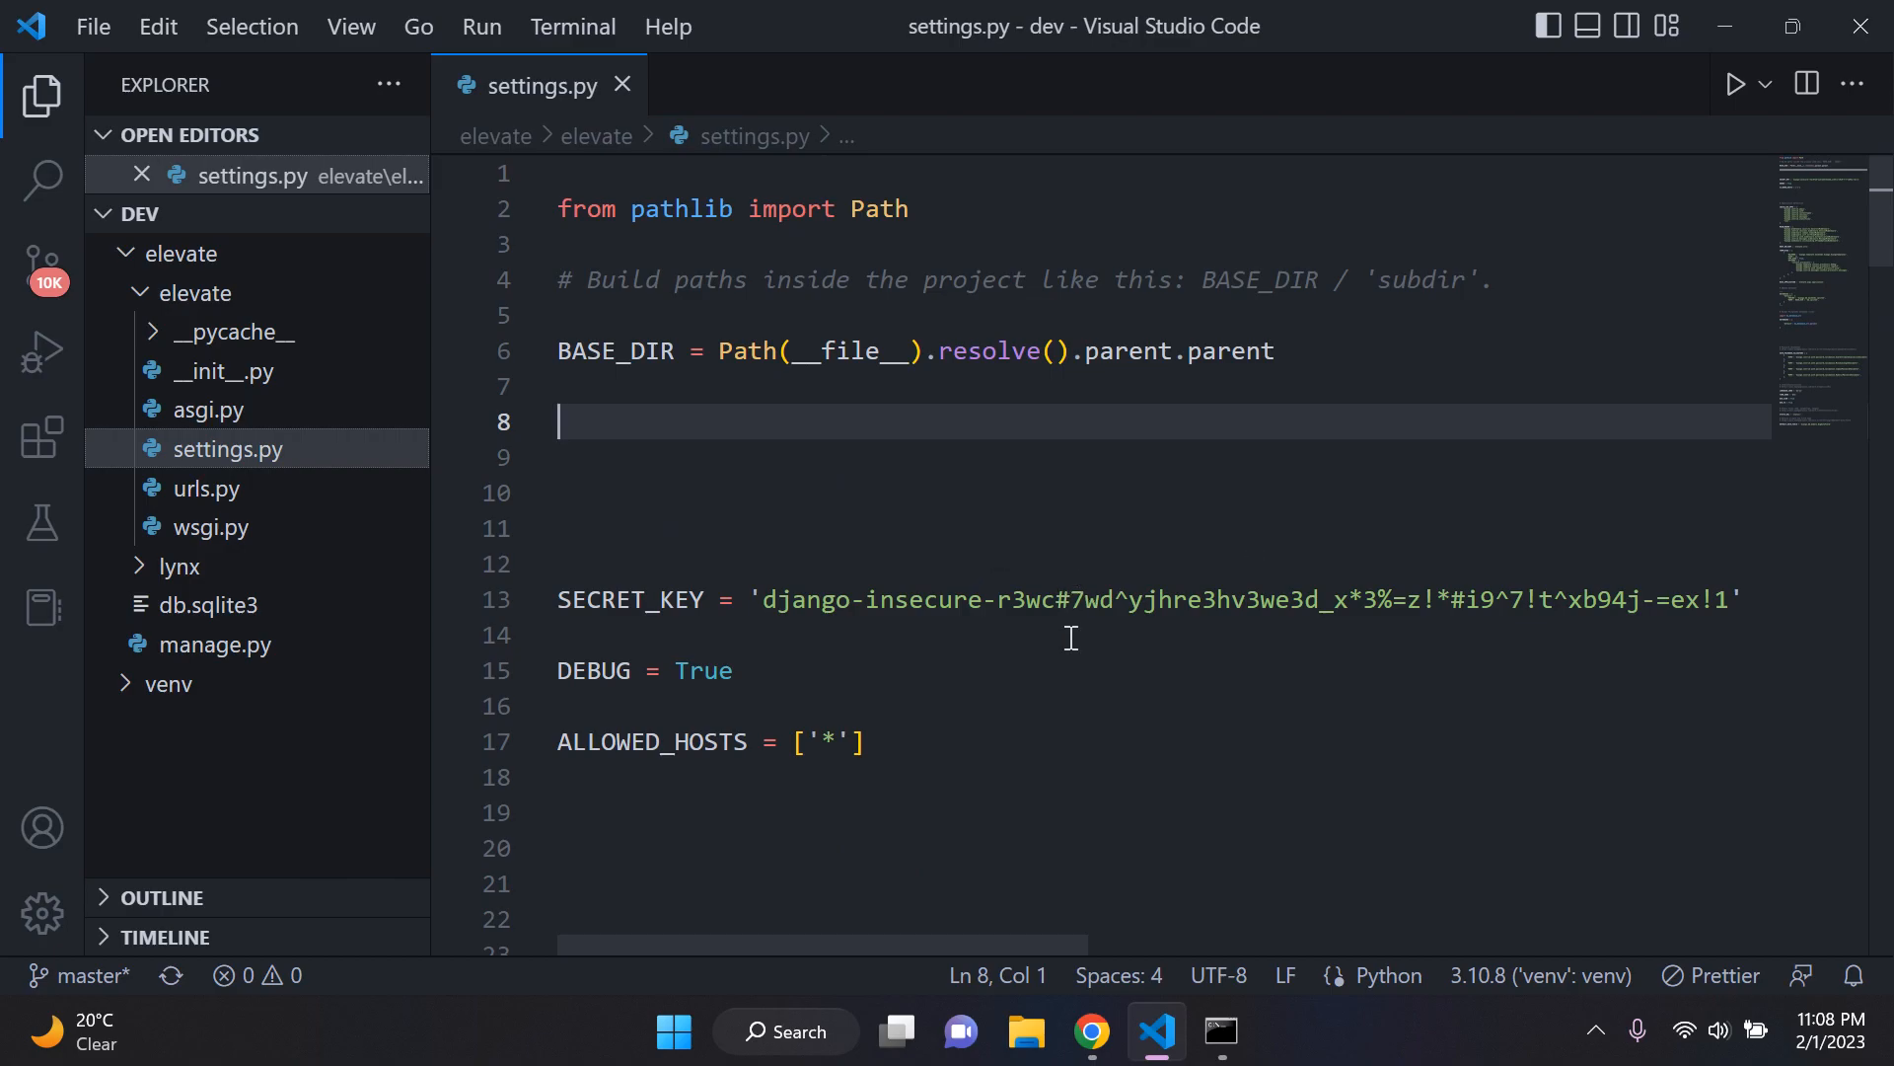
Step: Collapse the inner elevate folder, highlight the import dj_database_url line, and return the cursor to line 8 below BASE_DIR
click(235, 299)
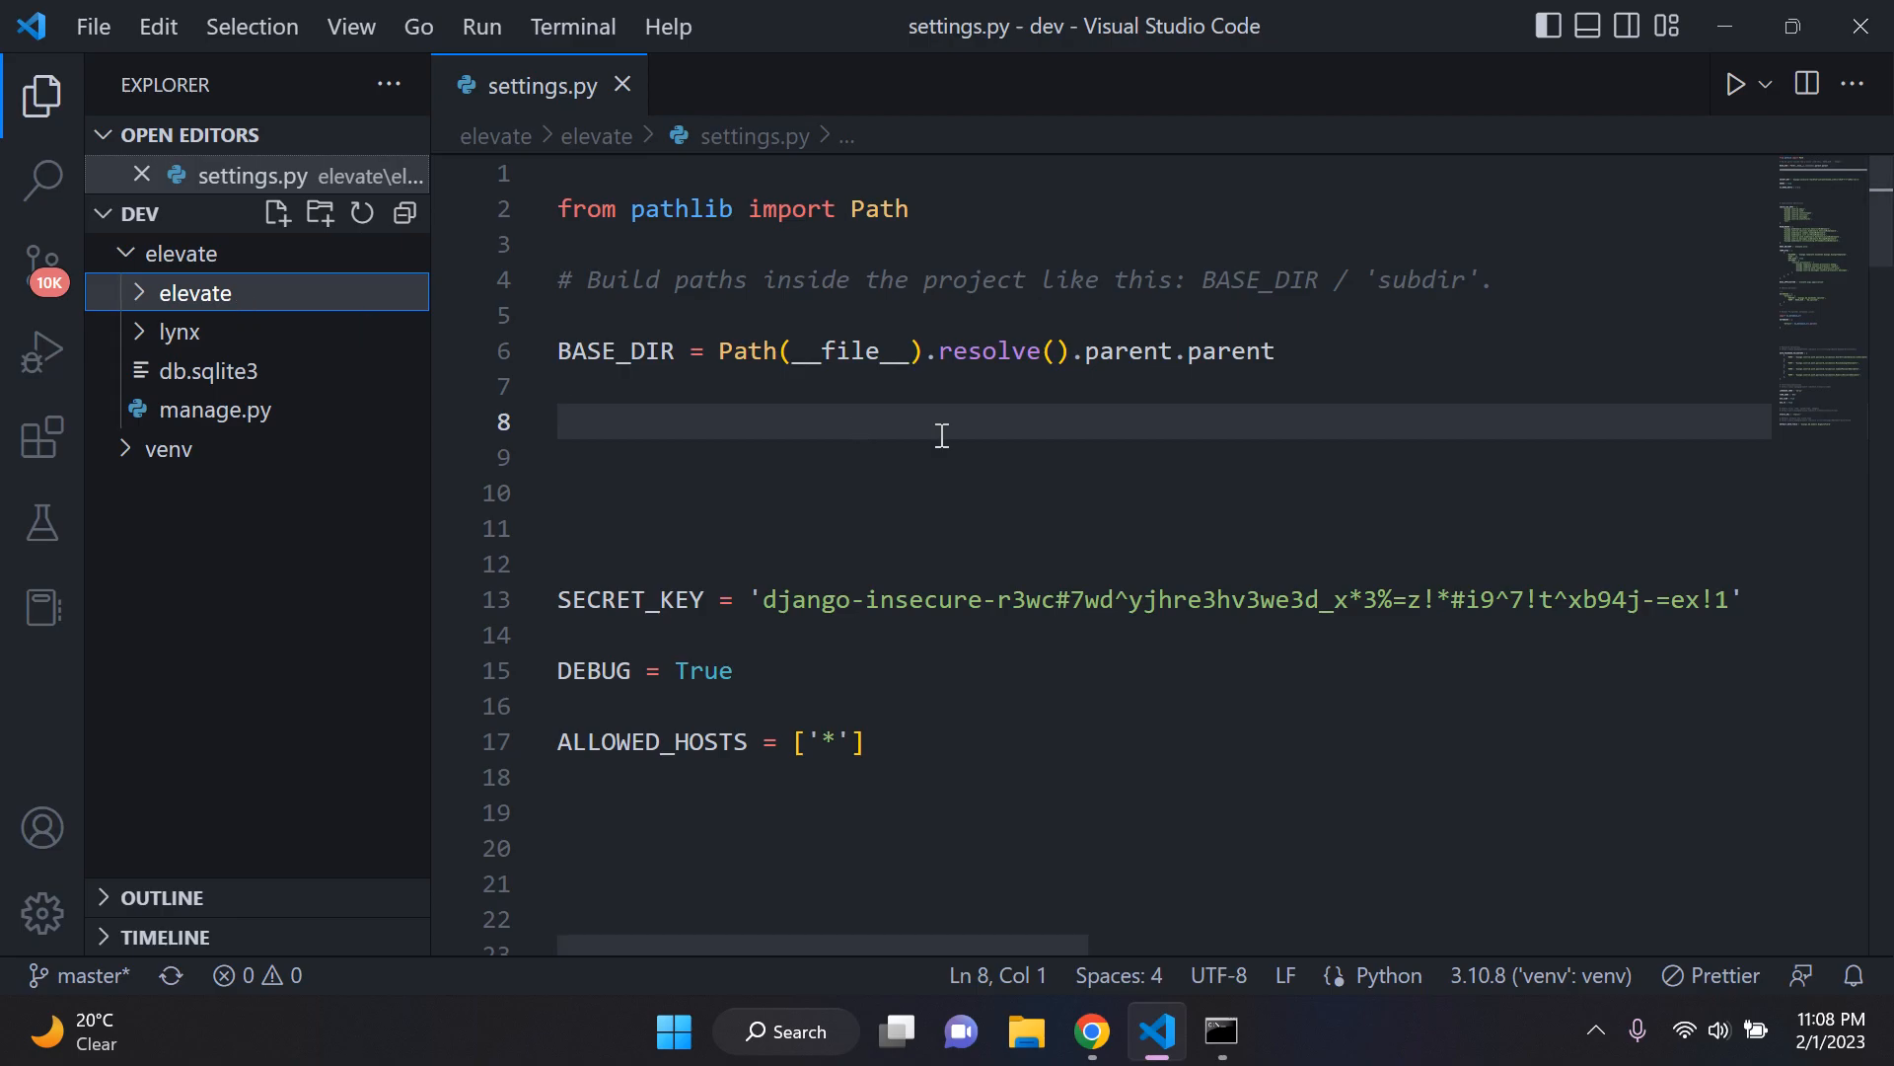
click(1790, 352)
drag(908, 541, 660, 537)
drag(536, 531, 541, 538)
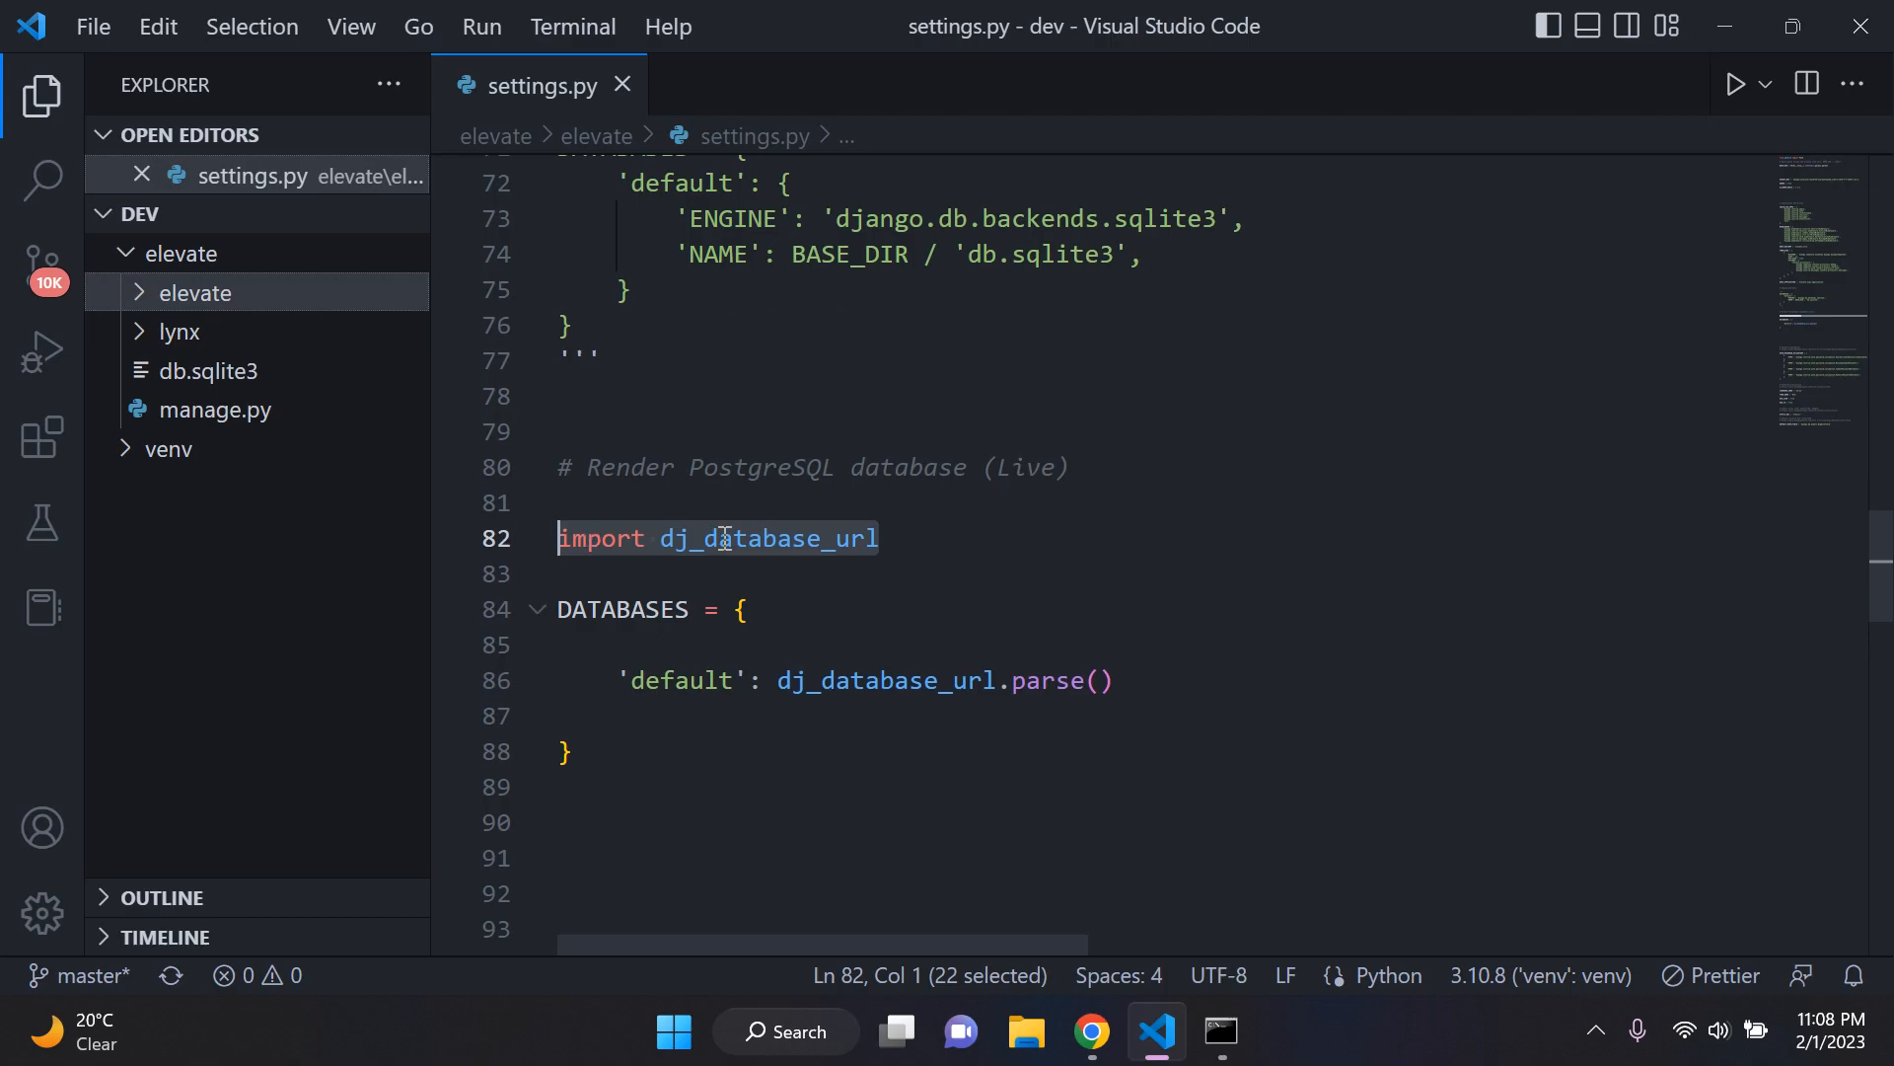
scroll(943, 549, up, 20)
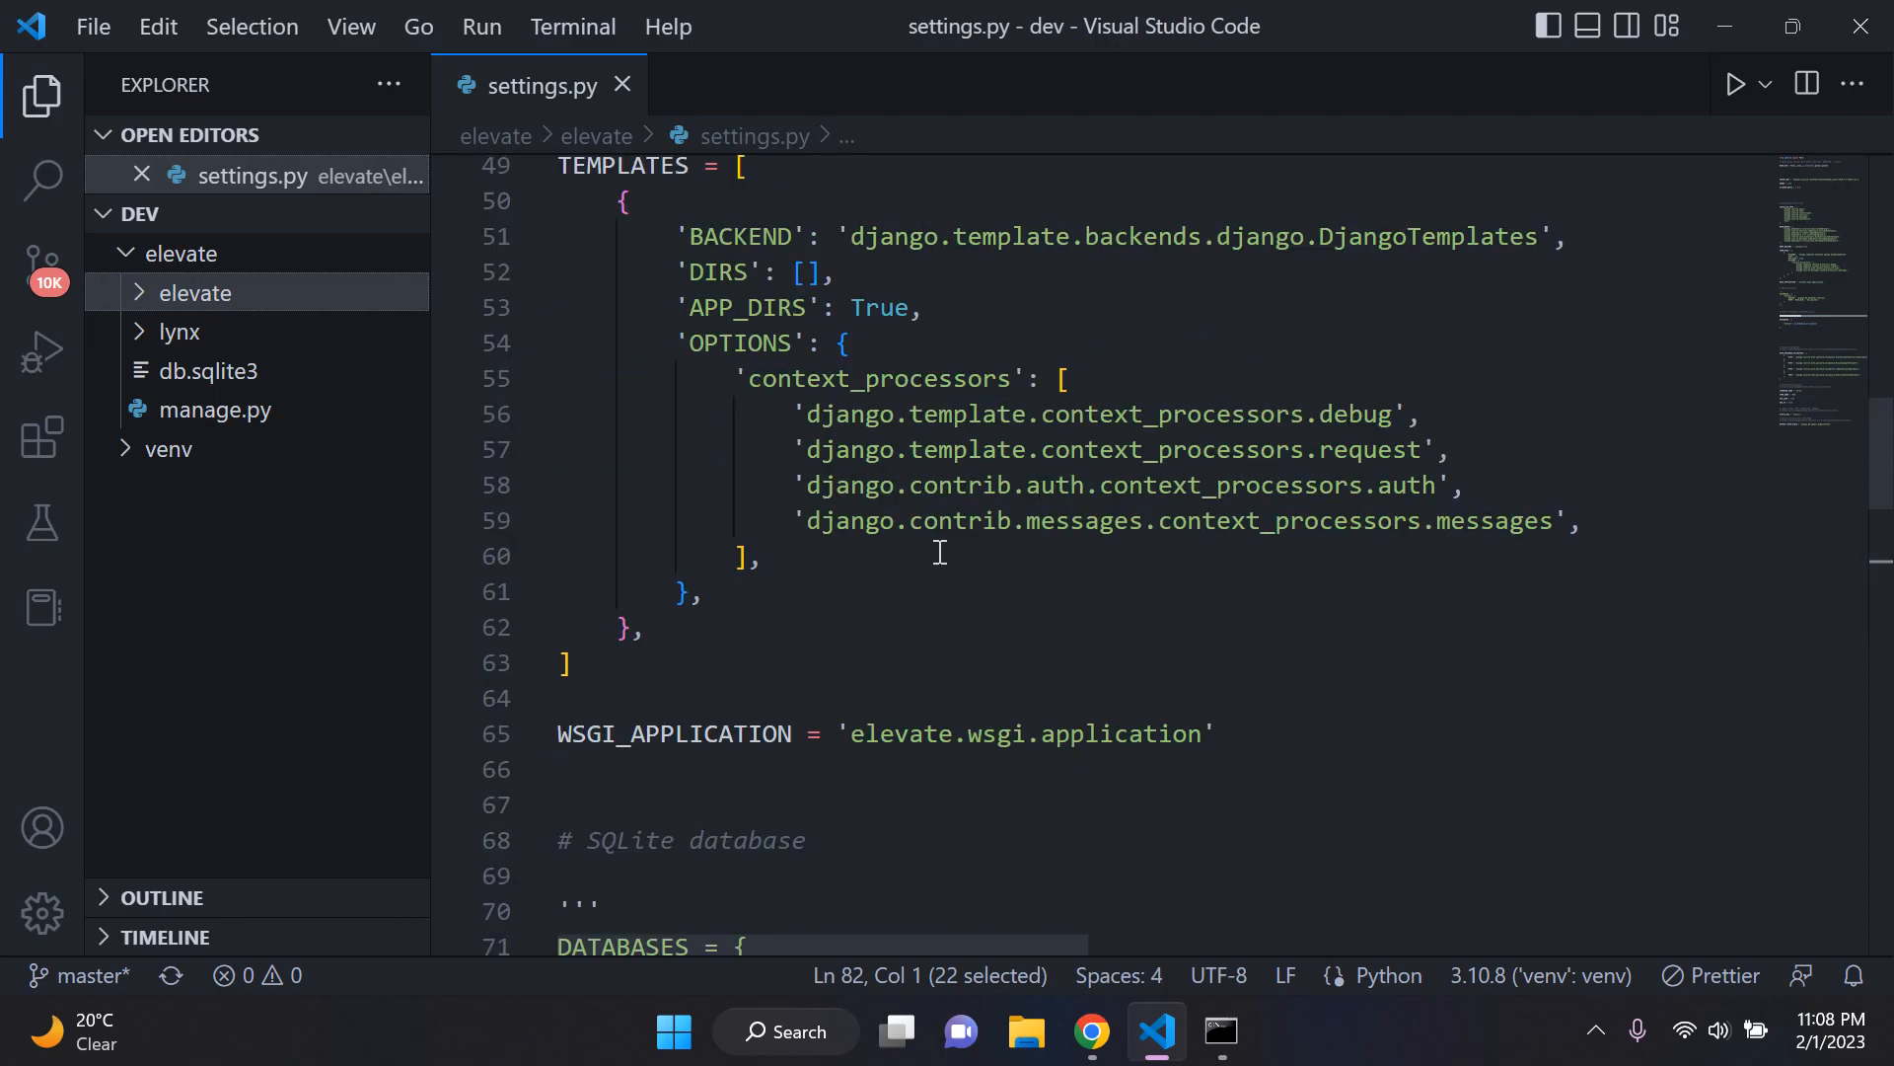
click(928, 449)
click(942, 436)
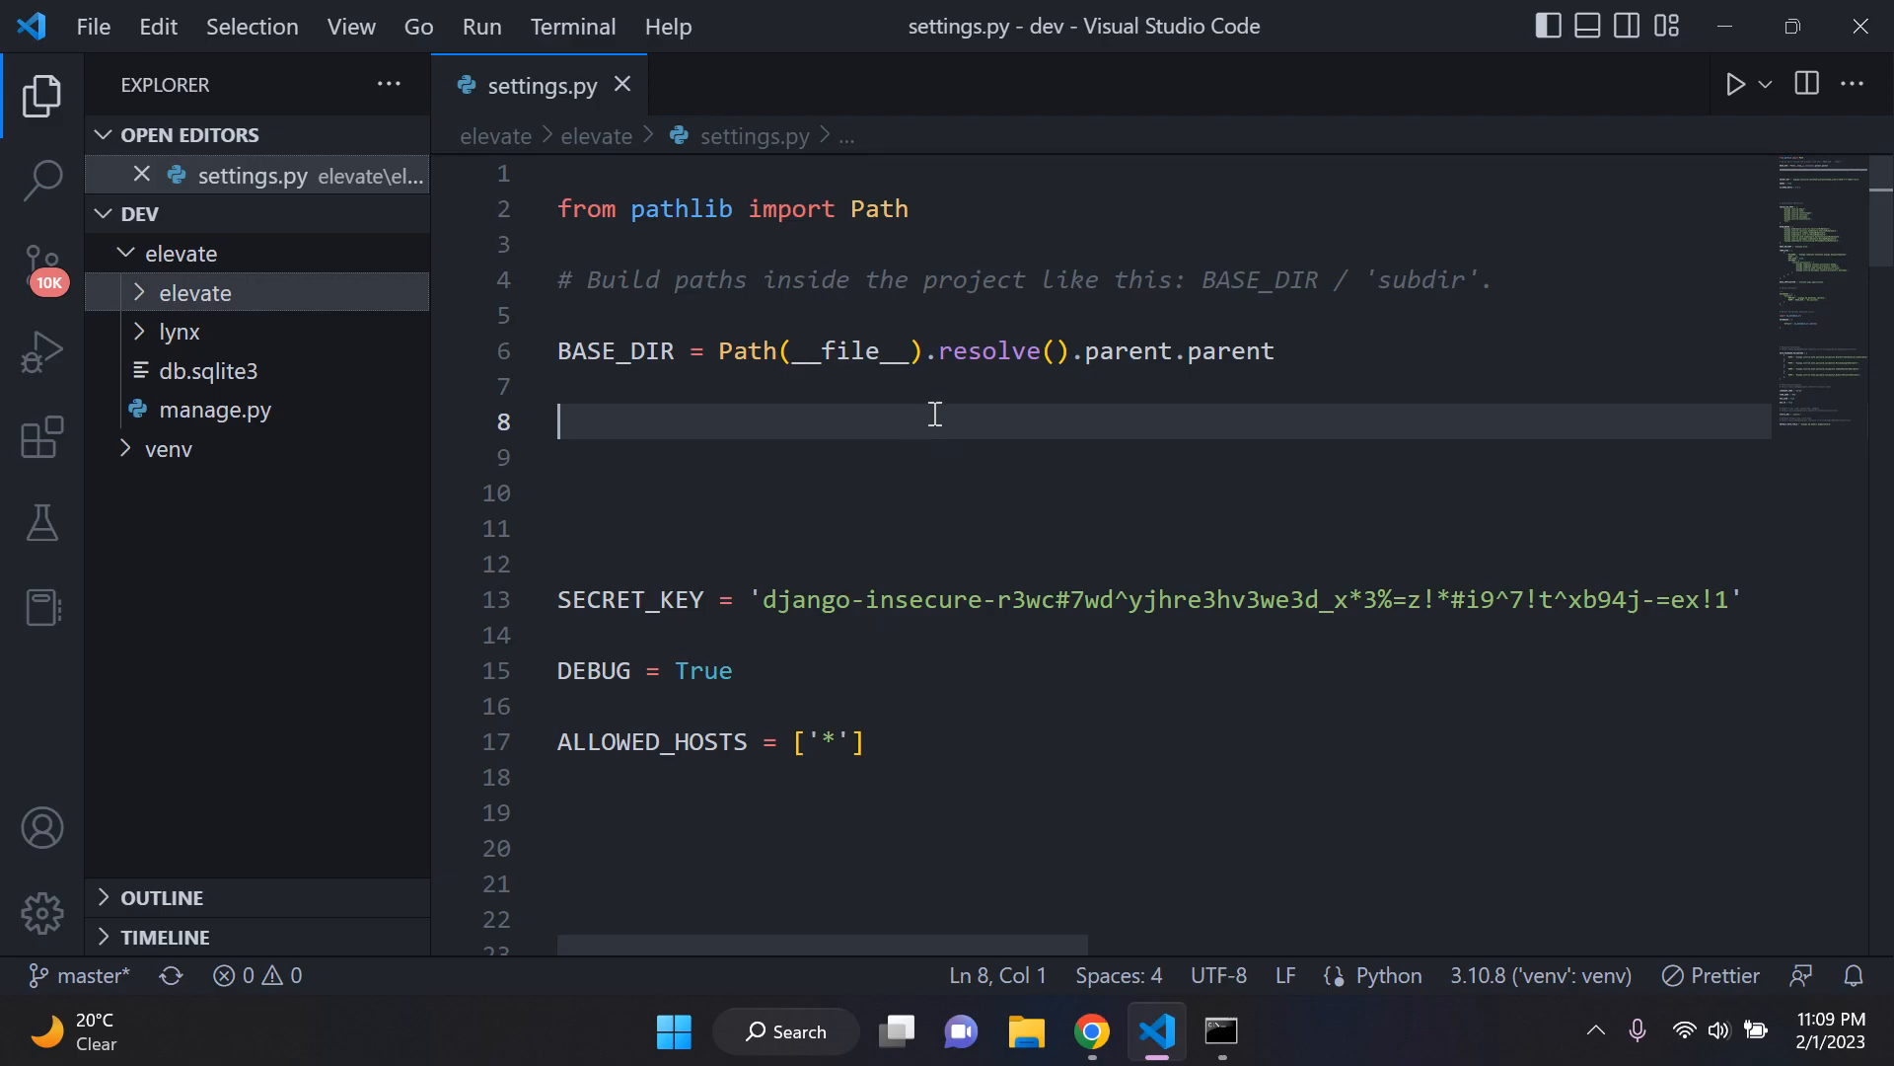
Step: Collapse the outer elevate folder, view the dev folder in File Explorer, and return to Visual Studio Code
click(178, 253)
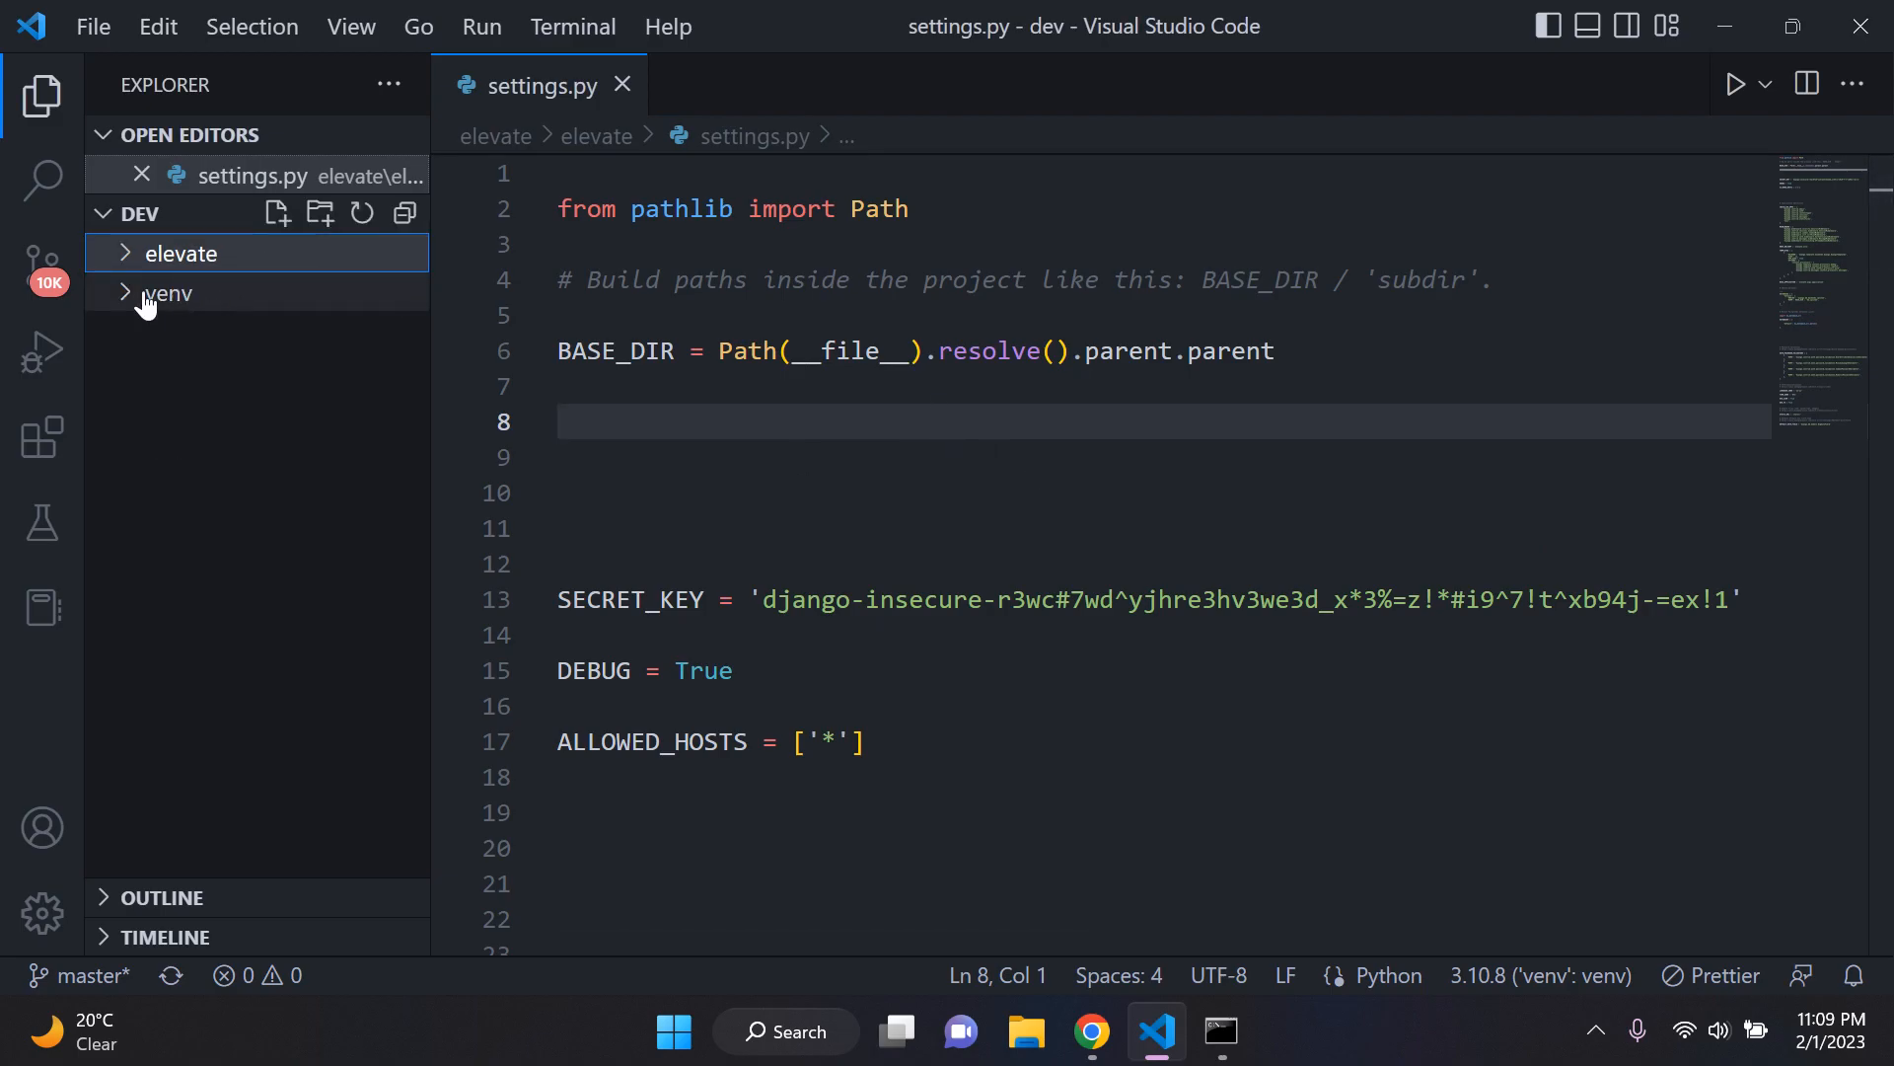
click(1159, 1031)
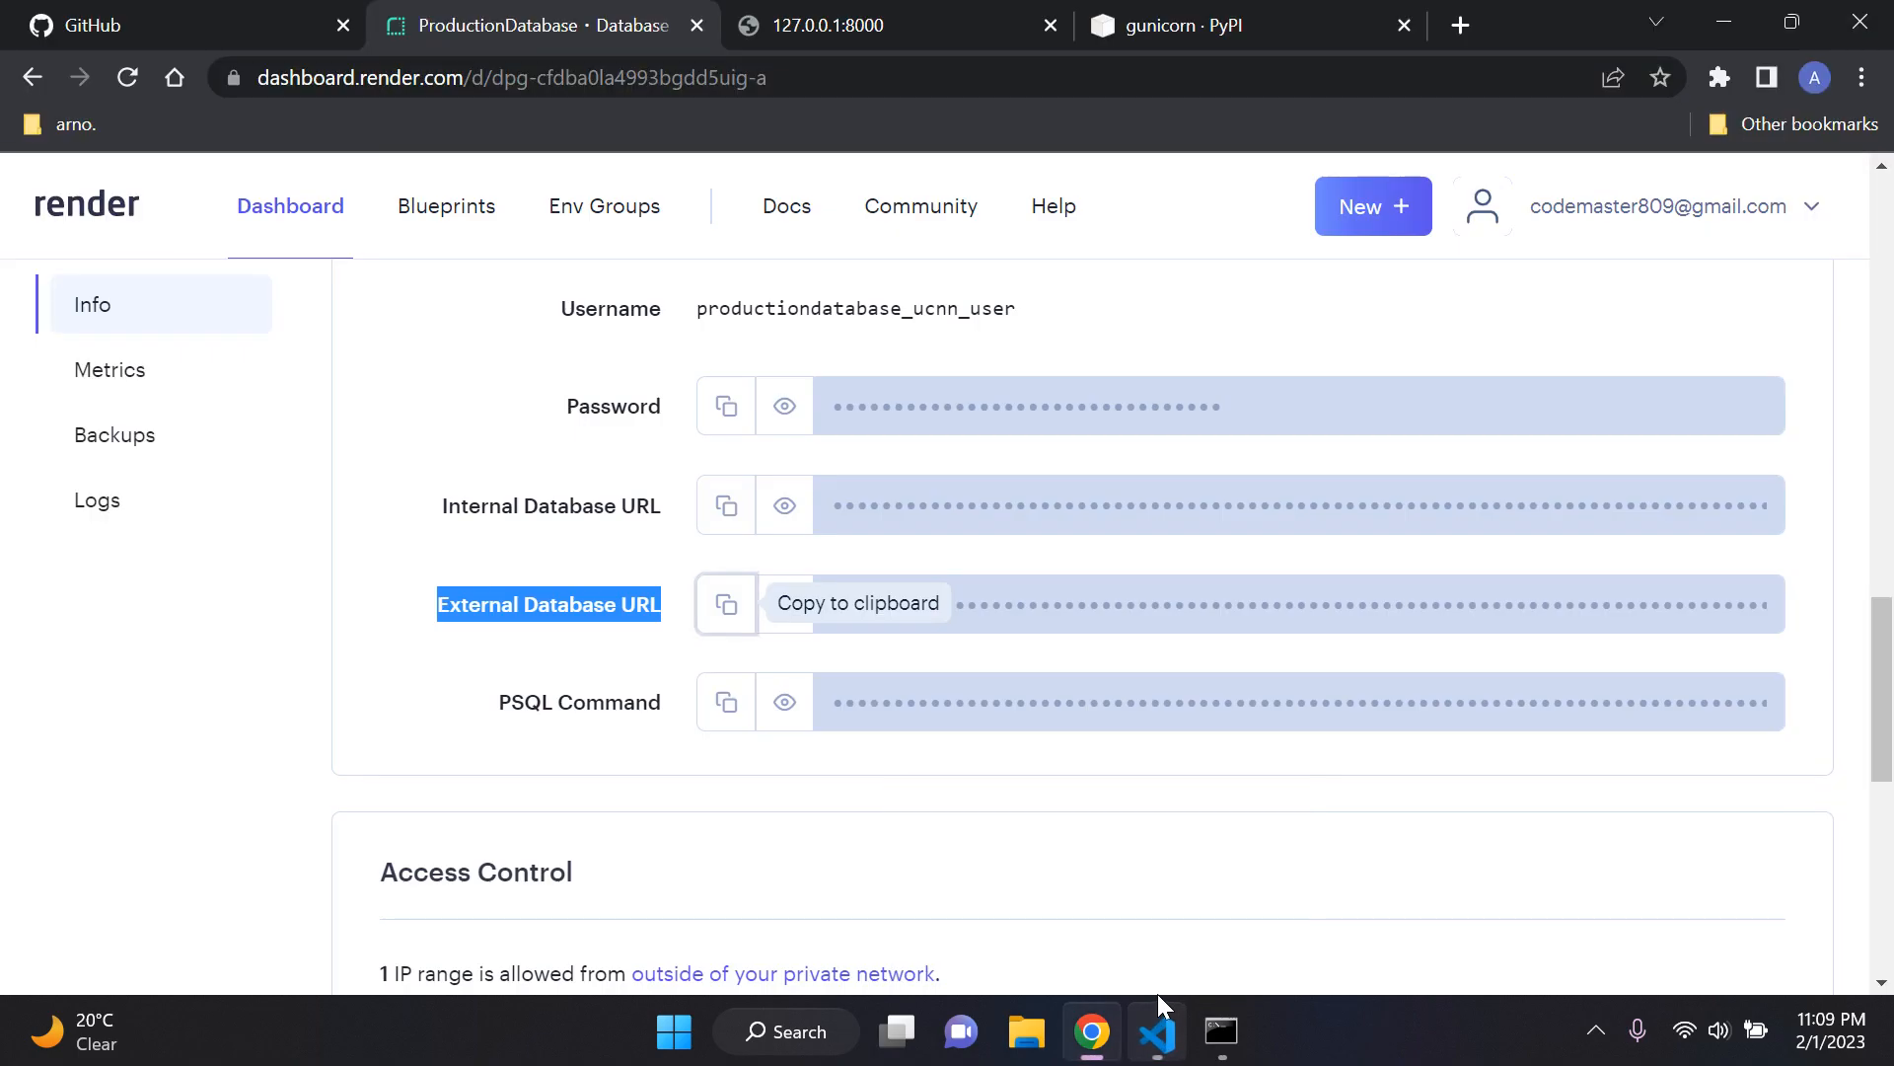
click(1093, 1031)
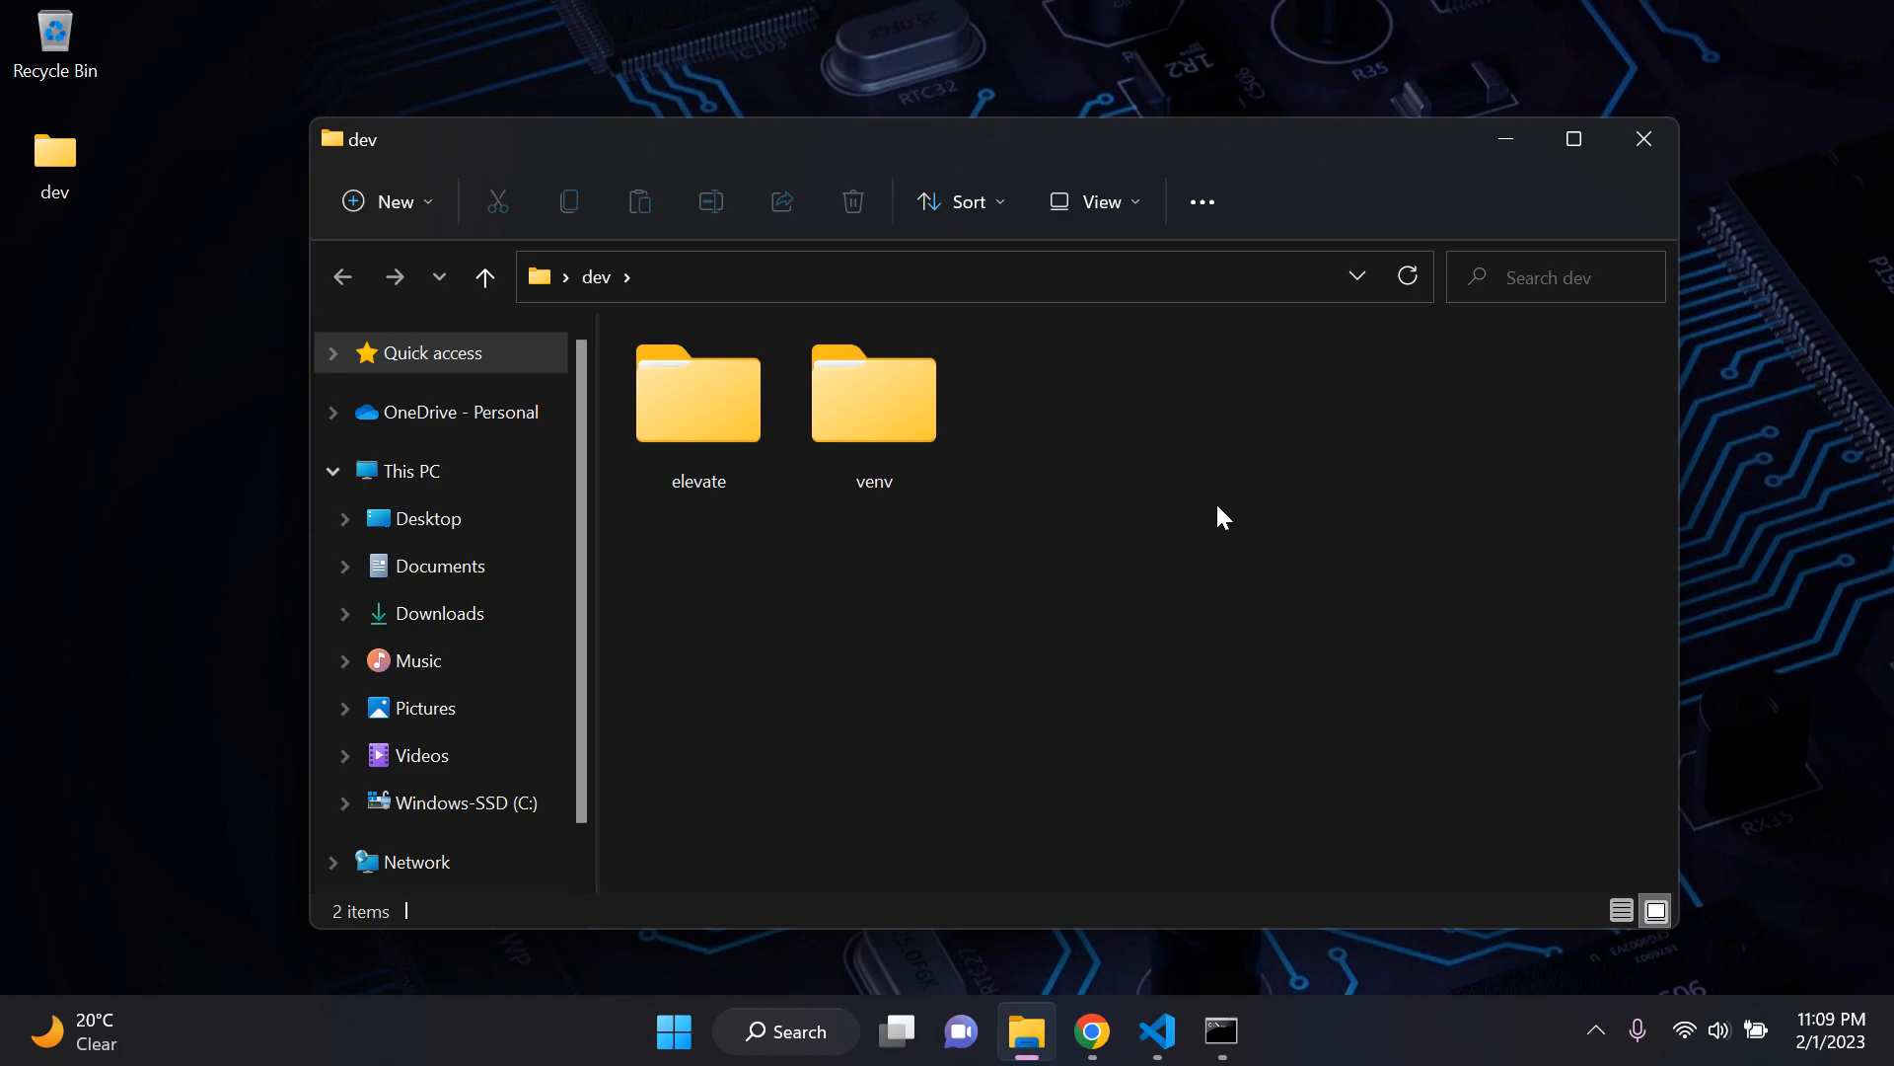
click(1154, 1016)
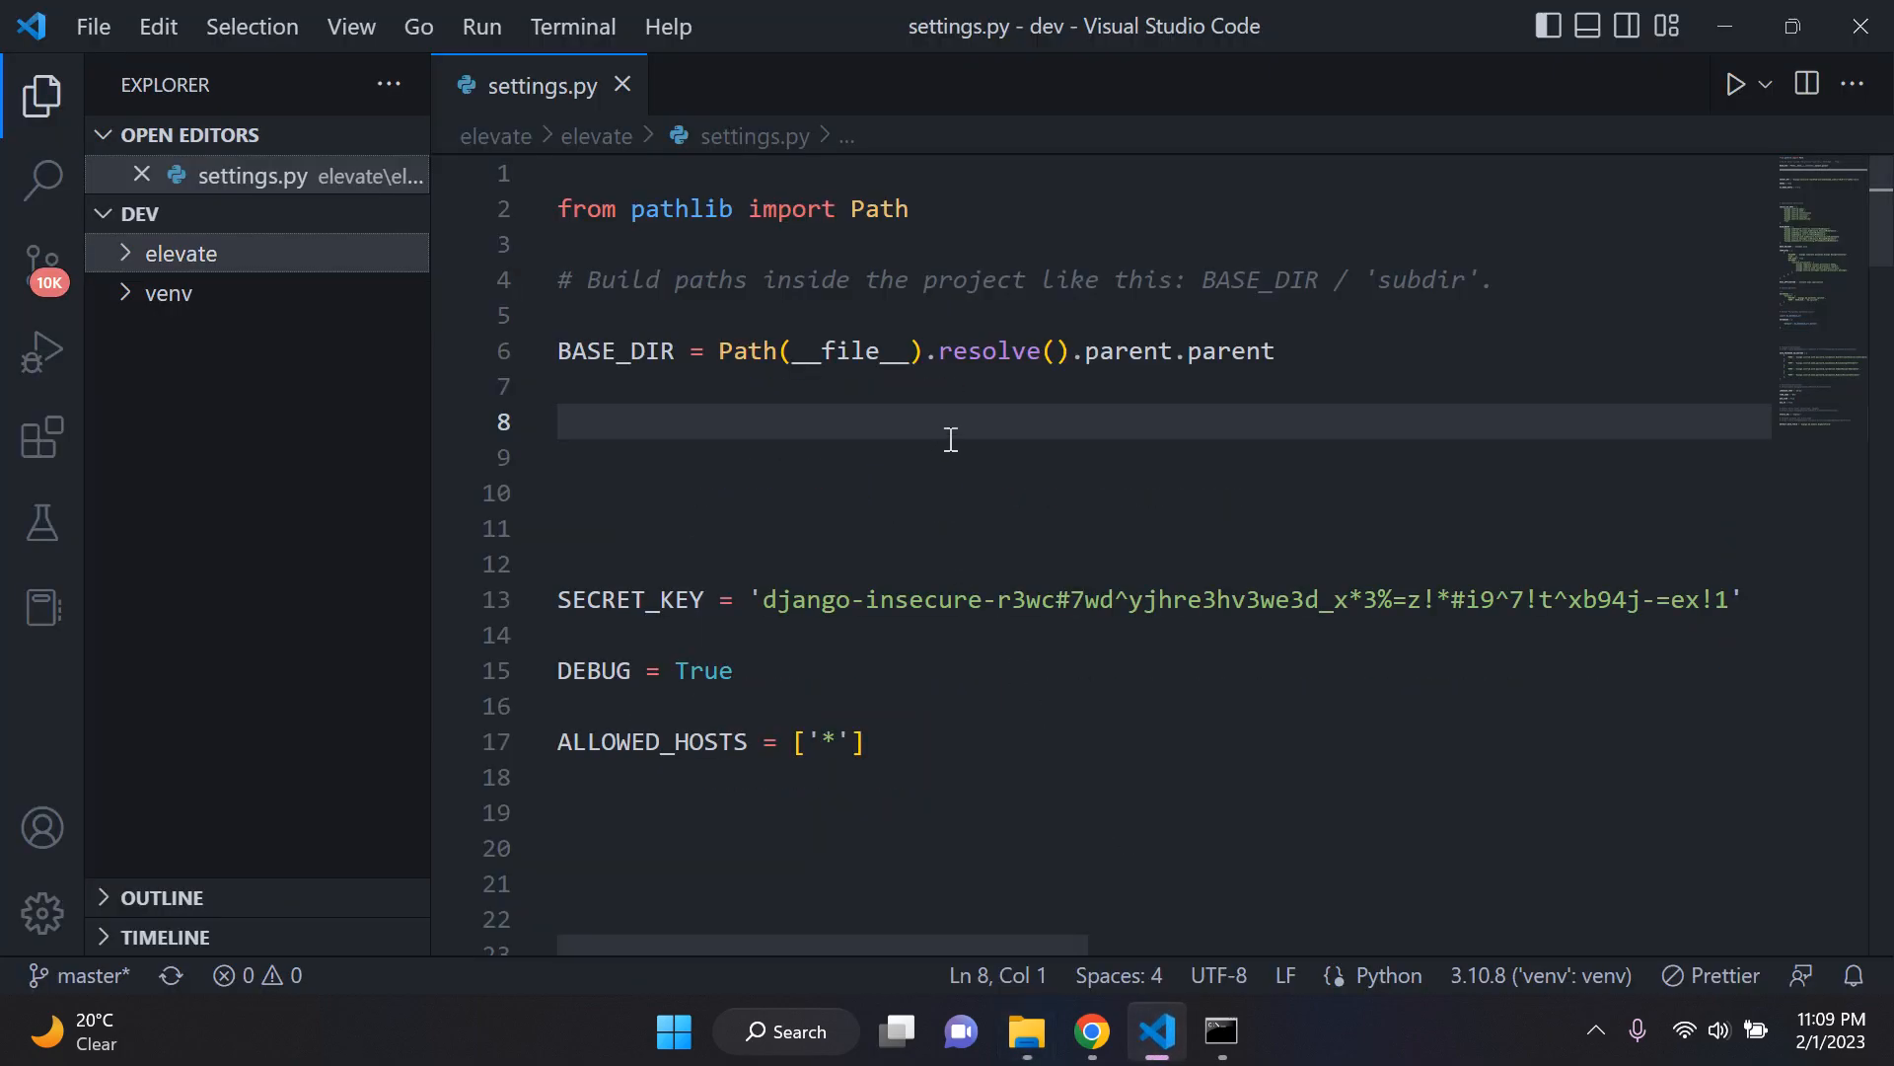
Step: Set the Python interpreter by entering the path of dev\venv, copied from File Explorer, in Visual Studio Code's Select Interpreter command
key(ctrl+shift+p)
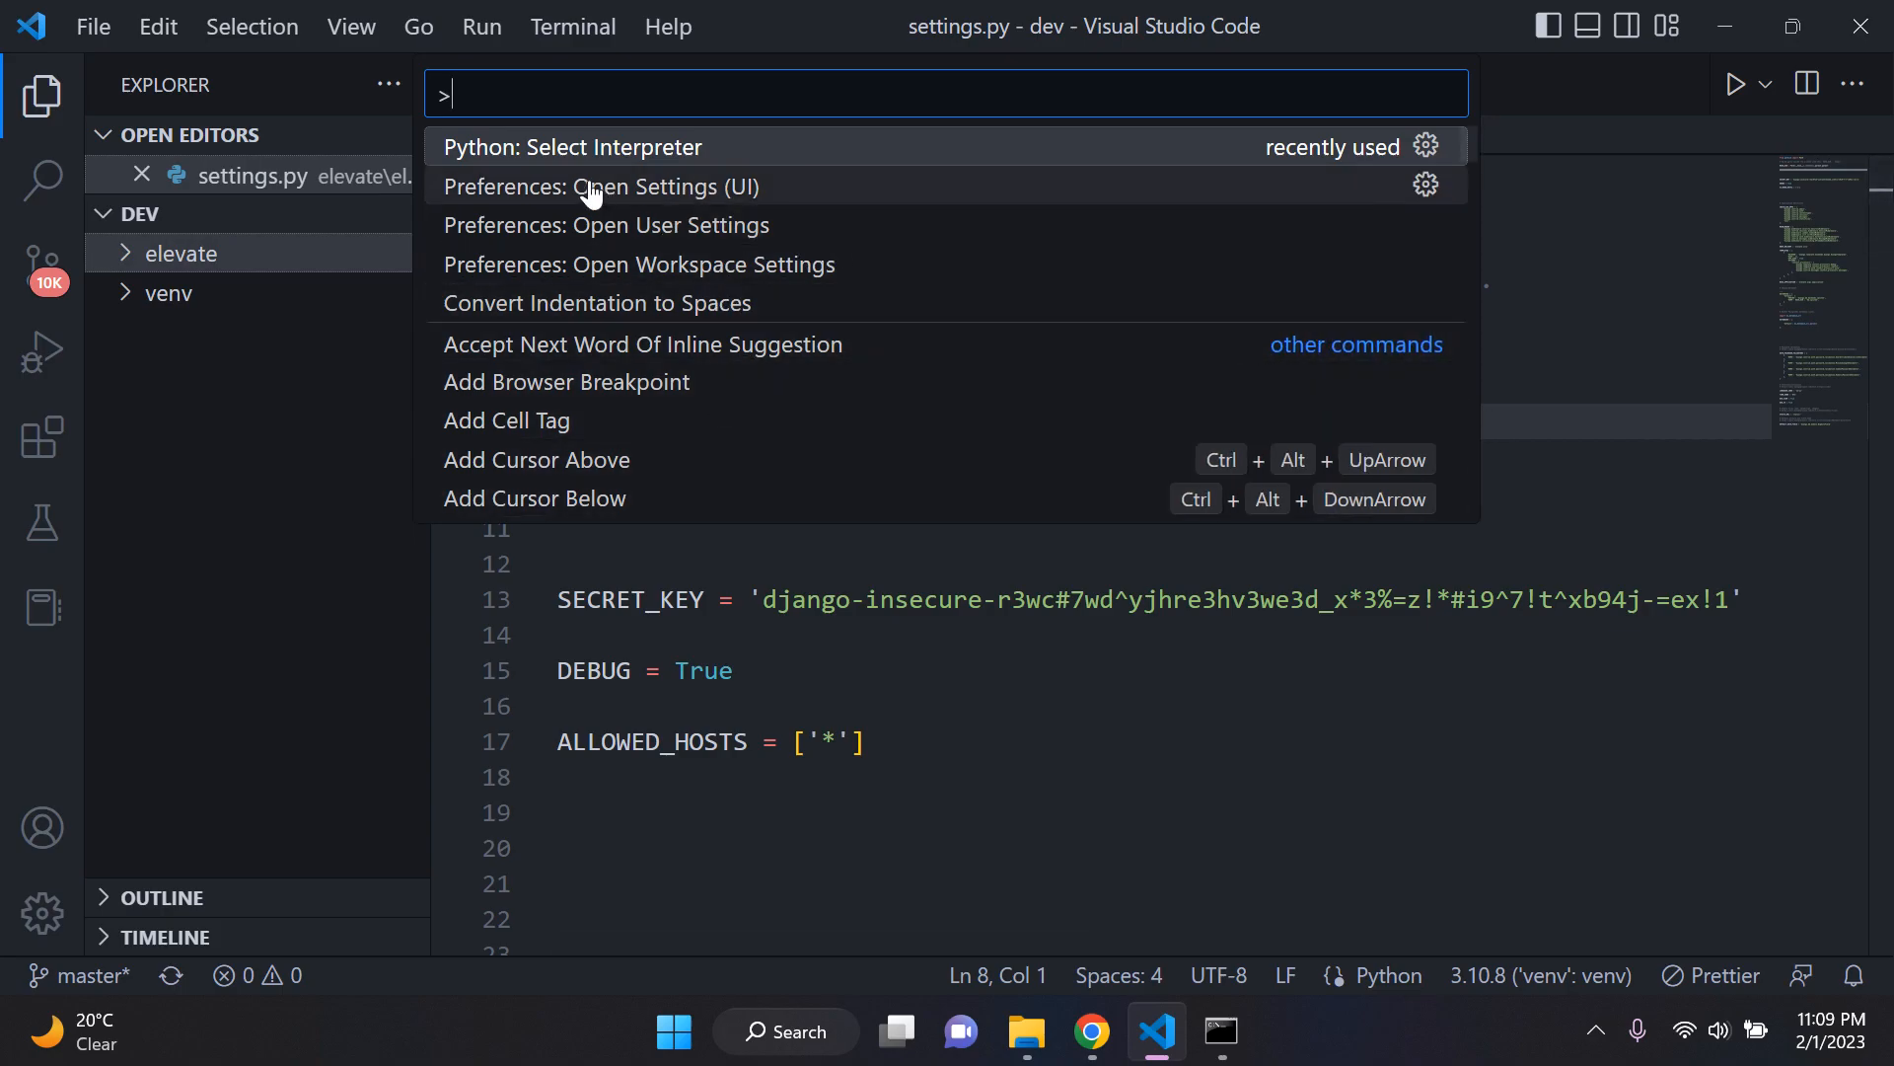
click(711, 148)
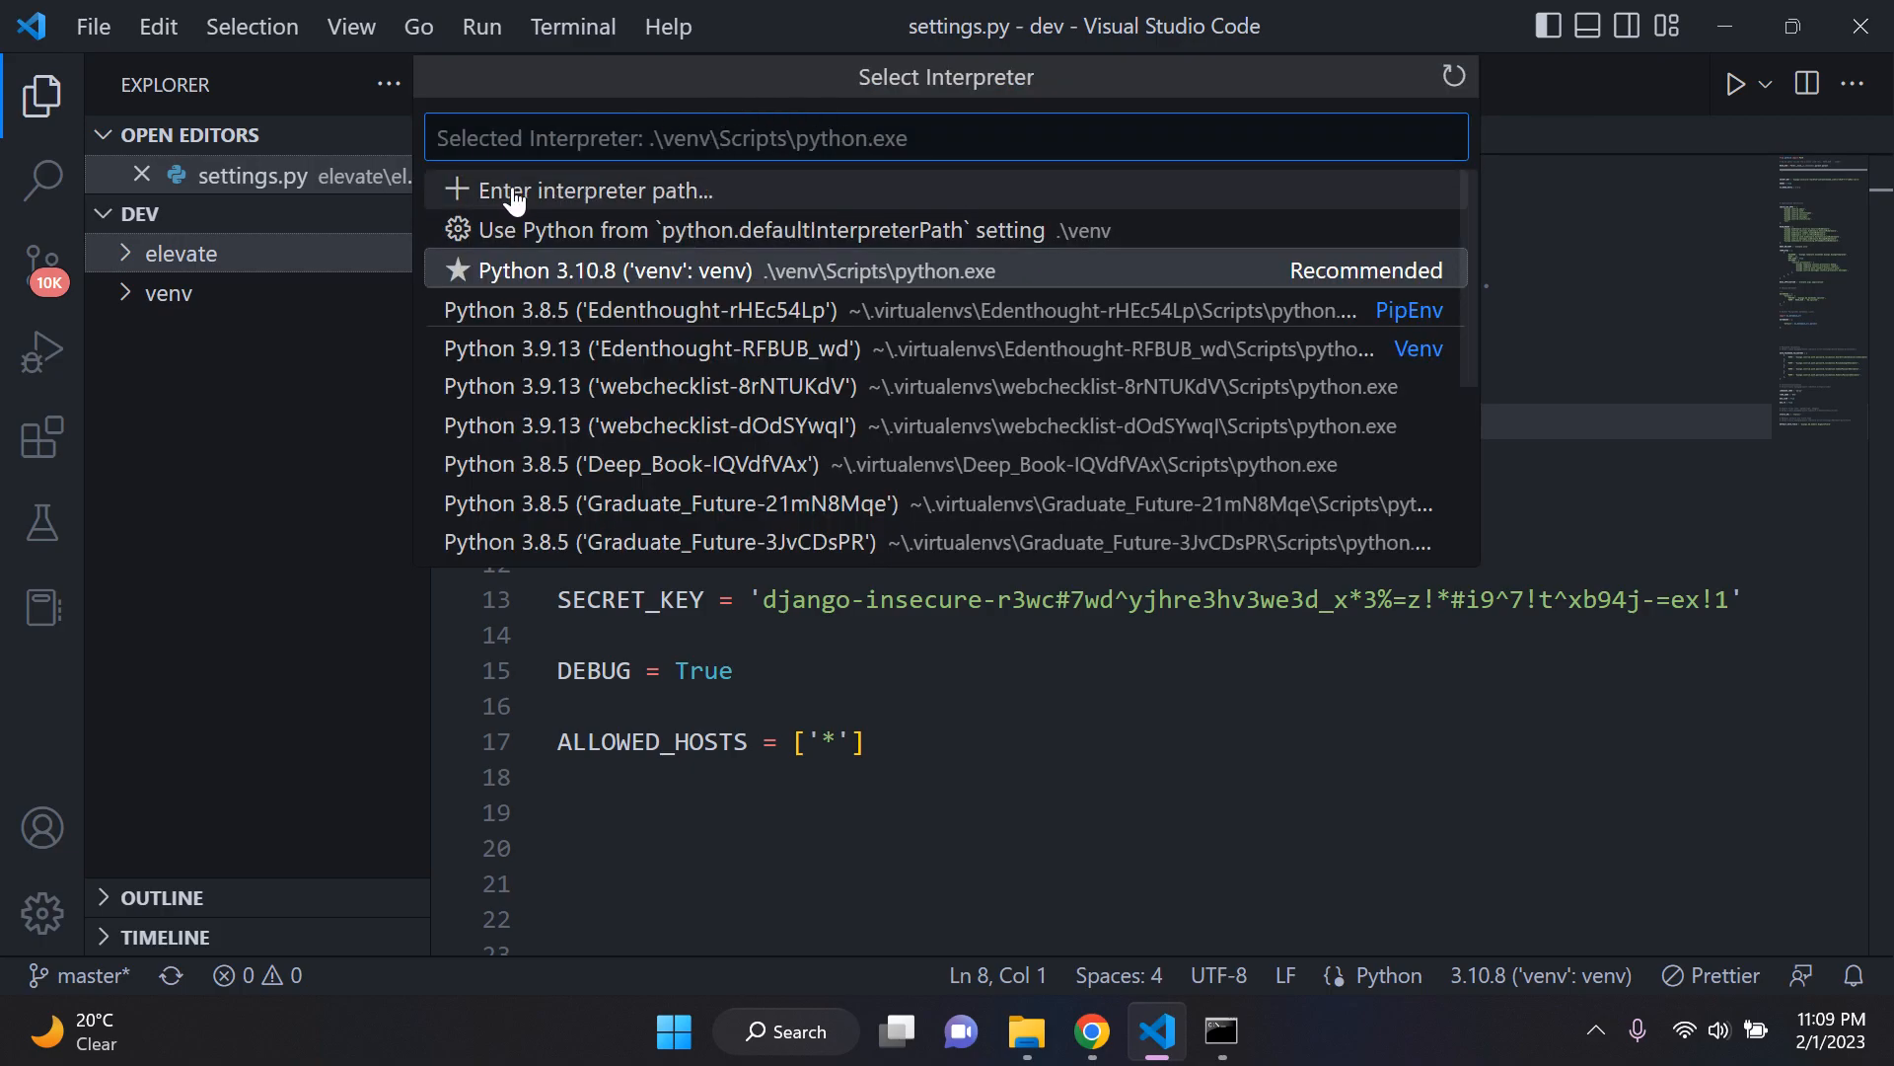
click(661, 192)
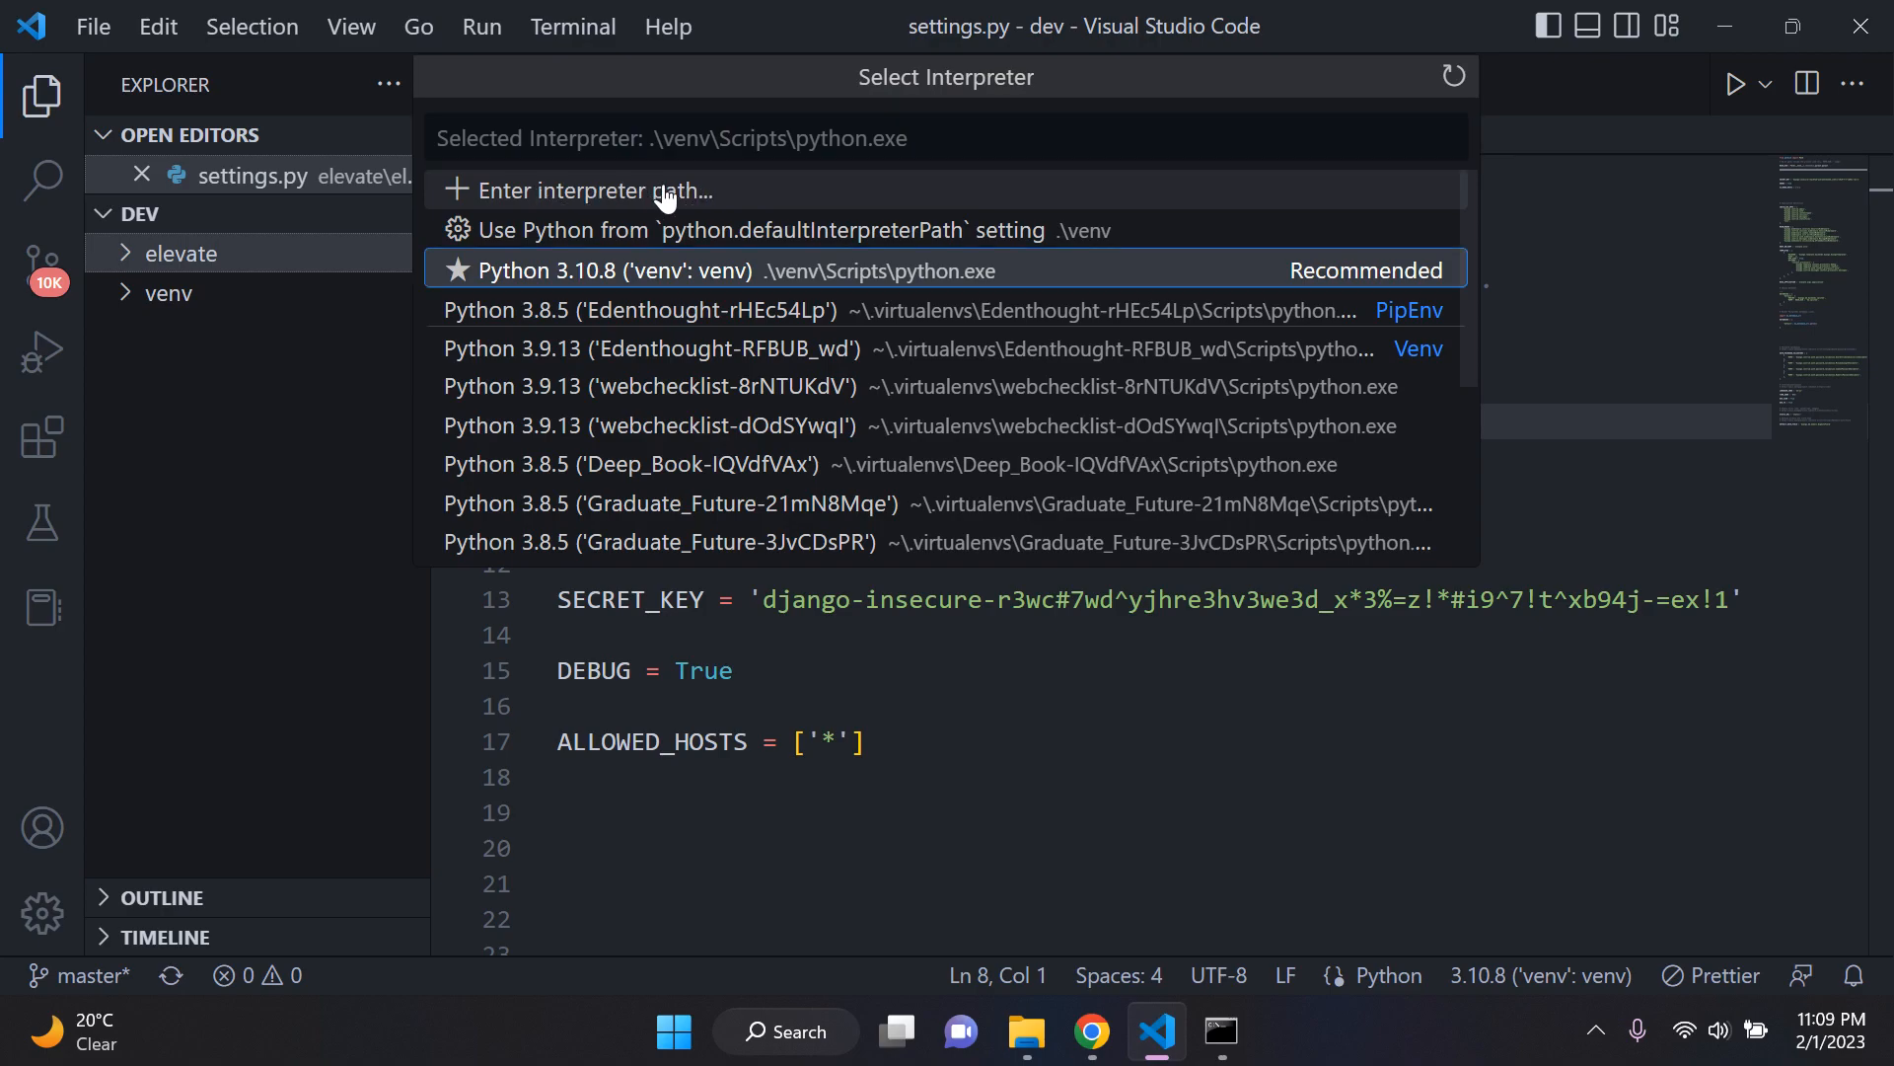
click(1168, 1044)
double_click(896, 401)
click(871, 269)
key(ctrl+c)
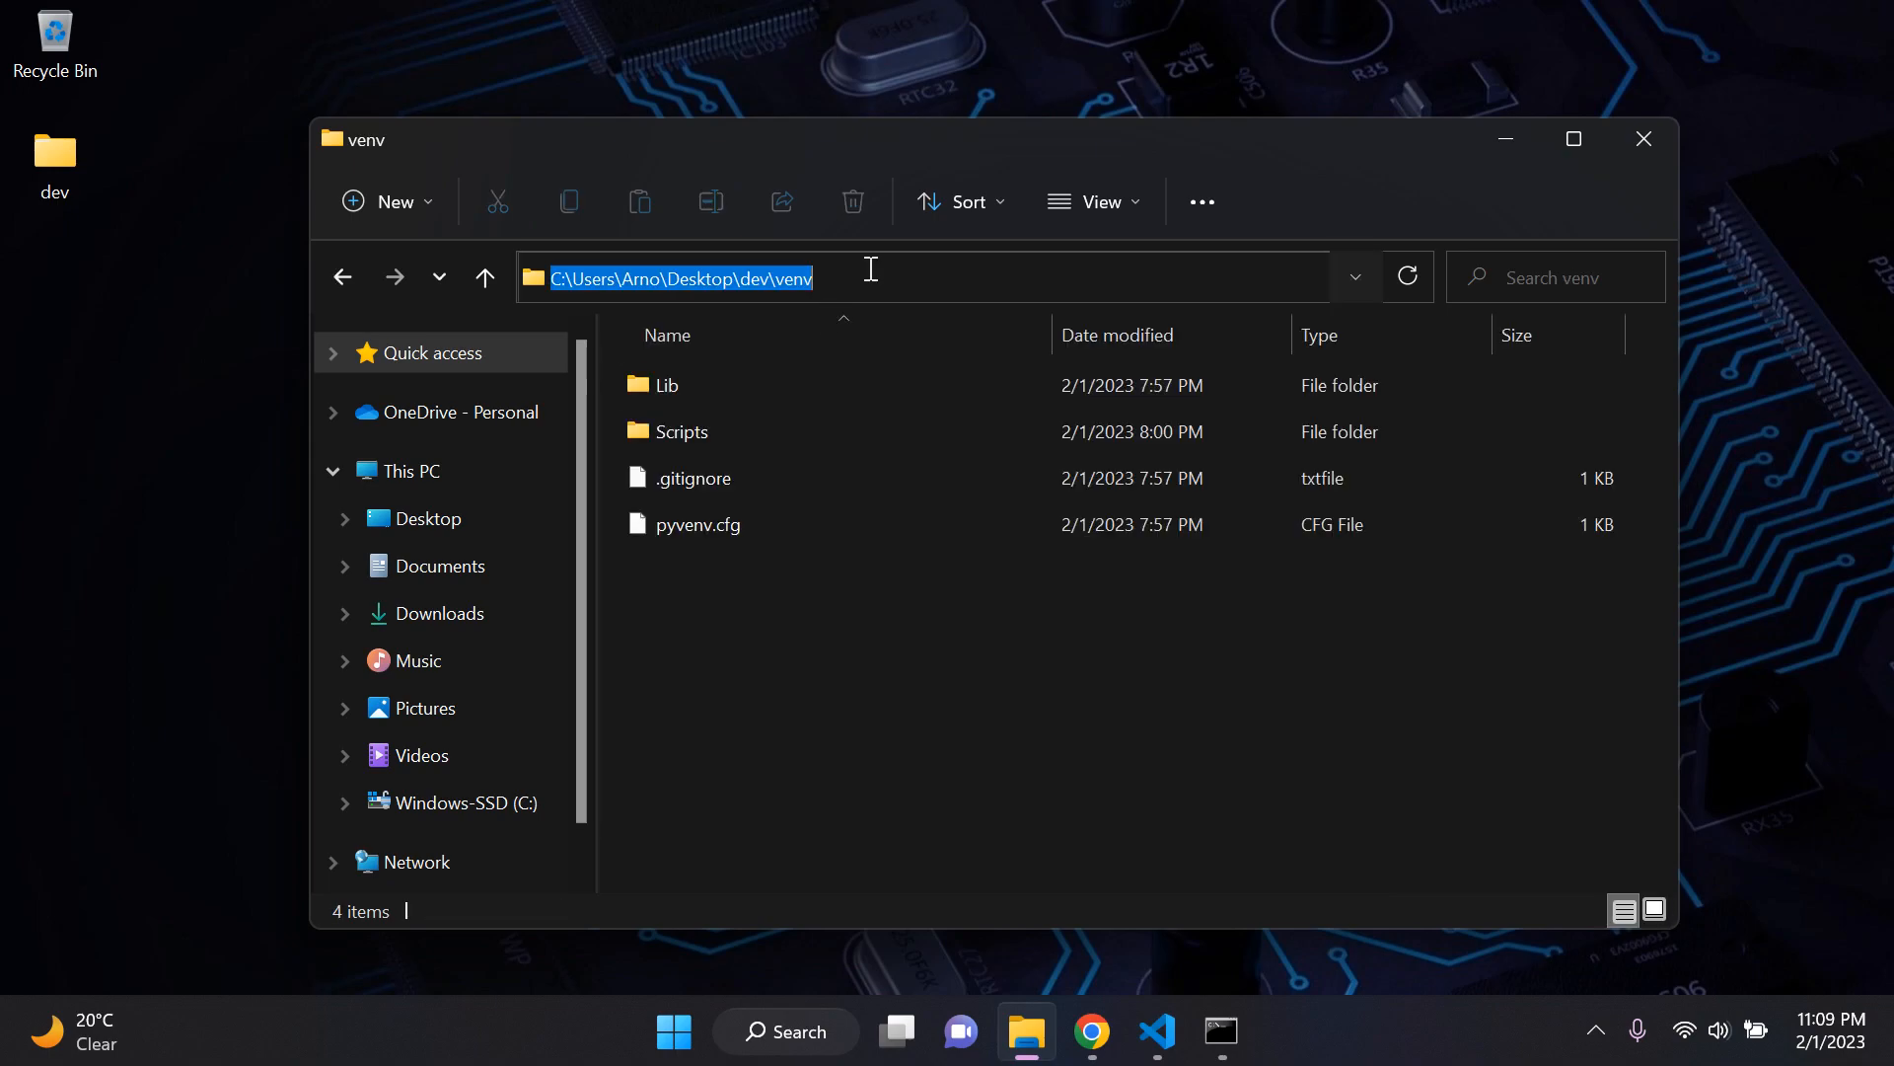
click(1157, 1031)
key(ctrl+v)
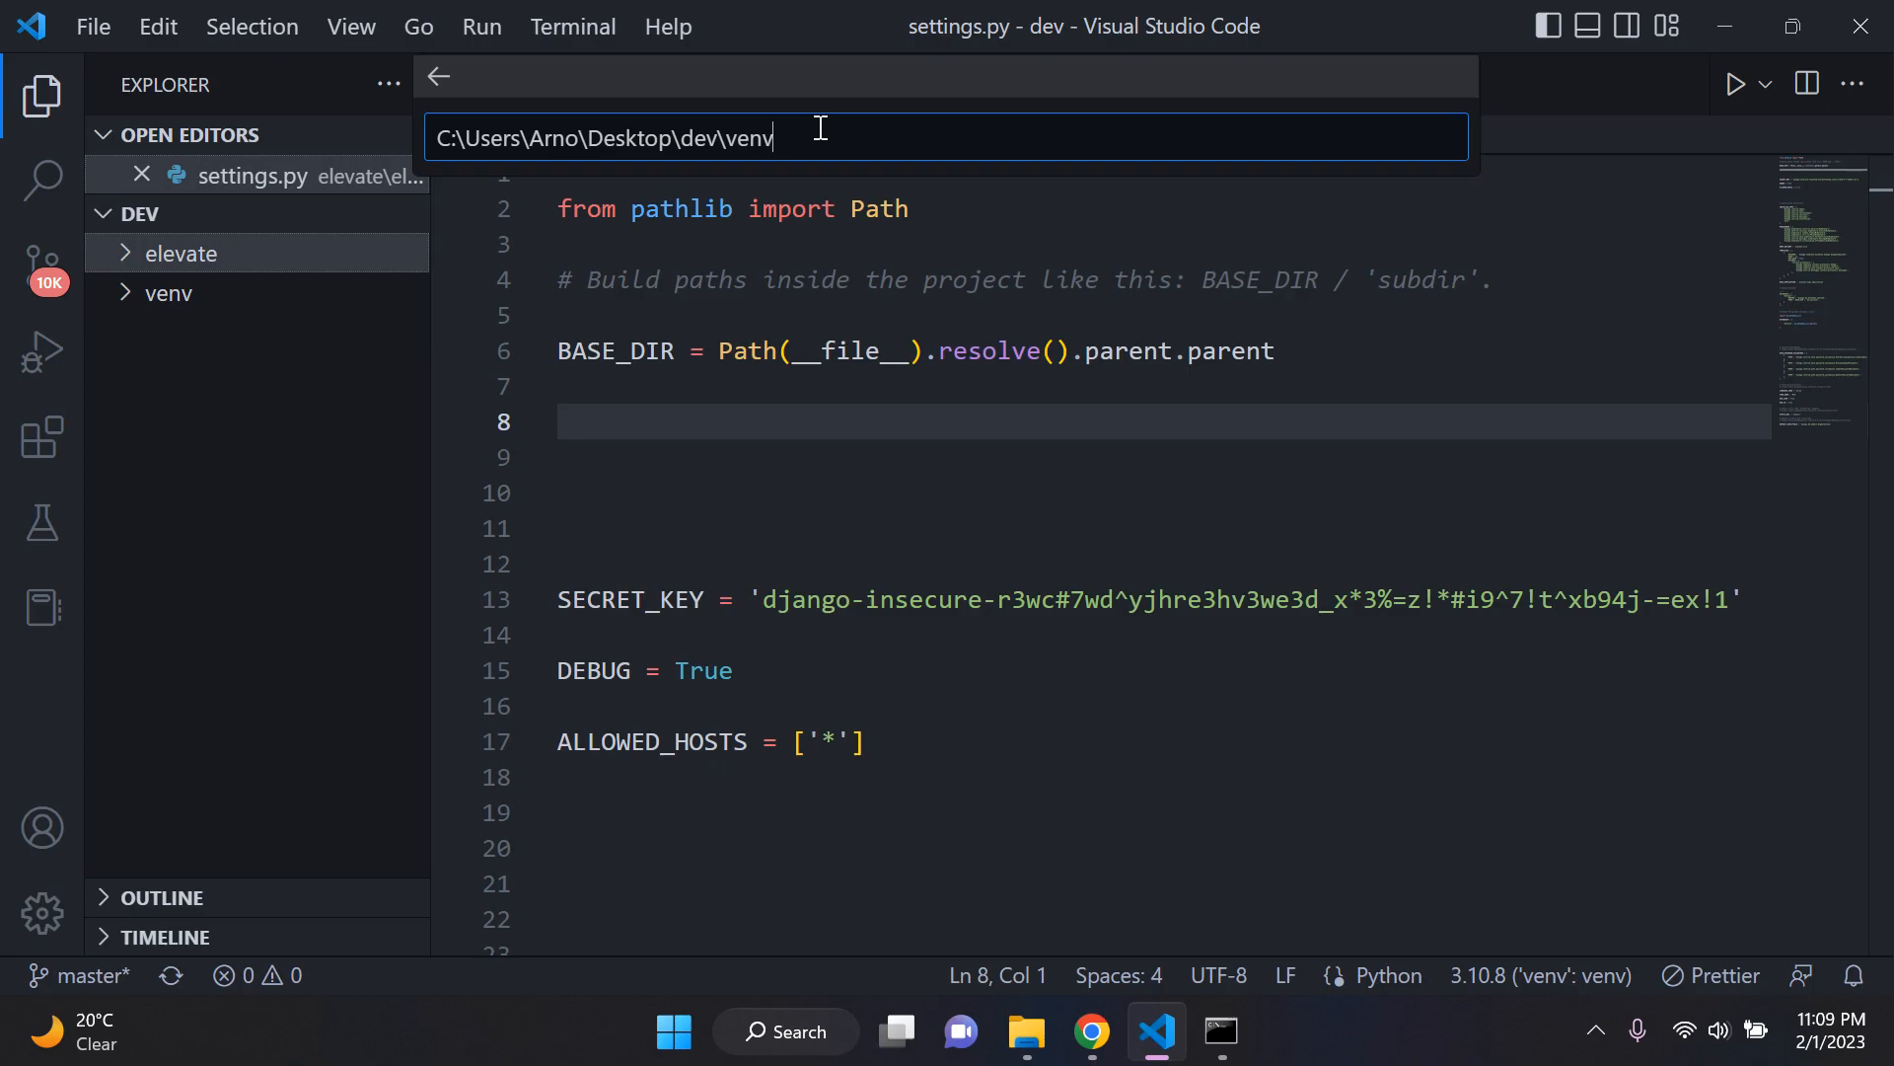
key(Return)
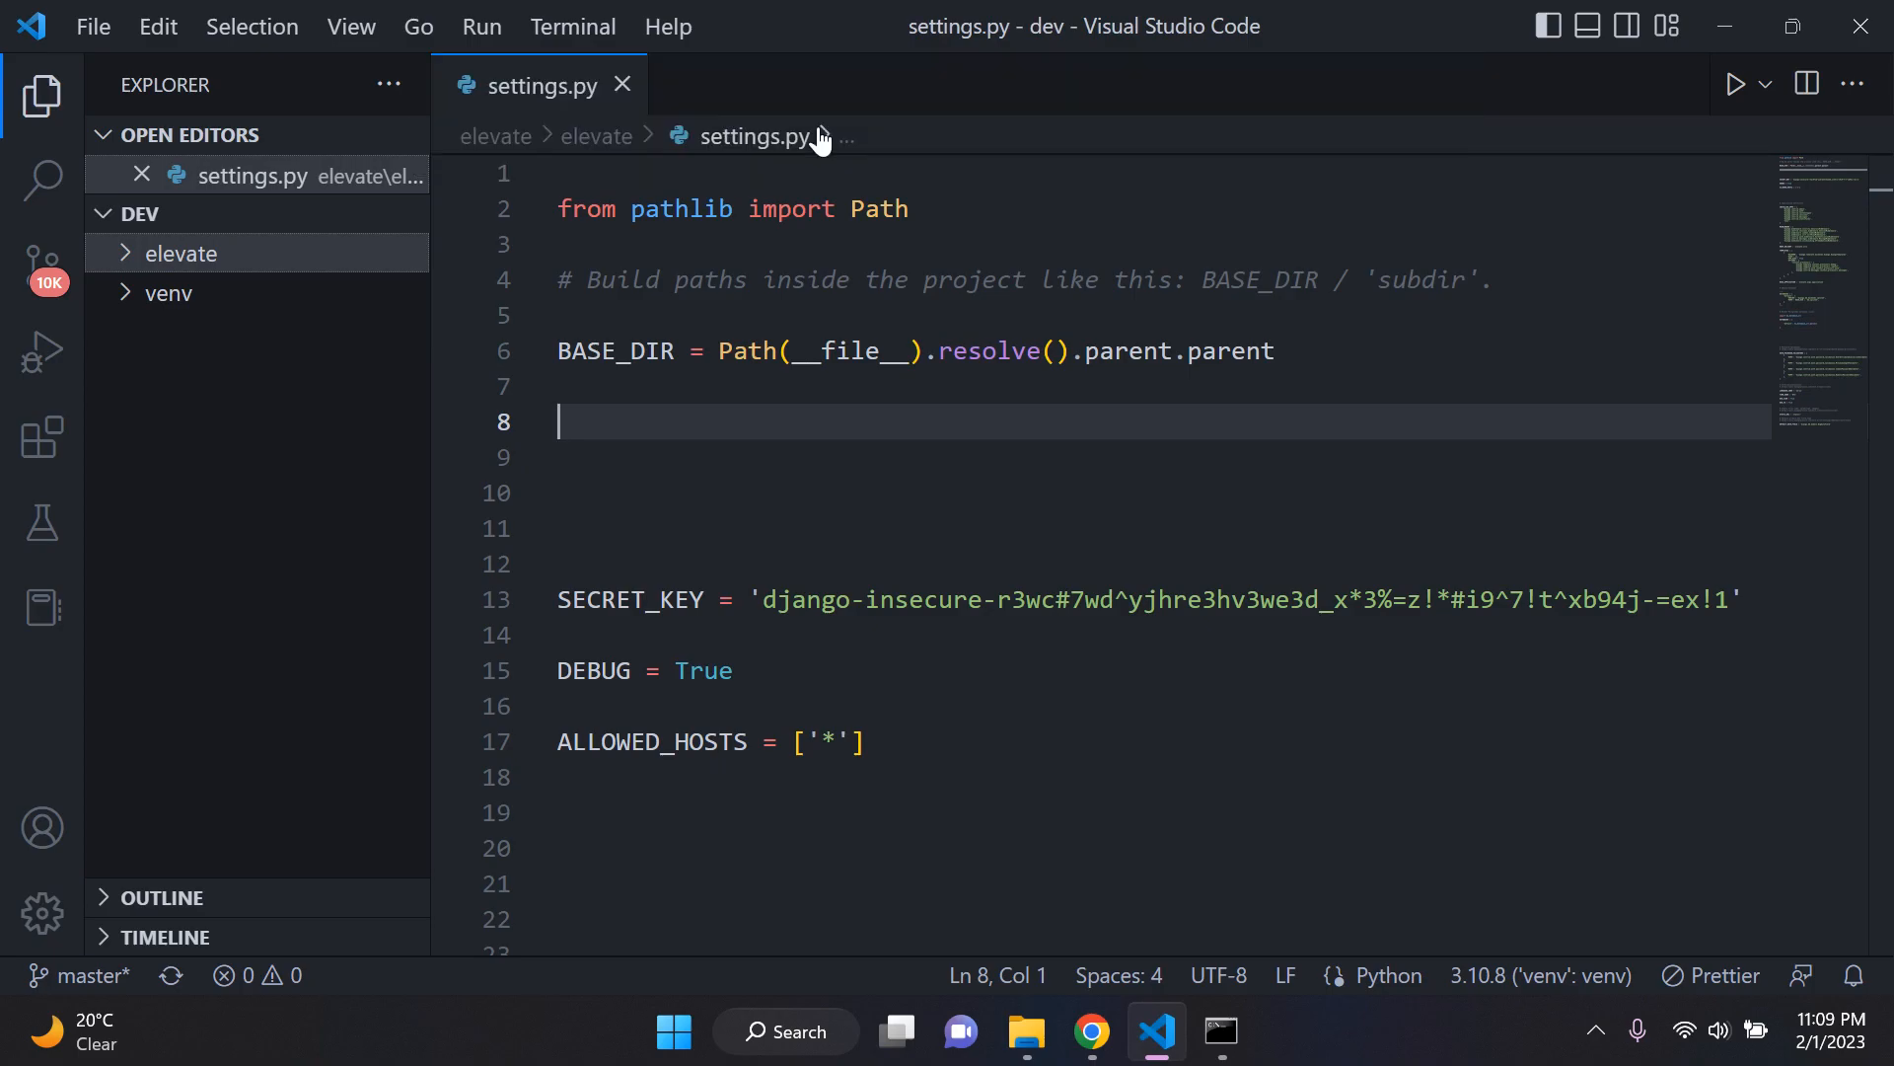
Step: Review the available Python interpreters and select the recommended Python 3.10.8 ('venv': venv)
key(ctrl+shift+p)
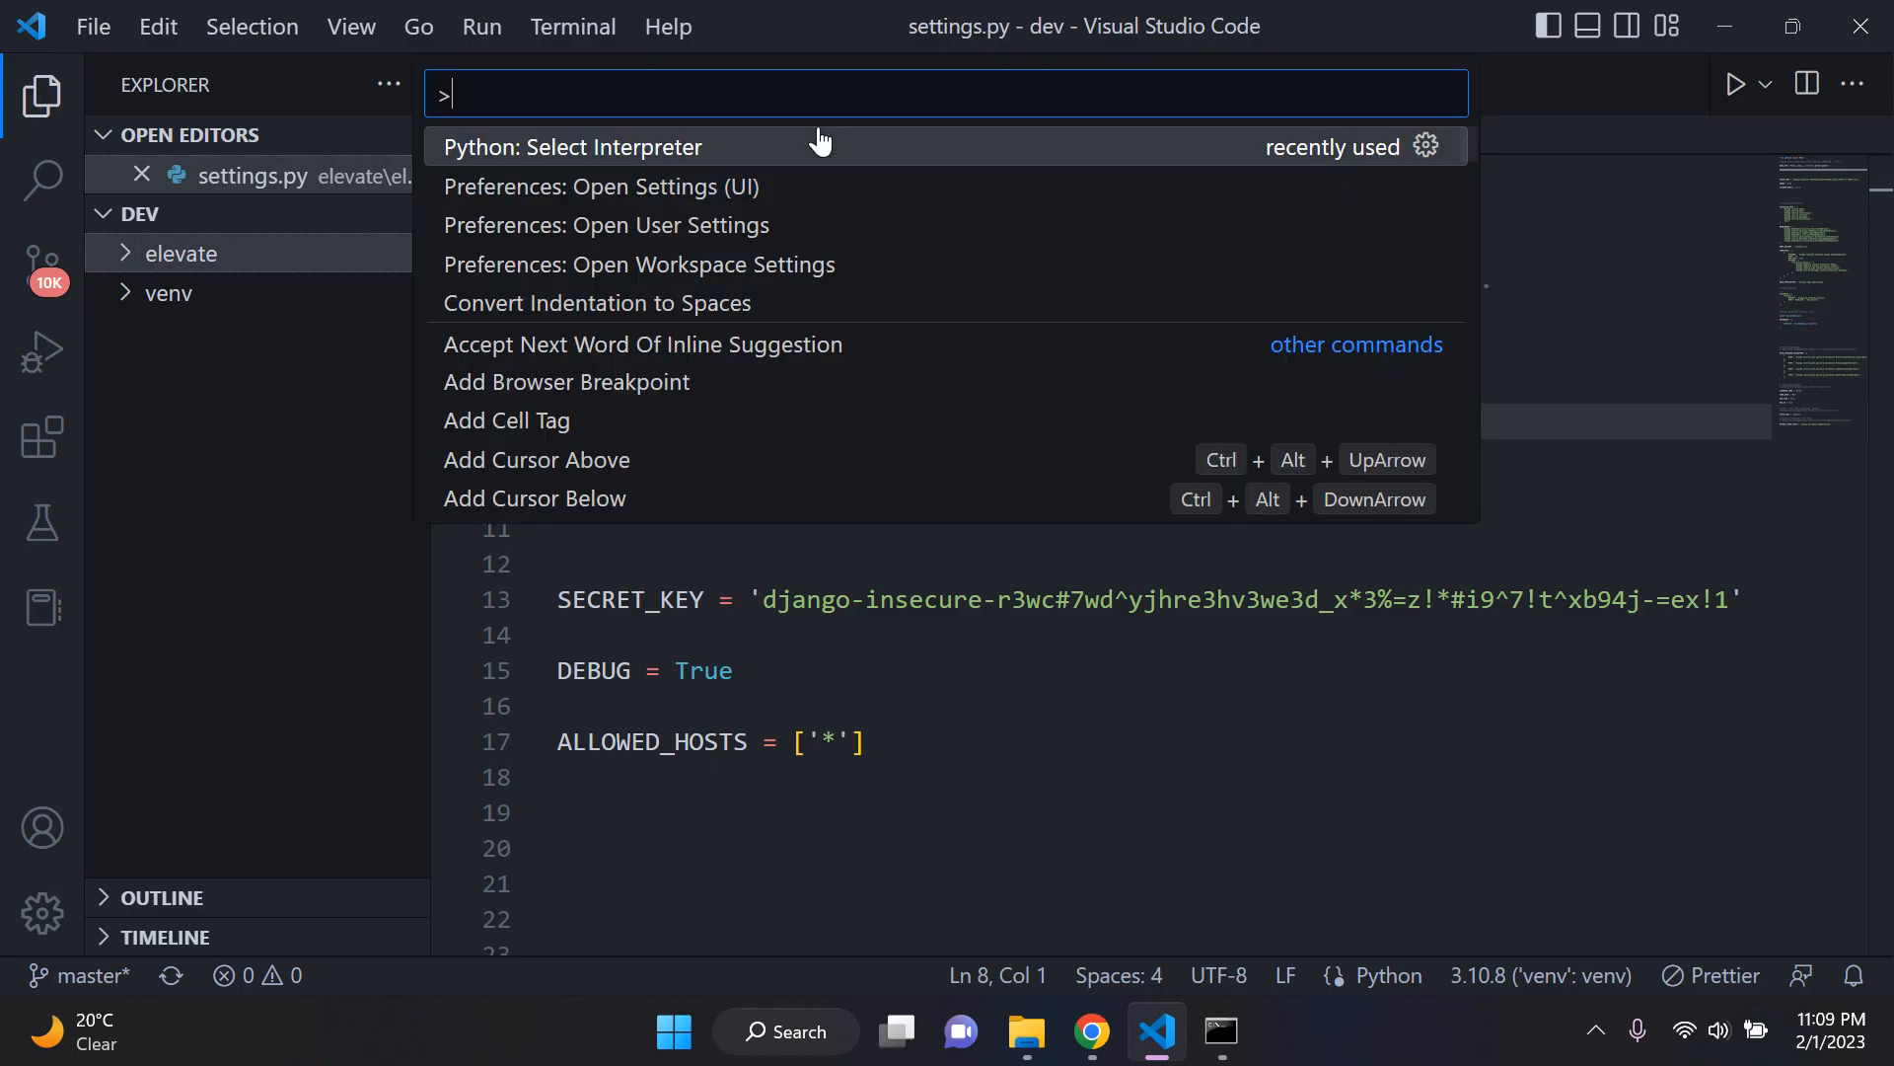
click(795, 150)
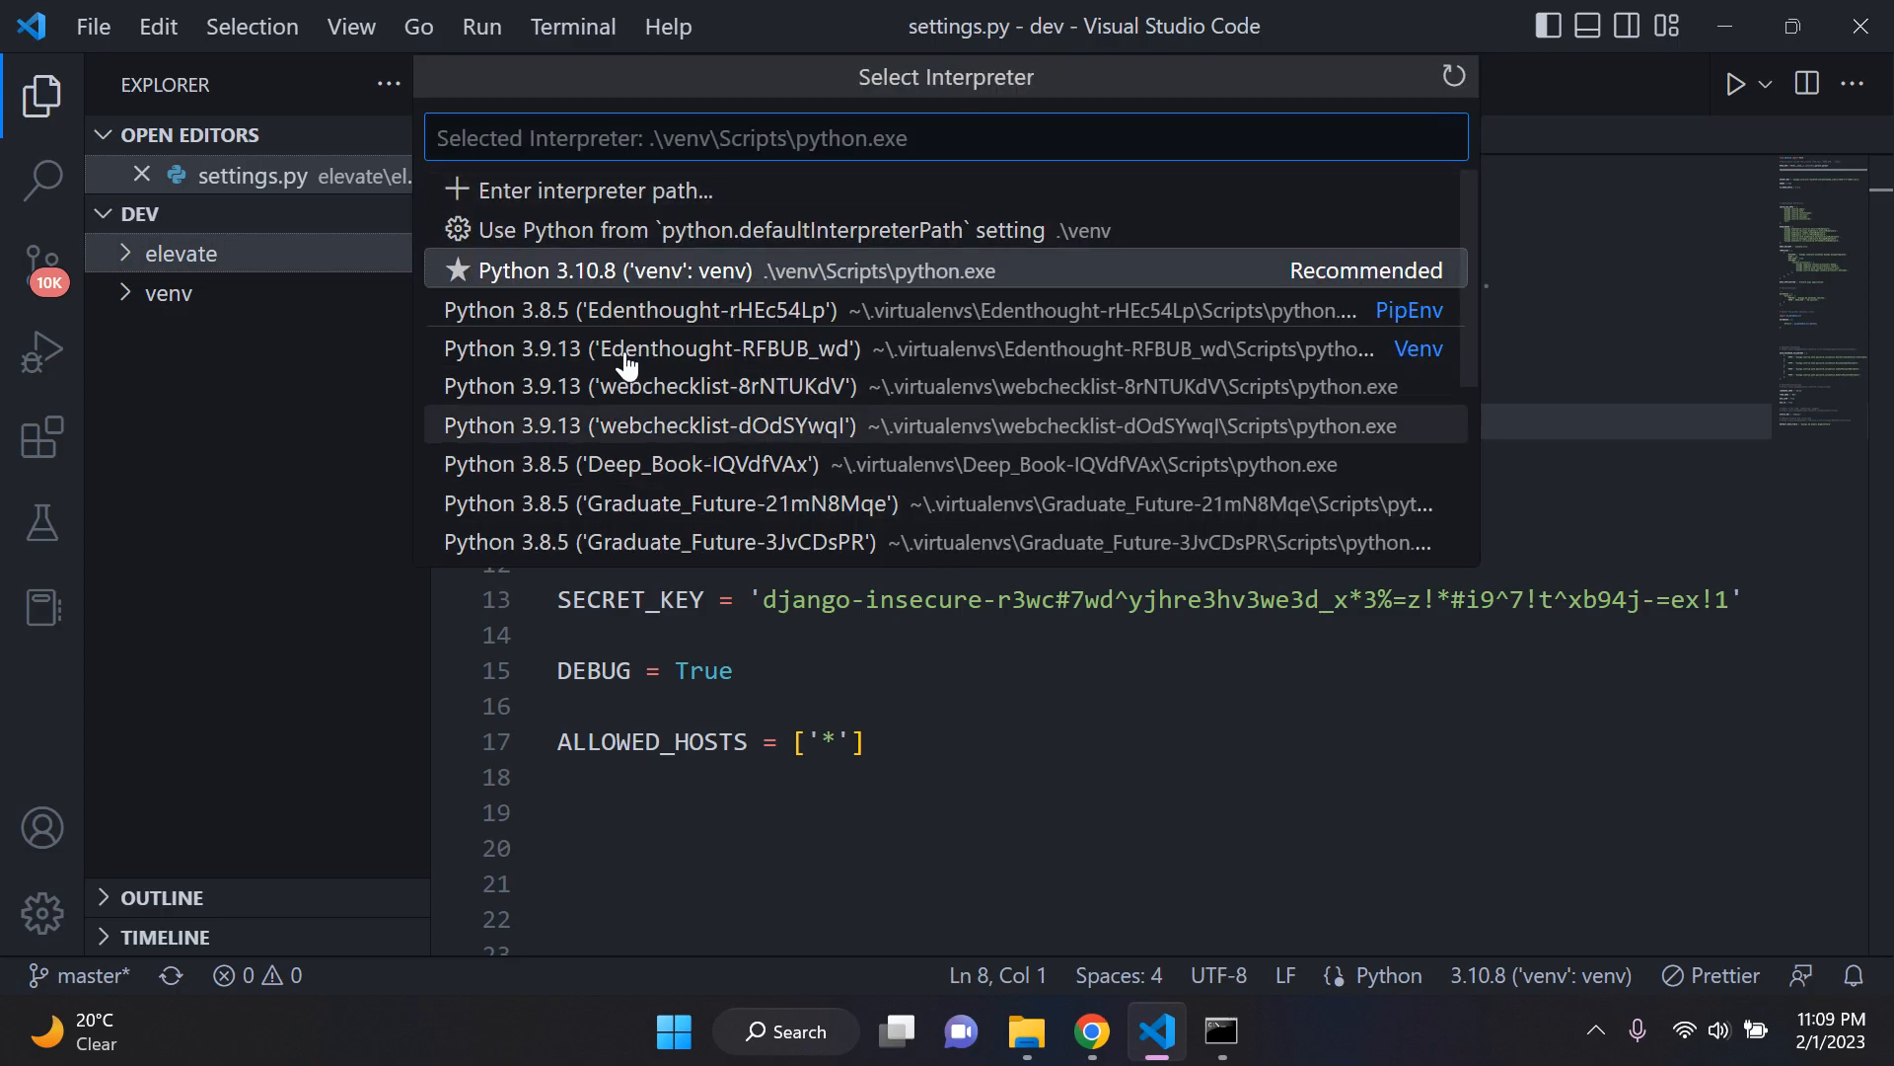
scroll(655, 372, down, 2)
scroll(677, 423, up, 2)
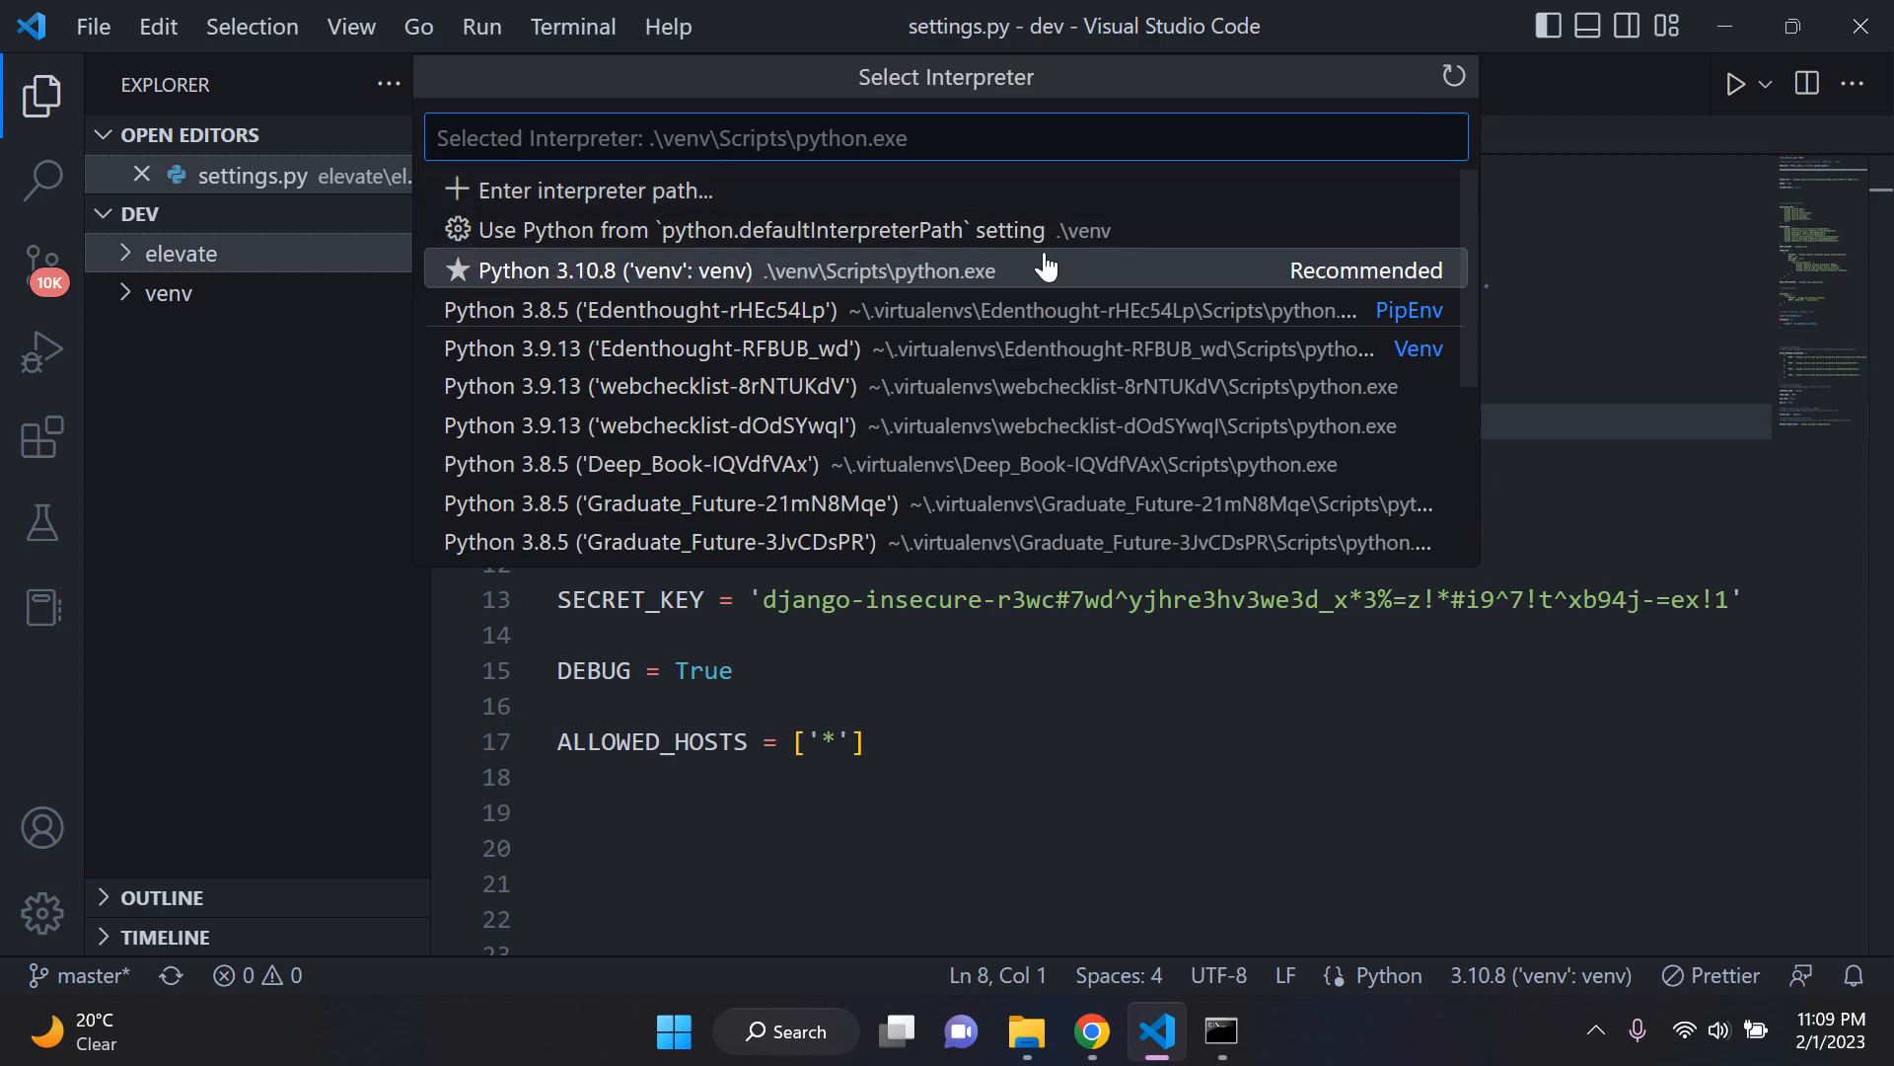
click(1488, 237)
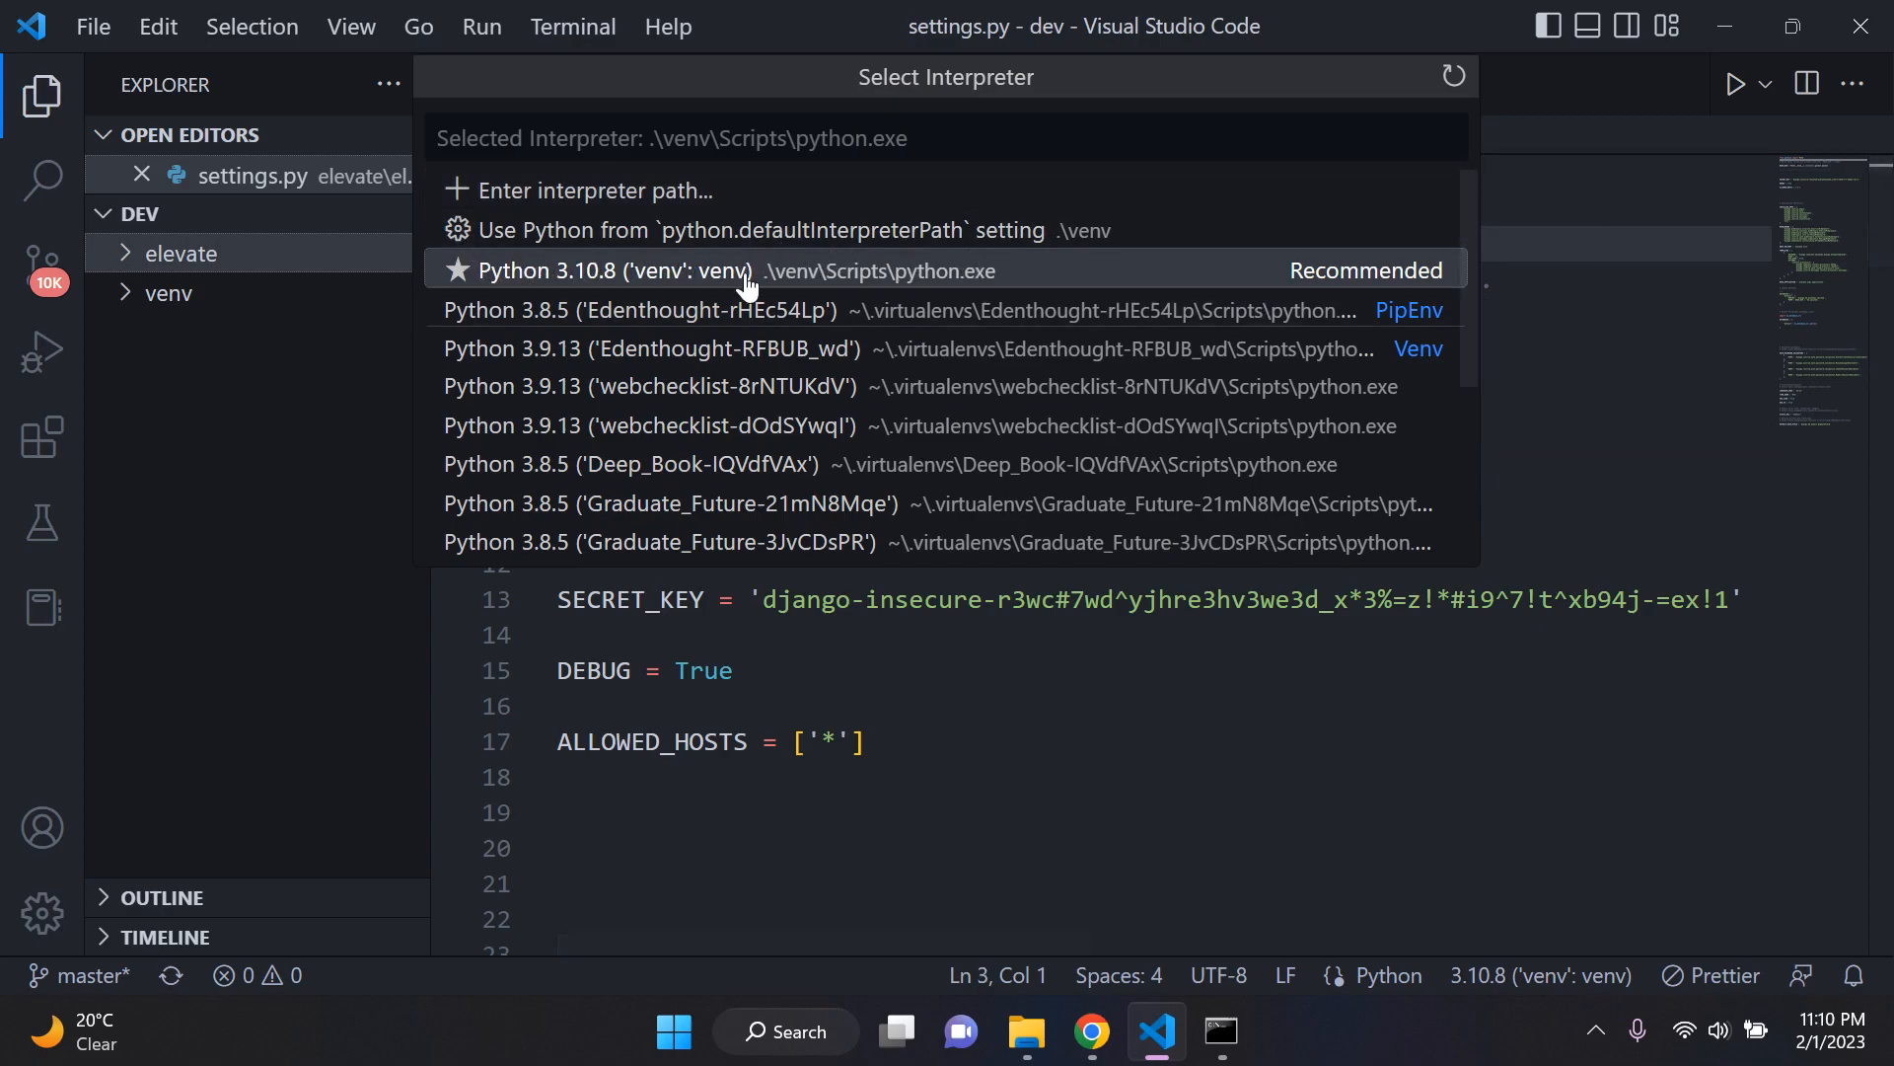
click(1128, 267)
Step: Insert two more blank lines between BASE_DIR and SECRET_KEY, and close the File Explorer window showing venv
click(1151, 454)
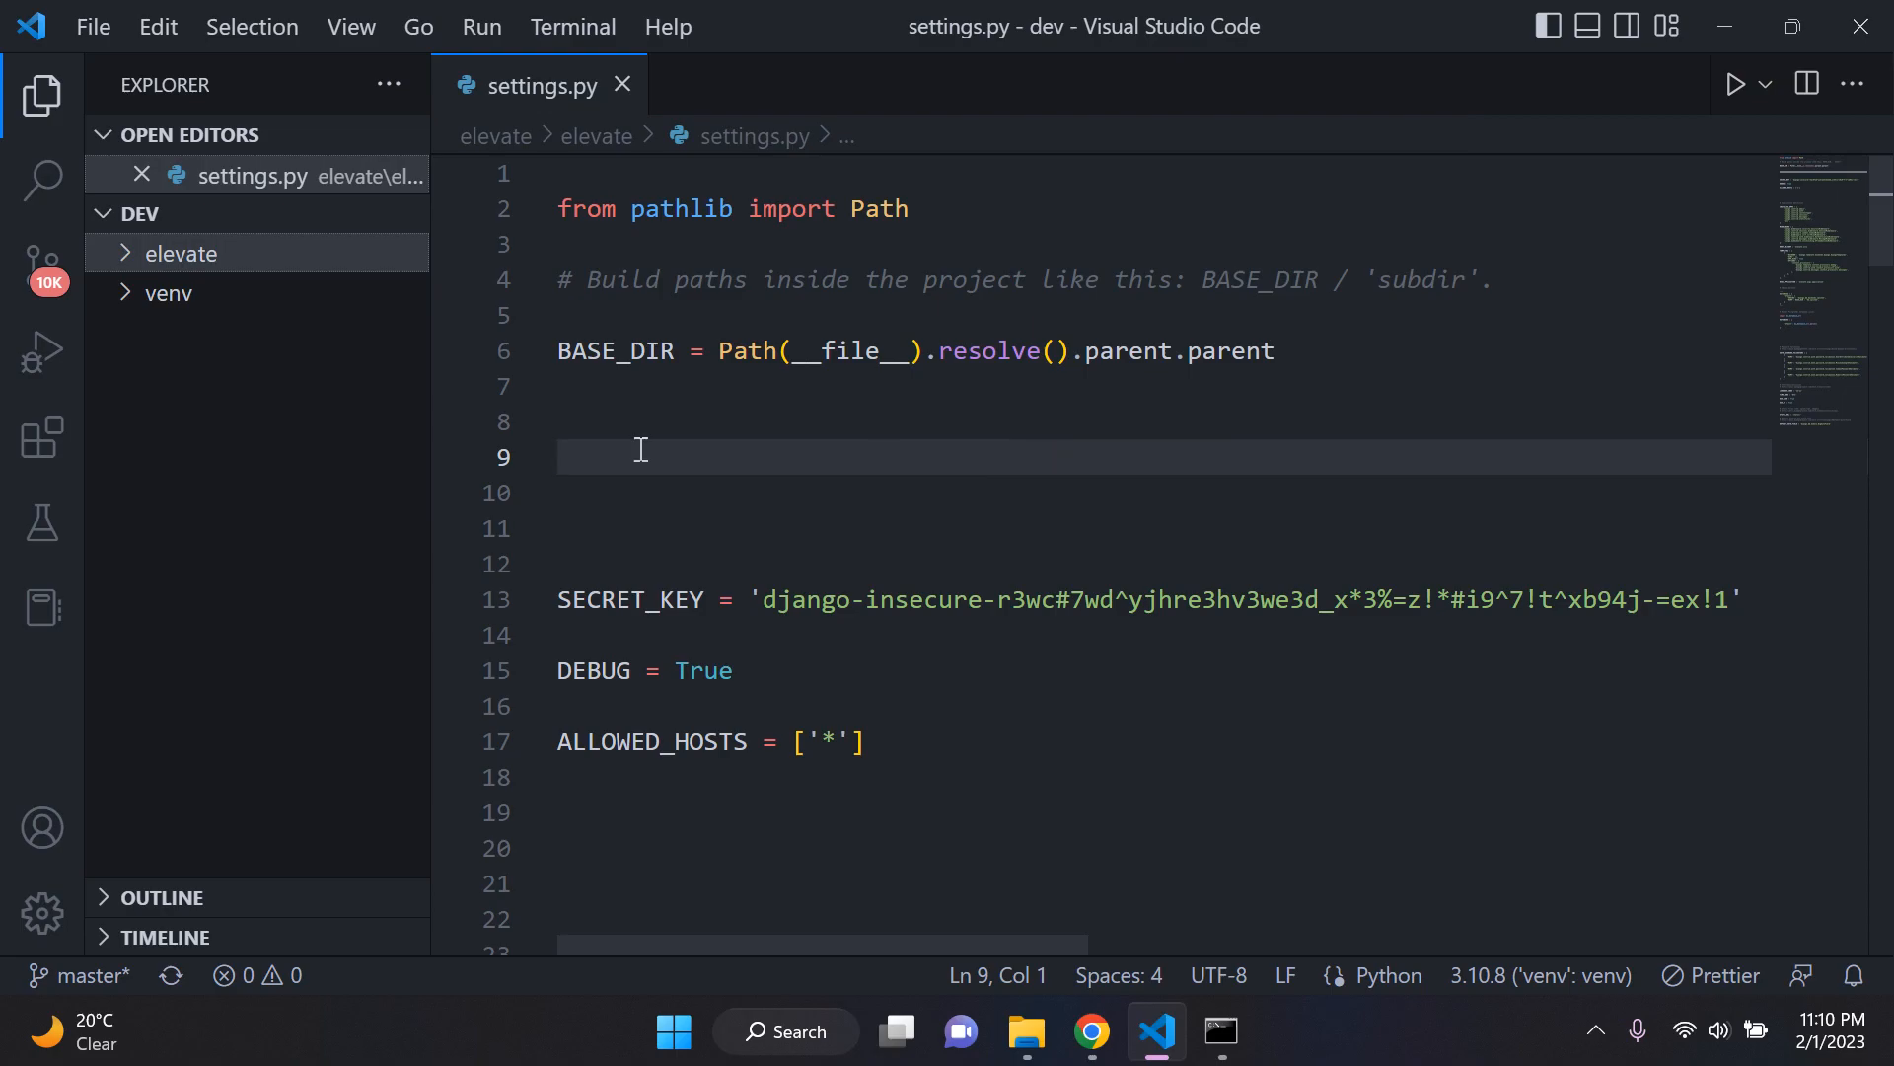
click(872, 423)
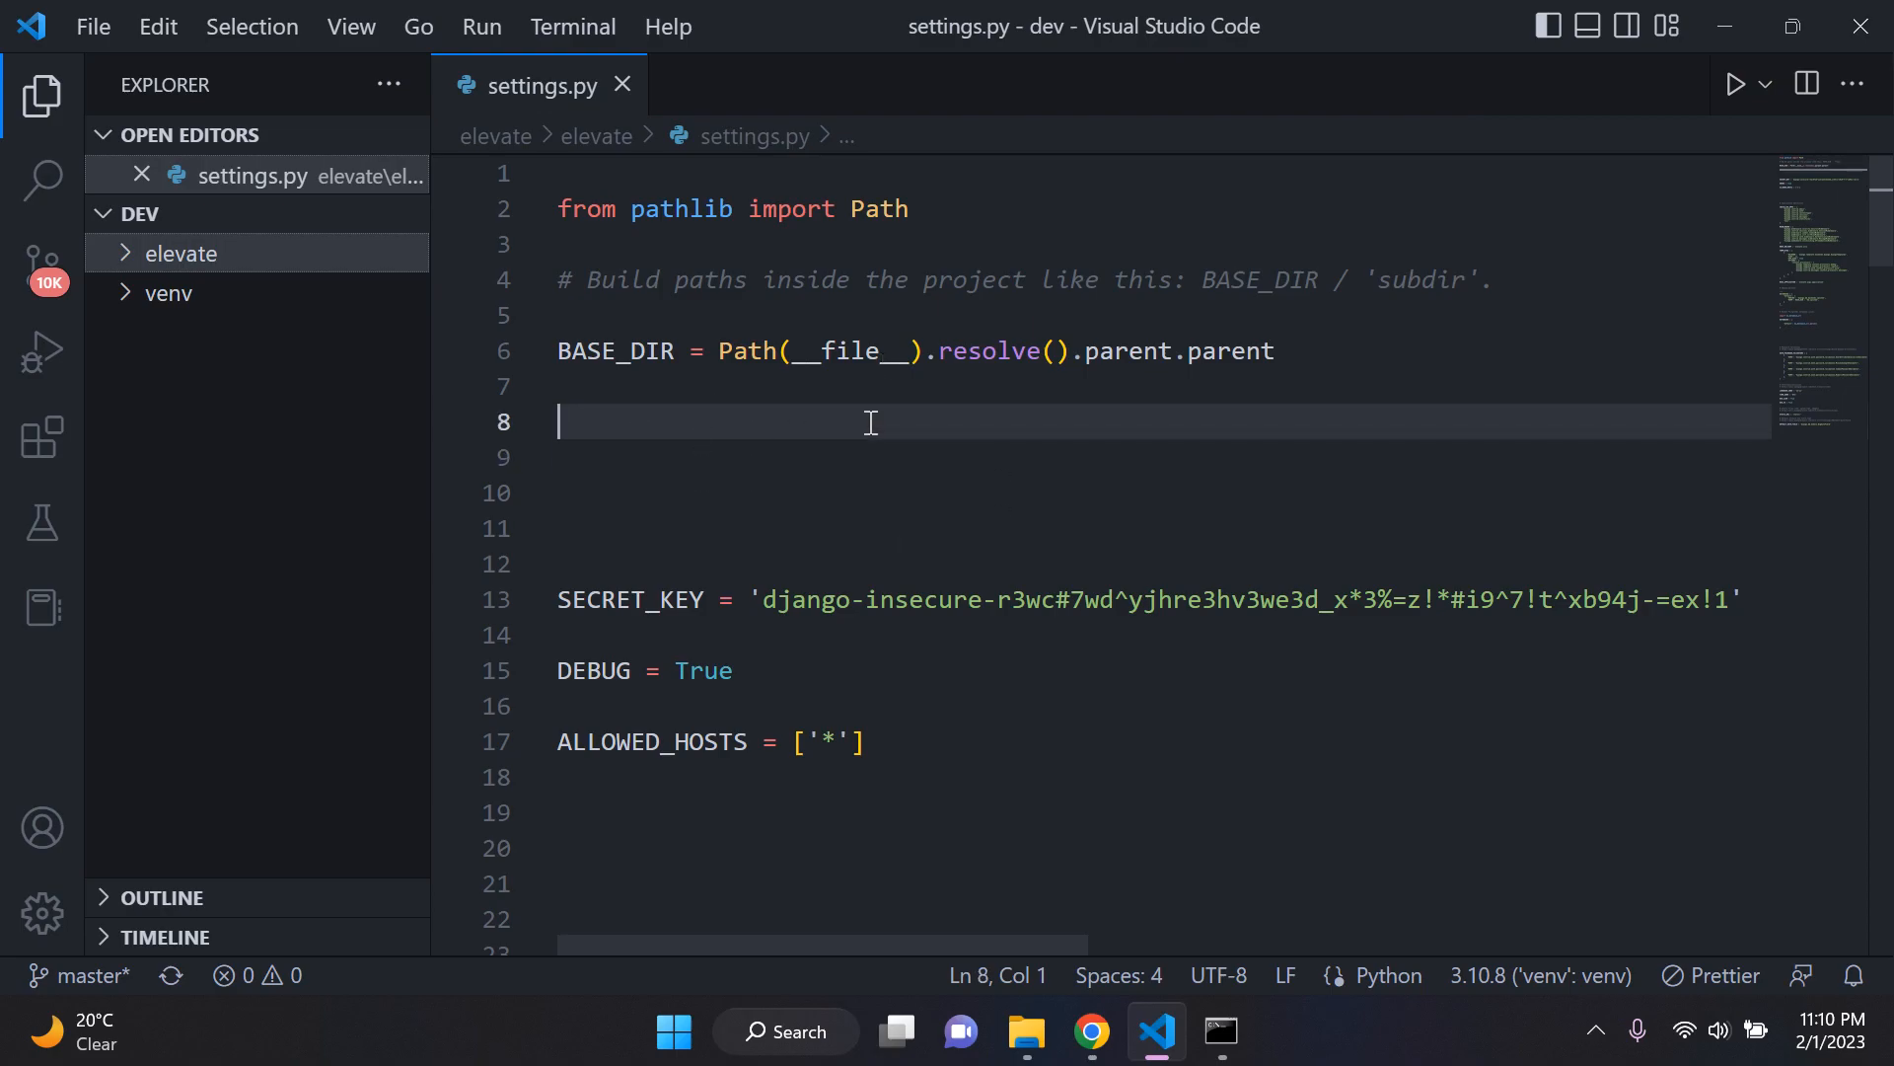
key(Return)
click(872, 423)
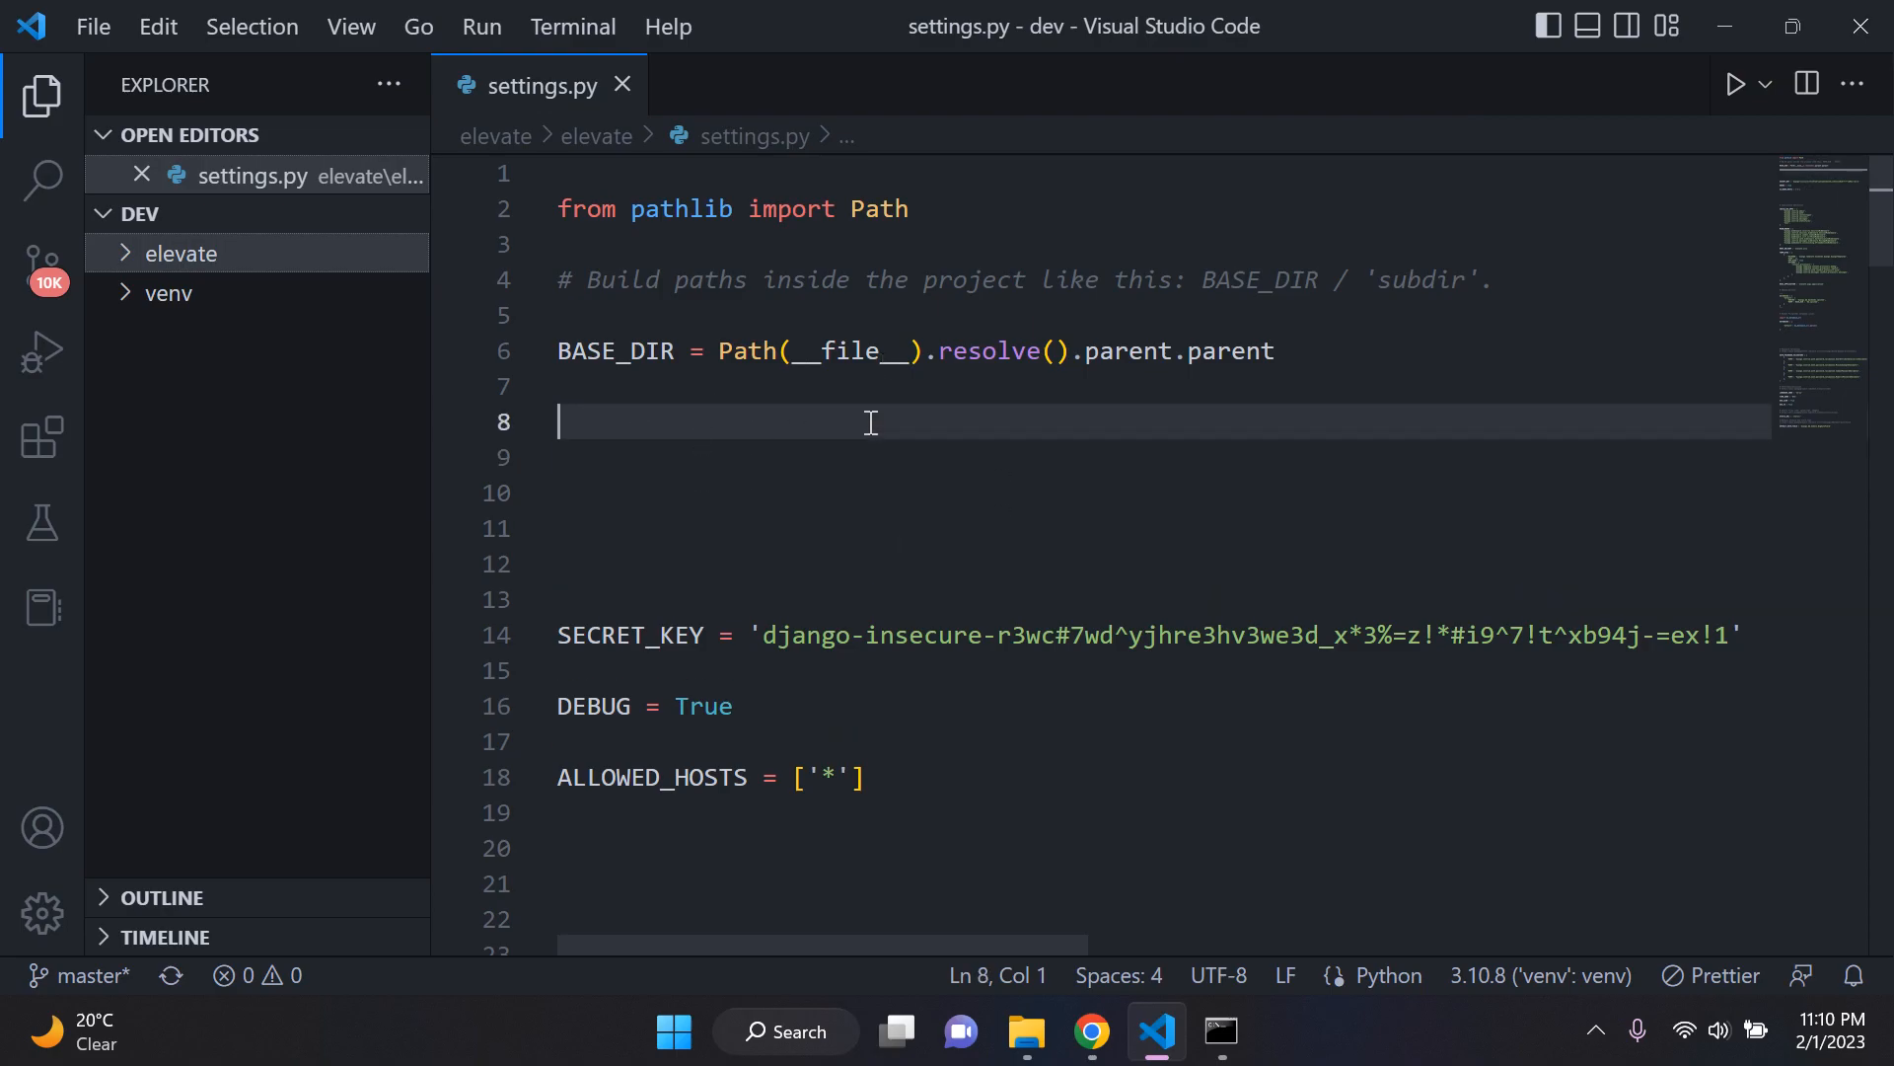
key(Return)
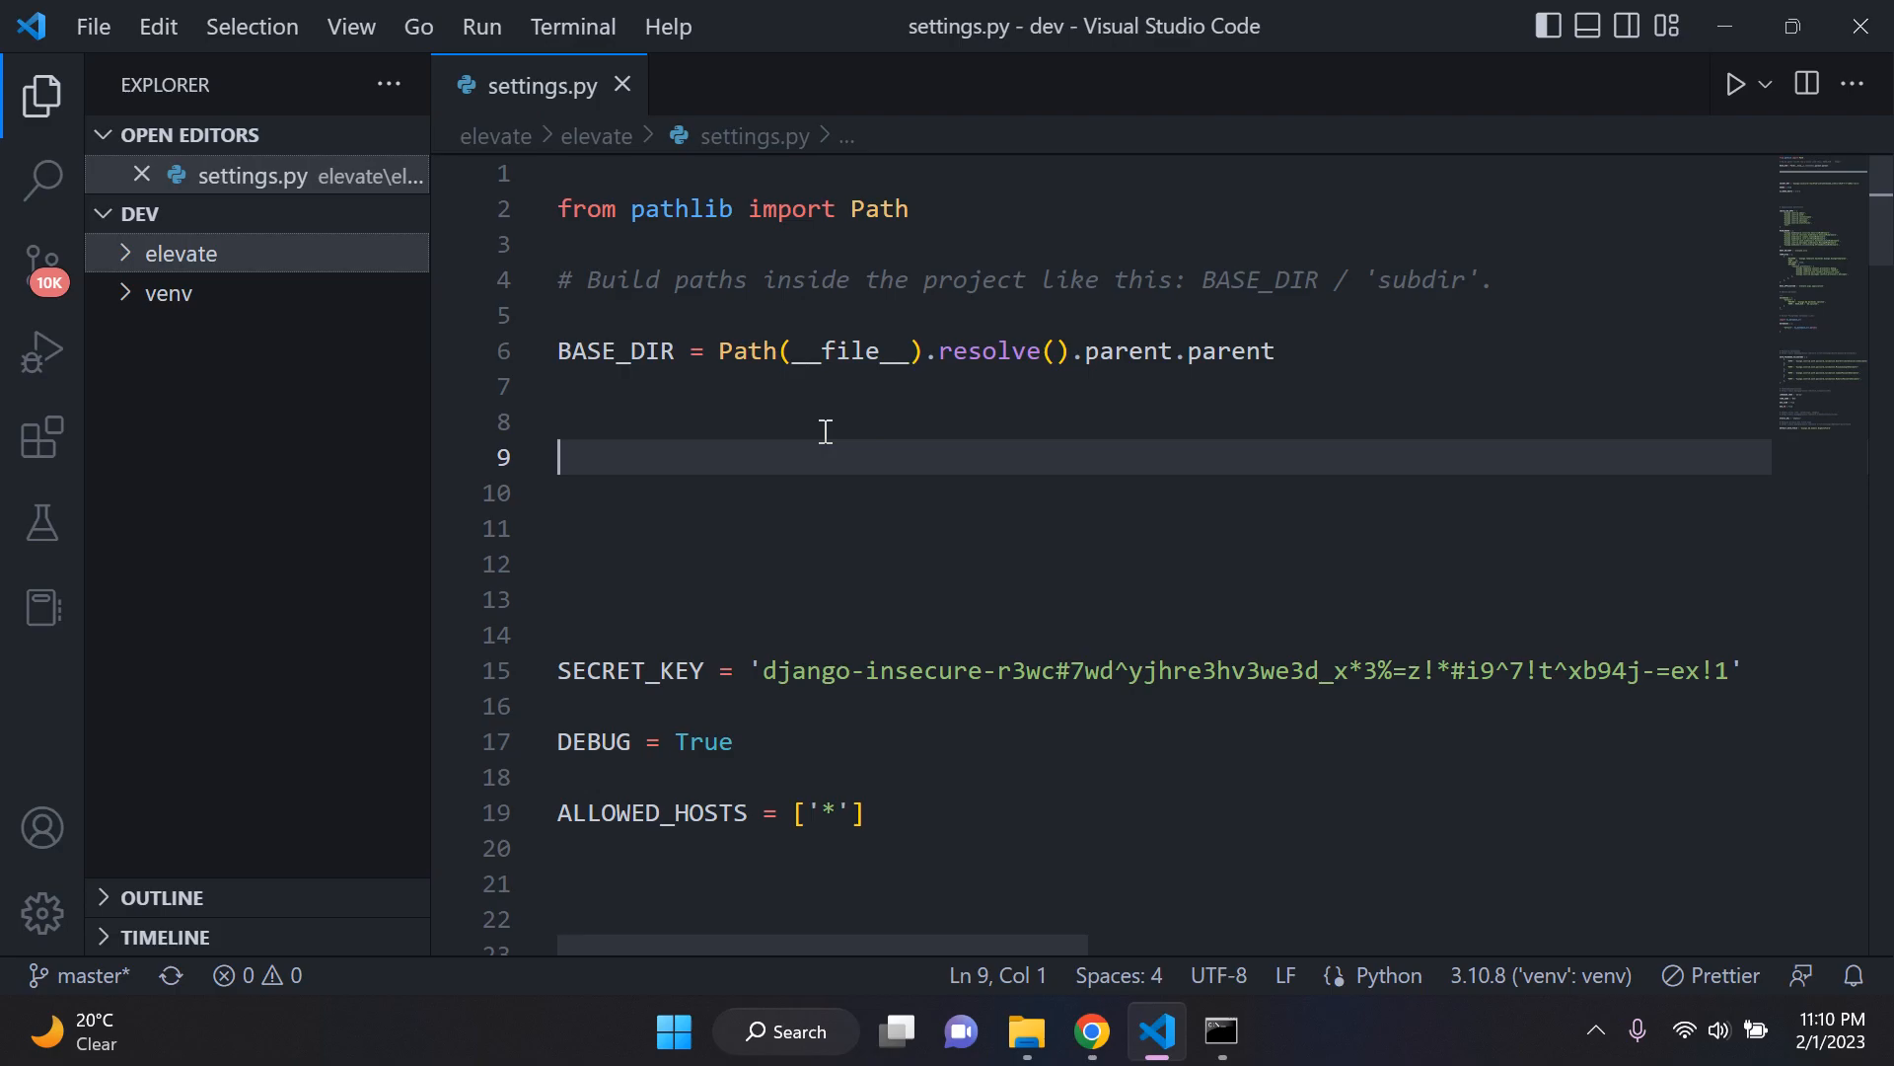
click(1026, 1031)
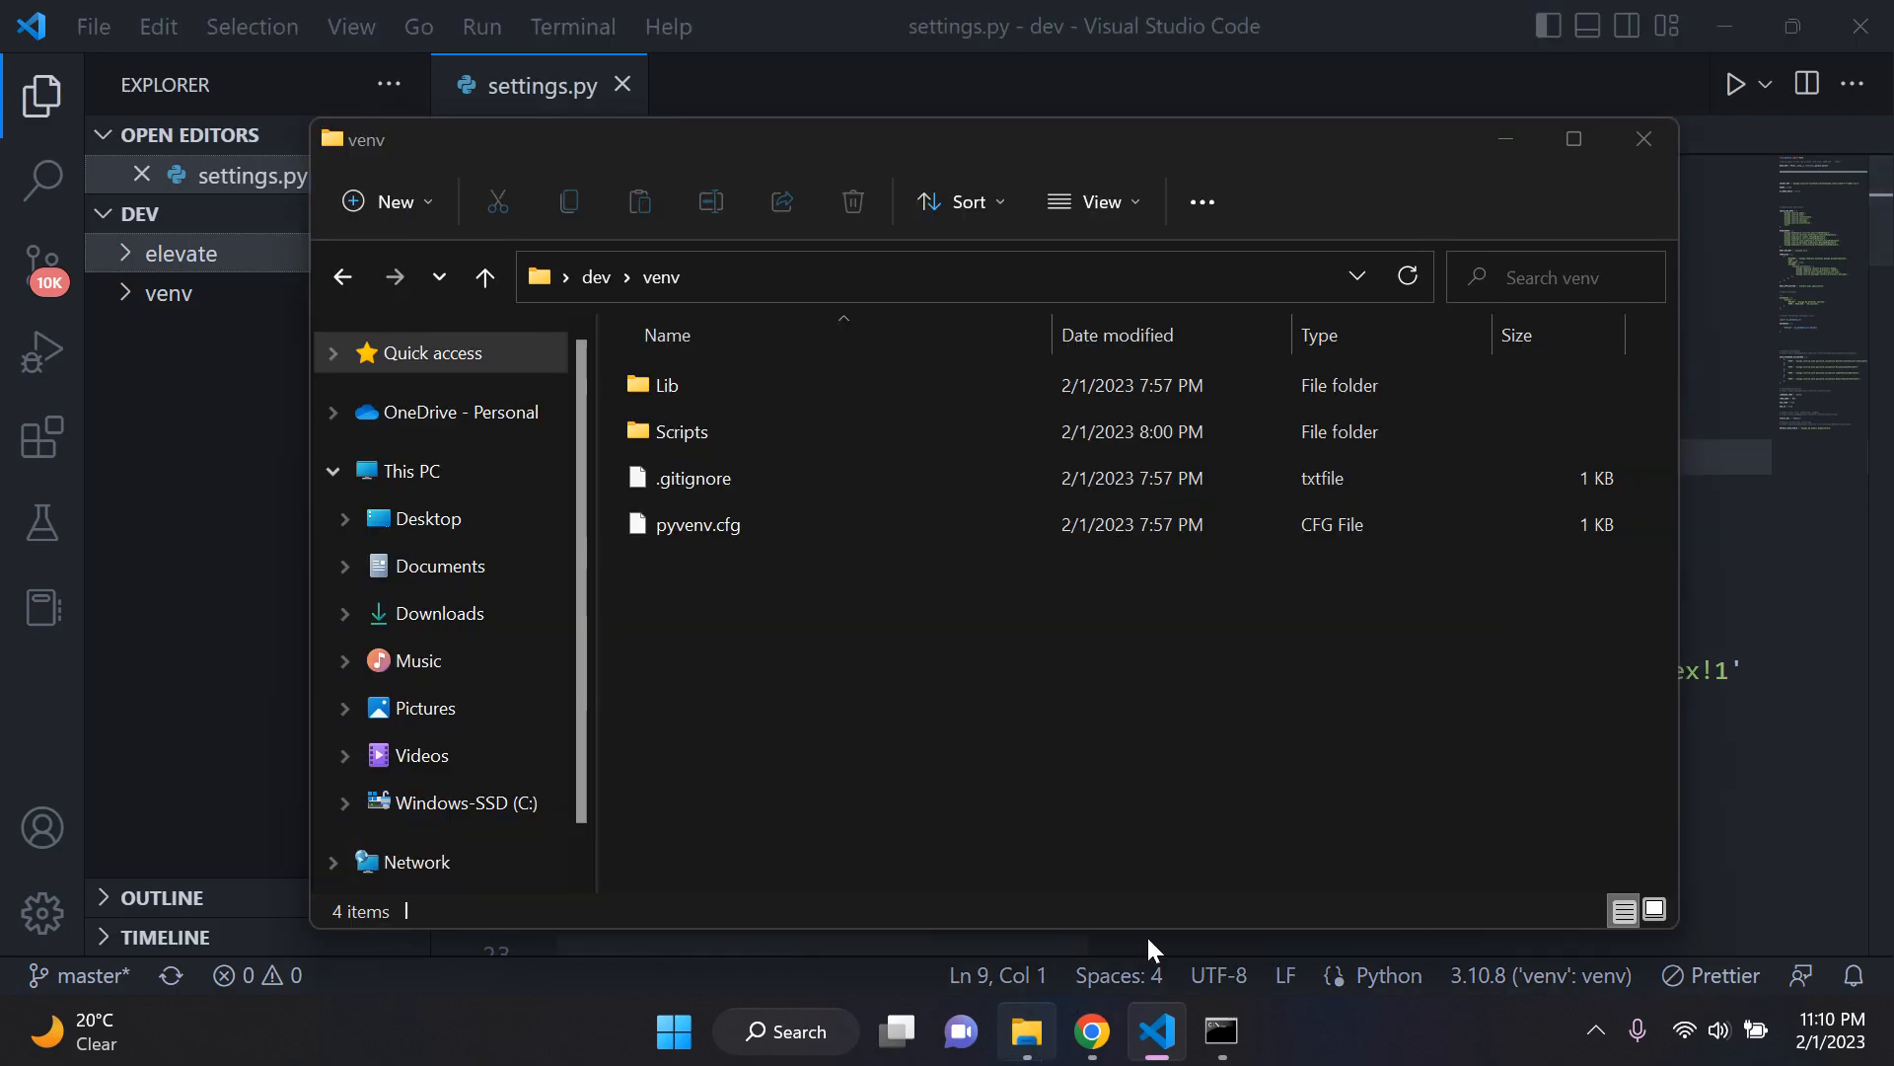
click(1643, 139)
Step: Add import environ on line 8 below BASE_DIR and move to line 10, leaving a blank line after it
click(722, 419)
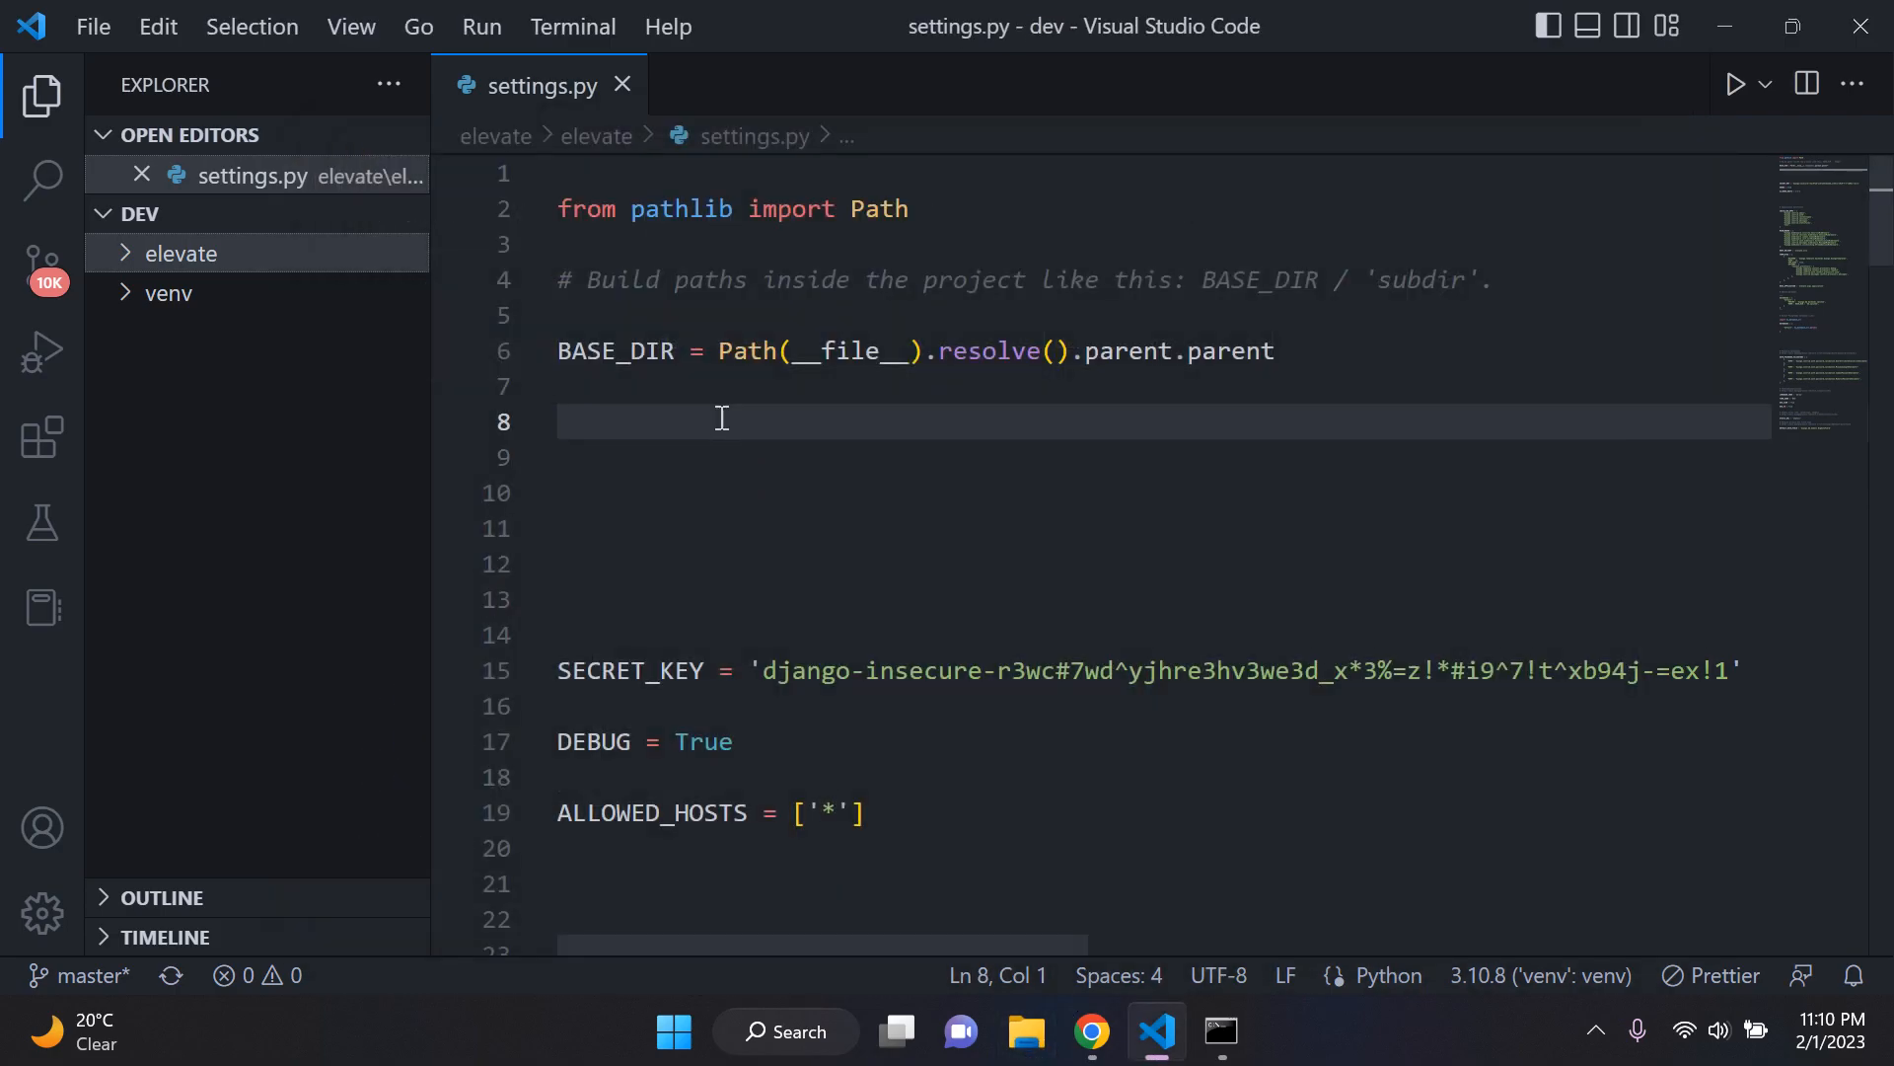
text(import env)
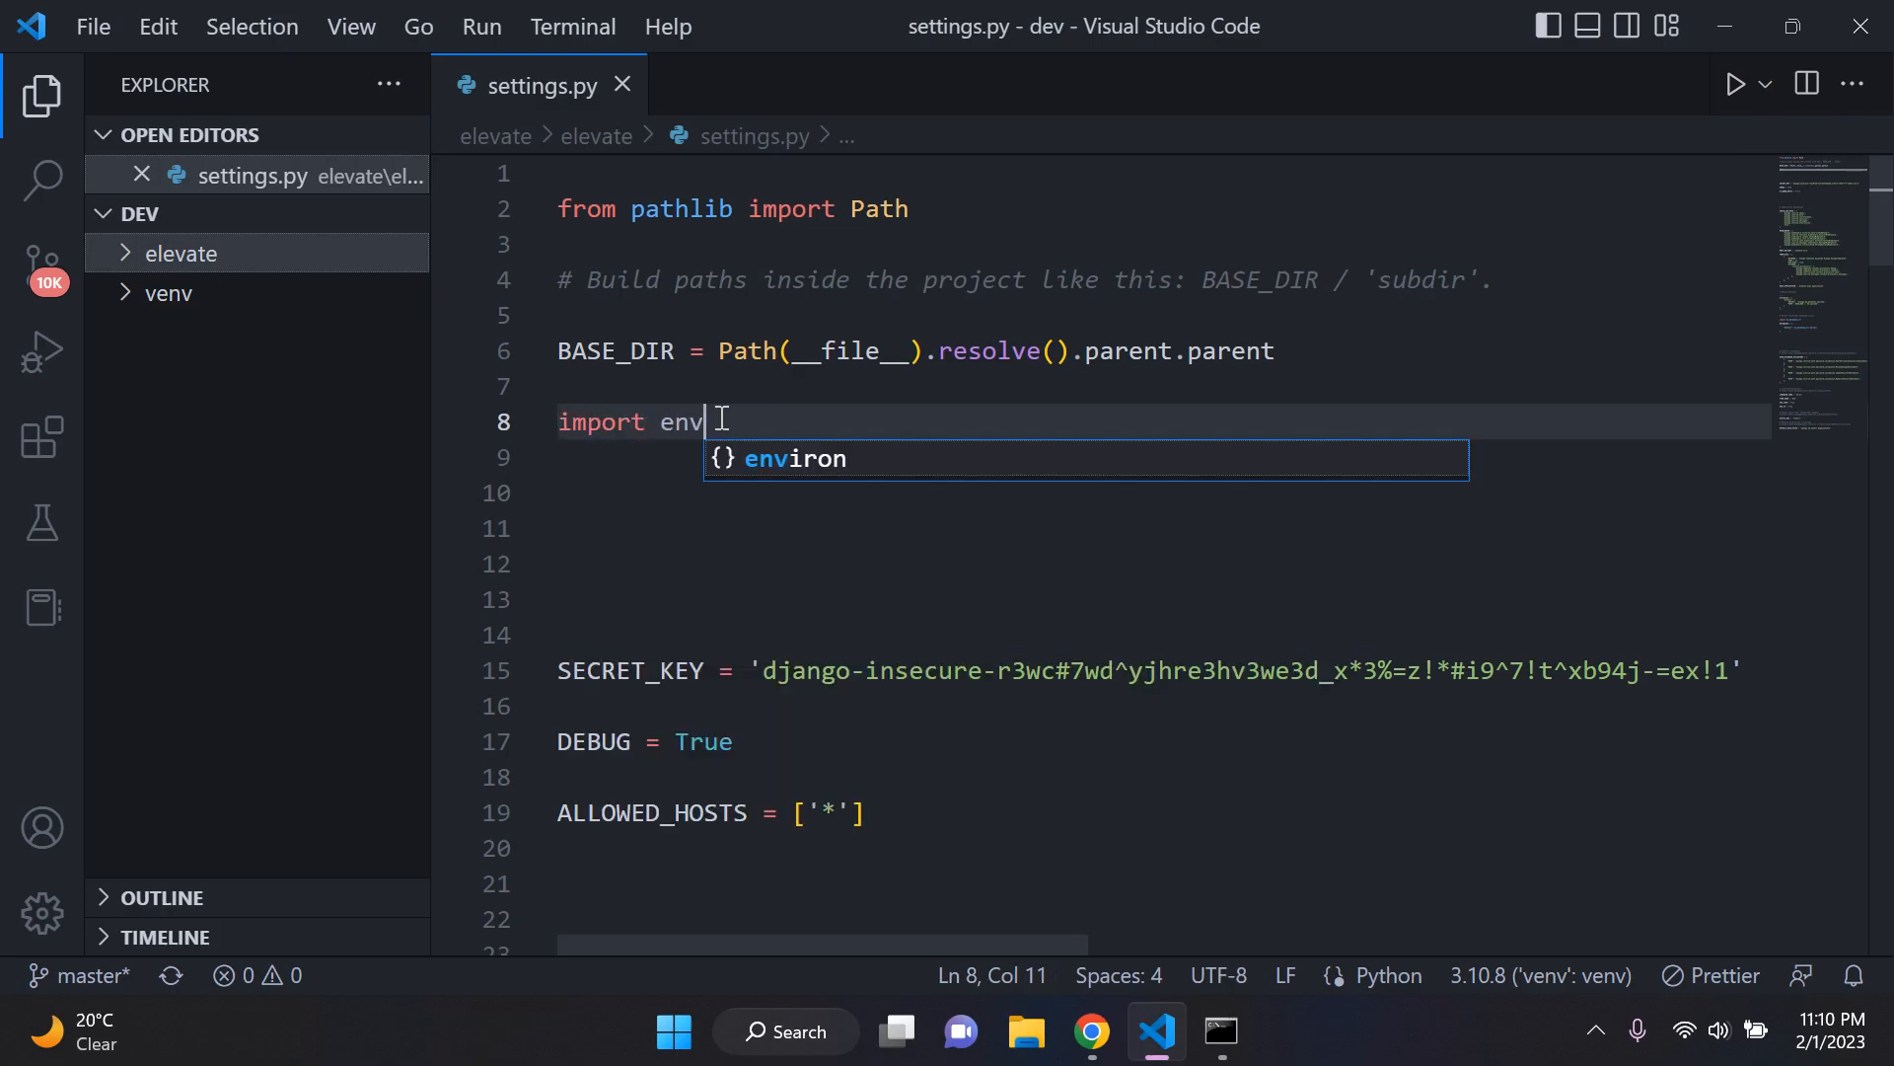
text(iron)
key(Return)
key(Return)
key(Return)
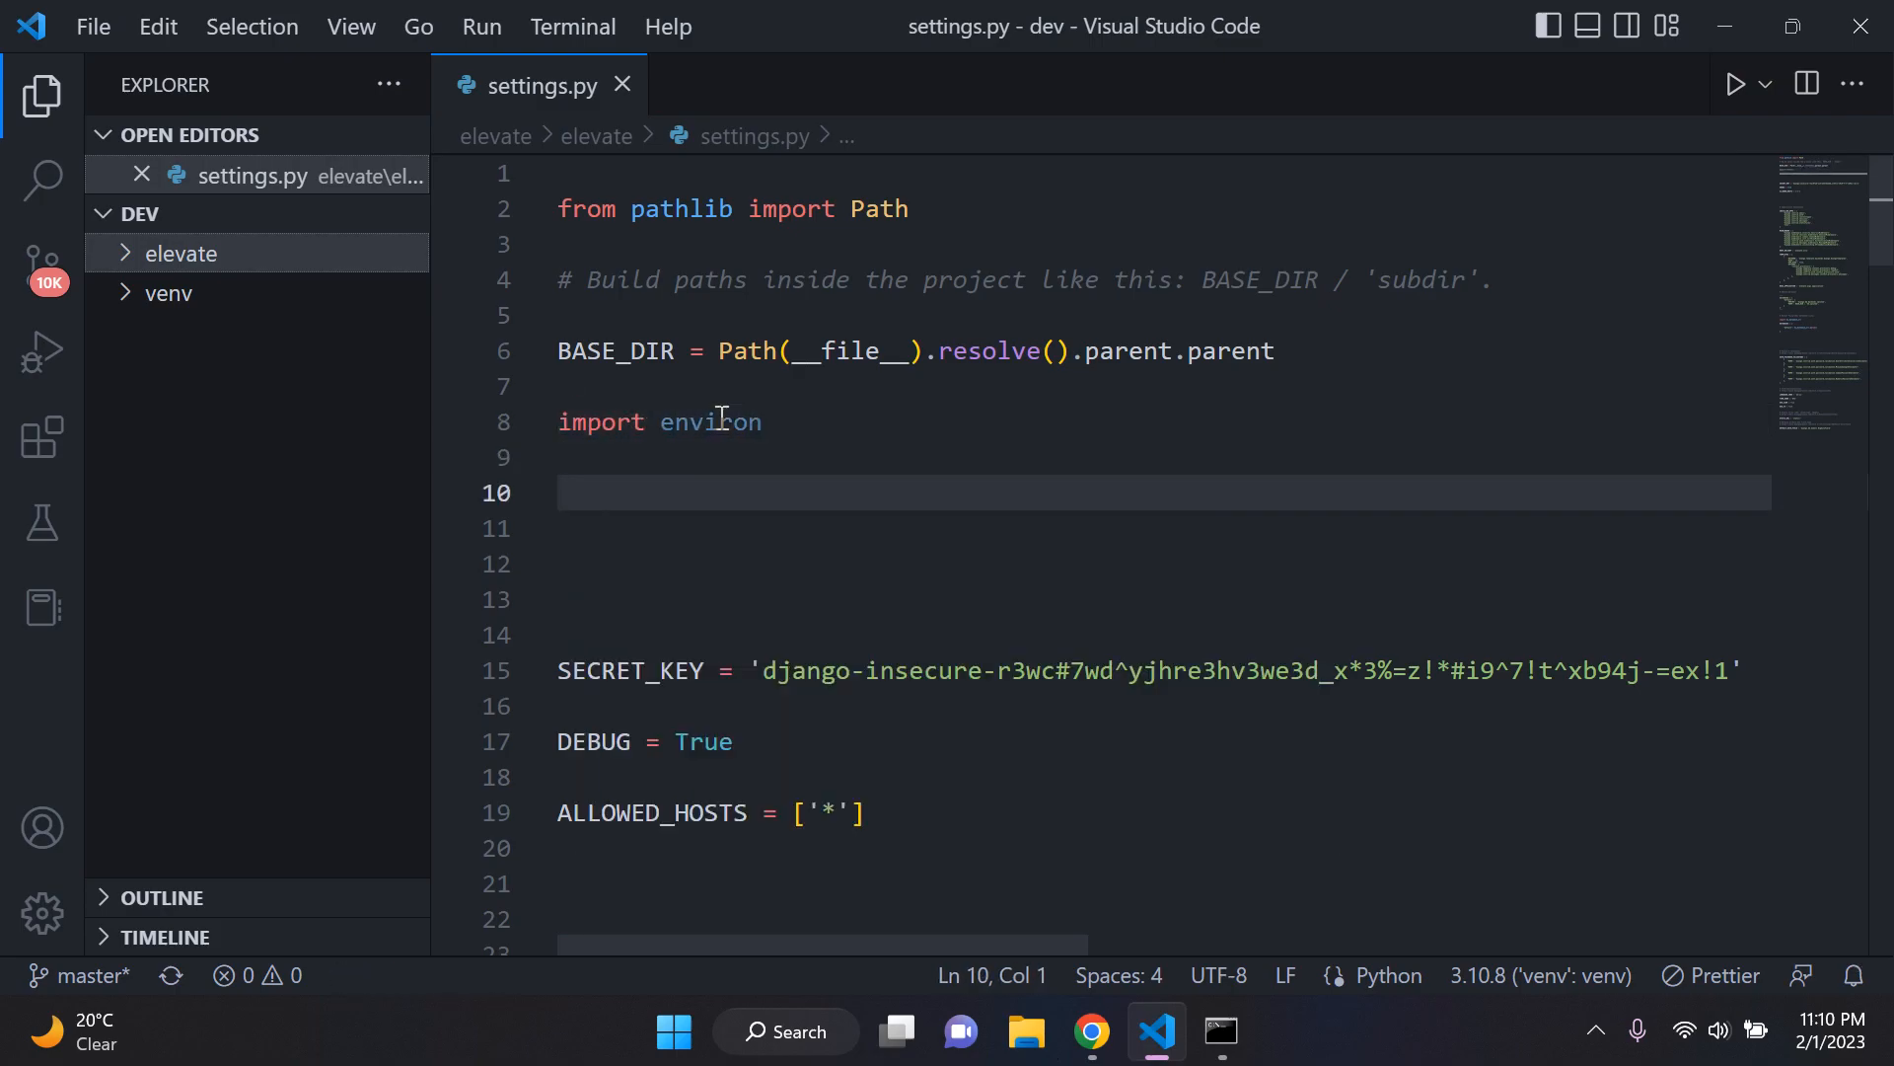
Step: Define env = environ.Env() on line 11 of settings.py, with extra blank lines around it
key(Return)
key(Up)
key(Down)
key(Up)
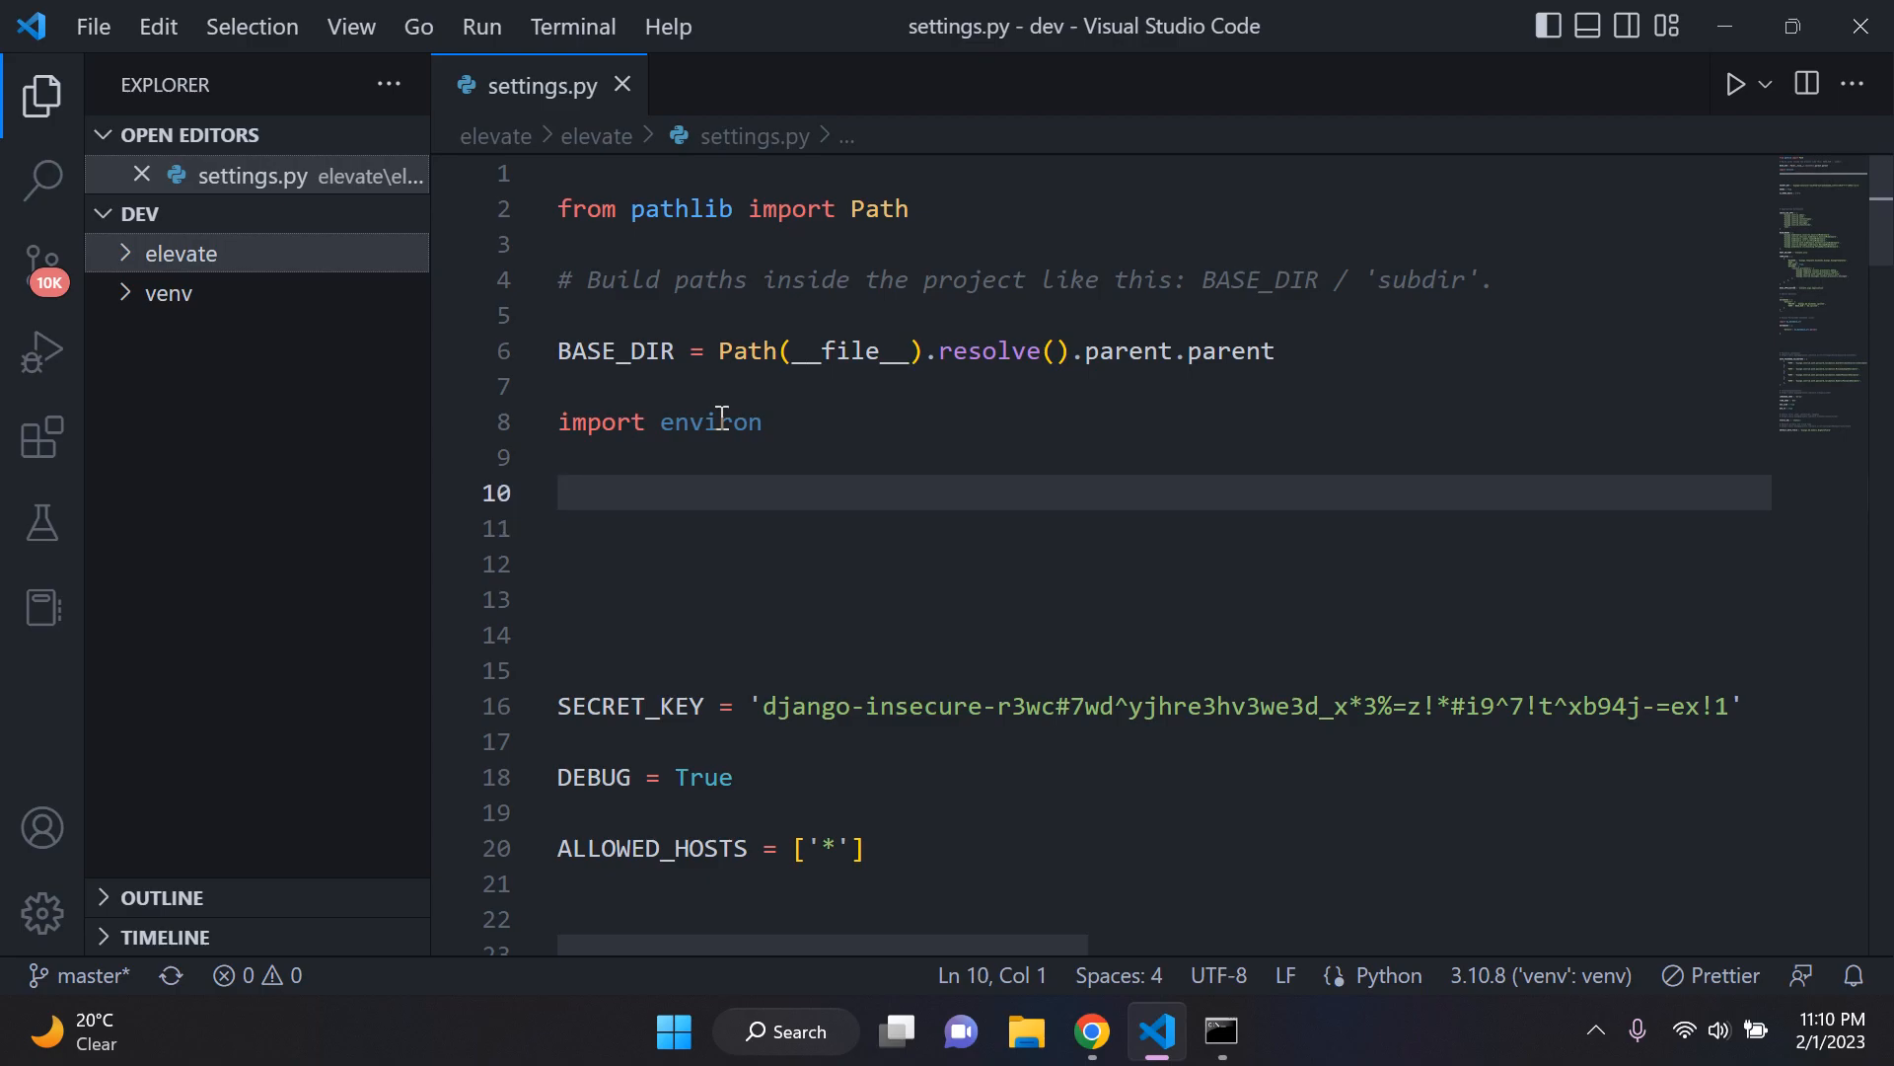
key(Return)
text(env )
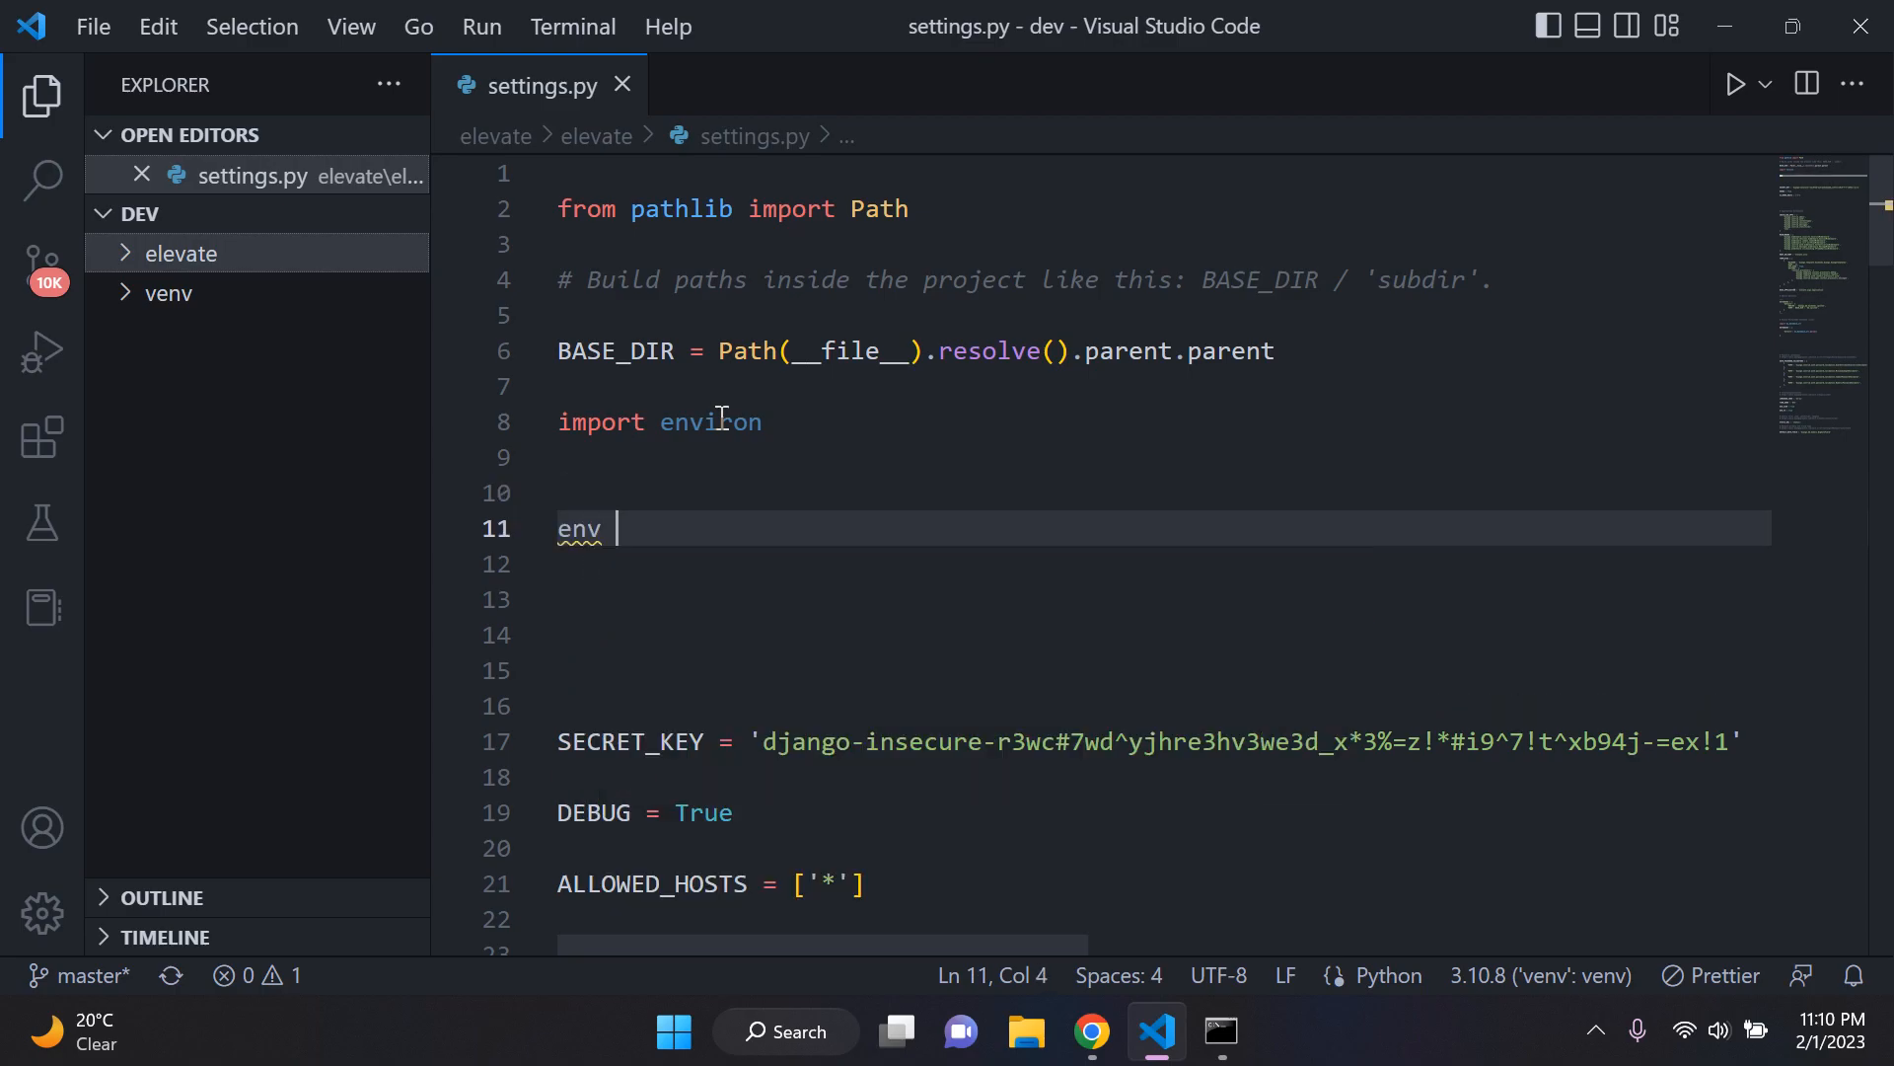
text(= enviro)
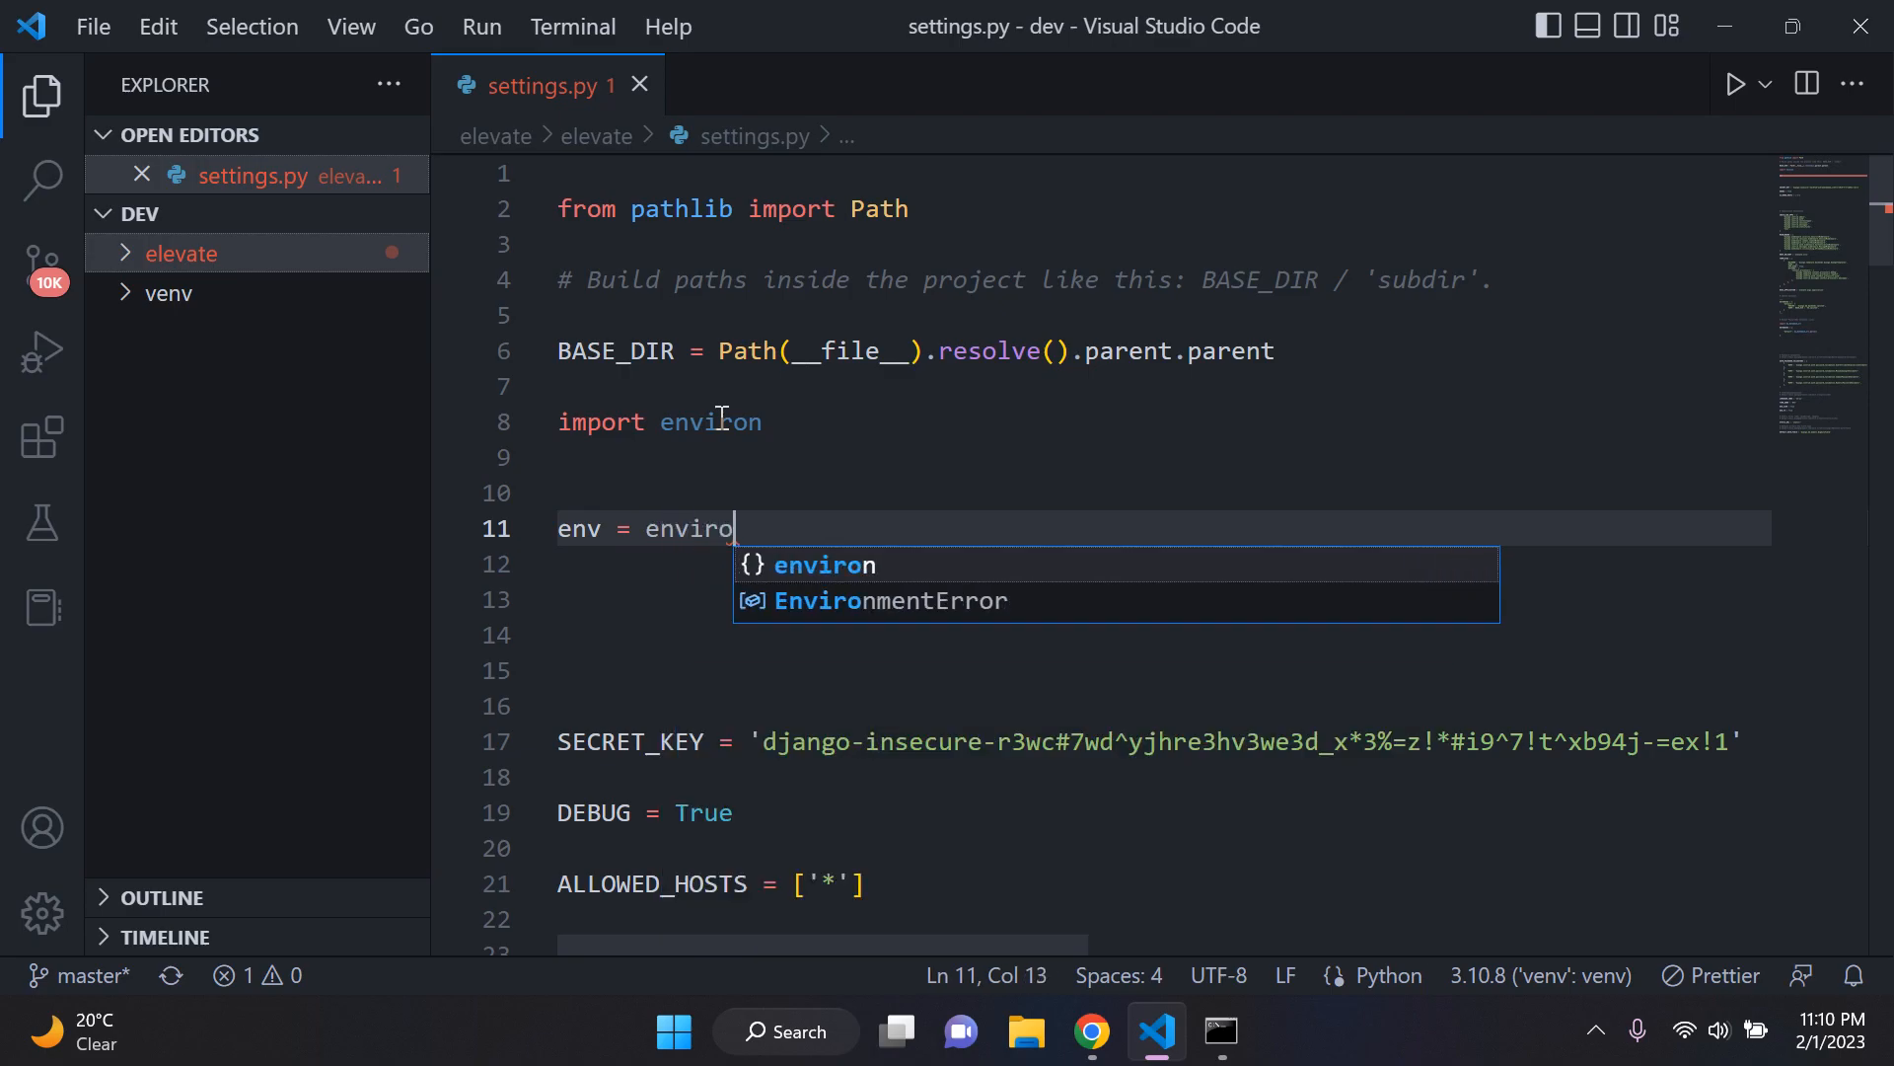
text(n.Env())
key(Return)
key(Return)
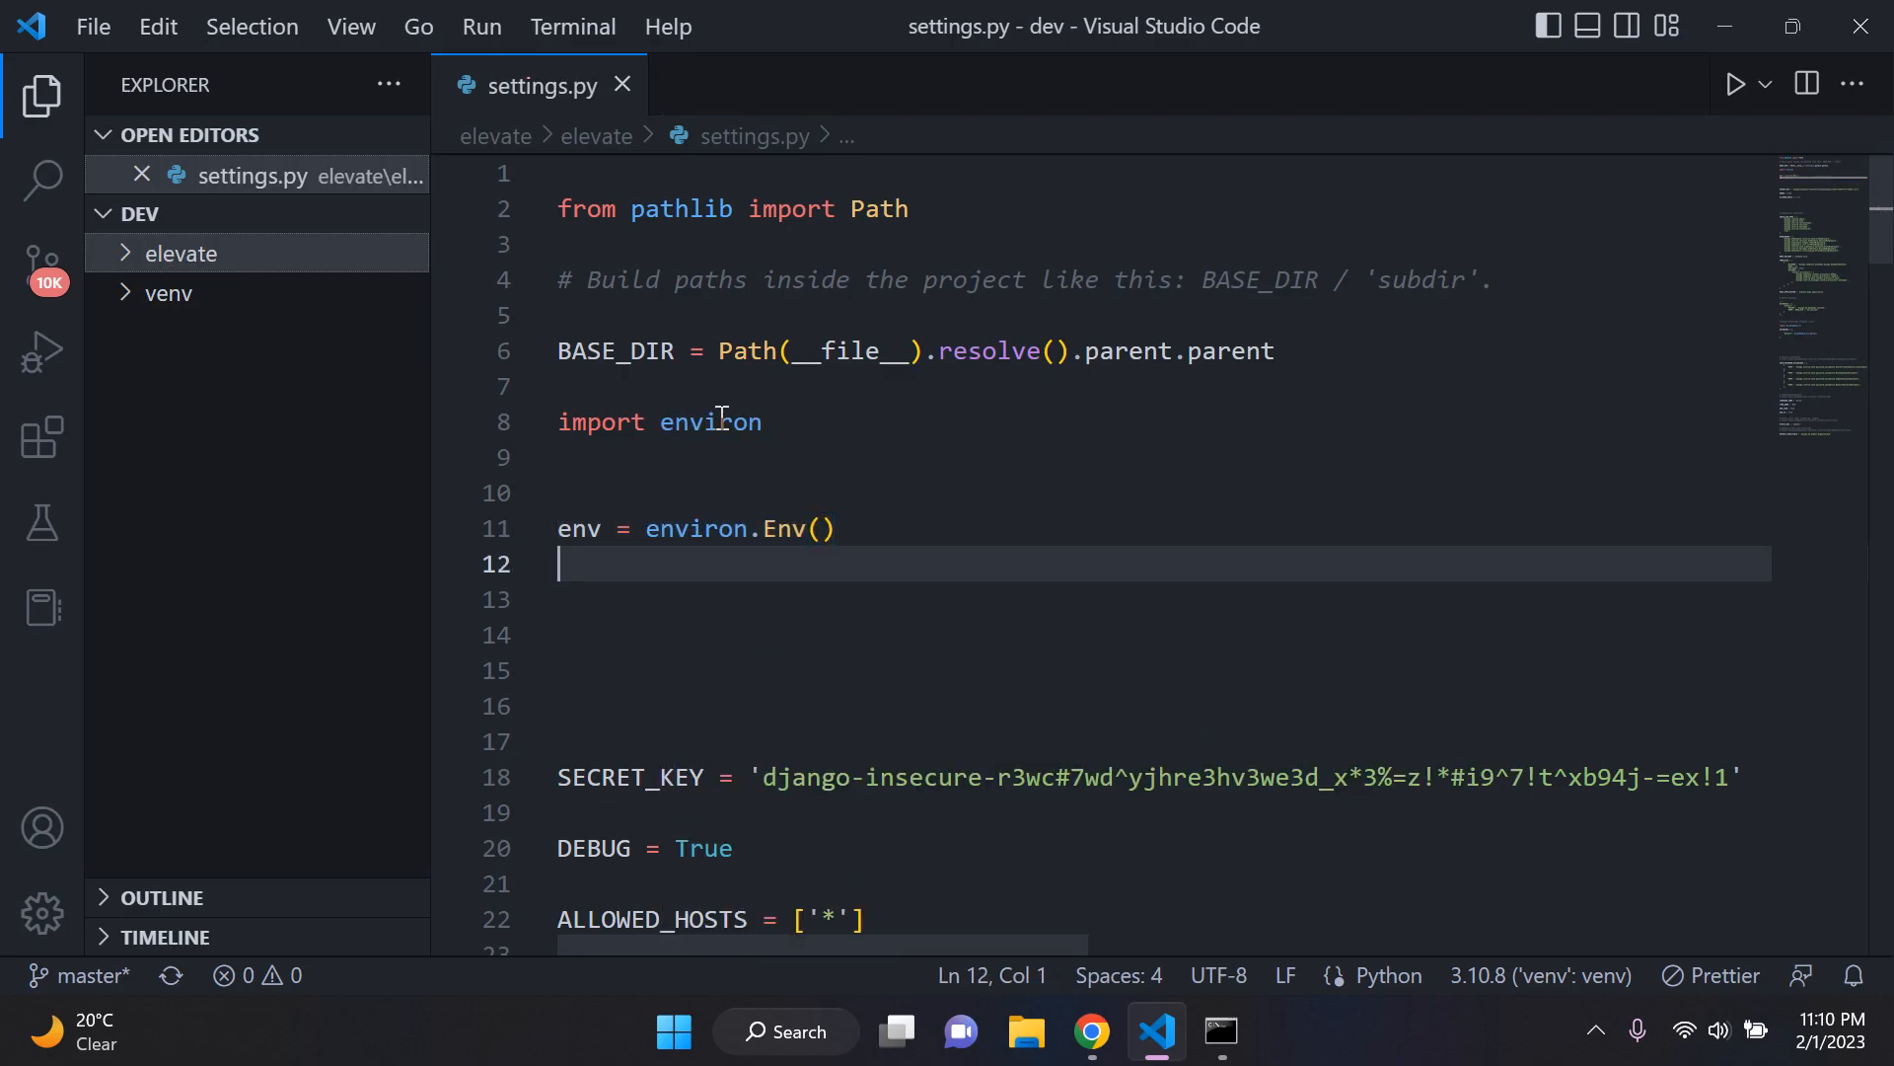
Step: Add environ.Env.read_env() below the env definition, separated from it by one blank line
key(Up)
text(envi)
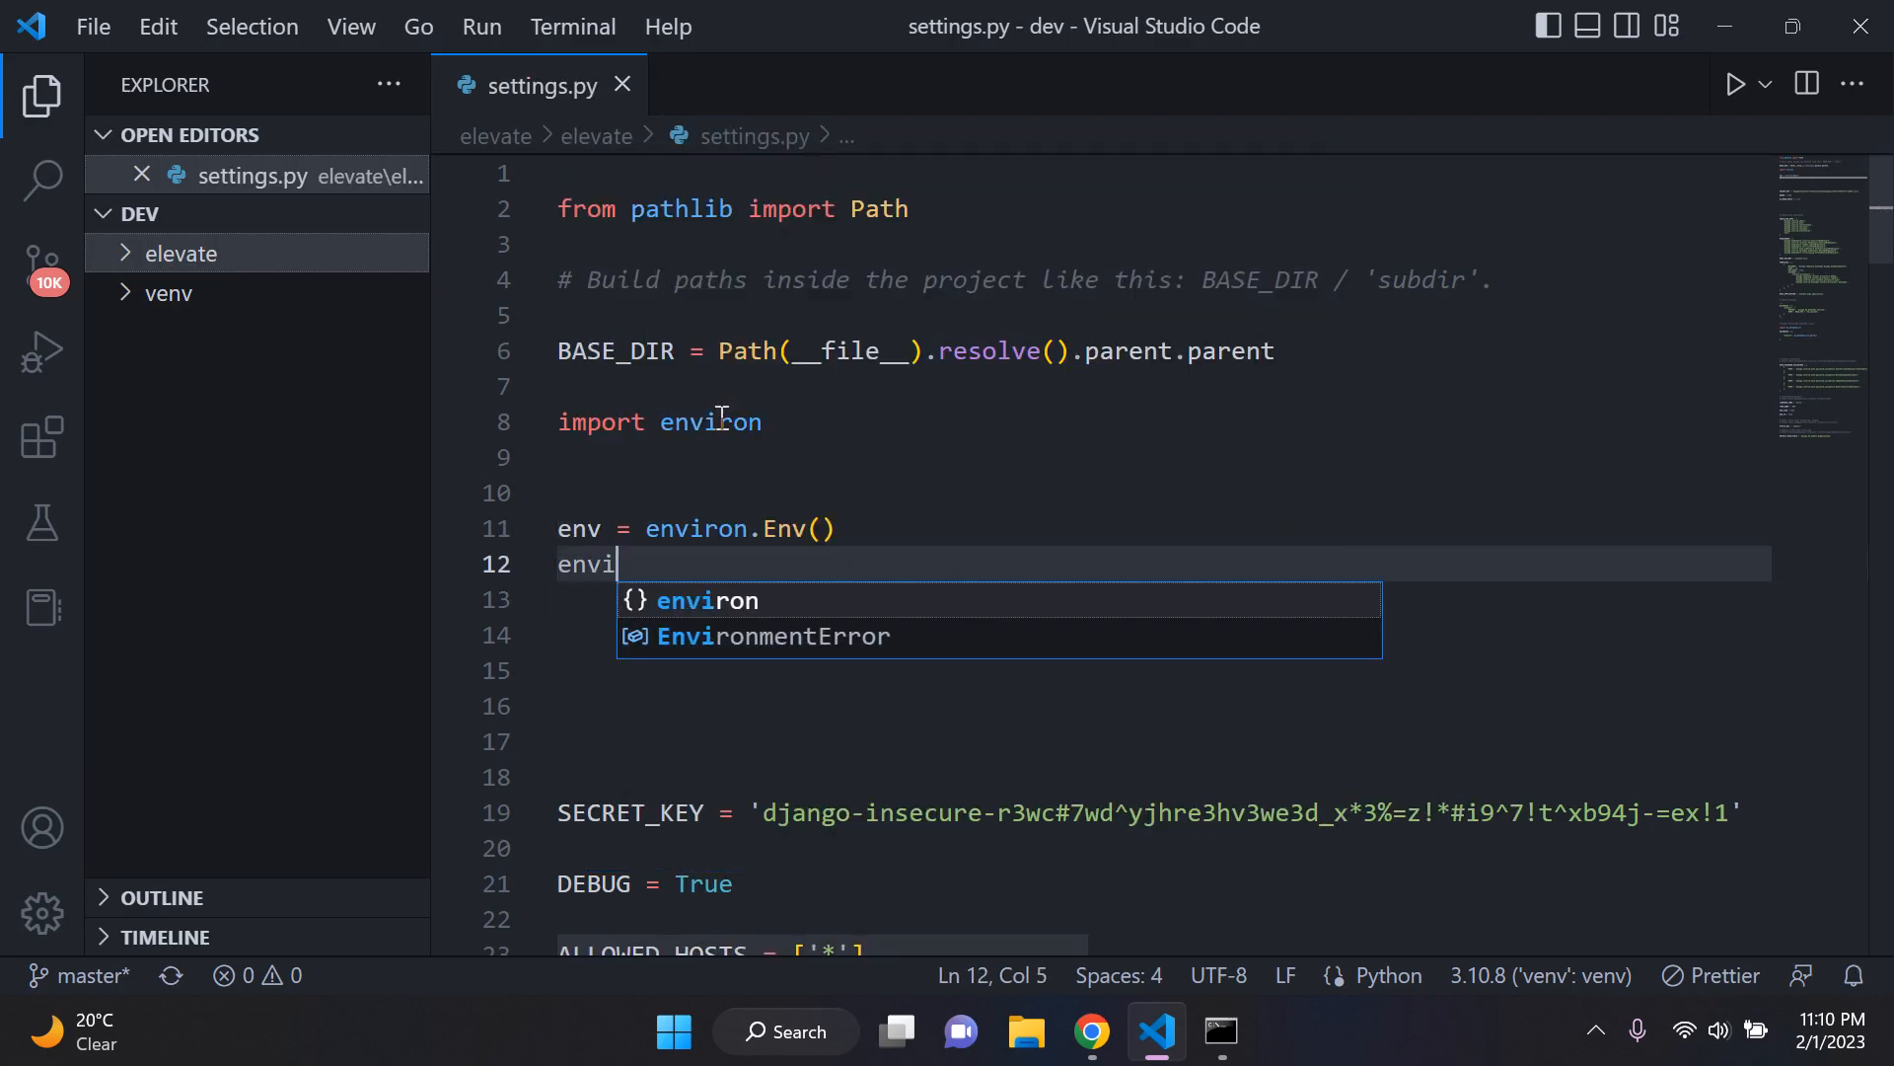
text(ron.Env.)
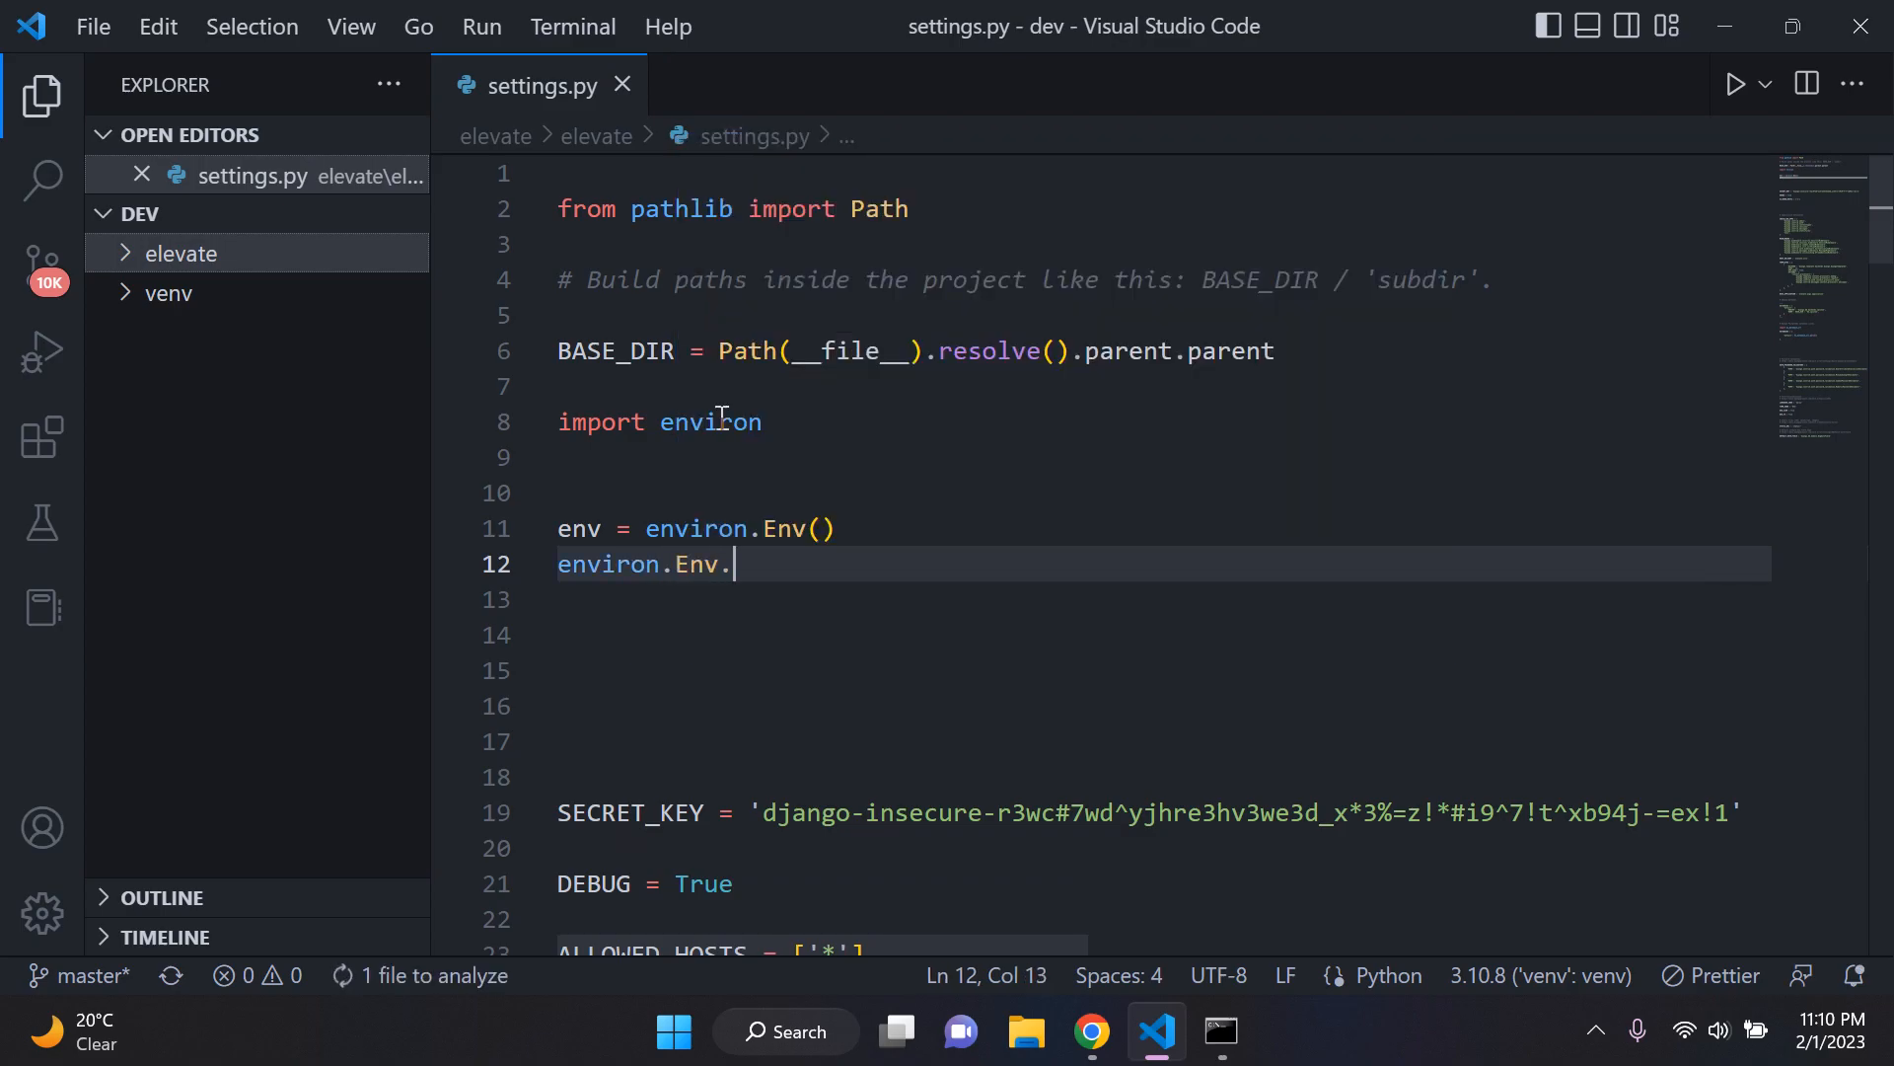
text(read_env())
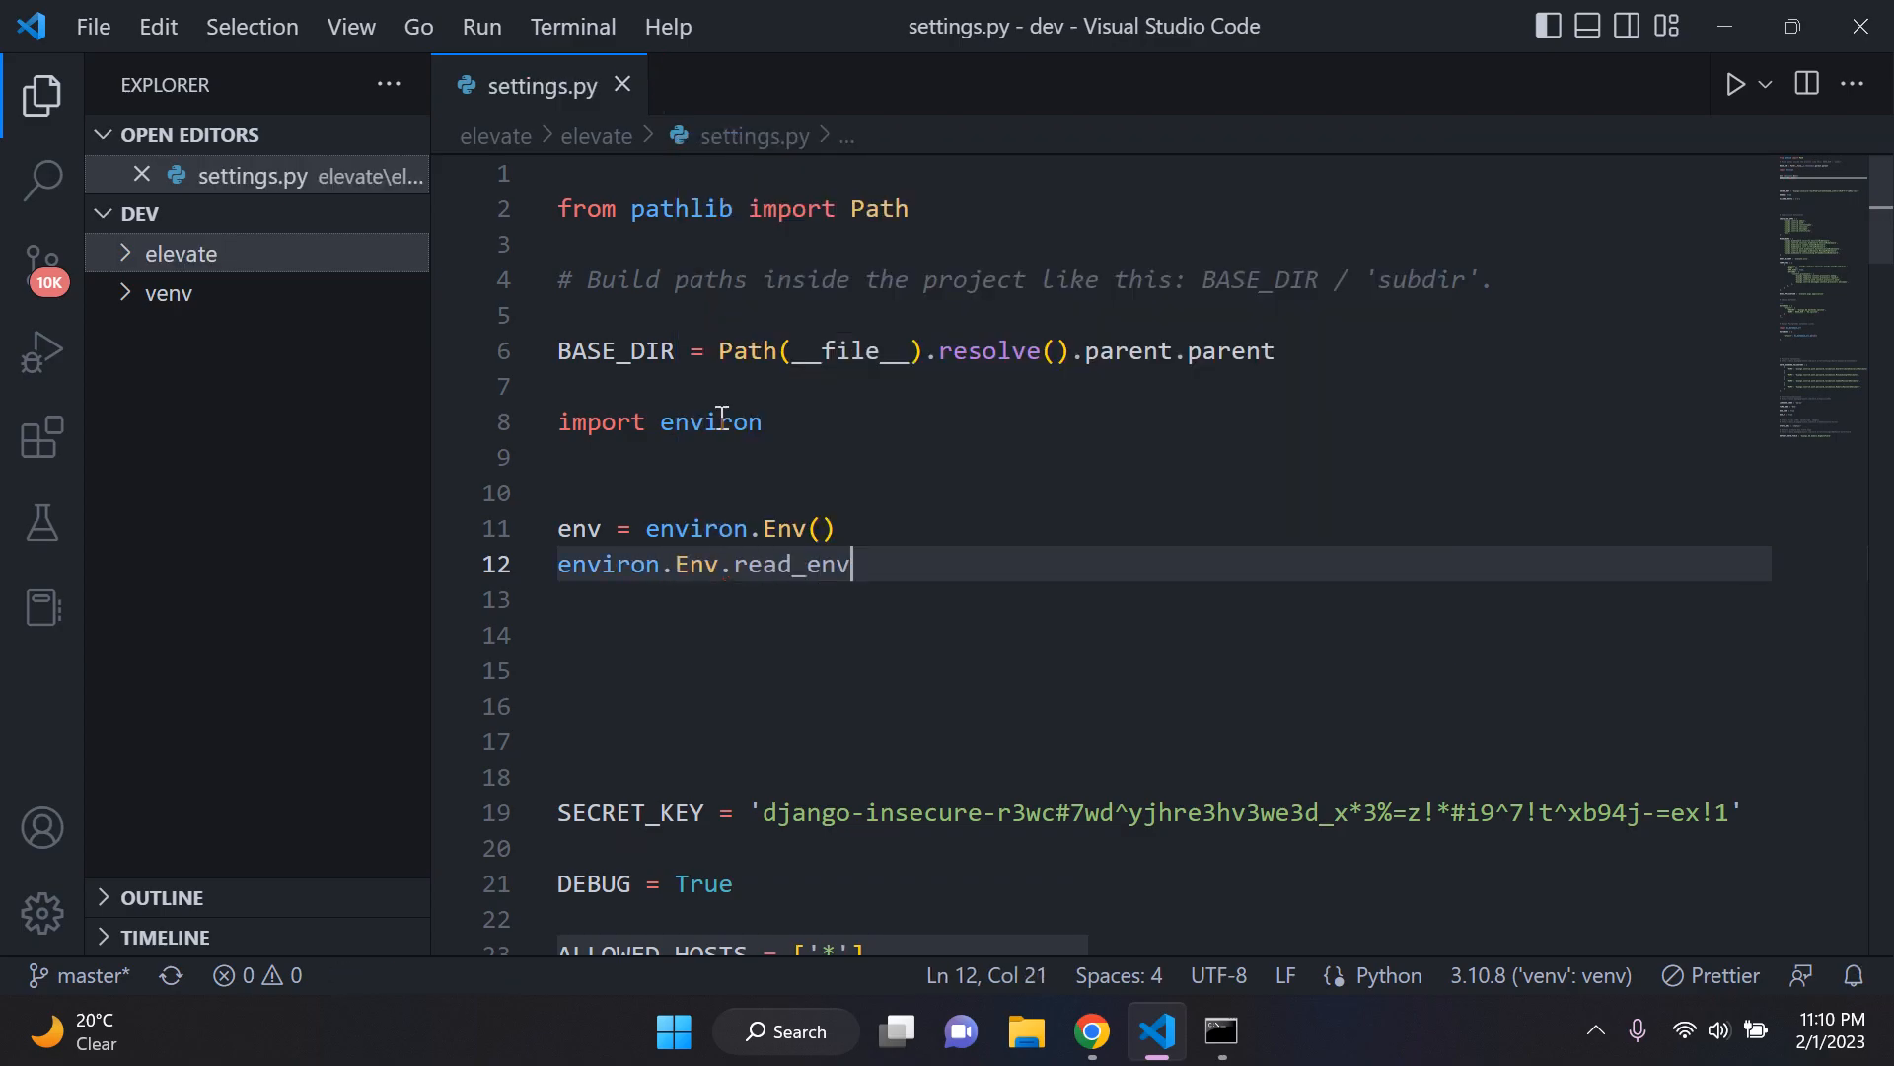
key(ctrl+shift+Return)
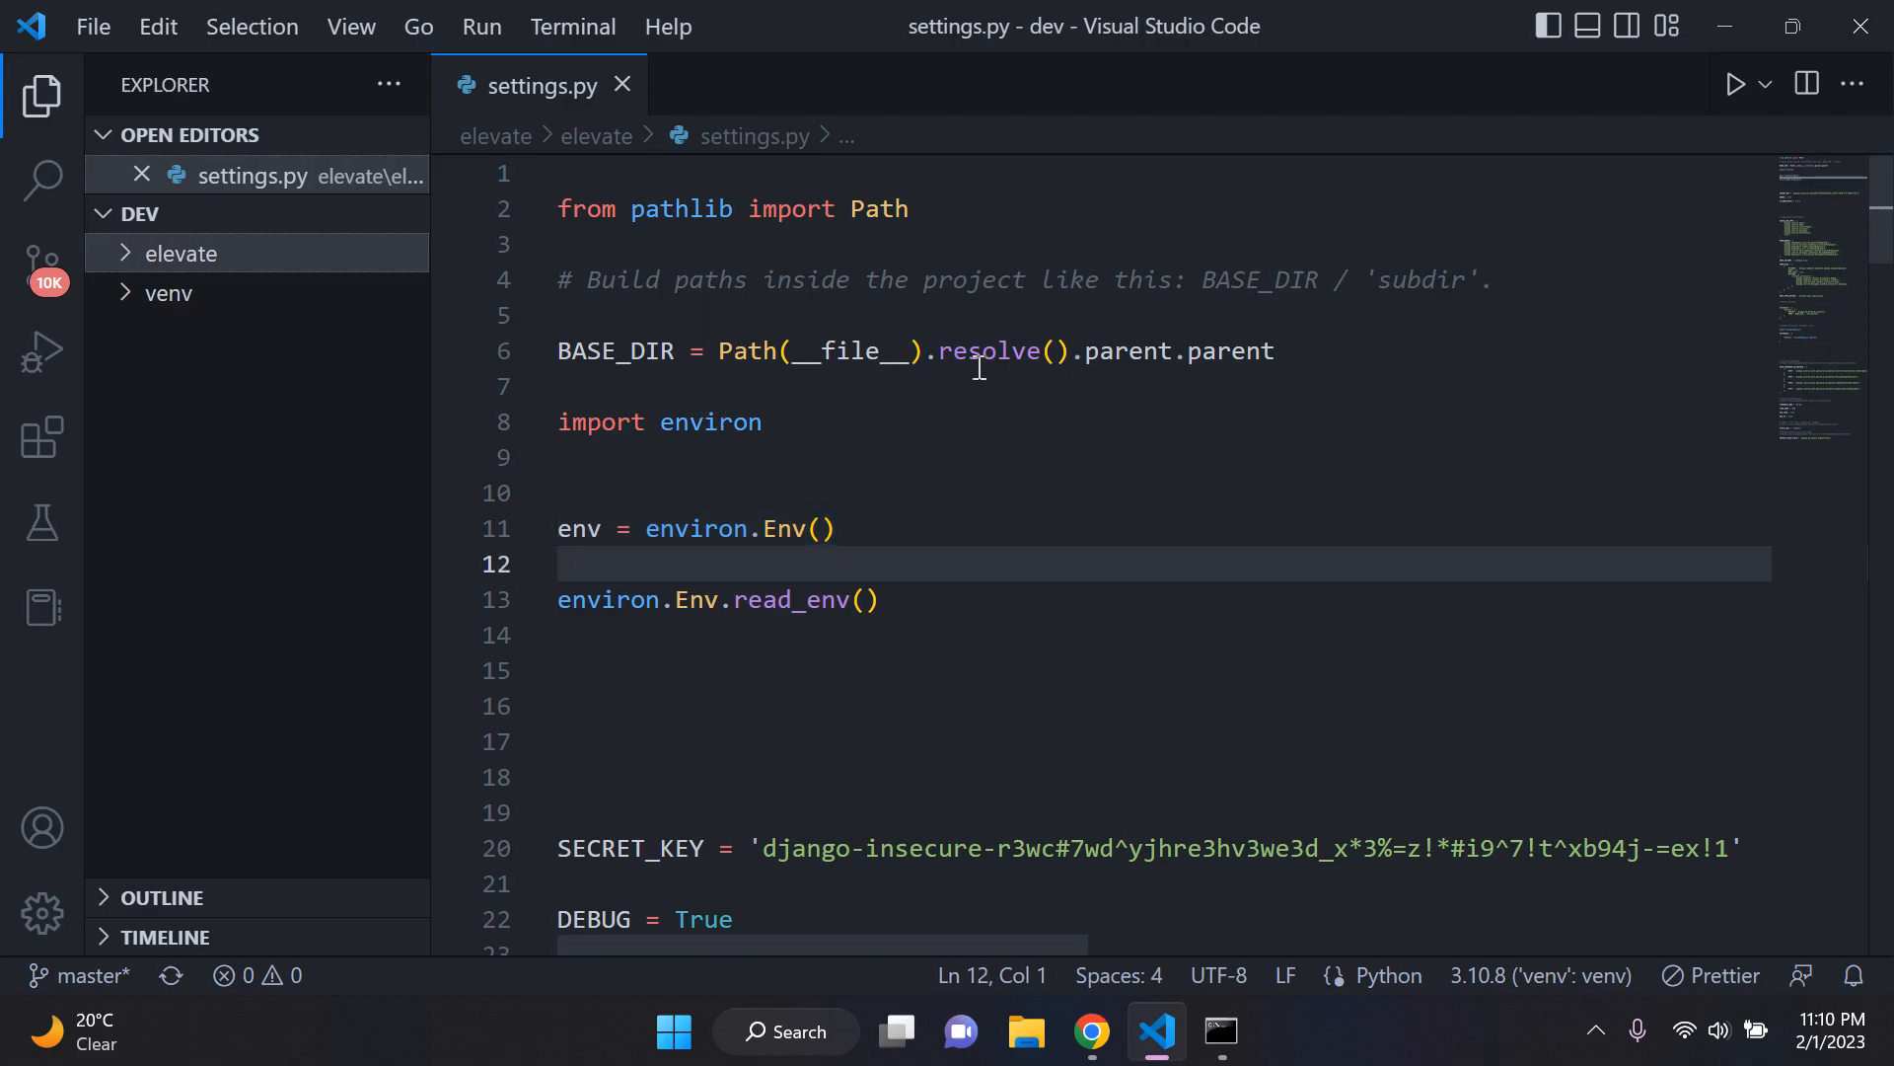
Step: Create a new file named .env in the inner elevate folder beside settings.py
mouse_move(979, 368)
click(202, 253)
click(237, 298)
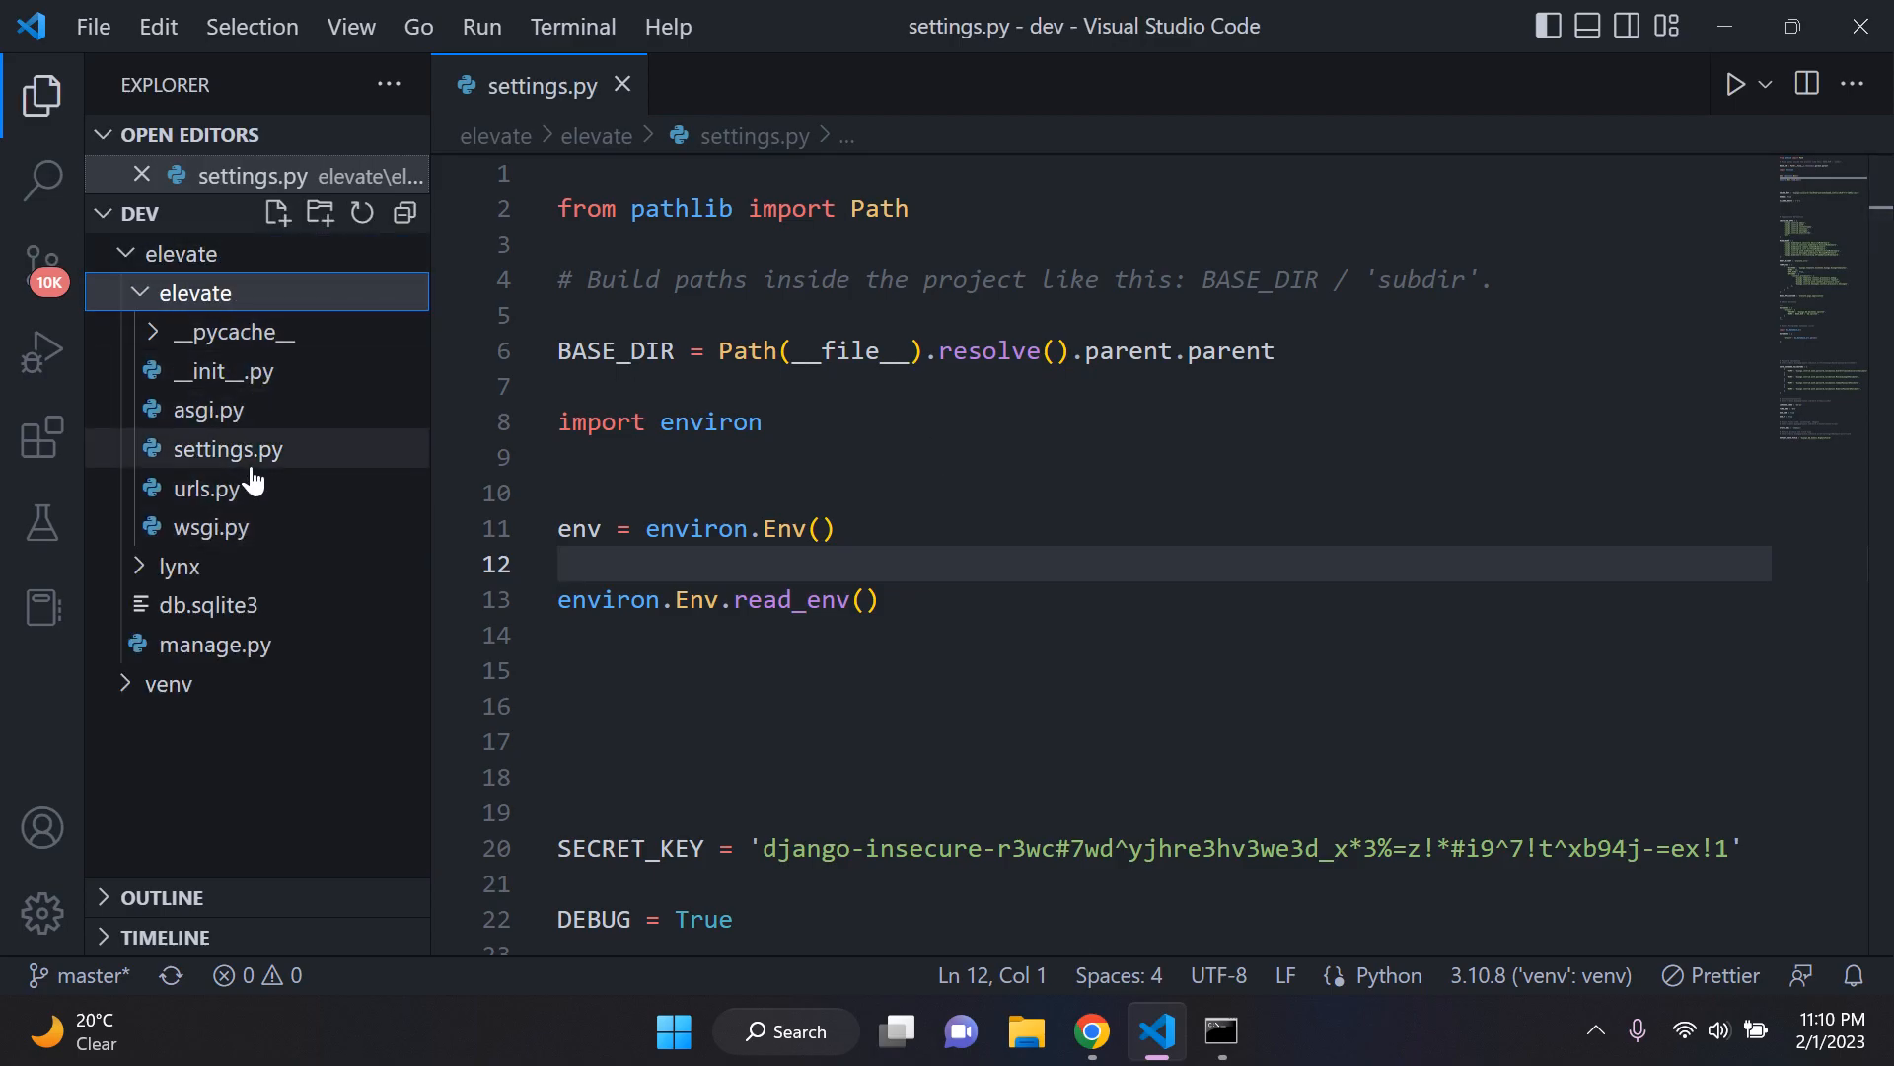
right_click(190, 309)
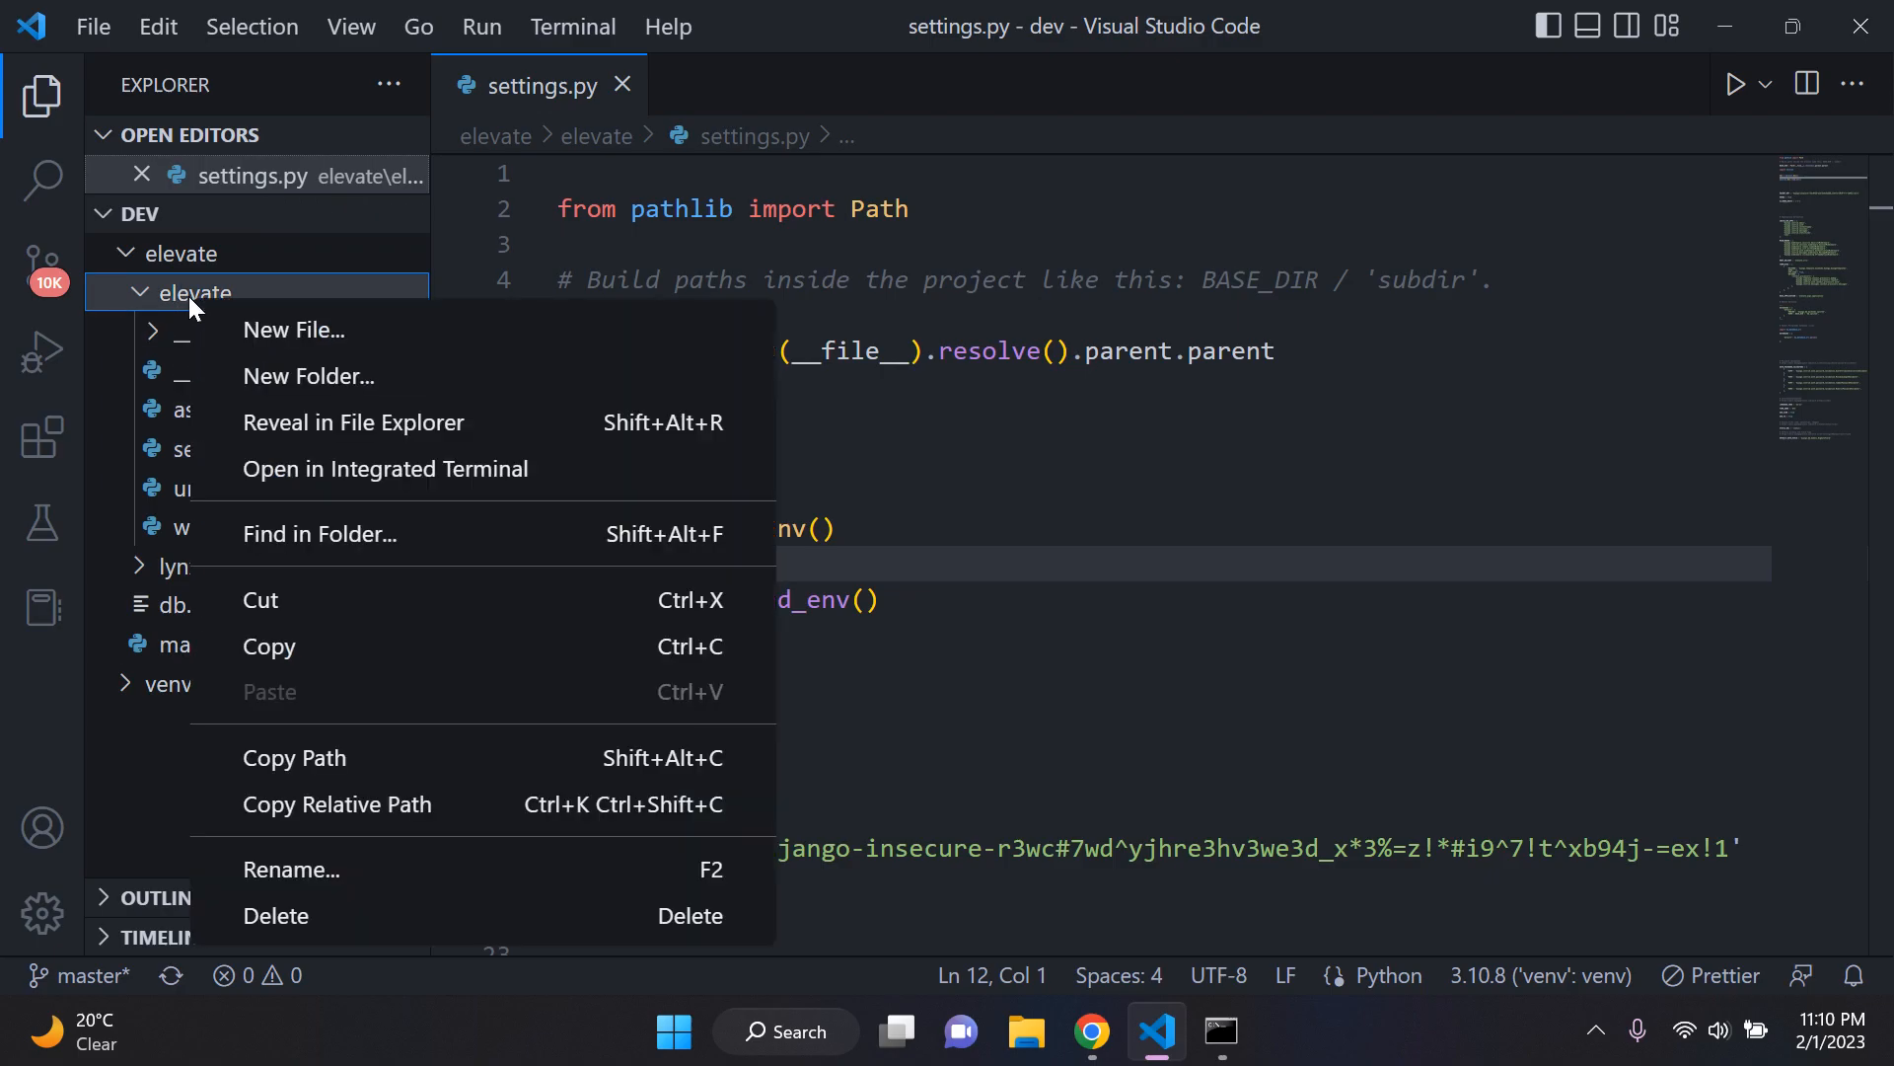
click(286, 327)
text(.en)
key(Escape)
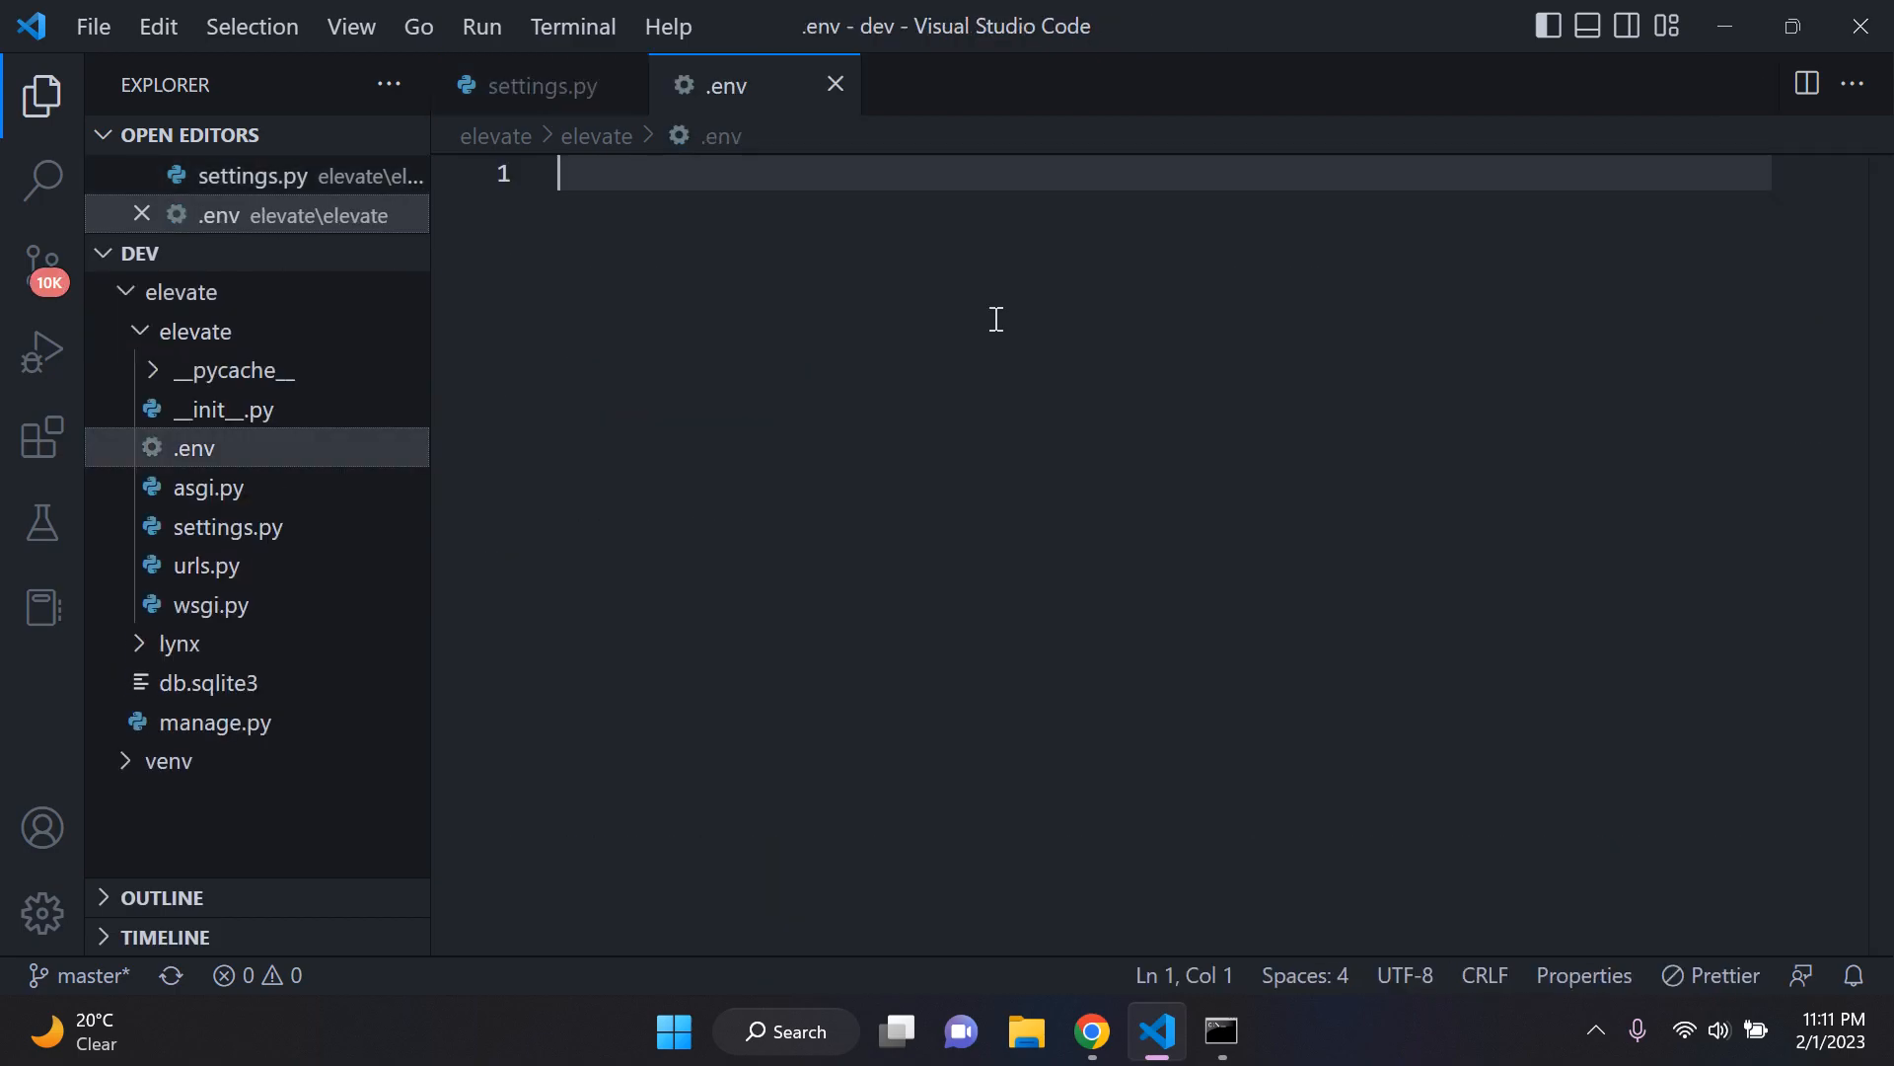
Step: Insert blank lines in .env down to line 10 and return to line 1
key(Return)
key(Return)
key(Return)
key(Return)
key(Return)
key(Return)
key(Return)
key(Return)
key(Return)
key(Up)
key(Up)
key(Up)
key(Up)
key(Up)
key(Up)
key(Up)
key(Up)
key(Up)
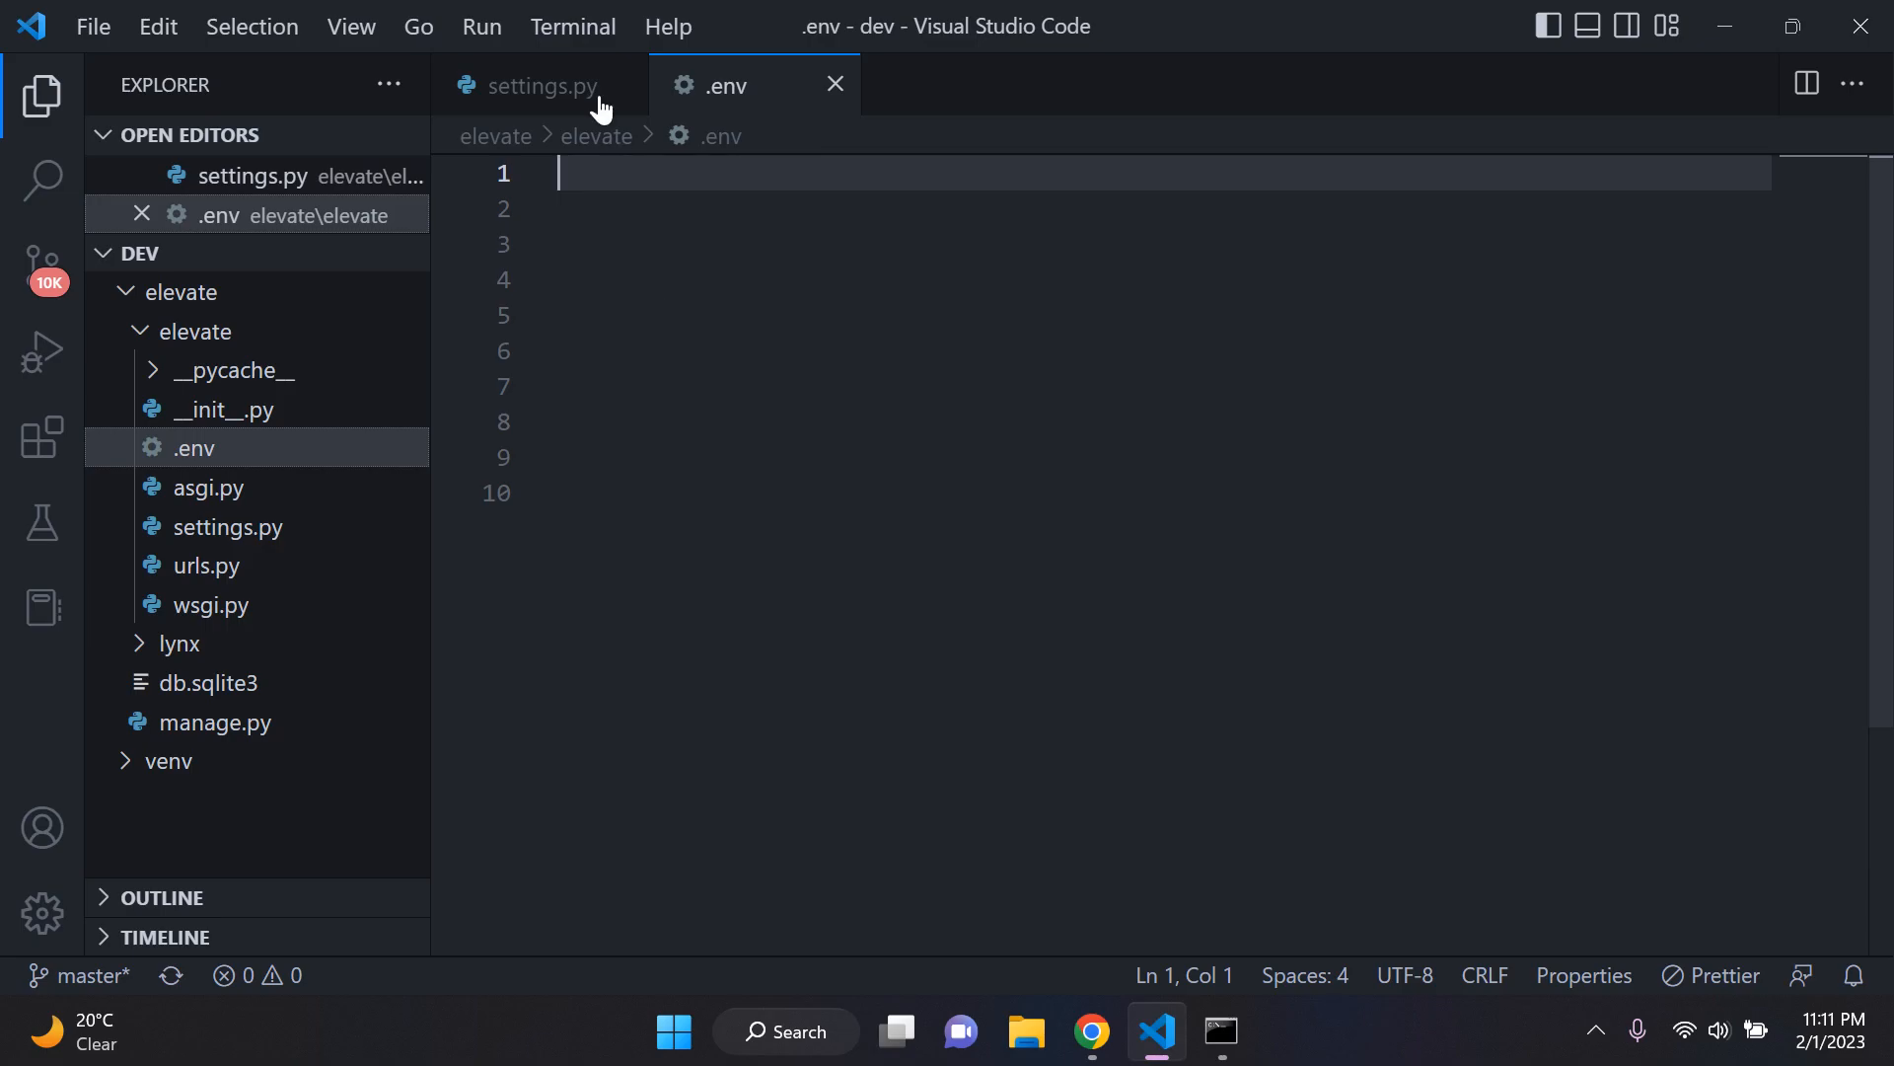
Step: Remove three surplus blank lines above SECRET_KEY in settings.py
key(ctrl+Tab)
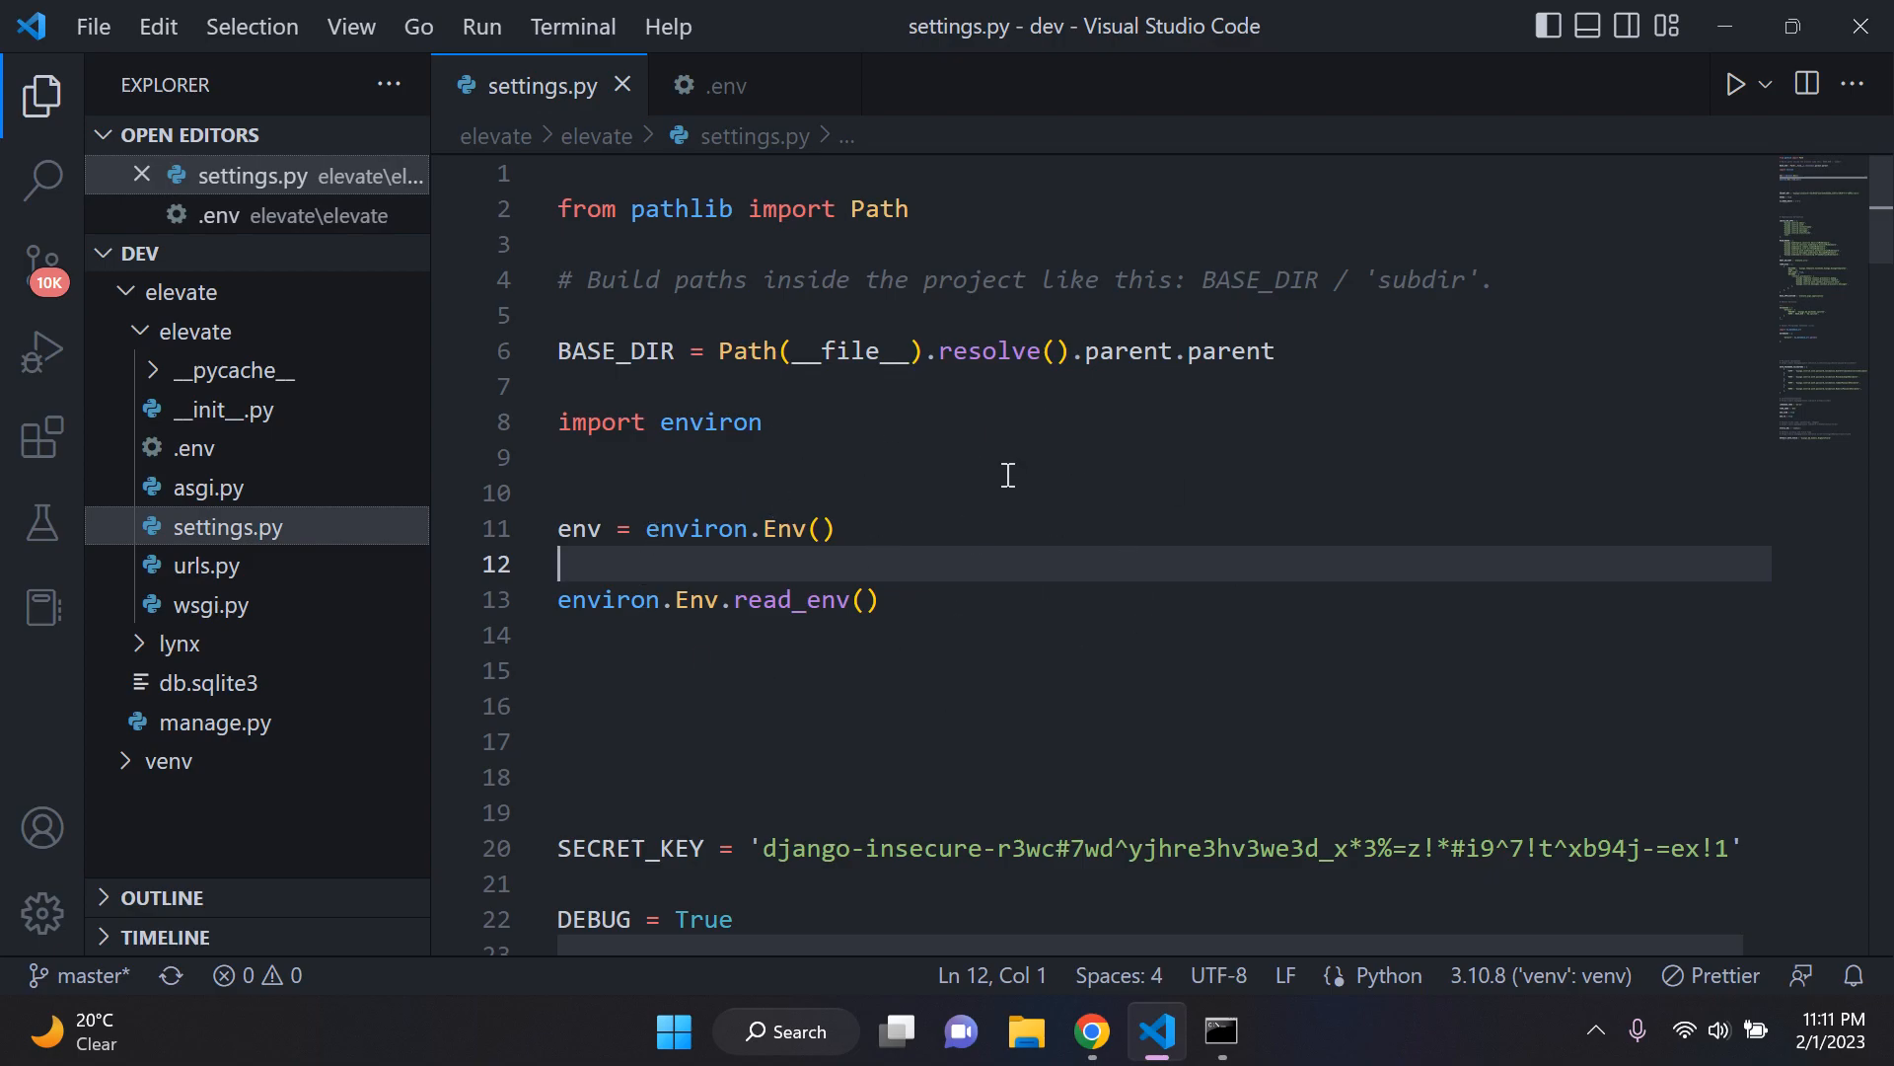
click(932, 785)
key(BackSpace)
key(BackSpace)
key(BackSpace)
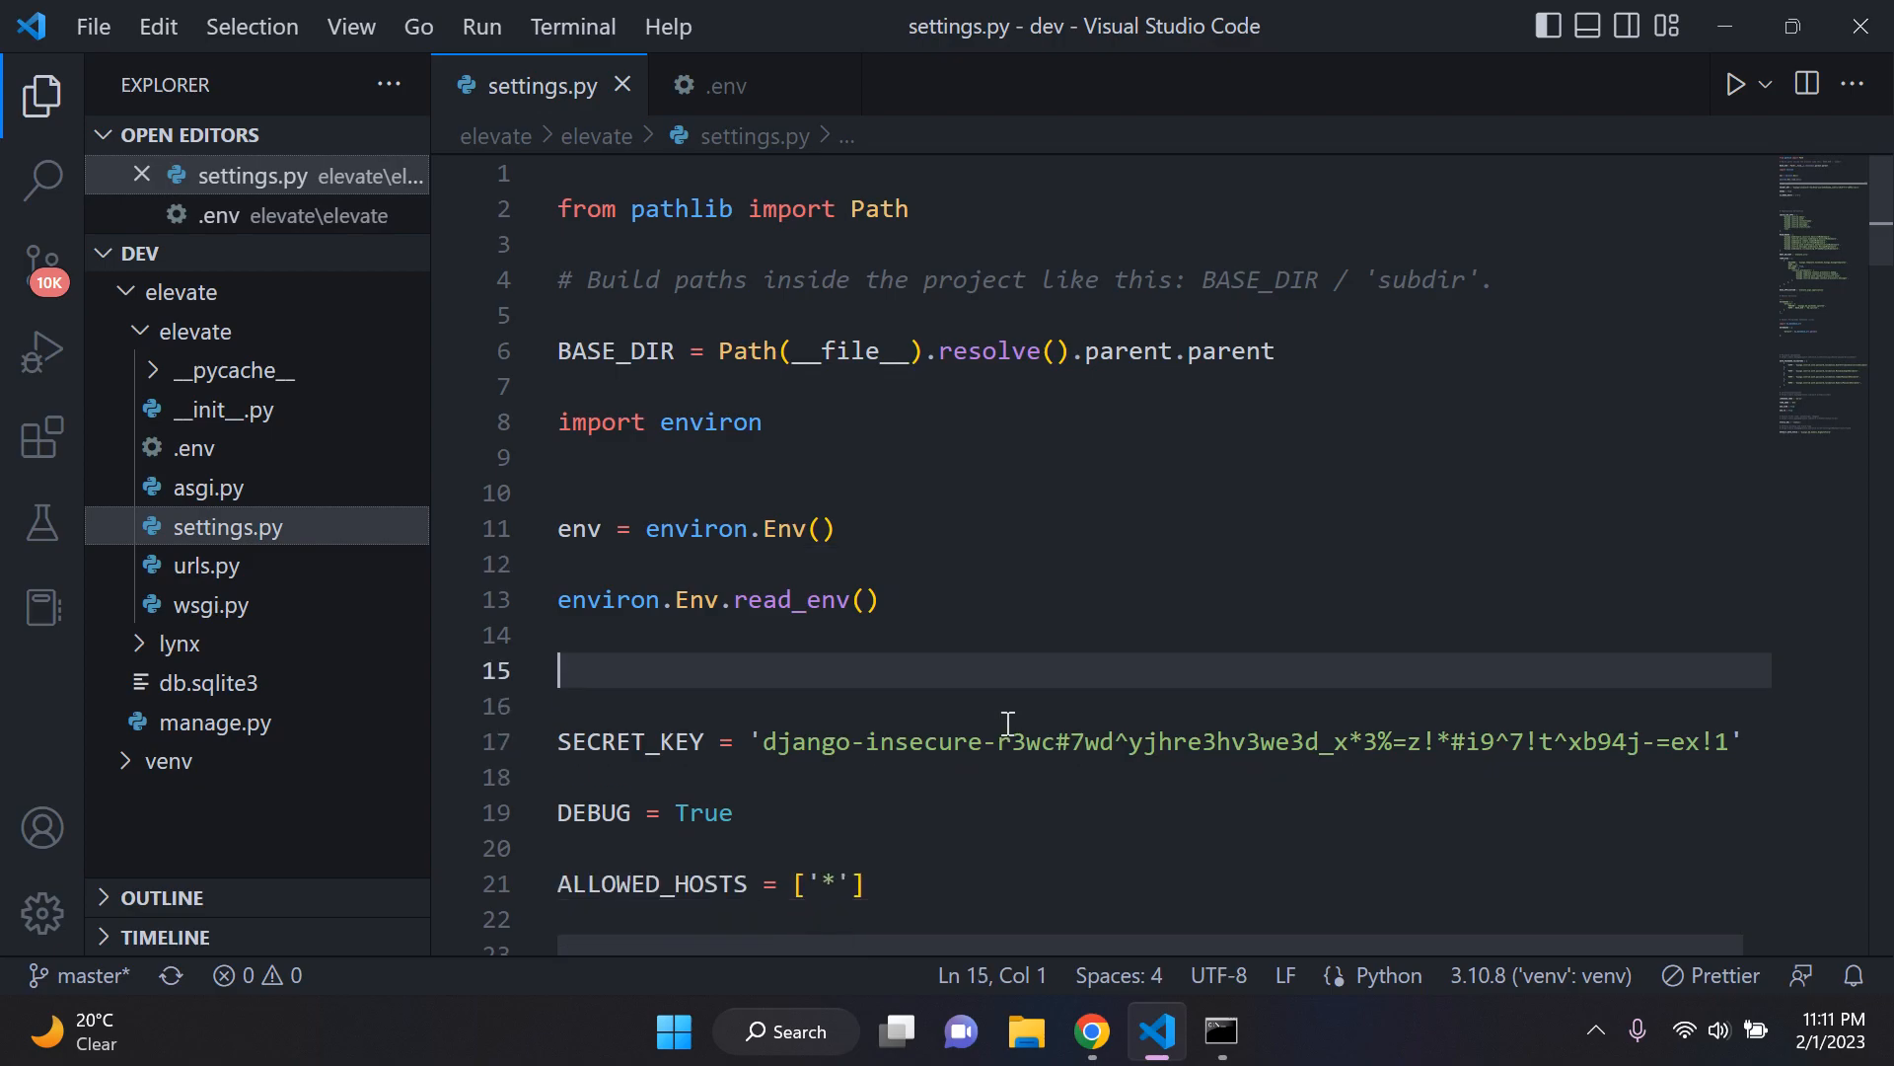
Step: Review the Render PostgreSQL DATABASES block, the environ.Env.read_env() line and the SECRET_KEY setting in settings.py
scroll(764, 622, down, 3)
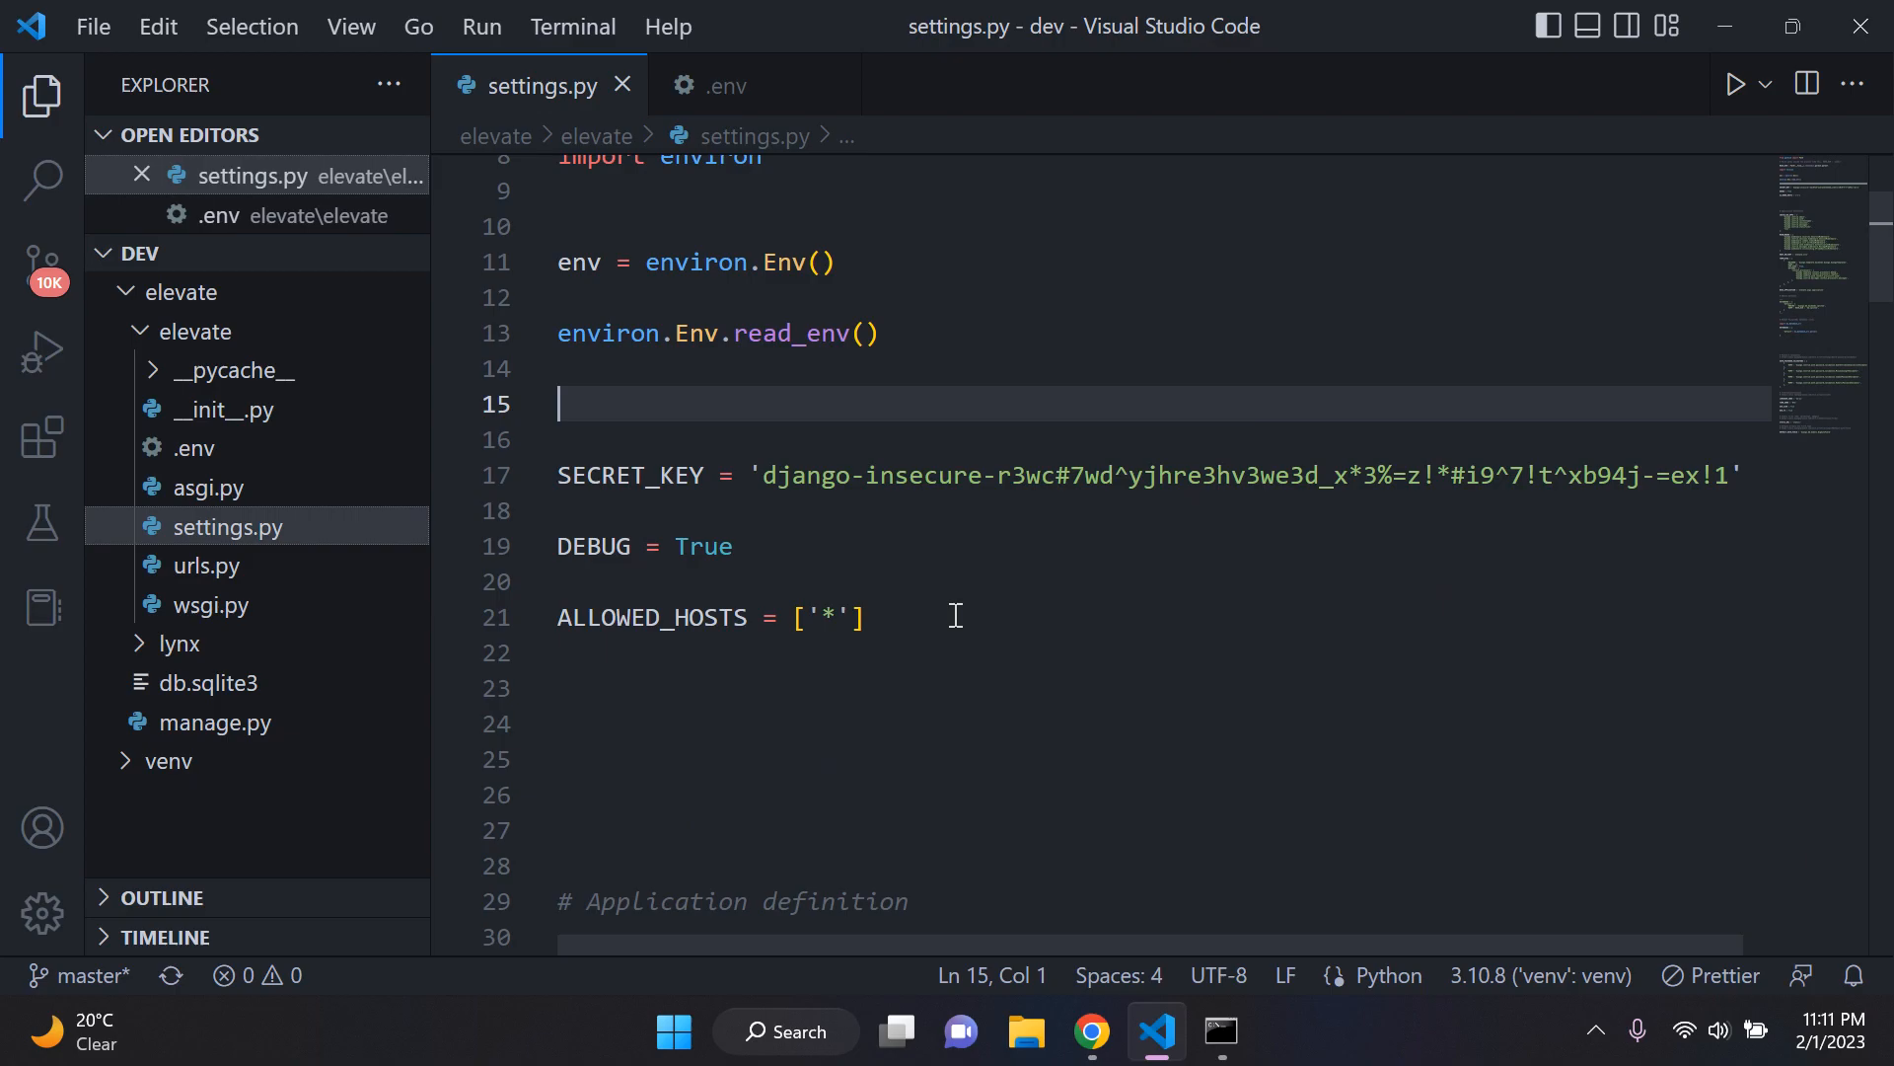
scroll(956, 615, down, 20)
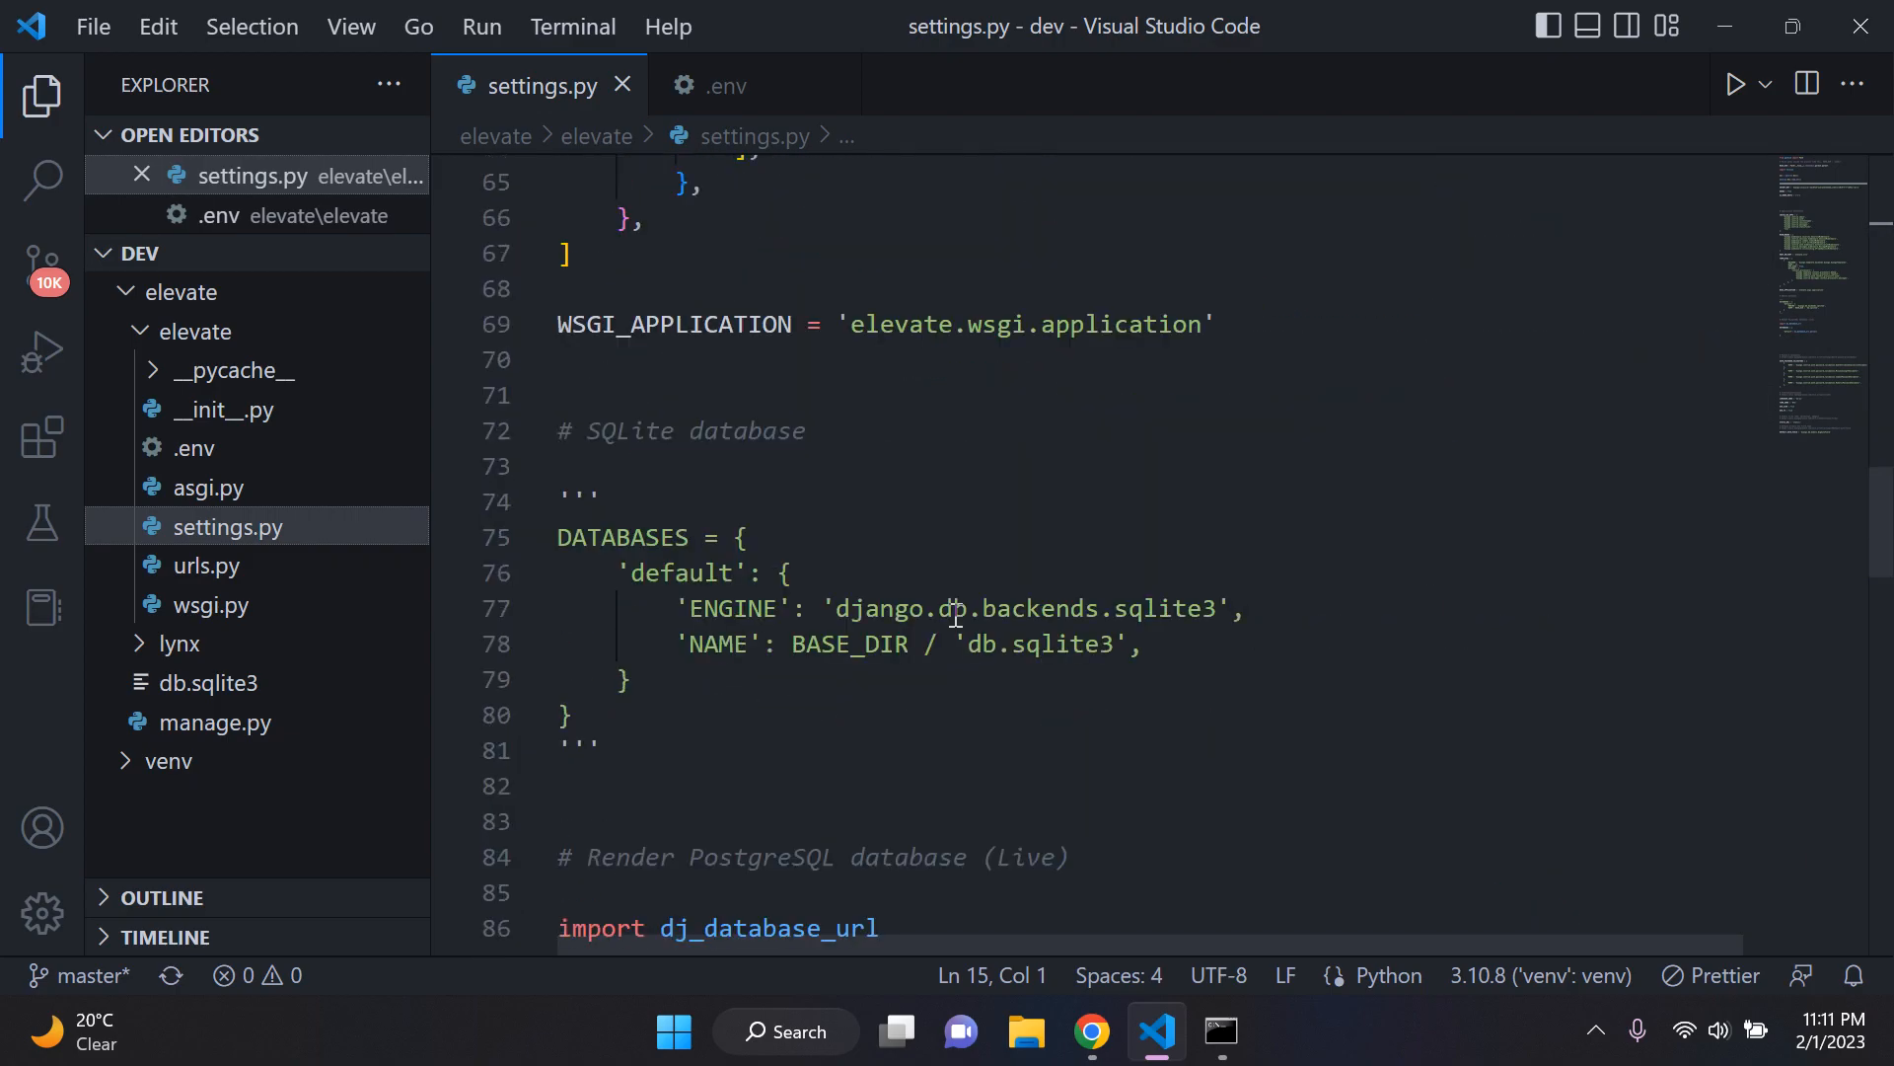
scroll(956, 615, down, 3)
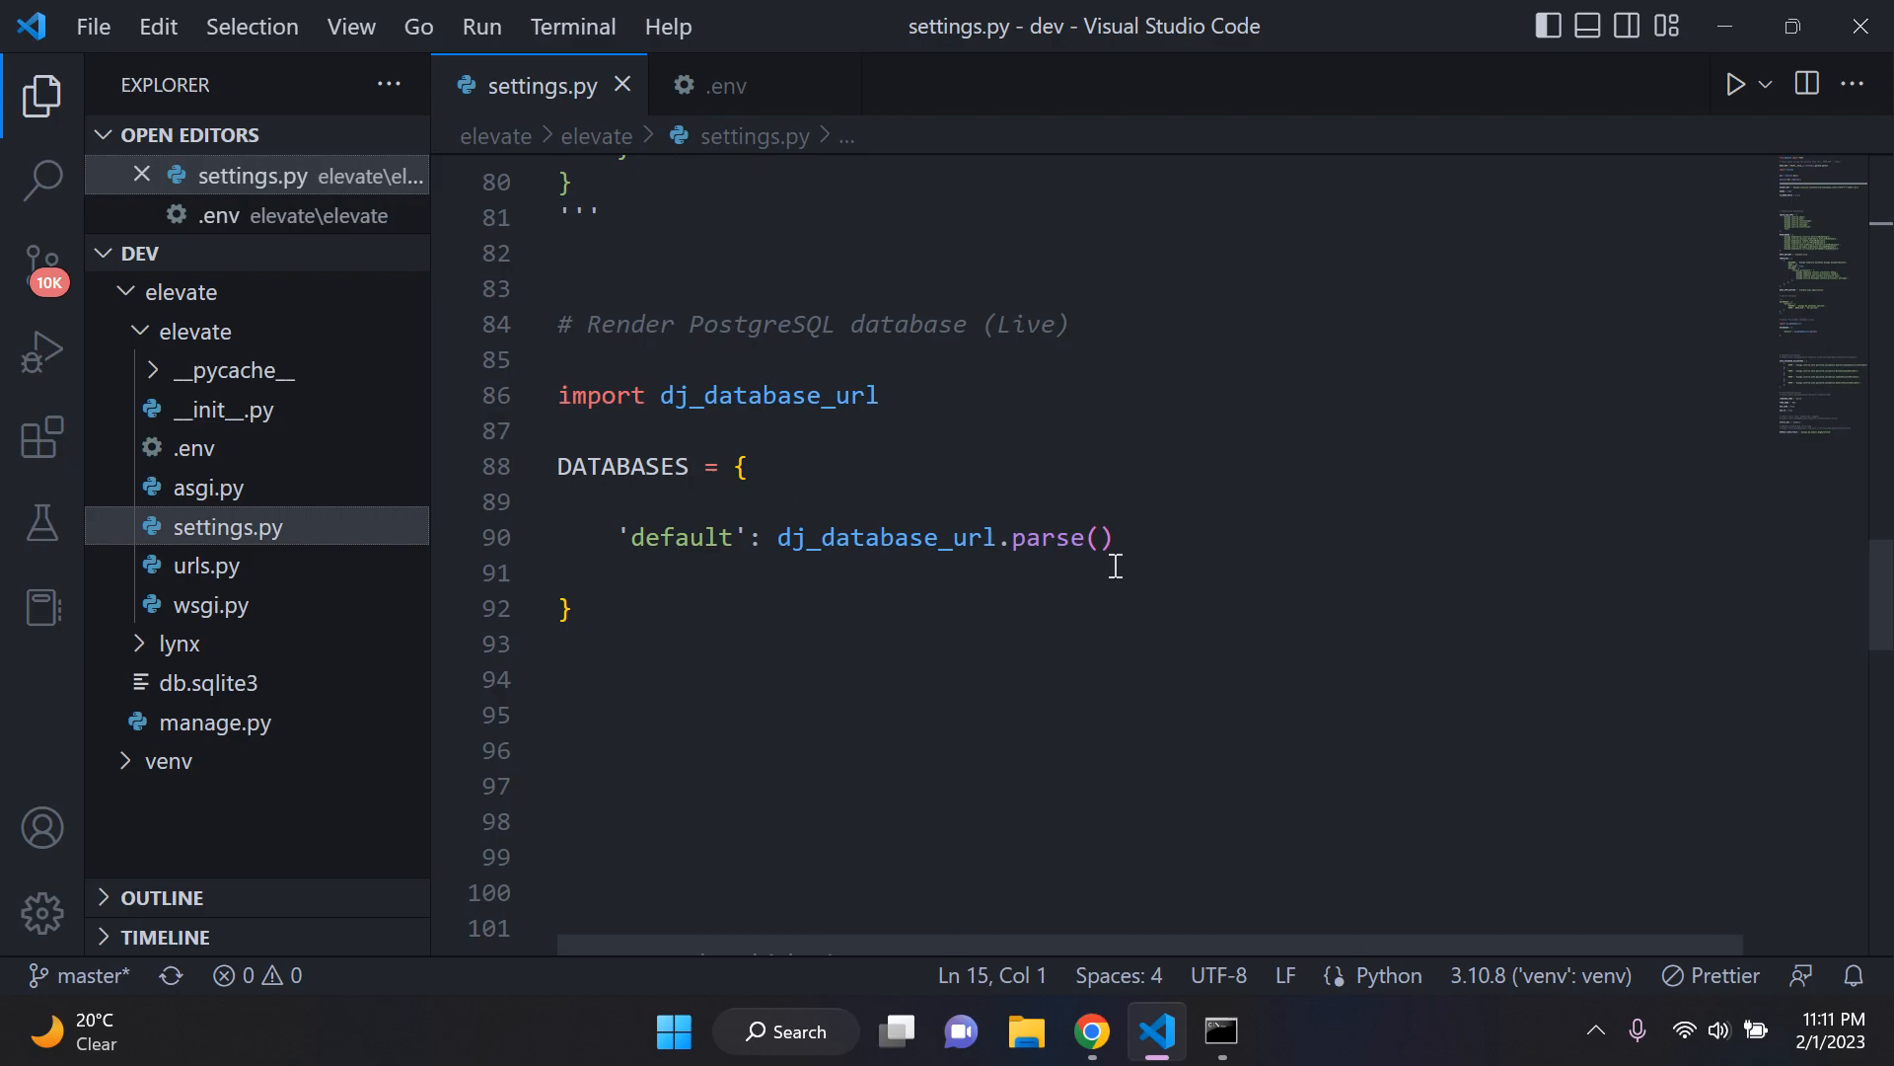
scroll(925, 485, up, 20)
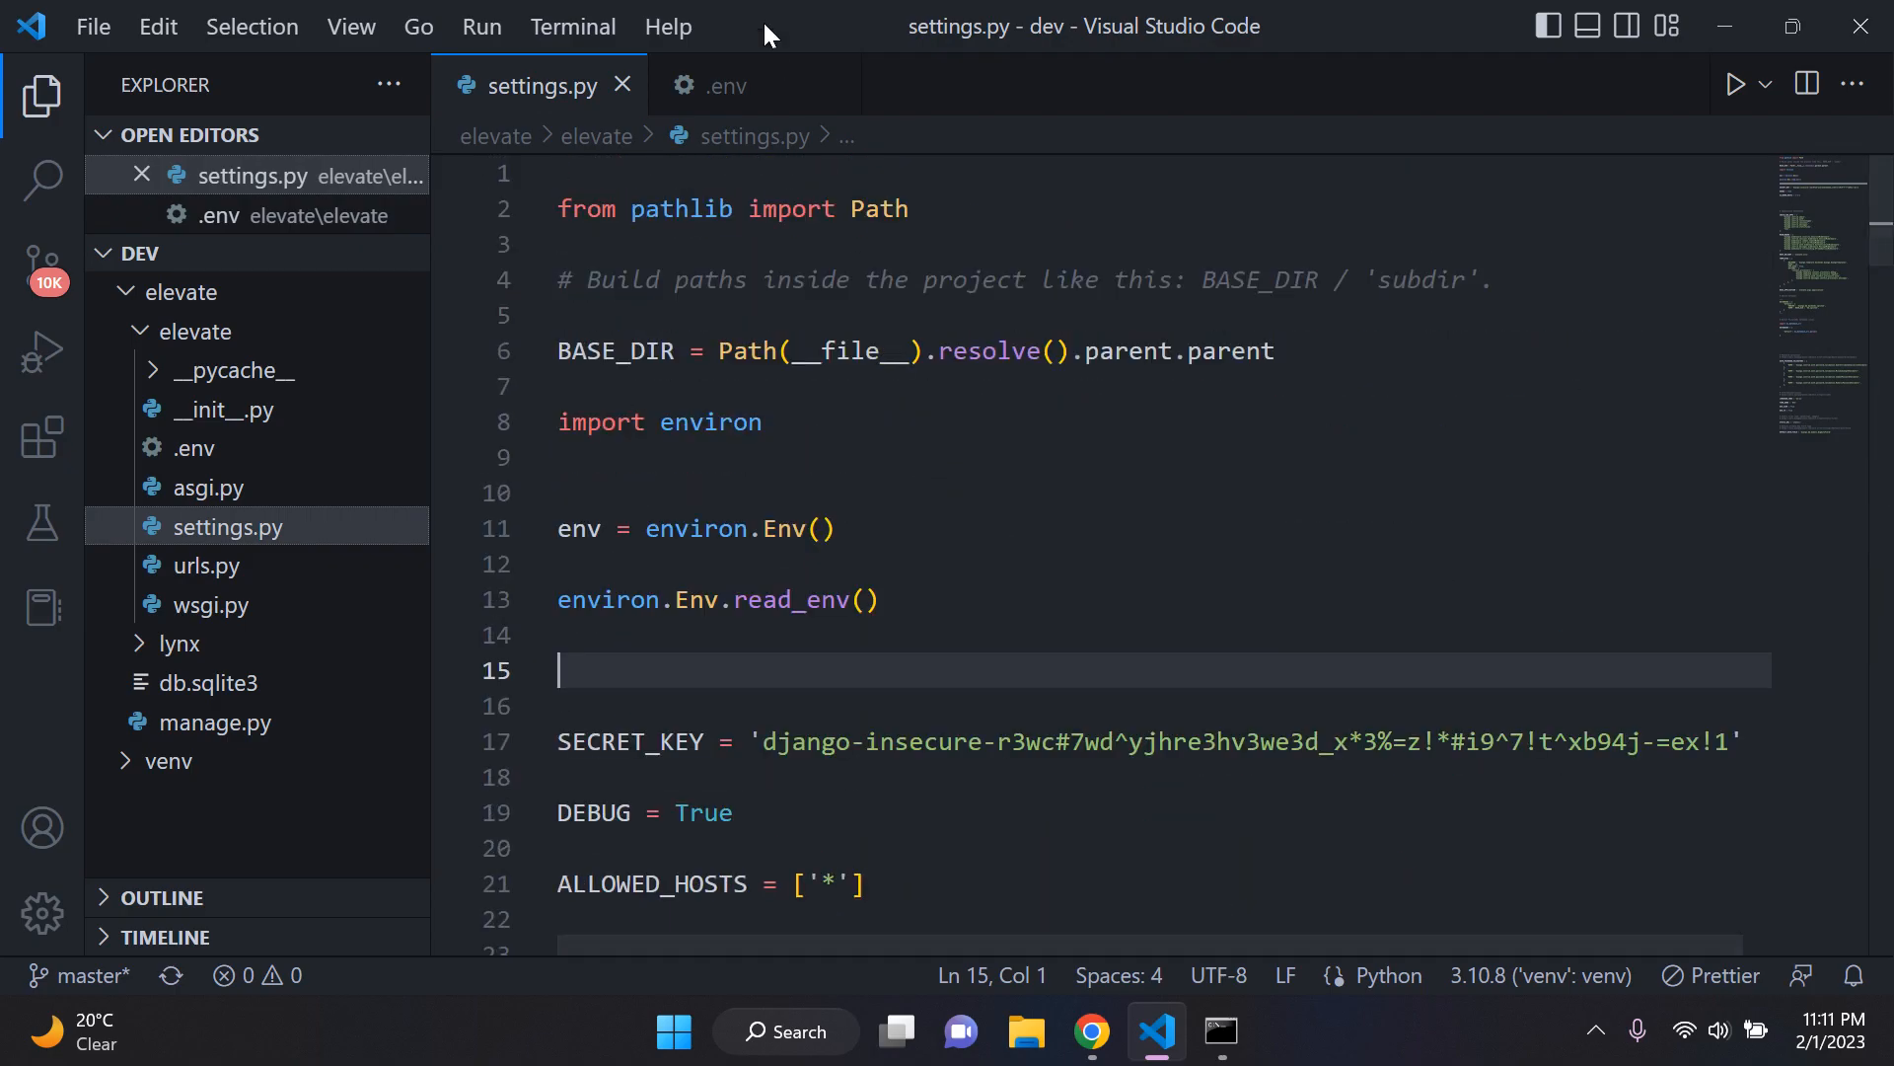
drag(983, 623, 558, 600)
click(977, 625)
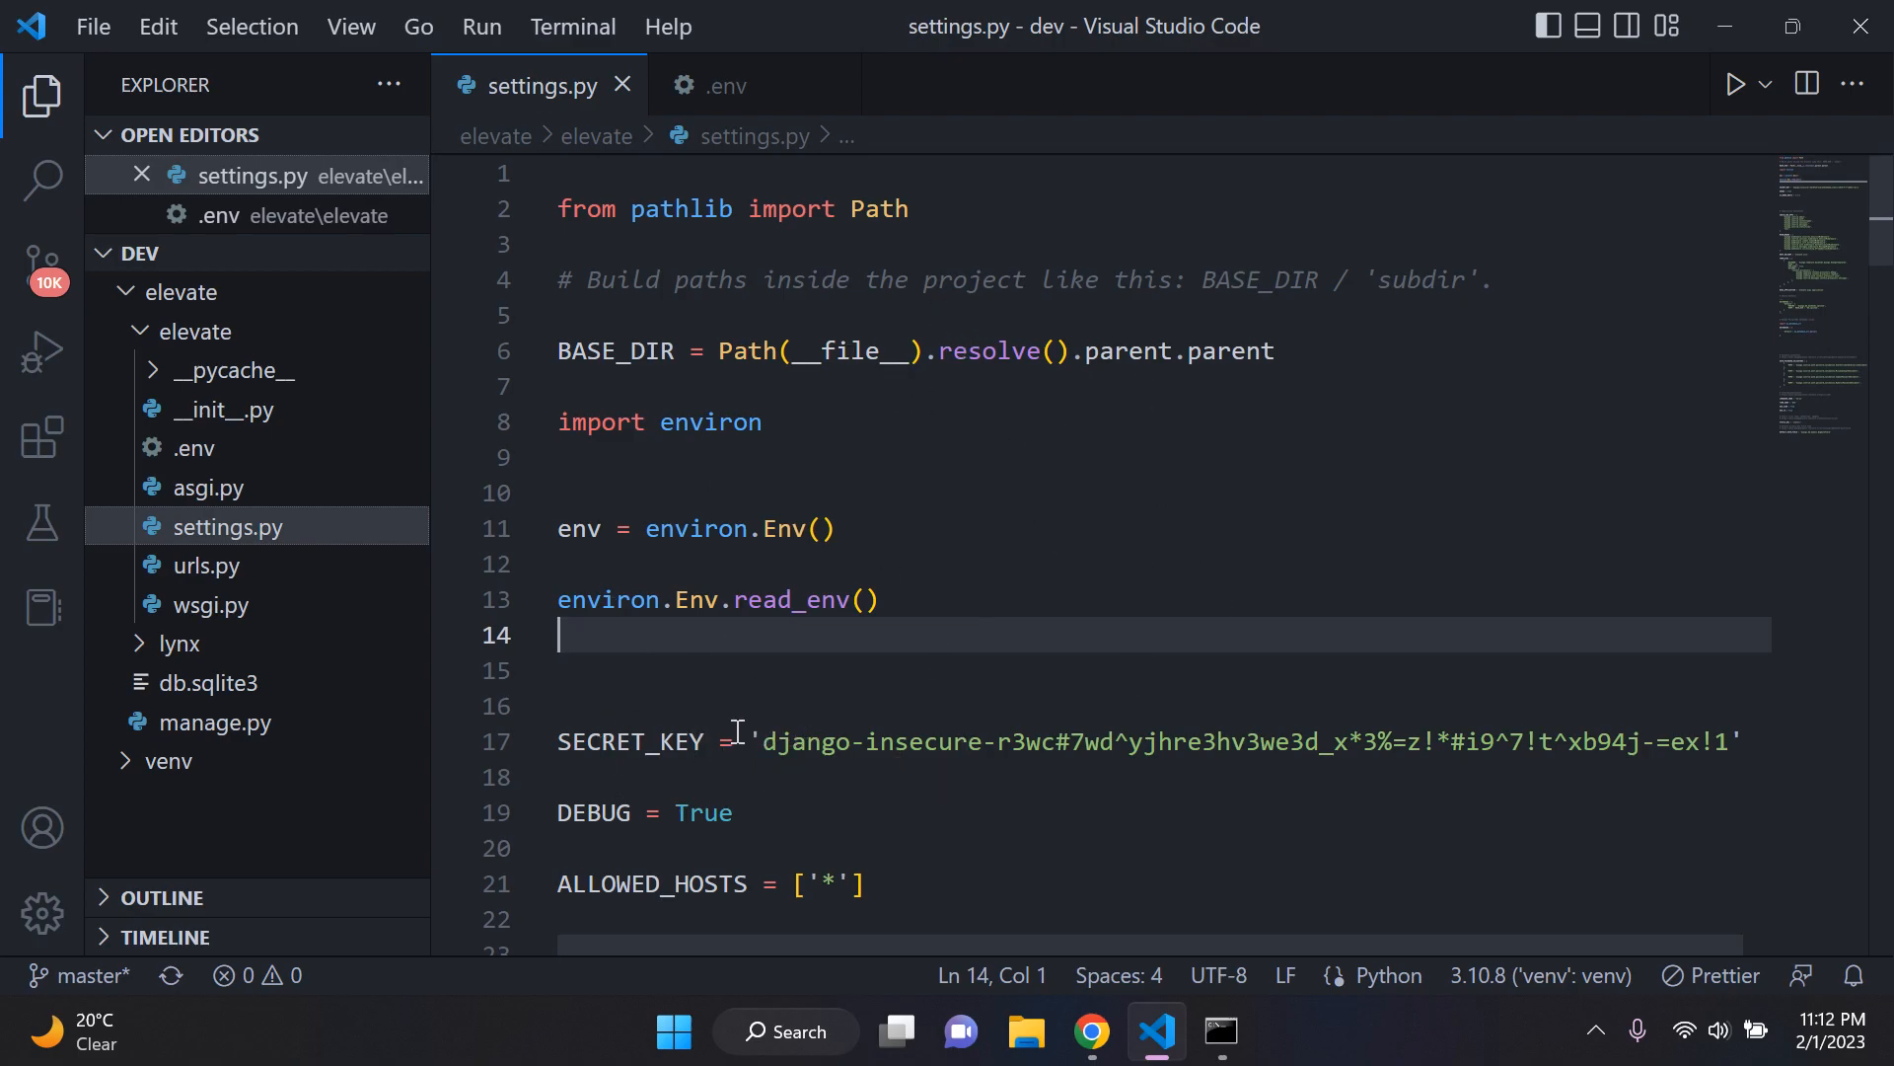
drag(768, 741, 1699, 740)
click(1309, 630)
Step: Start a DATABASE_URL= variable on line 1 of the .env file
click(760, 87)
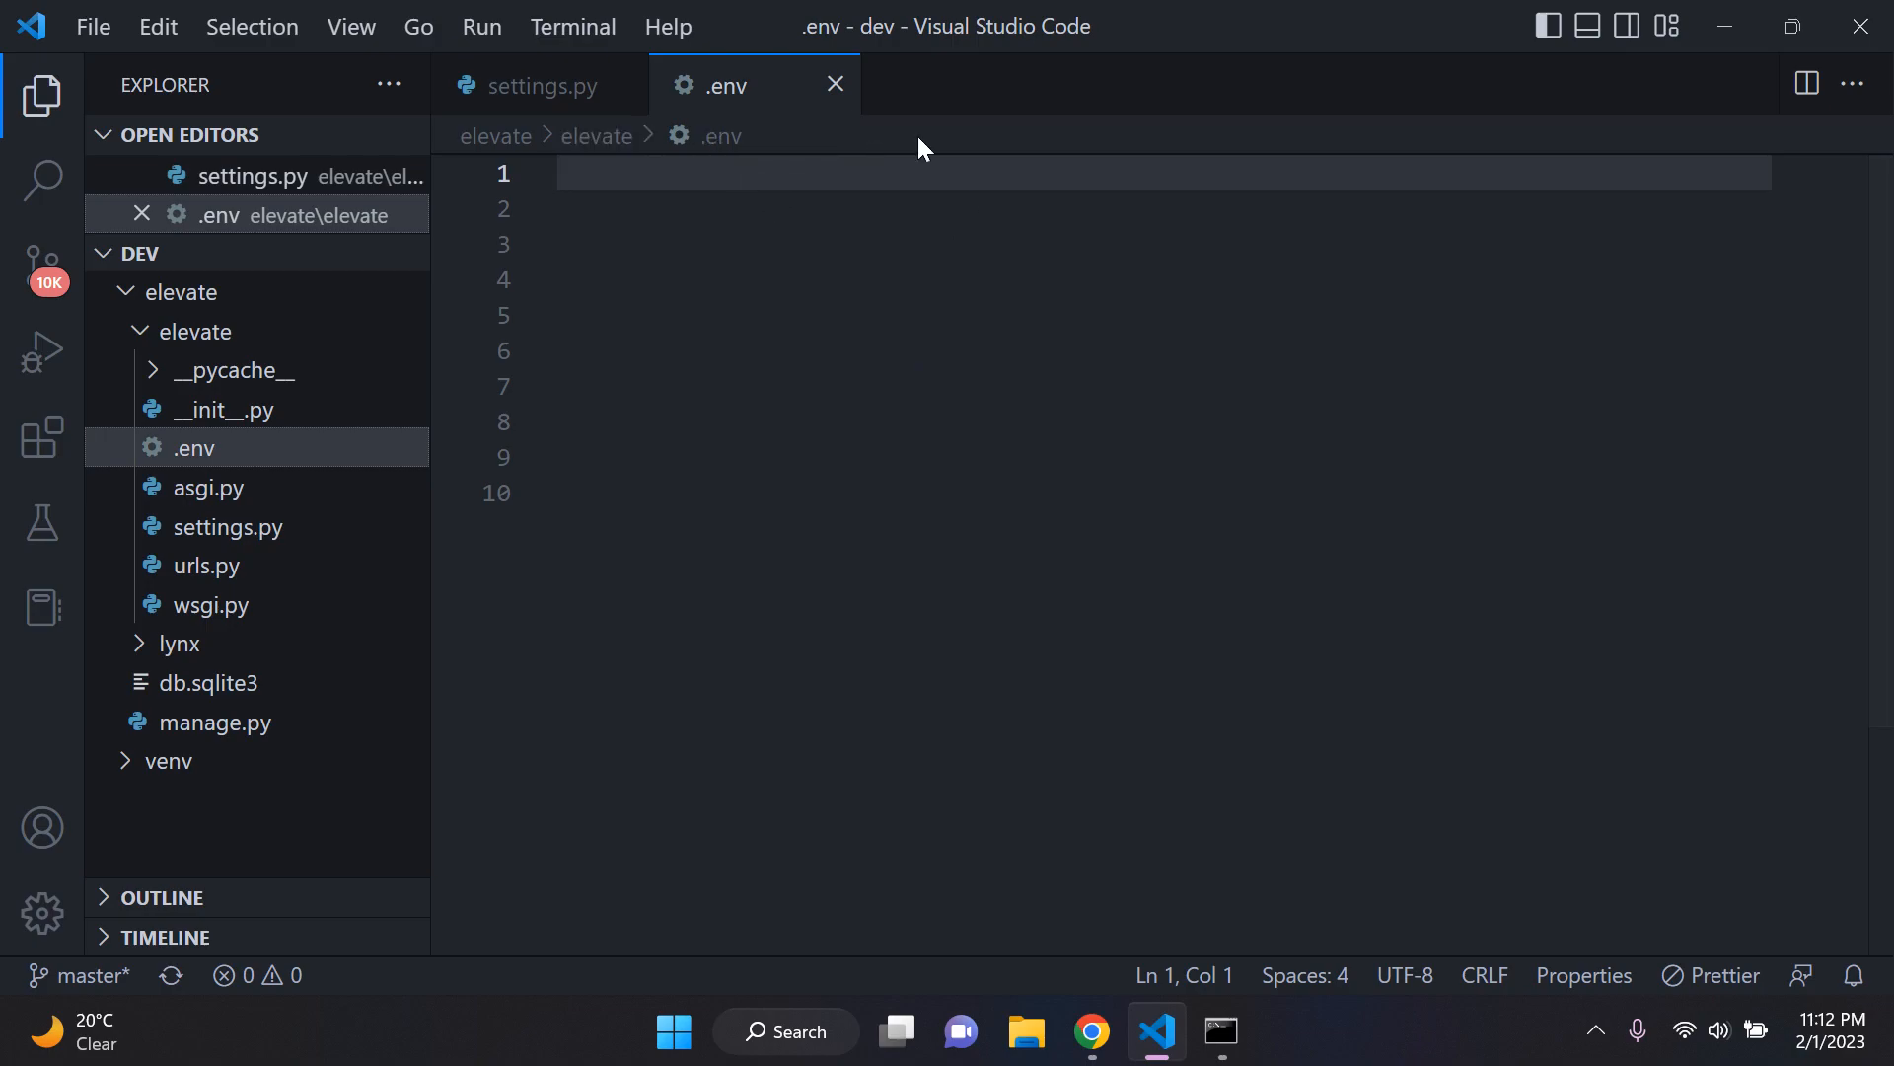
text(DATABASE_URL)
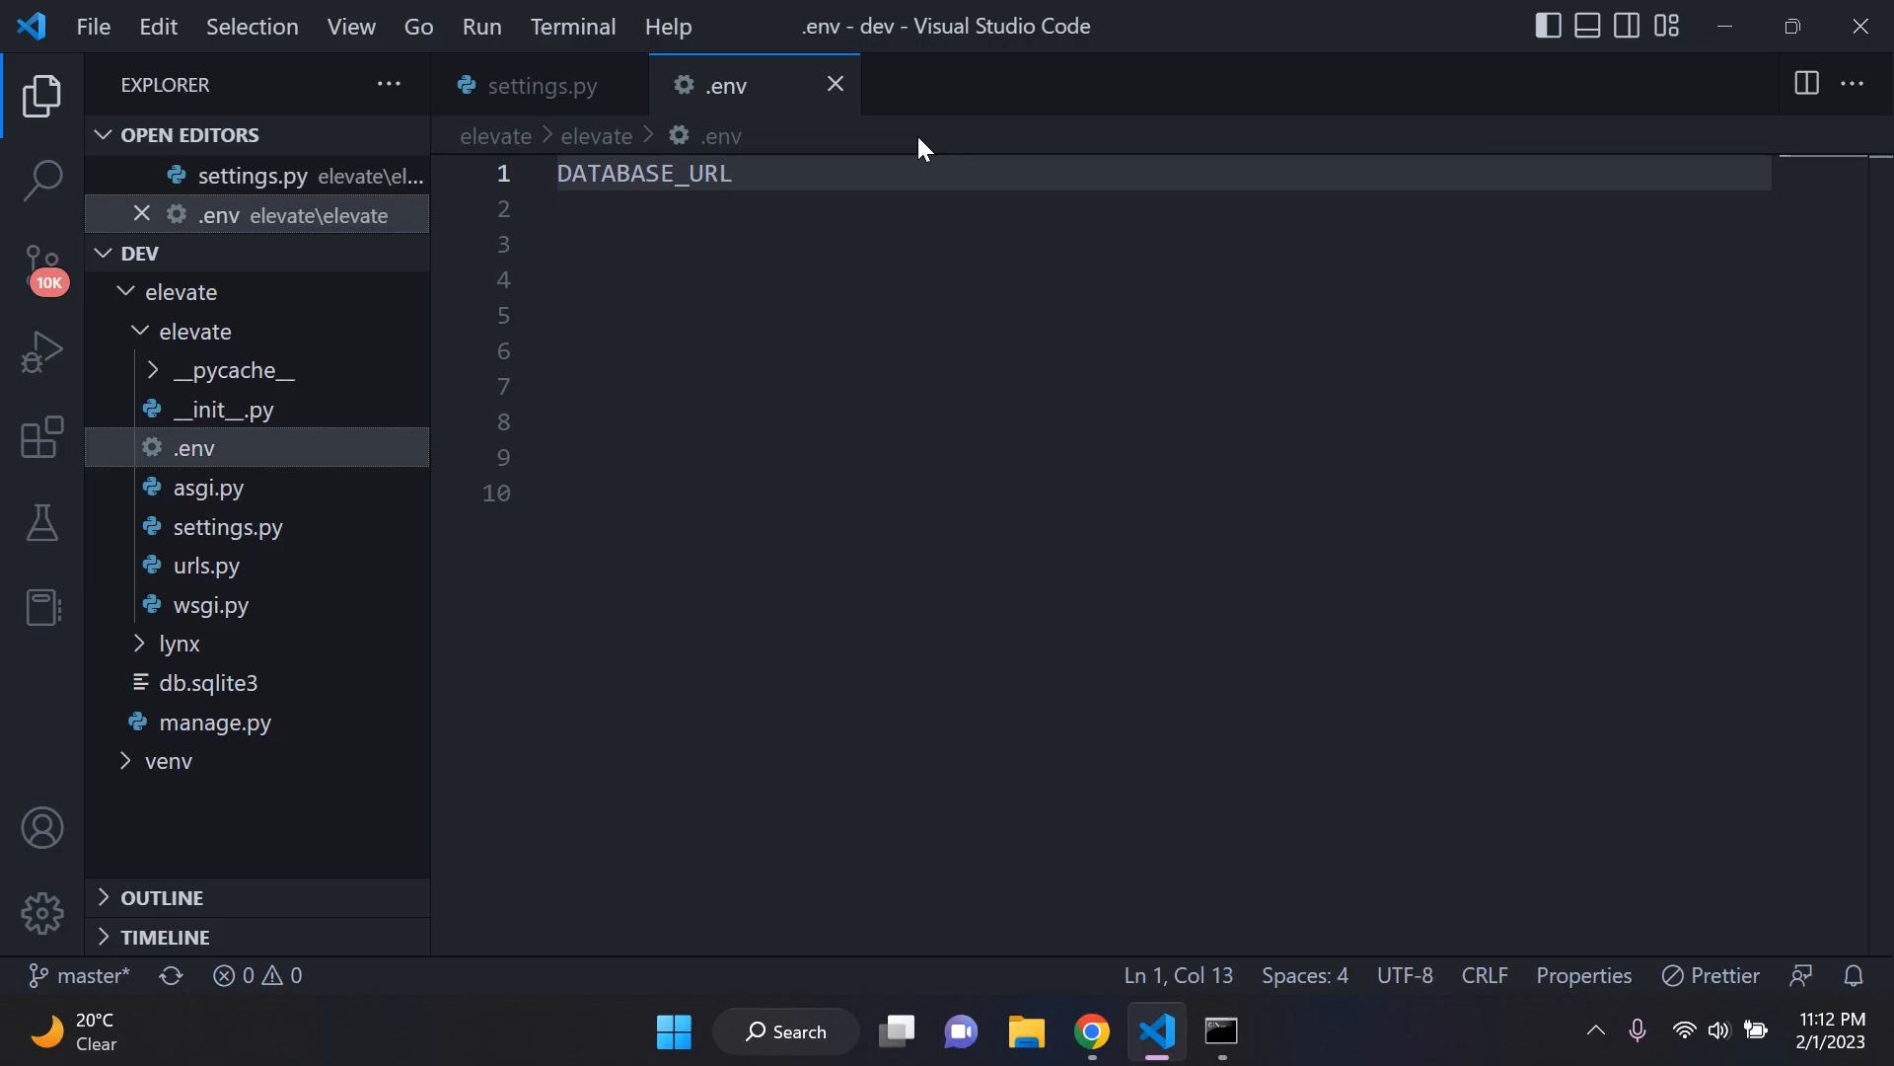
text(=)
Step: Copy the External Database URL from the Render dashboard in Chrome and paste it as the DATABASE_URL value in .env in Visual Studio Code
click(1116, 1031)
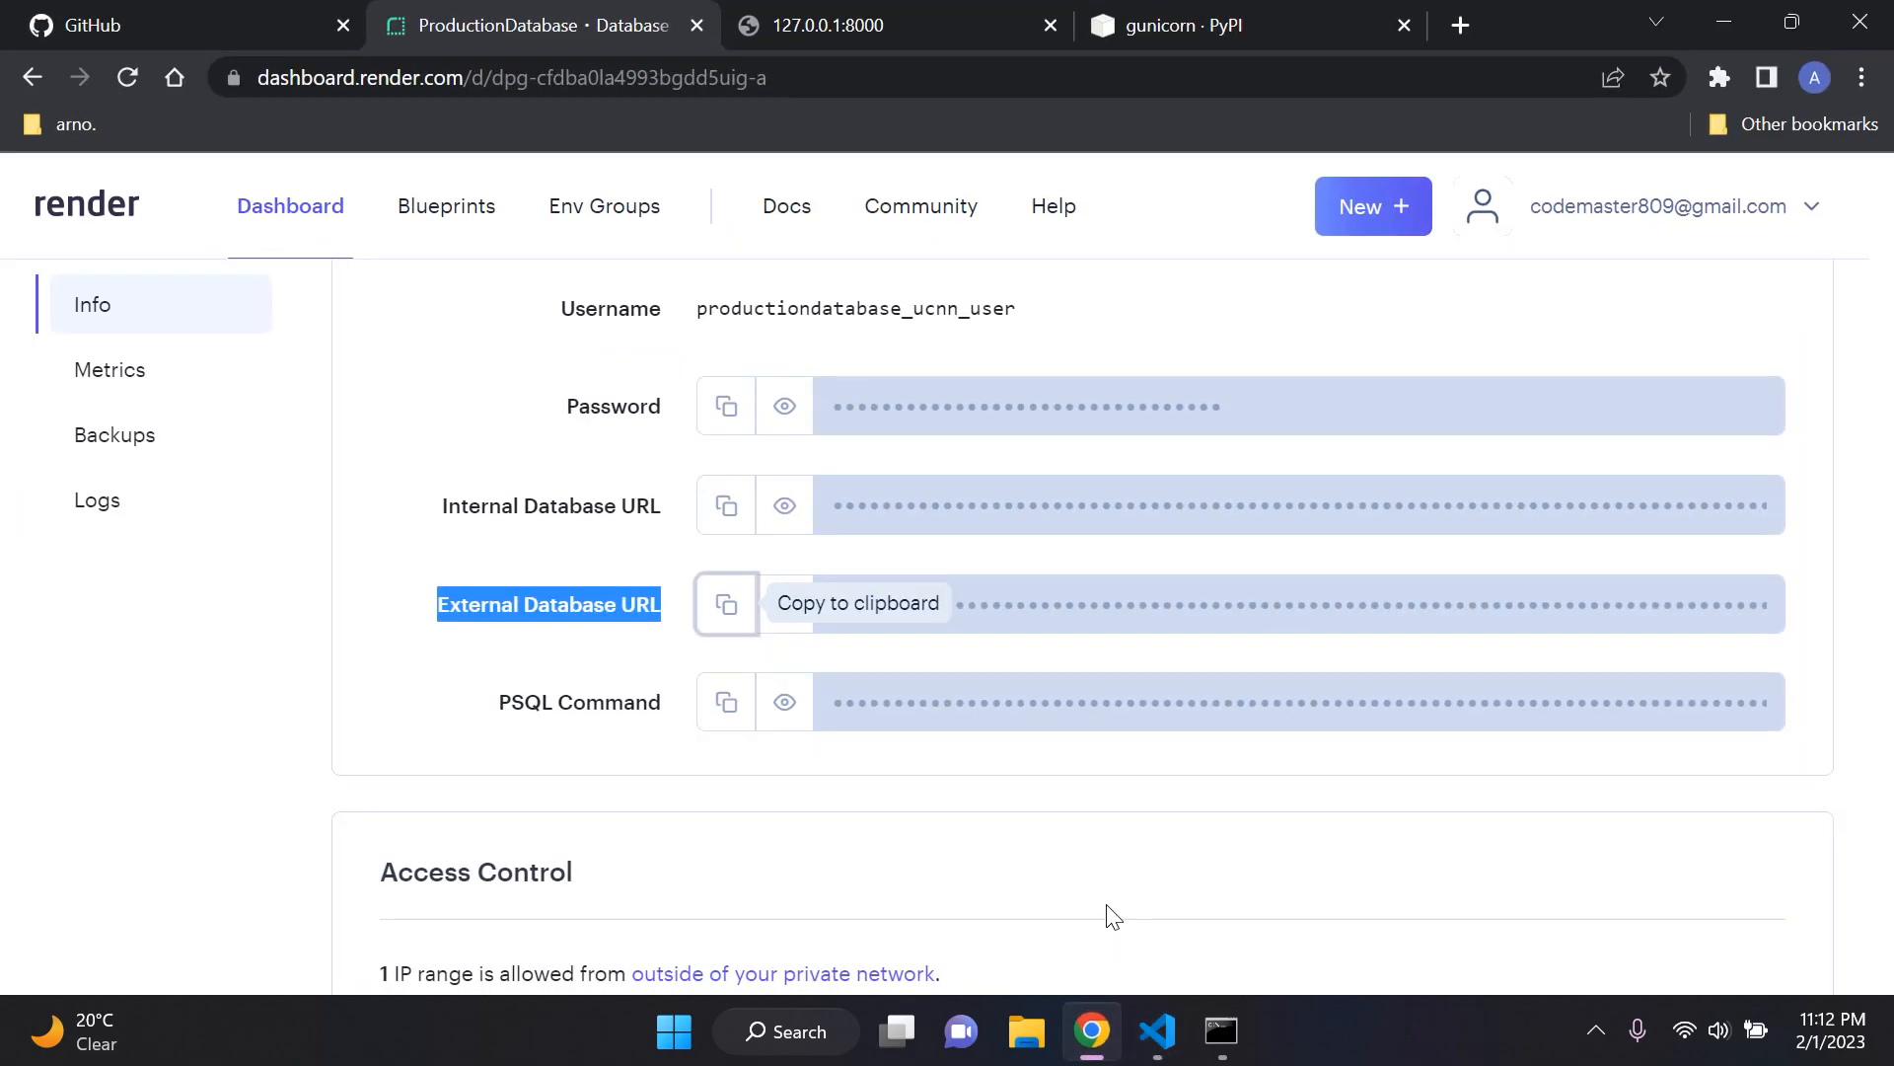
click(631, 770)
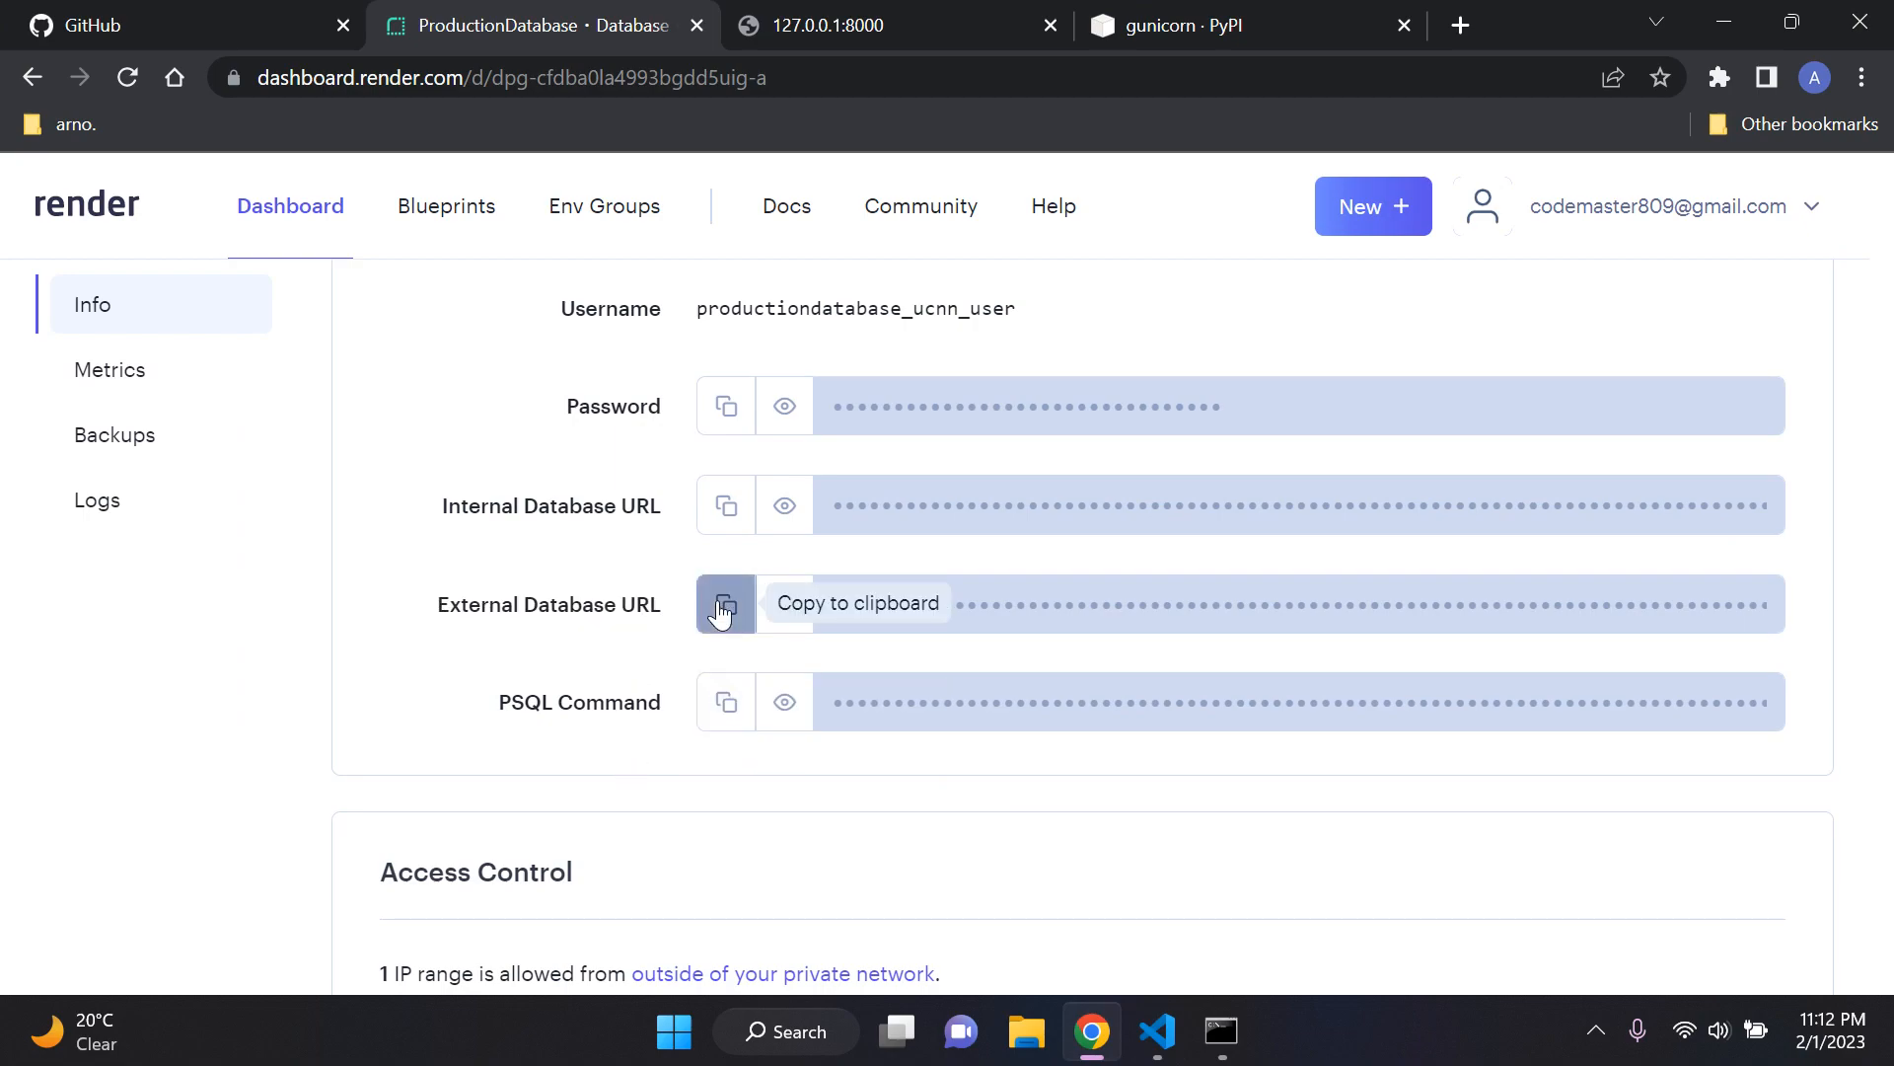
drag(439, 607, 671, 616)
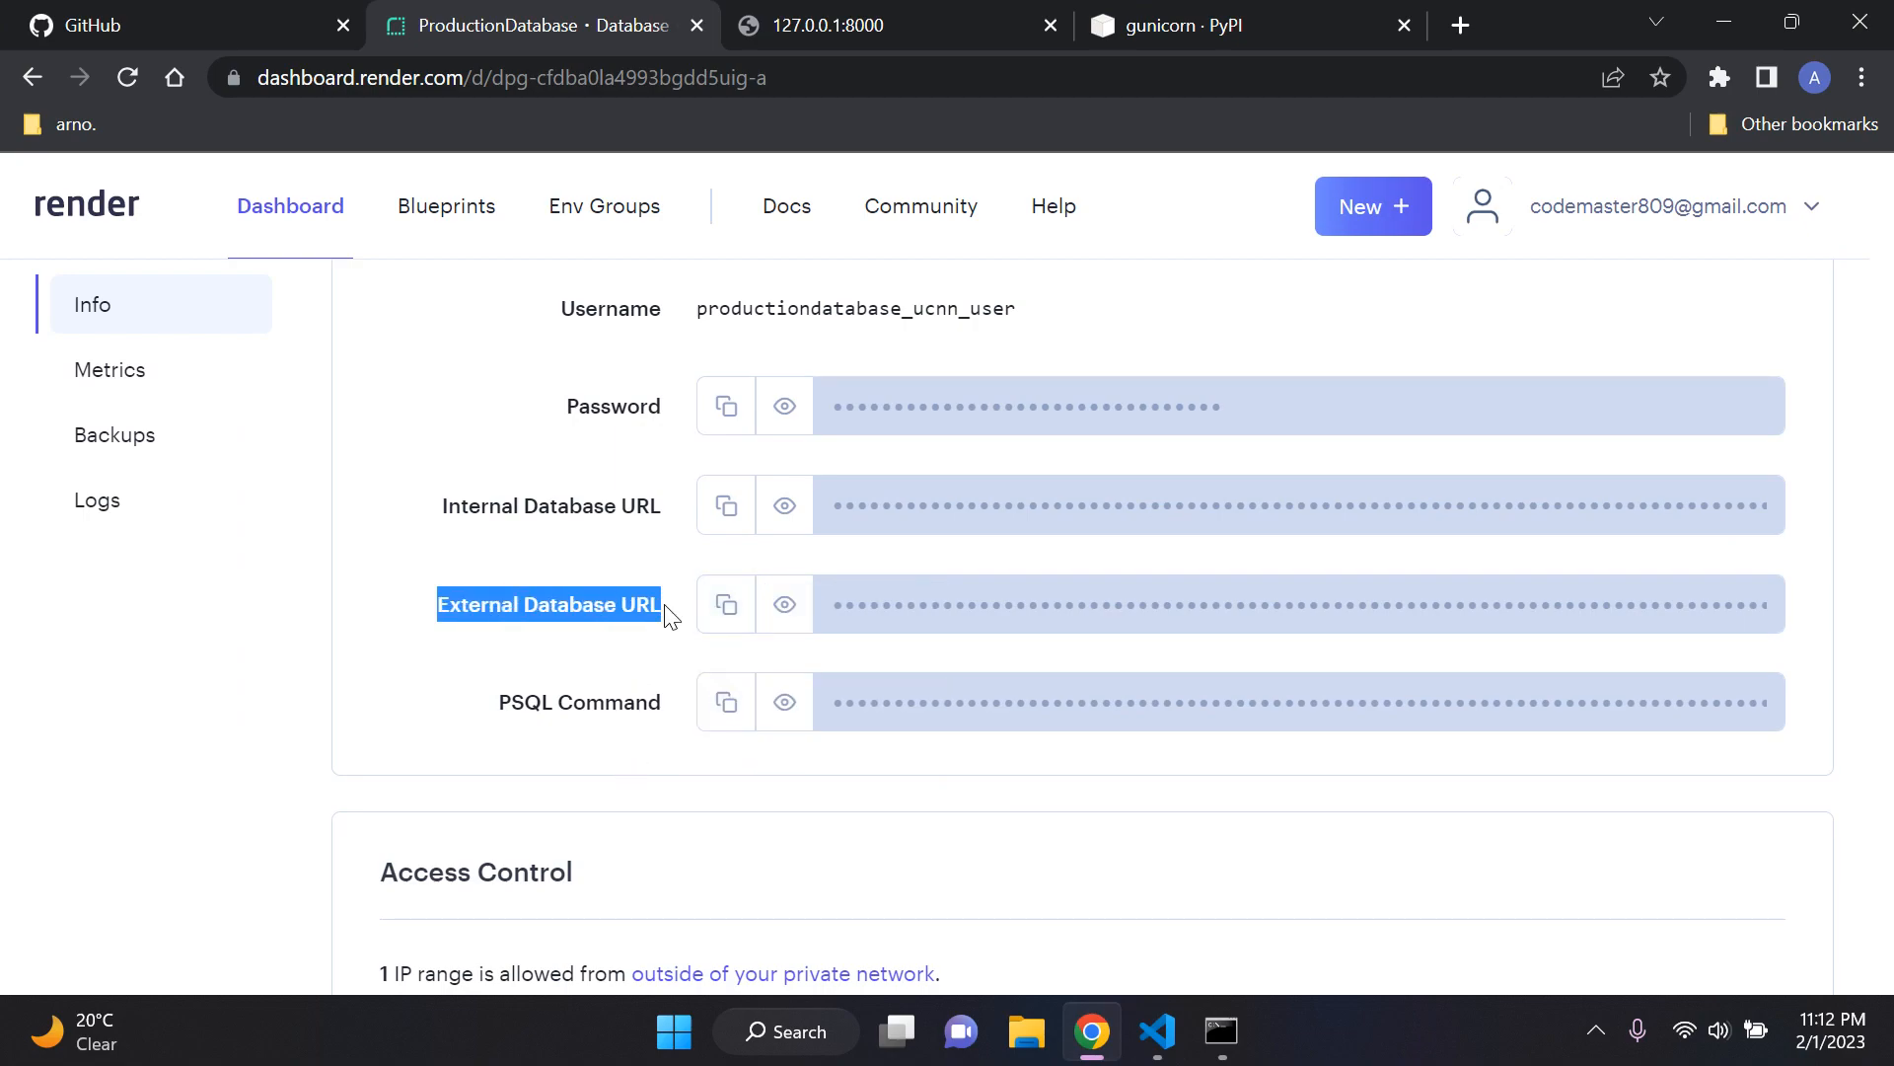
click(545, 625)
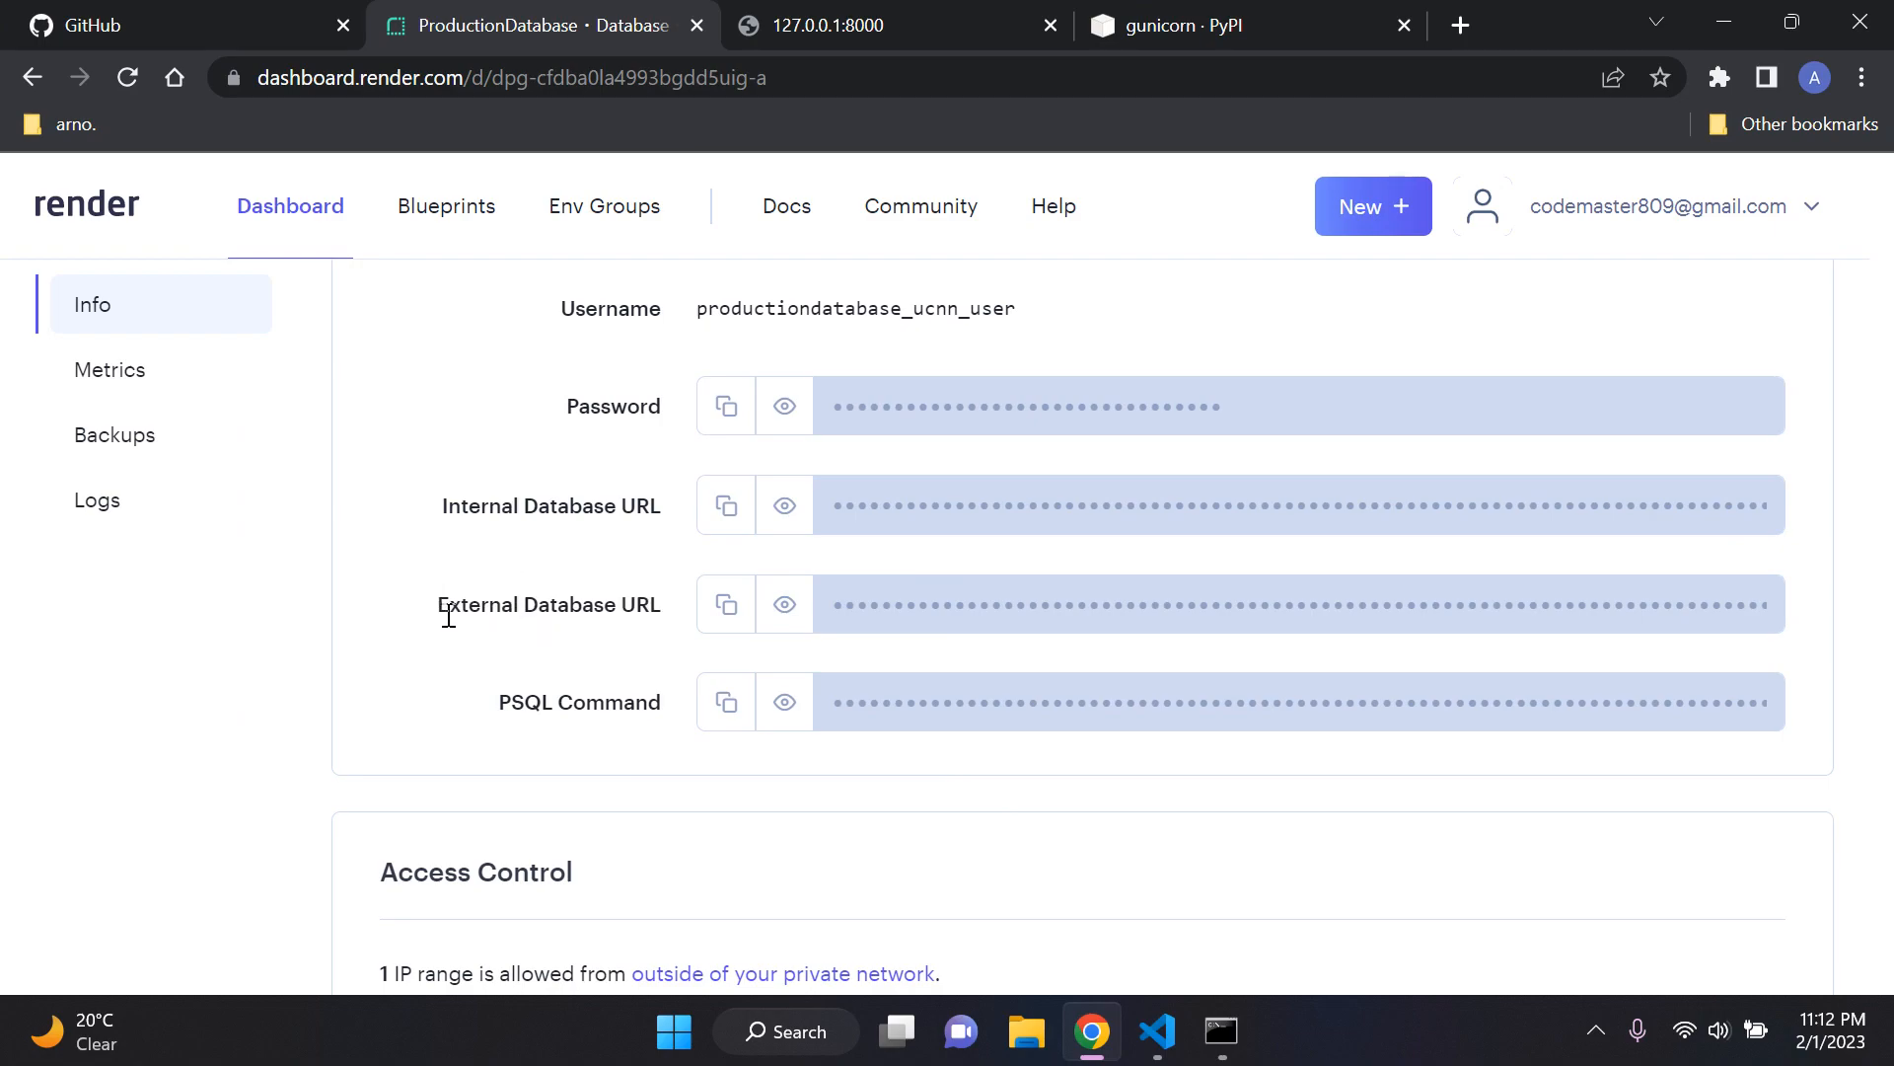
click(726, 605)
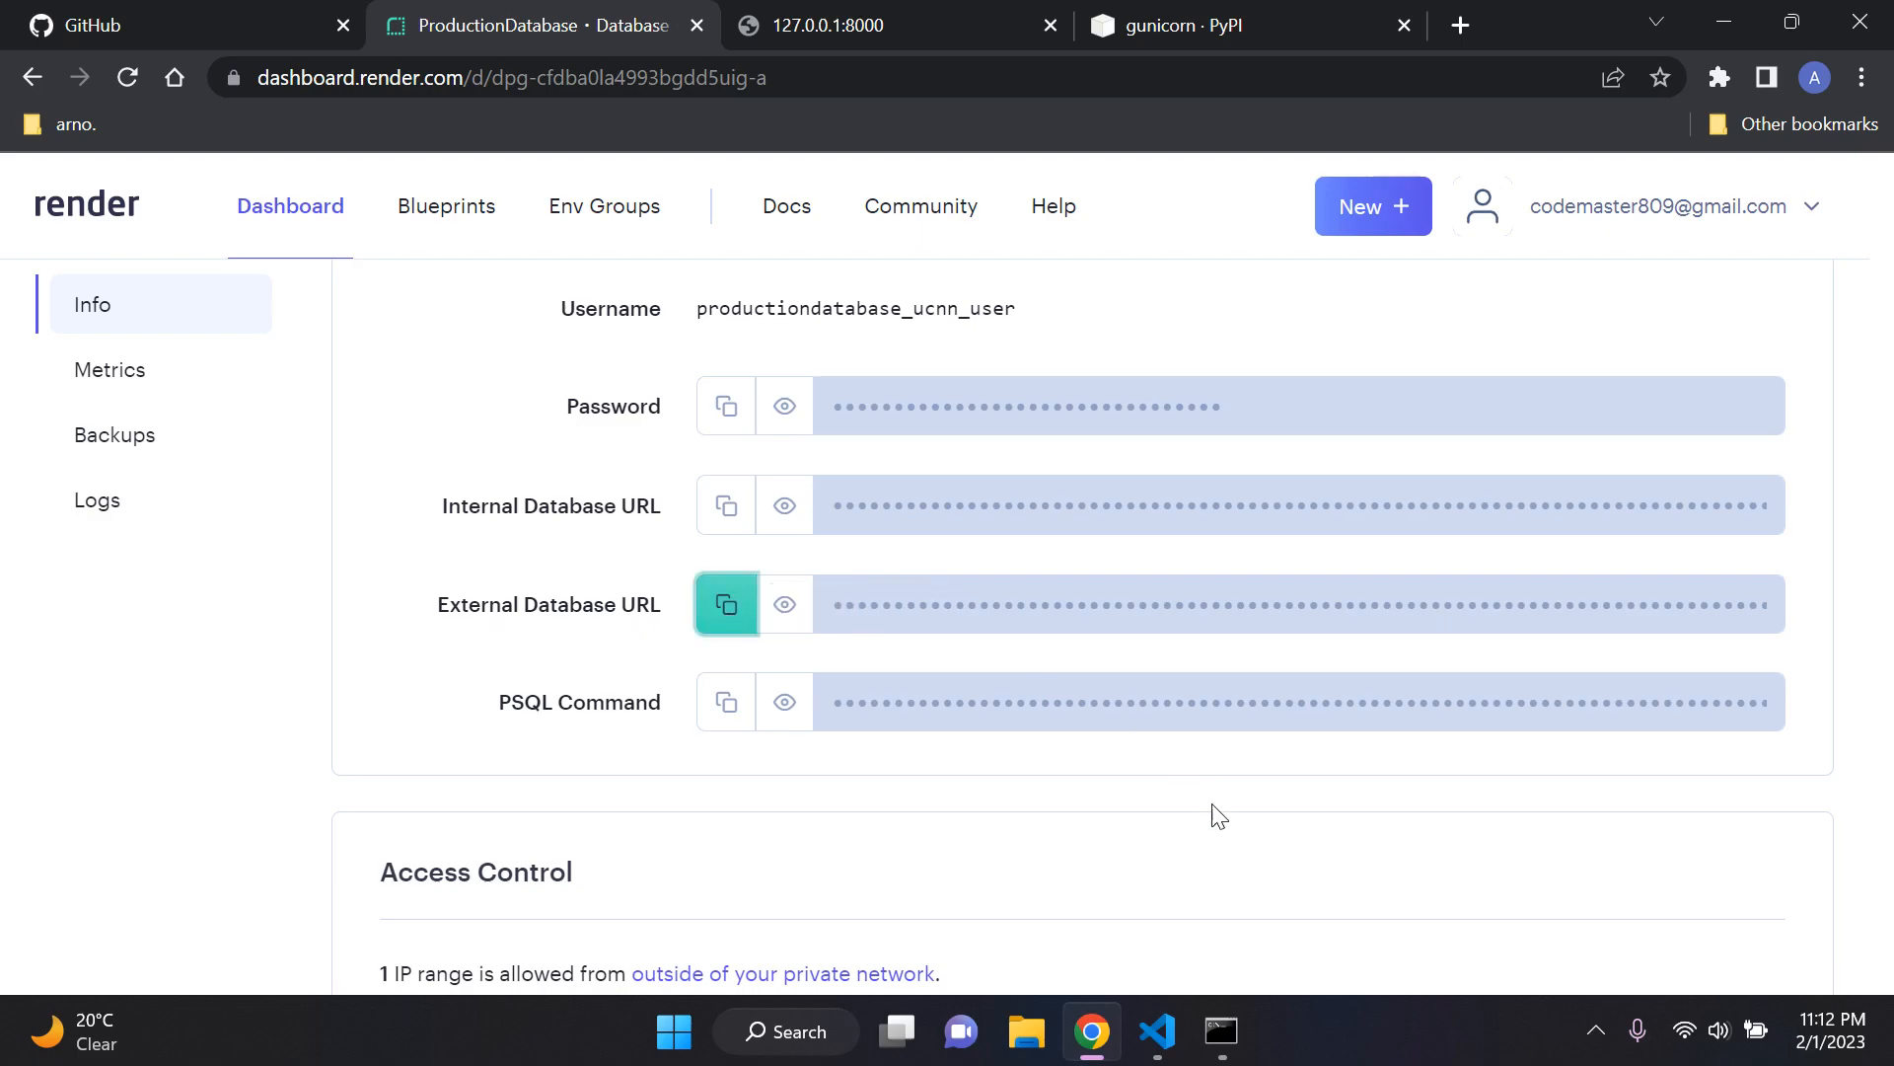
click(1157, 1031)
key(ctrl+v)
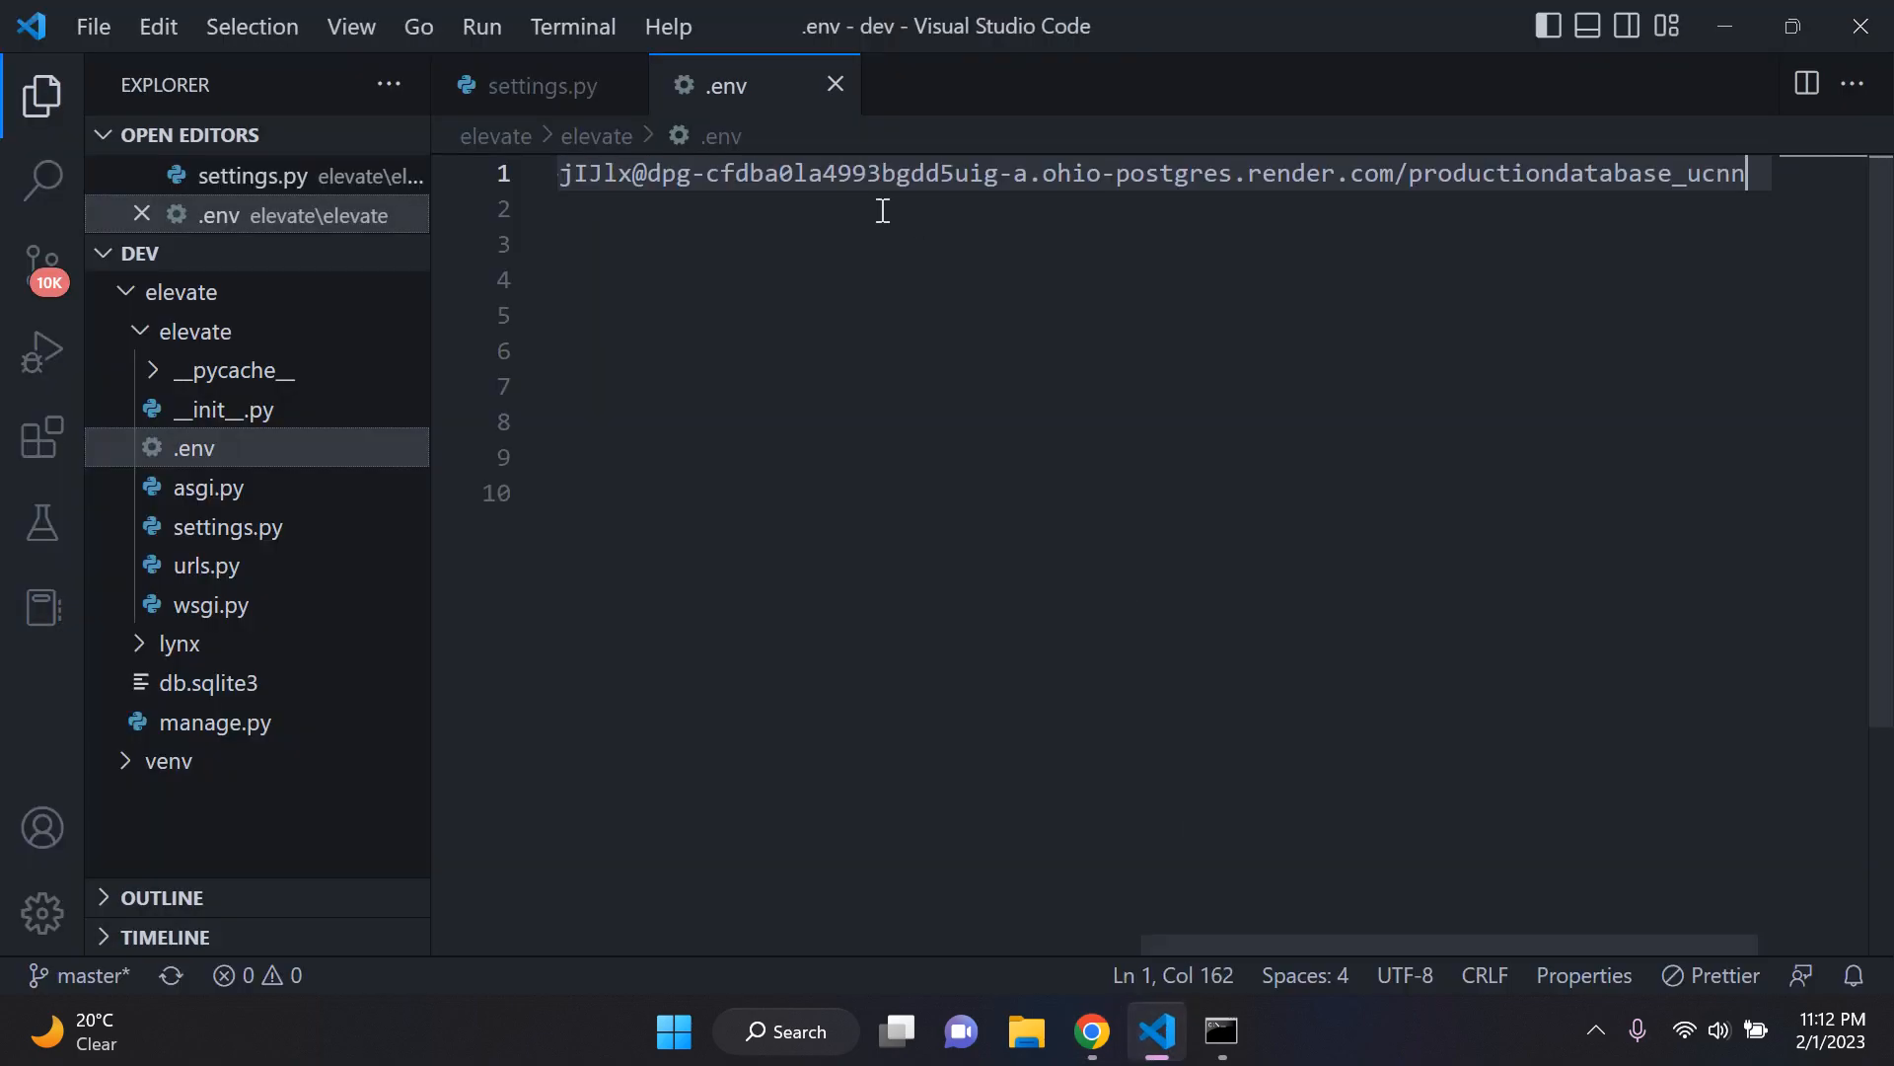
click(949, 236)
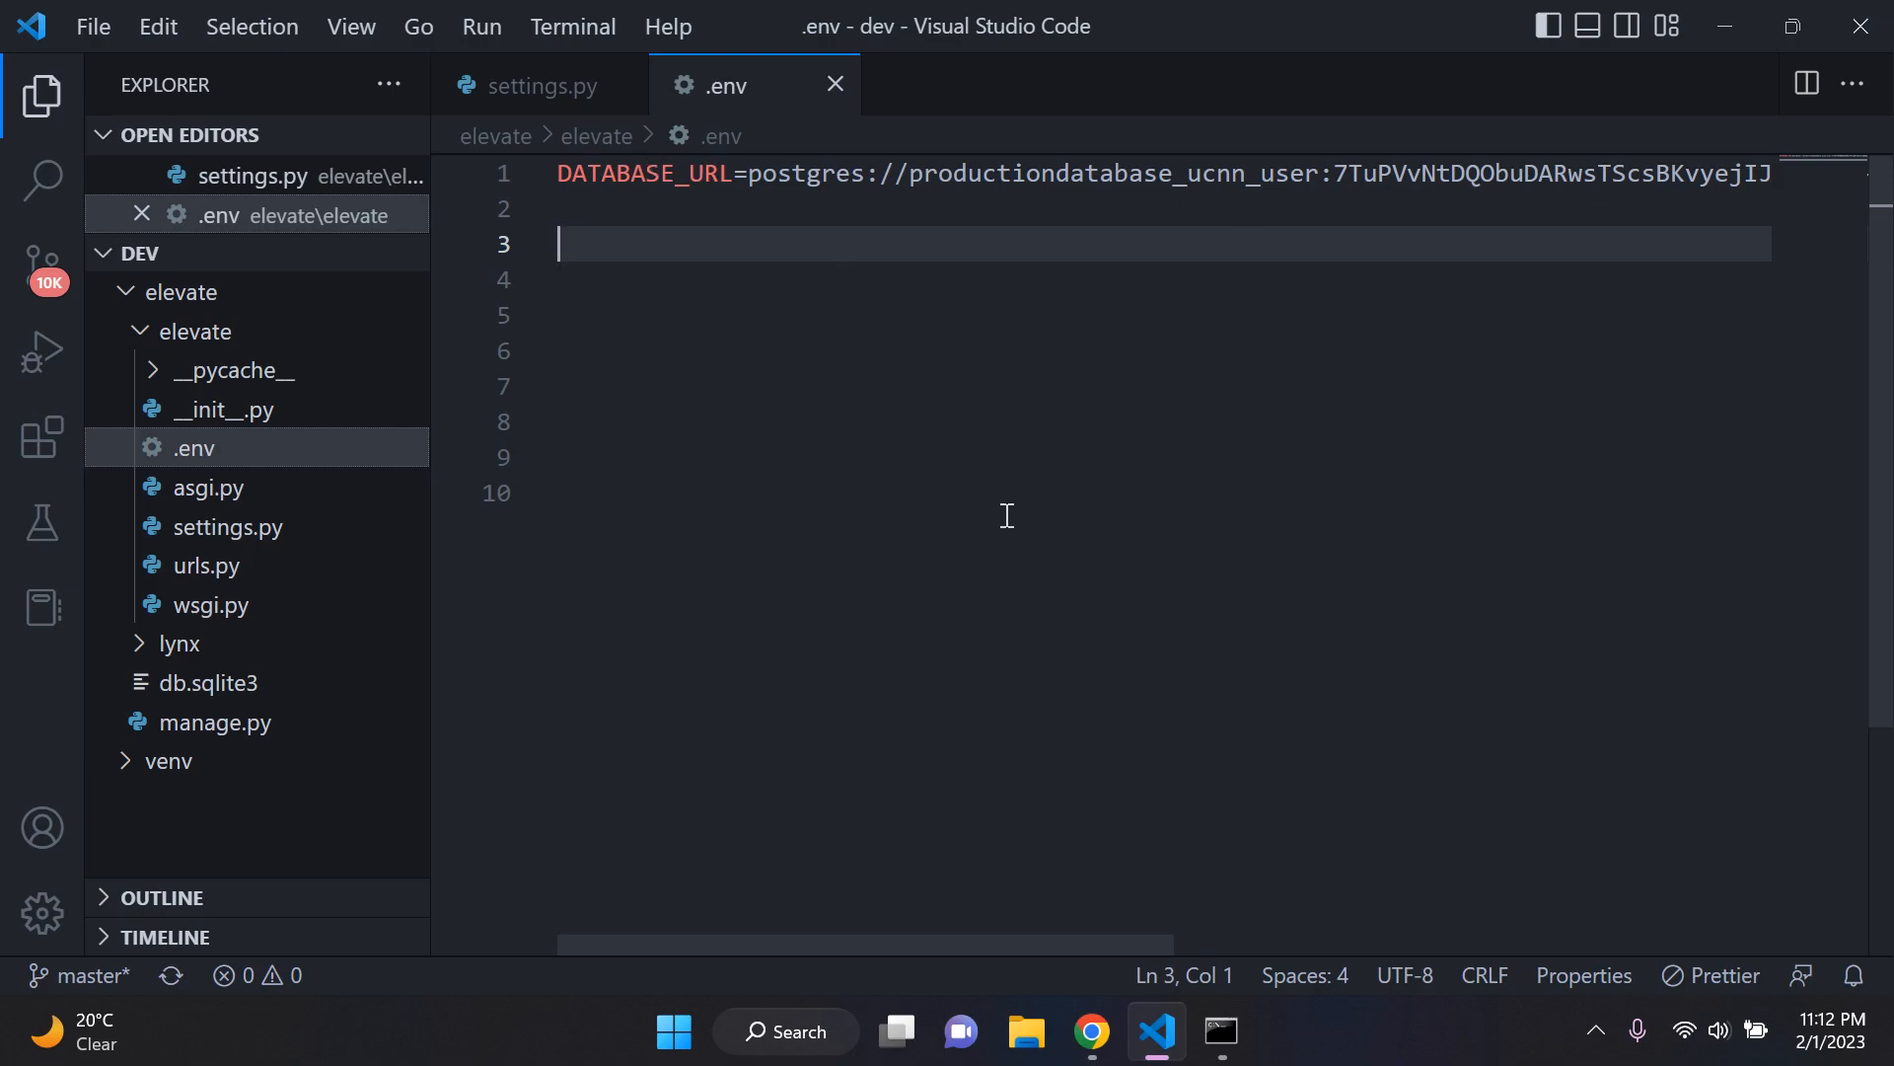
drag(567, 174, 735, 175)
click(684, 243)
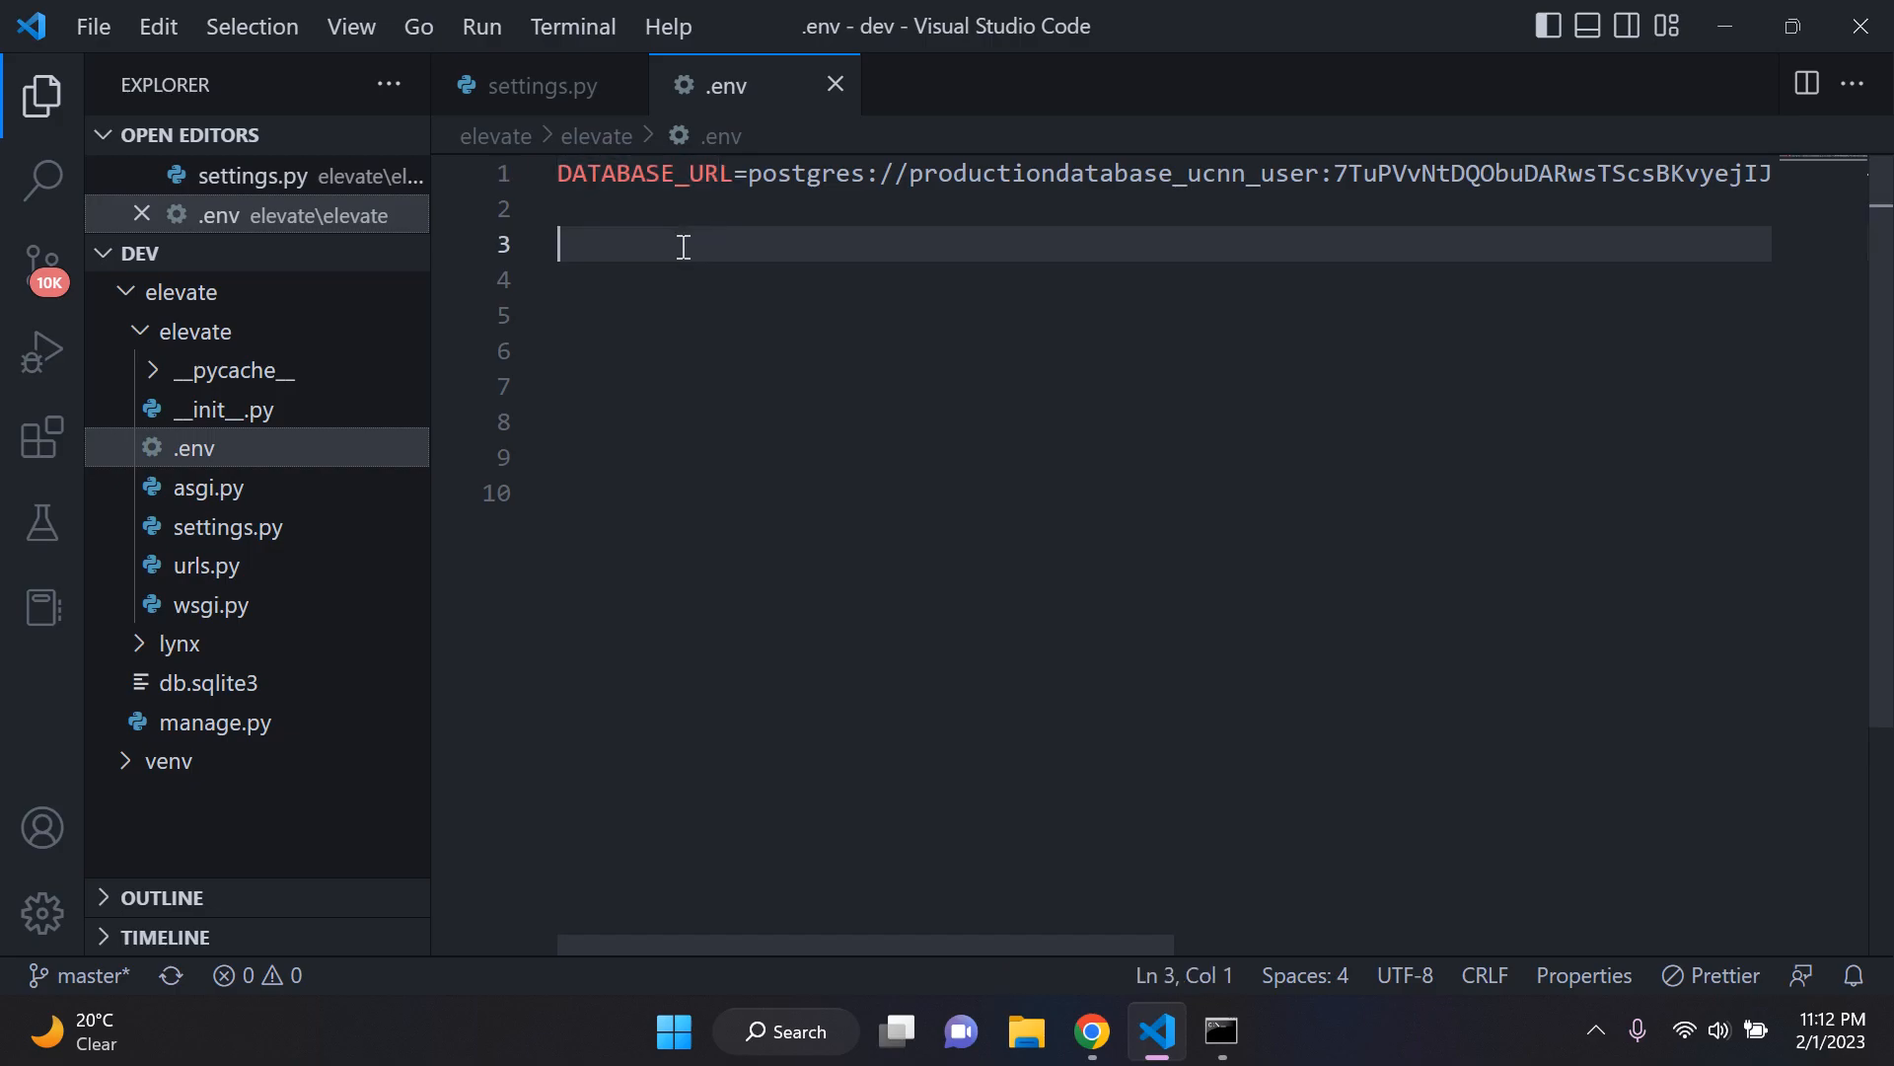
Step: In settings.py, add an env('') call with an empty string inside dj_database_url.parse() of the Render database's default entry
click(540, 89)
scroll(948, 388, down, 11)
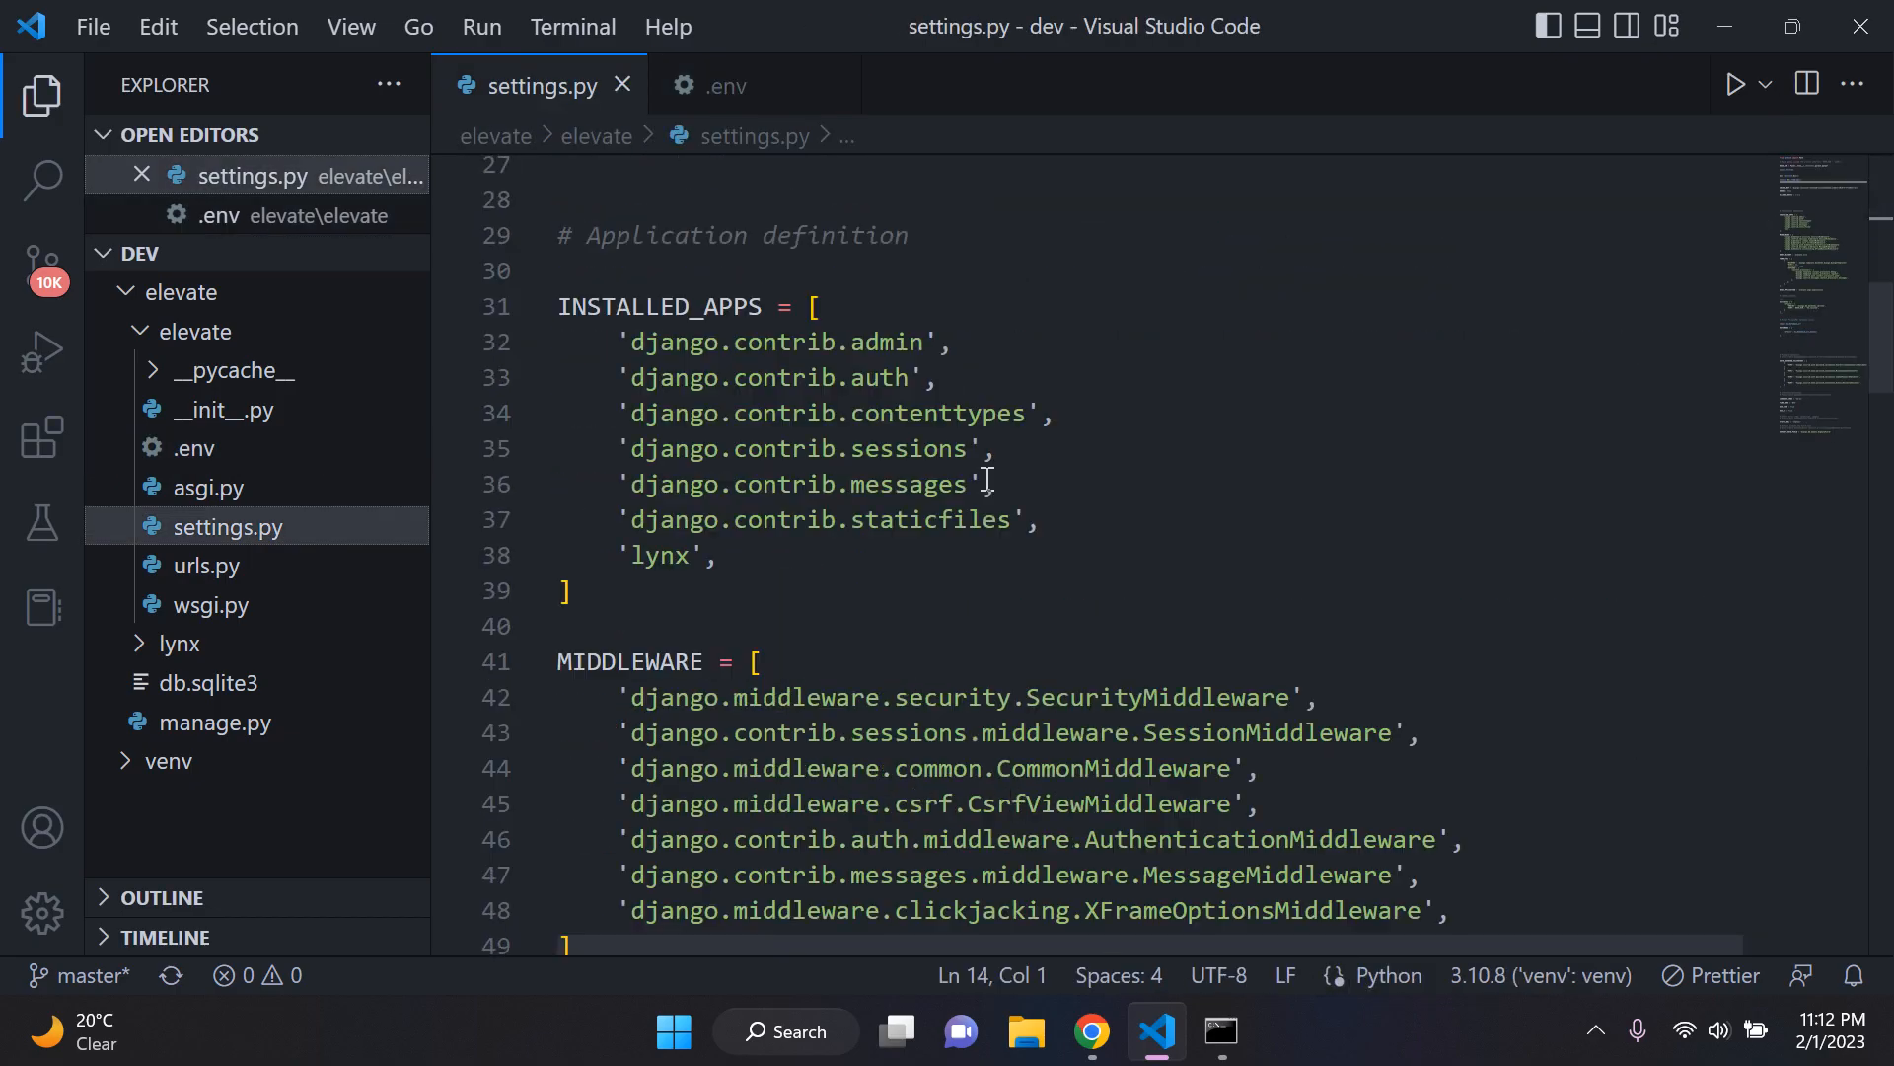
scroll(986, 478, down, 15)
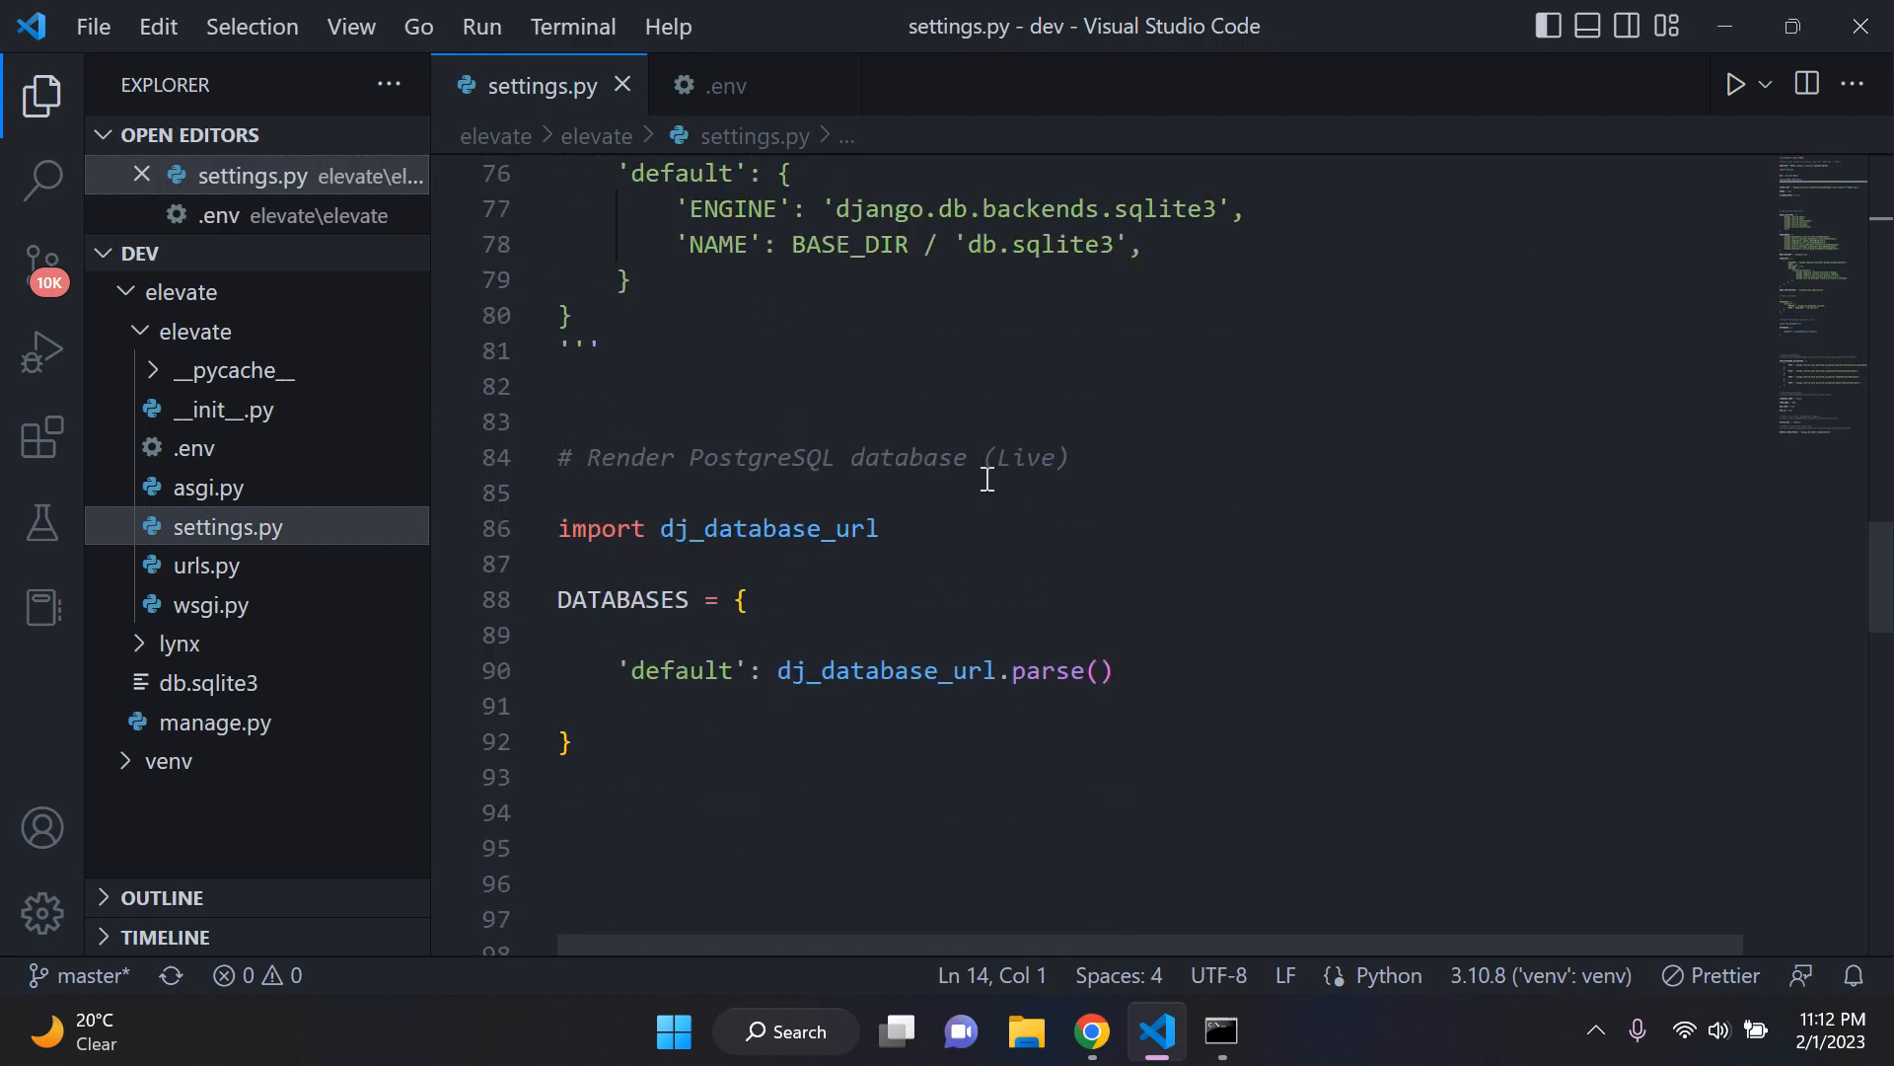
scroll(986, 478, up, 1)
scroll(868, 523, down, 3)
scroll(671, 390, up, 2)
scroll(671, 439, down, 1)
drag(601, 324, 1114, 321)
click(1138, 324)
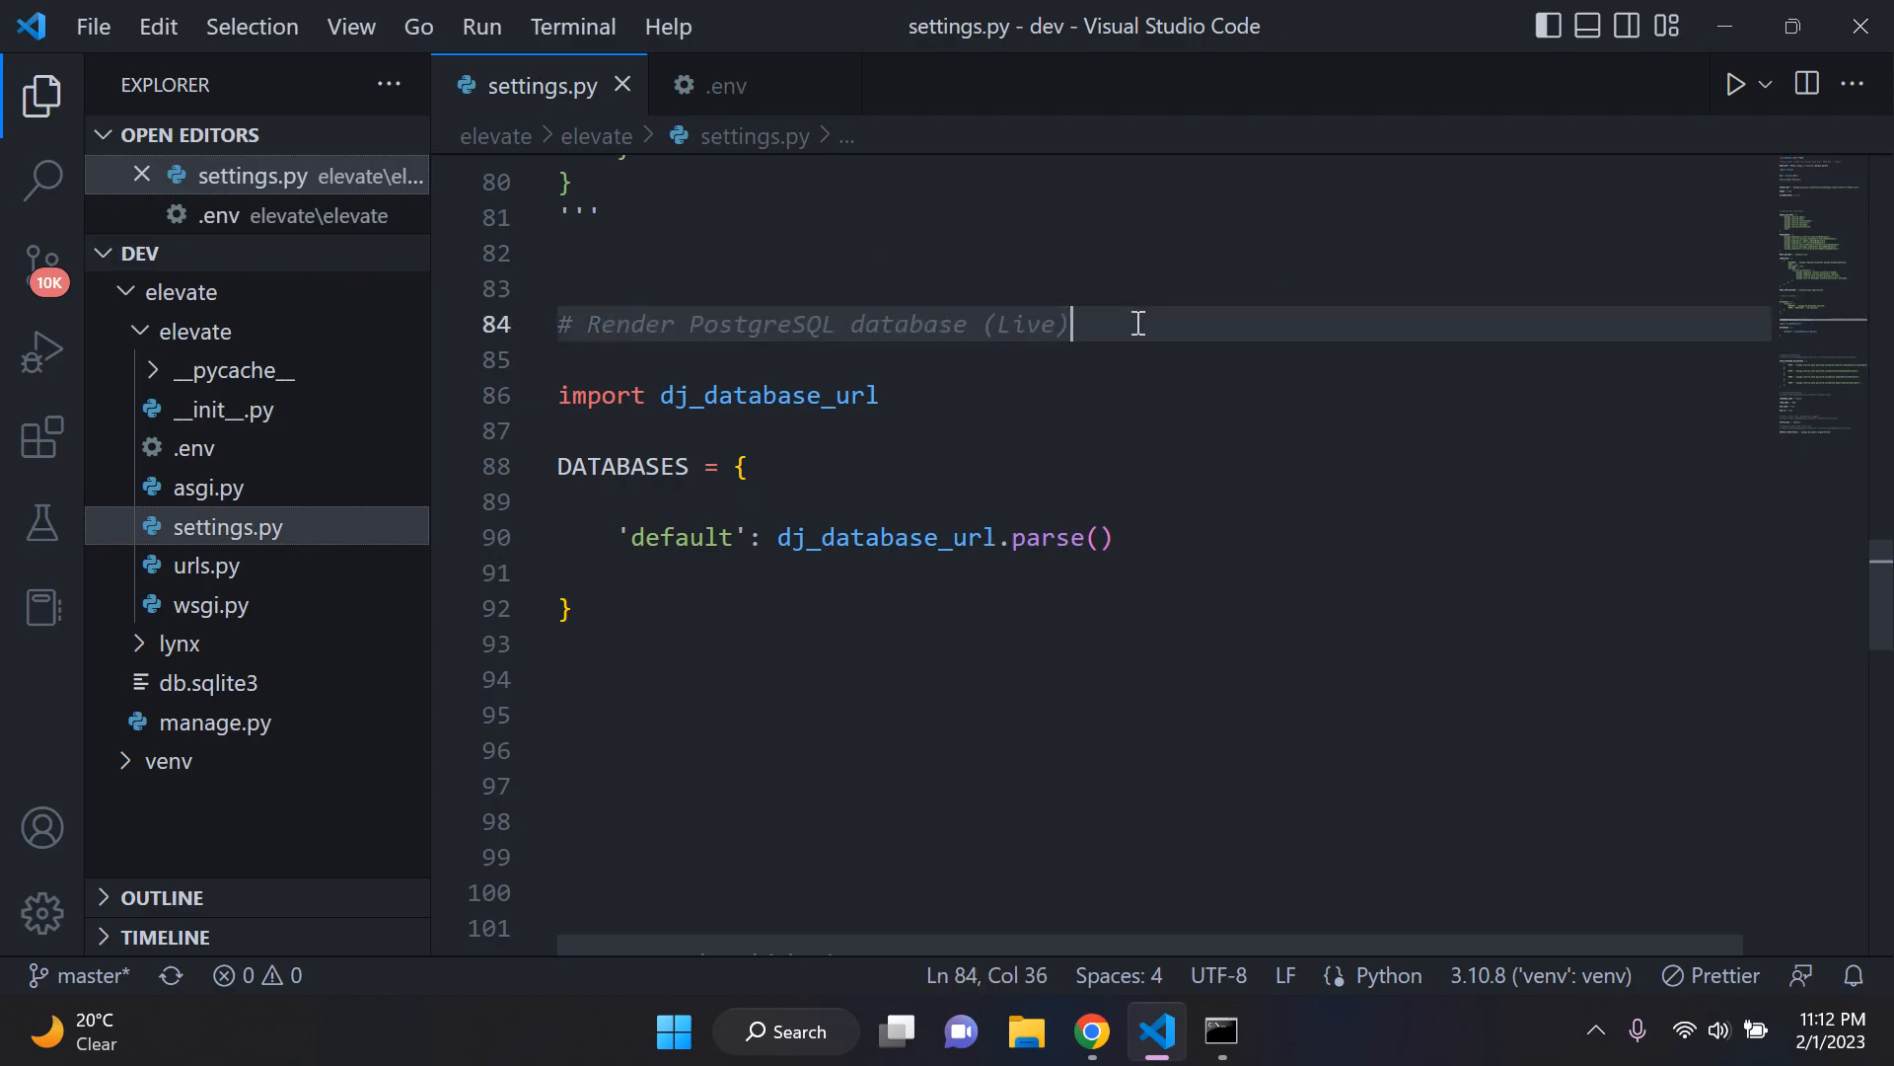
click(1103, 537)
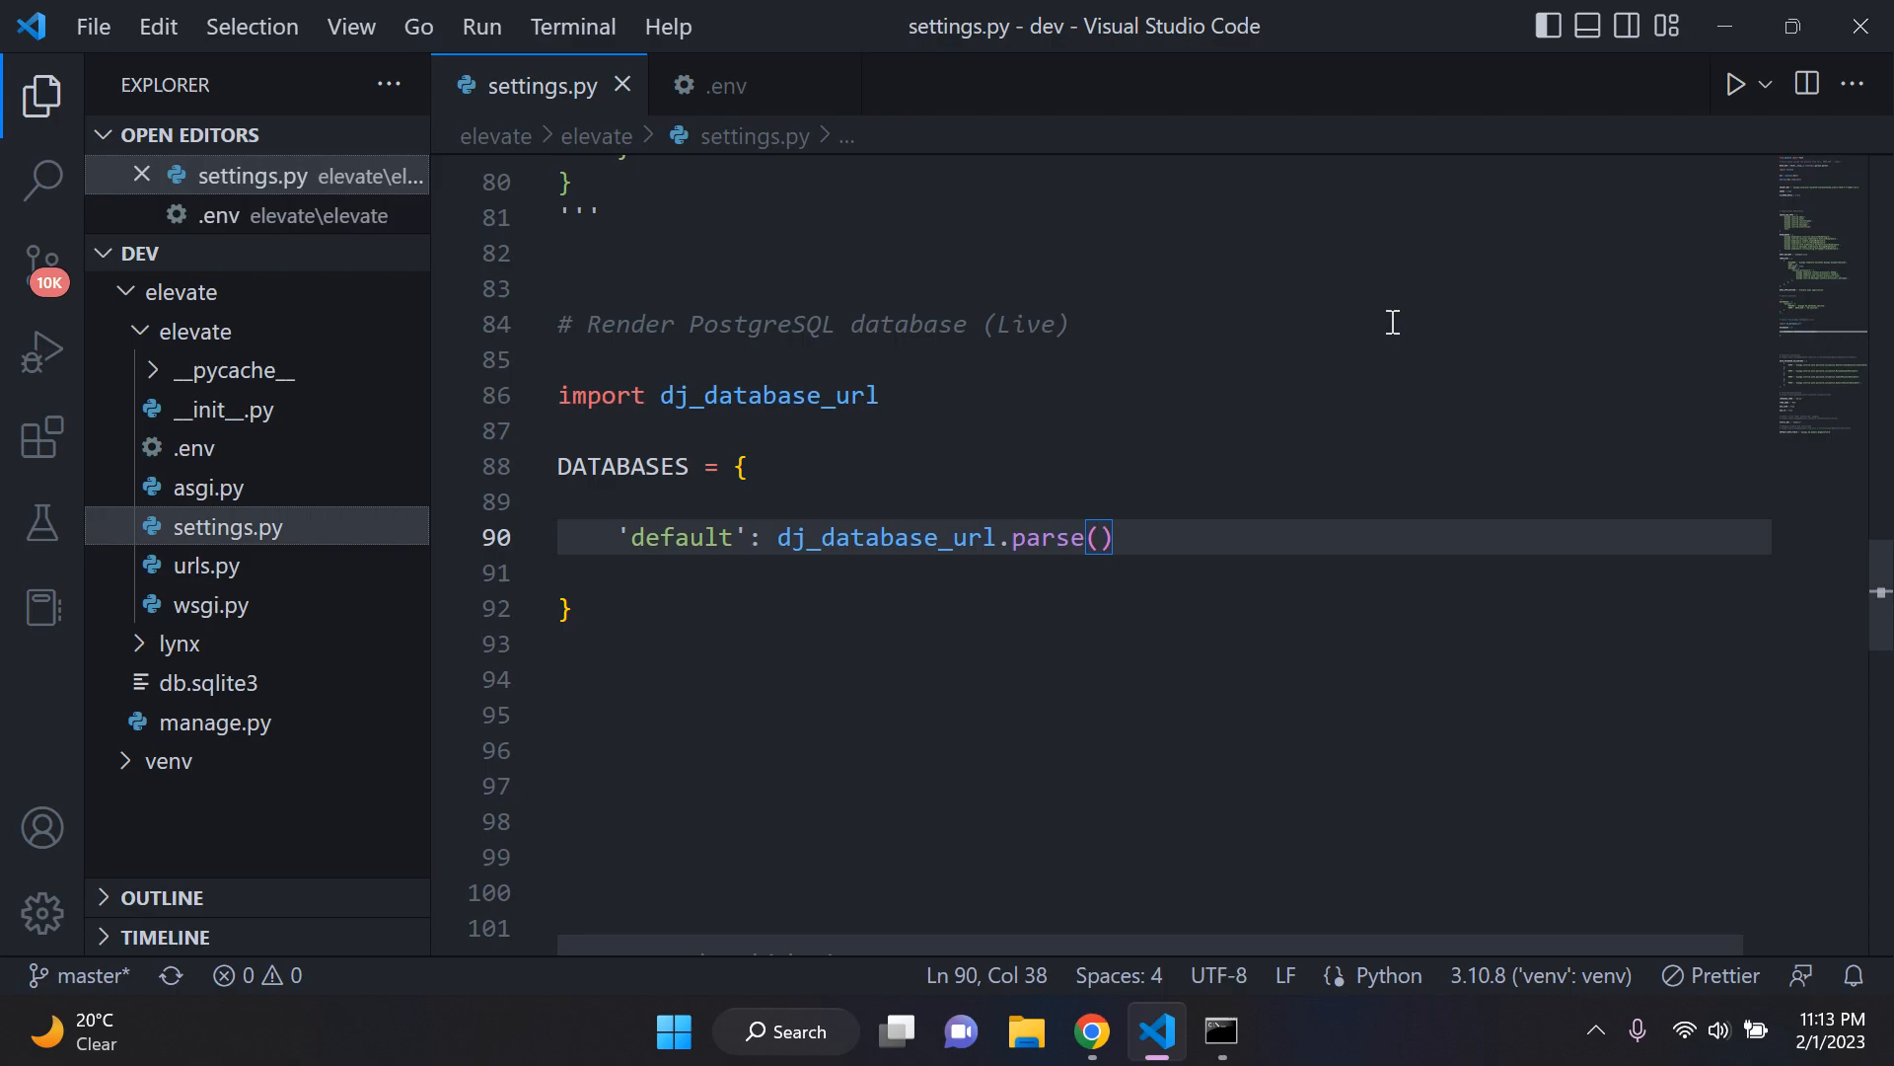
text(env)
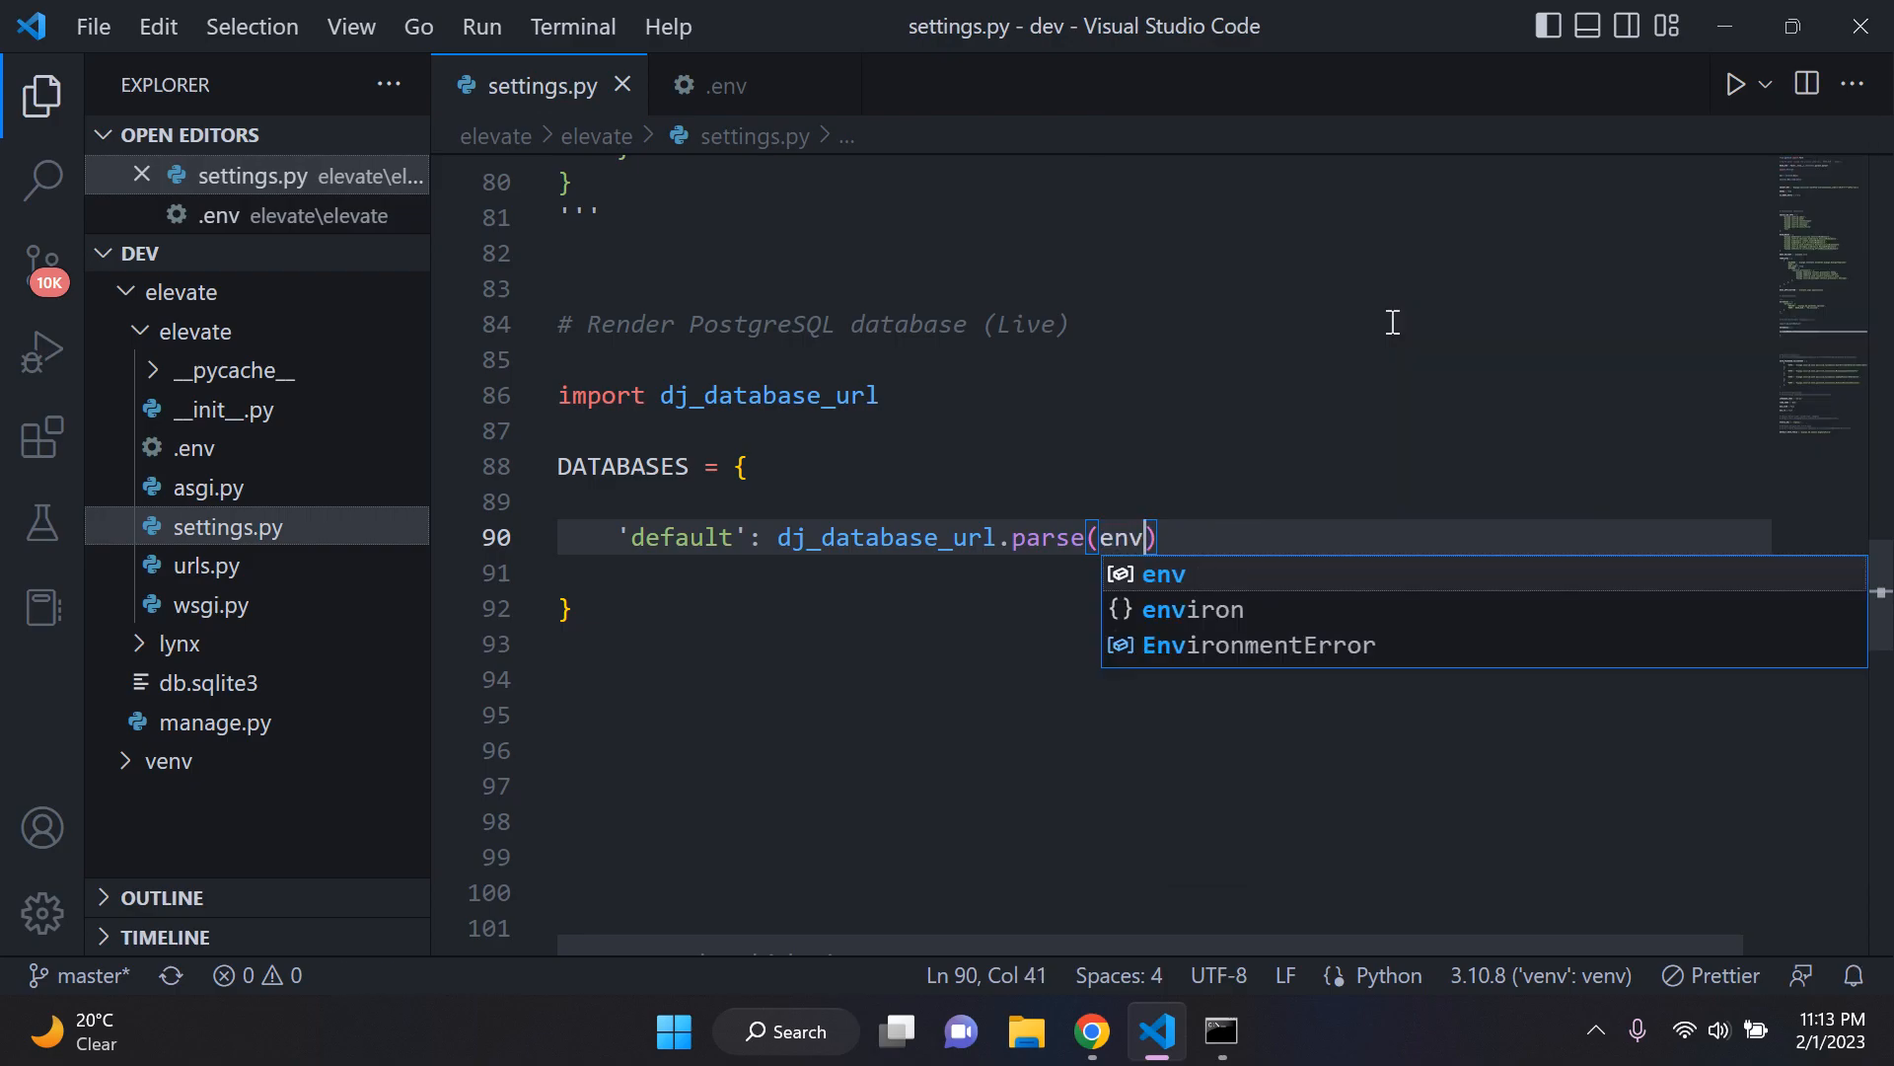
text(()
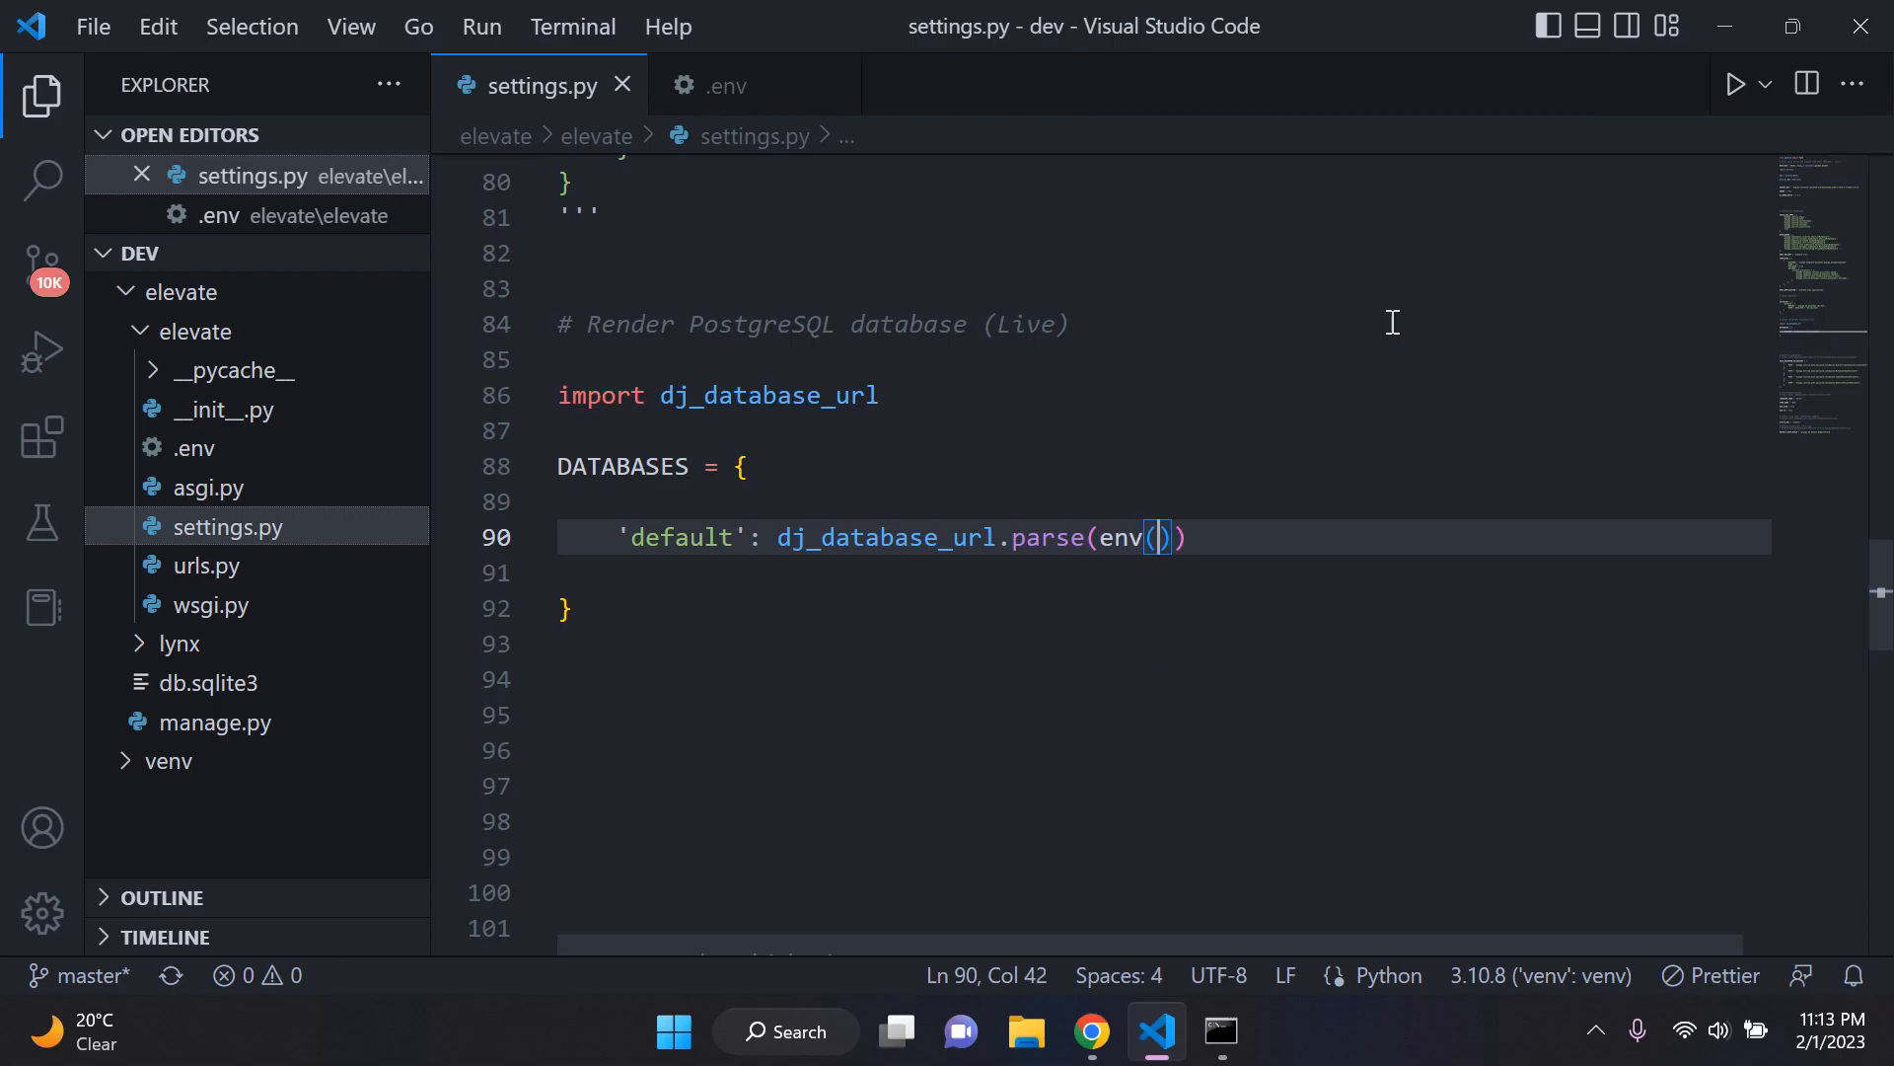
text(')
Step: Copy the variable name DATABASE_URL from .env and paste it between the quotes of the env('') call in settings.py
click(736, 85)
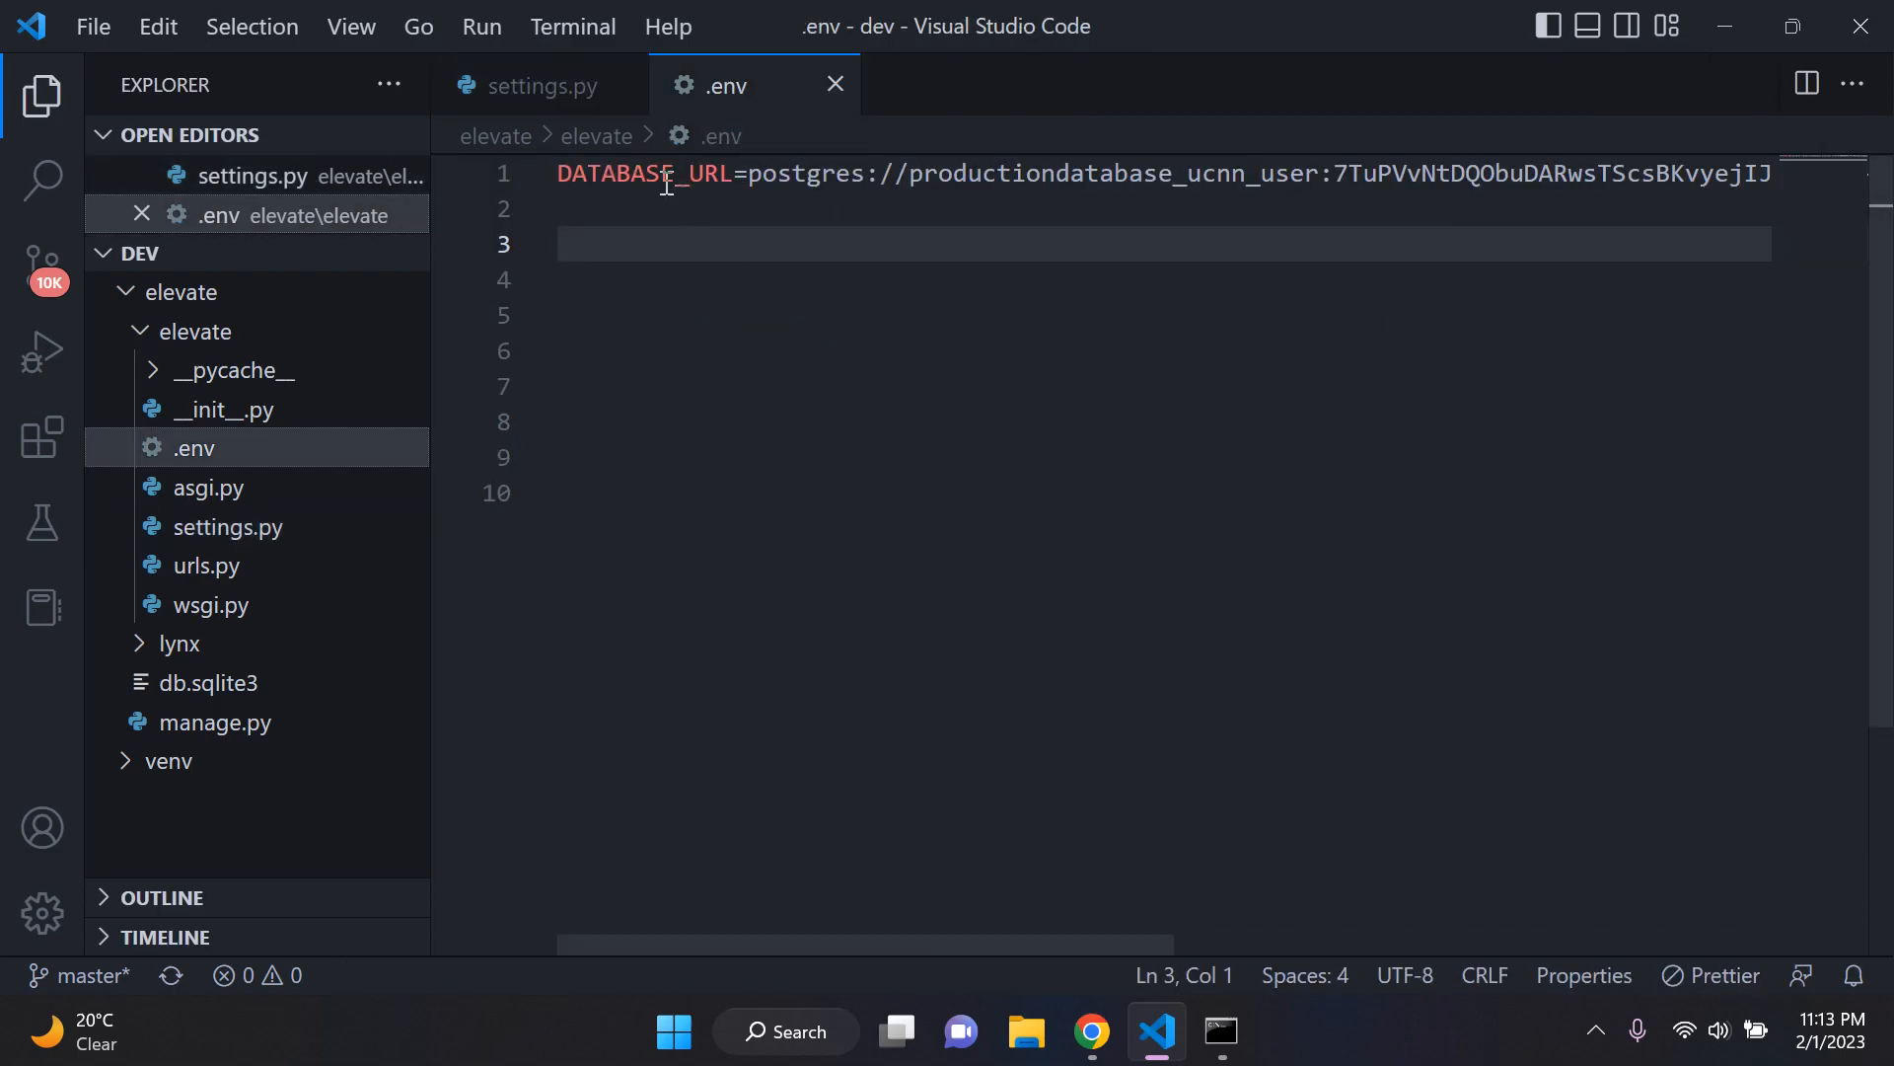
drag(558, 175, 740, 175)
key(ctrl+c)
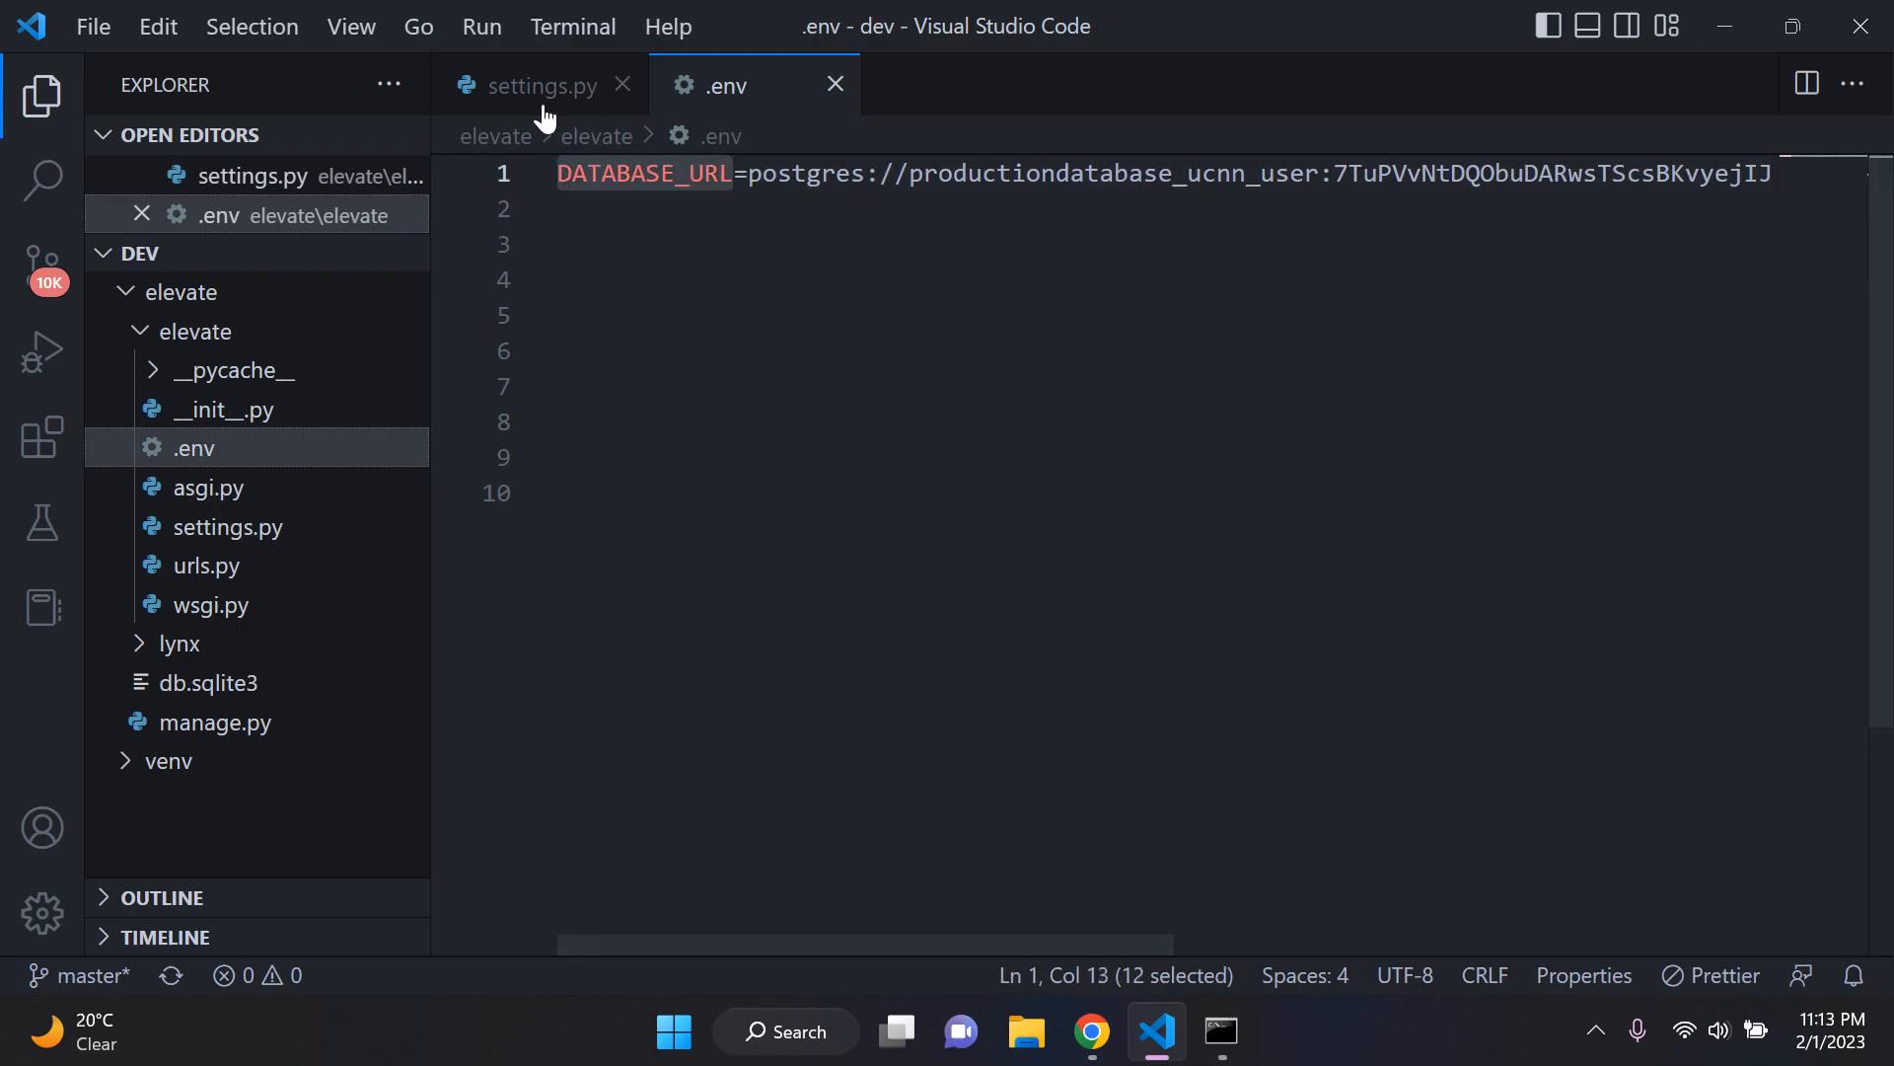
key(ctrl+Tab)
key(ctrl+v)
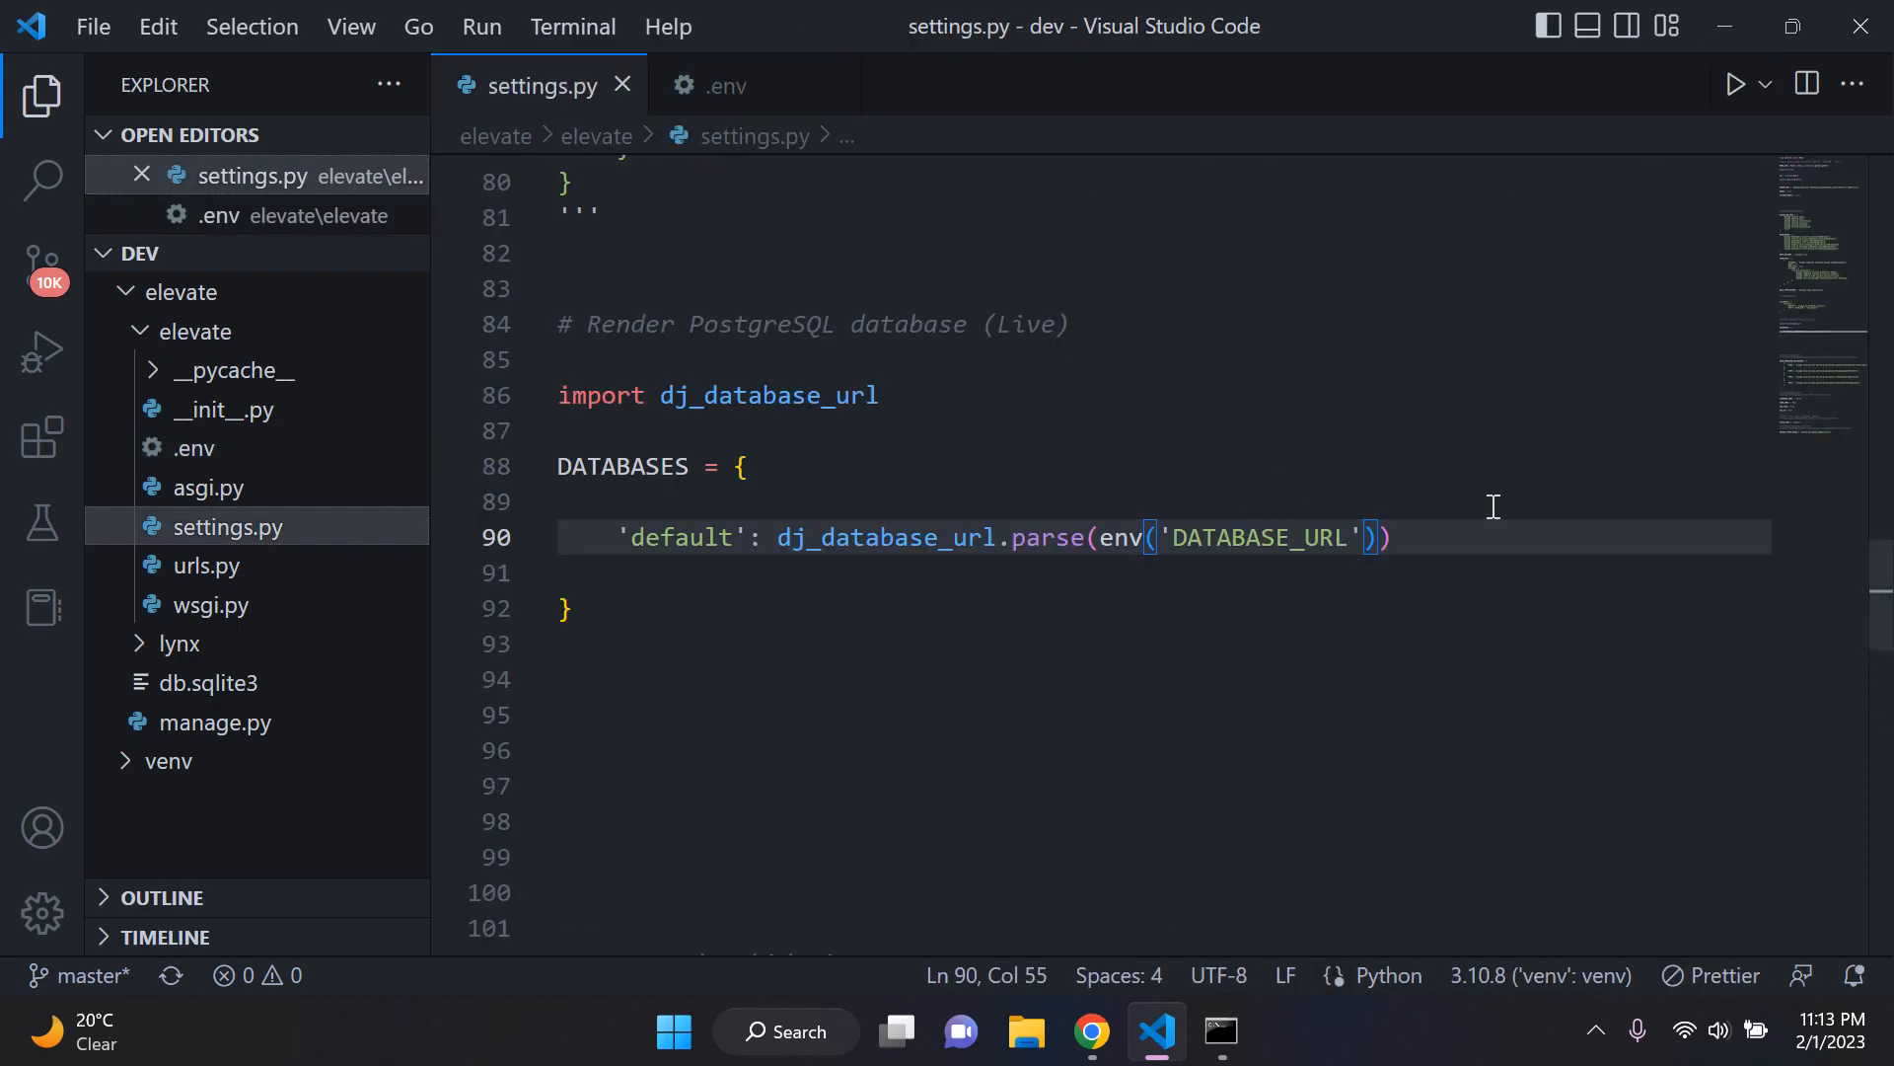
click(1494, 506)
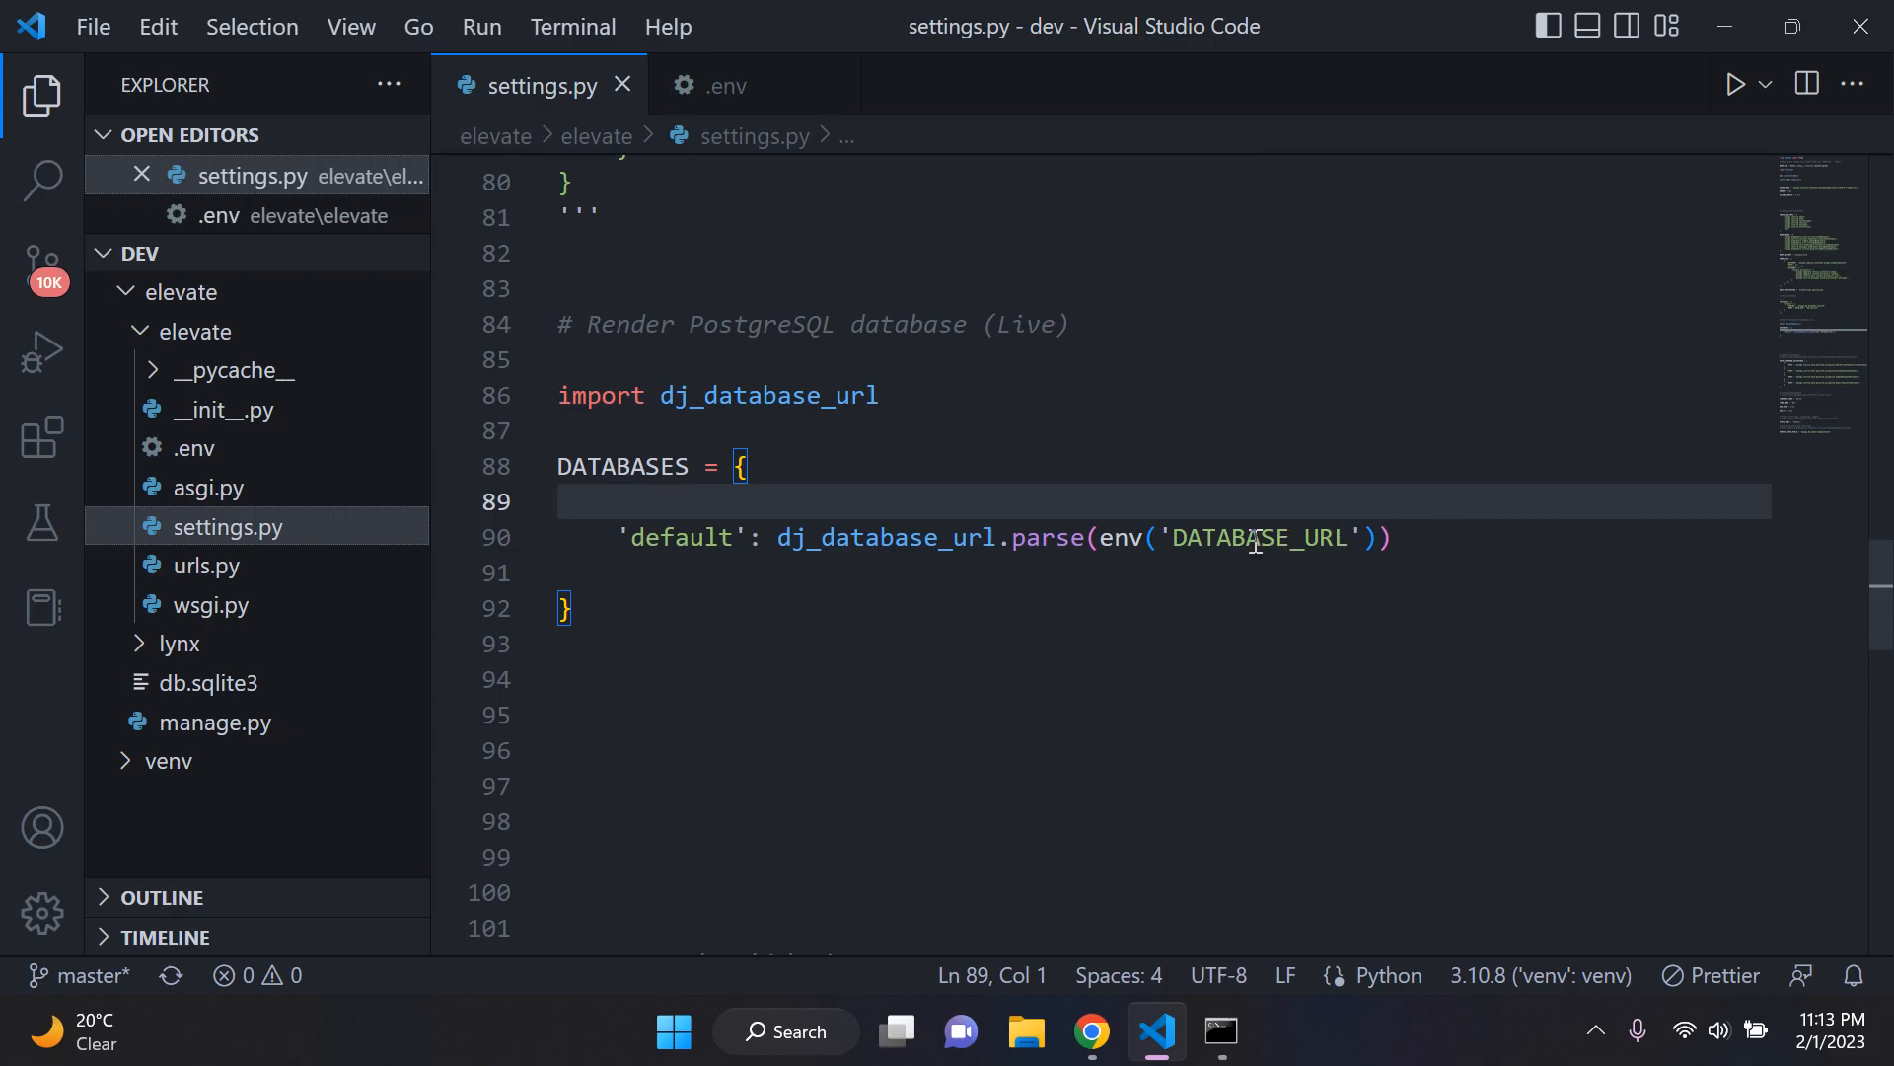
Step: Check the env call and its DATABASE_URL argument in the default database entry of settings.py
click(1141, 601)
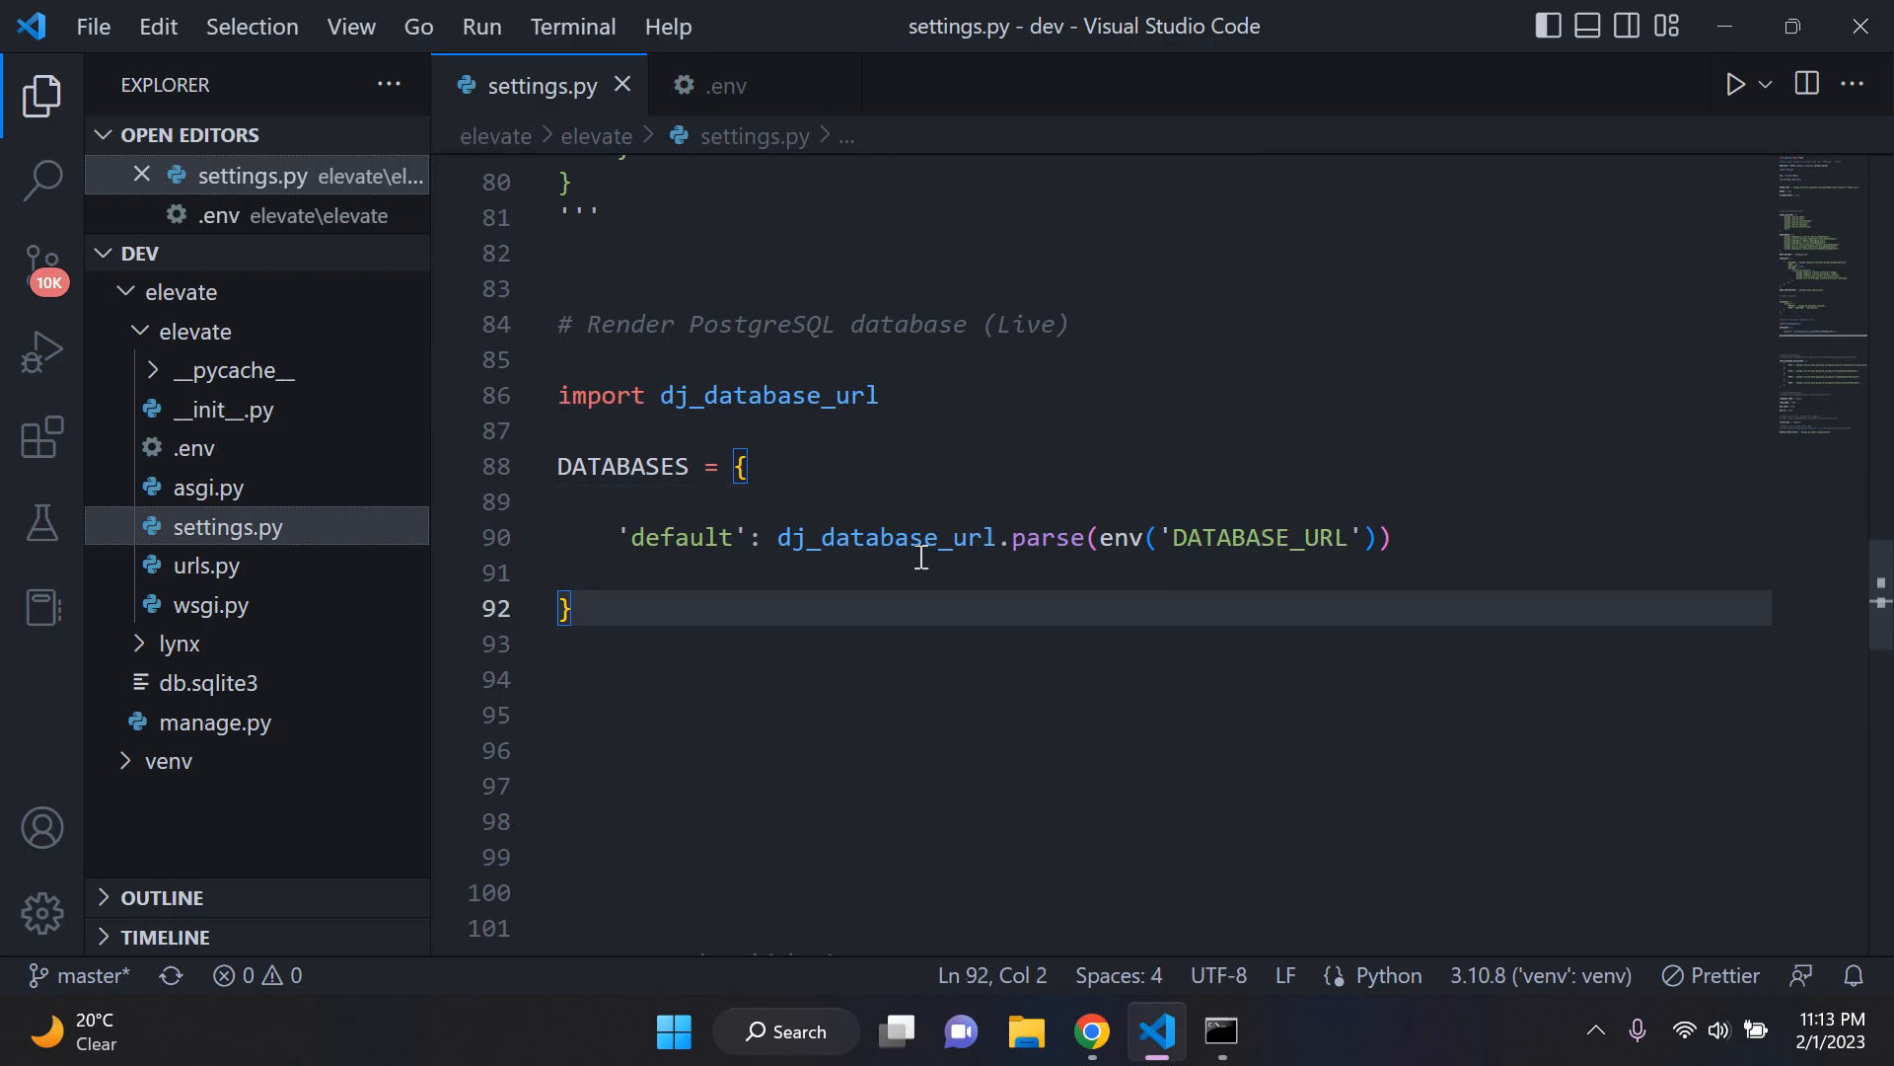
click(1184, 507)
drag(1105, 538, 1160, 537)
click(1225, 559)
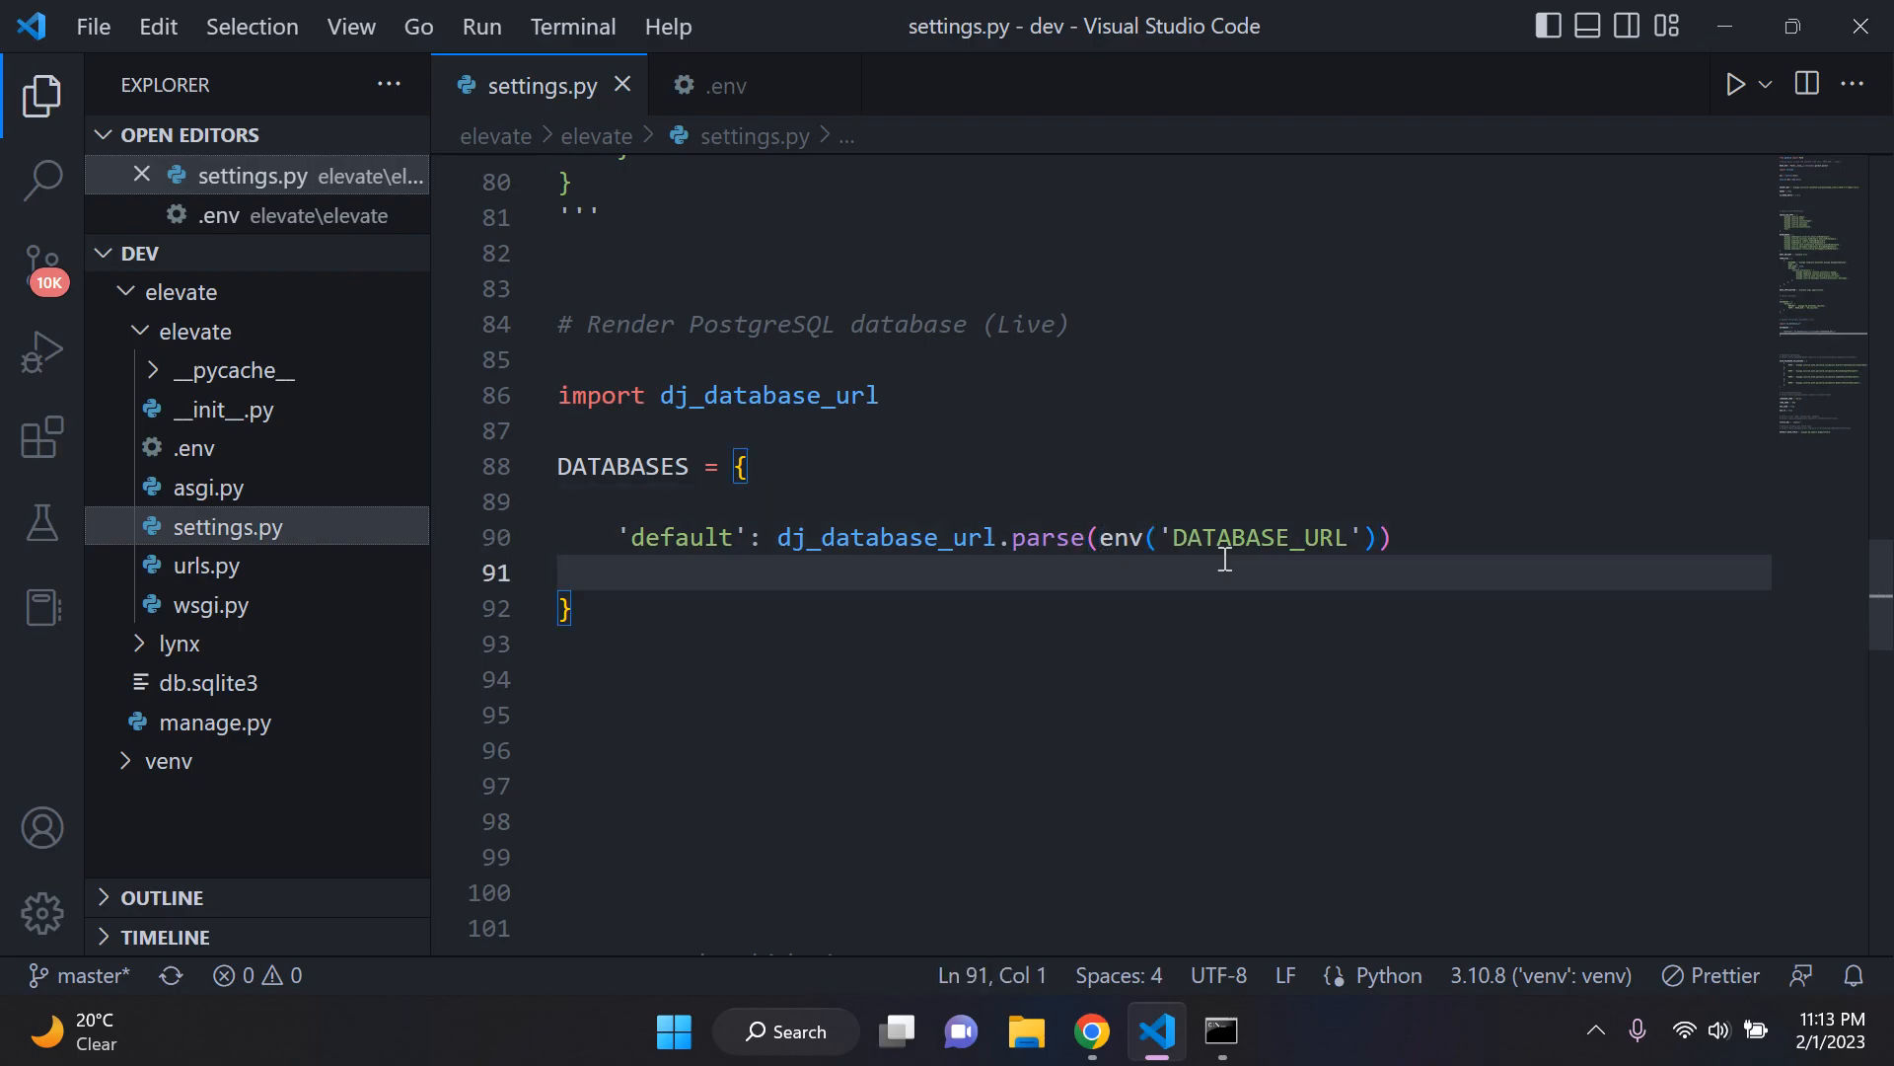
drag(1361, 538, 1164, 535)
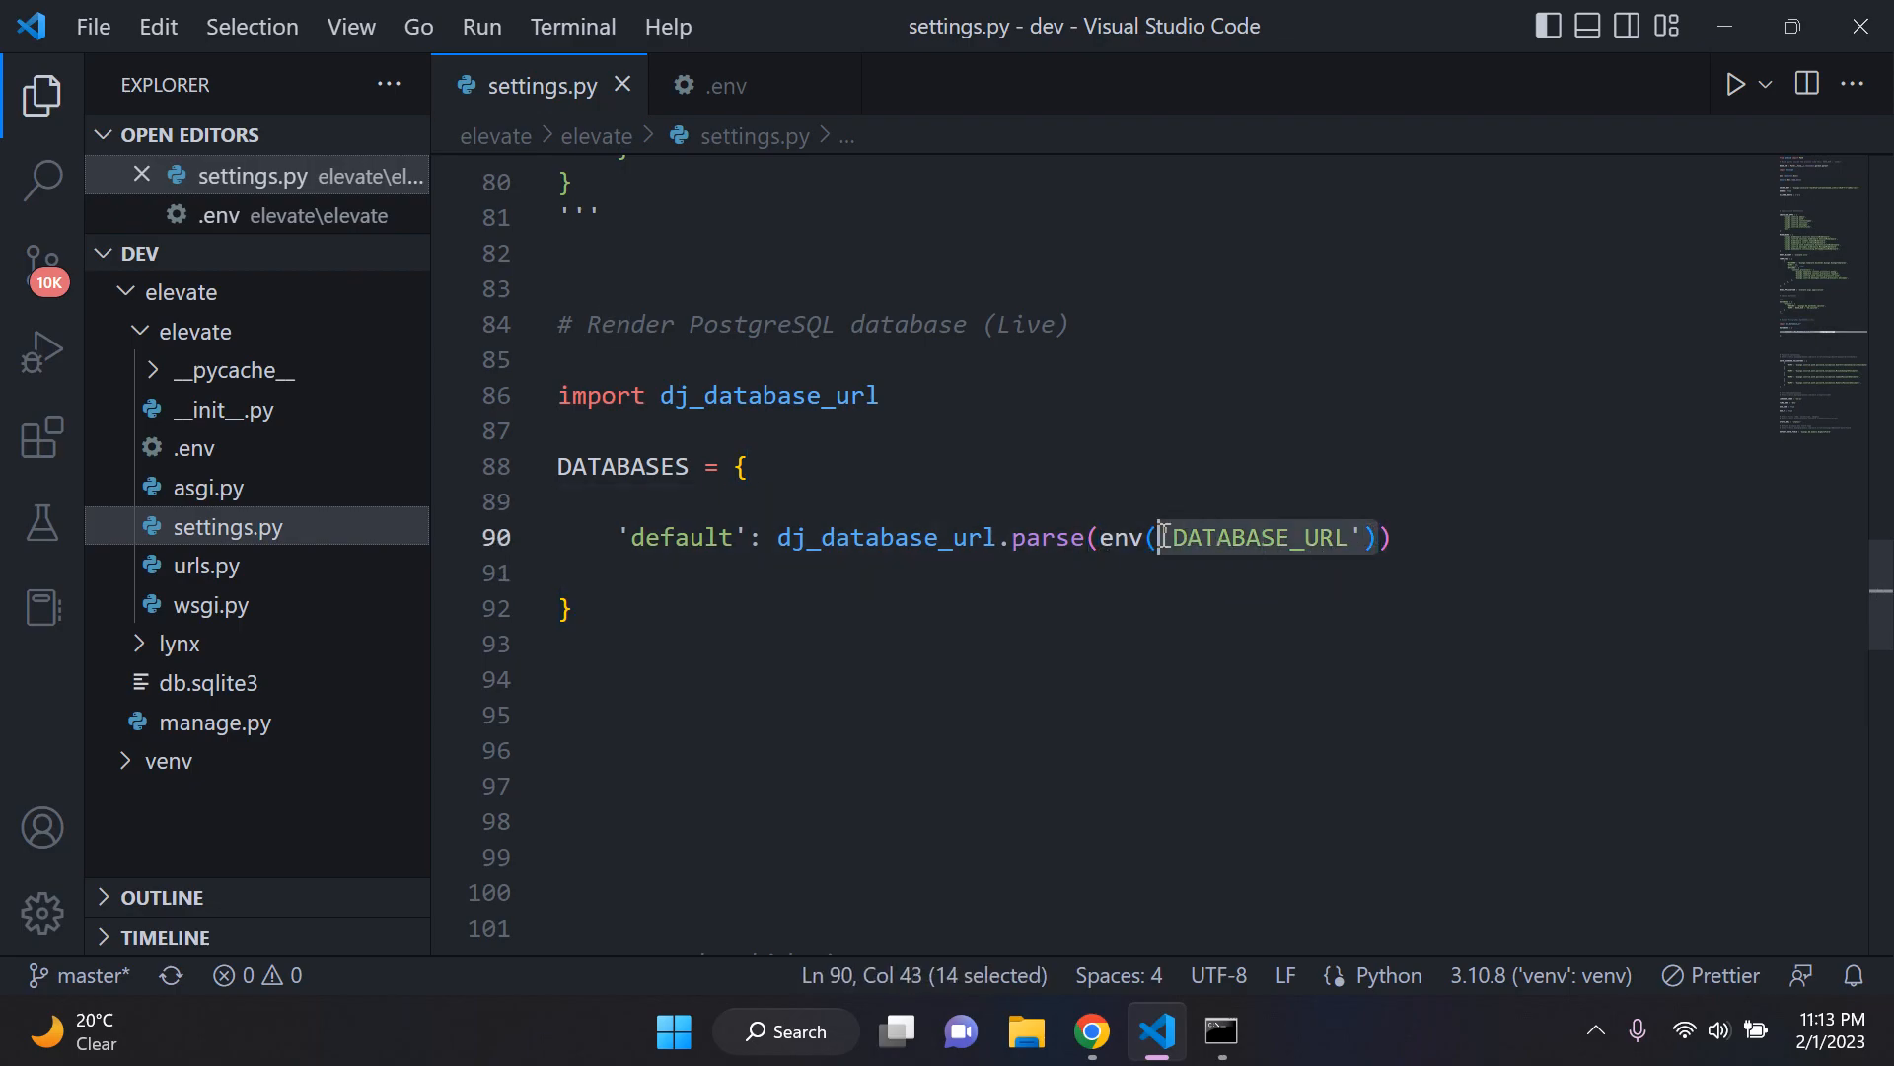
click(1206, 566)
click(1075, 651)
click(1152, 710)
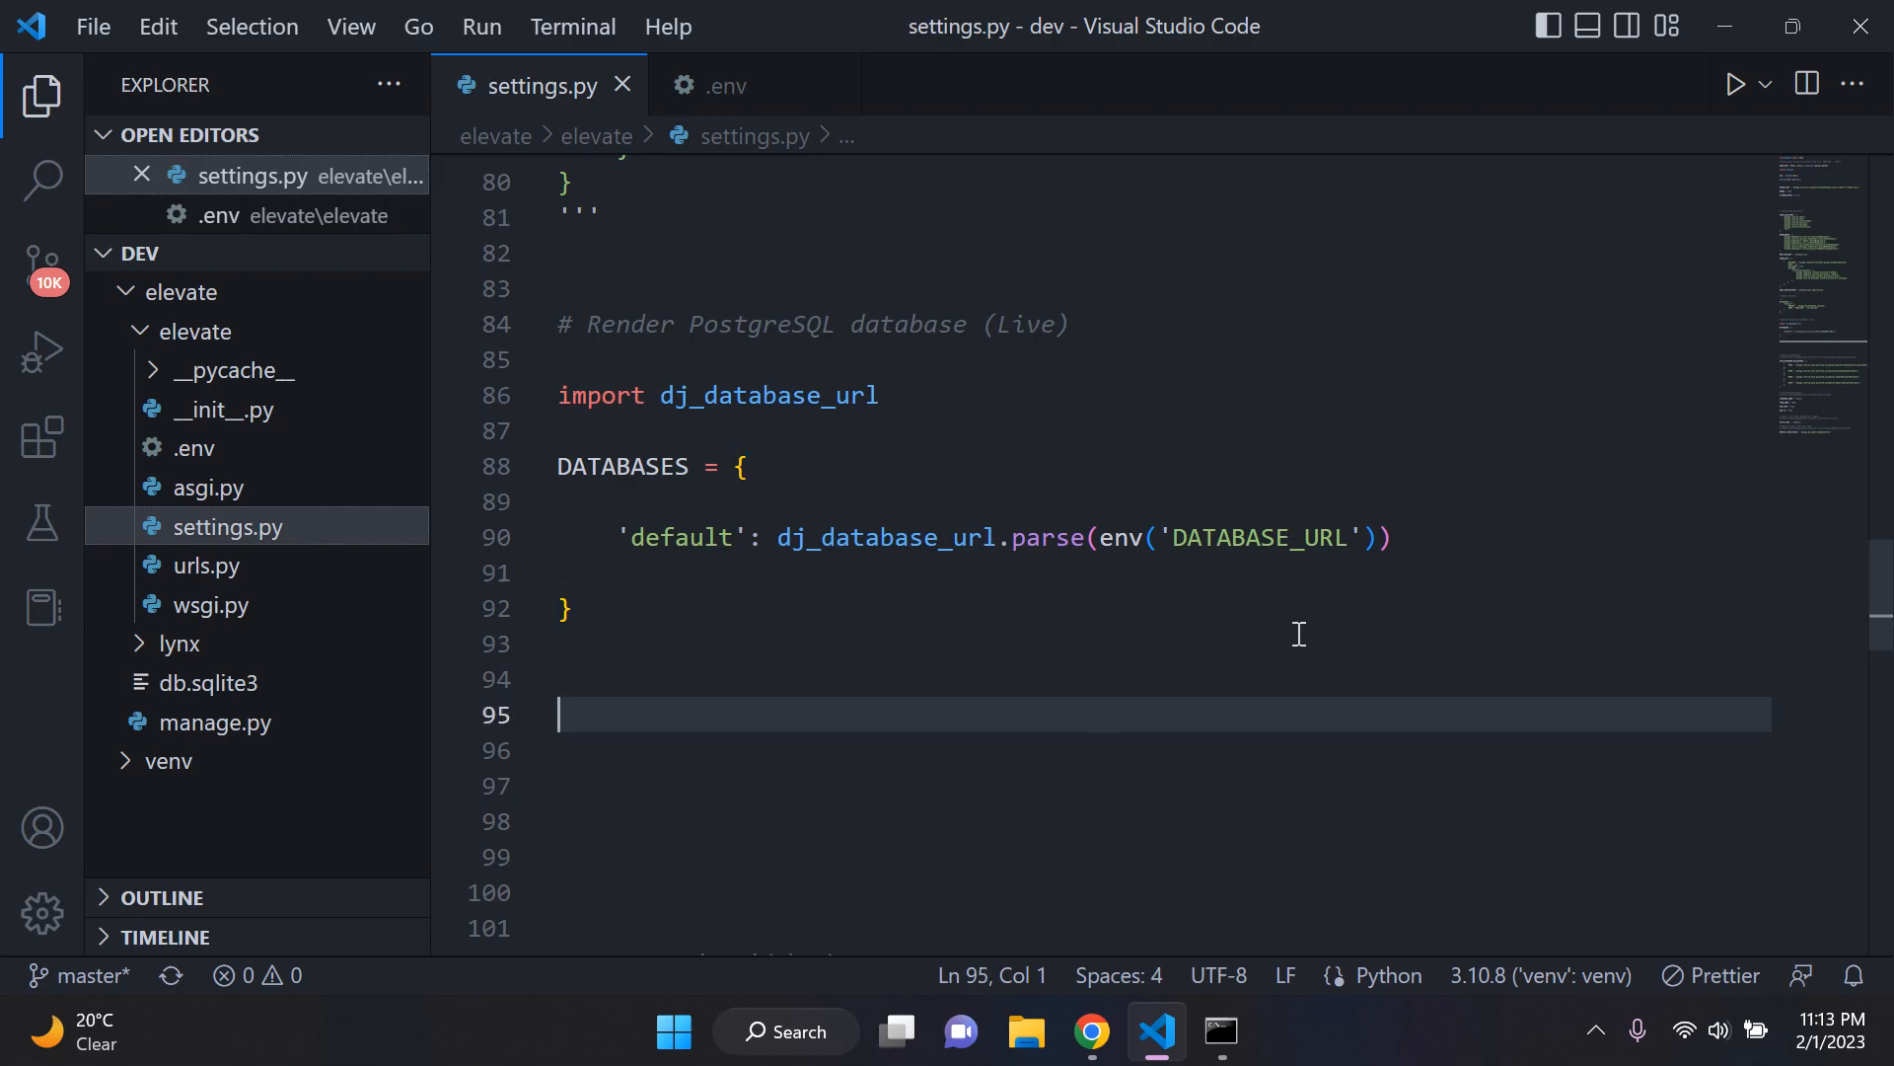
Step: Switch to Command Prompt and start the Django development server with python manage.py runserver
click(1222, 1031)
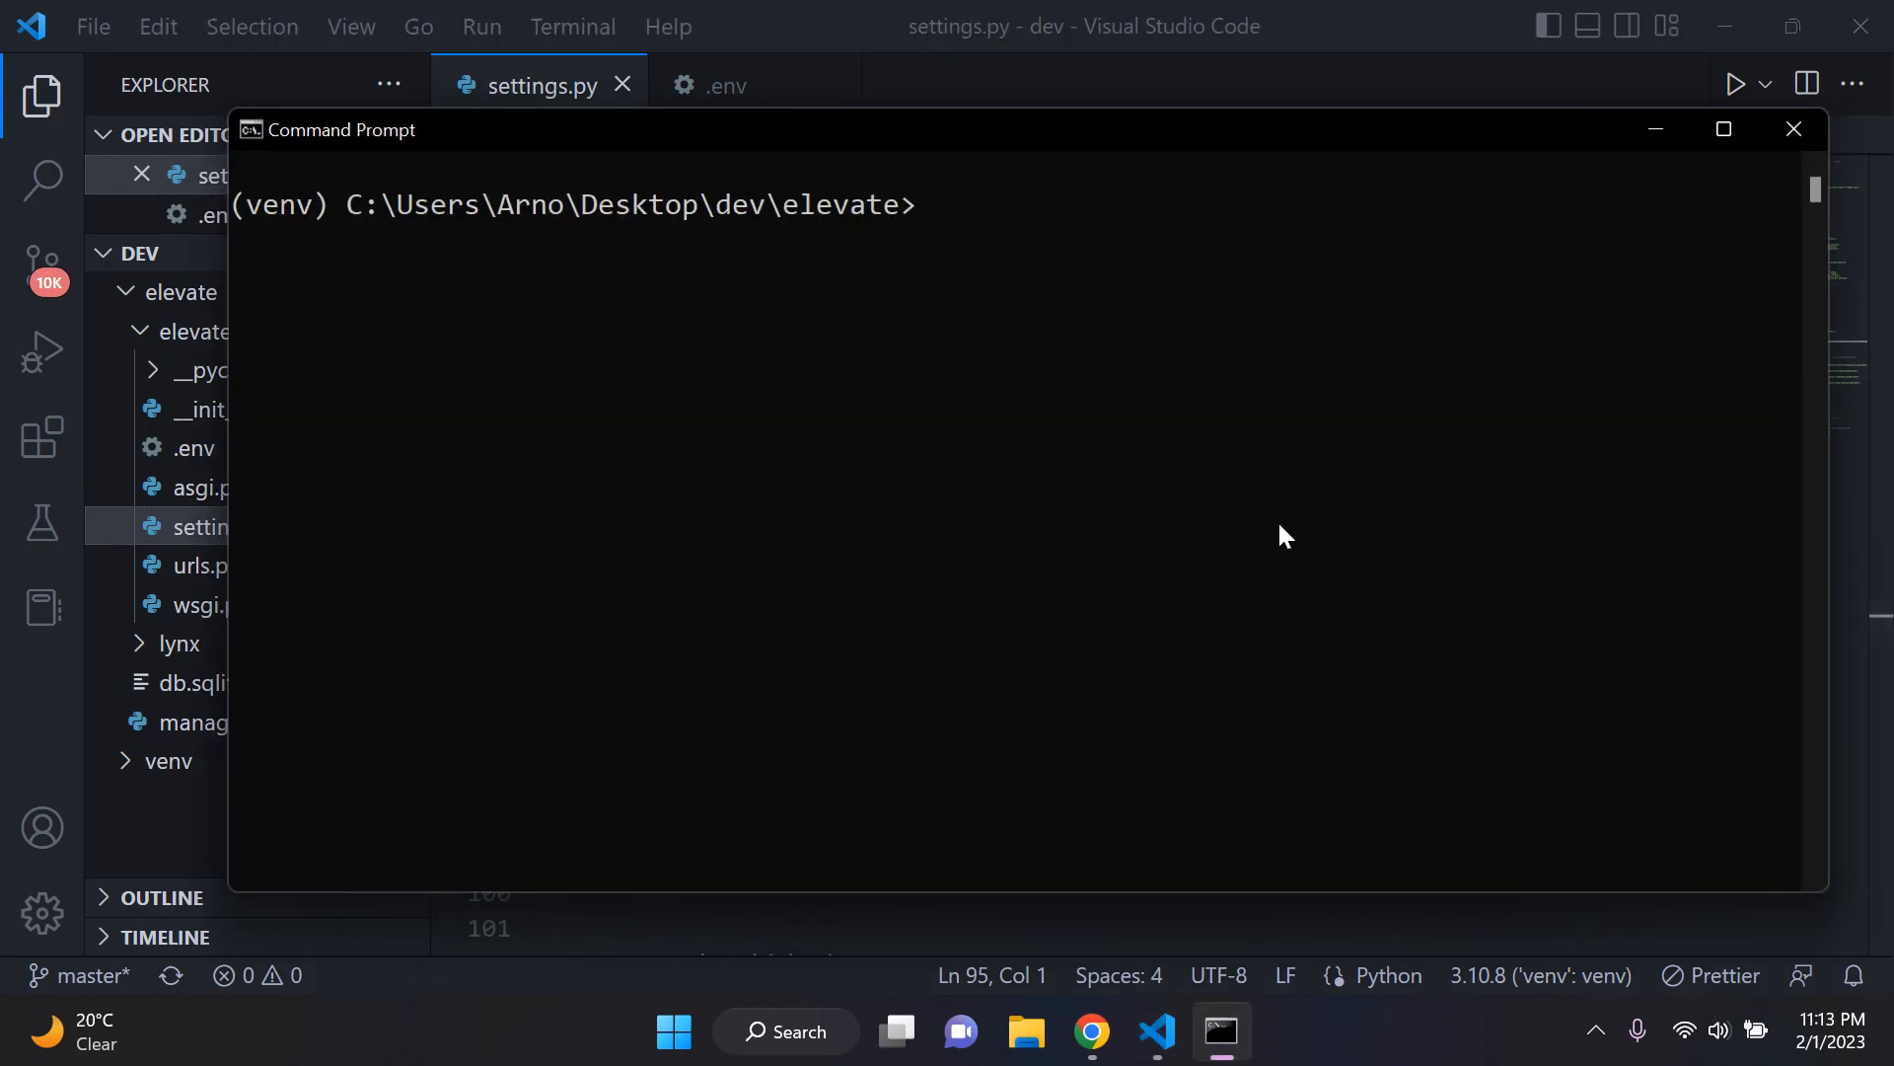
text(python manage.py runserver)
key(Return)
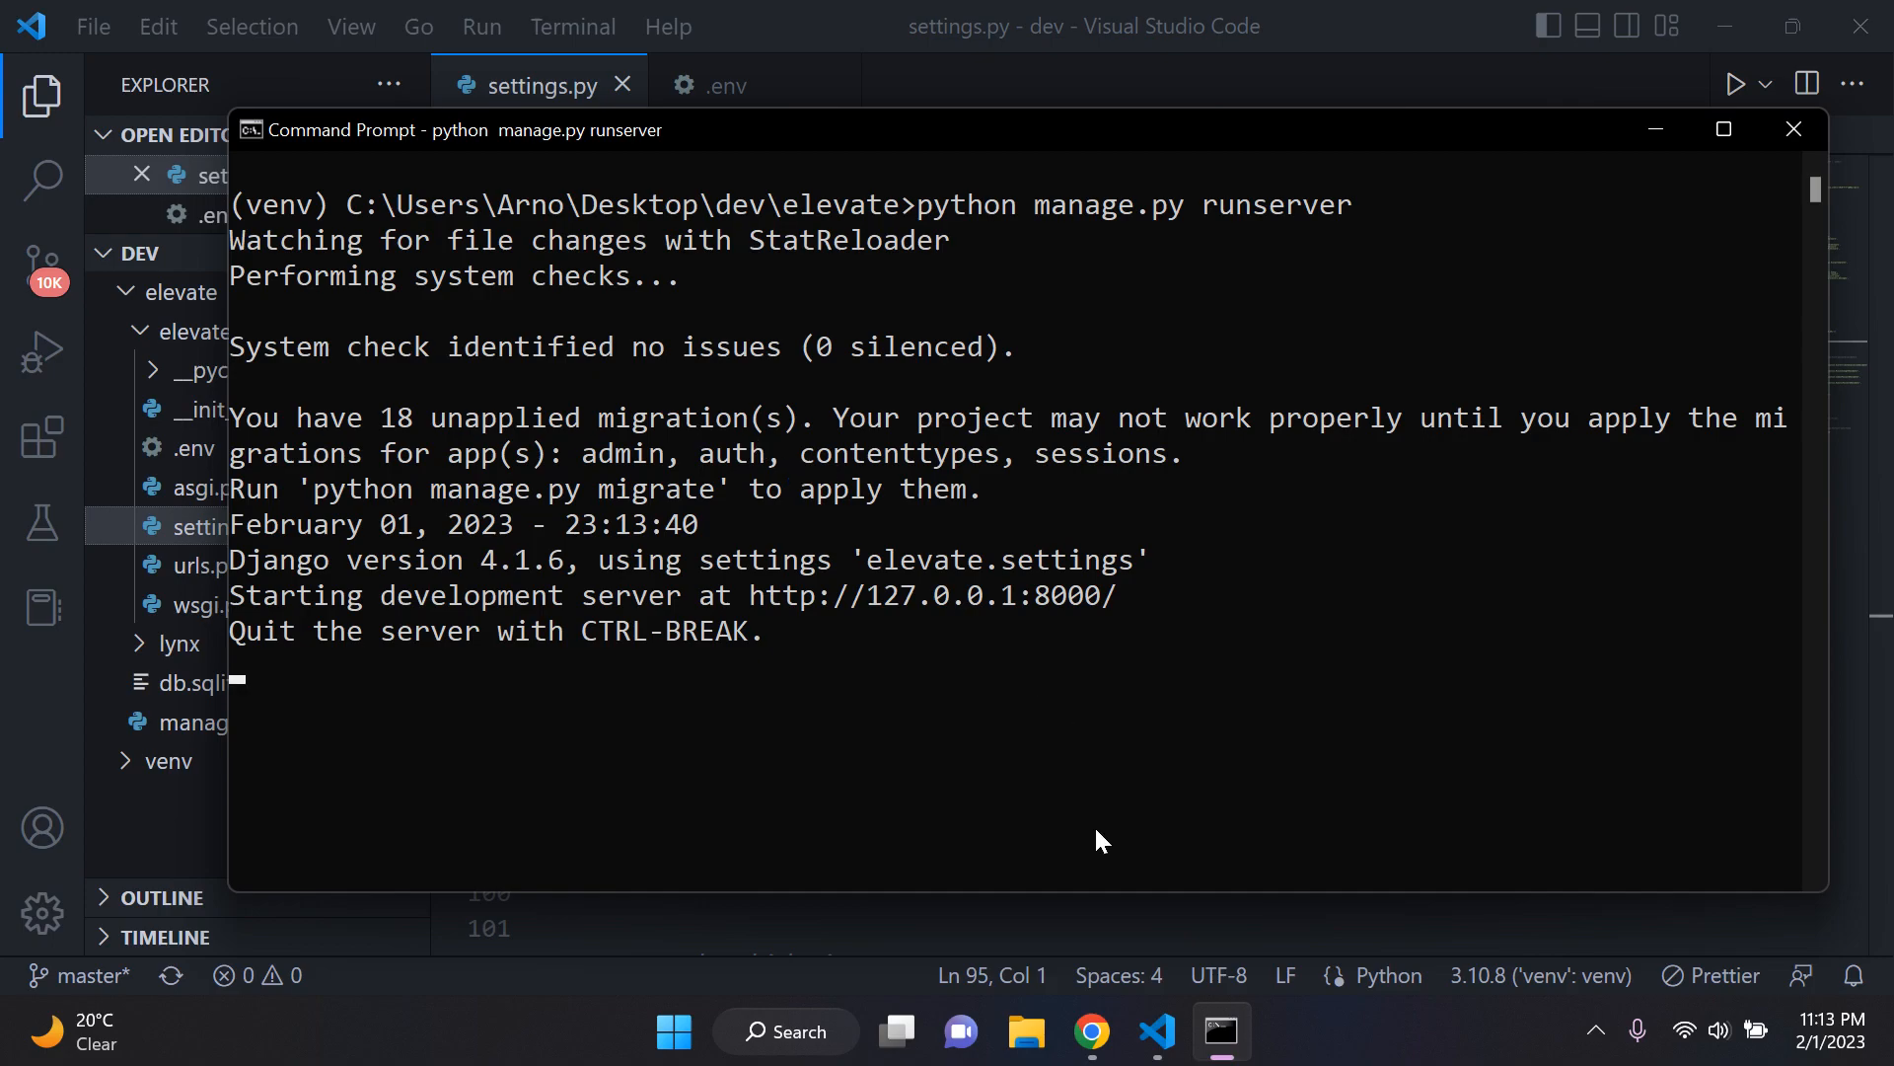
click(1091, 1031)
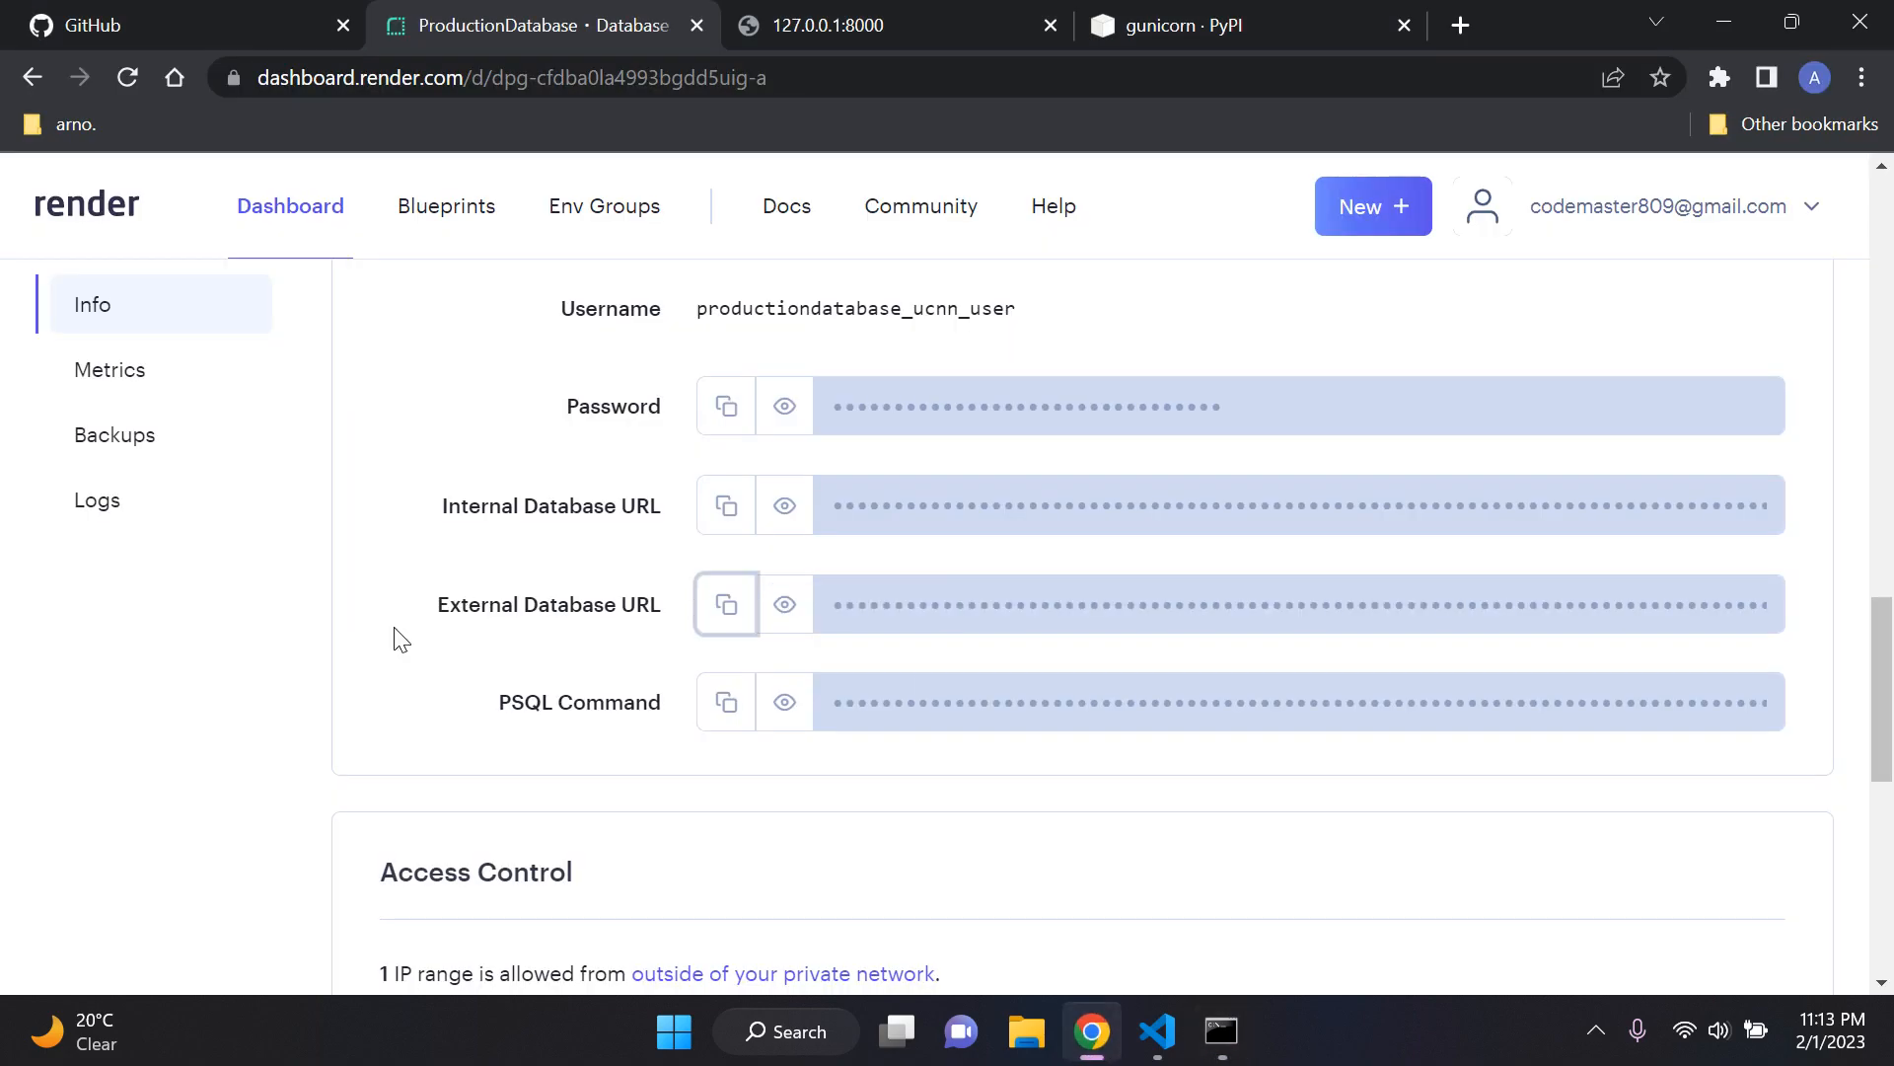
click(1157, 1031)
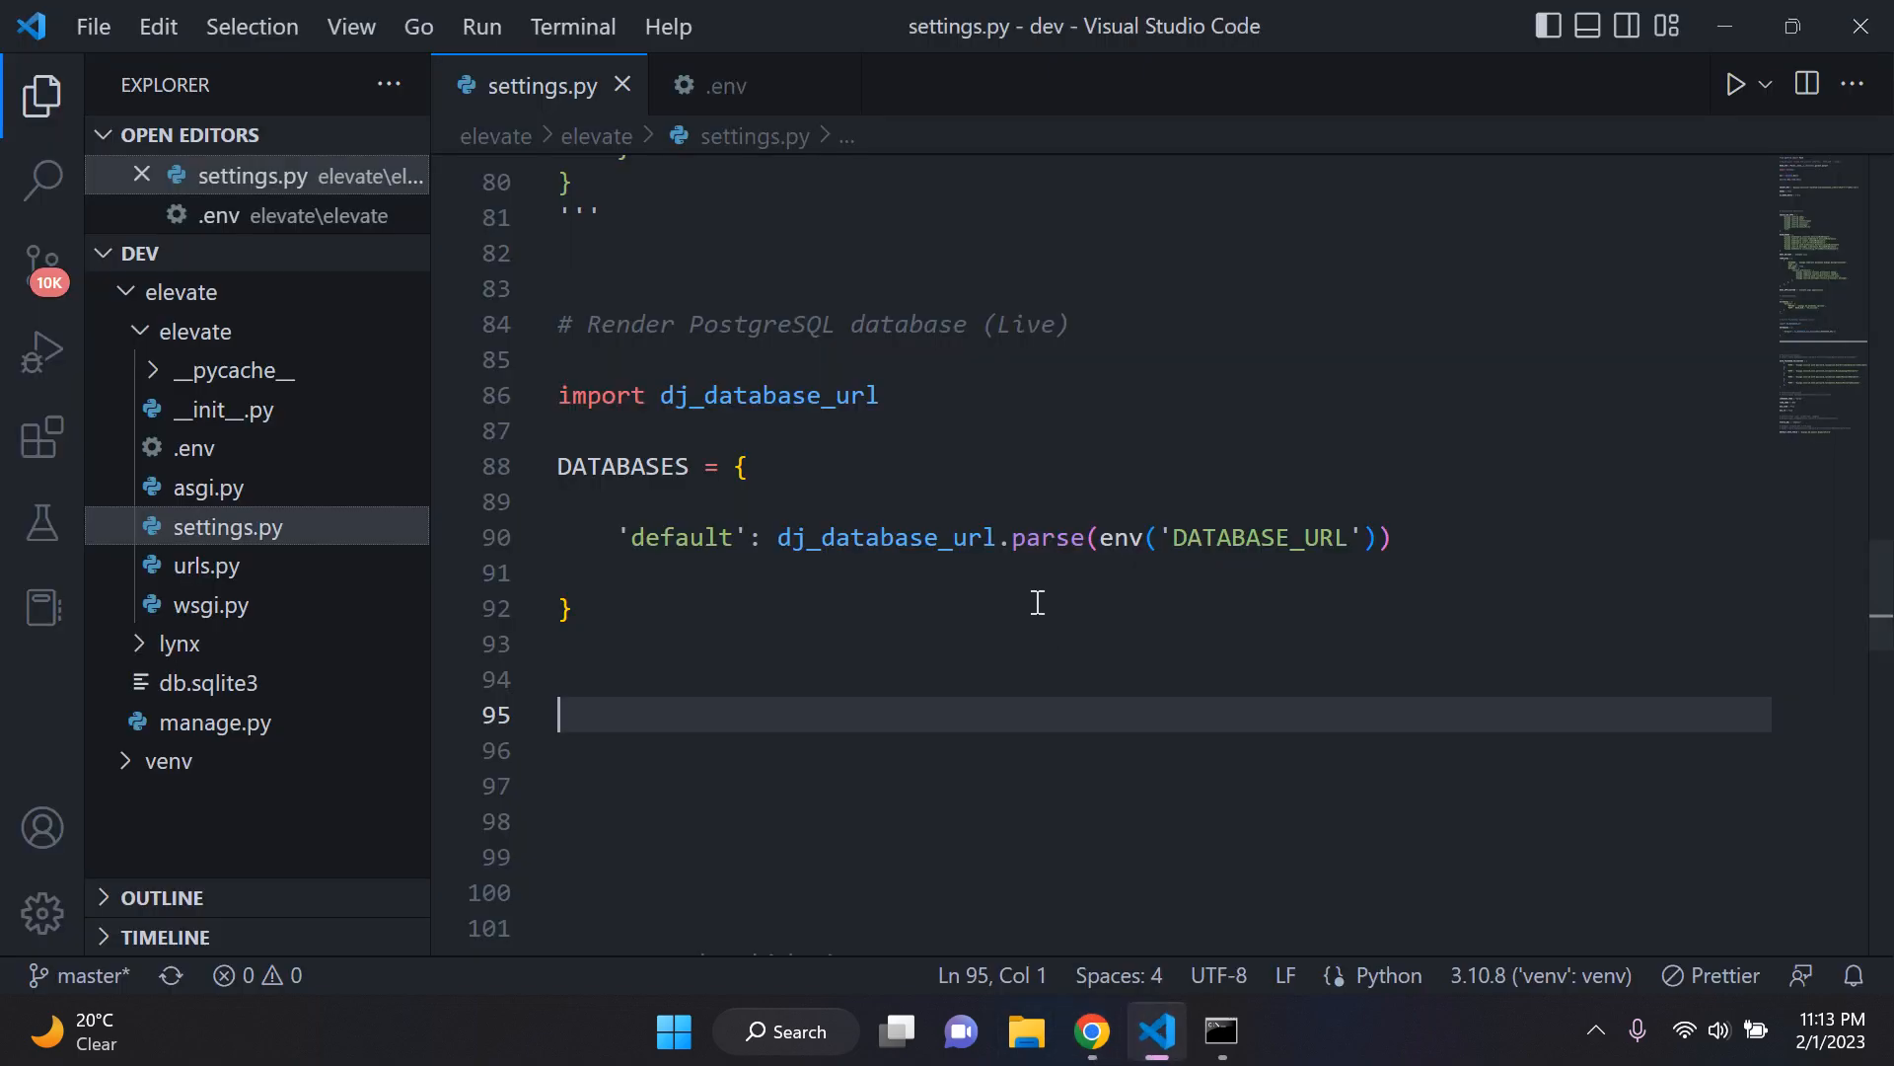
click(1222, 1031)
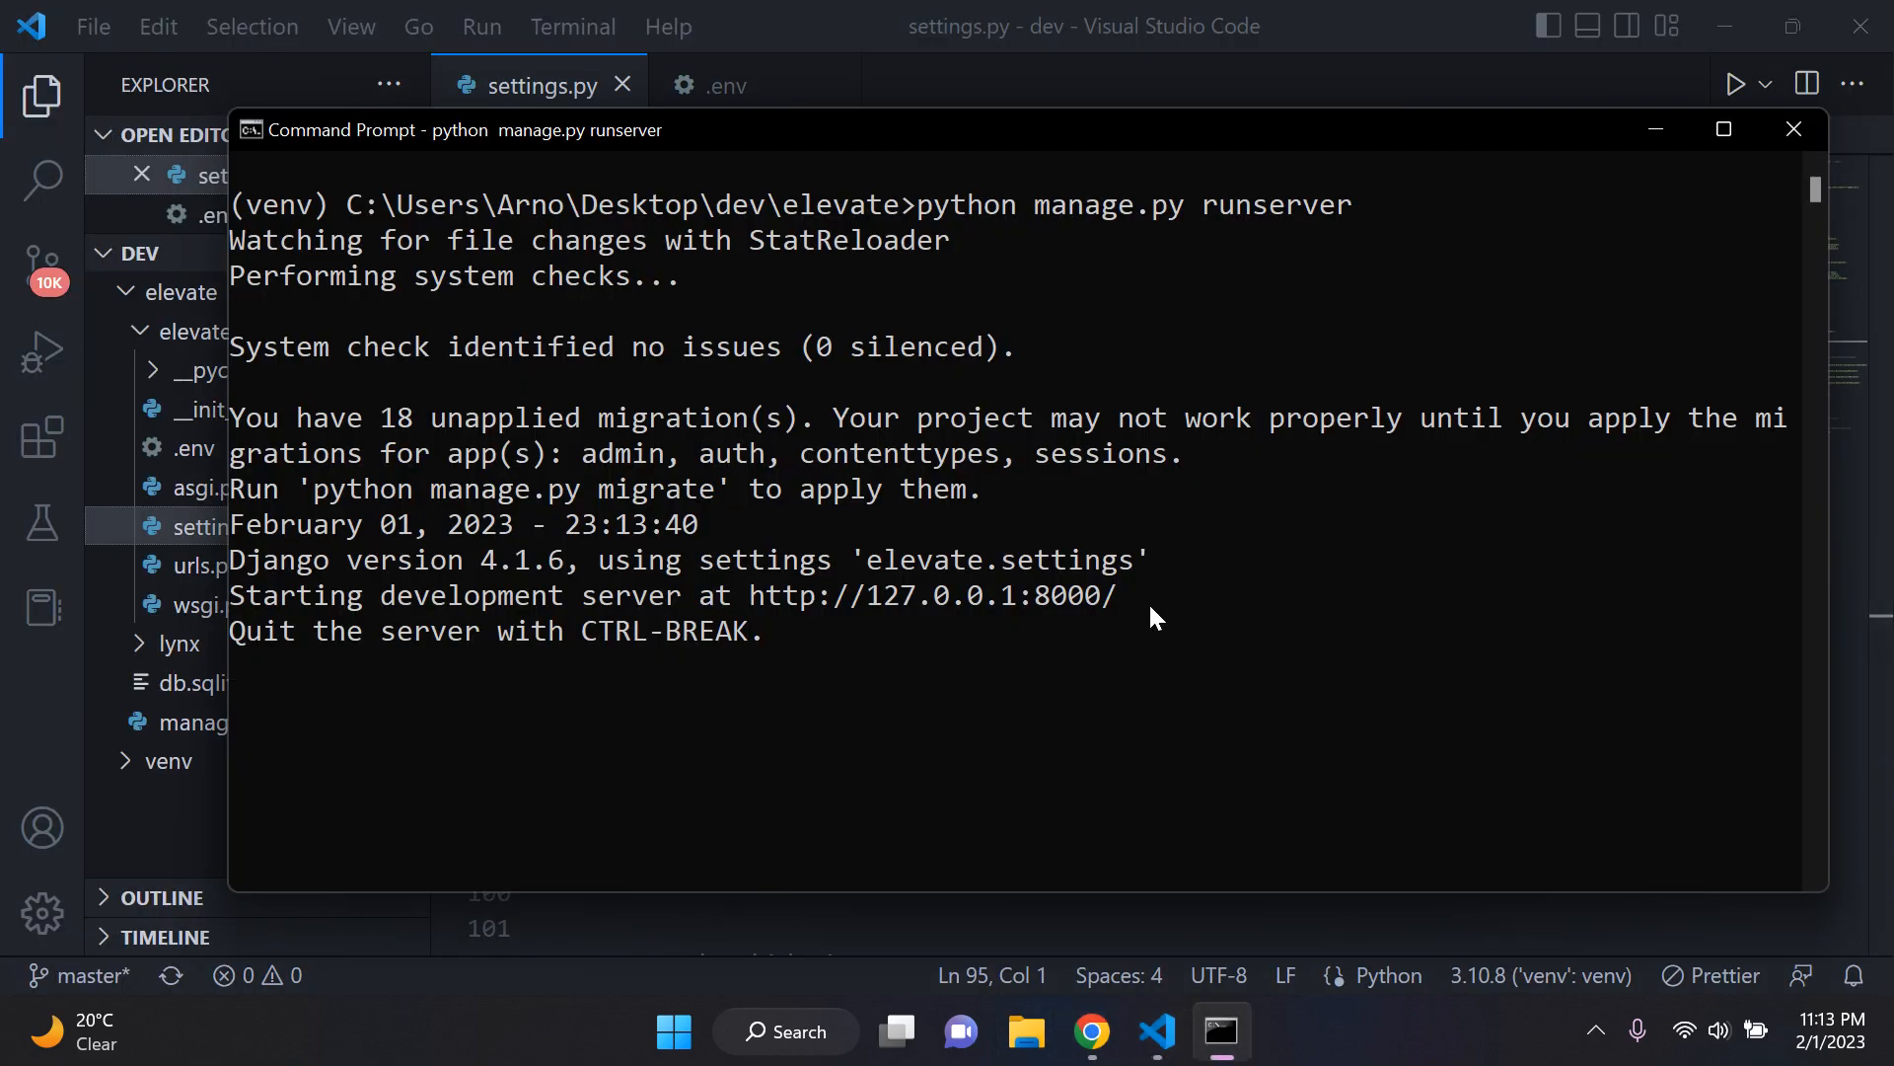
Step: Stop the running Django development server and clear the console
key(ctrl+c)
text(cls)
key(Return)
Step: Switch to Visual Studio Code and remove env('DATABASE_URL') from the dj_database_url.parse() call in settings.py
click(1229, 1054)
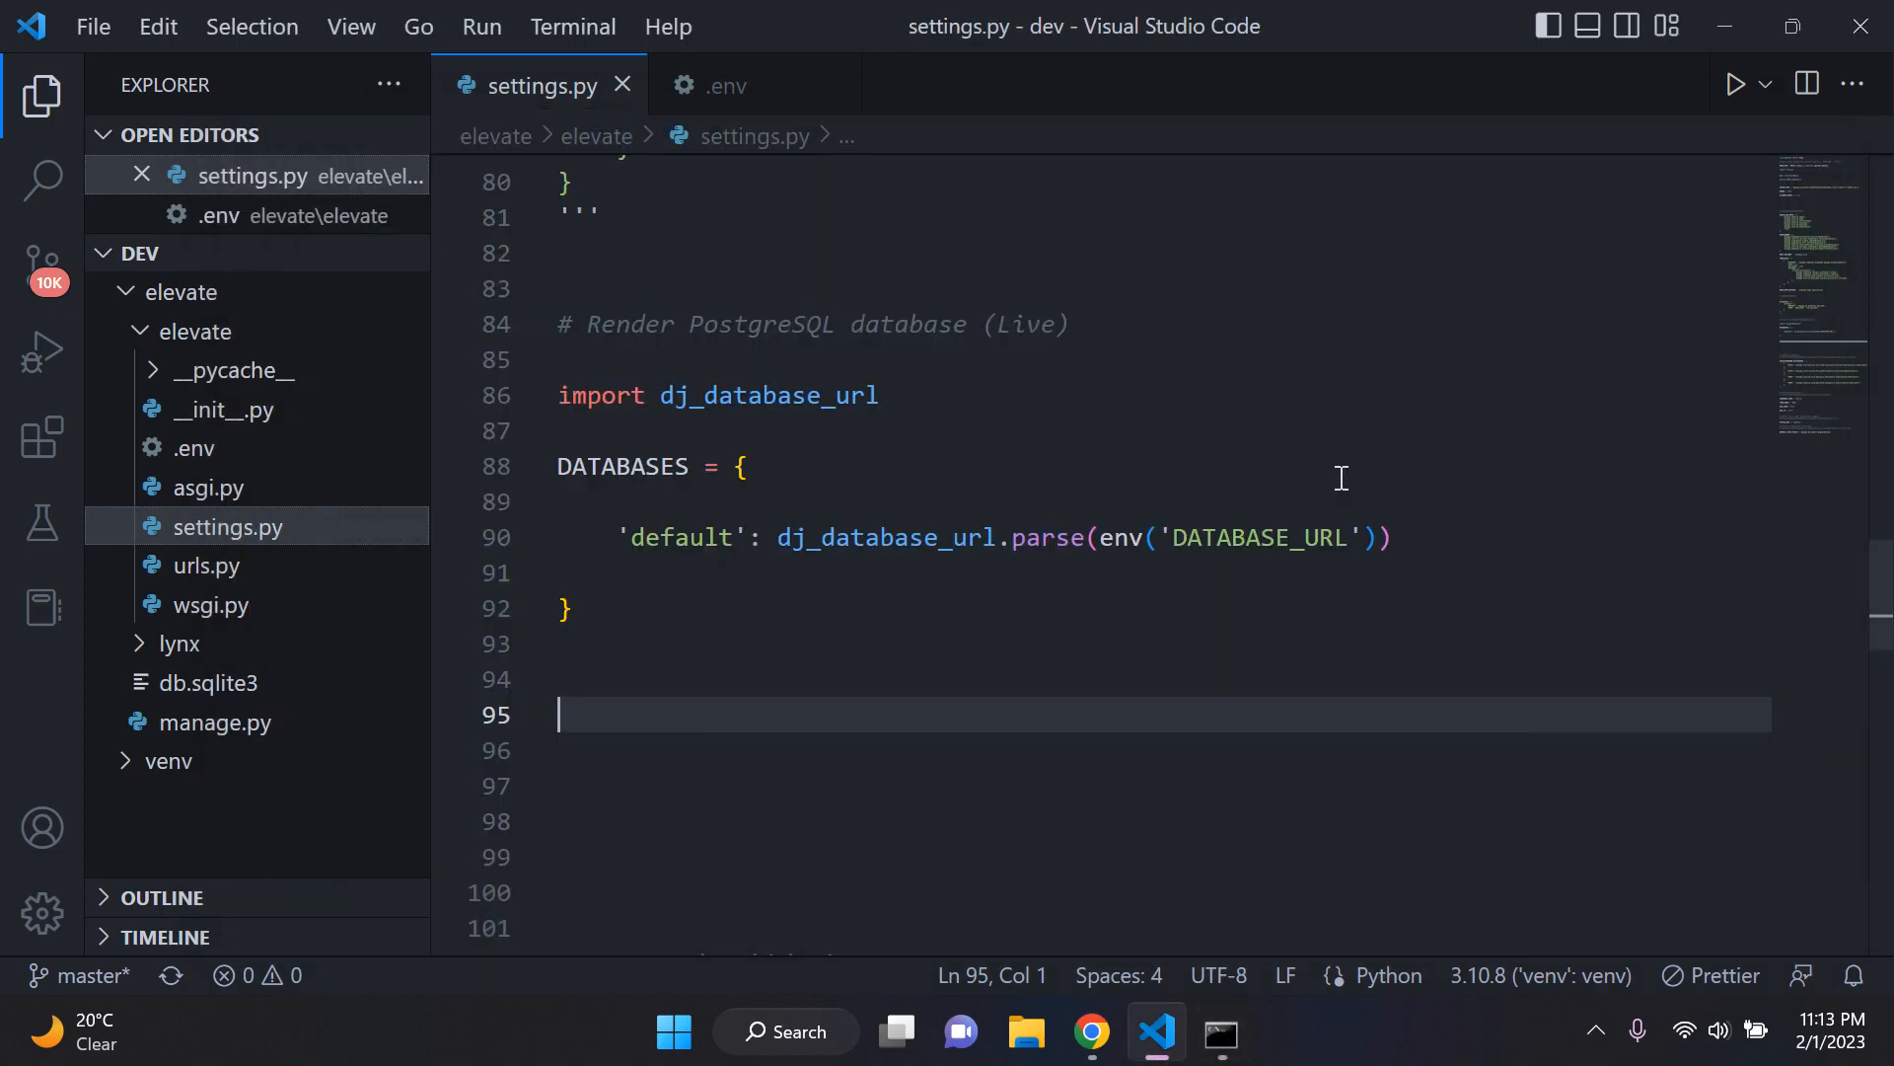
click(1380, 537)
key(BackSpace)
key(BackSpace)
key(BackSpace)
key(BackSpace)
key(BackSpace)
key(BackSpace)
key(BackSpace)
key(BackSpace)
key(BackSpace)
key(BackSpace)
key(BackSpace)
key(BackSpace)
key(BackSpace)
key(BackSpace)
key(BackSpace)
key(BackSpace)
key(BackSpace)
key(BackSpace)
key(BackSpace)
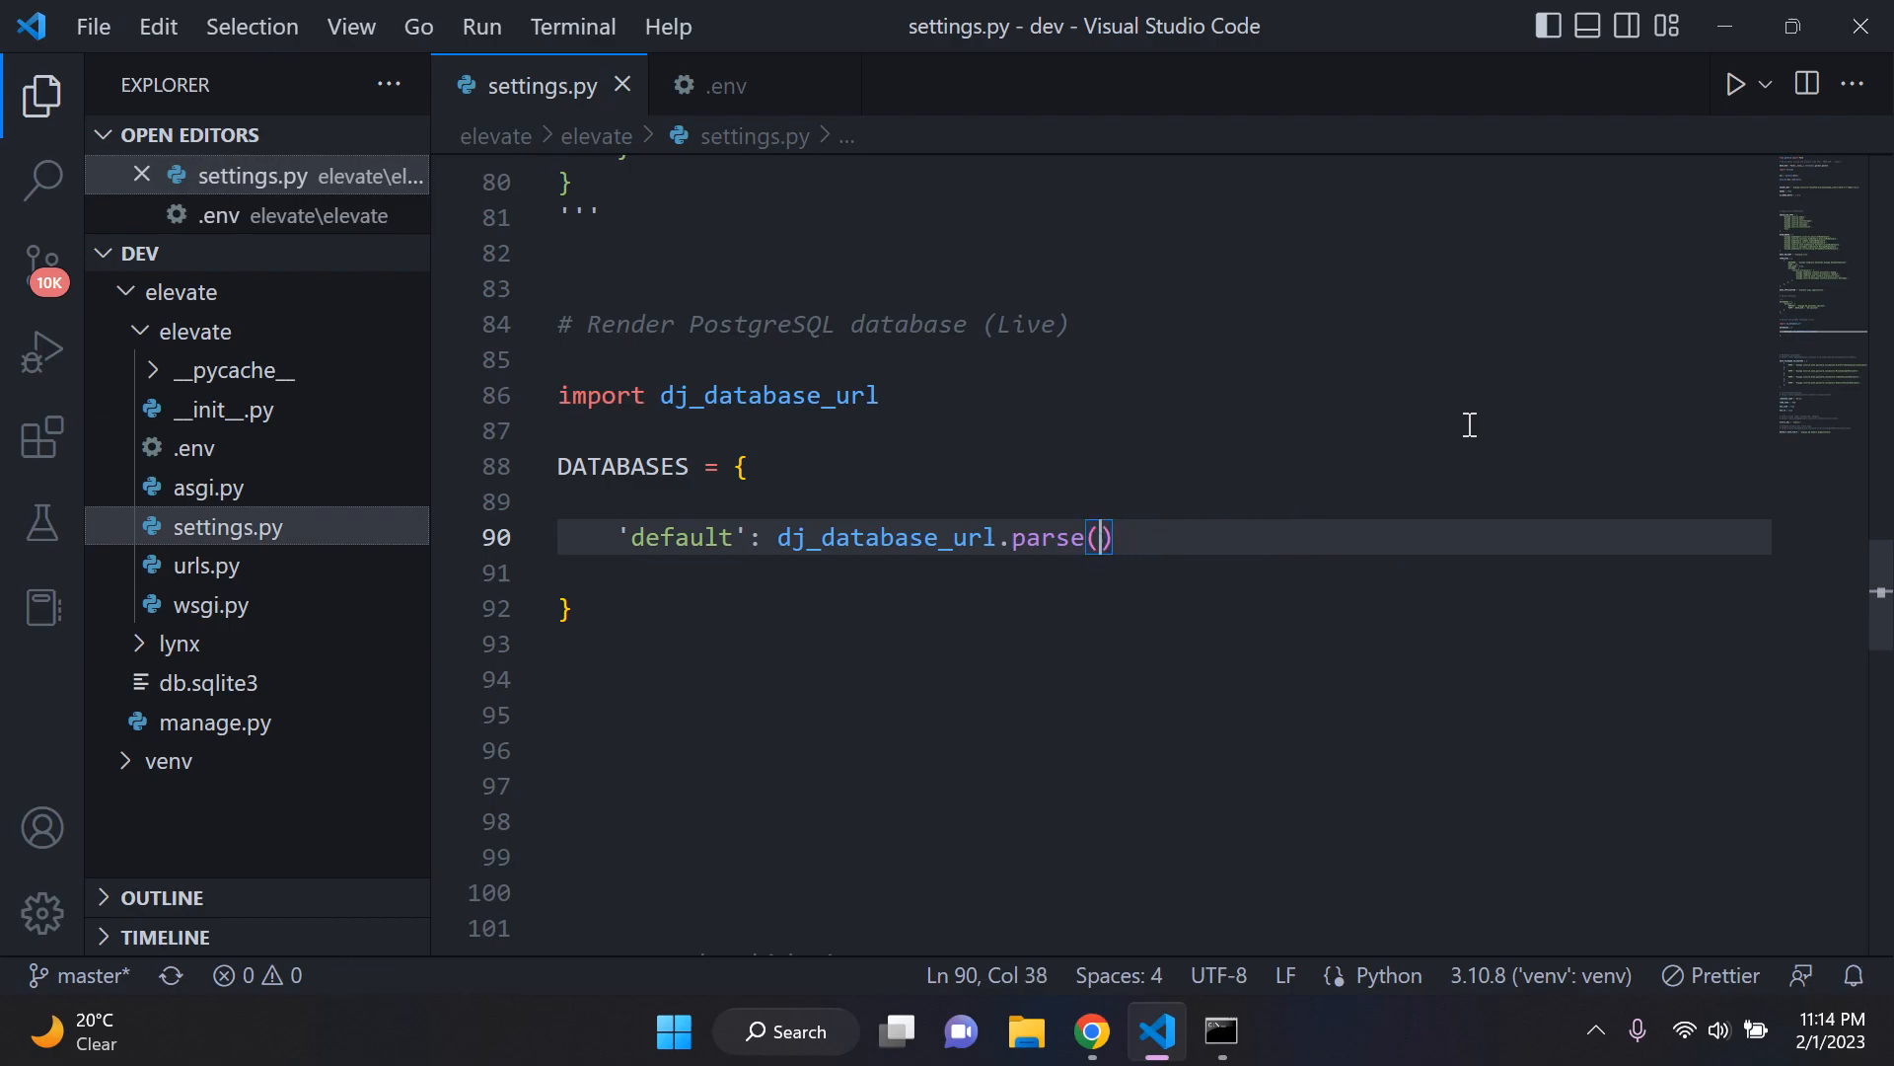
click(1469, 425)
Step: Test the empty parse() call by running python manage.py runserver in Command Prompt, and return to settings.py
click(1223, 1036)
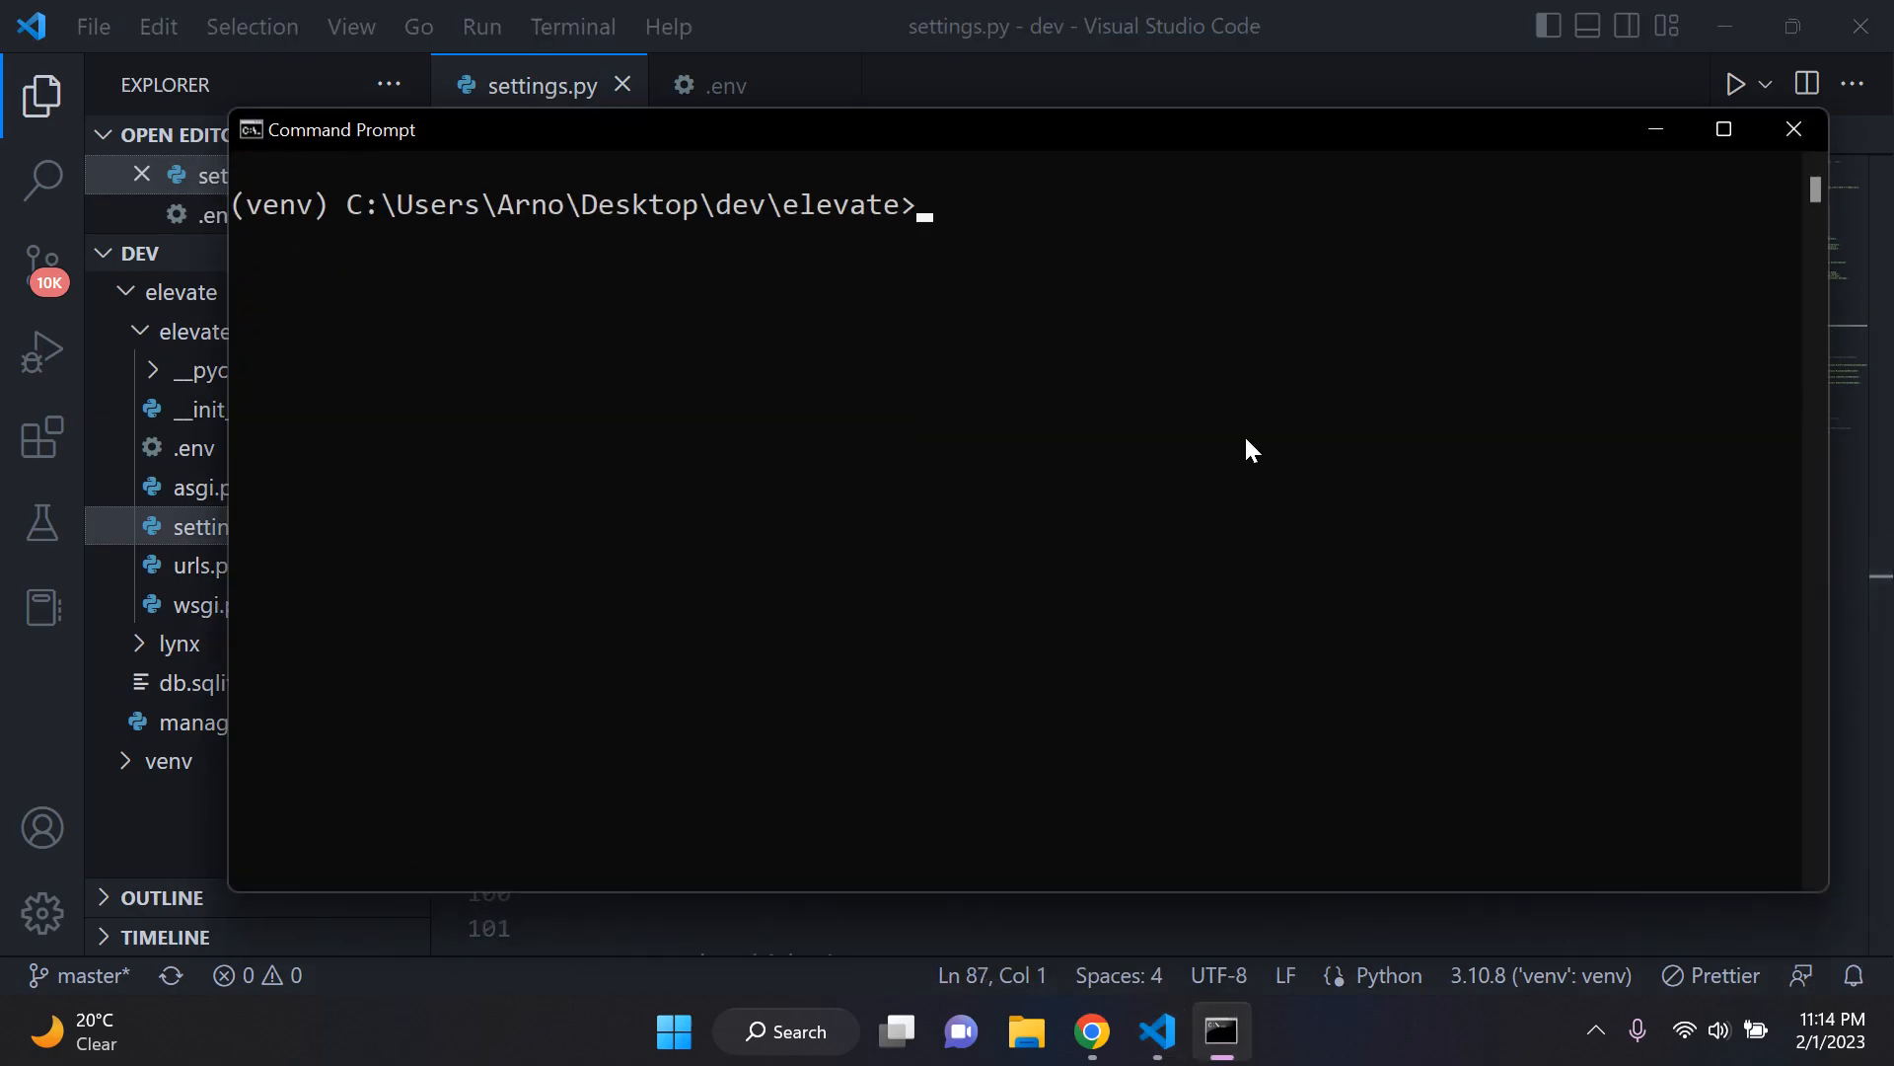
key(Up)
key(Return)
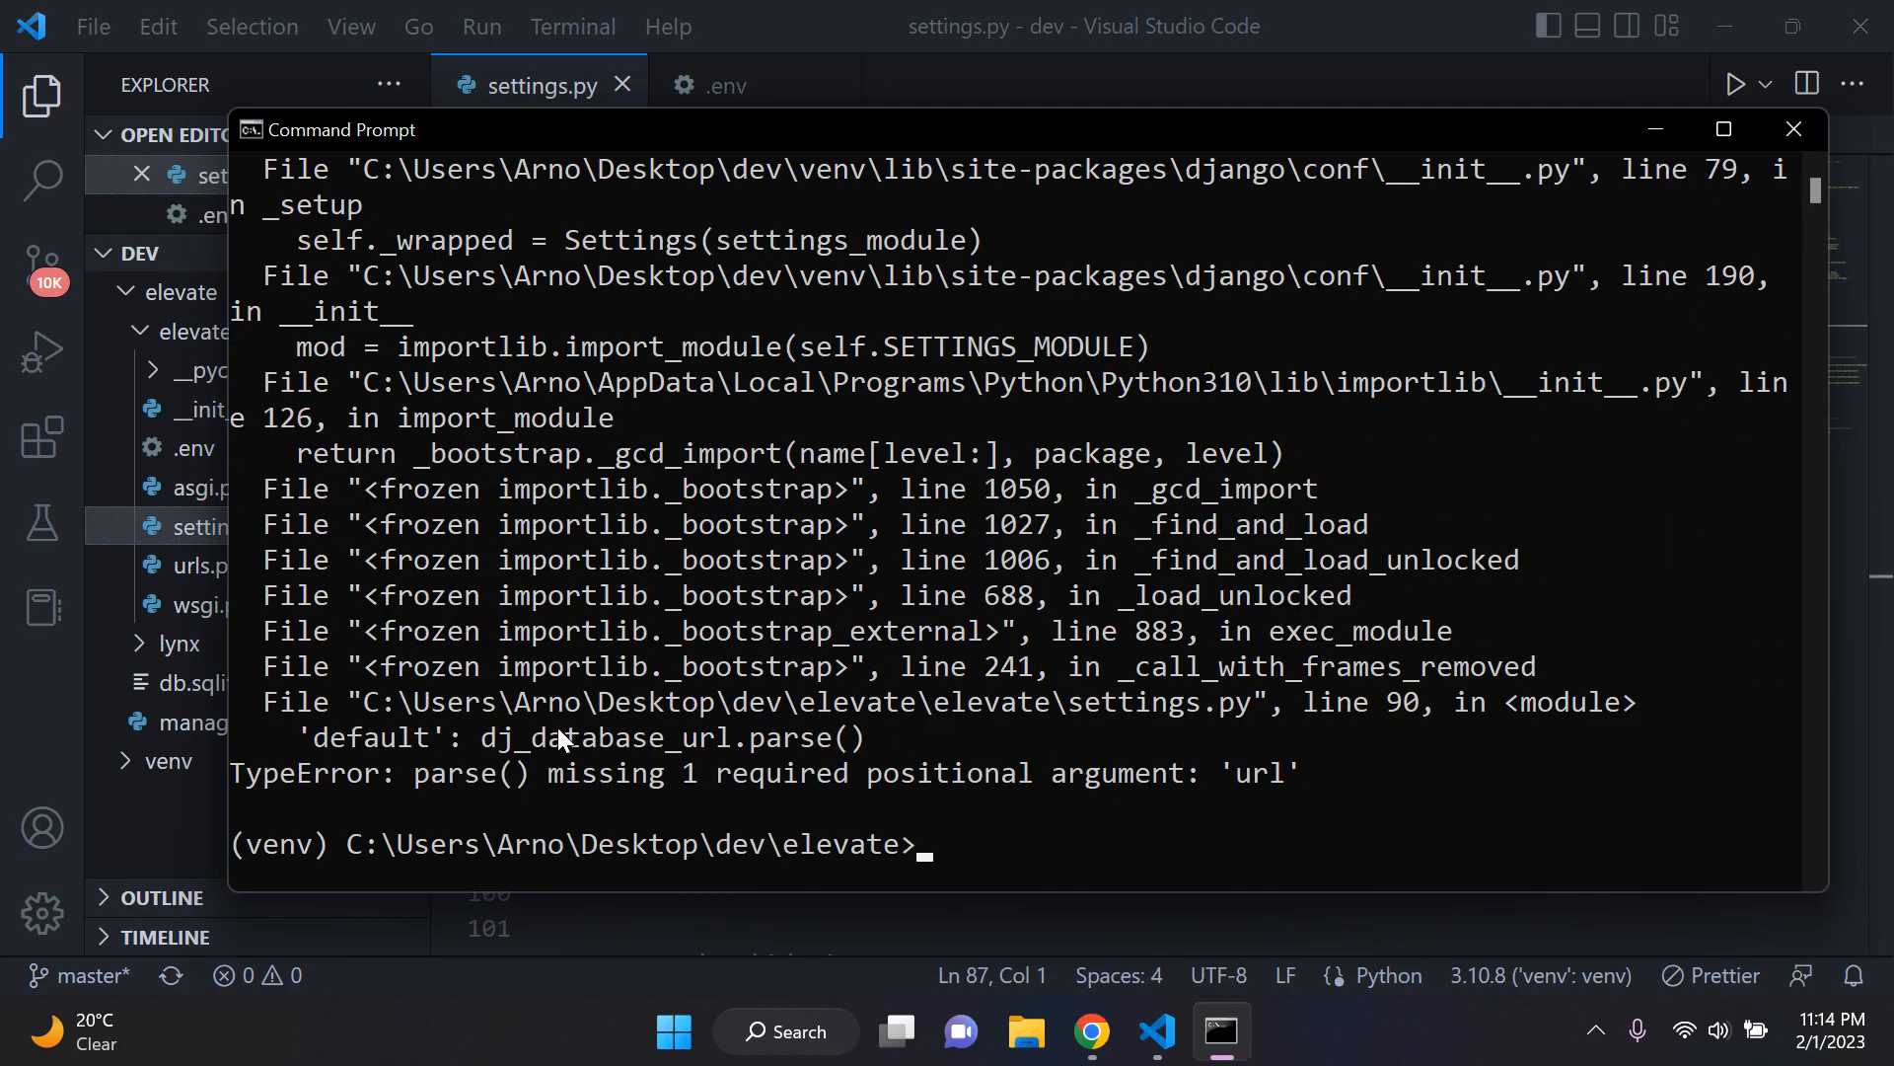
click(1224, 1031)
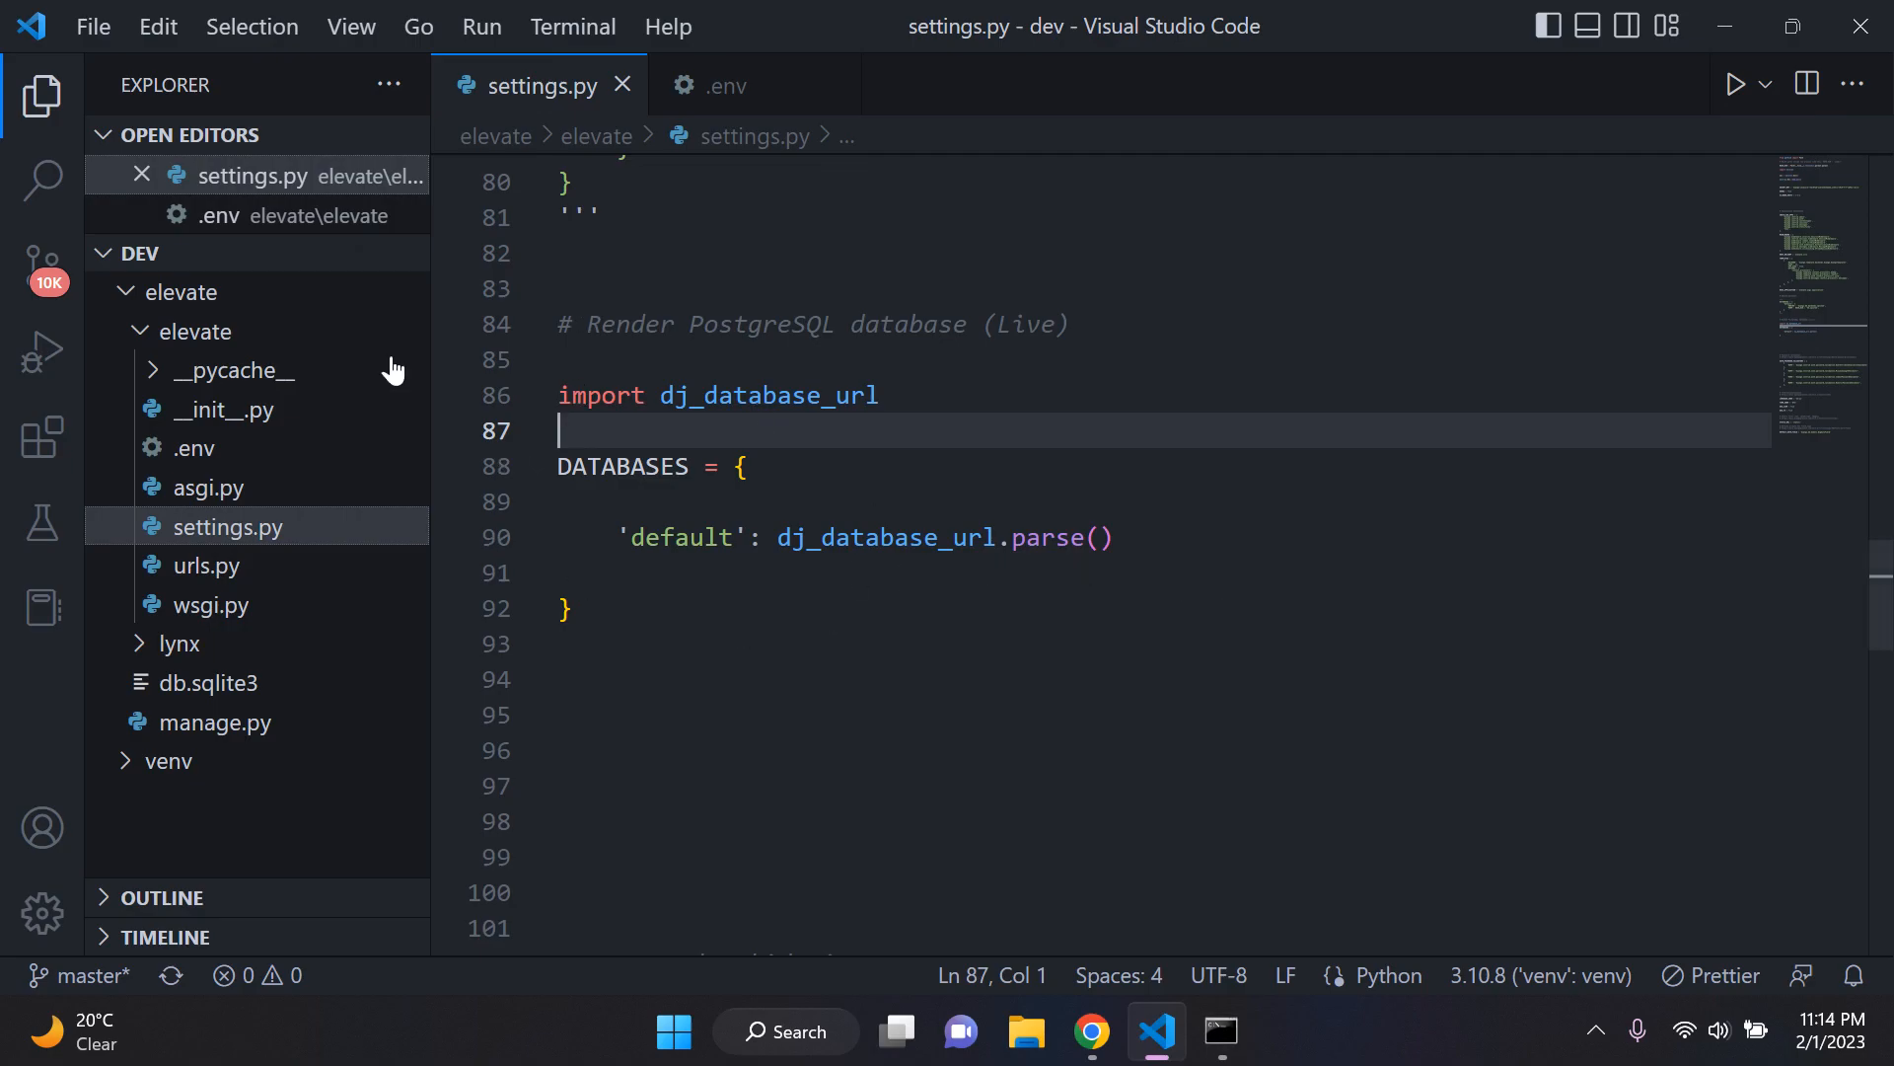
Step: Comment out the Render database block in settings.py, from import dj_database_url to the closing brace, with triple single quotes
click(640, 365)
key(Return)
text(''')
key(Right)
key(Right)
key(Right)
key(BackSpace)
key(BackSpace)
key(BackSpace)
key(Down)
key(Down)
key(Down)
key(Down)
key(Down)
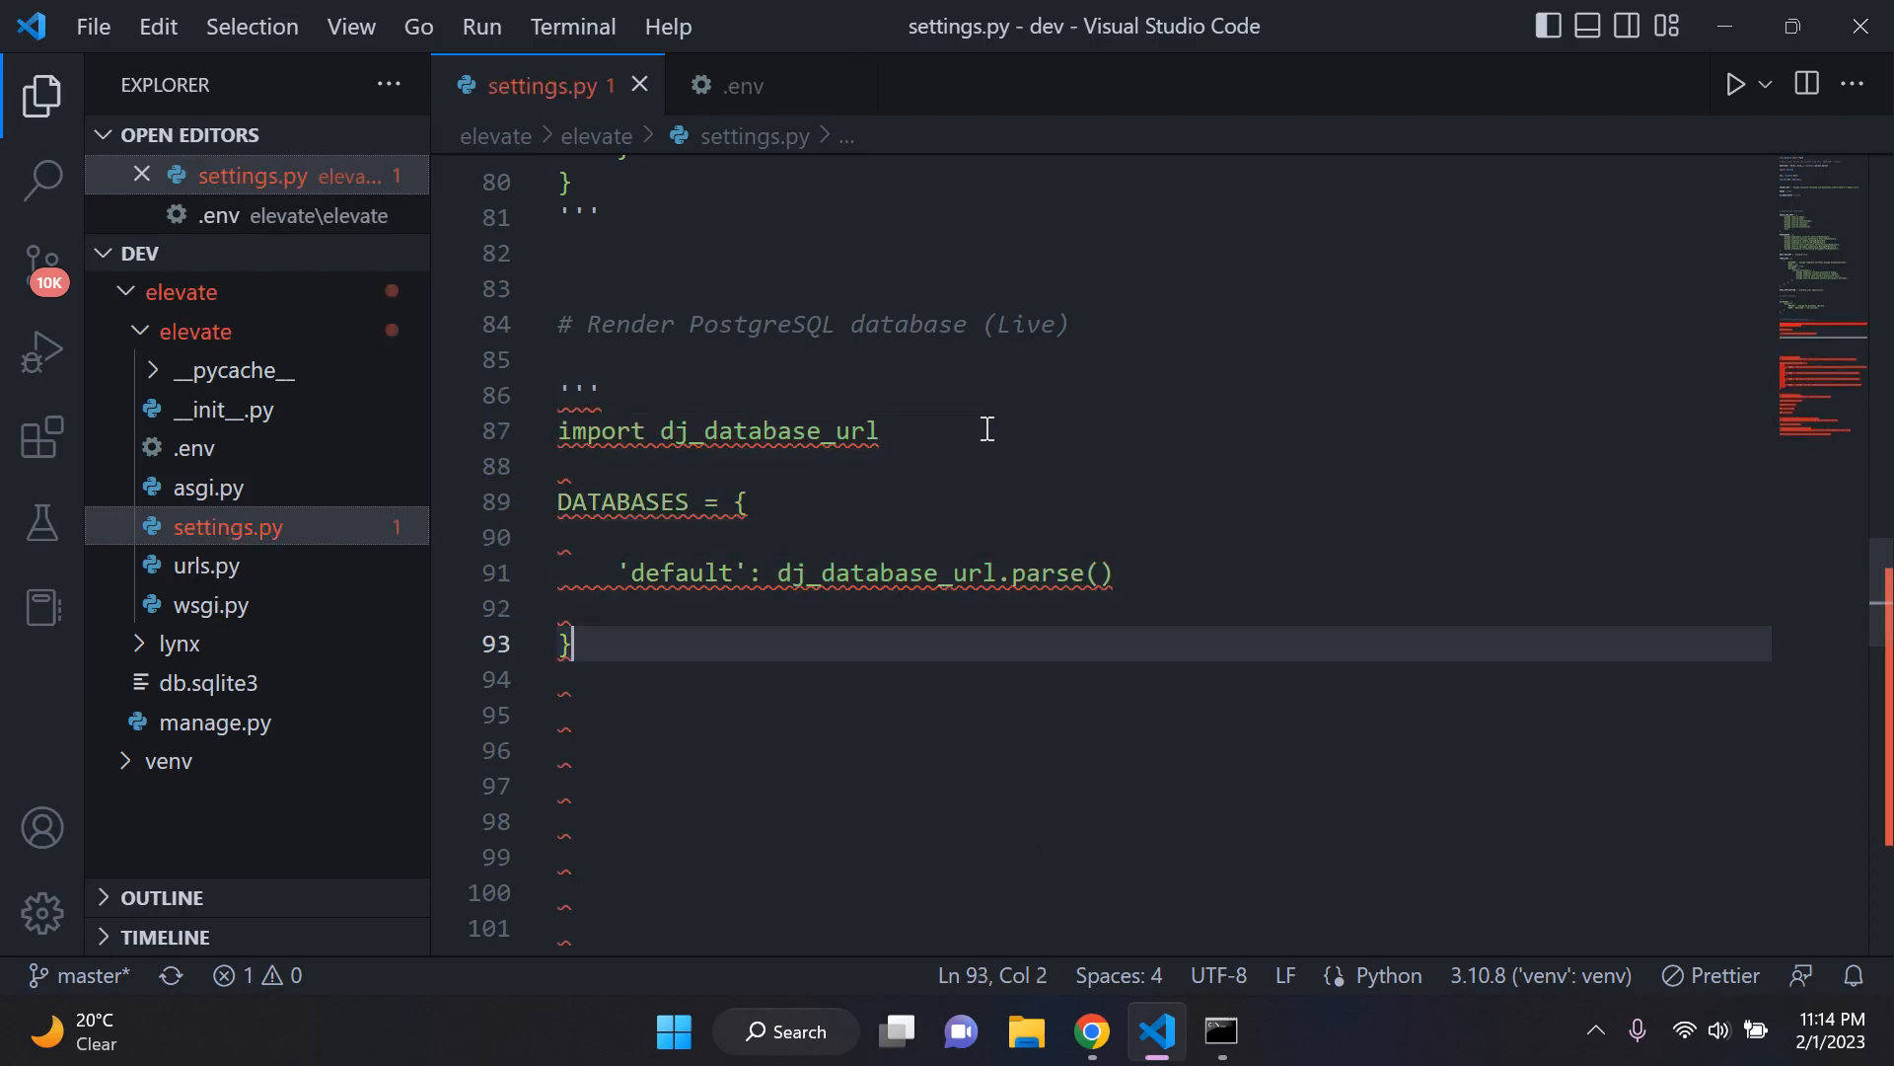
text(''')
click(986, 429)
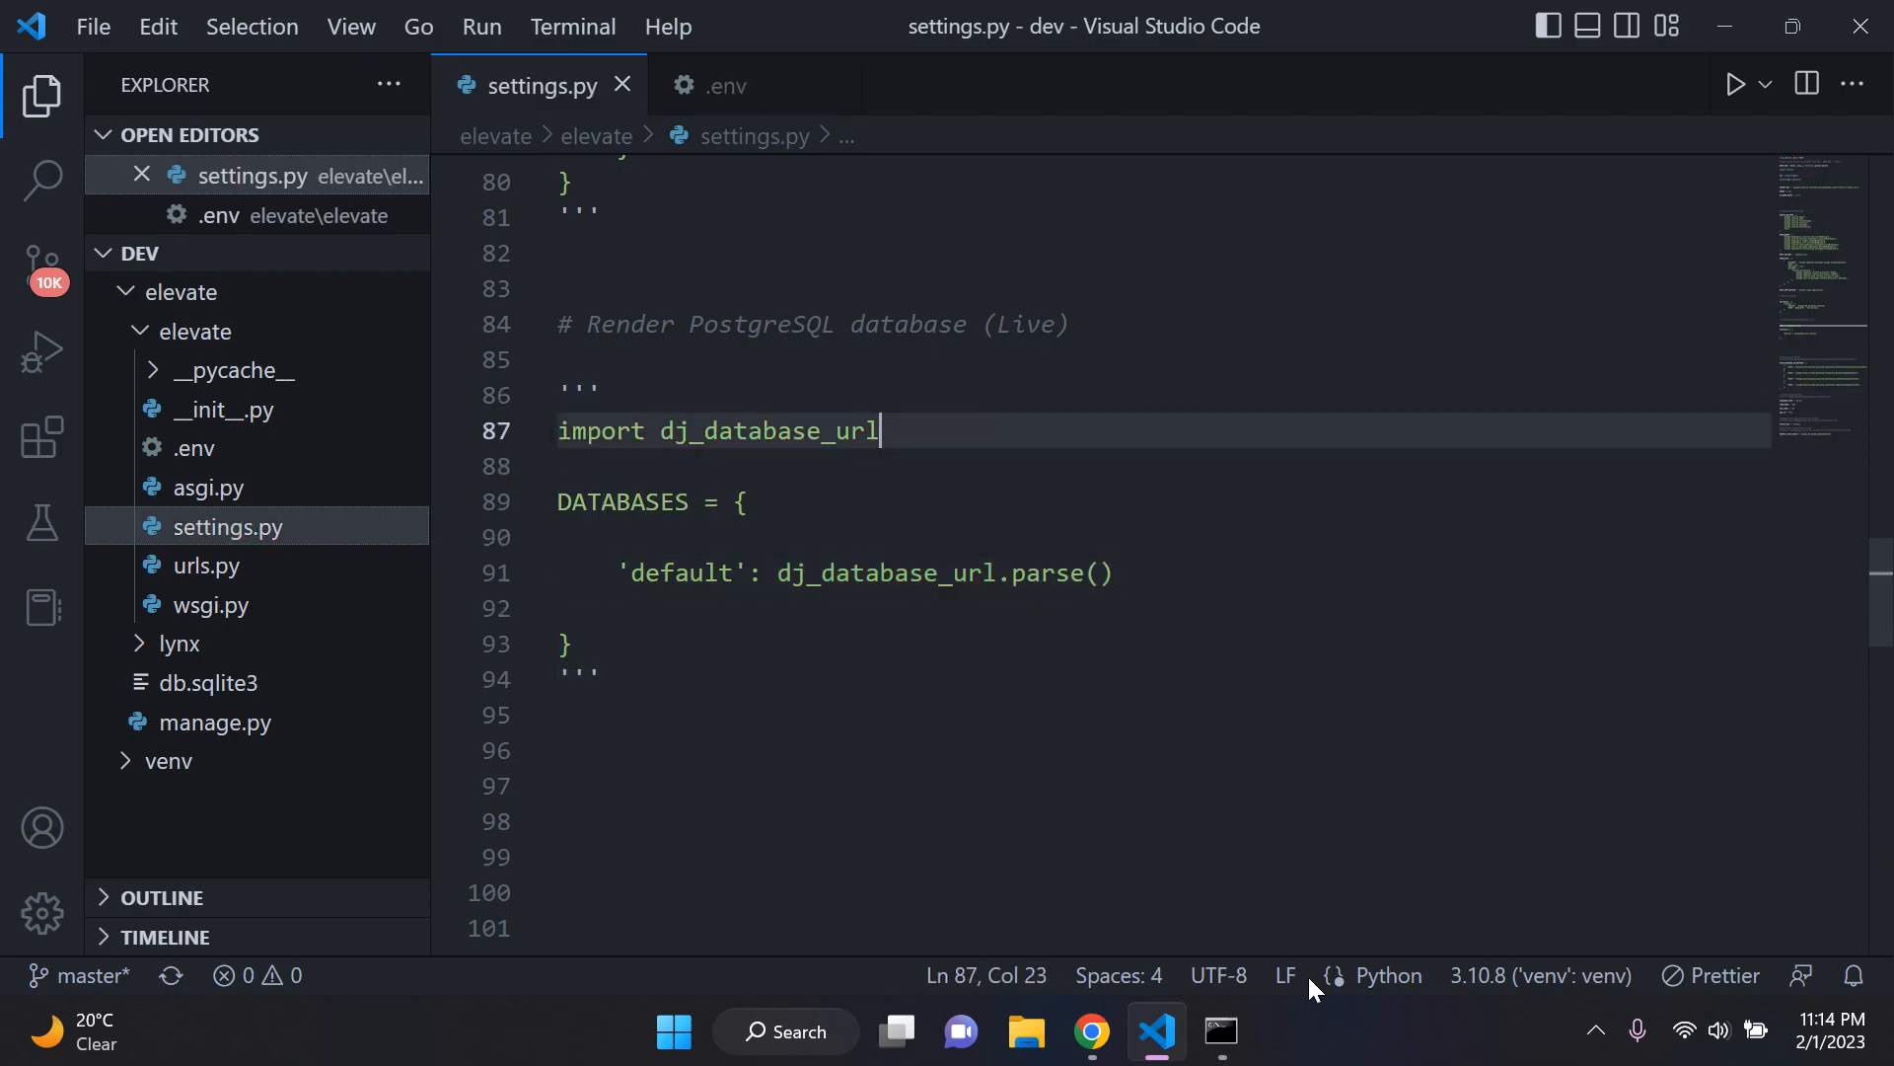
Step: Test the project with the Render database block commented out by running python manage.py runserver in Command Prompt
click(1222, 1031)
key(Up)
key(Return)
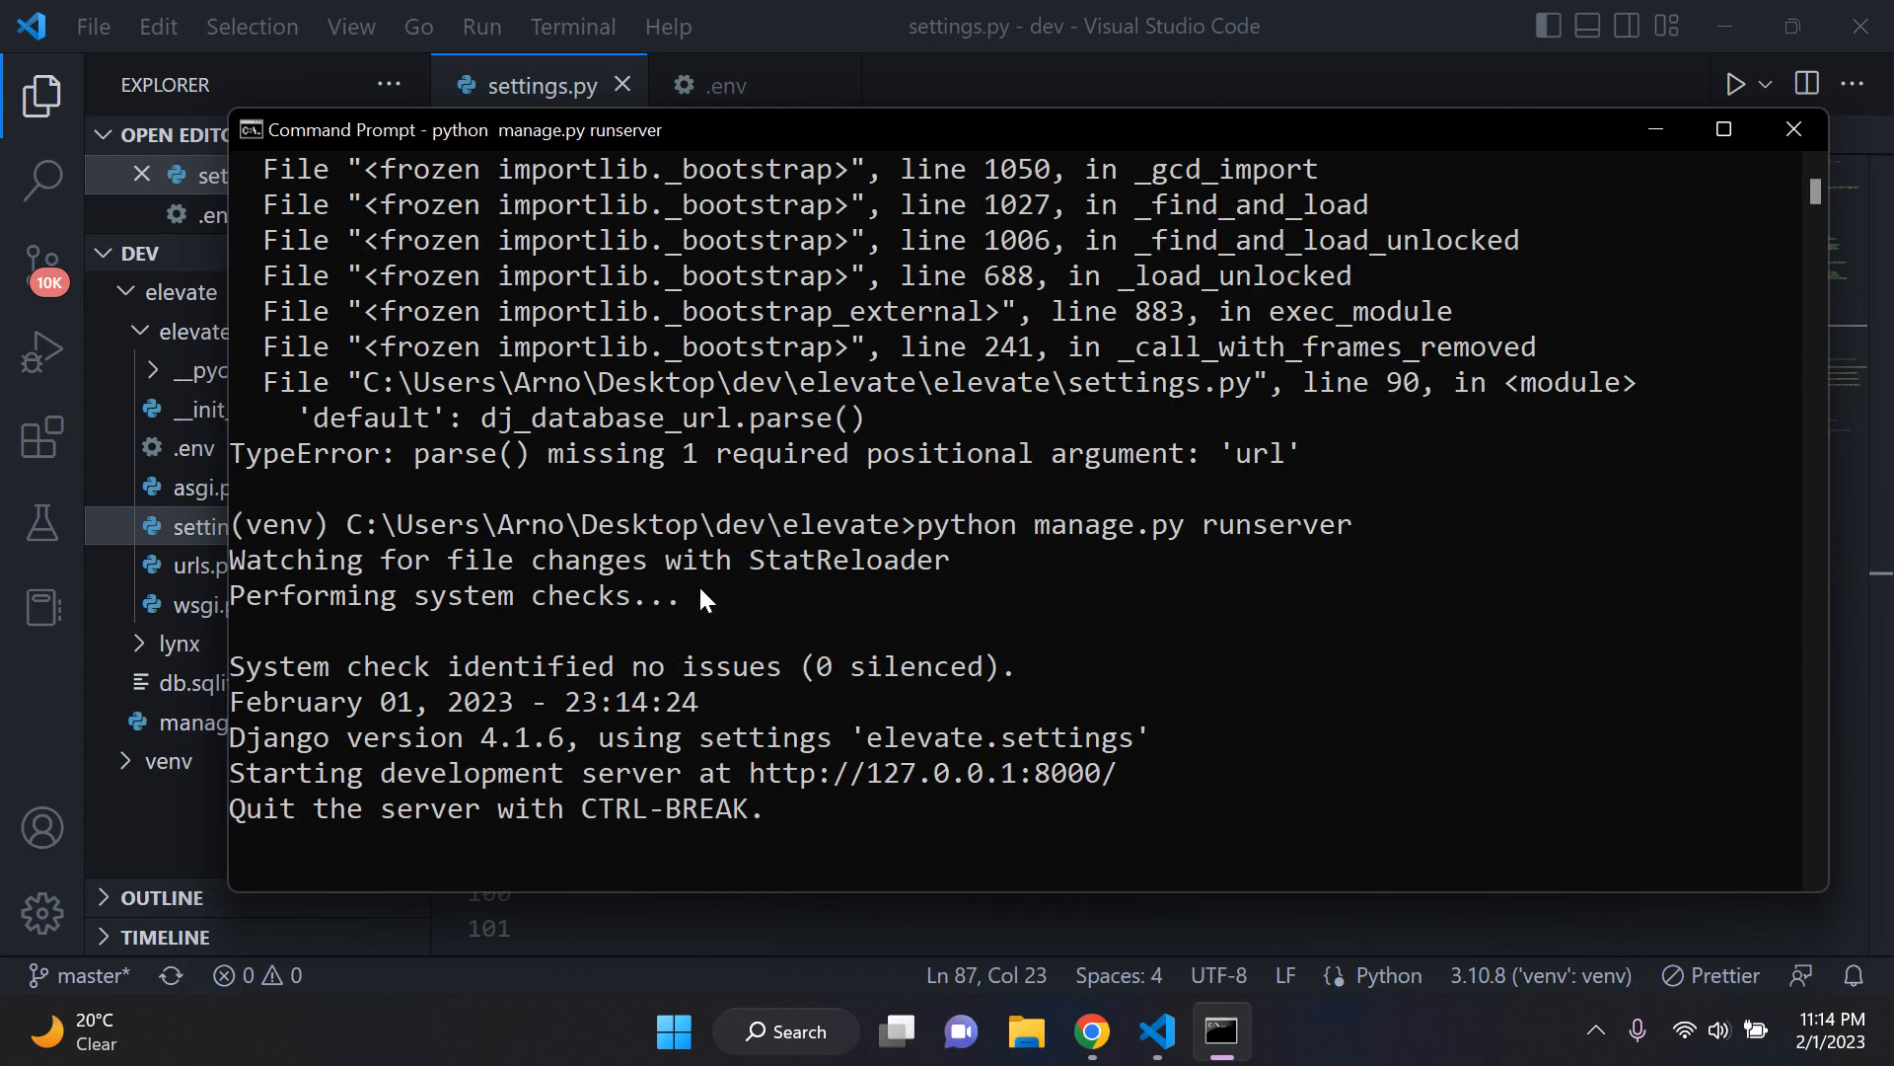
scroll(532, 646, down, 3)
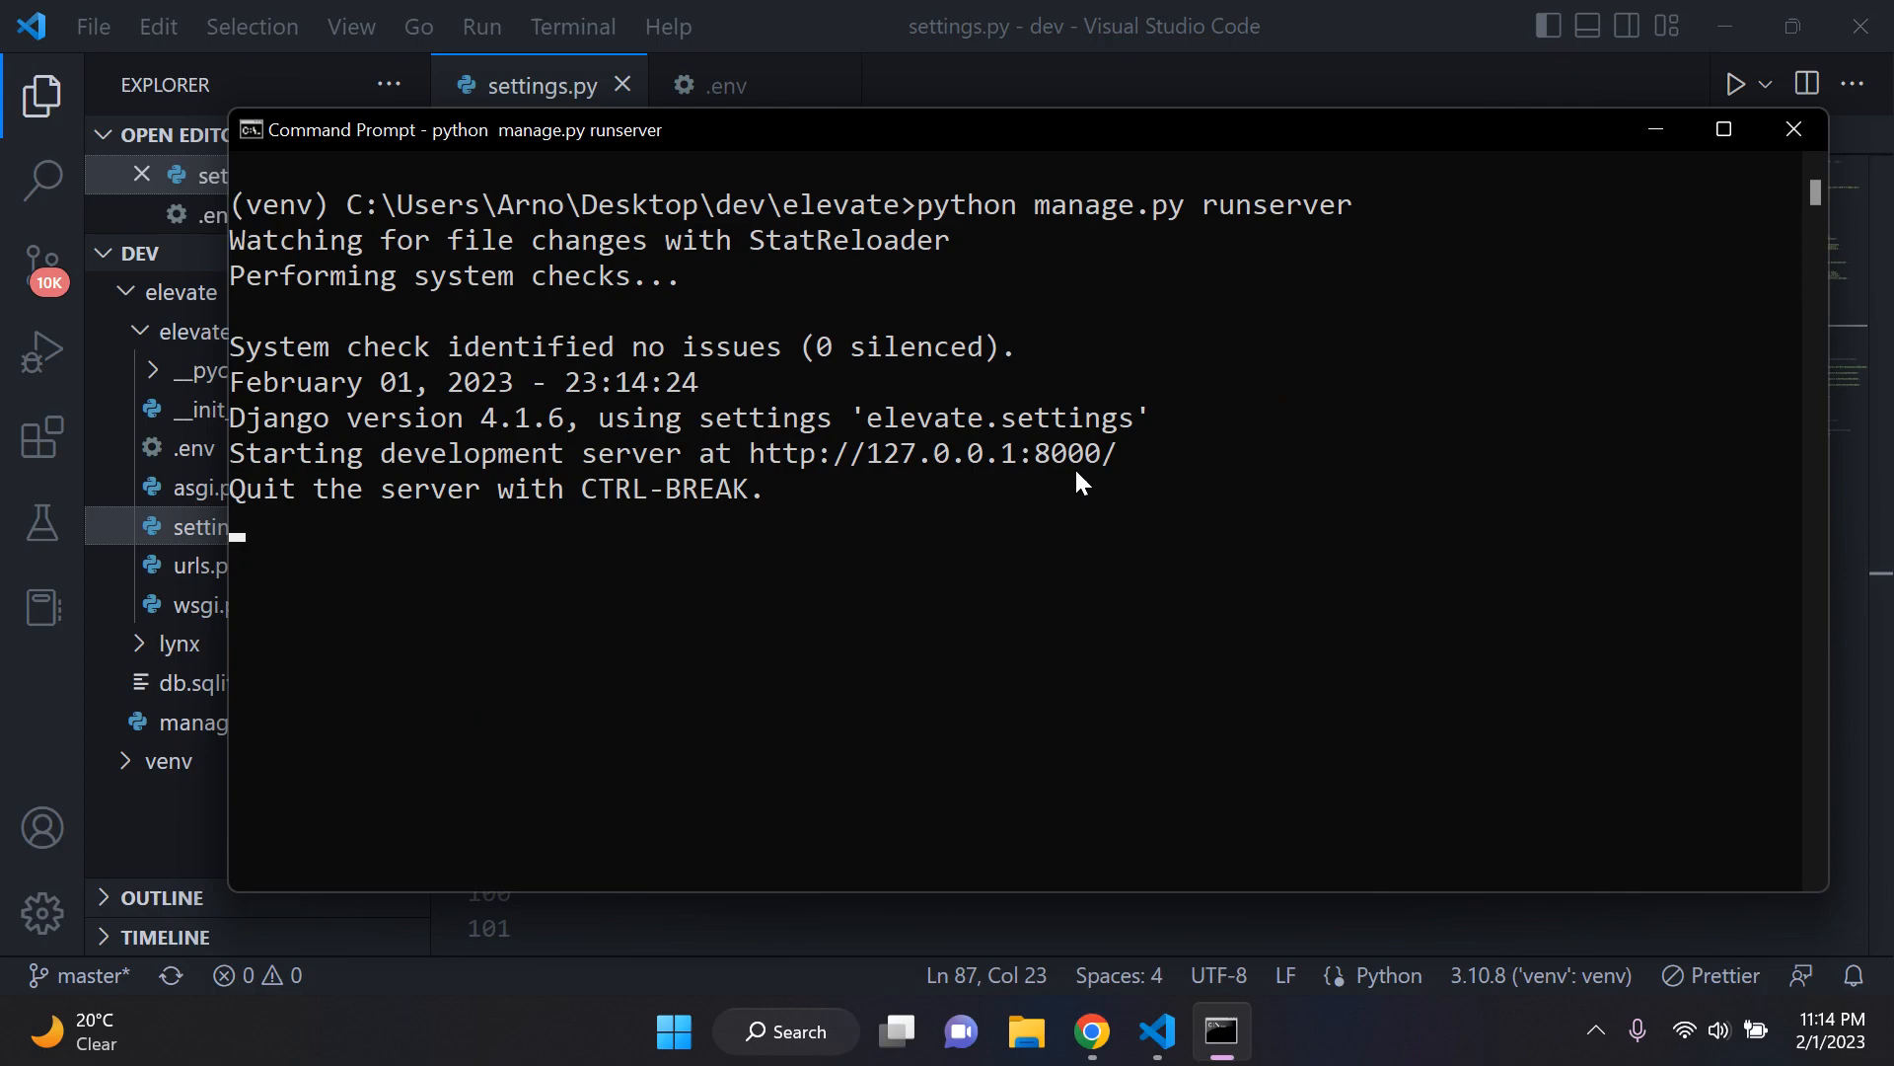
Step: Stop the development server and clear the console
key(ctrl+c)
text(cls)
key(Return)
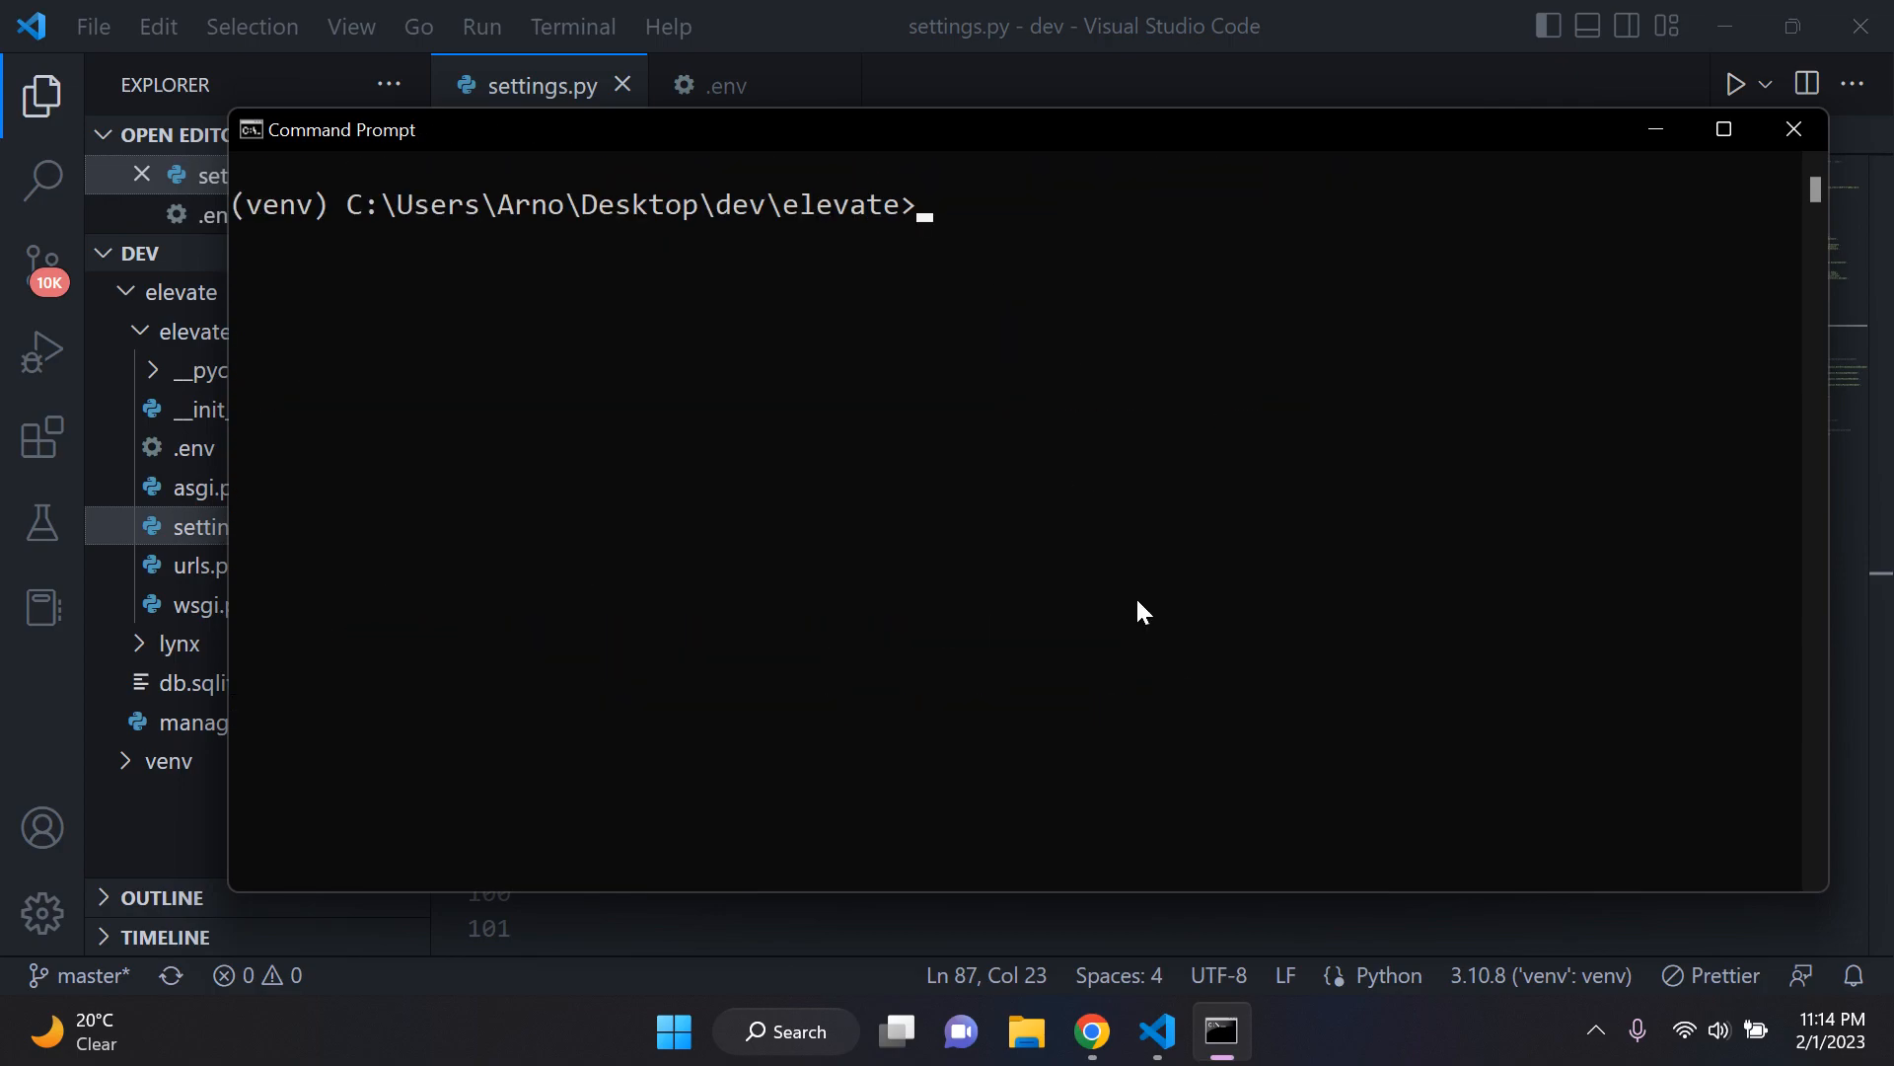
Step: Return to settings.py and remove the triple quotes above and below the Render database block
click(1221, 1031)
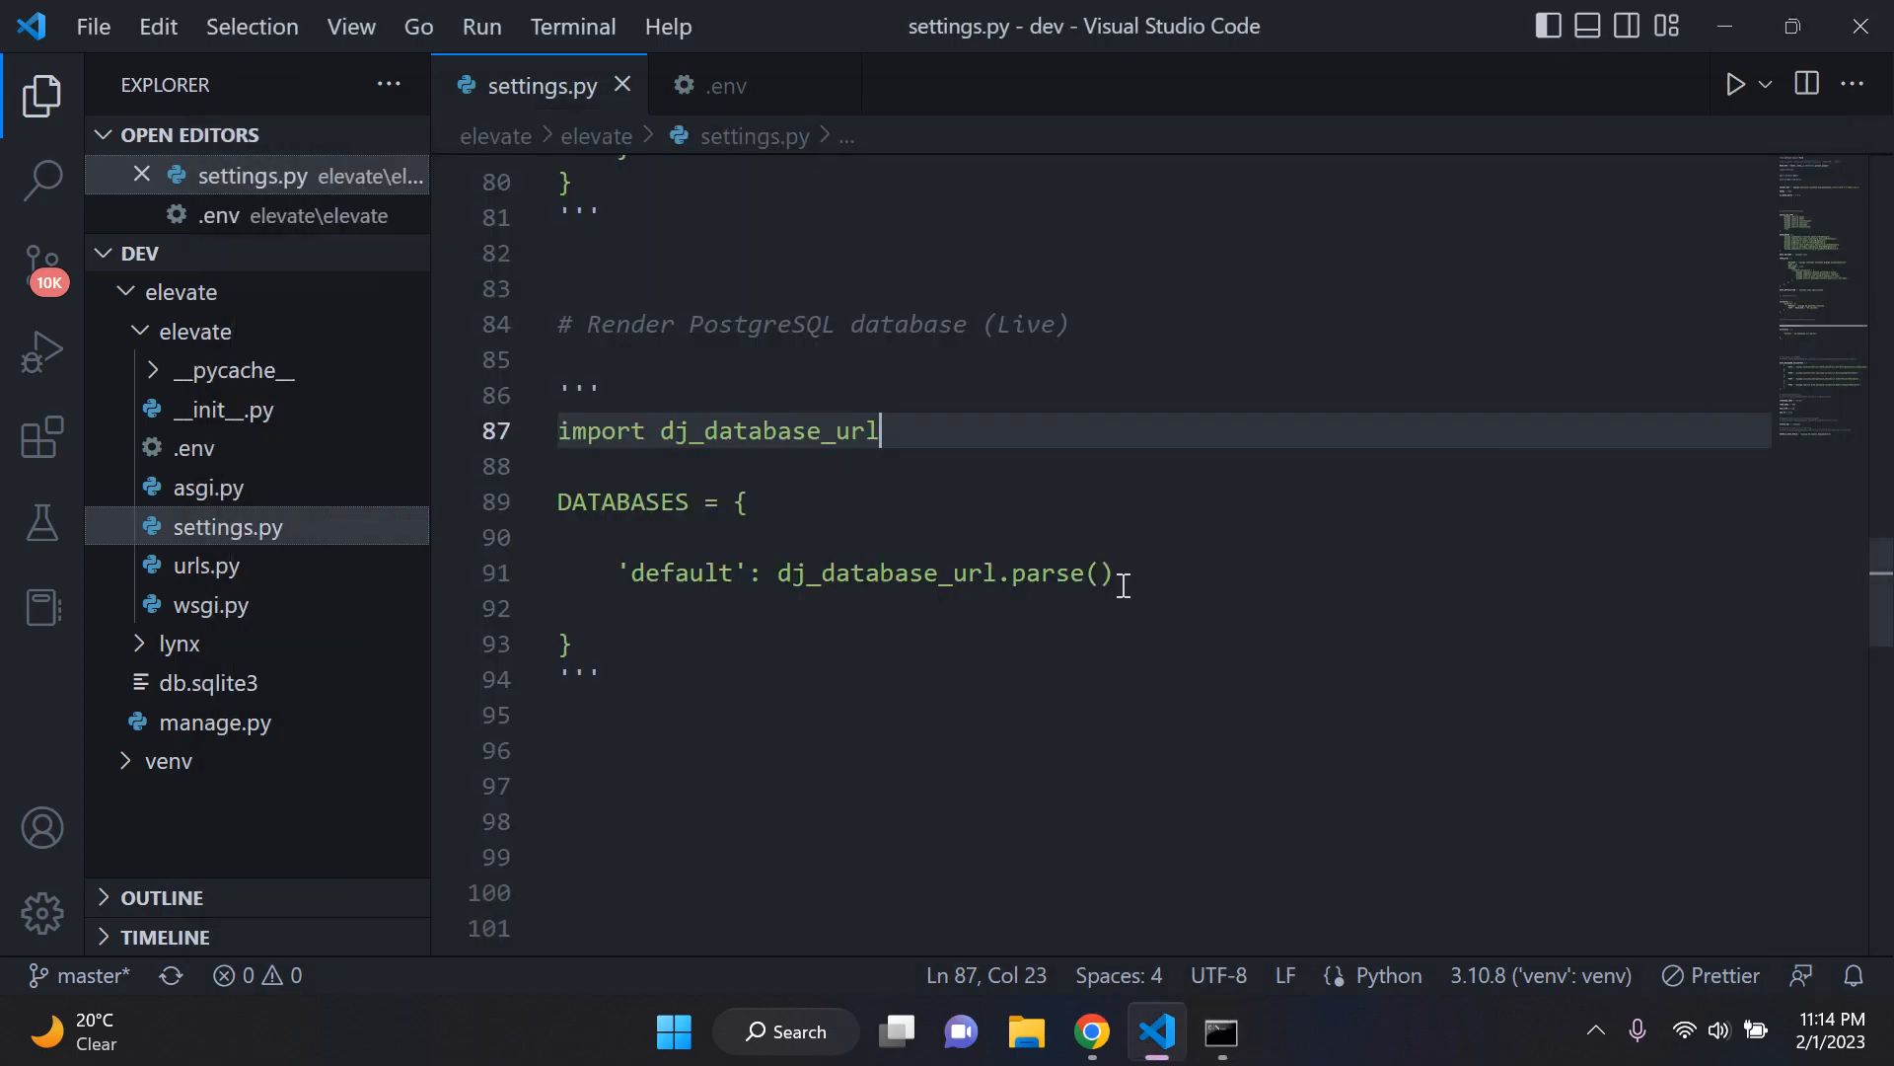
click(788, 378)
key(BackSpace)
key(BackSpace)
key(BackSpace)
key(Down)
key(Down)
key(Down)
key(Down)
key(Down)
key(Down)
key(Down)
key(Down)
key(Down)
key(BackSpace)
key(BackSpace)
key(BackSpace)
key(BackSpace)
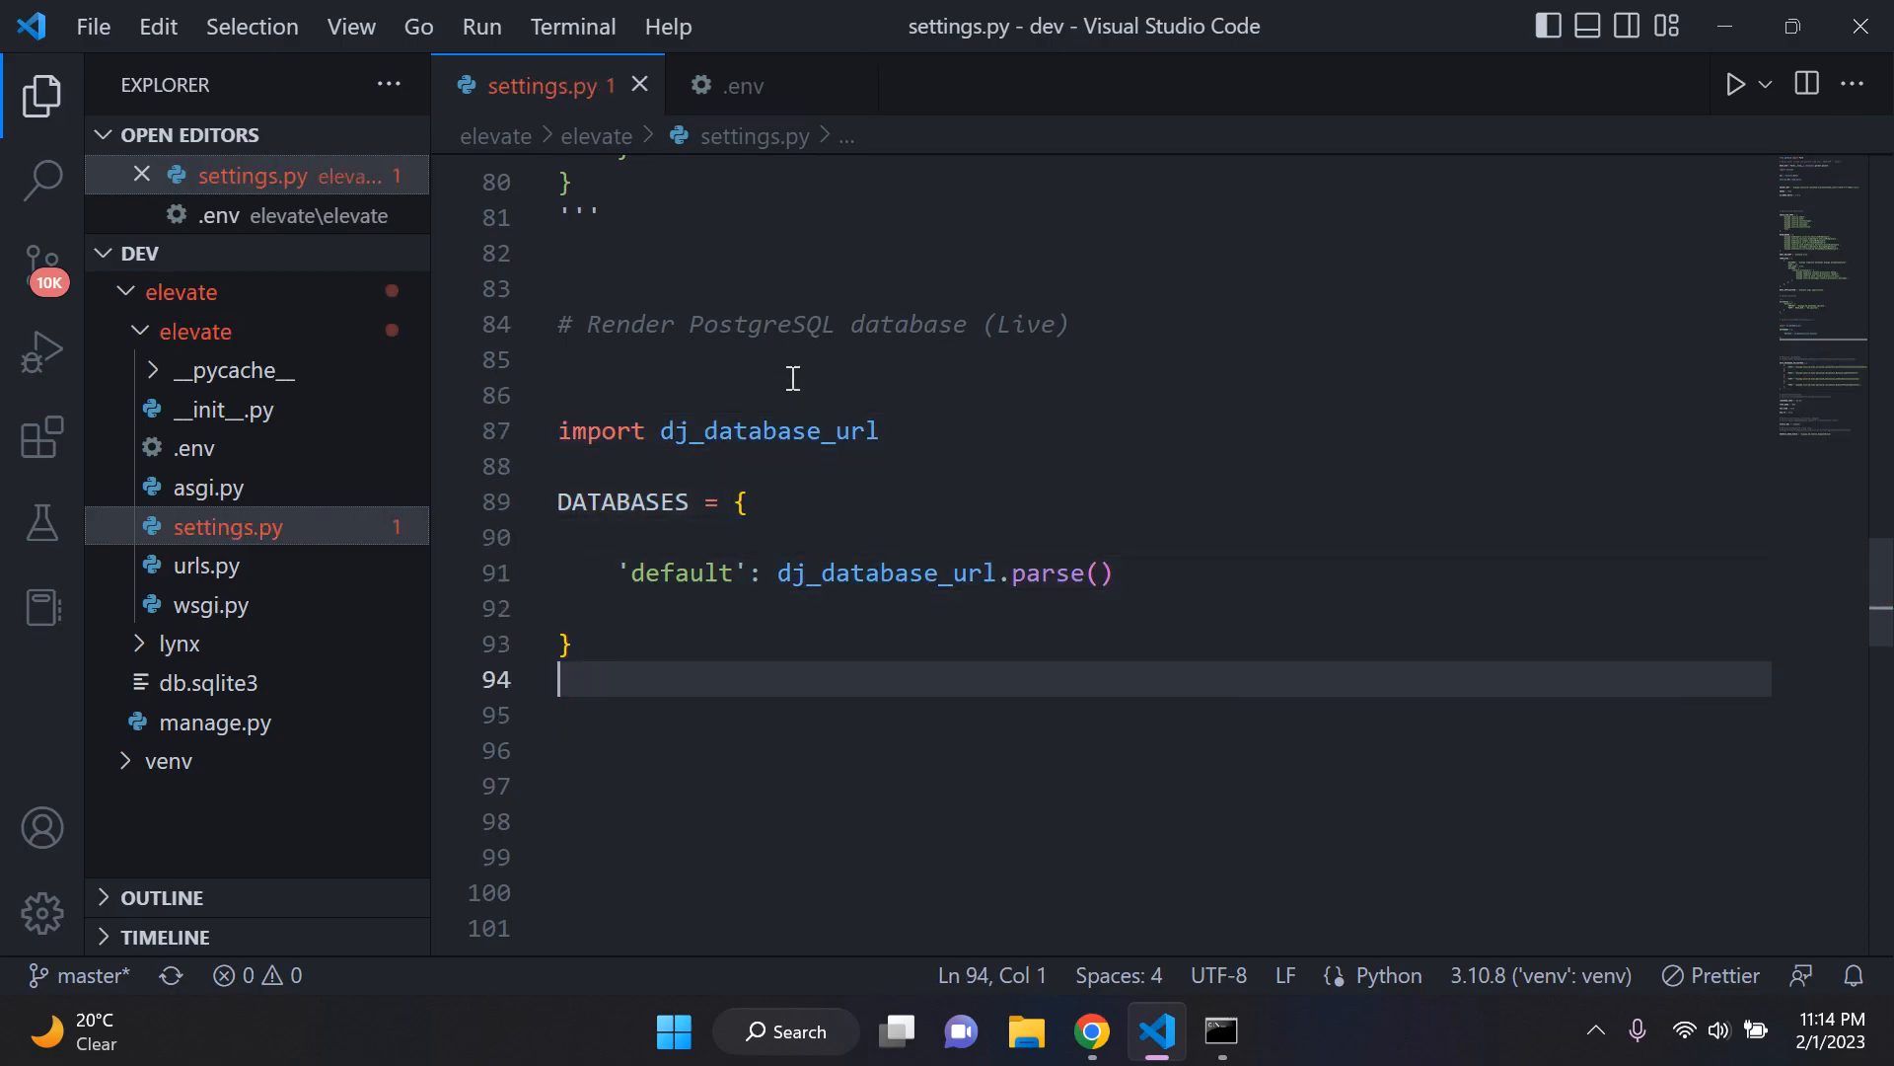
Step: Add an env() call without an argument inside dj_database_url.parse() in the default database entry
click(1097, 572)
text(env)
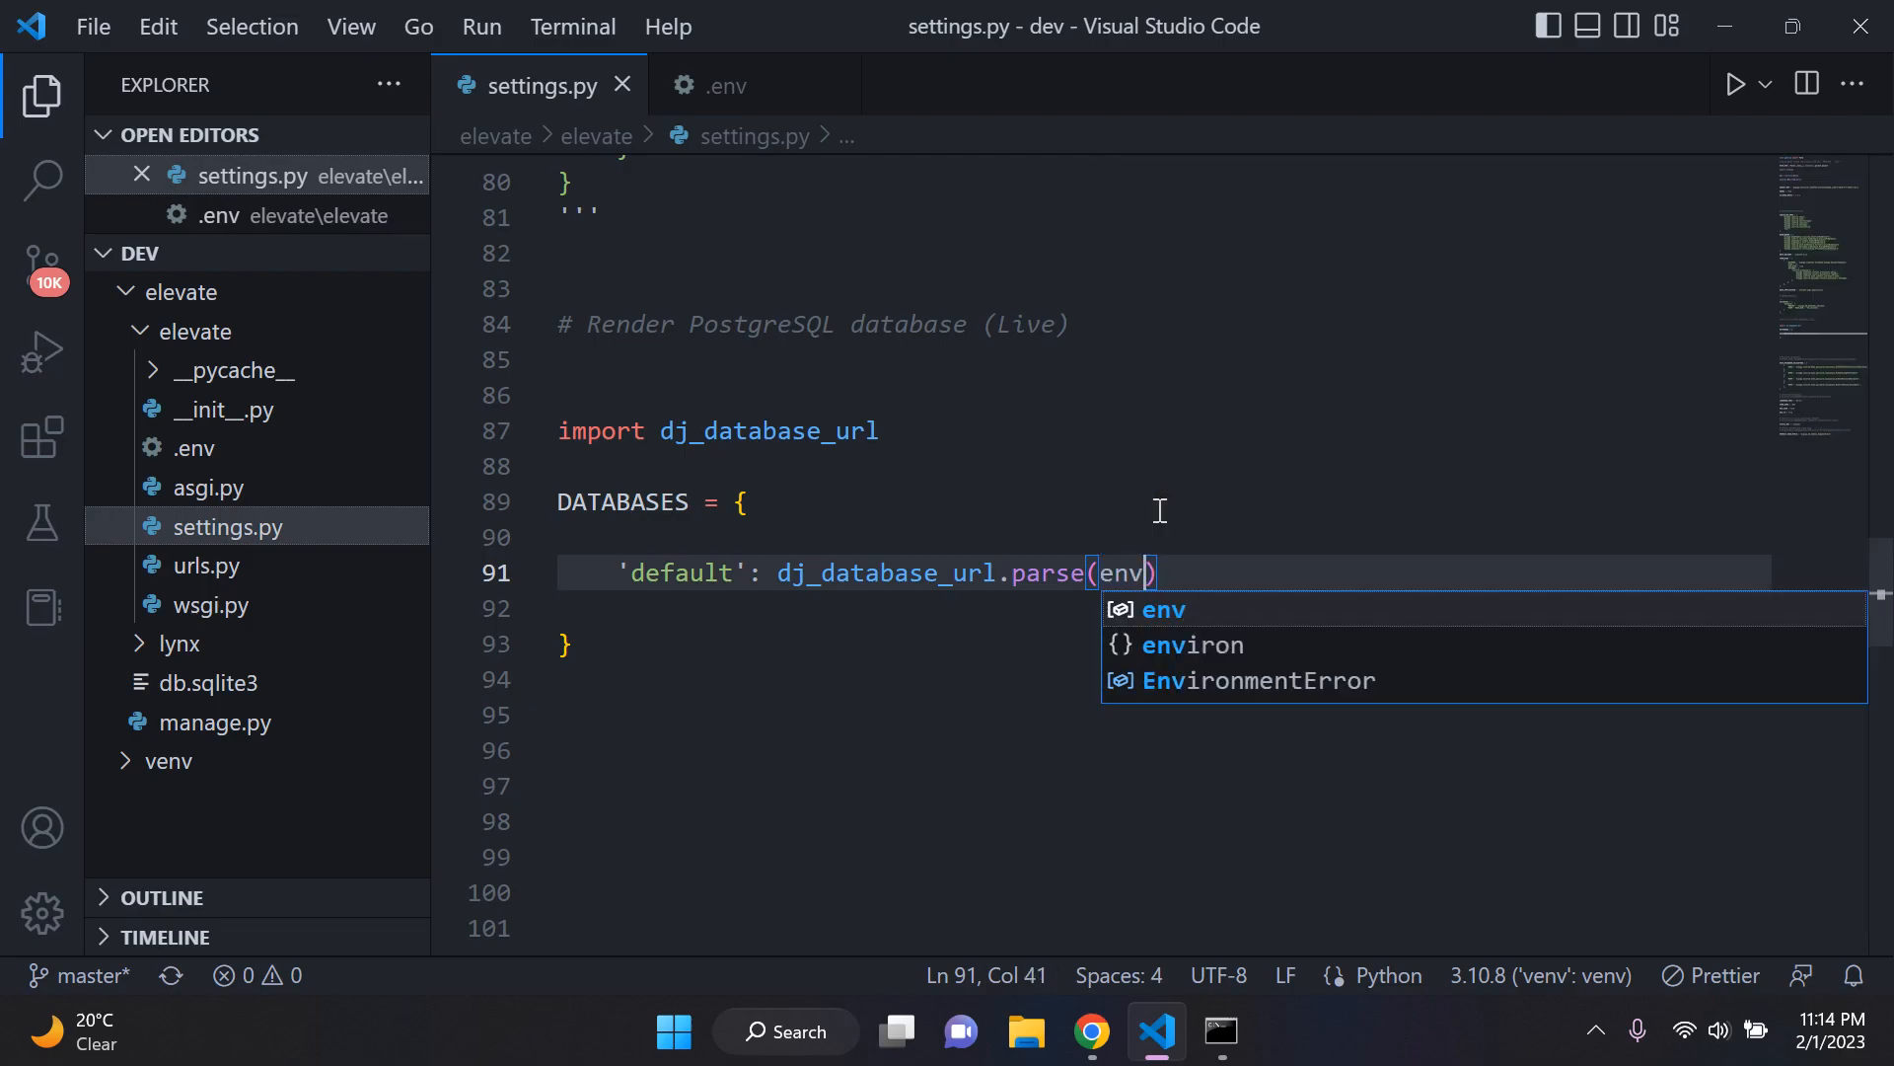
text(()
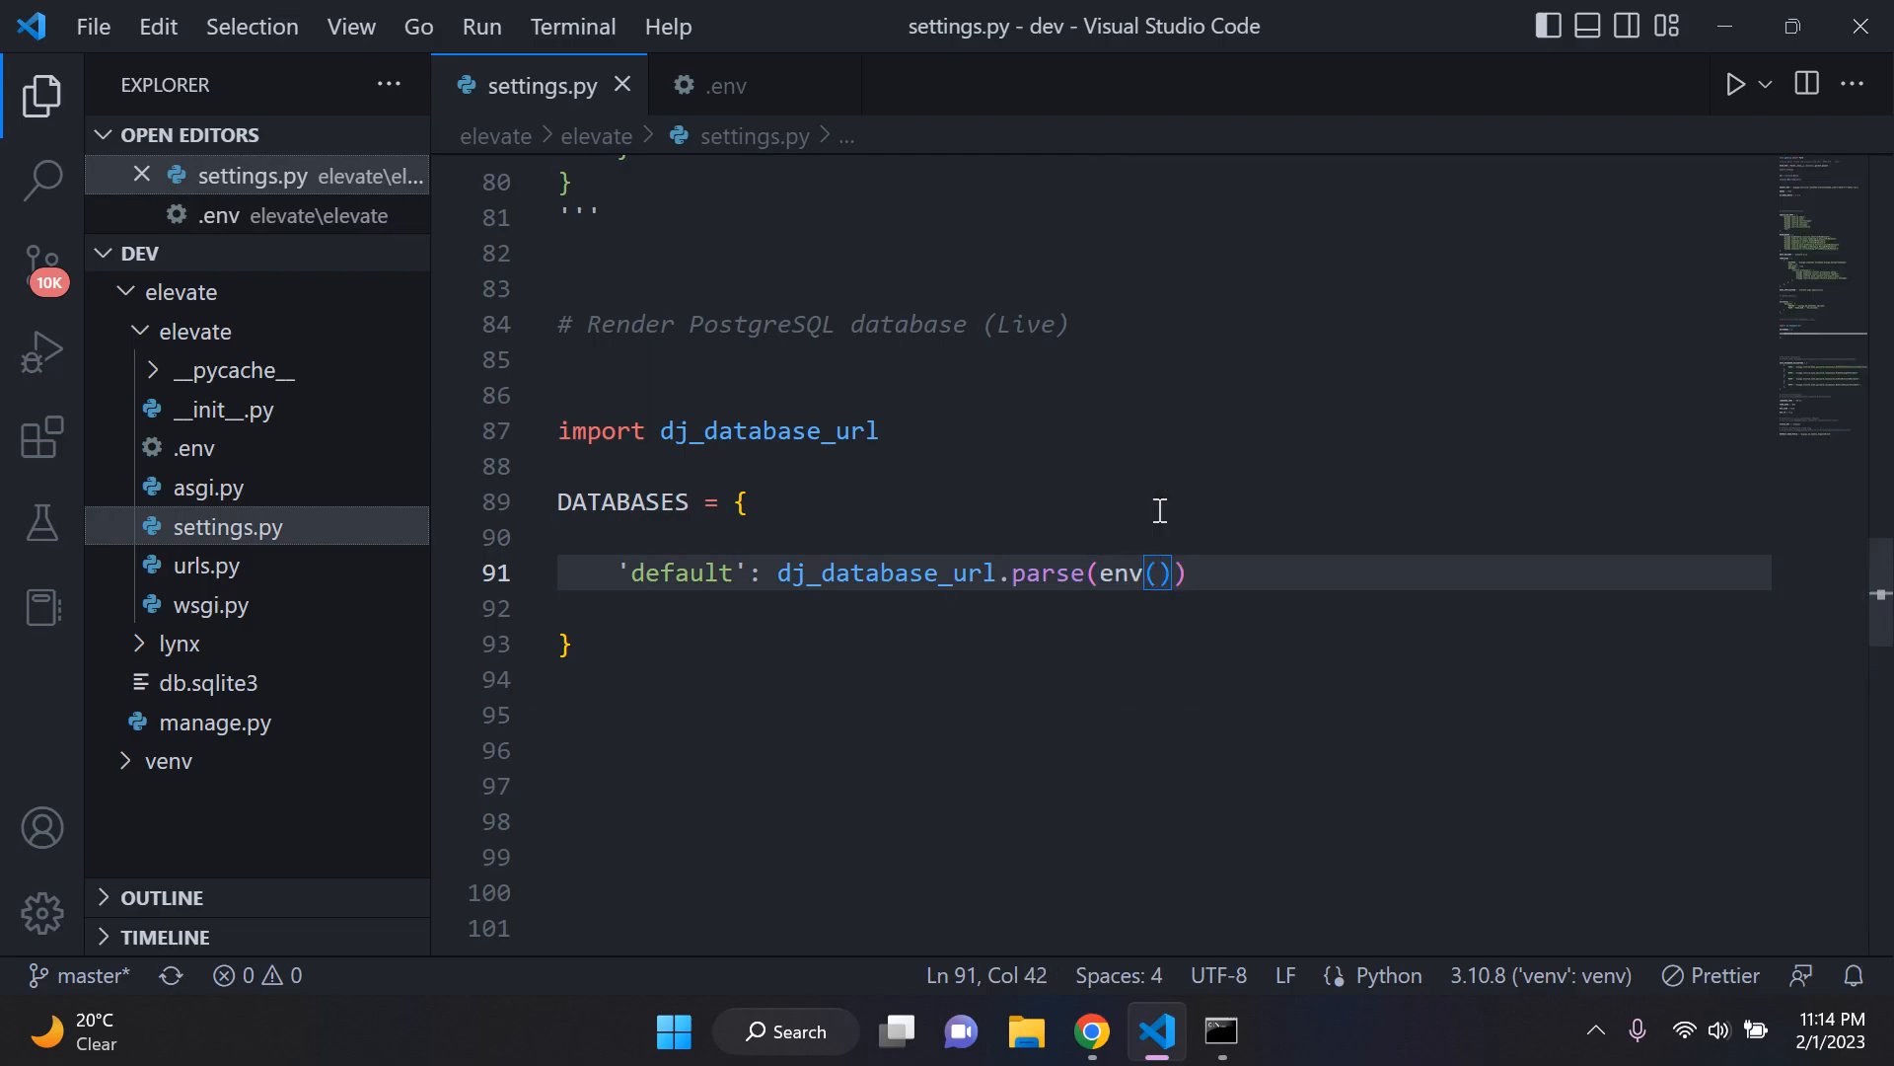
click(1160, 510)
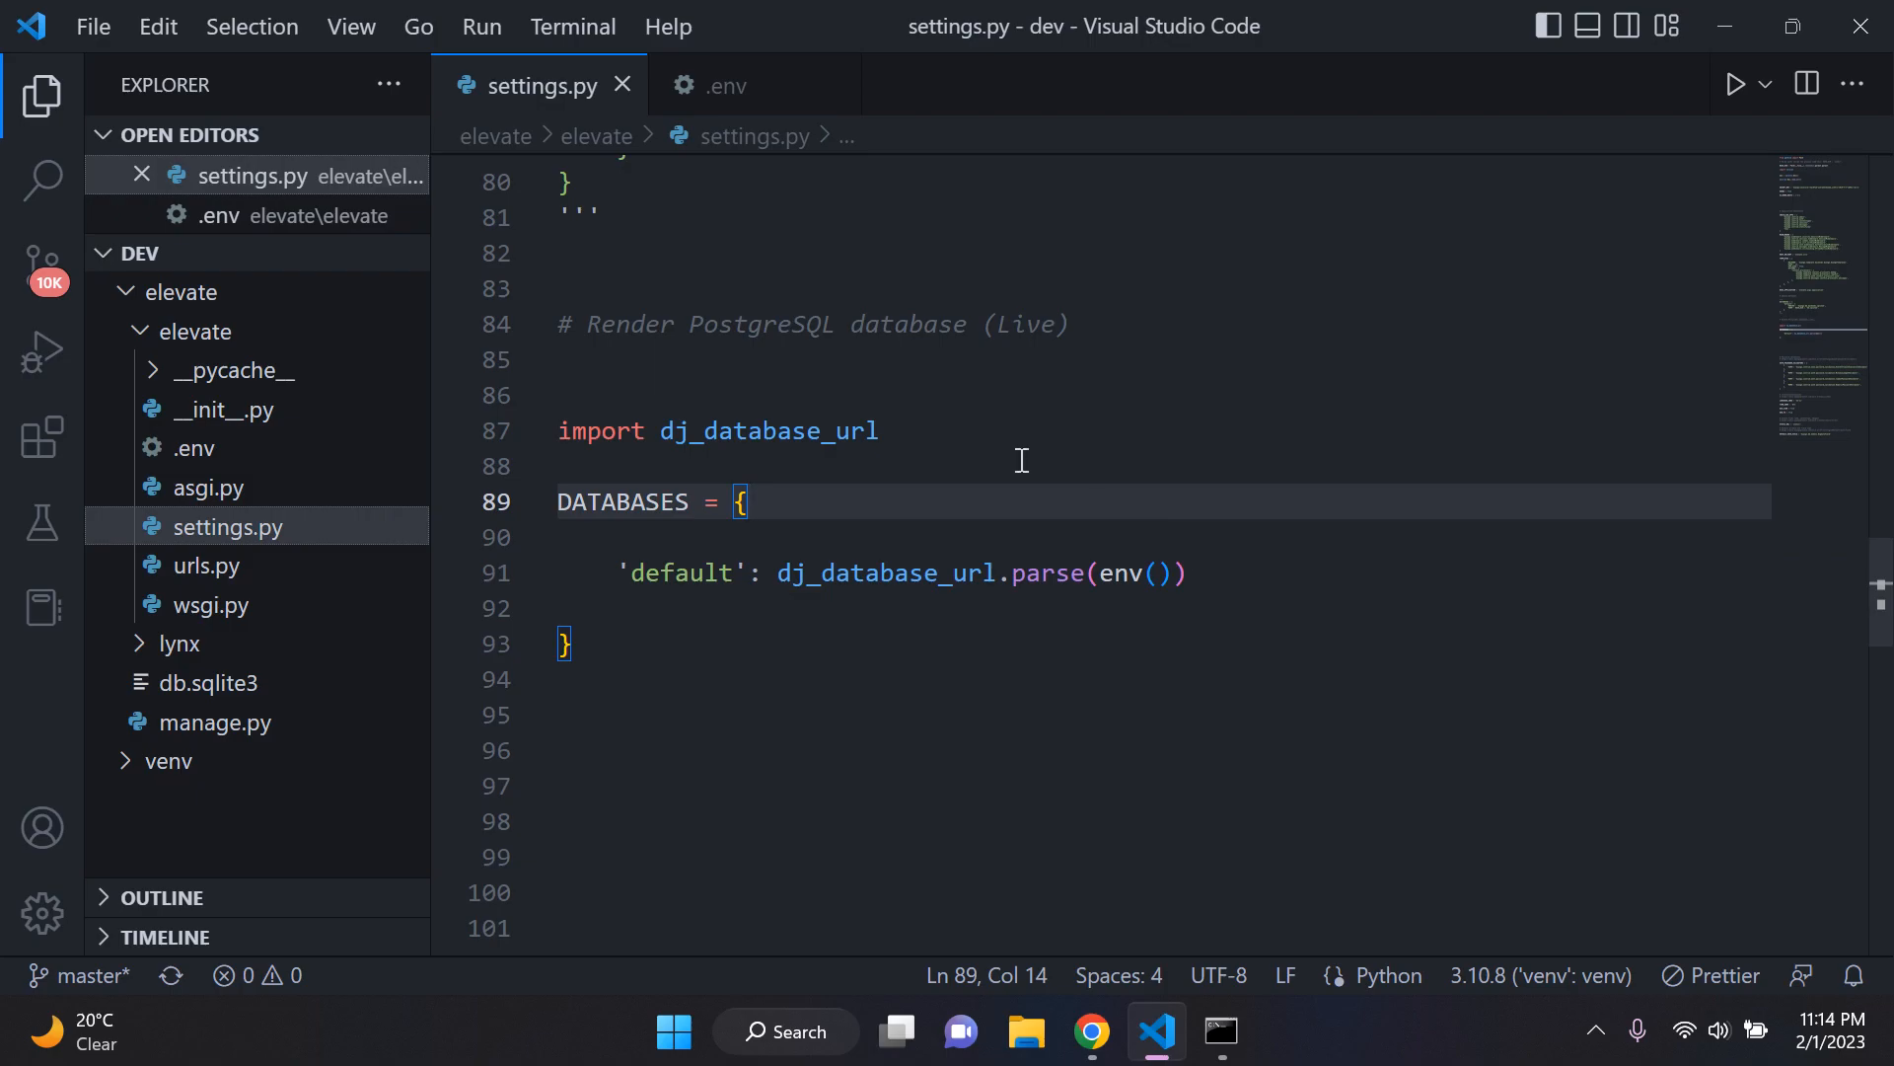
Step: Rename the variable in .env to The_DATABASE_URL by adding the prefix The_
click(712, 96)
double_click(562, 173)
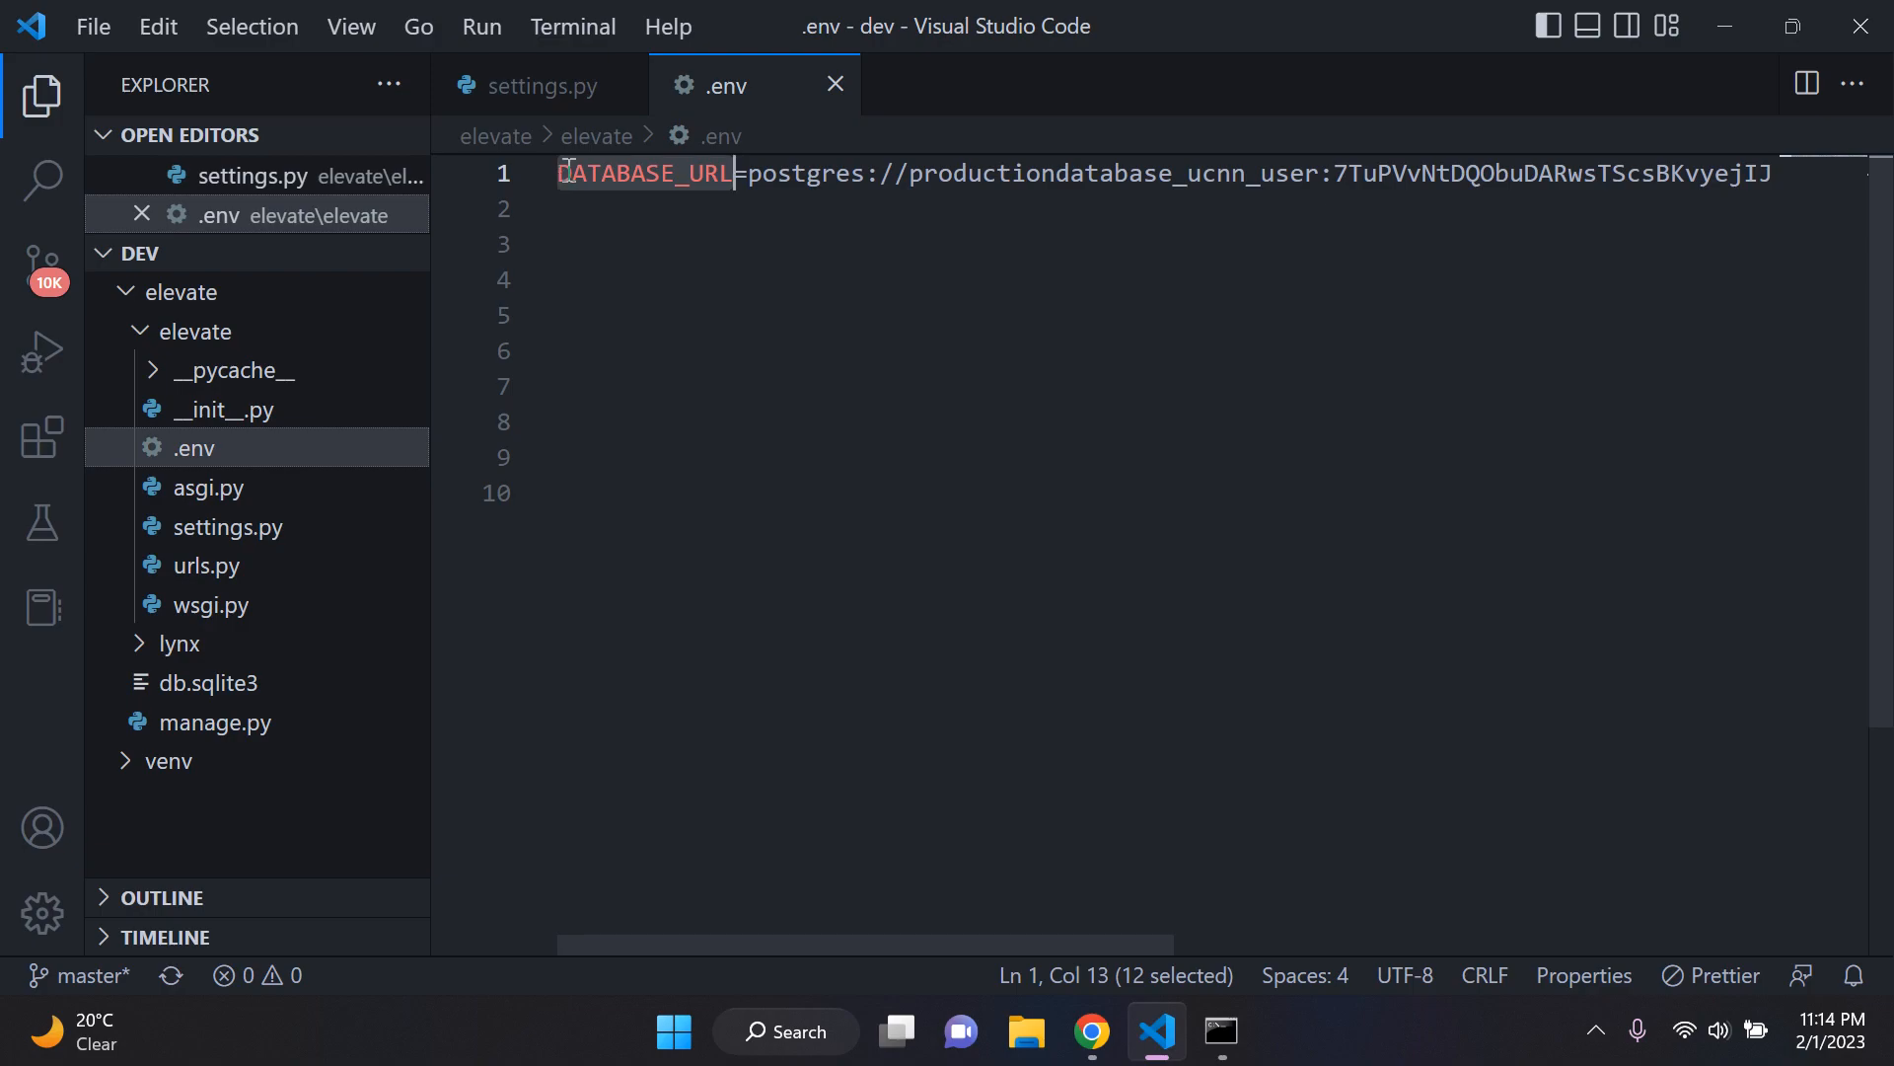
click(569, 173)
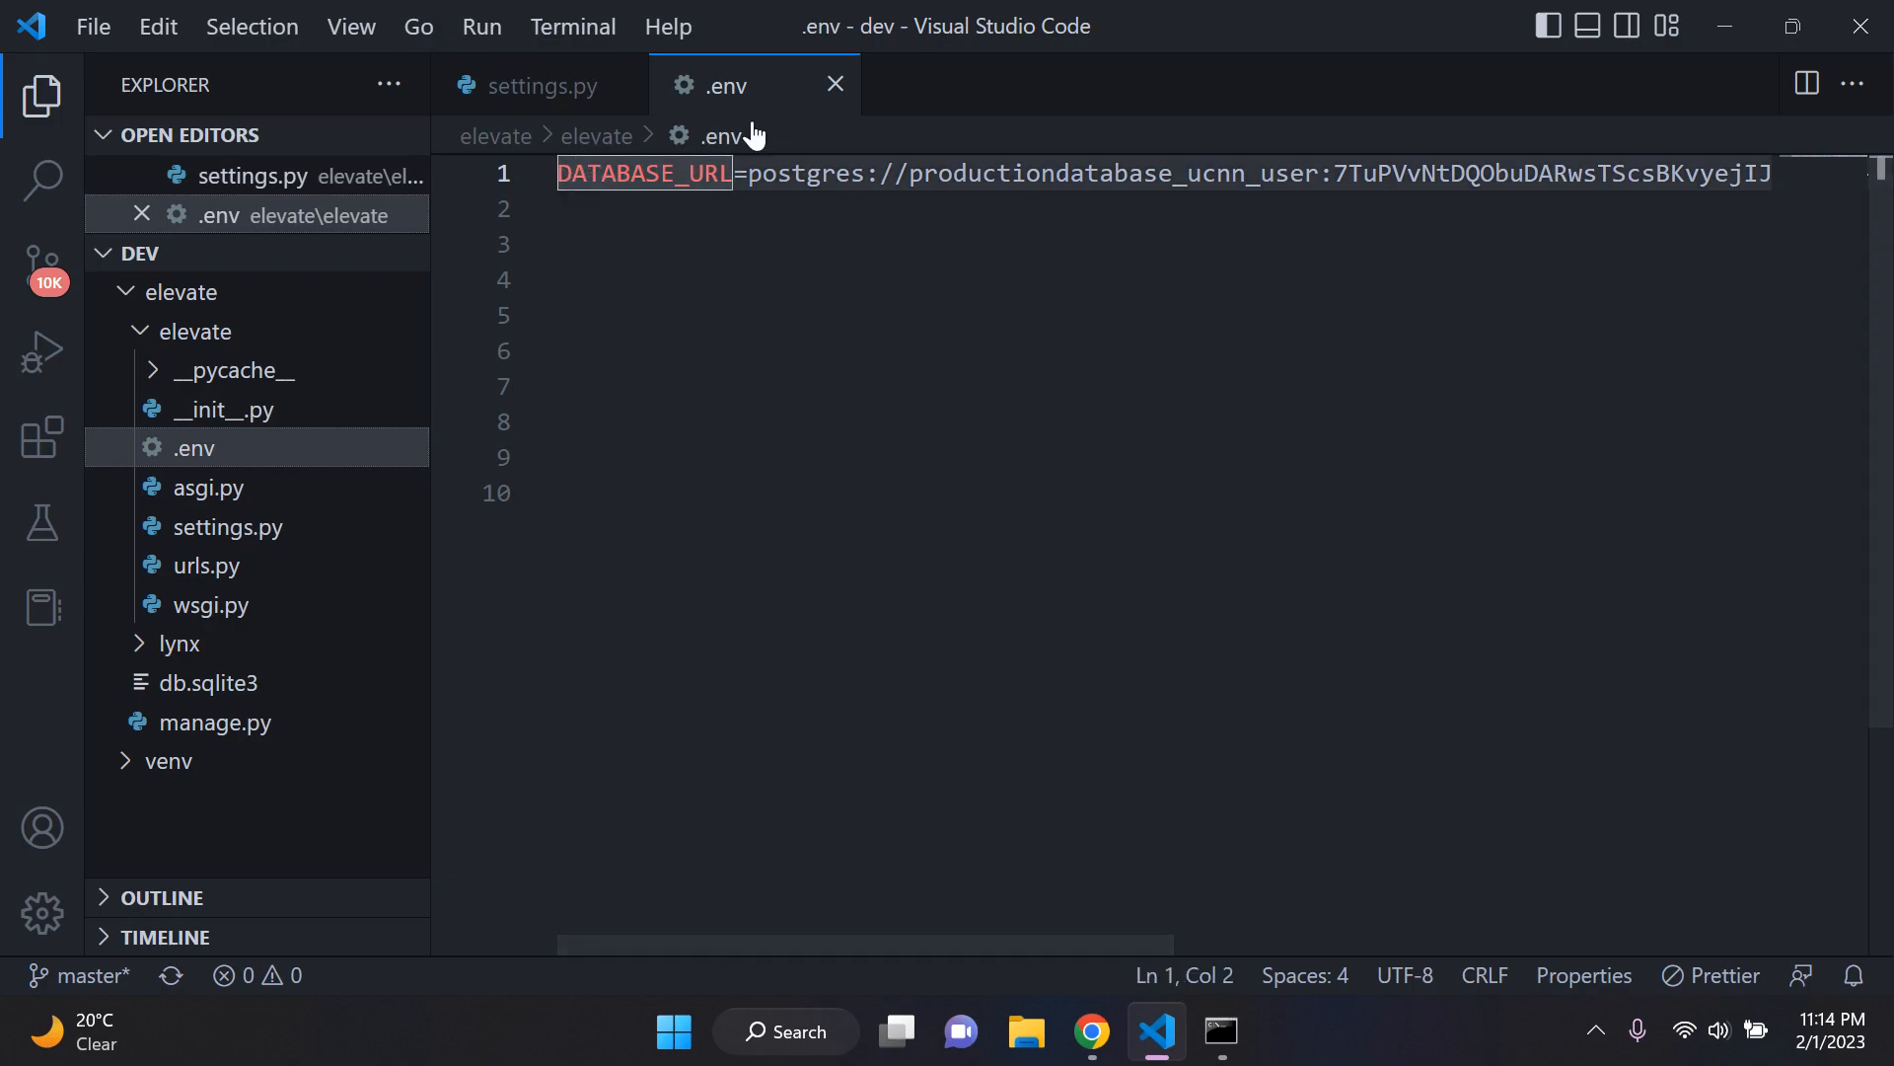
key(Left)
text(The_)
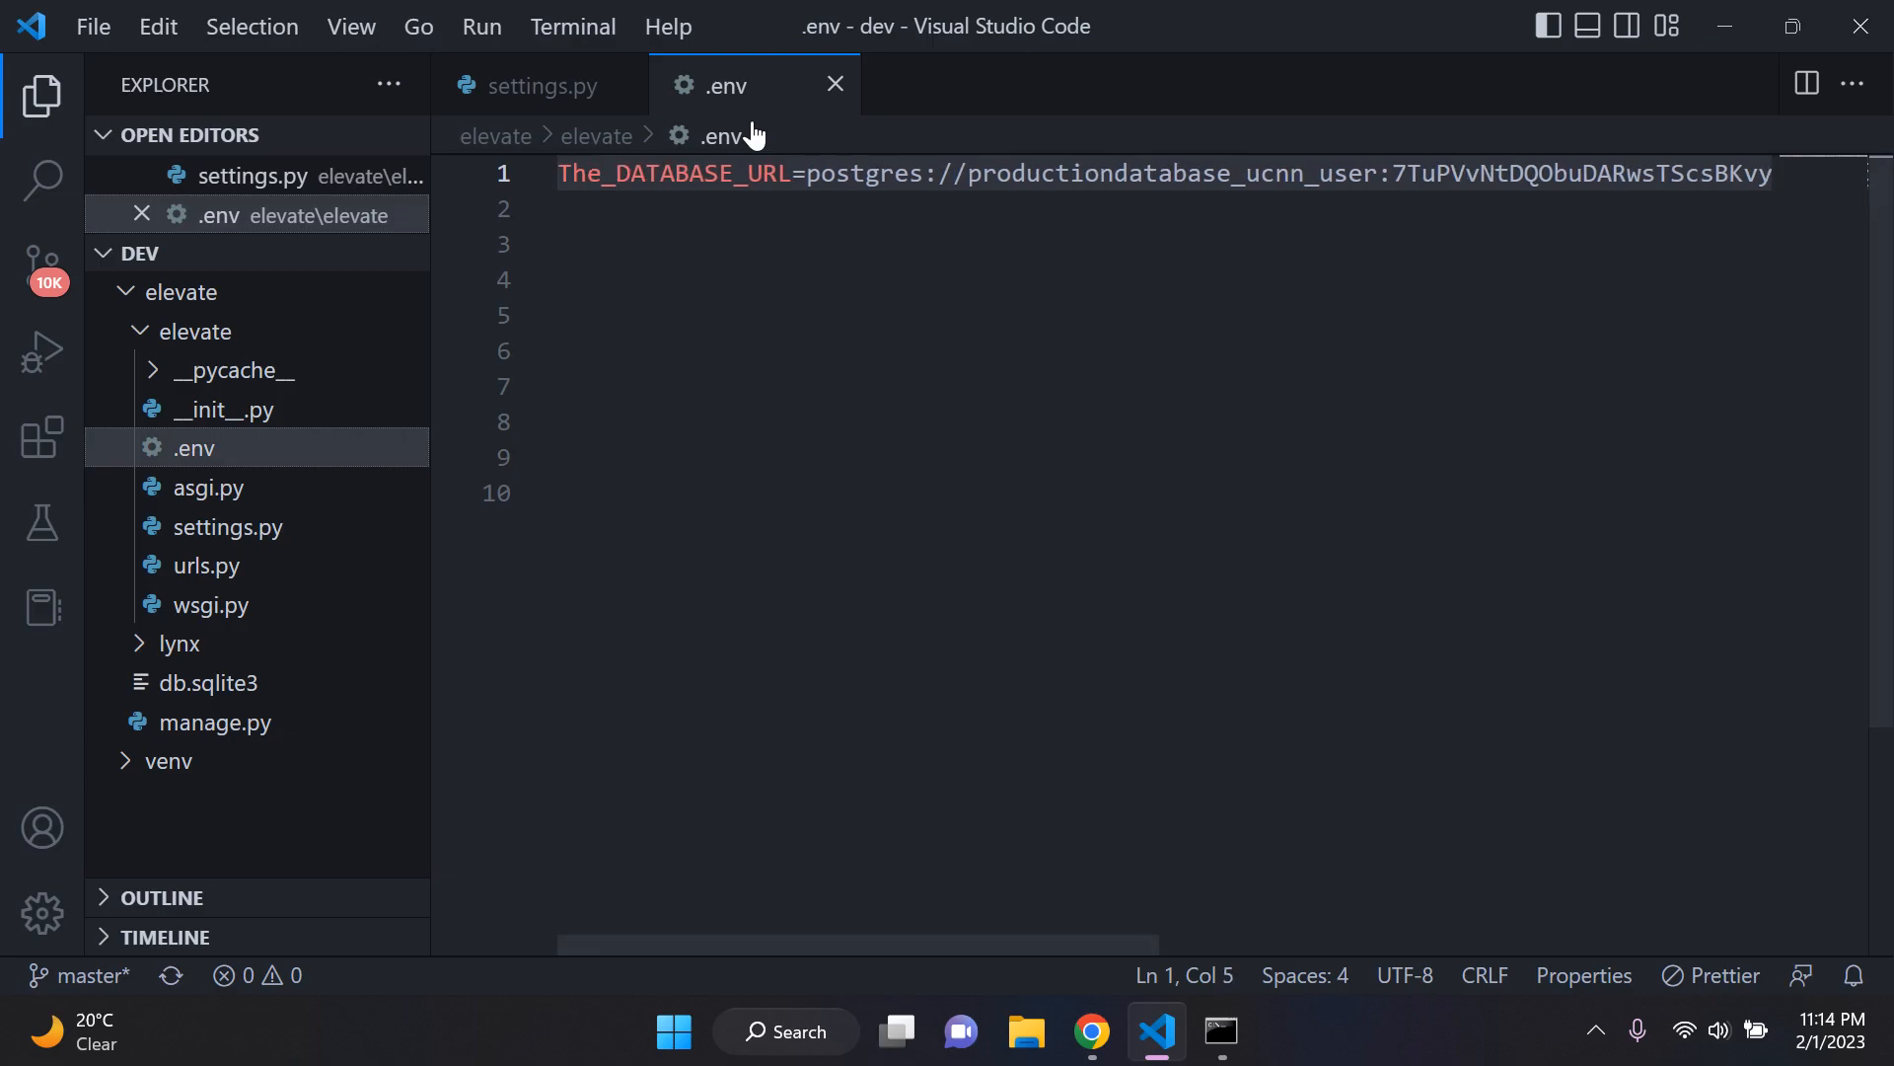
Step: In settings.py, enter 'DATABASE_URL' as the argument of the env() call in the default database entry
click(560, 85)
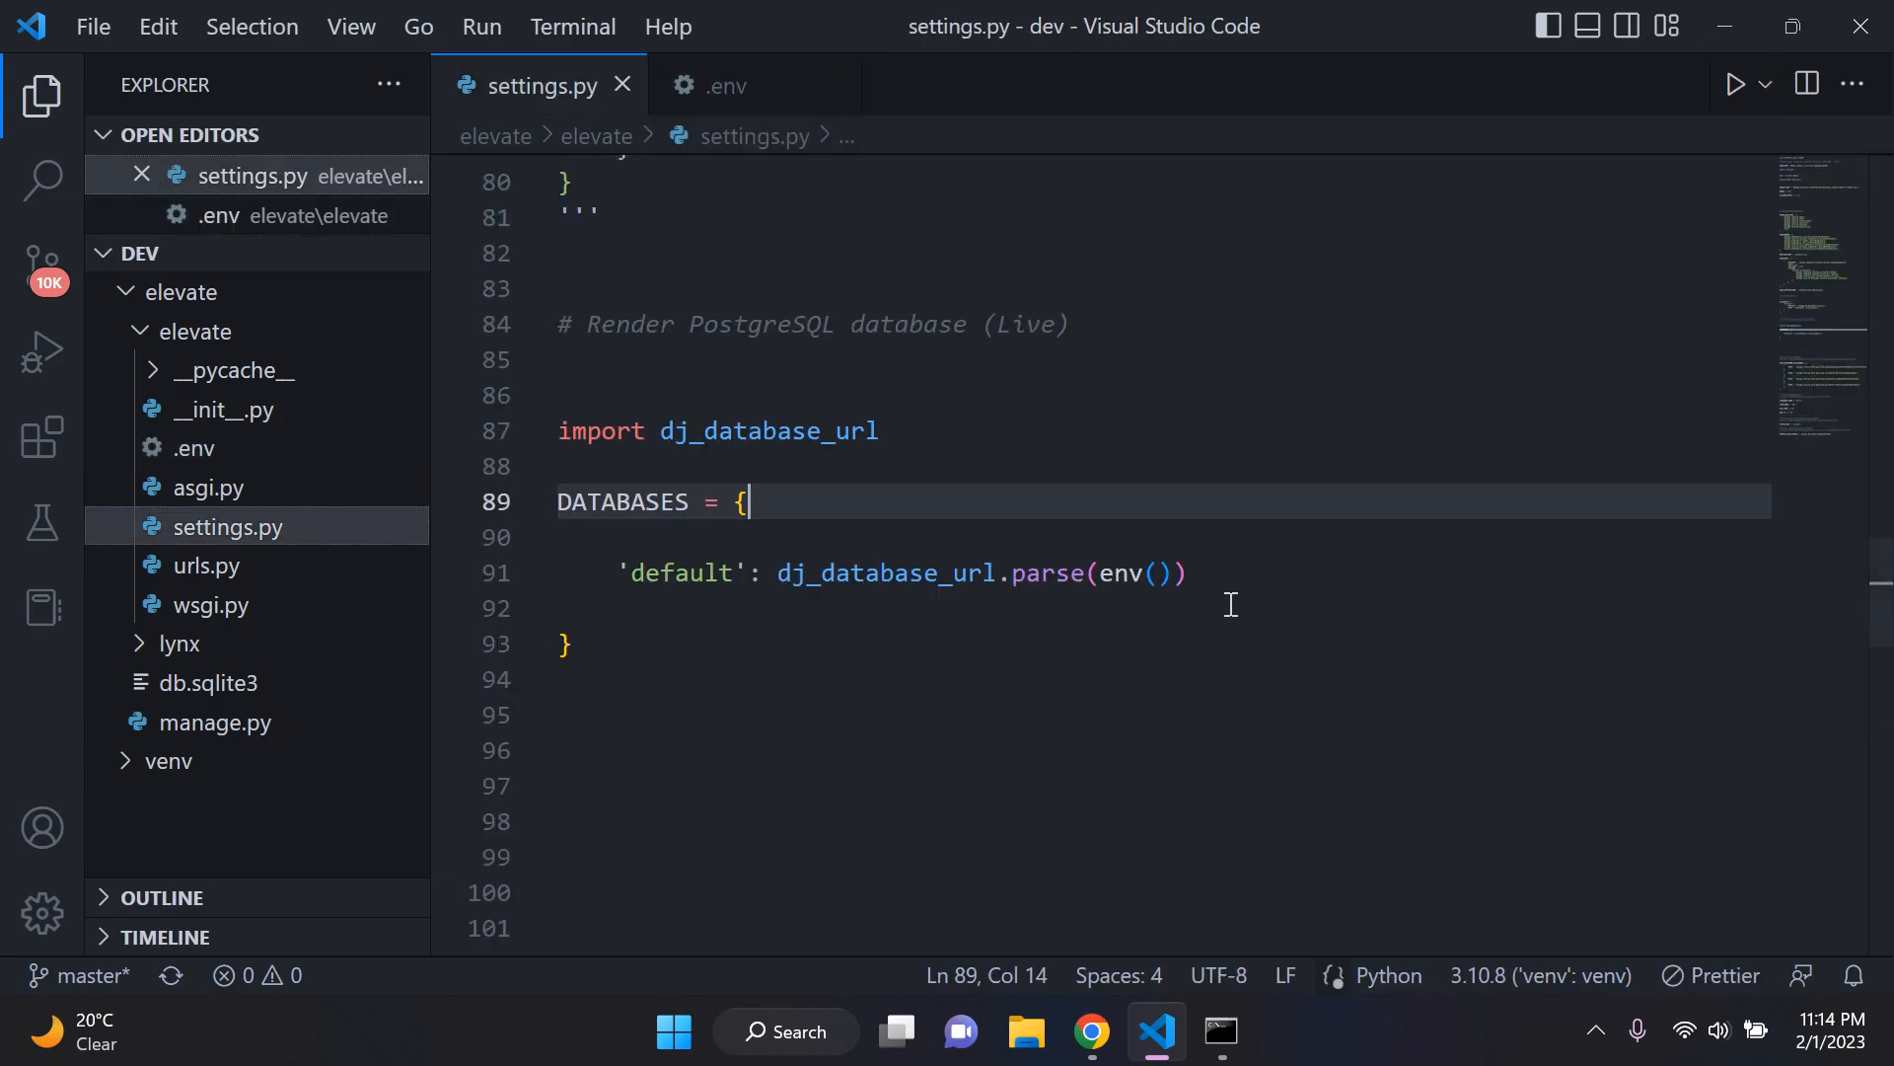
click(1152, 572)
text('Databse)
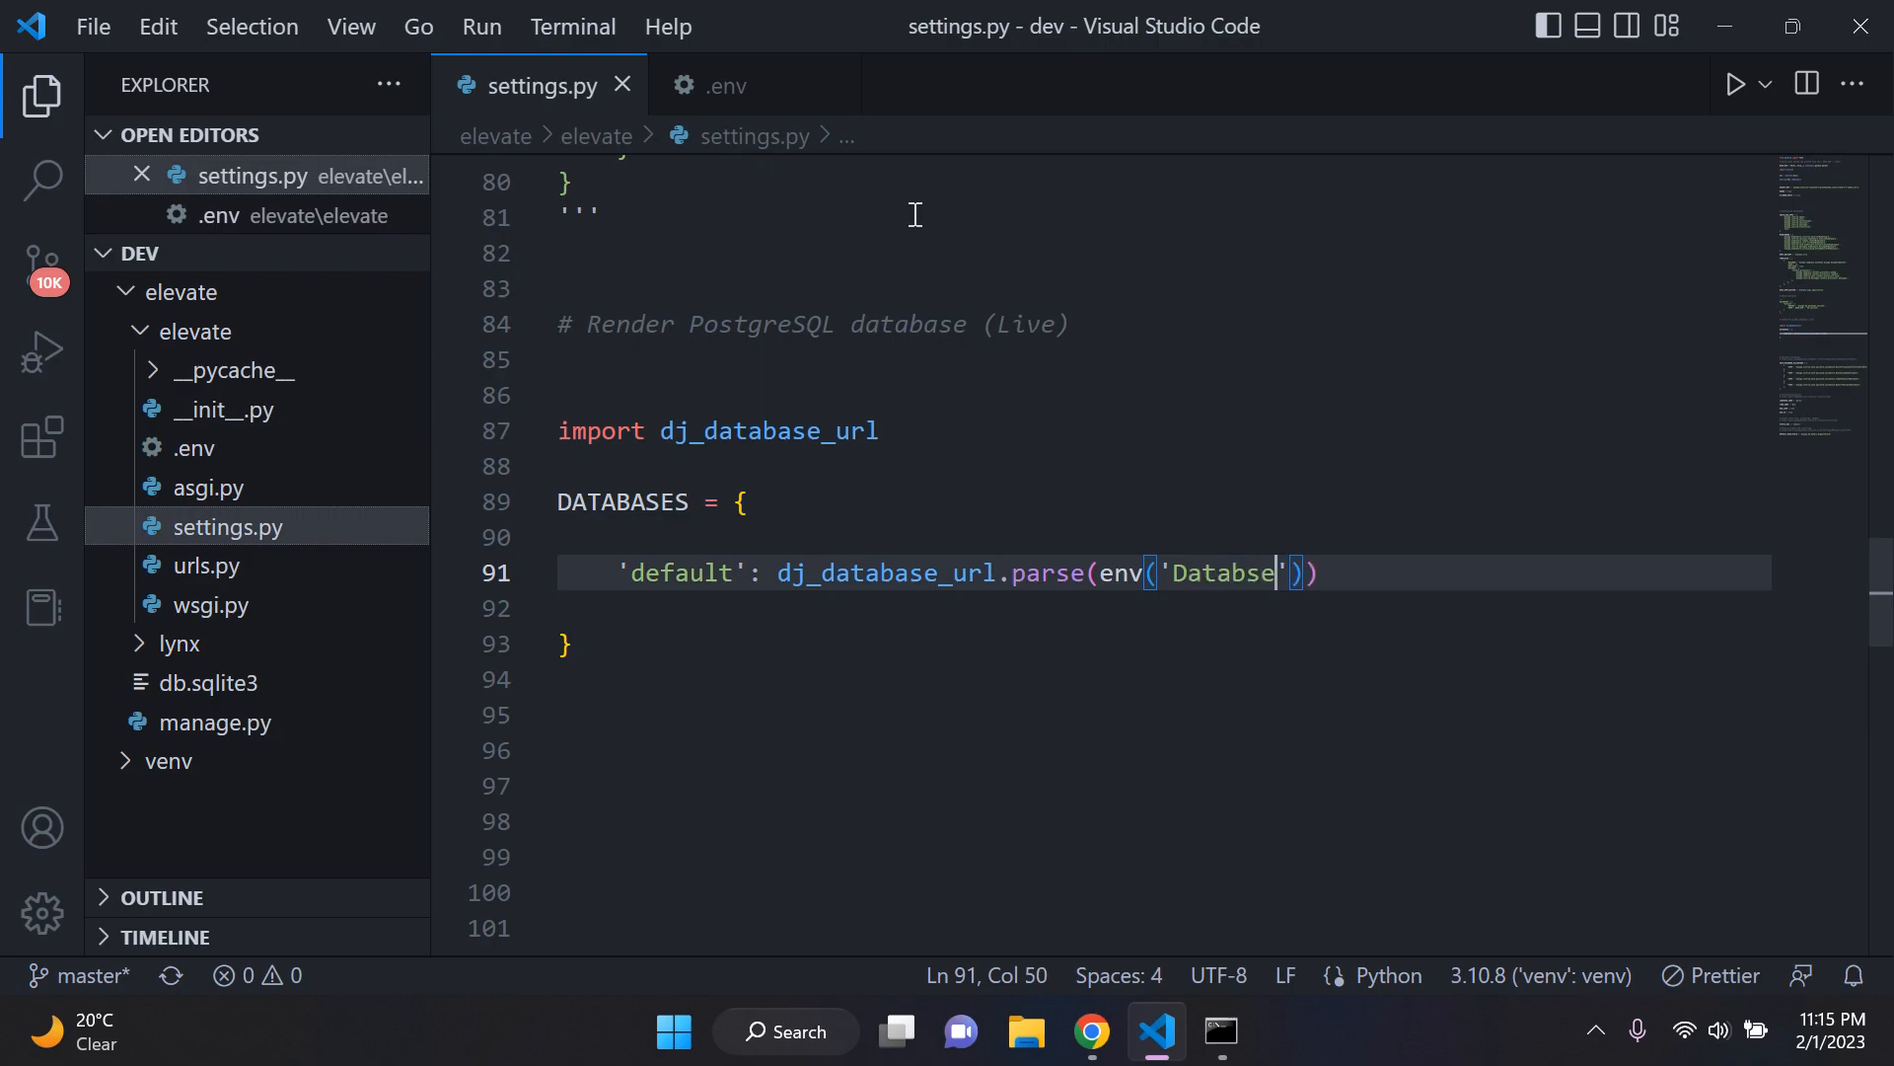
click(730, 87)
click(583, 89)
key(BackSpace)
key(BackSpace)
key(BackSpace)
key(BackSpace)
key(BackSpace)
key(BackSpace)
text(ATABASE_URL)
click(1357, 466)
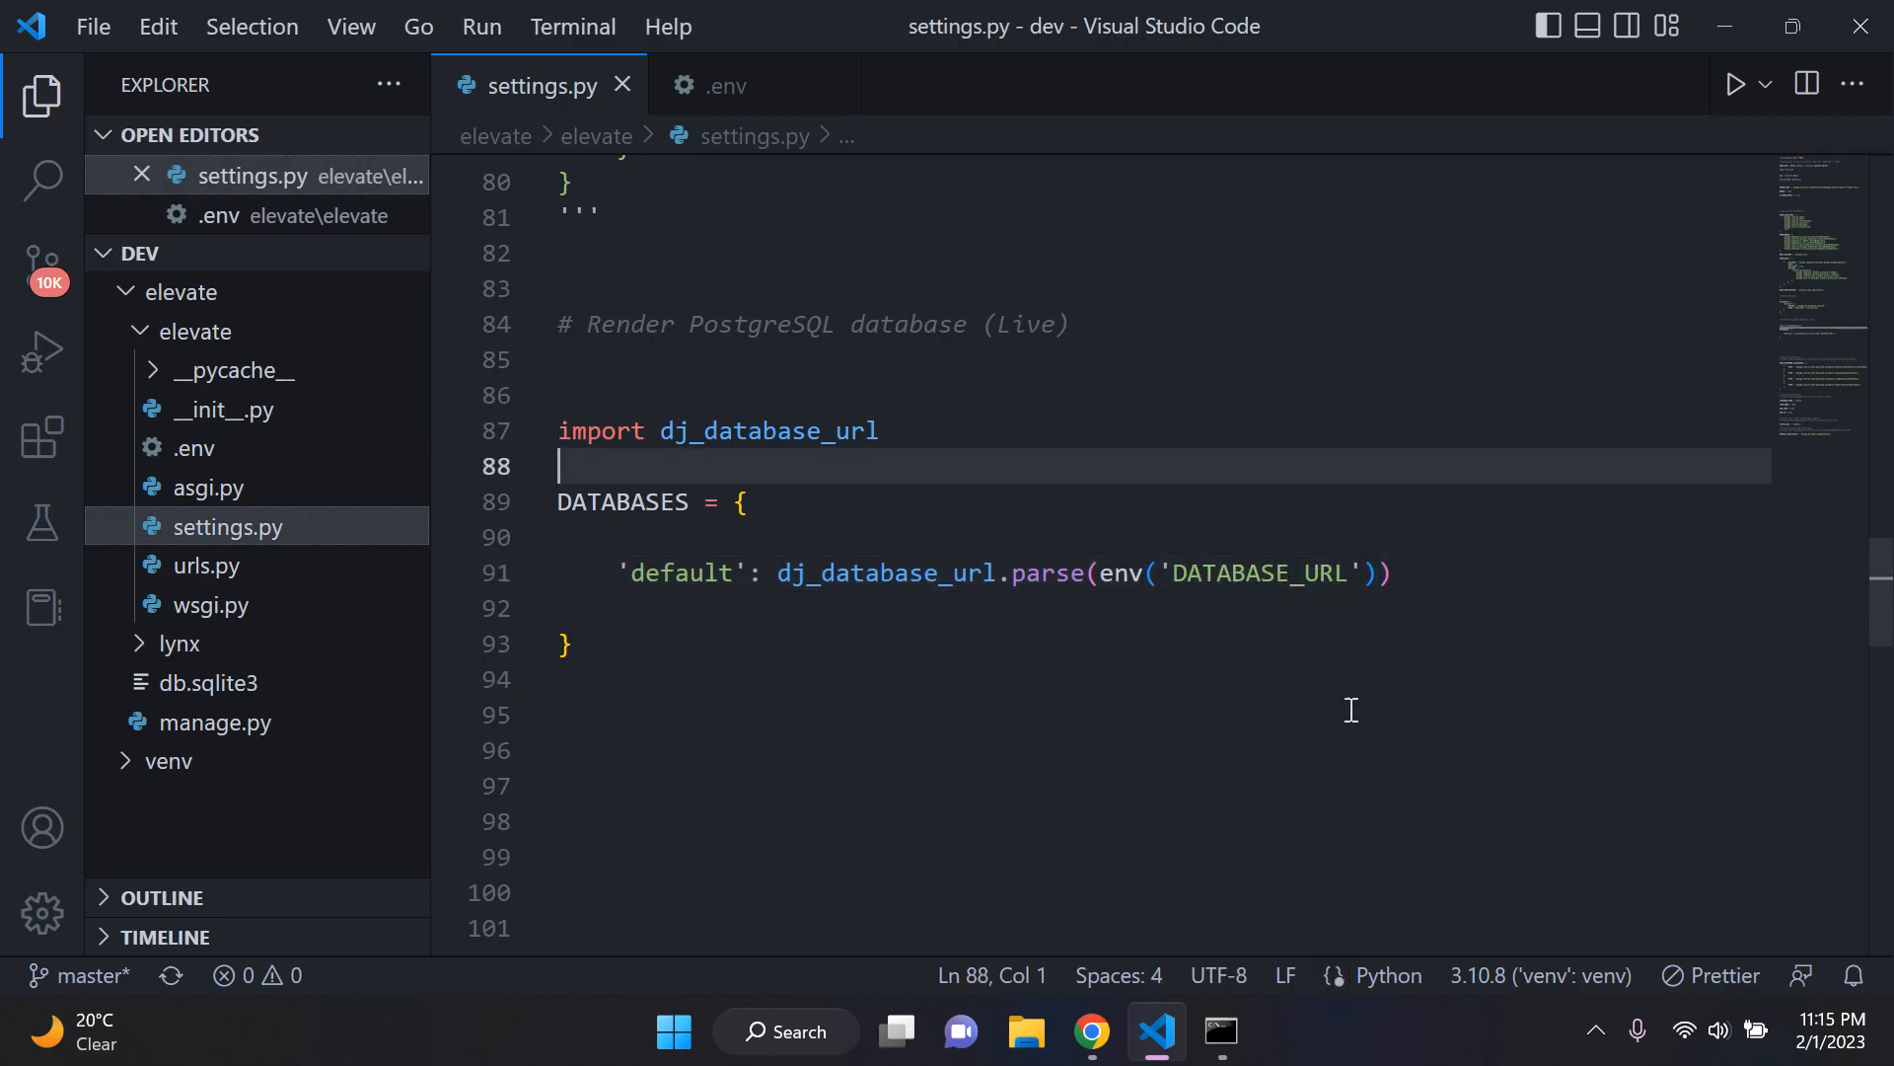
Step: Run python manage.py runserver in Command Prompt, examine the last line of its output, and clear the console
click(1222, 1031)
text(python manage.py runserver)
key(Return)
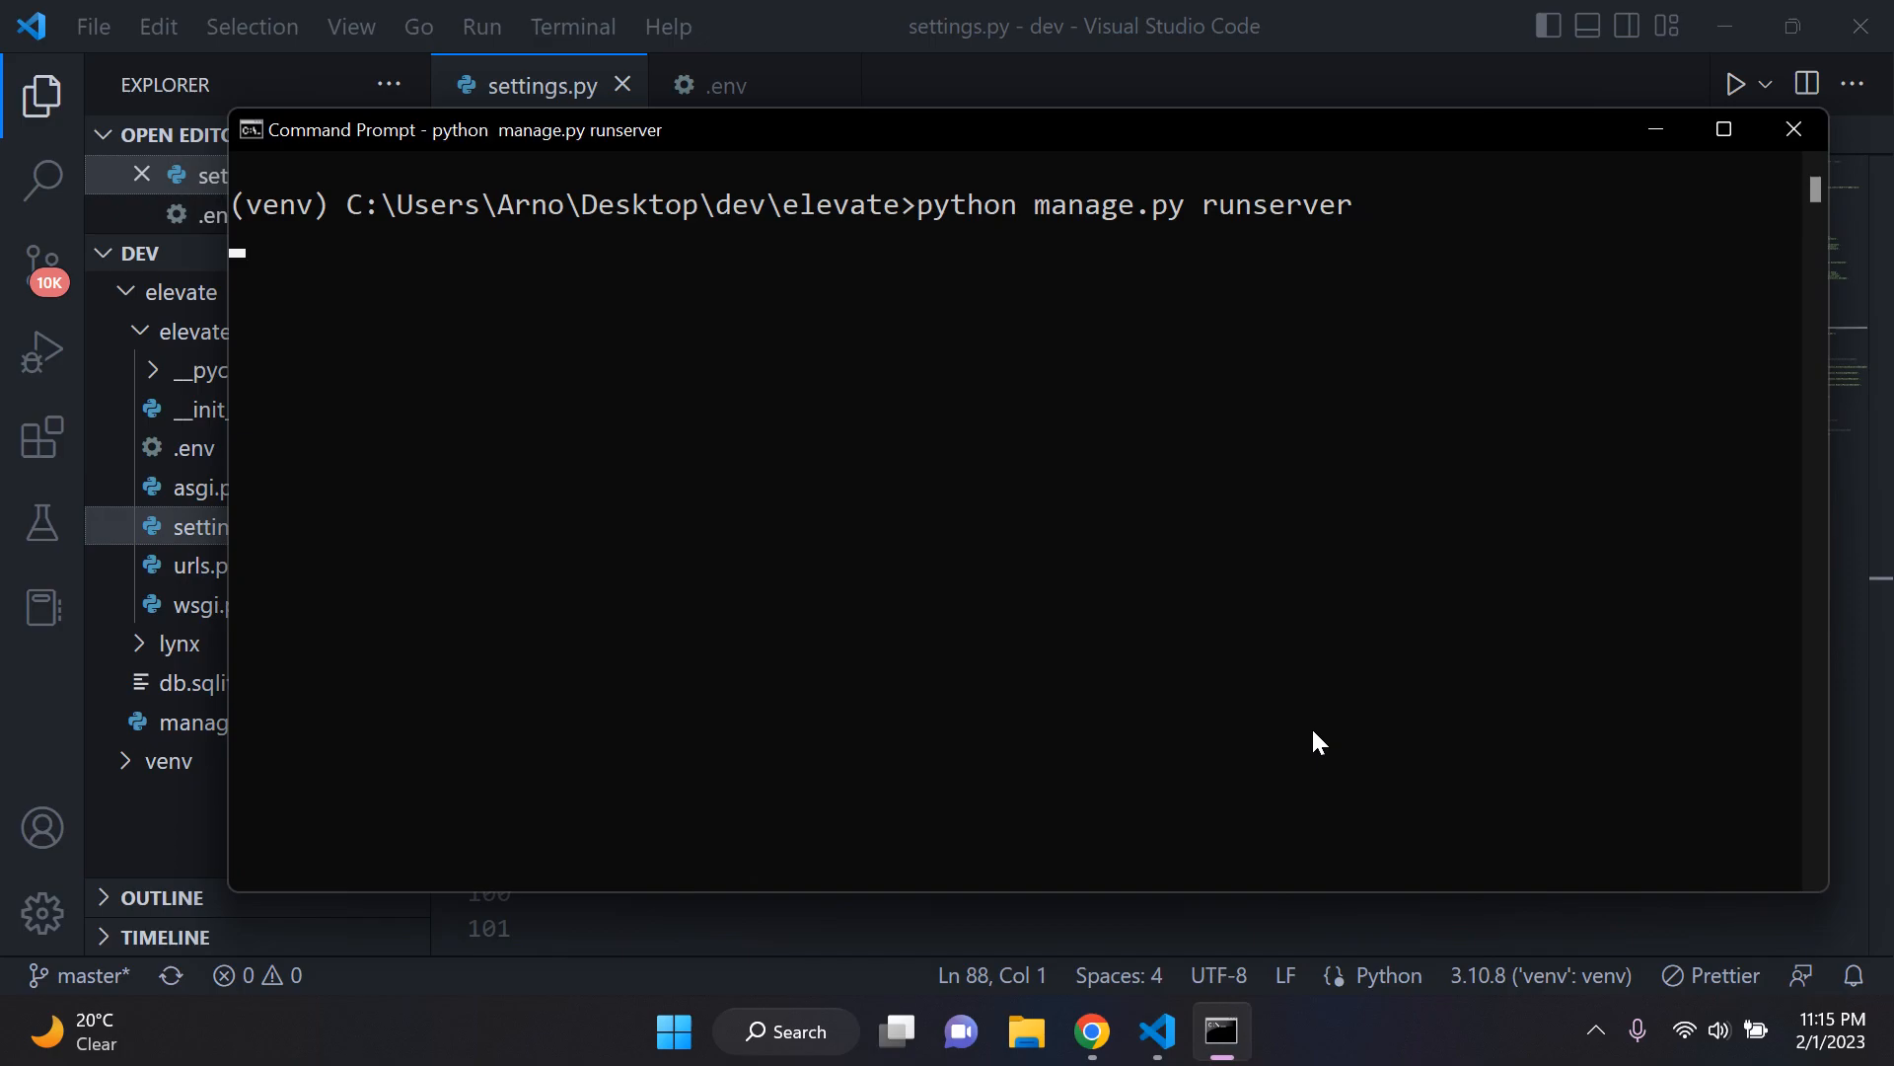
click(958, 773)
drag(1011, 774, 1636, 763)
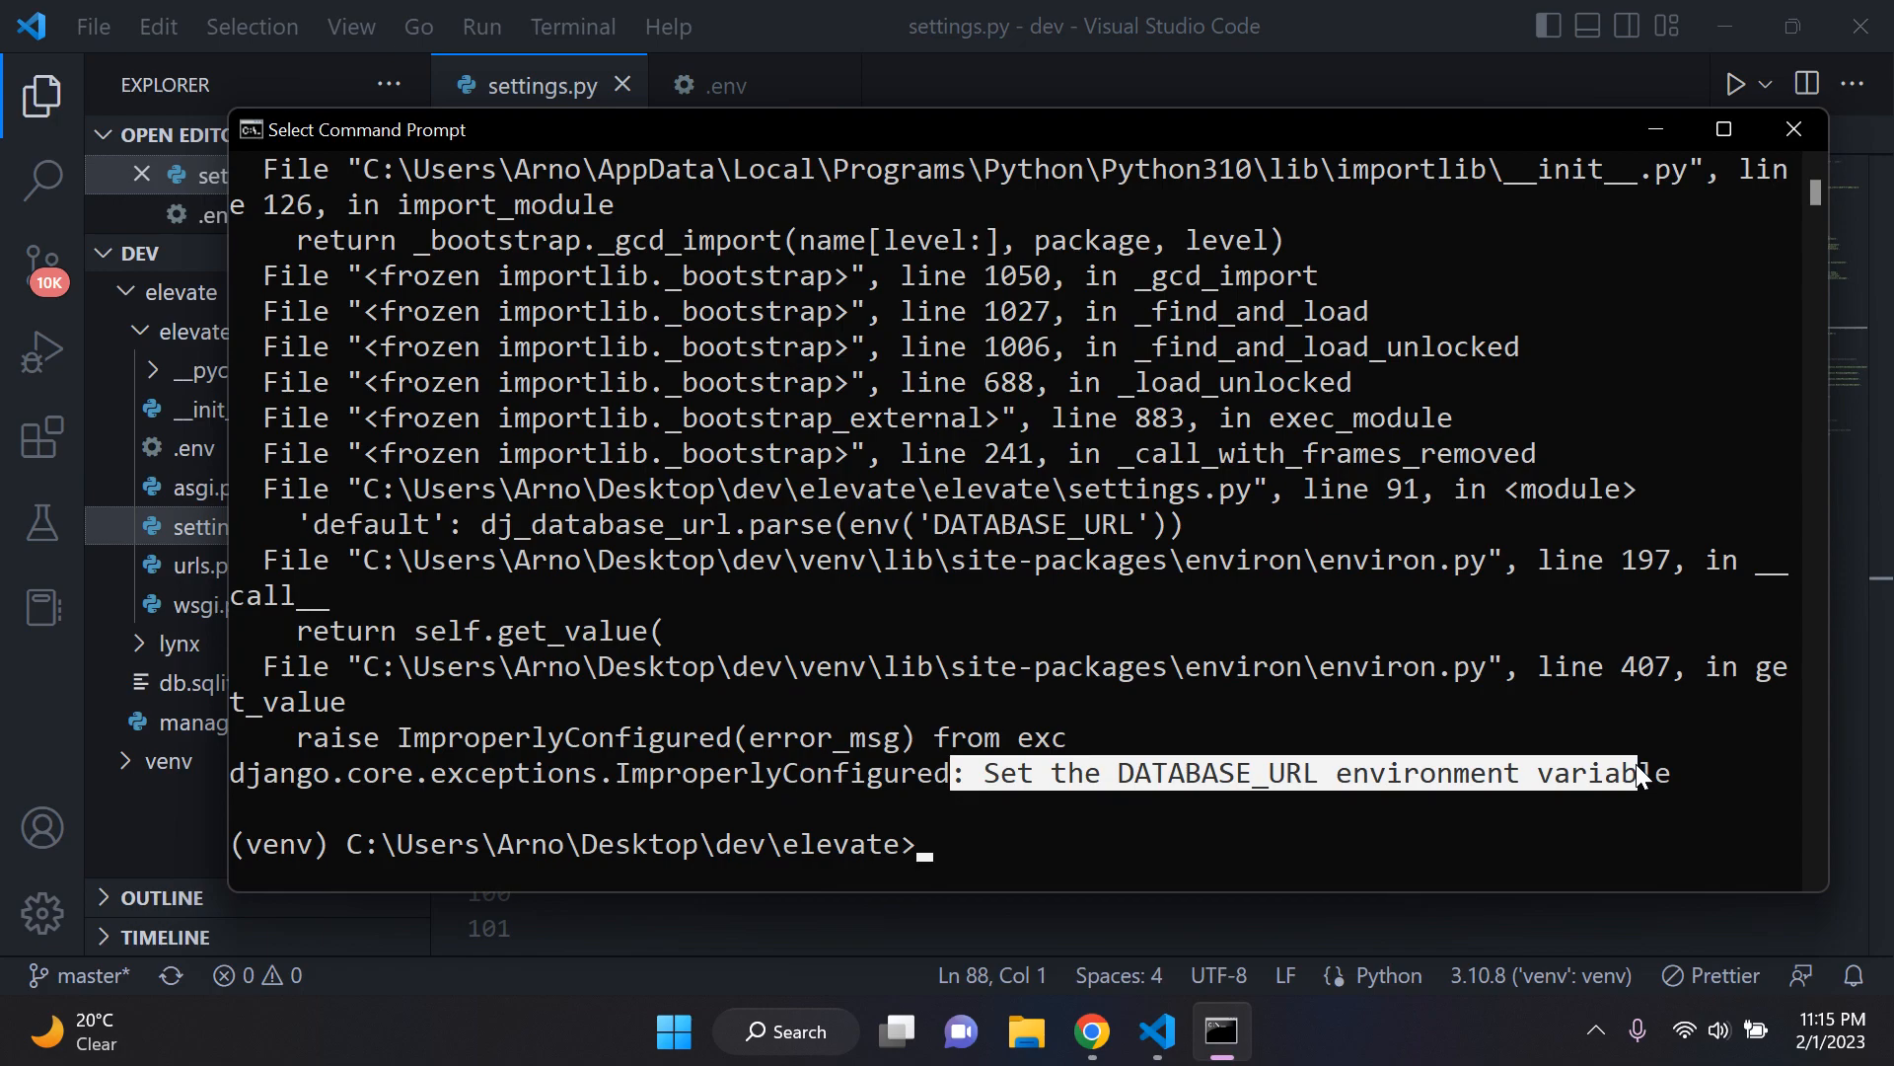
text(cls)
key(Return)
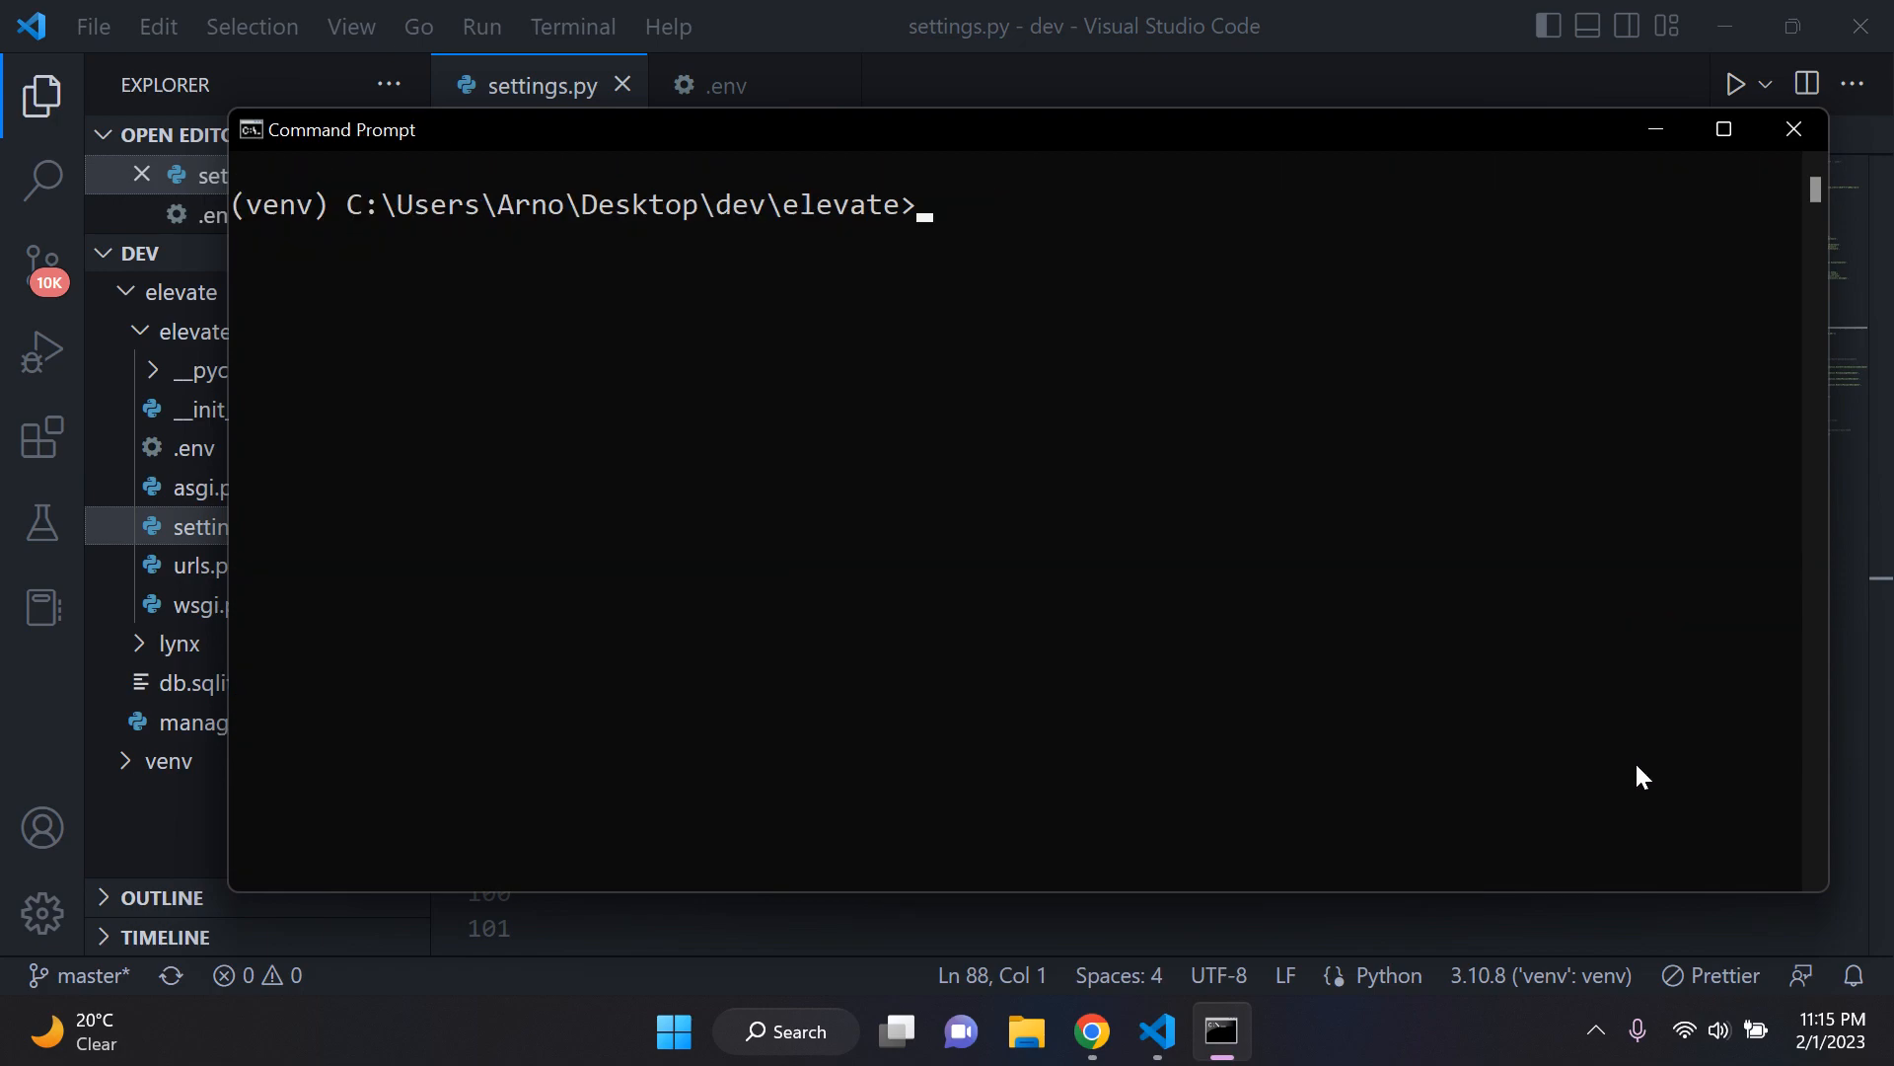
Step: Return to .env and remove the The_ prefix so that the variable is named DATABASE_URL
click(1246, 1054)
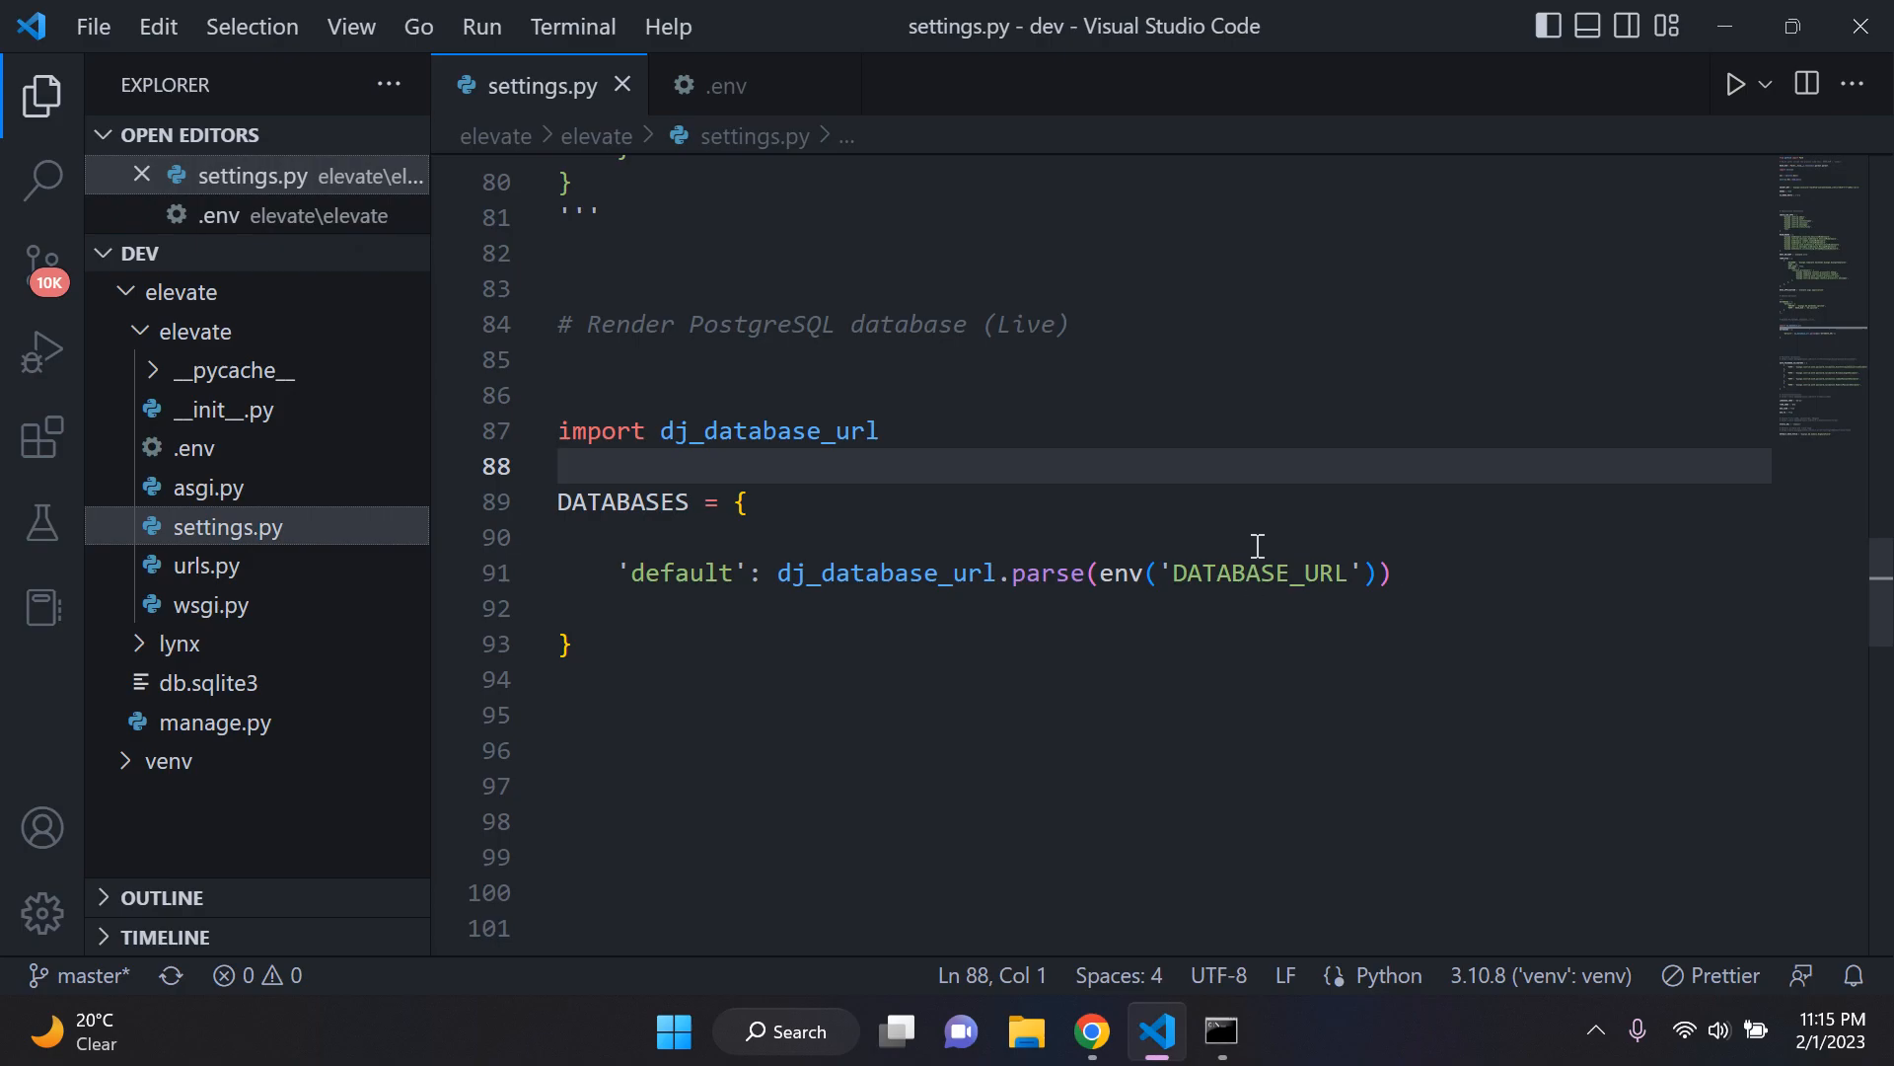
click(729, 81)
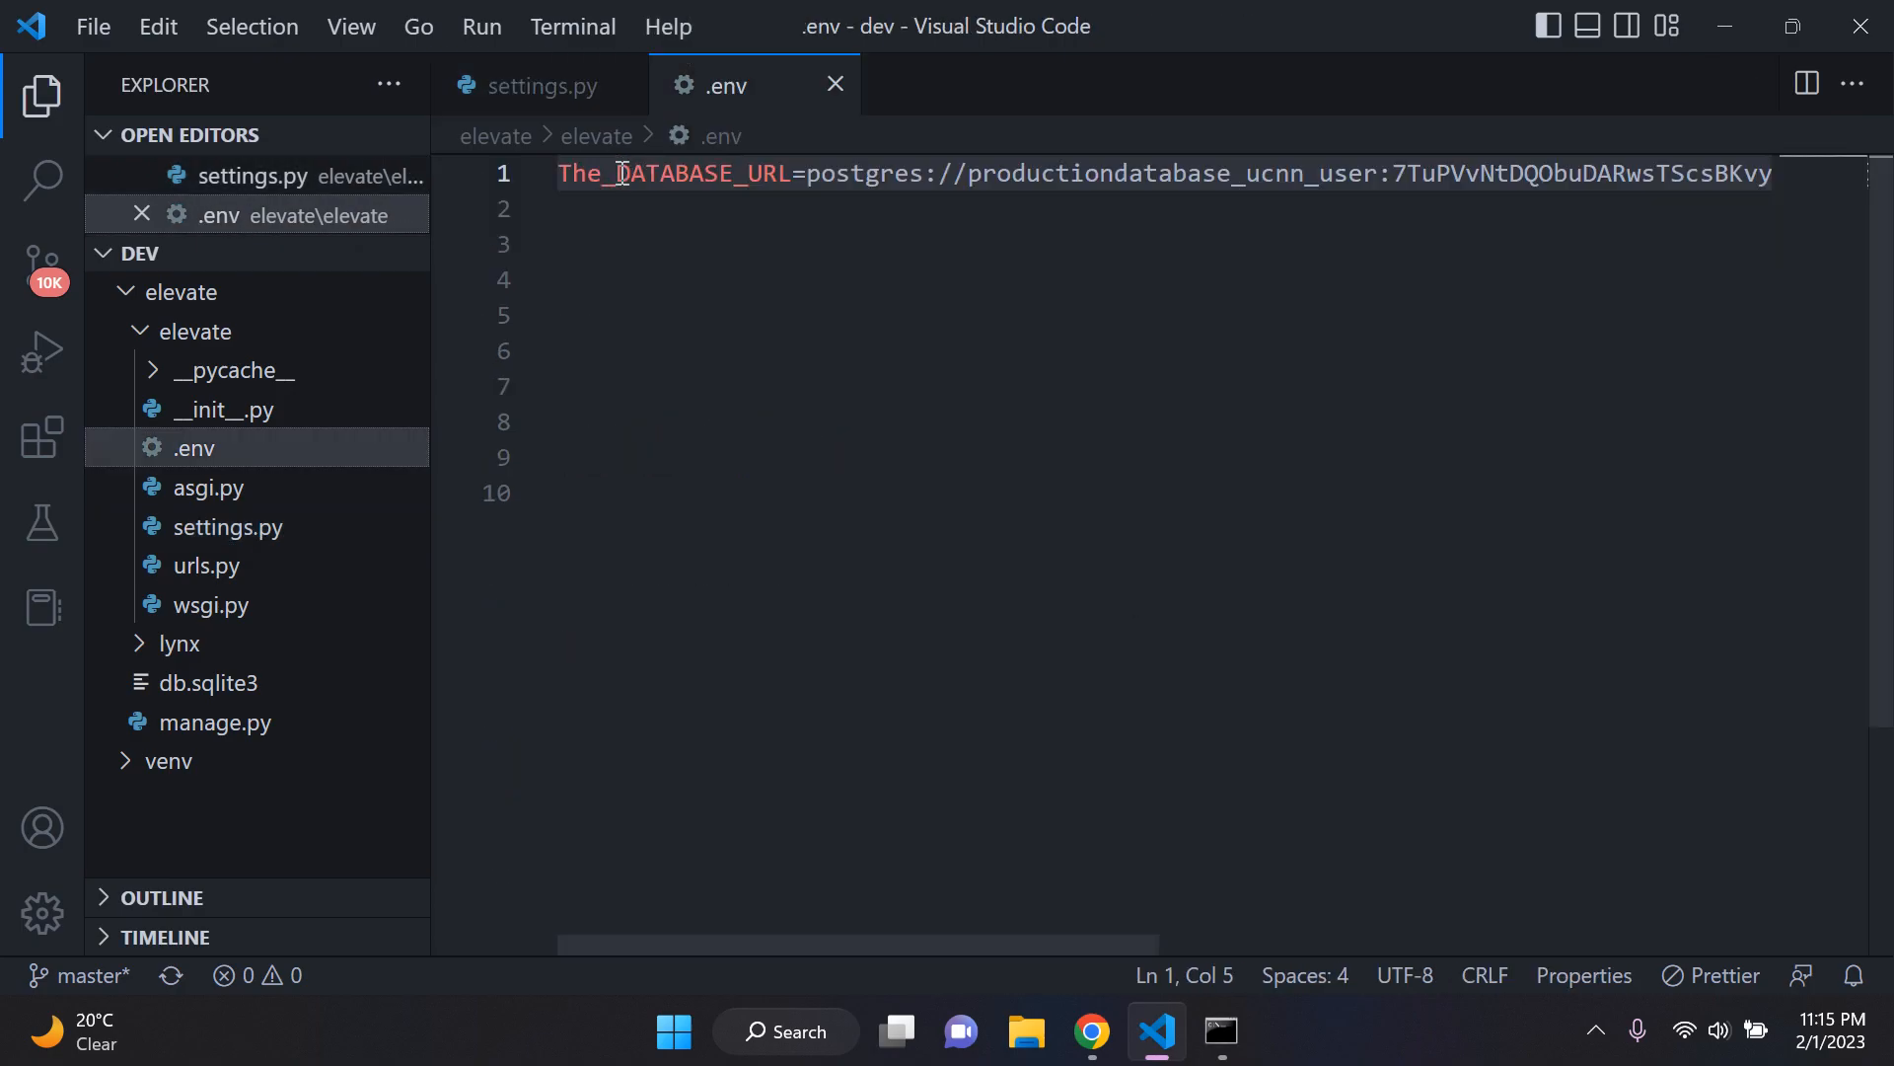
key(BackSpace)
key(BackSpace)
key(BackSpace)
key(BackSpace)
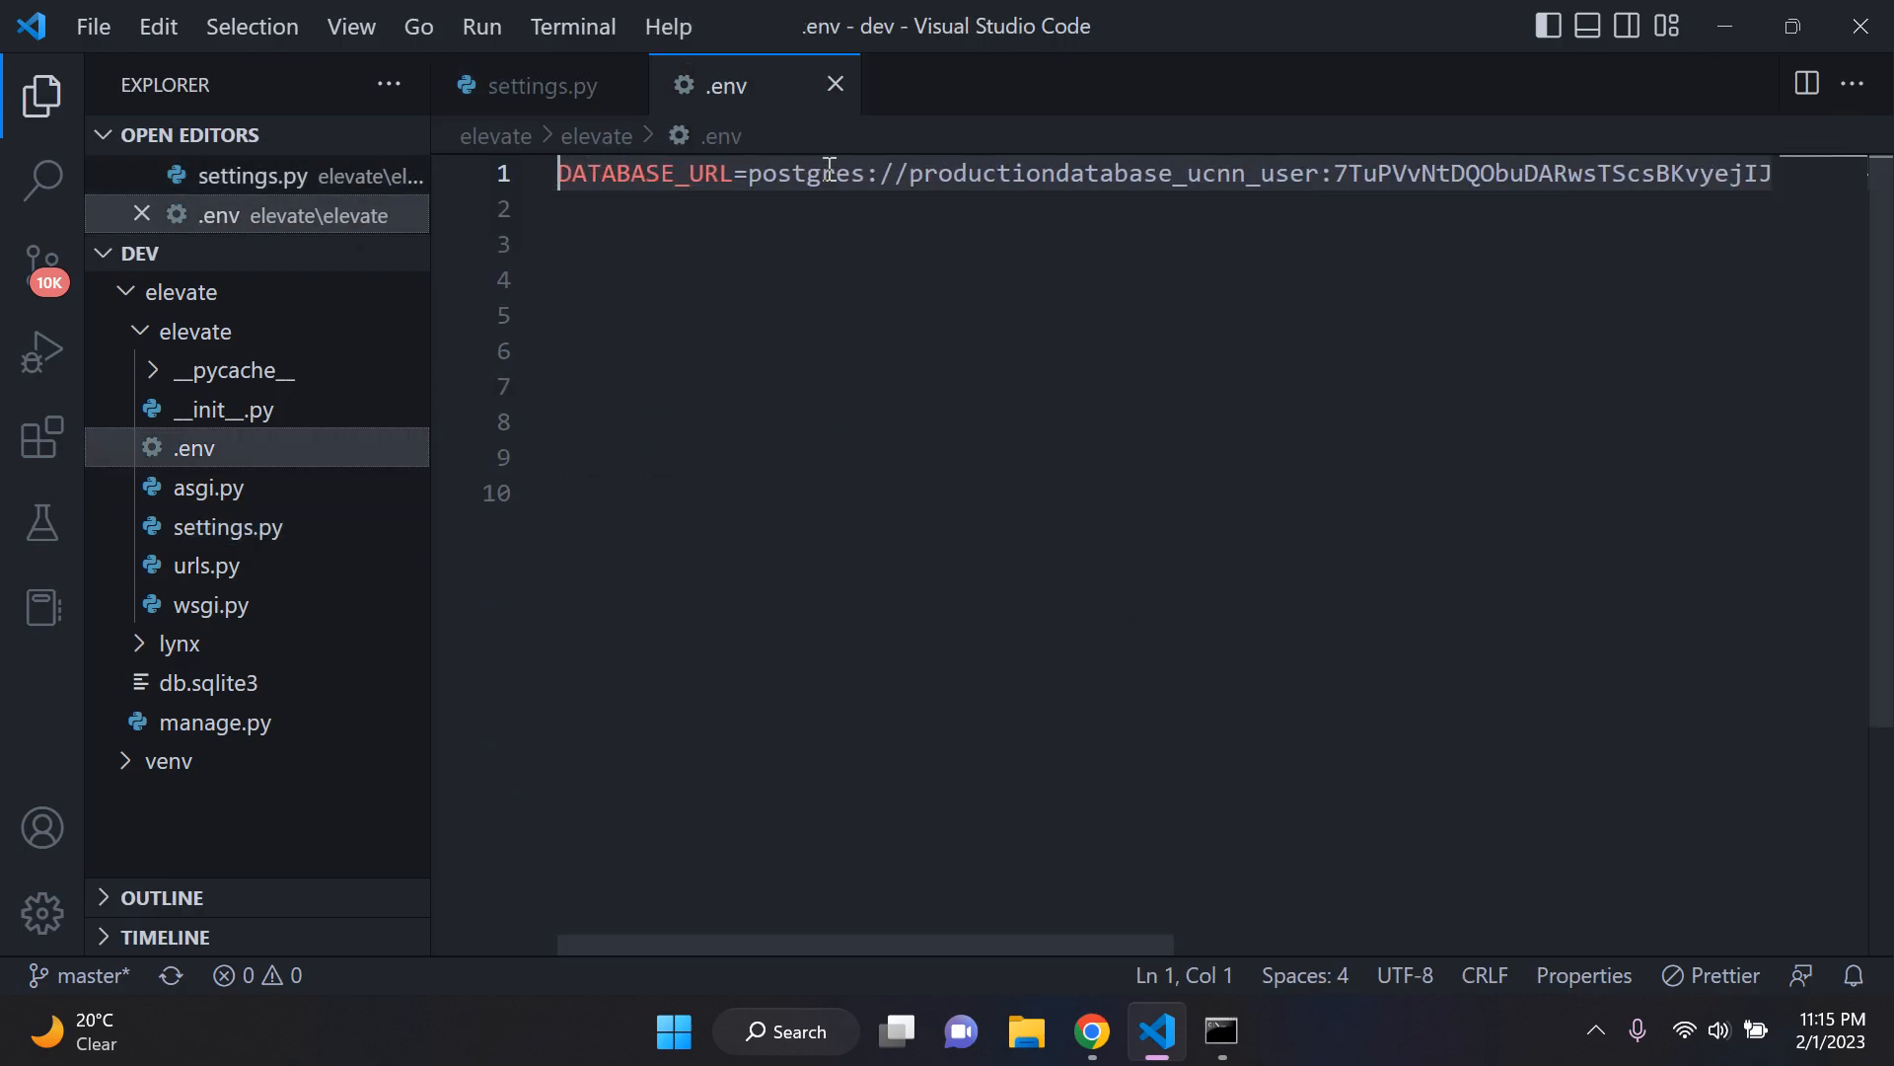
click(691, 212)
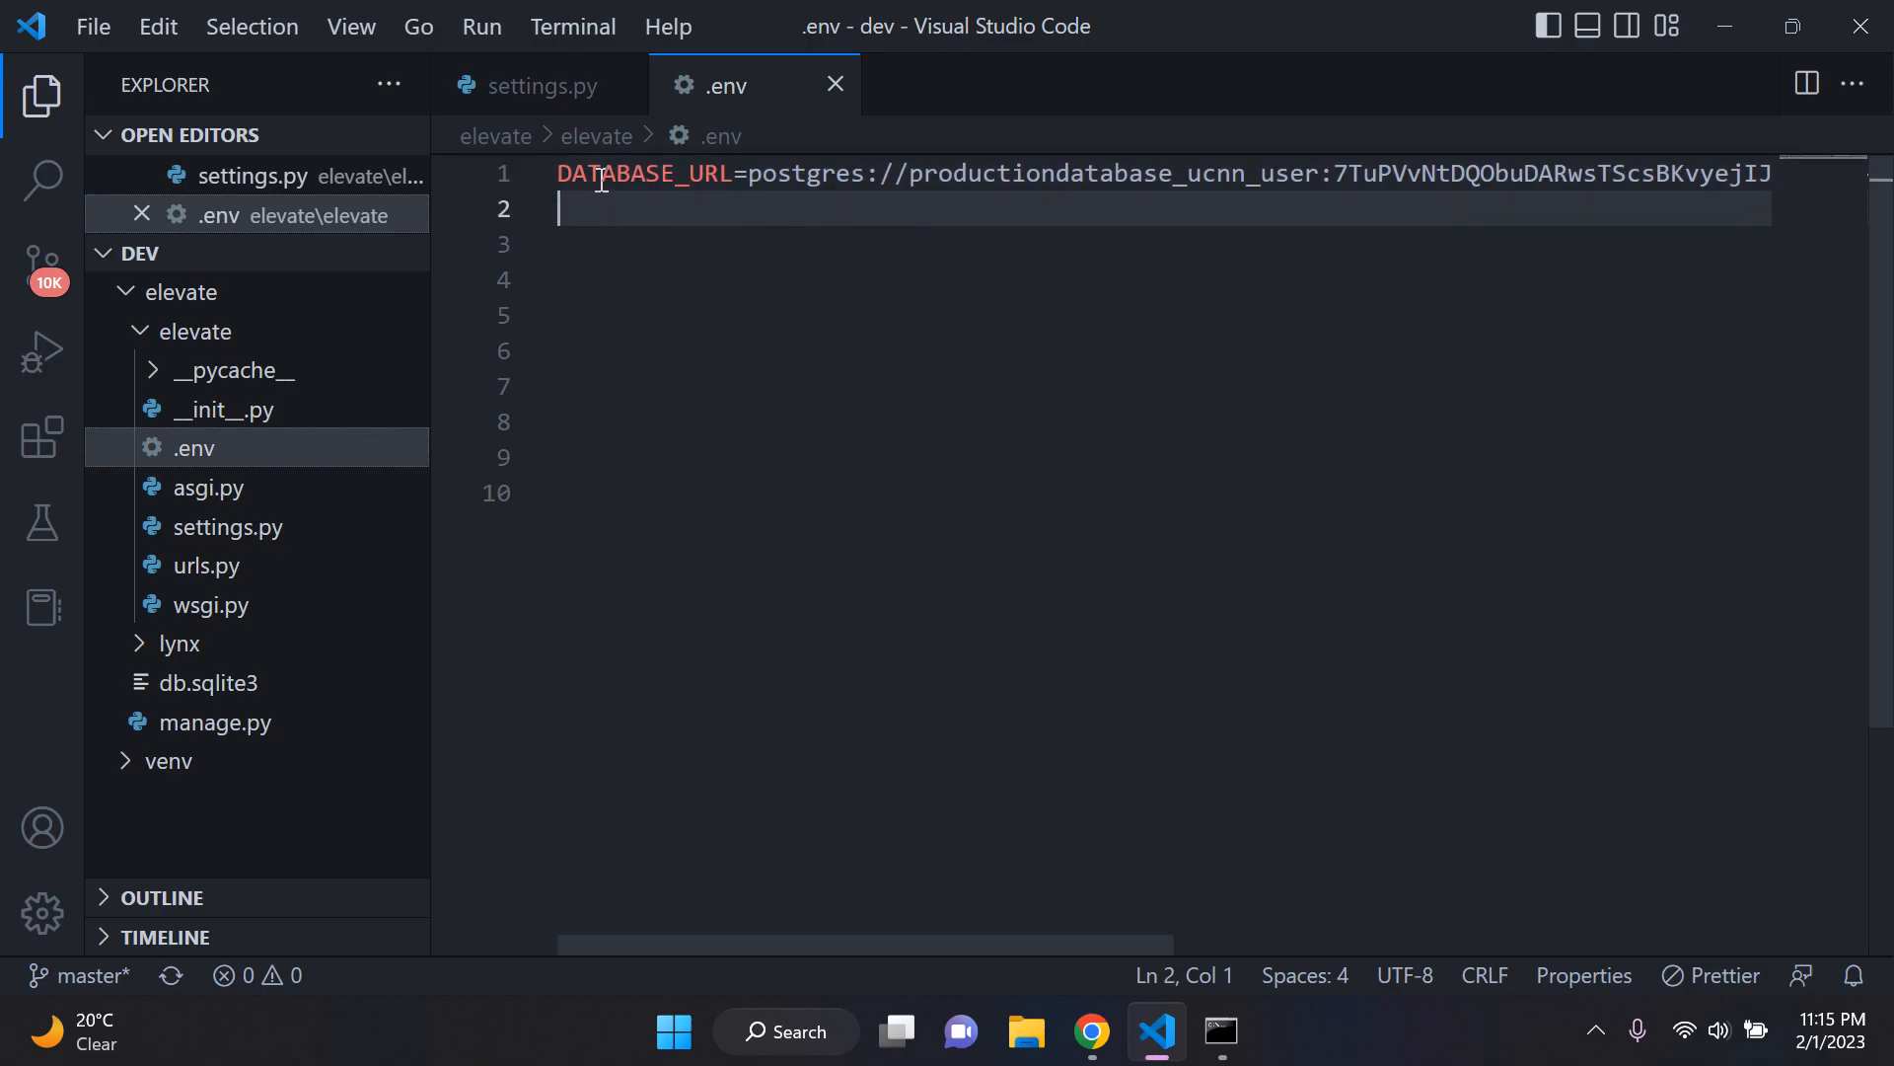
Step: Compare the variable name and database URL in .env with the env() argument in settings.py
drag(559, 173, 735, 175)
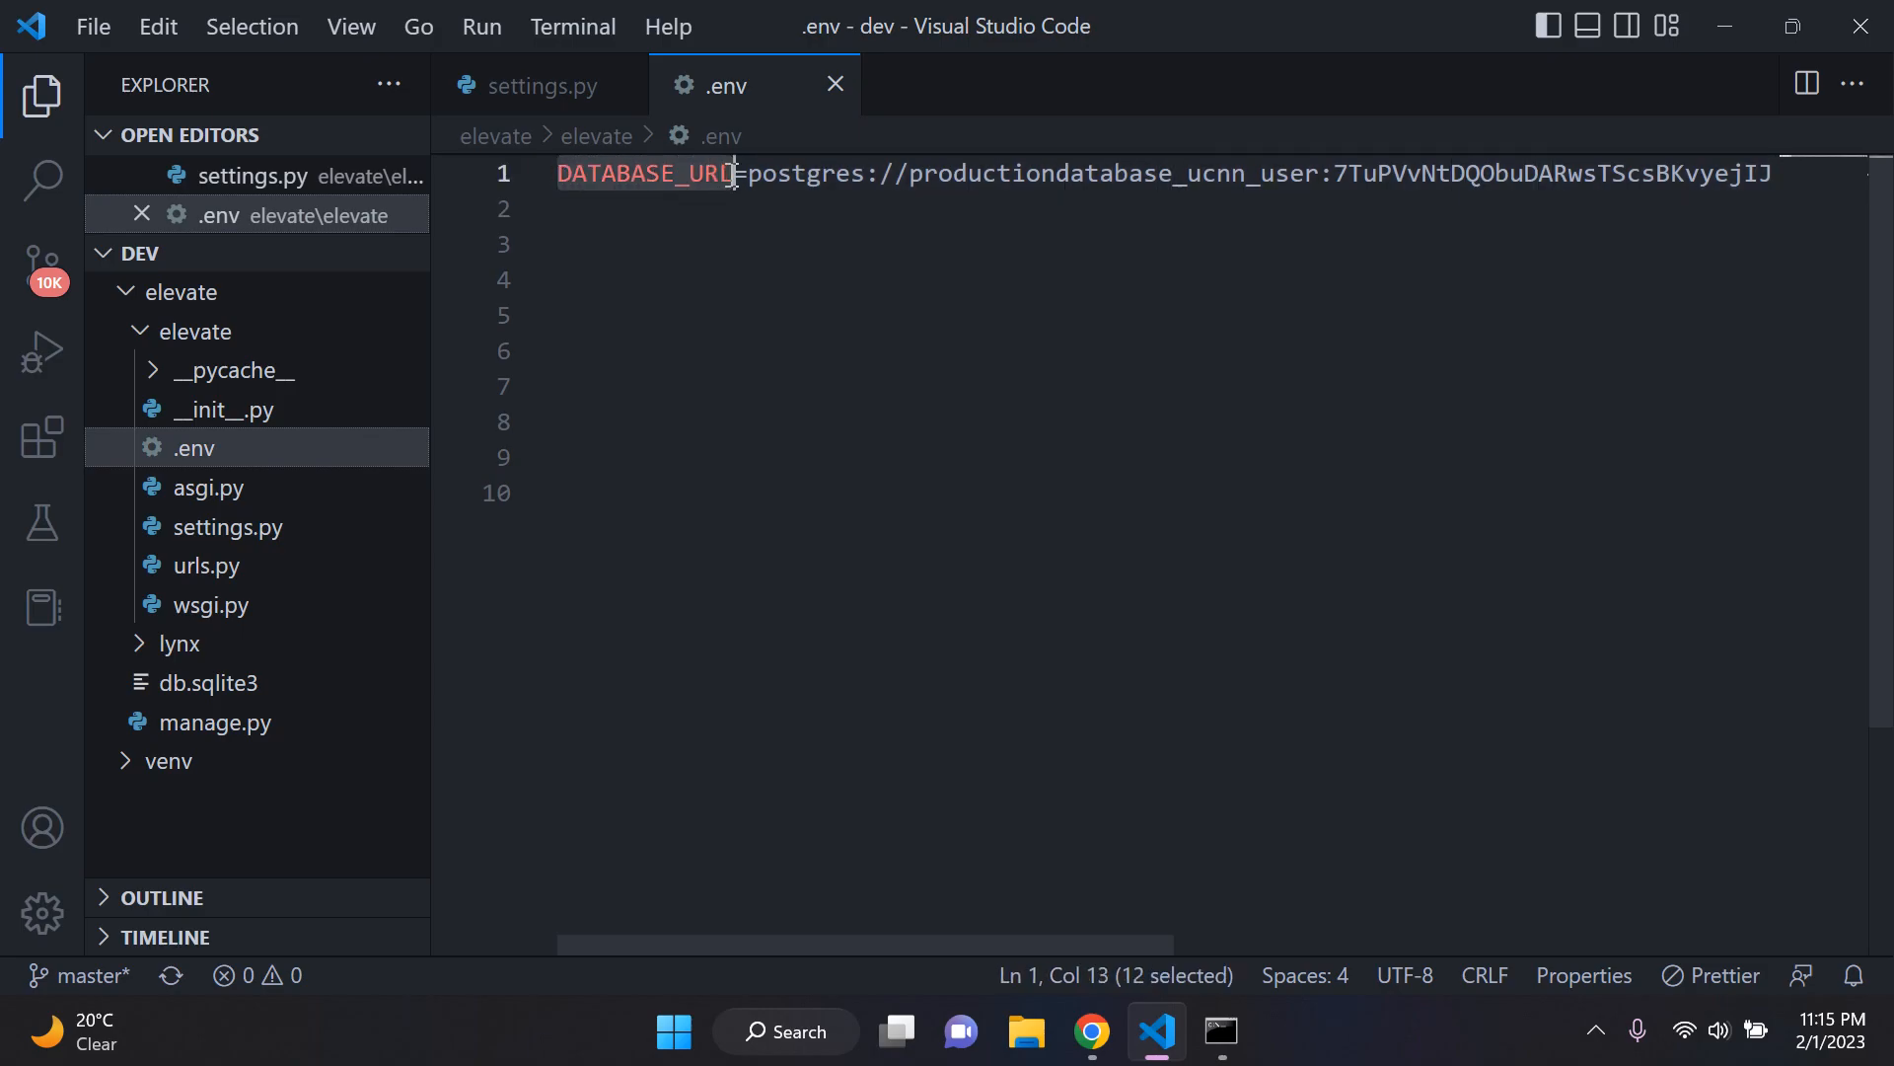
click(544, 99)
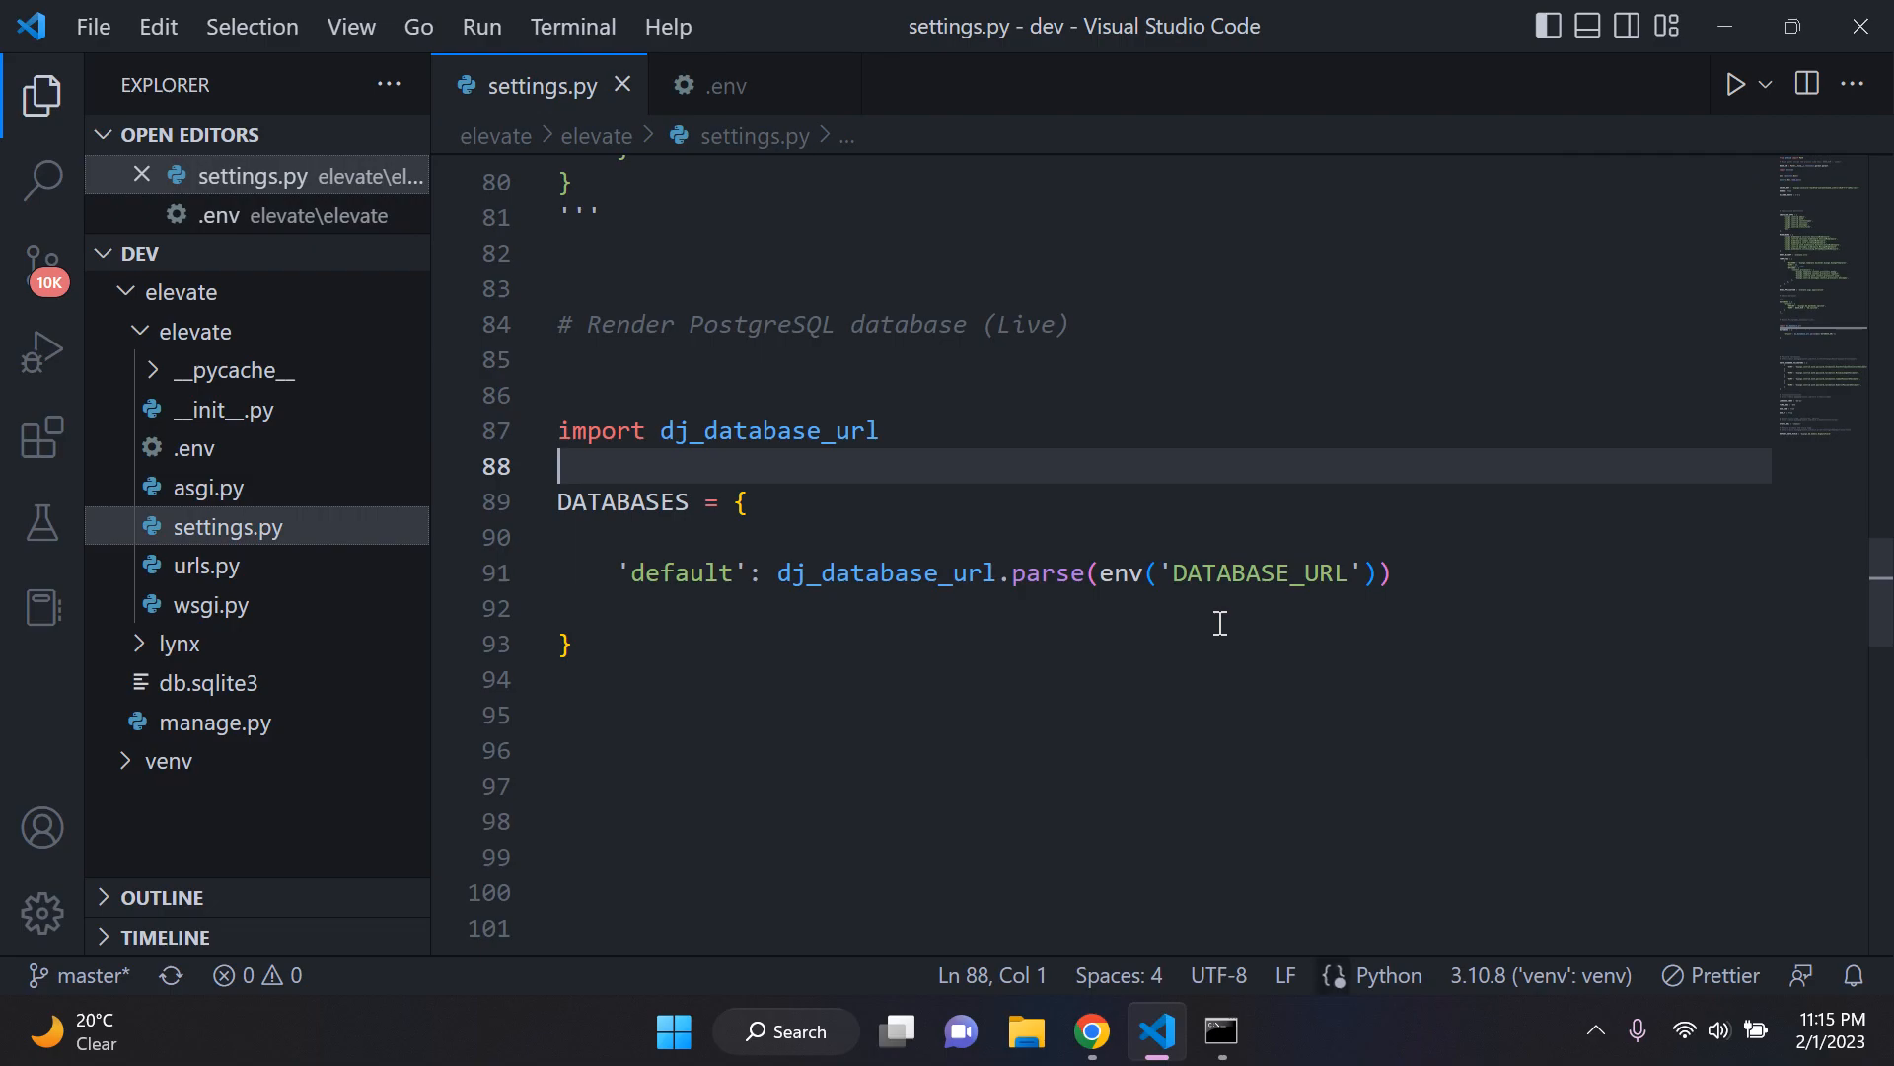
click(1217, 620)
click(745, 85)
drag(824, 158, 1207, 157)
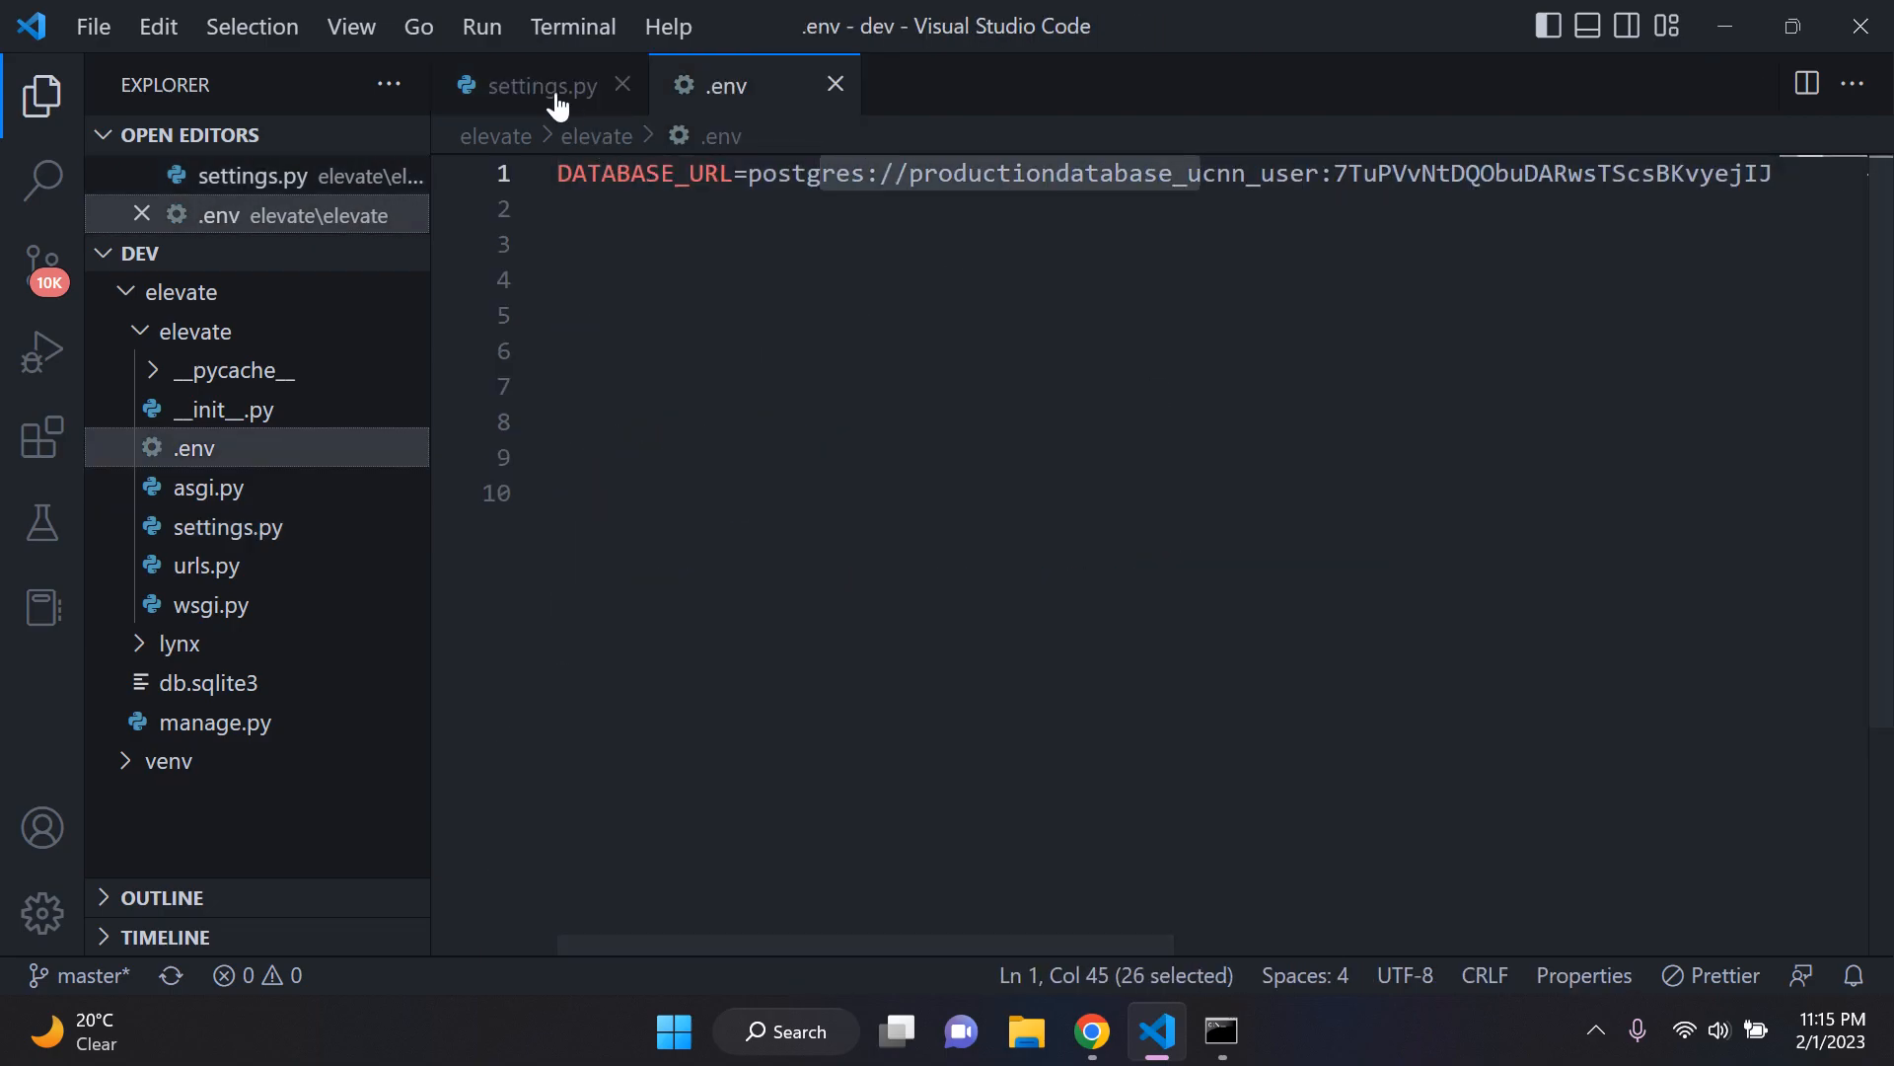
key(ctrl+Tab)
click(1209, 575)
drag(1173, 576, 1348, 570)
click(1293, 636)
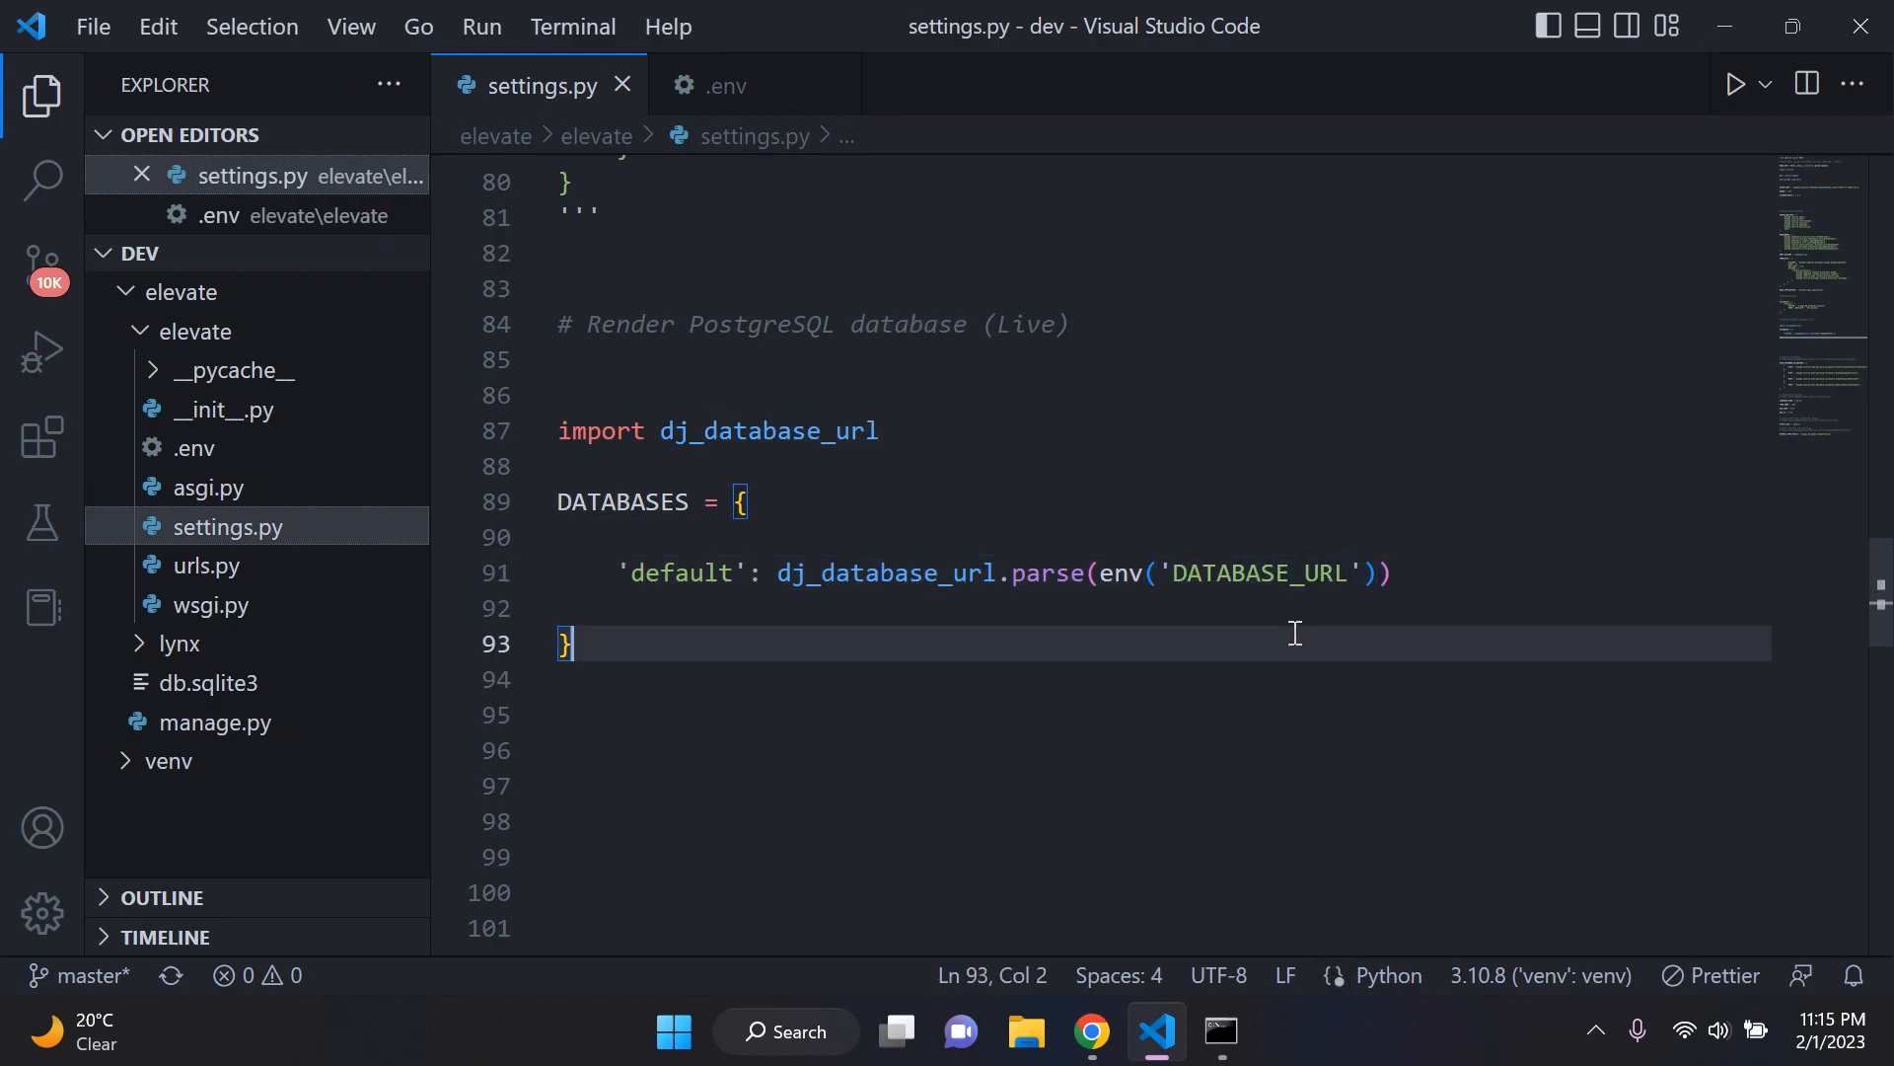
Step: Switch to Command Prompt and start the Django development server with python manage.py runserver
click(1221, 1031)
text(python manage.py runserver)
key(Return)
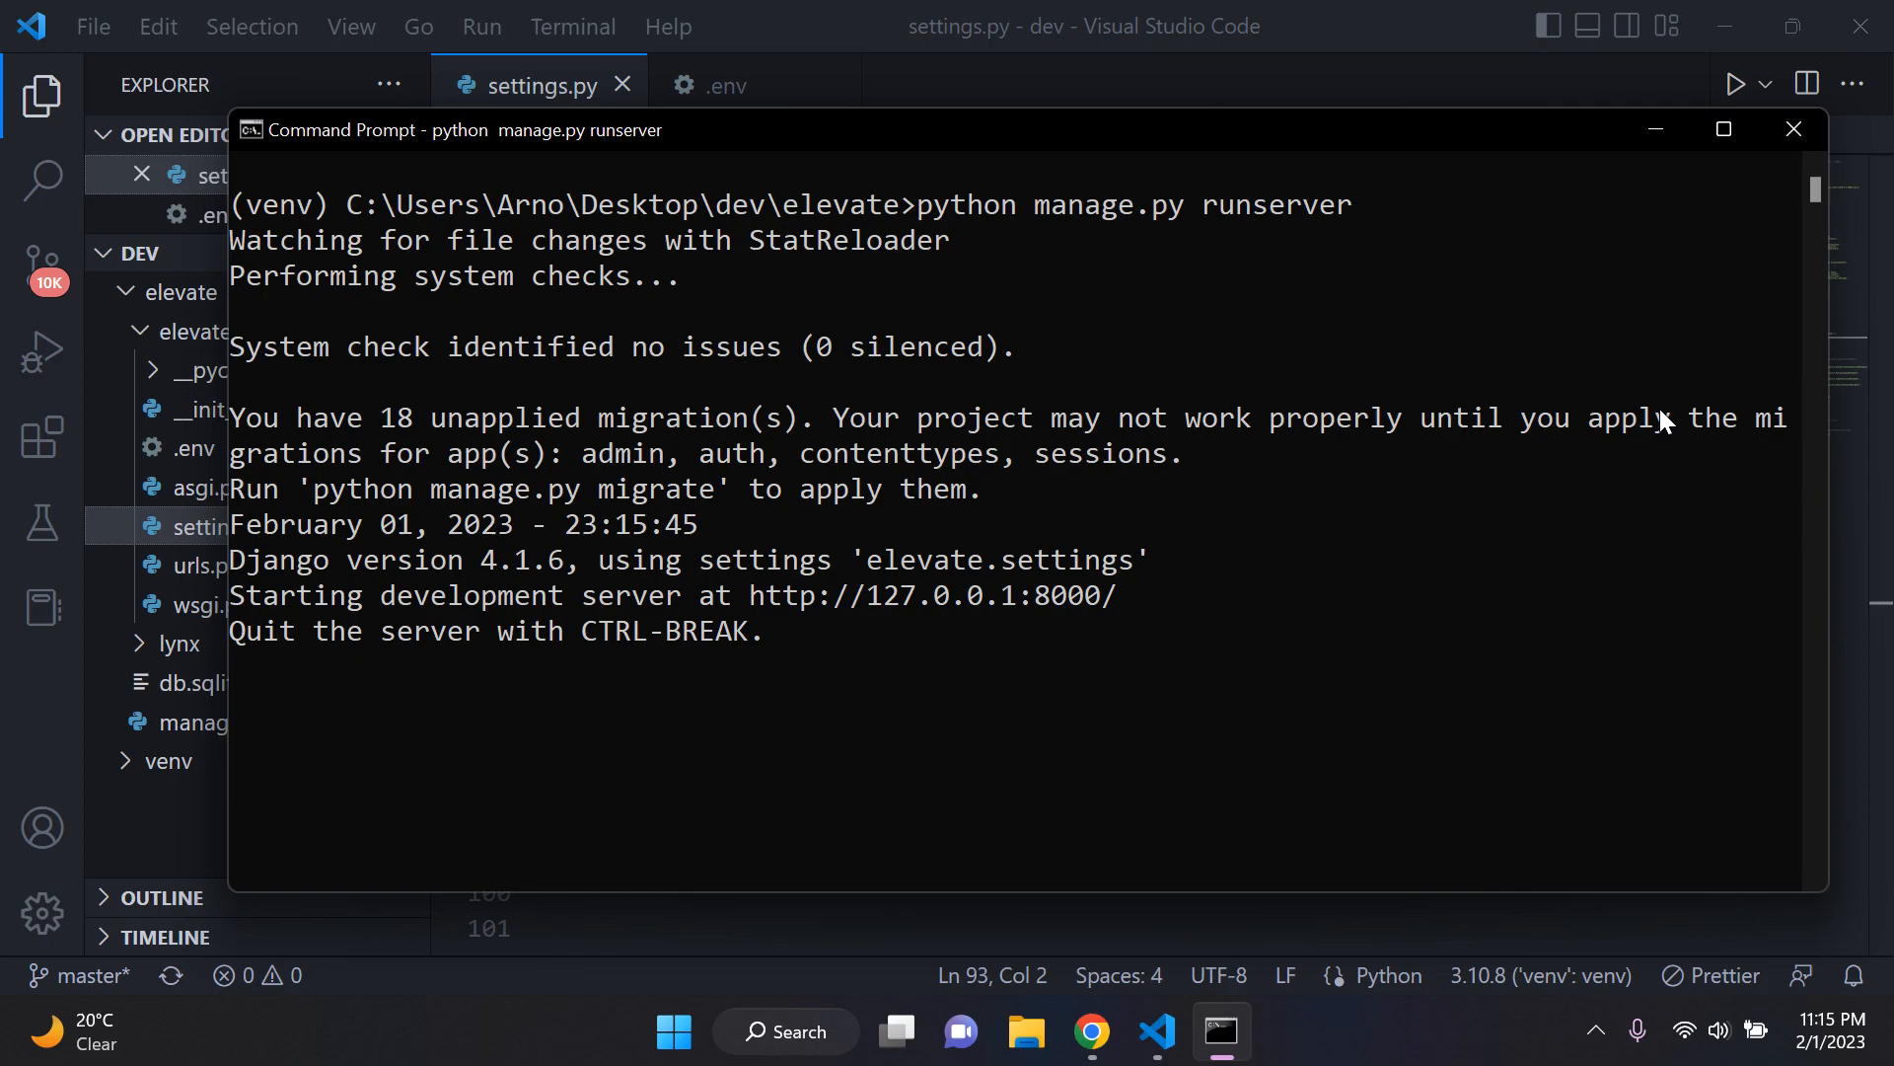
Step: Stop the development server and clear the console for a new command
key(ctrl+c)
text(cls)
key(Return)
Step: Apply the database migrations with python manage.py migrate
text(pytho)
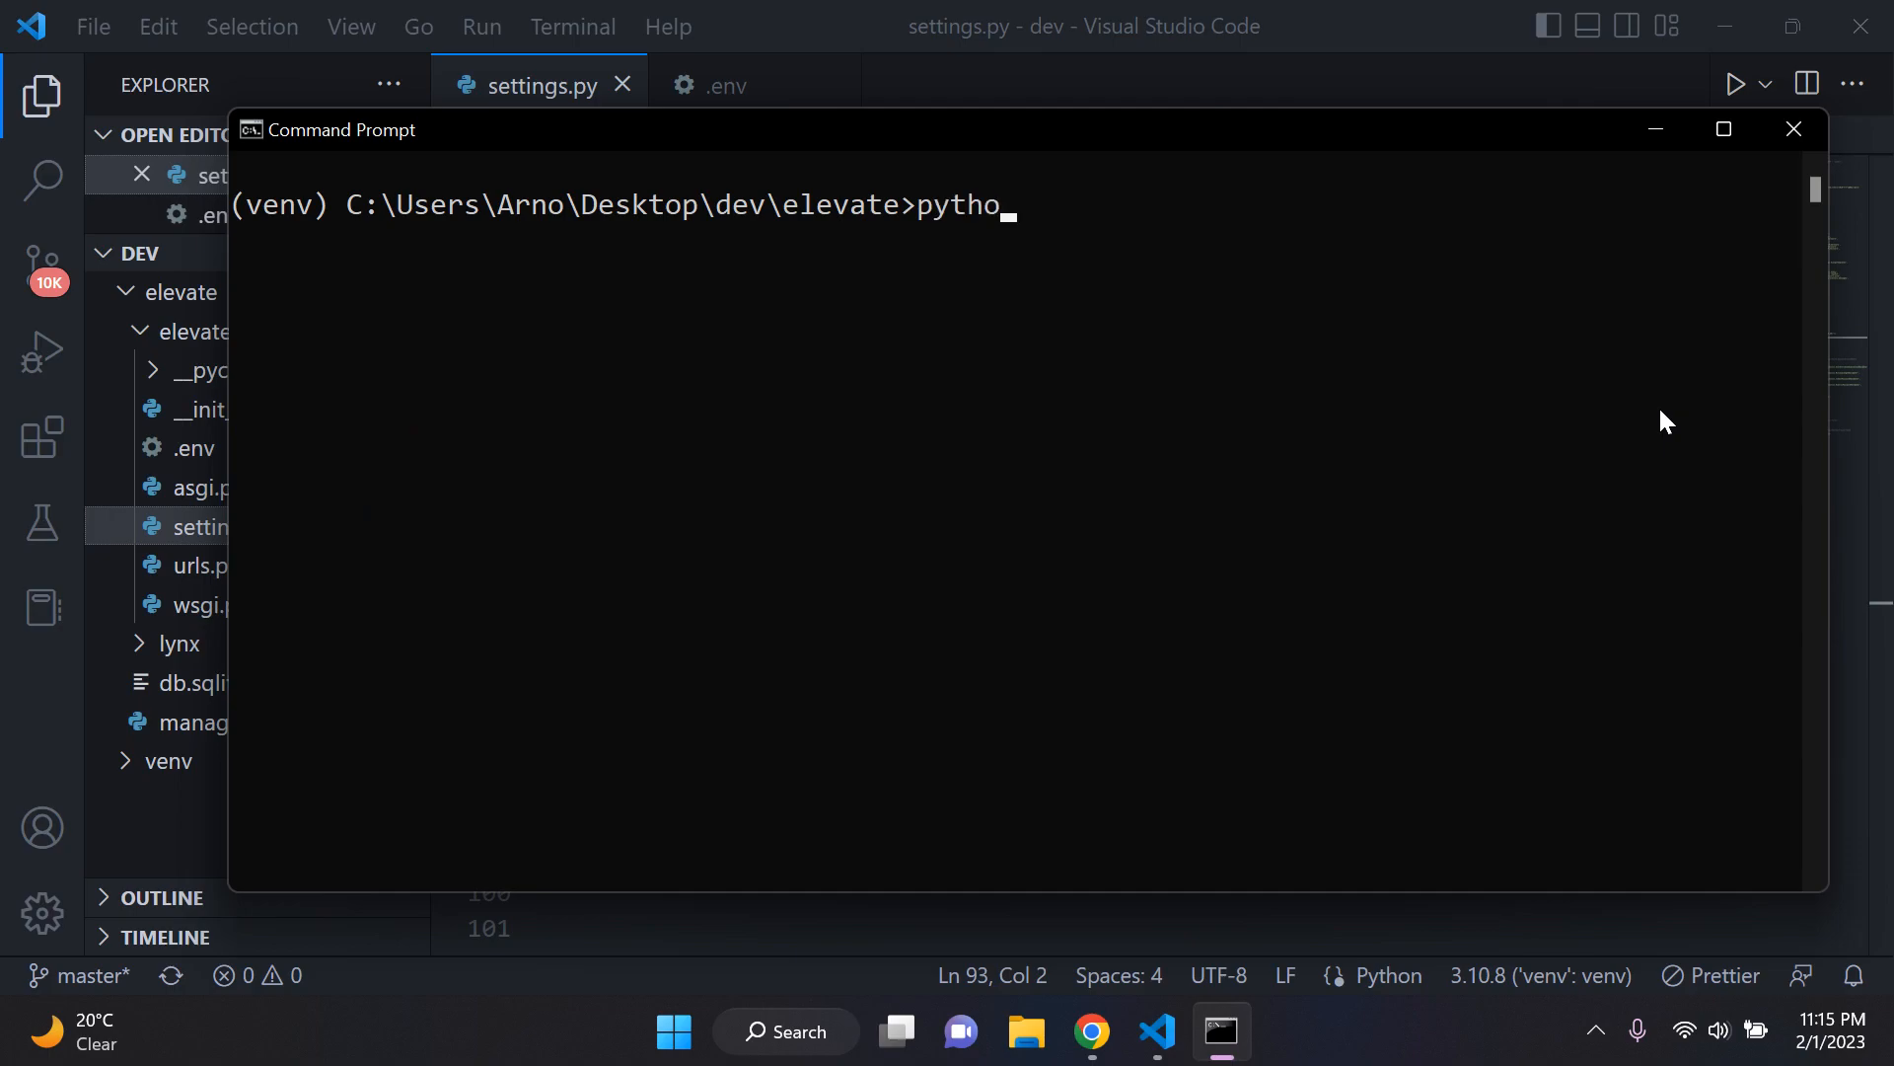
text(n manage.py migrate)
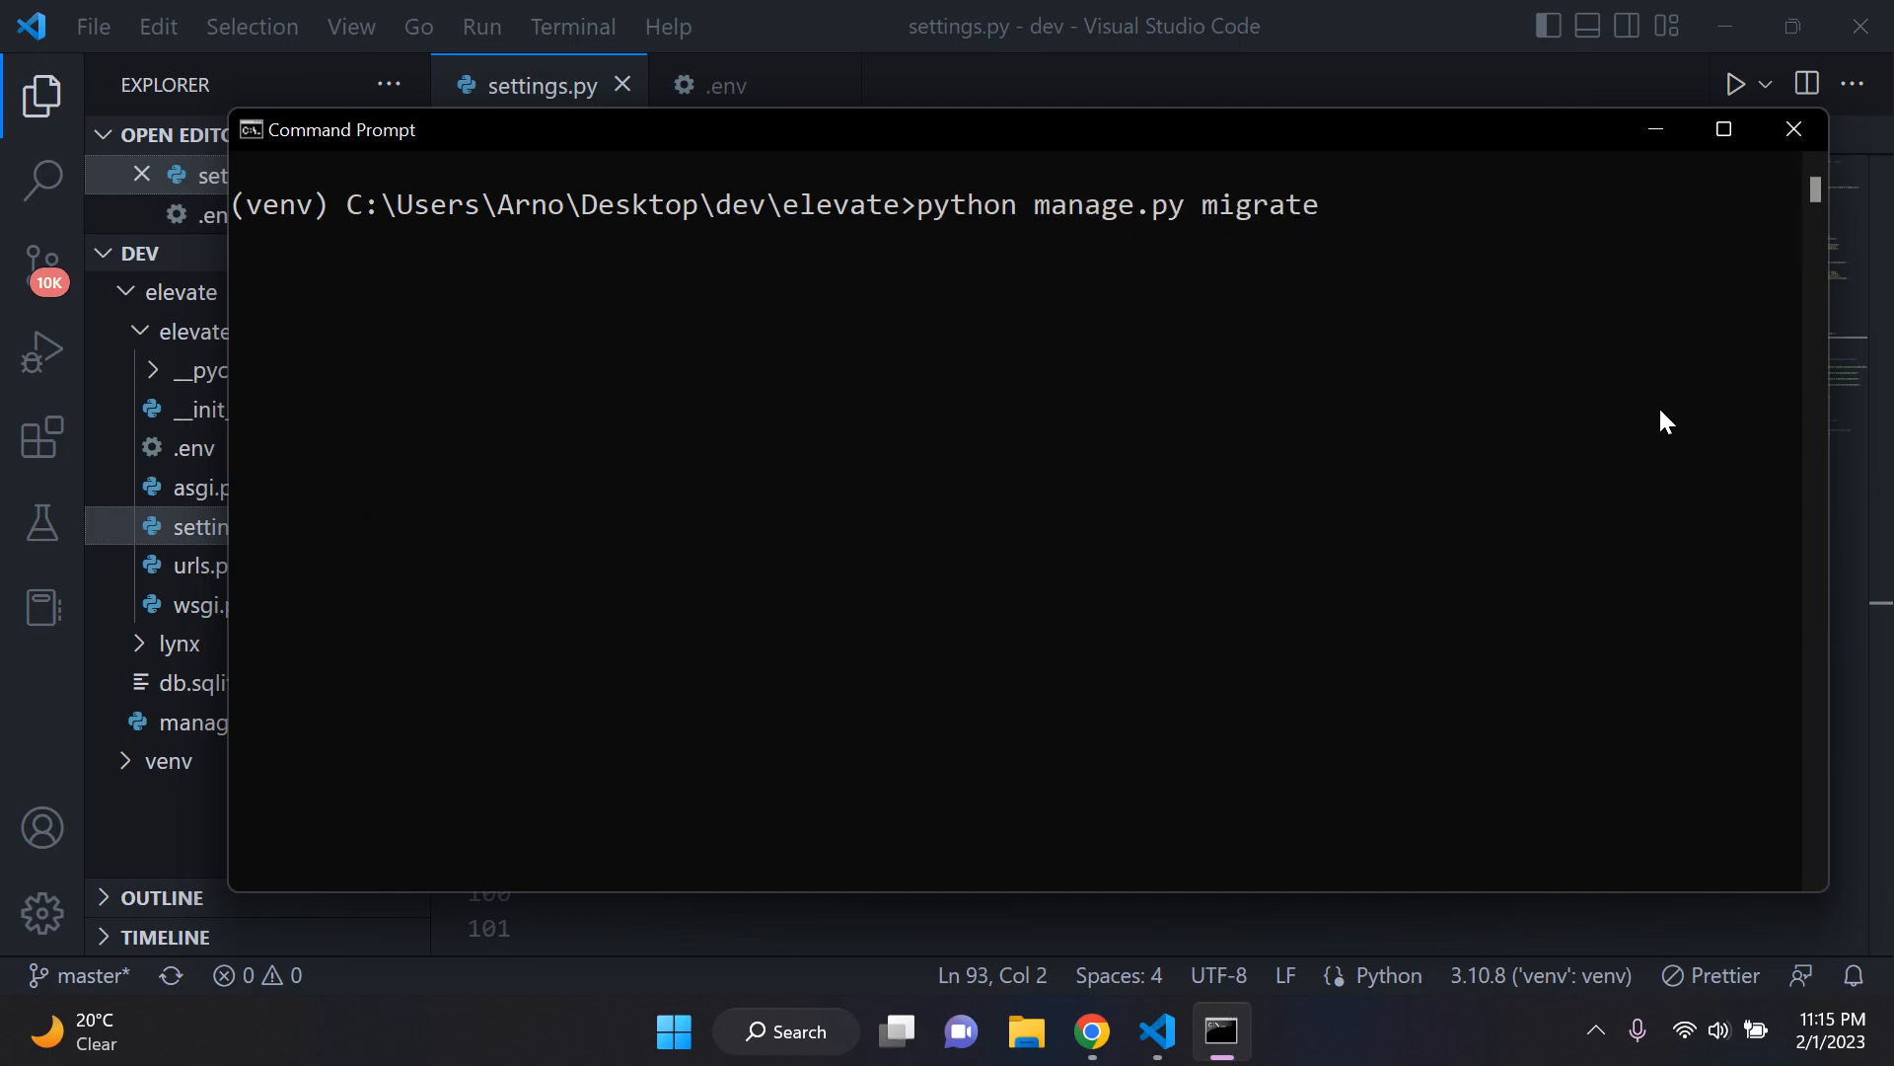
key(Return)
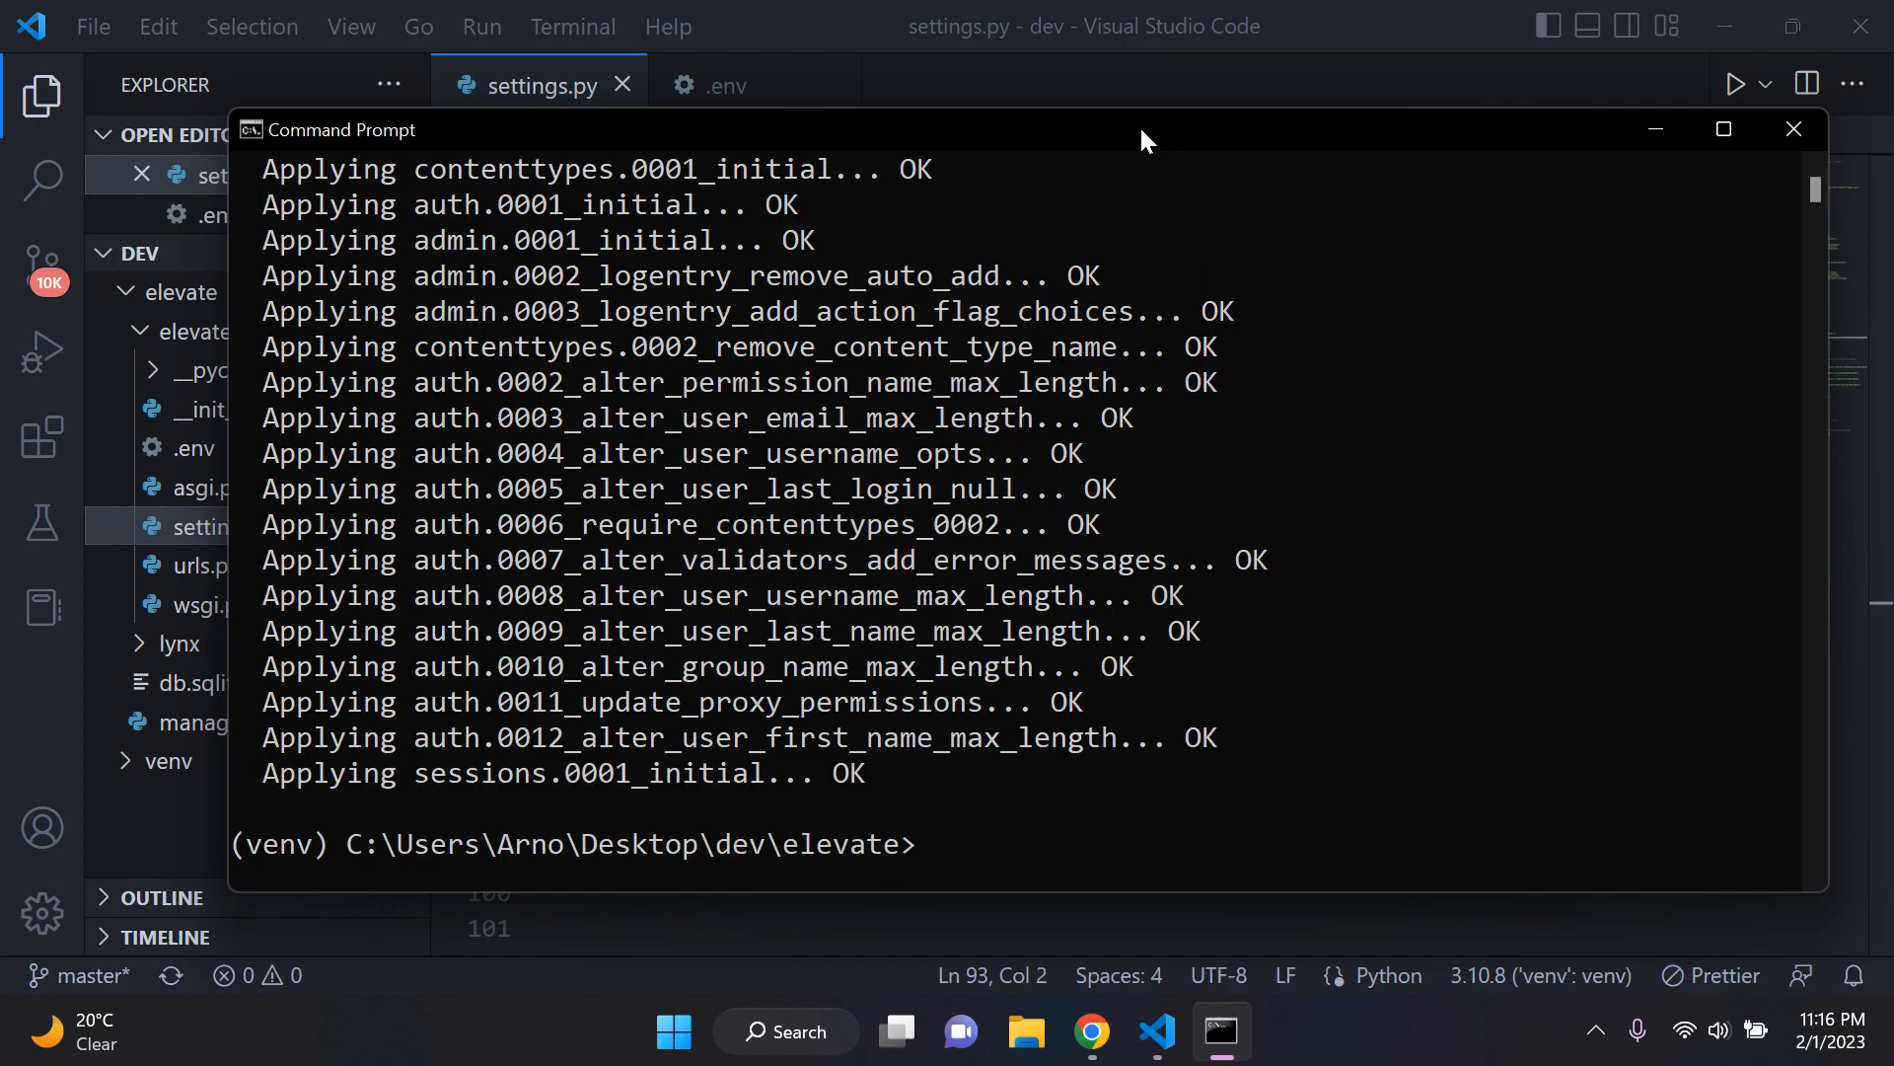
Step: Clear the console and start creating an admin account with python manage.py createsuperuser
text(cls)
key(Return)
text(python )
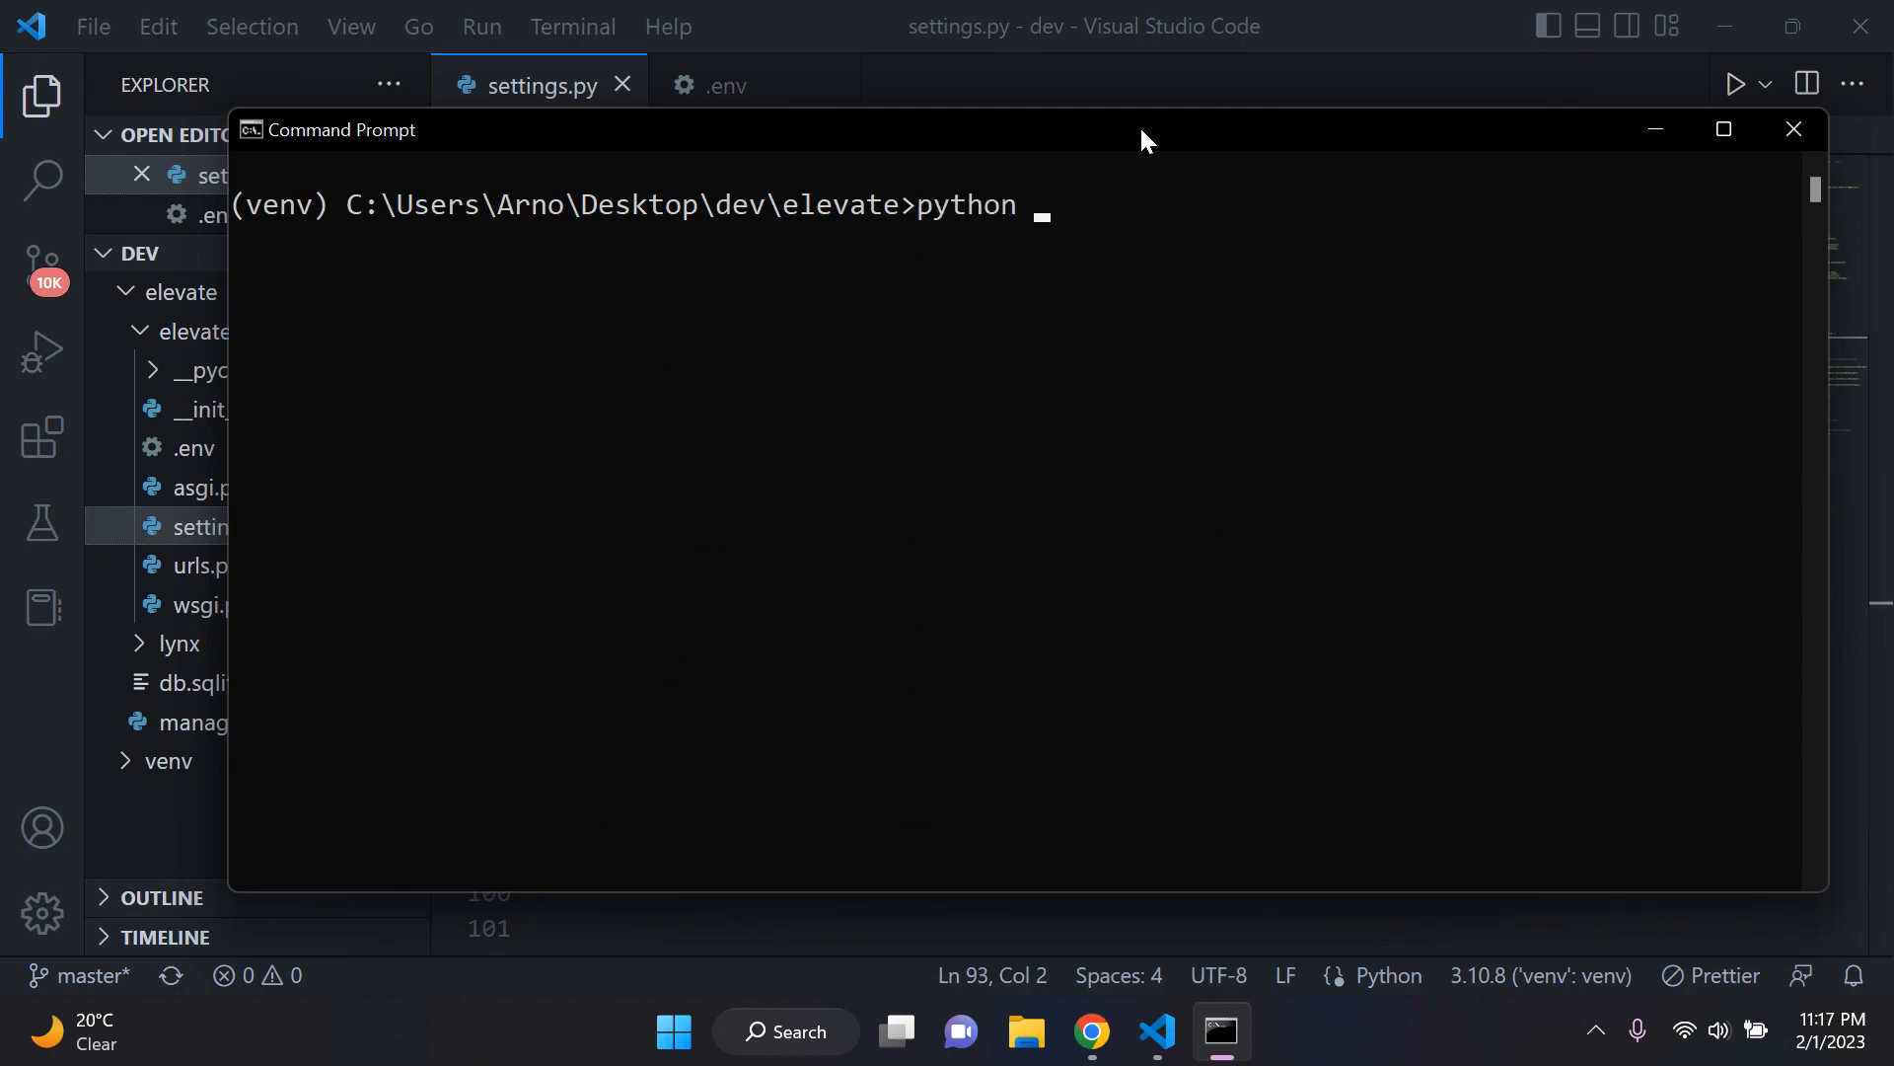
text(manage.py c)
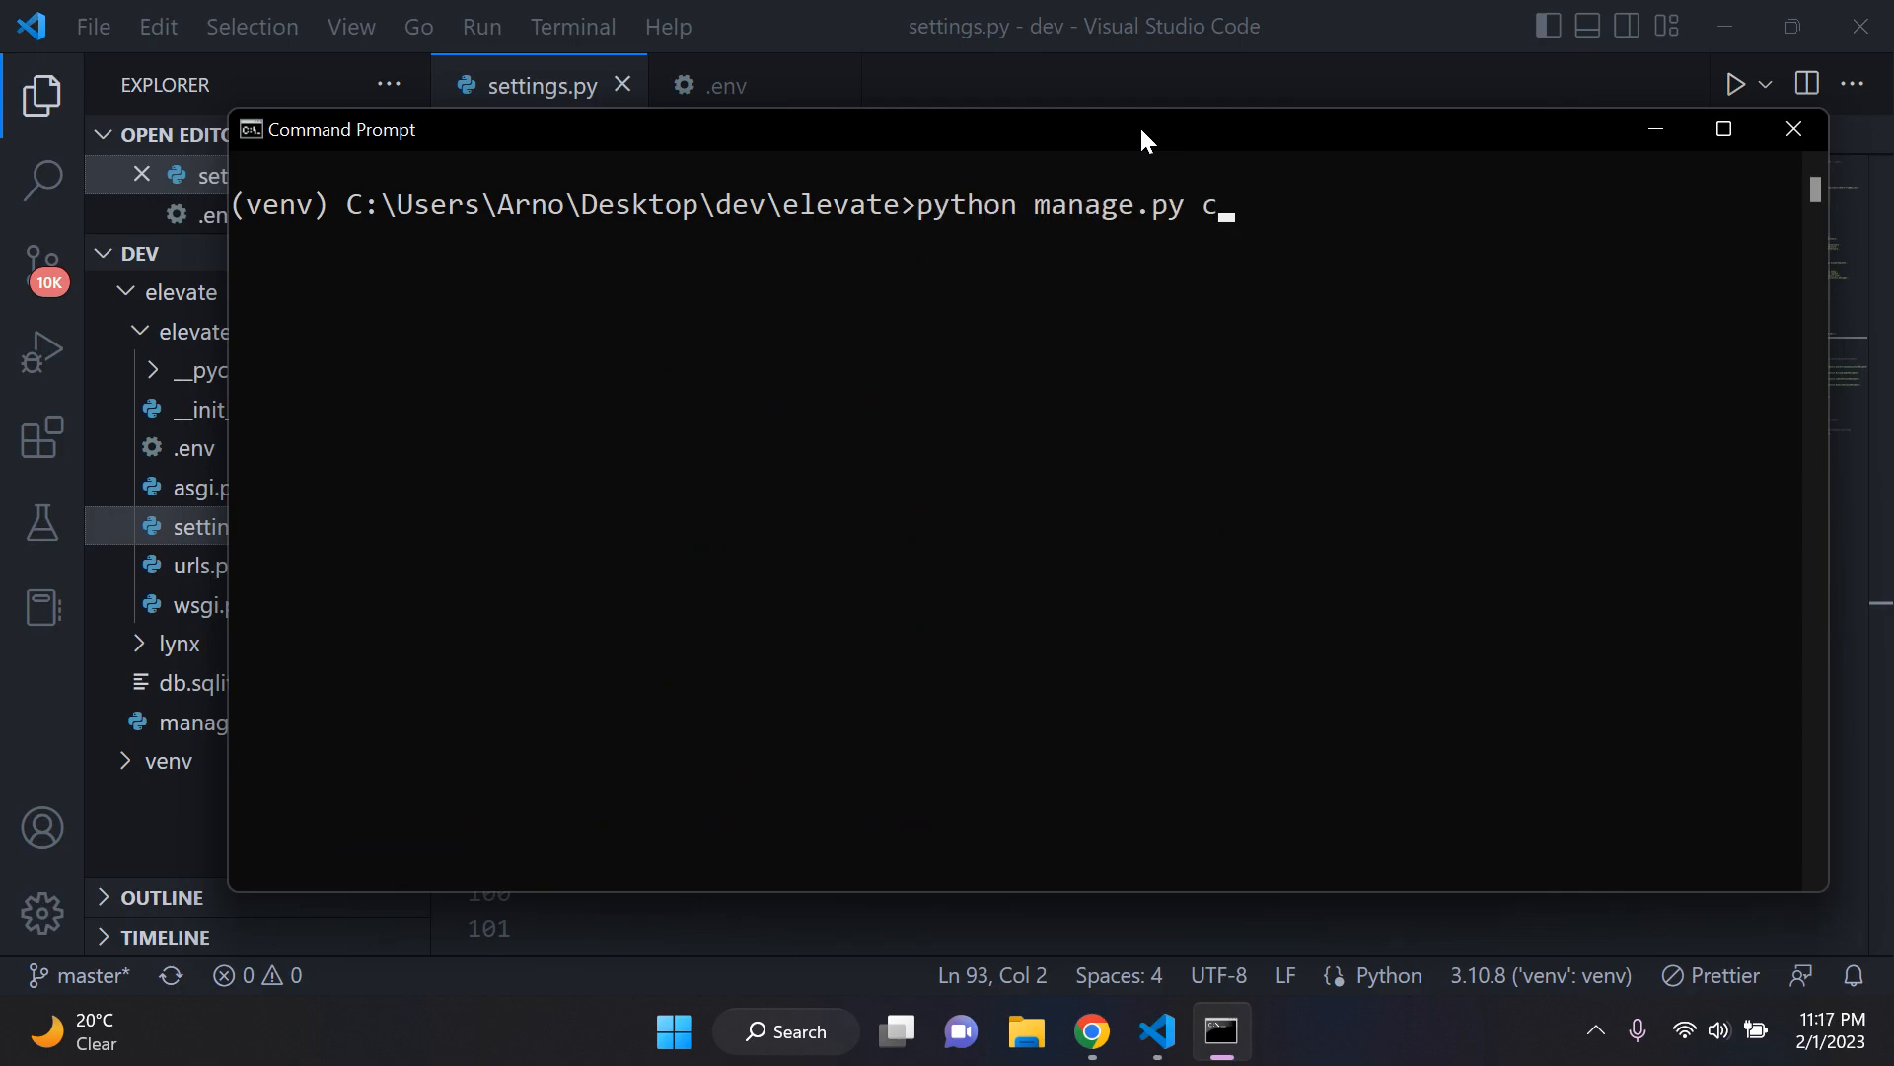
text(reatesuperuser)
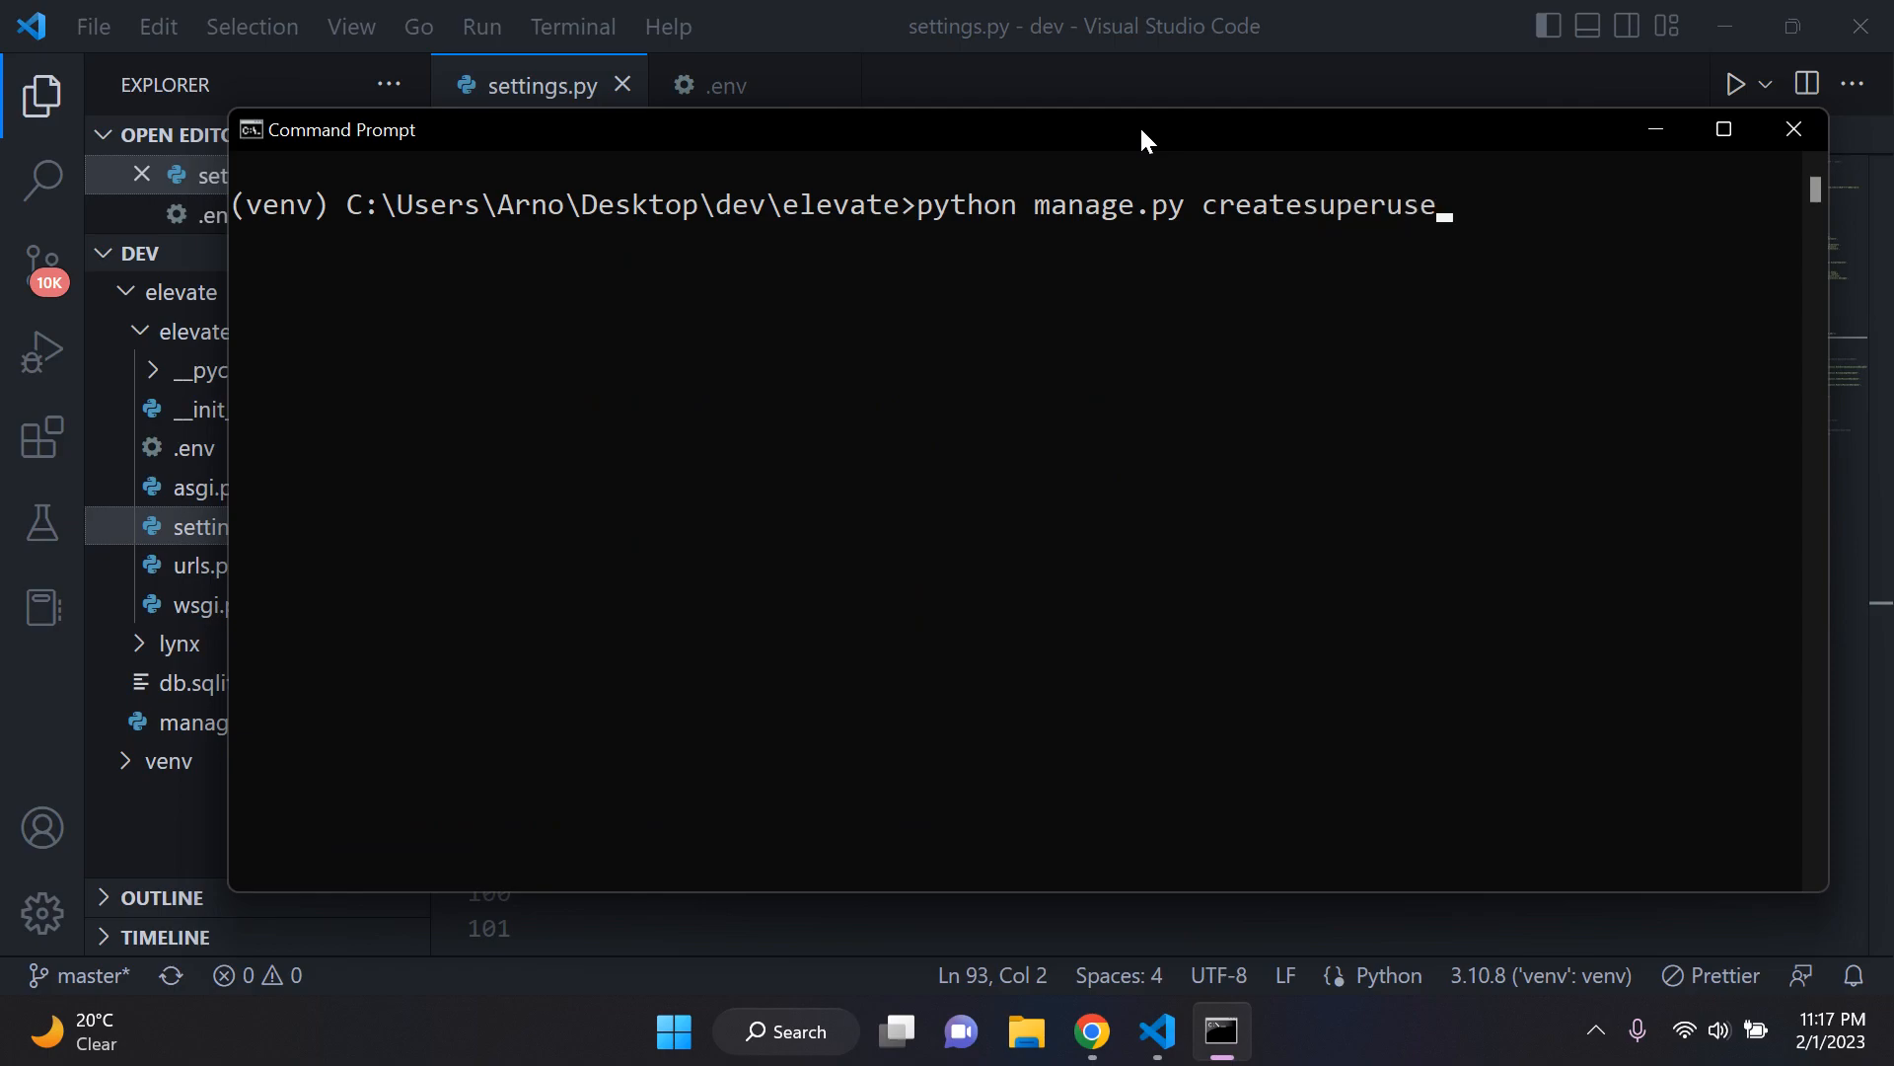
key(Return)
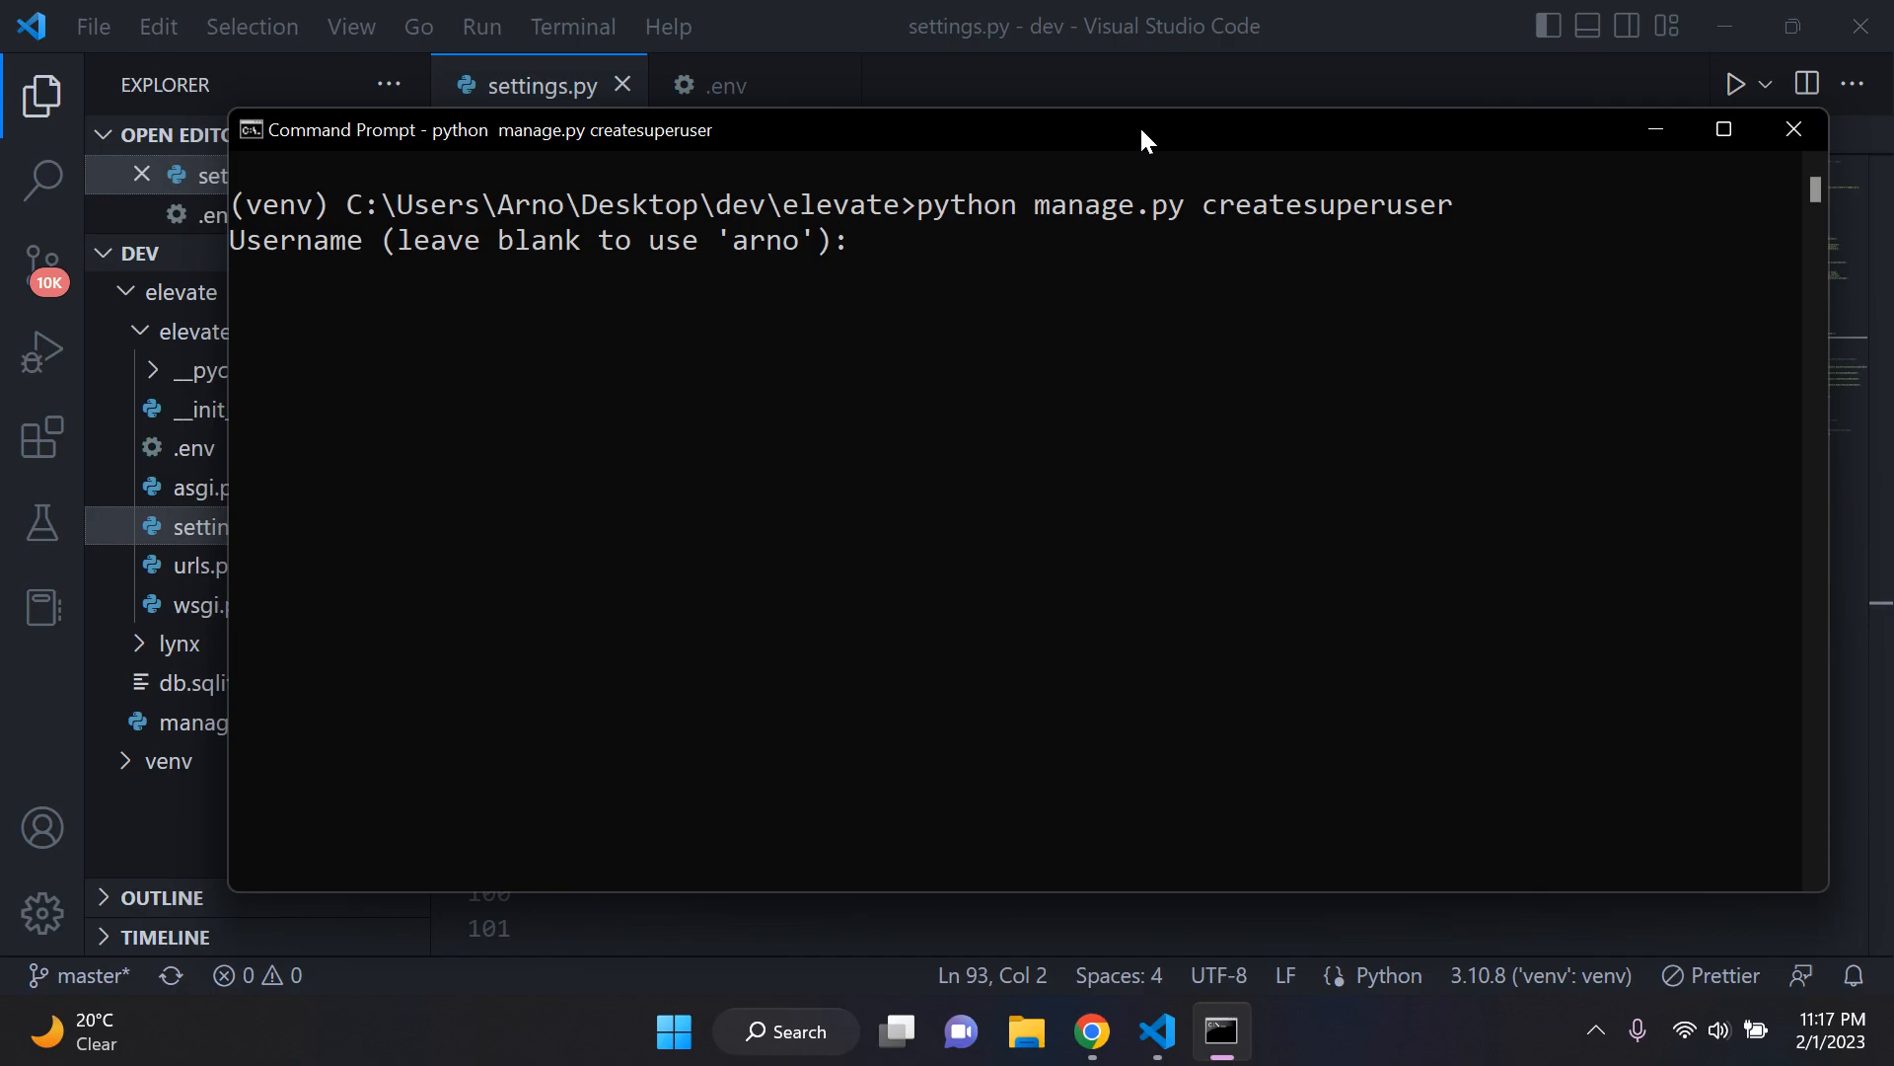
Step: Look over the ProductionDatabase connection details on the Render dashboard in Chrome, and return to the superuser prompt in Command Prompt
click(1091, 1031)
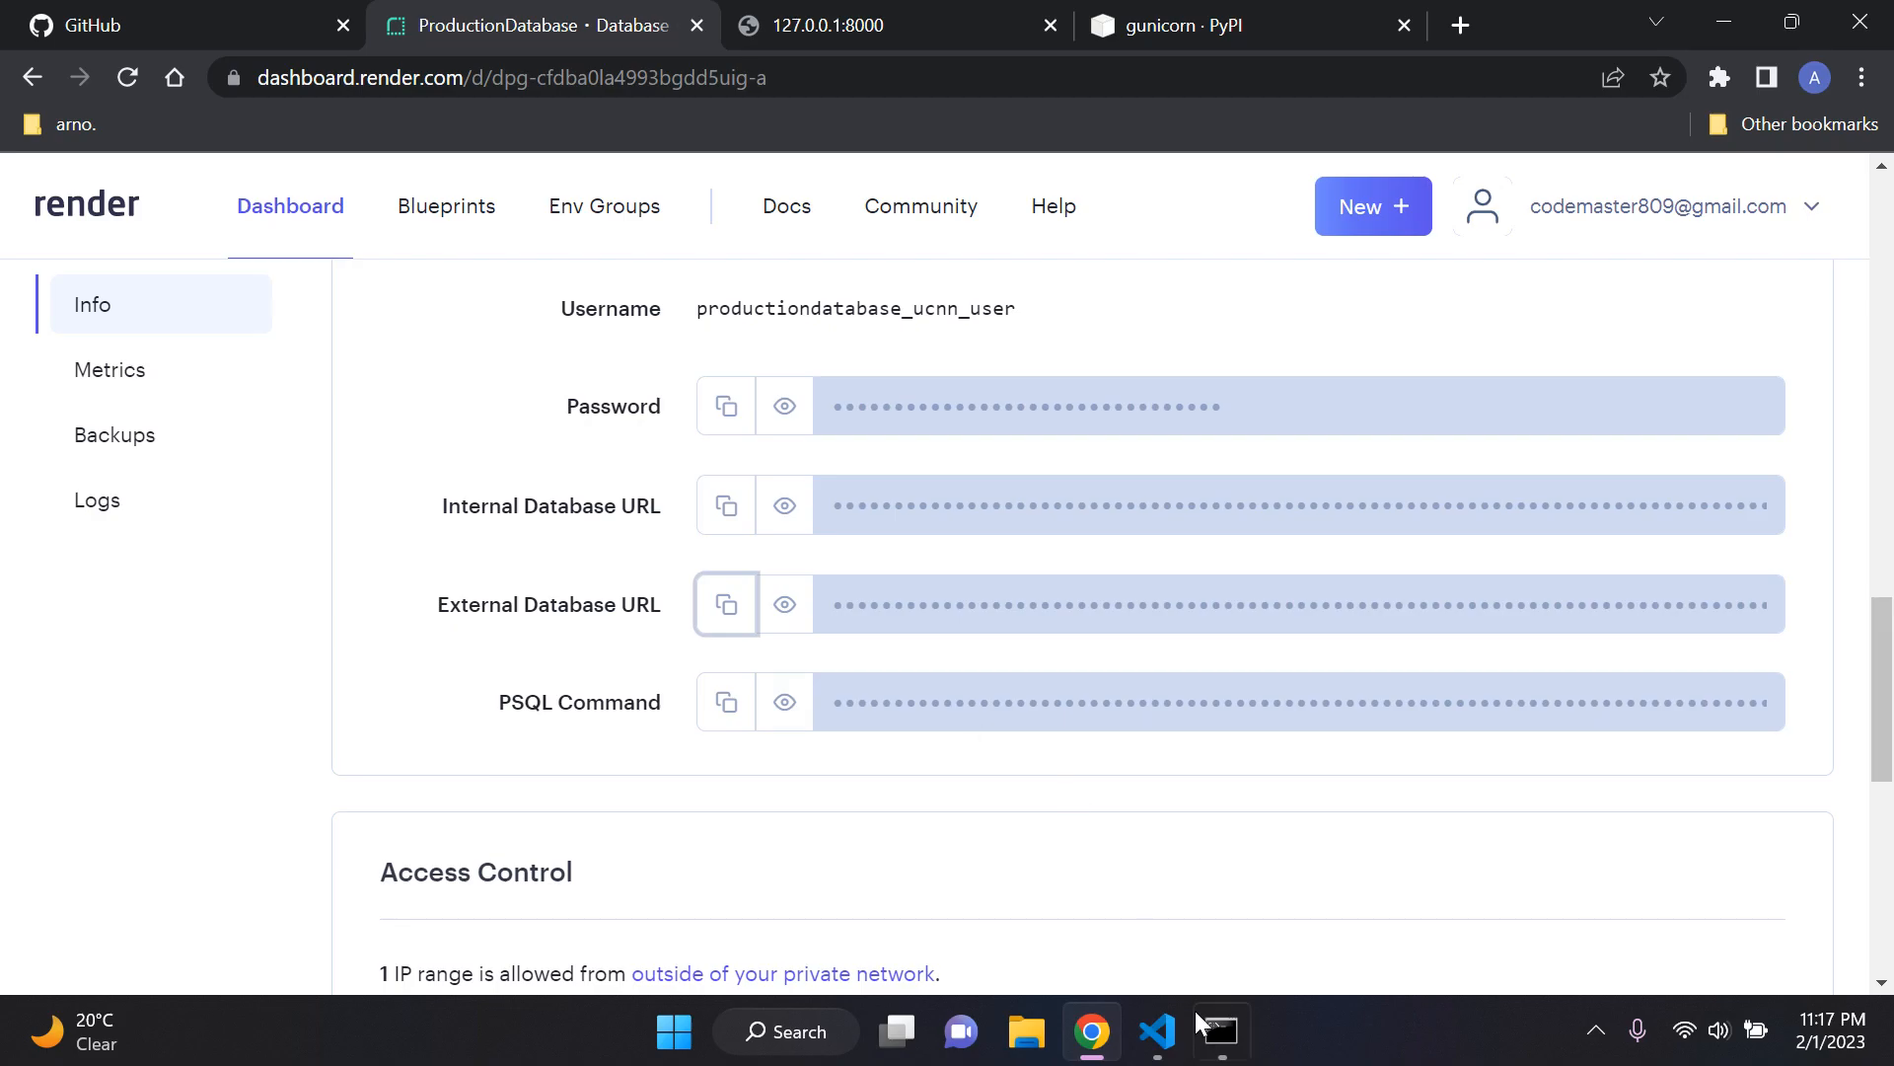
click(1160, 1029)
click(1095, 1024)
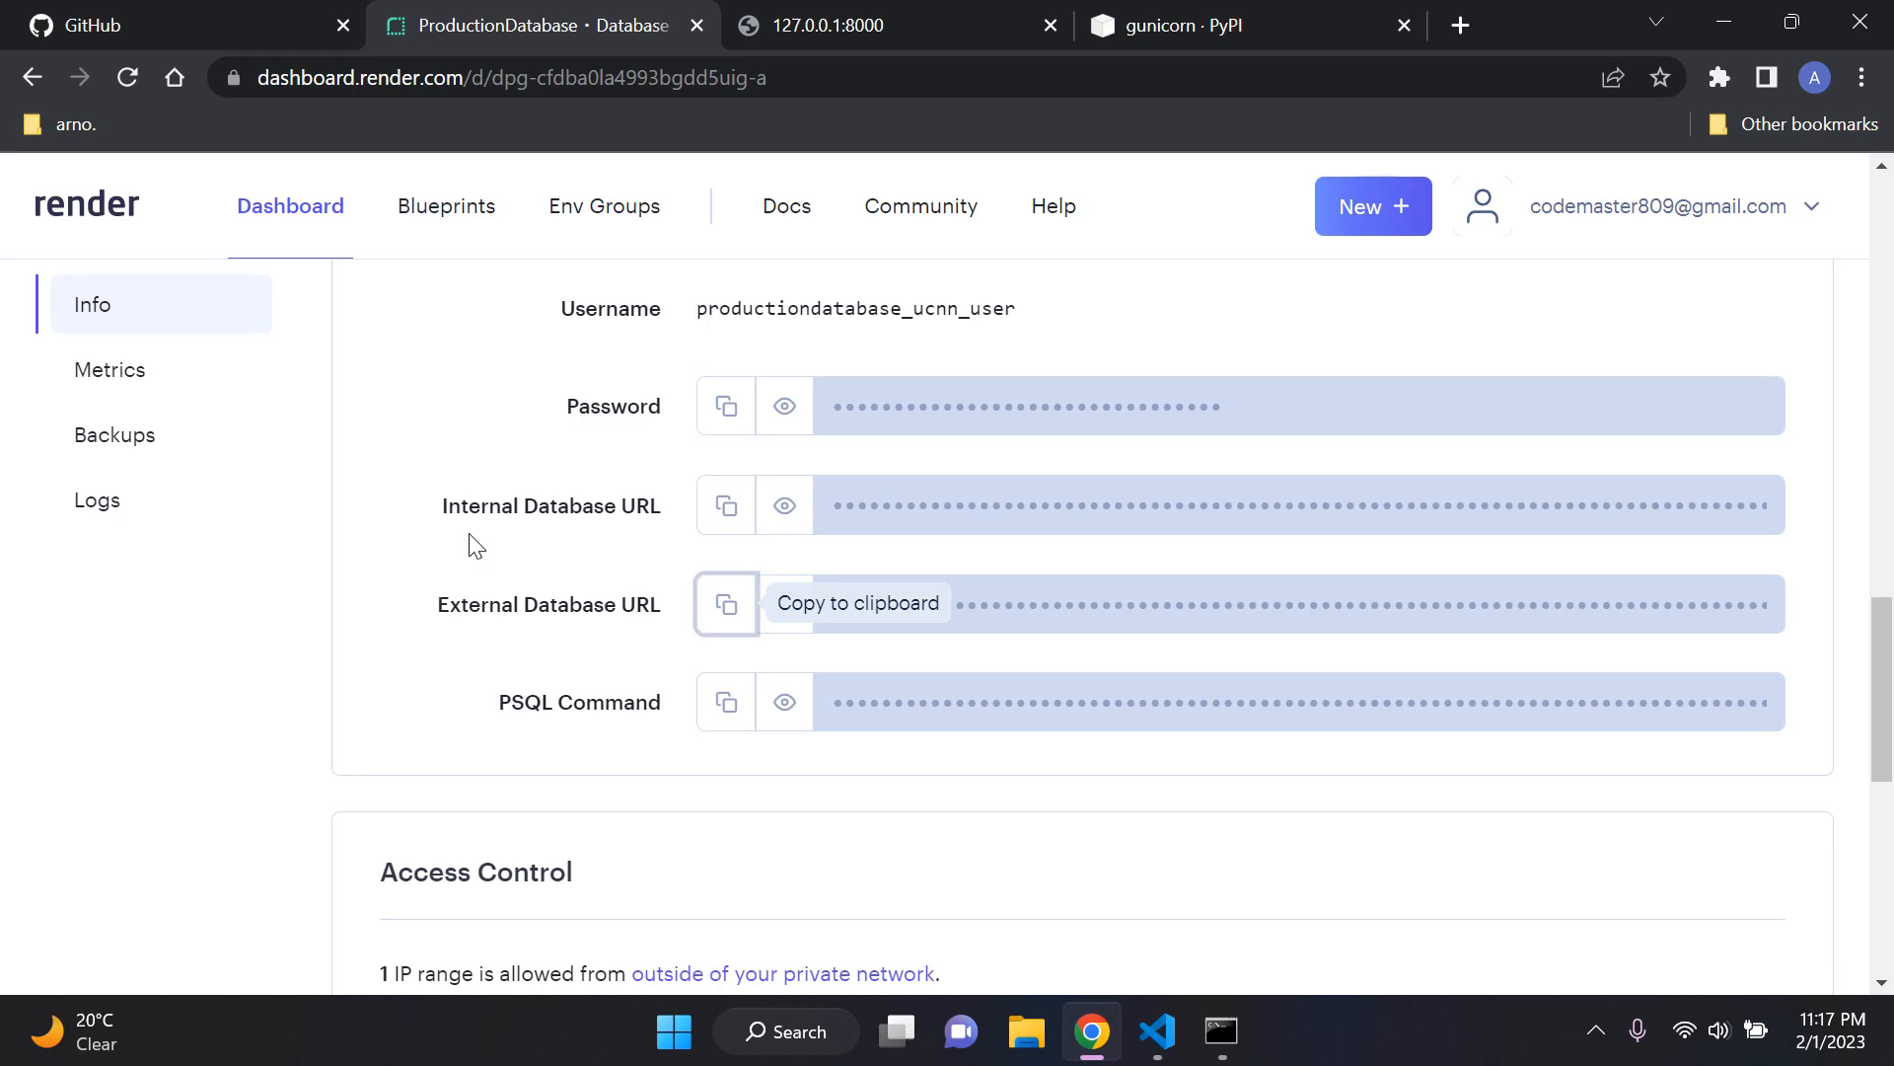
scroll(452, 572, up, 3)
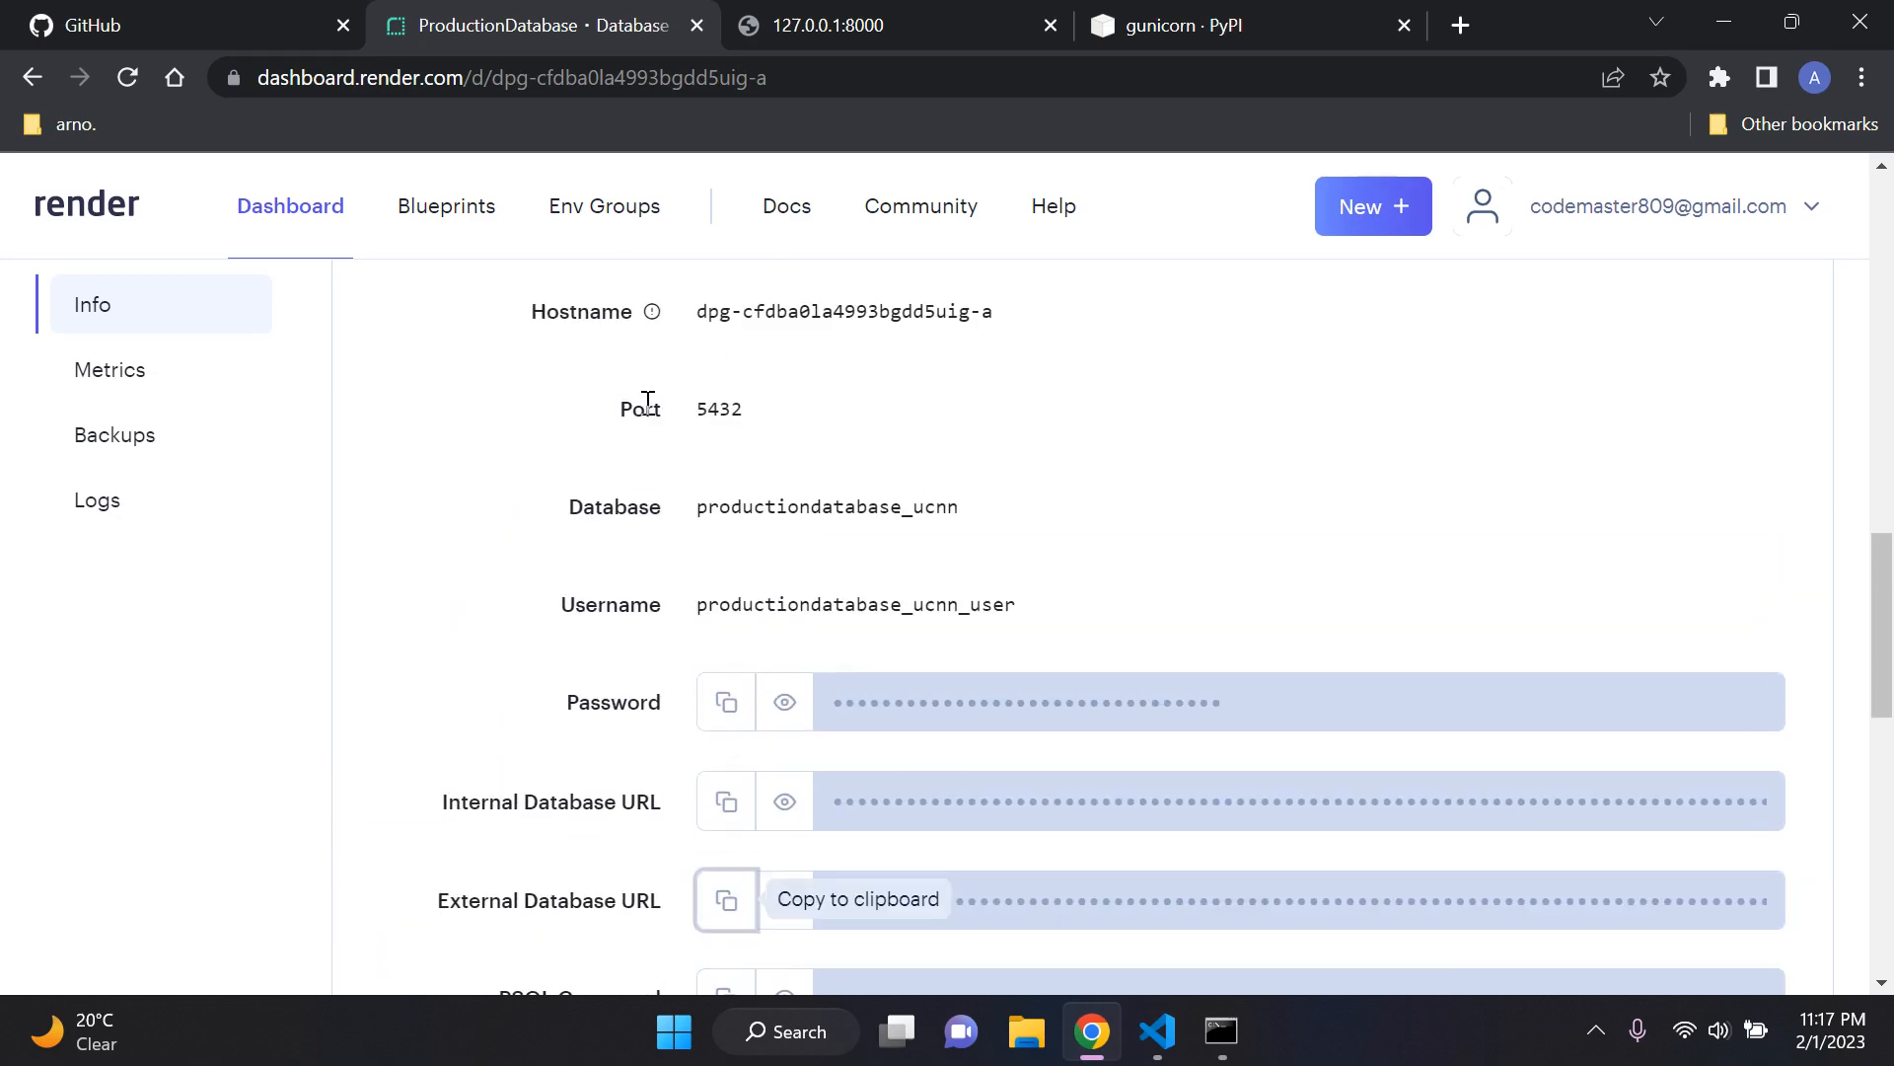
scroll(543, 460, down, 2)
click(1094, 1038)
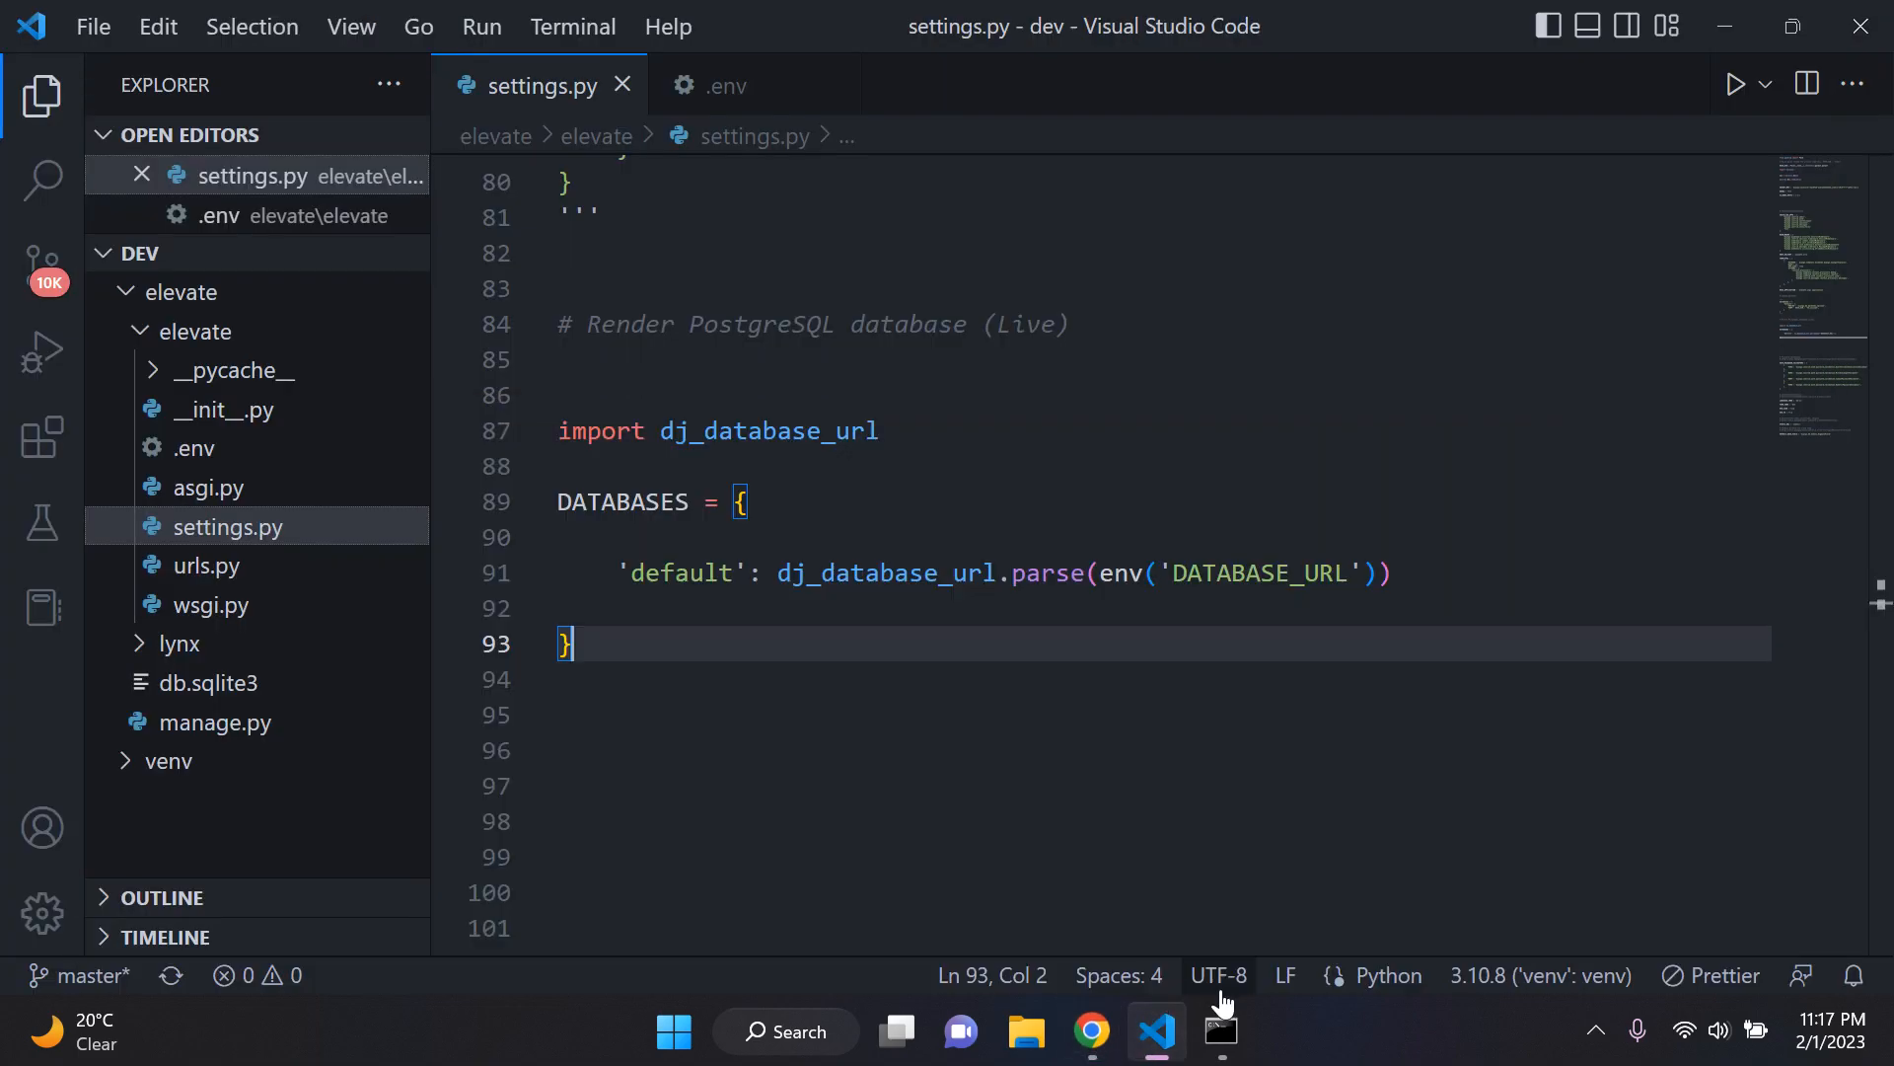
click(1222, 1028)
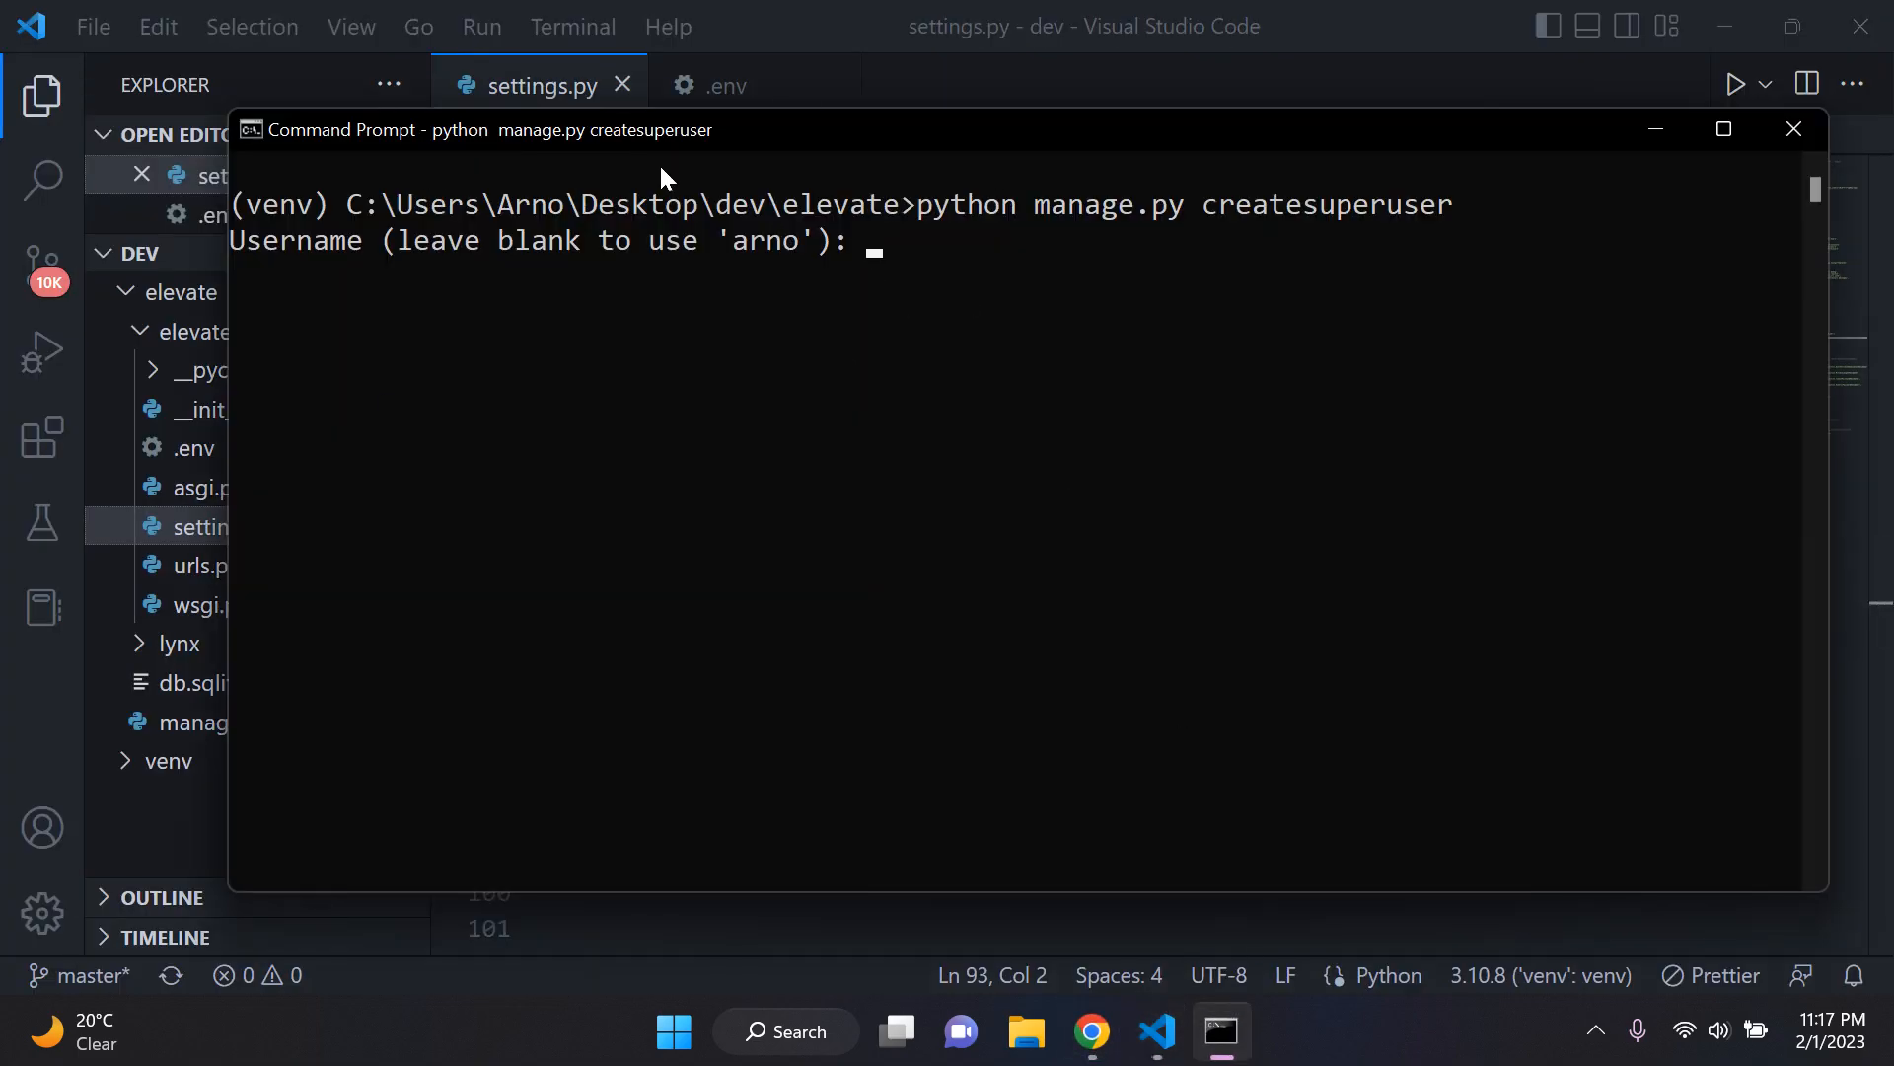
Step: Create the superuser with username admin100, a blank email address, and the account password entered and repeated
text(admin100)
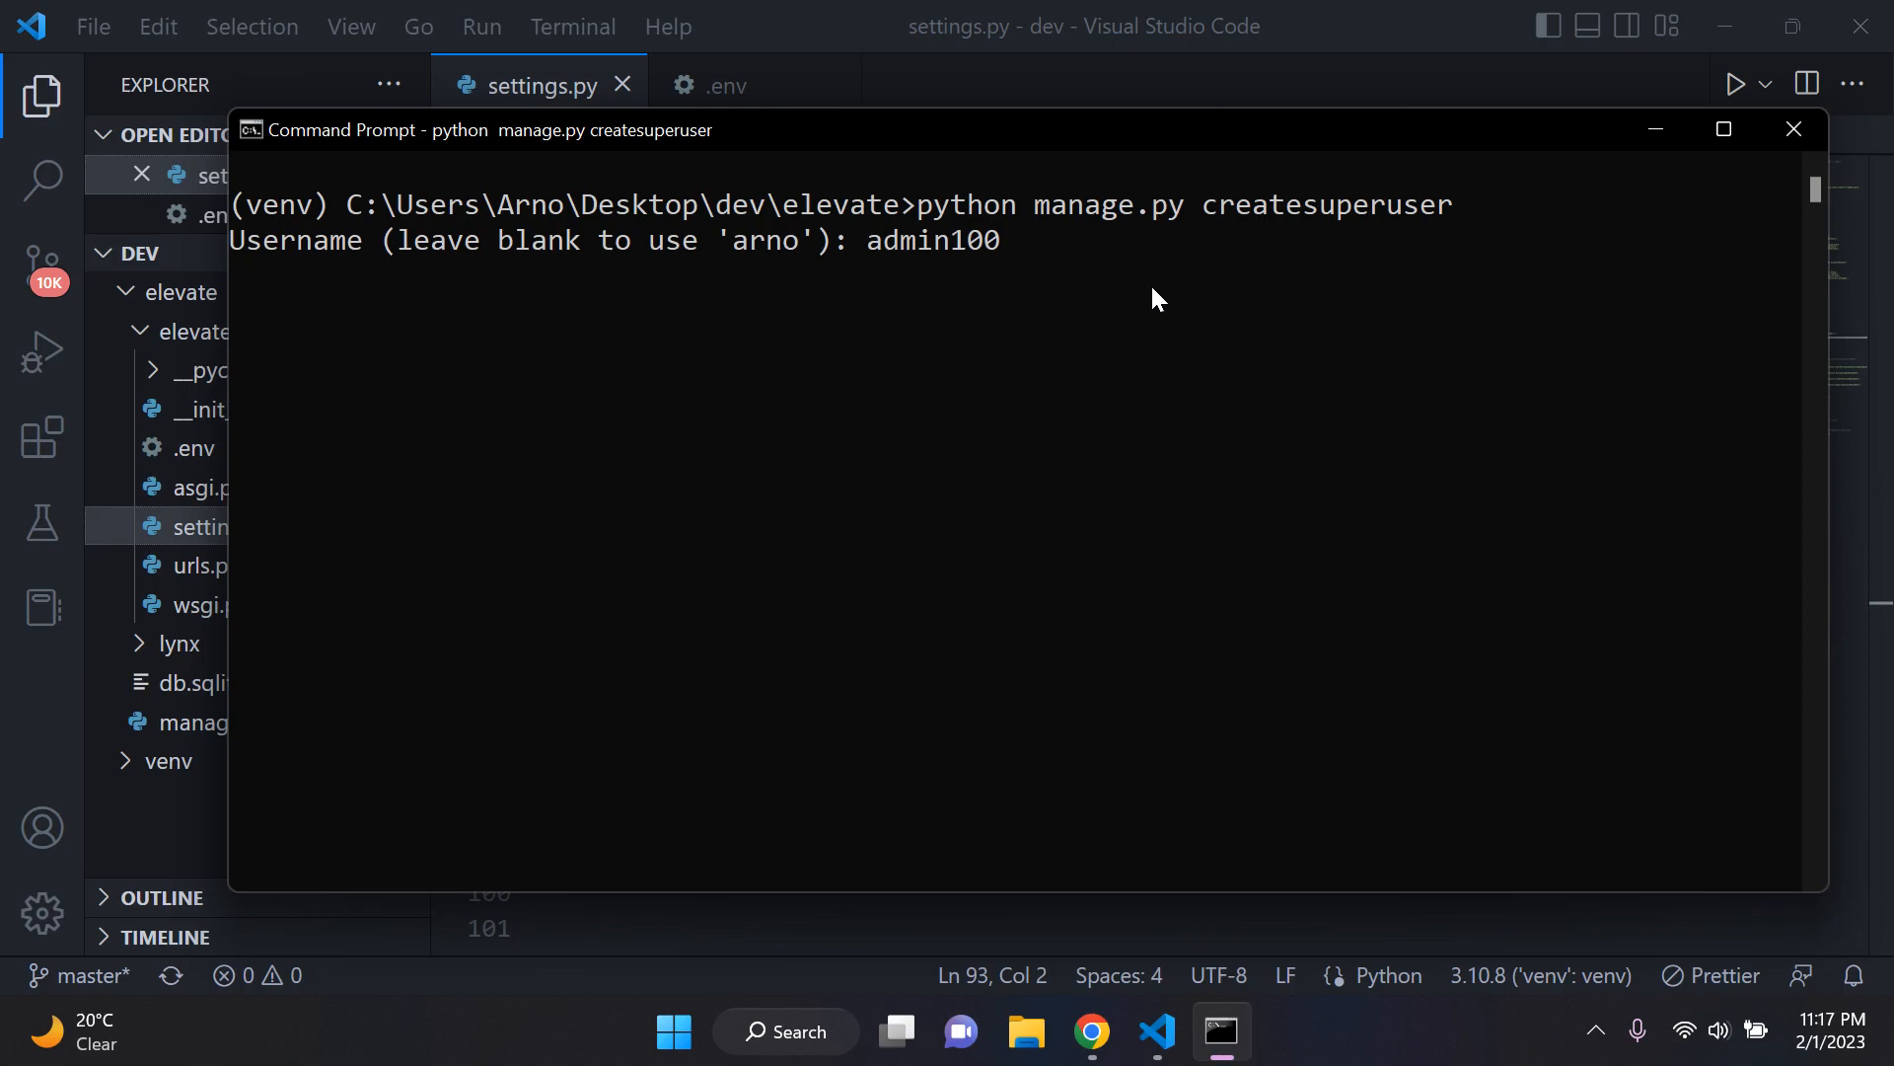
key(Return)
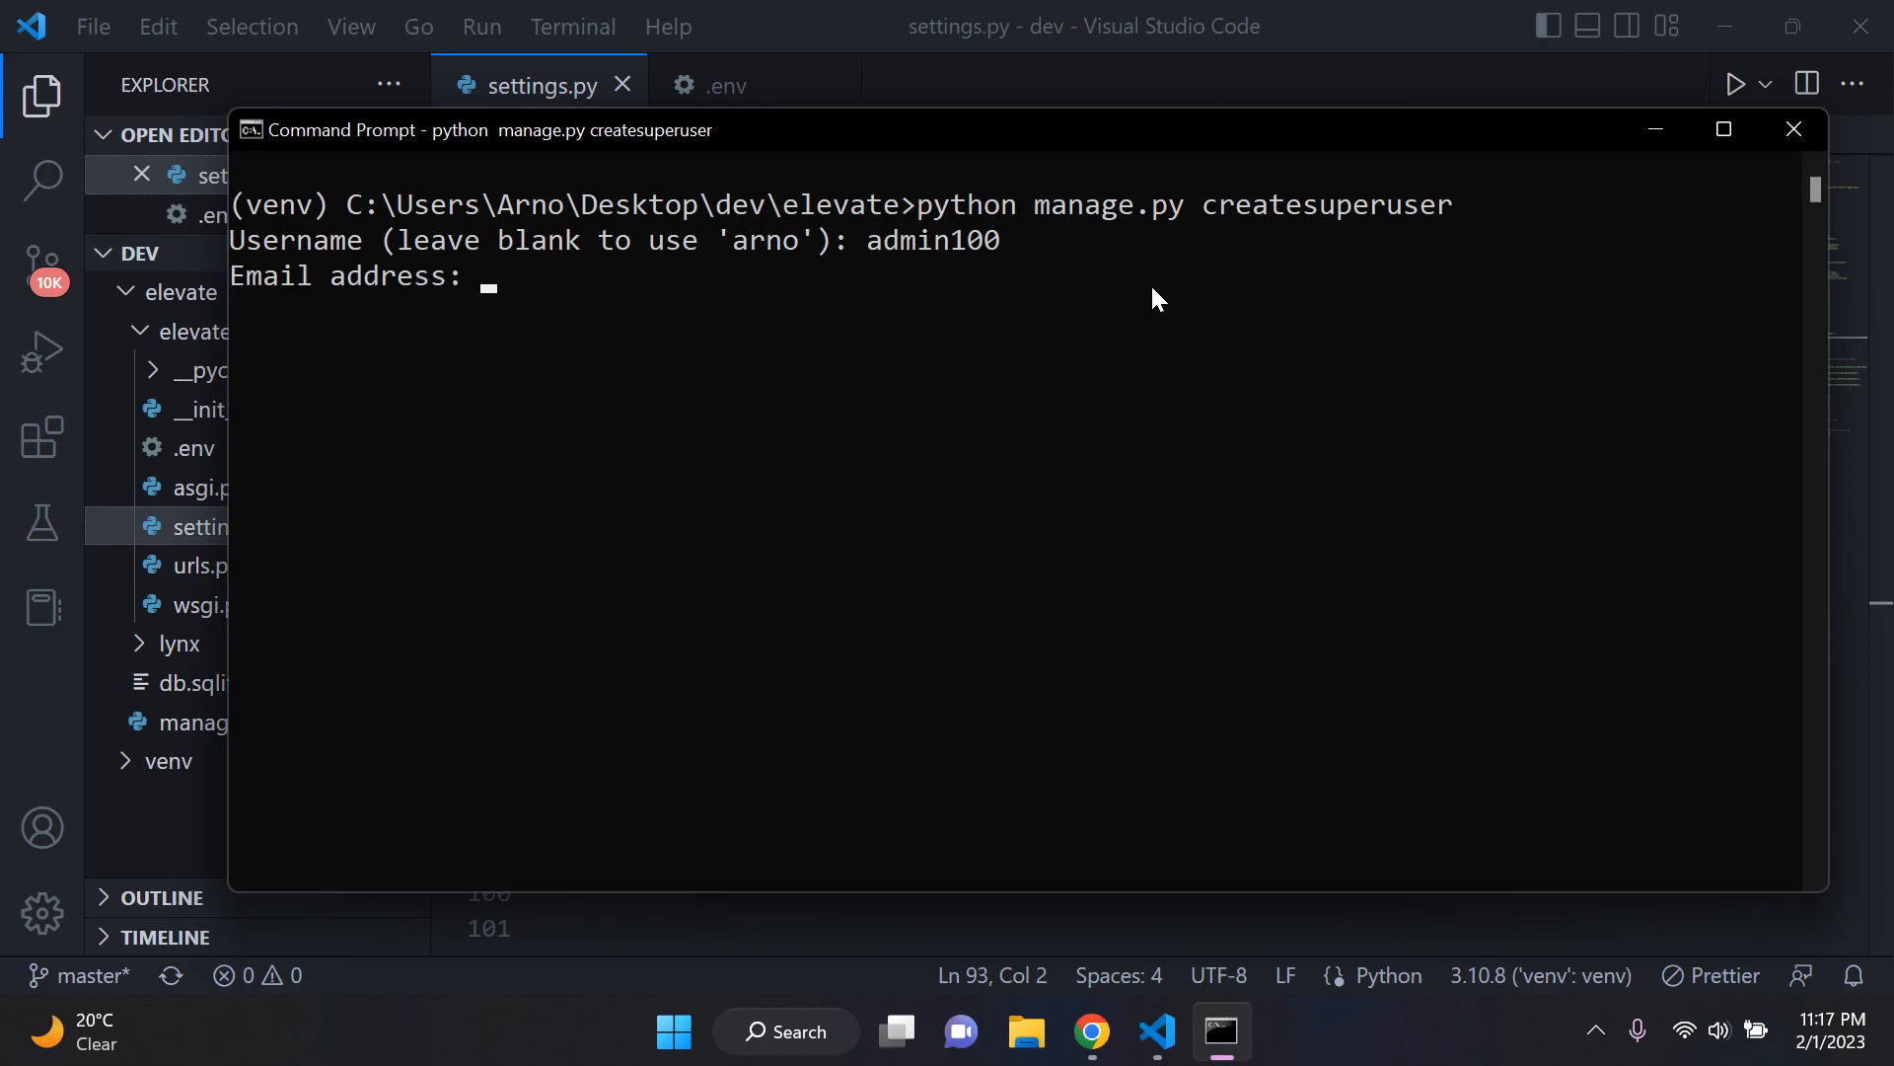
key(Return)
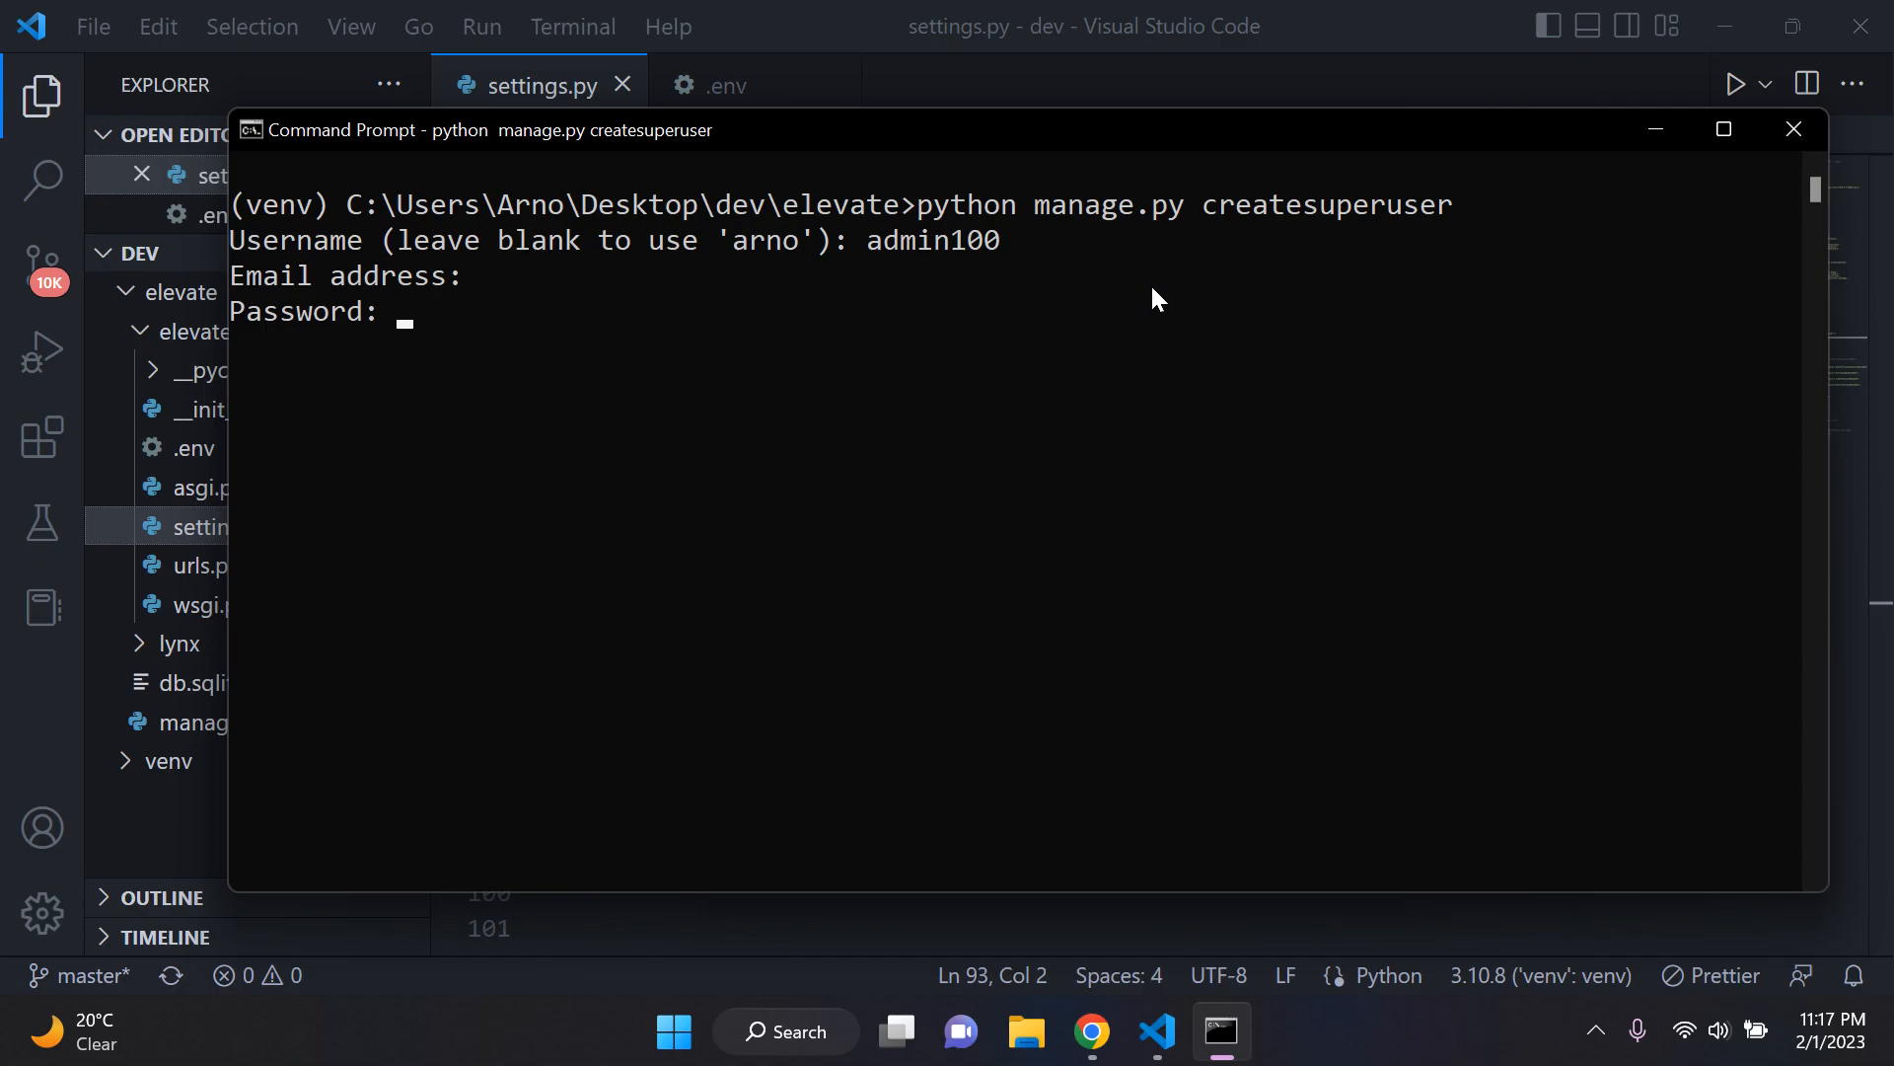
key(Return)
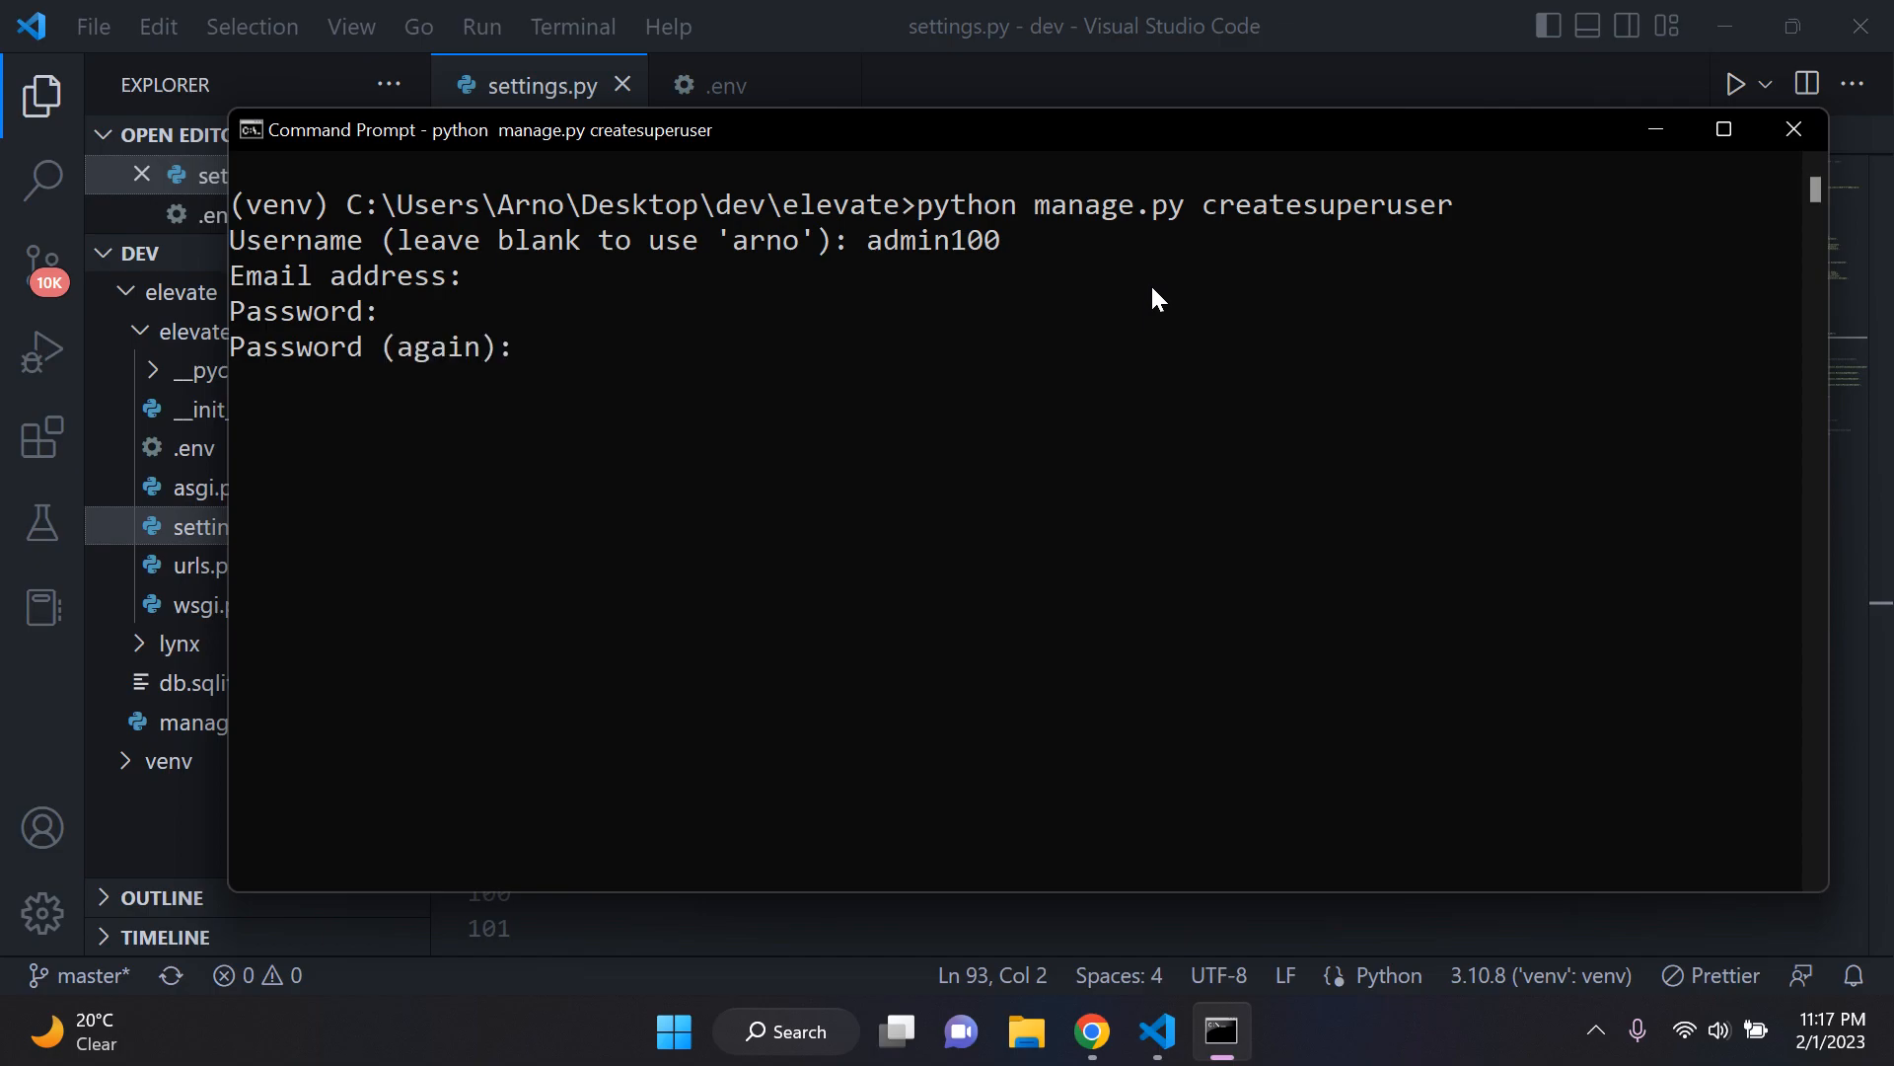
key(Return)
Step: Clear the console and start the development server with python manage.py runserver
text(cls)
key(Return)
text(python manage.py runserver)
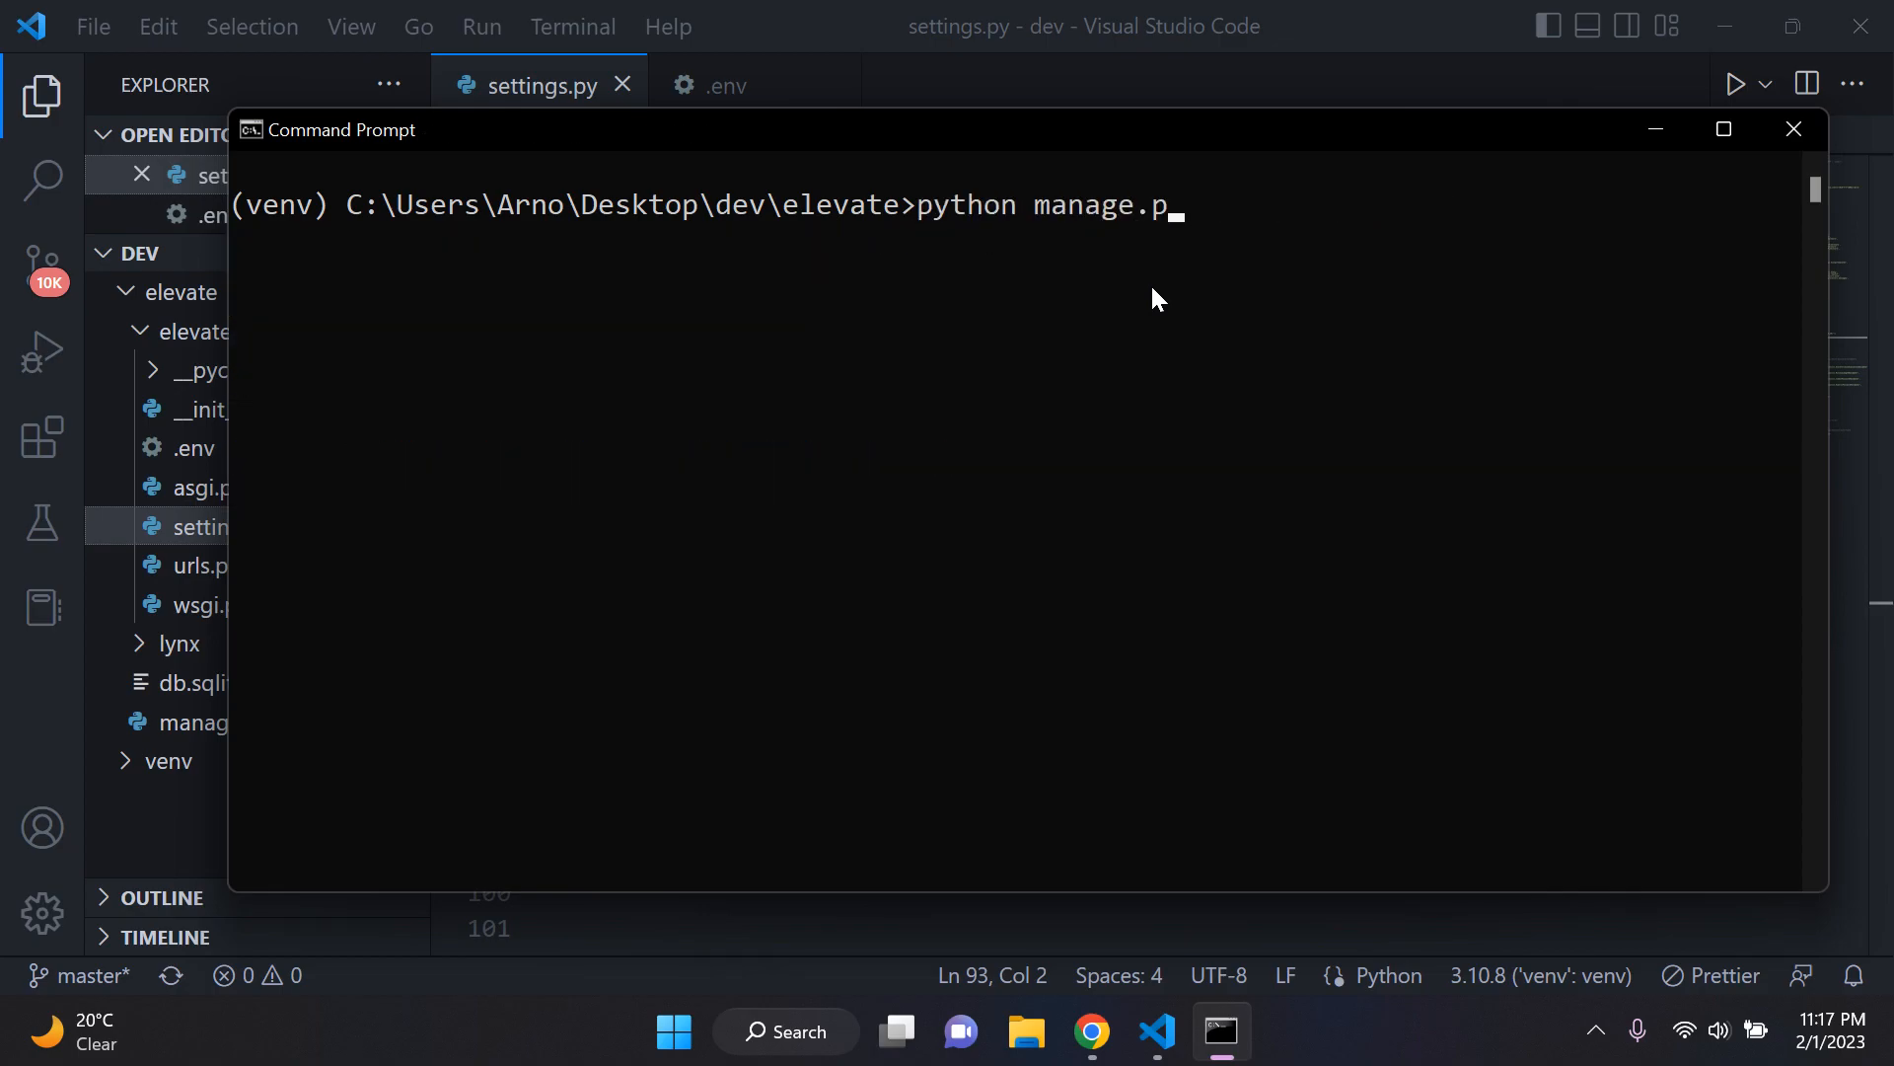
key(Return)
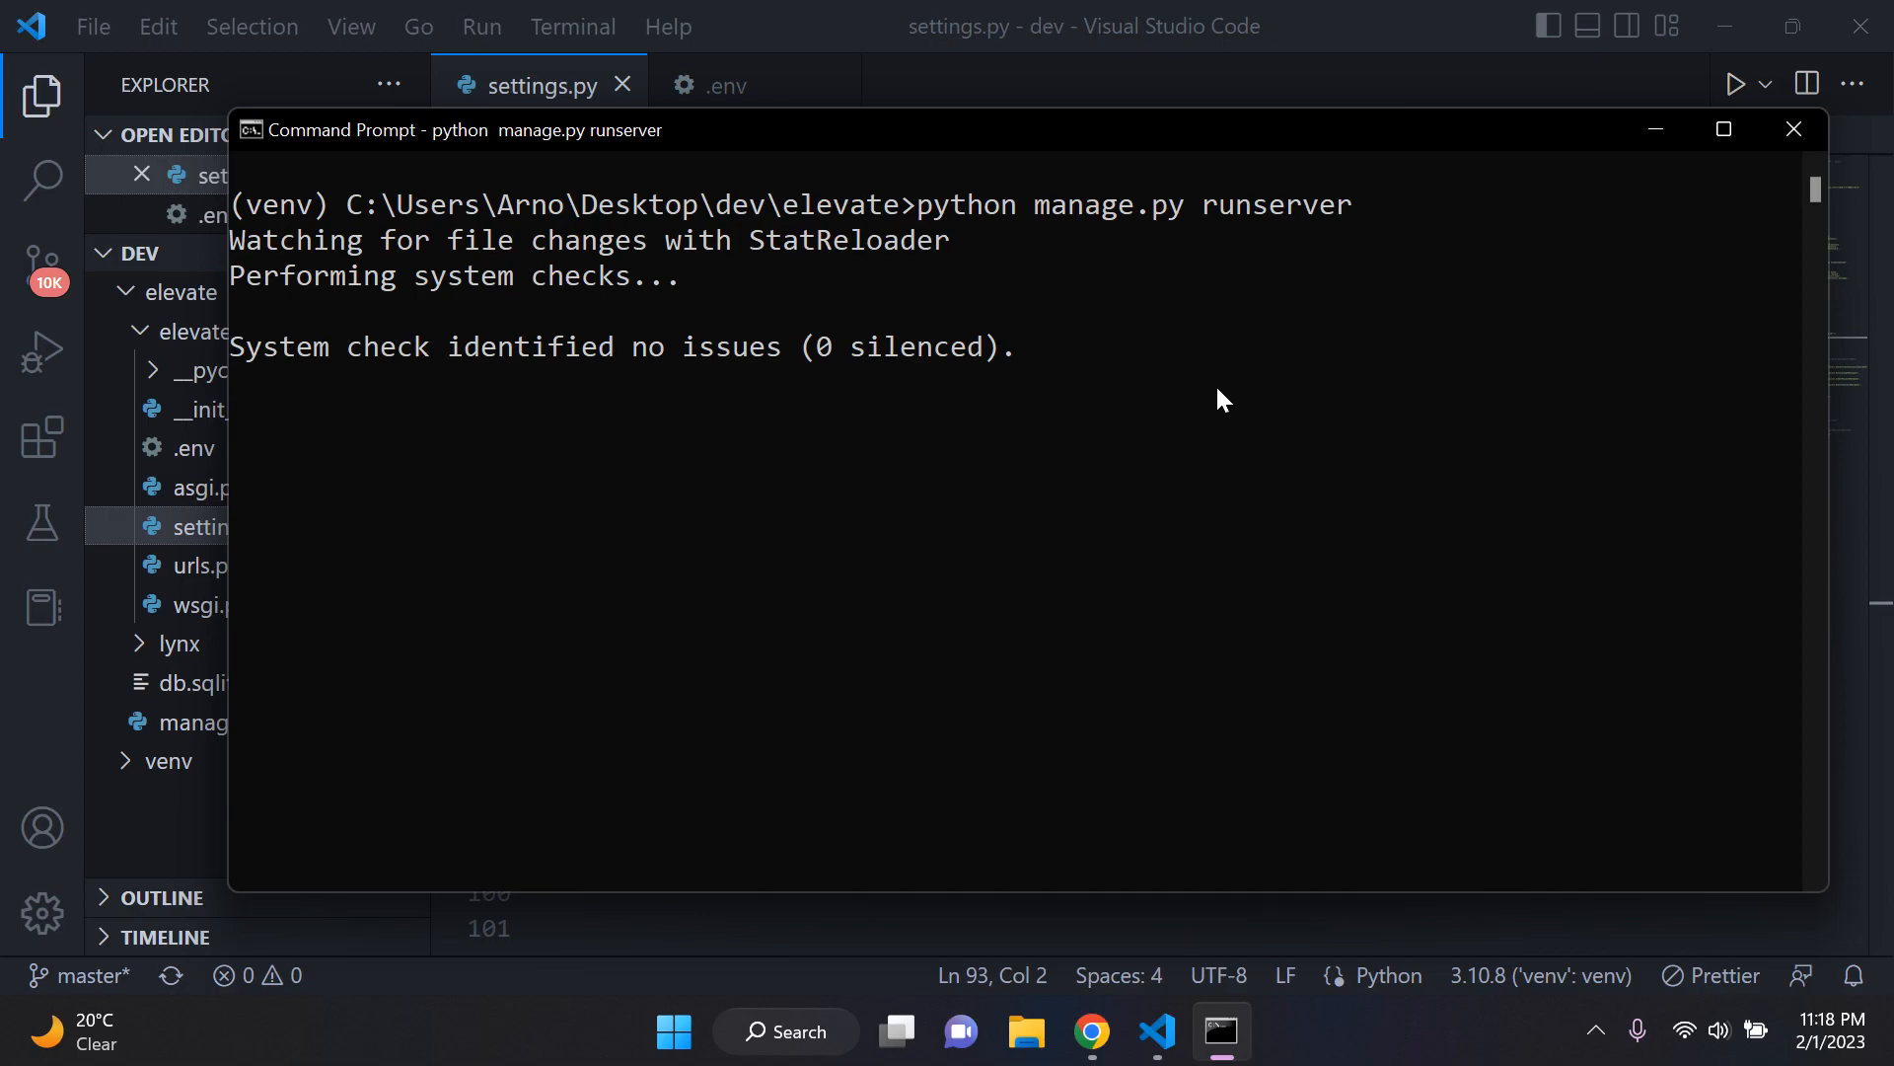
Step: Switch to Chrome, reload the 127.0.0.1:8000 page several times, and check the logged requests in Command Prompt
click(1089, 1029)
click(799, 9)
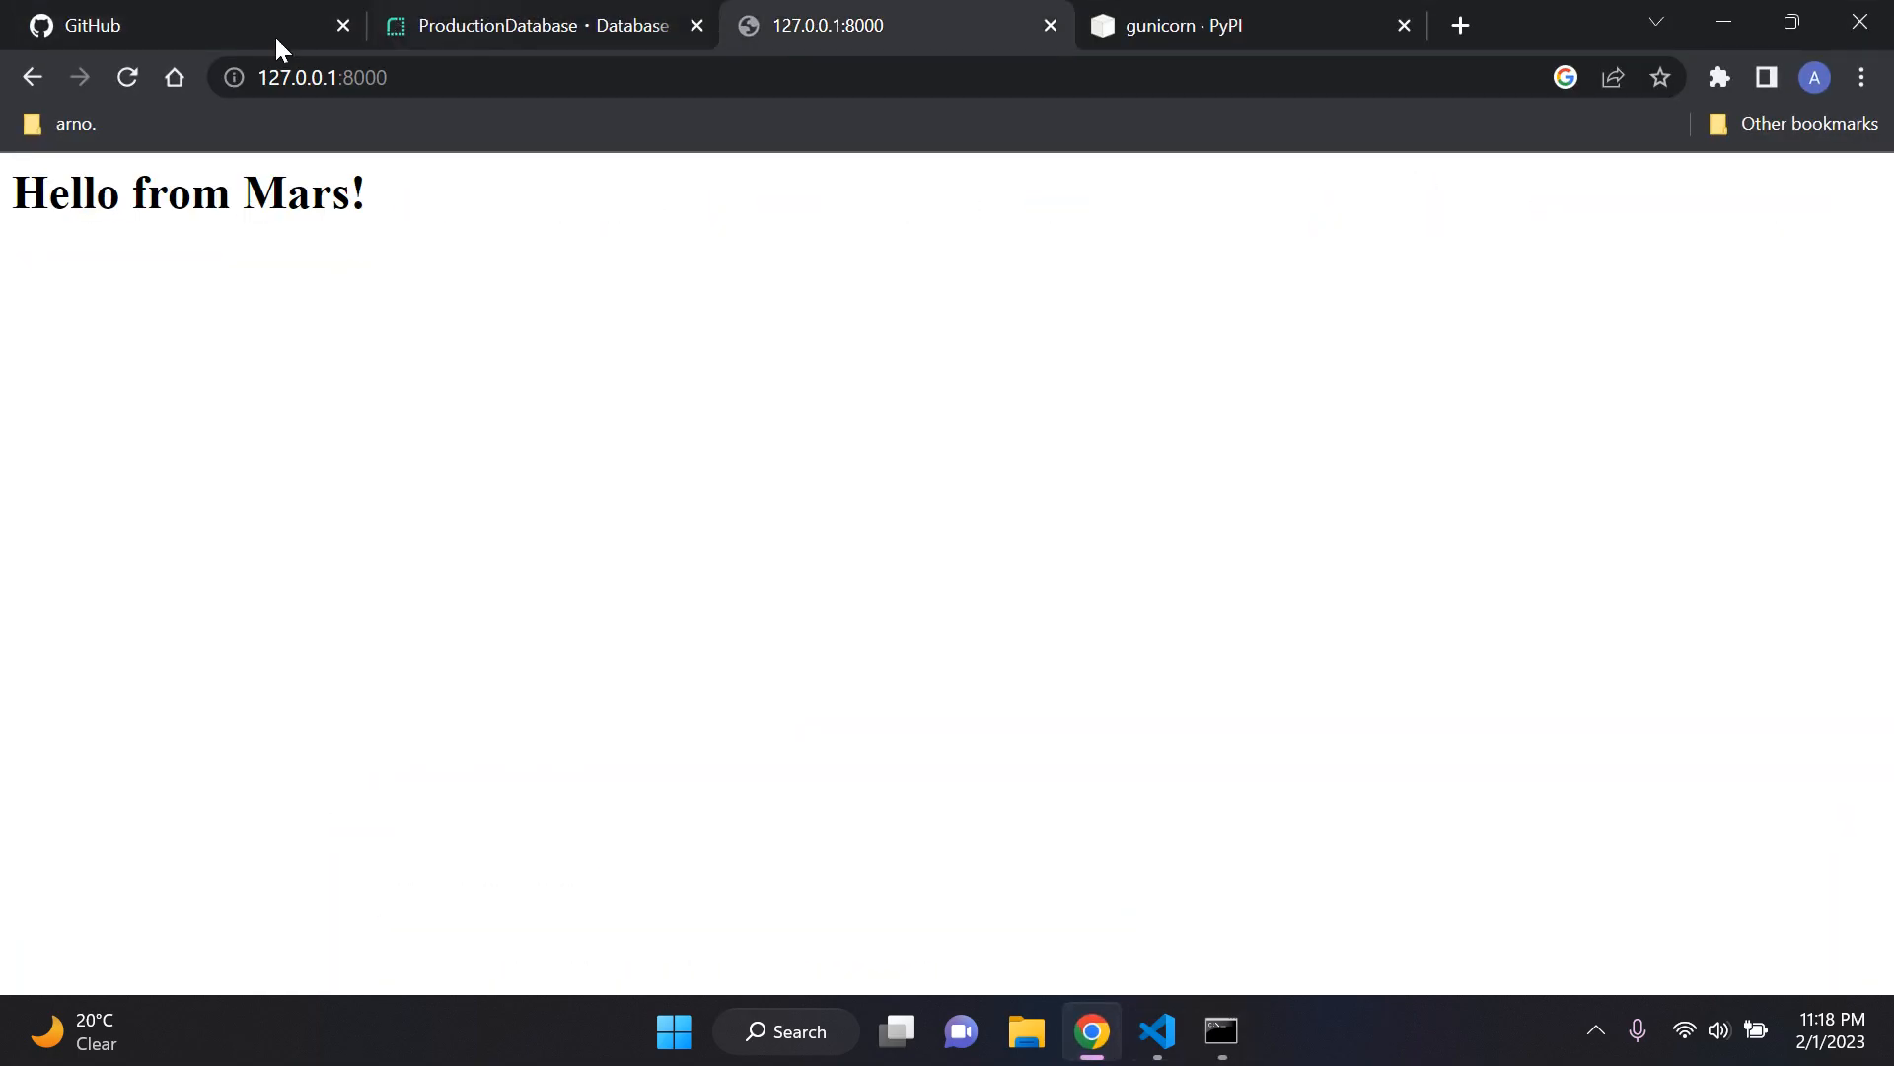
click(123, 86)
click(123, 86)
click(124, 87)
click(1111, 1033)
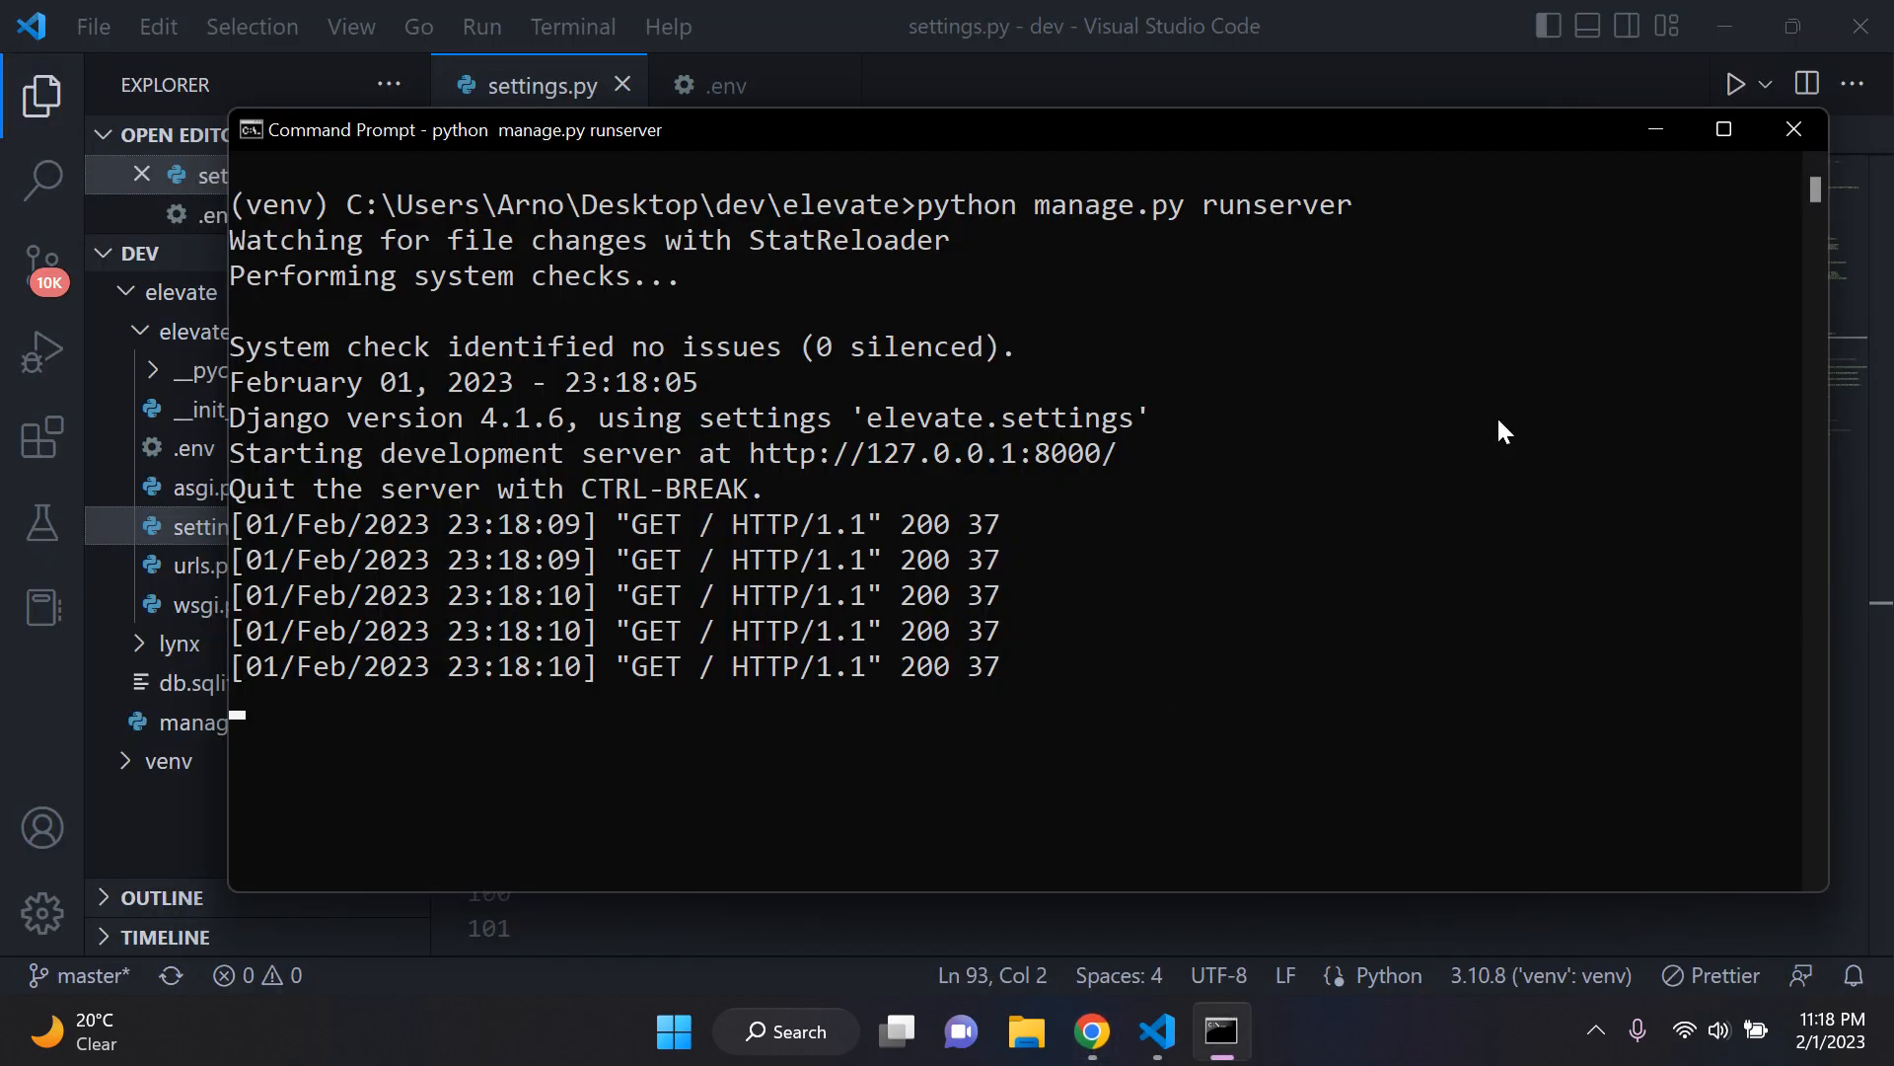
Step: Minimize Command Prompt and review the Render PostgreSQL import and DATABASES block in settings.py
click(1650, 130)
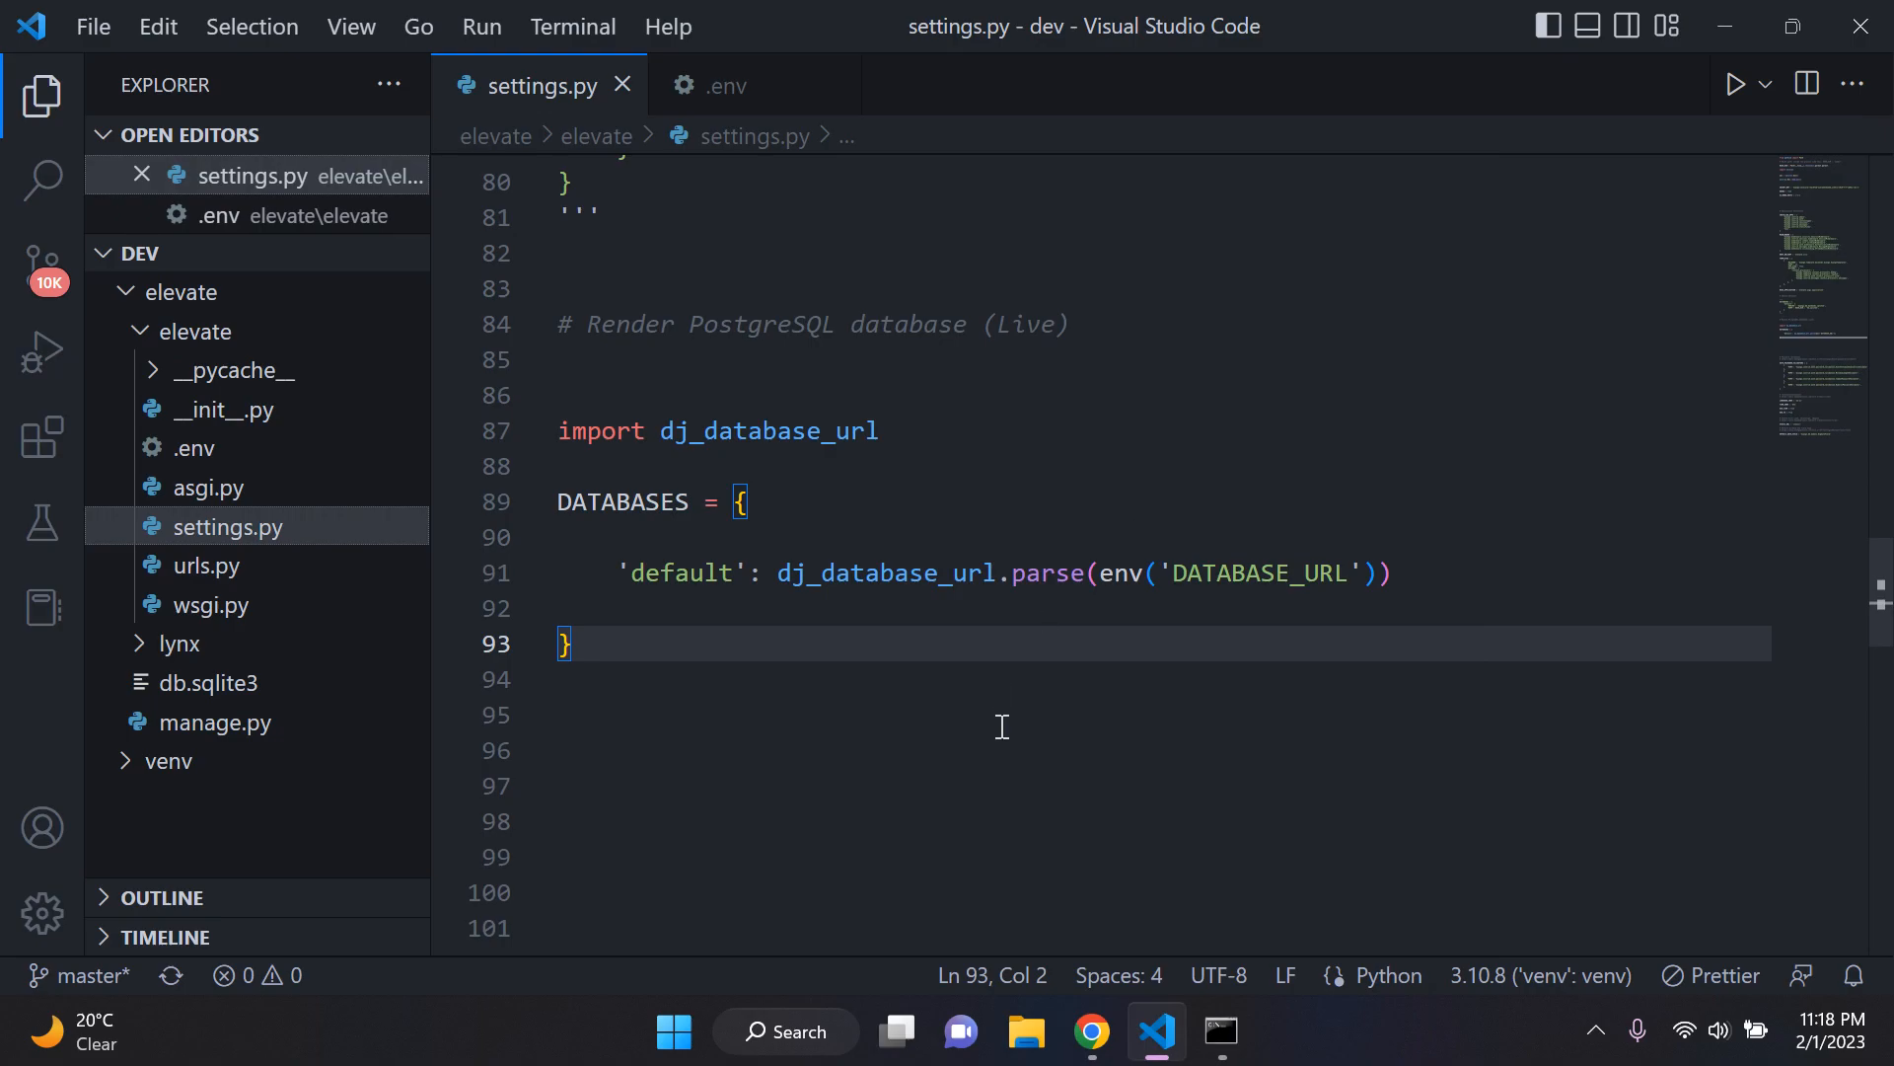
click(1017, 784)
click(1022, 712)
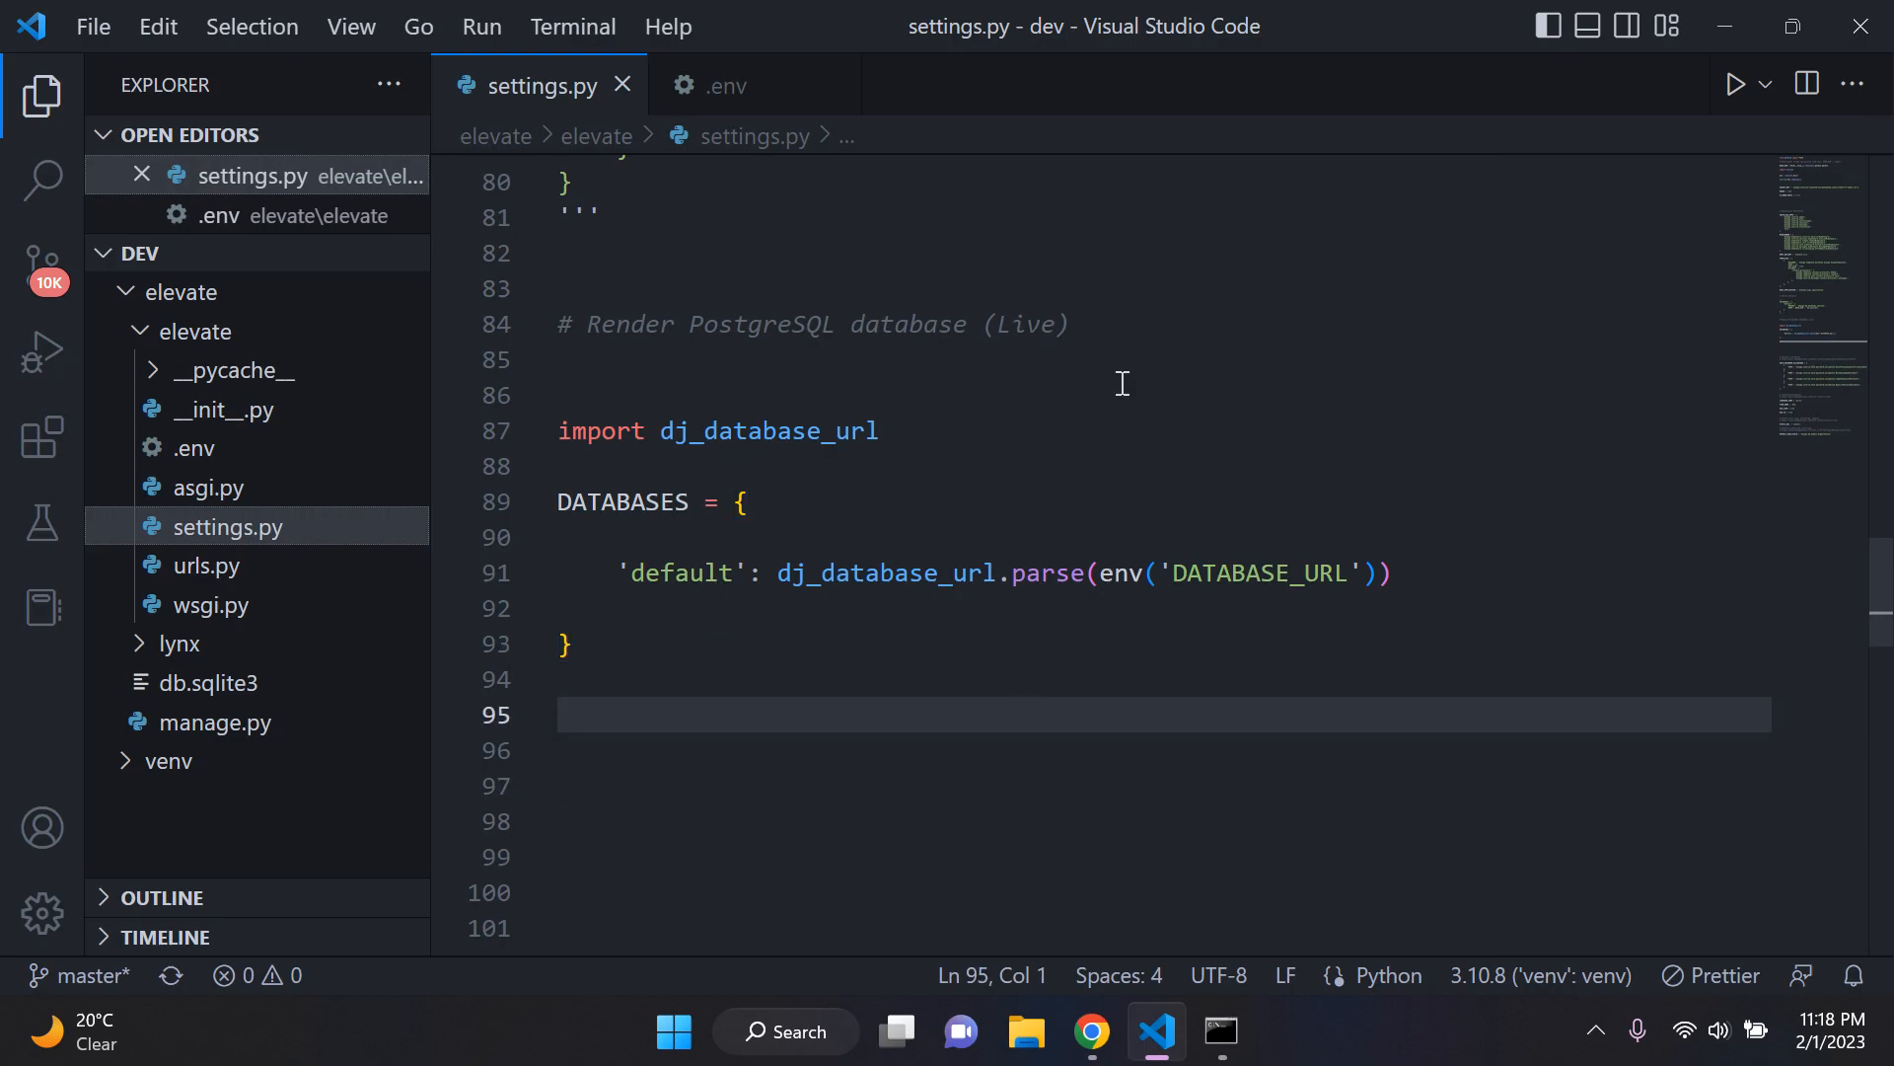
drag(653, 677, 509, 398)
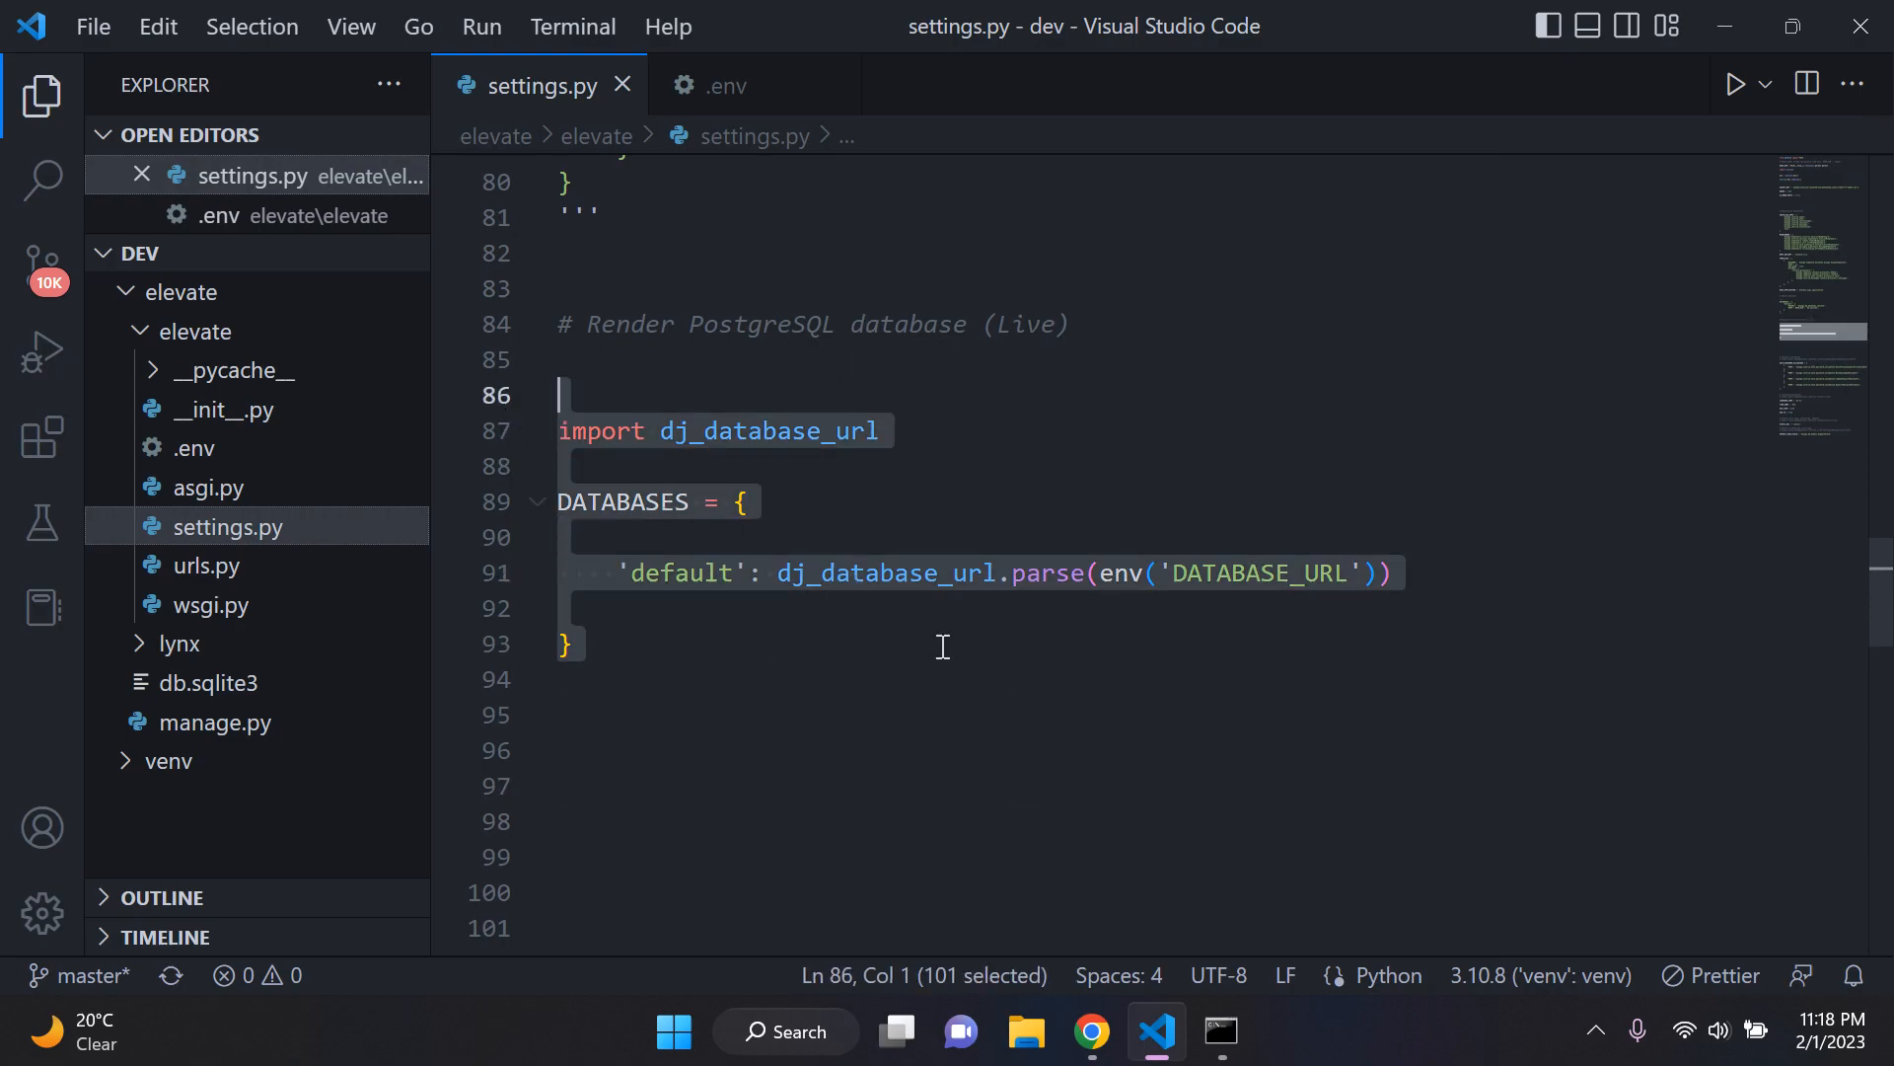
click(943, 647)
click(943, 725)
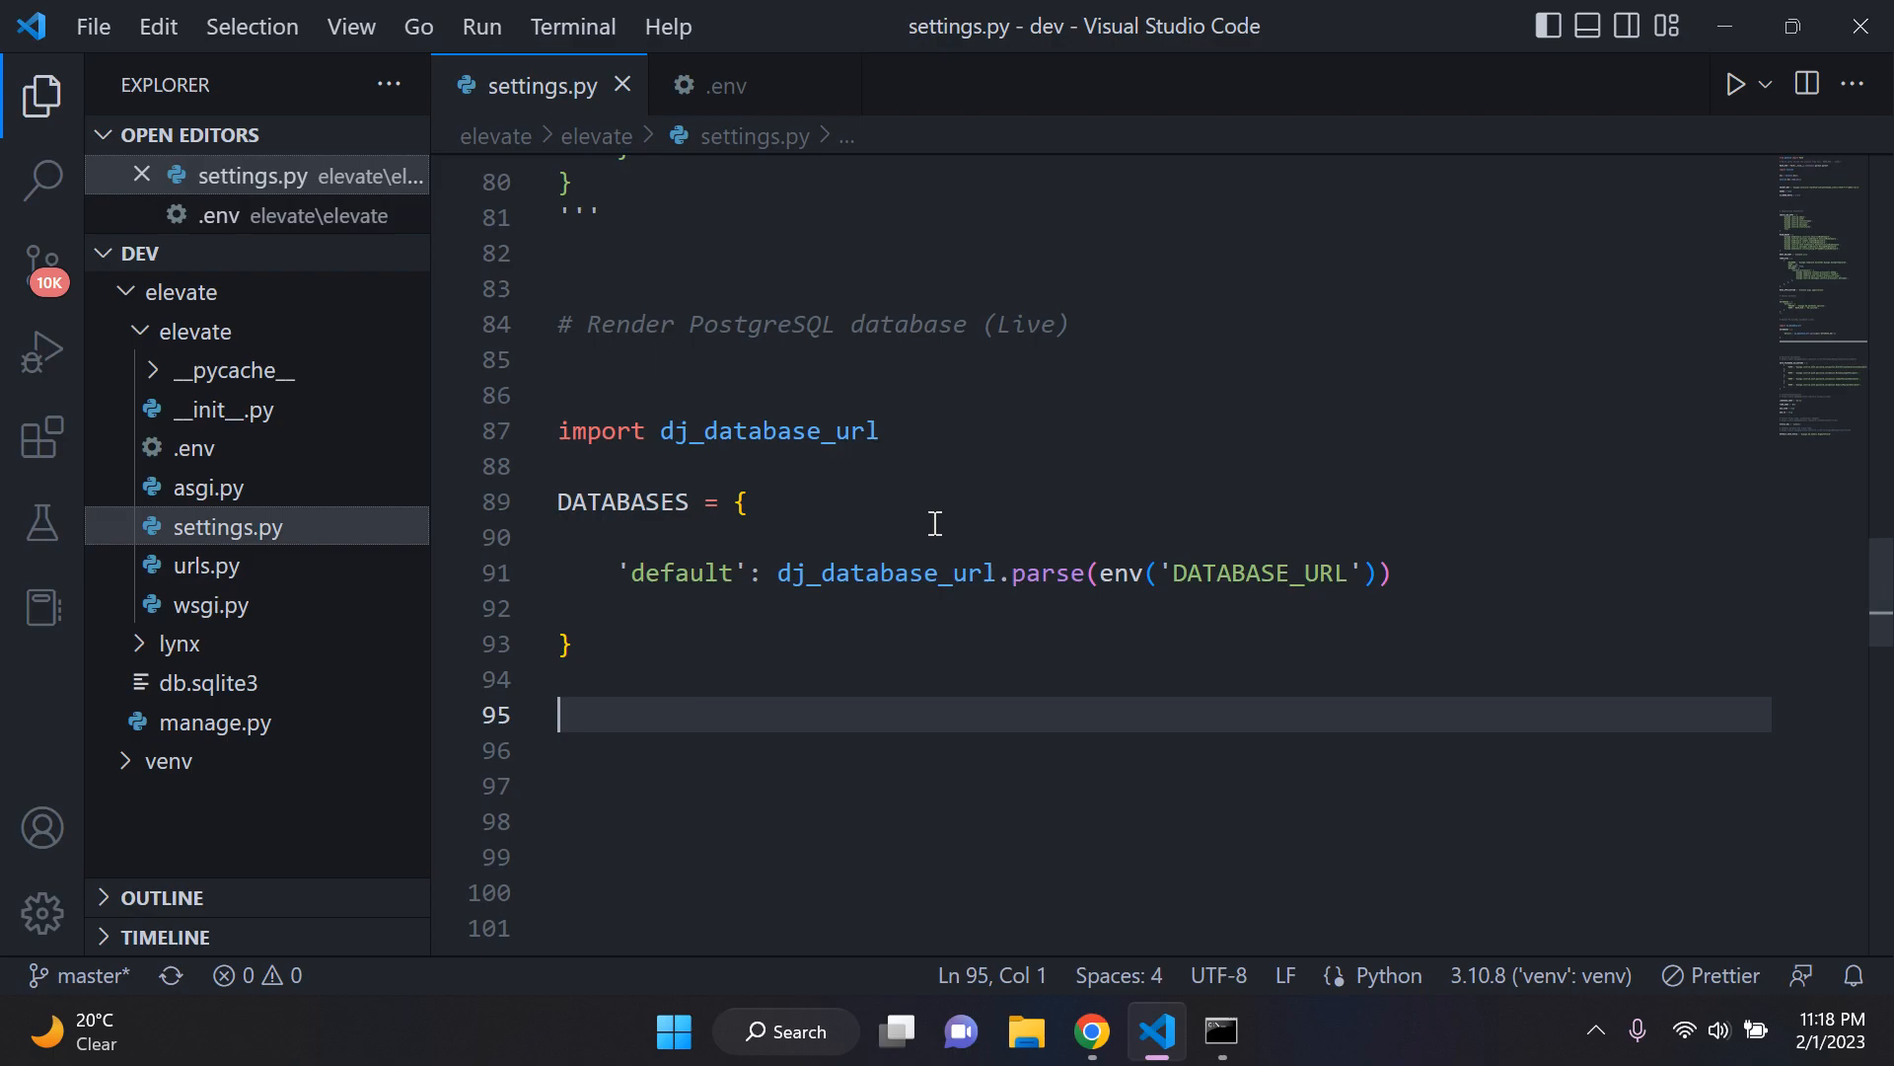
Step: Switch to Chrome and open the Django admin login page at 127.0.0.1:8000/admin
click(1092, 1031)
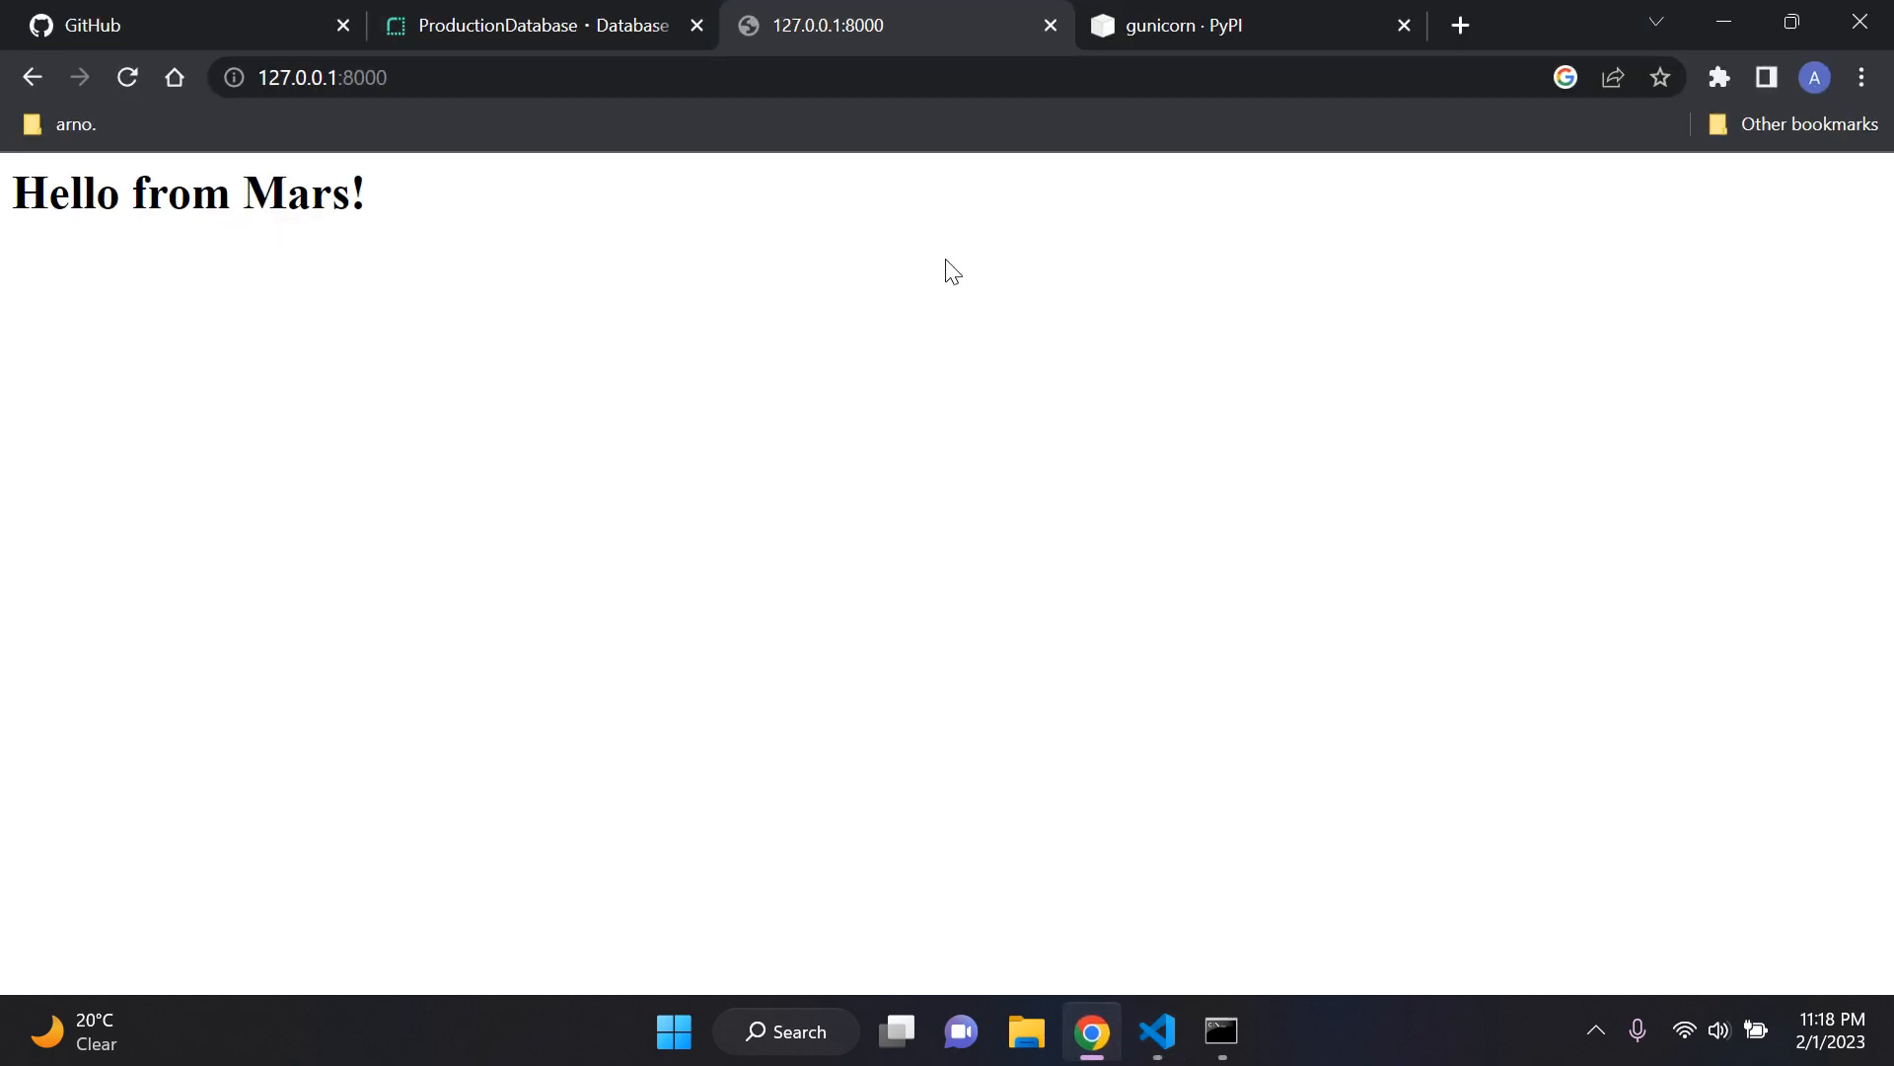
click(570, 77)
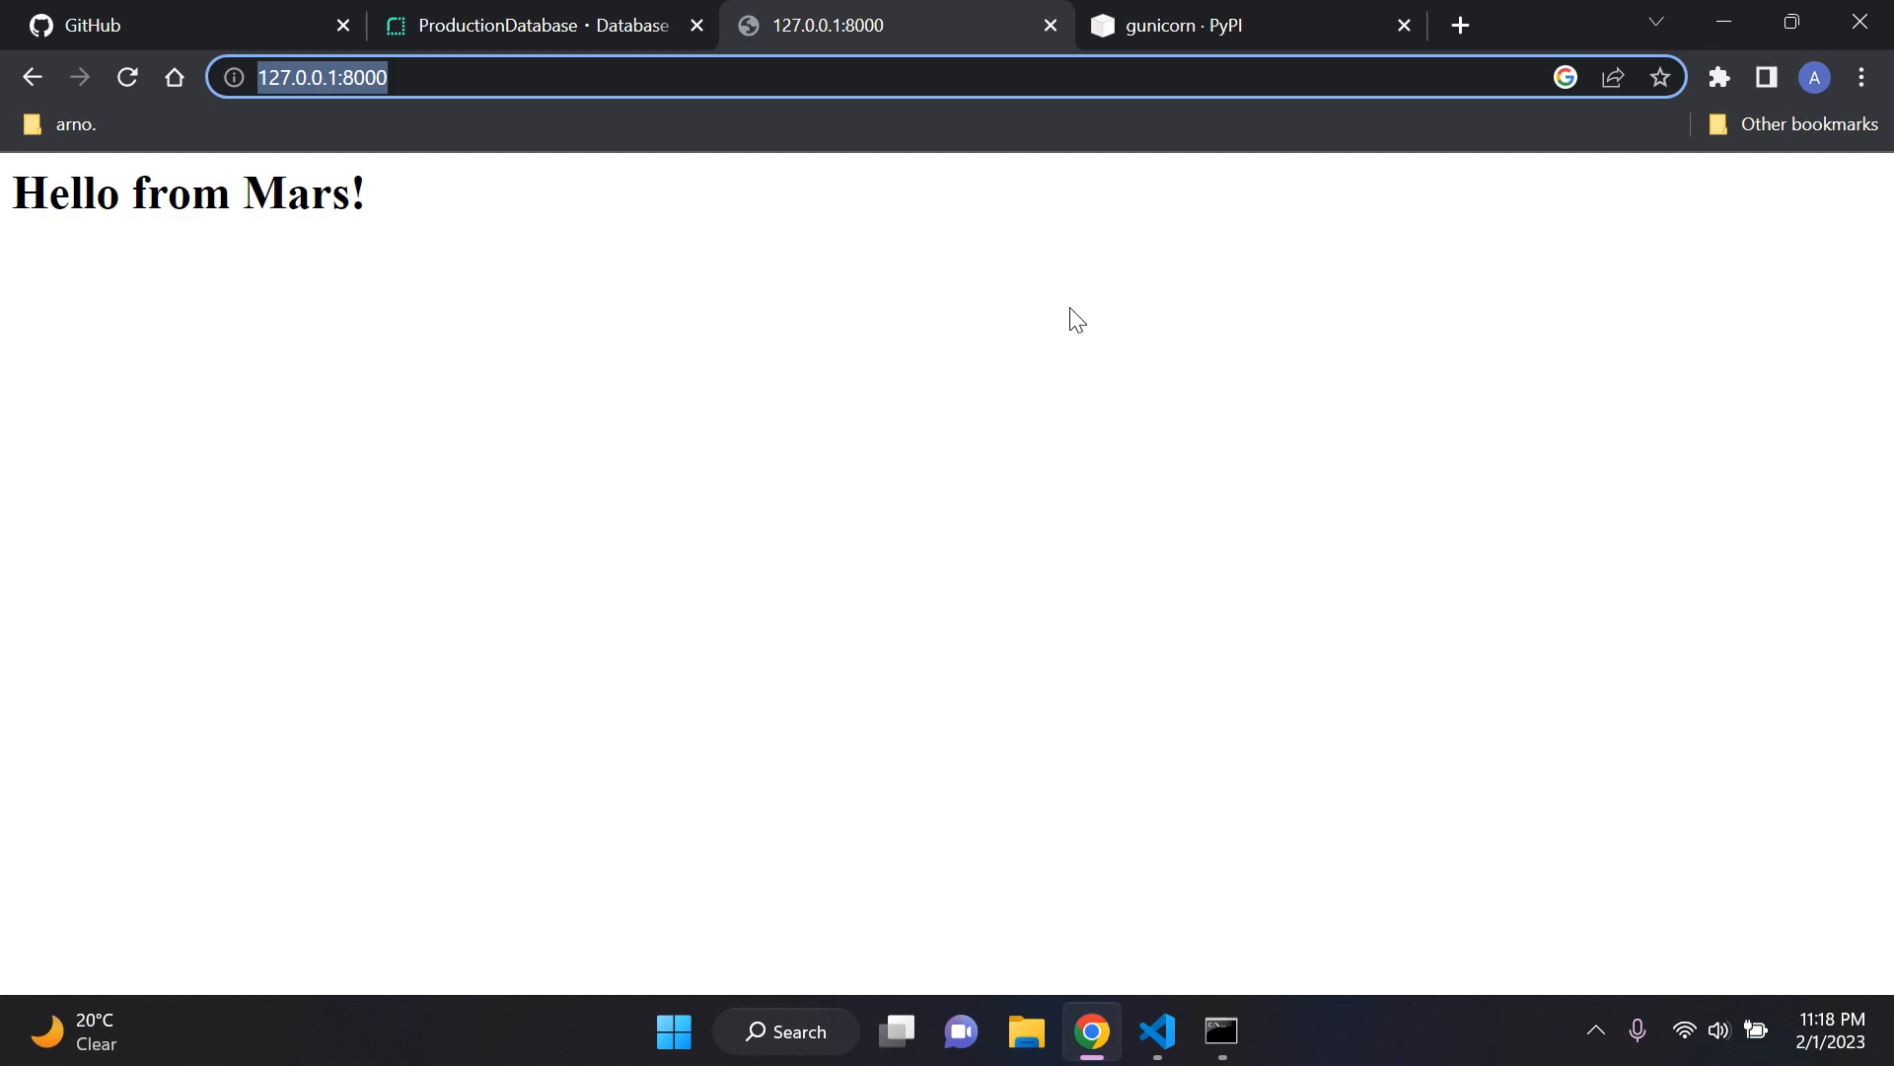
key(Right)
text(/admin)
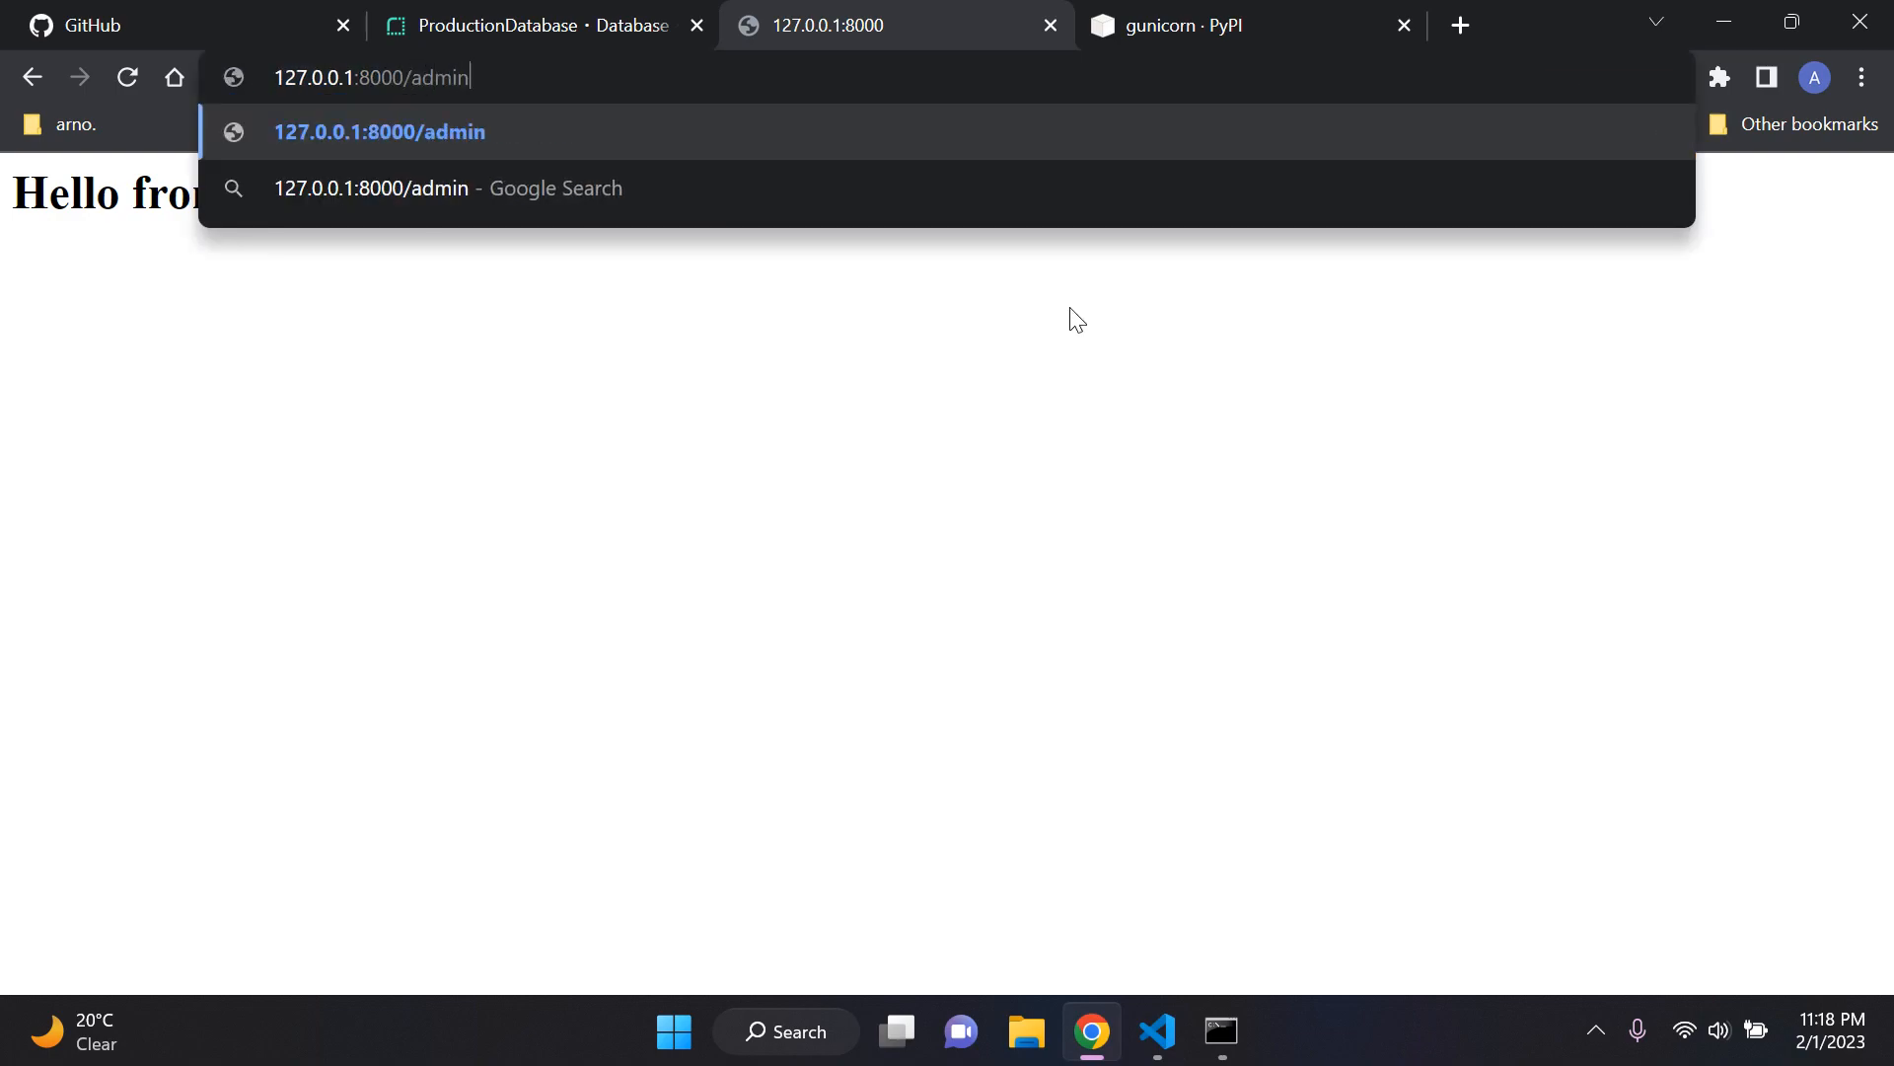
key(Return)
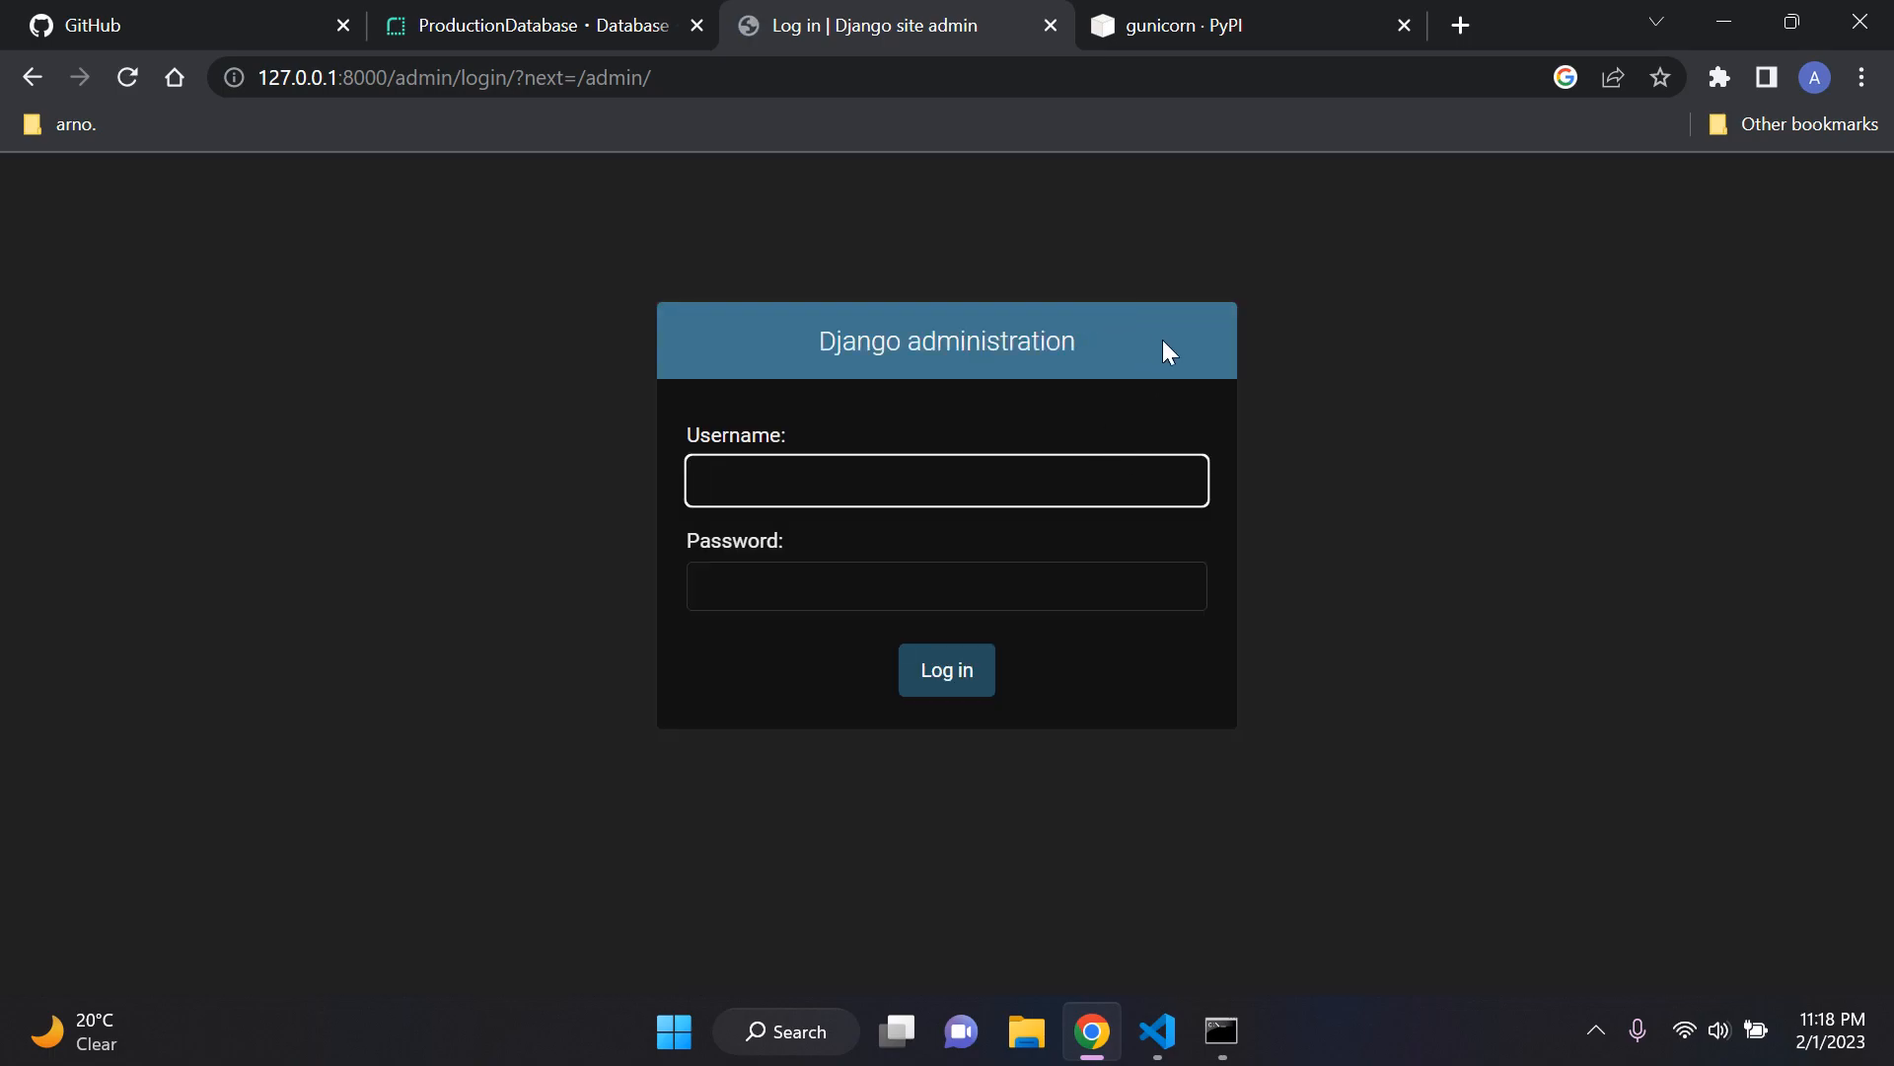
Step: Log in to Django administration as admin100 with the account password, and decline to save the password in the browser
click(1162, 339)
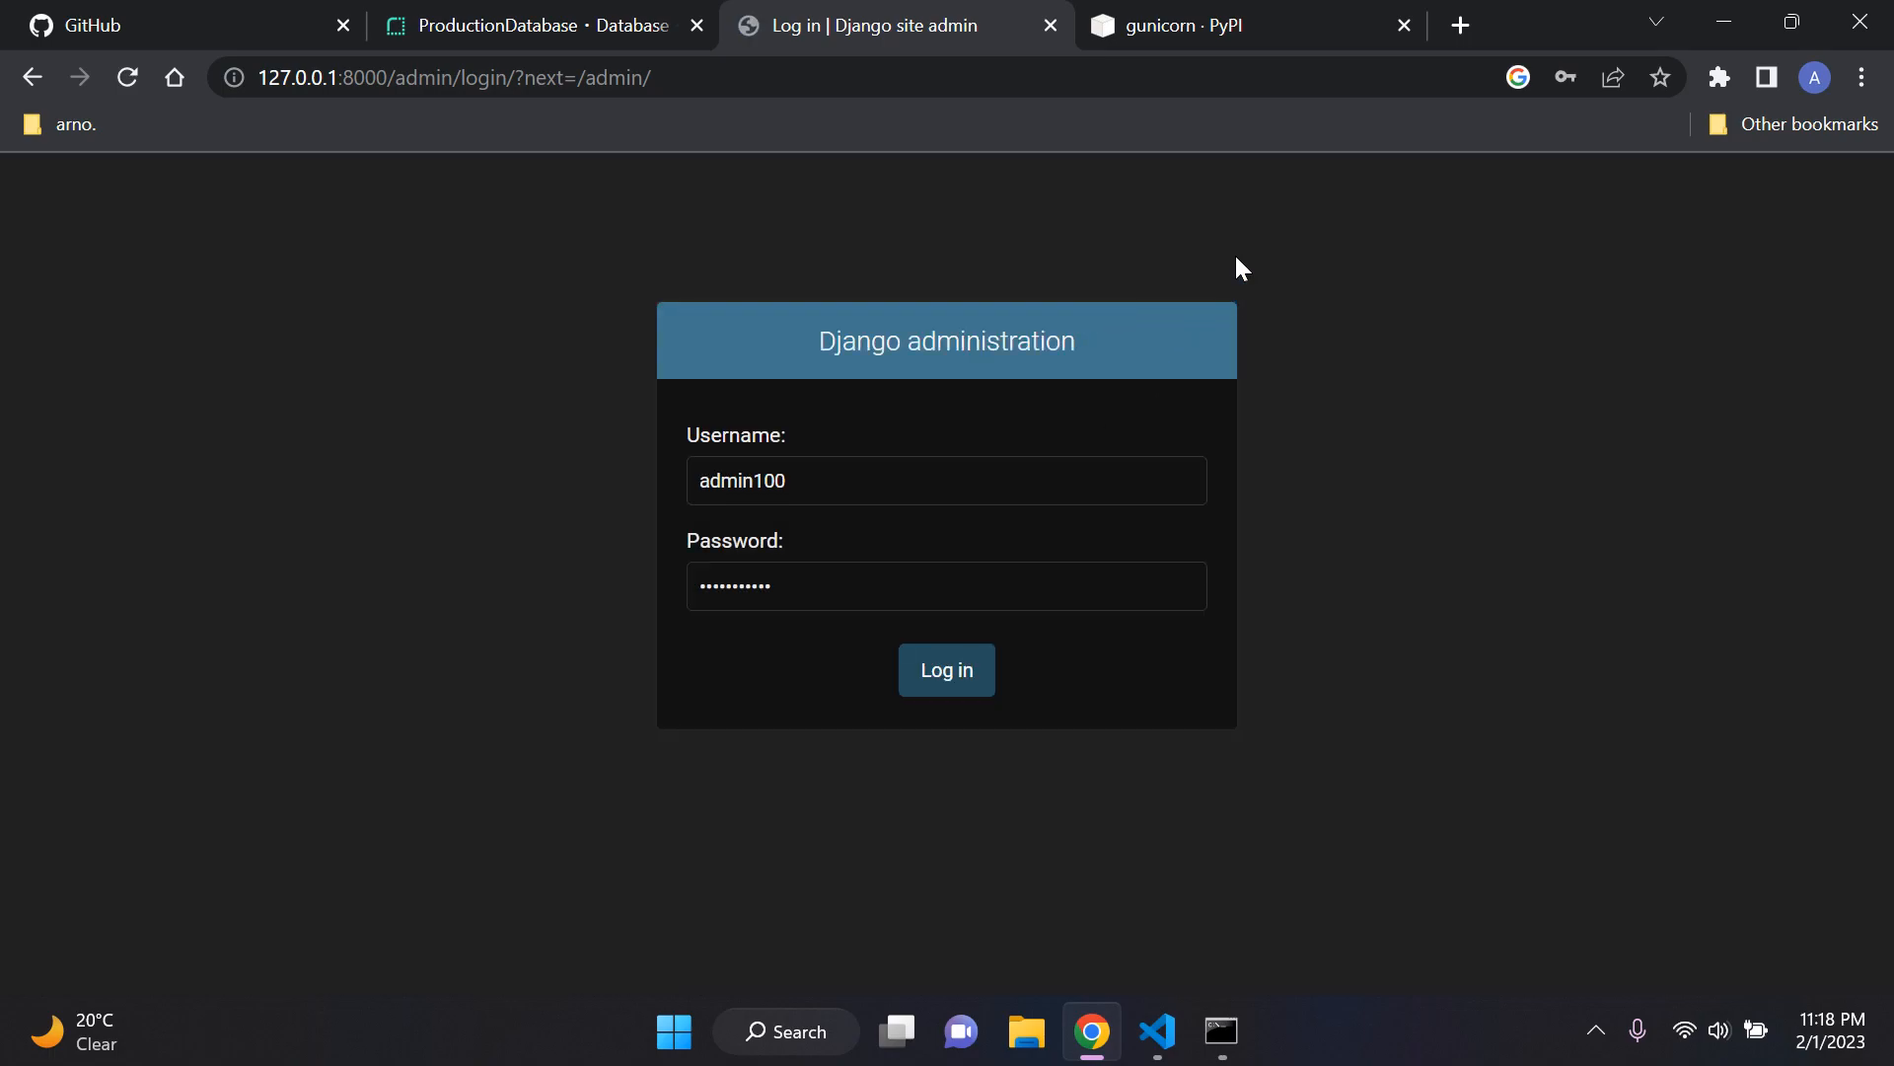
click(950, 677)
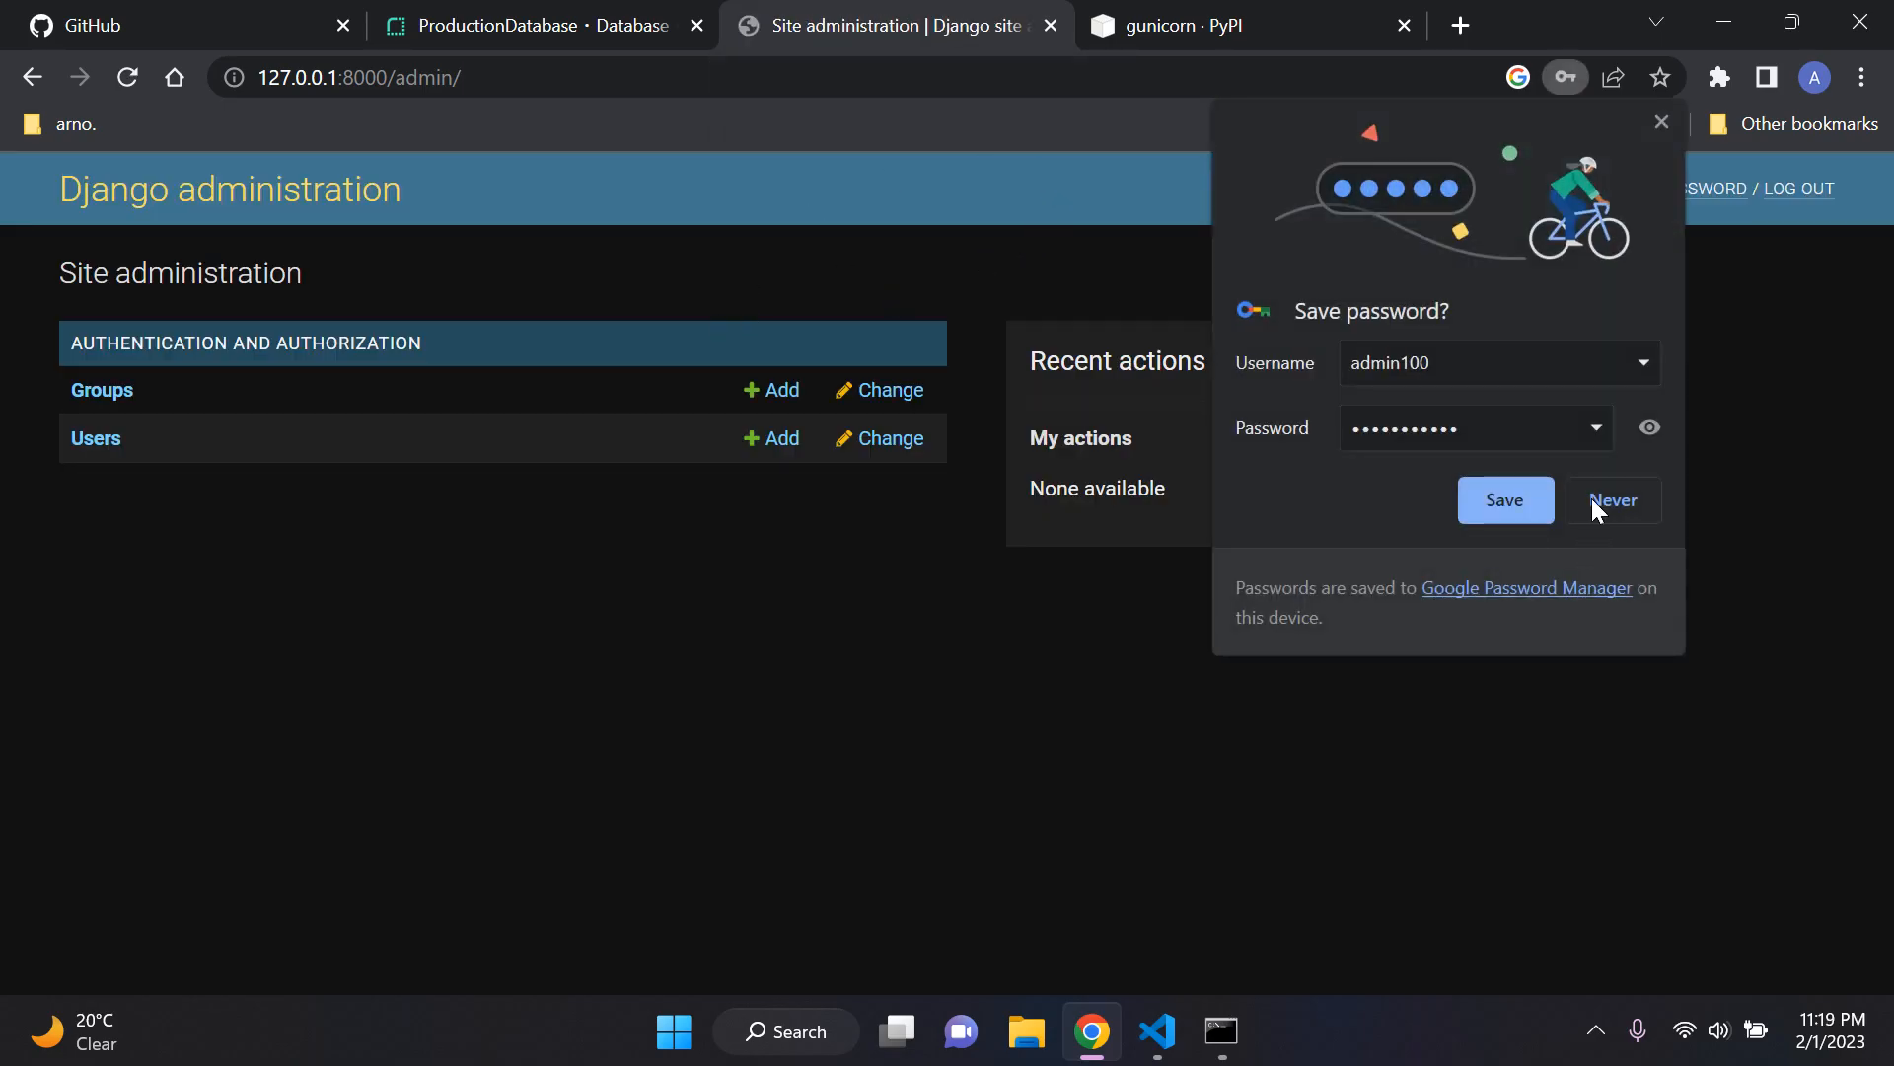
click(1623, 506)
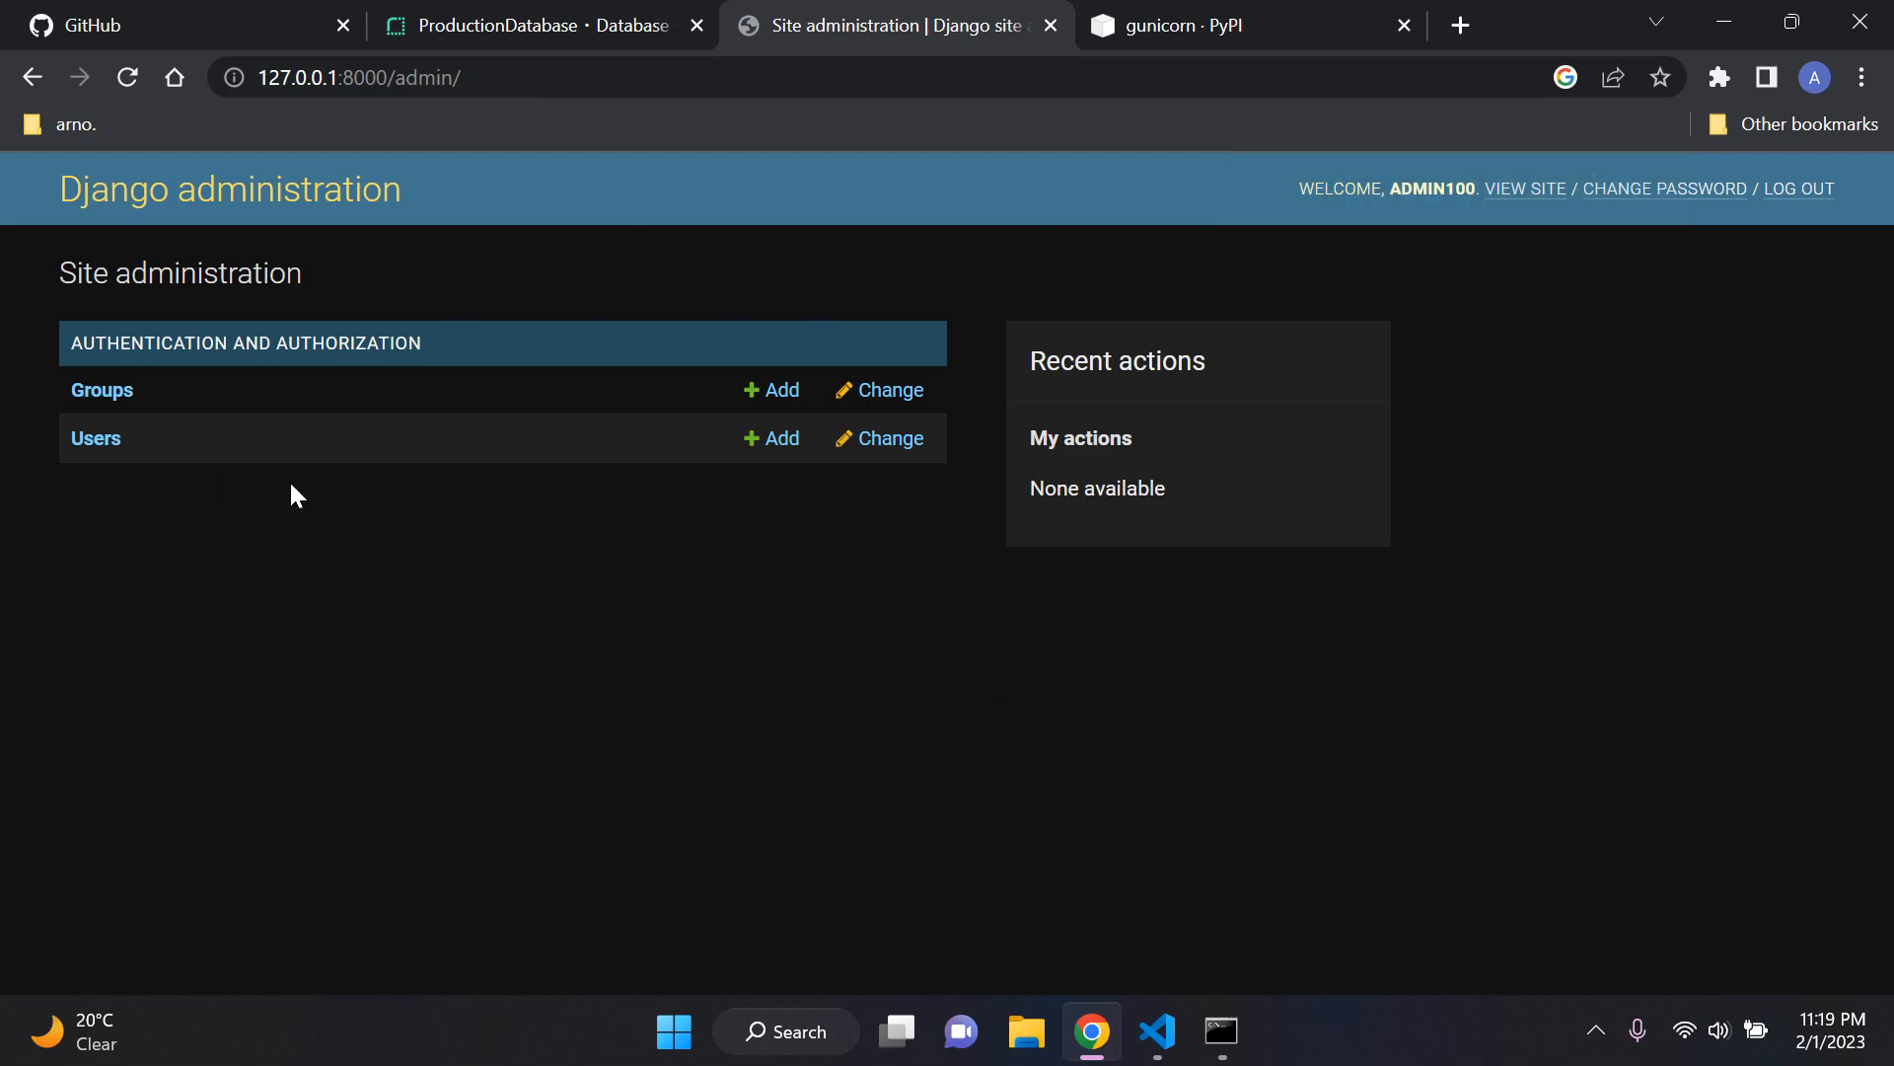
Step: Log out of Django administration and load the site root at 127.0.0.1:8000
click(1802, 198)
drag(612, 79, 395, 87)
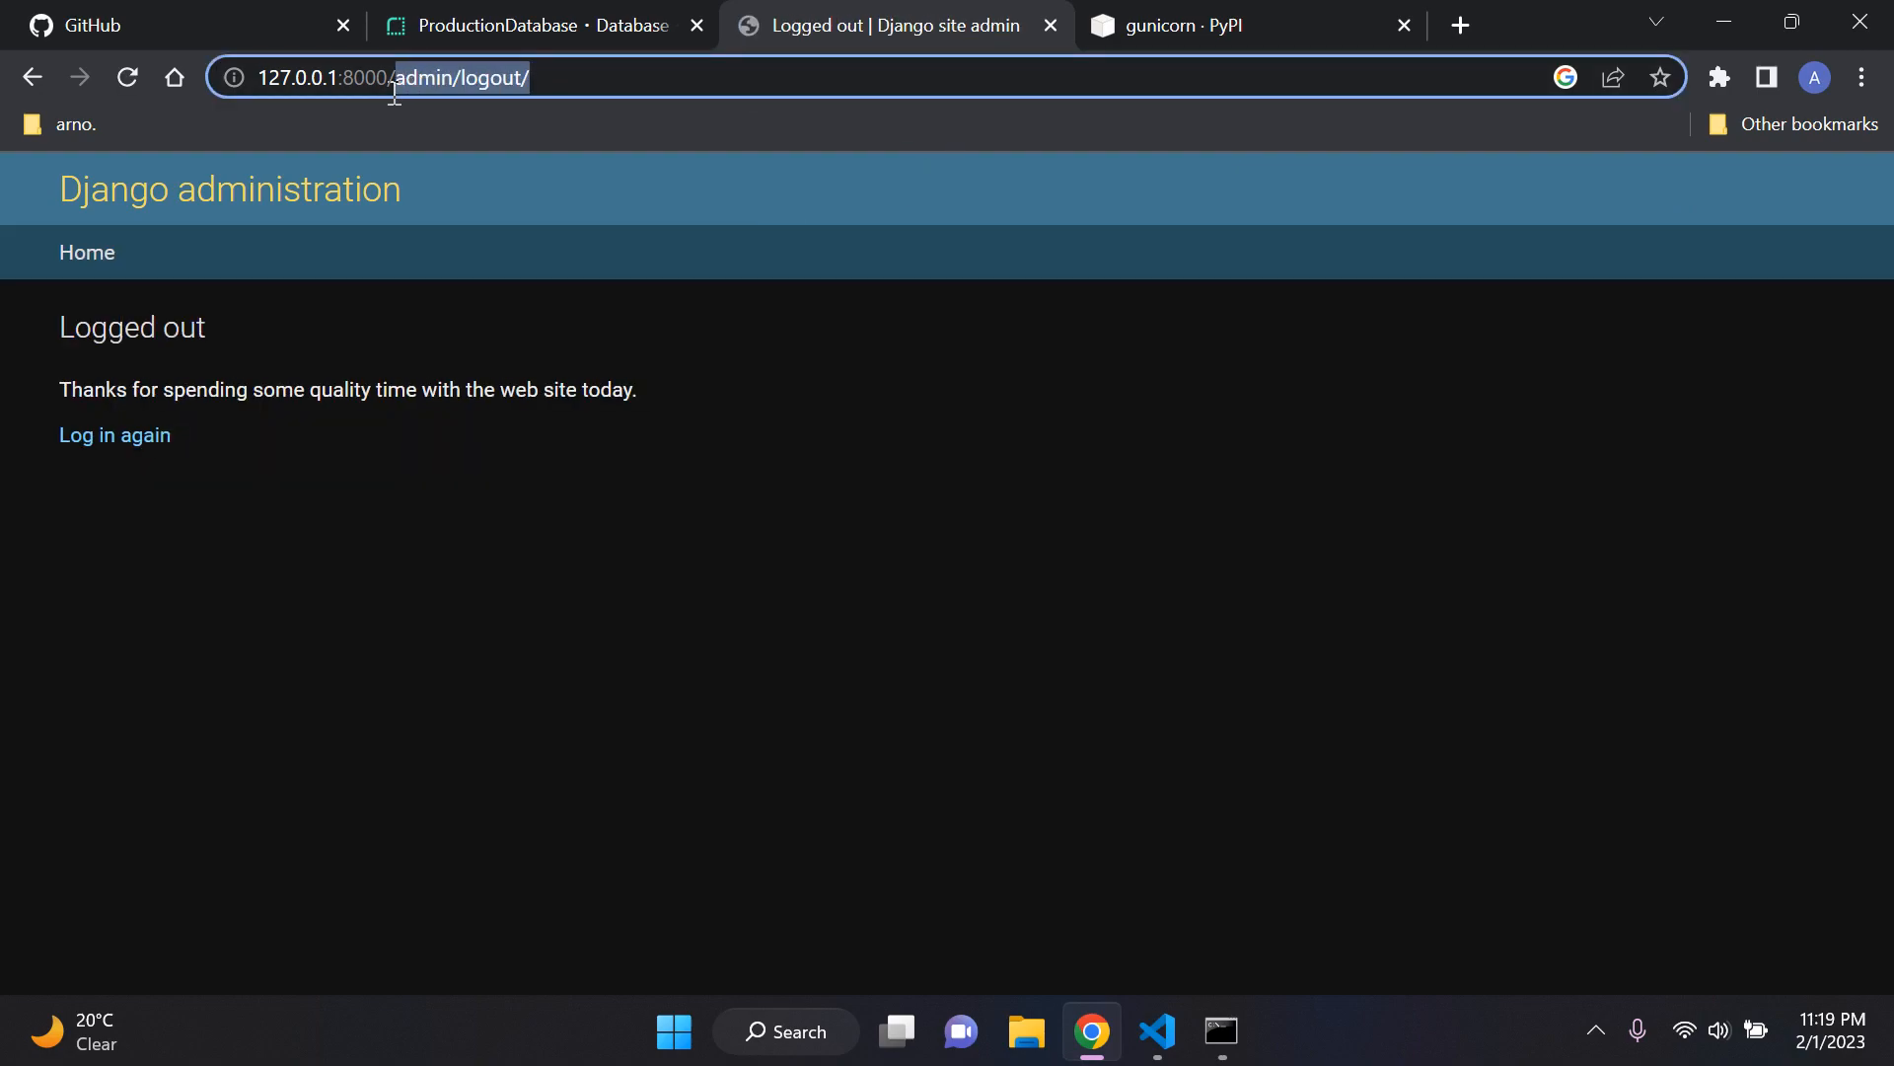
key(BackSpace)
key(Return)
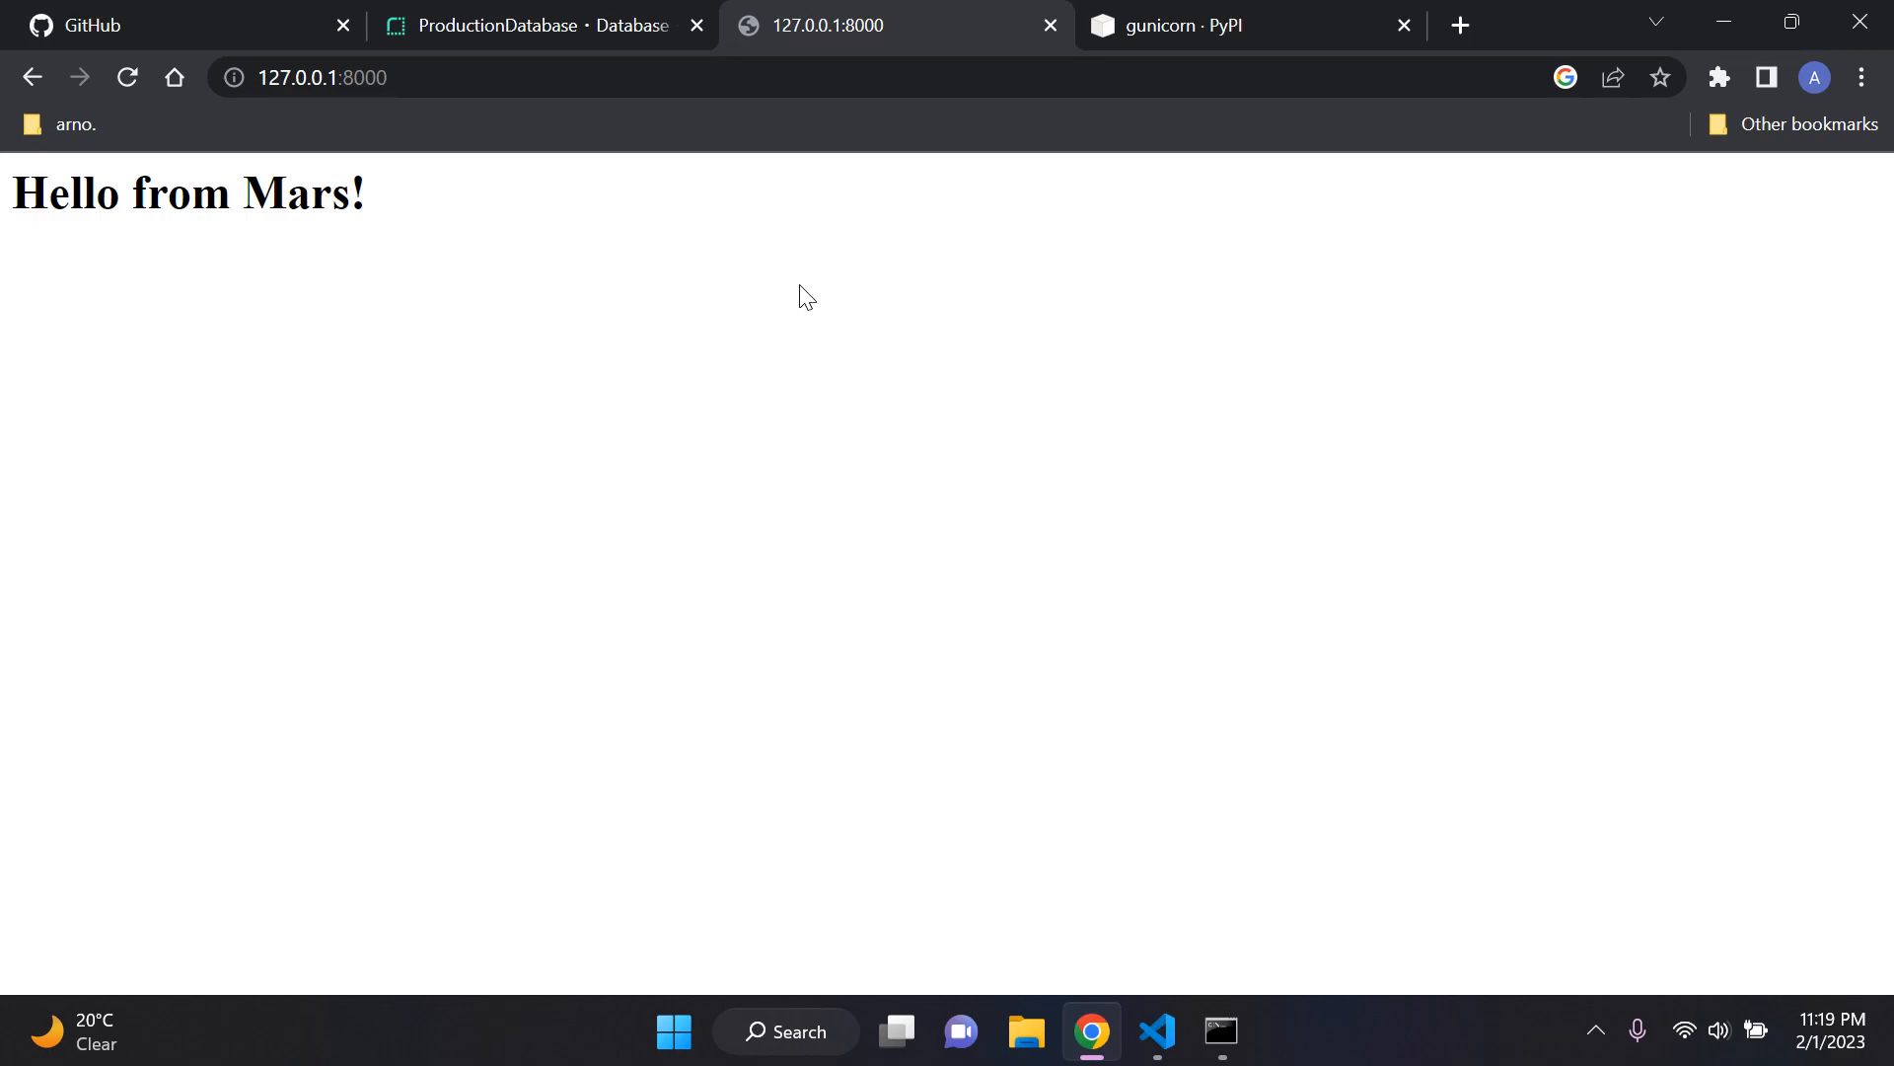
Step: Switch to Visual Studio Code and review the SECRET_KEY setting in settings.py and the contents of .env
click(1157, 1031)
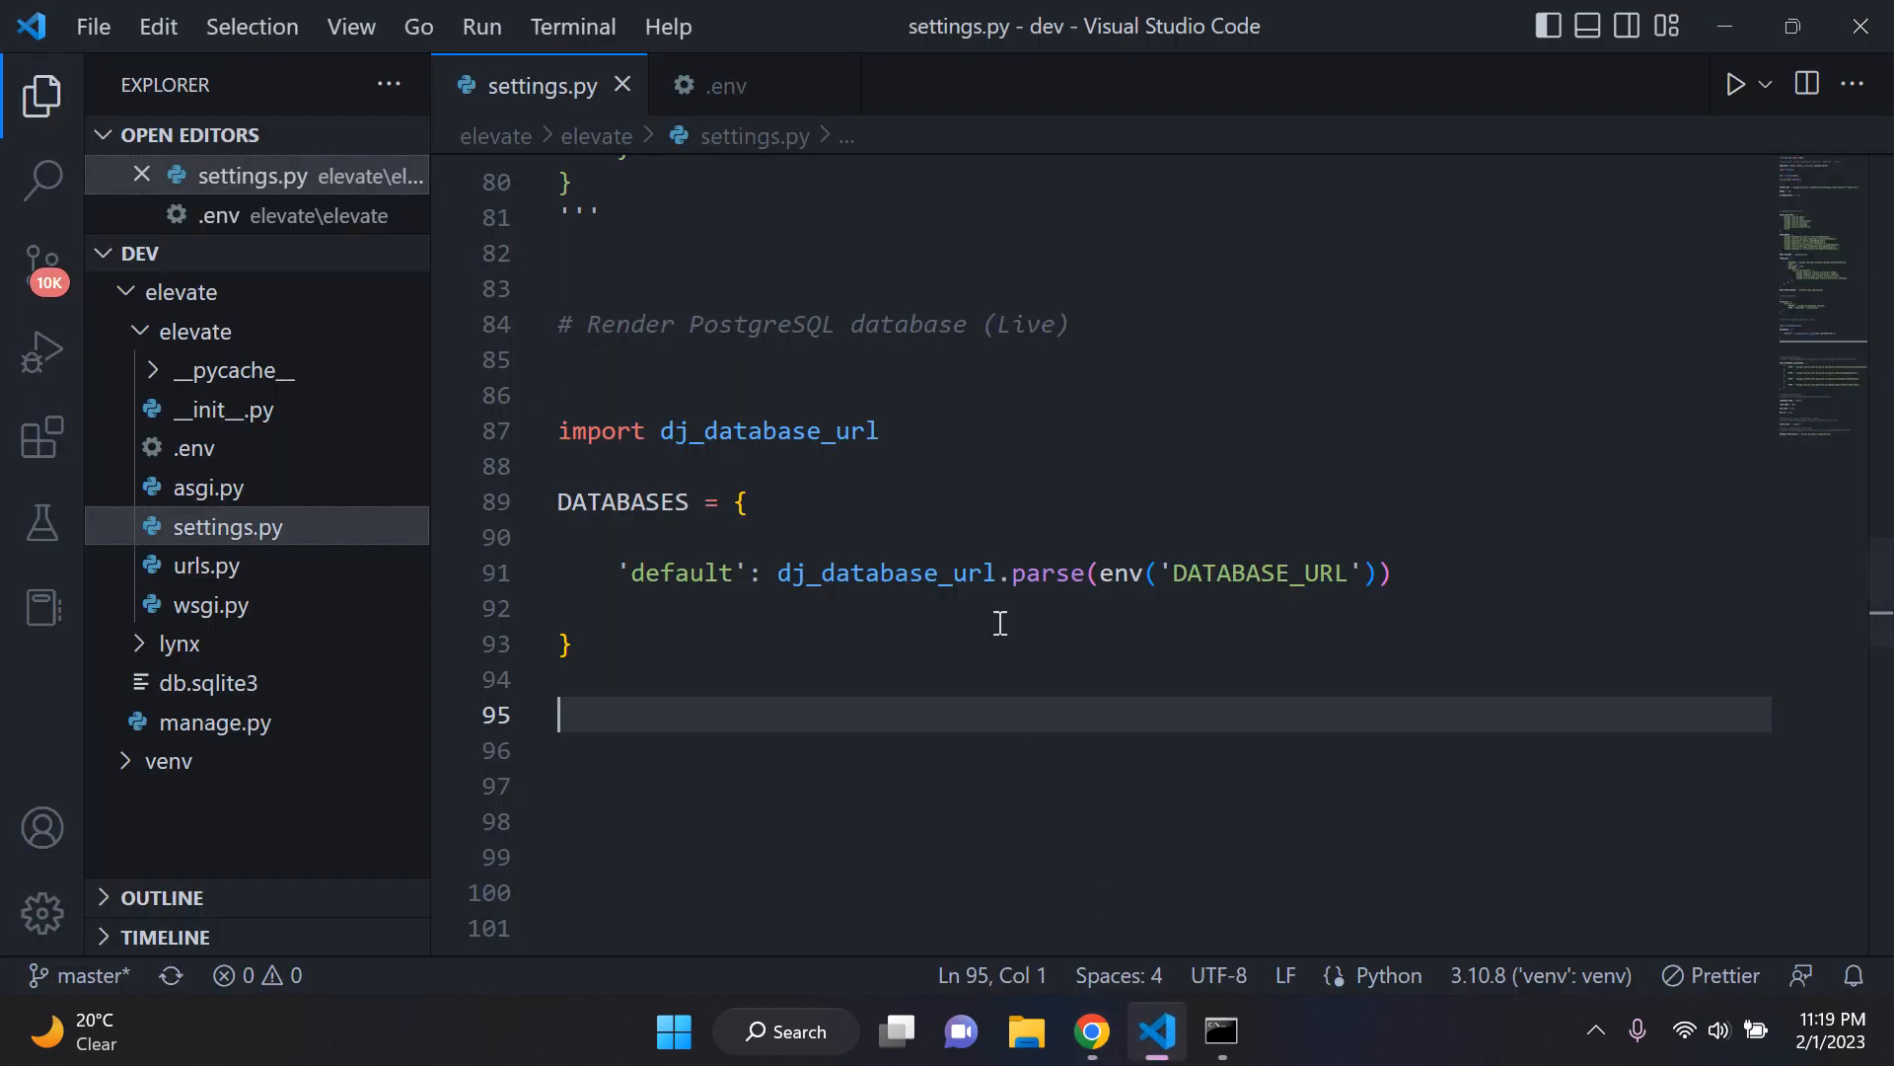
click(1804, 190)
scroll(987, 412, up, 3)
scroll(861, 456, down, 3)
scroll(987, 602, up, 1)
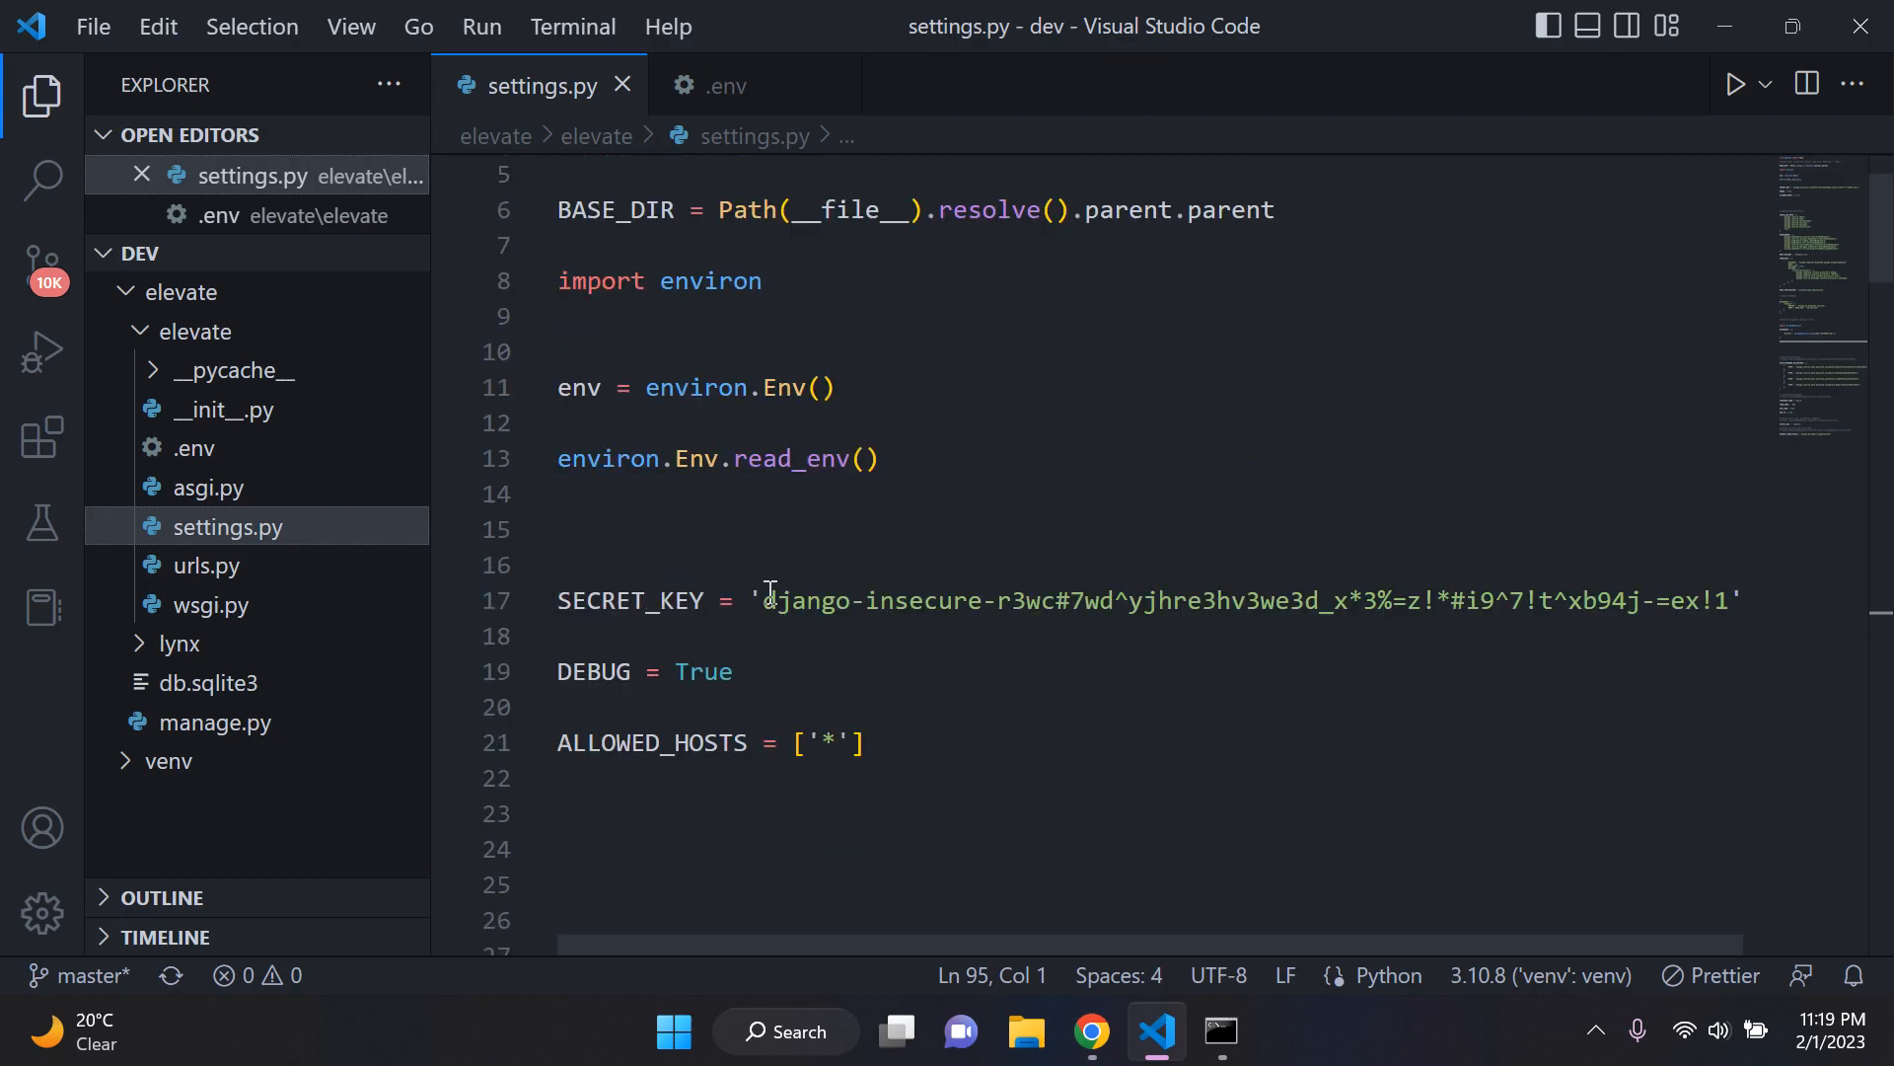
drag(752, 601, 1689, 604)
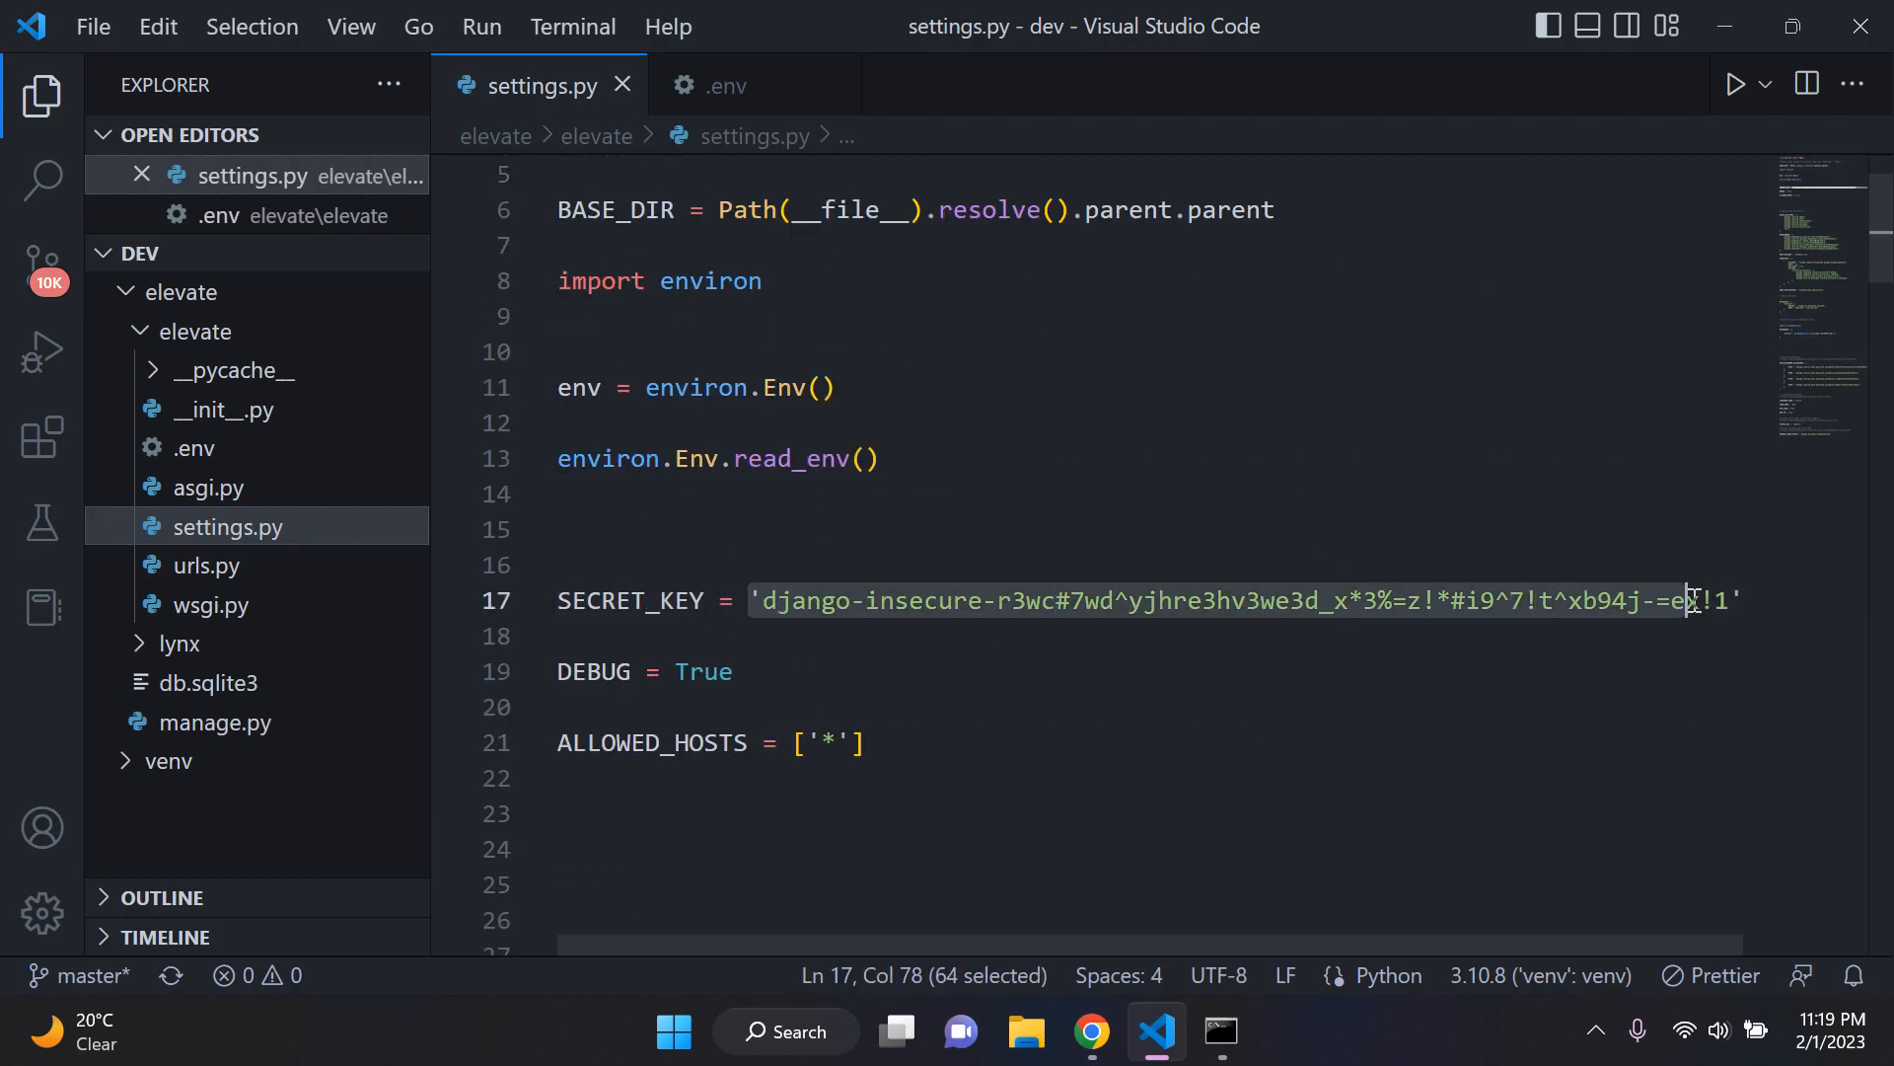
click(1272, 660)
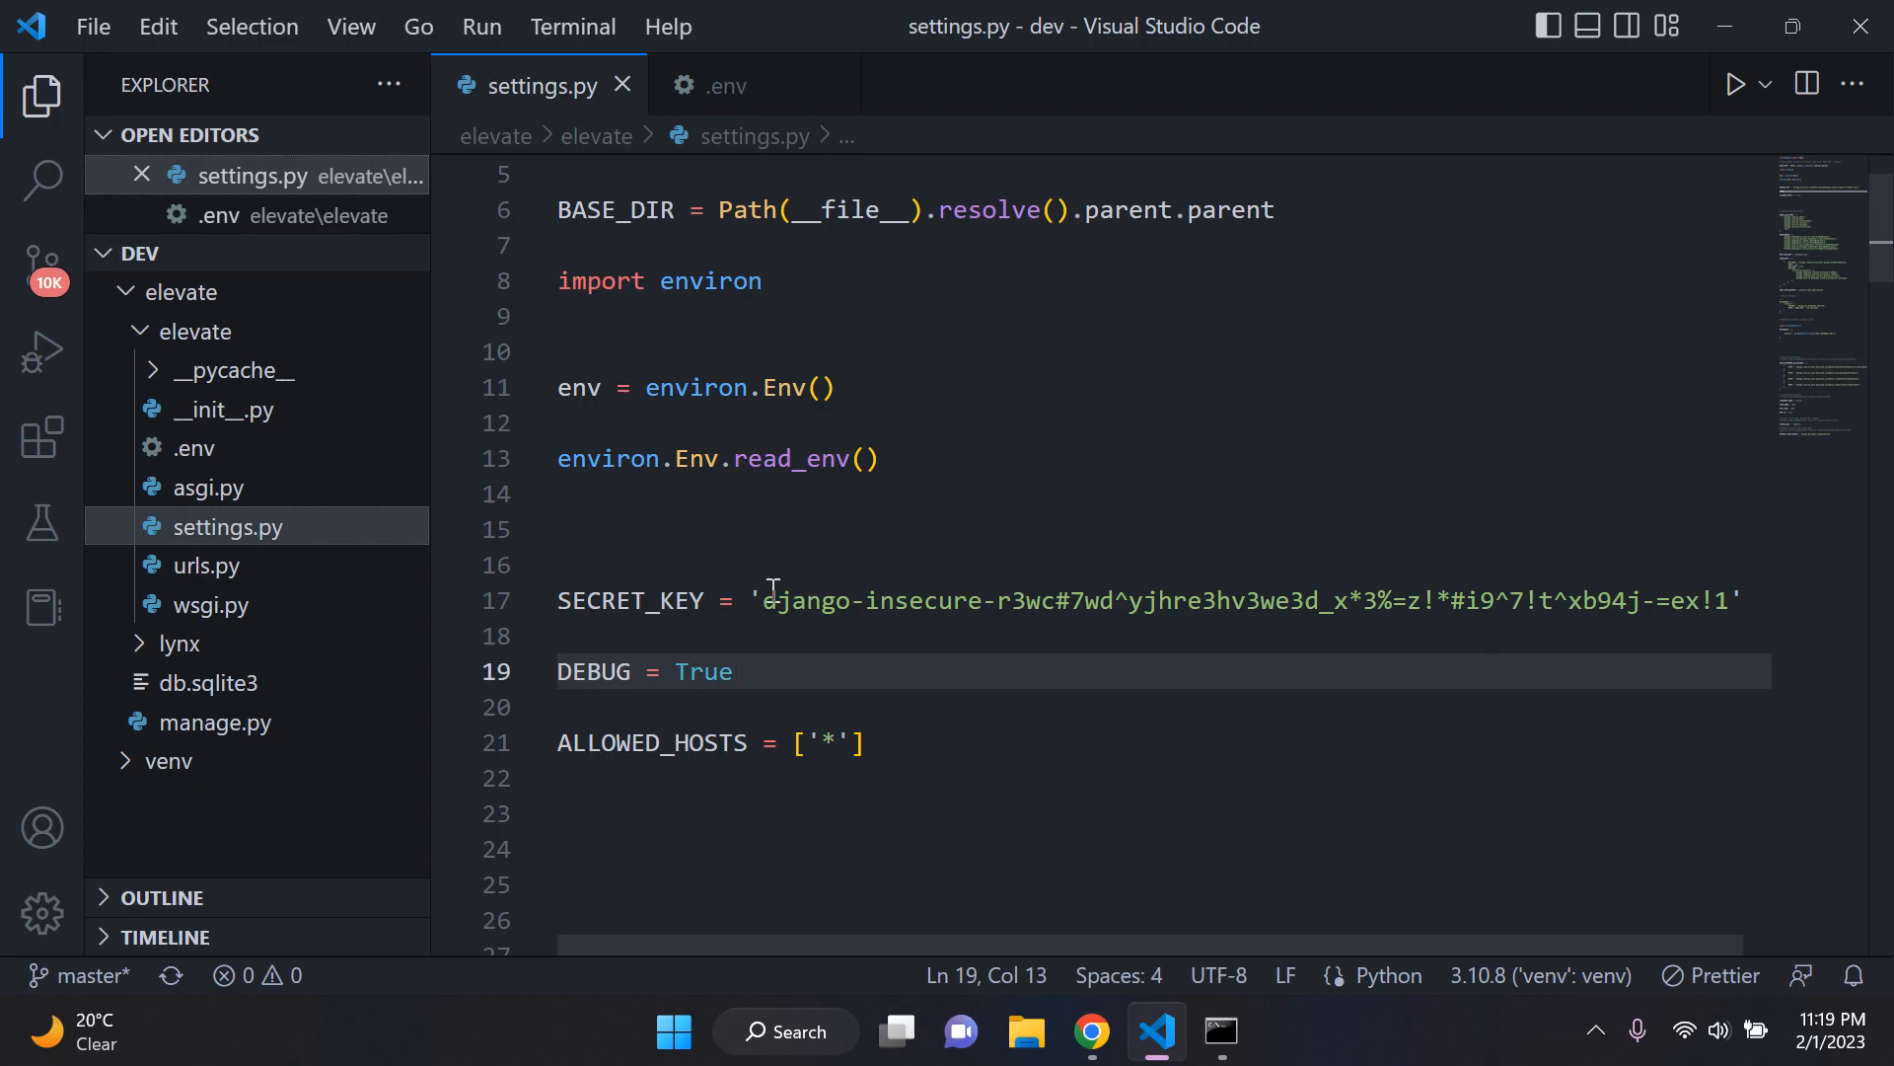
click(750, 94)
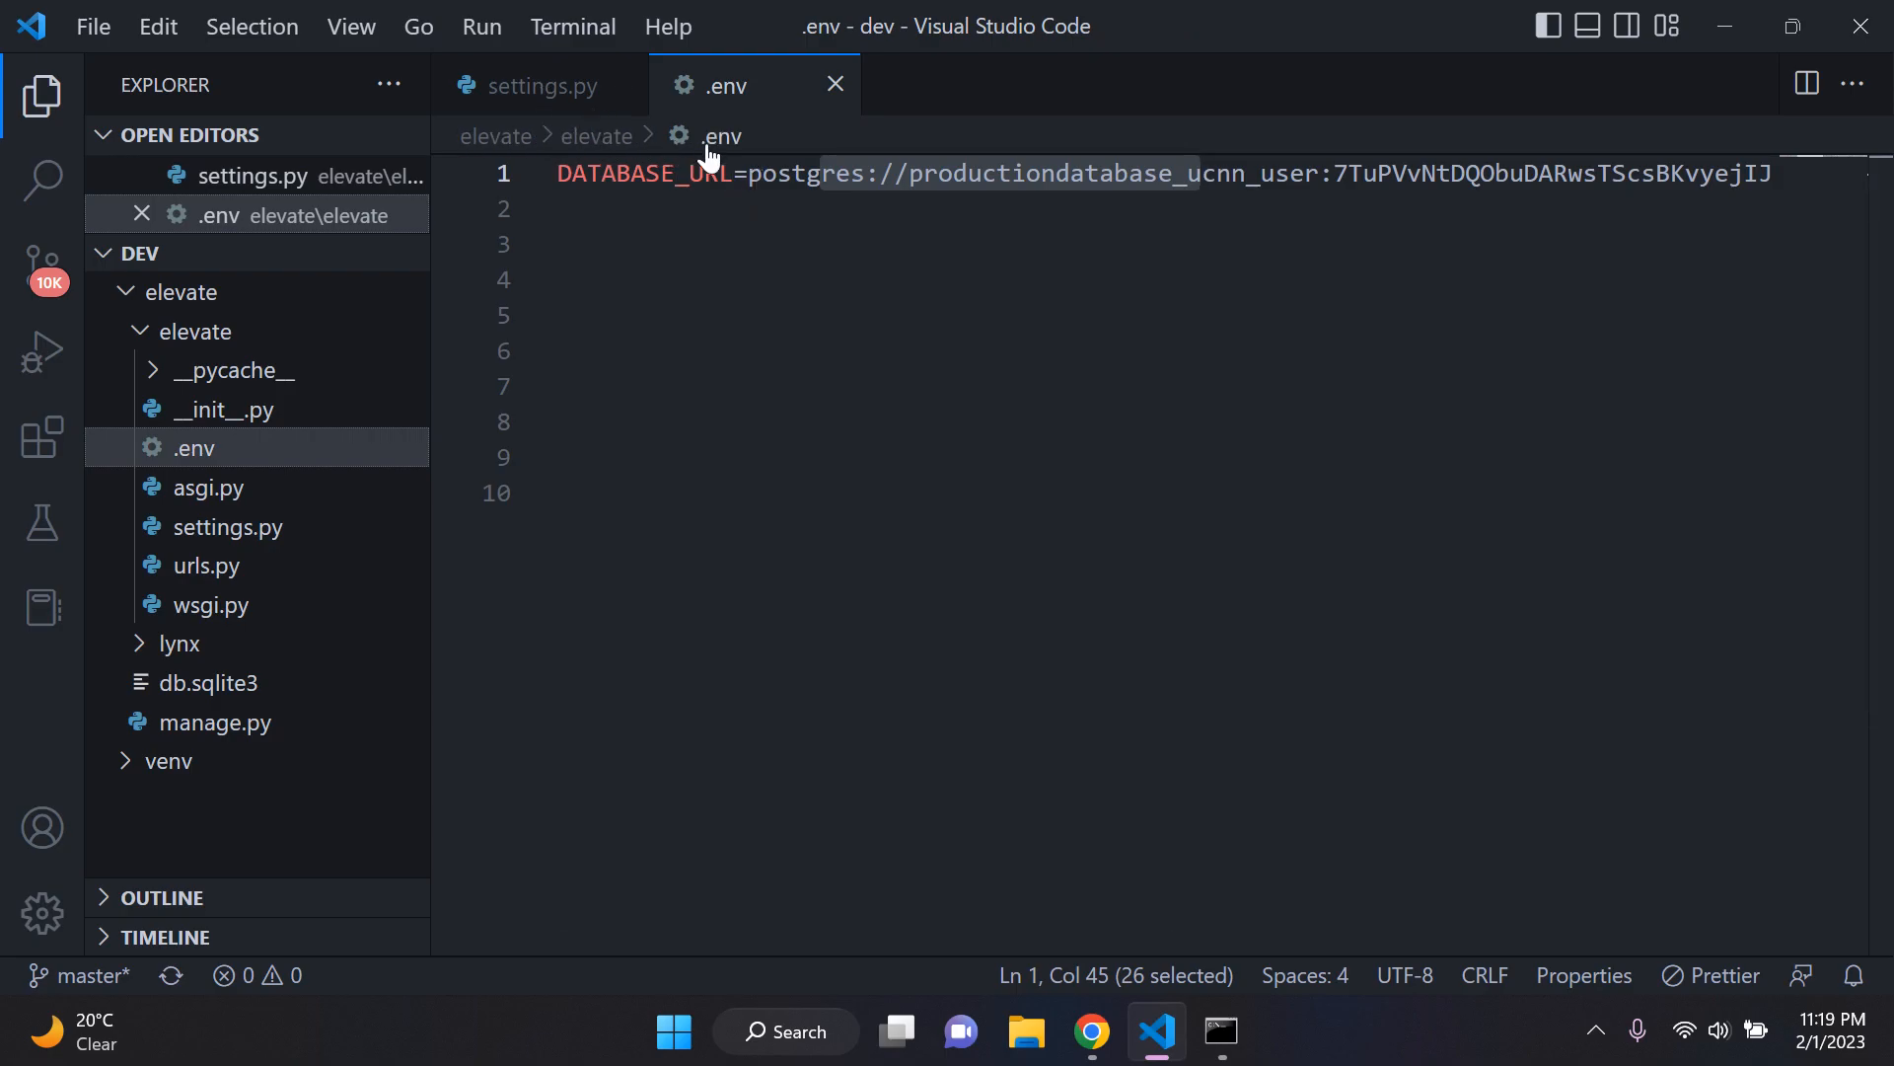
key(ctrl+Tab)
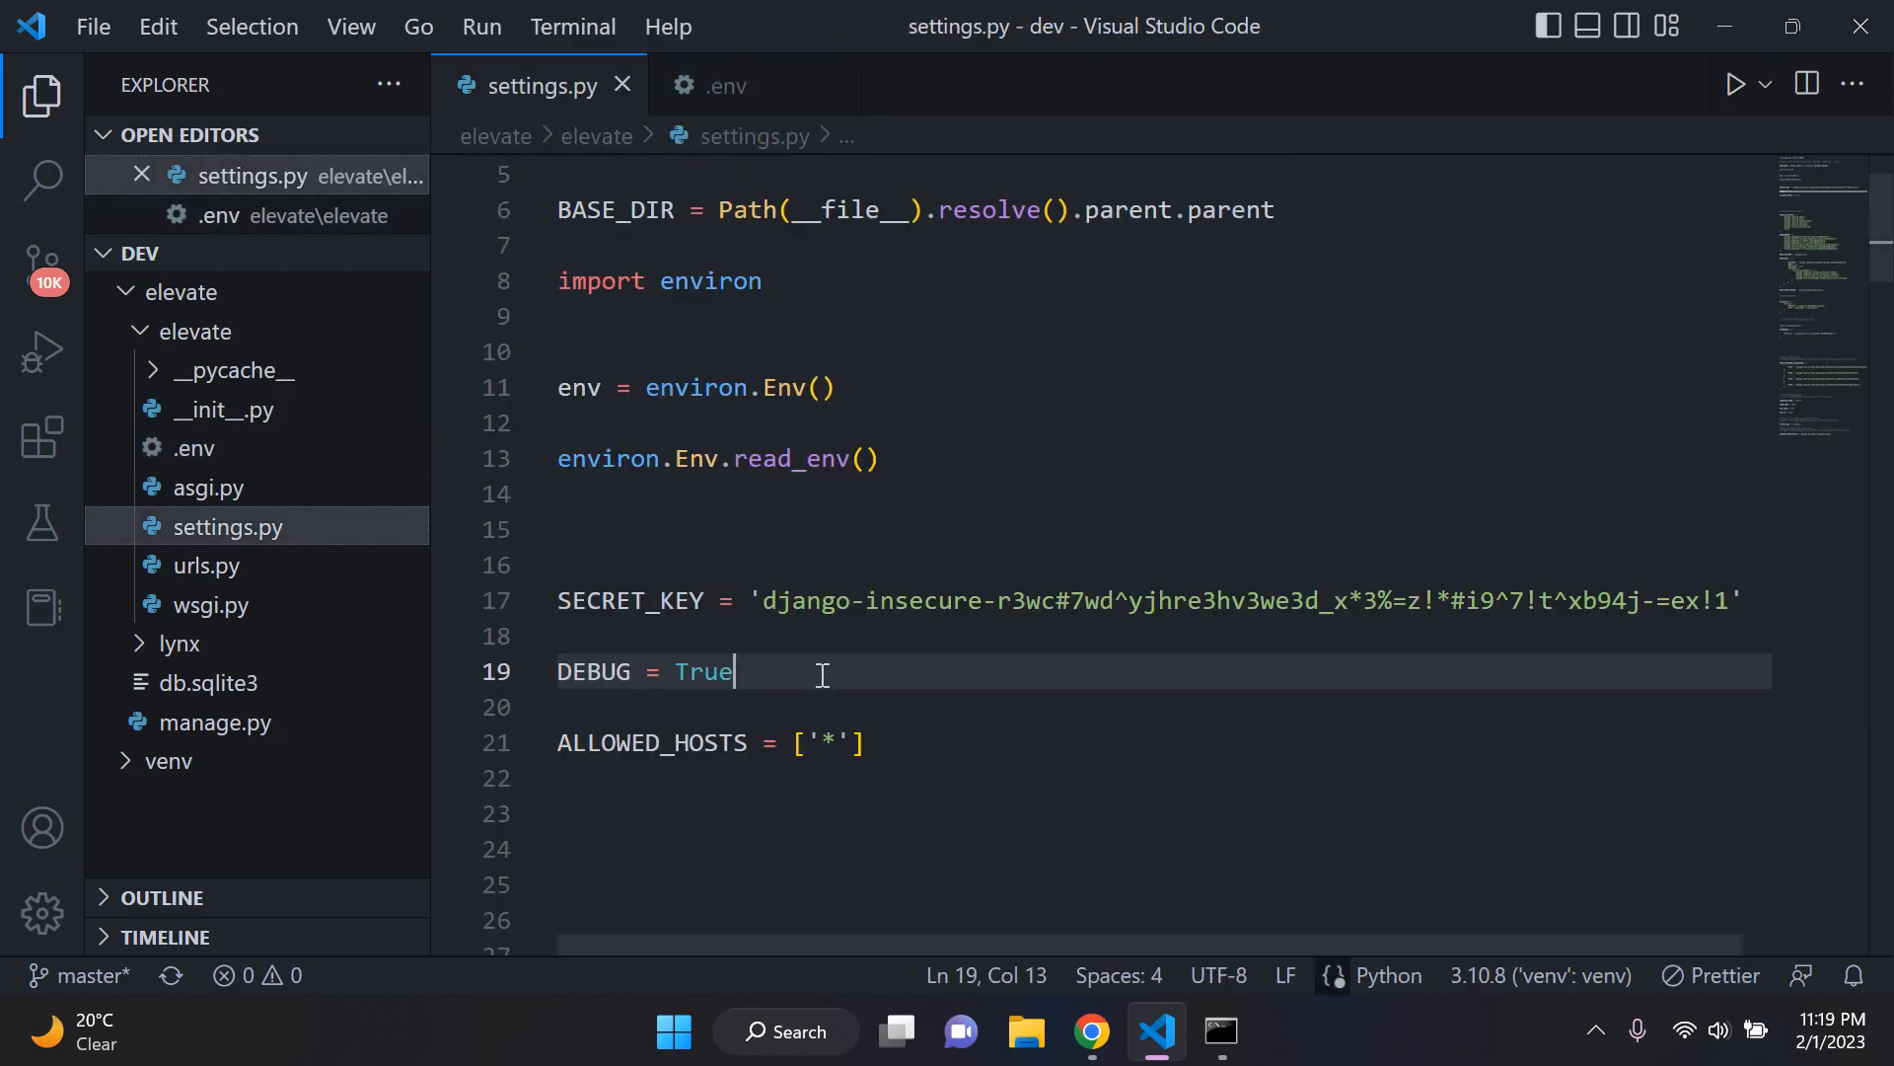
Step: Set DEBUG to False in settings.py
scroll(850, 613, down, 2)
key(BackSpace)
key(BackSpace)
key(BackSpace)
key(BackSpace)
text(False)
click(979, 481)
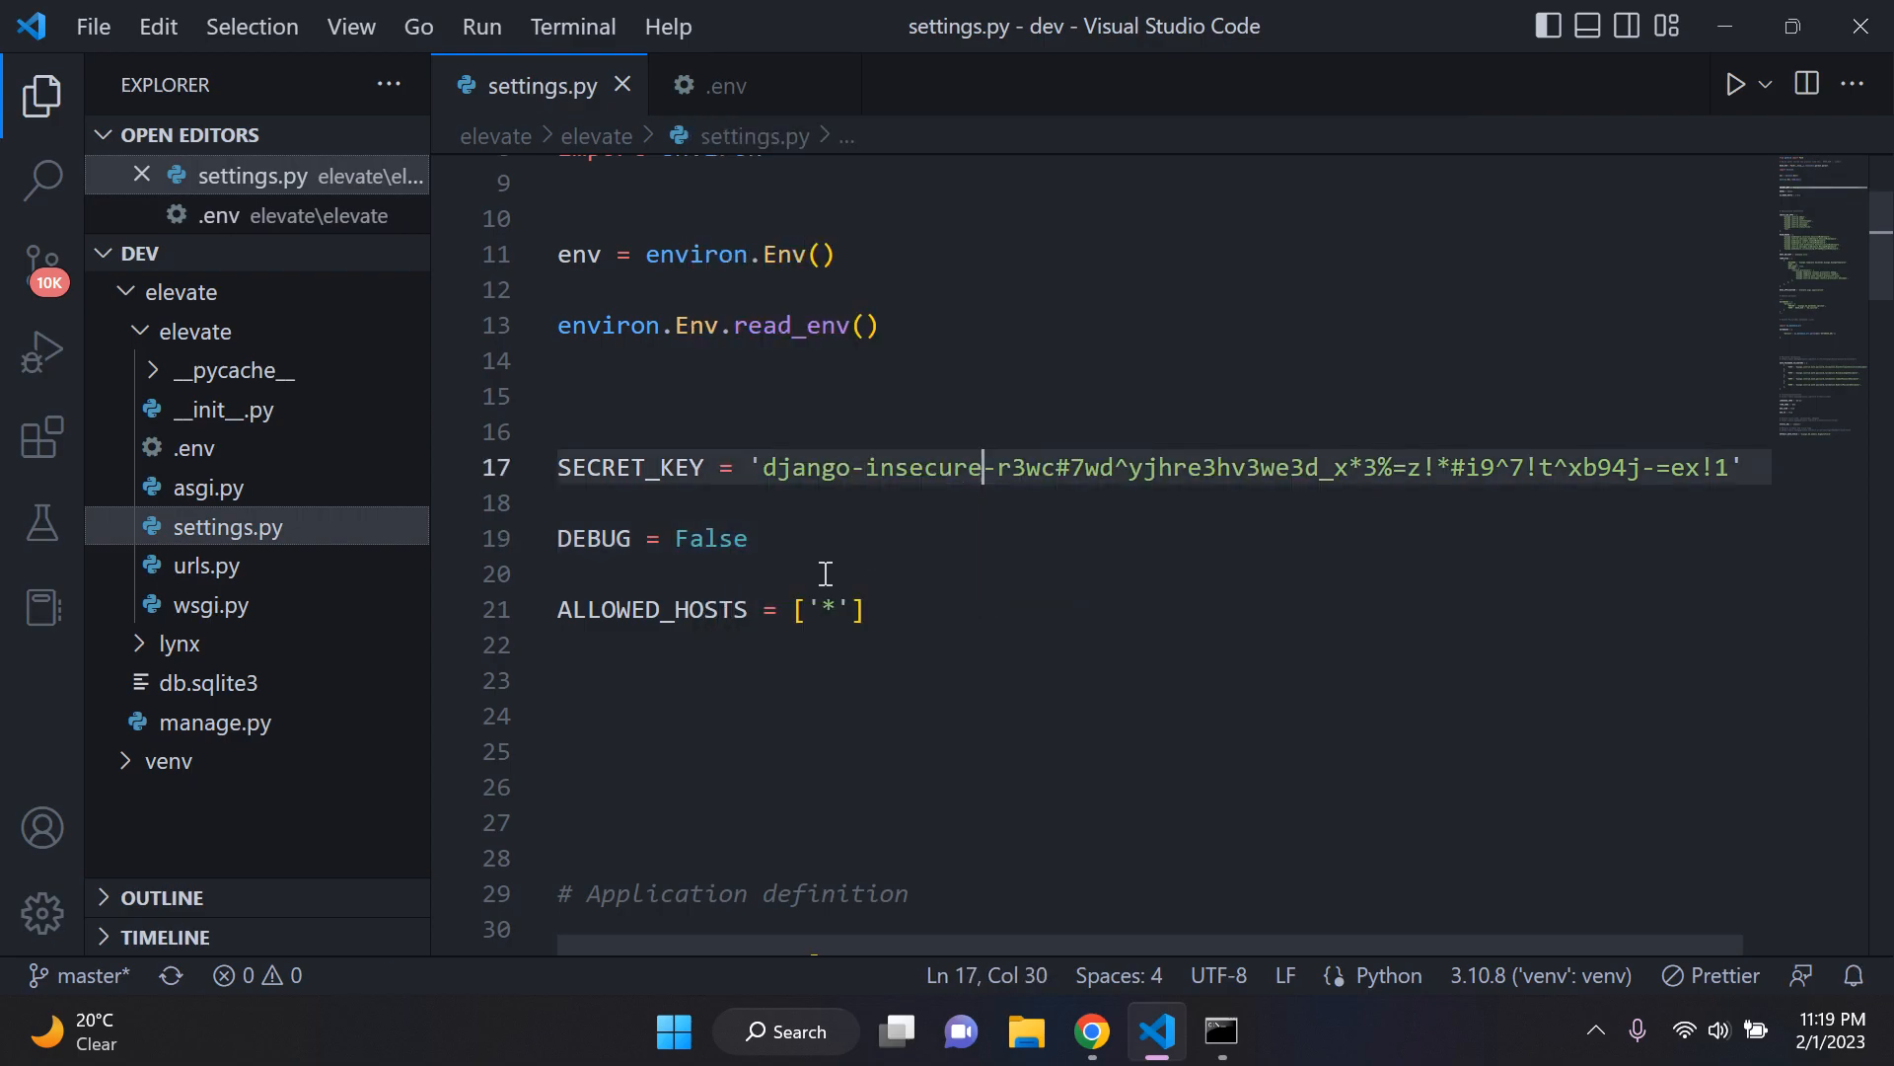
Step: Review the DEBUG and ALLOWED_HOSTS lines in settings.py and the settings below them as far as WSGI_APPLICATION
scroll(825, 521, down, 1)
click(836, 476)
key(shift+Left)
click(908, 477)
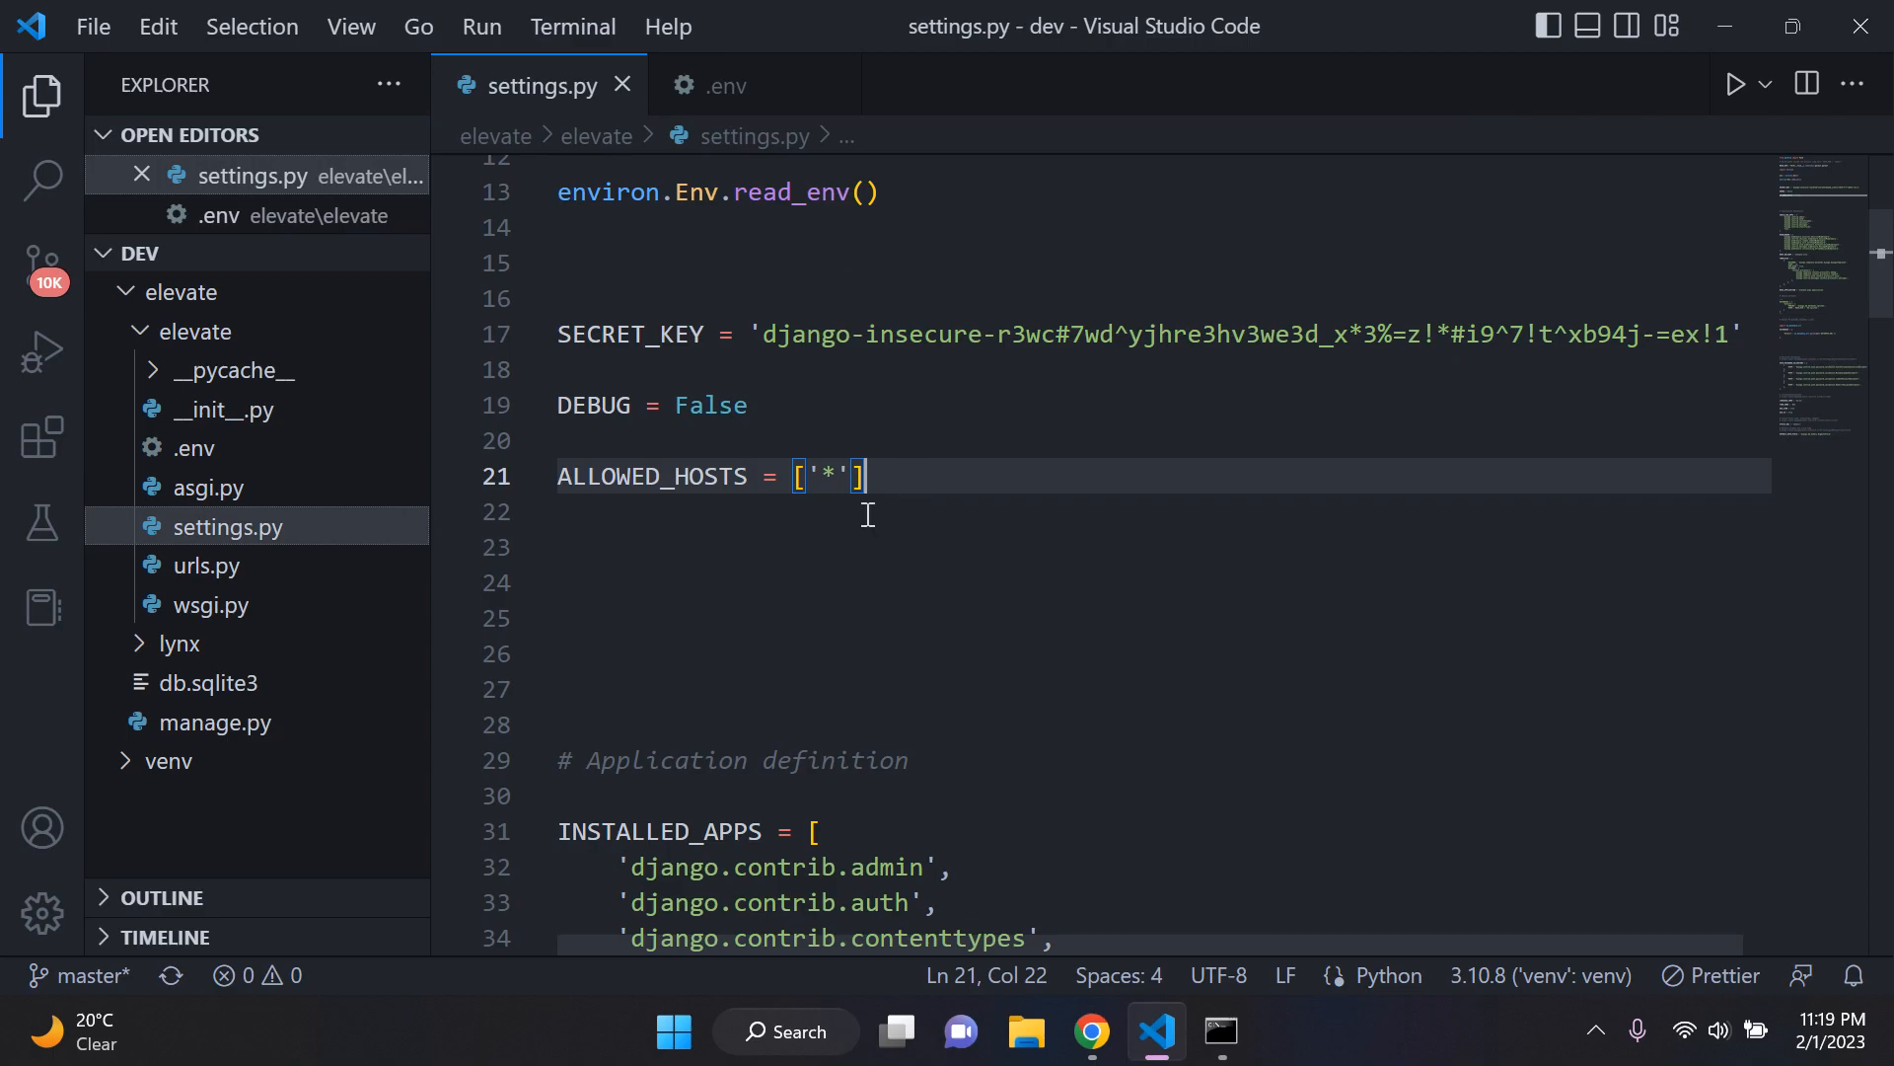
key(shift+Home)
click(749, 403)
drag(750, 403, 515, 393)
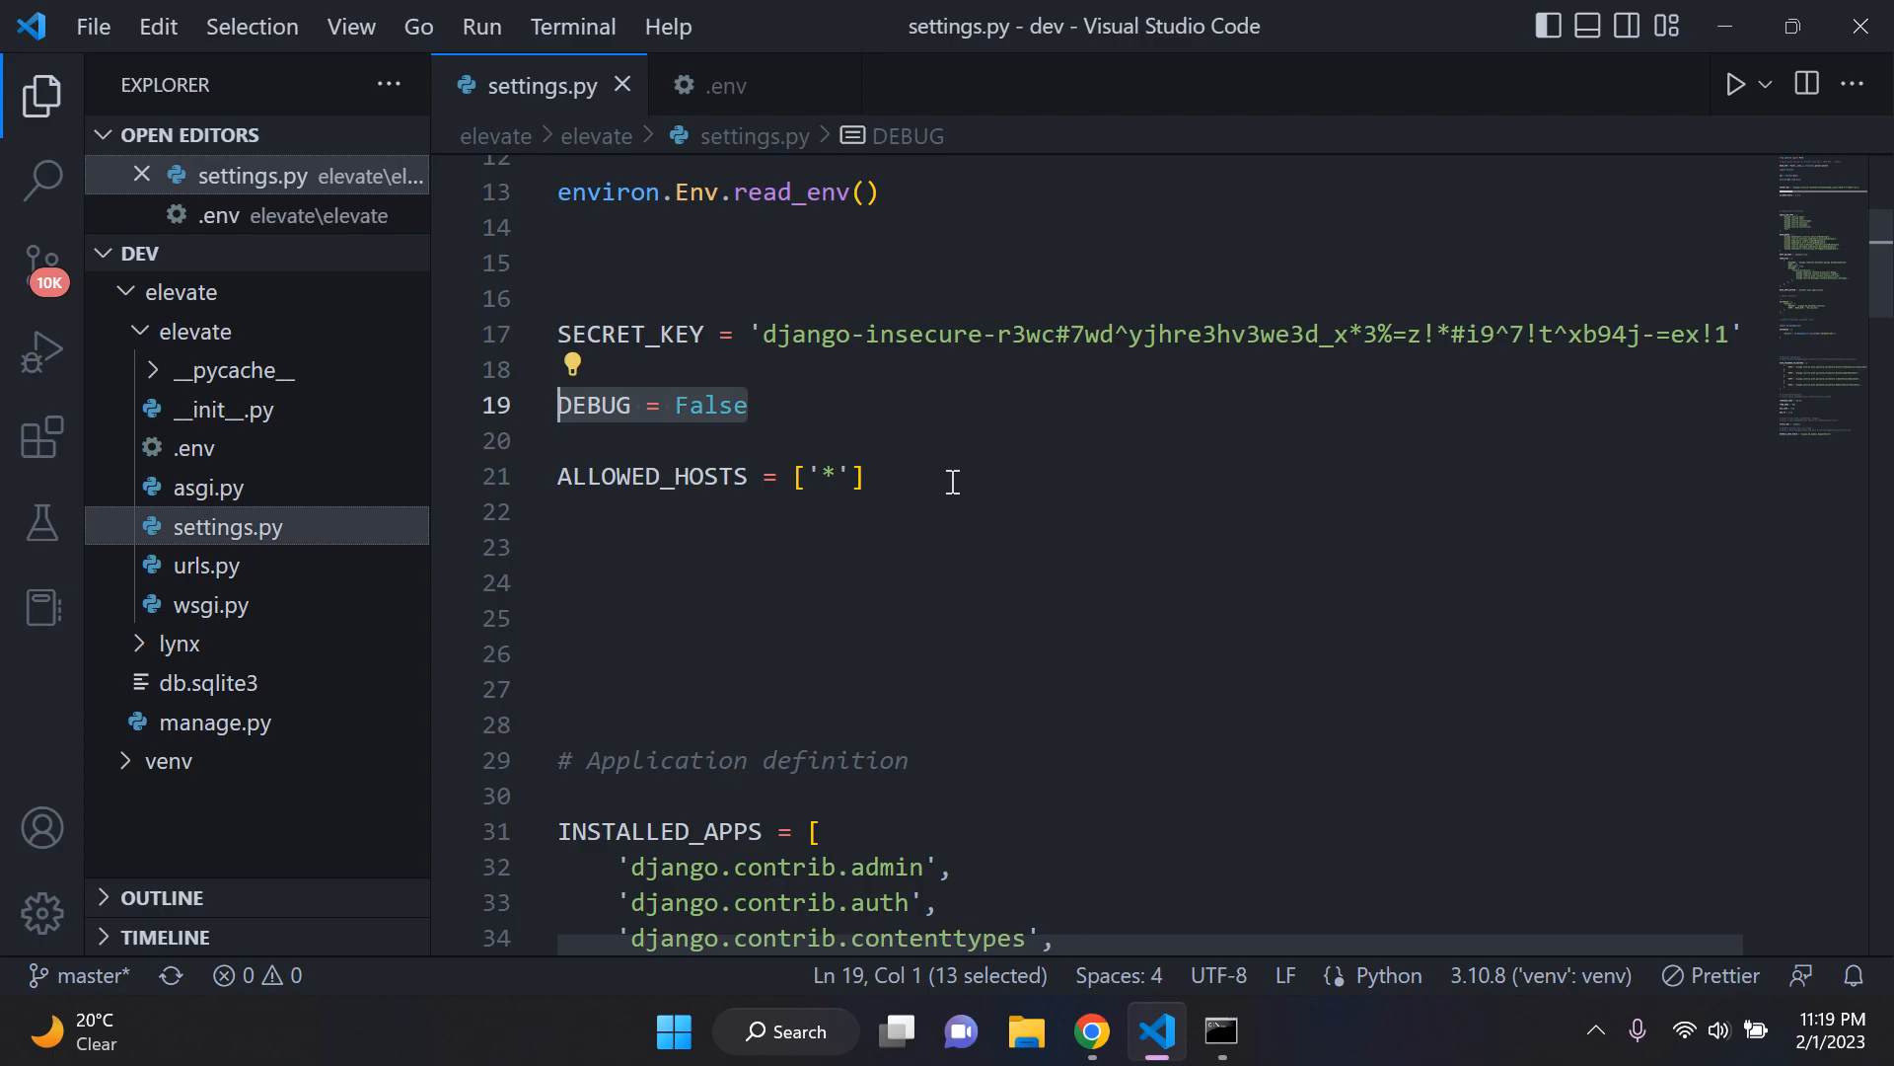
drag(950, 478, 512, 477)
click(1001, 550)
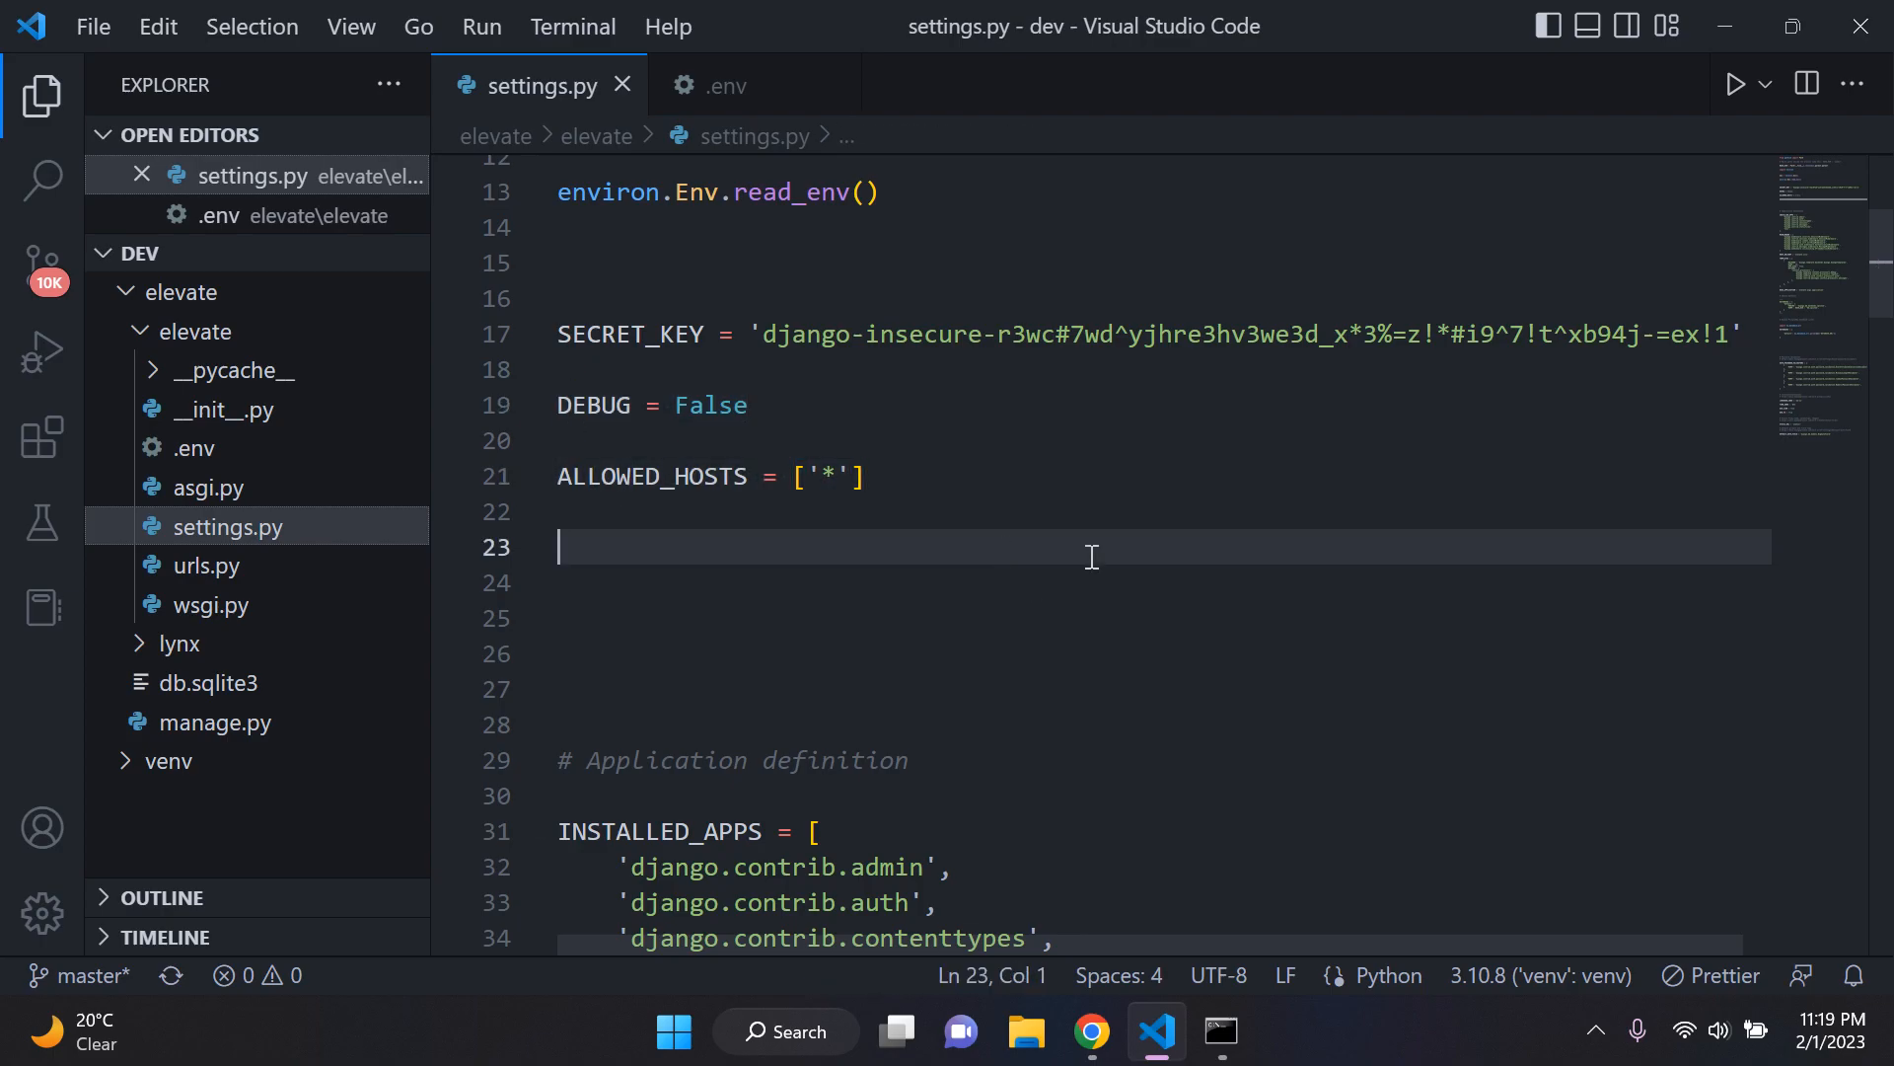
scroll(1092, 556, down, 10)
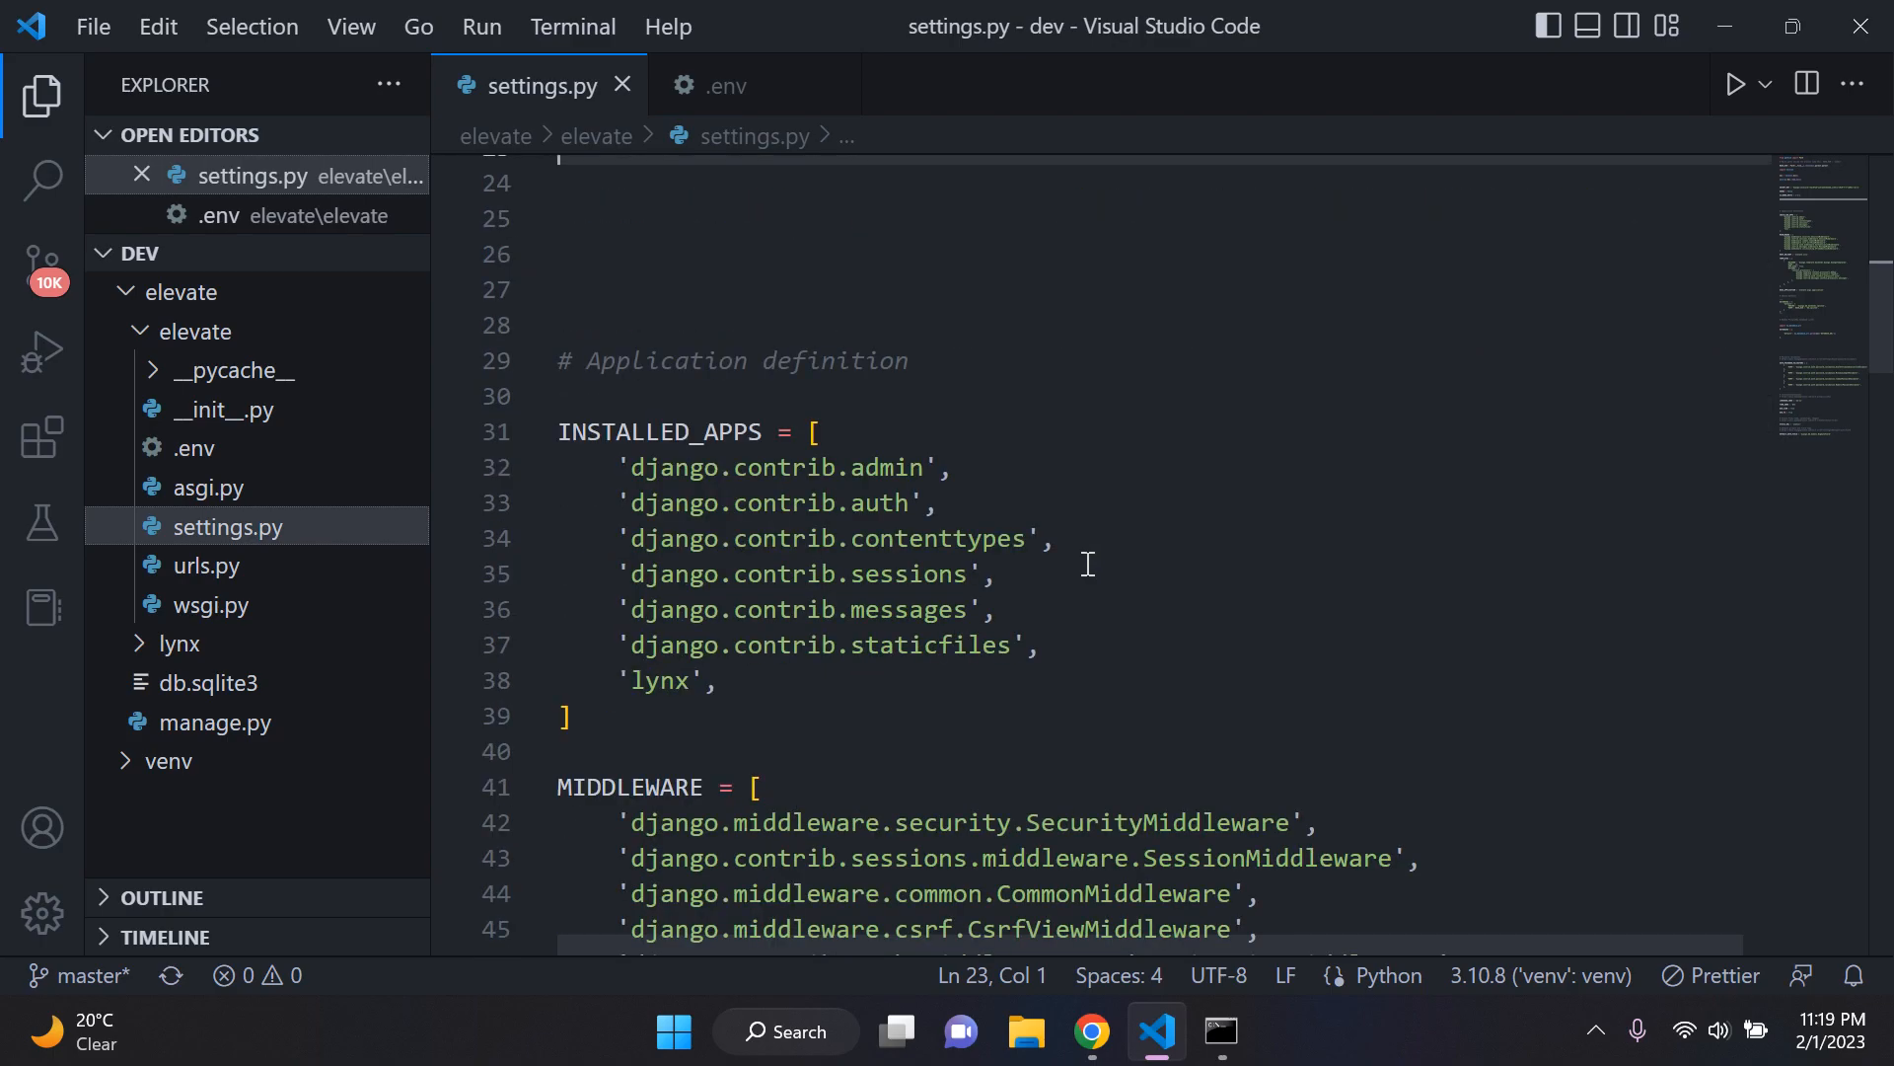
scroll(1229, 563, down, 3)
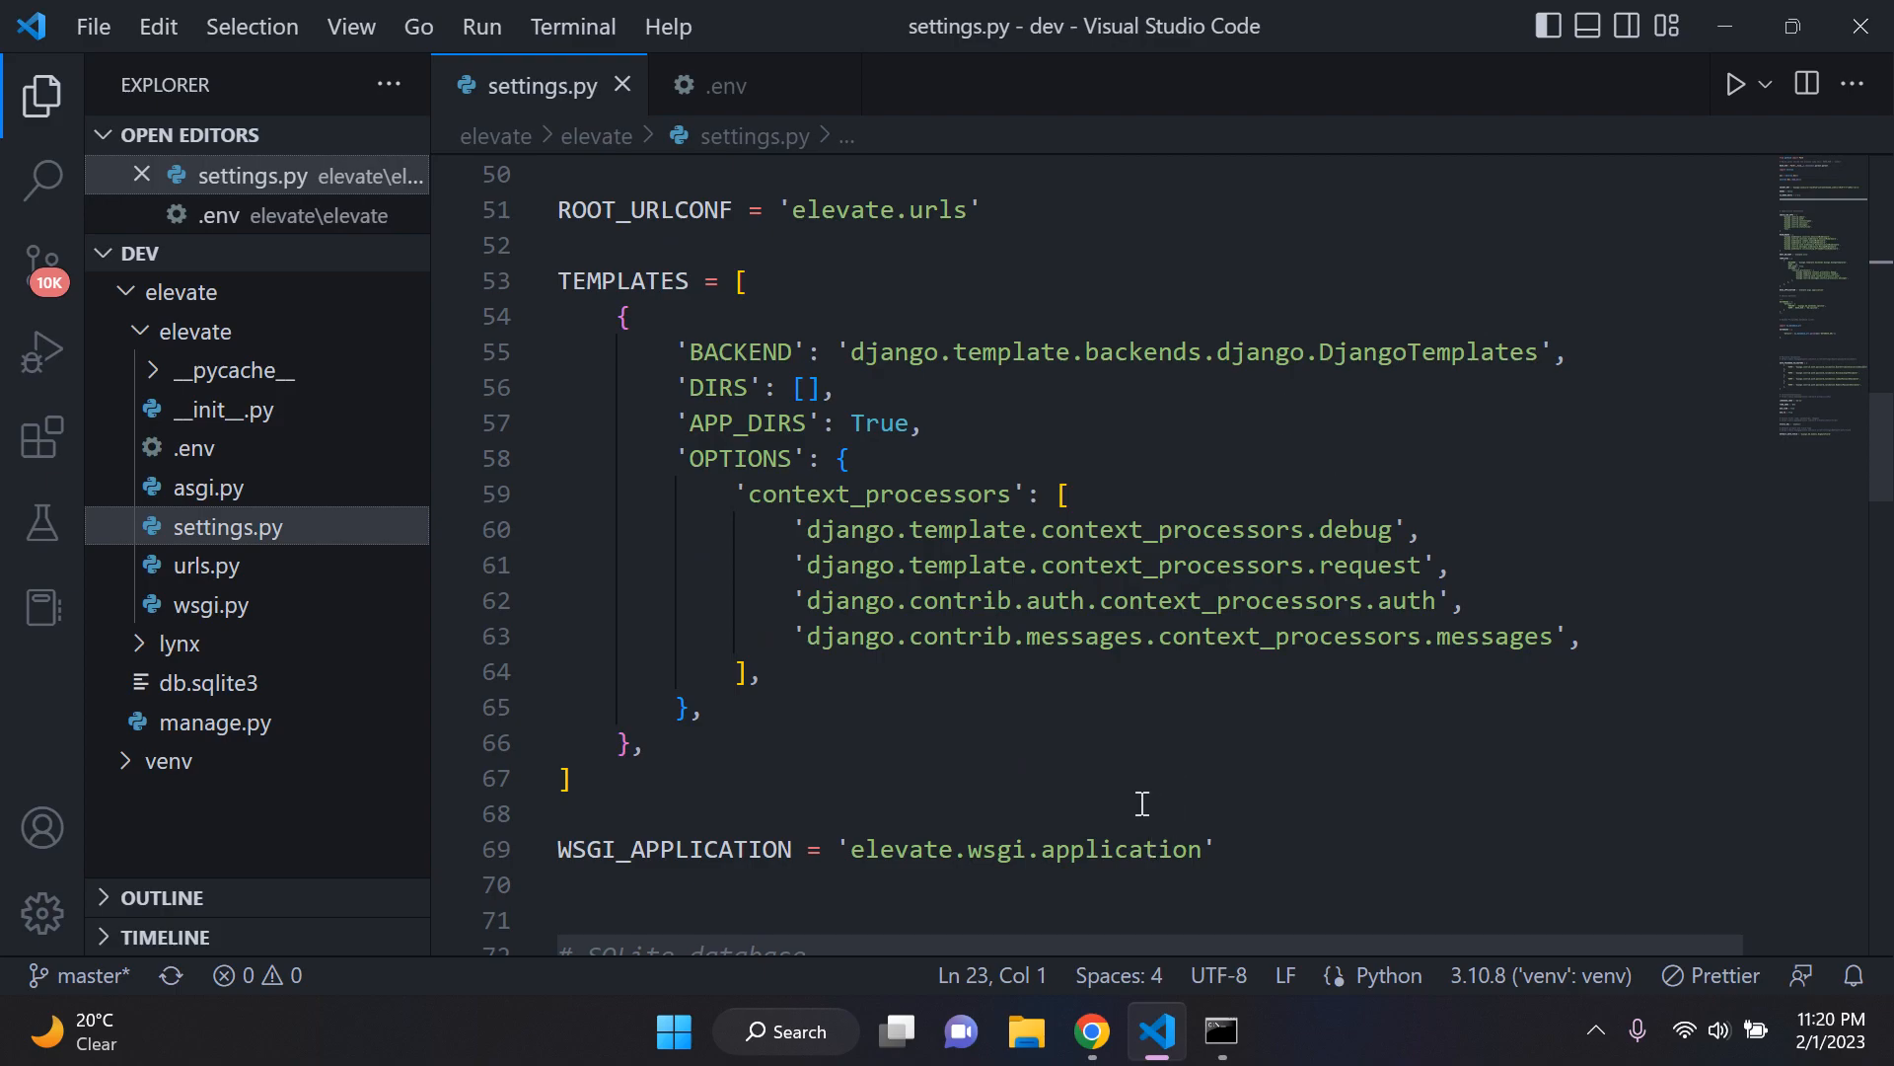
Step: Open the gunicorn PyPI page in Chrome, and stop the Django development server and clear the screen in Command Prompt
click(1092, 1031)
click(1196, 21)
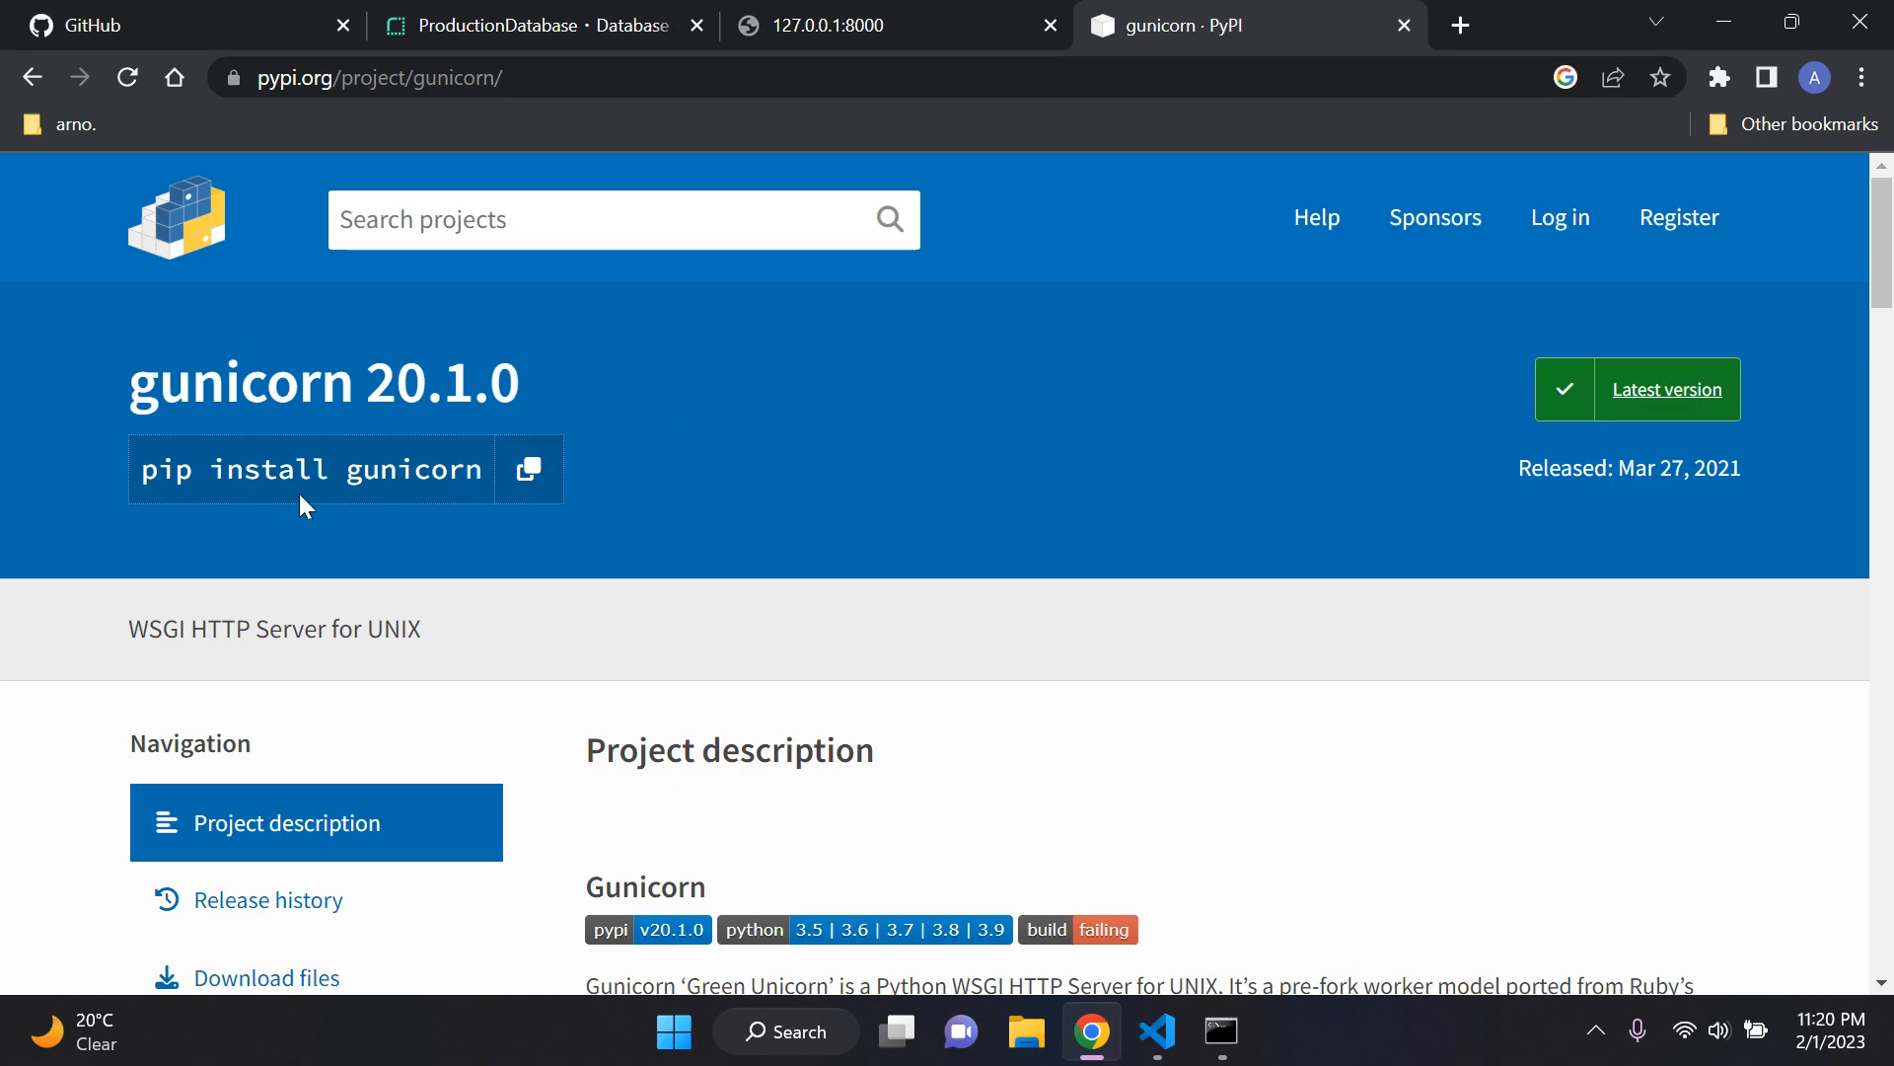
click(1221, 1031)
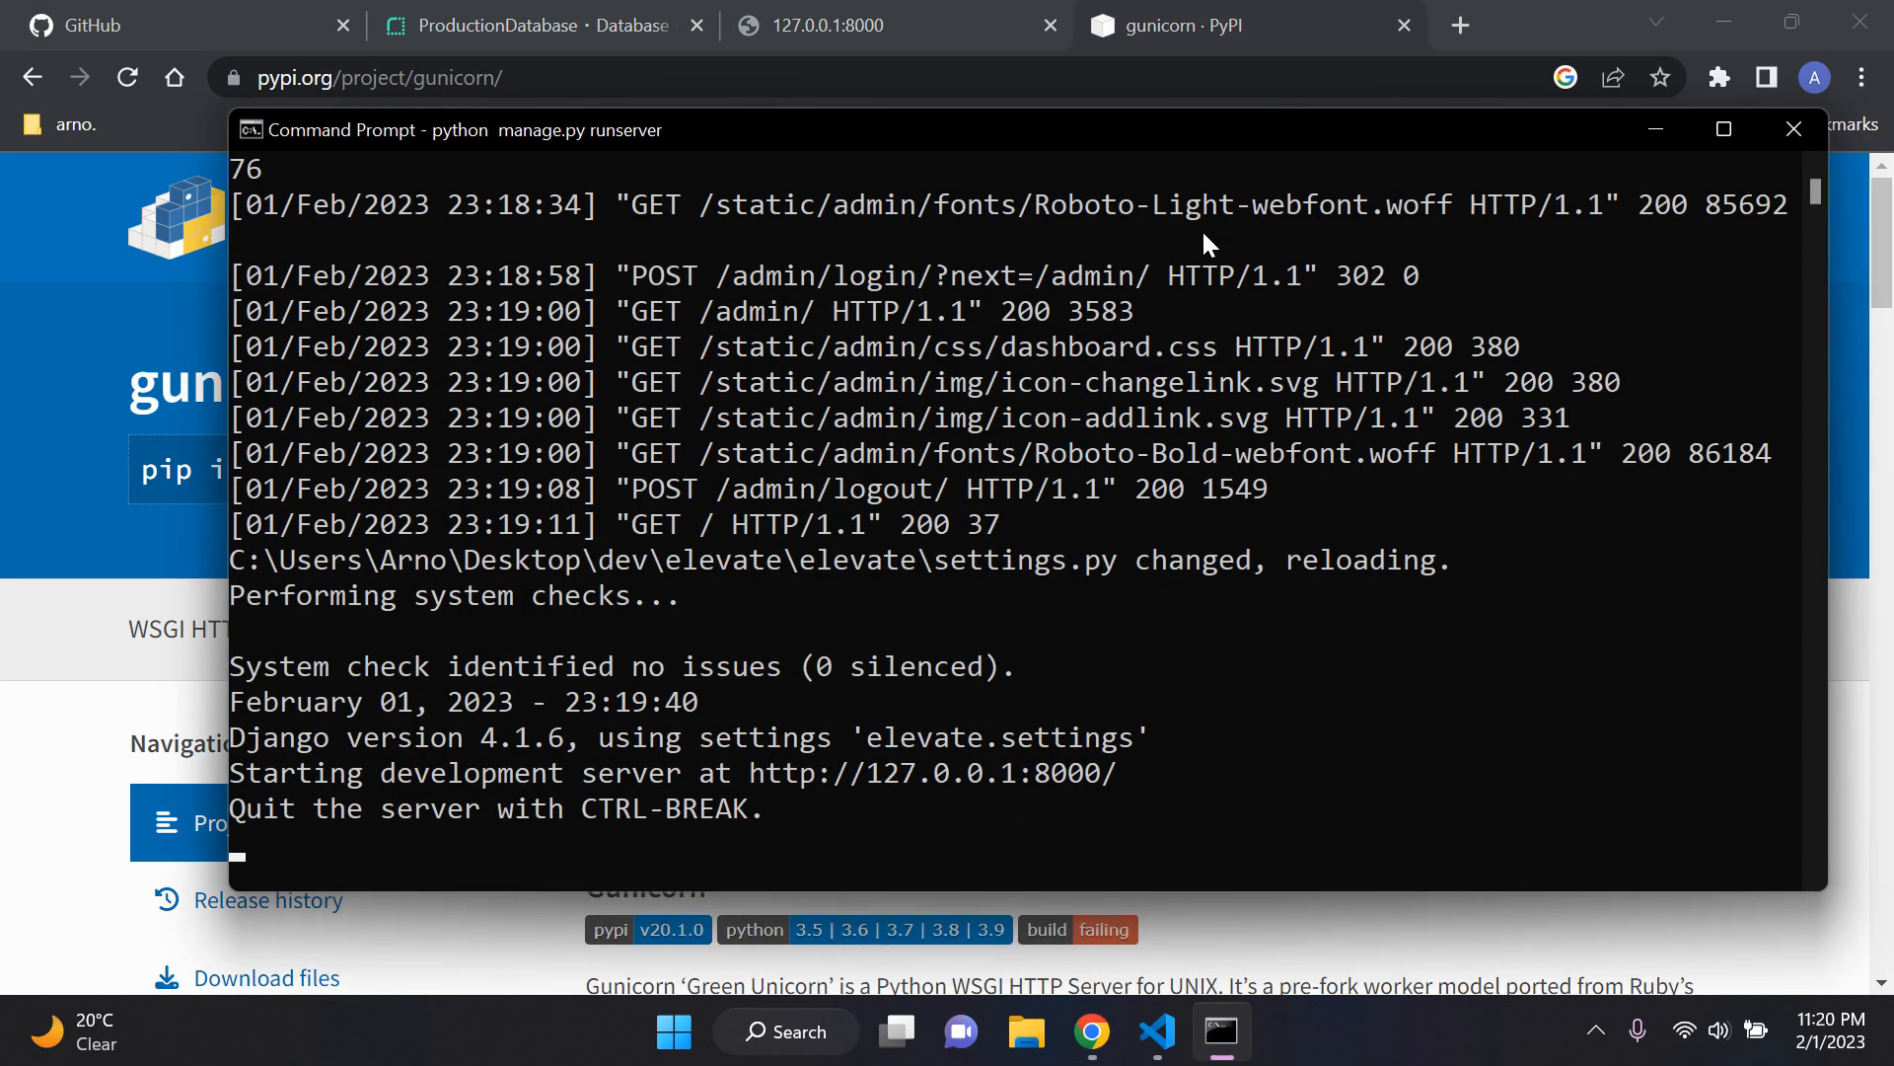
key(ctrl+c)
text(cls)
key(Return)
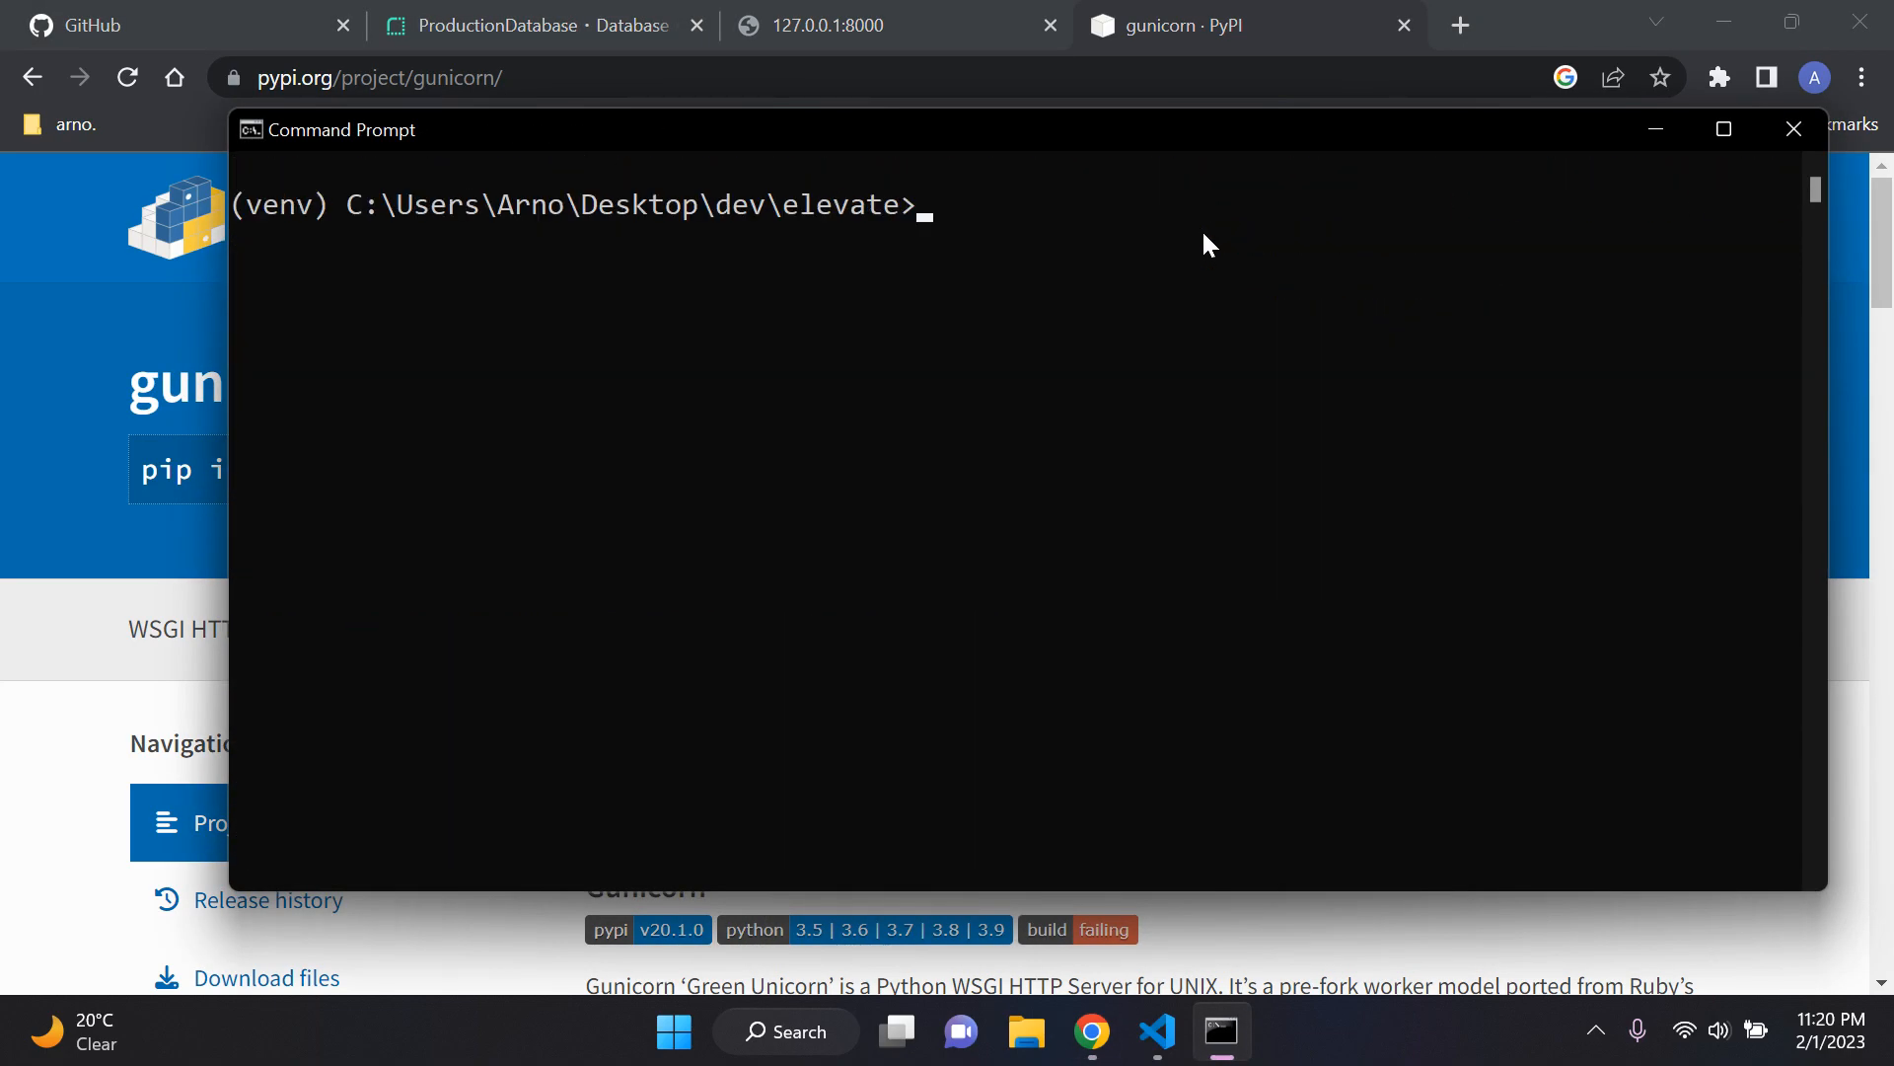
Step: Copy the pip install gunicorn command from the PyPI page and run it in Command Prompt
click(1222, 1058)
click(529, 471)
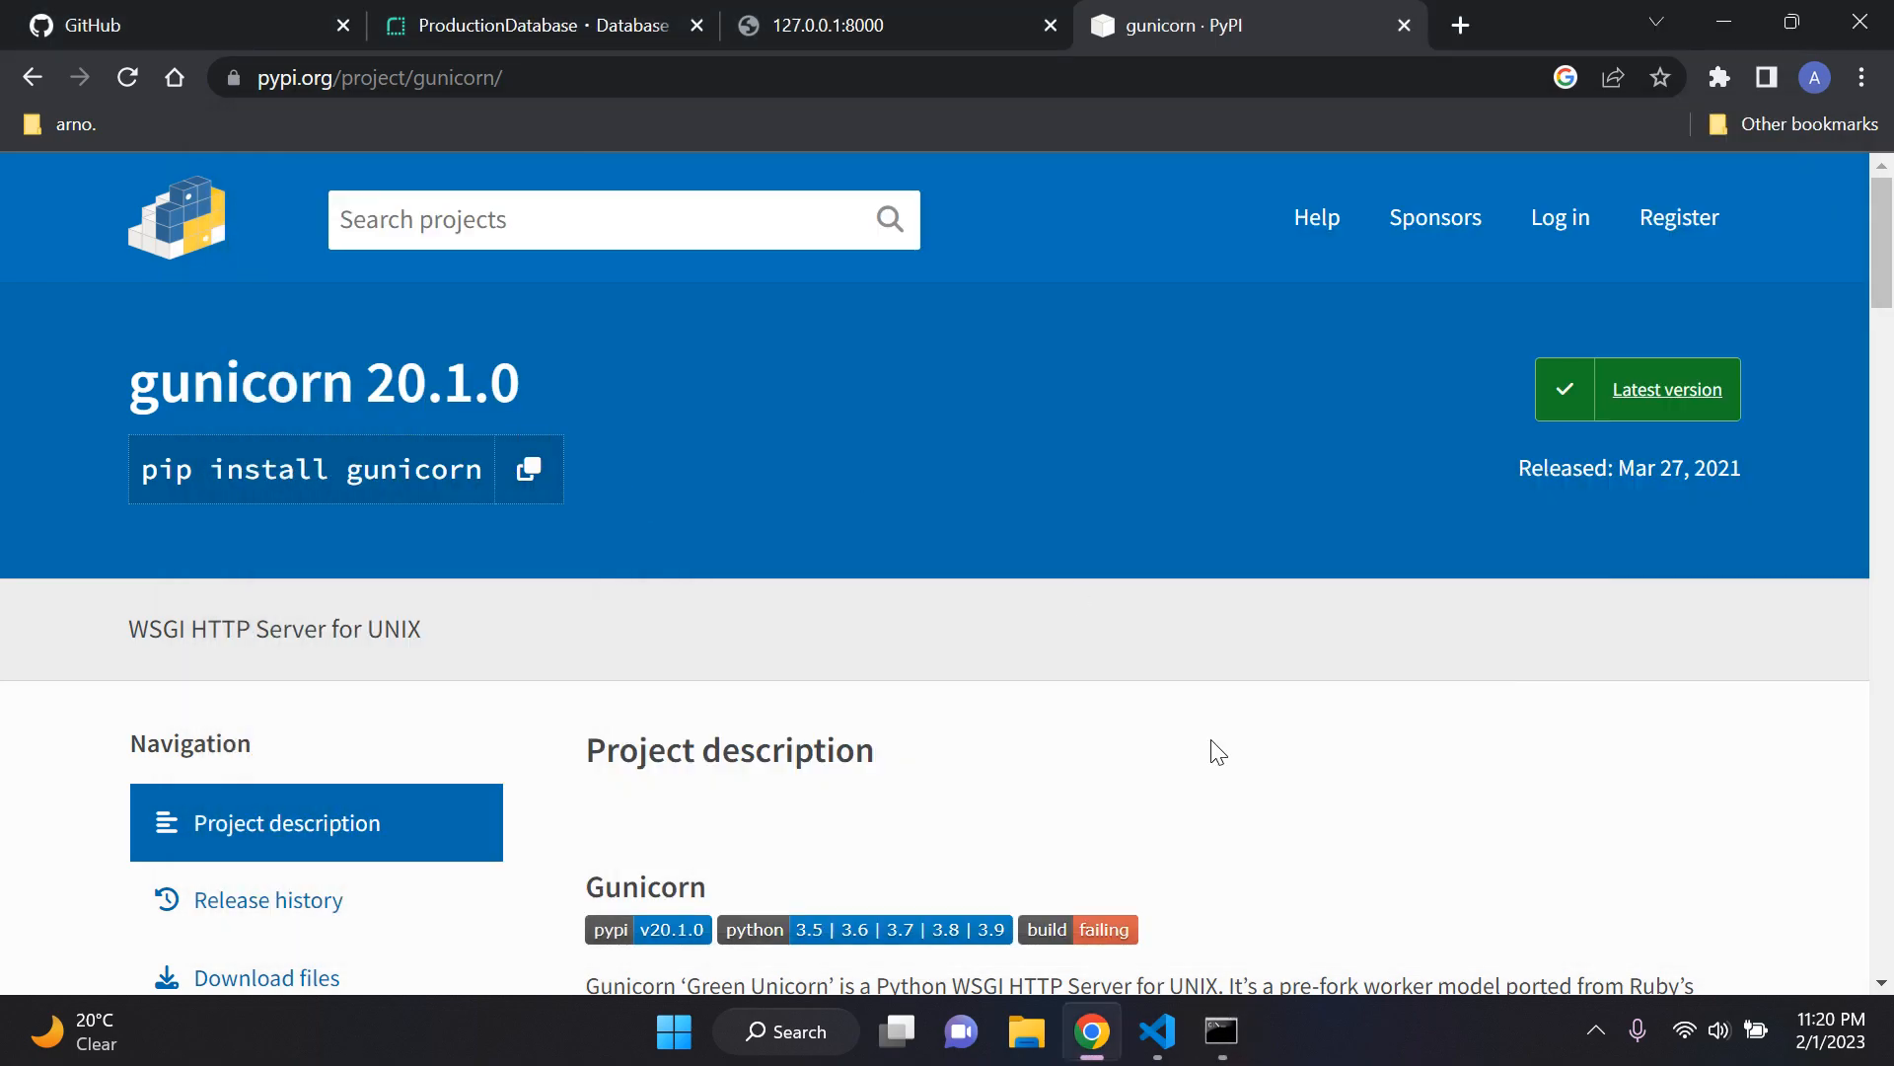
click(1245, 1046)
key(ctrl+v)
key(Return)
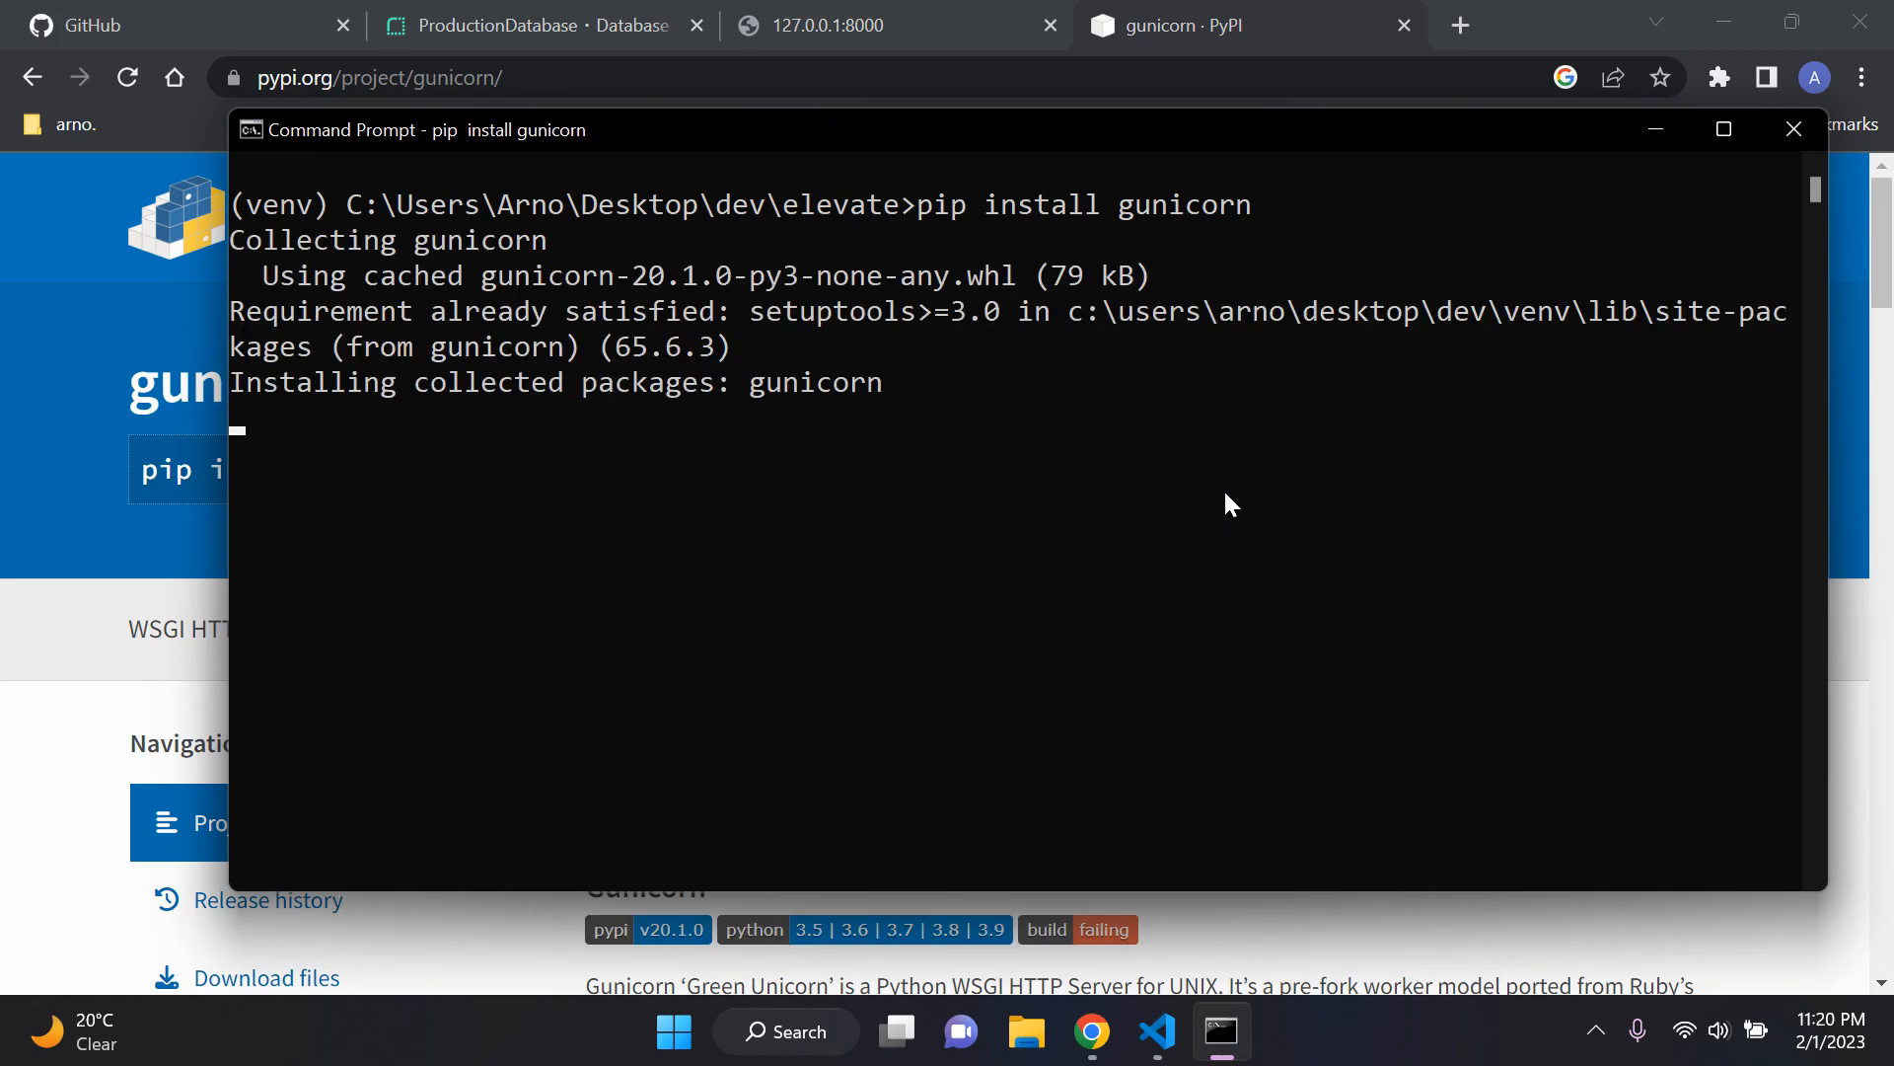
Step: List the installed packages with pip list, check the gunicorn entry, and clear the Command Prompt screen
text(cls)
key(Return)
text(pip list)
key(Return)
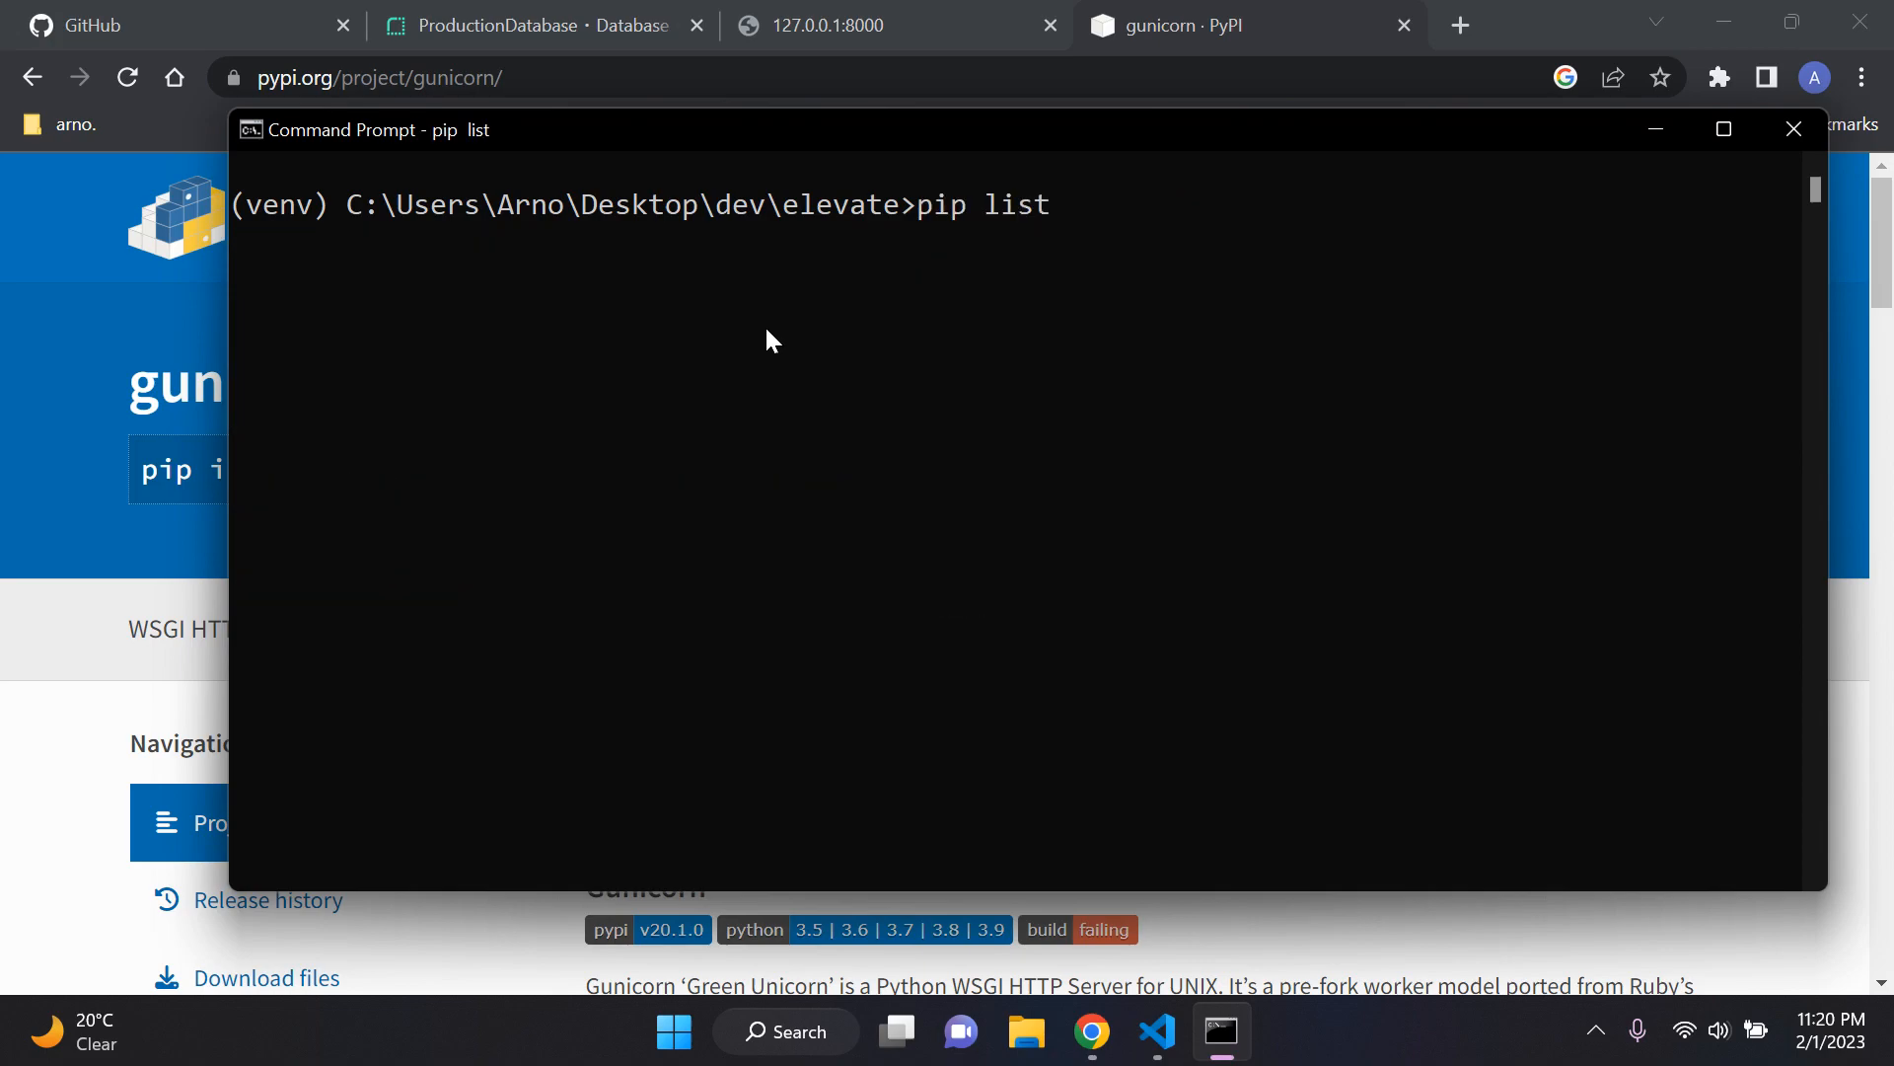
drag(234, 452, 674, 454)
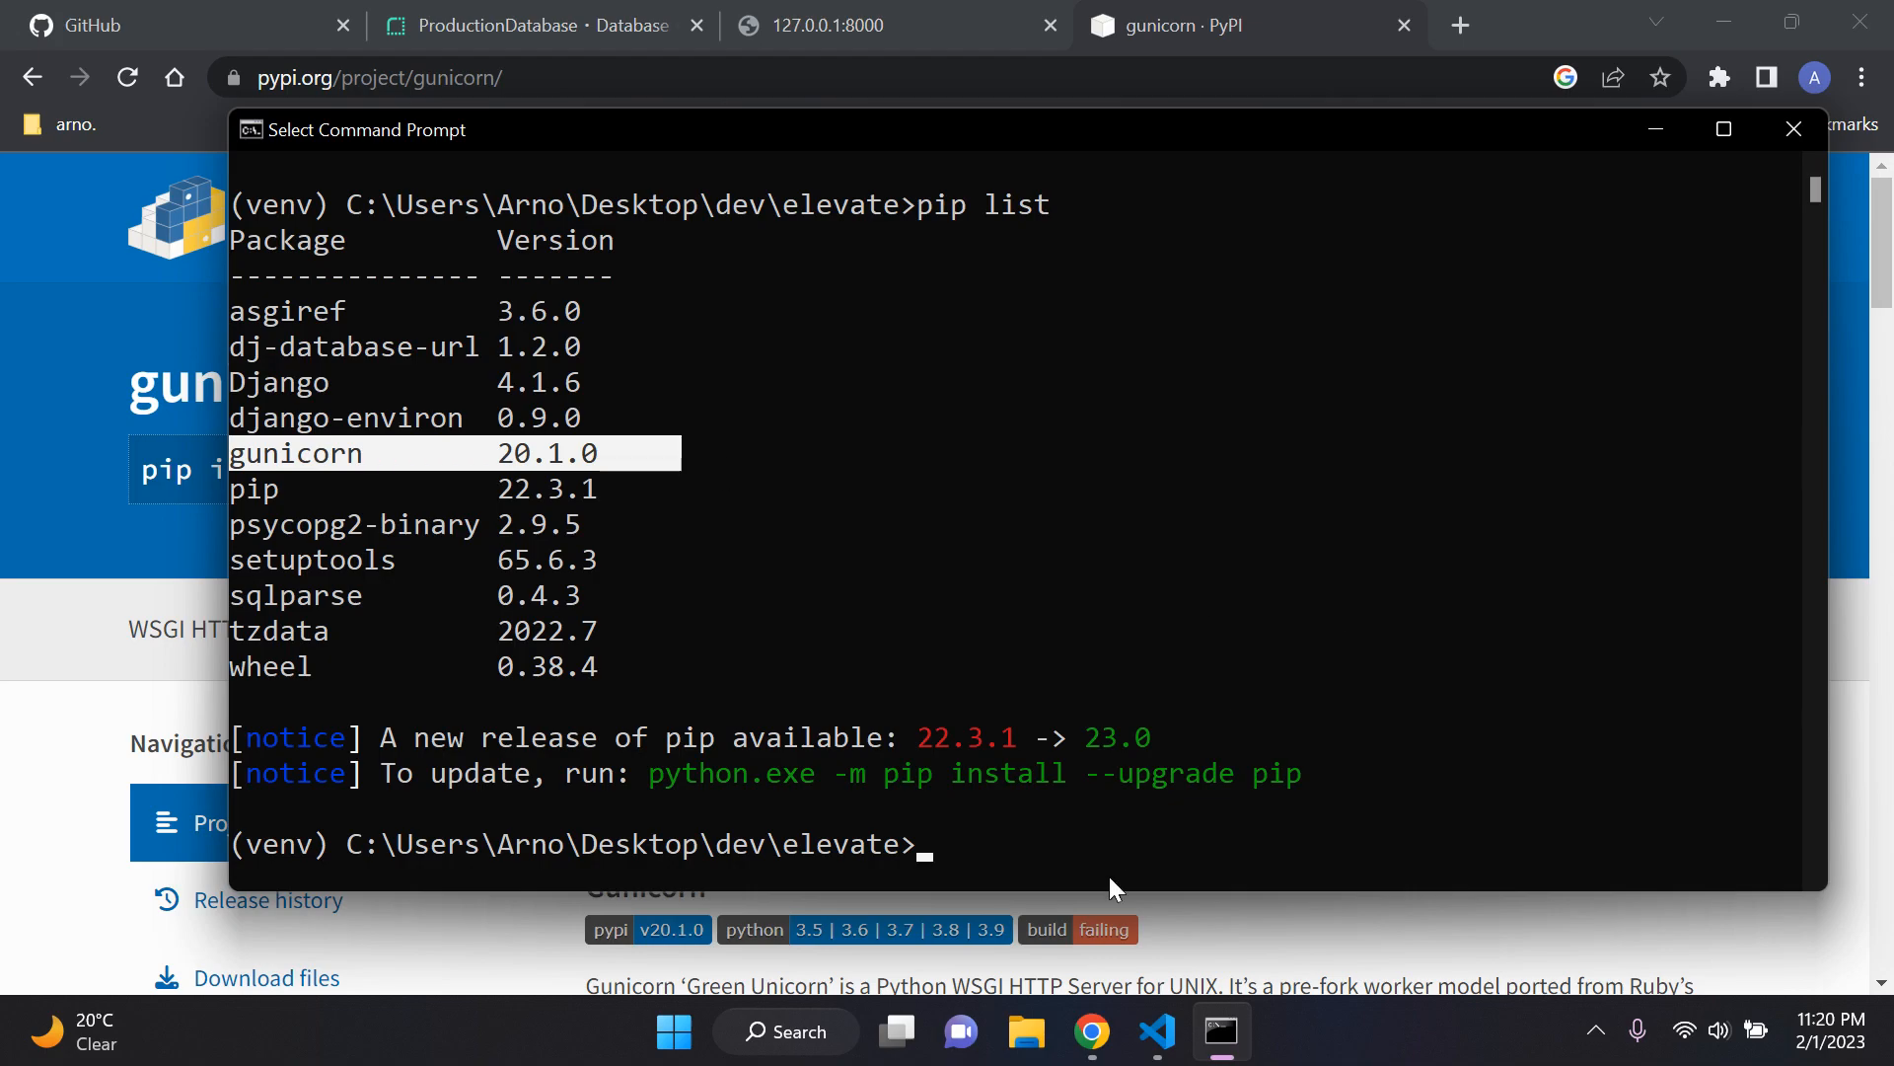
key(ctrl+c)
text(cls)
key(Return)
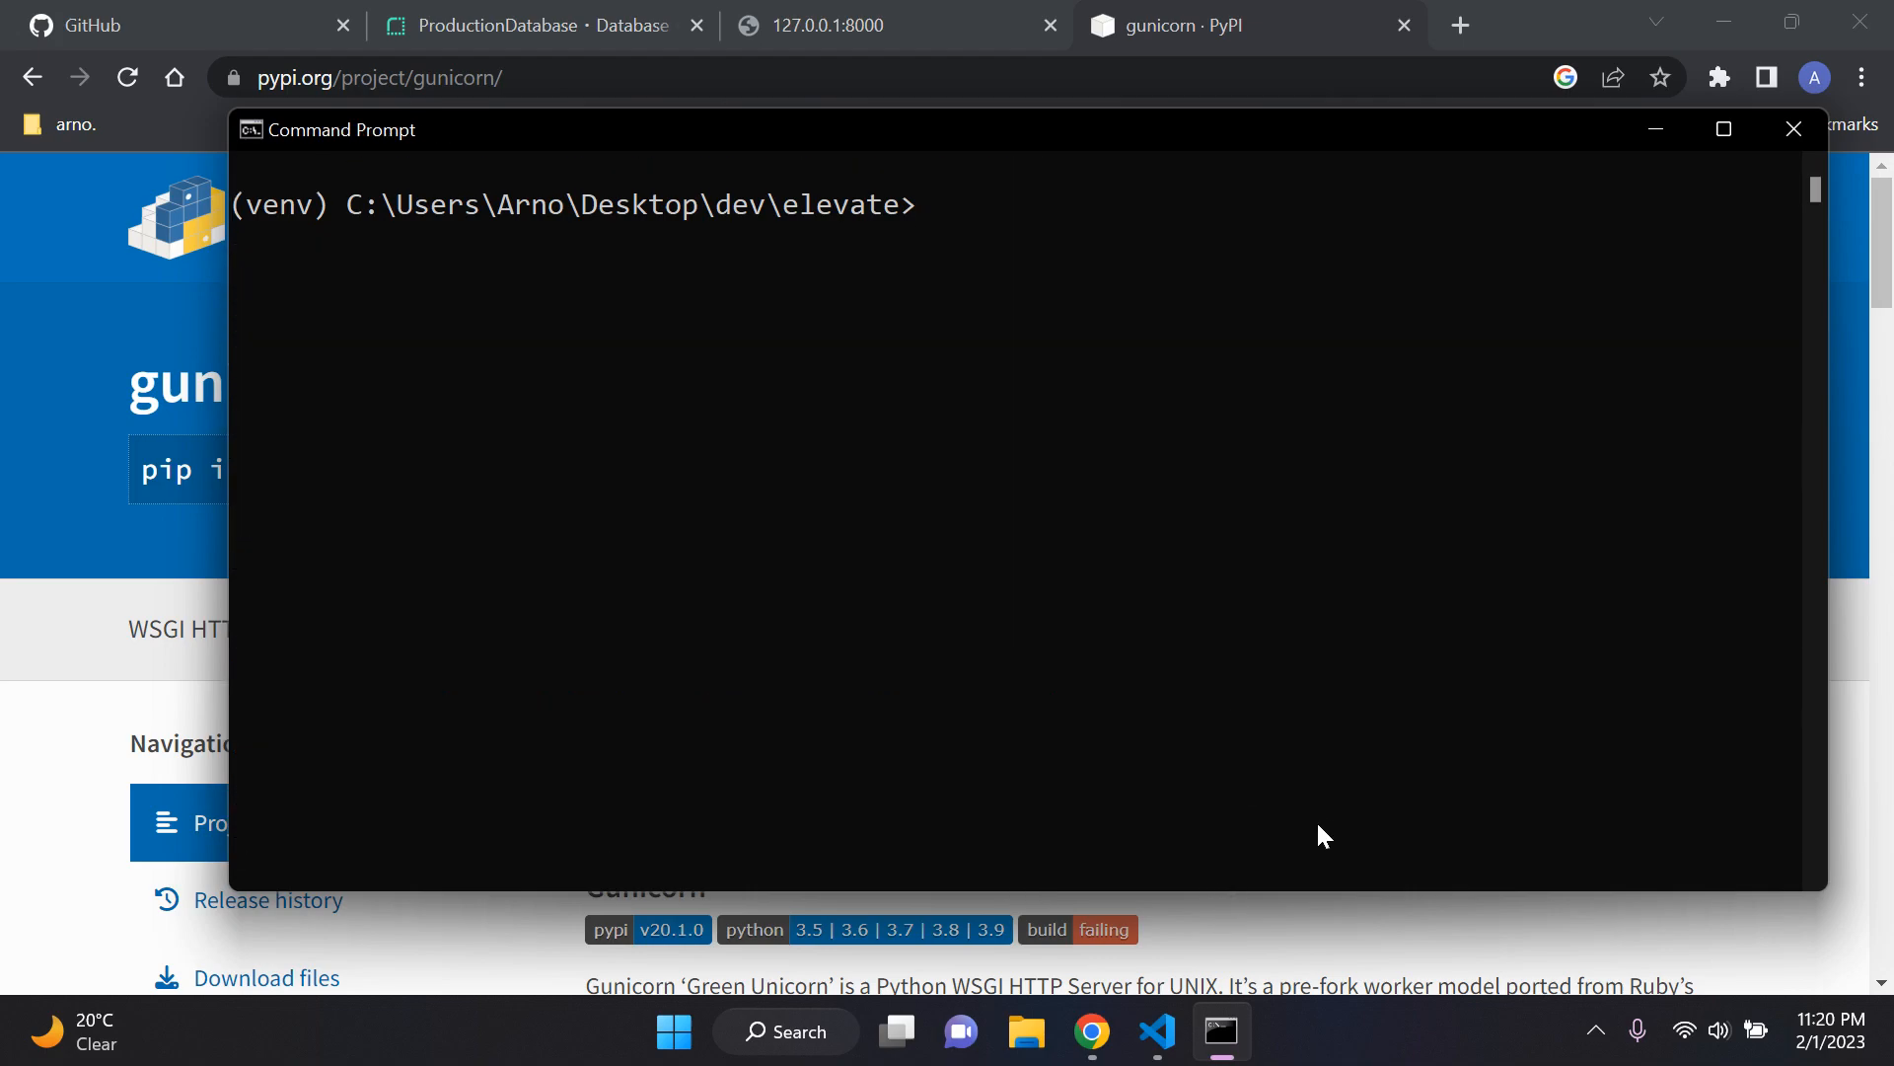
Step: Switch to Visual Studio Code, close .env and settings.py, and collapse the inner elevate folder
click(1158, 1031)
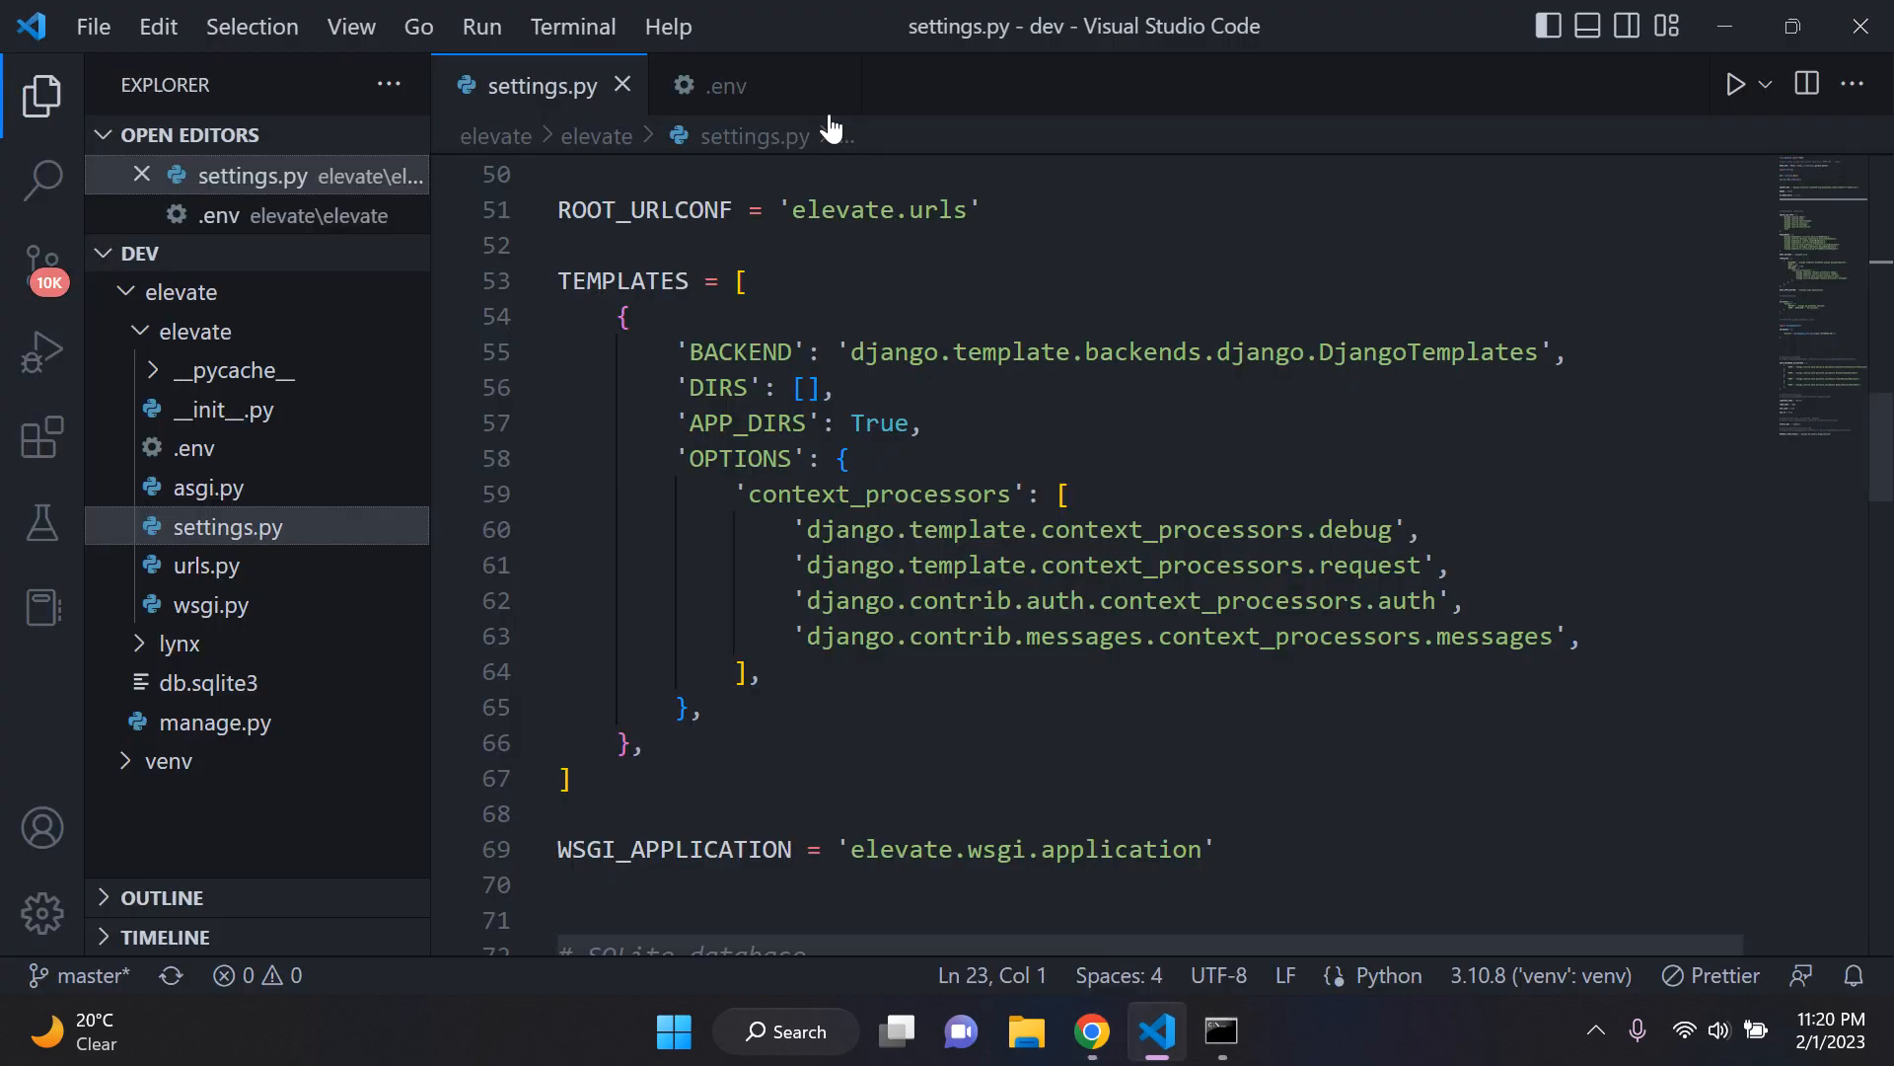
click(838, 86)
click(623, 85)
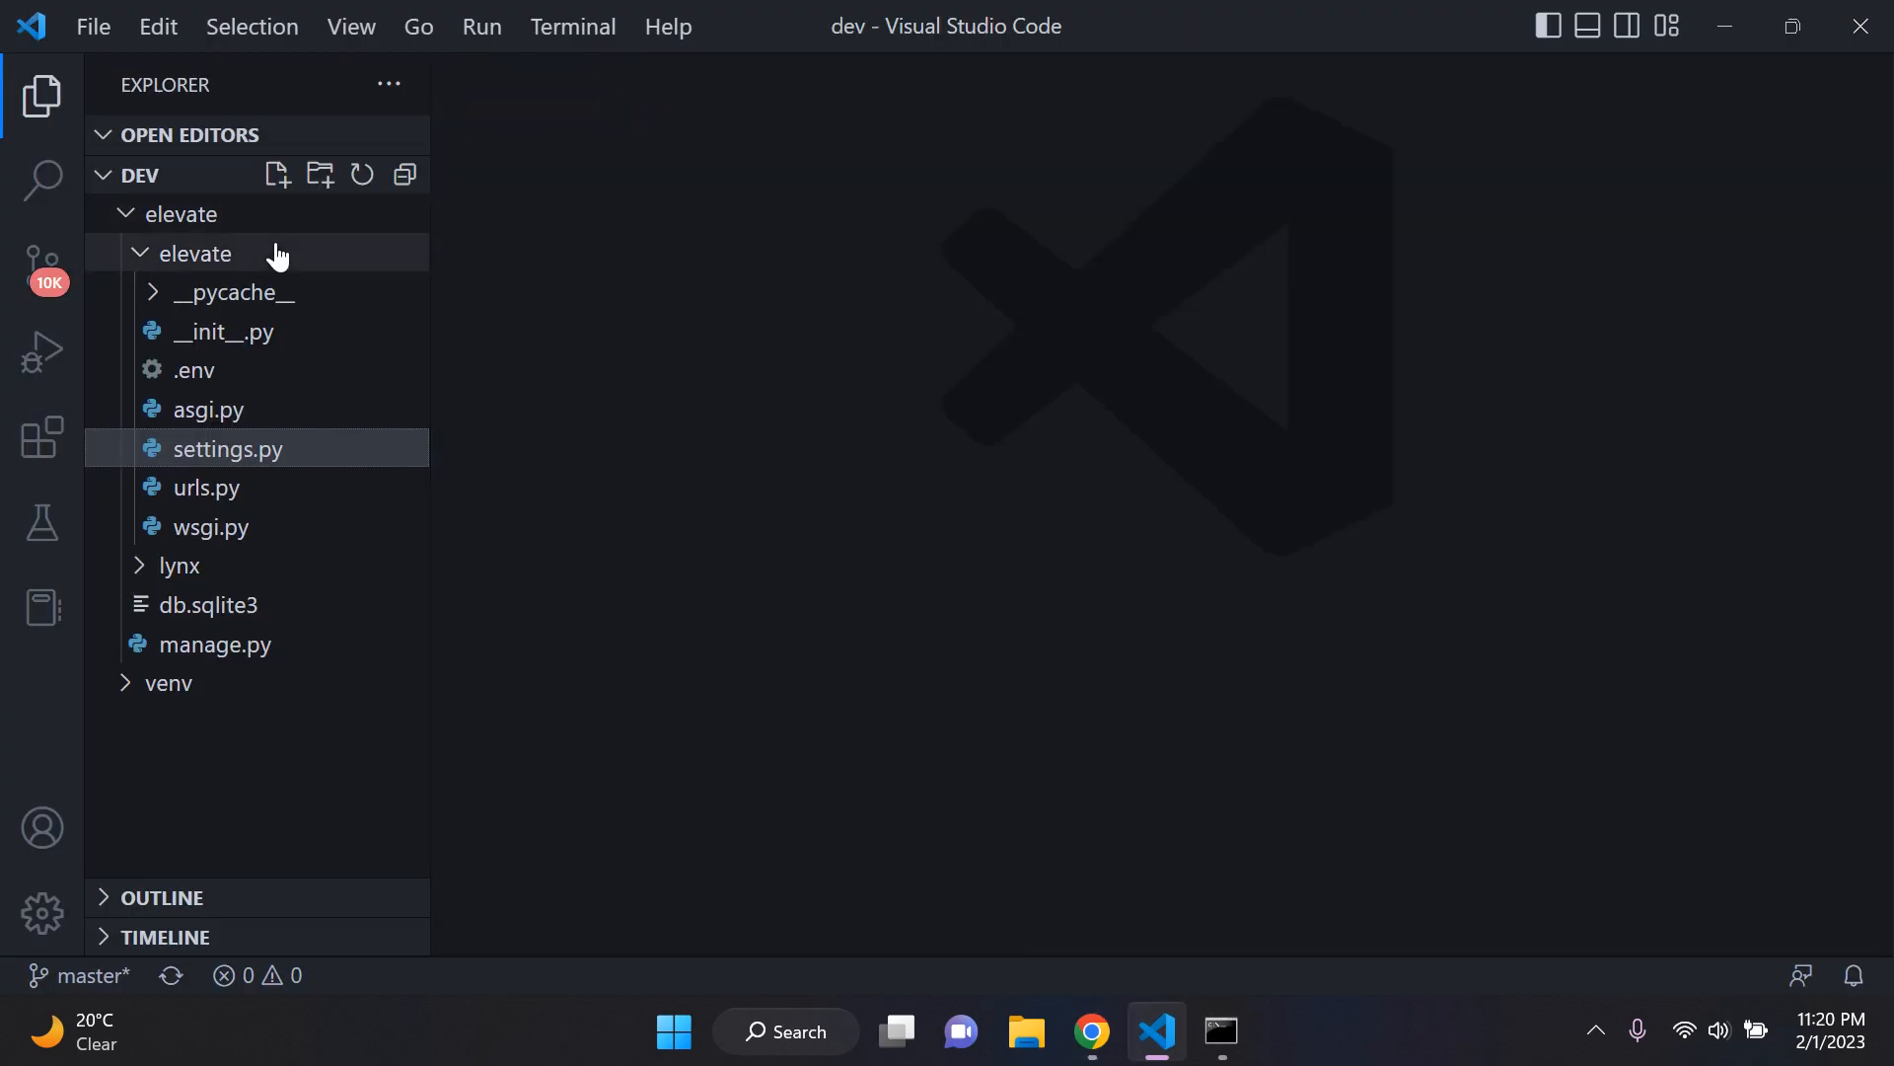
click(264, 258)
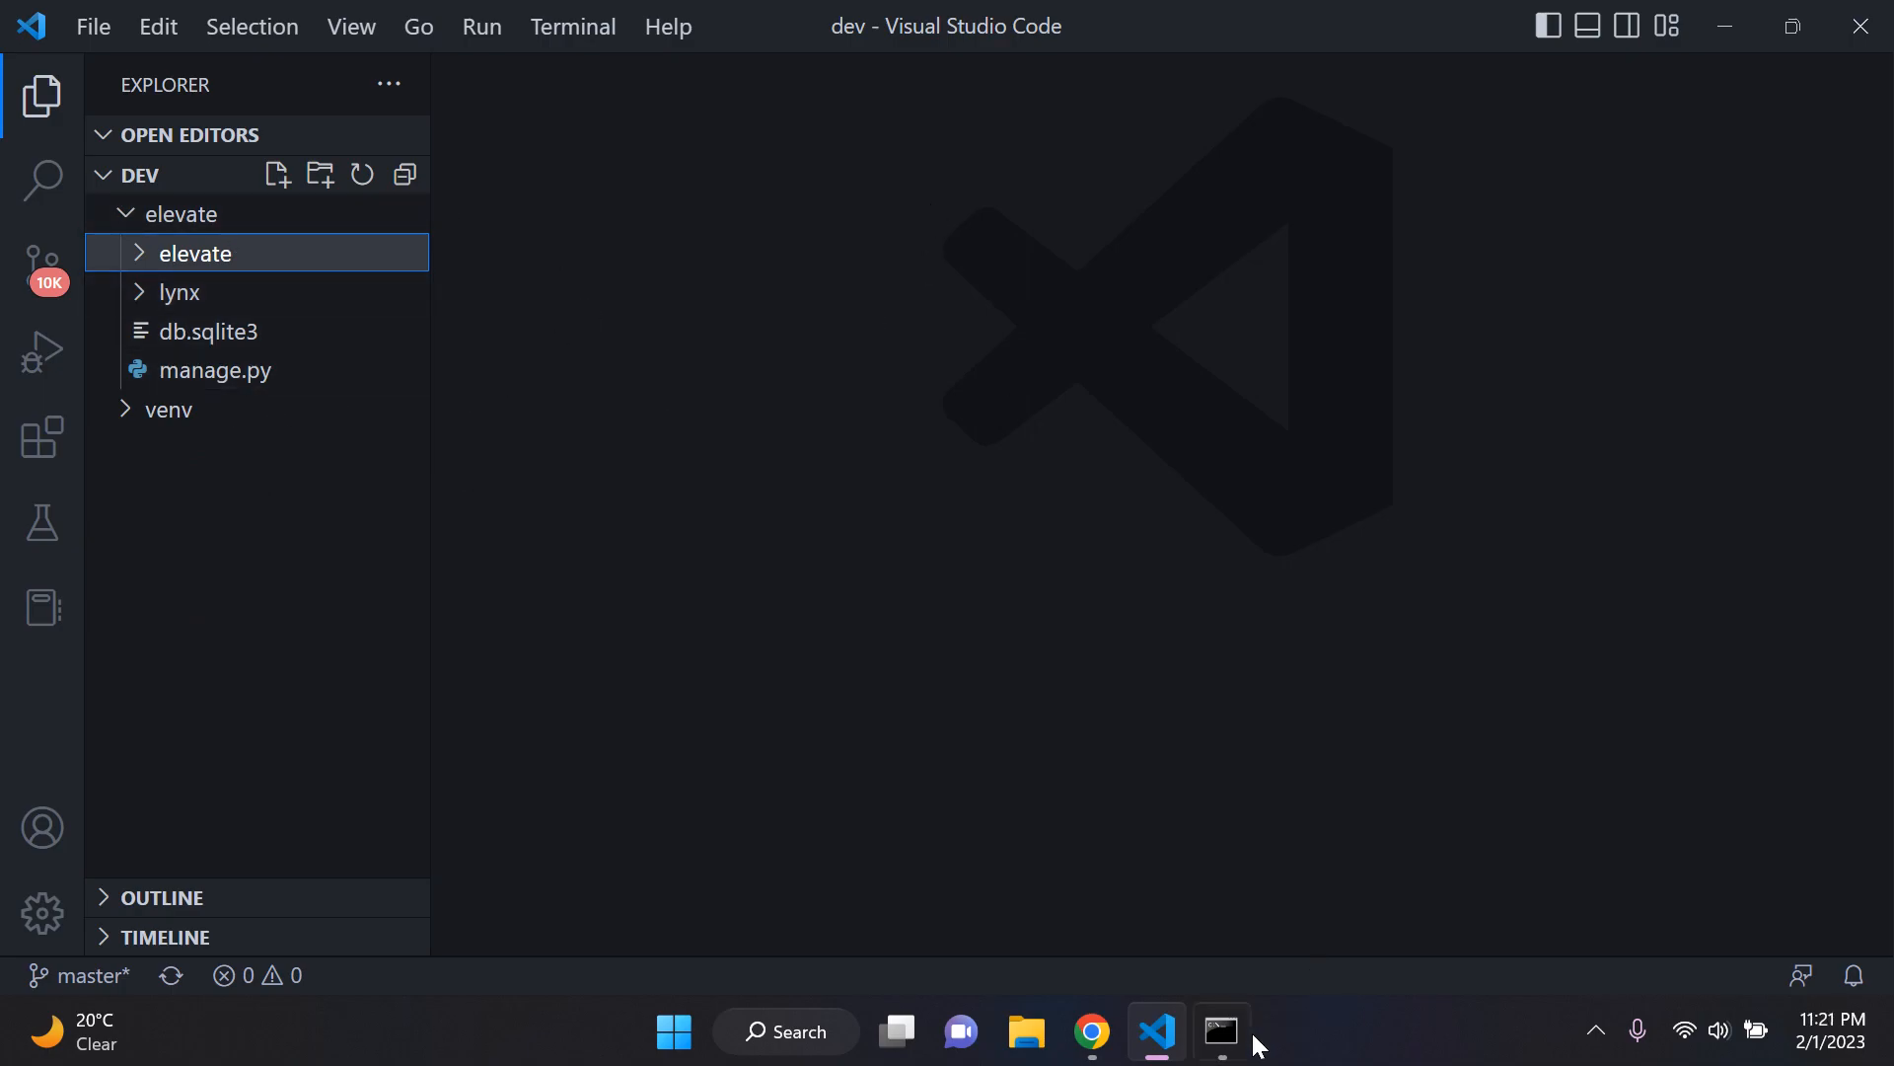
Step: Switch to Command Prompt and export the installed packages with pip freeze > requirements.txt
click(1224, 1032)
text(pip freeze )
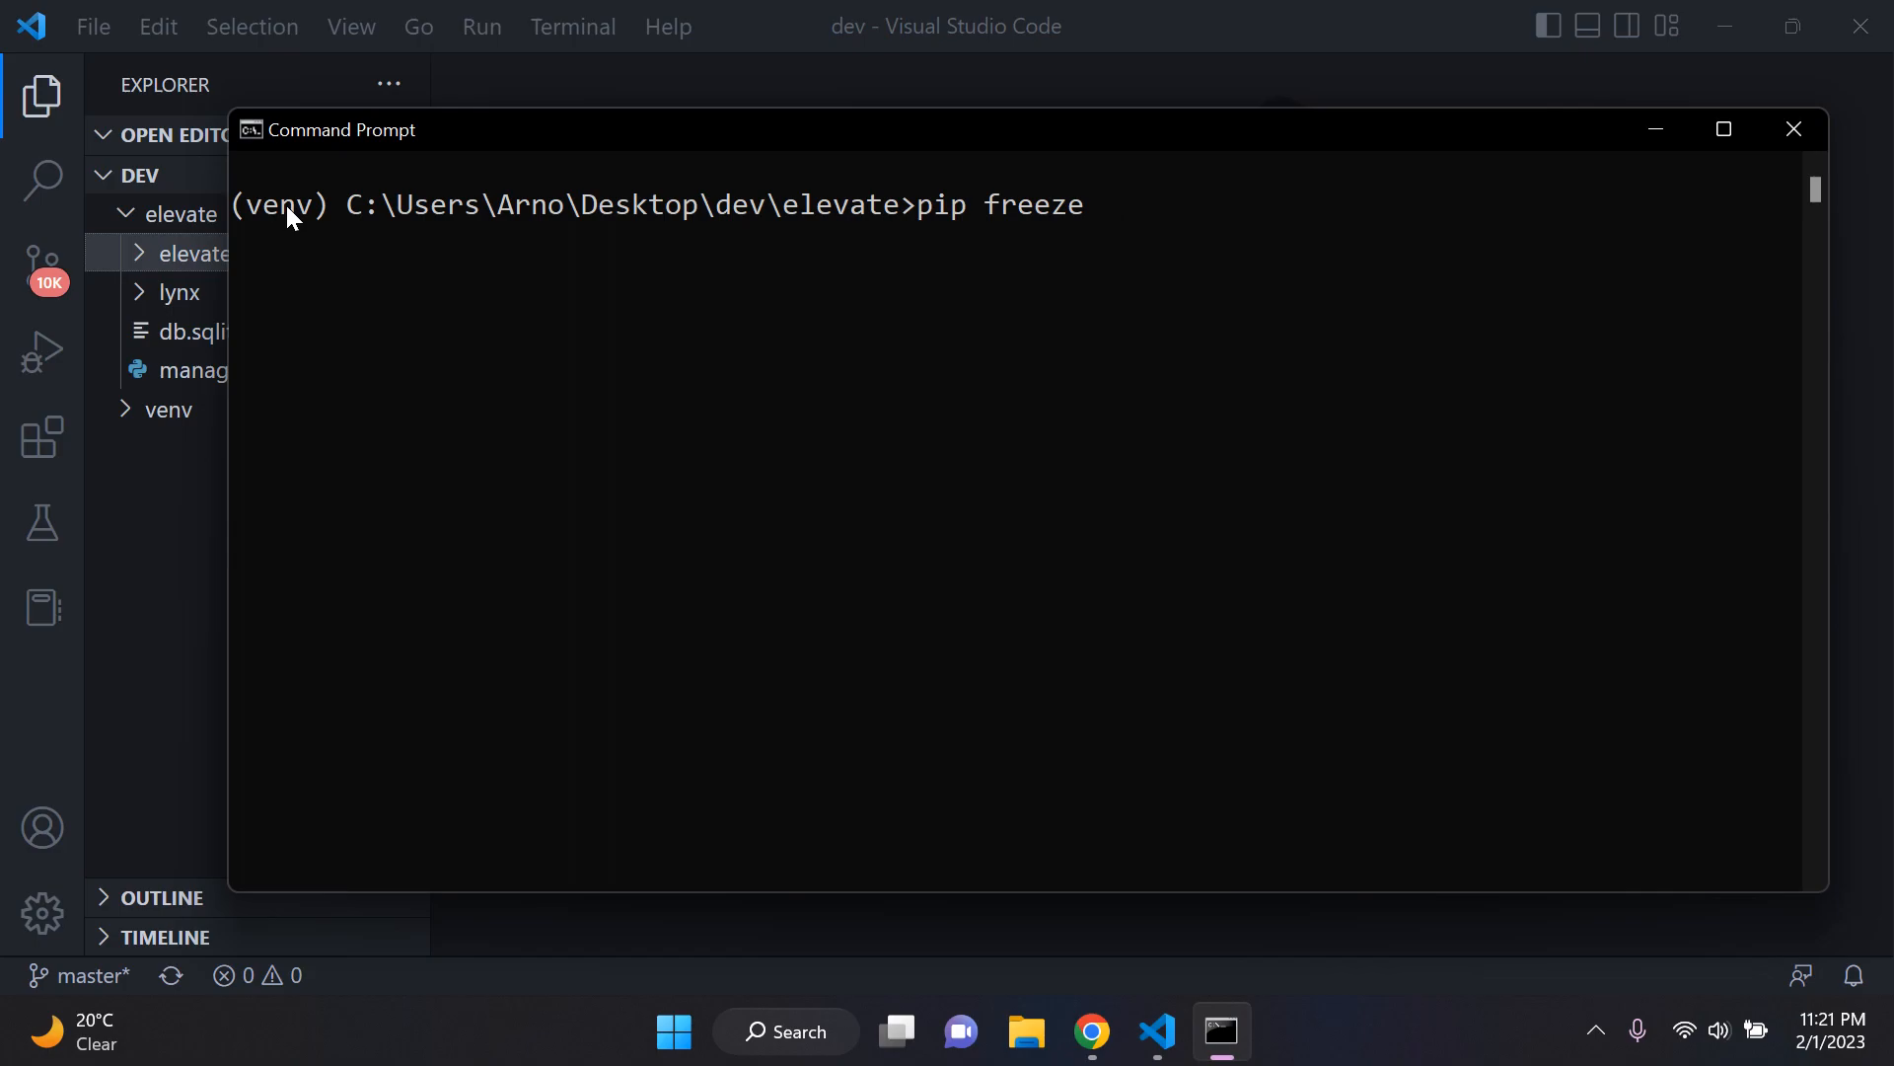
text(> requirements.txt)
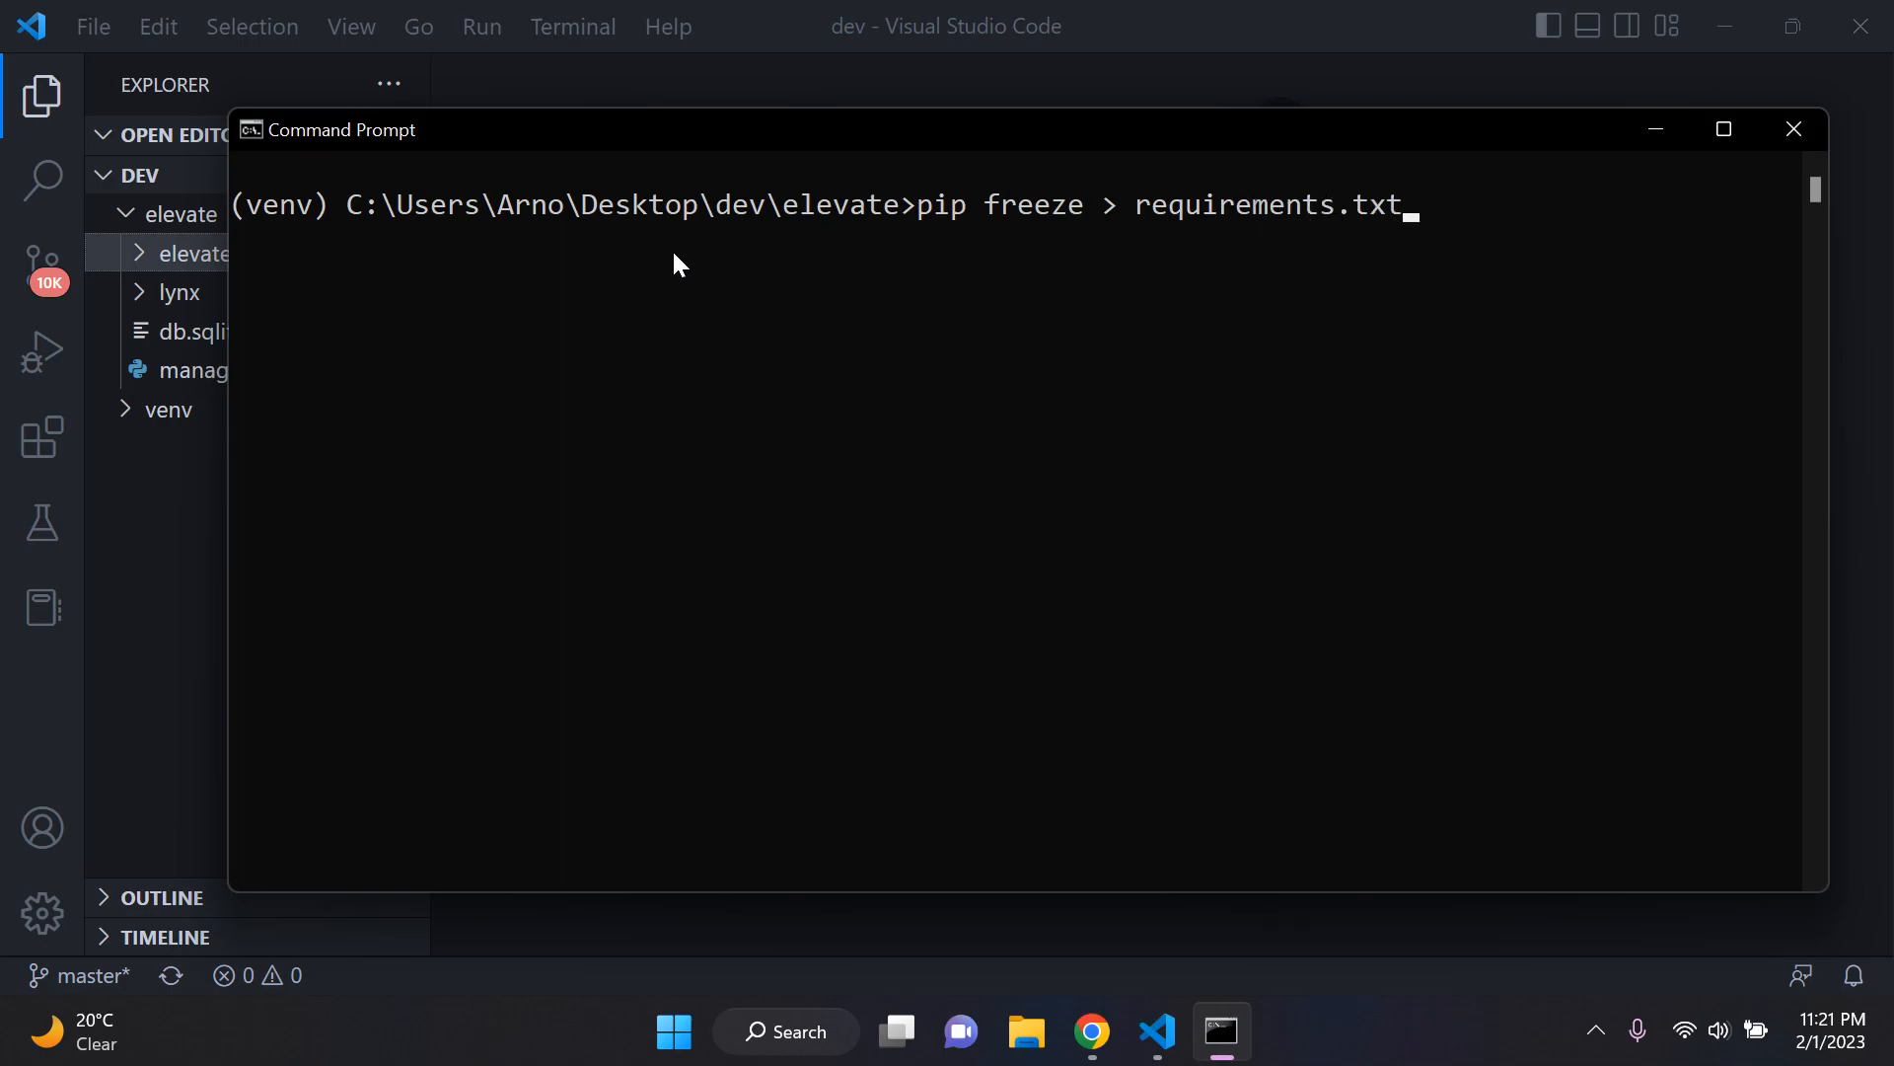
key(Return)
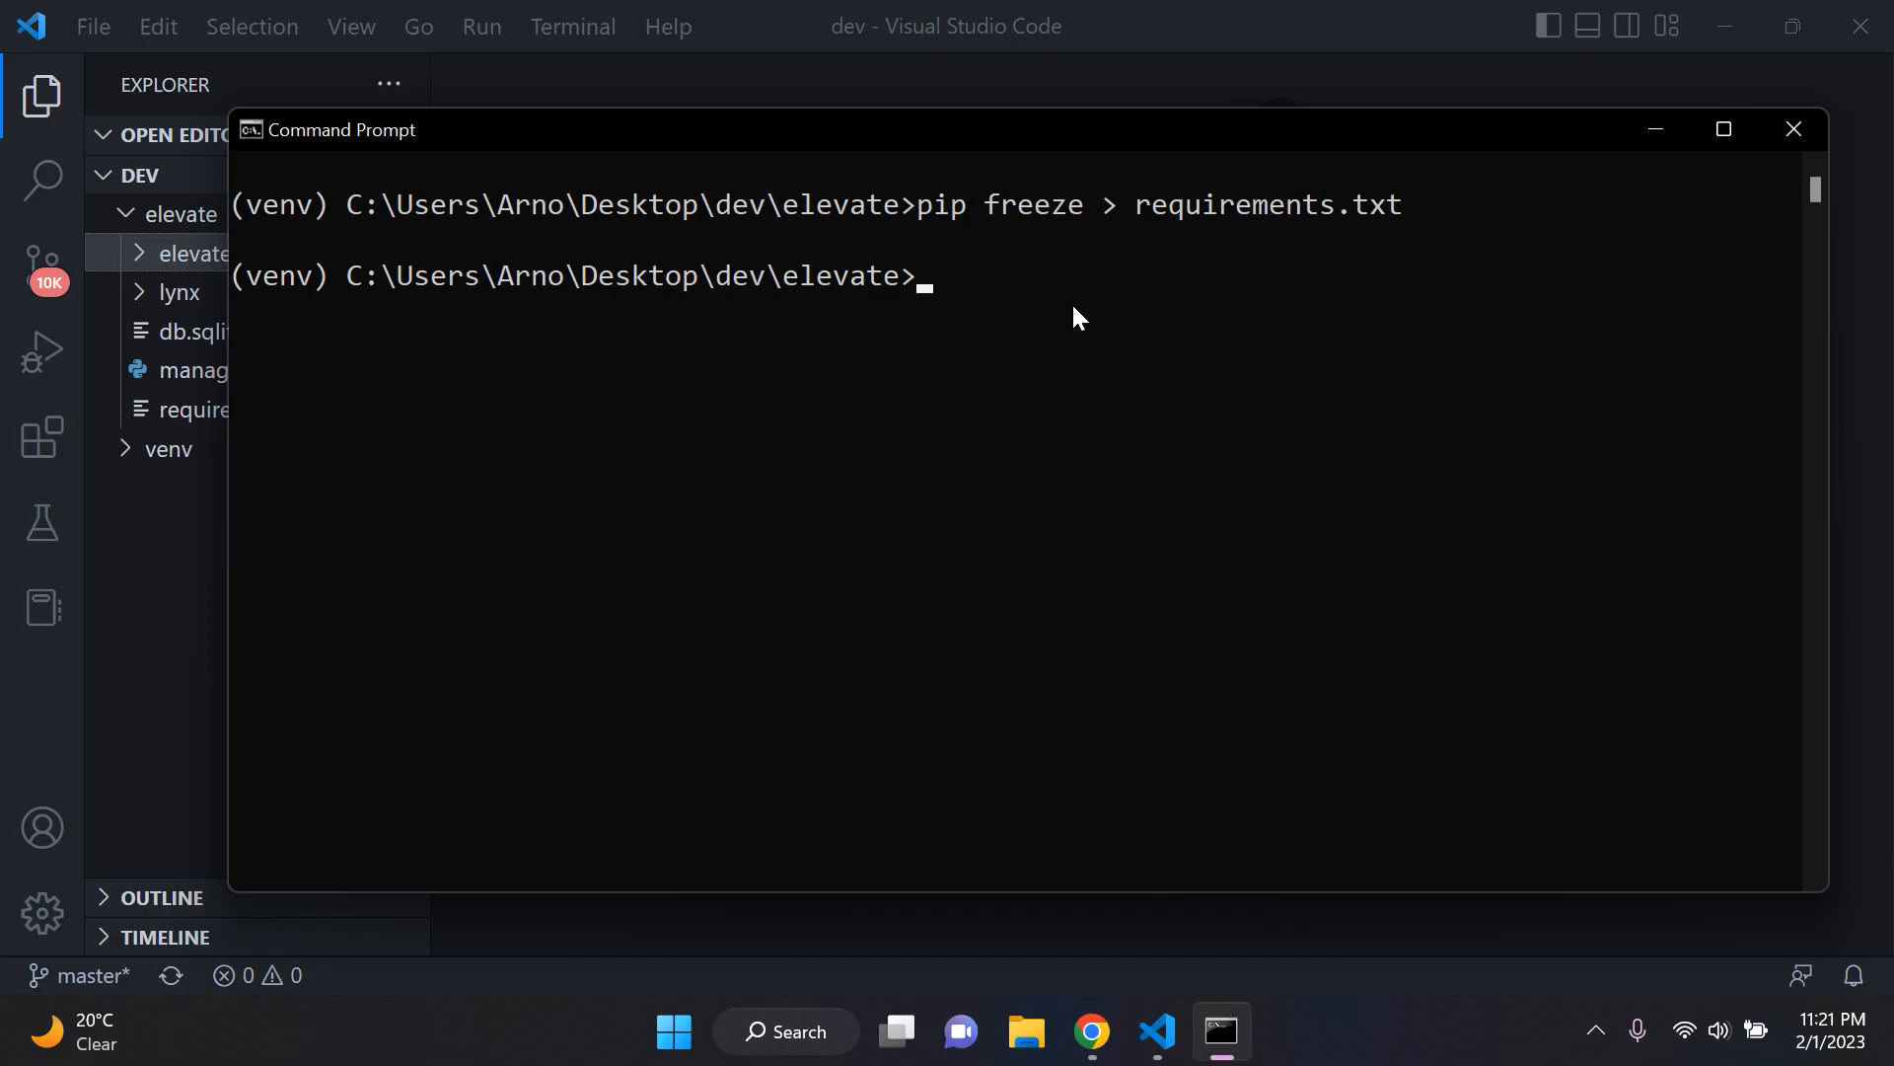
Step: Open requirements.txt from the elevate project in Visual Studio Code and enlarge the interface for reading
click(1240, 1016)
click(296, 413)
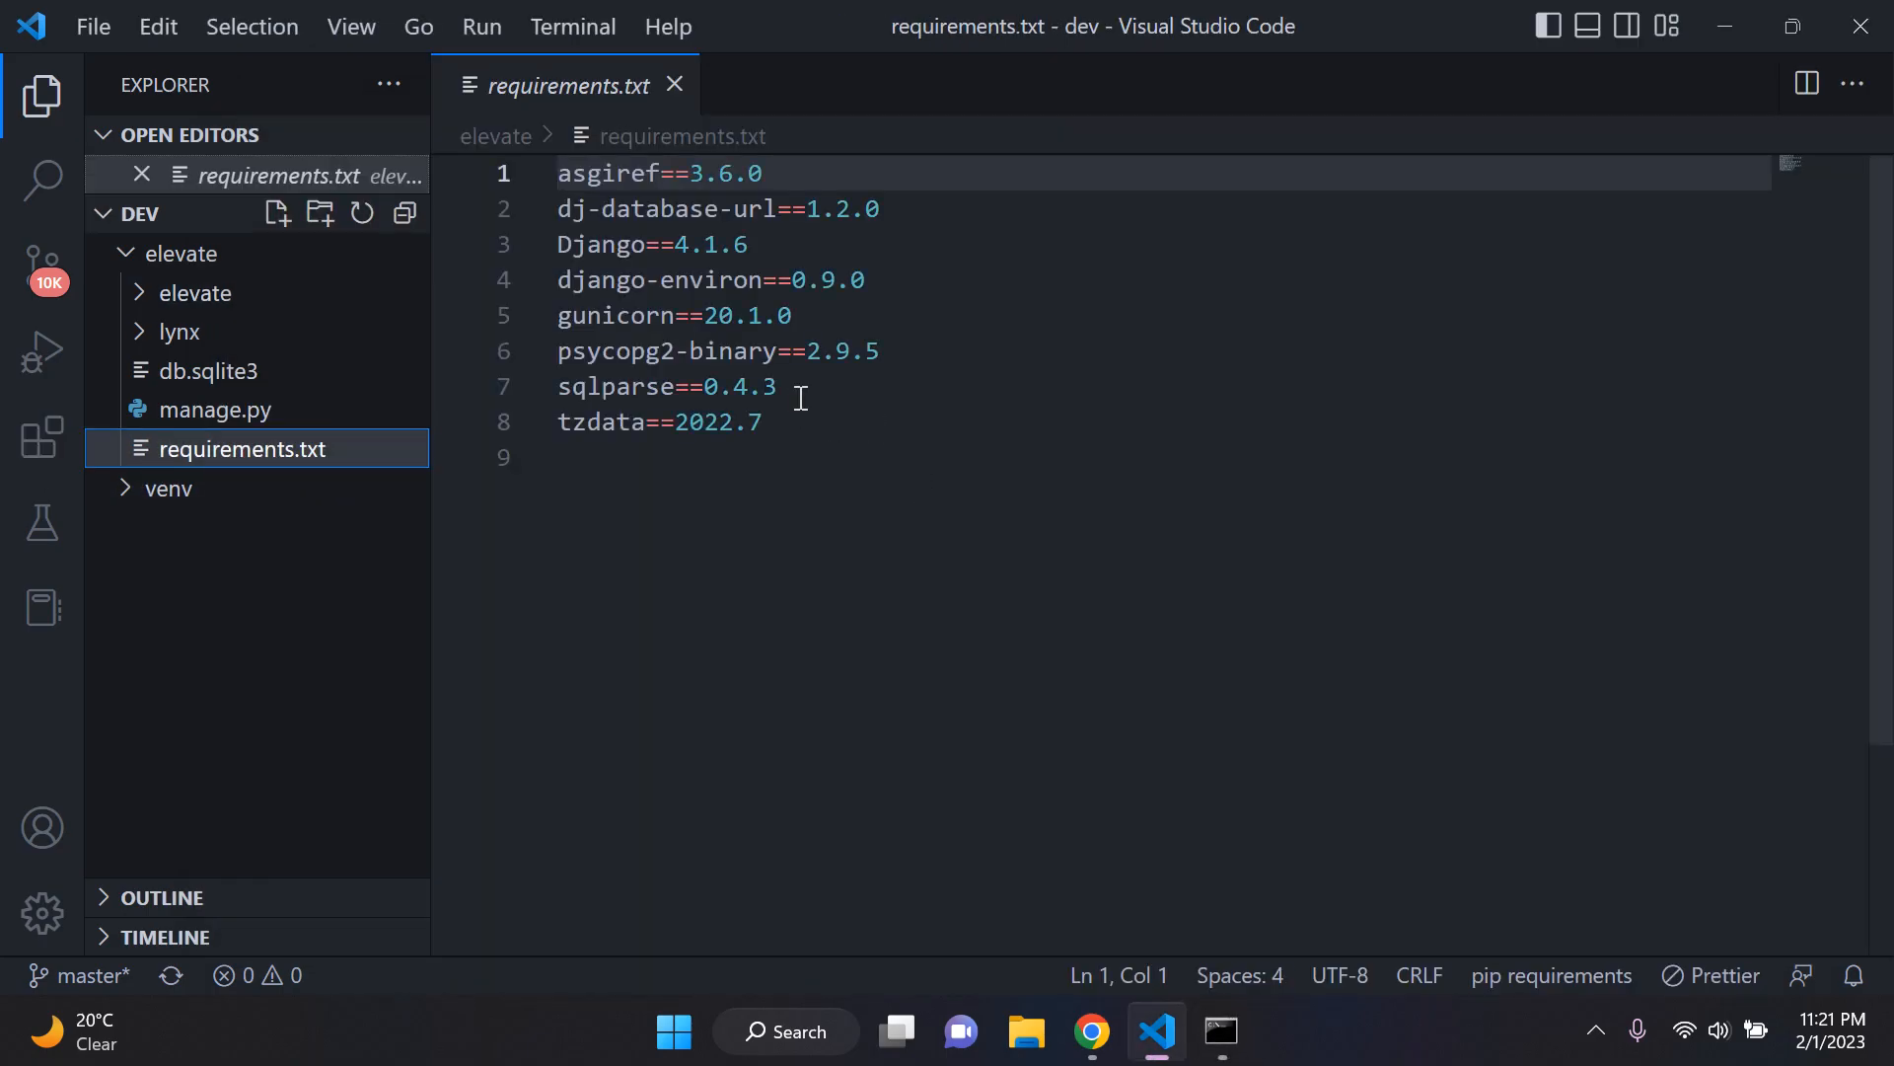
drag(801, 404, 512, 131)
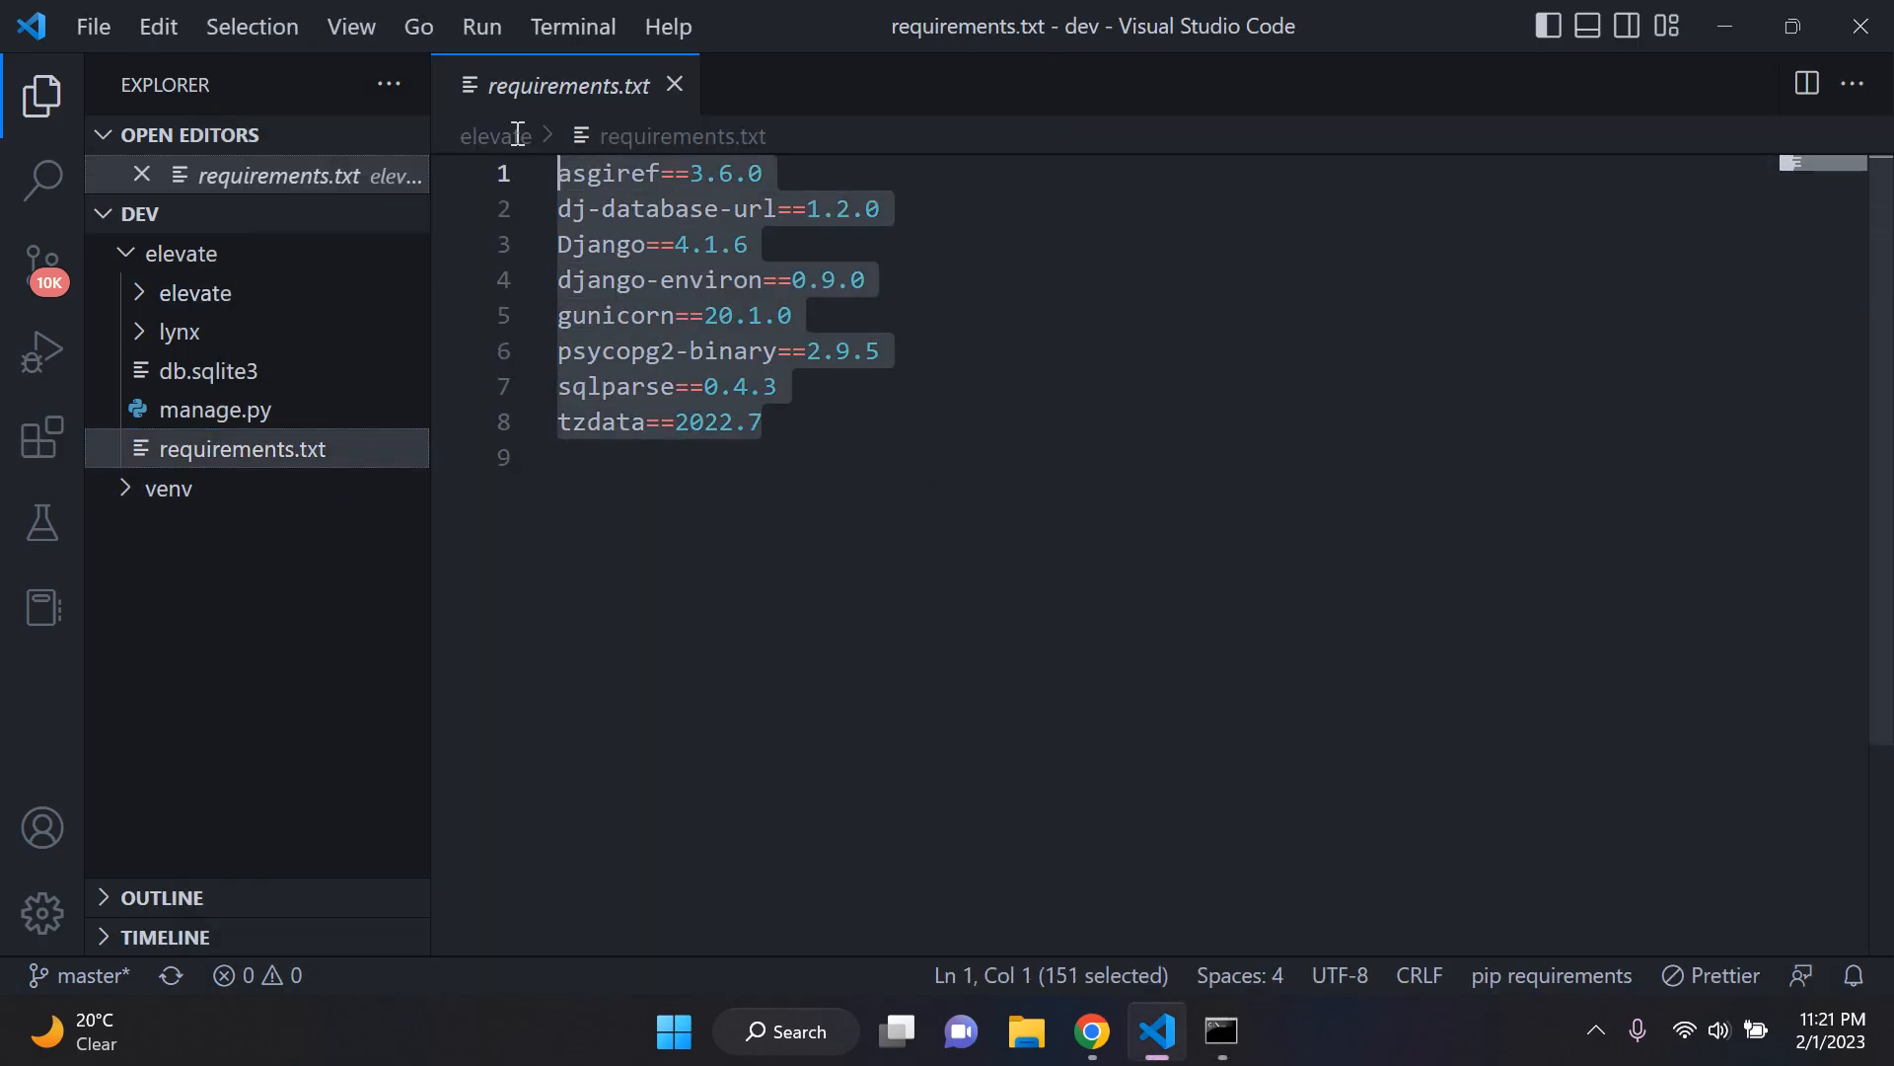
click(1012, 367)
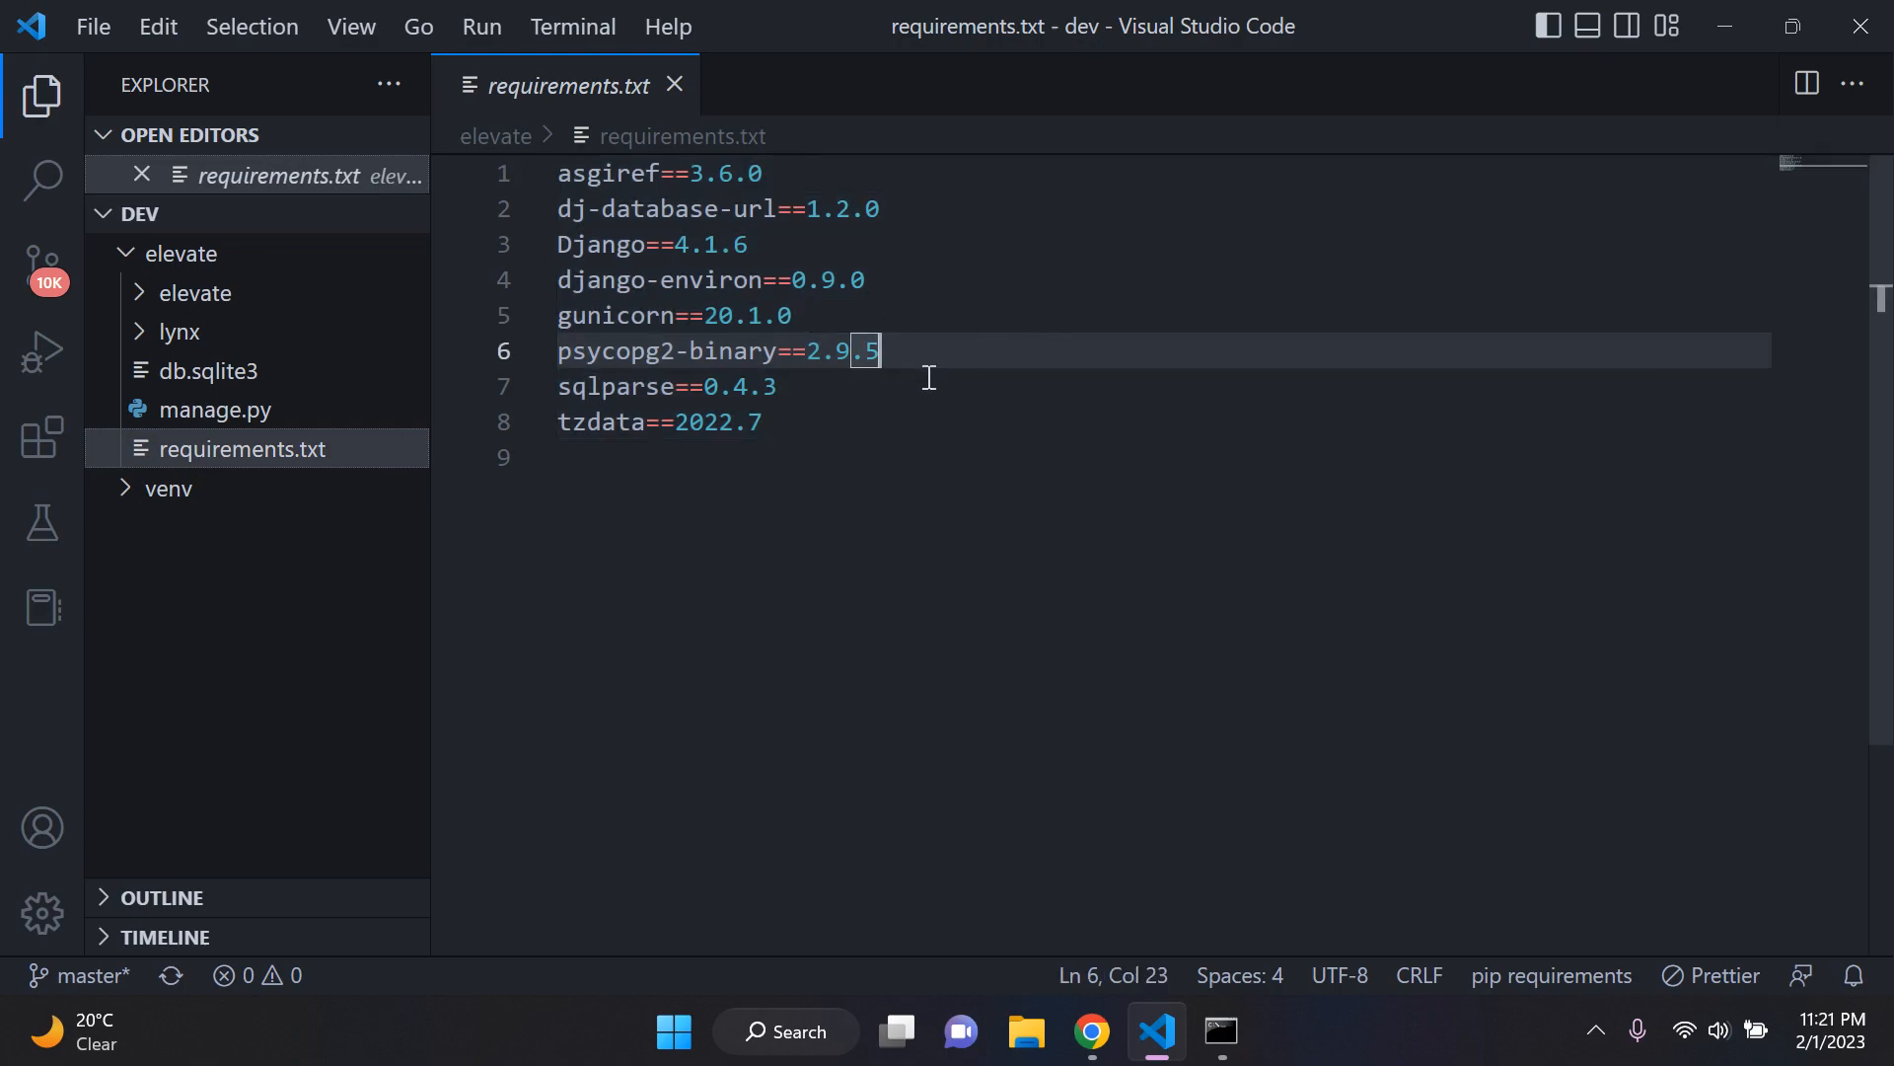
key(ctrl+equal)
Step: Examine the package list in requirements.txt, including the Django, asgiref, sqlparse and tzdata entries
drag(1044, 503, 667, 205)
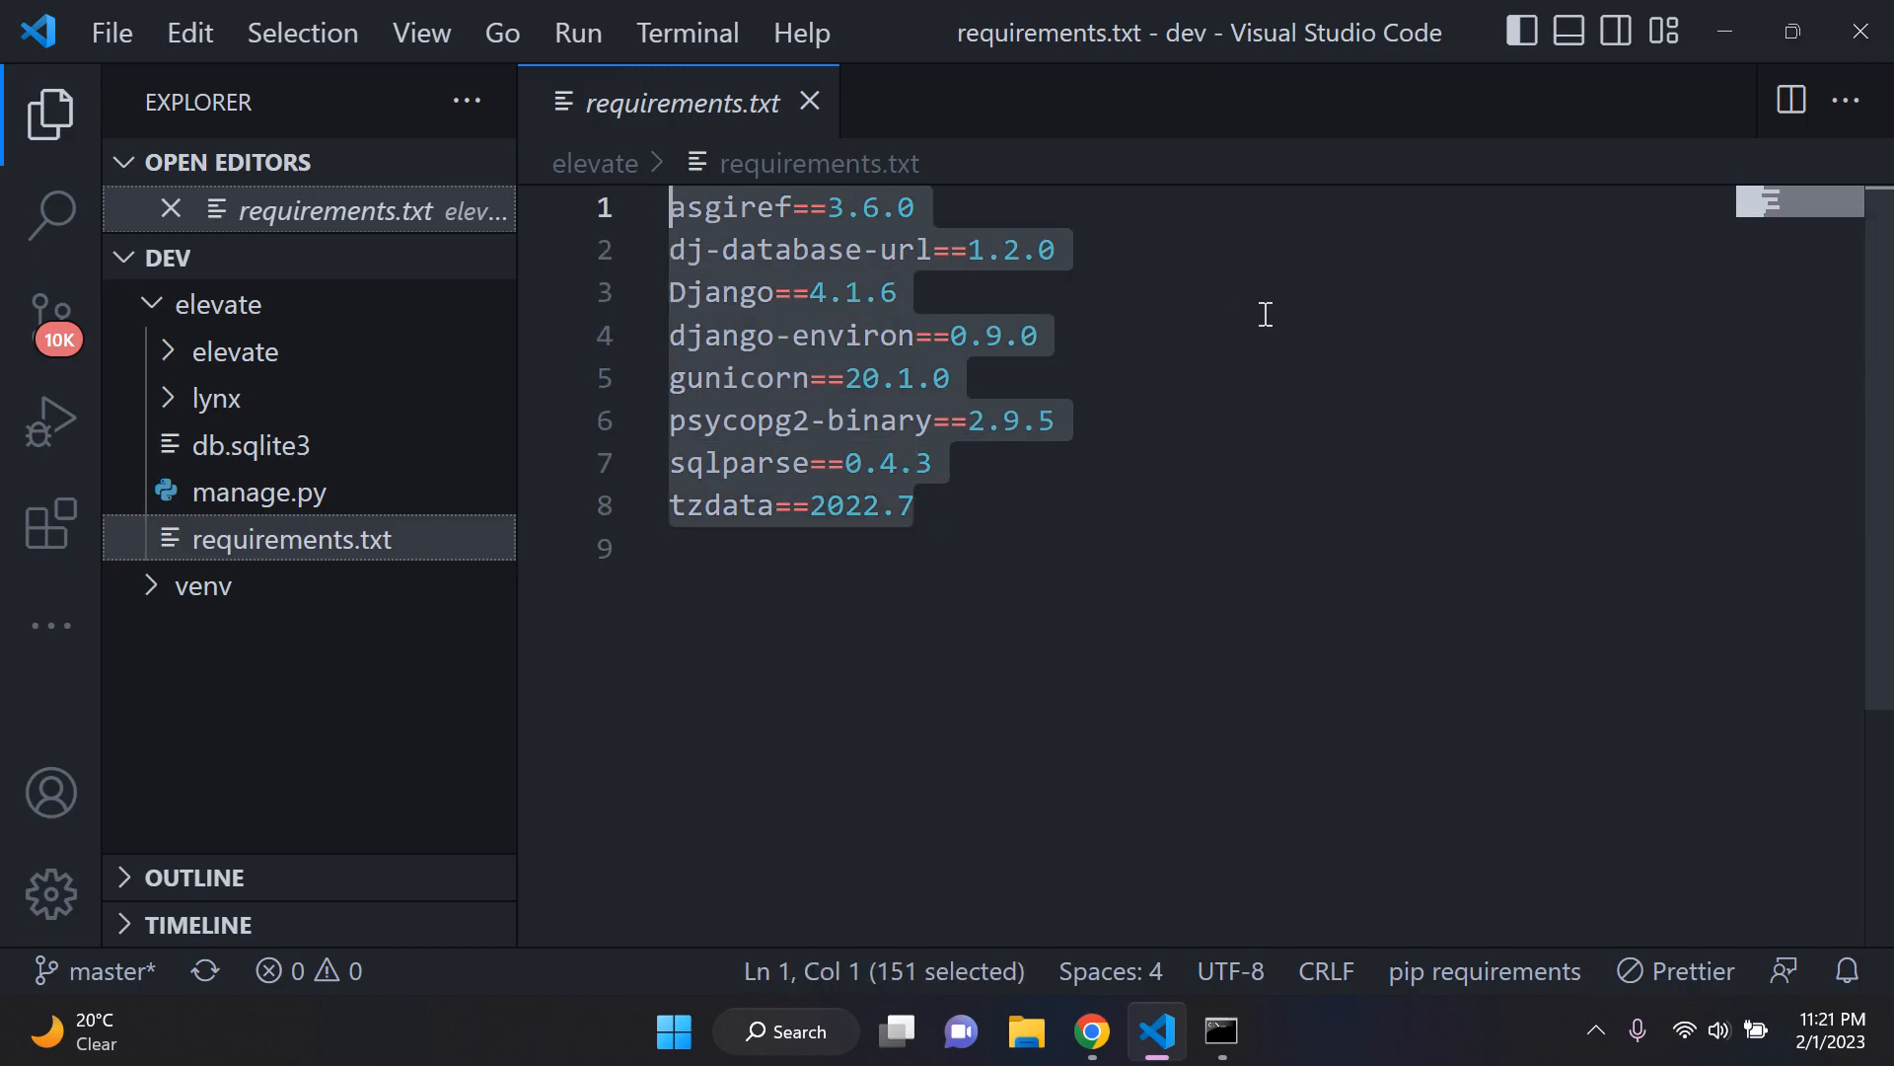
click(1088, 511)
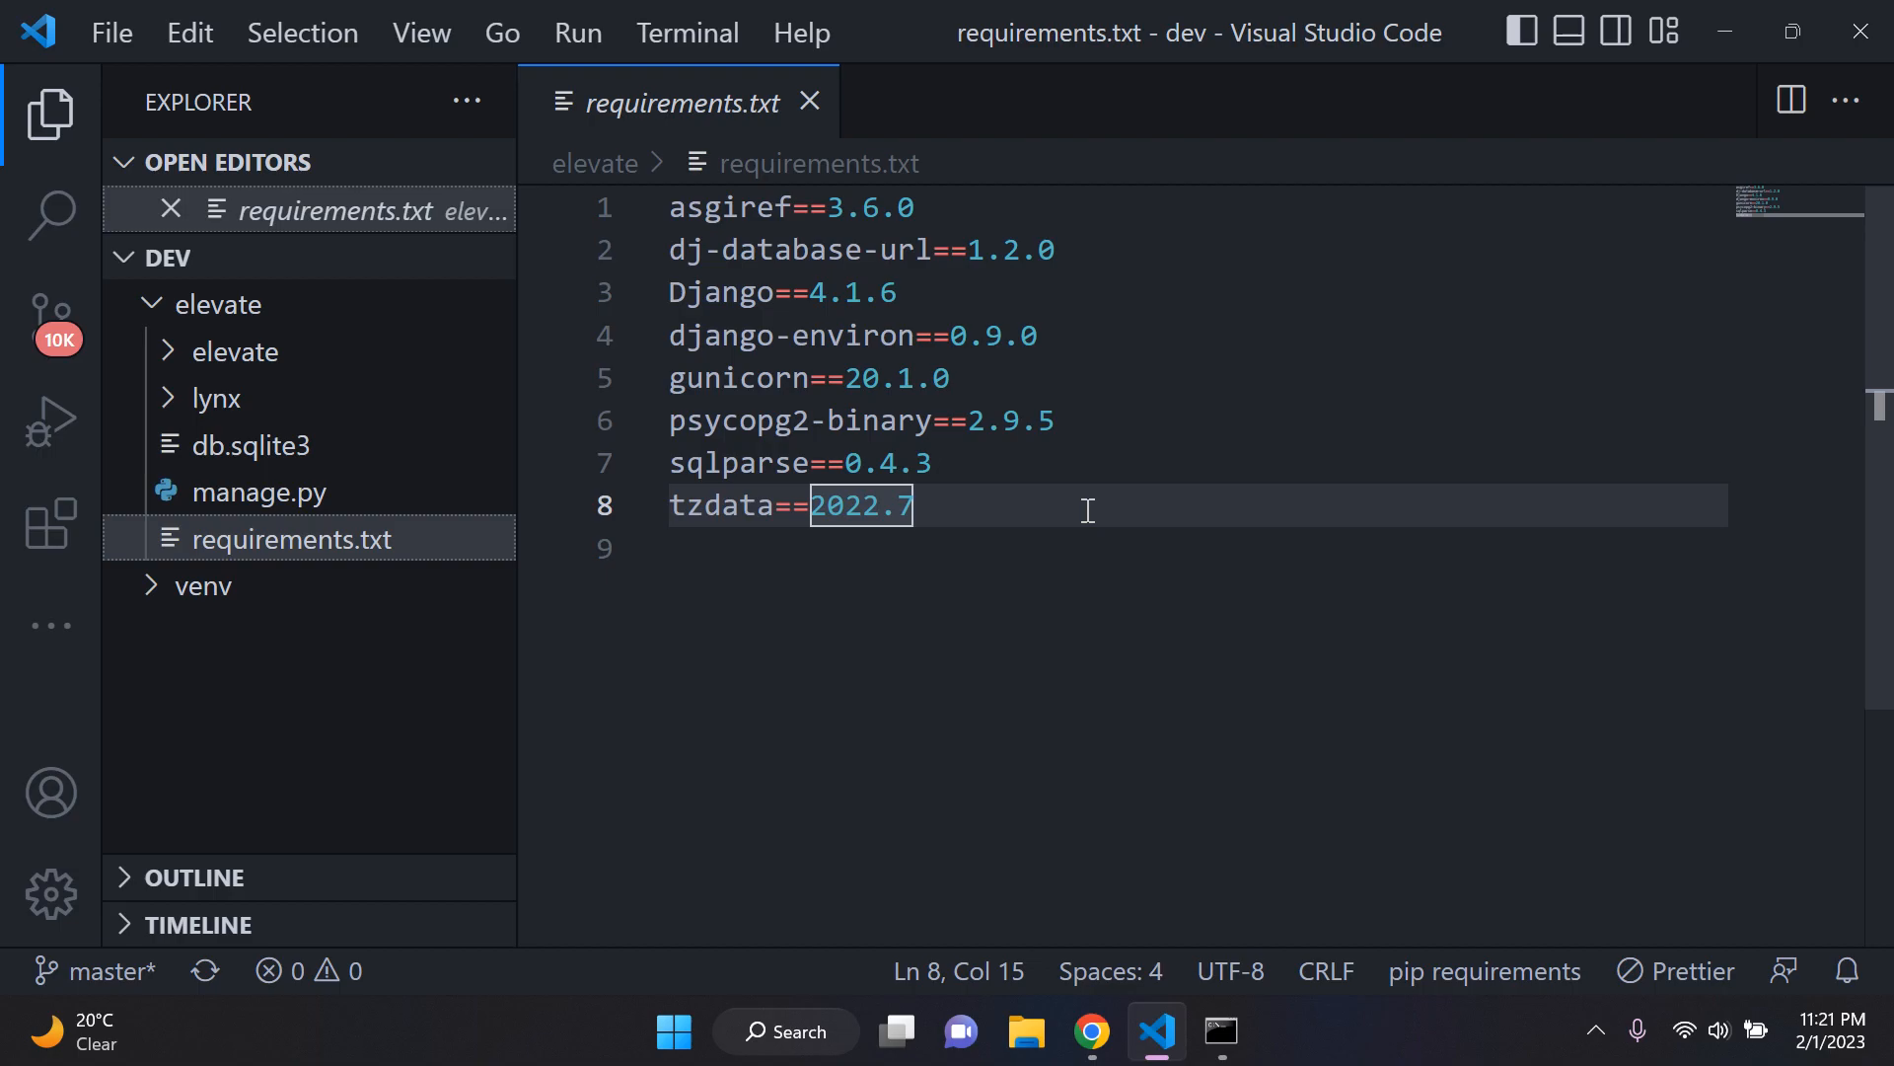
drag(1124, 524, 651, 194)
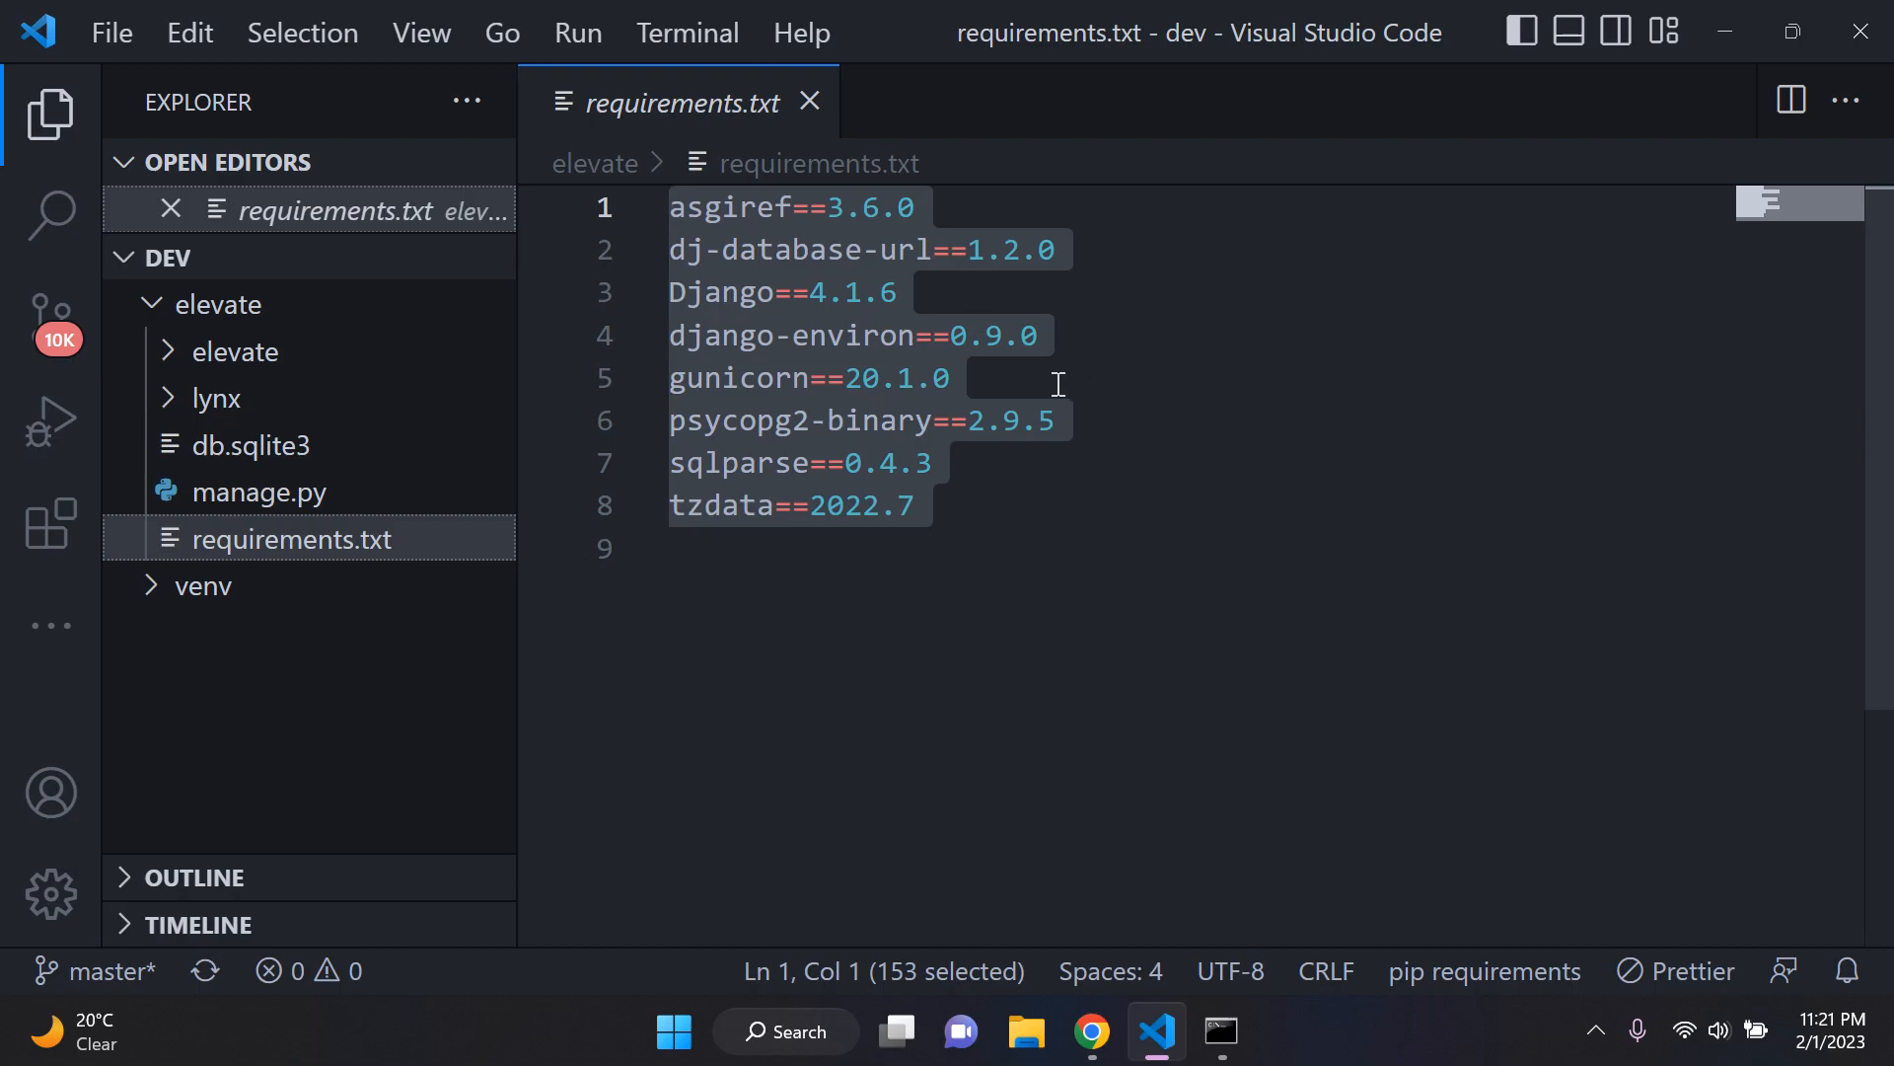
click(1097, 366)
drag(1024, 298, 672, 292)
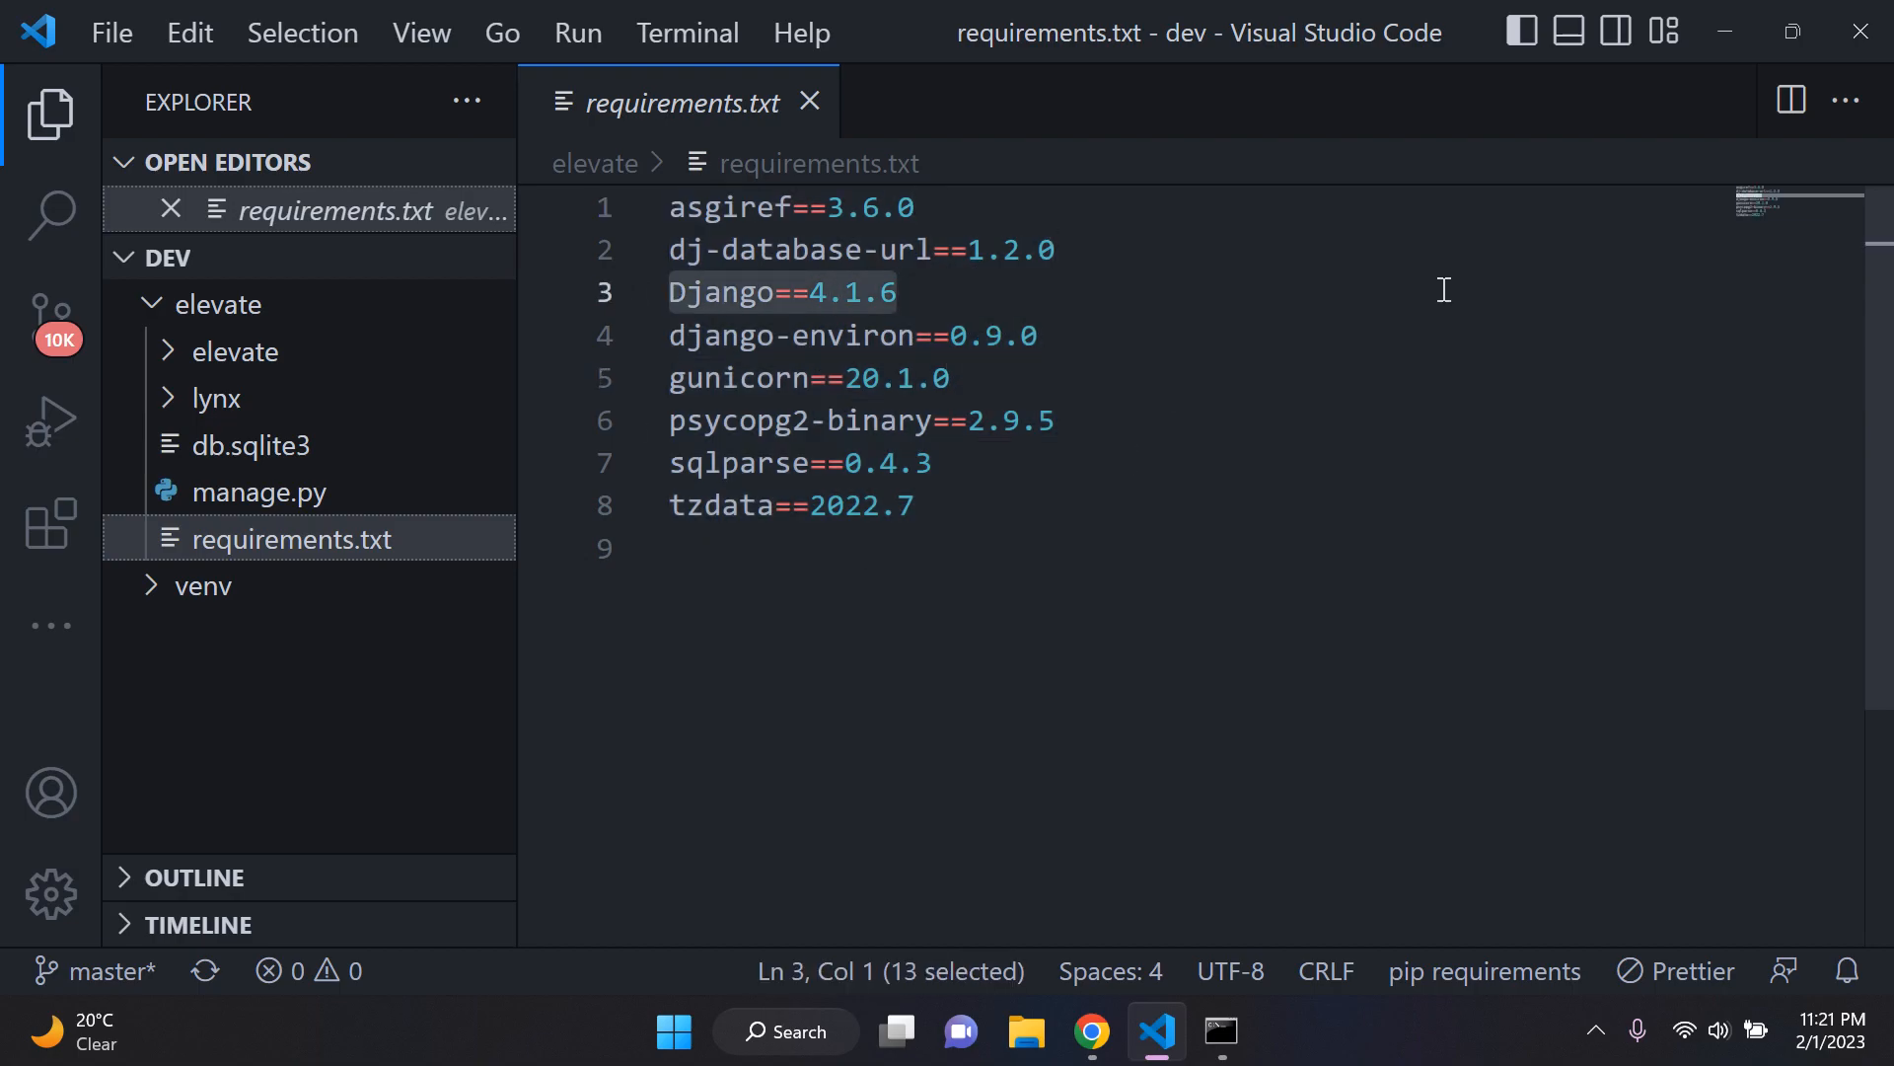
click(971, 209)
key(shift+Home)
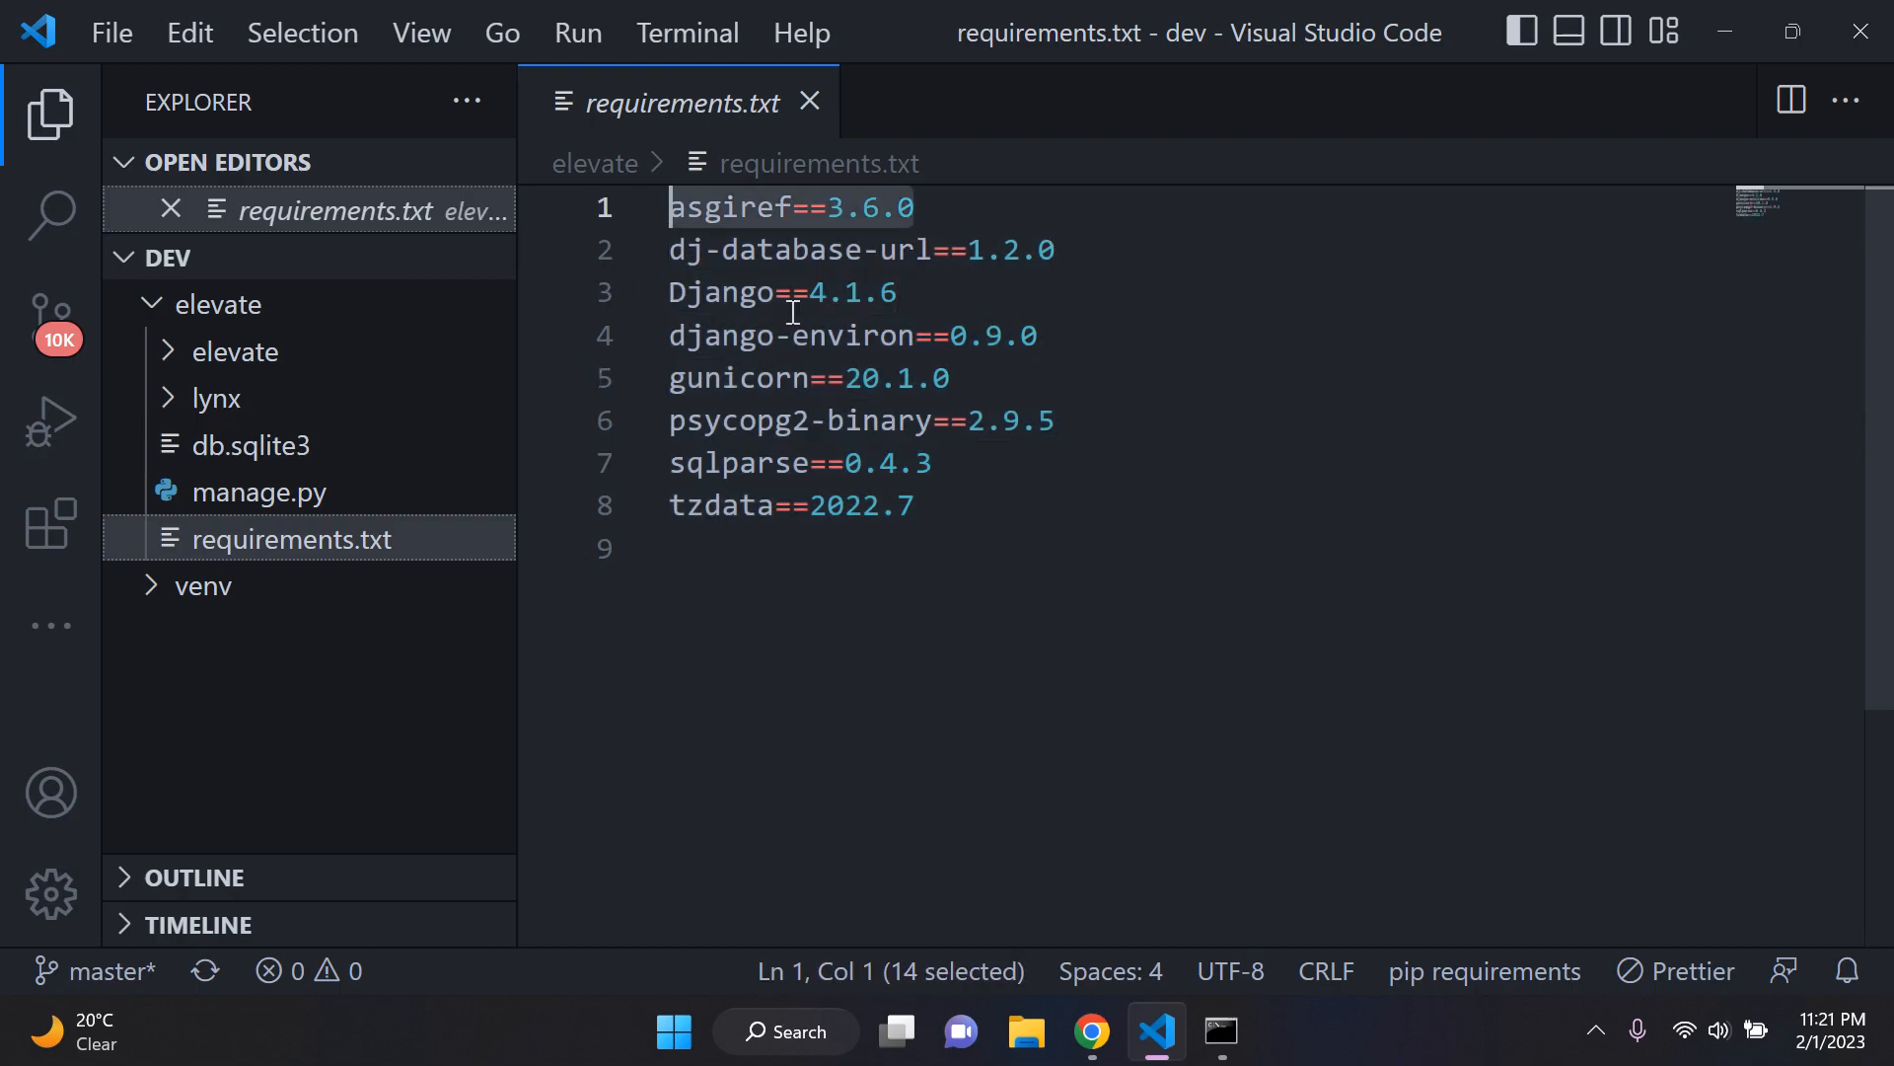
click(947, 470)
key(shift+Home)
click(945, 508)
key(shift+Home)
click(945, 505)
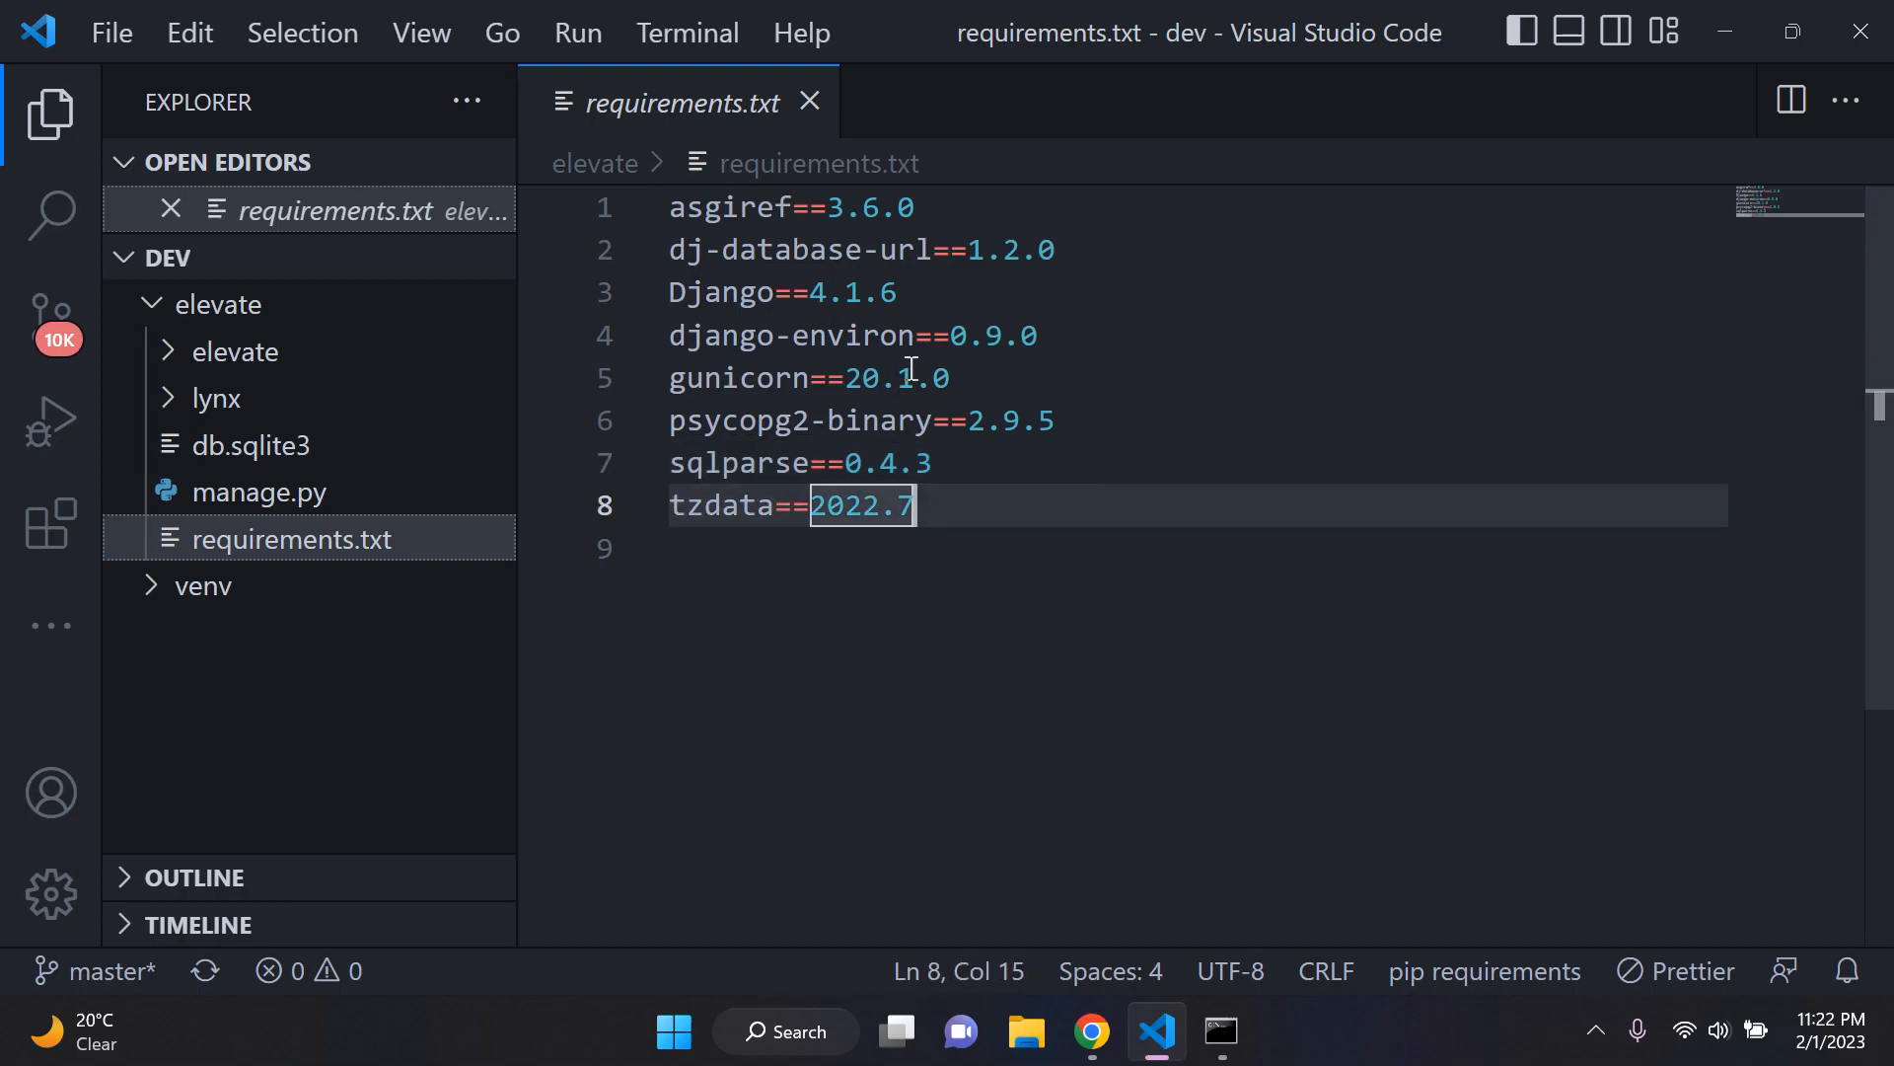
Step: Examine the Django, psycopg2-binary, gunicorn, django-environ and dj-database-url entries and the whole package list in requirements.txt
click(951, 296)
key(shift+Home)
click(1211, 312)
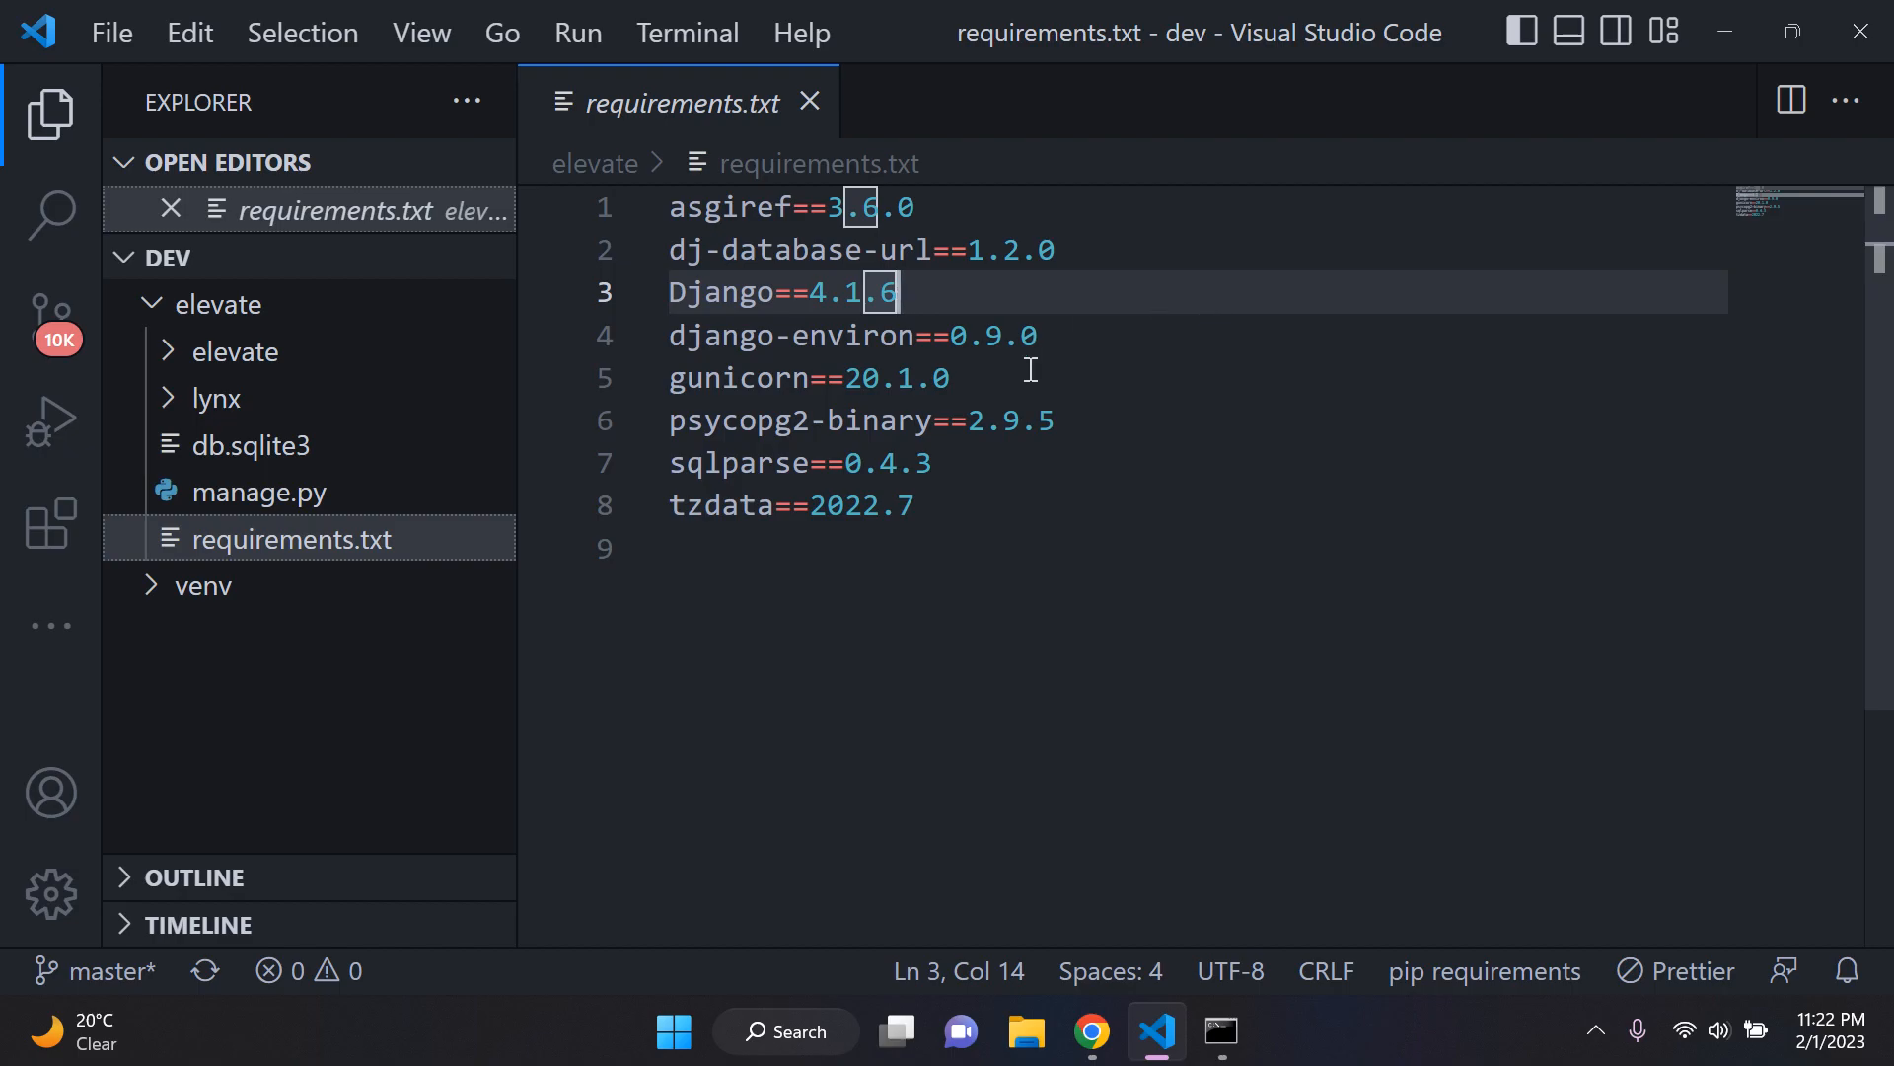
drag(1162, 435, 760, 411)
key(shift+Home)
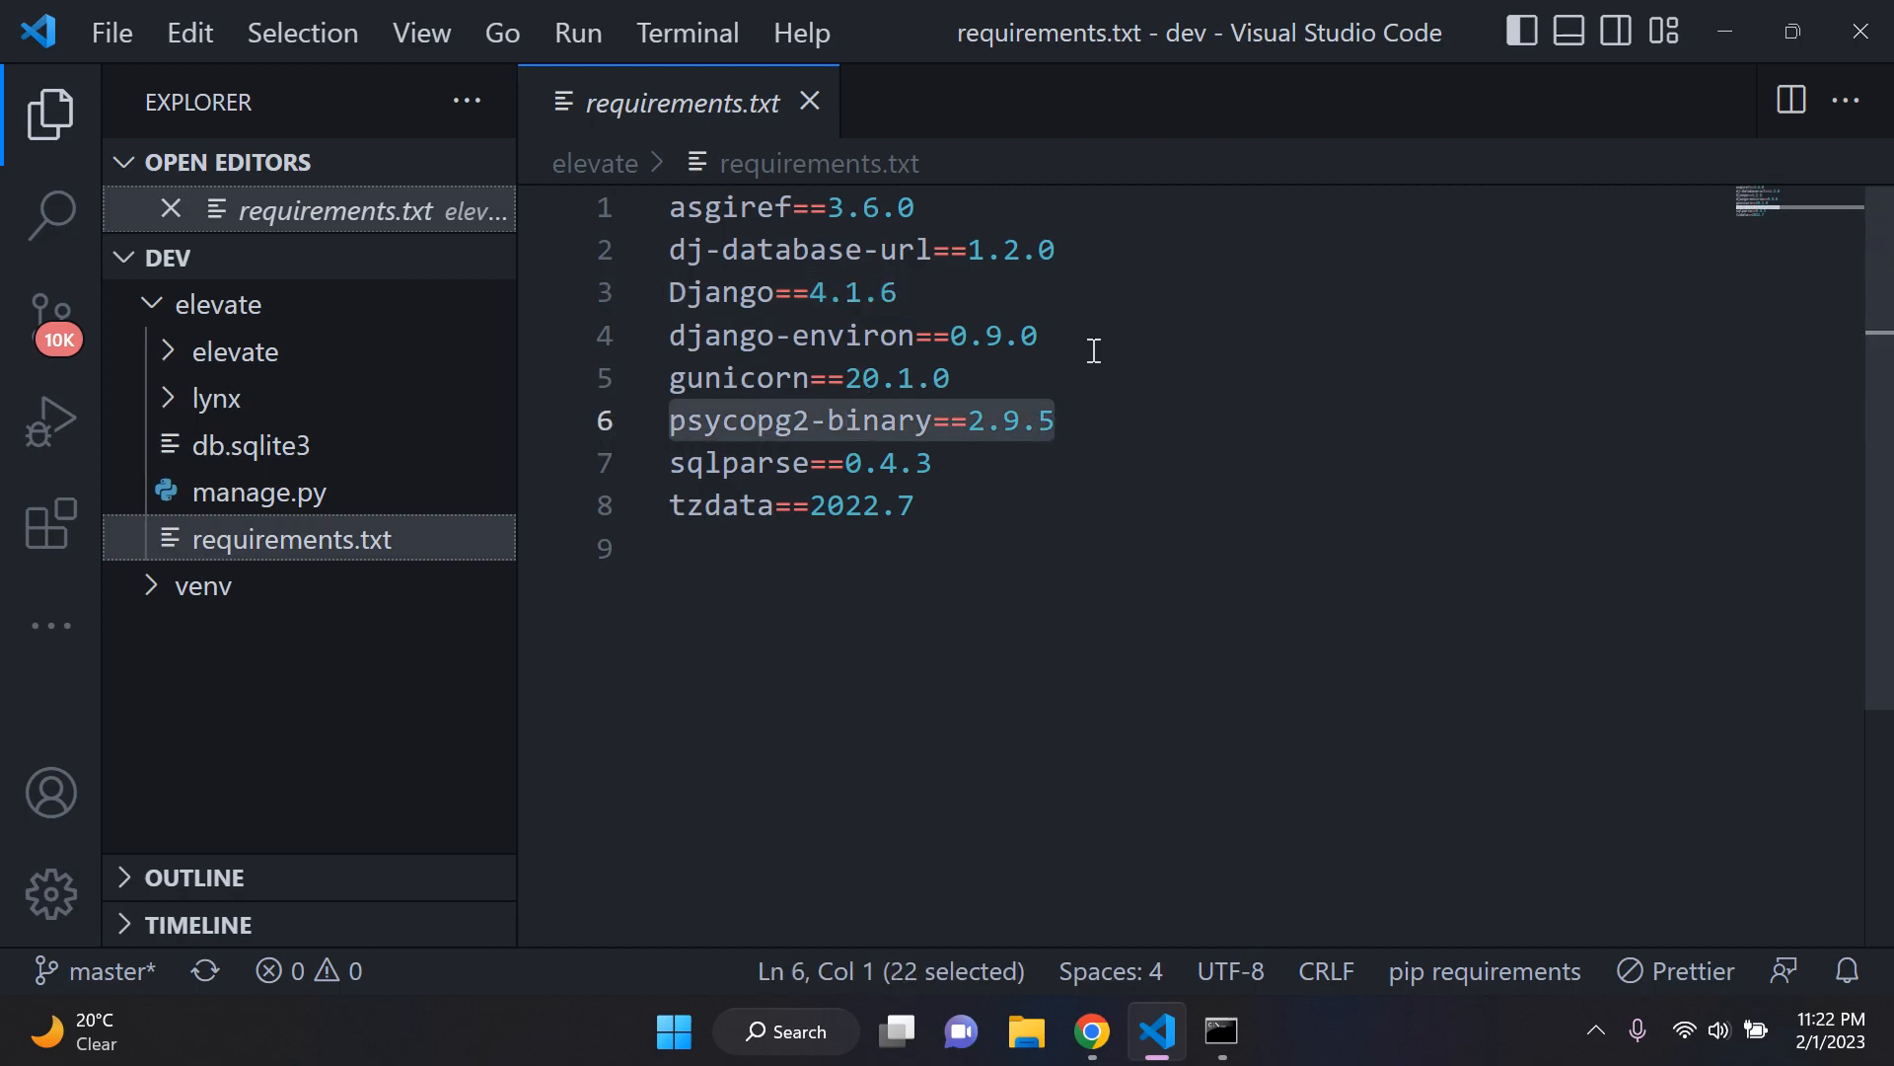
drag(1016, 380, 635, 383)
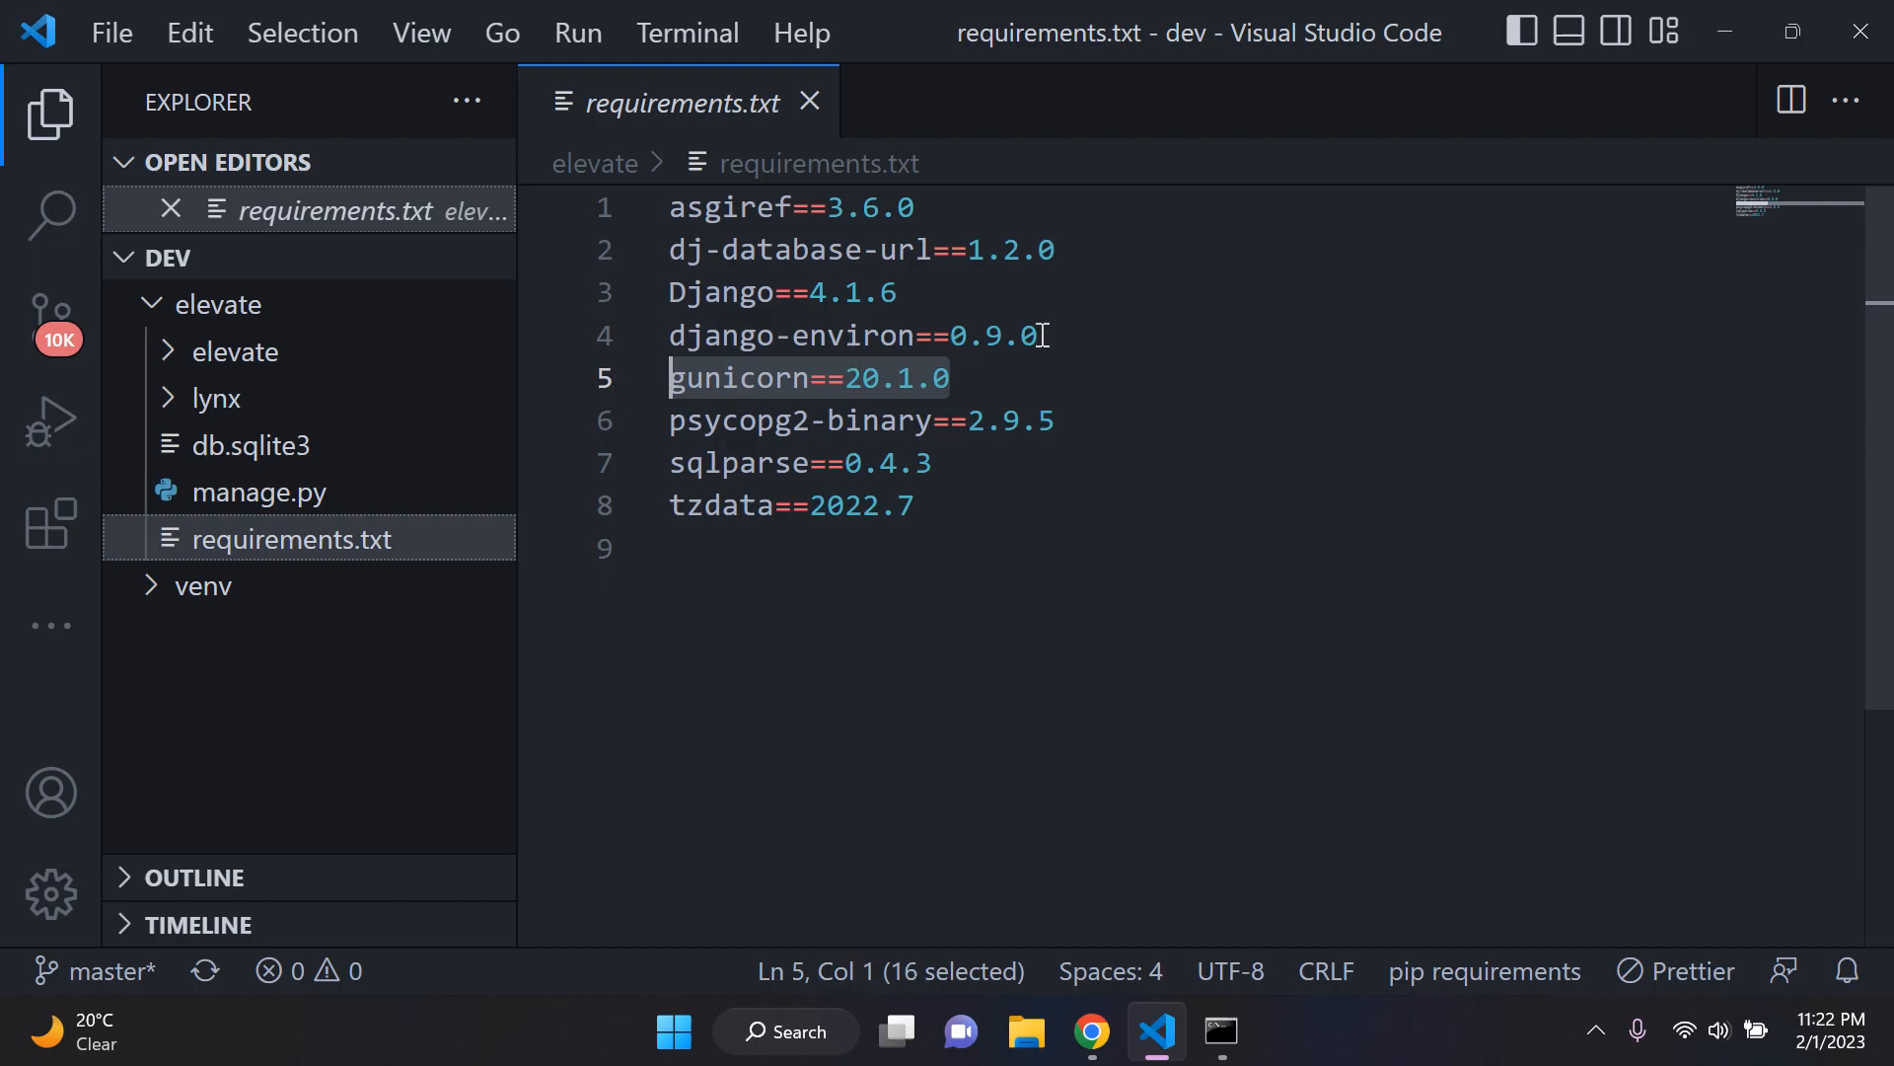
drag(1041, 336, 620, 332)
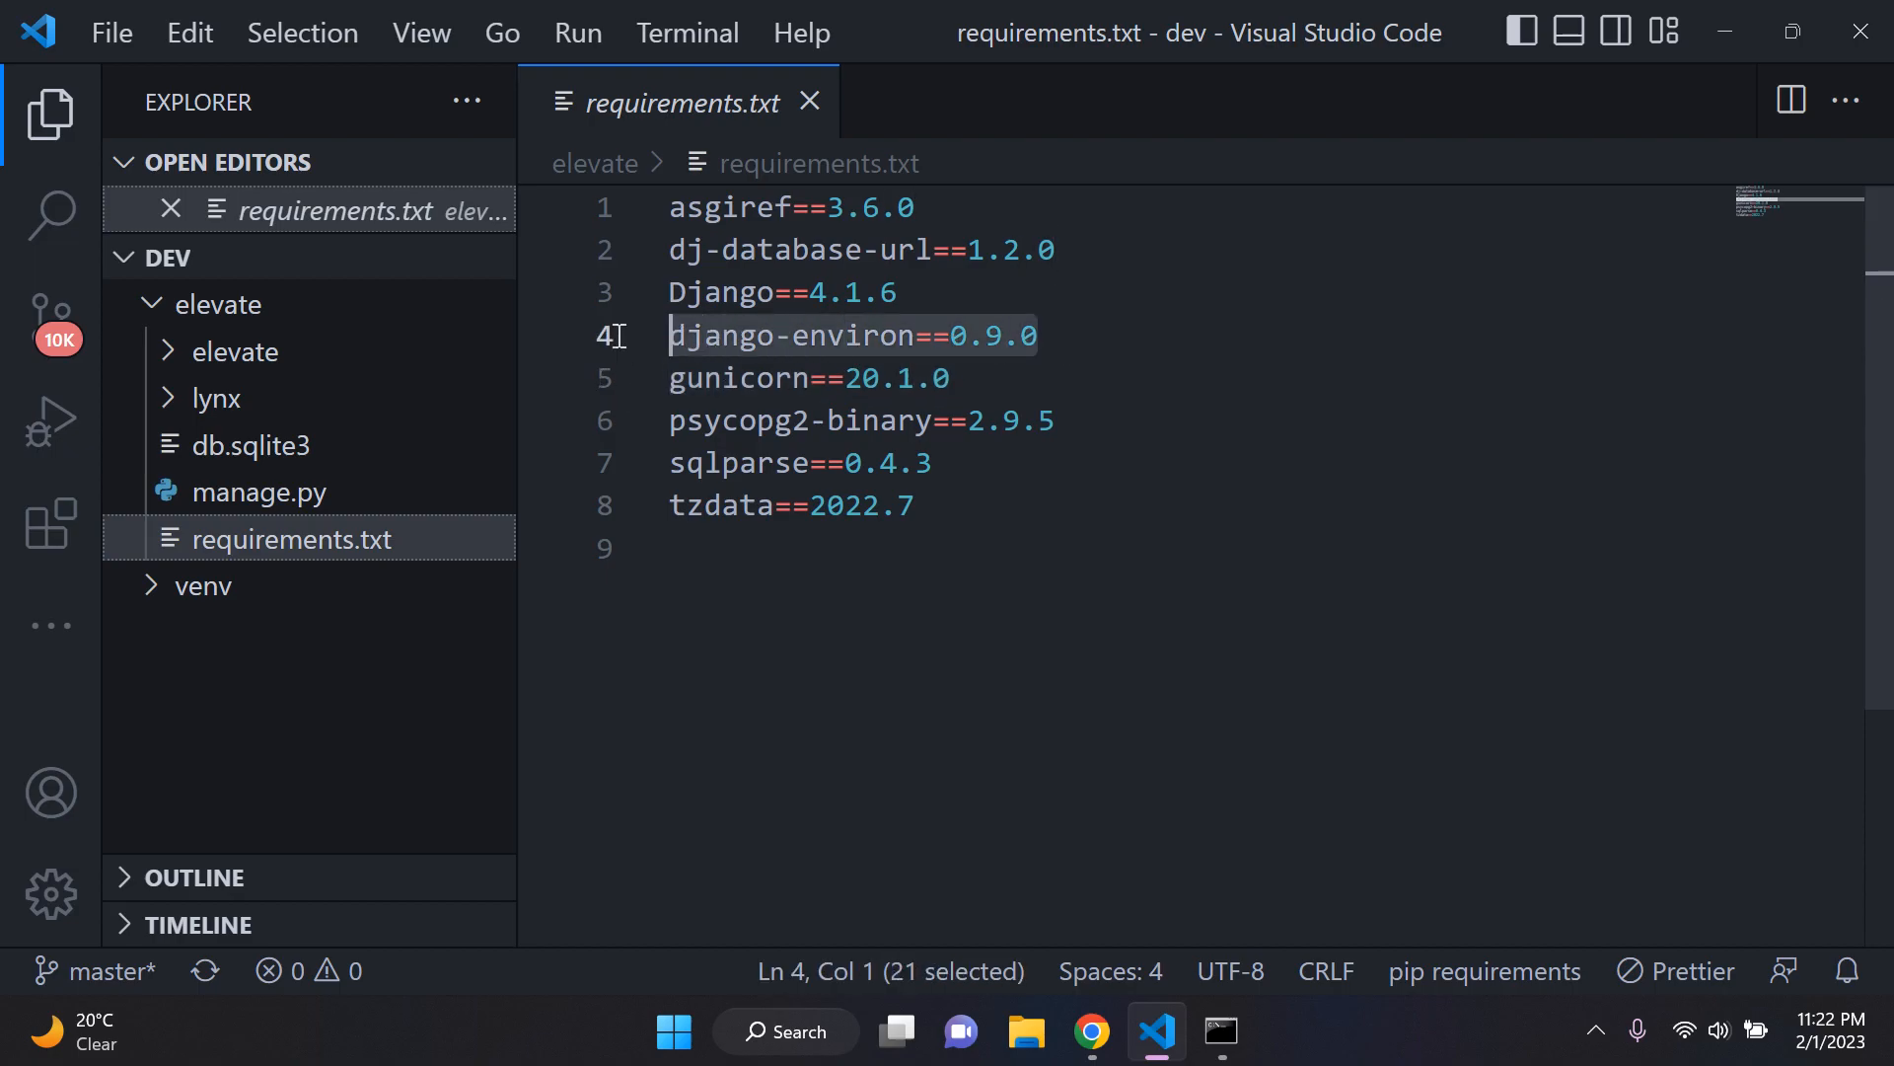
drag(1158, 243, 659, 251)
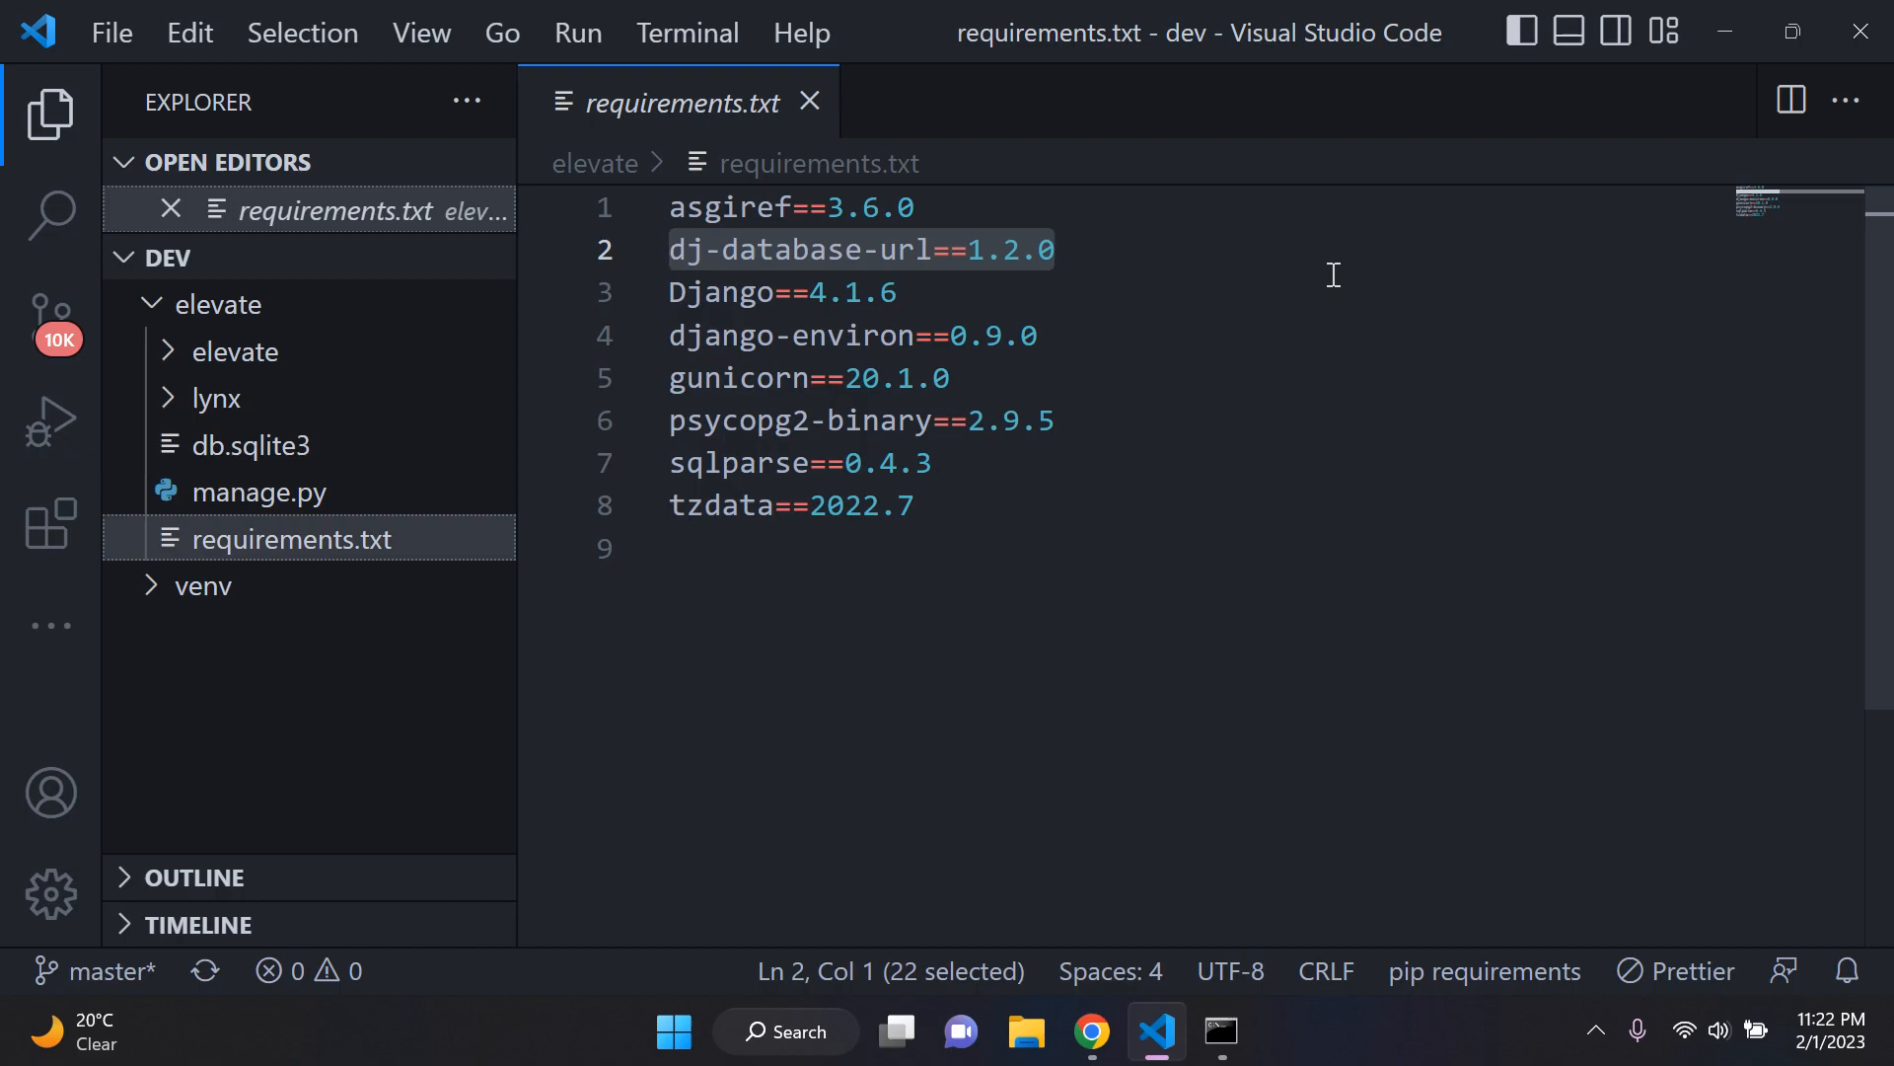
click(1217, 253)
drag(986, 538, 596, 182)
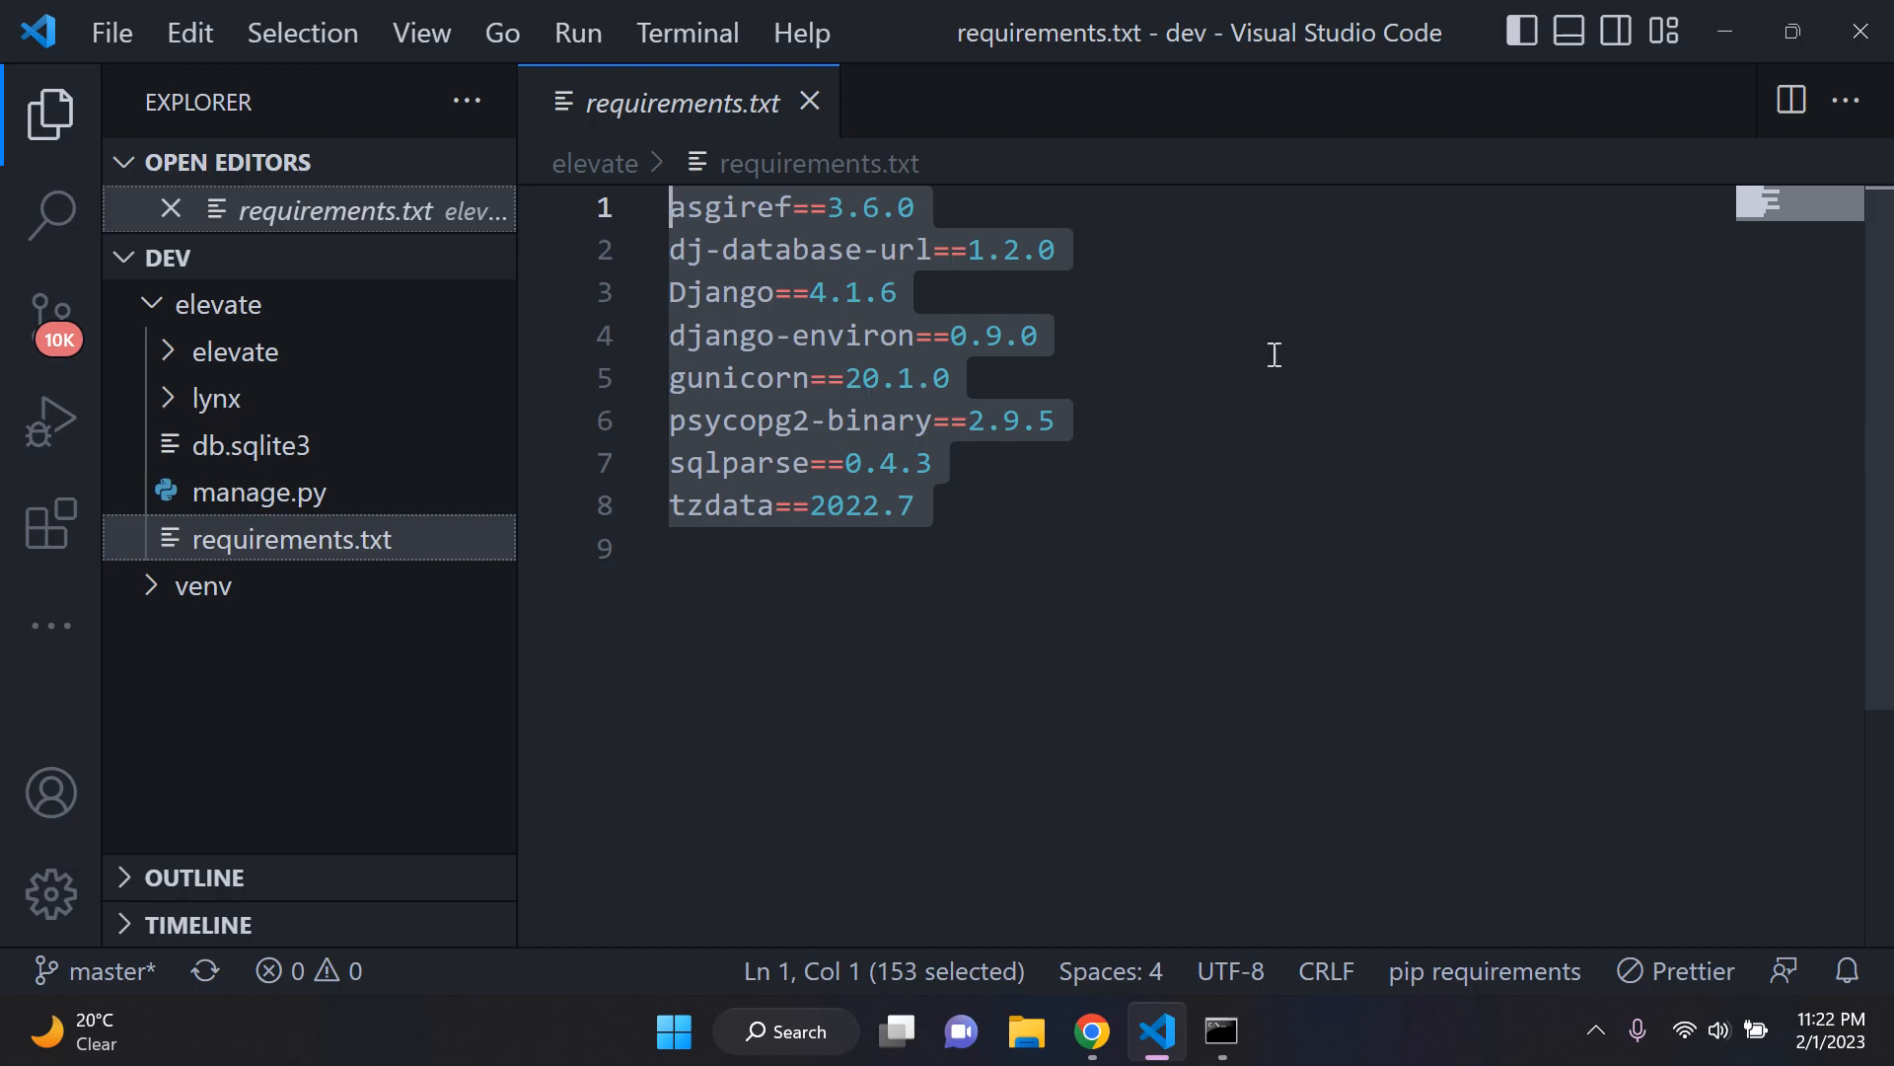
click(1194, 463)
drag(918, 505, 656, 192)
click(1194, 364)
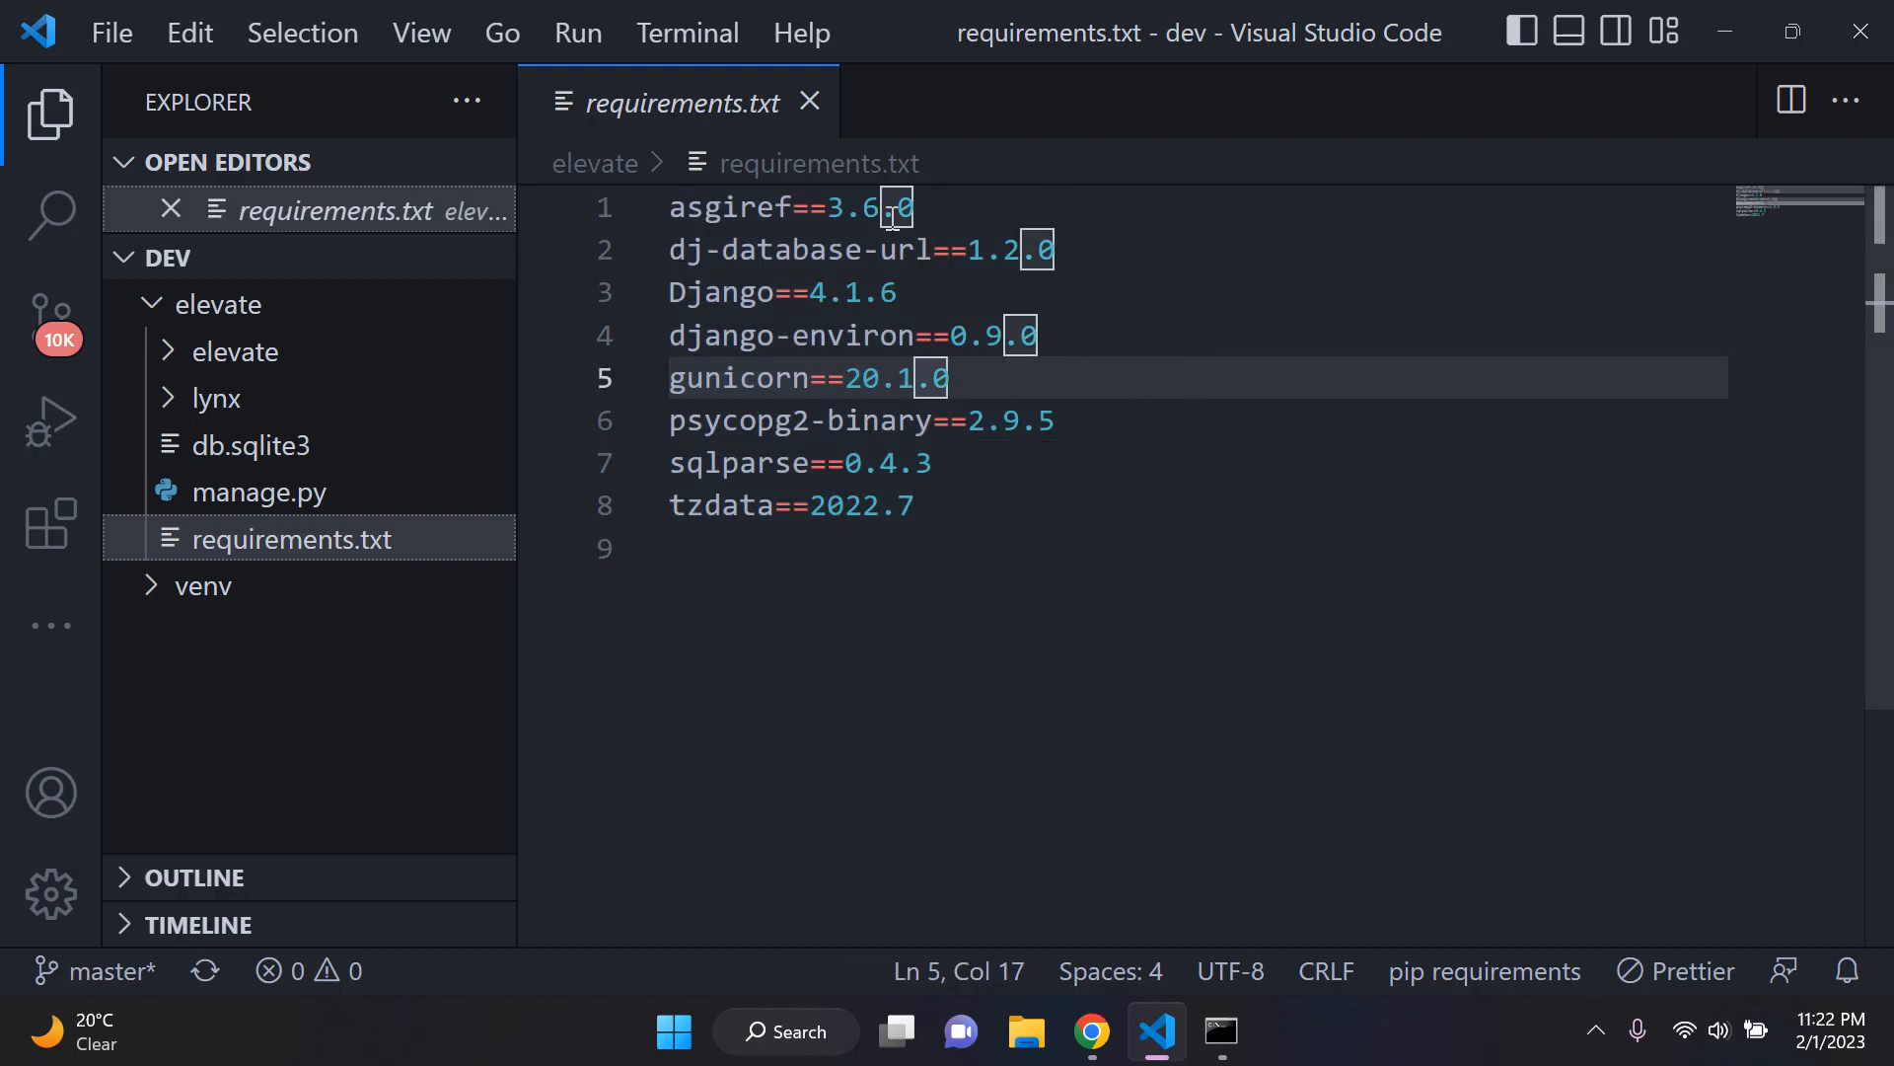
click(1012, 536)
Step: Reduce the interface zoom, close requirements.txt and collapse the outer elevate folder
key(ctrl+minus)
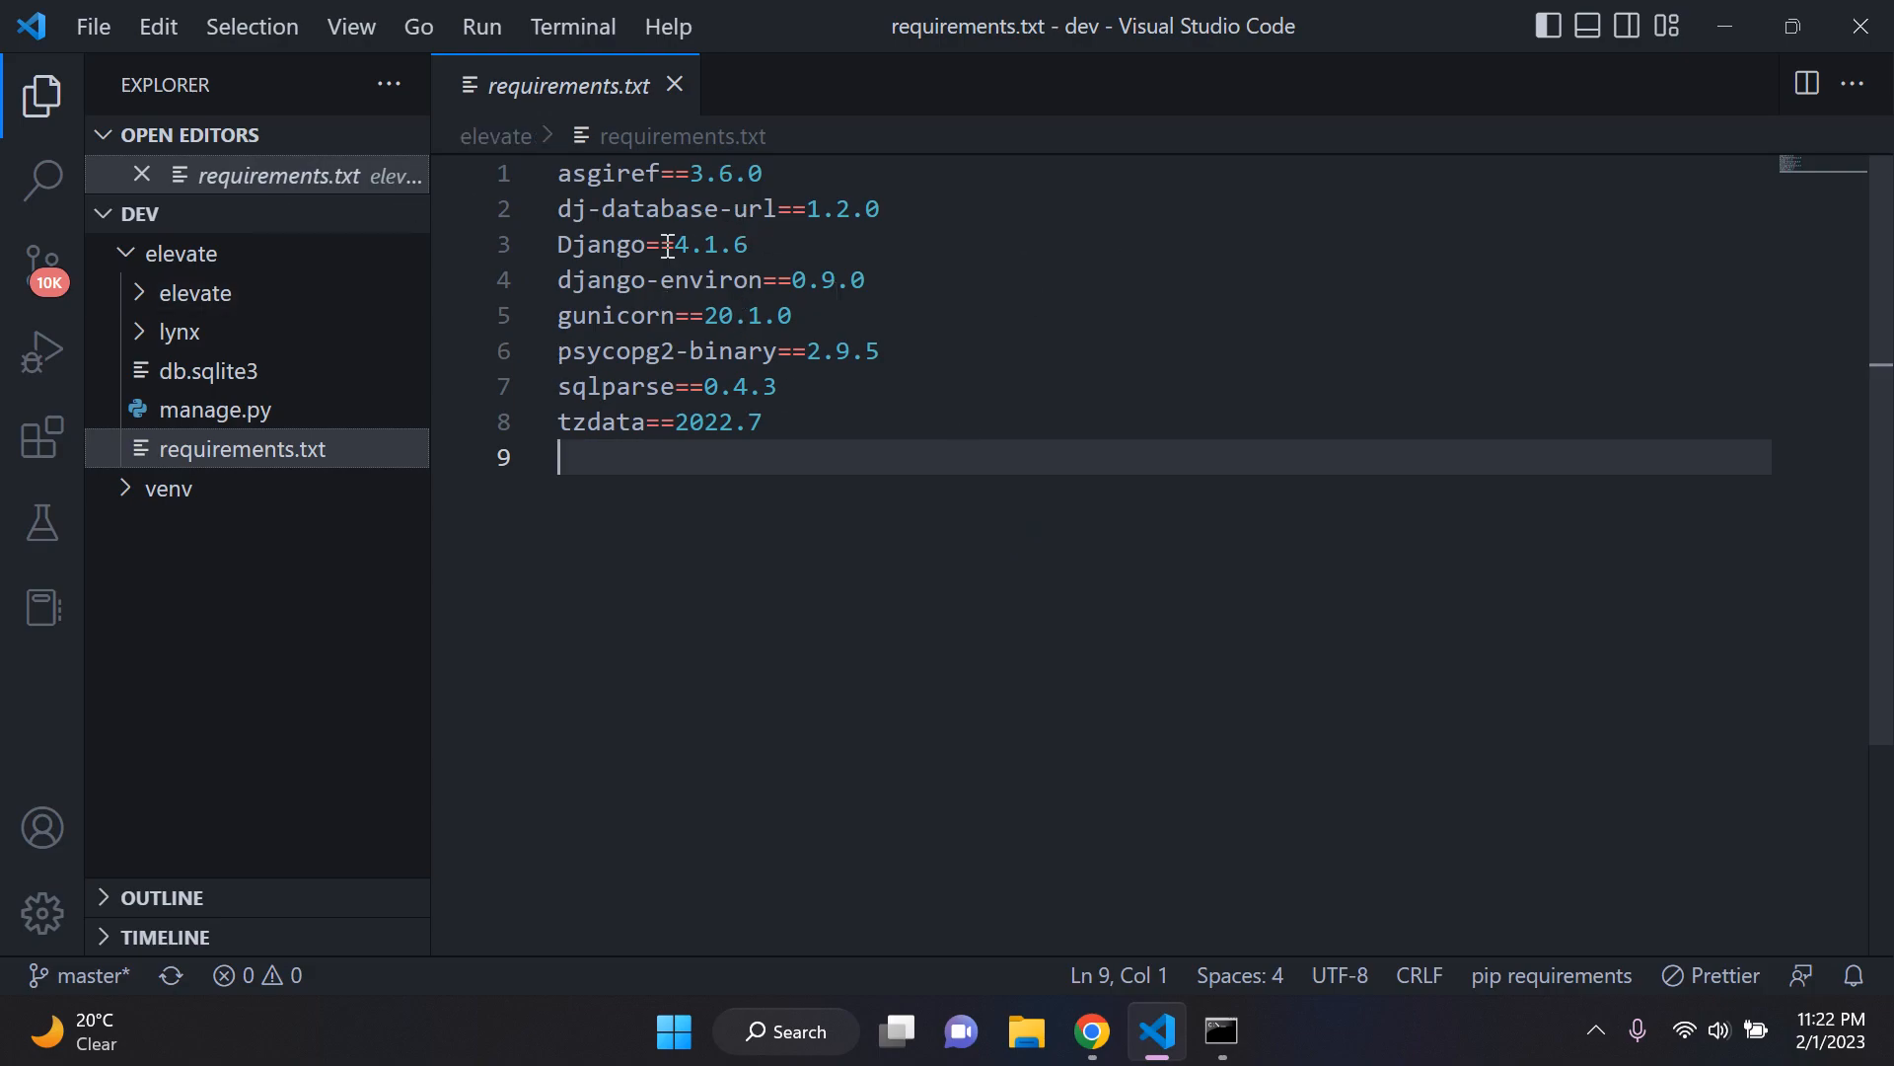
click(675, 85)
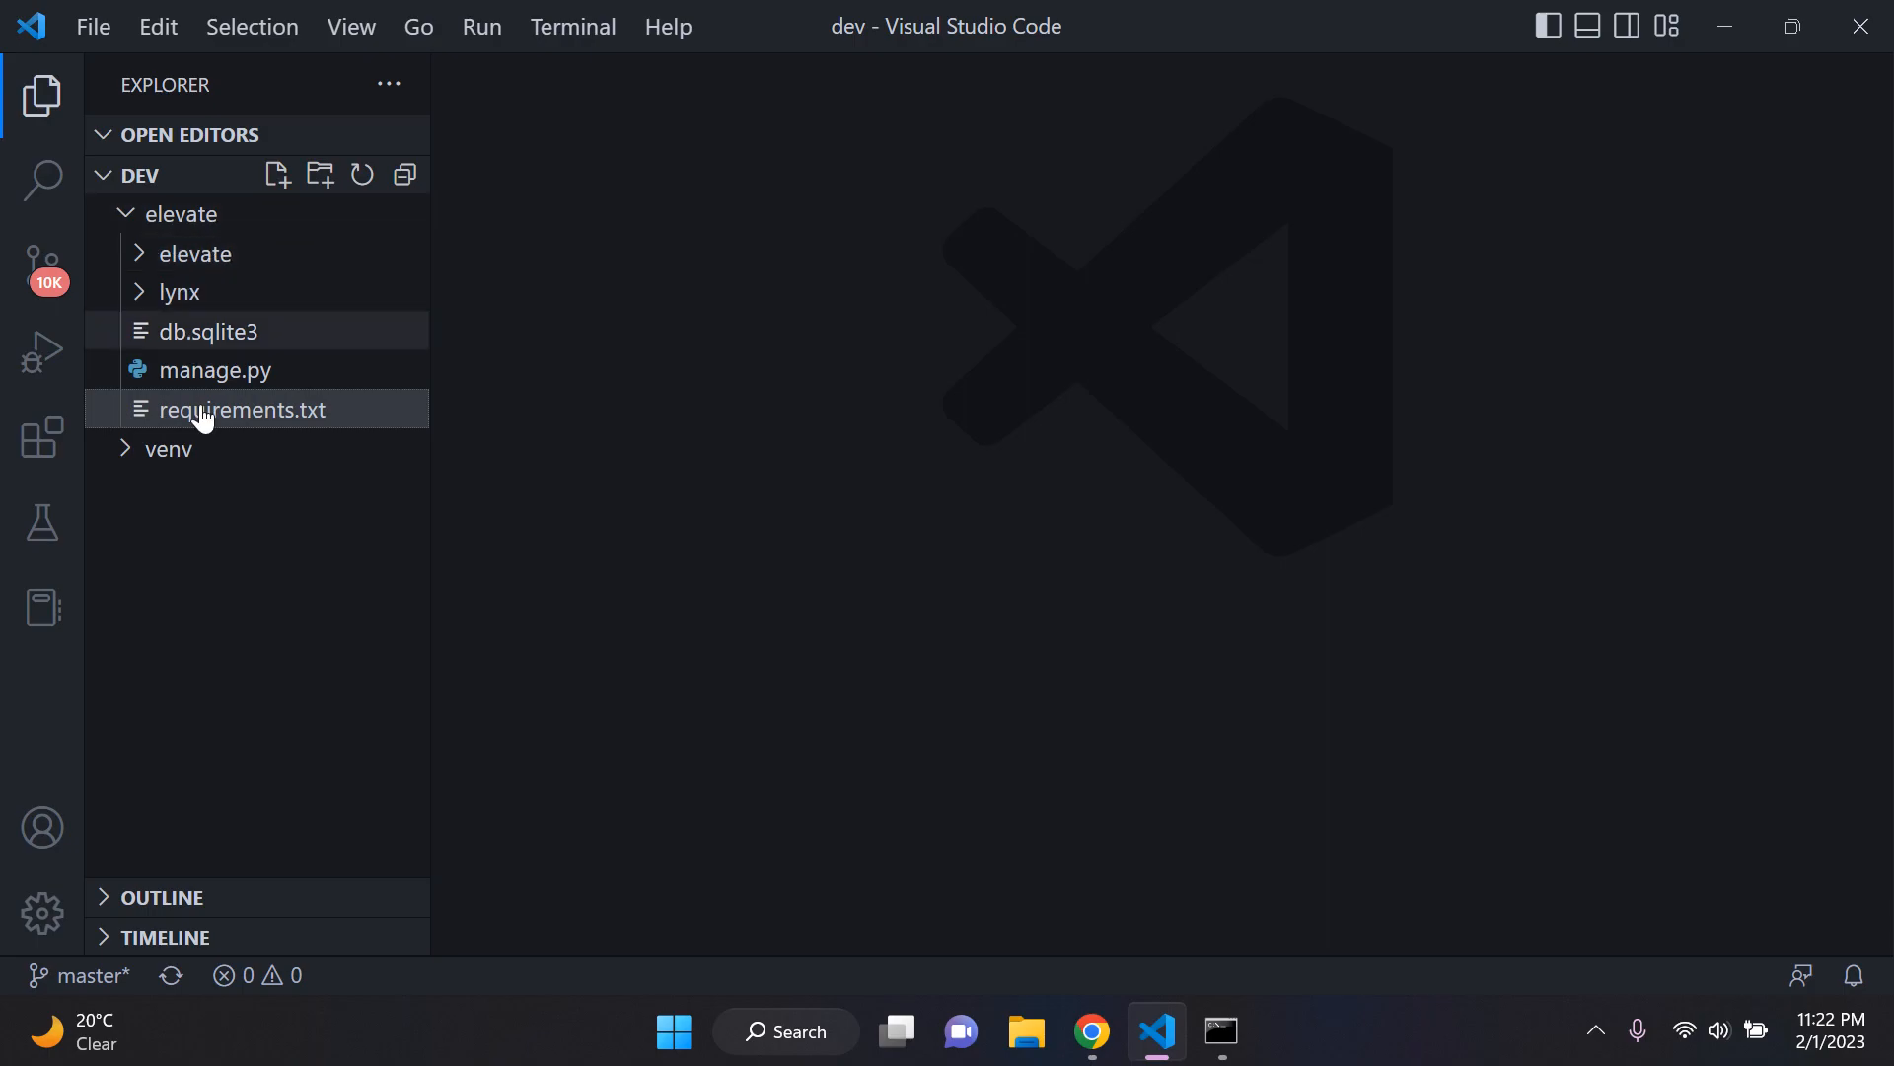
click(207, 217)
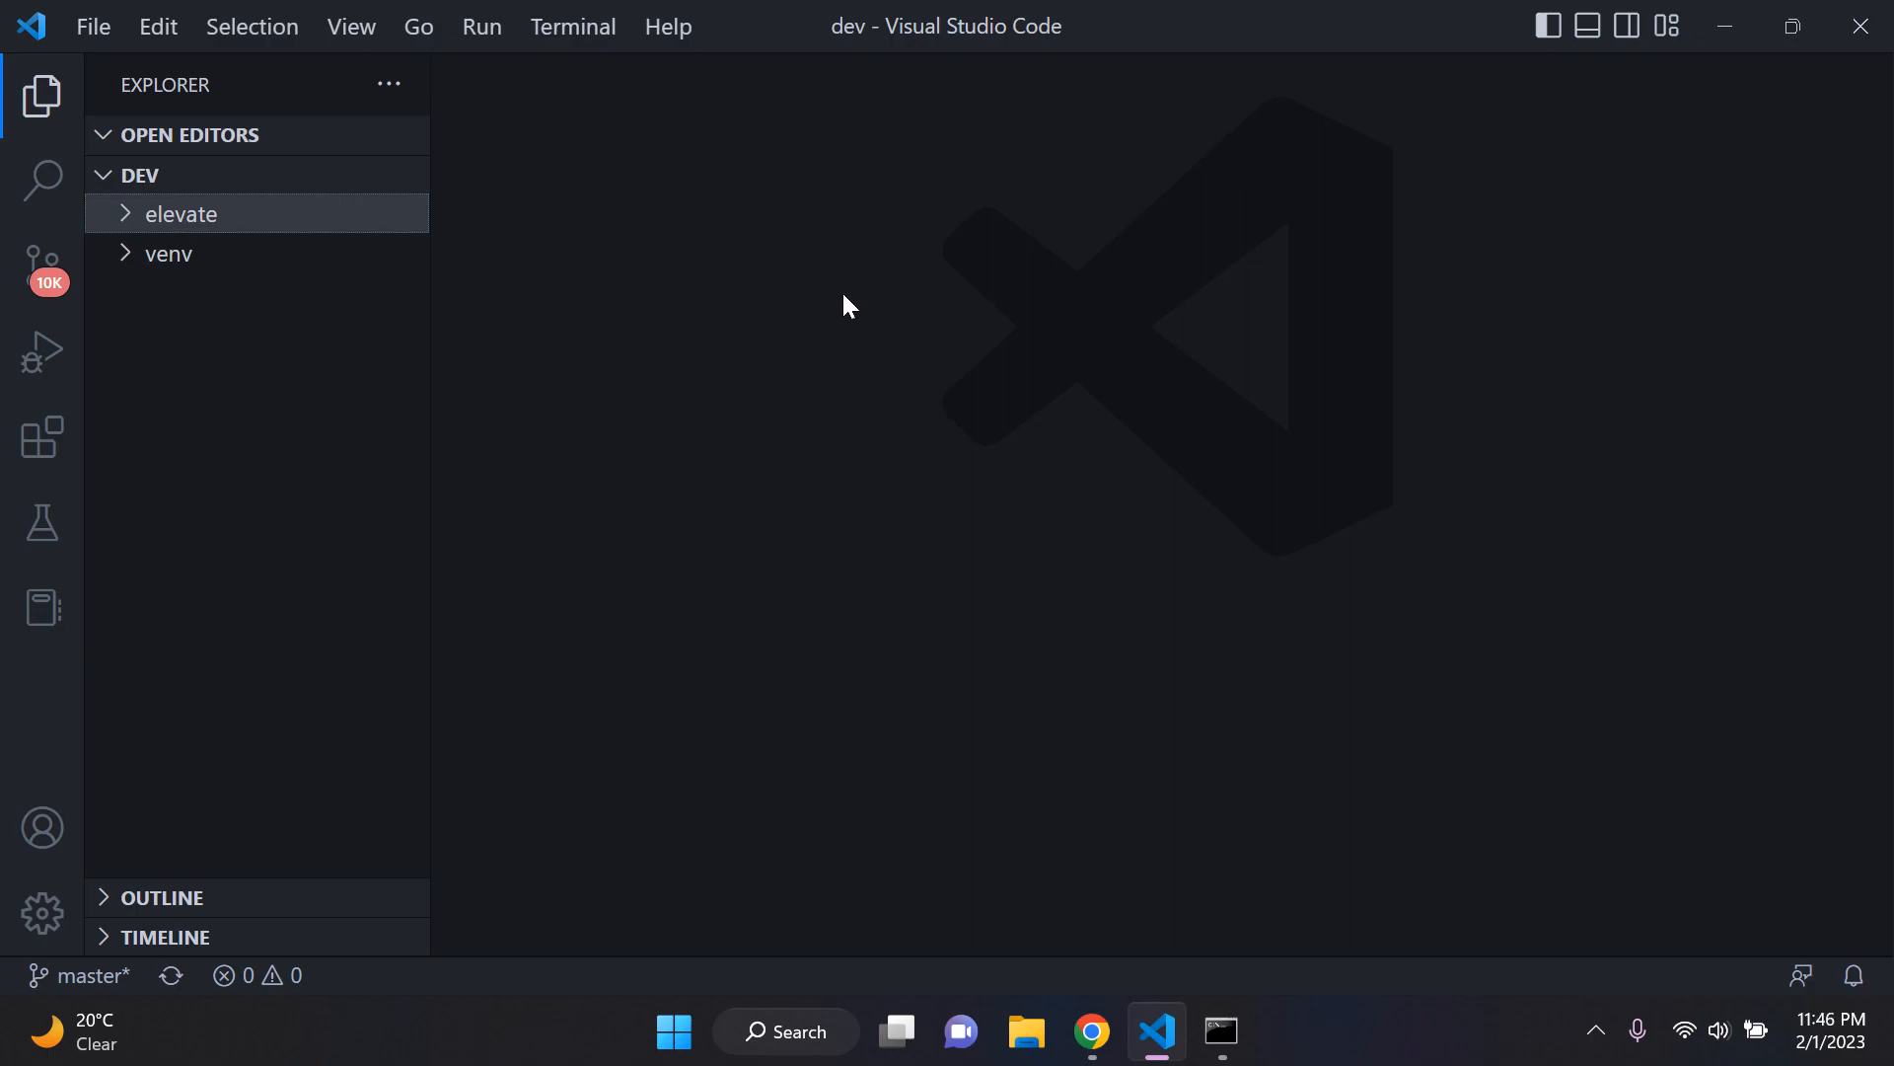
Step: Switch to Chrome, close the 127.0.0.1:8000 page and return from ProductionDatabase to the Render dashboard overview
click(1095, 1030)
click(1404, 25)
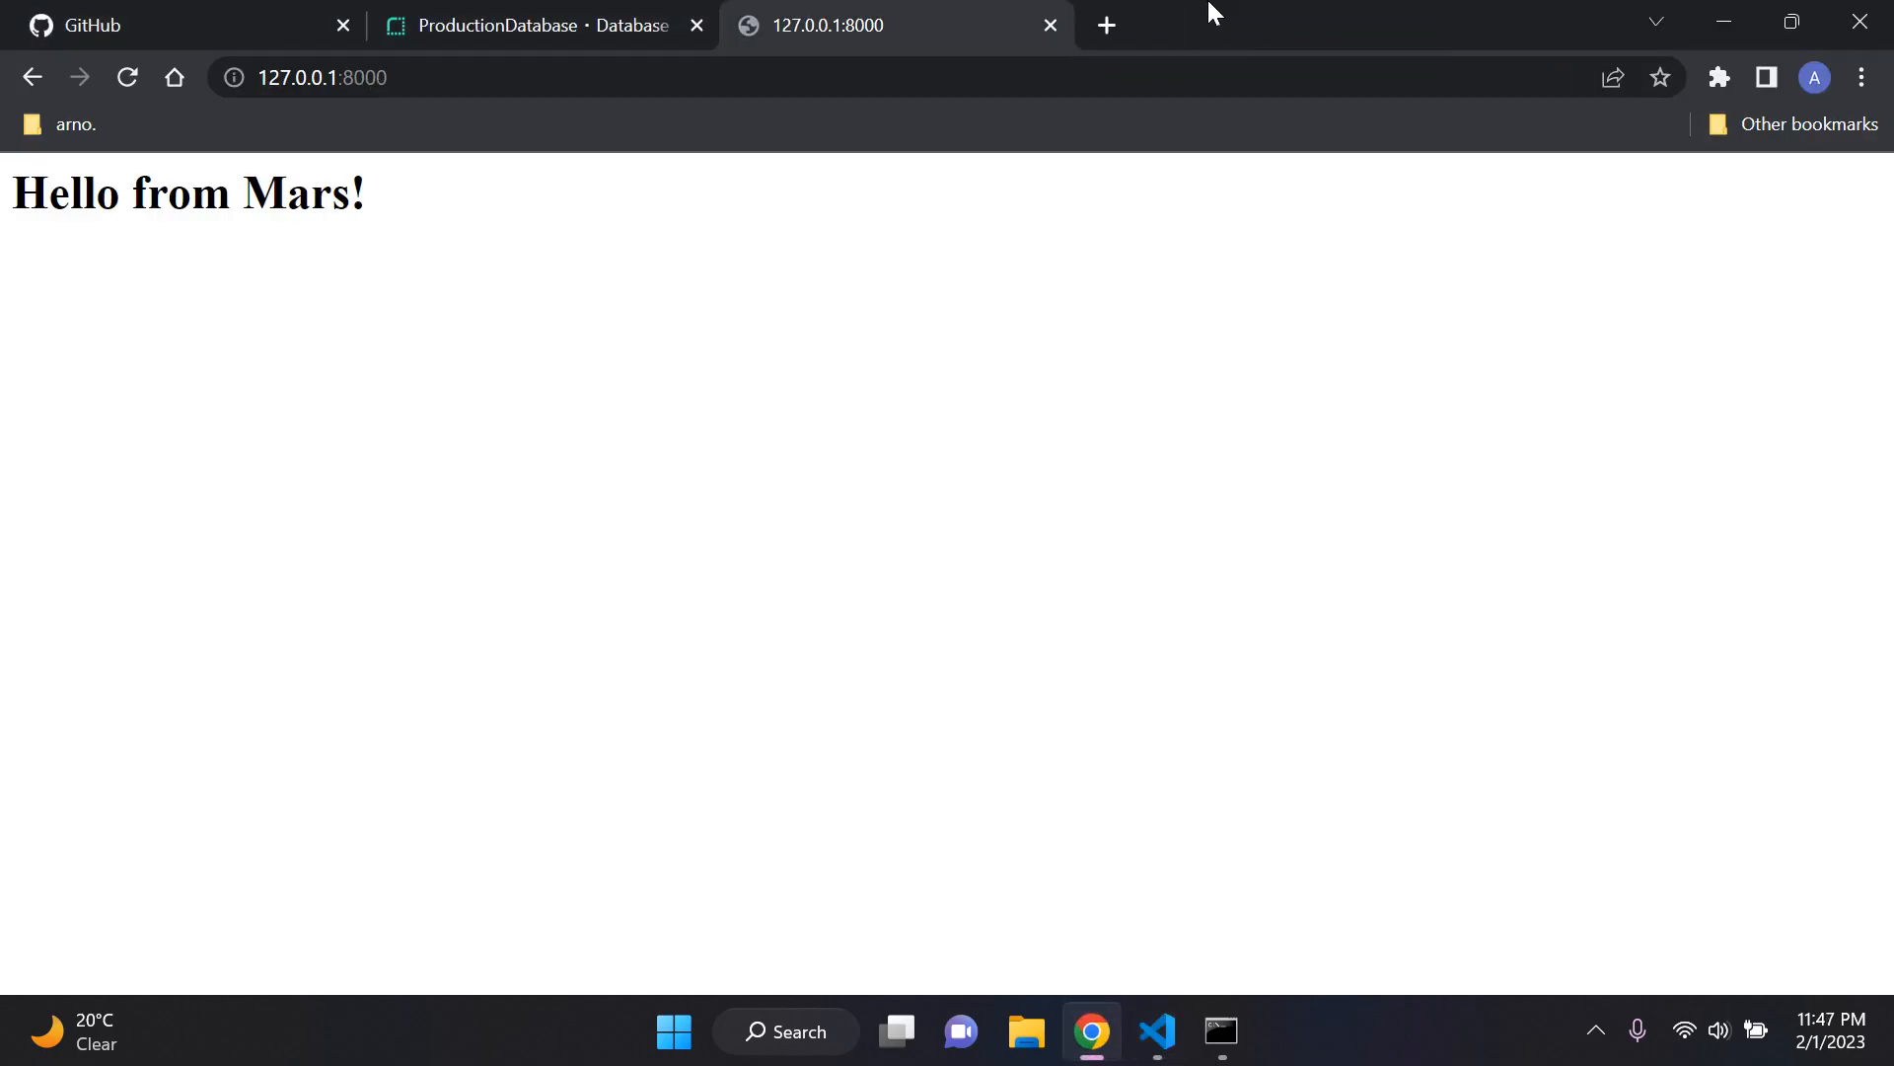
click(1051, 24)
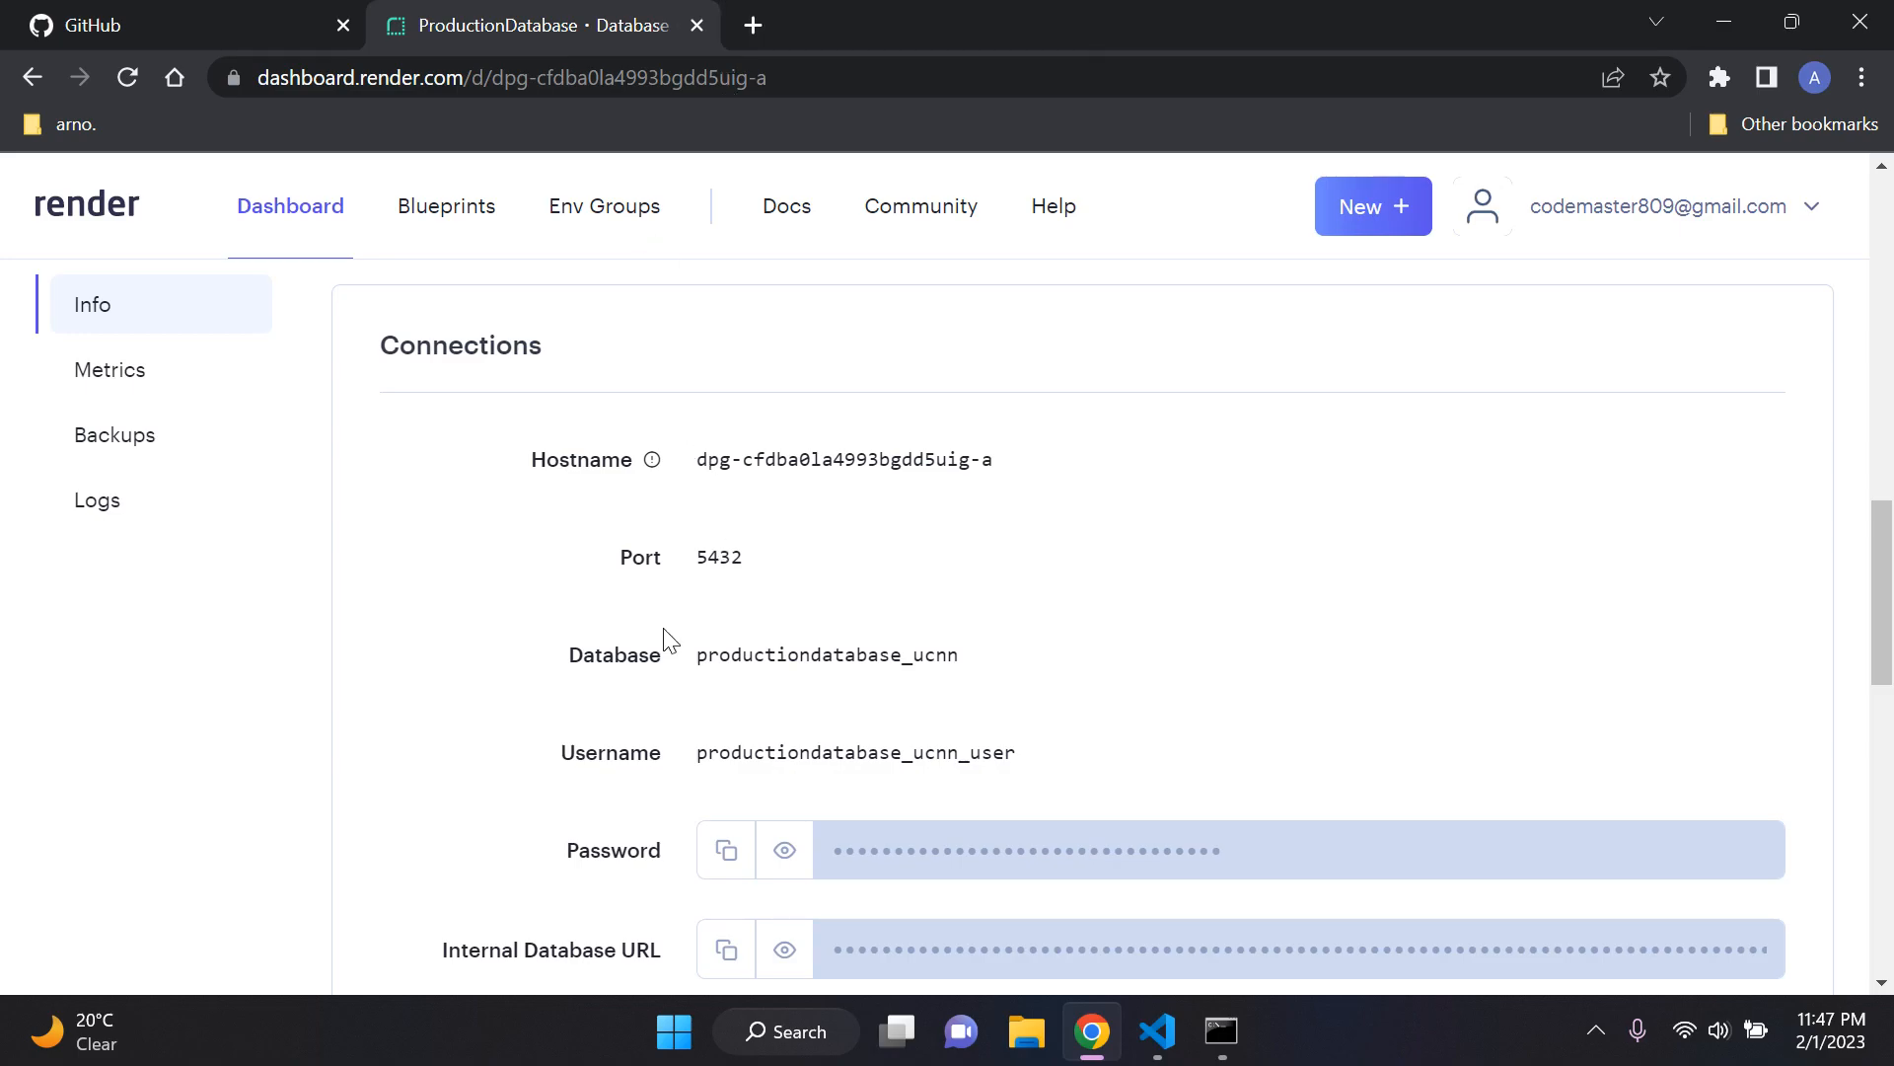
scroll(622, 649, up, 2)
scroll(622, 649, up, 10)
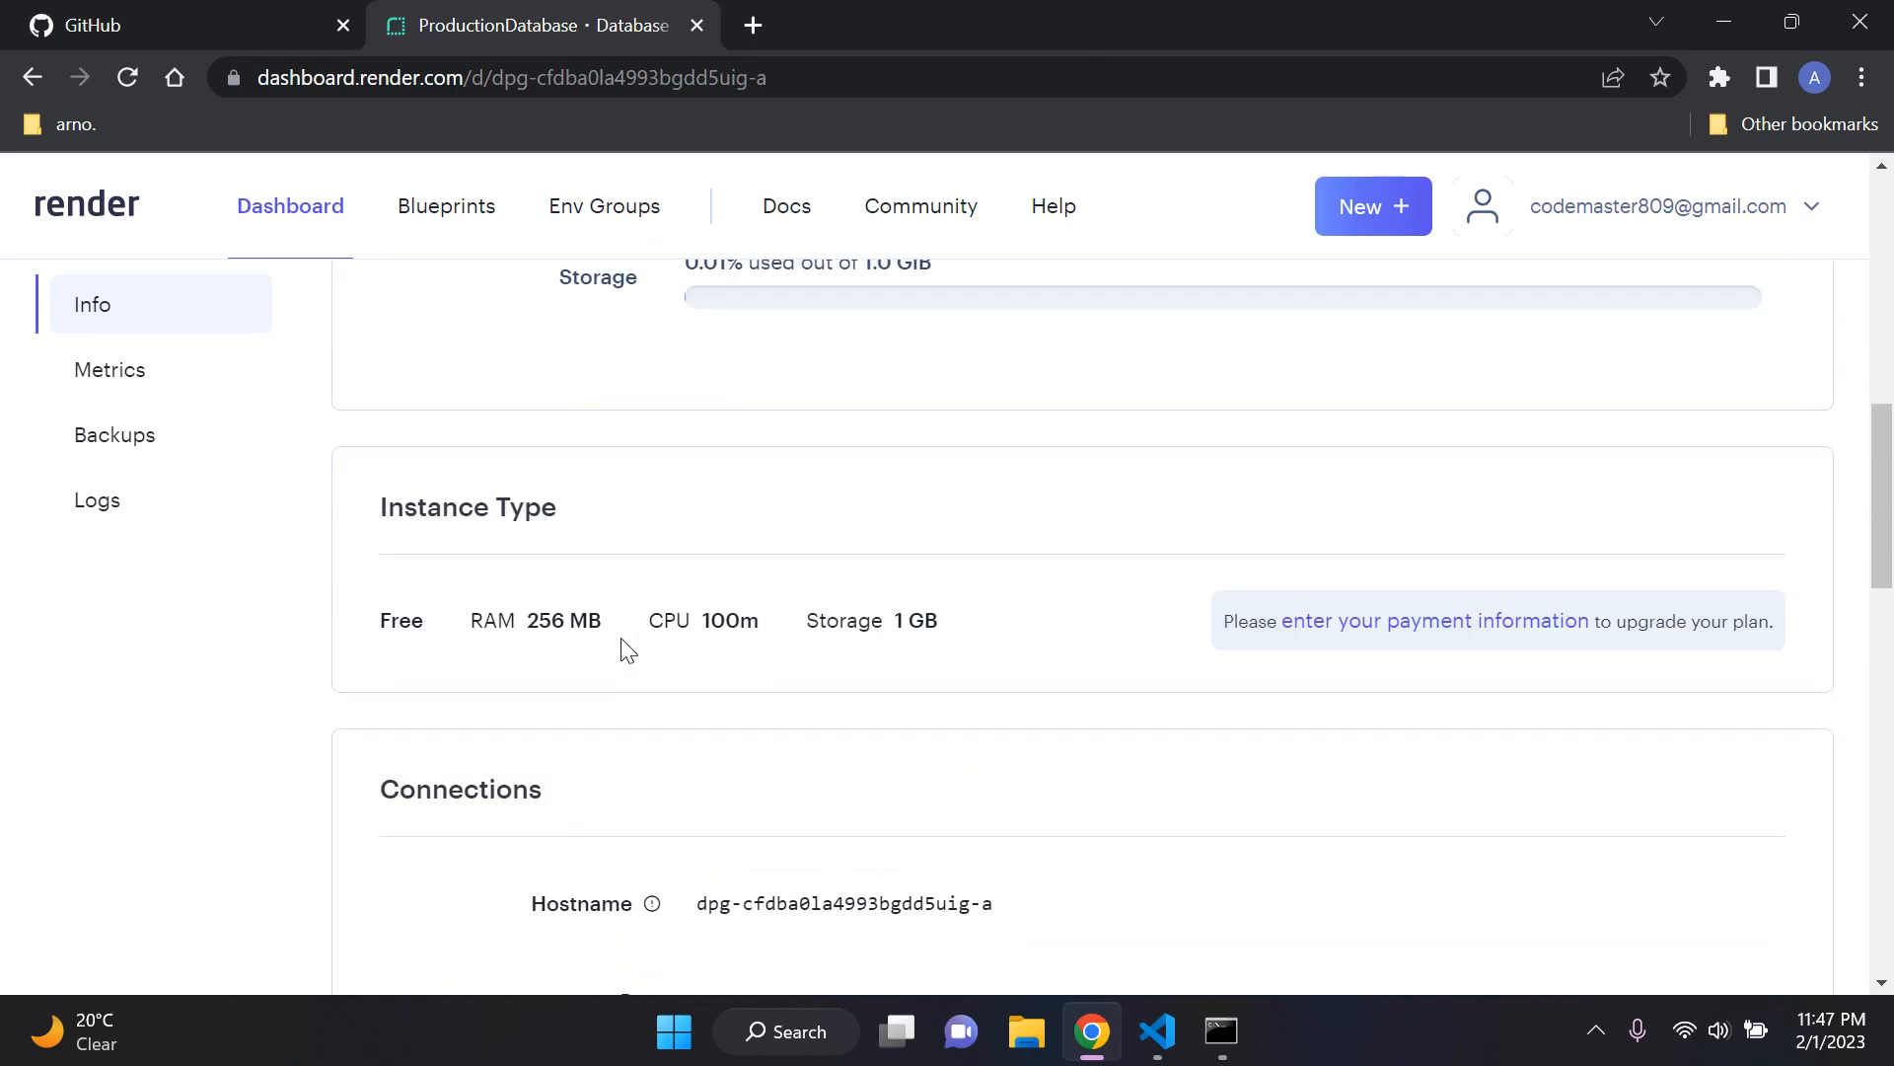
scroll(681, 670, up, 2)
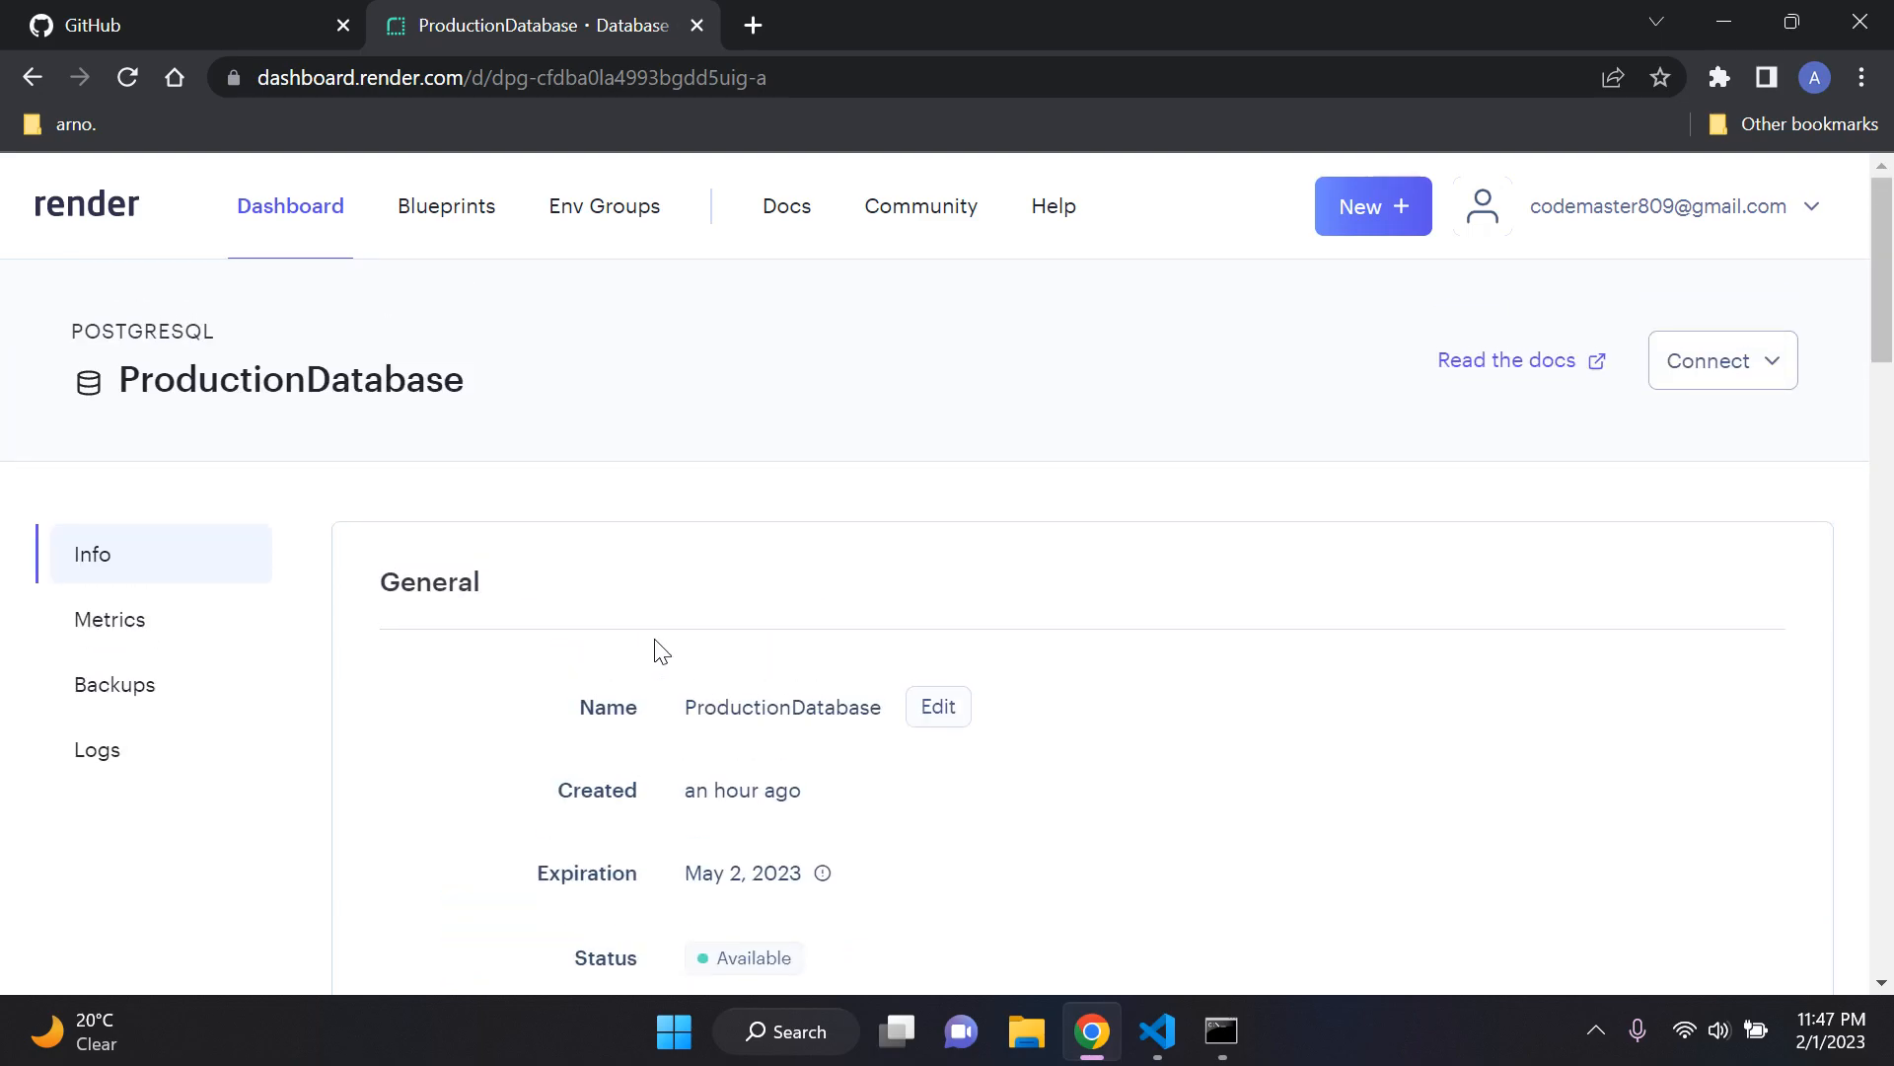
click(303, 237)
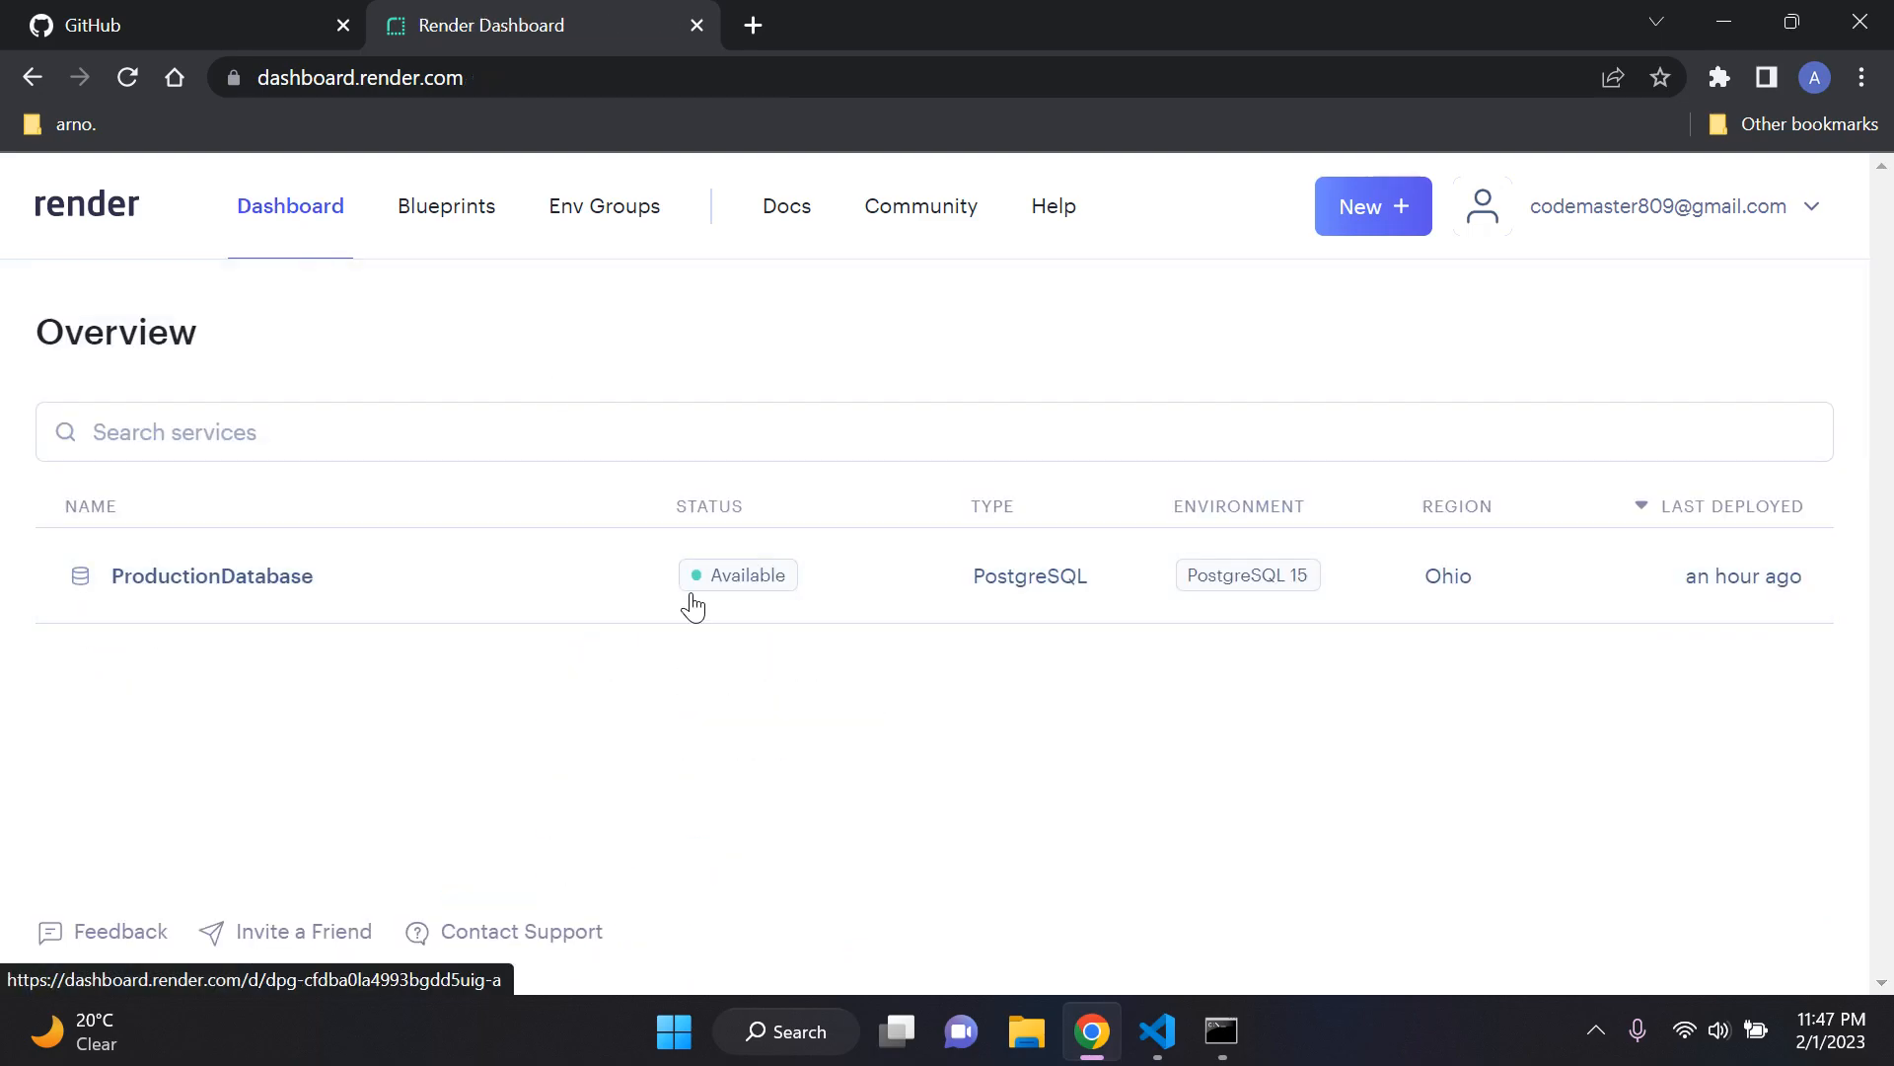
Step: Duplicate the Render dashboard tab and start creating a new Web Service in the duplicate
right_click(570, 45)
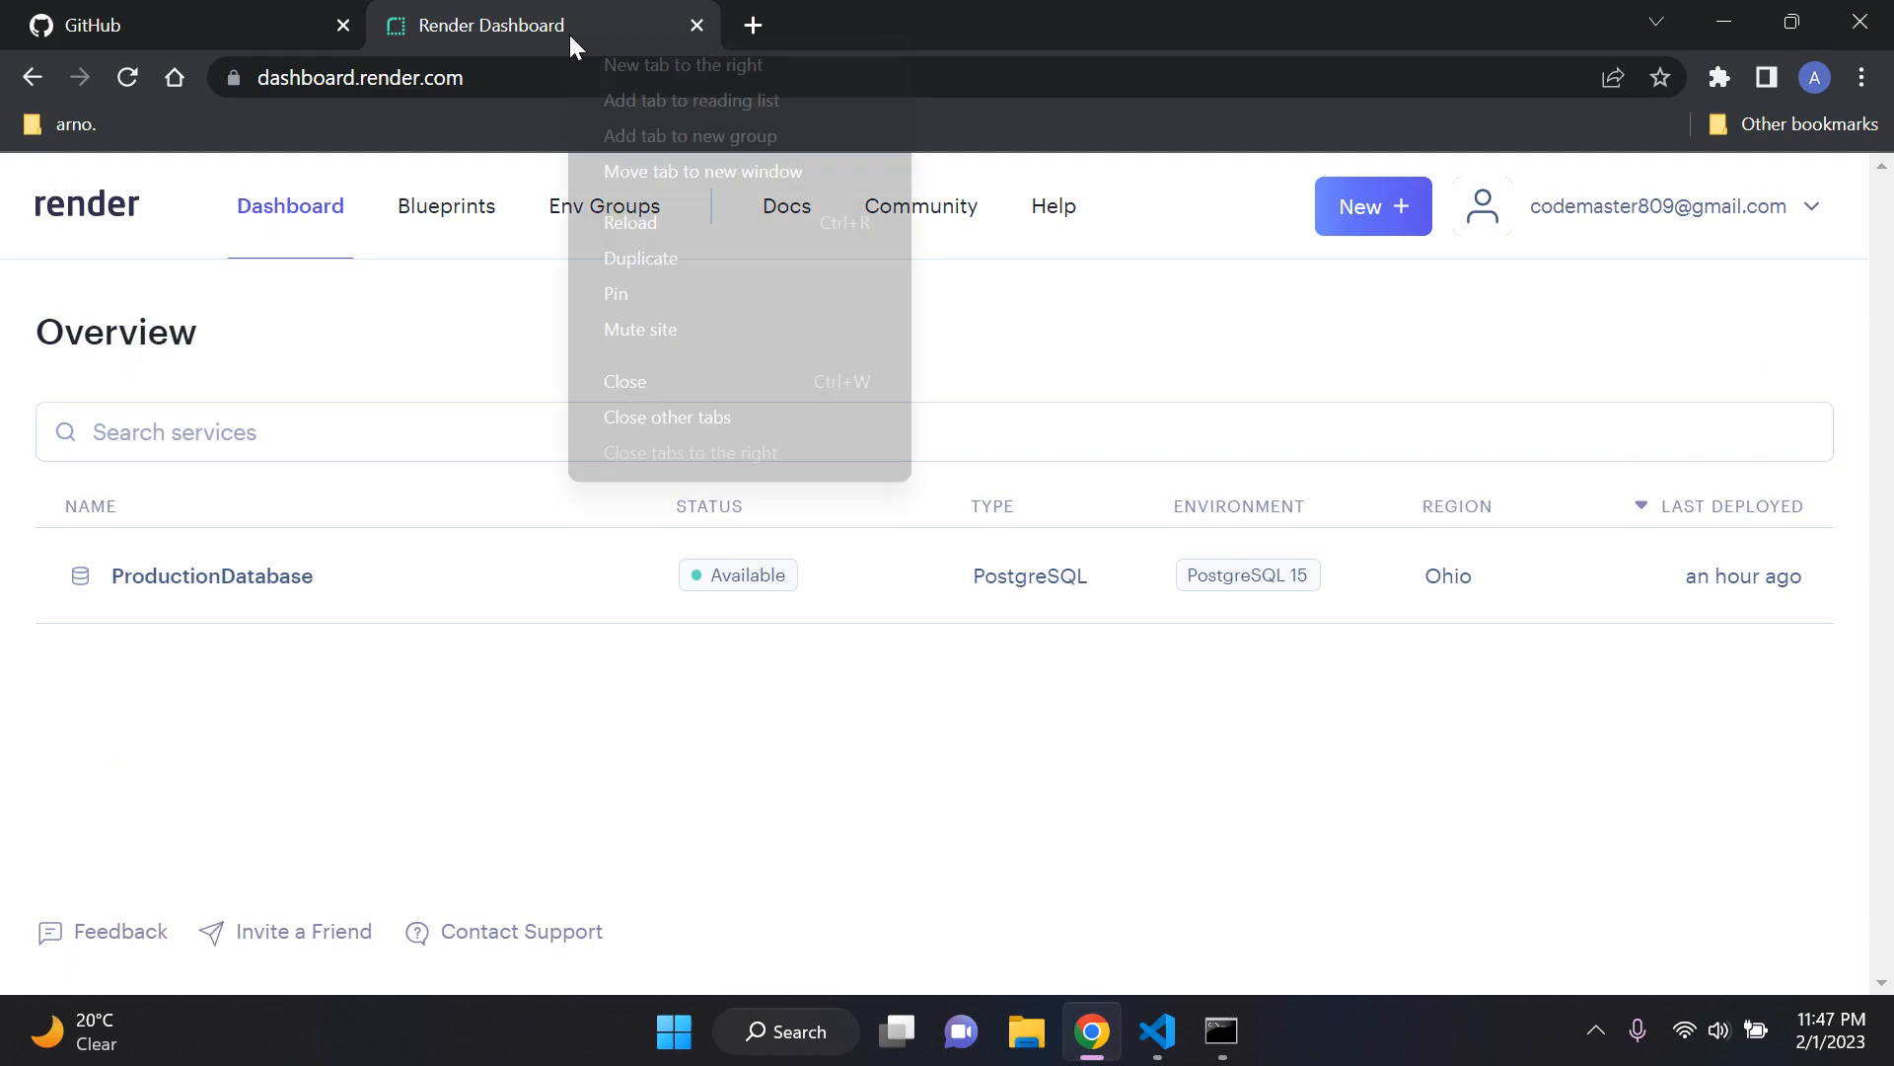
click(707, 257)
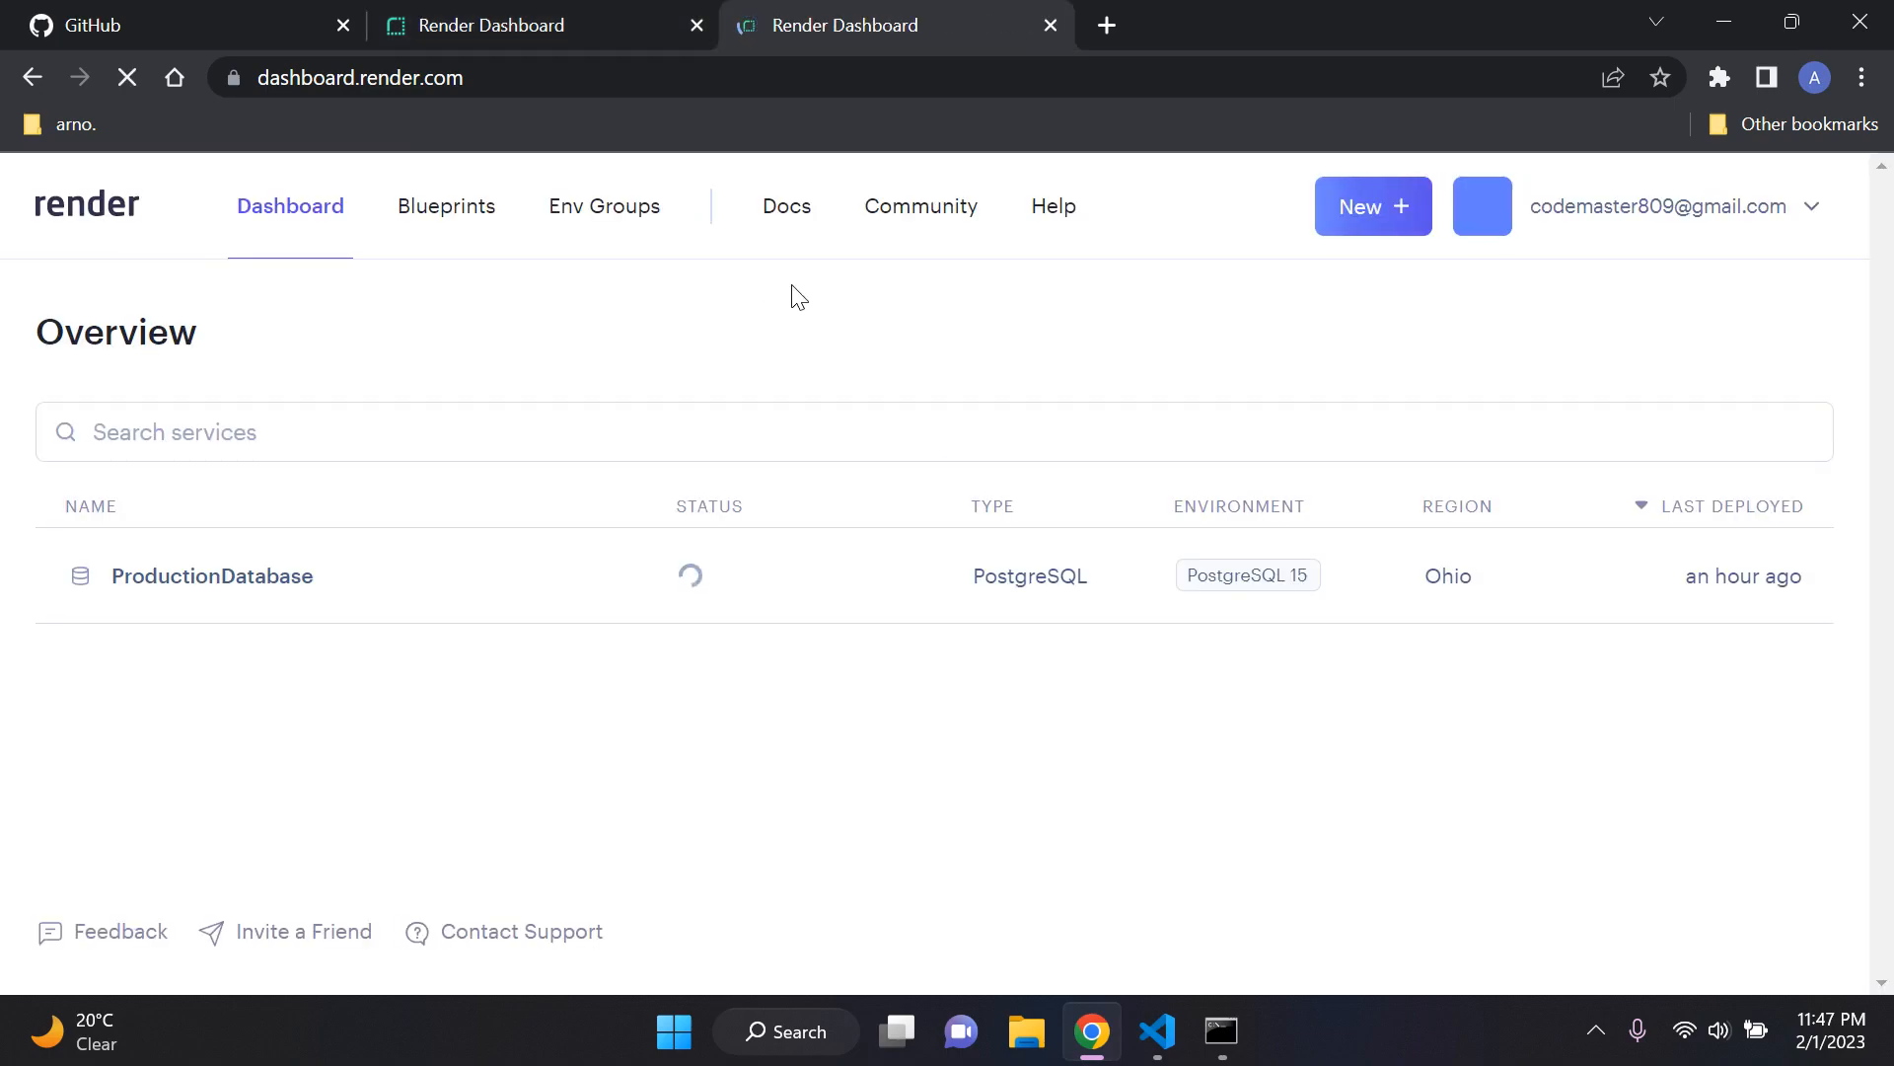
click(625, 12)
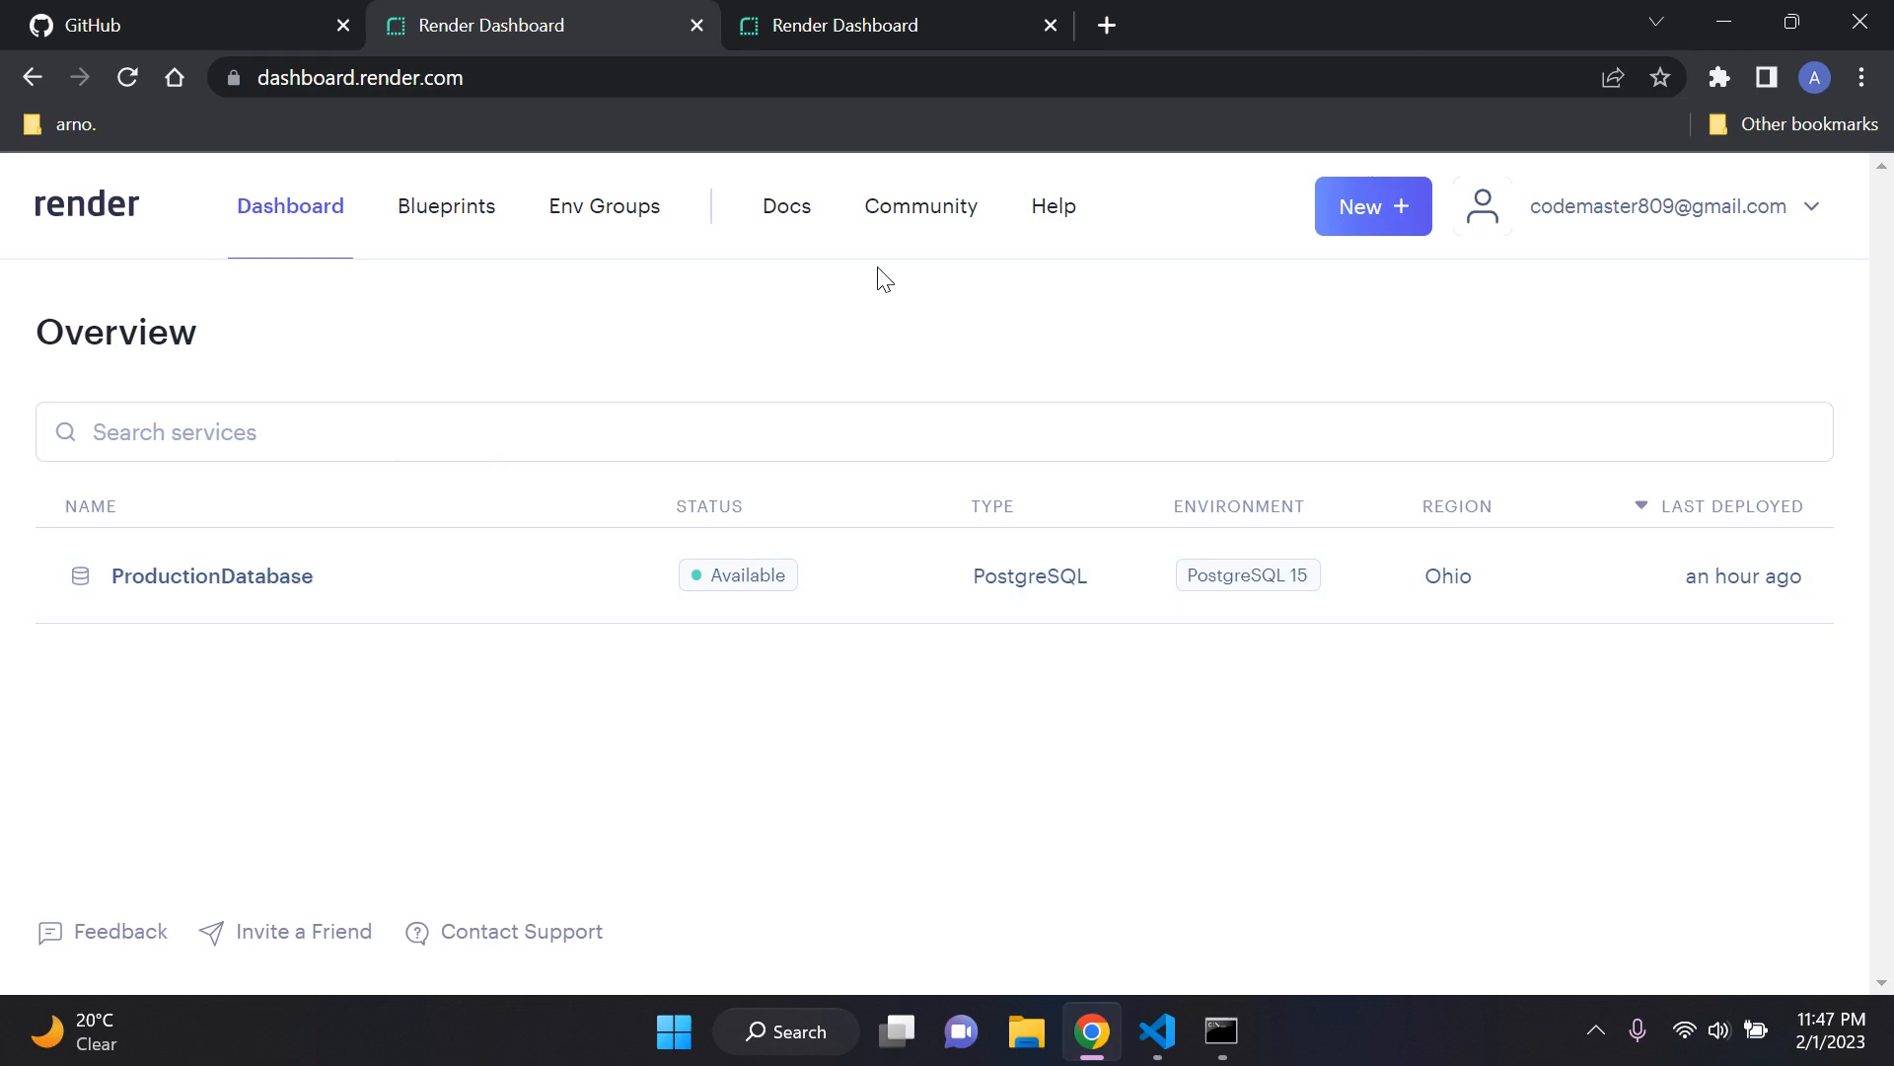
click(962, 14)
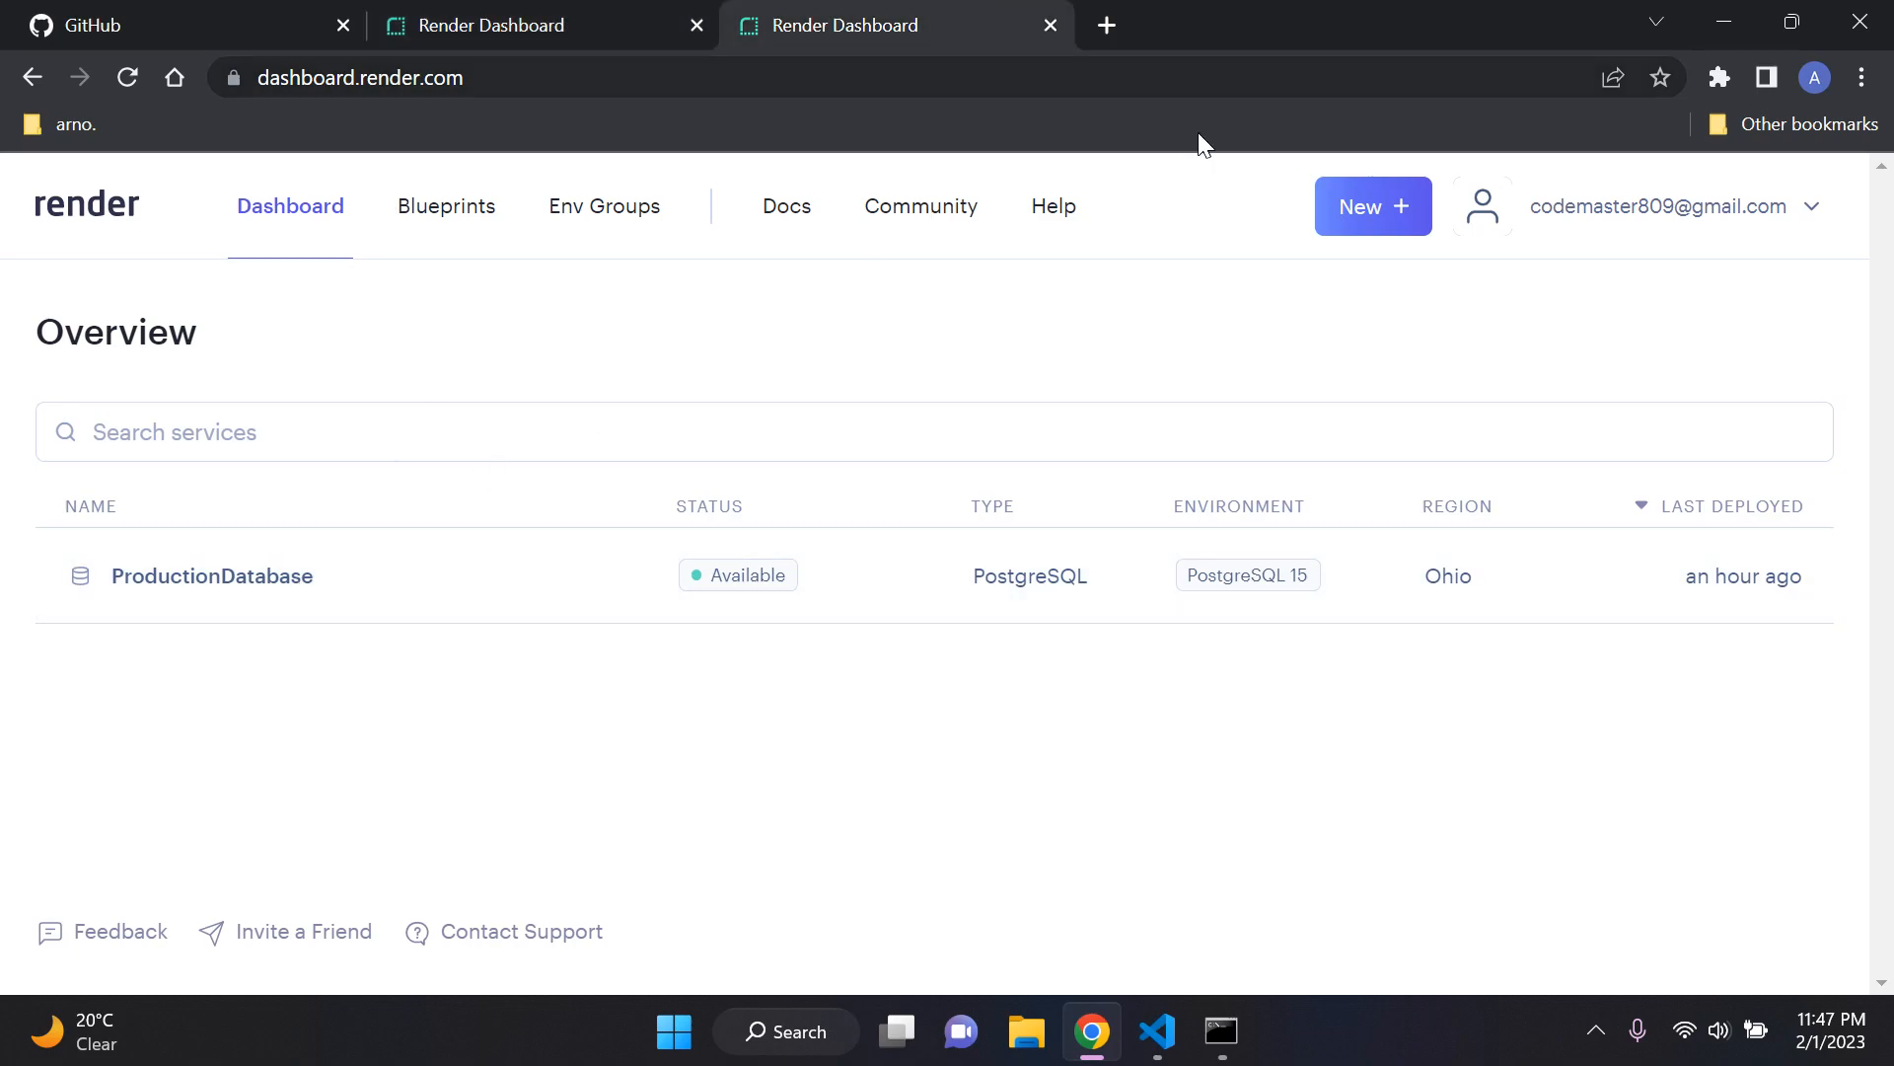
click(1361, 214)
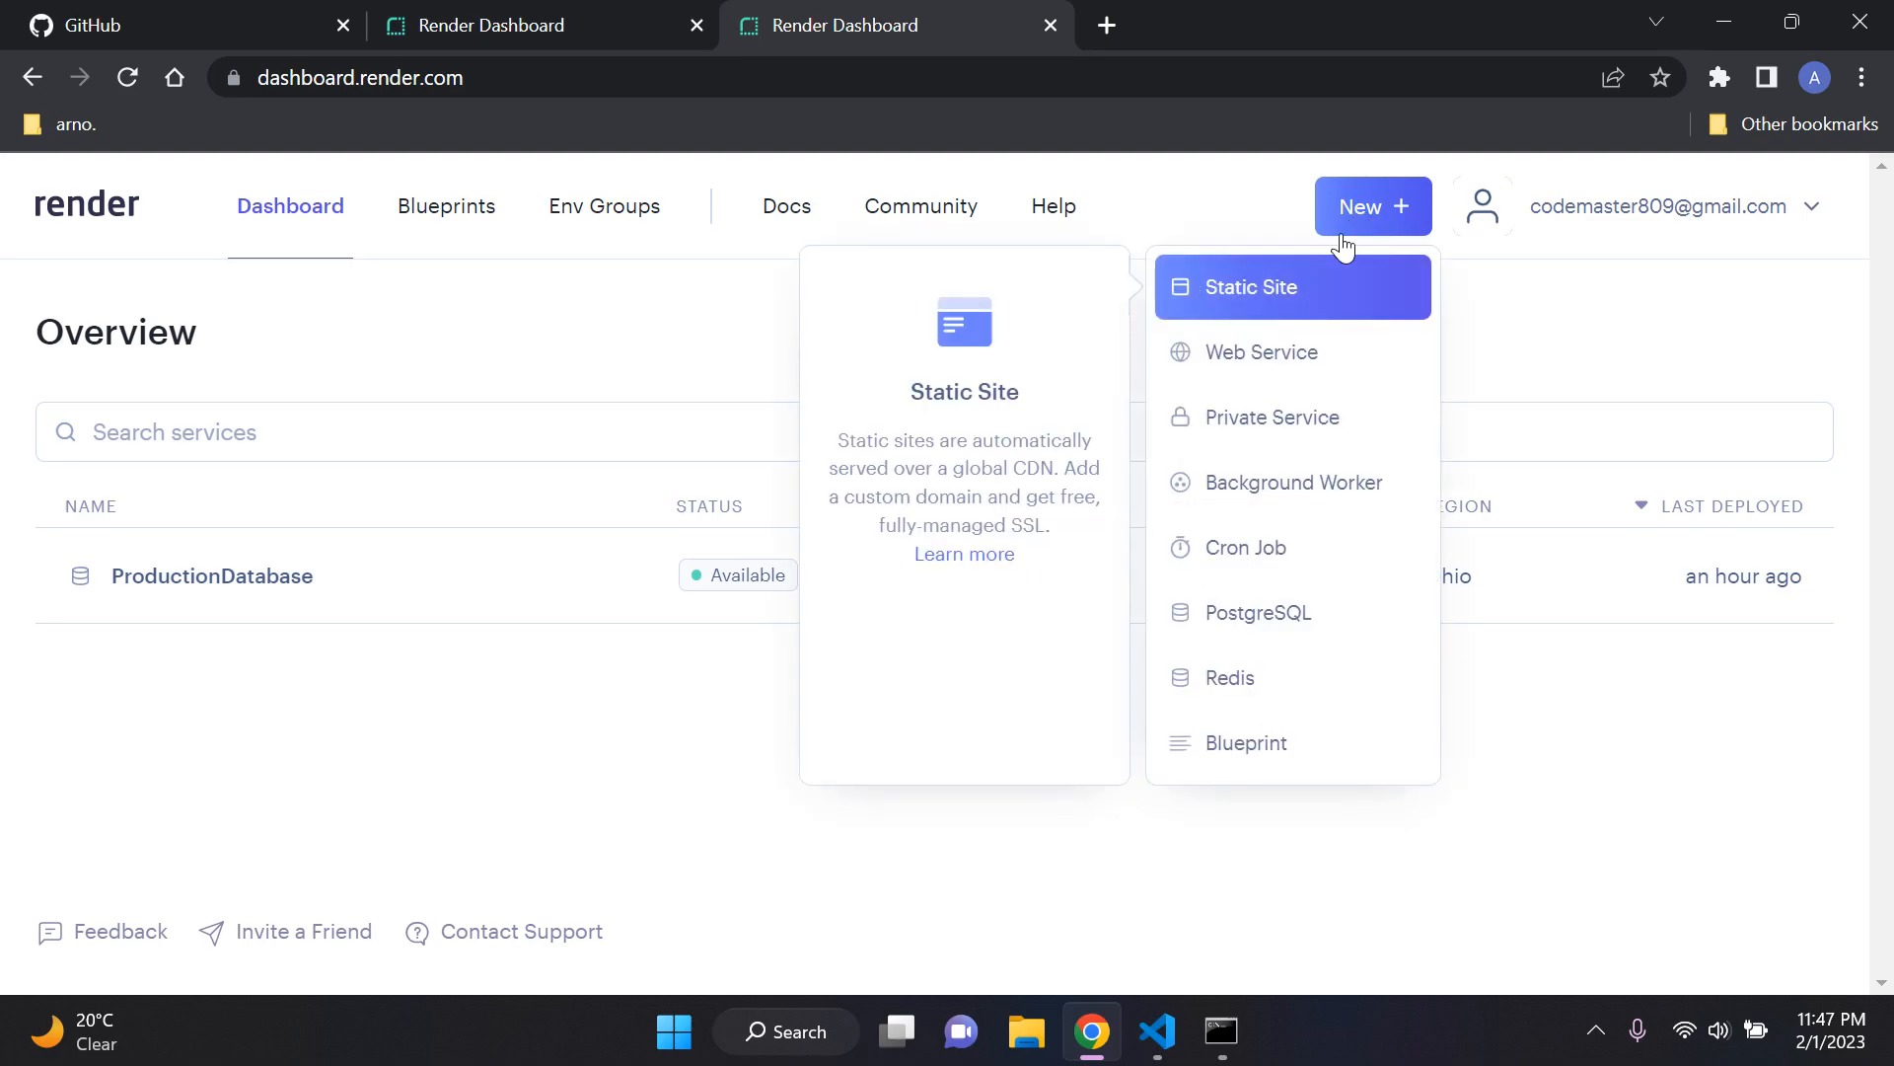
click(1296, 373)
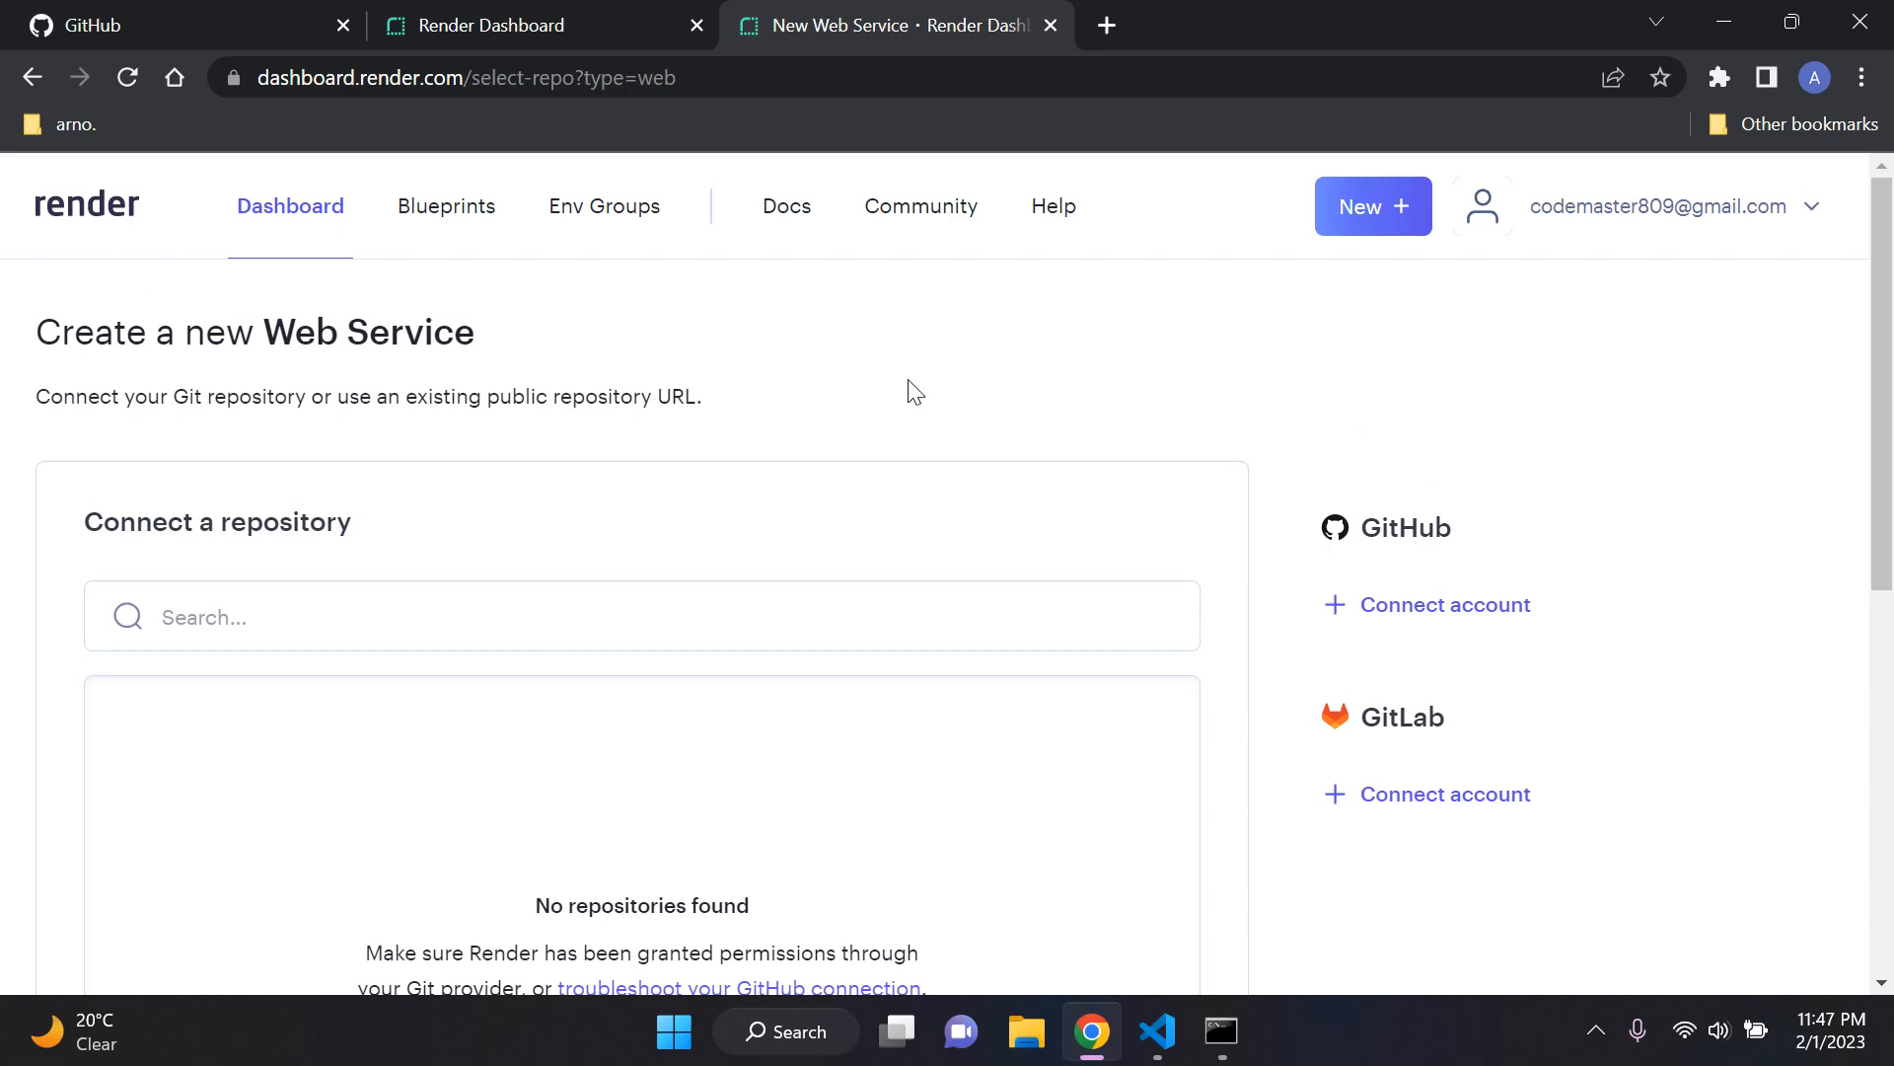
Step: Switch to the GitHub page and open the form for creating a new repository
click(192, 16)
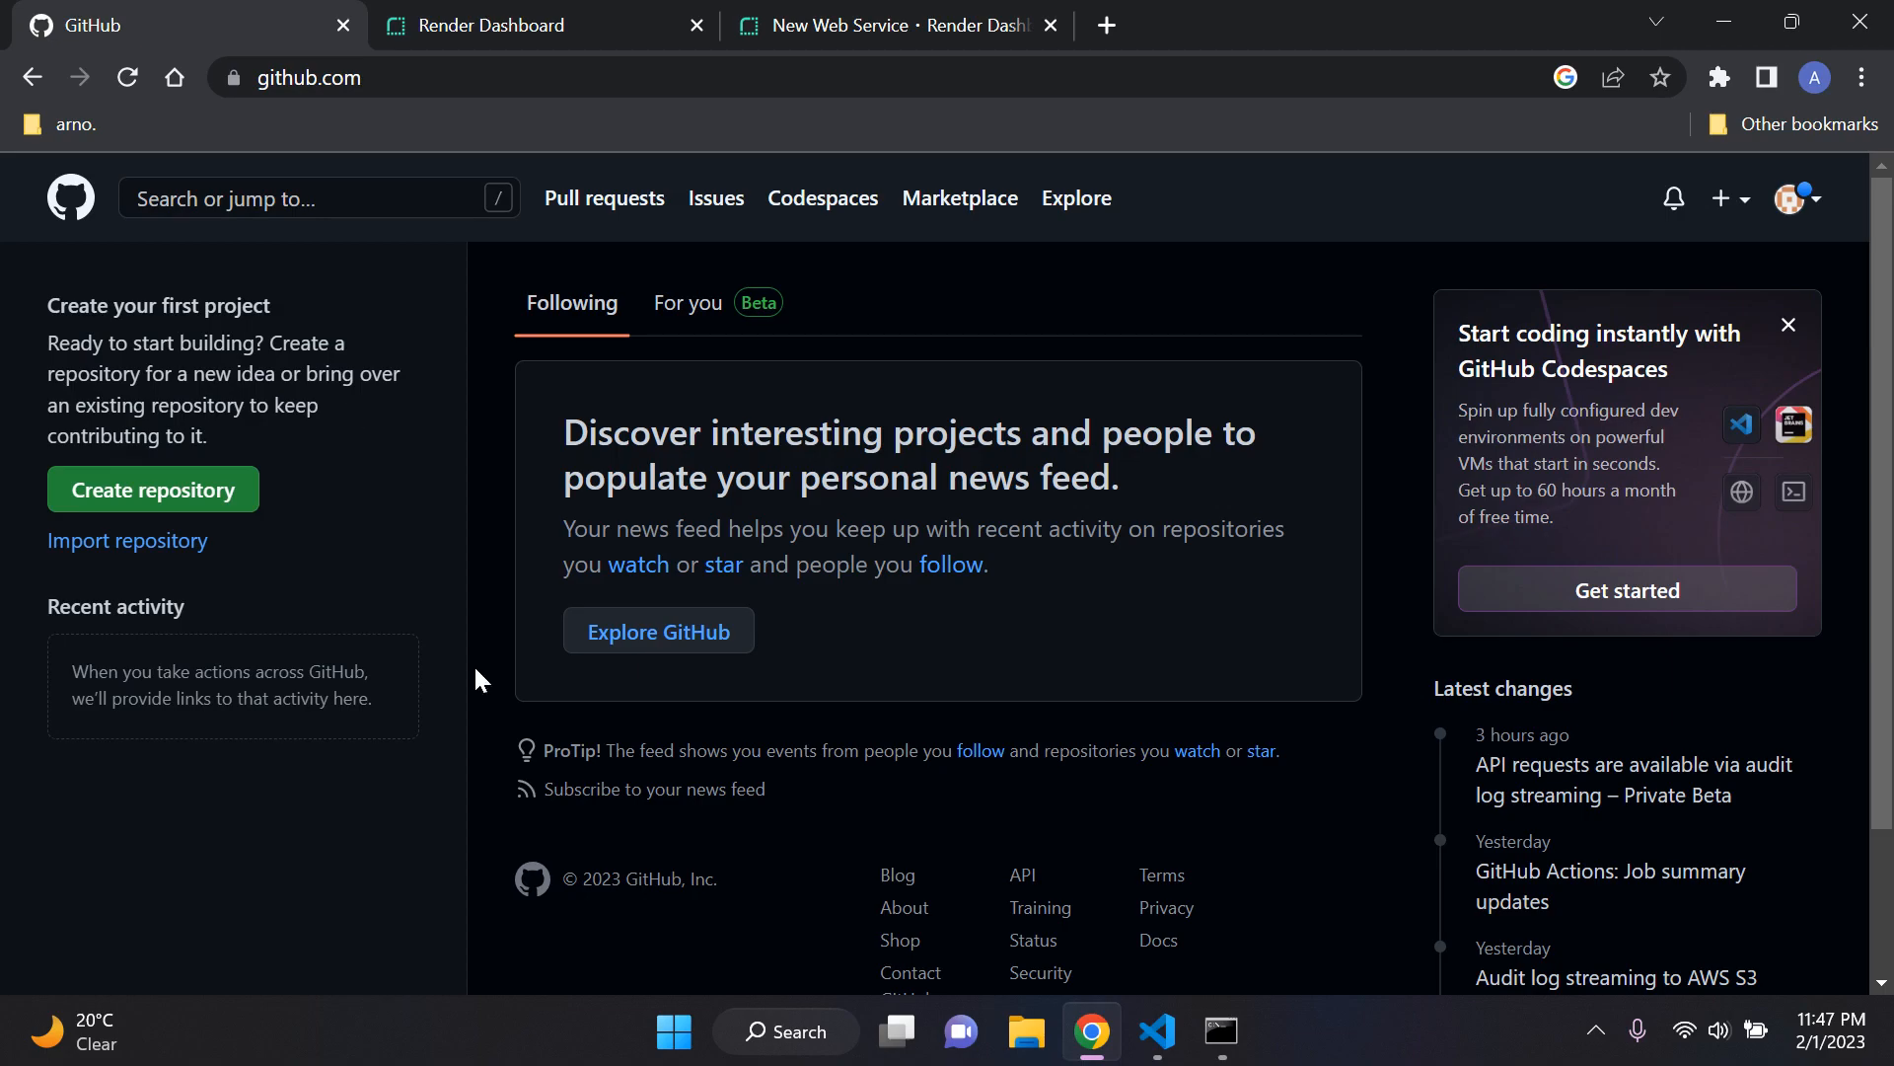
click(201, 502)
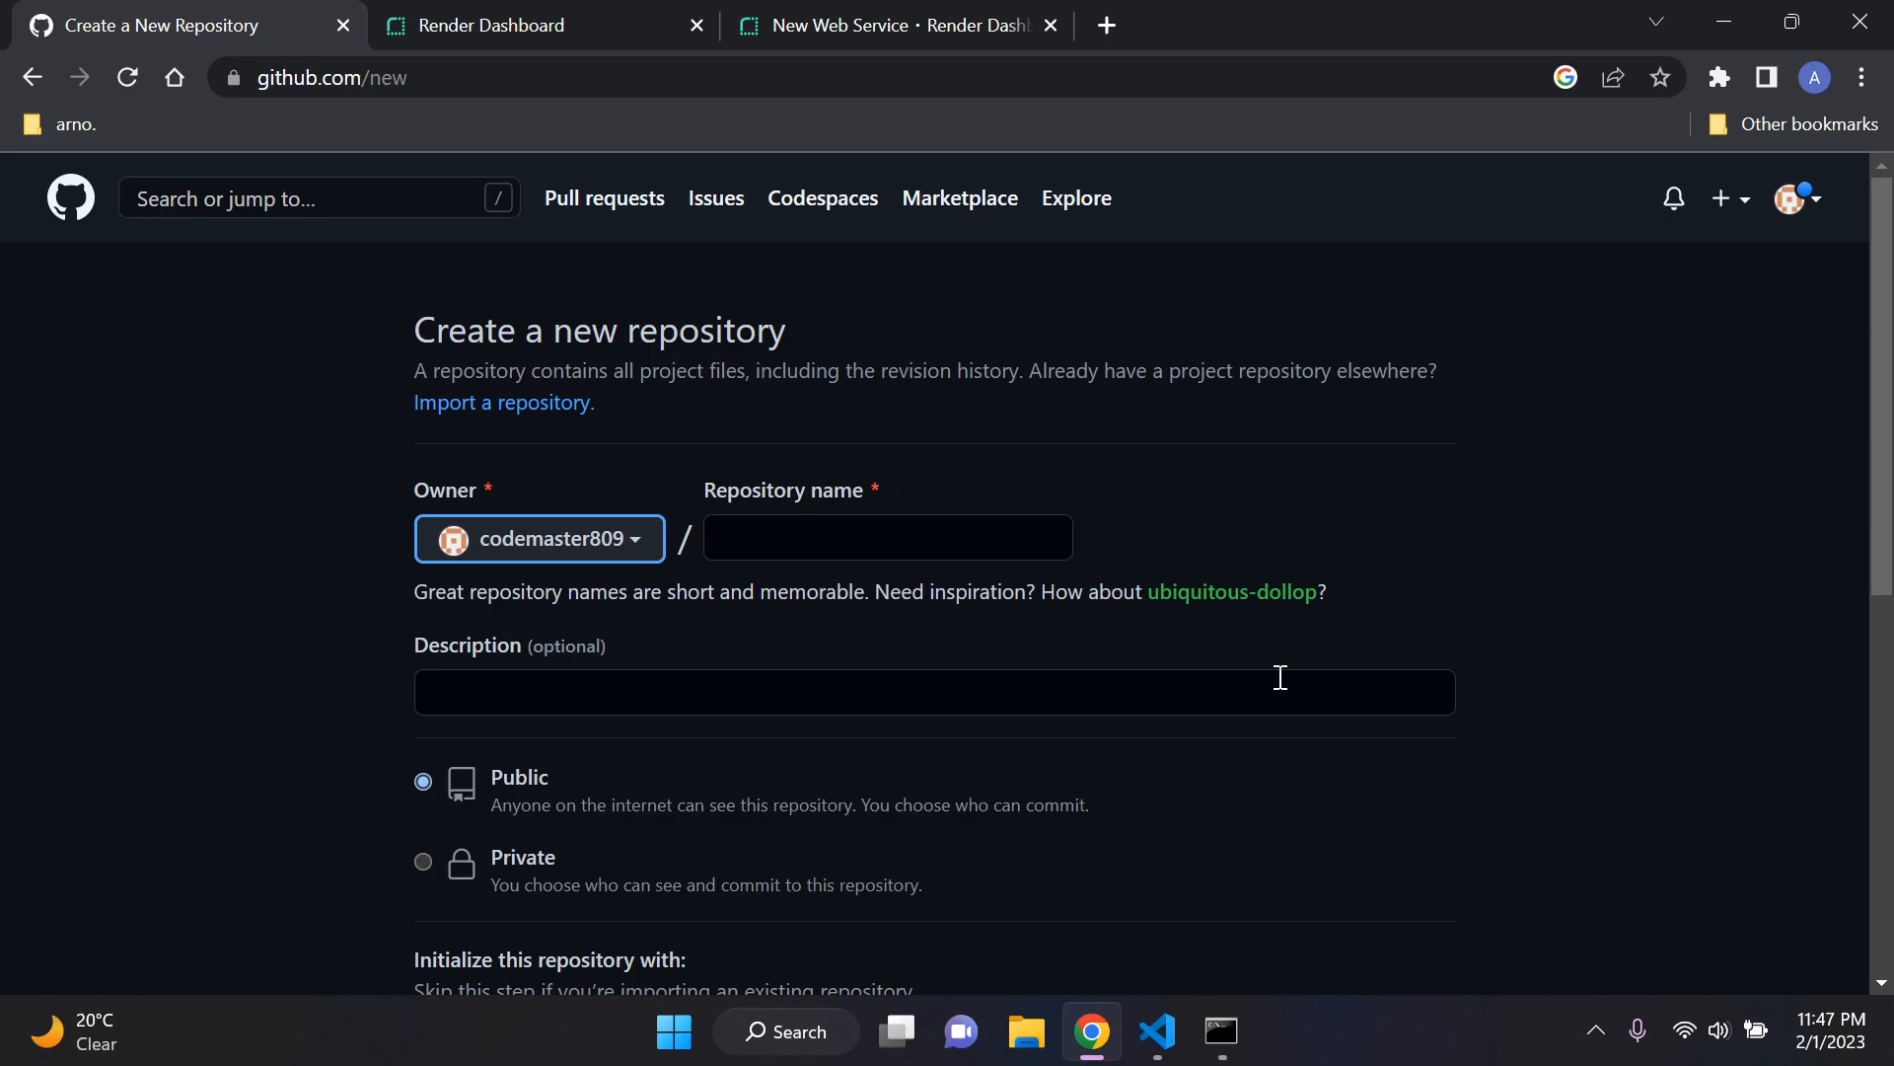
click(1219, 489)
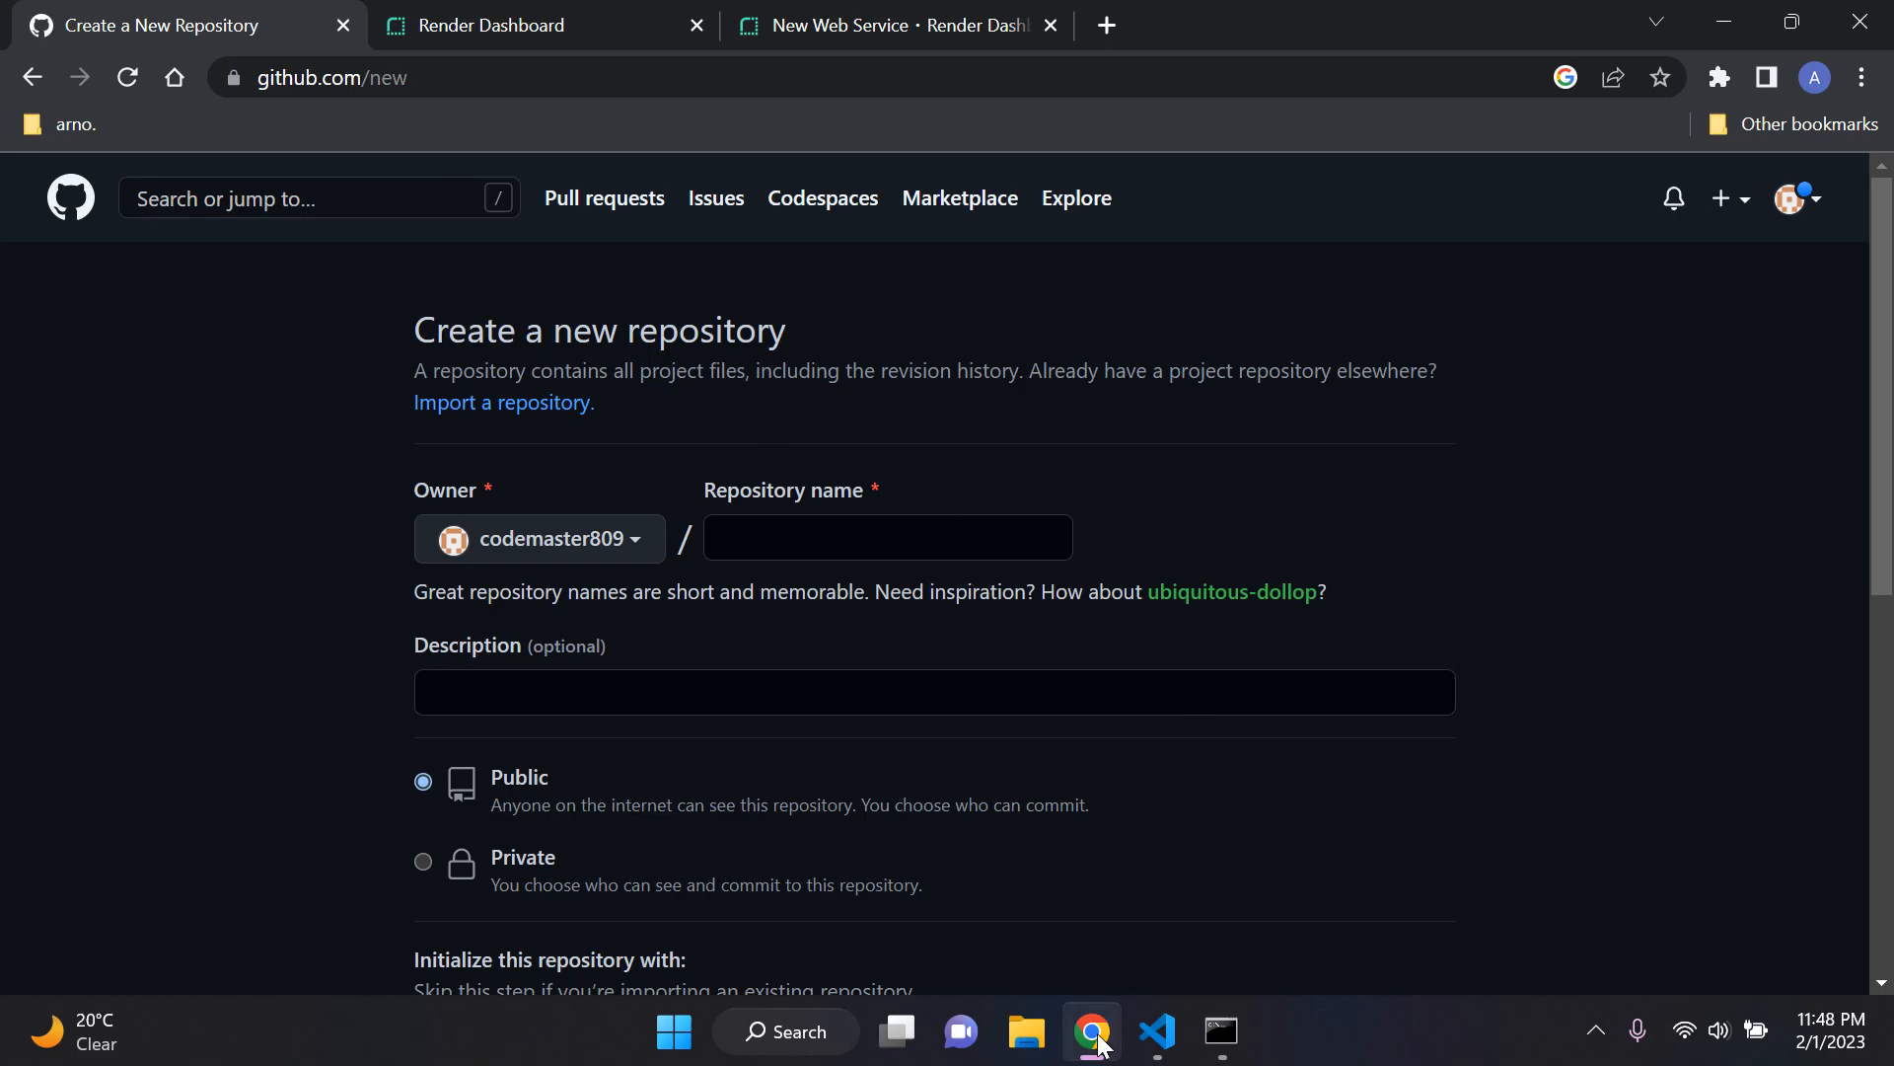
Step: Inspect the contents of the dev folder's elevate project in File Explorer and close the window
click(1157, 1031)
click(1174, 1031)
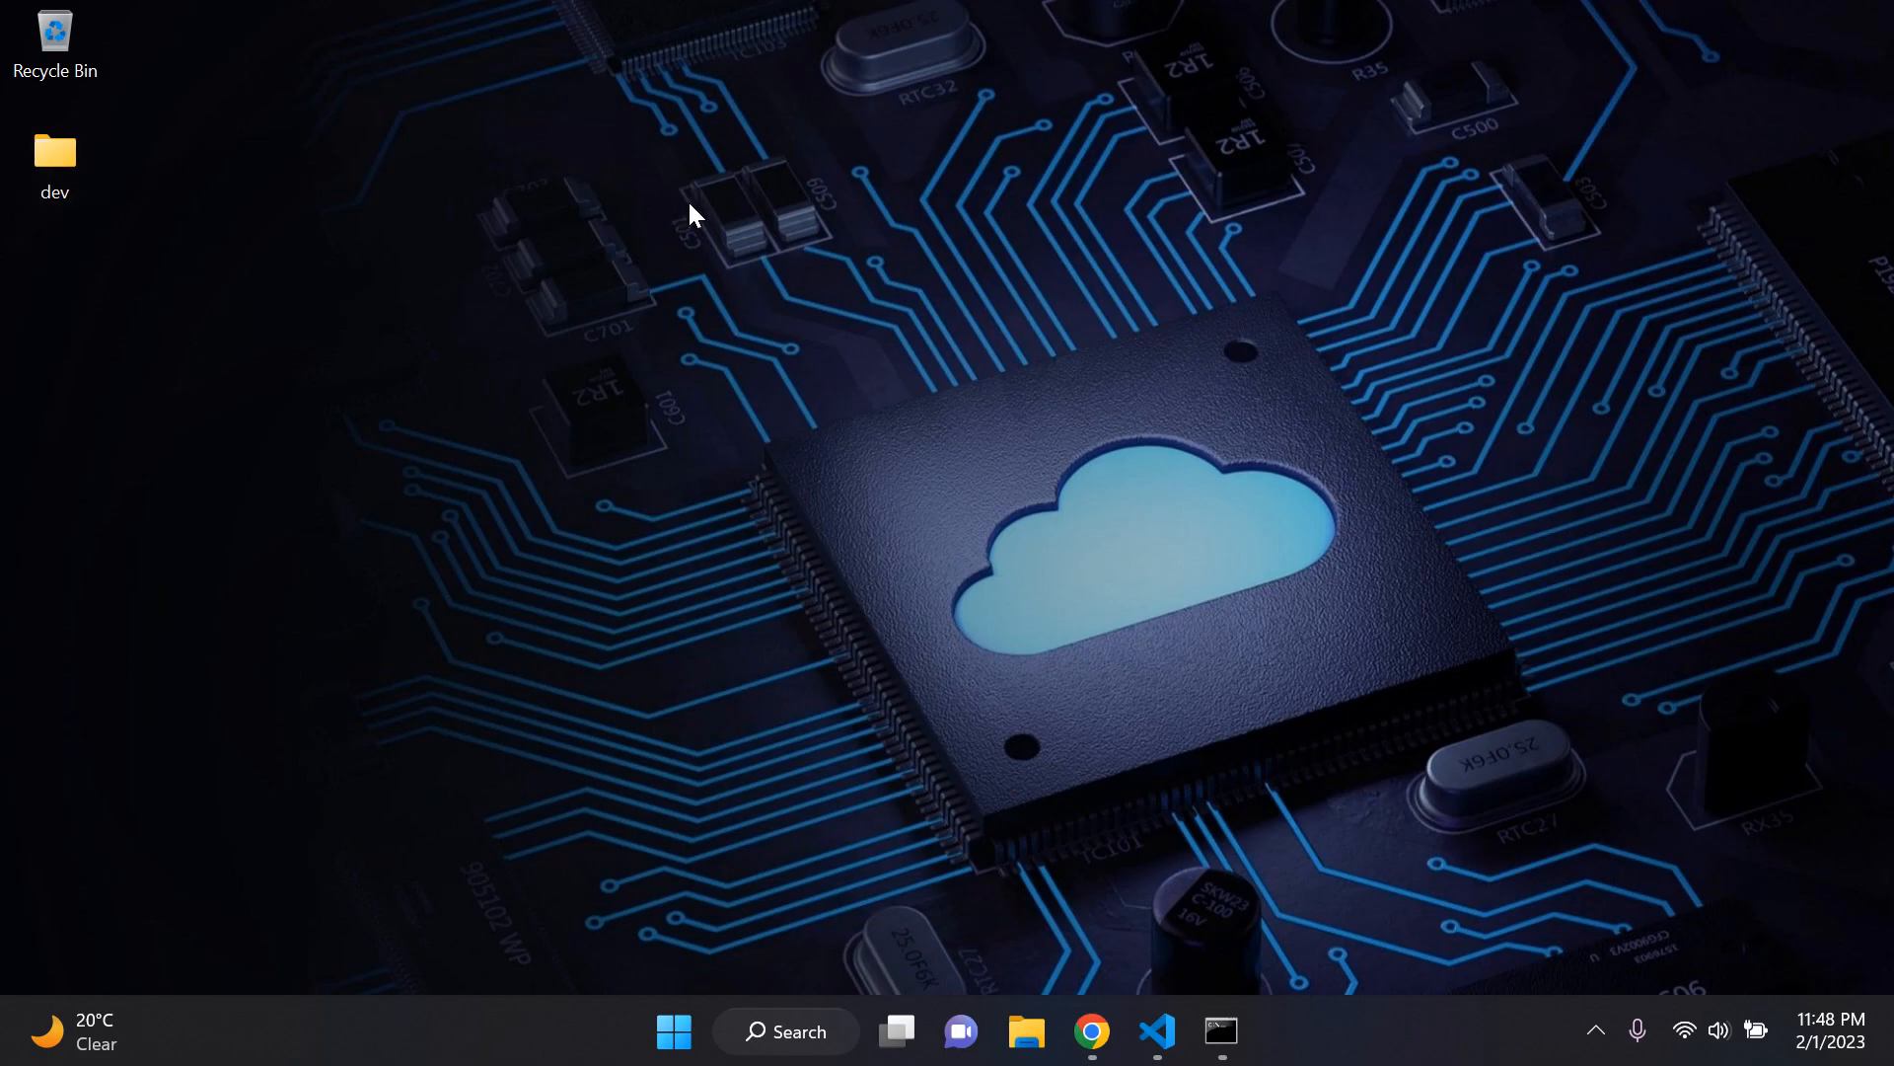
click(1092, 1031)
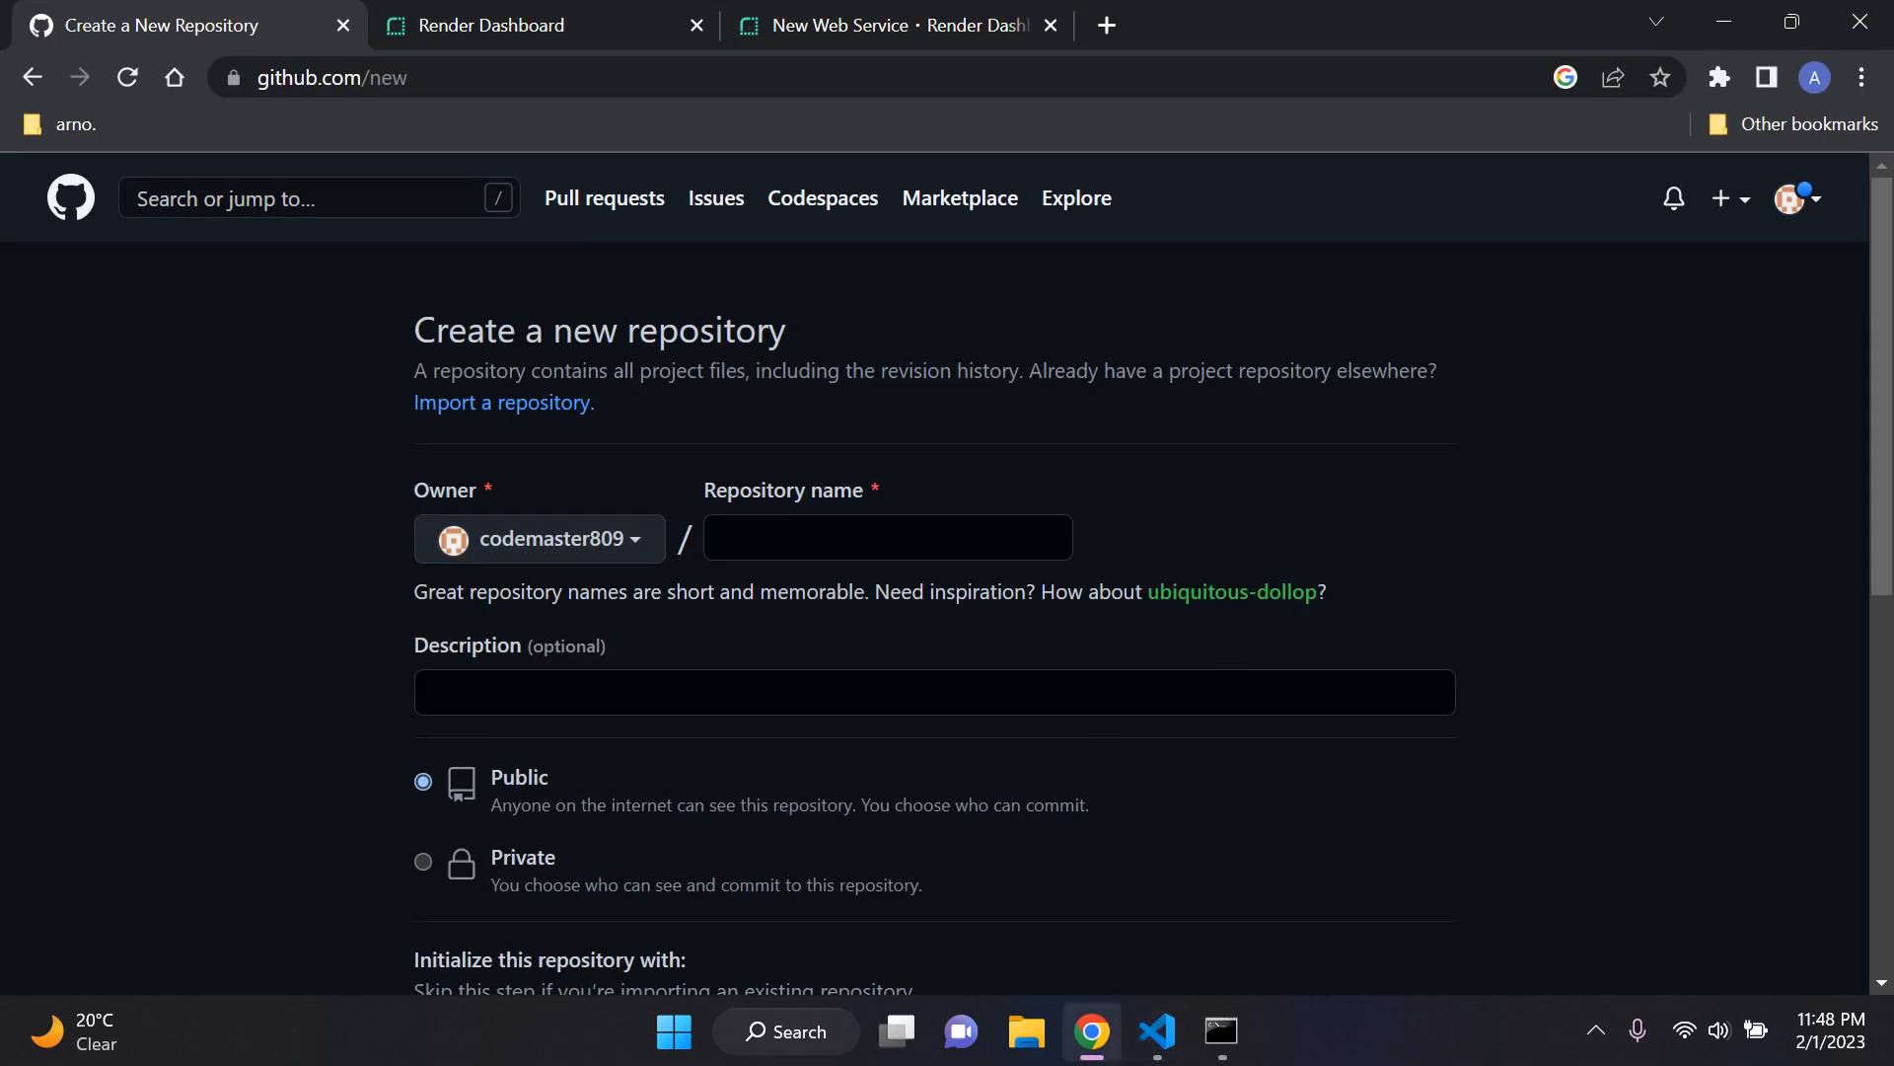
click(1092, 1031)
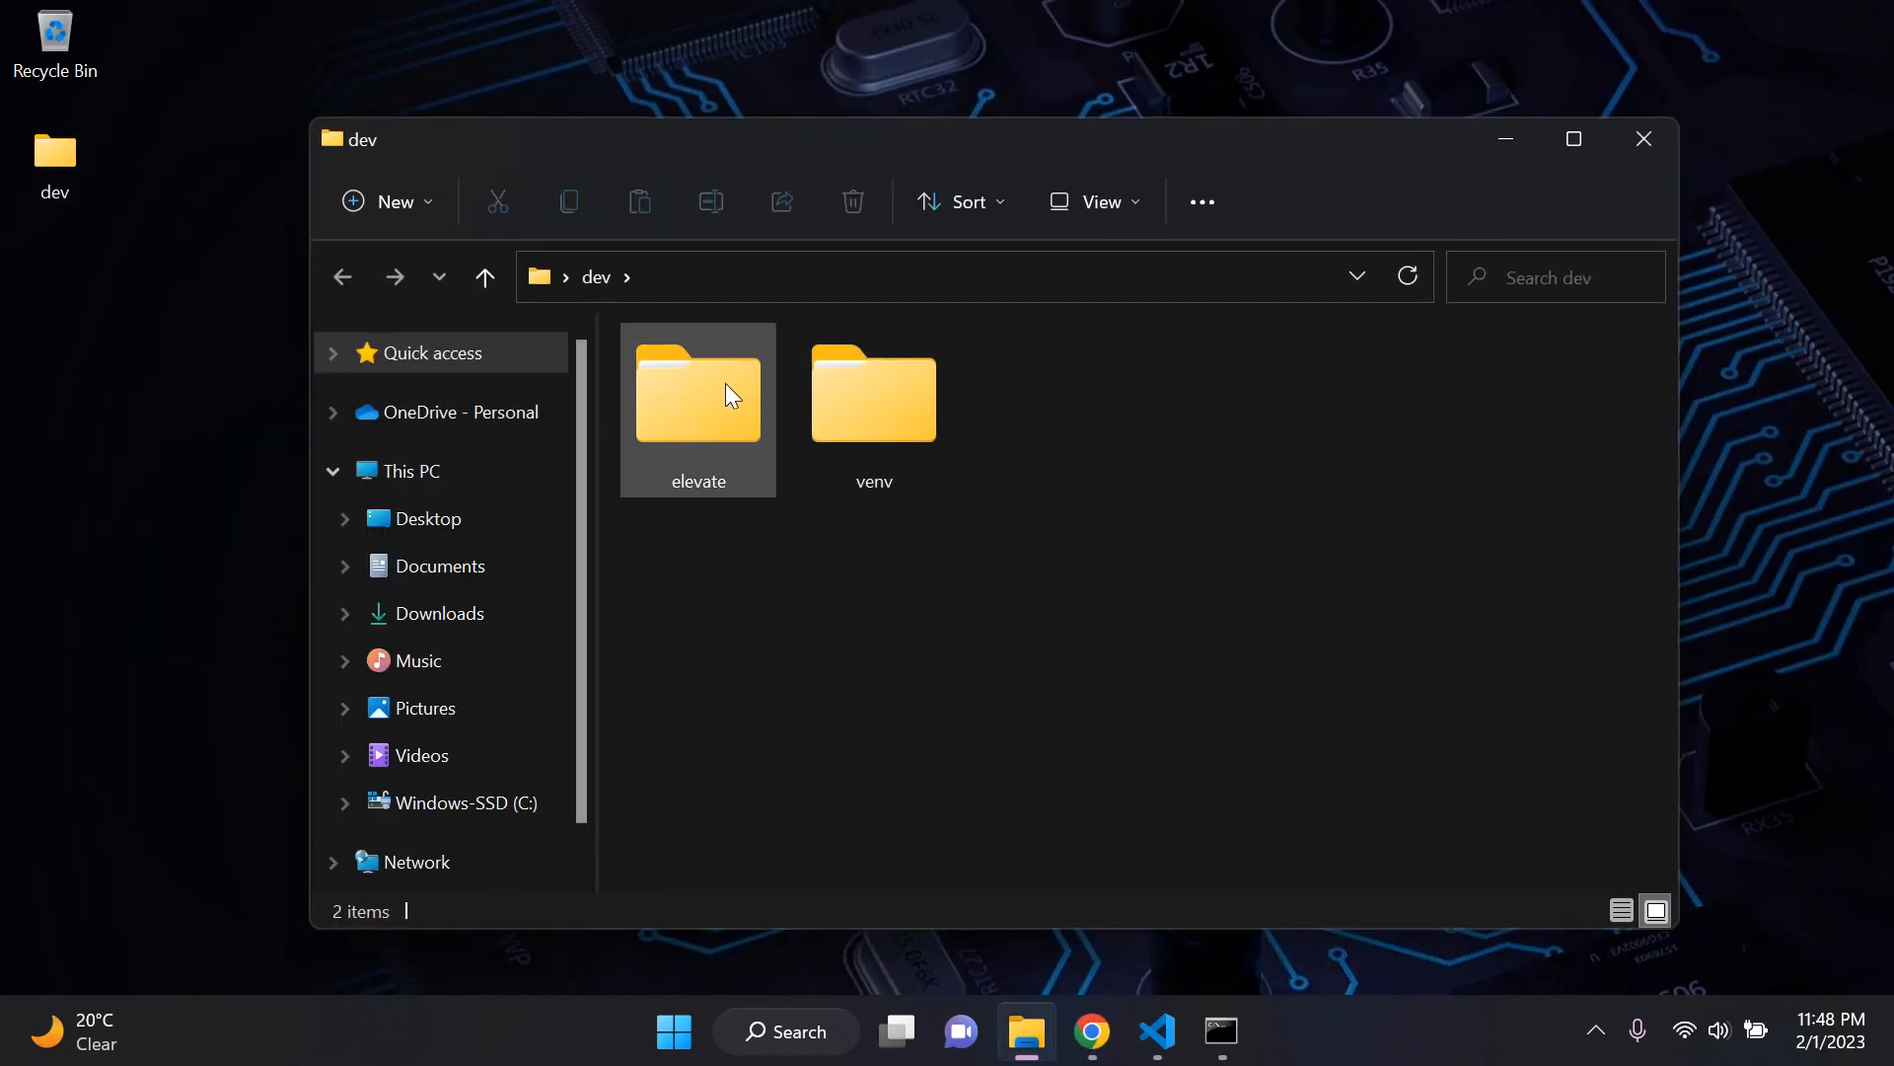
double_click(725, 385)
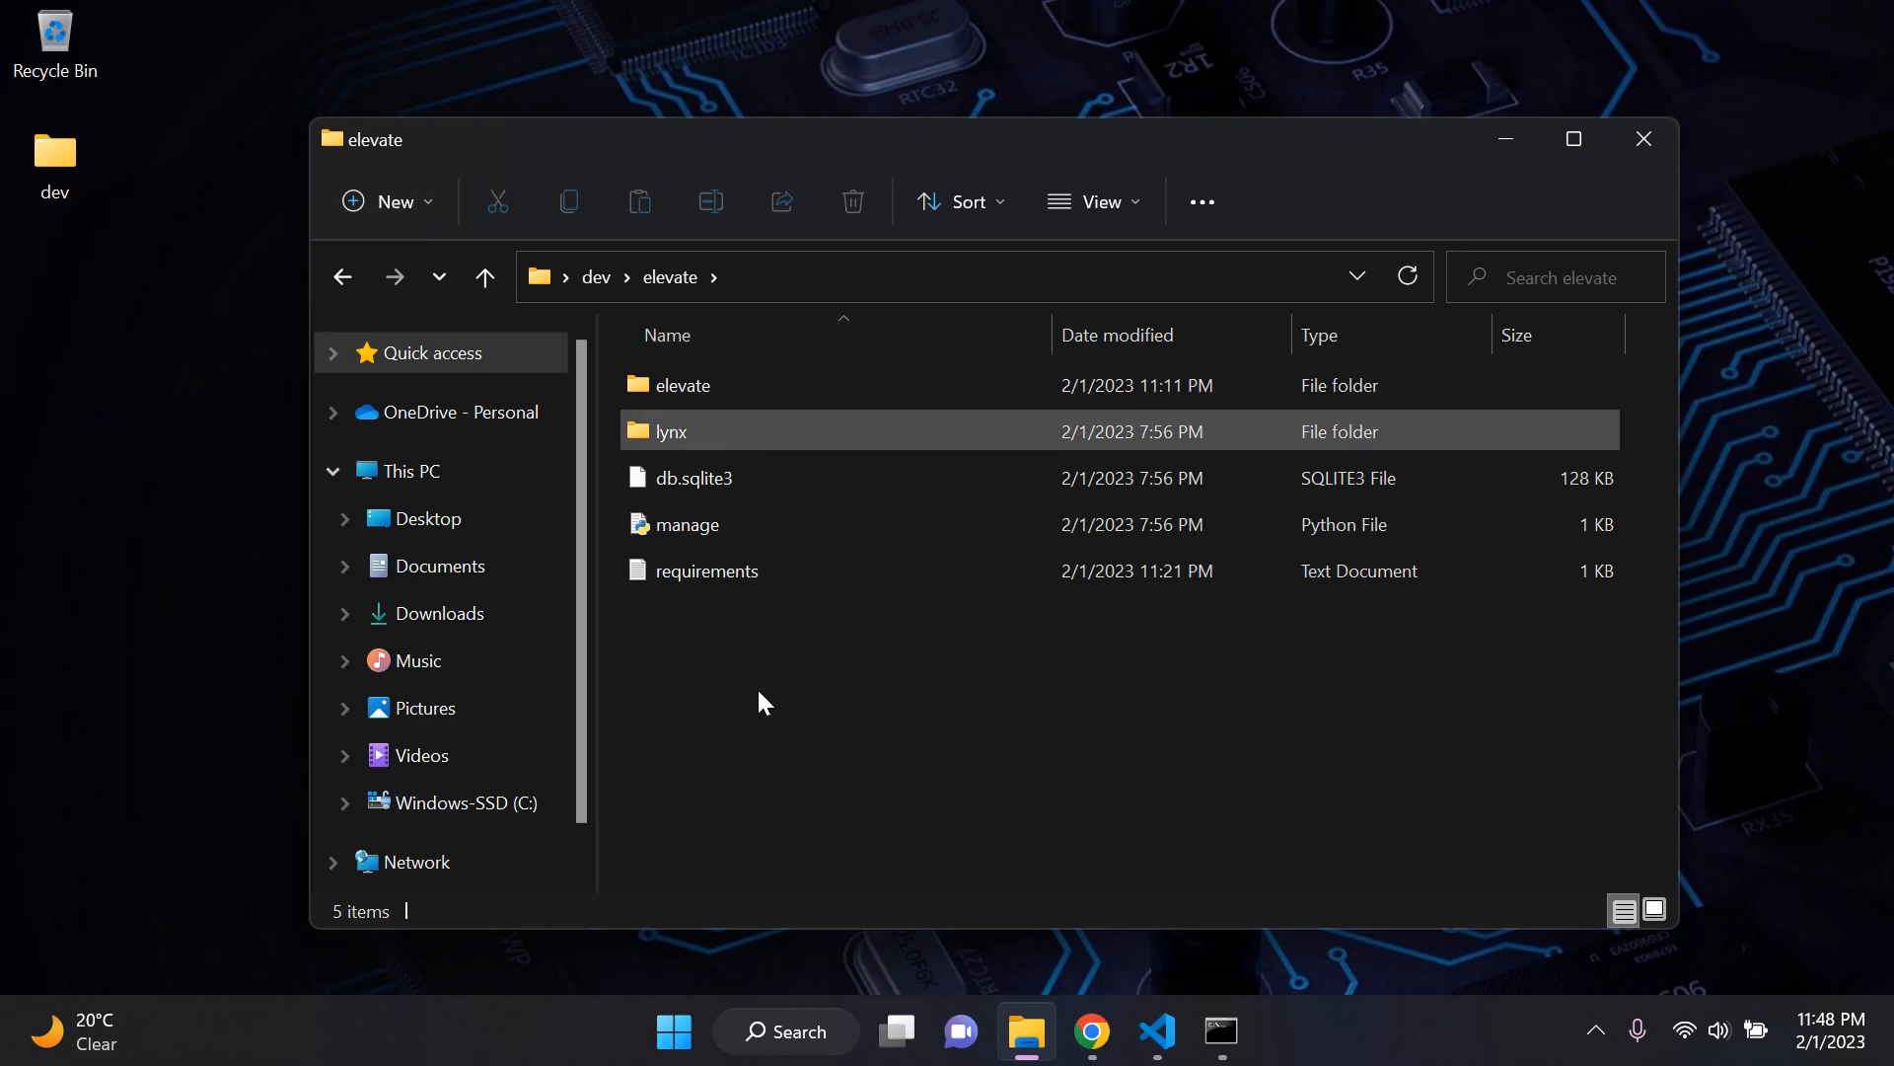
click(1640, 144)
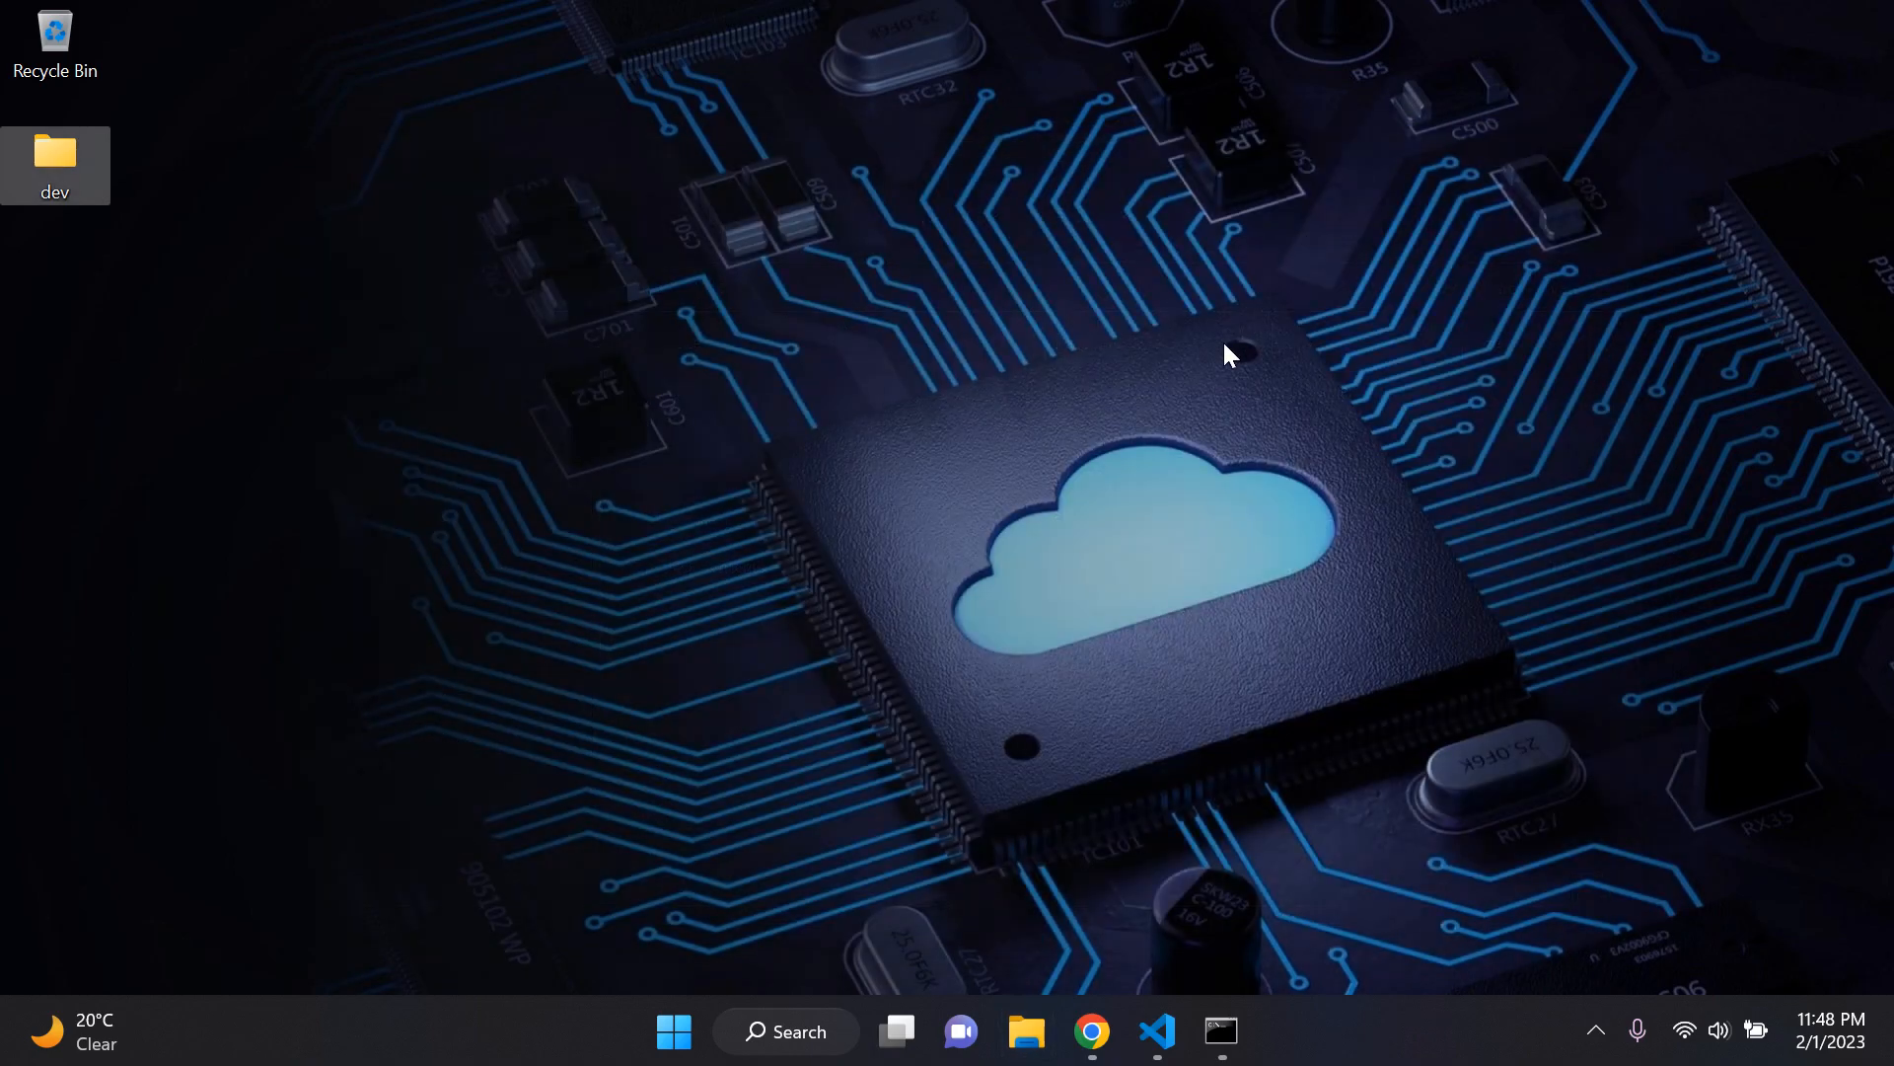
Step: Switch back to Chrome and create a public GitHub repository named dev, initialized with a README file
click(1109, 1016)
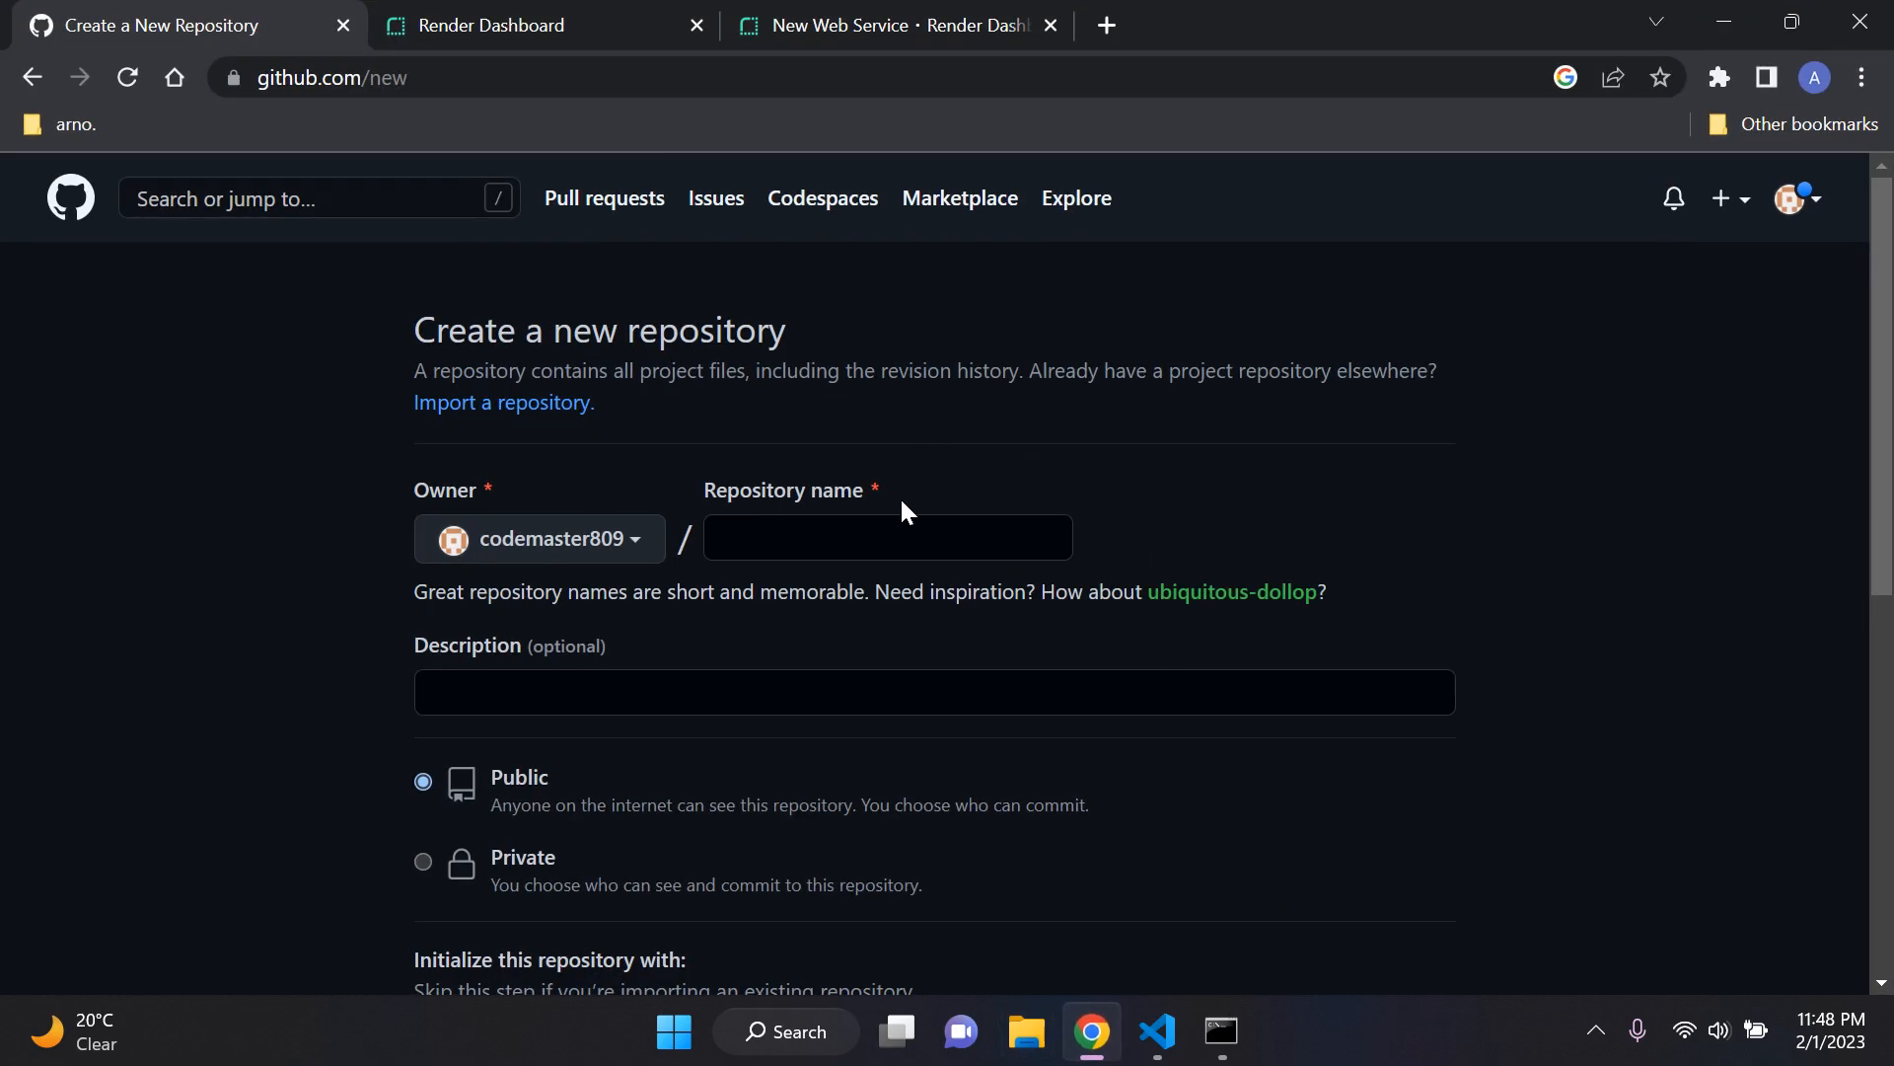
click(908, 533)
text(dev)
click(1182, 476)
scroll(629, 553, down, 1)
scroll(682, 550, down, 1)
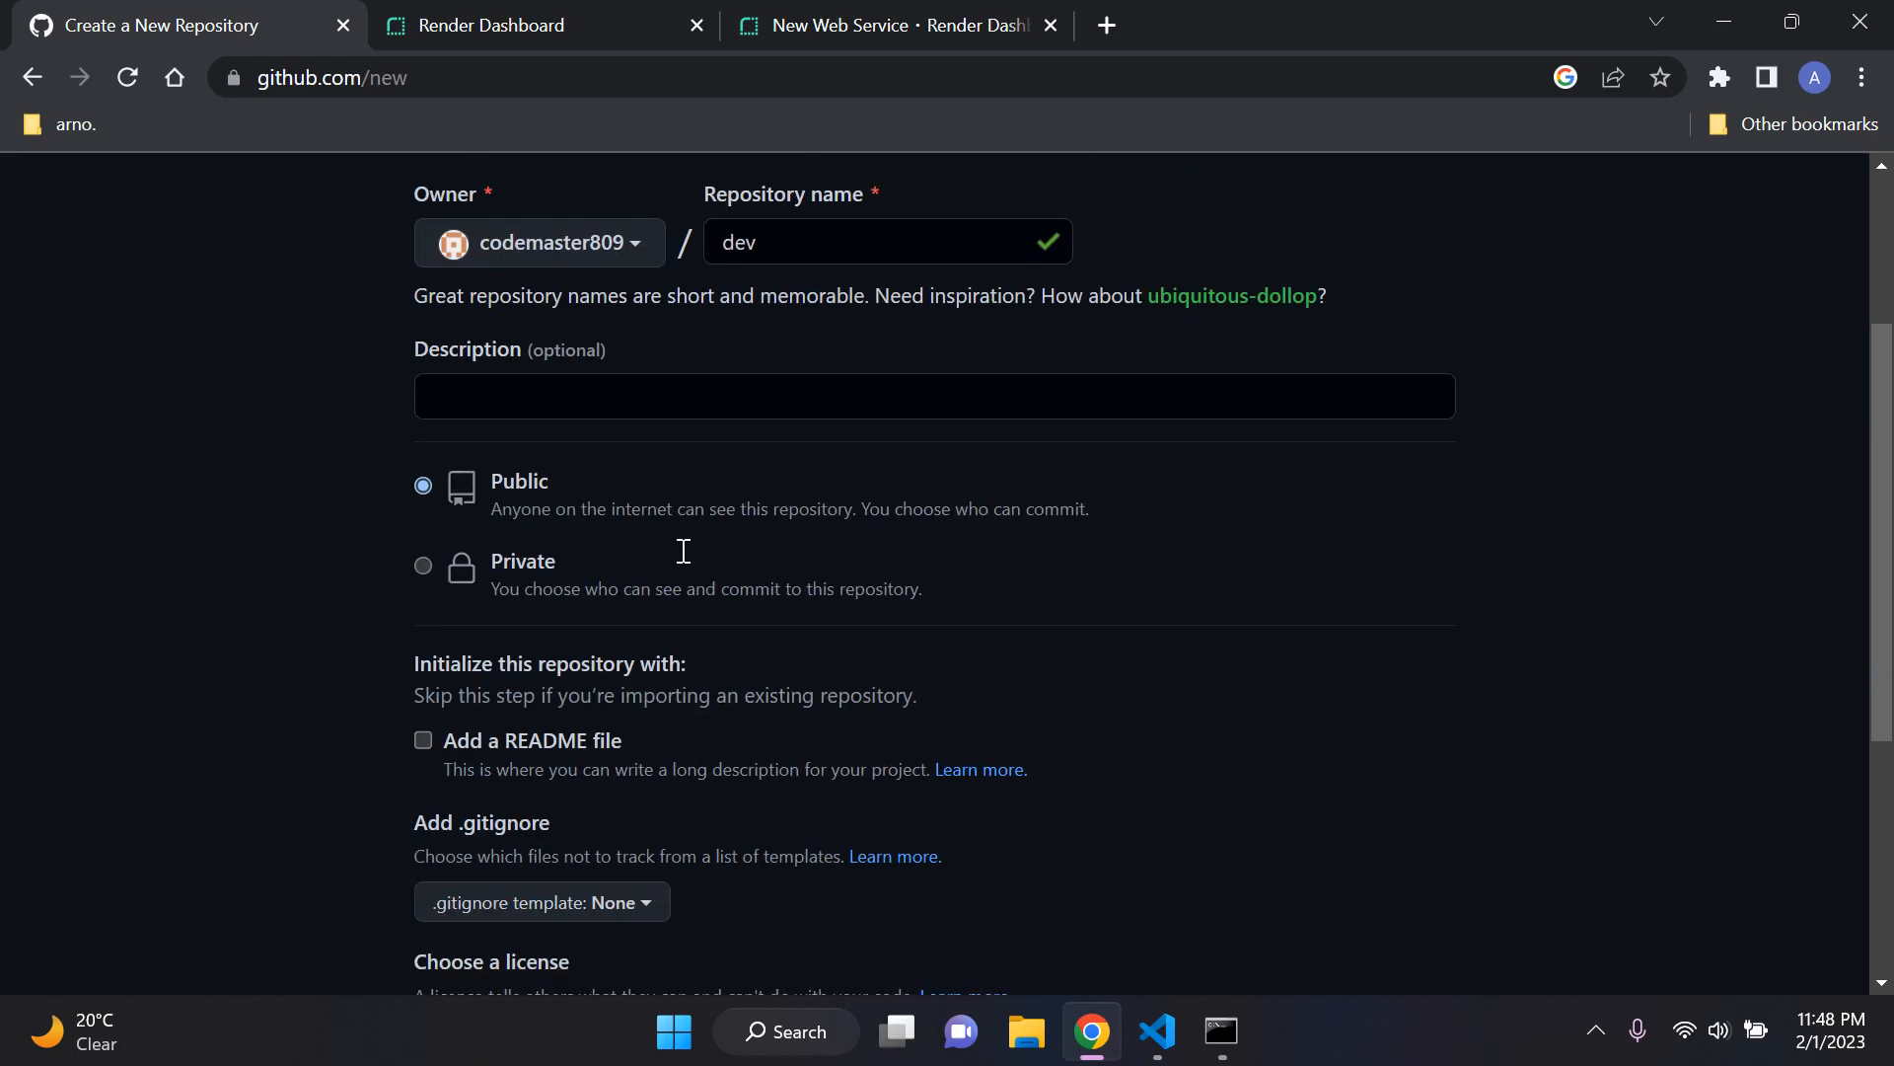
scroll(562, 497, down, 1)
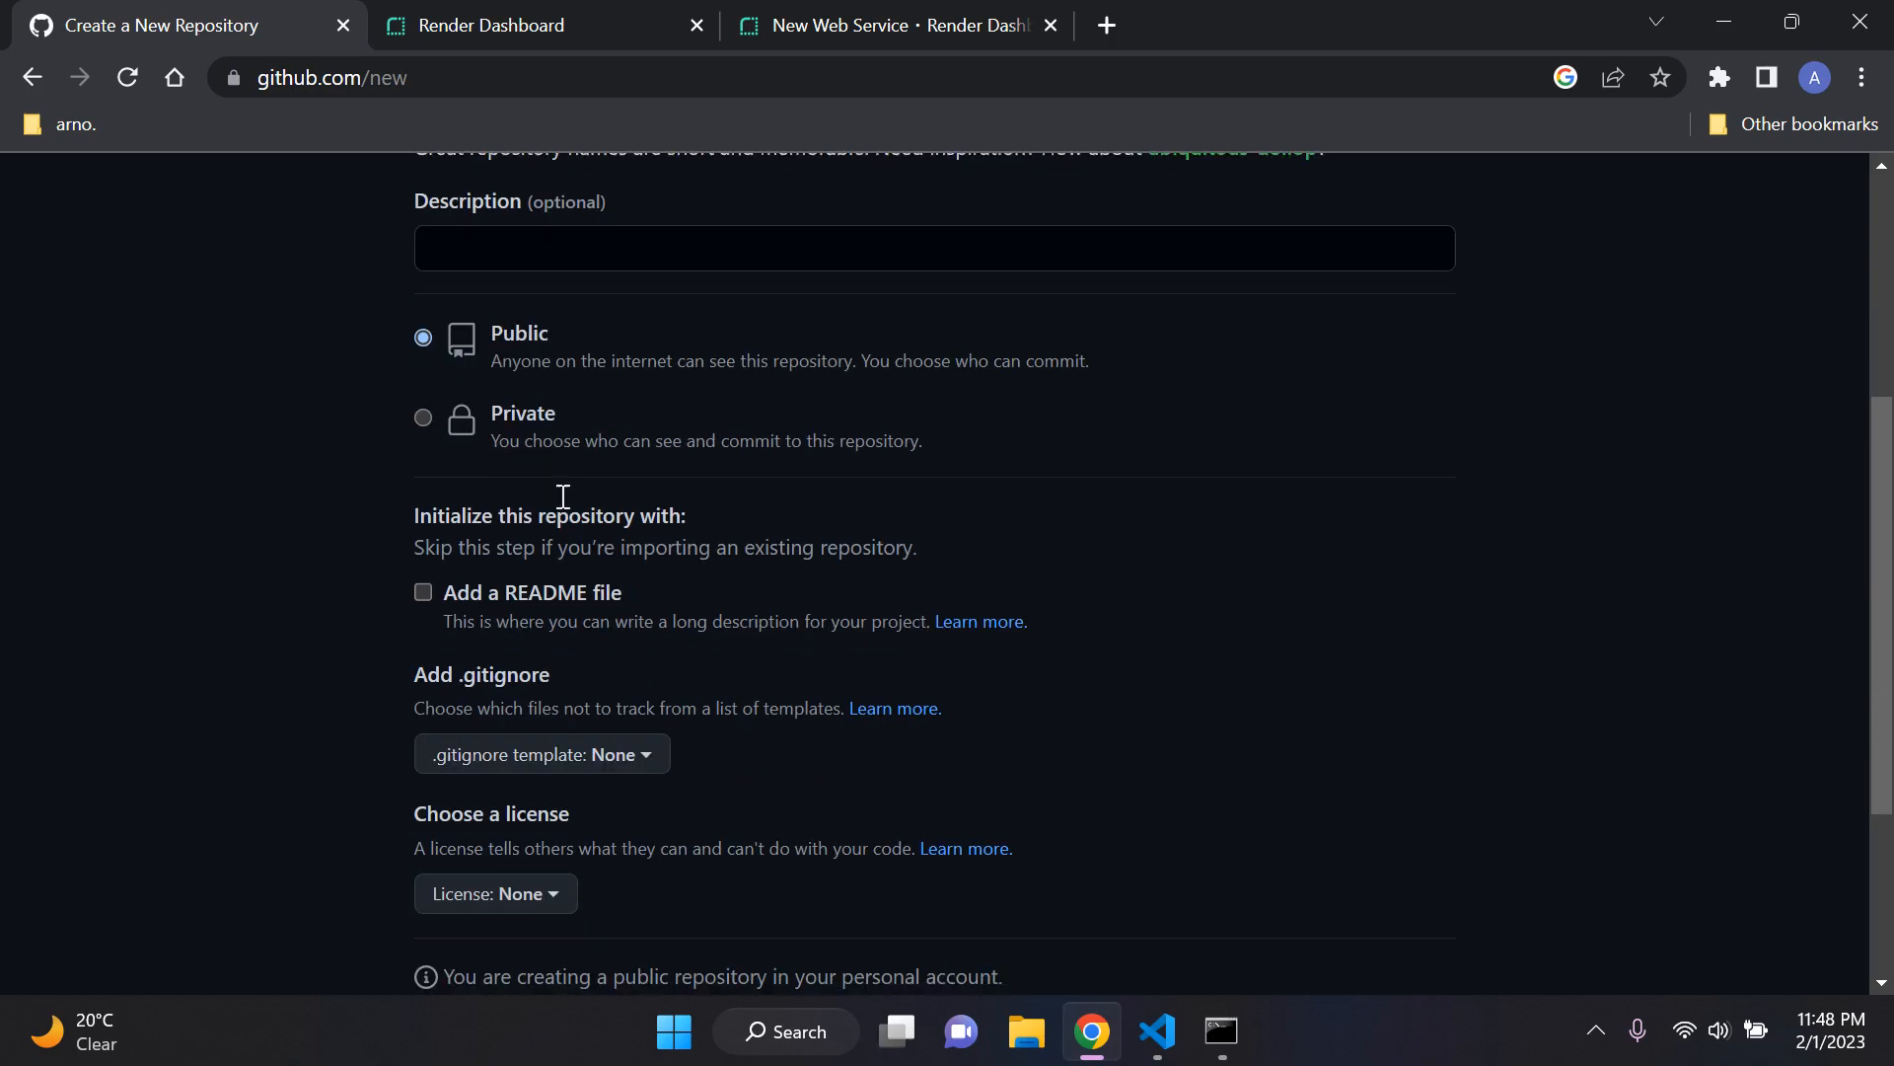
click(424, 592)
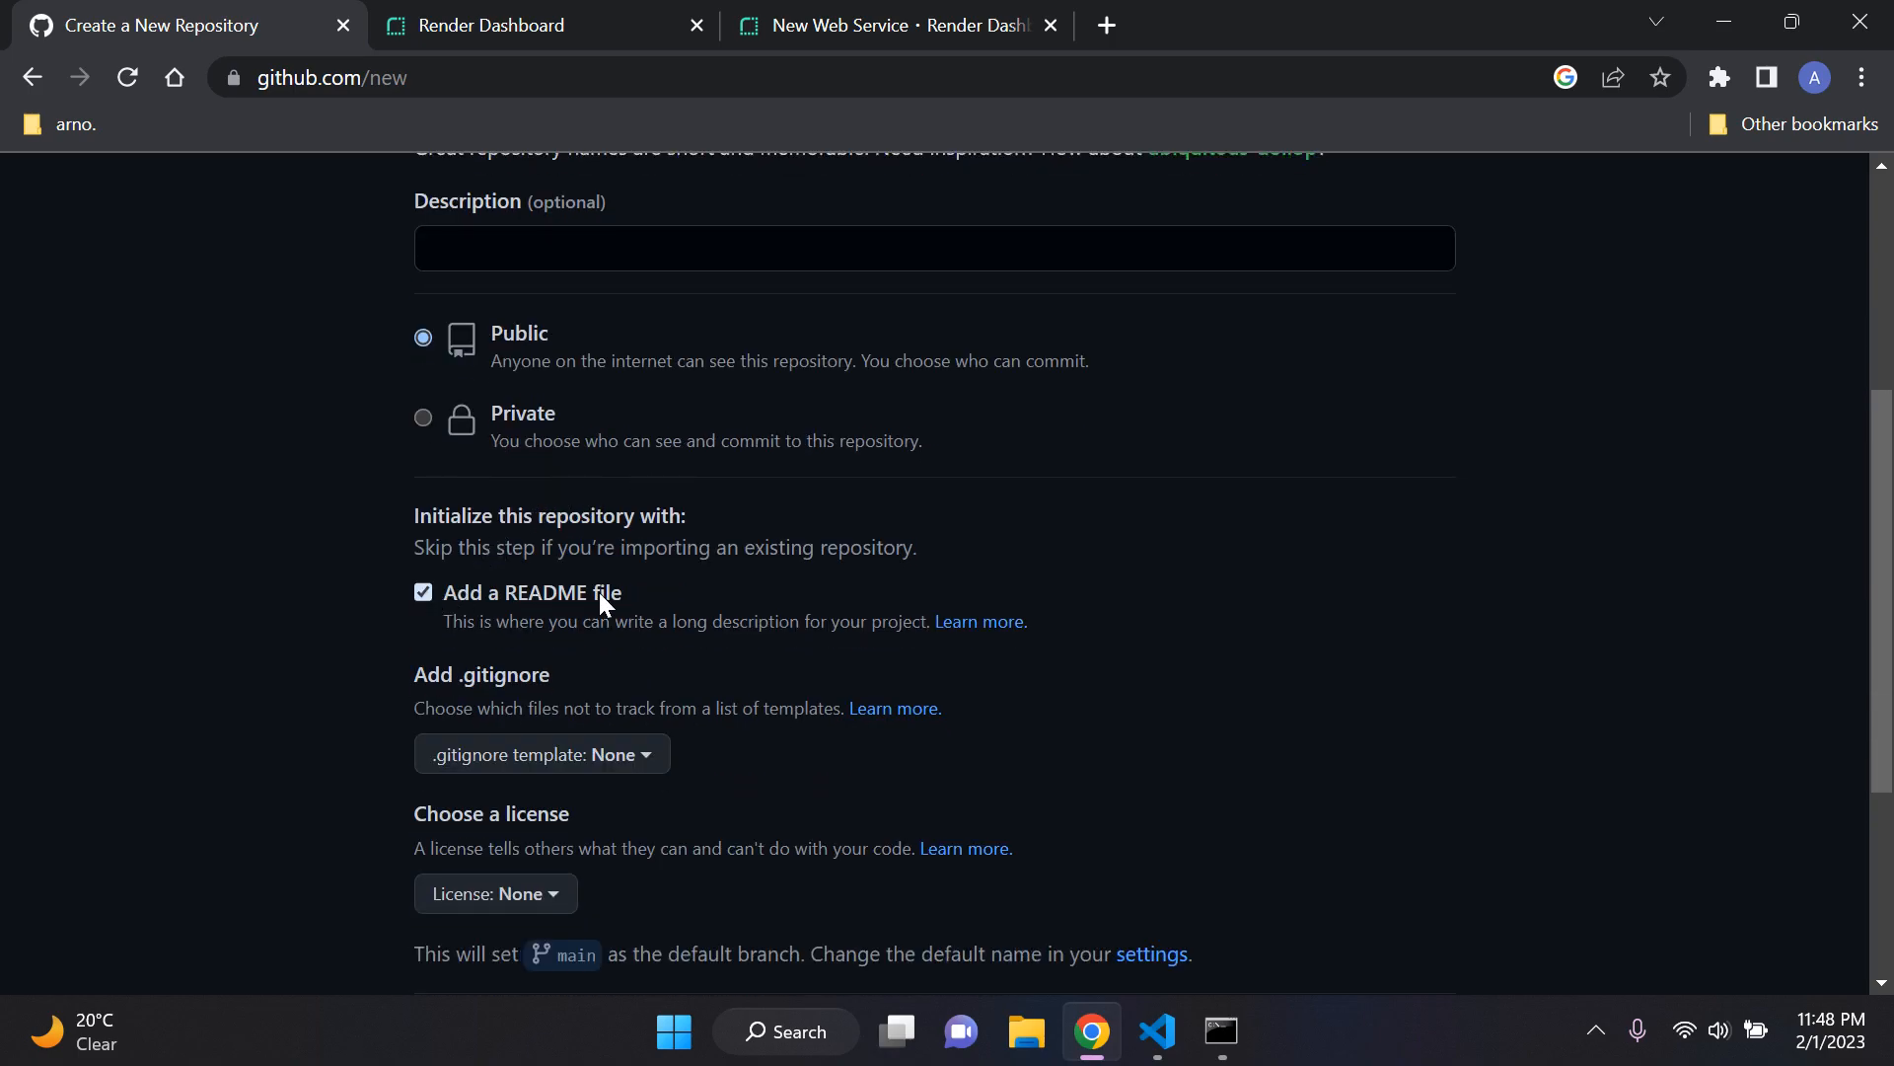
scroll(636, 582, down, 3)
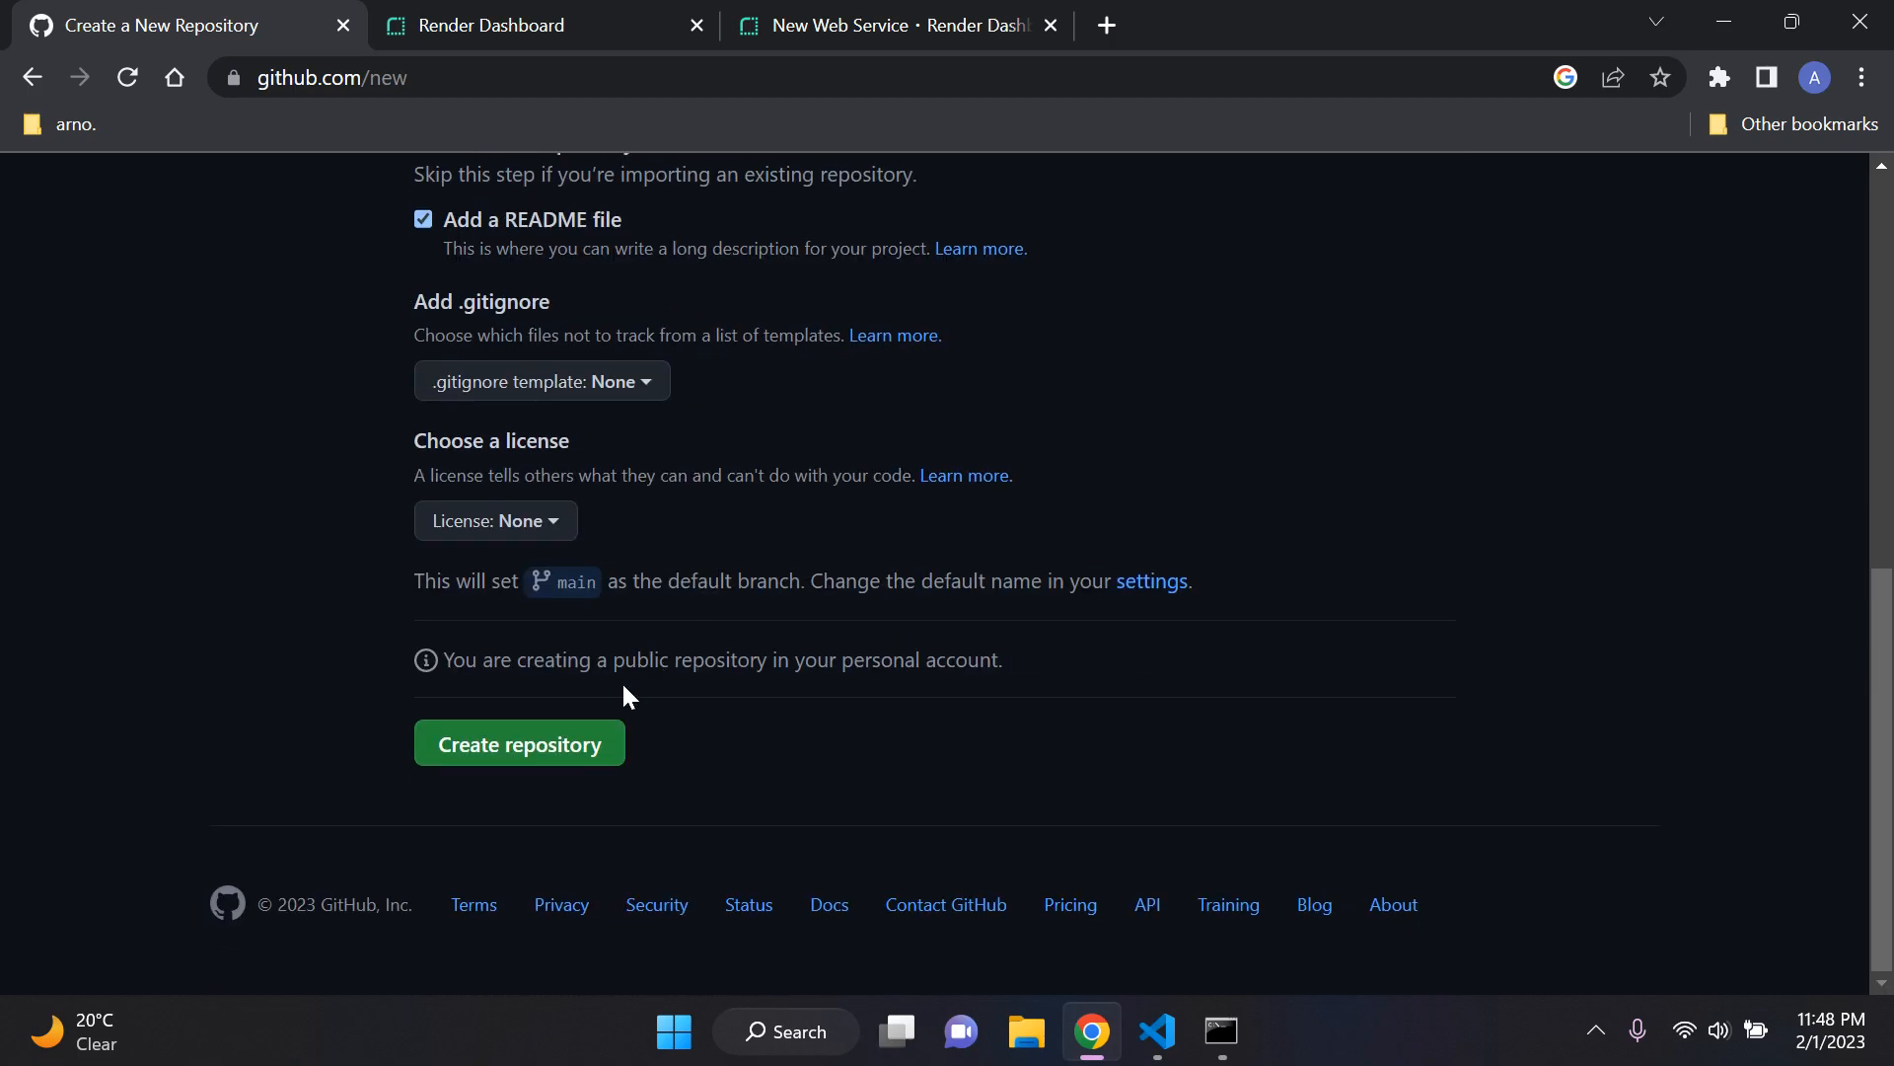
click(549, 755)
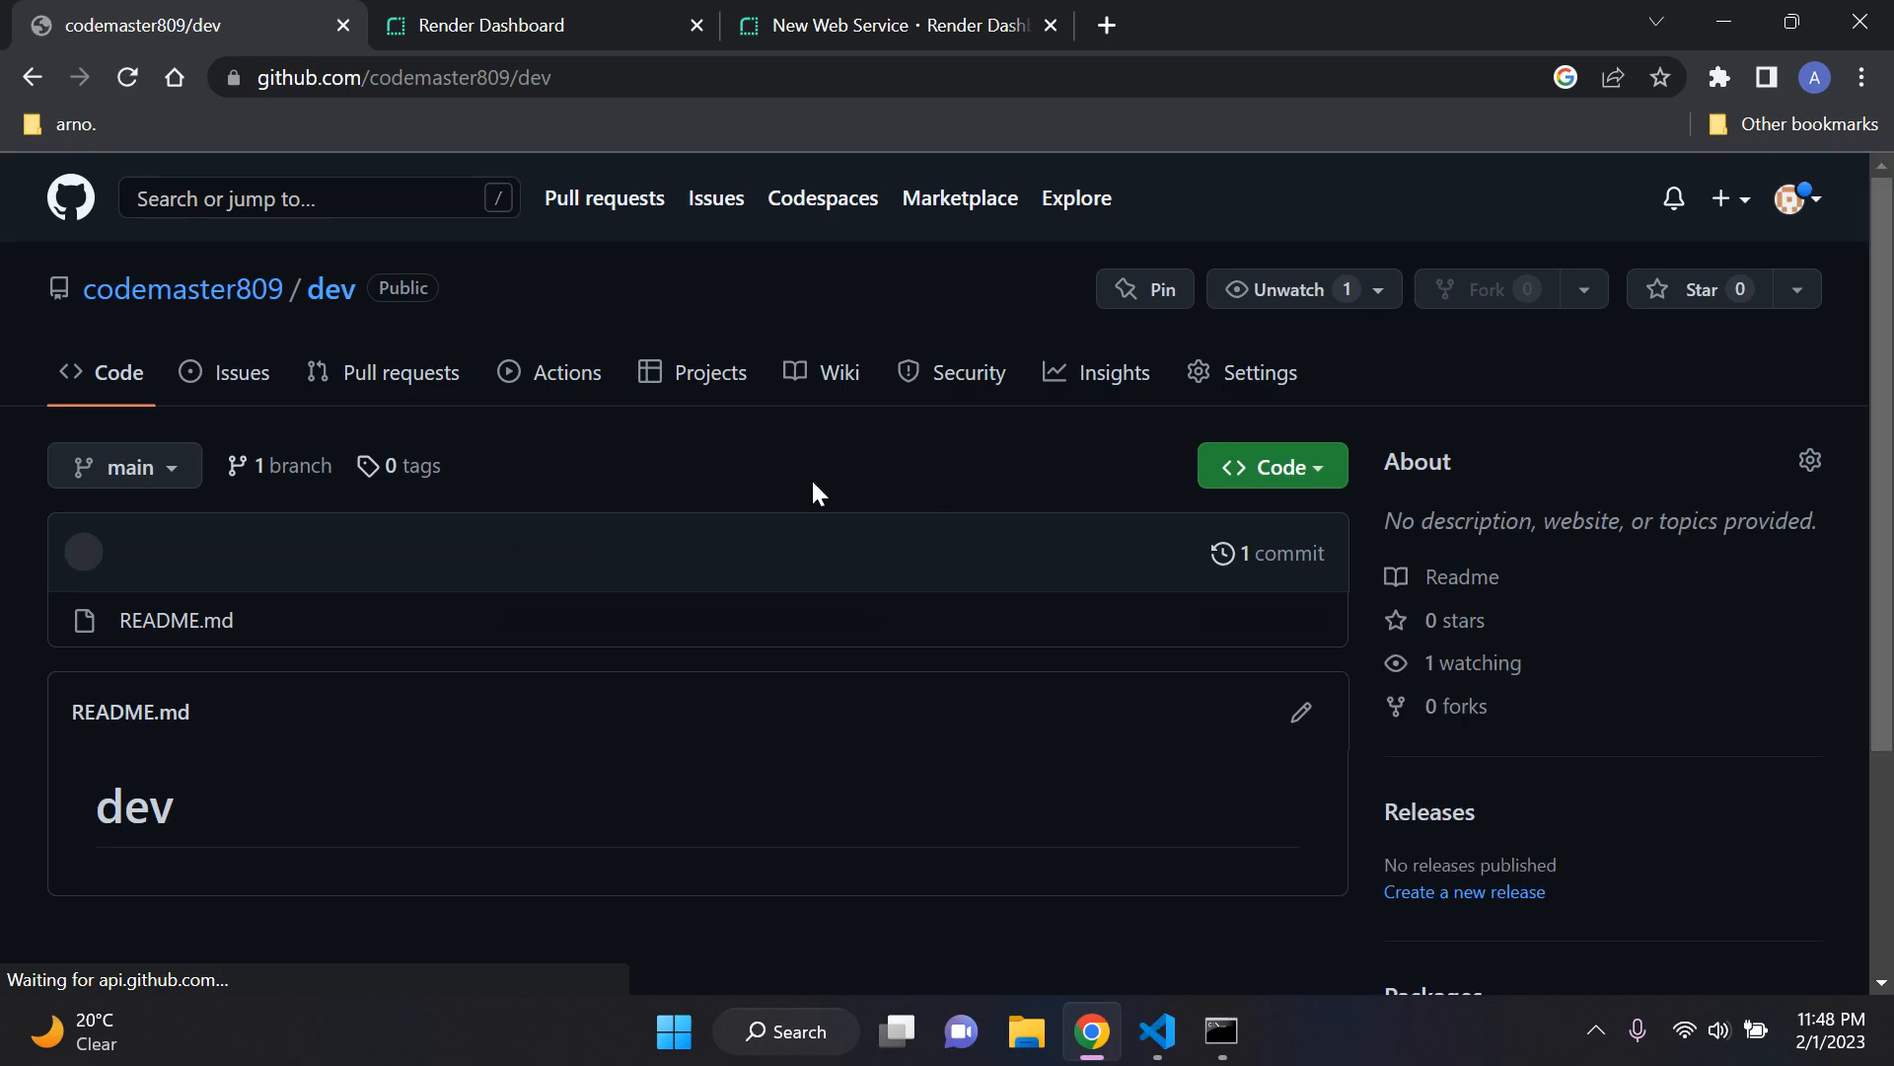
Step: Switch to the dev folder in File Explorer, open the elevate project folder, and select all of its contents
scroll(760, 484, down, 3)
scroll(739, 484, up, 3)
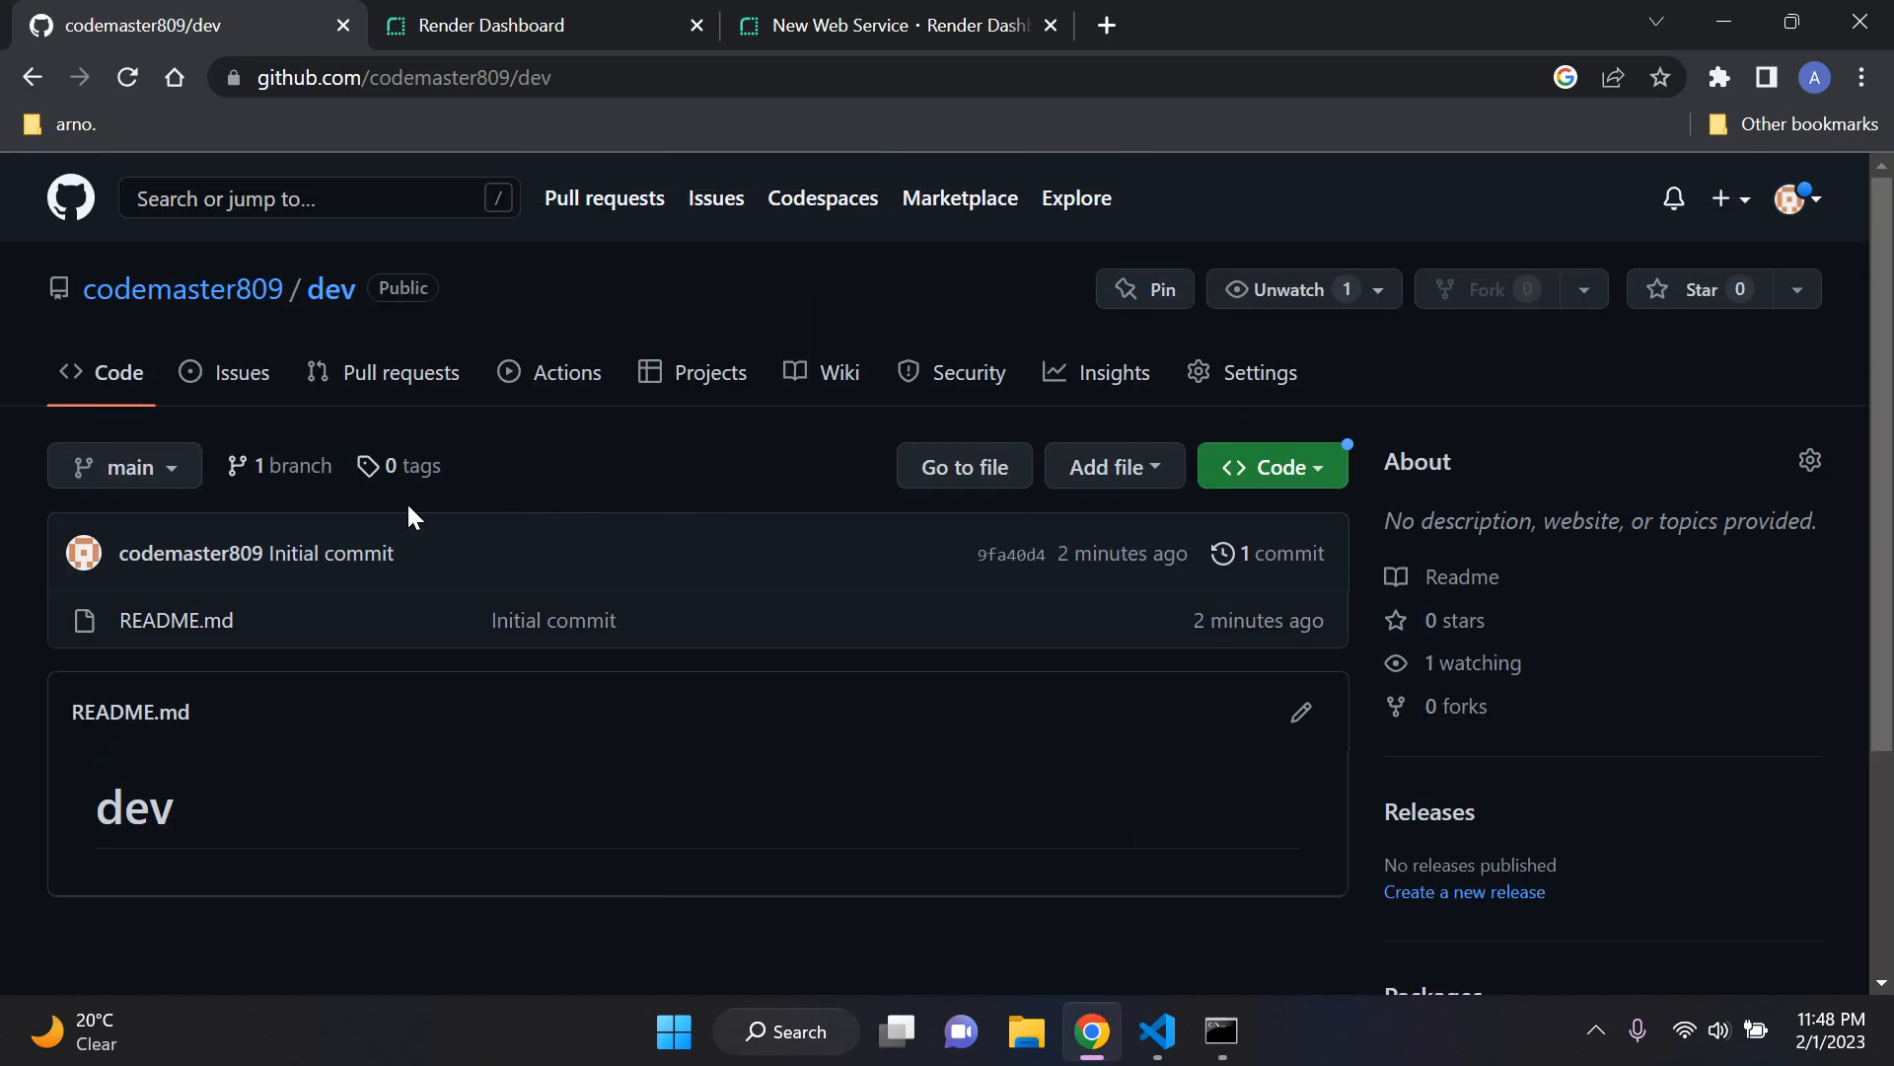
click(1091, 1031)
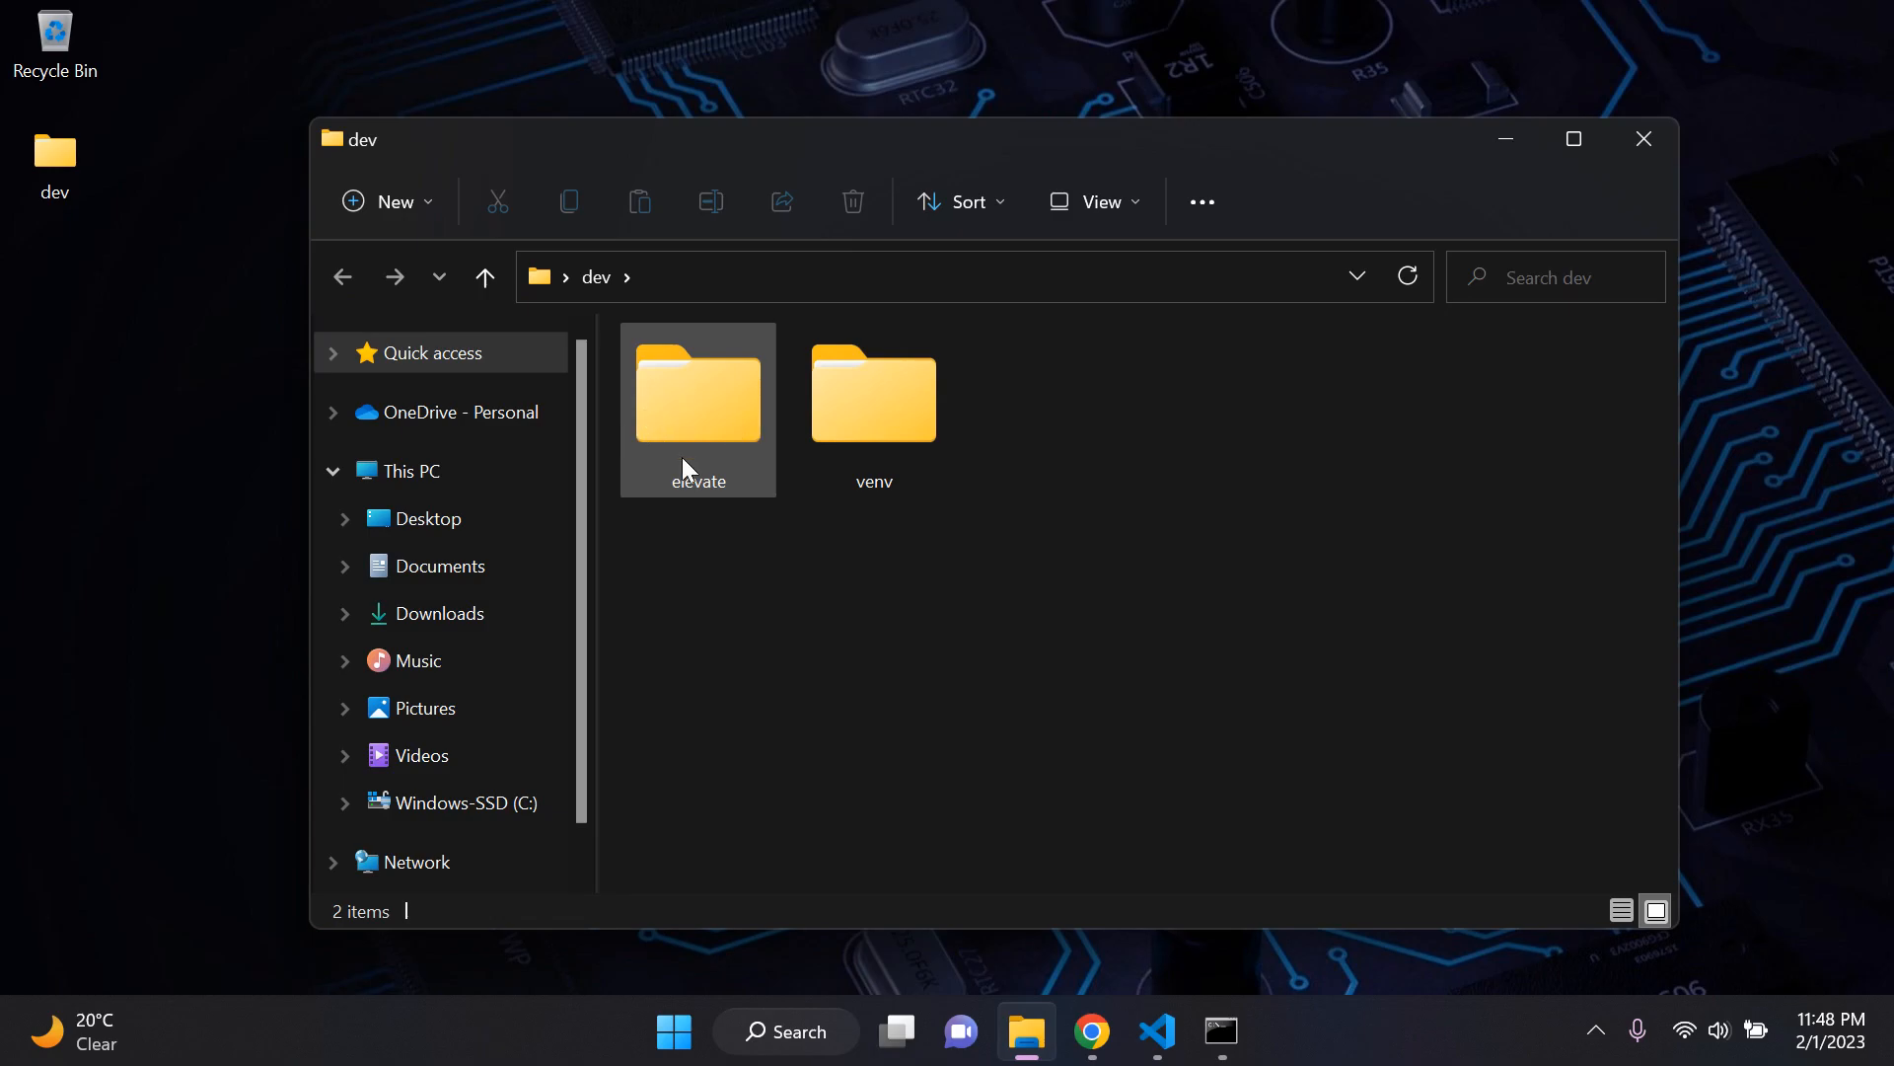
double_click(688, 439)
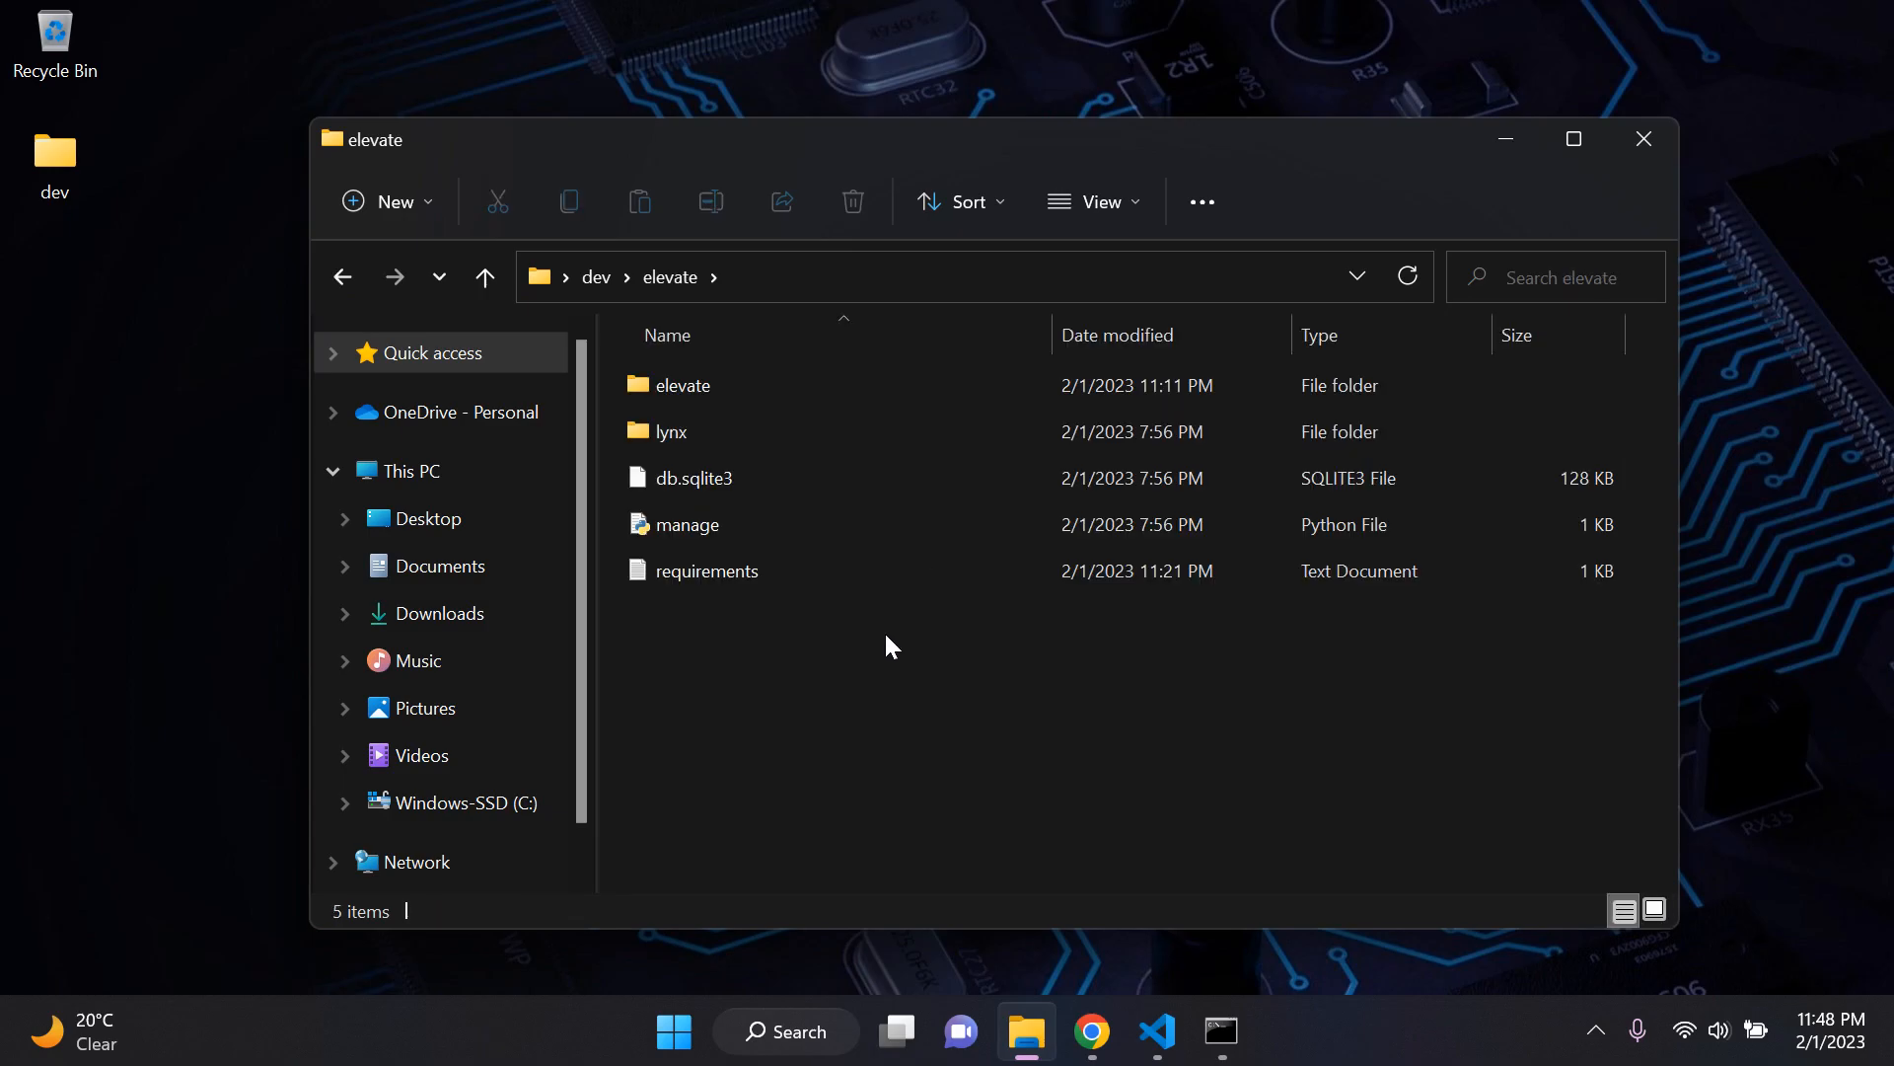
key(ctrl+a)
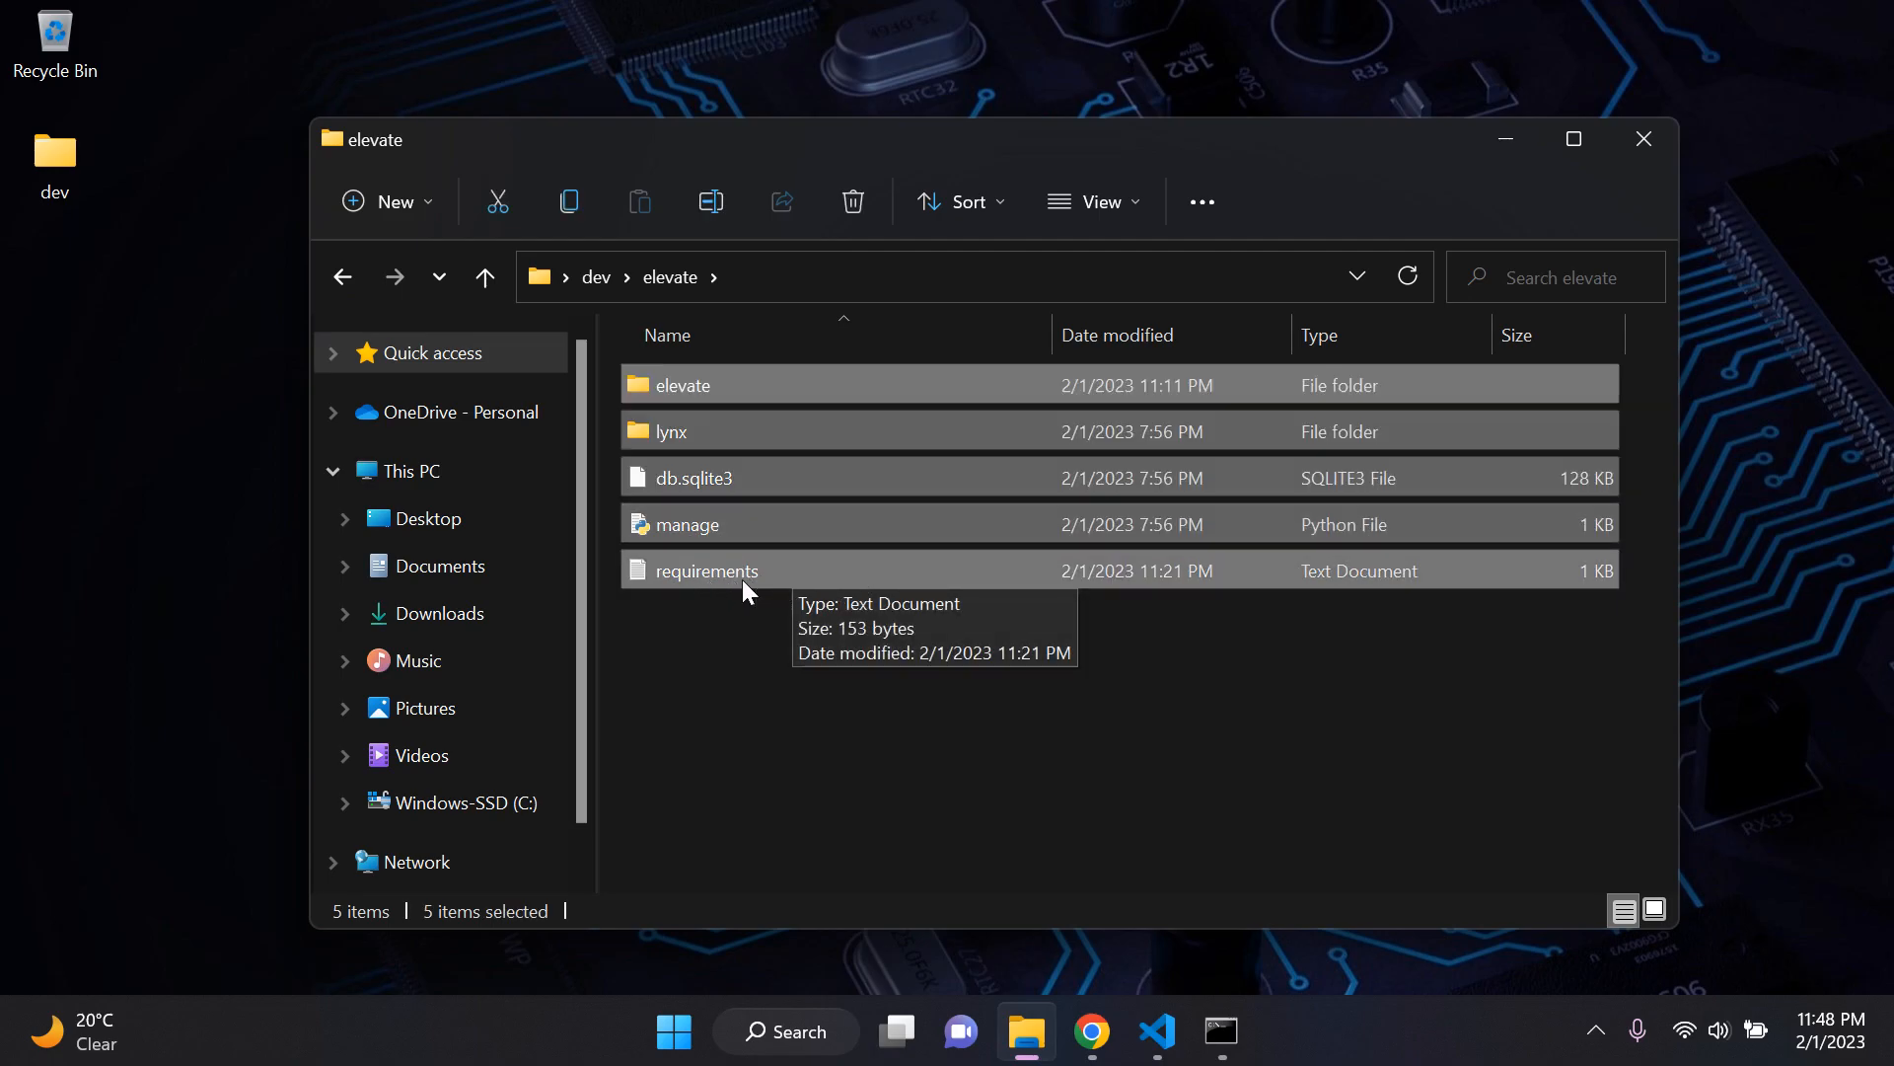
Step: Place the File Explorer window over the dev repository page in Chrome and upload the selected elevate project items to the repository
drag(876, 132, 979, 83)
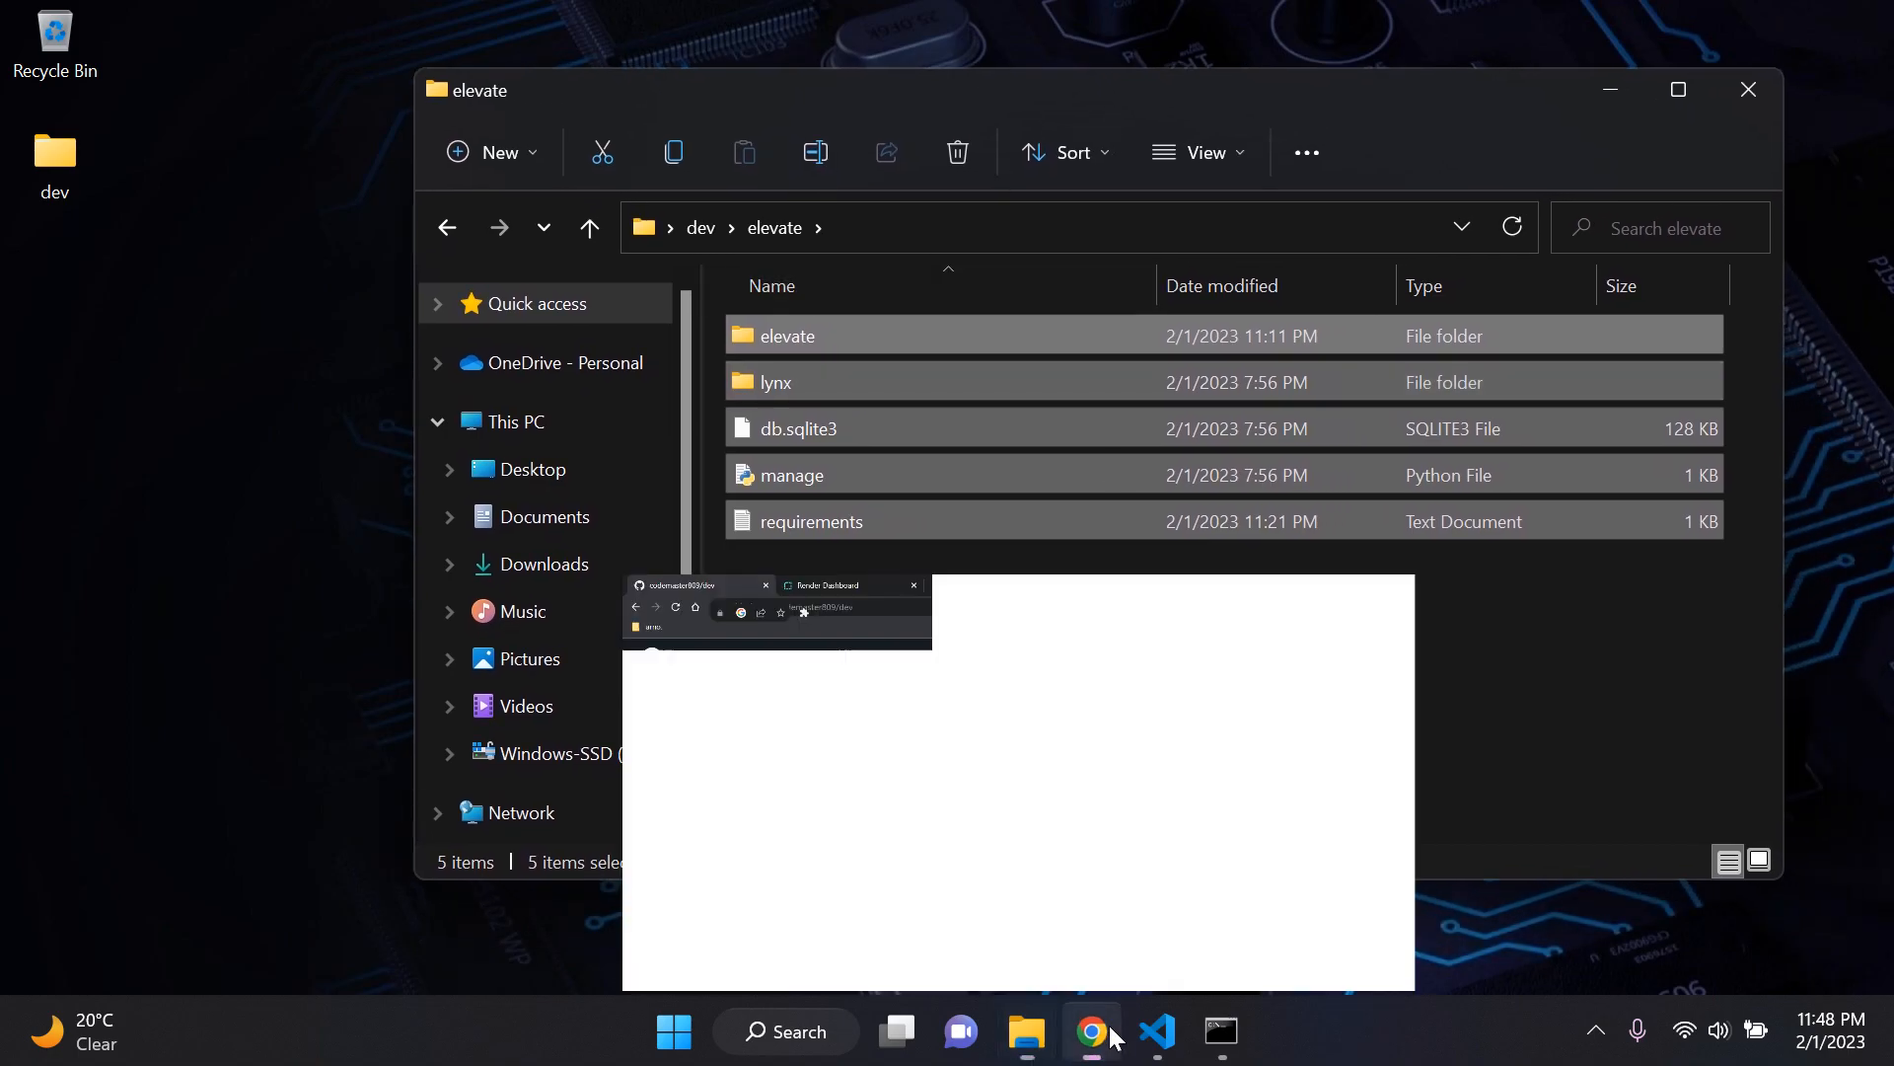
click(1103, 1021)
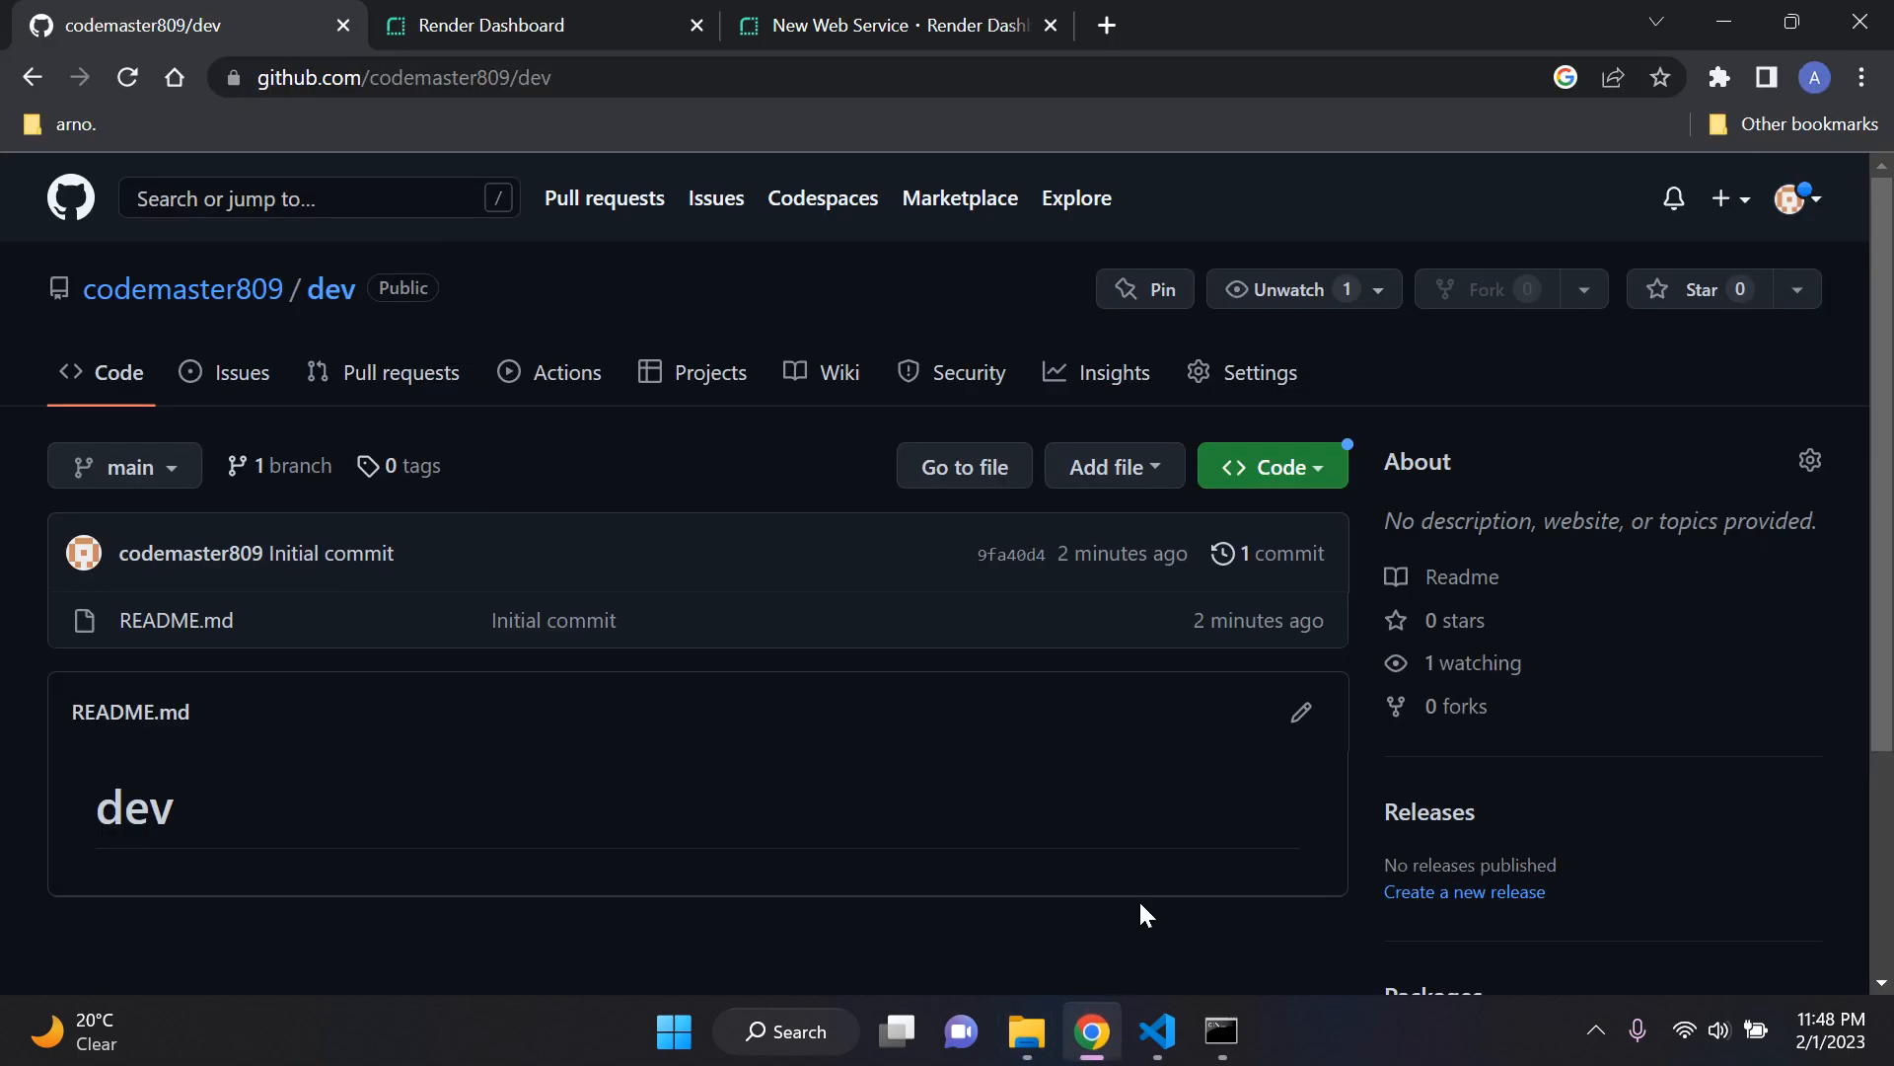
click(1027, 1031)
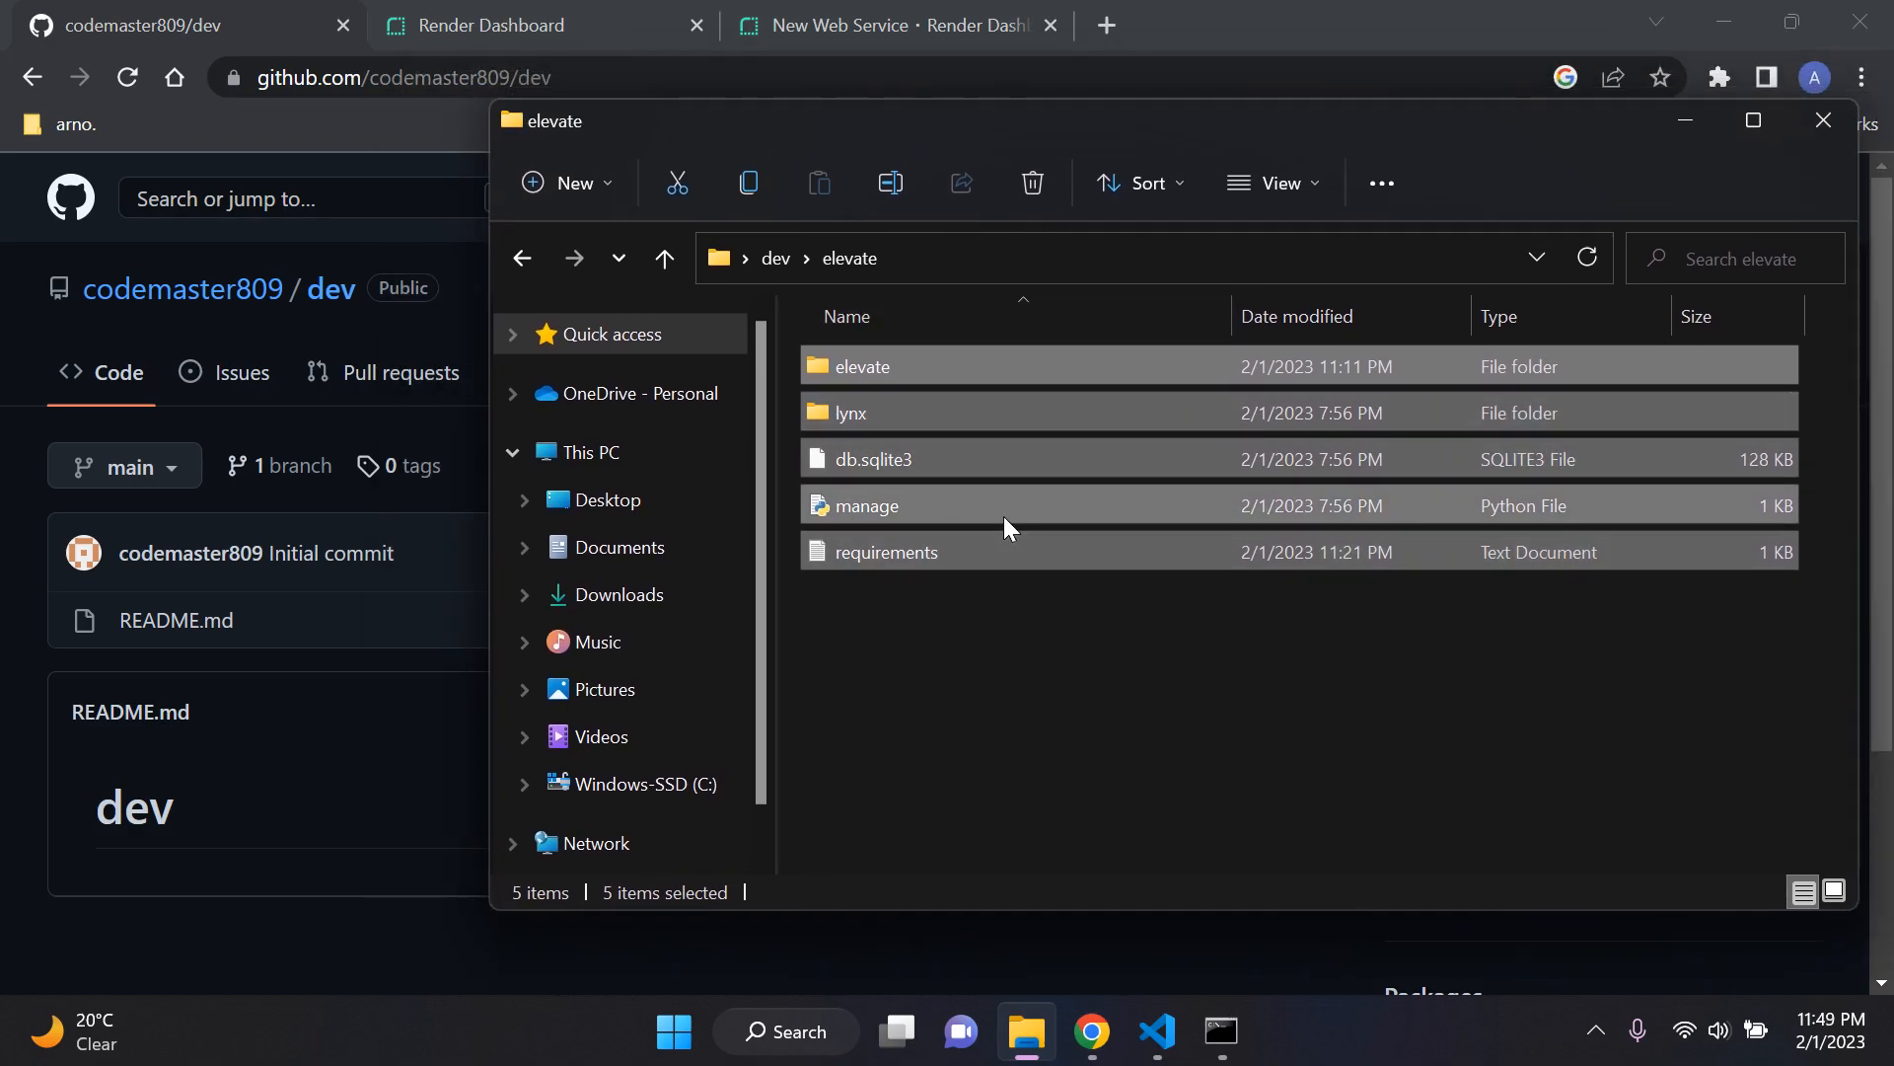
drag(1060, 359, 345, 763)
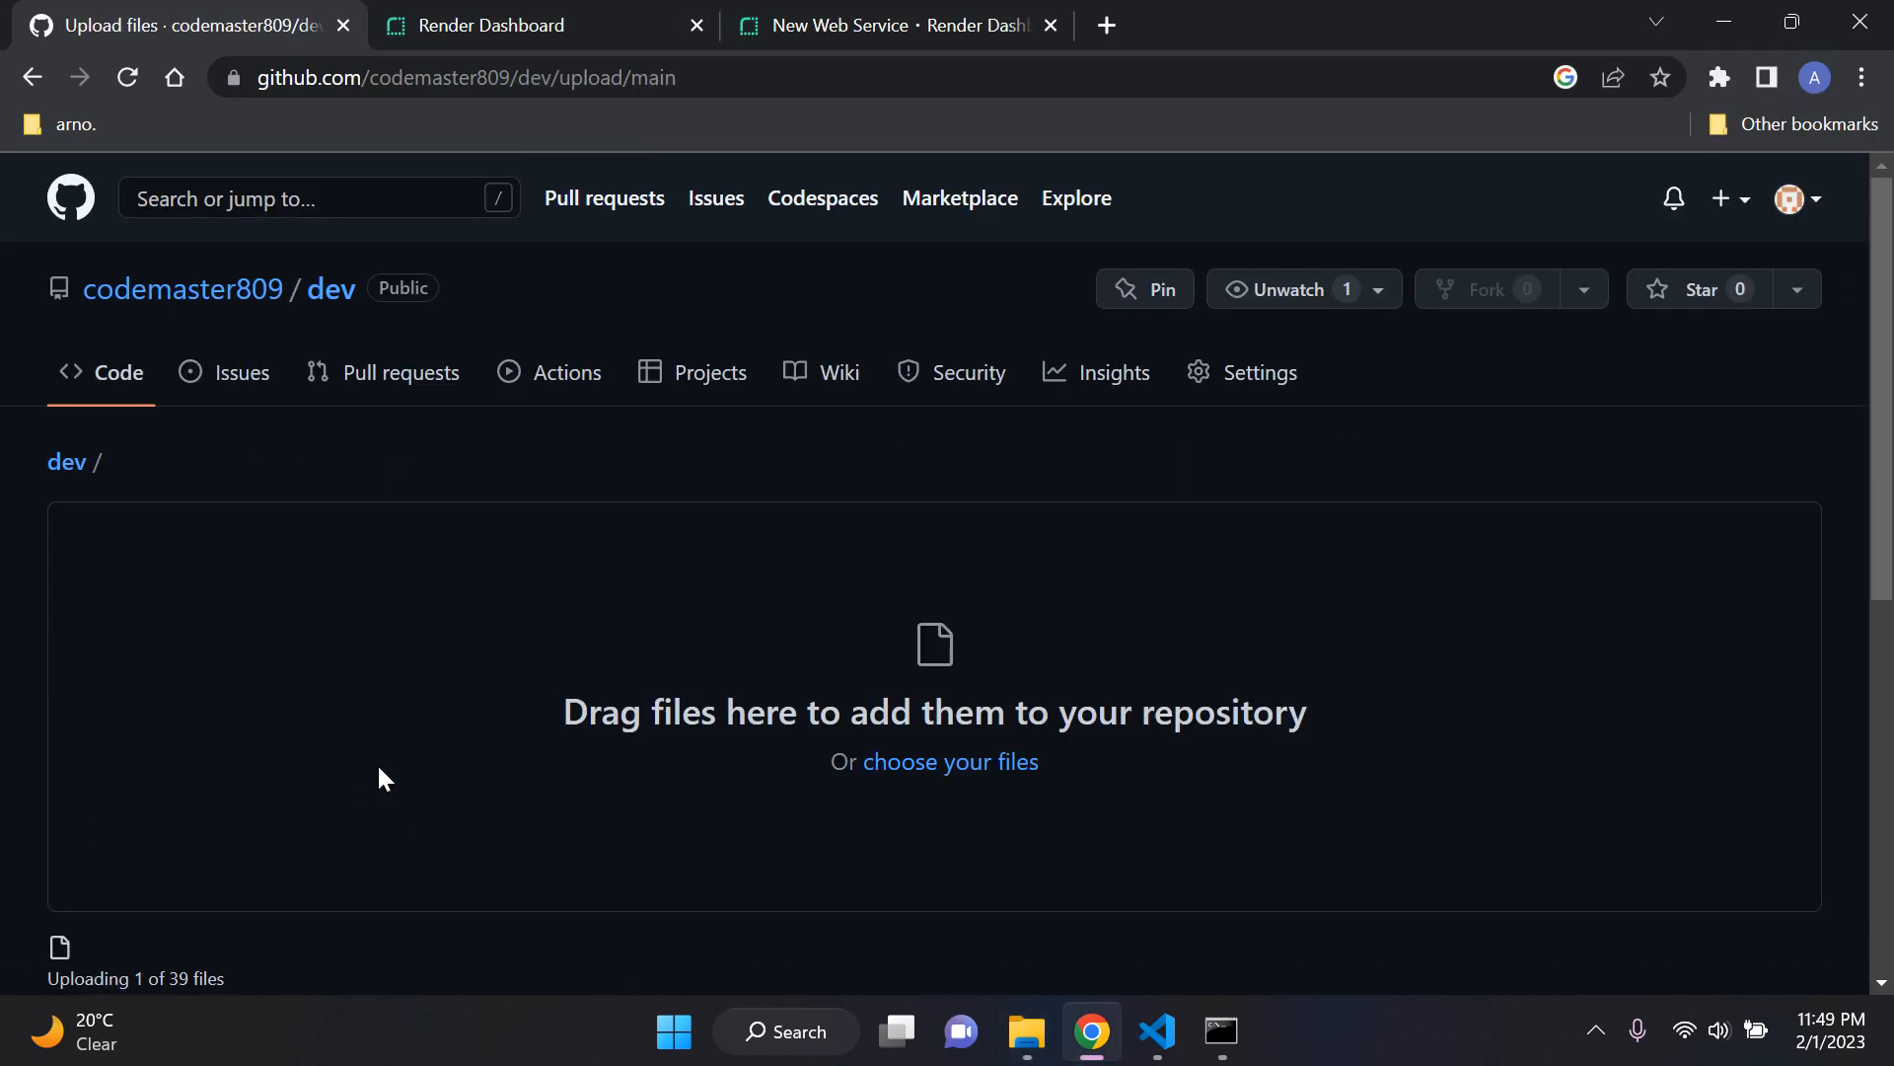
scroll(565, 722, down, 5)
scroll(592, 700, down, 3)
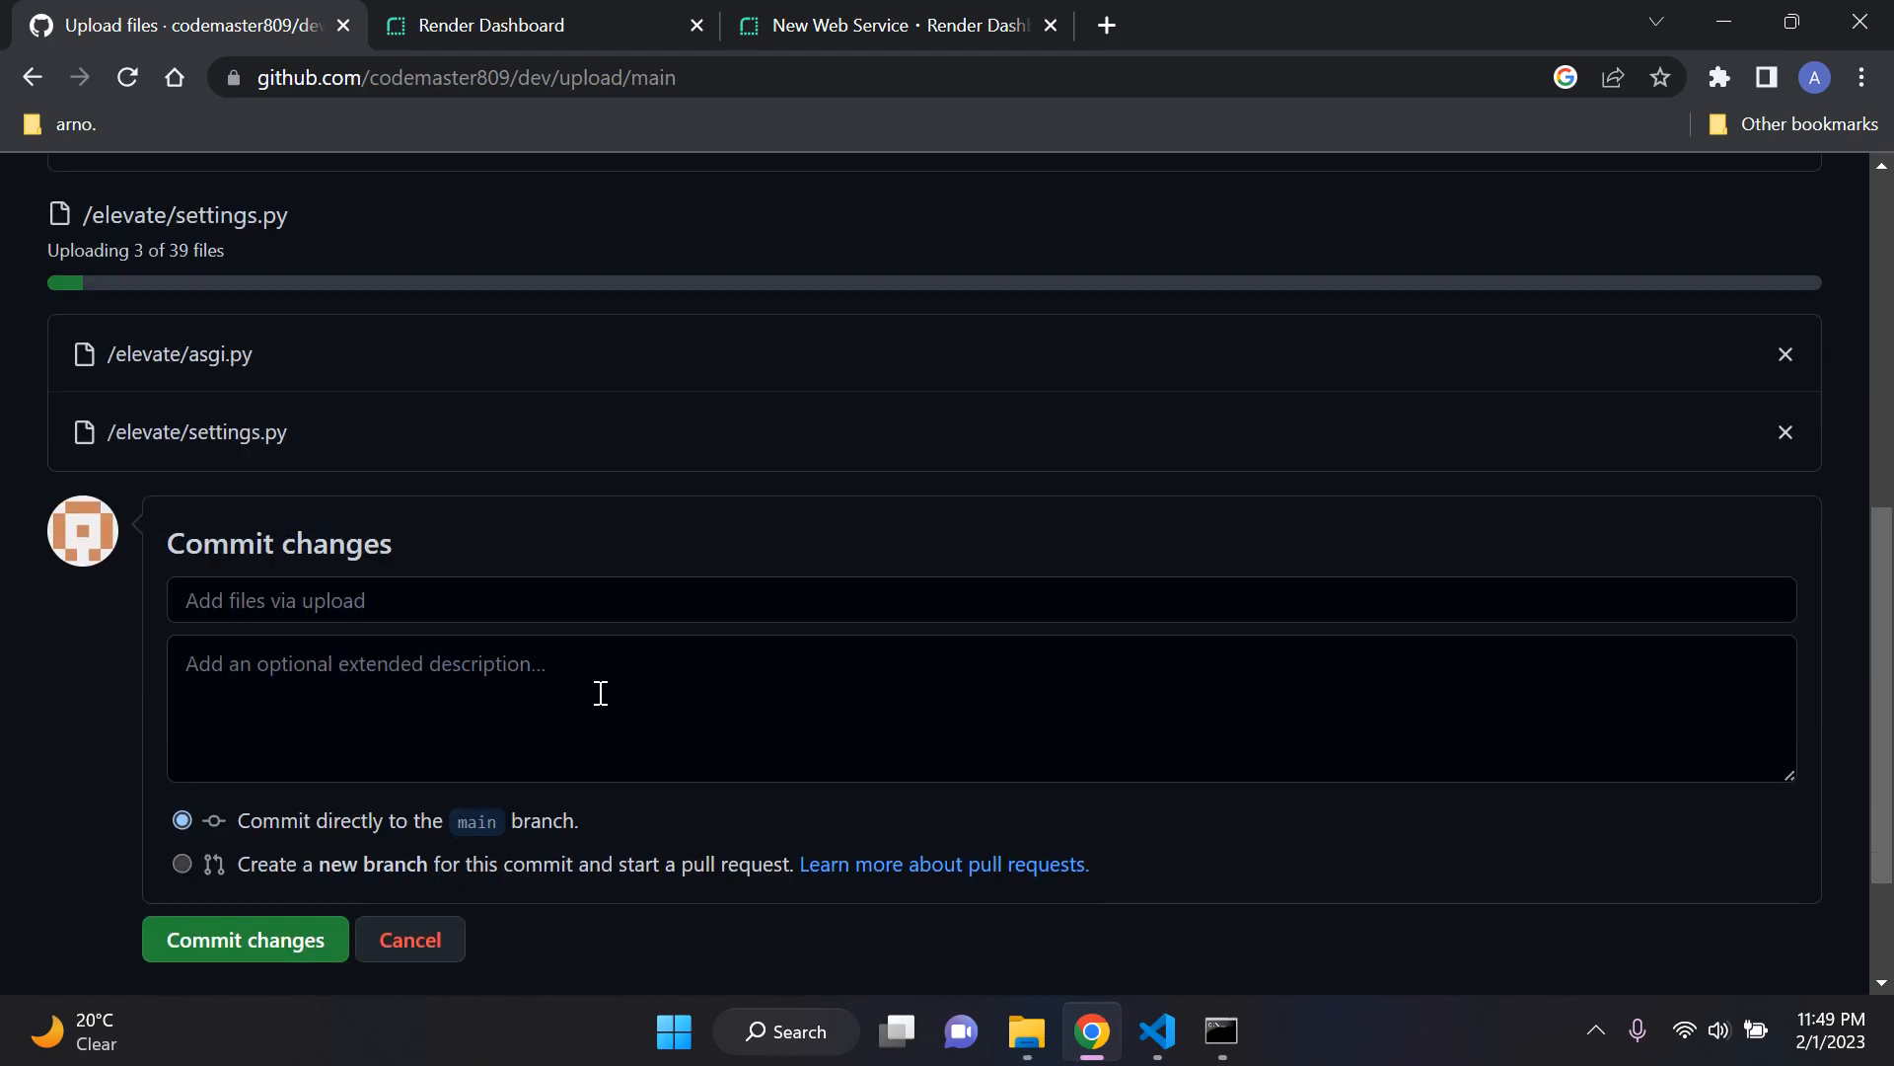
scroll(602, 701, up, 2)
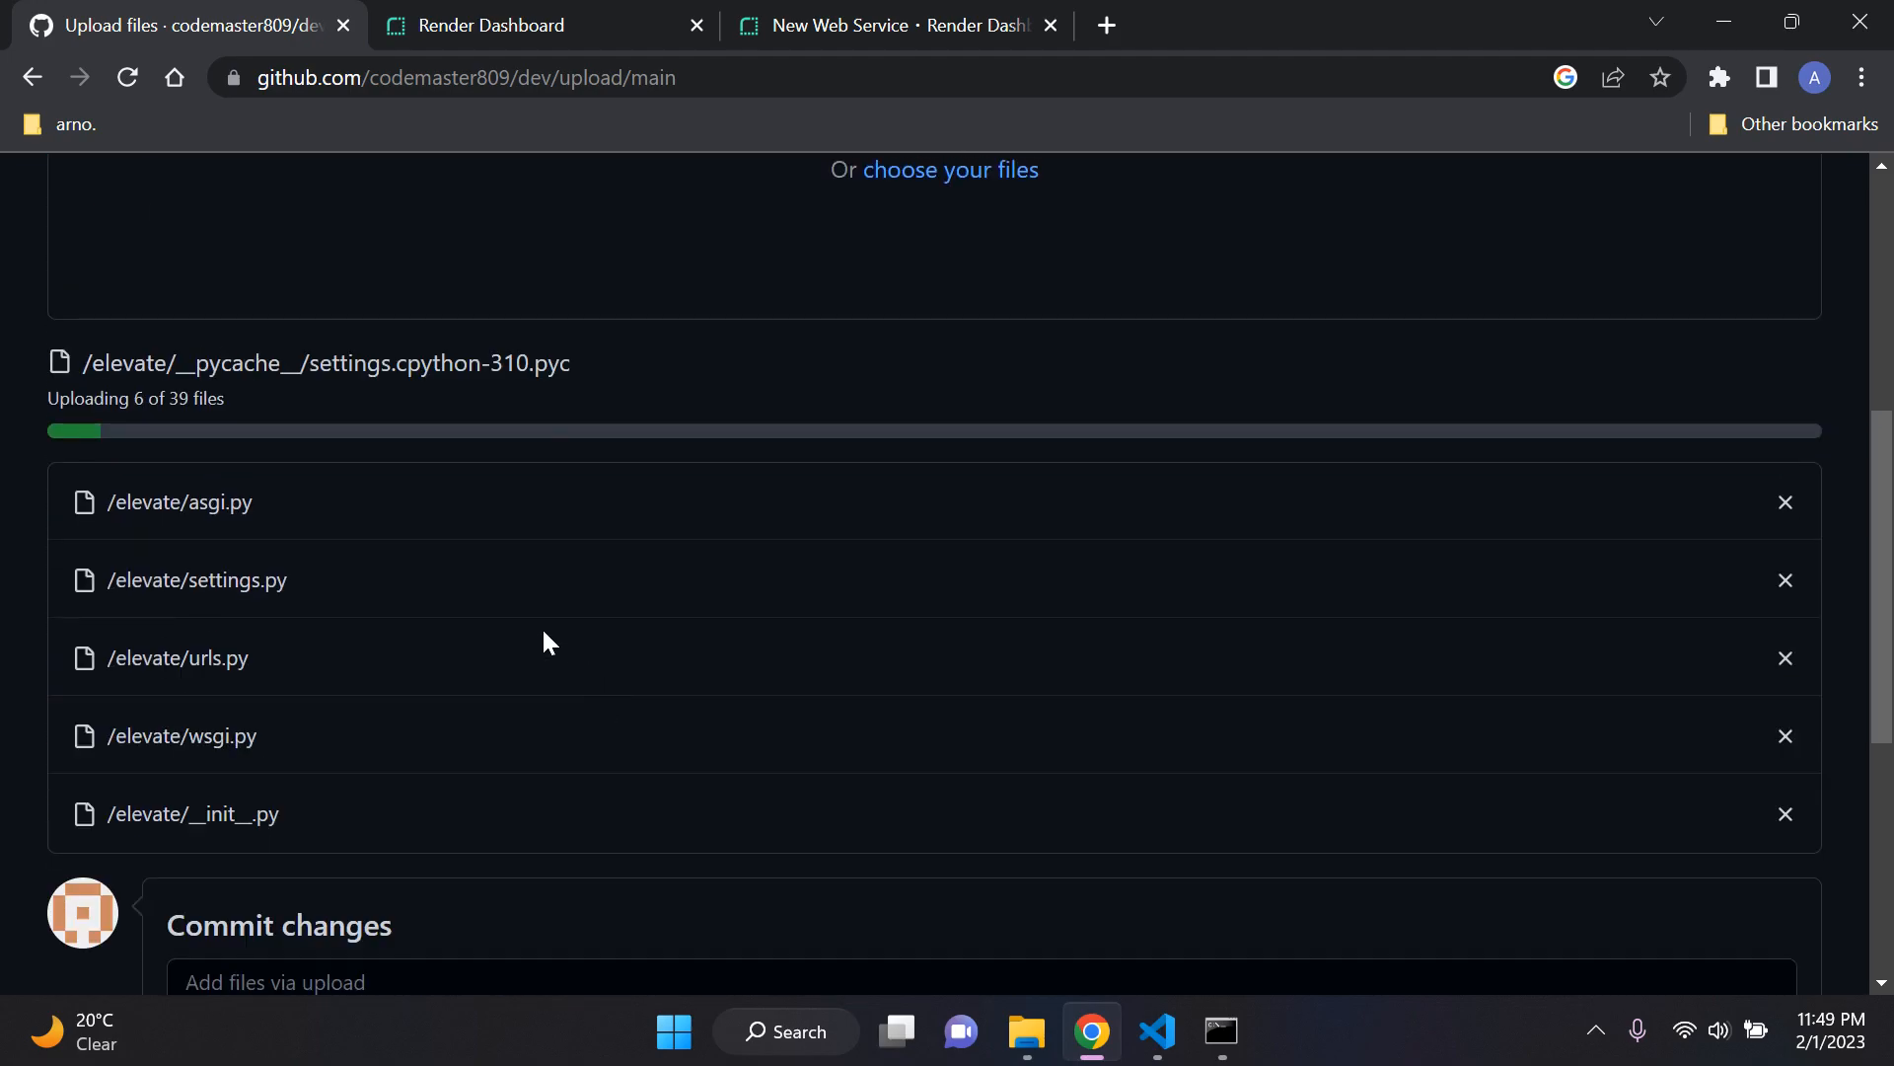
scroll(778, 394, down, 1)
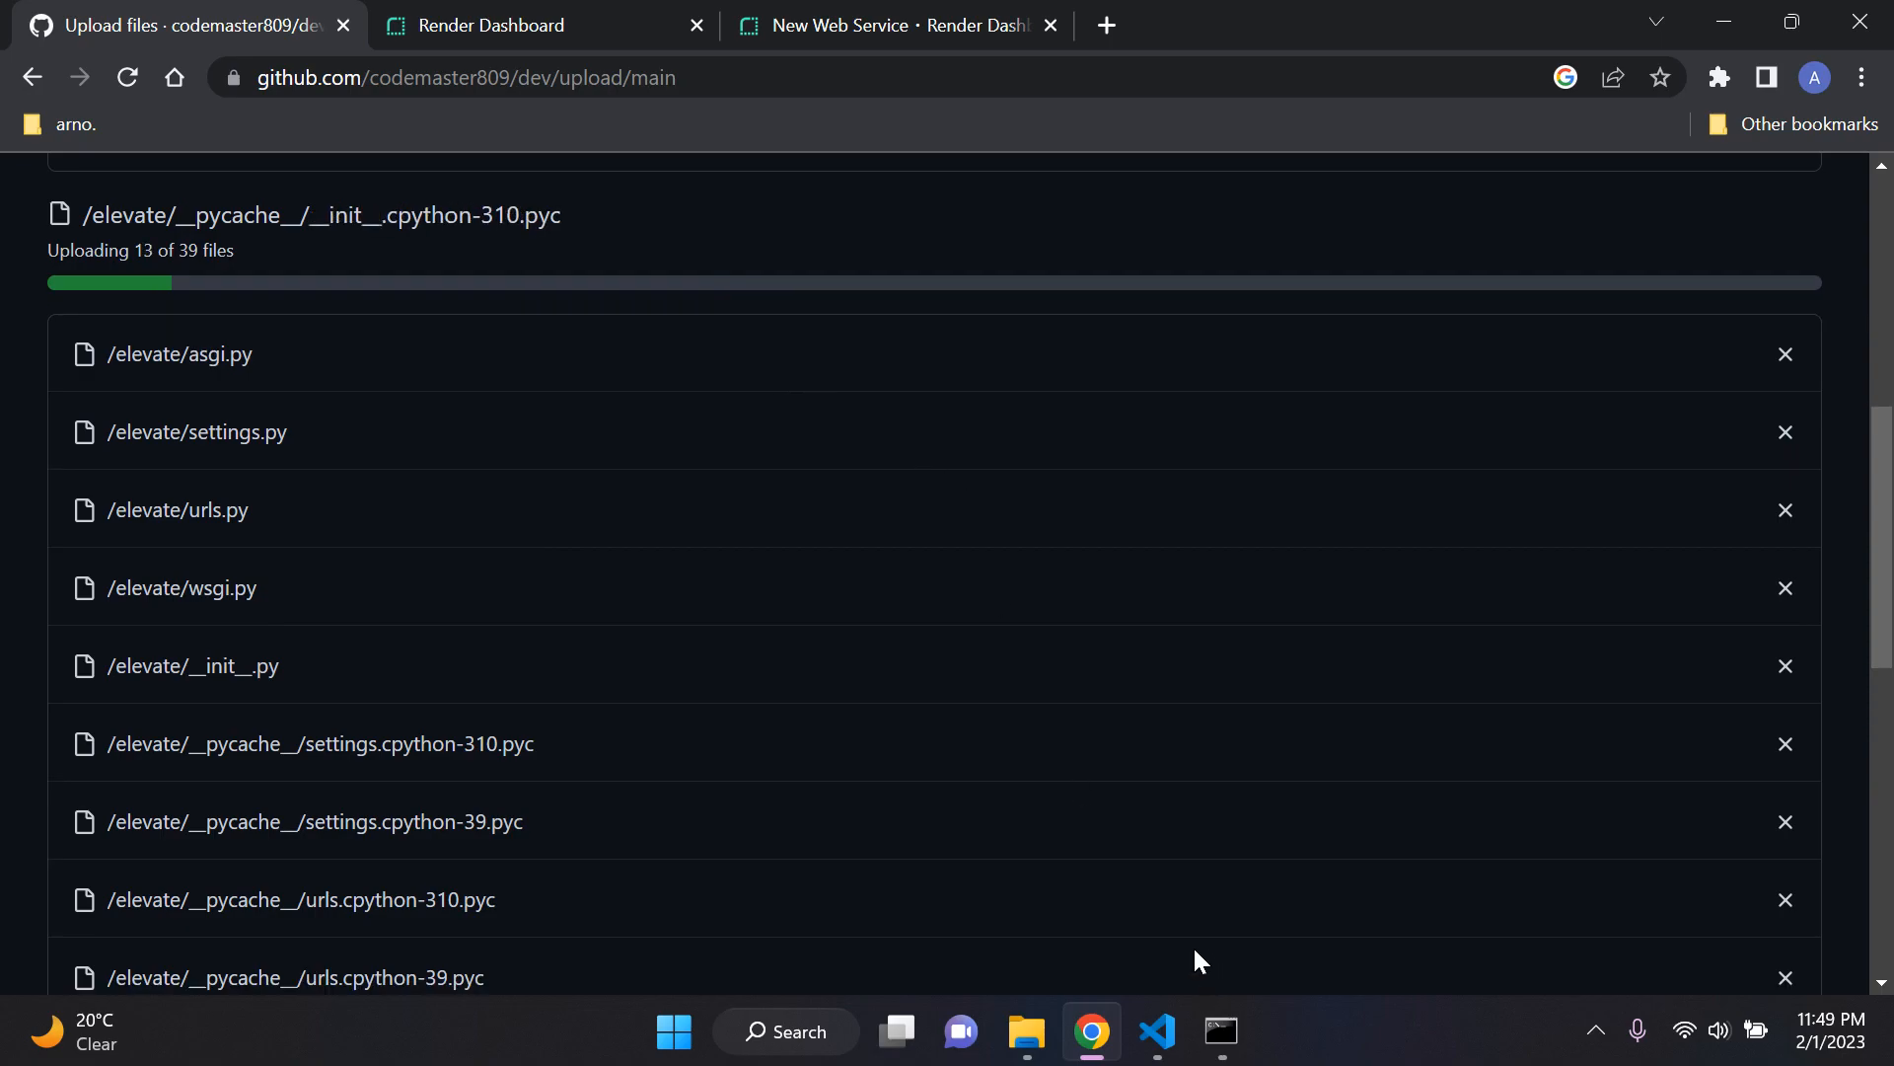
Step: Switch to Visual Studio Code, open settings.py in the inner elevate folder, and examine the ALLOWED_HOSTS setting
click(1157, 1031)
click(345, 214)
click(325, 254)
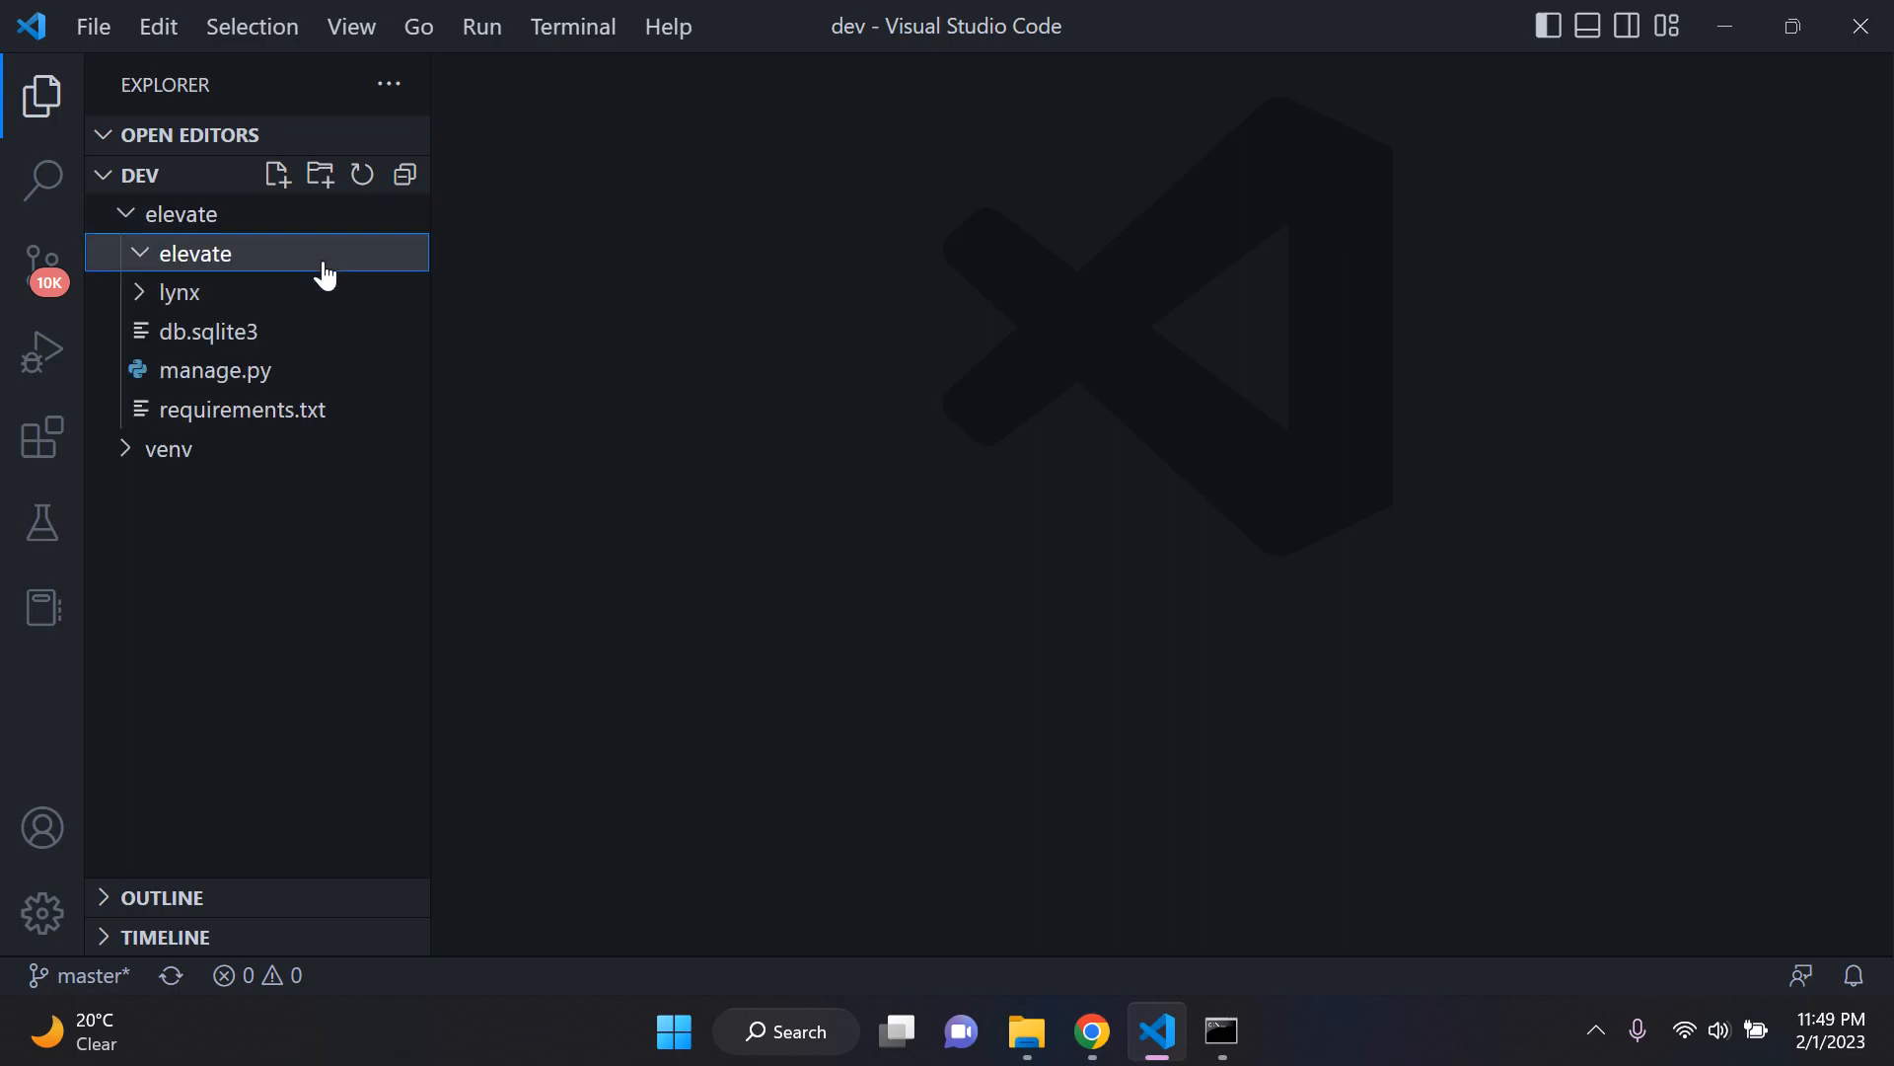
click(314, 450)
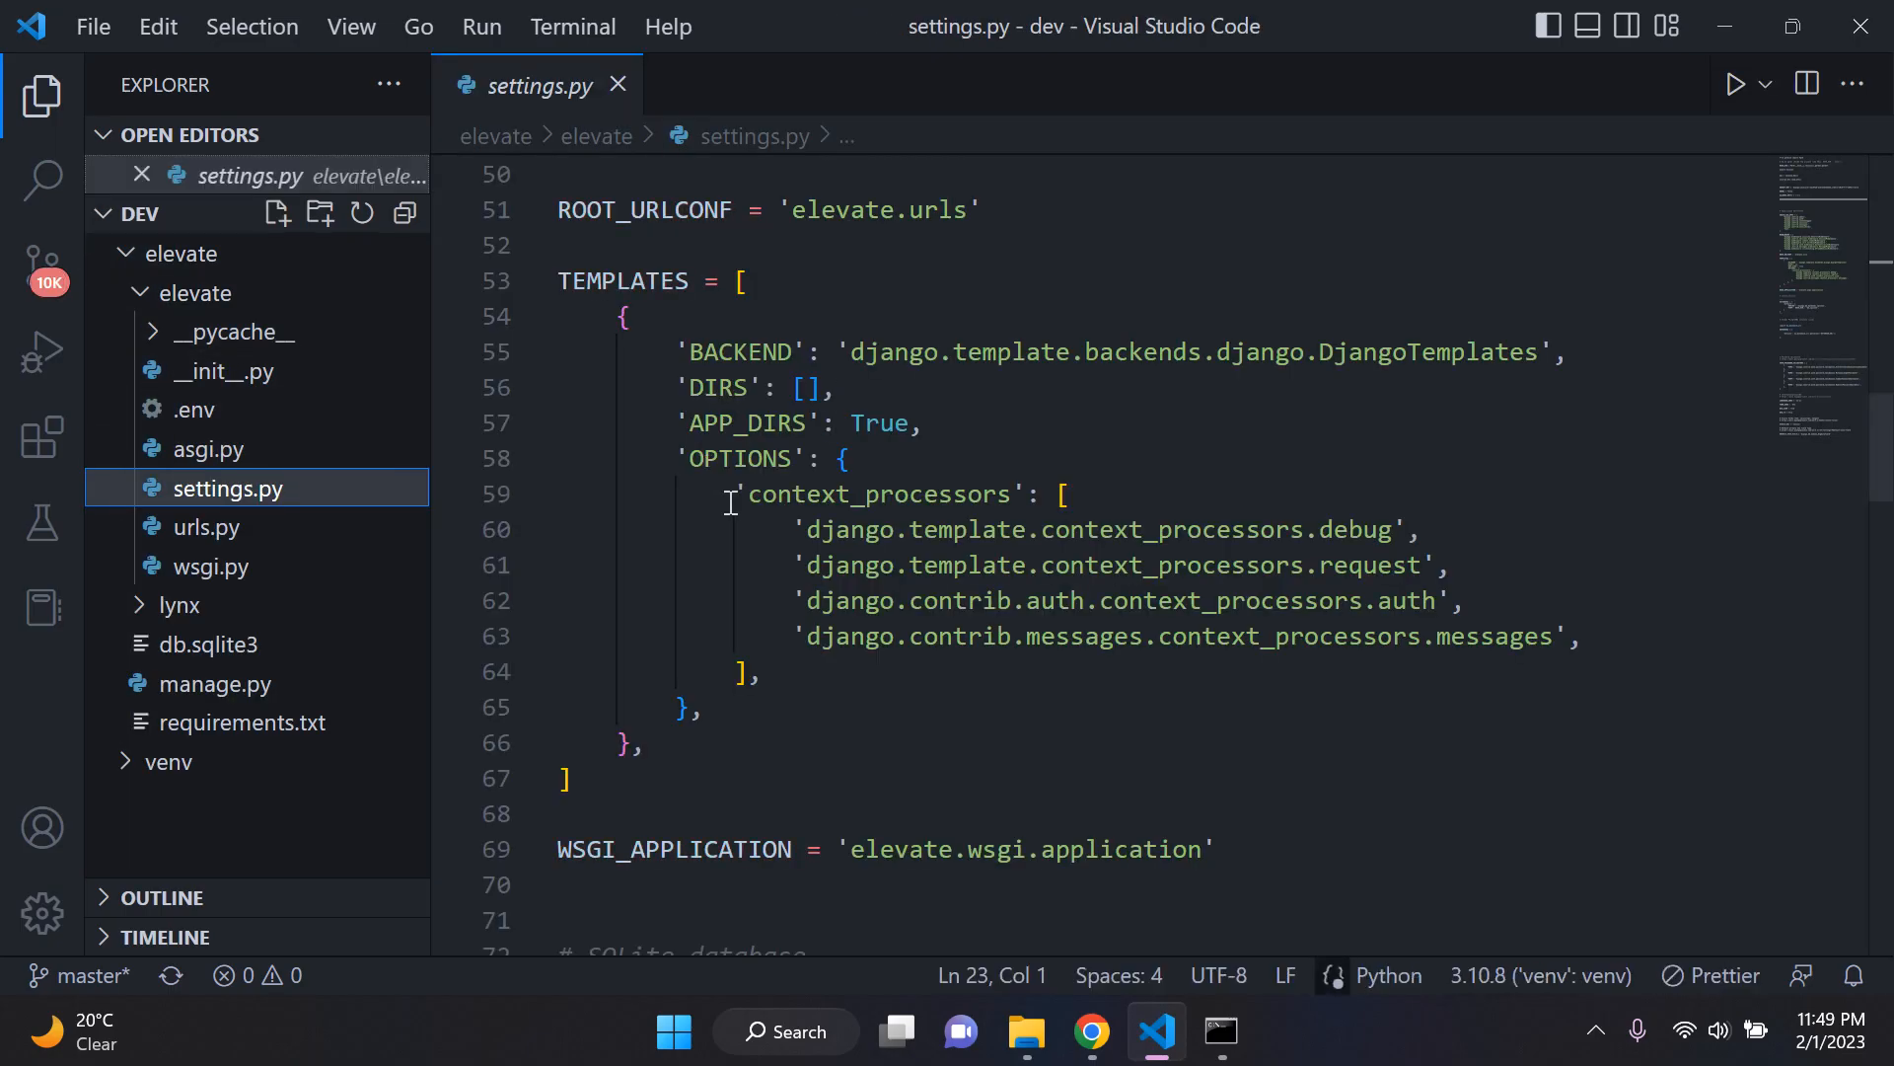
scroll(730, 503, up, 16)
scroll(730, 503, down, 2)
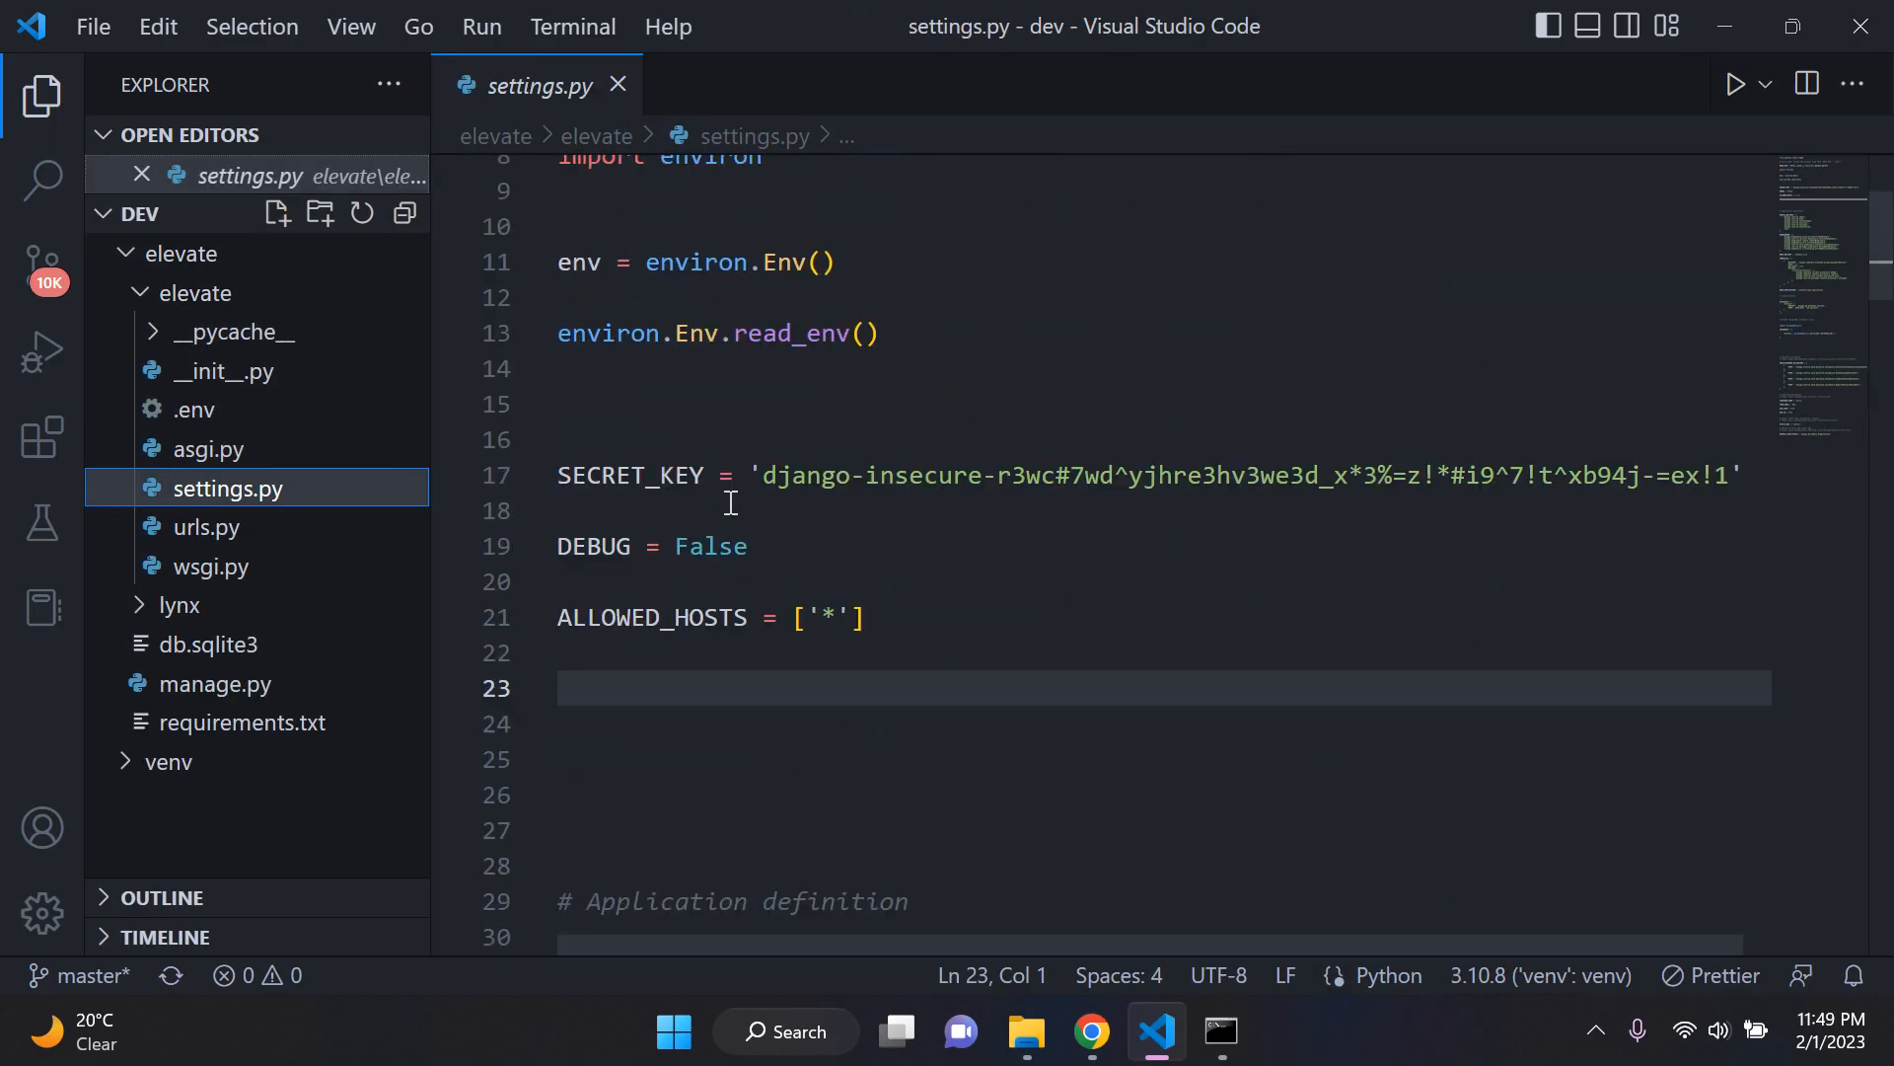
click(962, 616)
key(shift+Left)
key(shift+Left)
key(shift+Left)
key(shift+Left)
key(shift+Left)
key(shift+Left)
key(shift+Left)
key(shift+Left)
key(shift+Left)
key(shift+Left)
key(shift+Left)
key(shift+Left)
key(shift+Left)
key(shift+Left)
key(shift+Left)
key(shift+Left)
key(shift+Left)
key(shift+Left)
key(shift+Left)
key(shift+Left)
drag(987, 617, 562, 618)
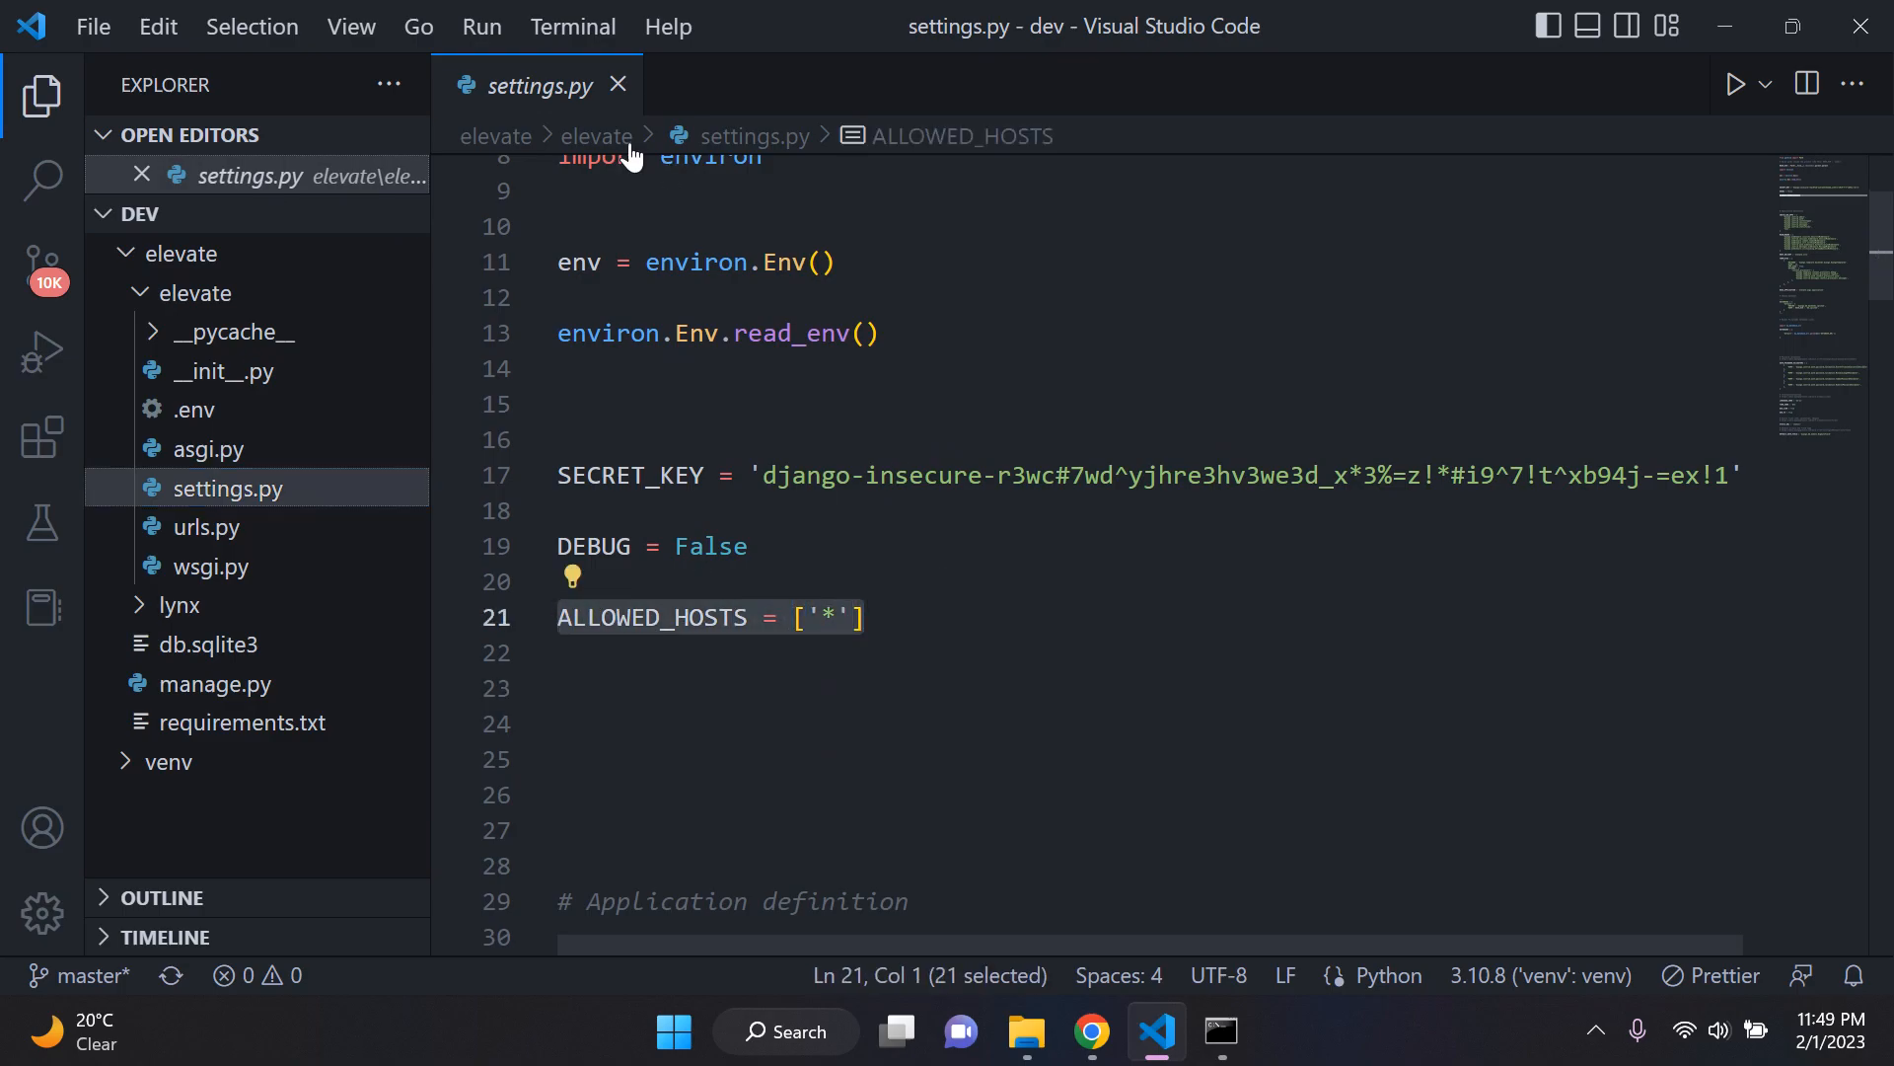
Step: Close settings.py, collapse the elevate folders, and return to the GitHub upload page in Chrome
click(618, 85)
click(306, 252)
click(296, 214)
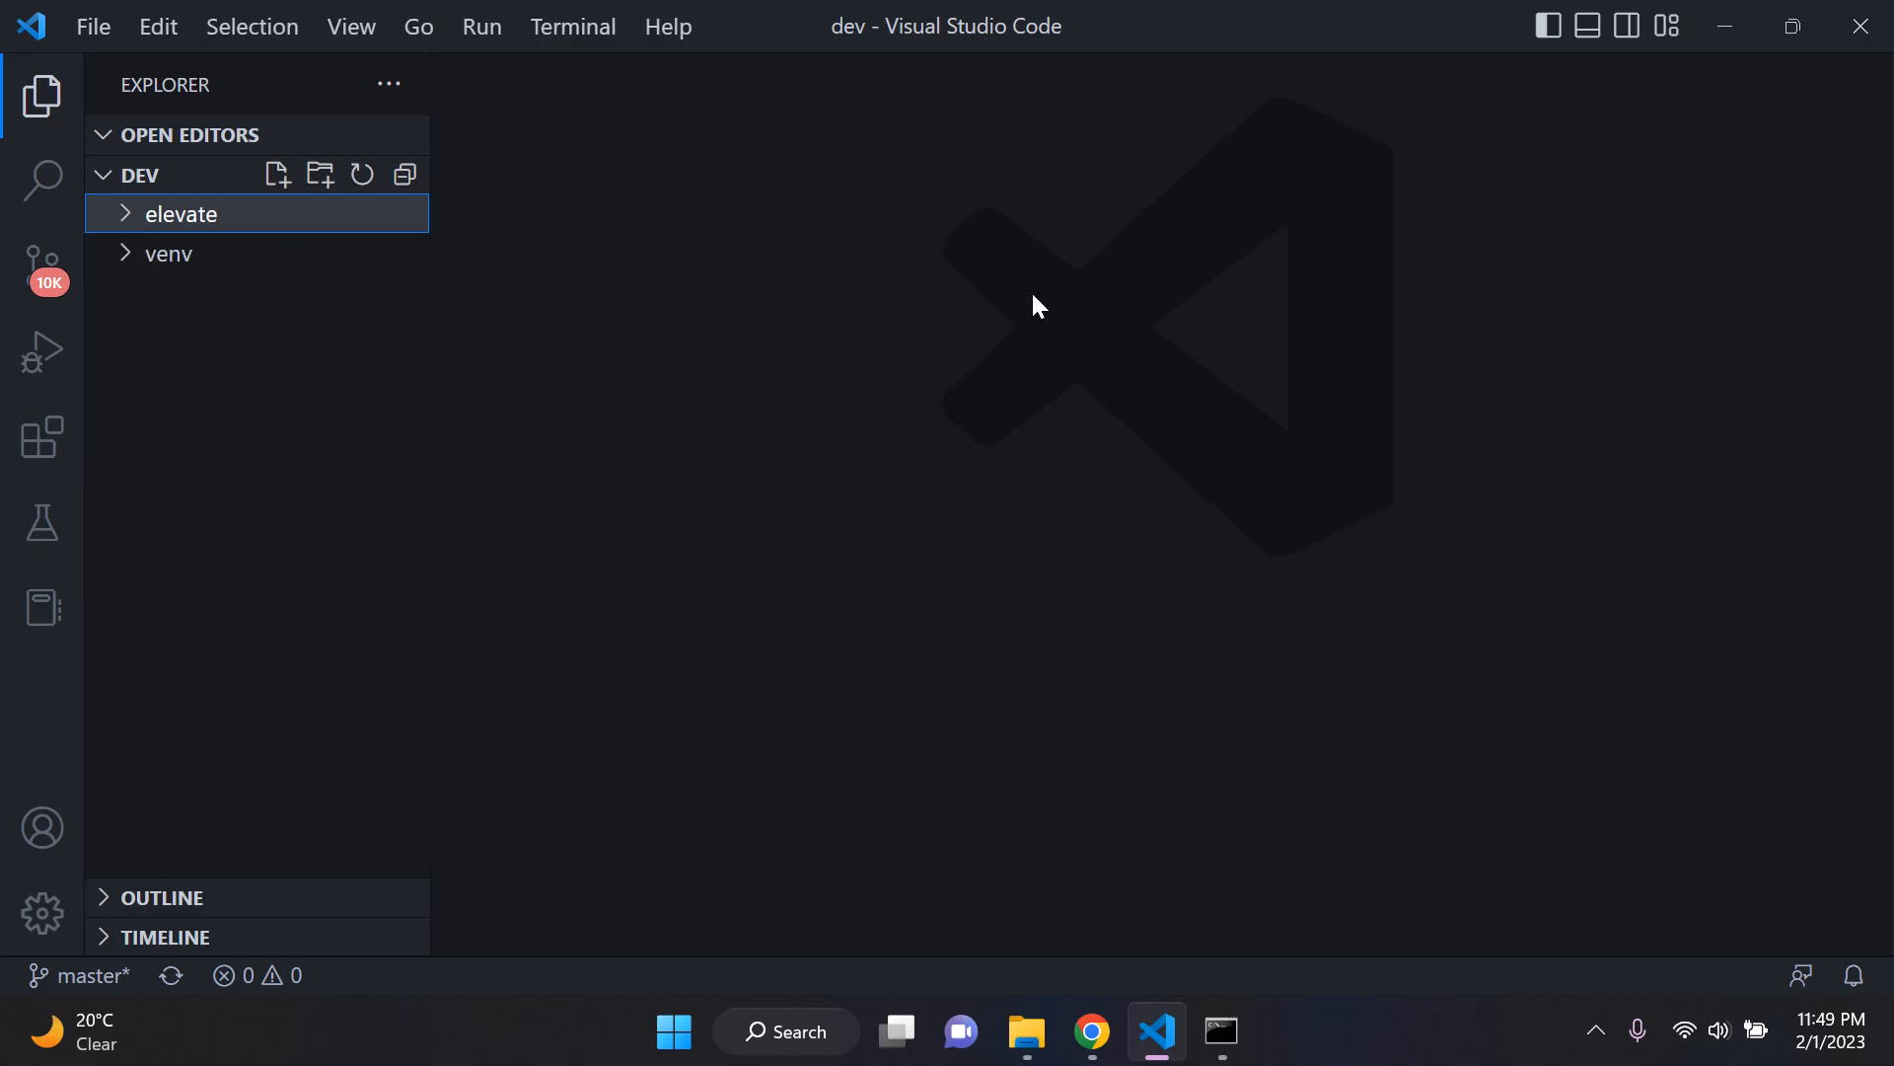
click(1150, 1046)
Step: Commit the uploaded files directly to the main branch with the message "First commit"
scroll(765, 675, up, 8)
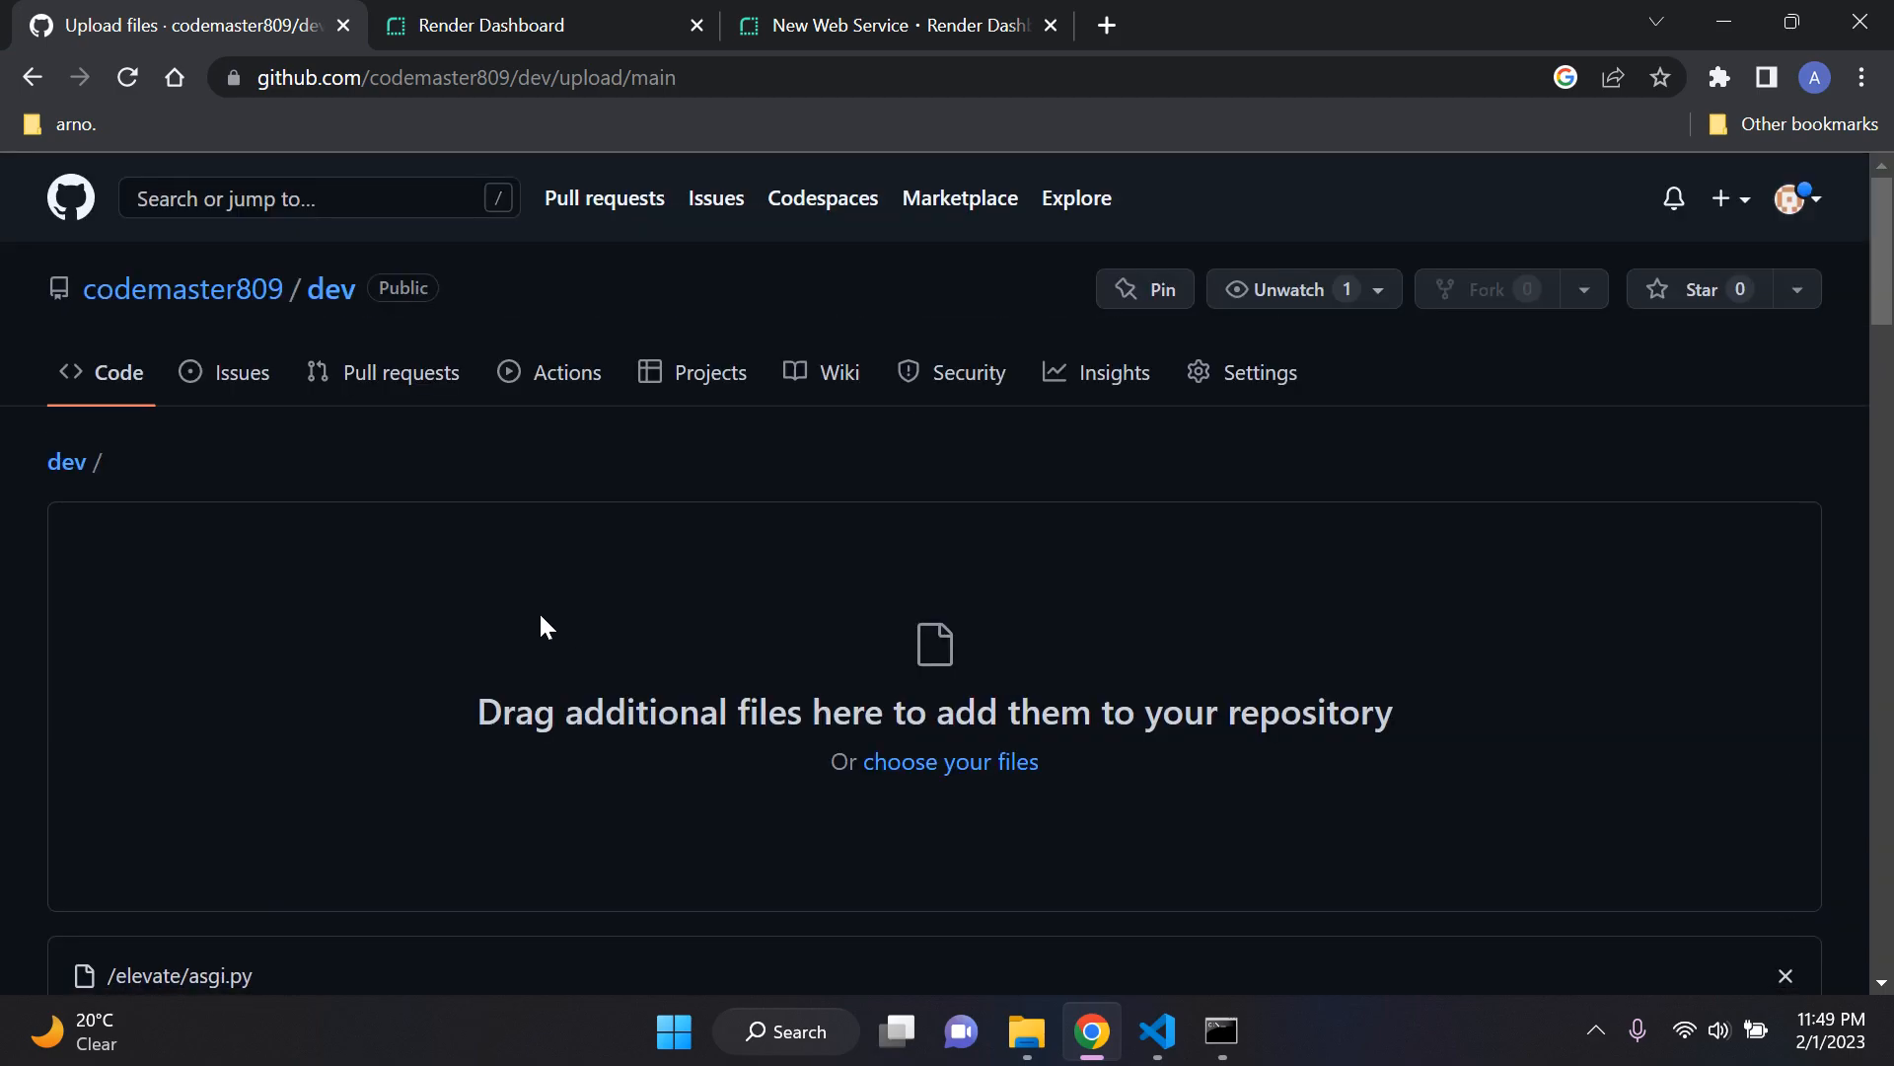
scroll(538, 612, down, 15)
scroll(539, 612, down, 10)
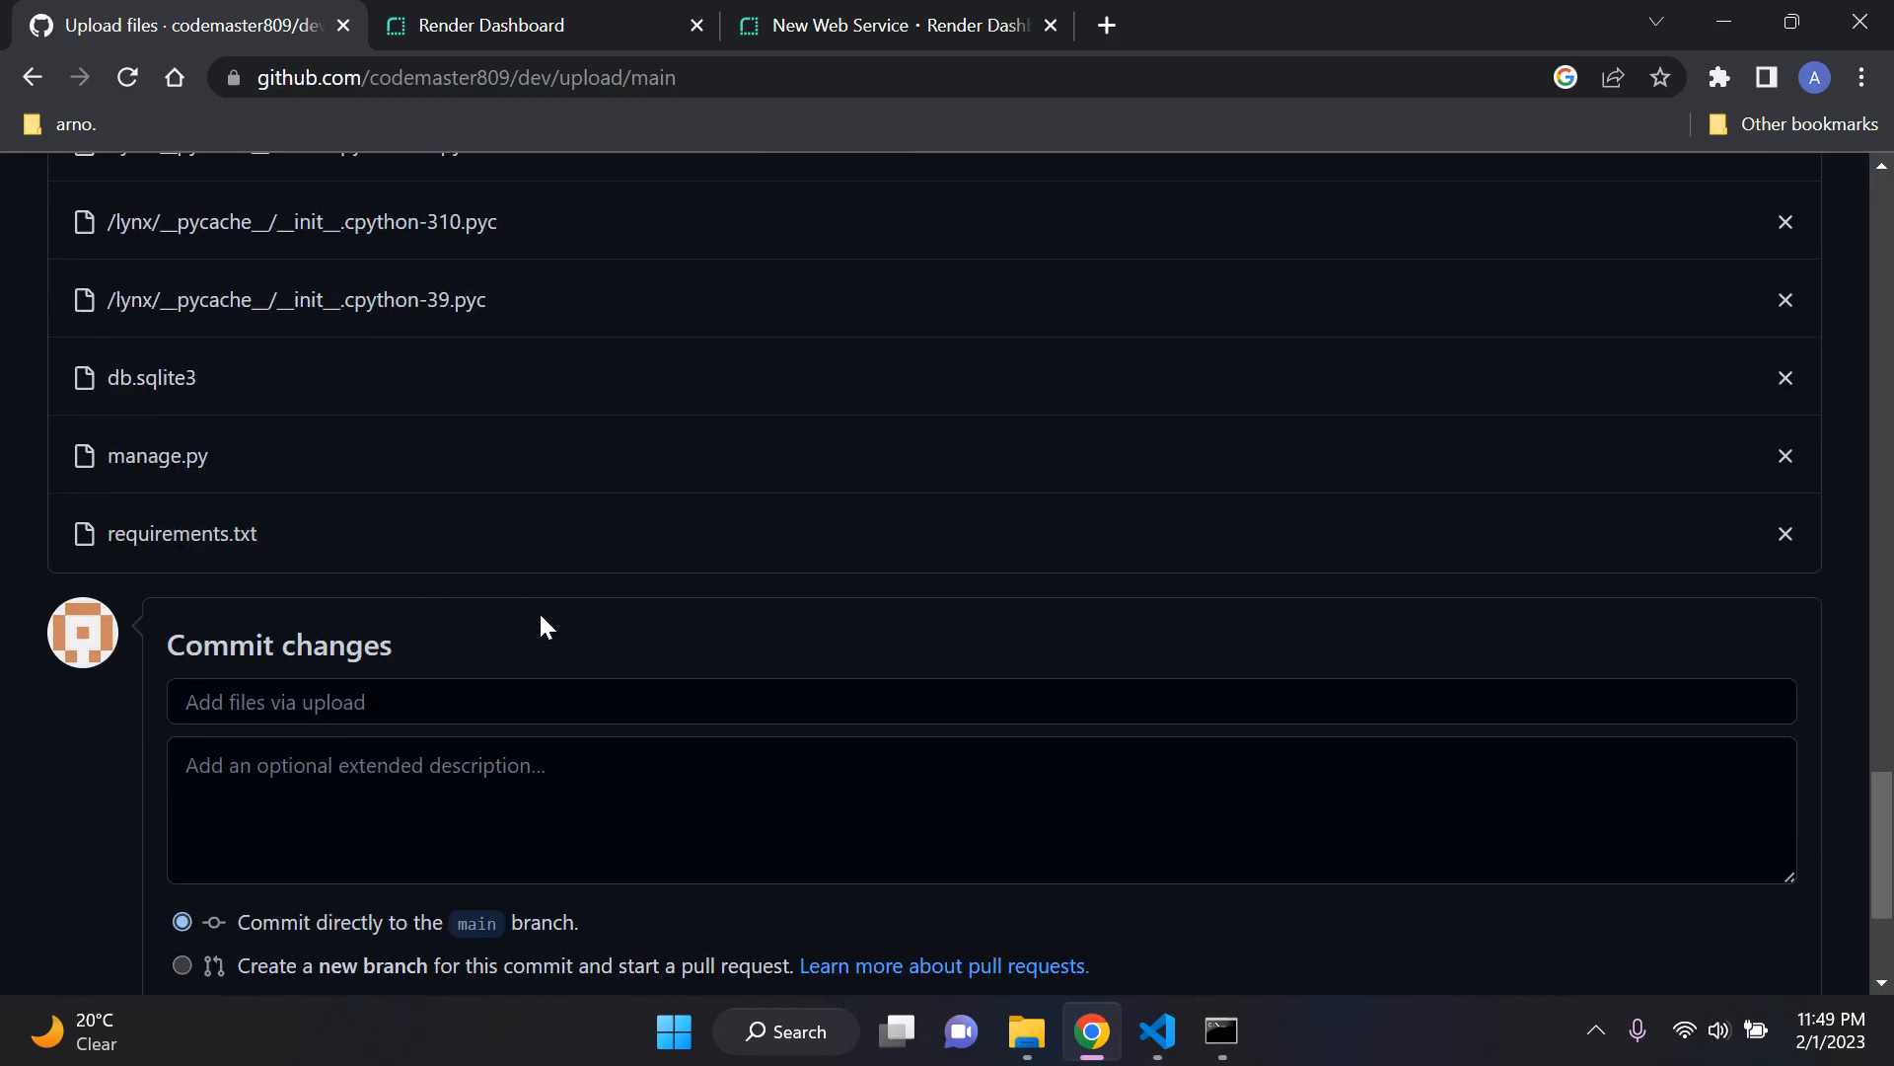
click(569, 412)
text(First comm)
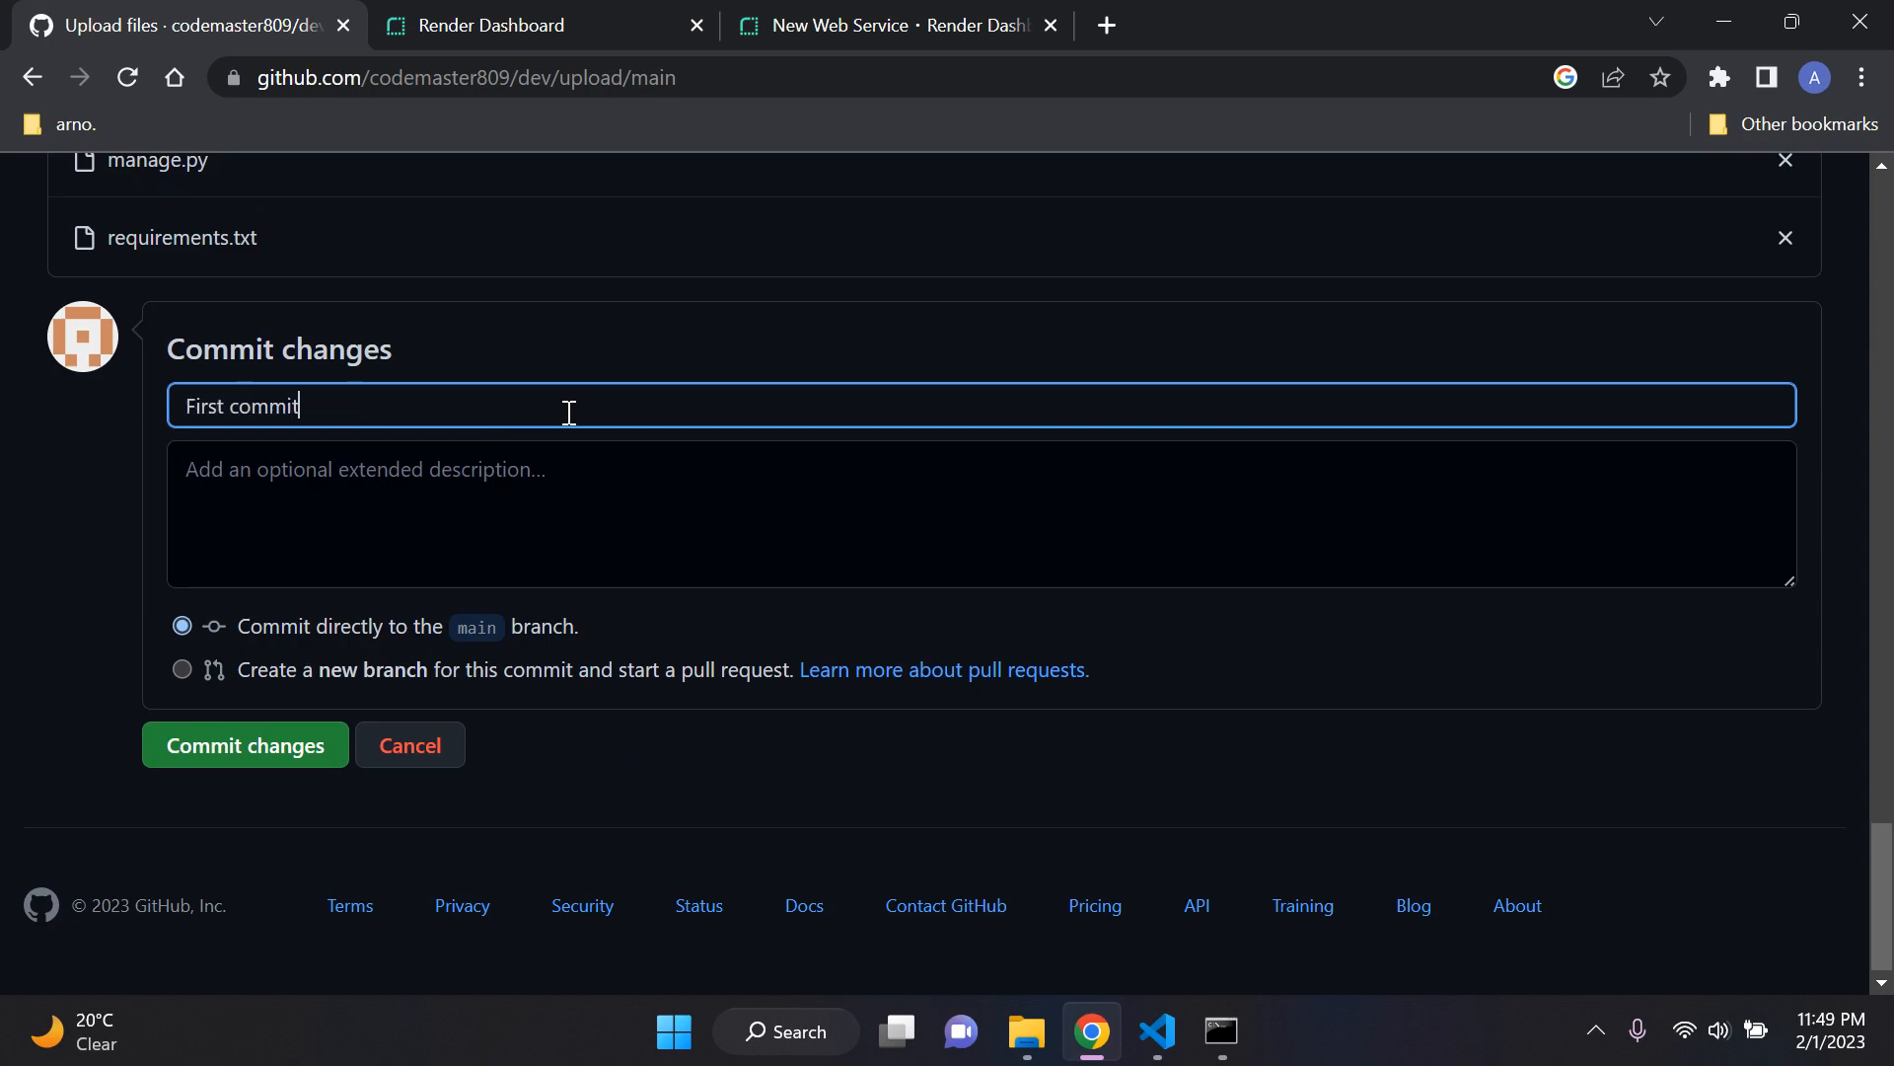
text(it)
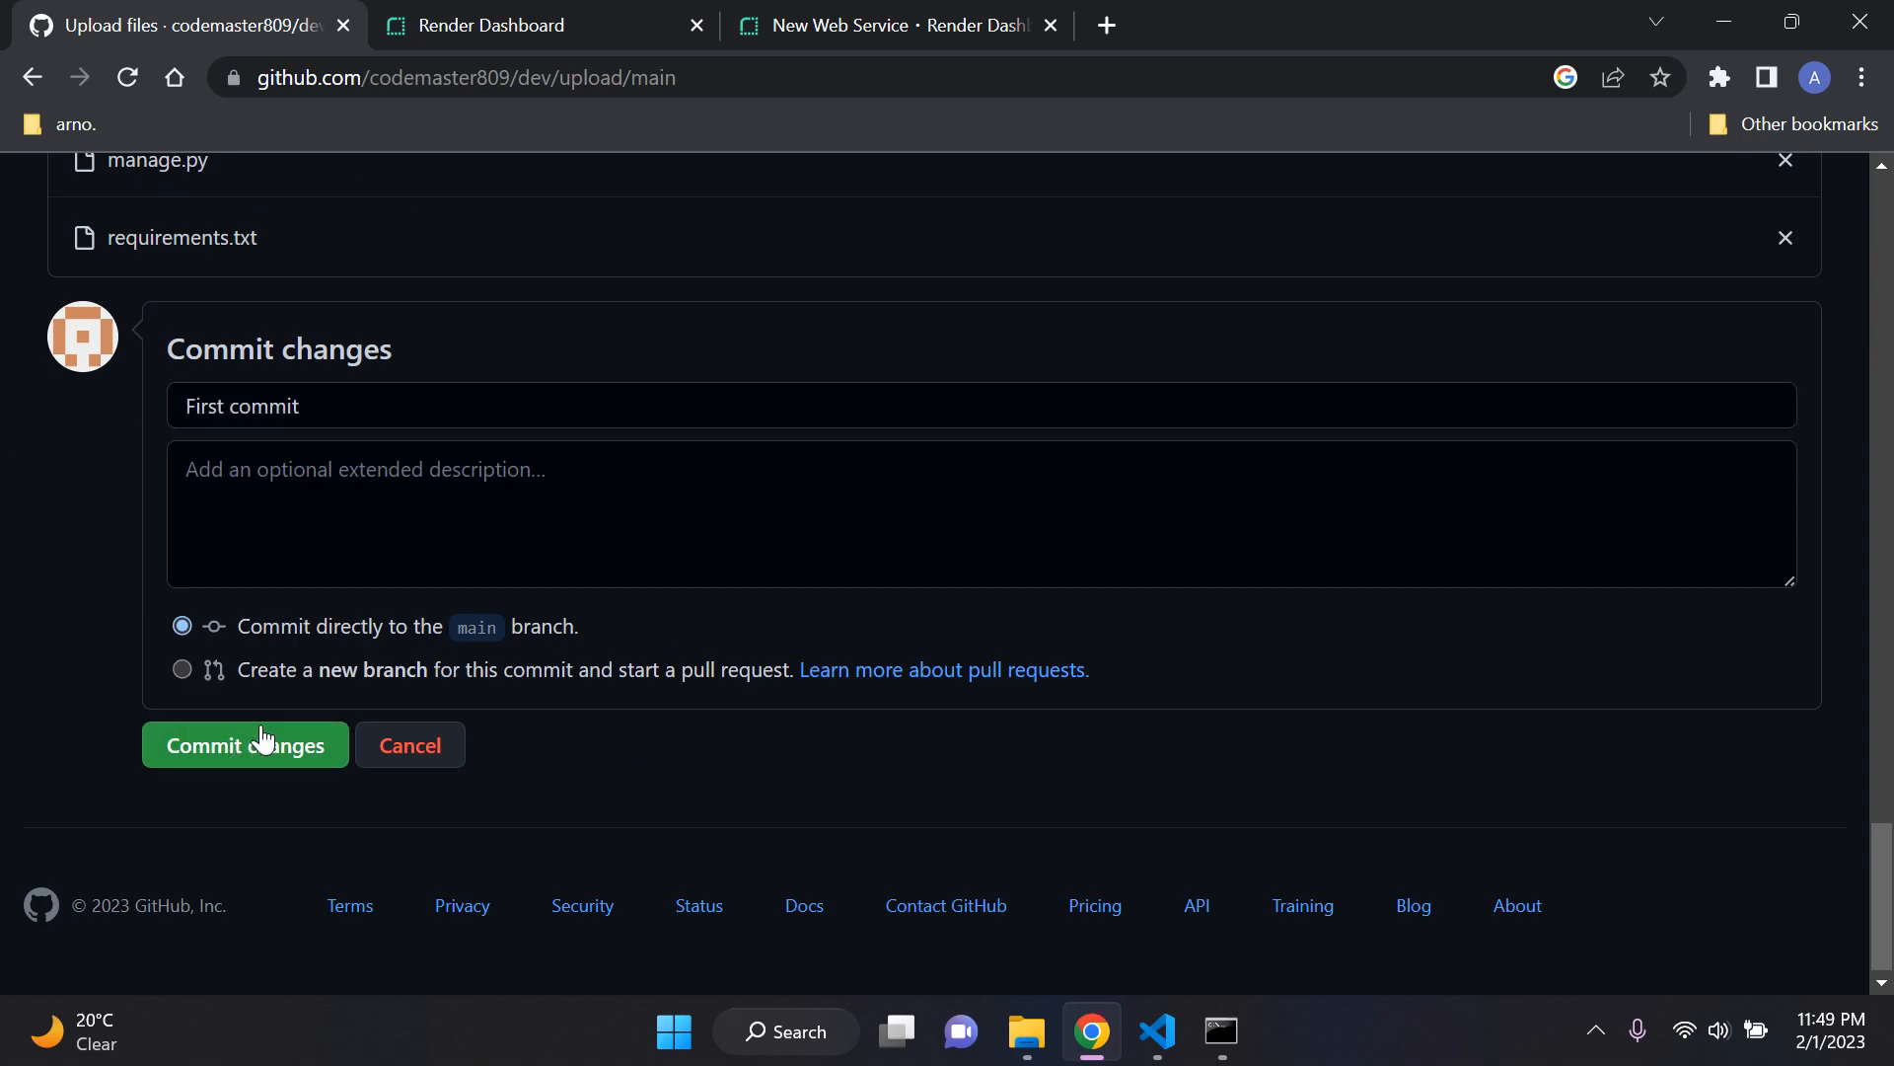
click(257, 742)
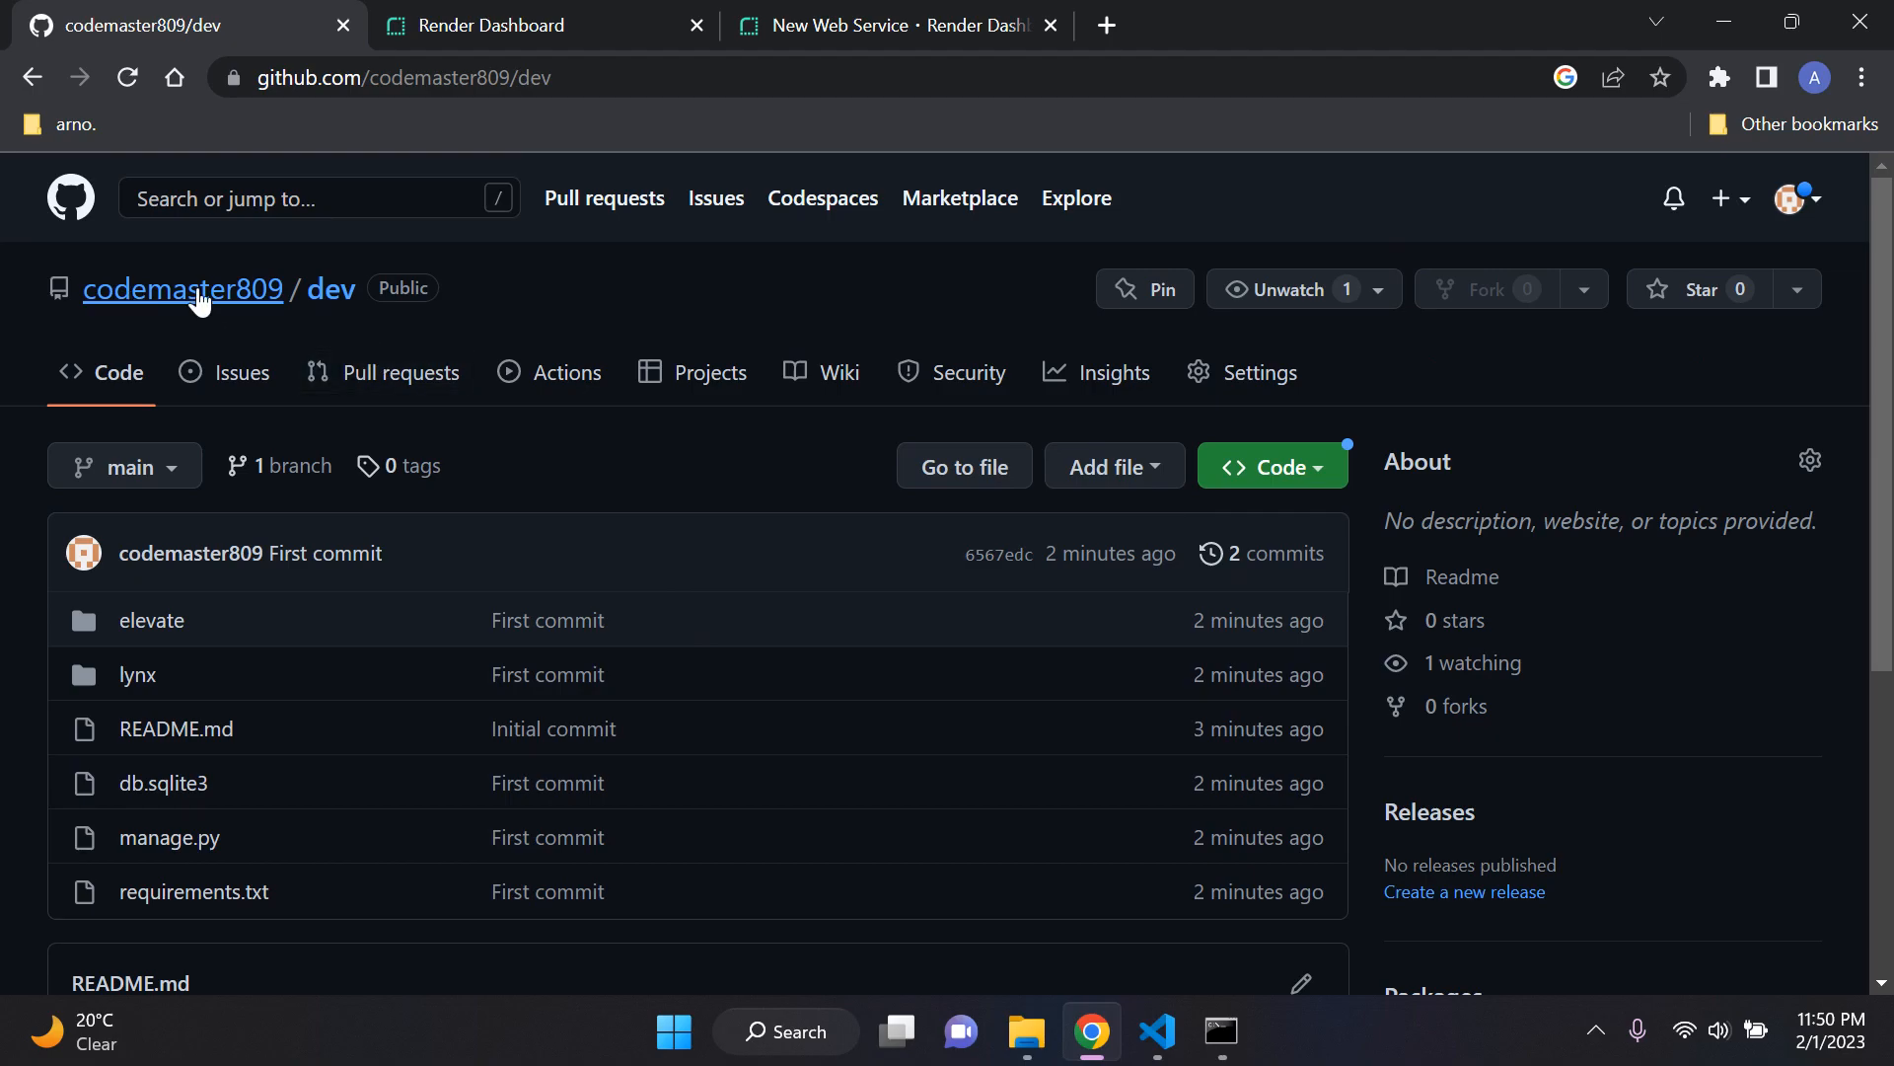
Step: Move the GitHub repository's browser tab behind the Render tabs and bring up Render's new Web Service page
scroll(346, 470, down, 1)
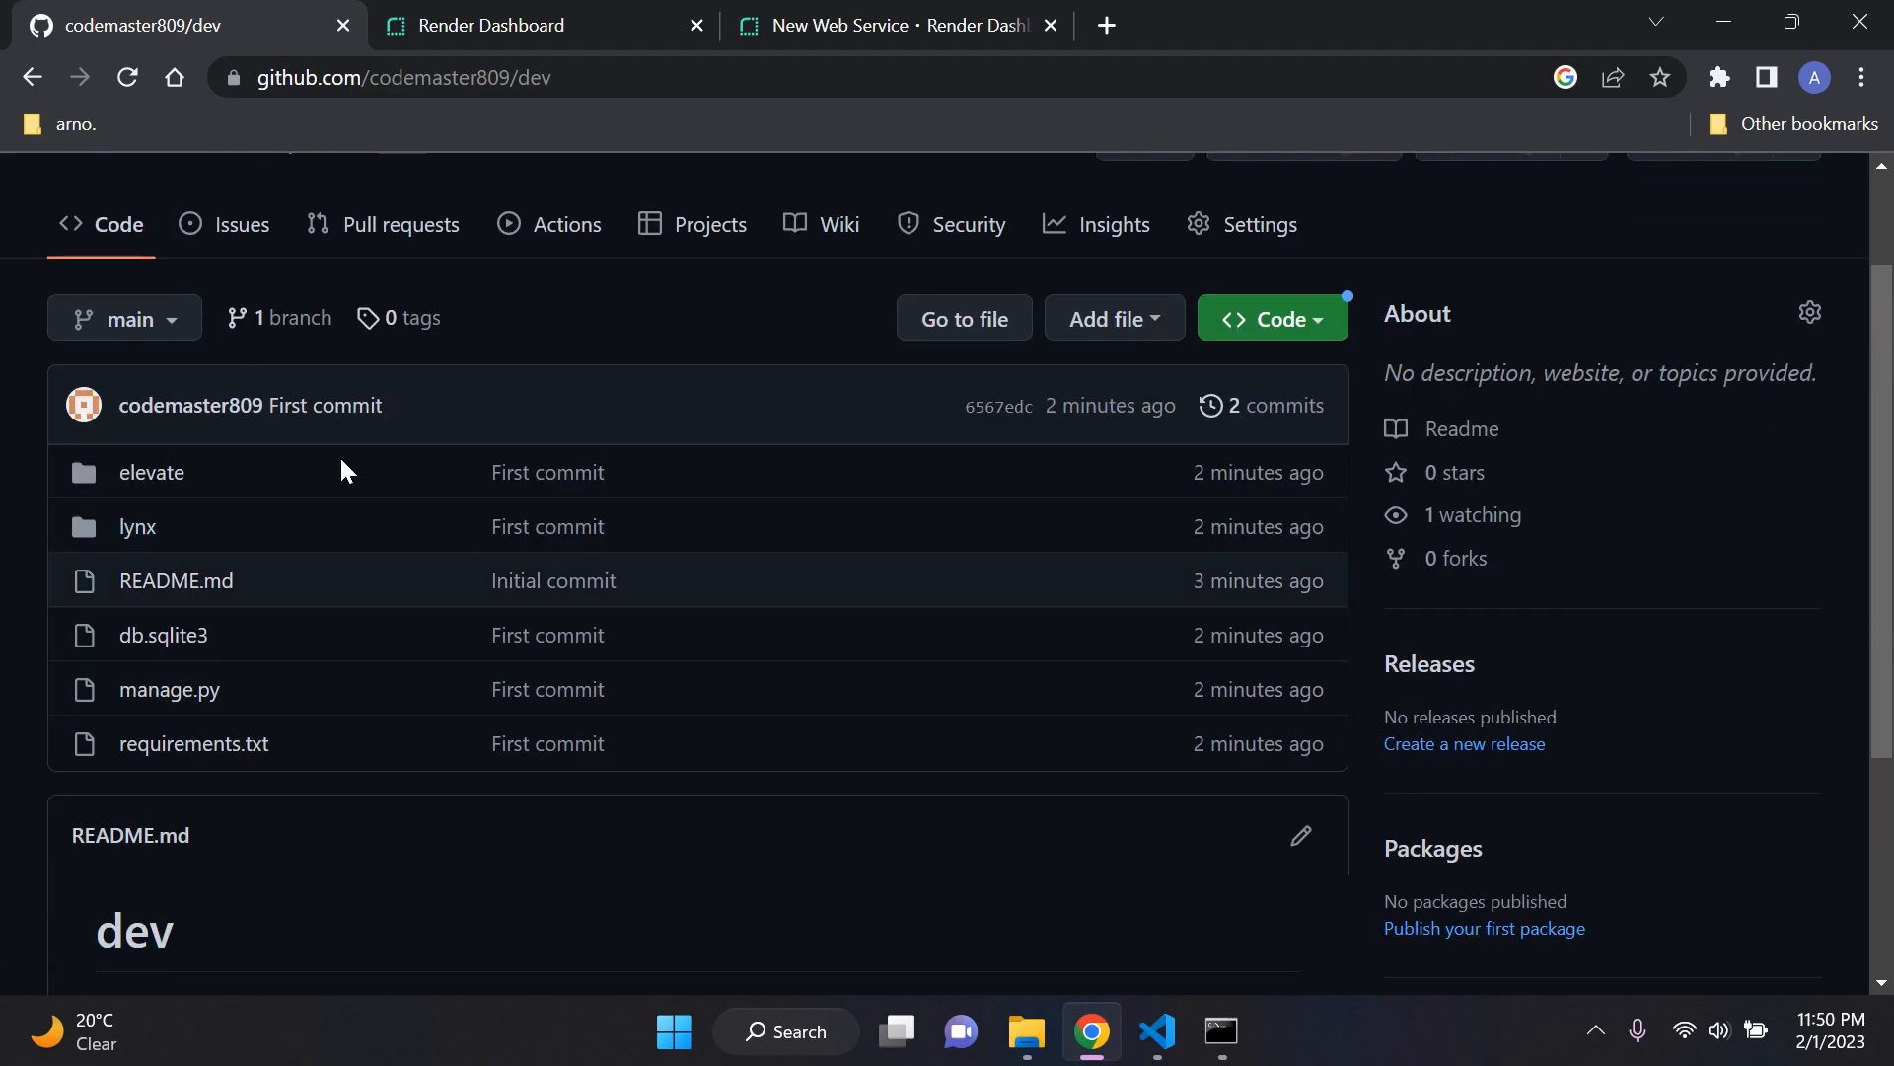
click(879, 21)
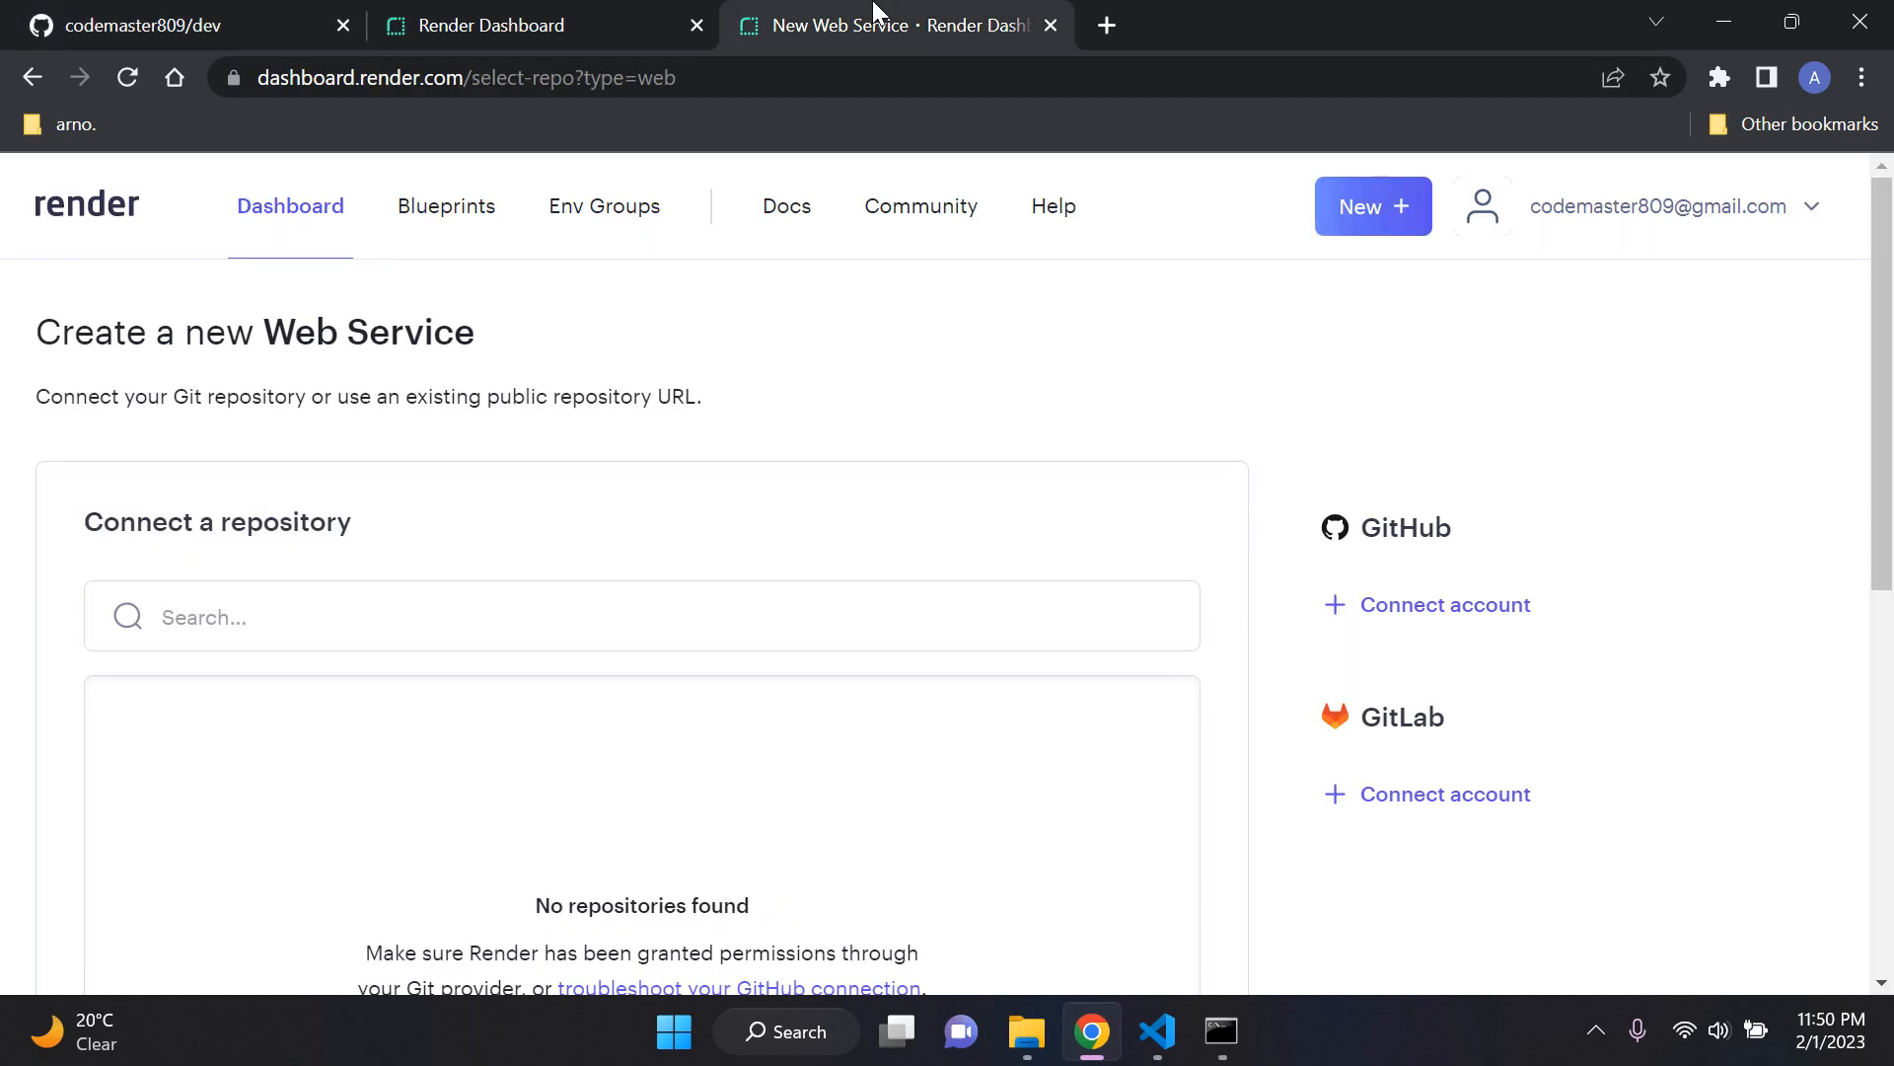
scroll(716, 475, down, 1)
scroll(563, 668, up, 1)
drag(208, 22, 1115, 27)
click(547, 25)
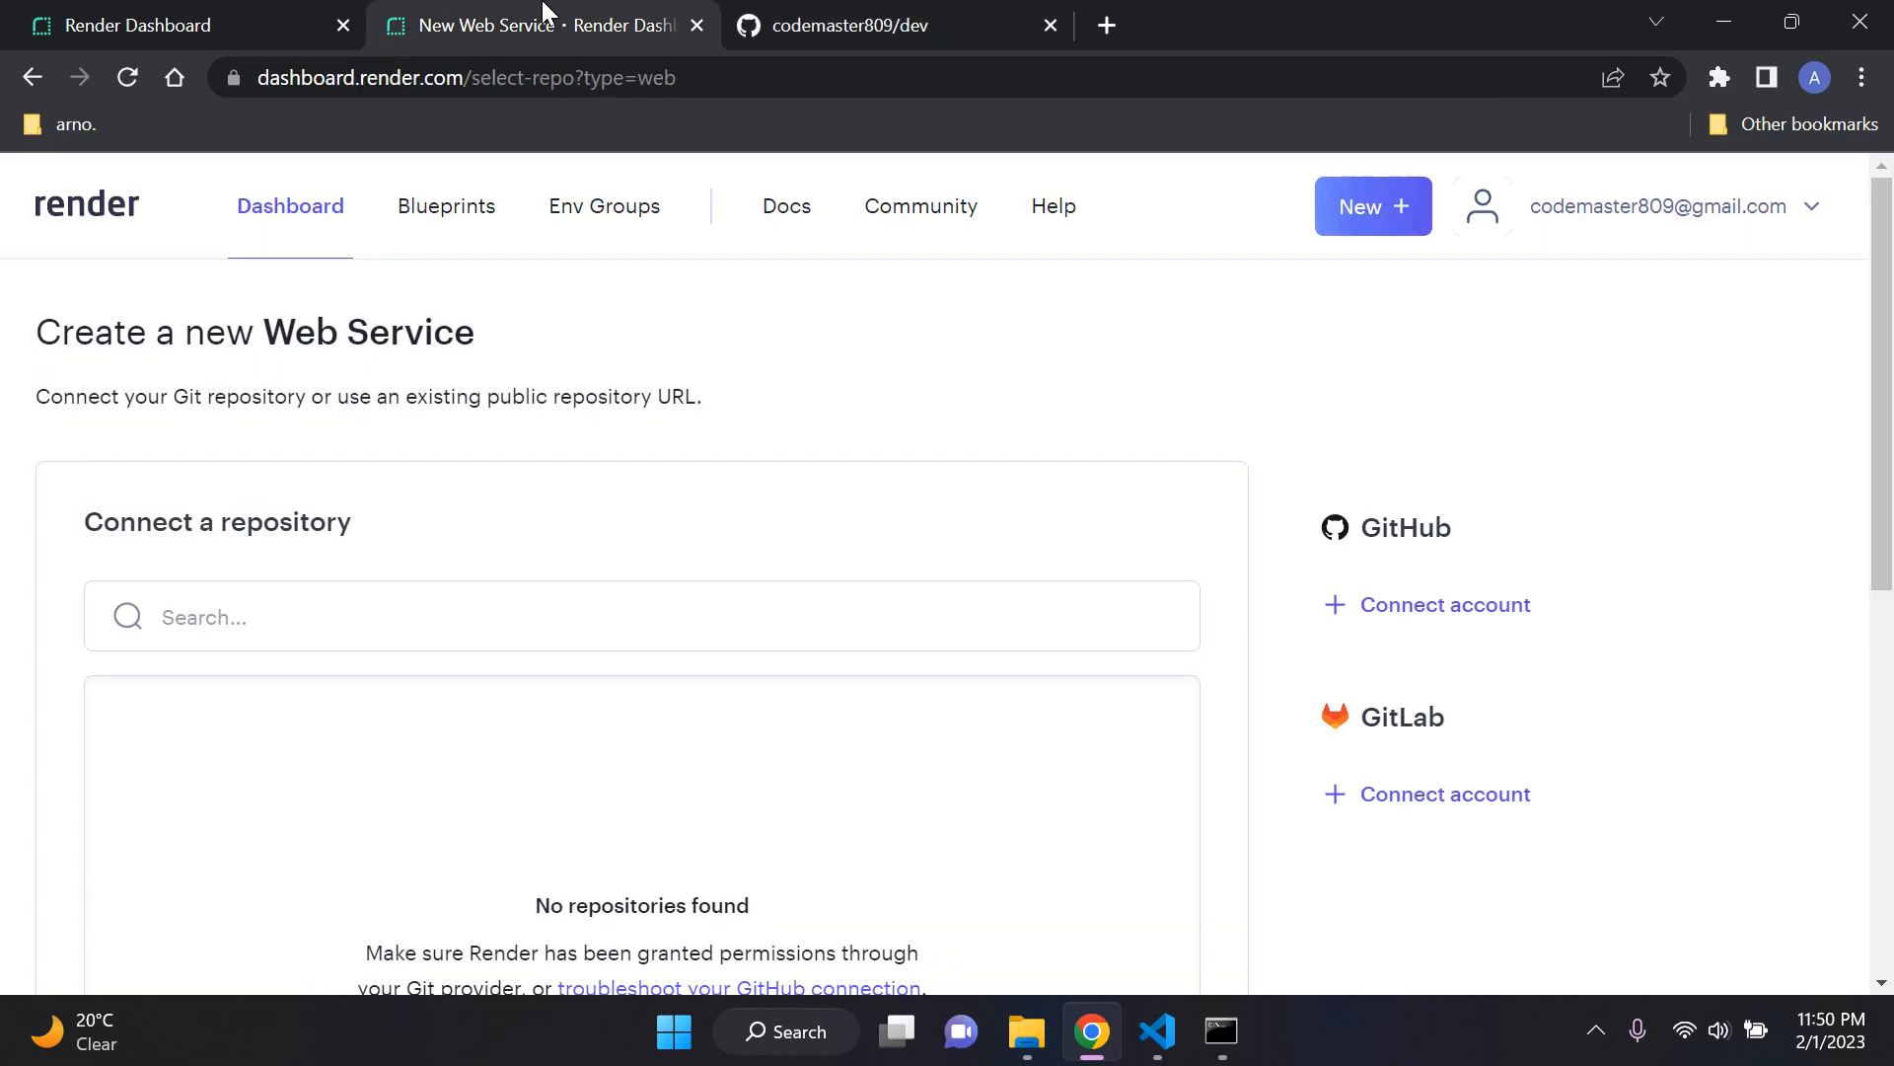
Step: Connect the GitHub account to Render by installing the Render app with access to all repositories
click(1416, 612)
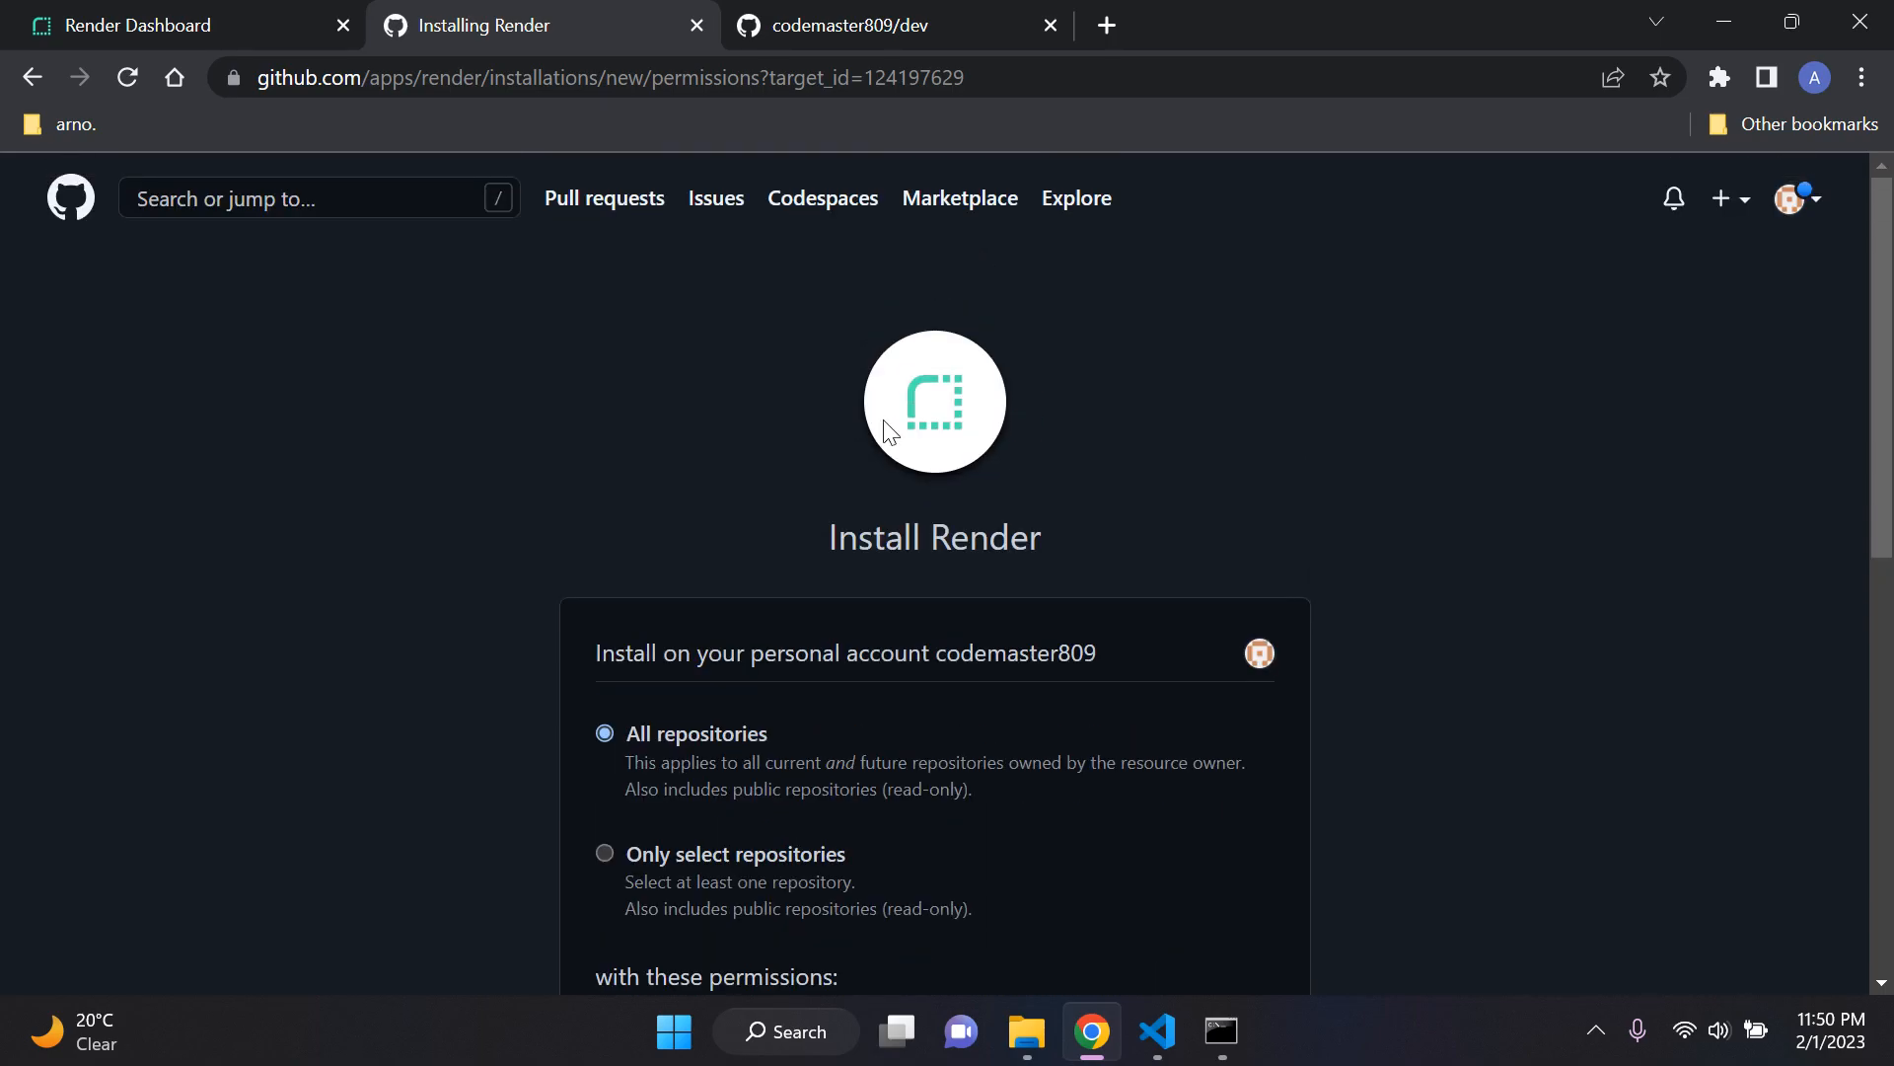
scroll(882, 419, down, 2)
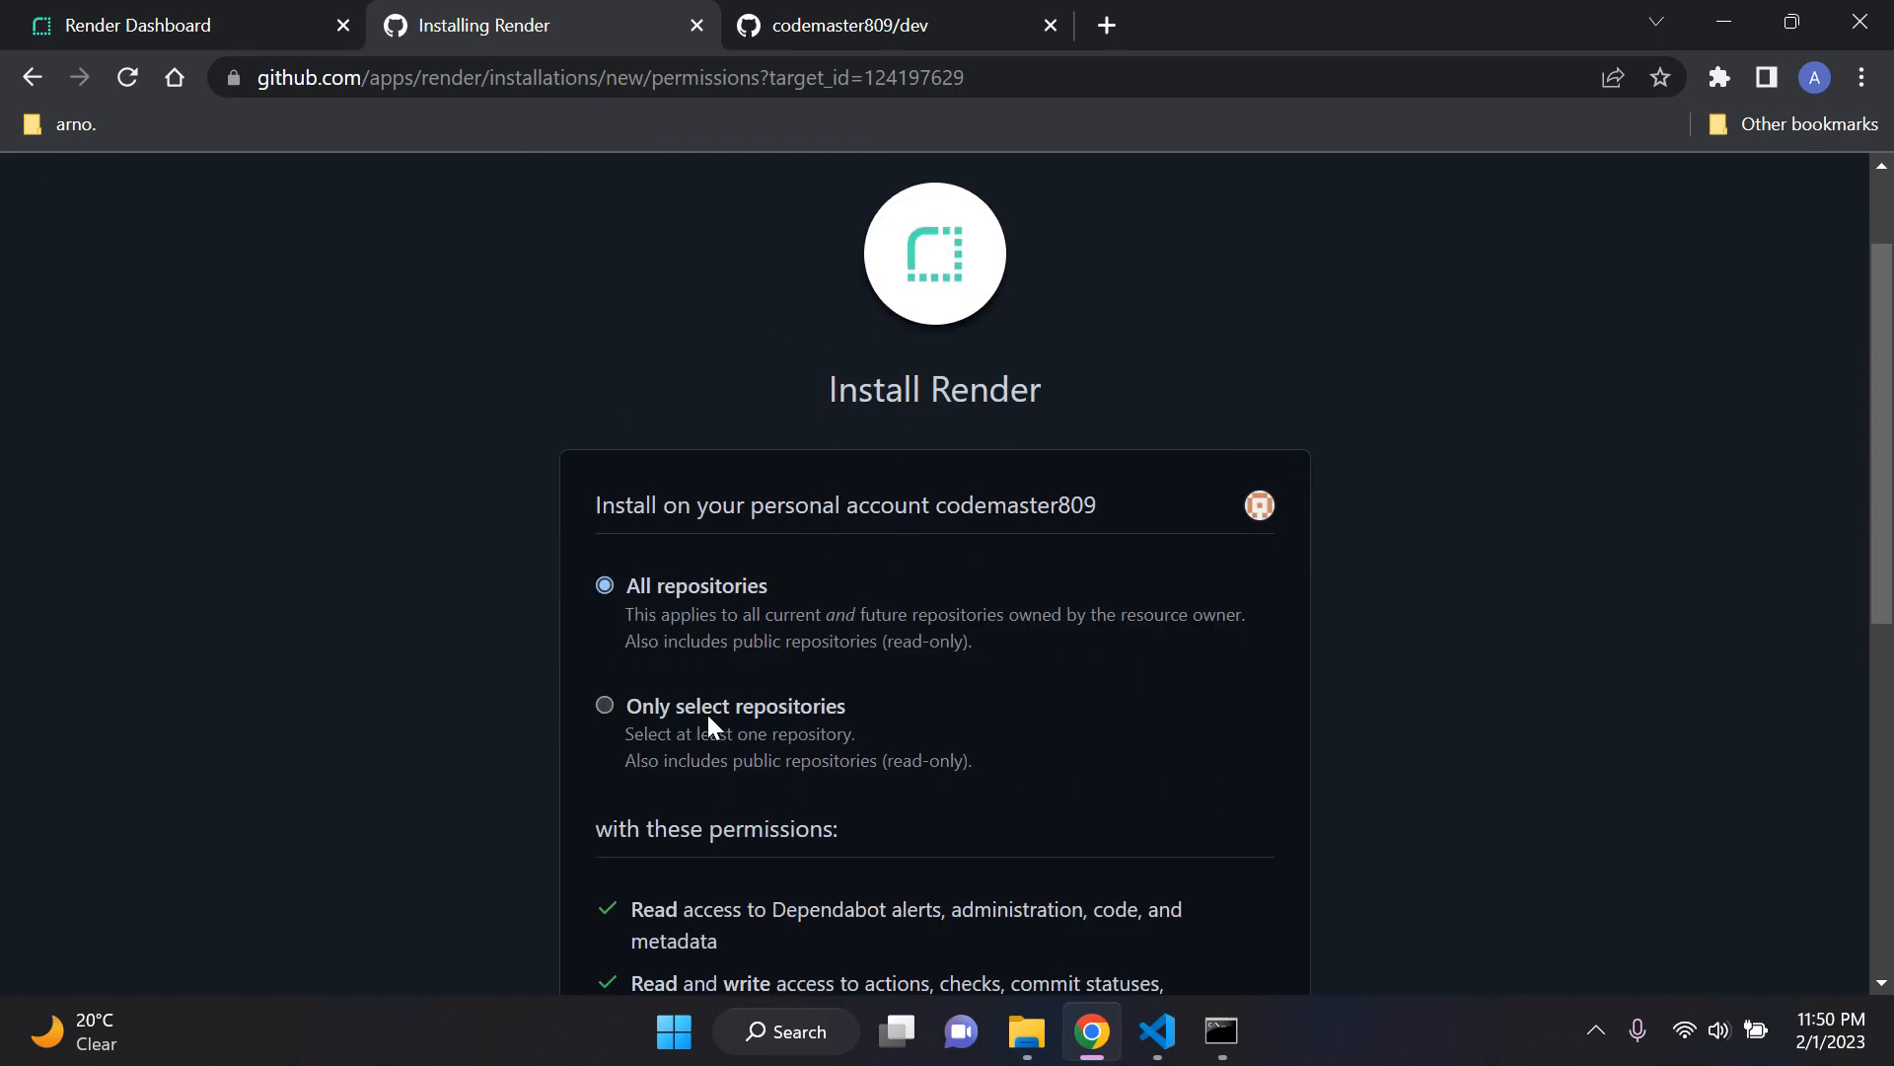
scroll(524, 585, down, 1)
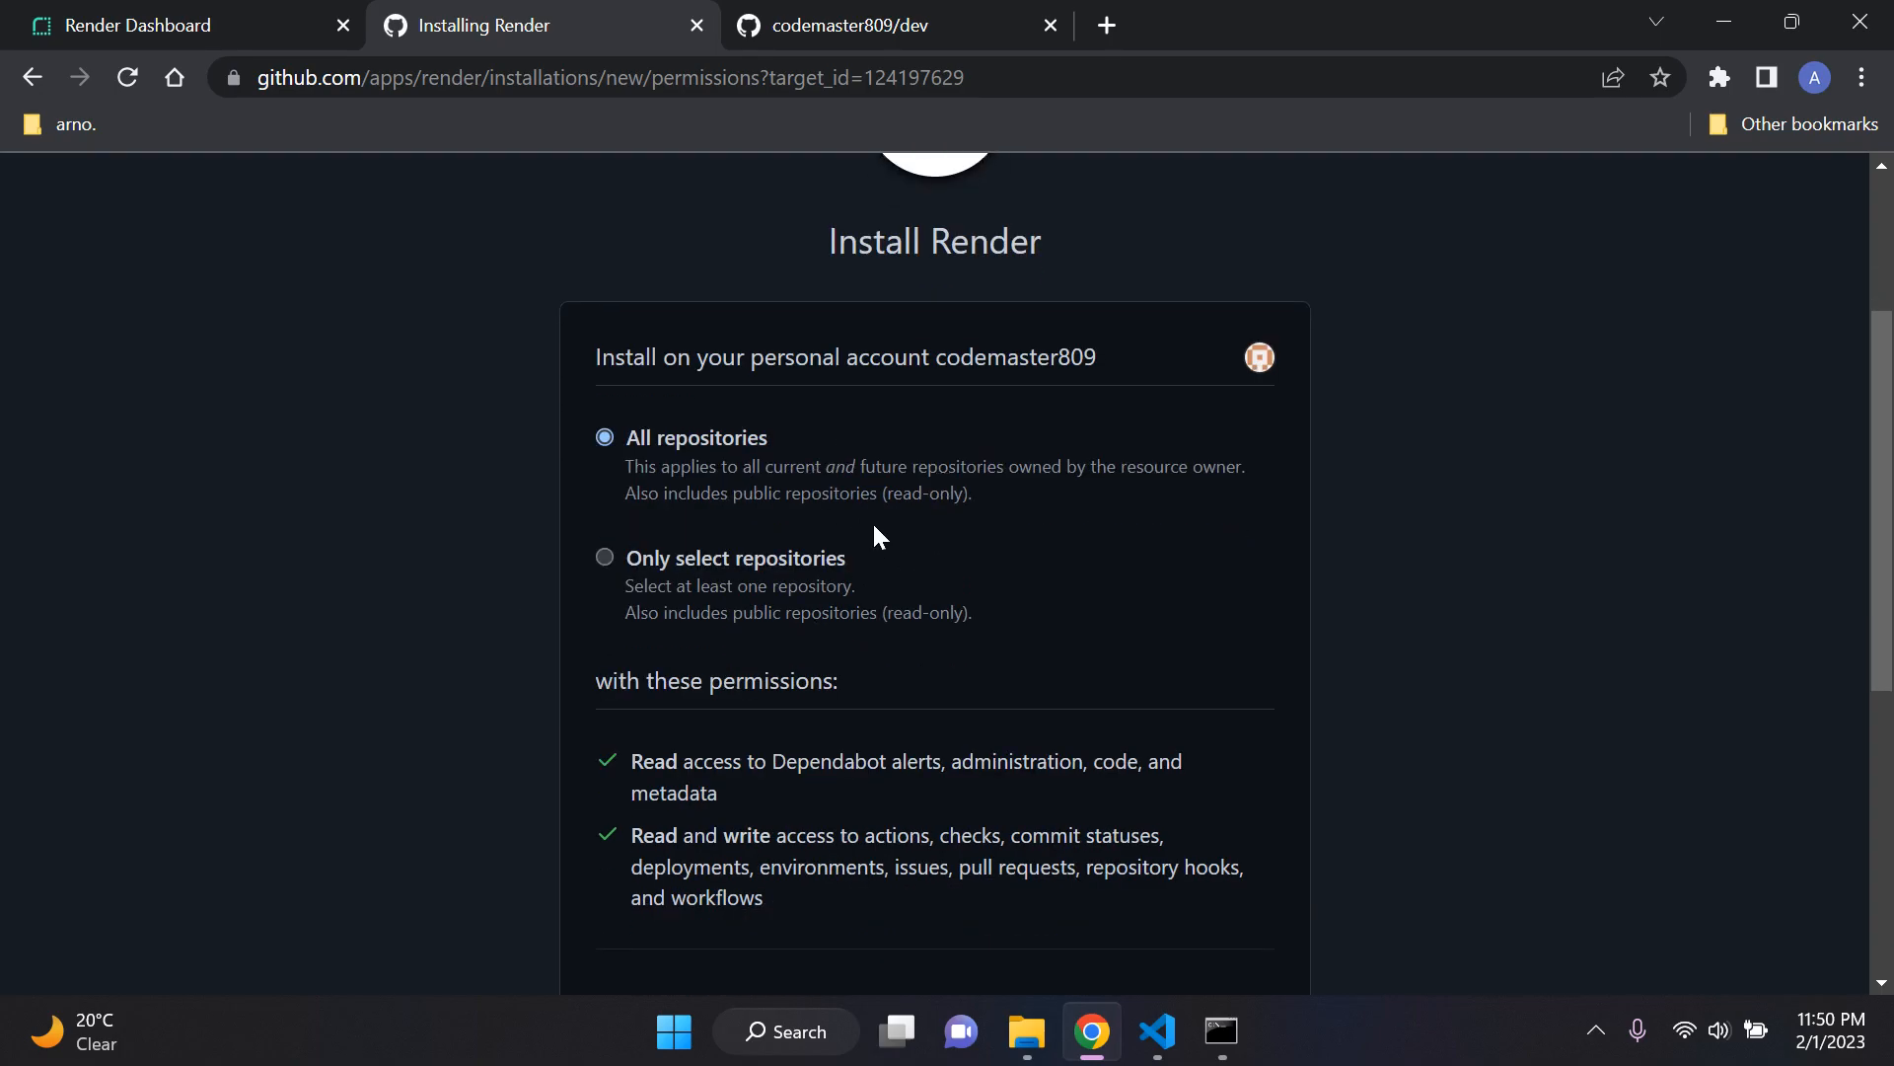
scroll(874, 536, up, 2)
scroll(751, 602, down, 1)
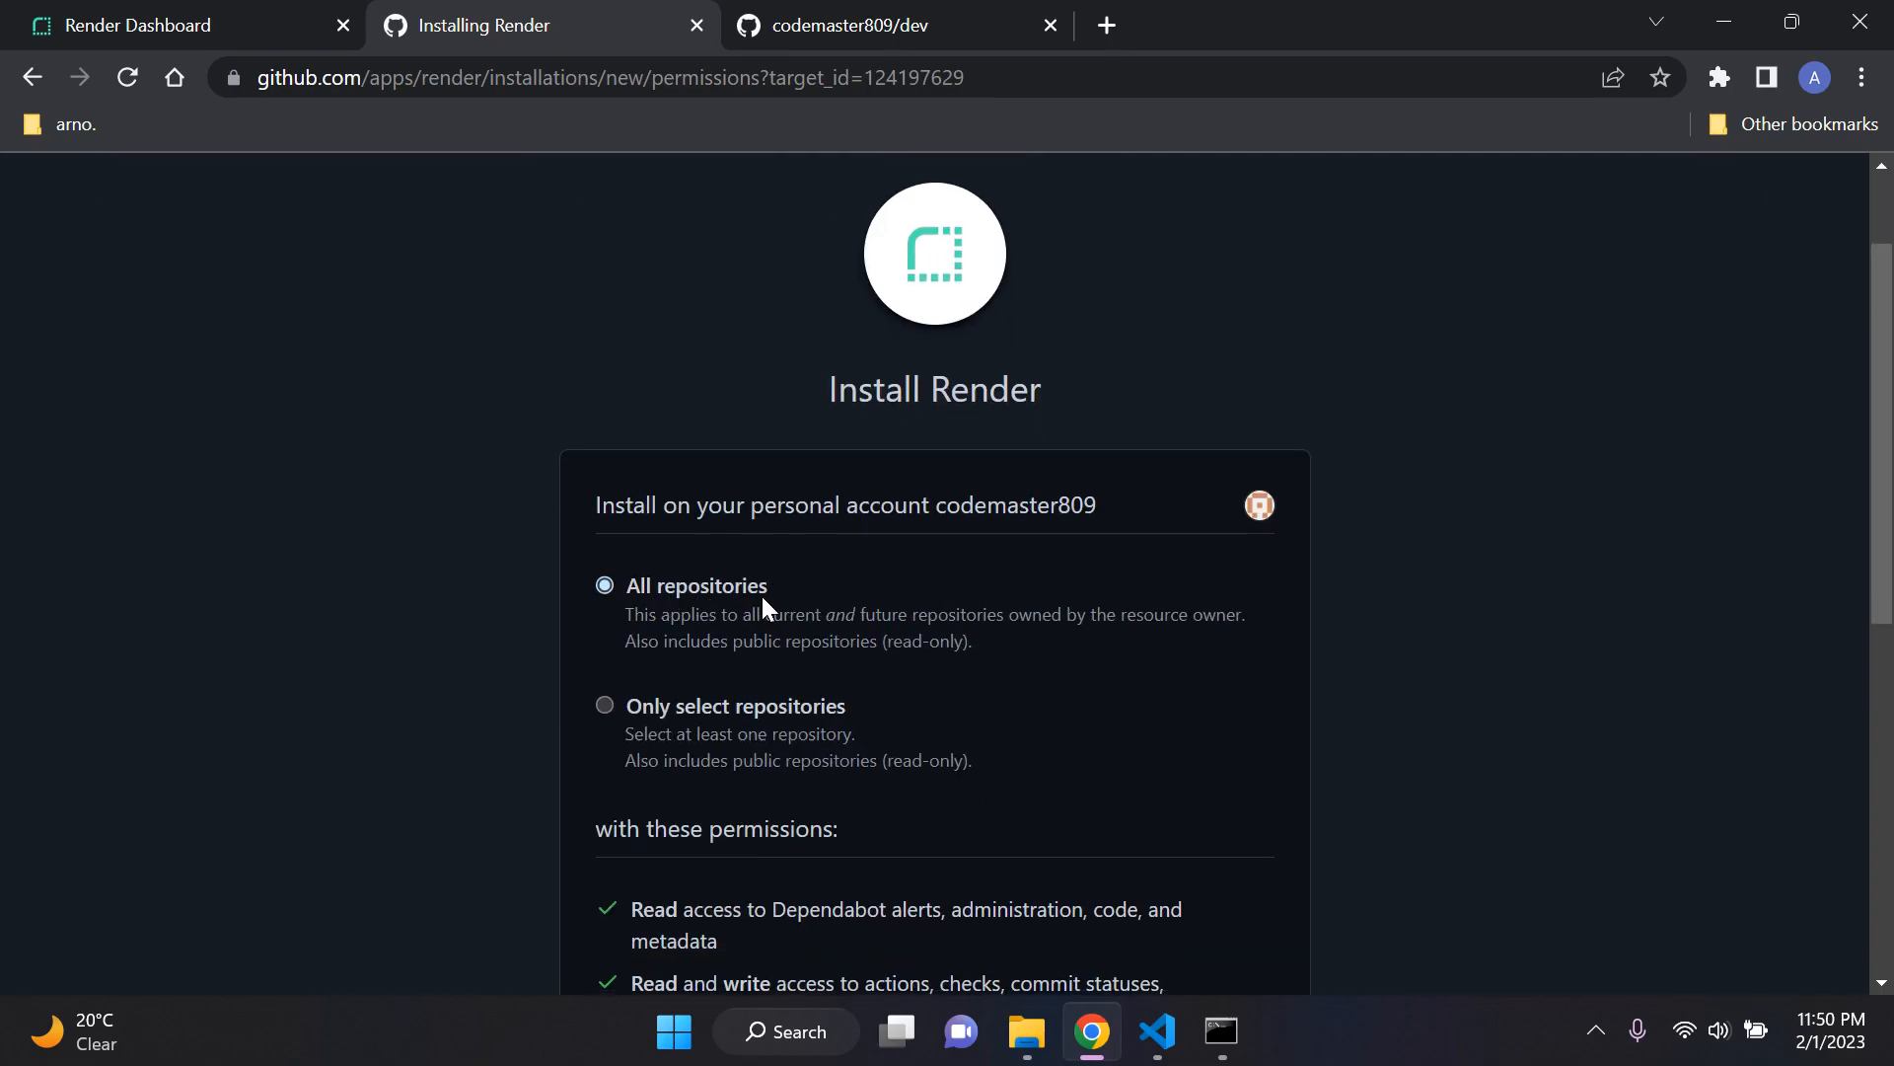
scroll(814, 560, down, 5)
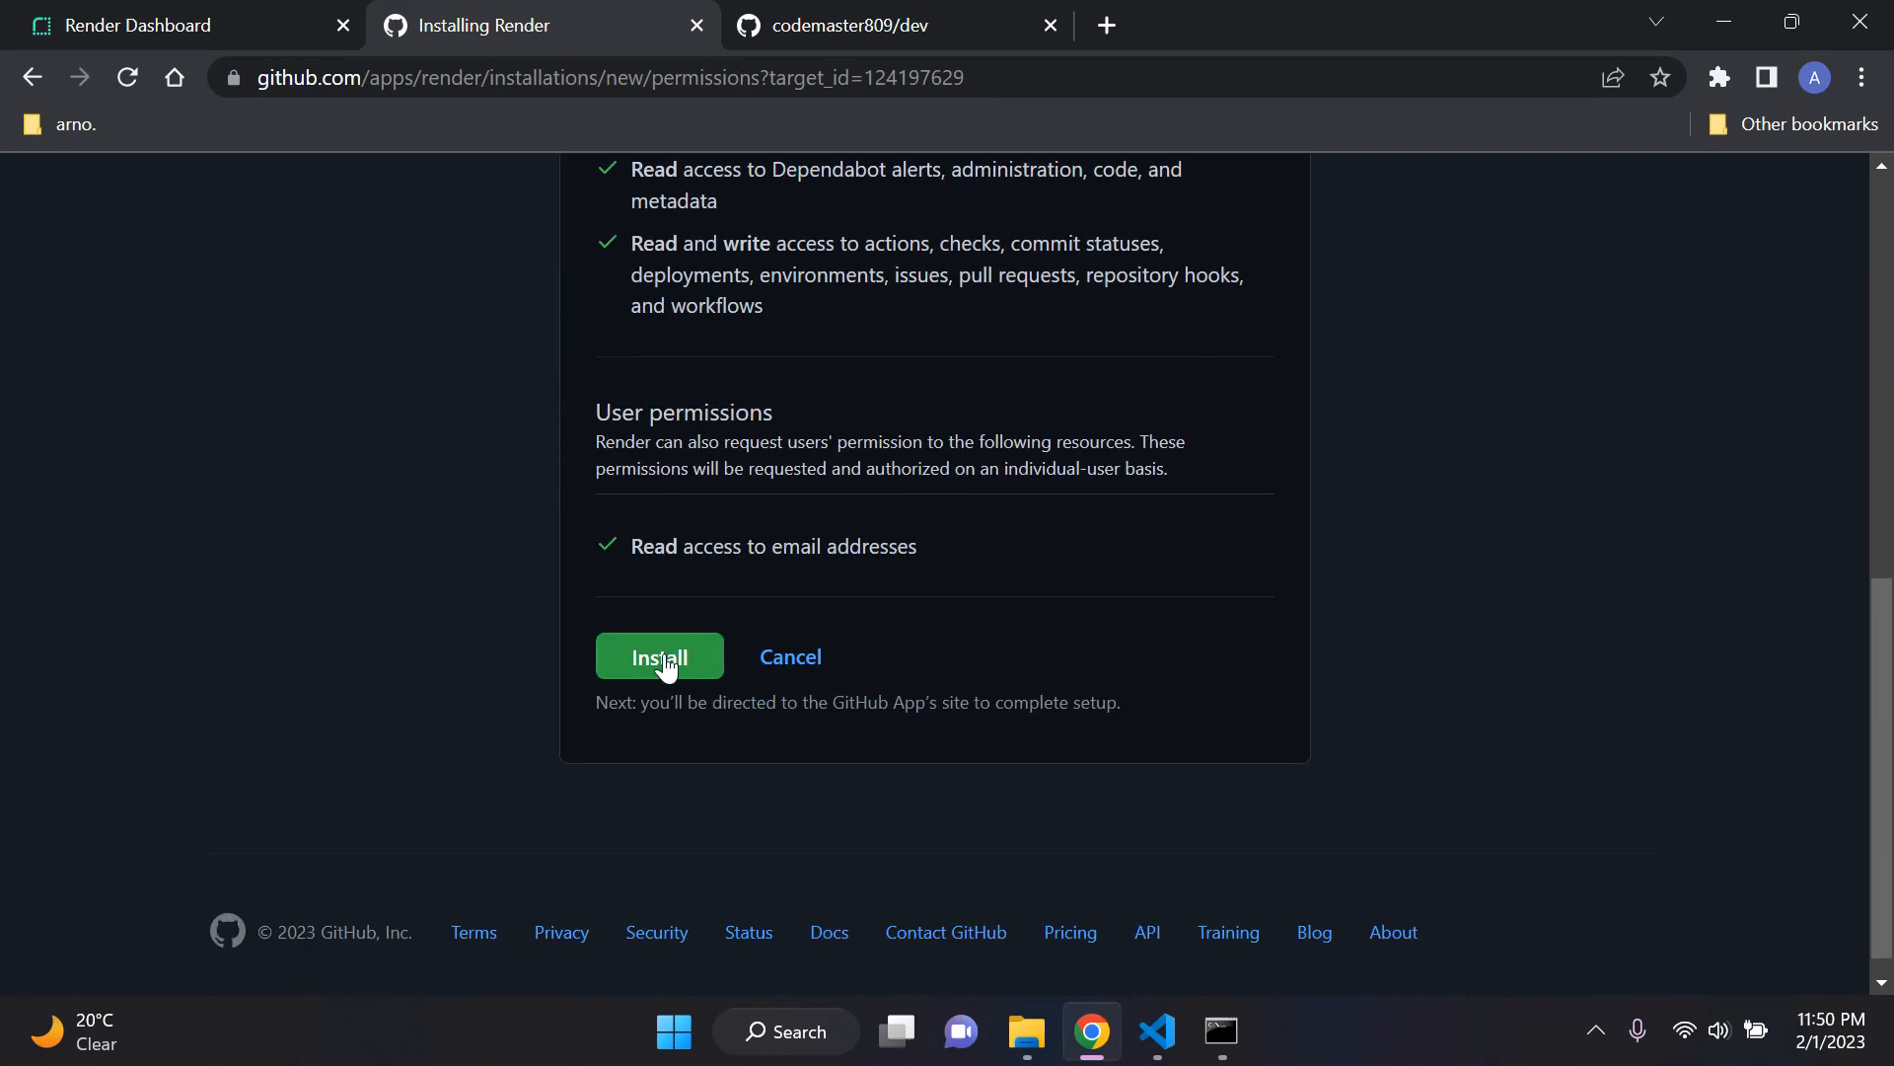
click(676, 667)
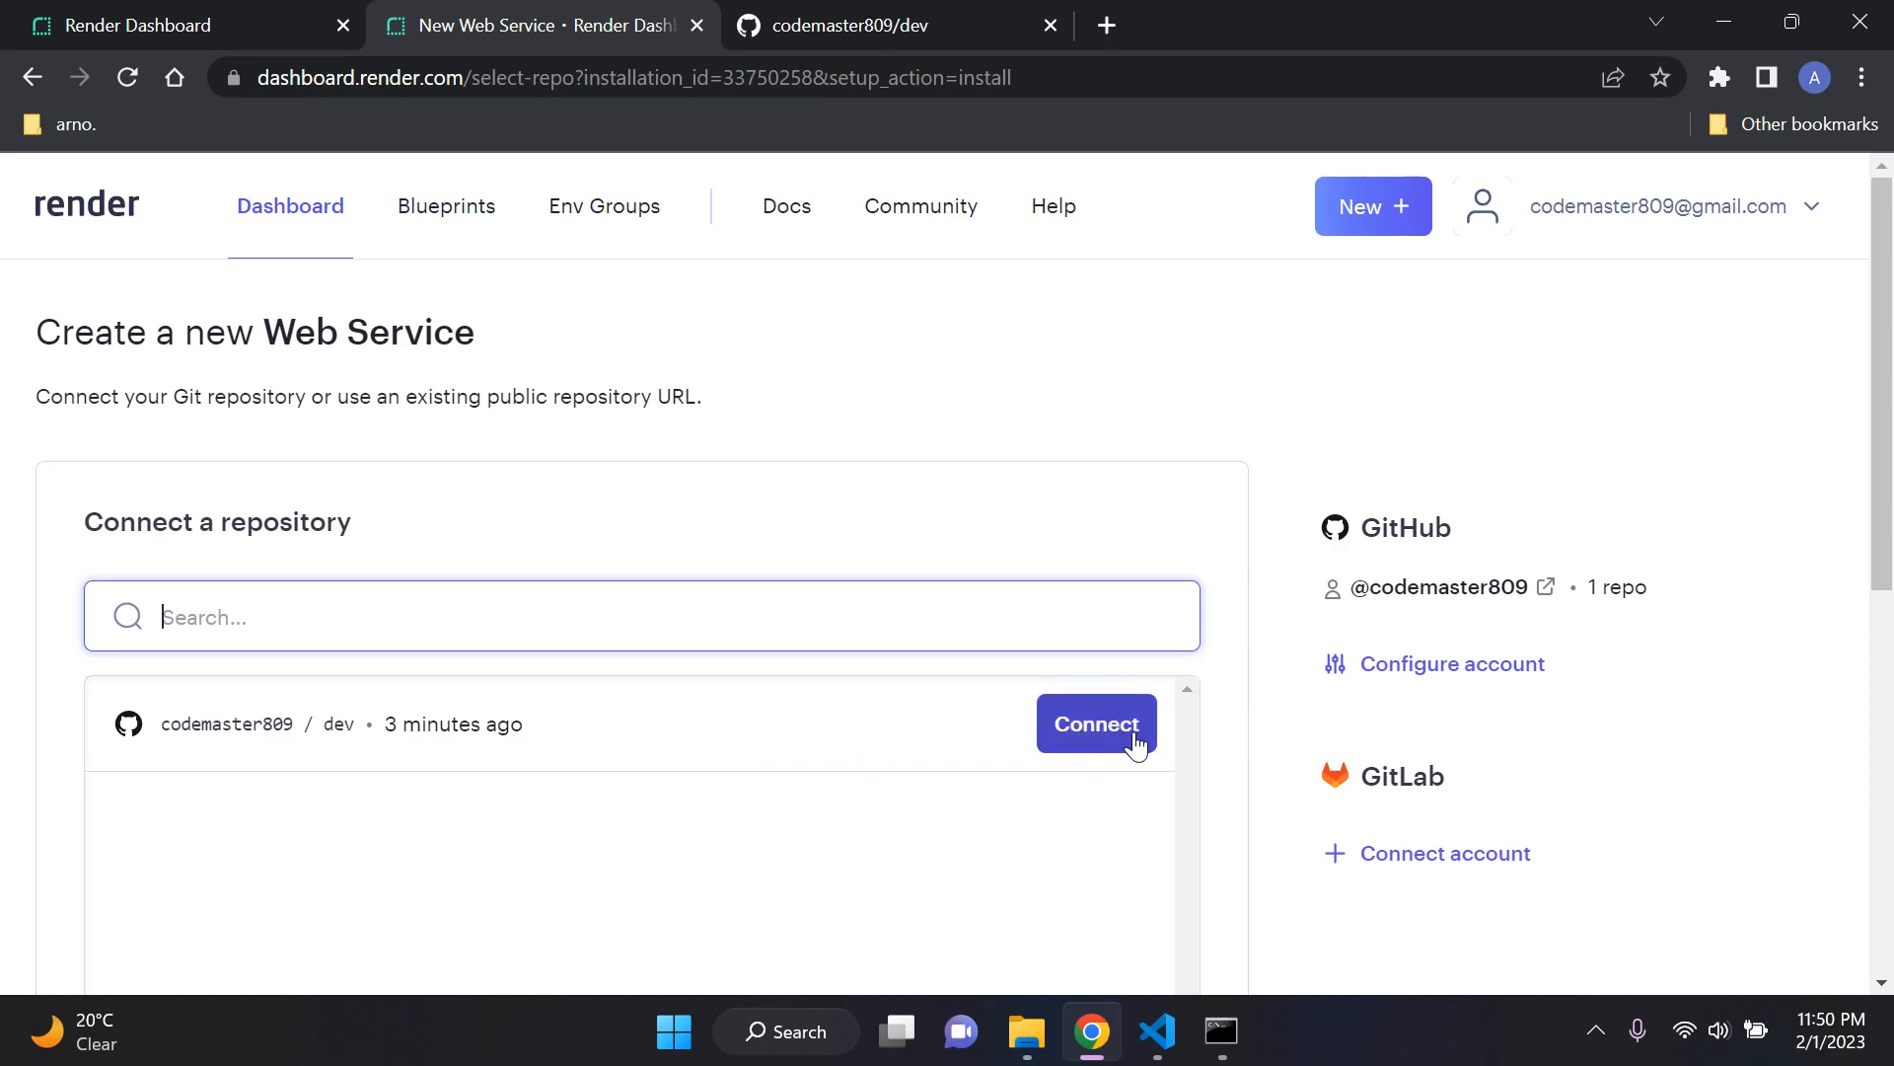
Step: Check the dev repository on GitHub, return to Render, and connect dev to the new web service
click(847, 14)
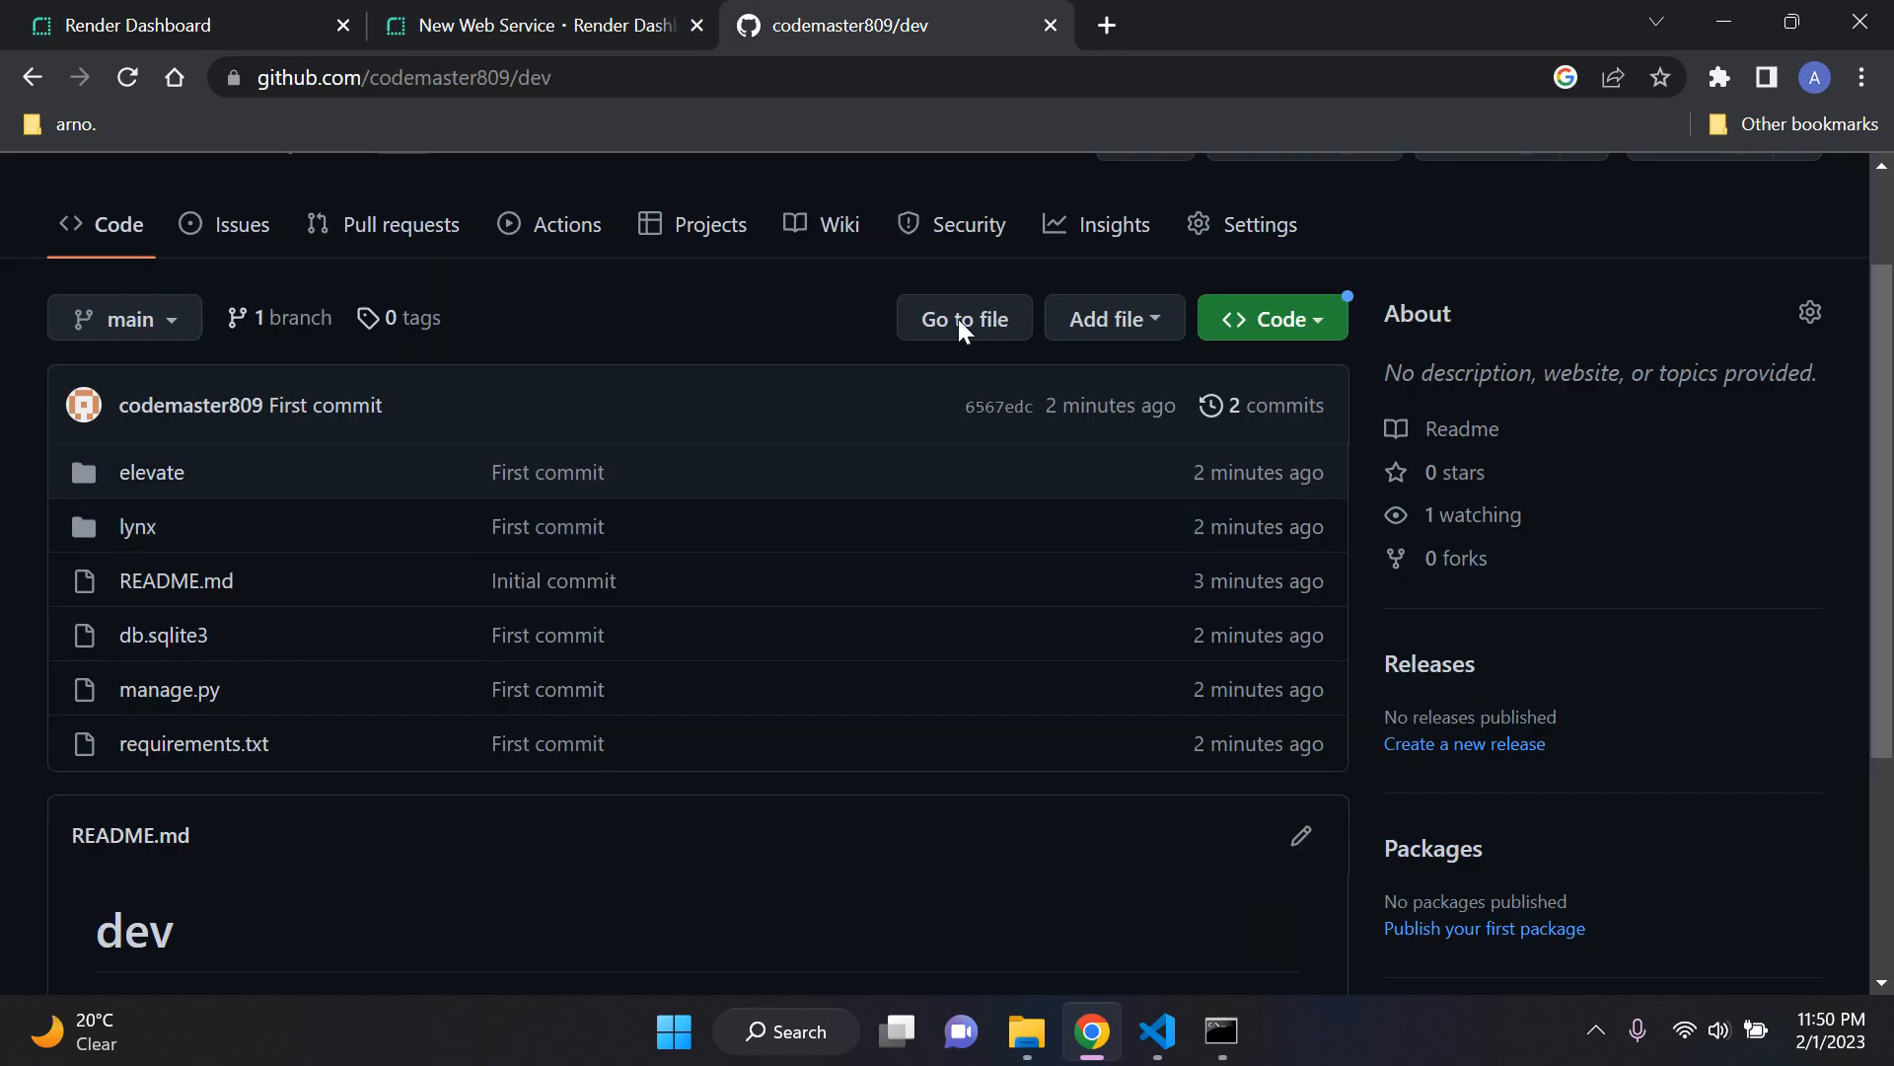
click(621, 20)
click(1086, 702)
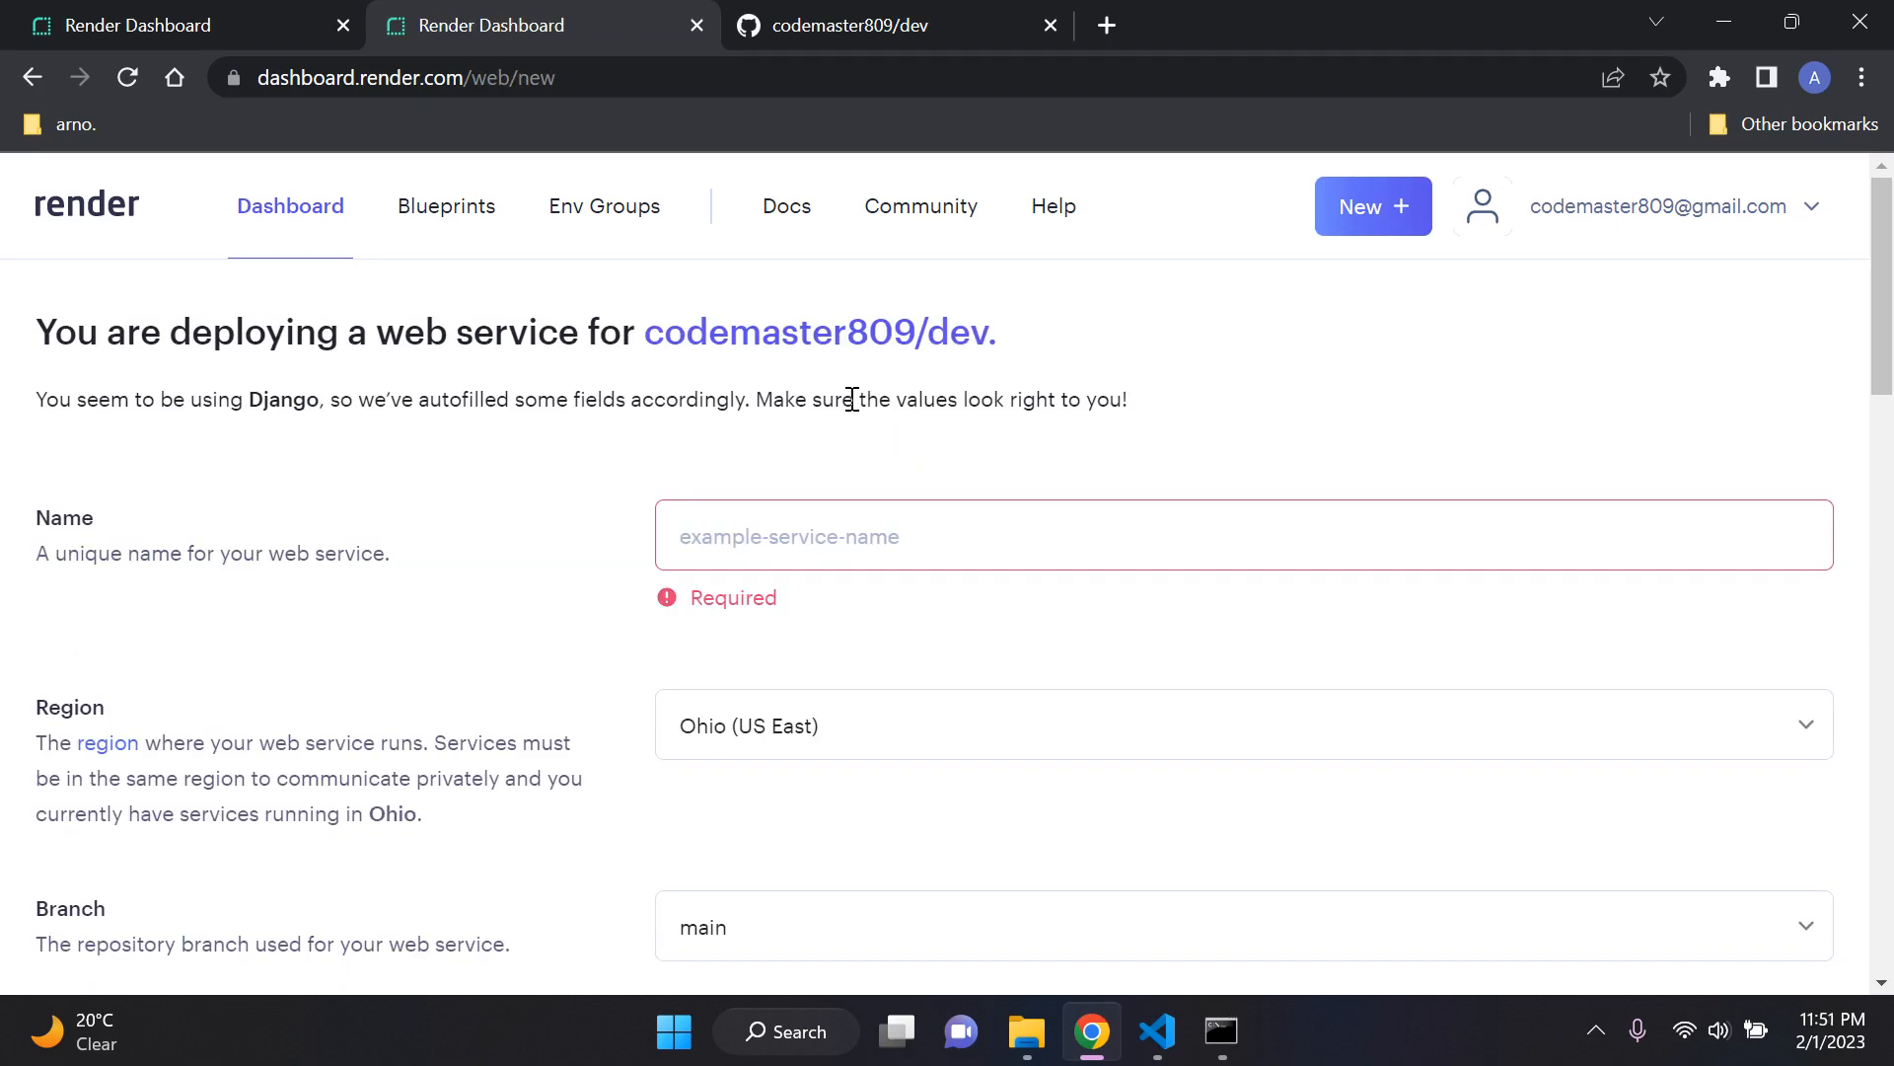
Step: Name the new web service DjangoApp
scroll(783, 451, down, 2)
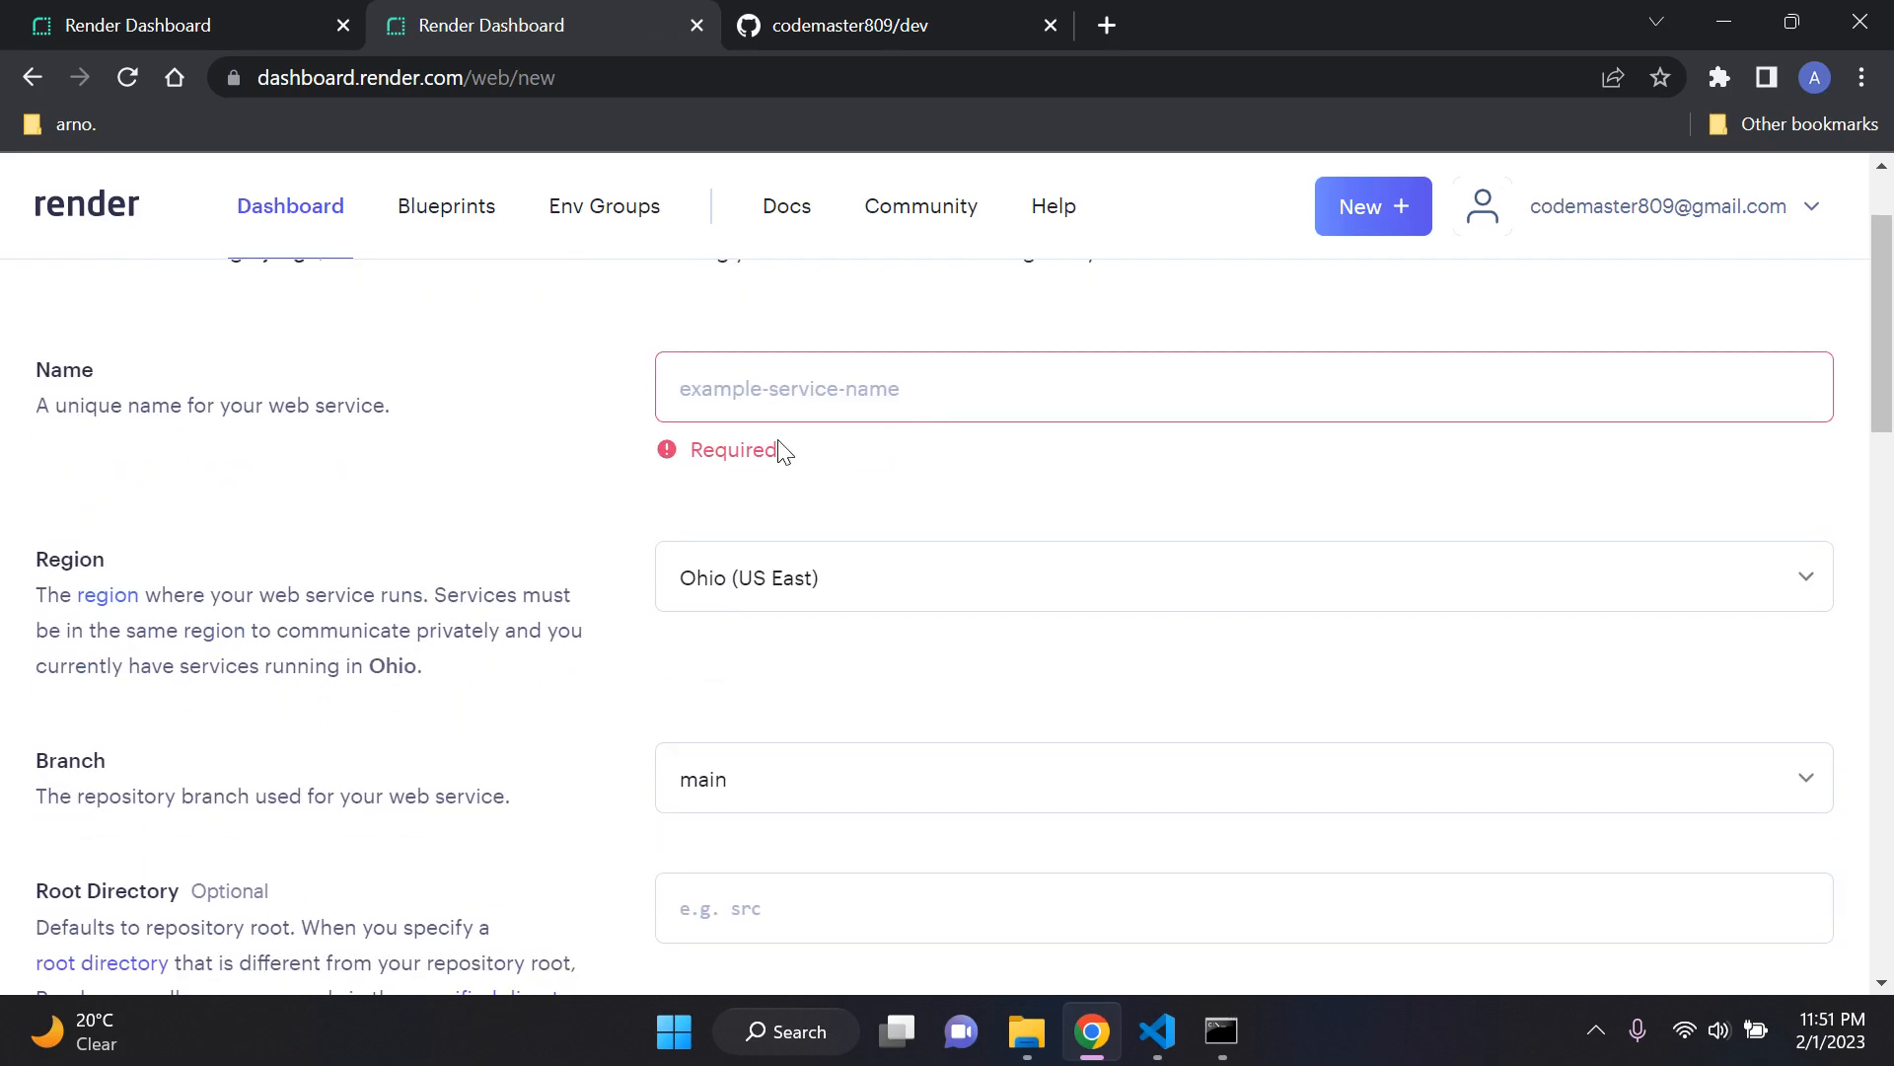
scroll(885, 523, up, 2)
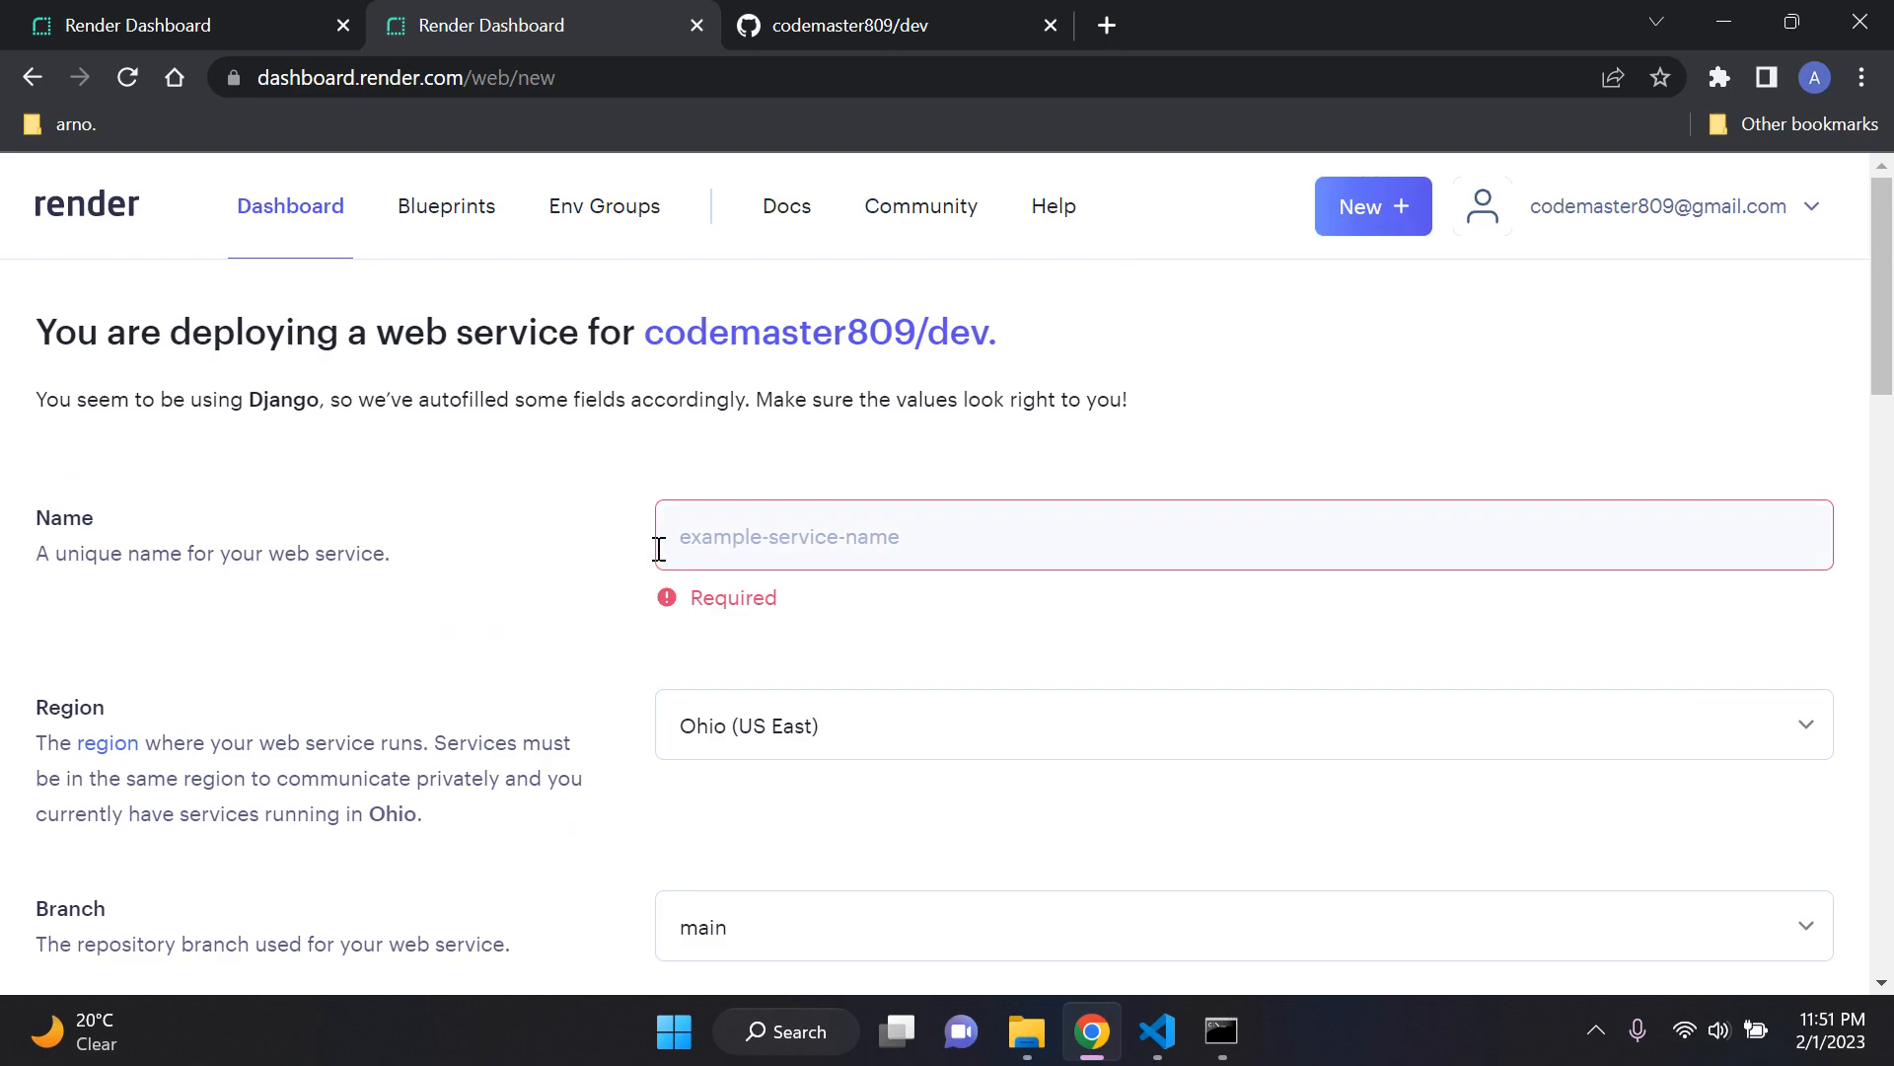
click(884, 546)
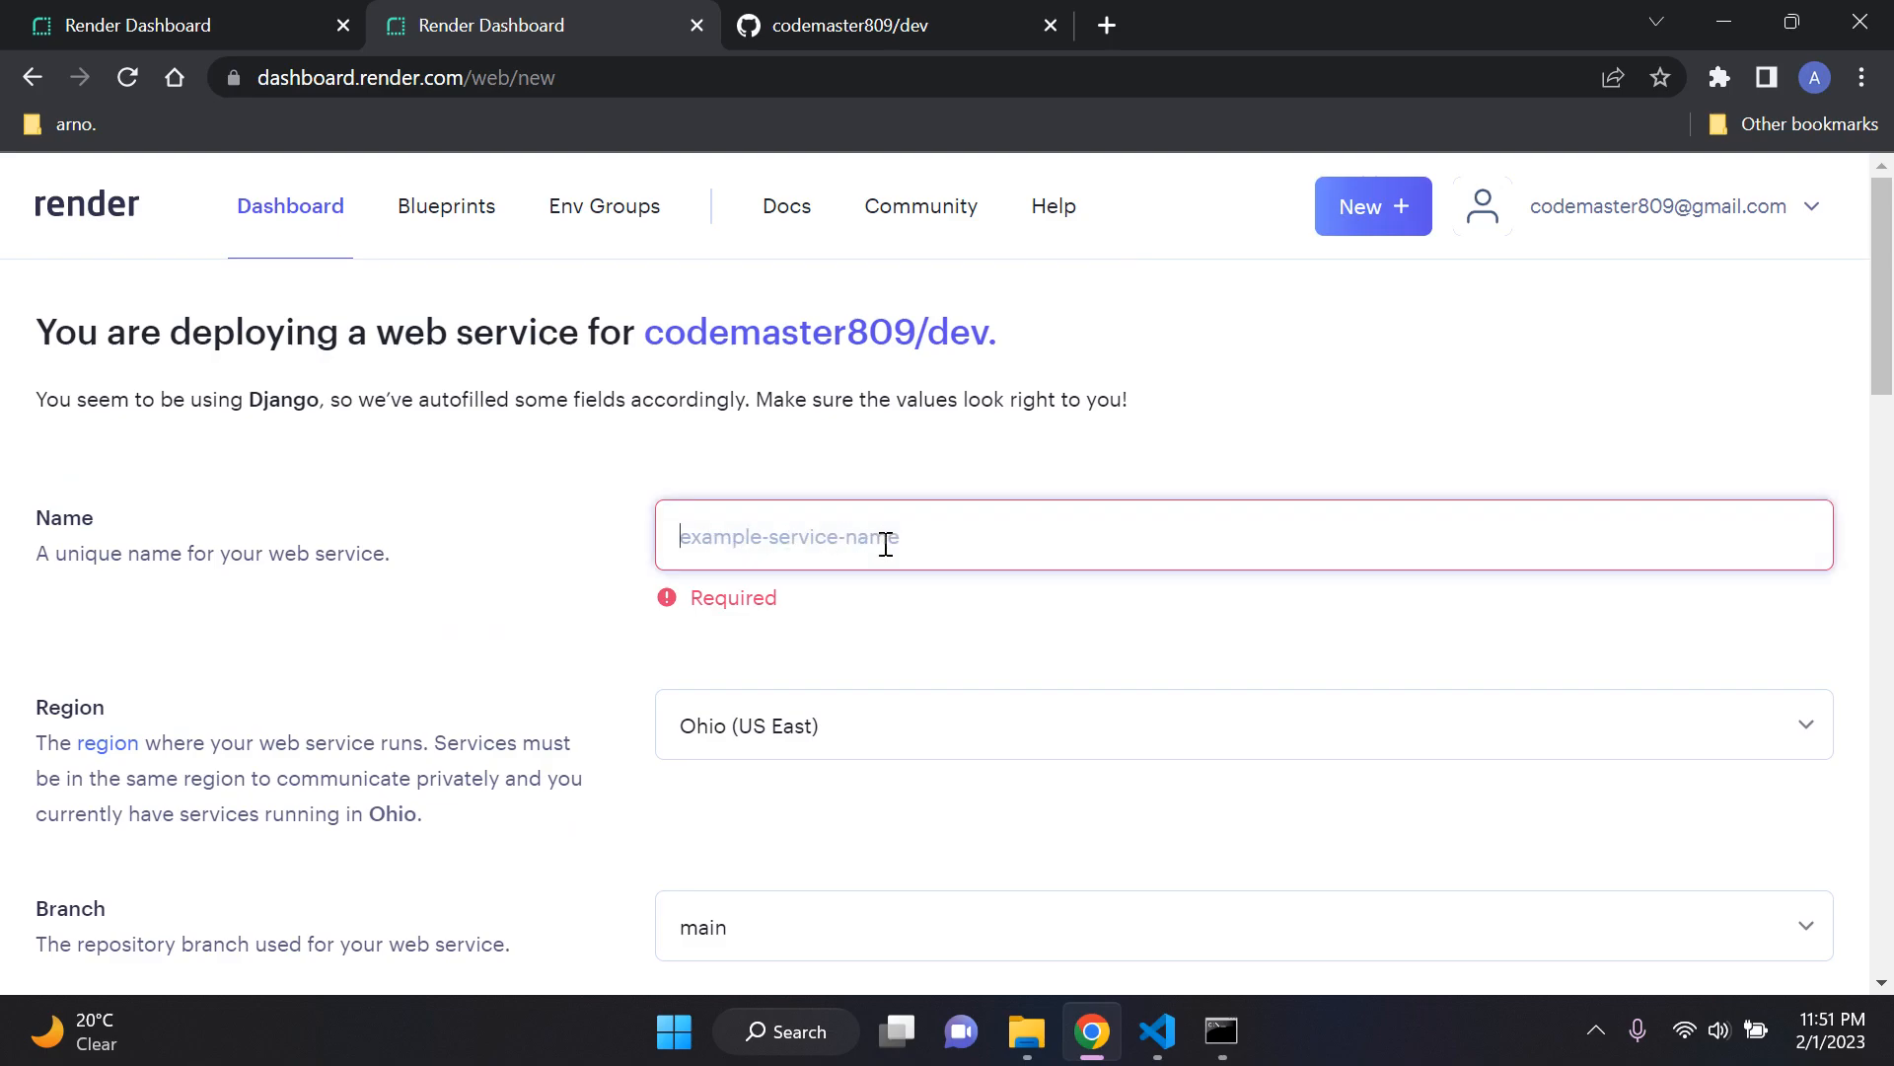
text(DjangoApp)
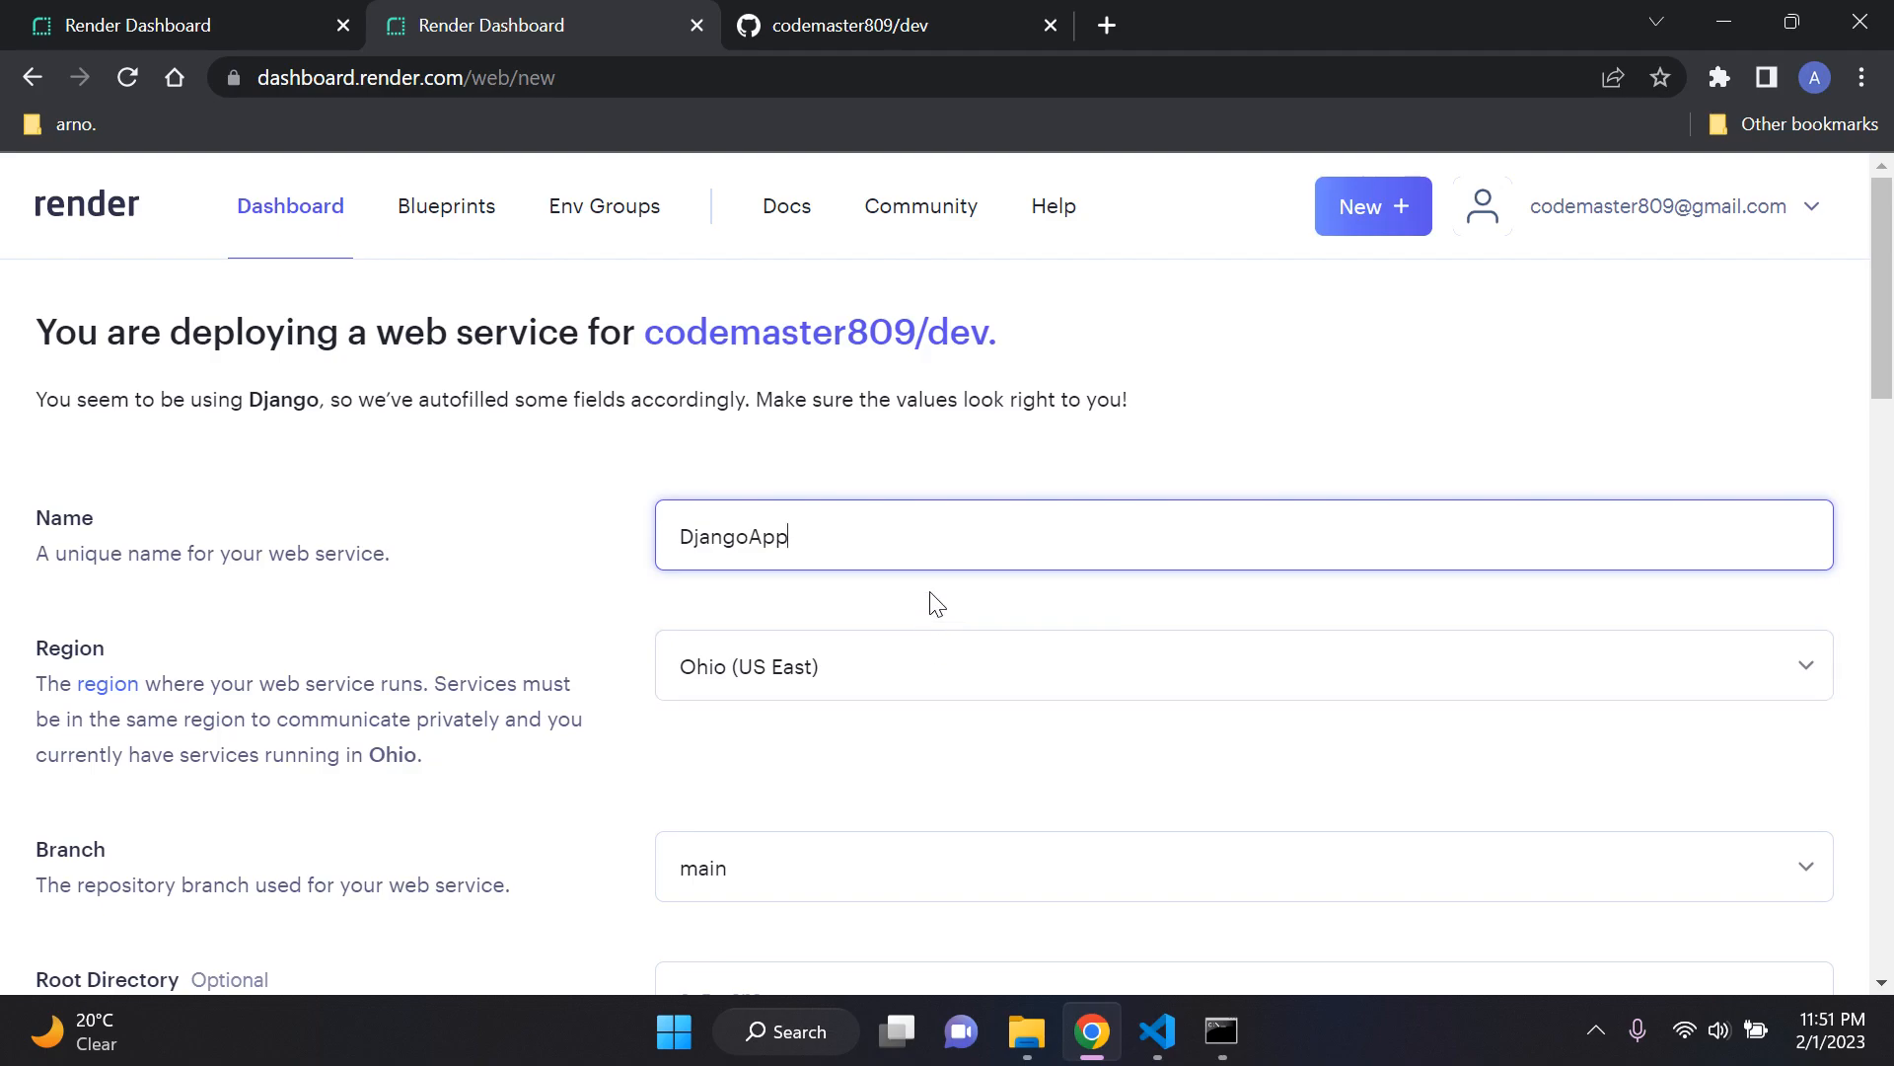
click(929, 592)
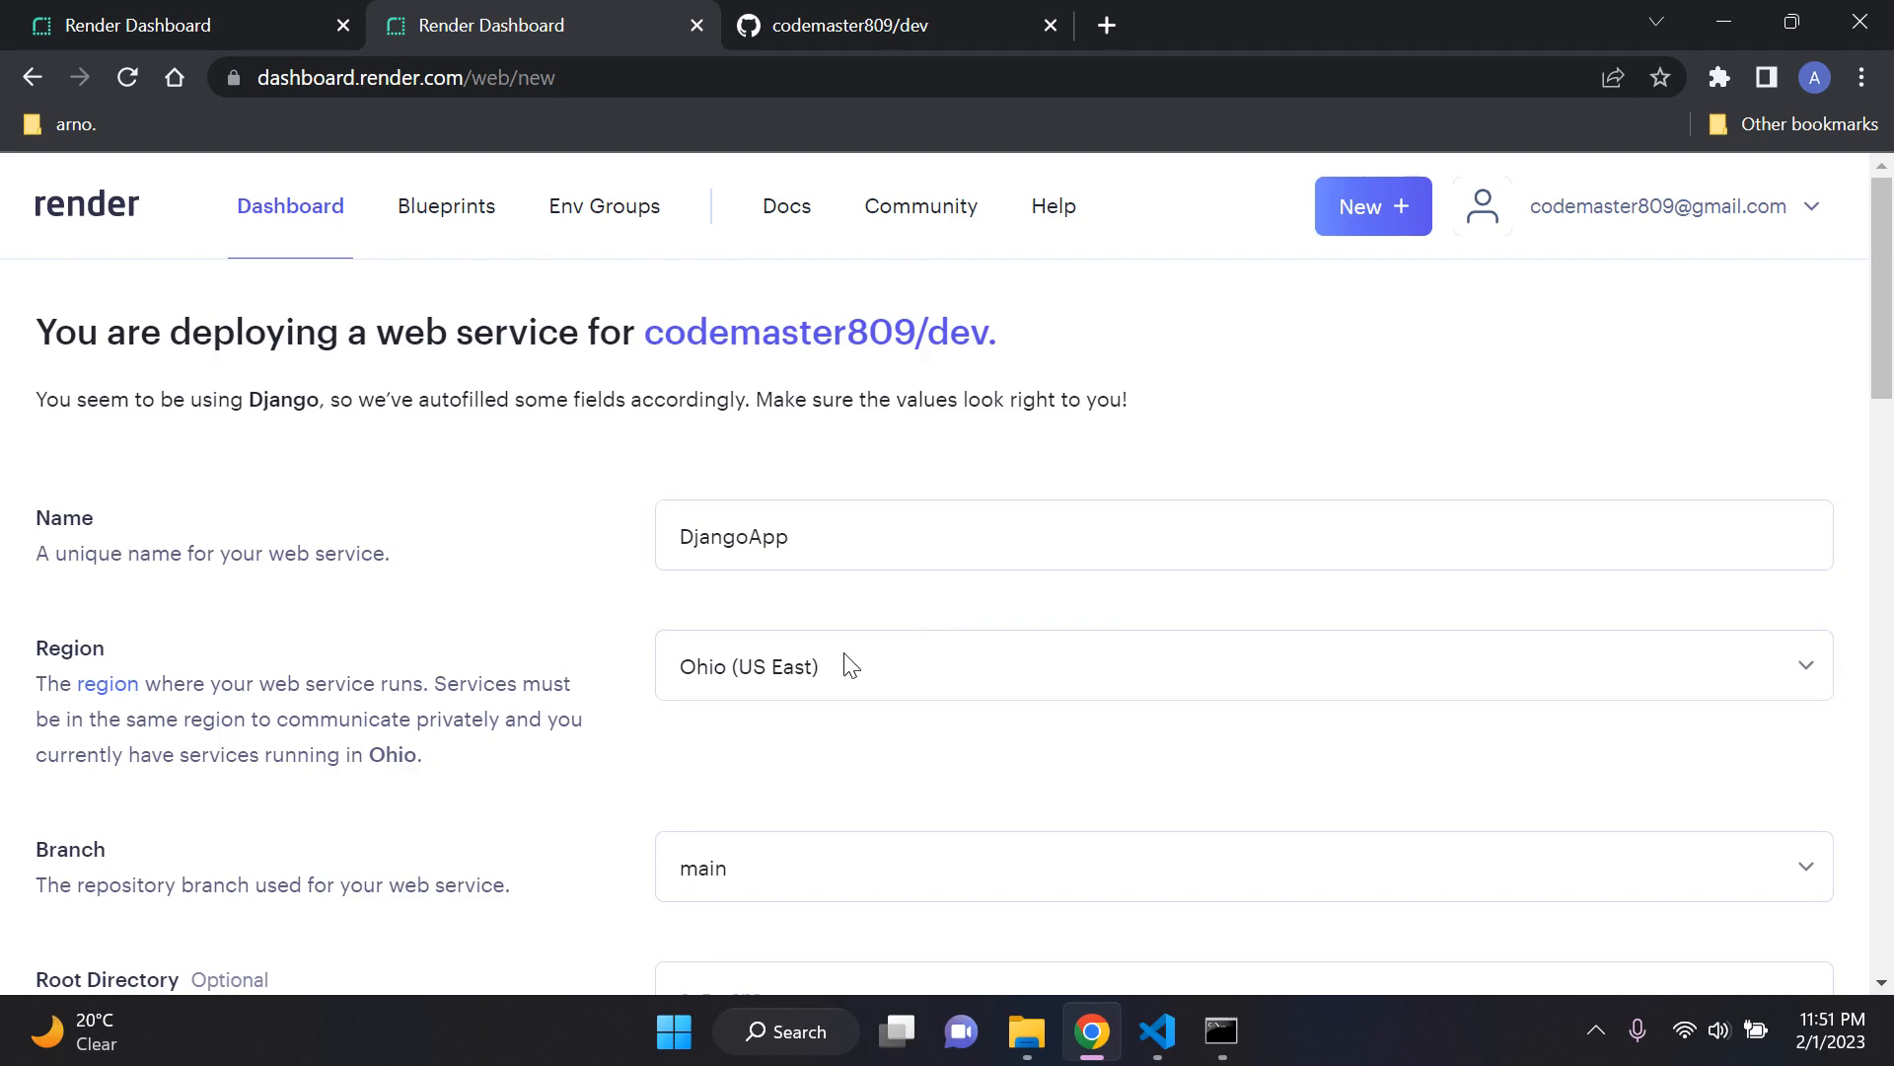
Step: Review the branch, environment and build command, check requirements.txt in Visual Studio Code, and return to the Render form
scroll(809, 622, down, 4)
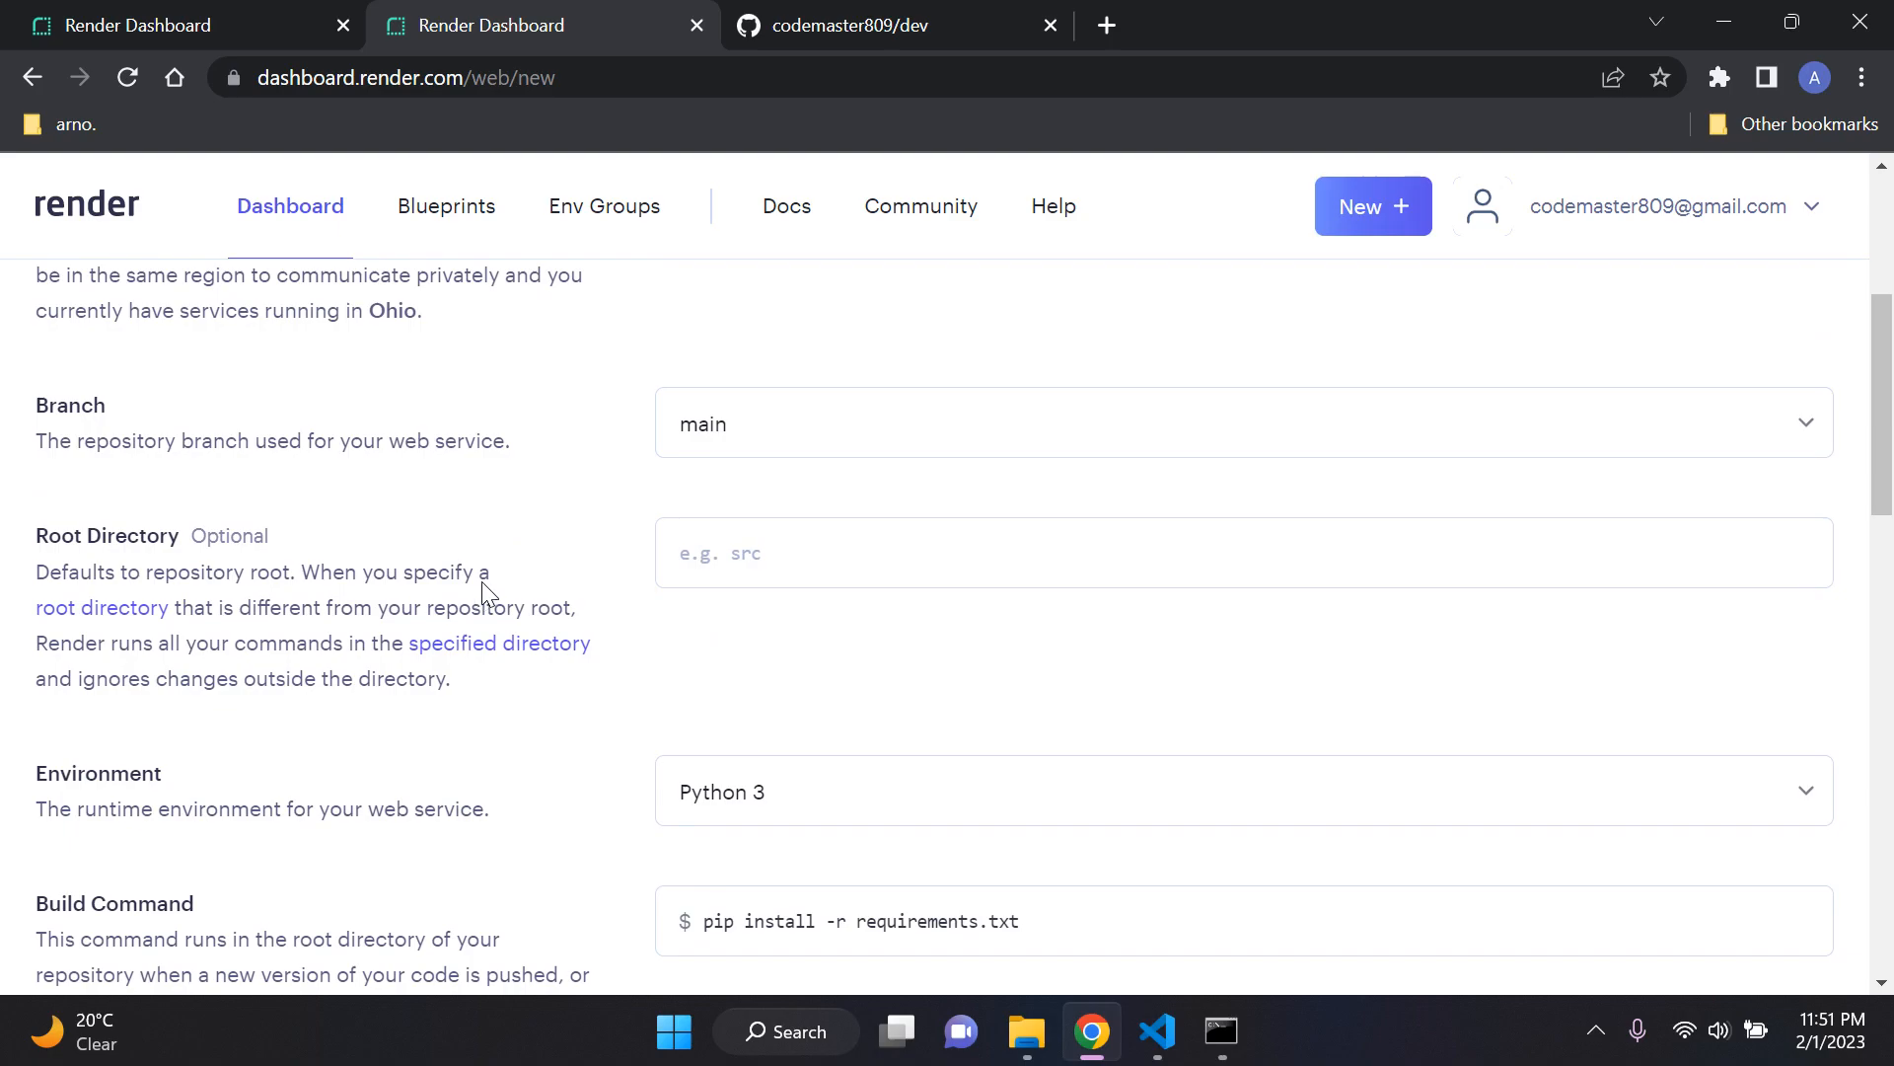
scroll(604, 549, down, 2)
scroll(445, 550, down, 2)
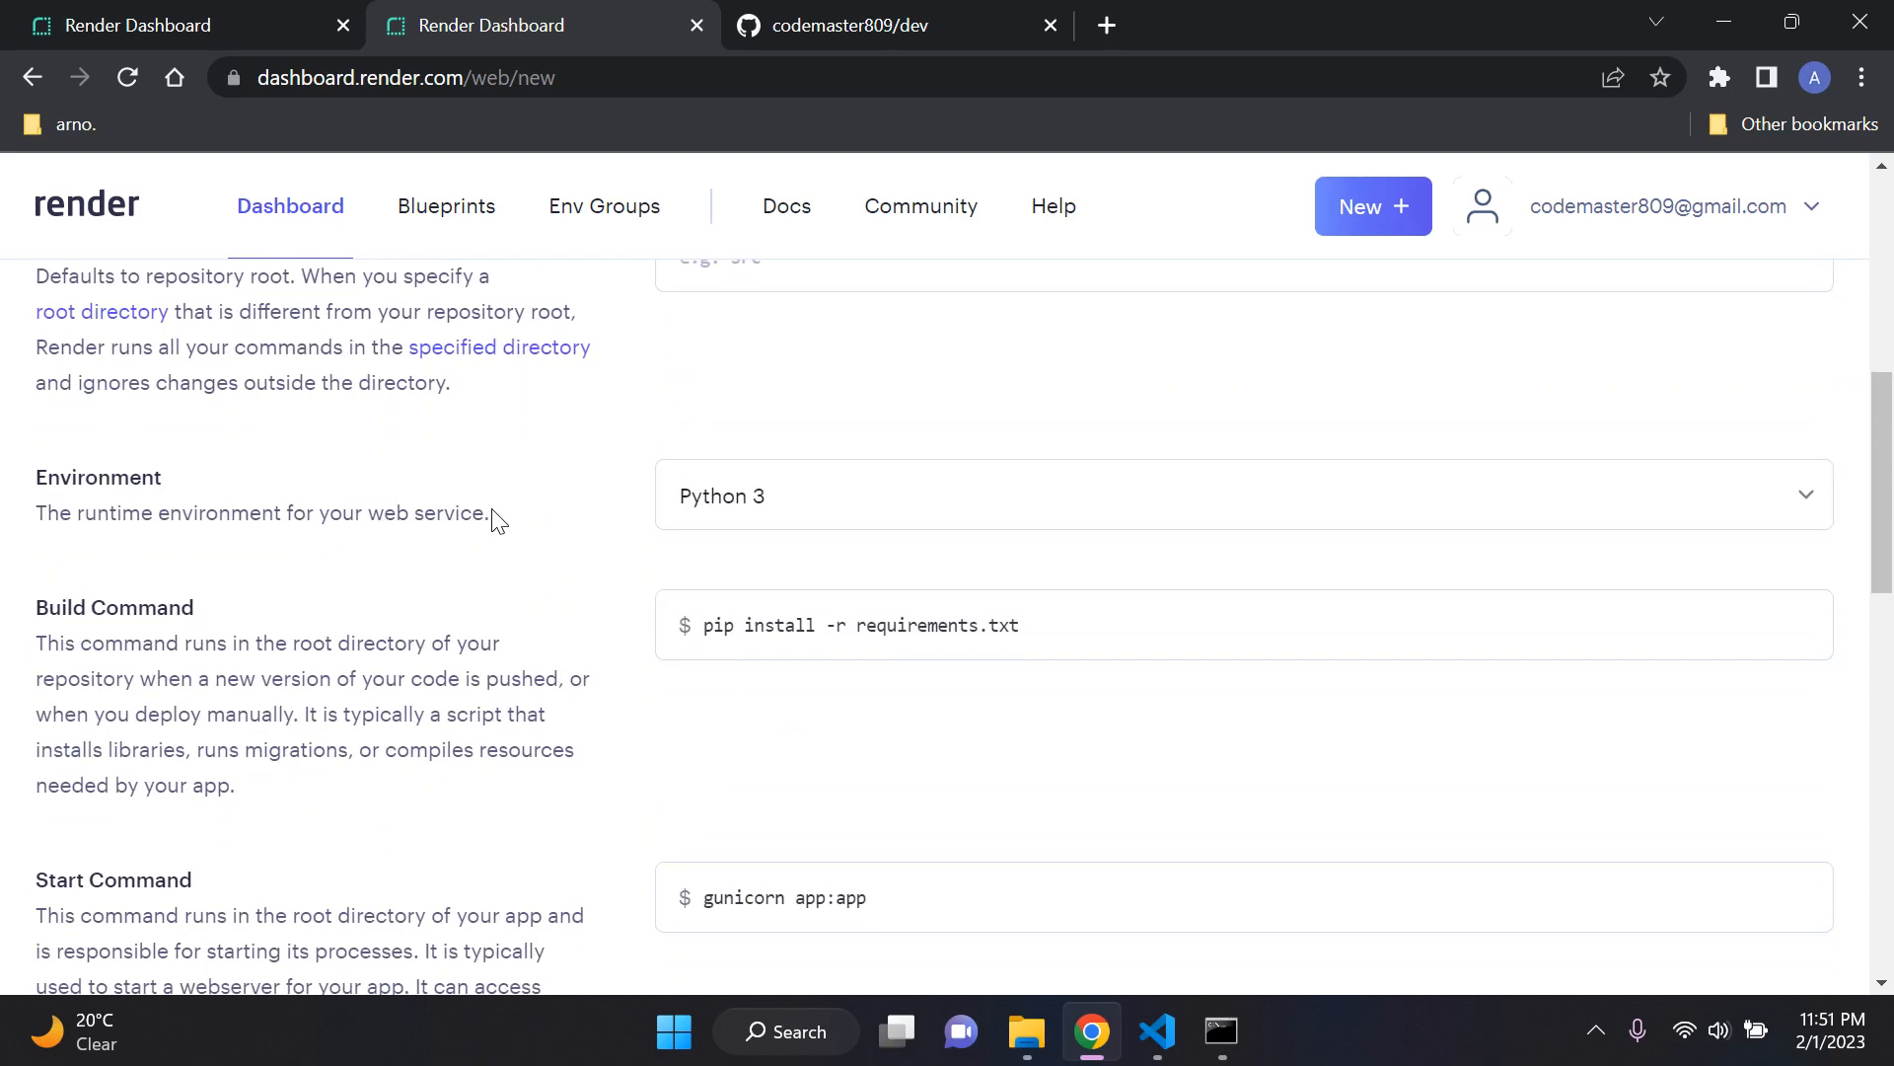
scroll(497, 518, down, 2)
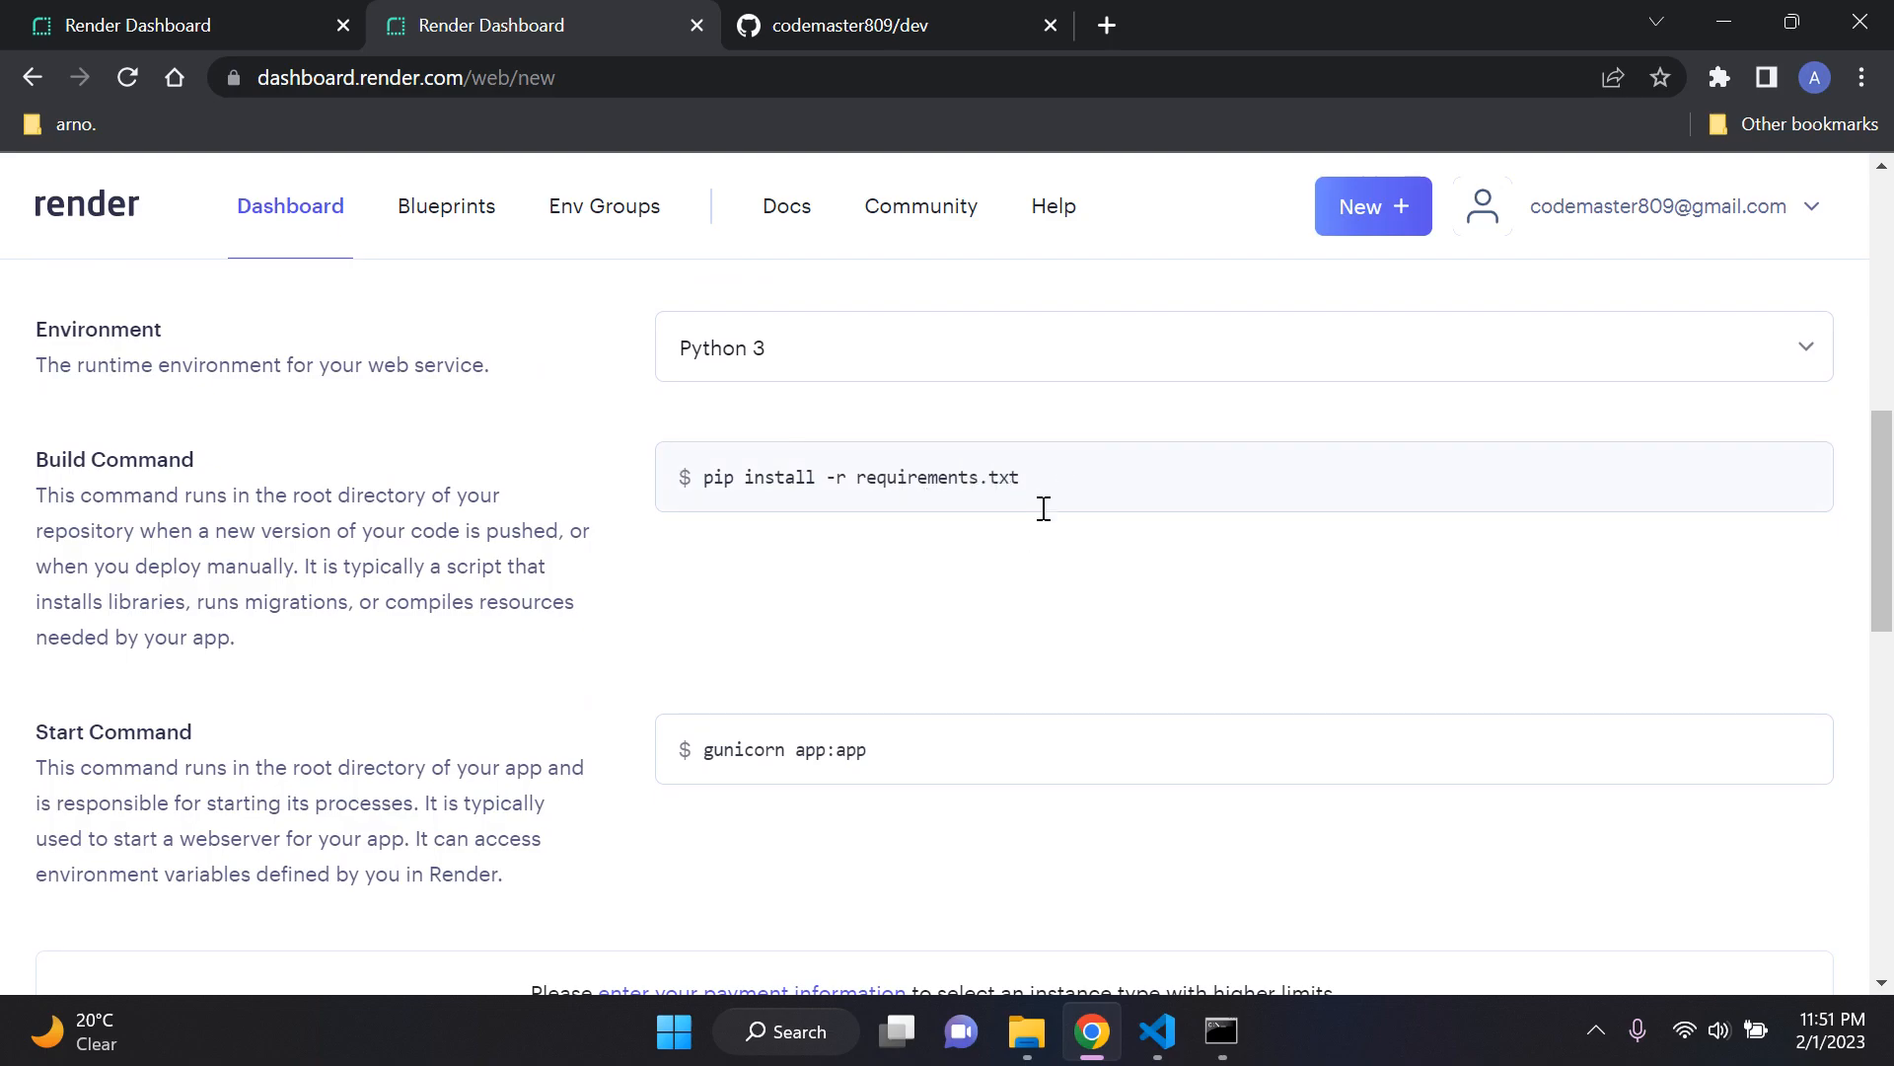
click(1157, 1031)
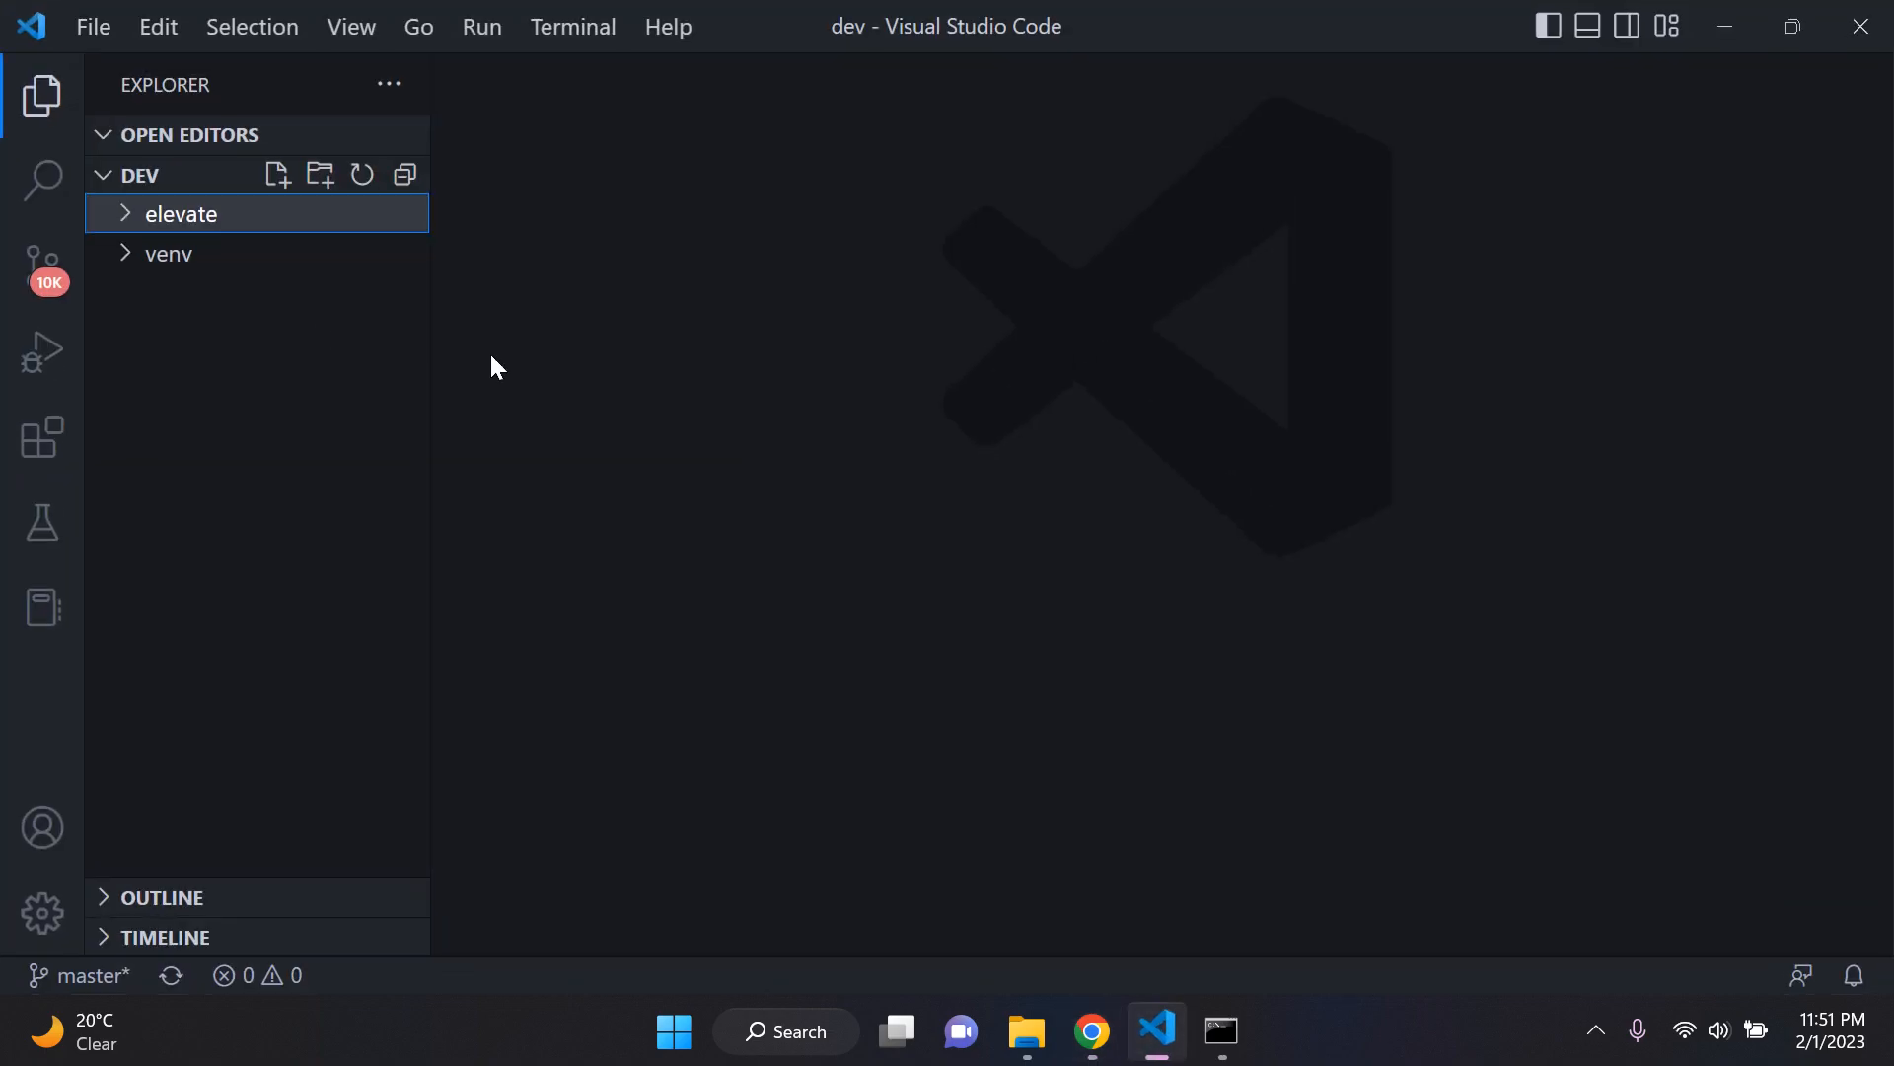
click(215, 219)
click(296, 413)
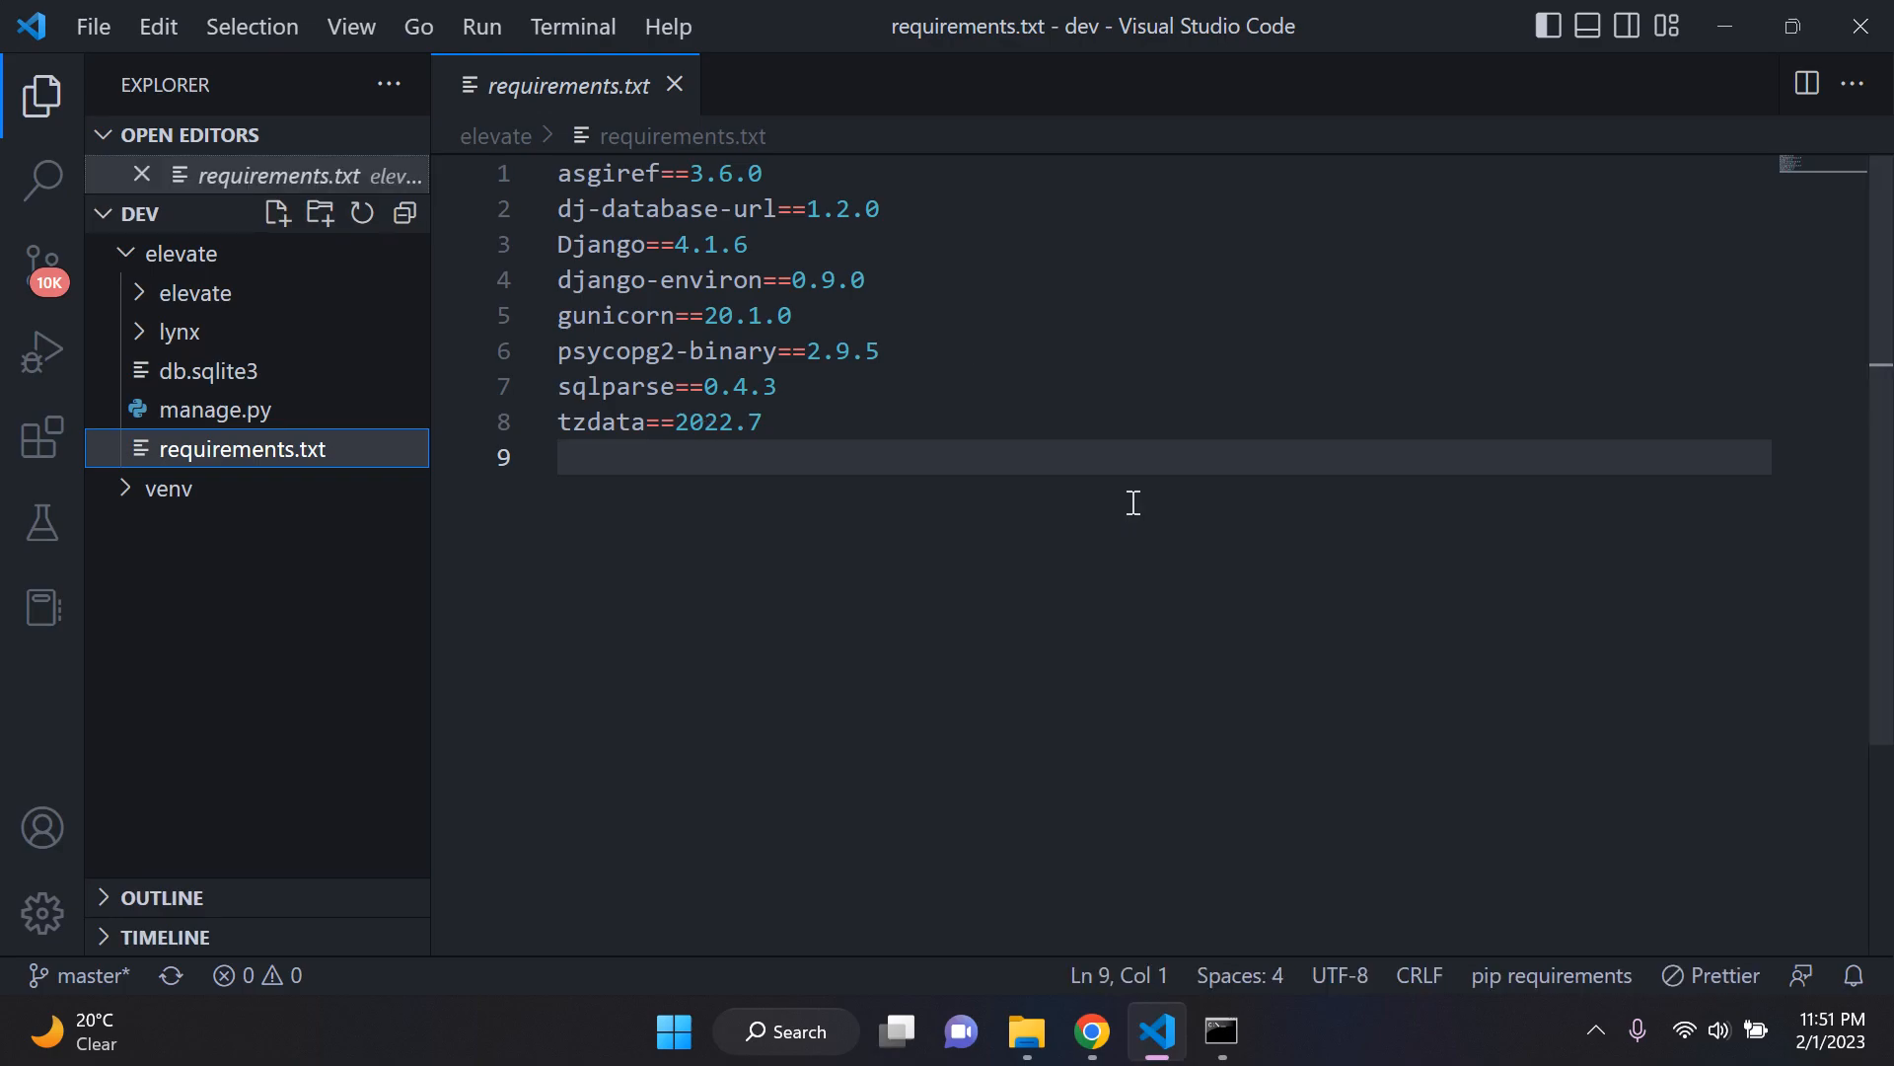
click(1093, 1031)
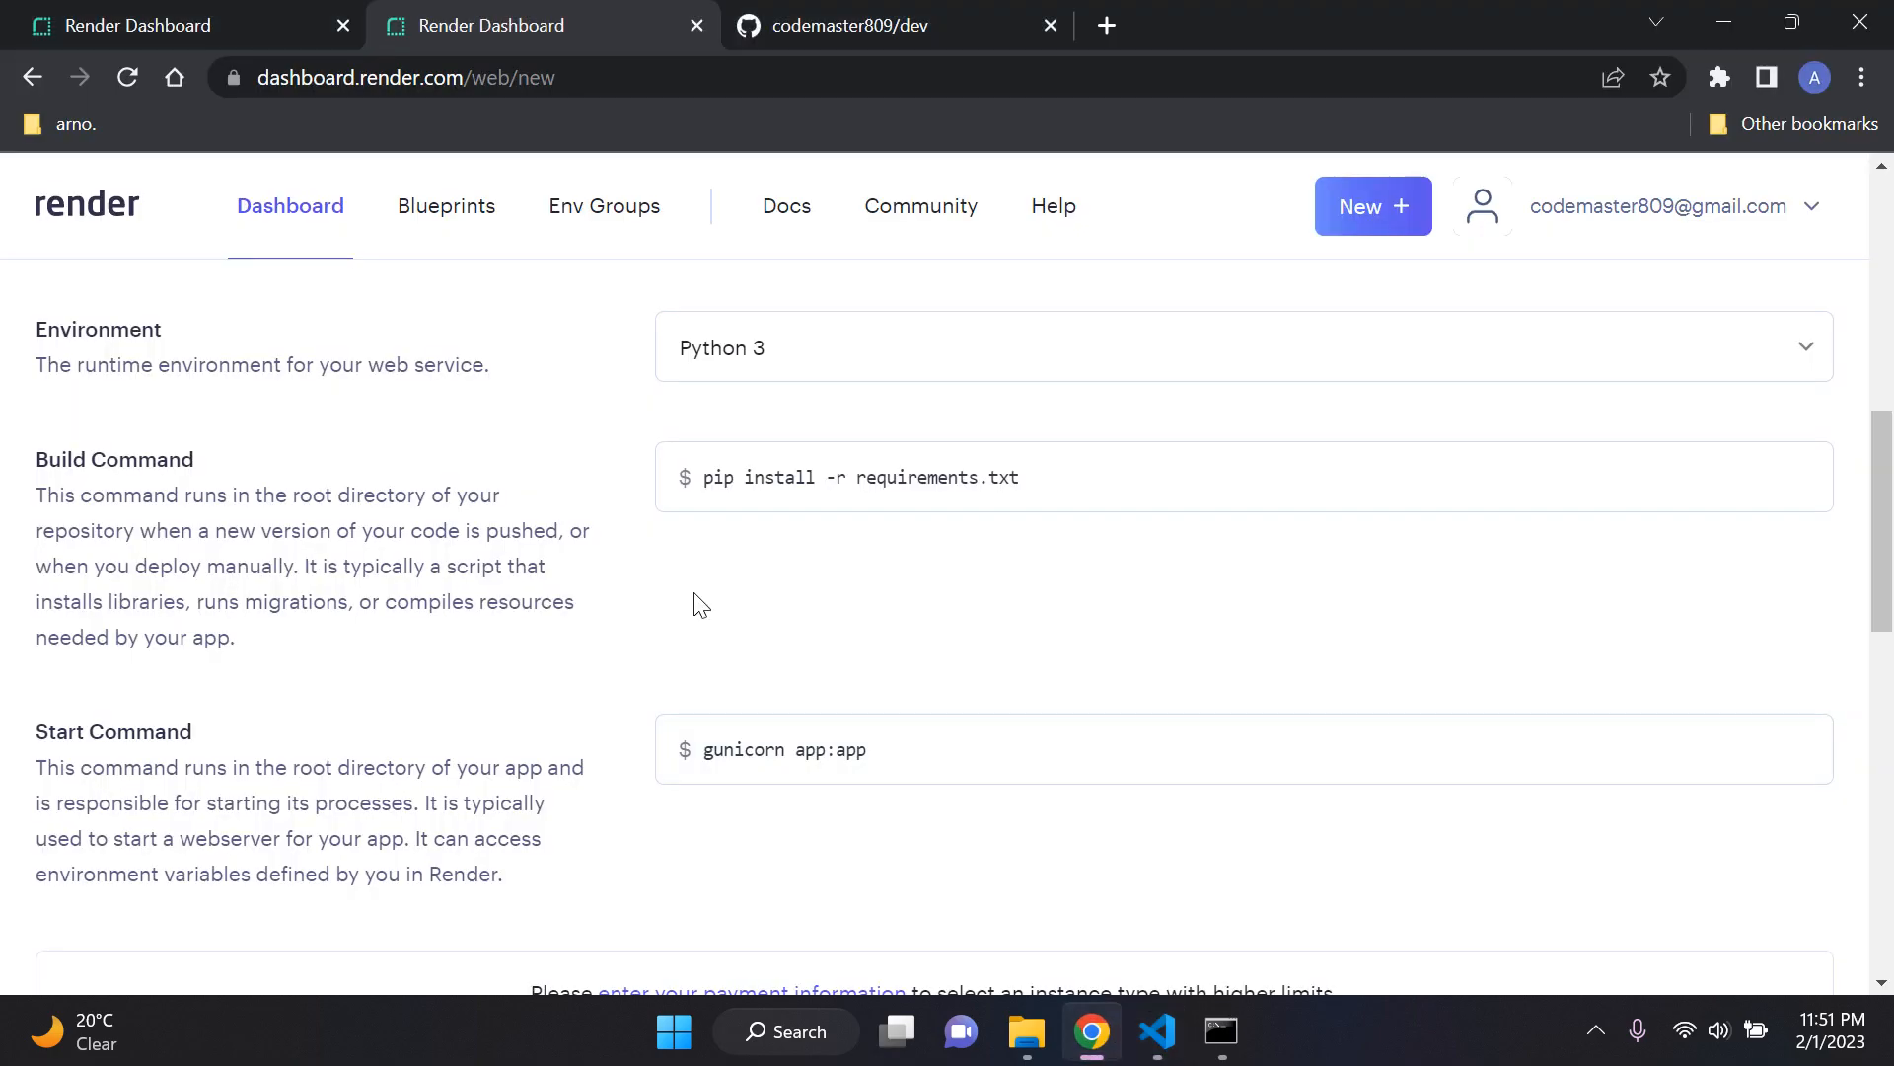
Step: Read the Start Command description, switch to Visual Studio Code, close requirements.txt and open settings.py from the inner elevate folder
scroll(592, 579, down, 2)
scroll(579, 580, up, 1)
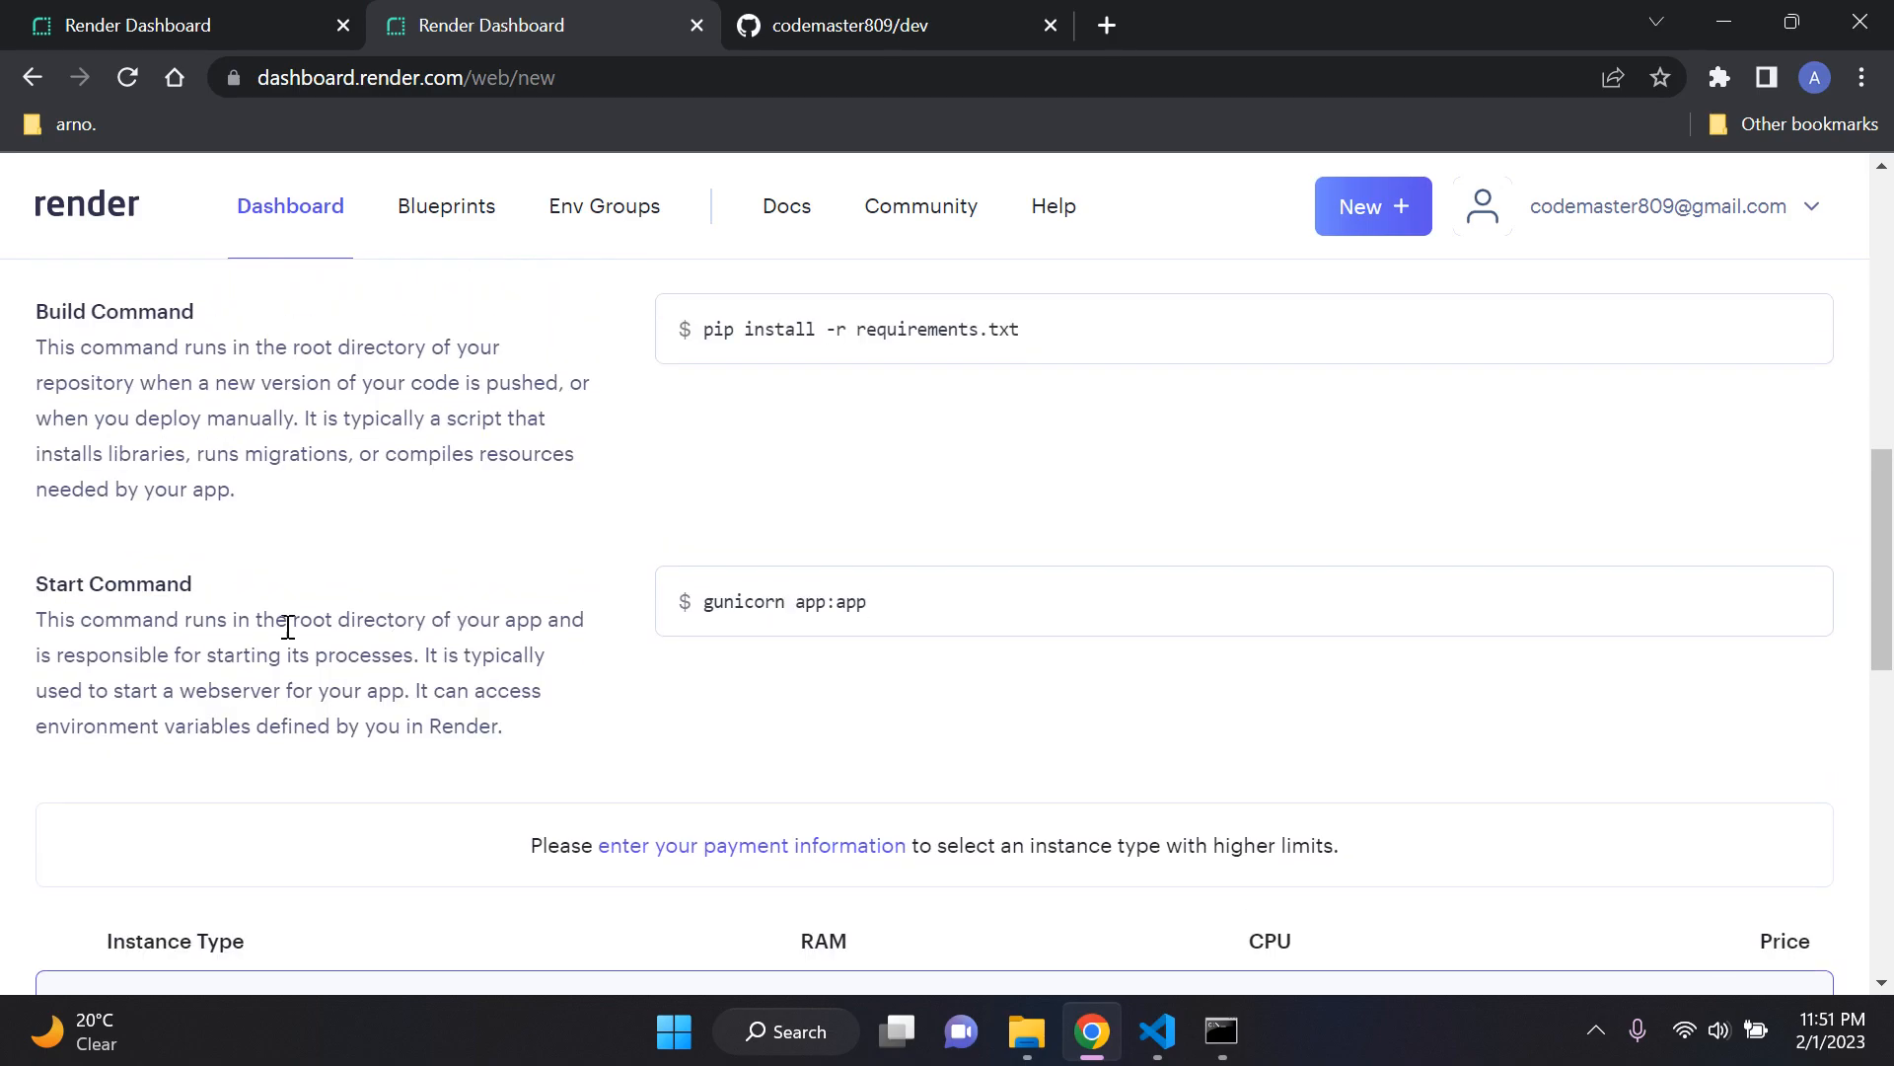
drag(57, 590, 664, 736)
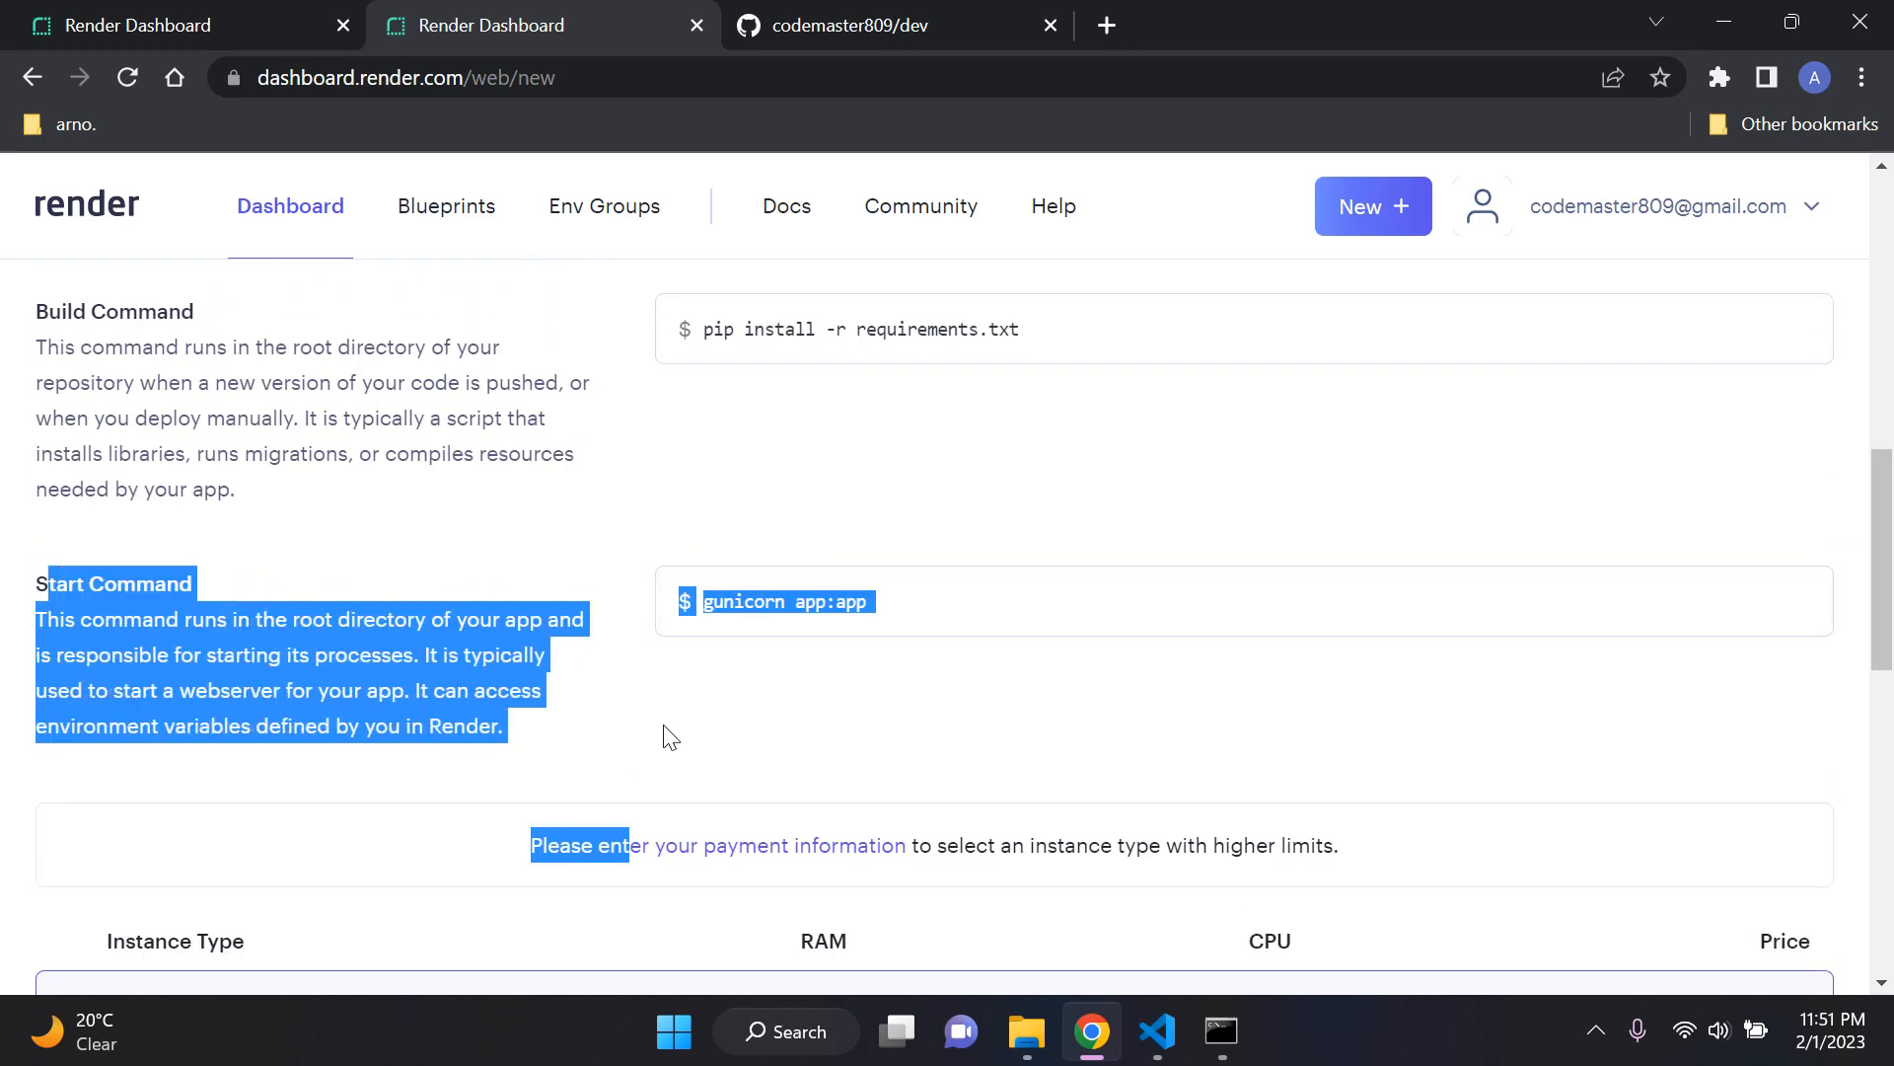
click(942, 543)
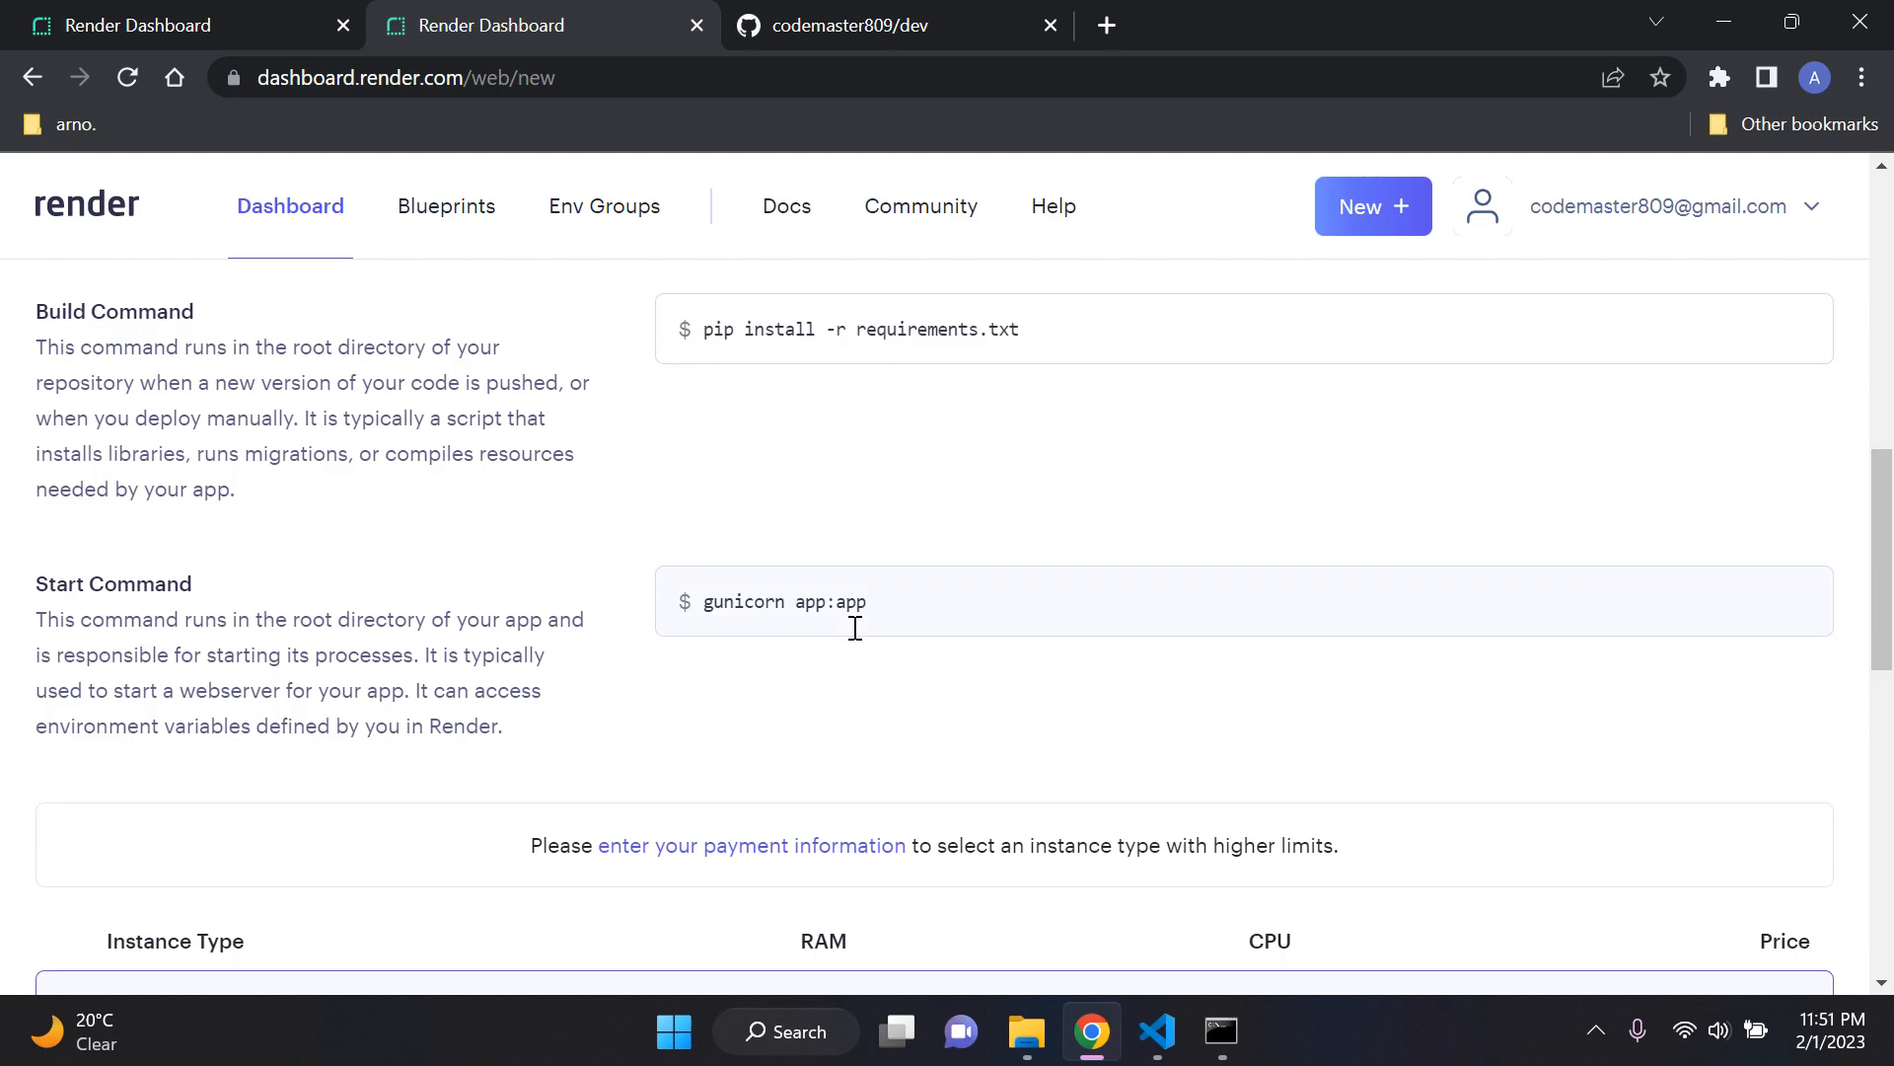
click(1157, 1031)
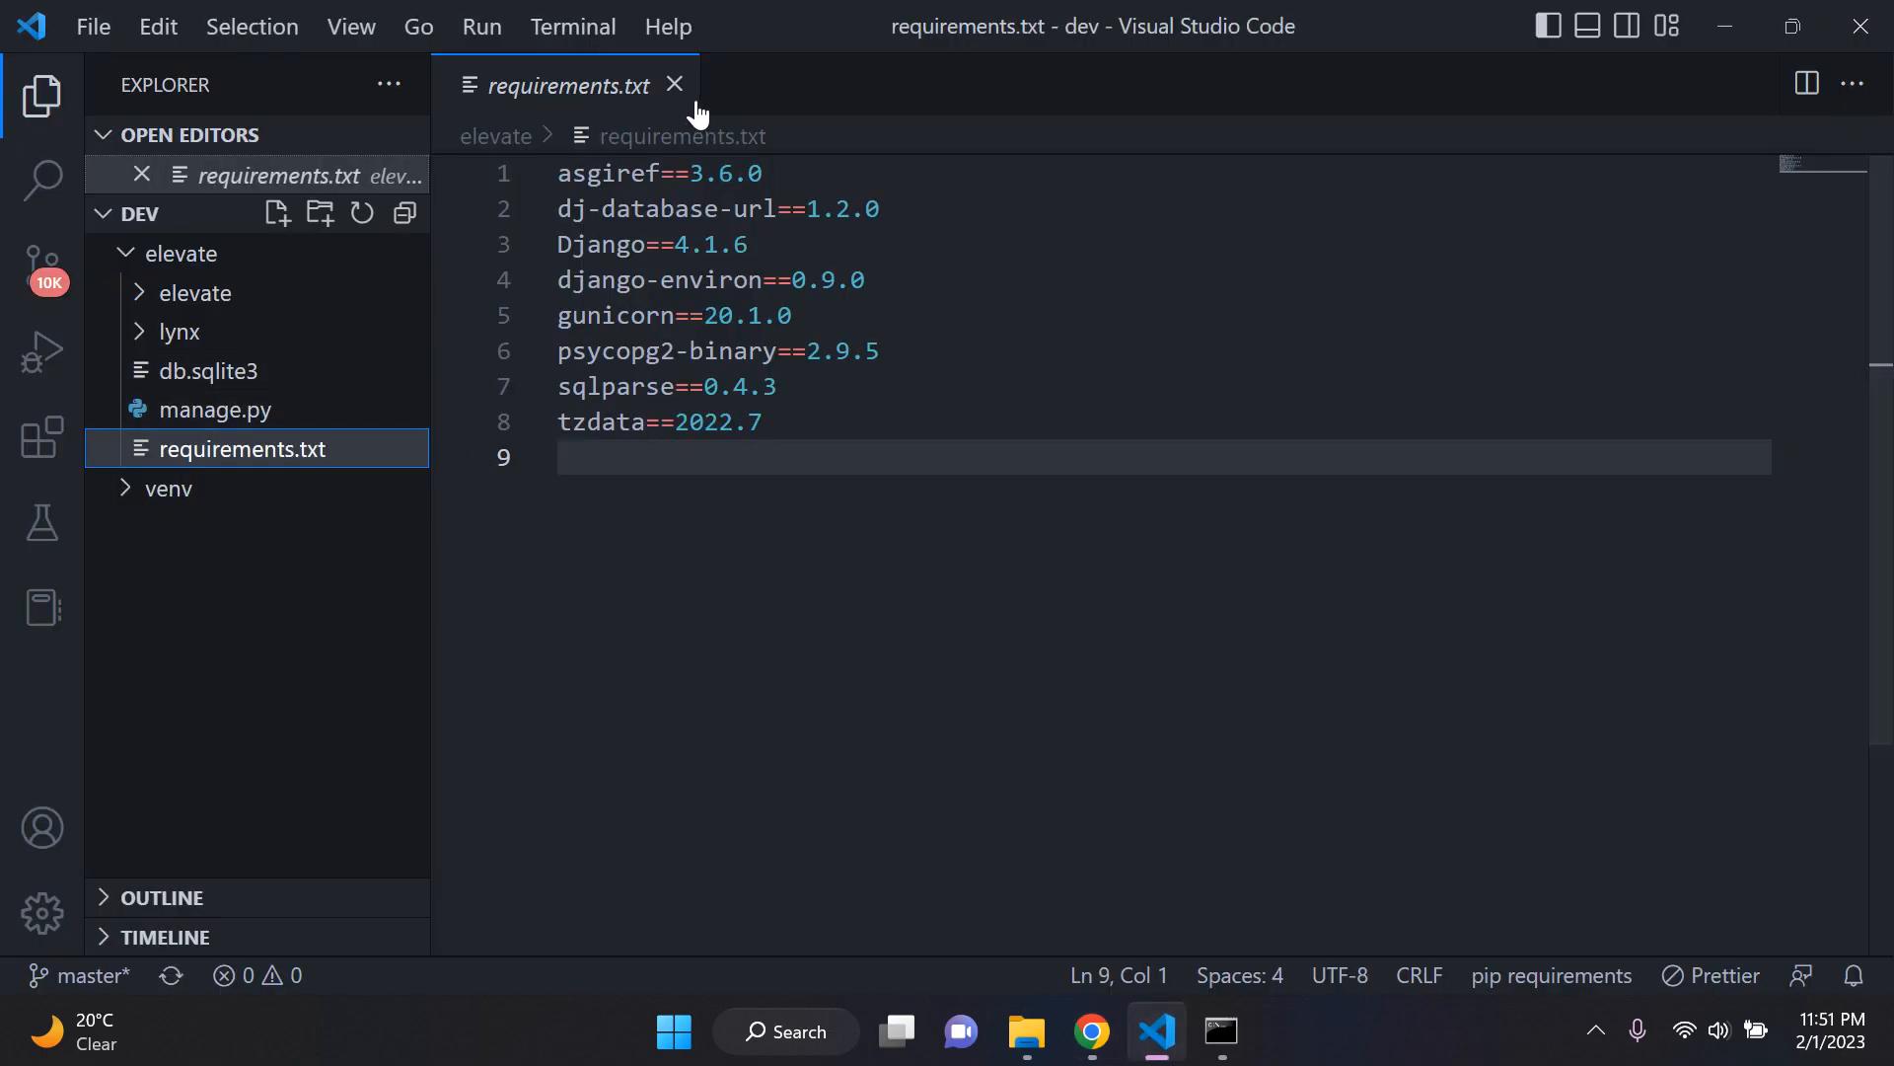
click(675, 85)
click(287, 259)
click(287, 443)
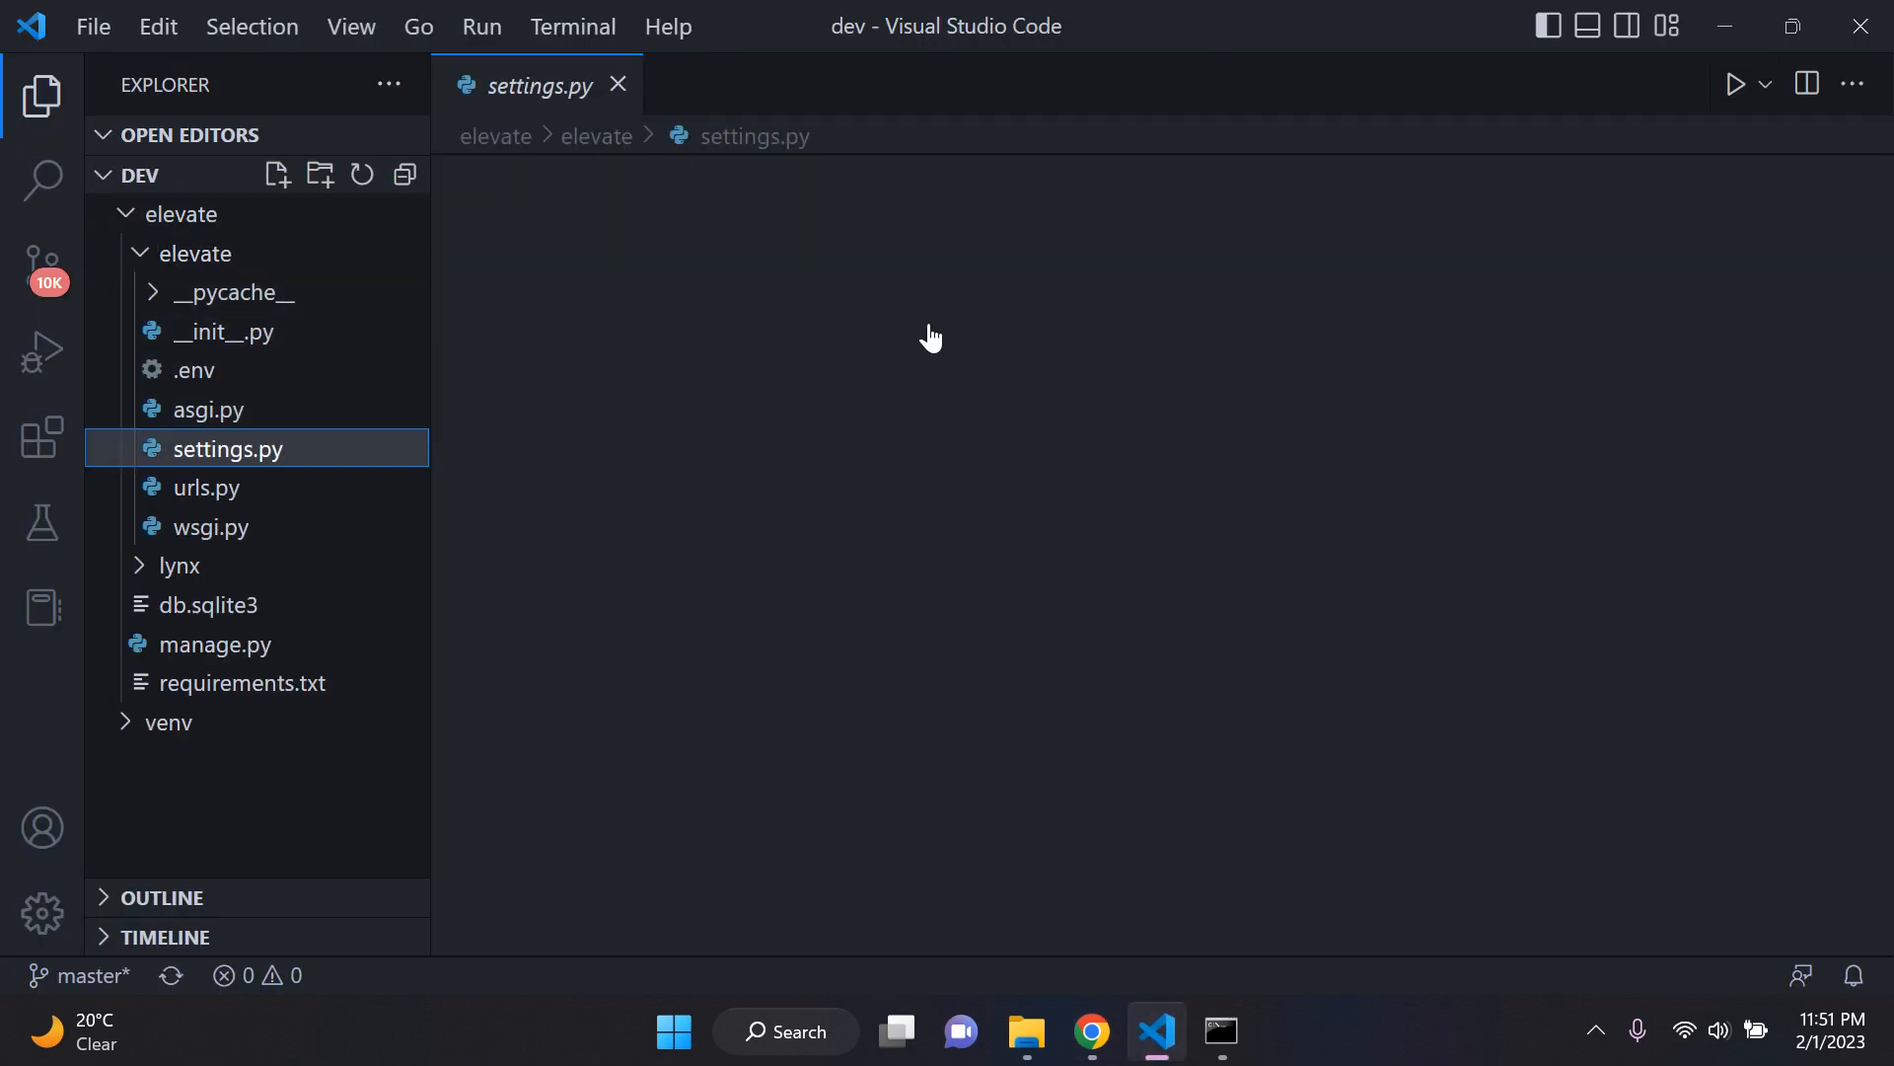
Step: Find the WSGI_APPLICATION setting in settings.py and examine its value
scroll(1036, 395, down, 10)
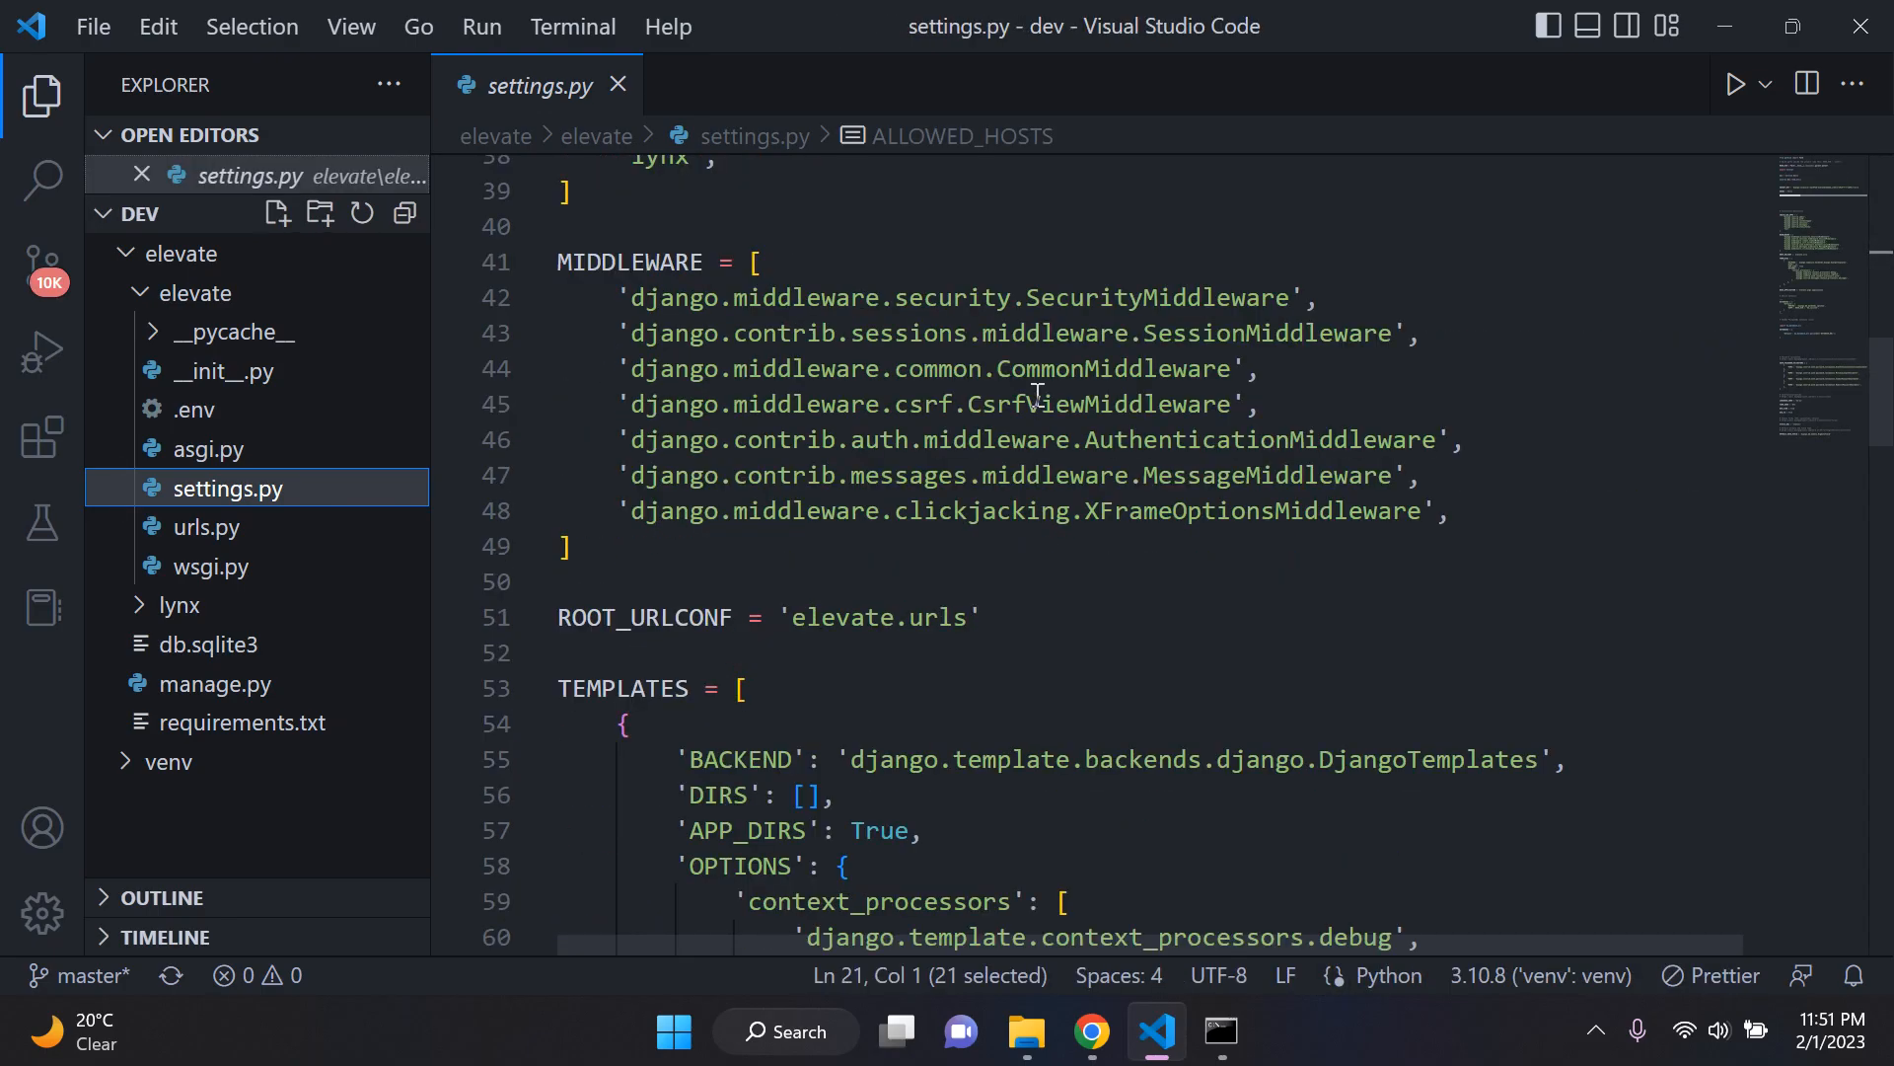
scroll(1037, 393, down, 8)
scroll(802, 560, up, 1)
drag(559, 590, 792, 590)
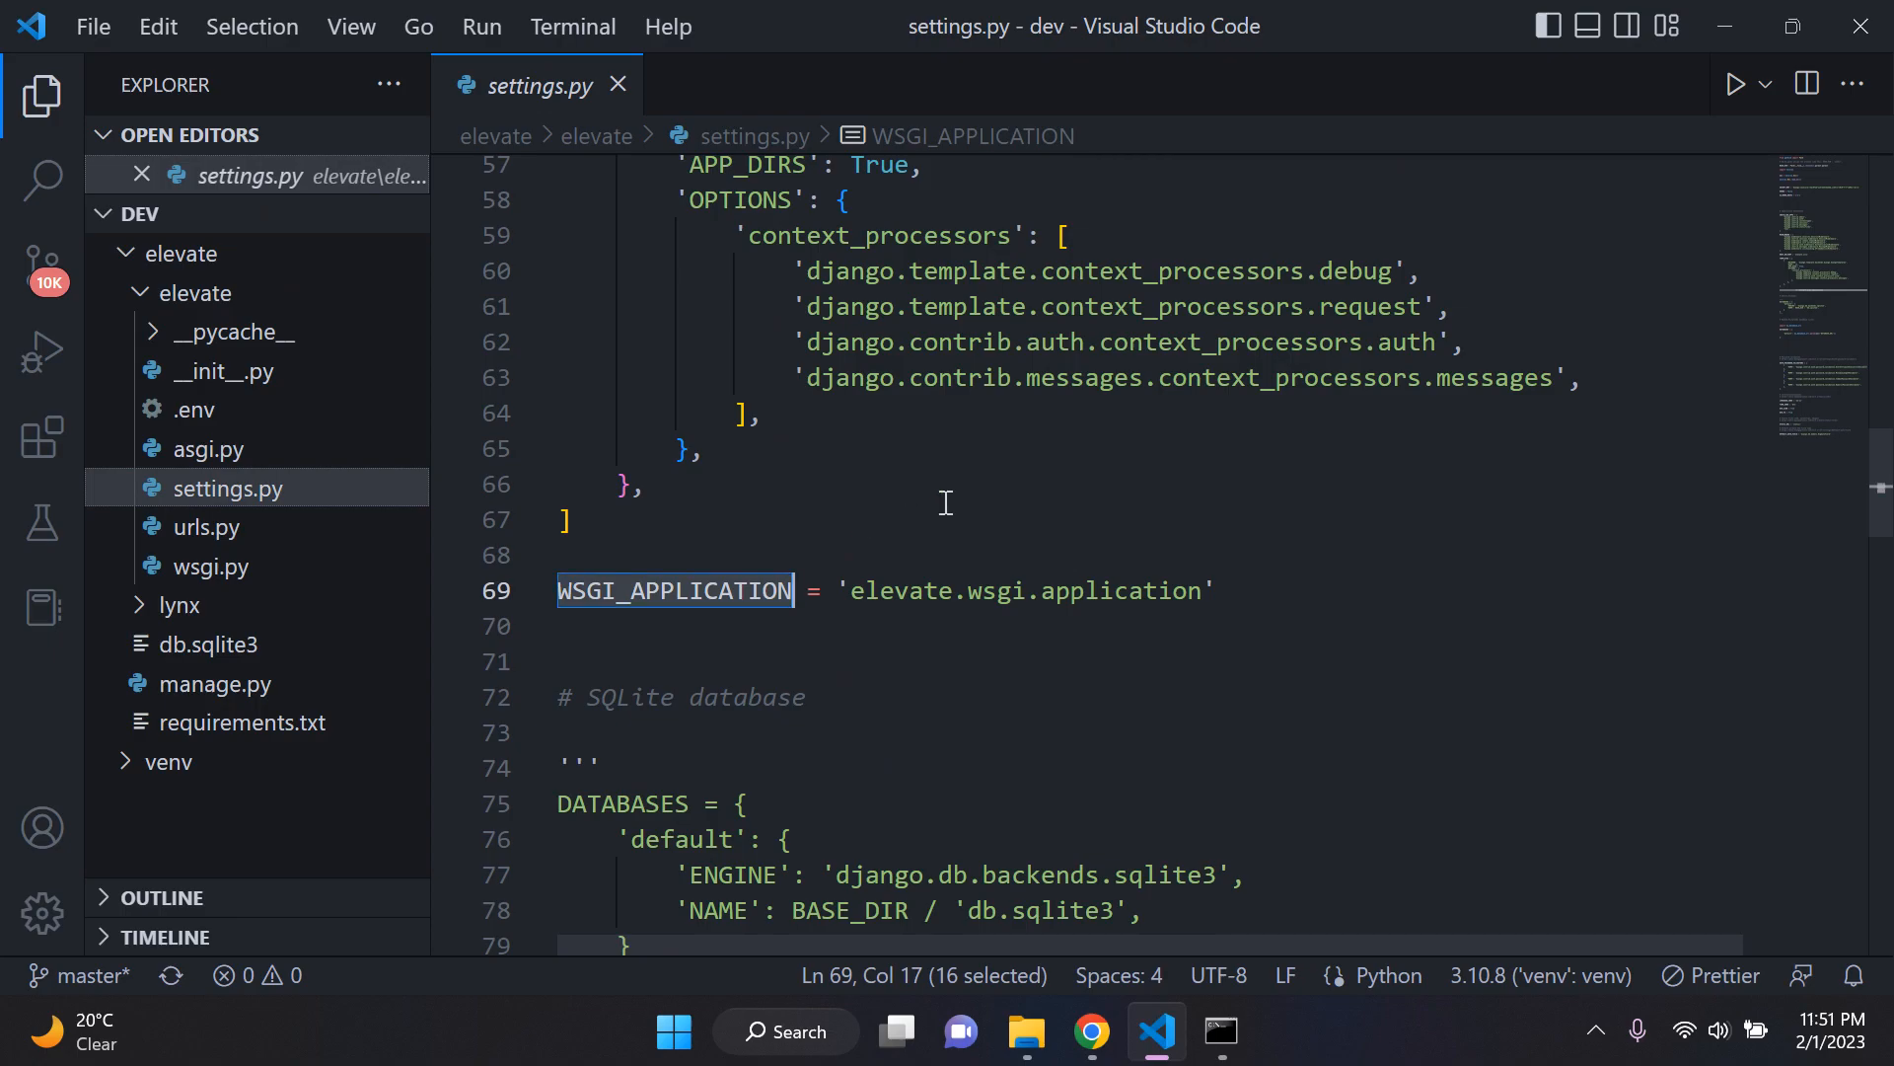
click(859, 554)
drag(793, 590, 548, 592)
click(980, 523)
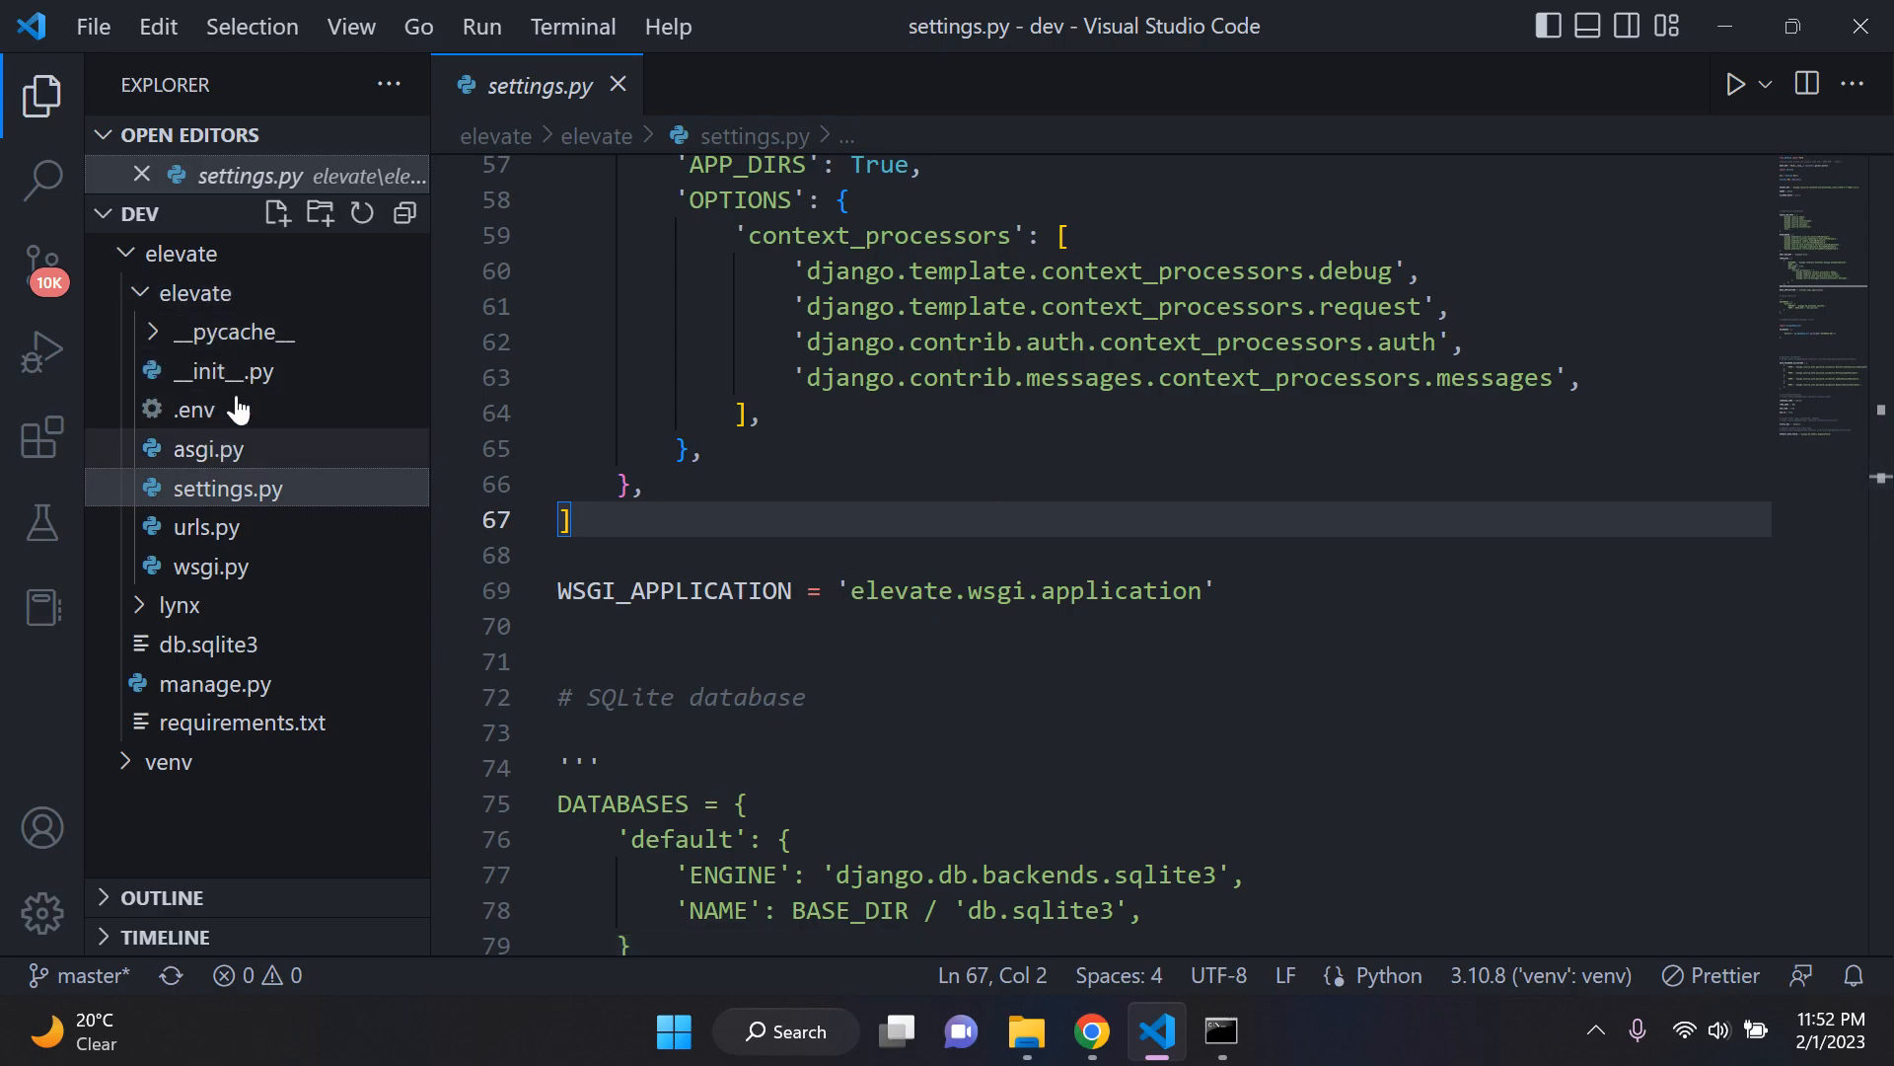
drag(849, 590, 1209, 592)
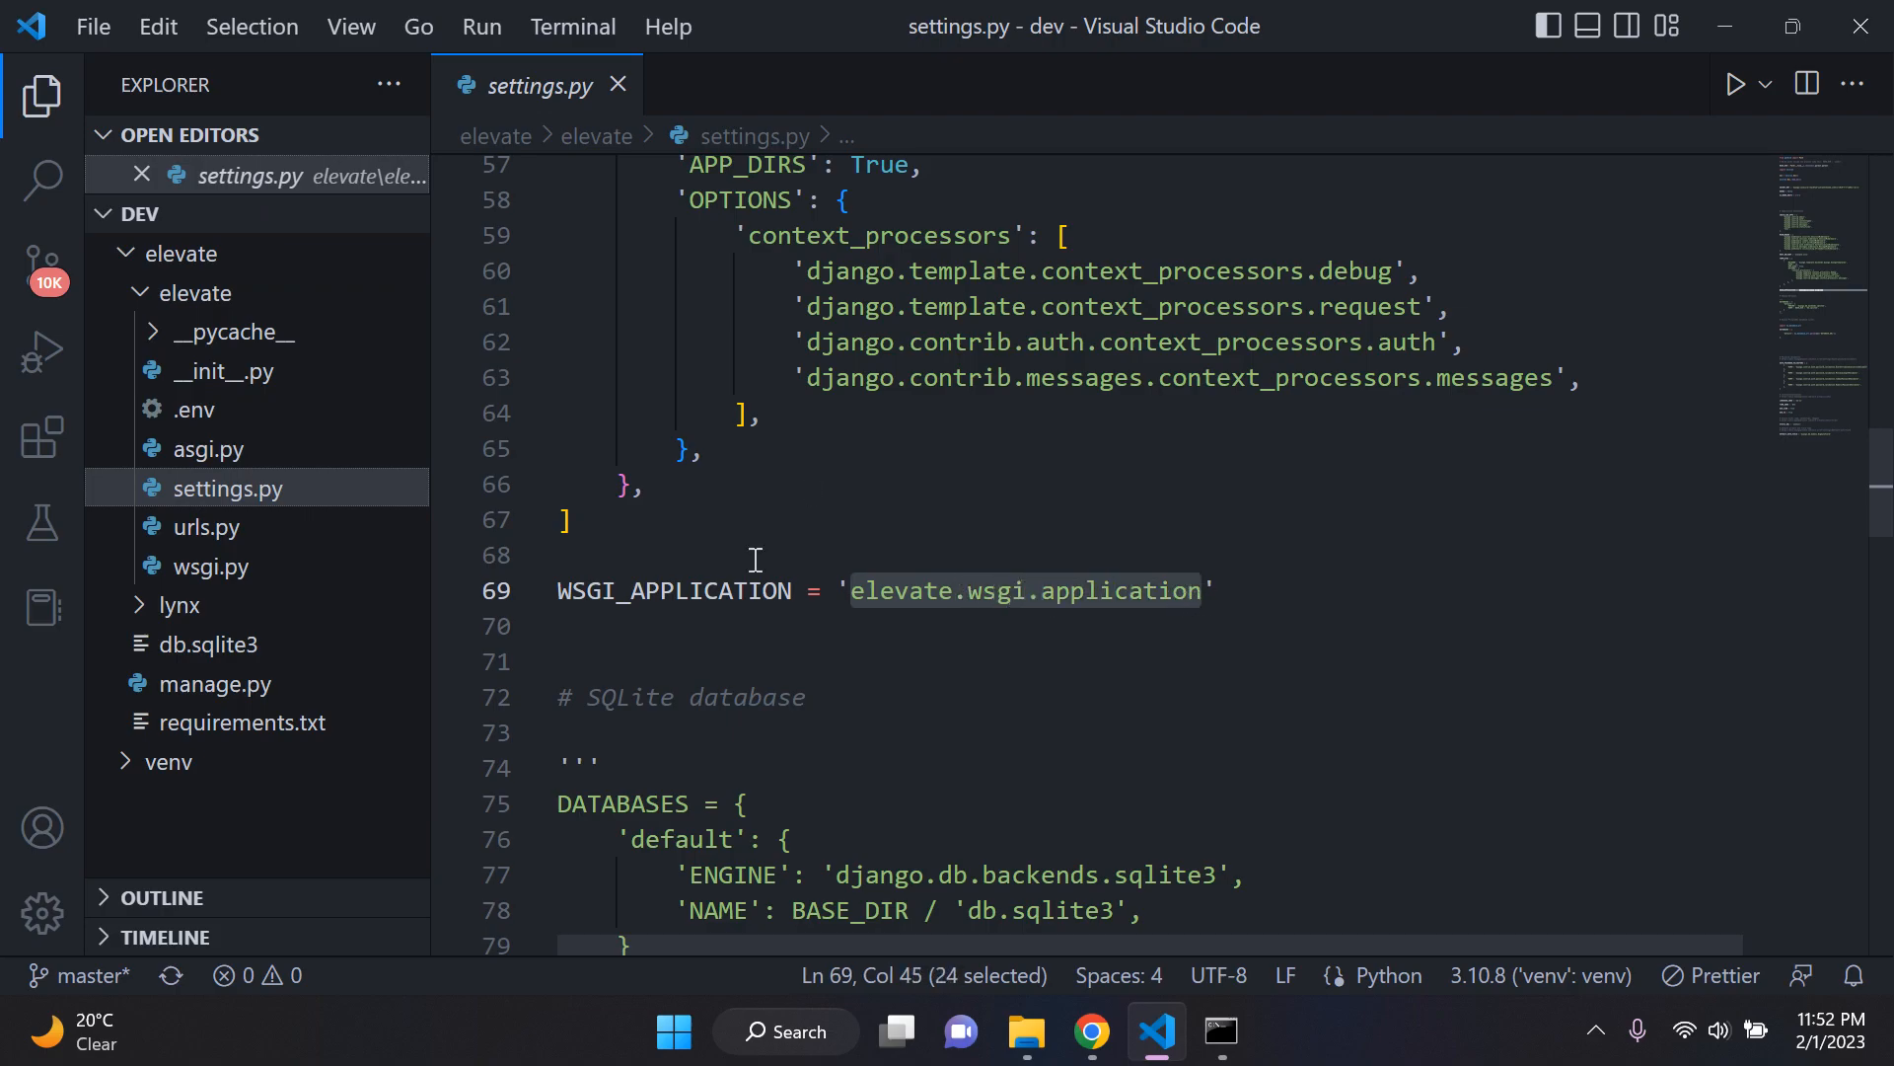
Step: Compare Render's start command with the separate parts of the WSGI_APPLICATION value in settings.py
click(1091, 1031)
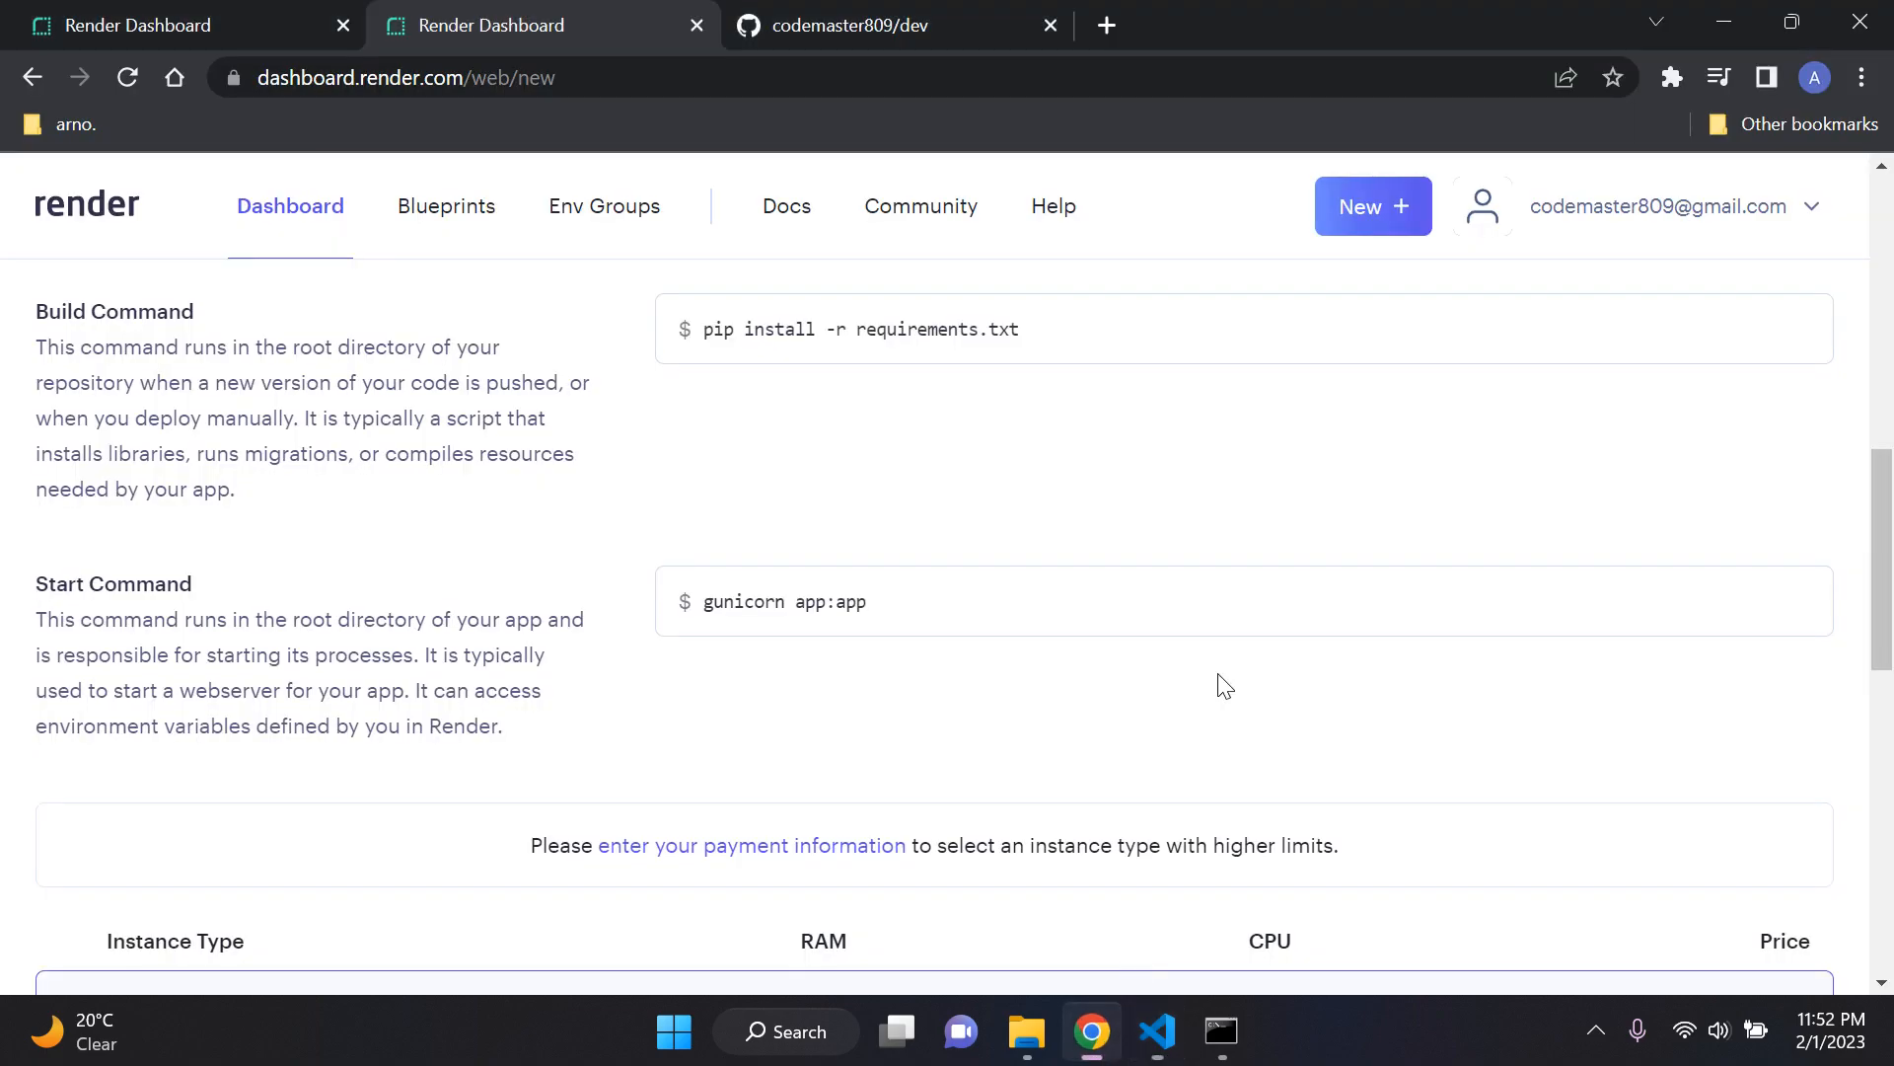
click(1157, 1031)
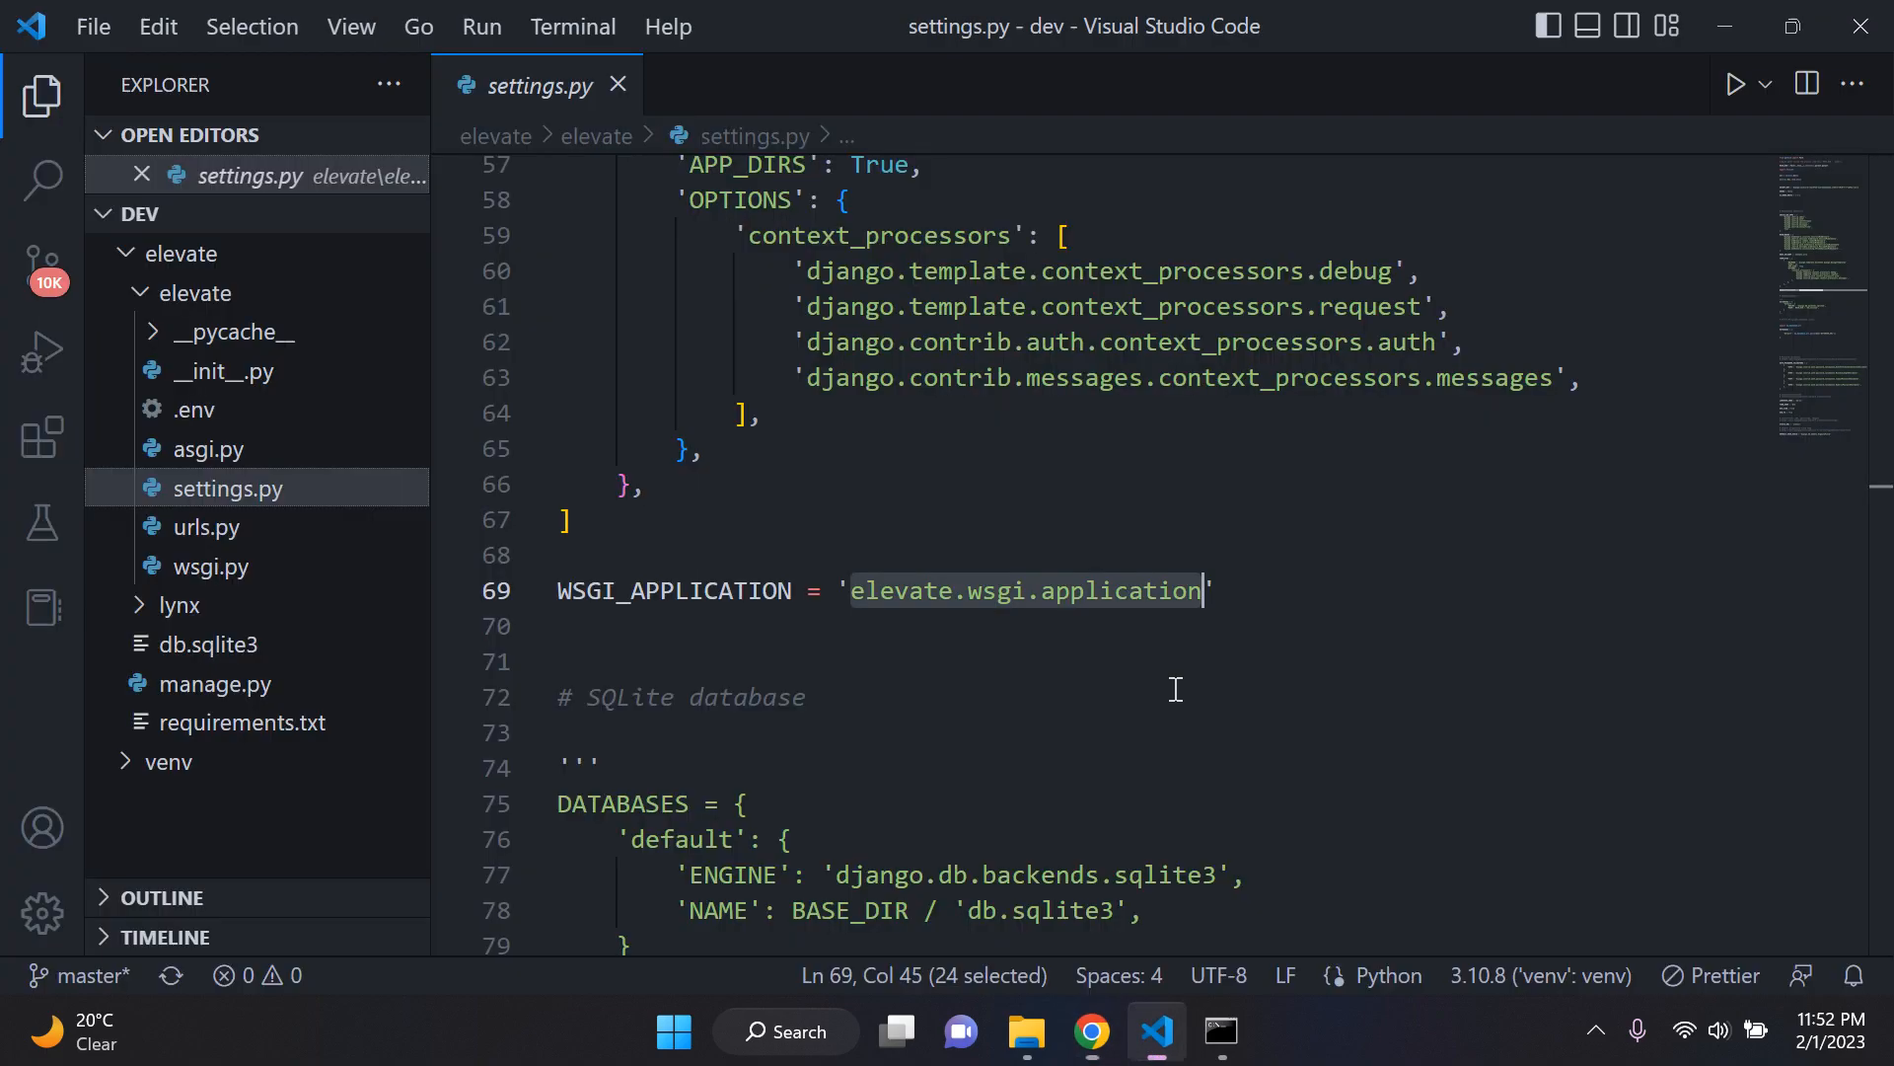
drag(1027, 598, 1044, 590)
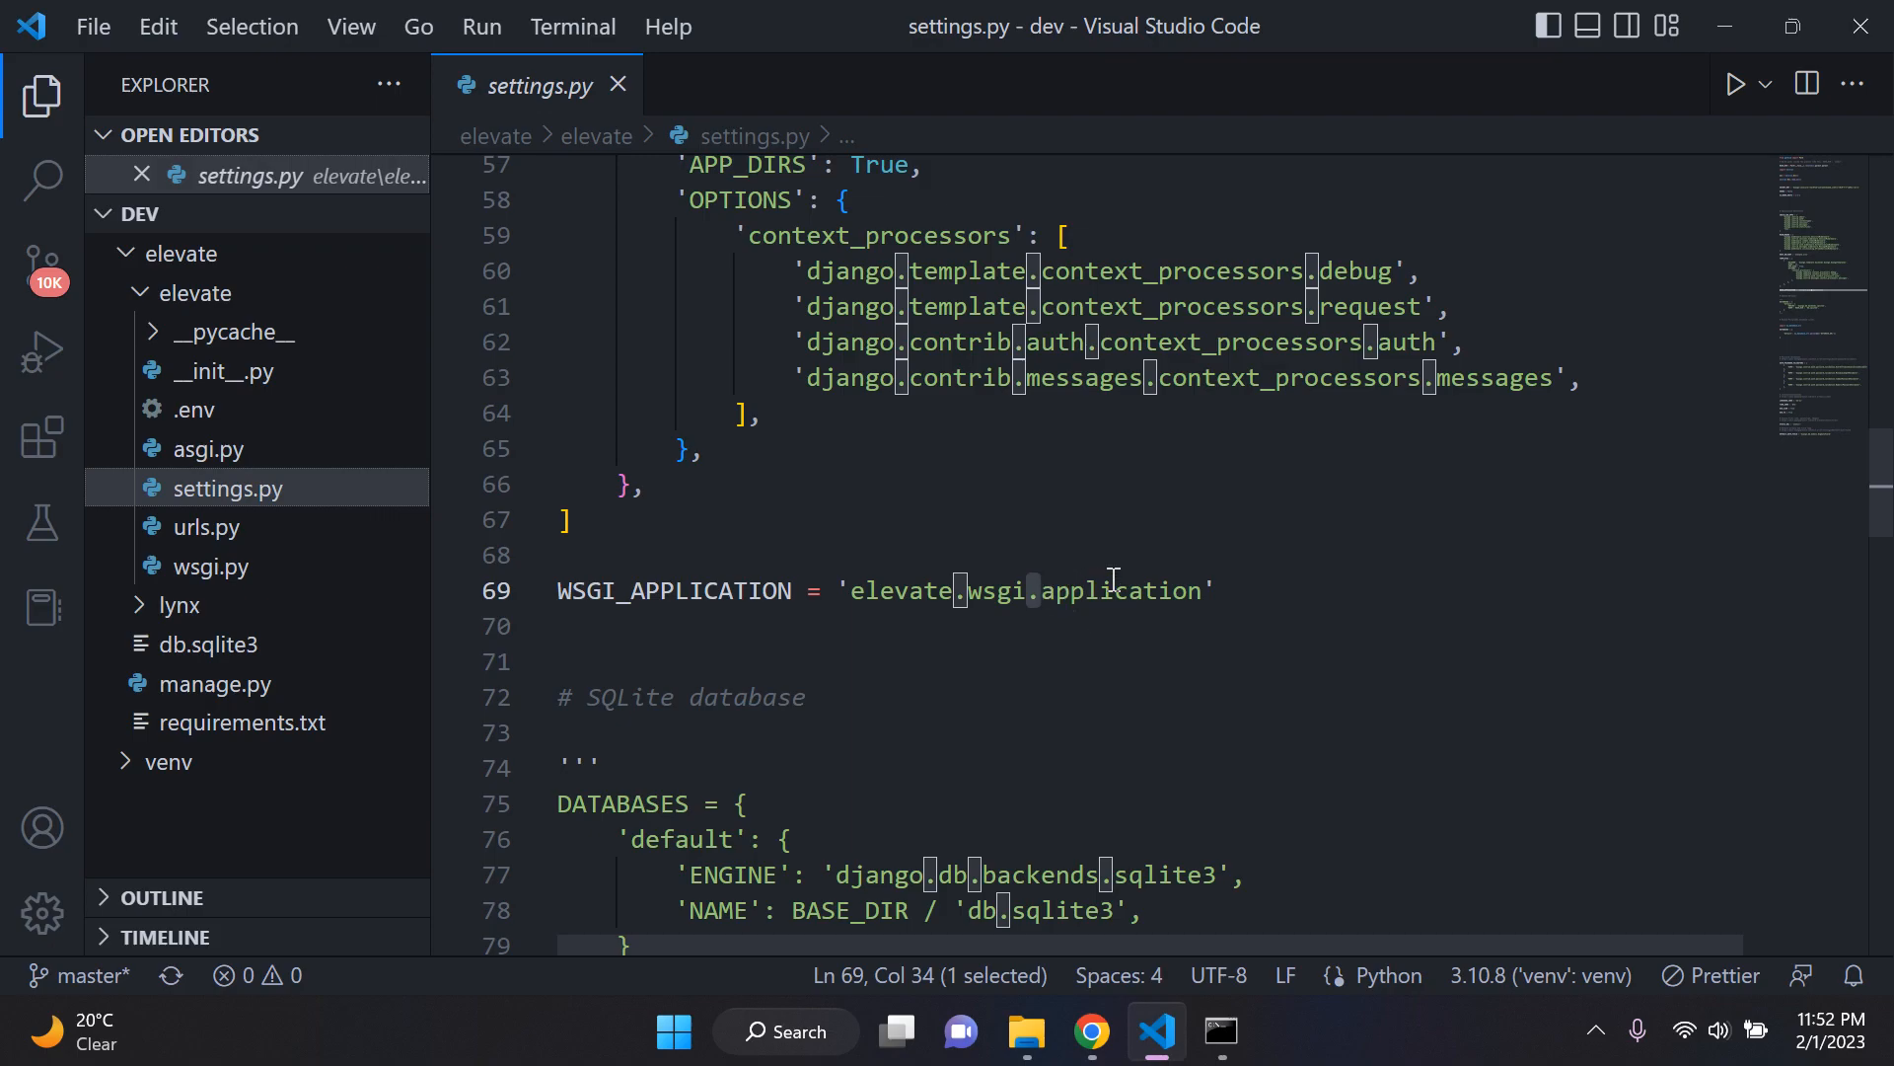
click(1025, 656)
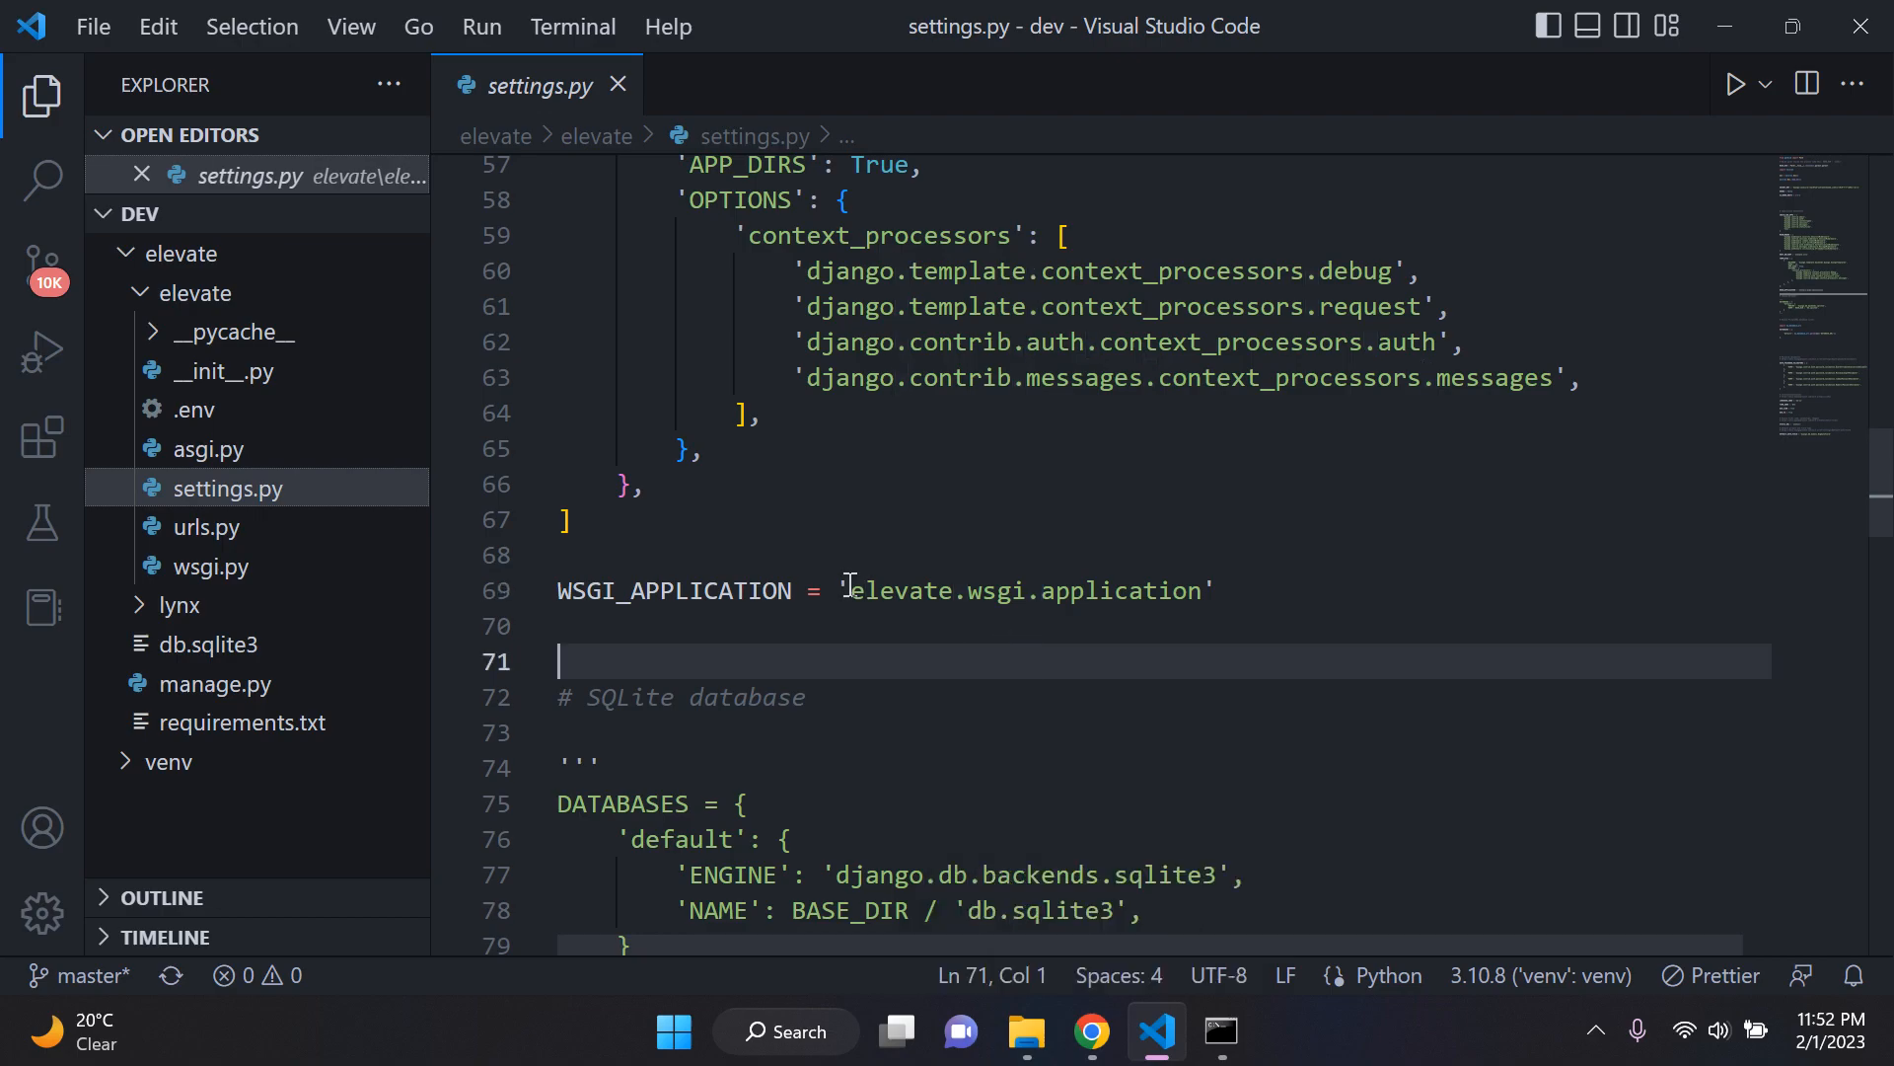
drag(845, 590, 1247, 590)
click(949, 591)
drag(946, 592, 868, 592)
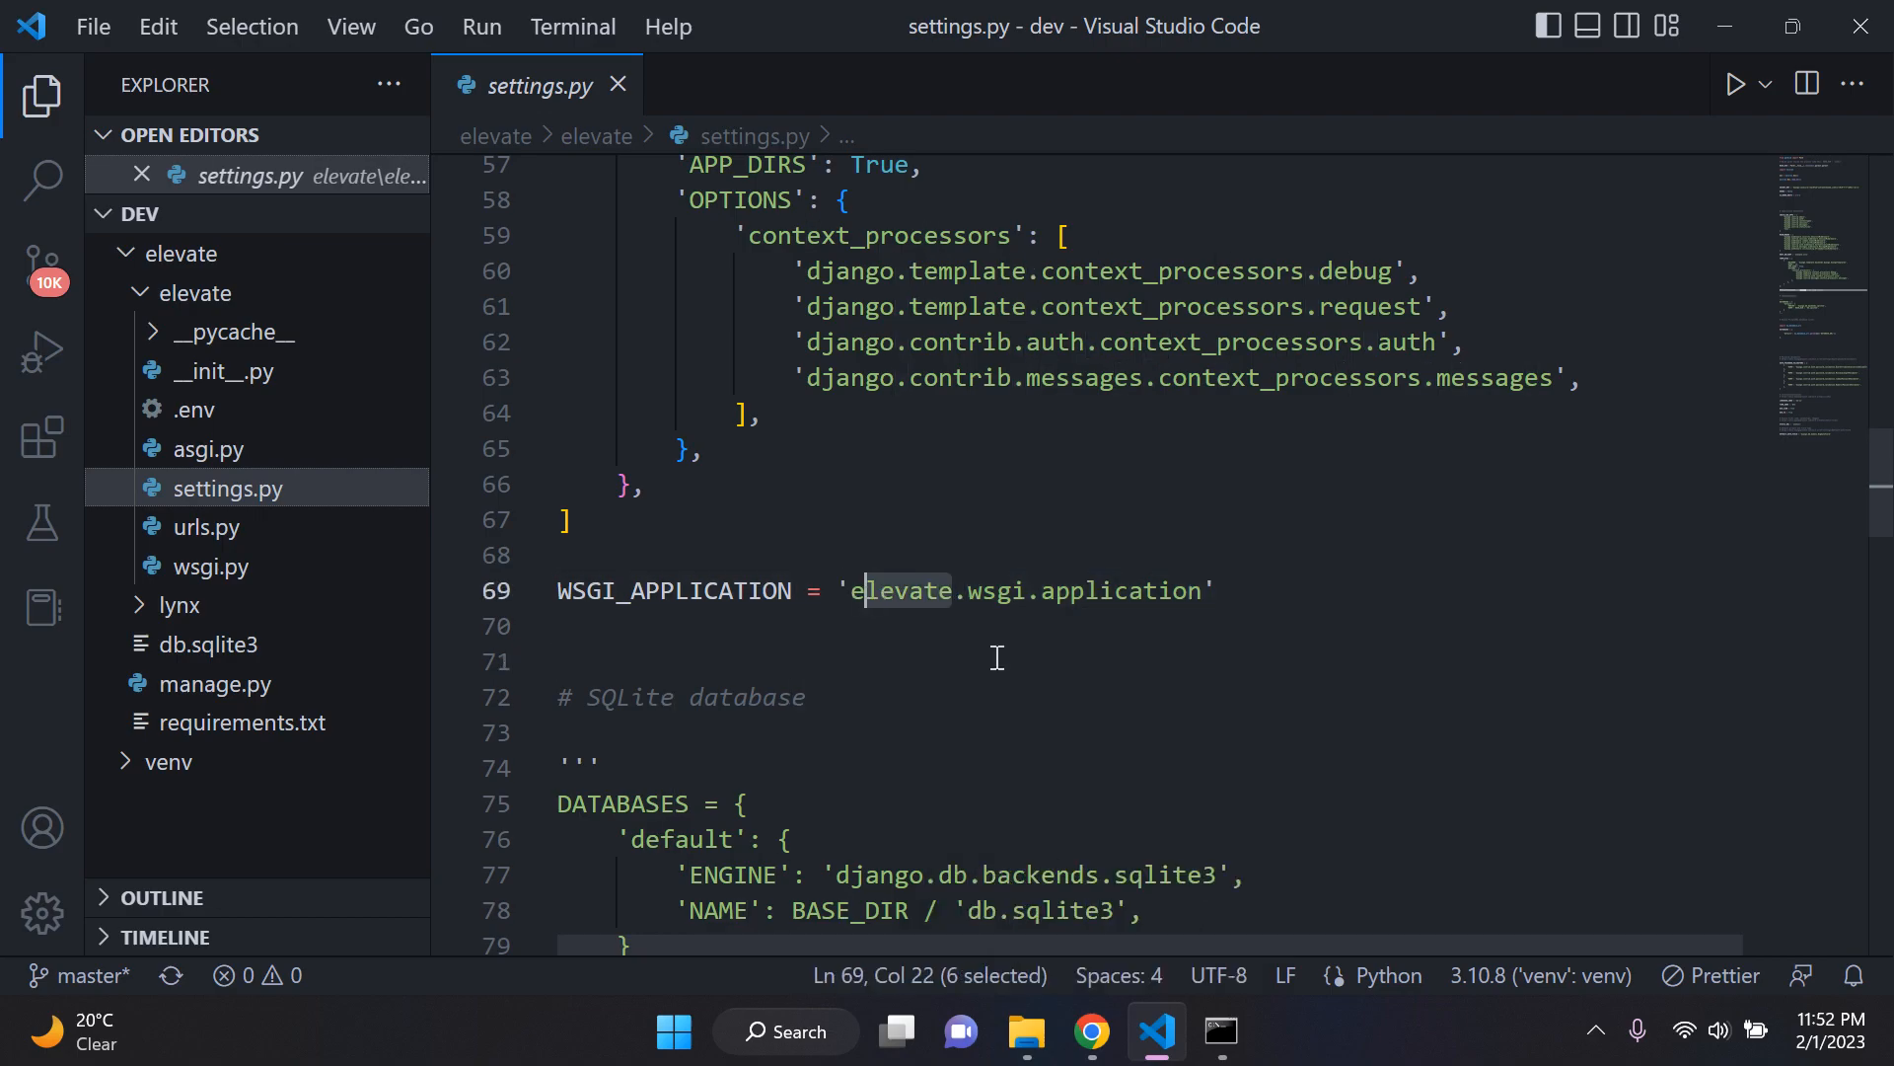
click(1108, 675)
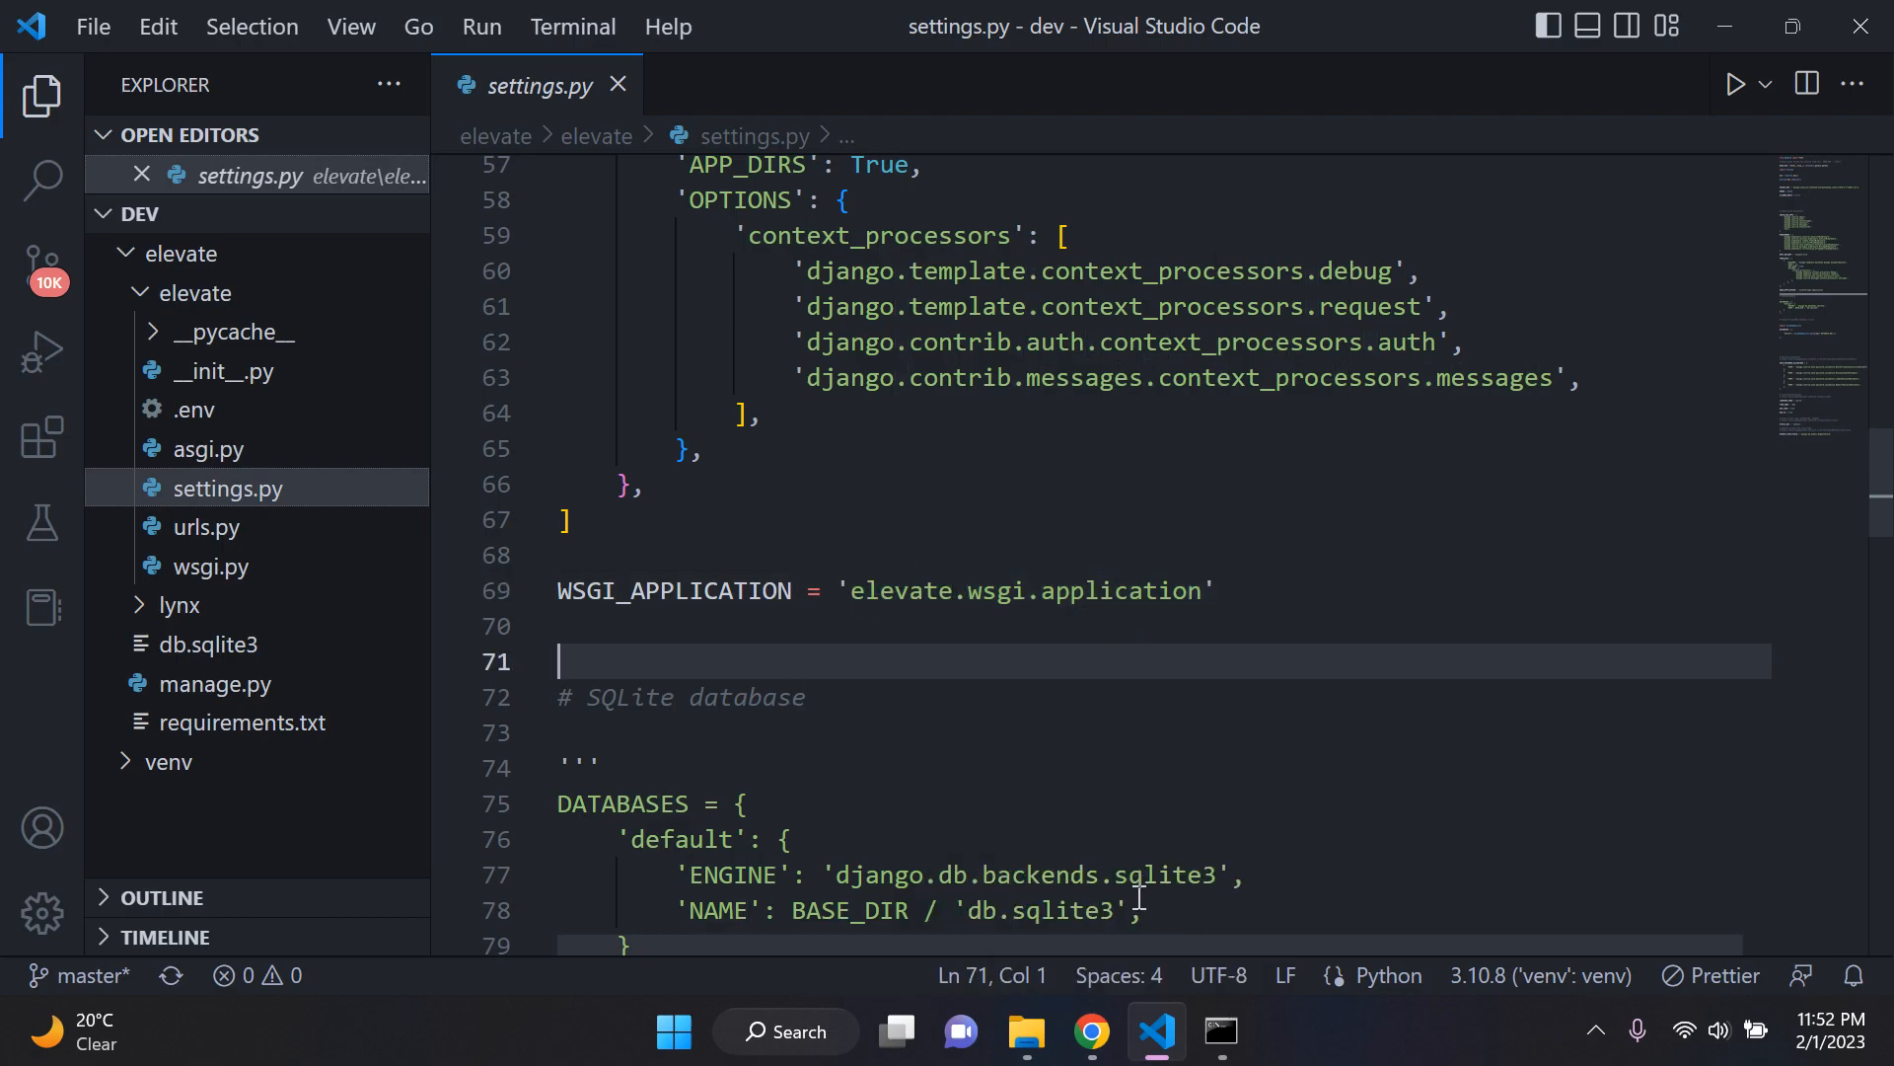
Step: Return to Render and replace app:app in the start command with elevate.wsgi
click(1092, 1031)
click(943, 592)
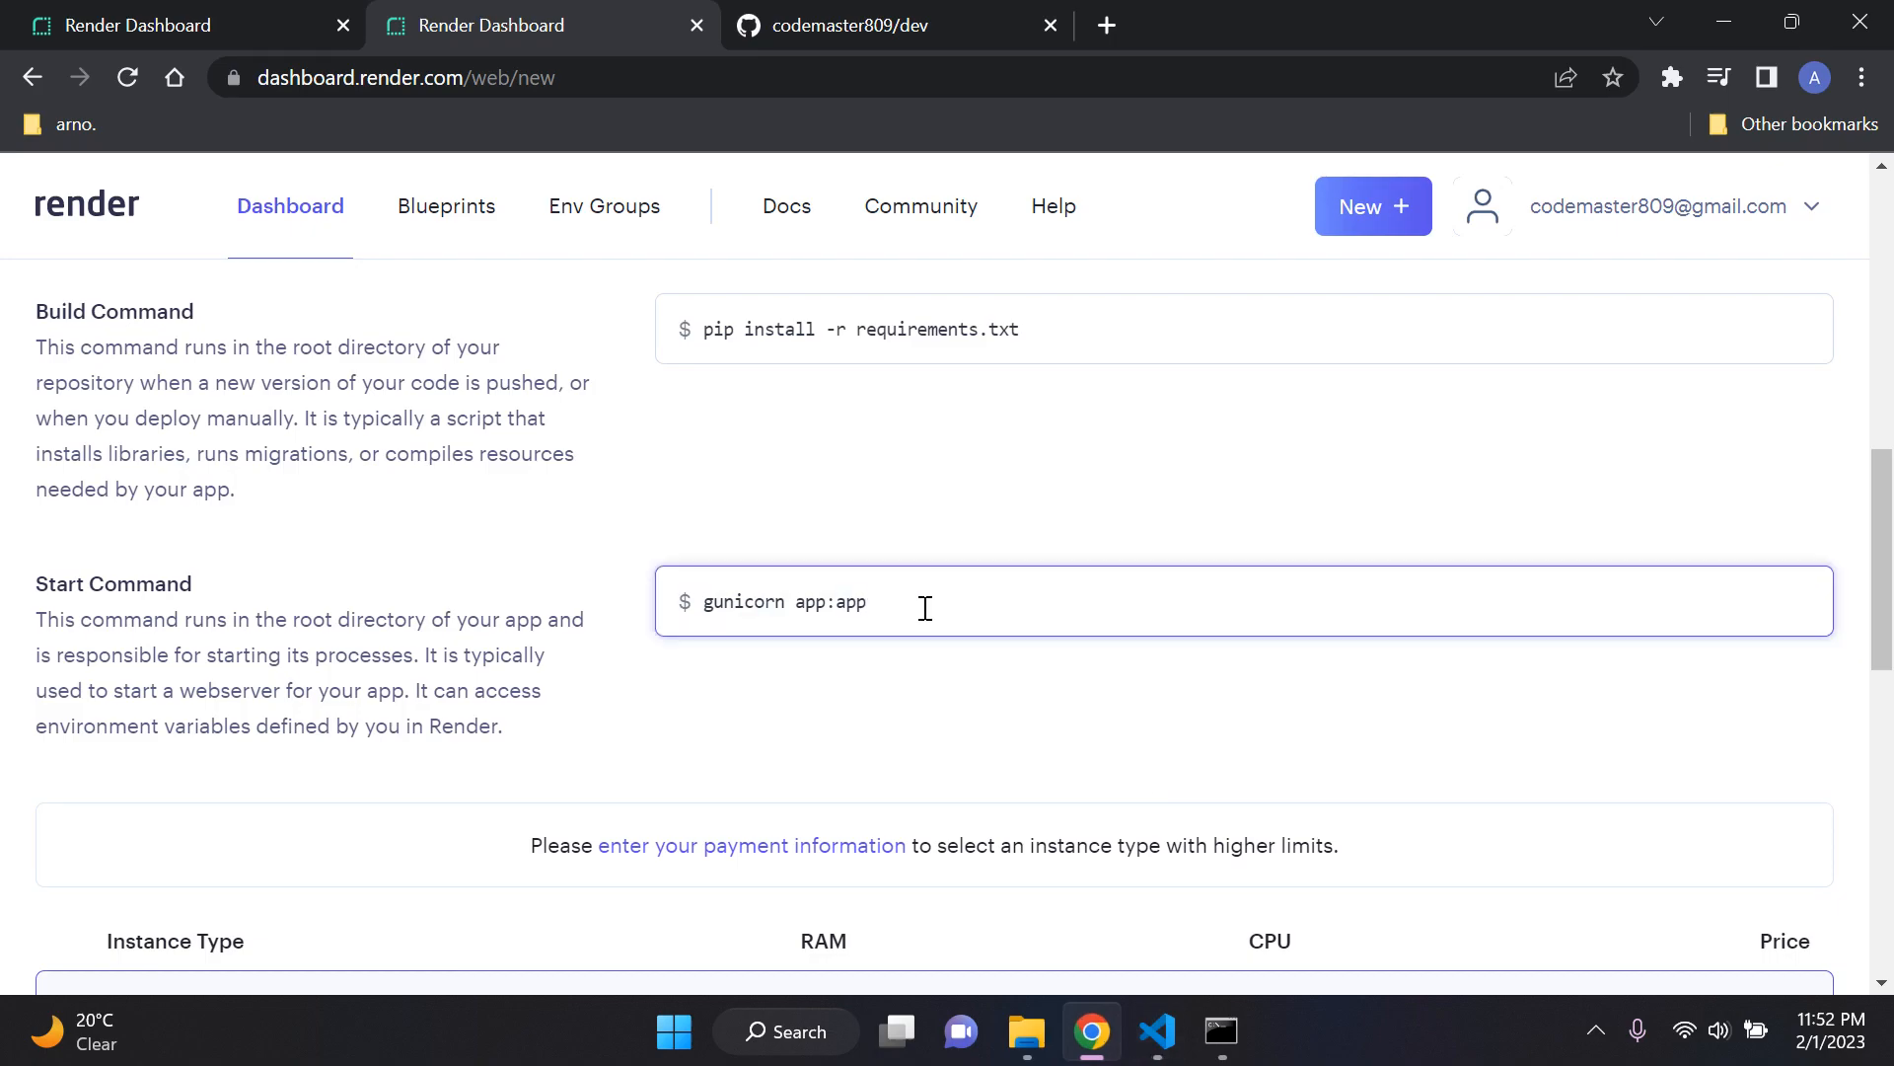
key(BackSpace)
key(BackSpace)
key(BackSpace)
key(BackSpace)
key(BackSpace)
key(BackSpace)
key(BackSpace)
text(elevate.wsgi)
Step: Recheck the WSGI_APPLICATION value in Visual Studio Code and complete Render's start command as gunicorn elevate.wsgi:application
click(1157, 1031)
double_click(1031, 594)
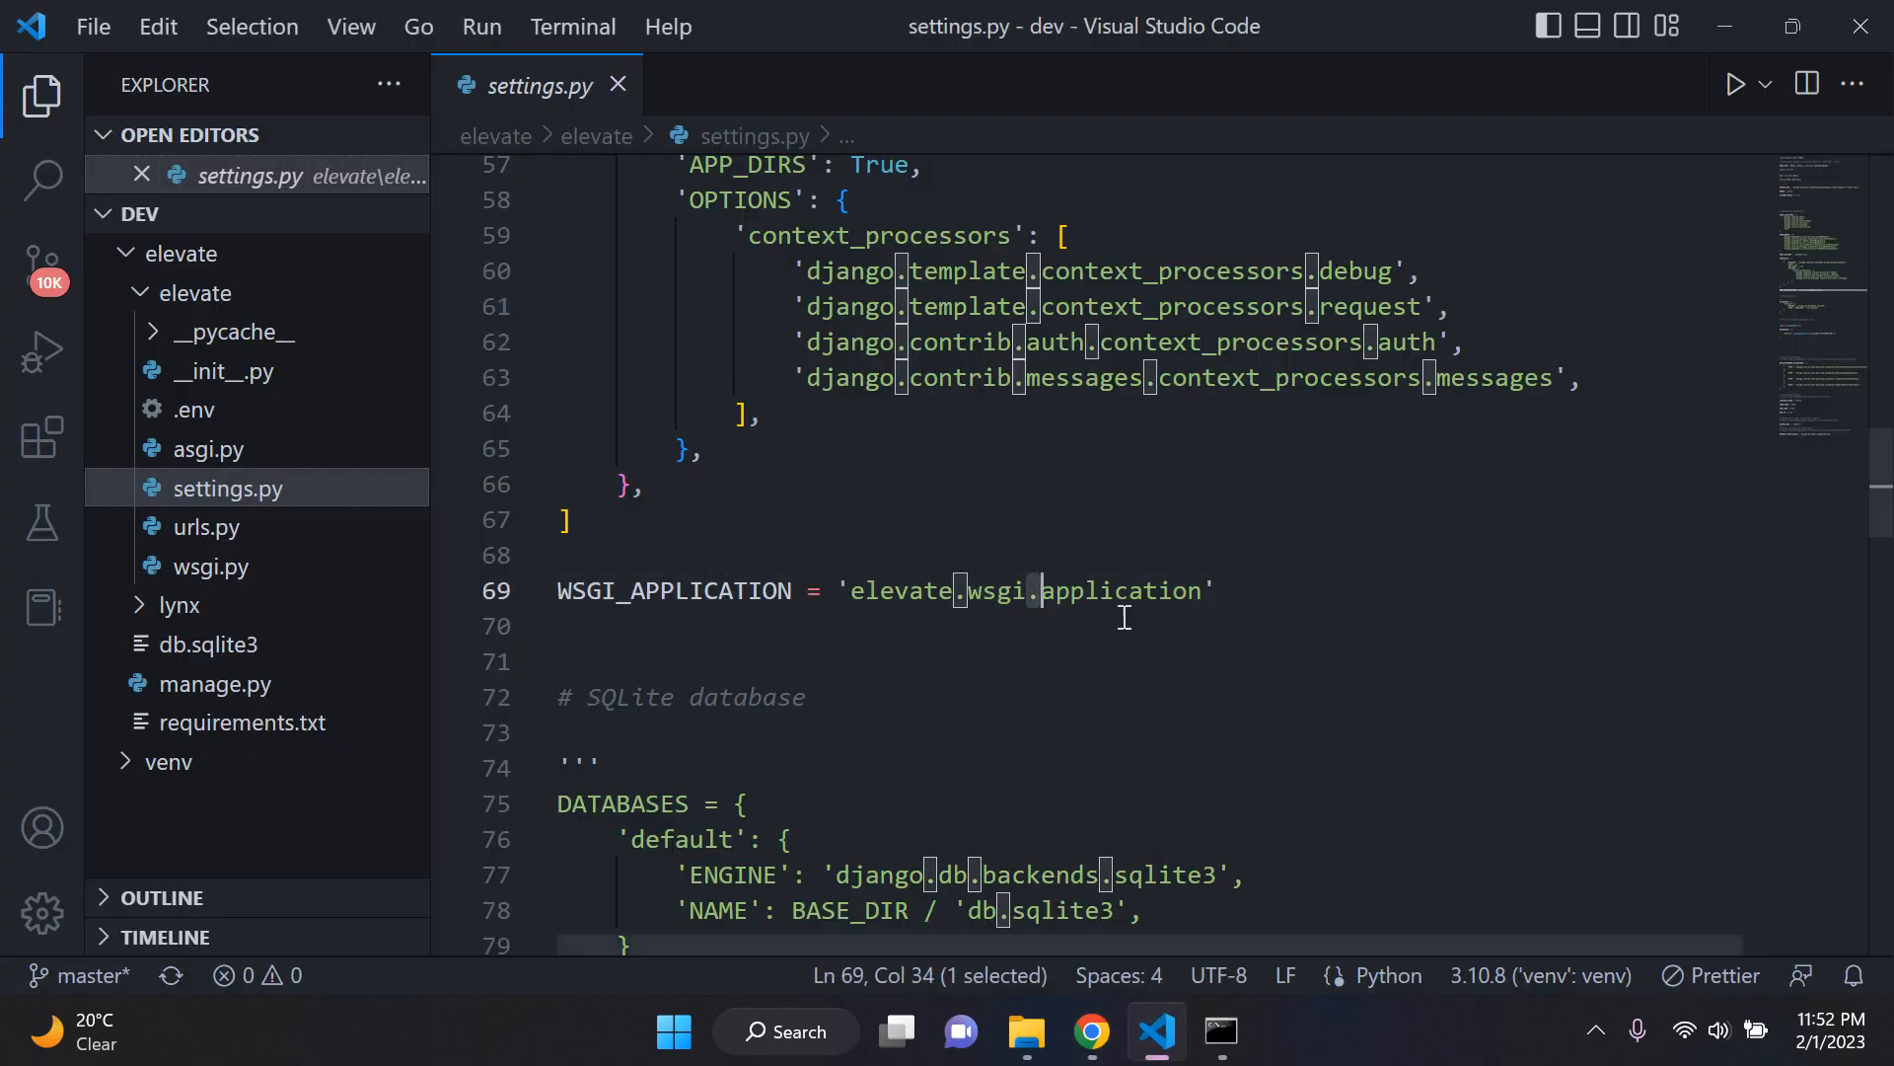
click(1125, 628)
drag(1040, 593, 1213, 589)
click(1091, 1031)
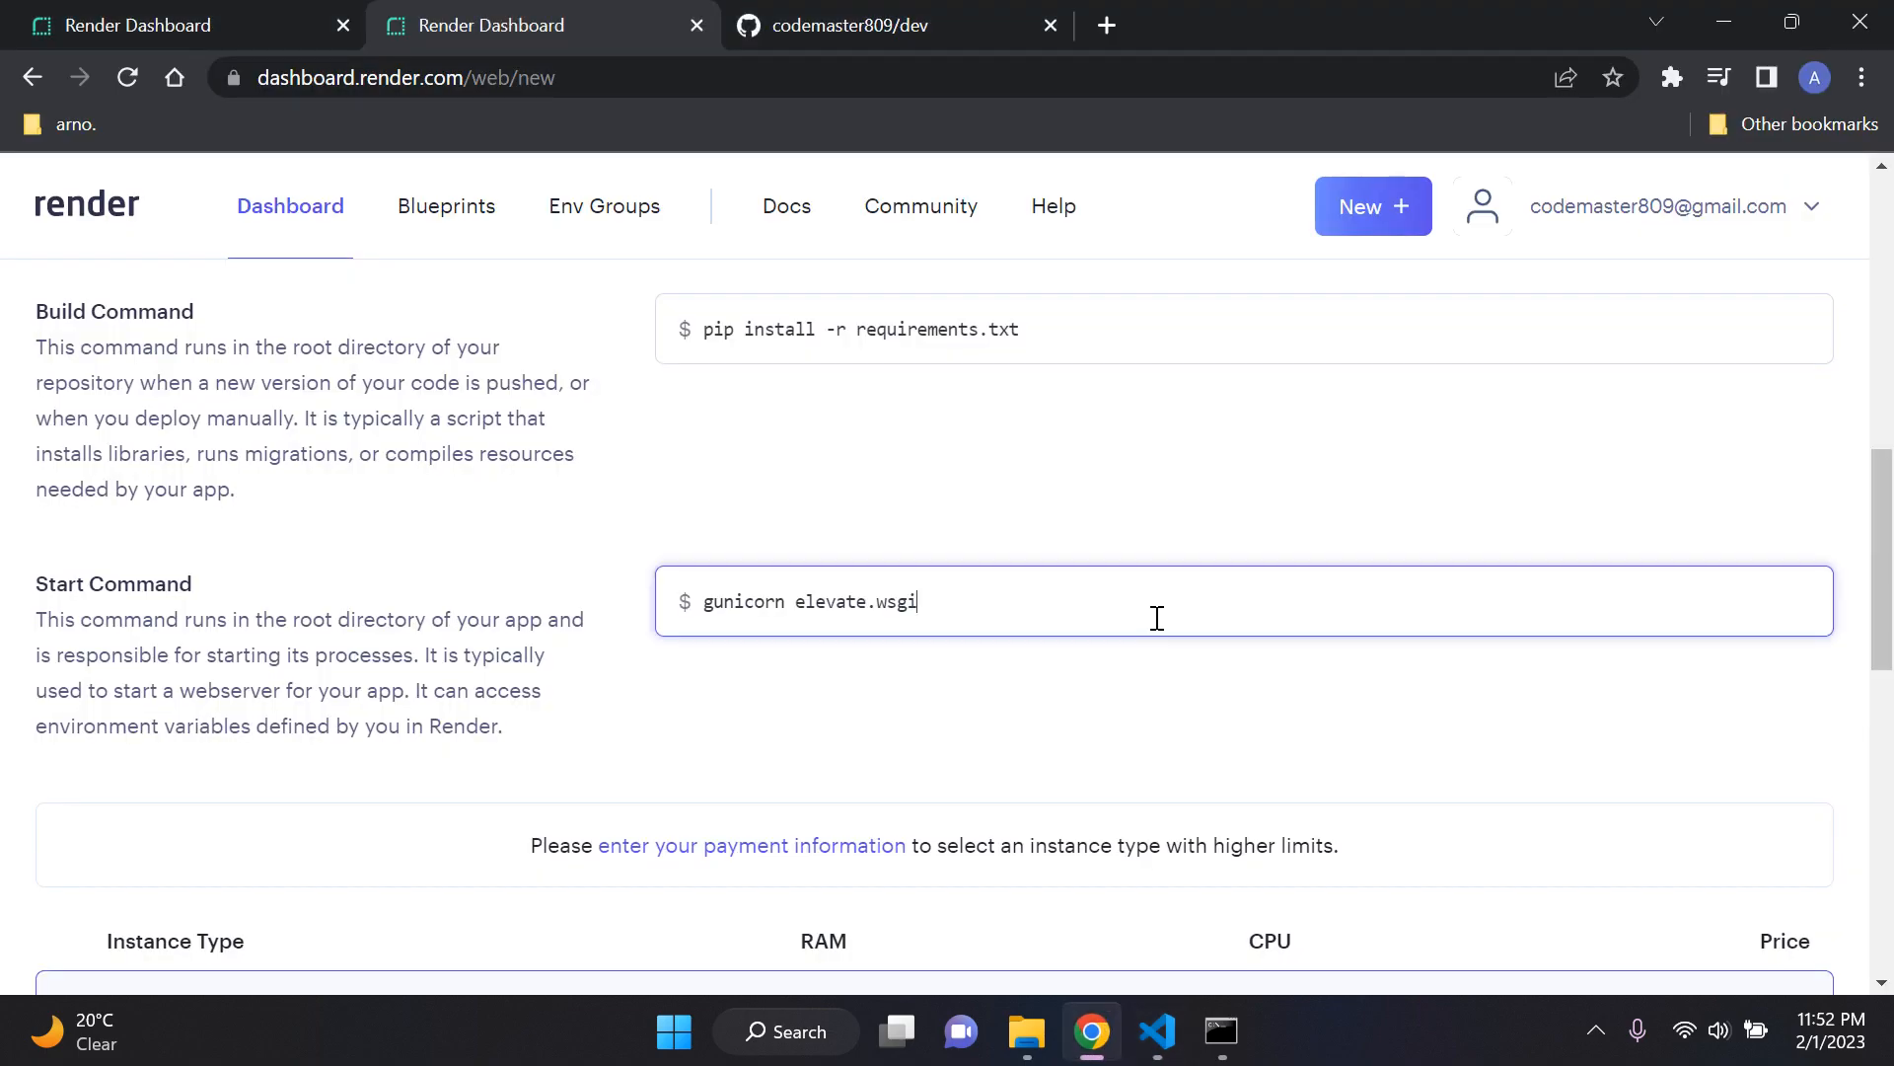
text(application)
click(1127, 523)
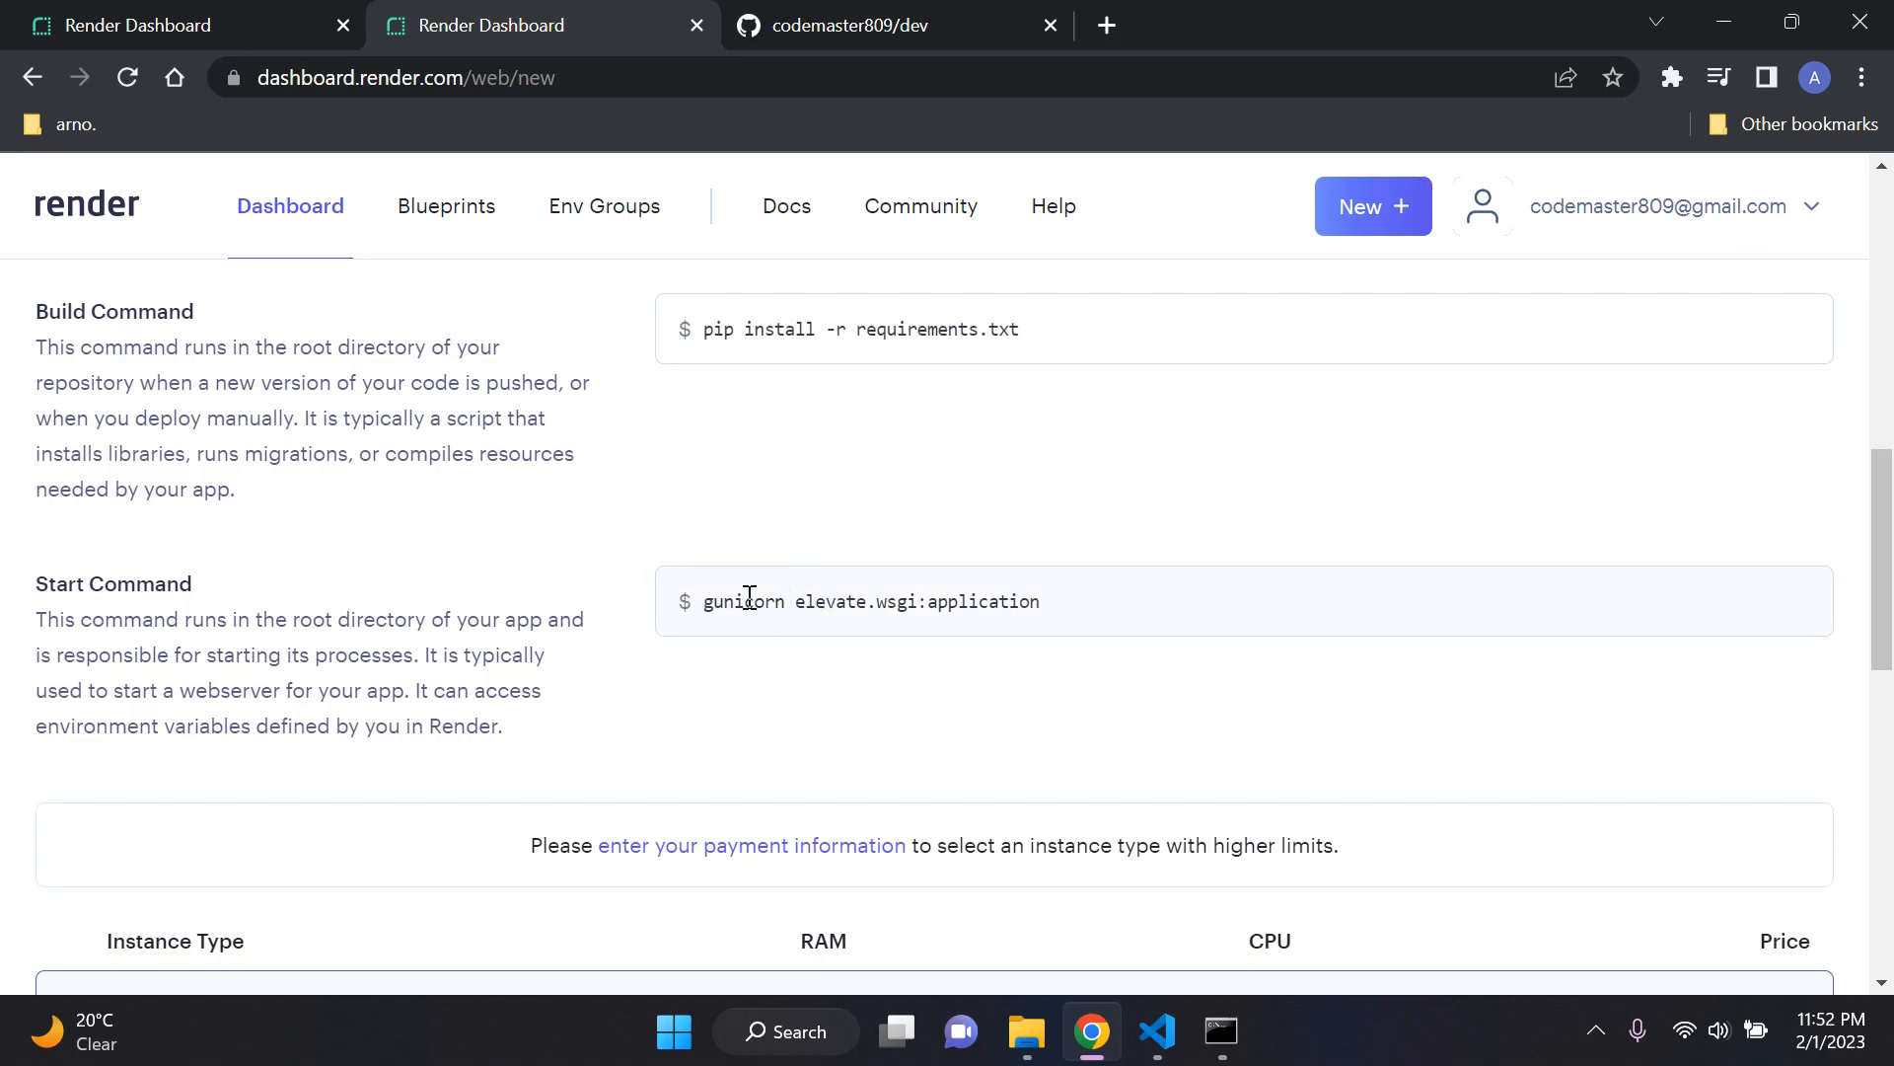
Step: Review the completed web service form from the name and start command through the instance types to the advanced options
drag(21, 592, 255, 585)
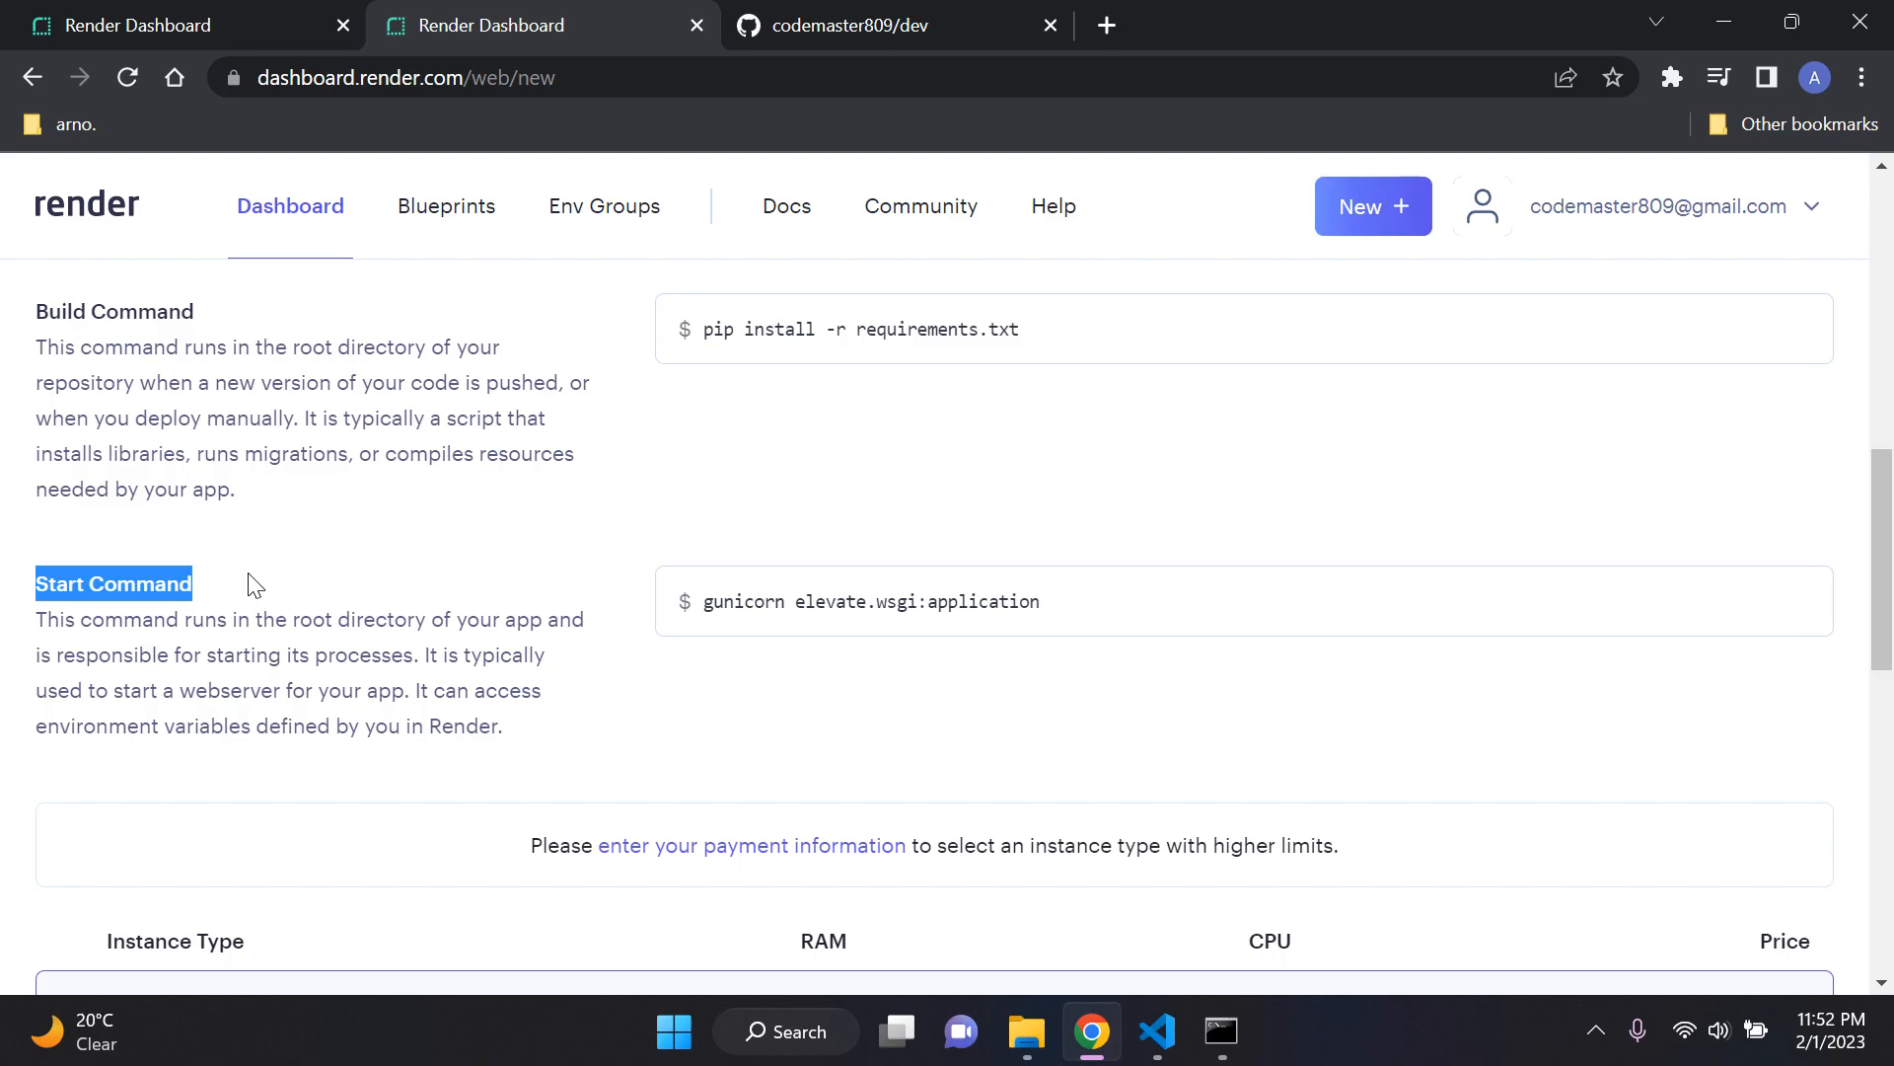
click(559, 526)
scroll(612, 552, up, 10)
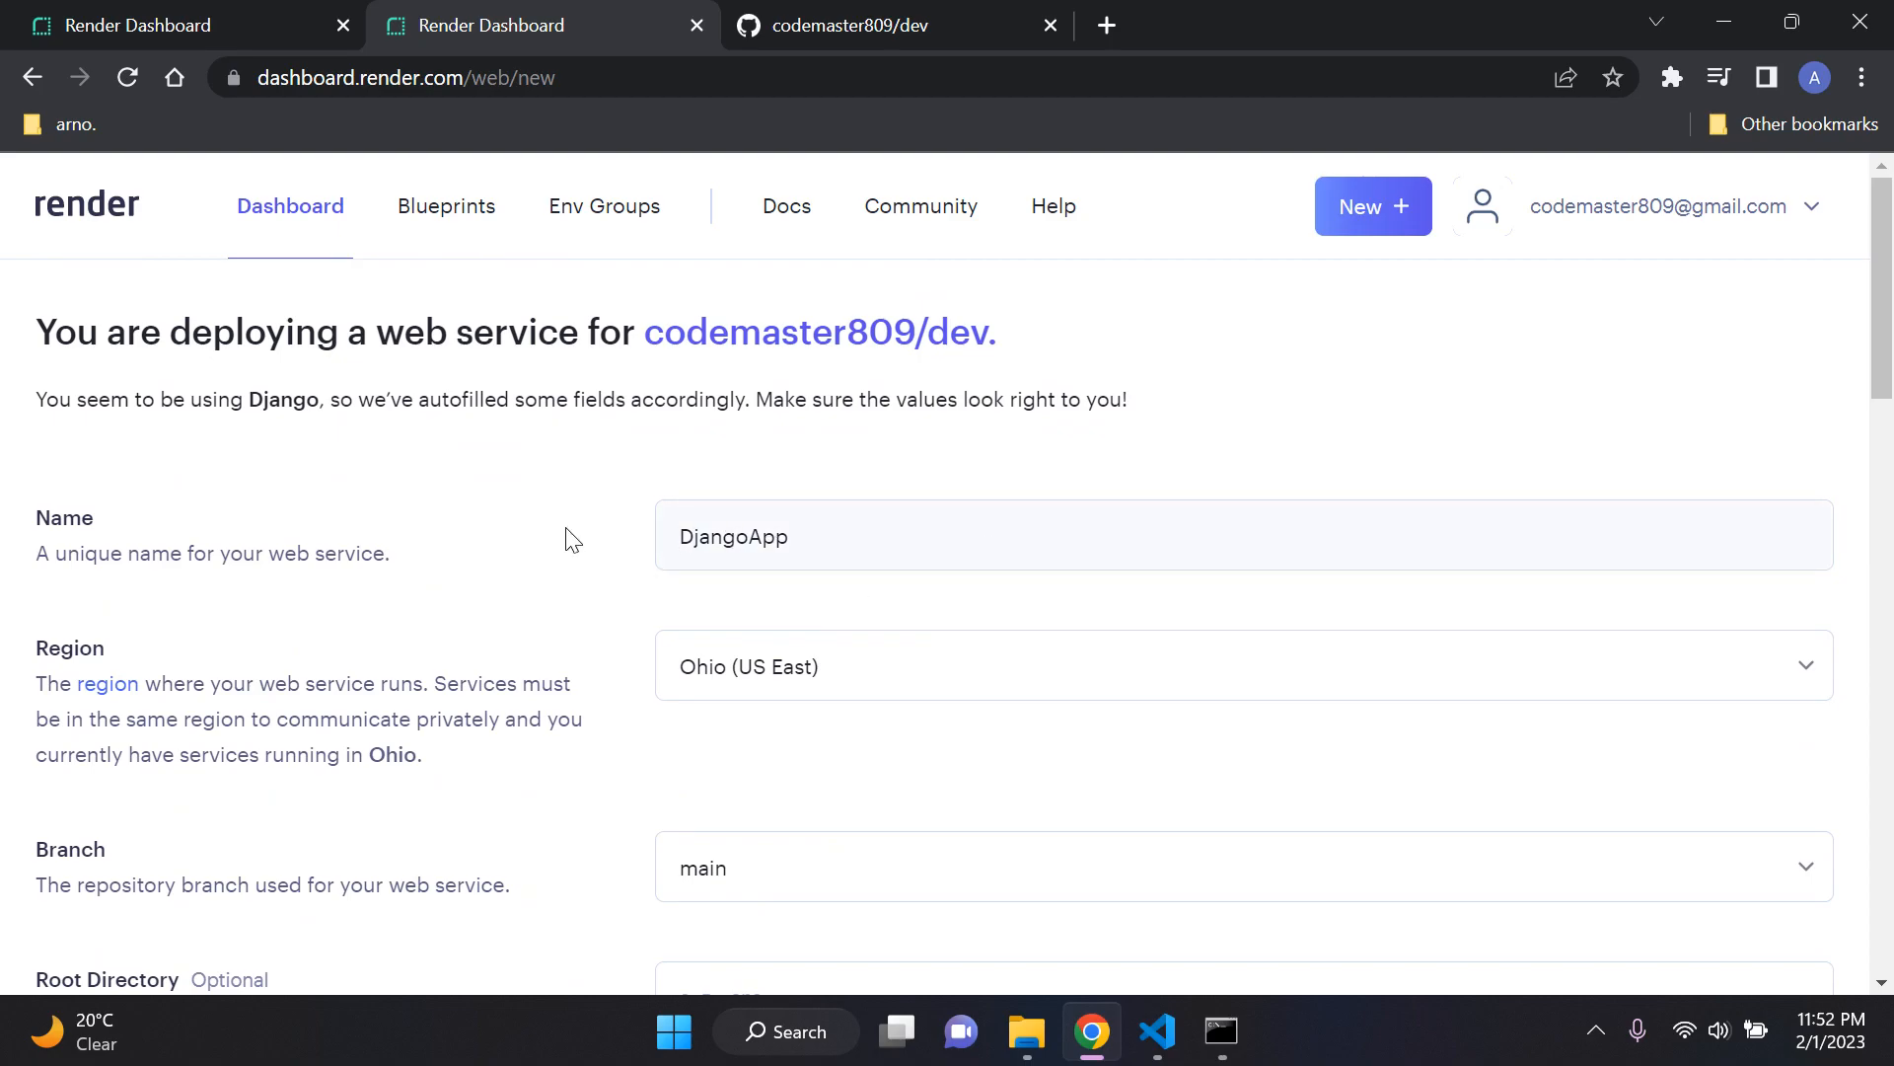
scroll(536, 575, down, 7)
scroll(582, 574, down, 3)
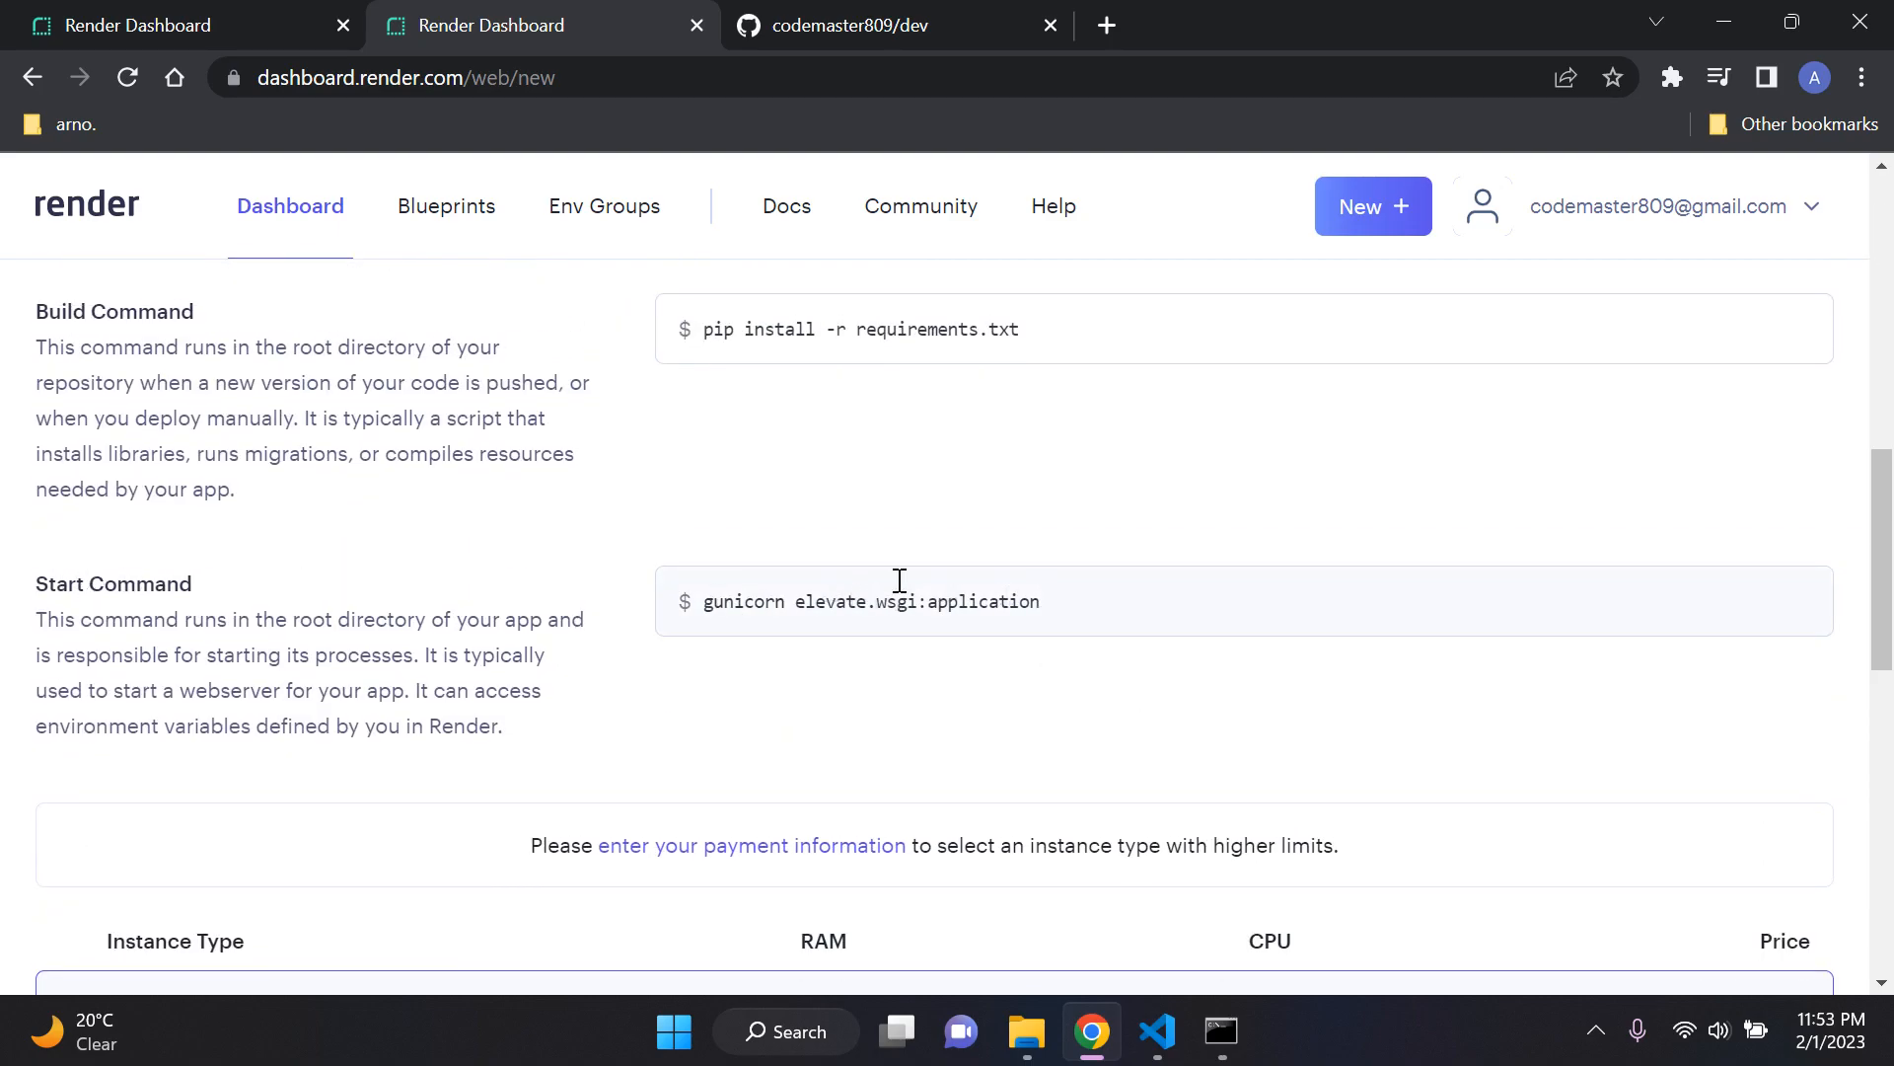
scroll(520, 537, down, 5)
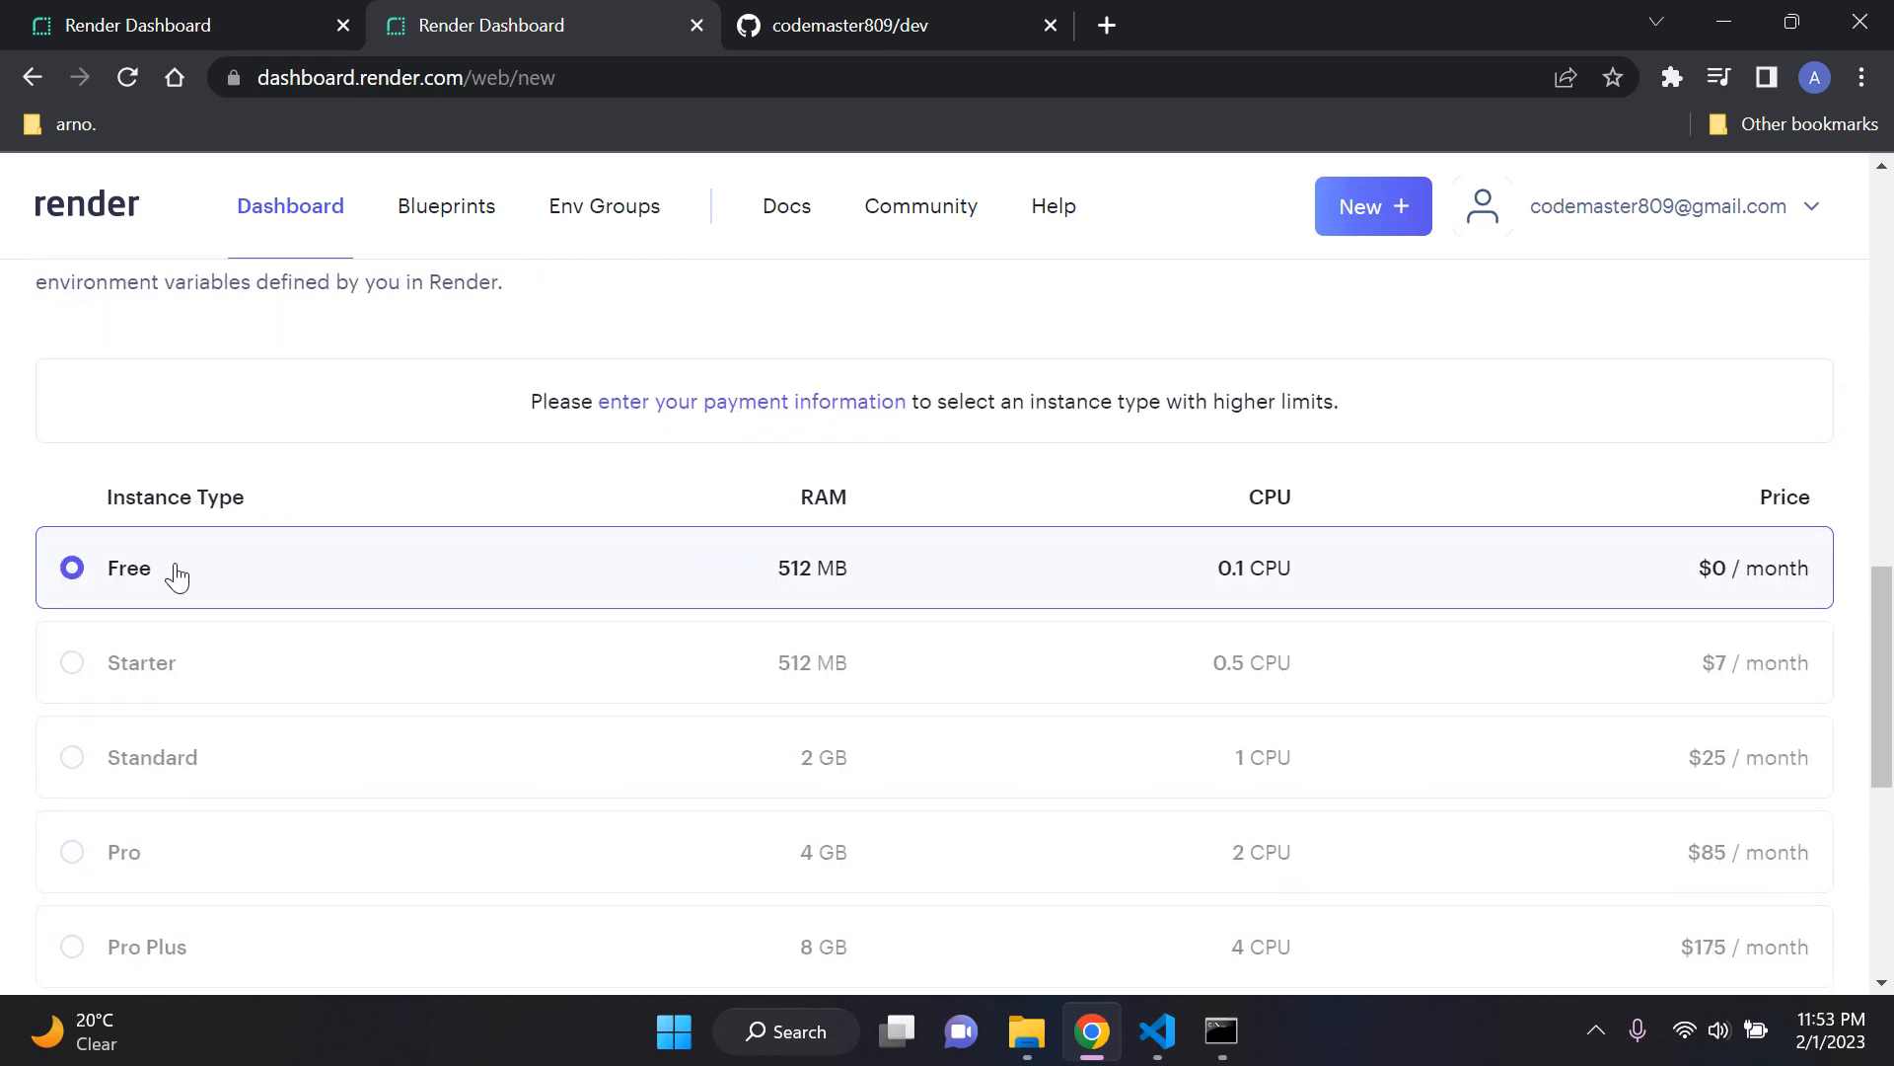
scroll(552, 576, down, 3)
scroll(556, 576, down, 4)
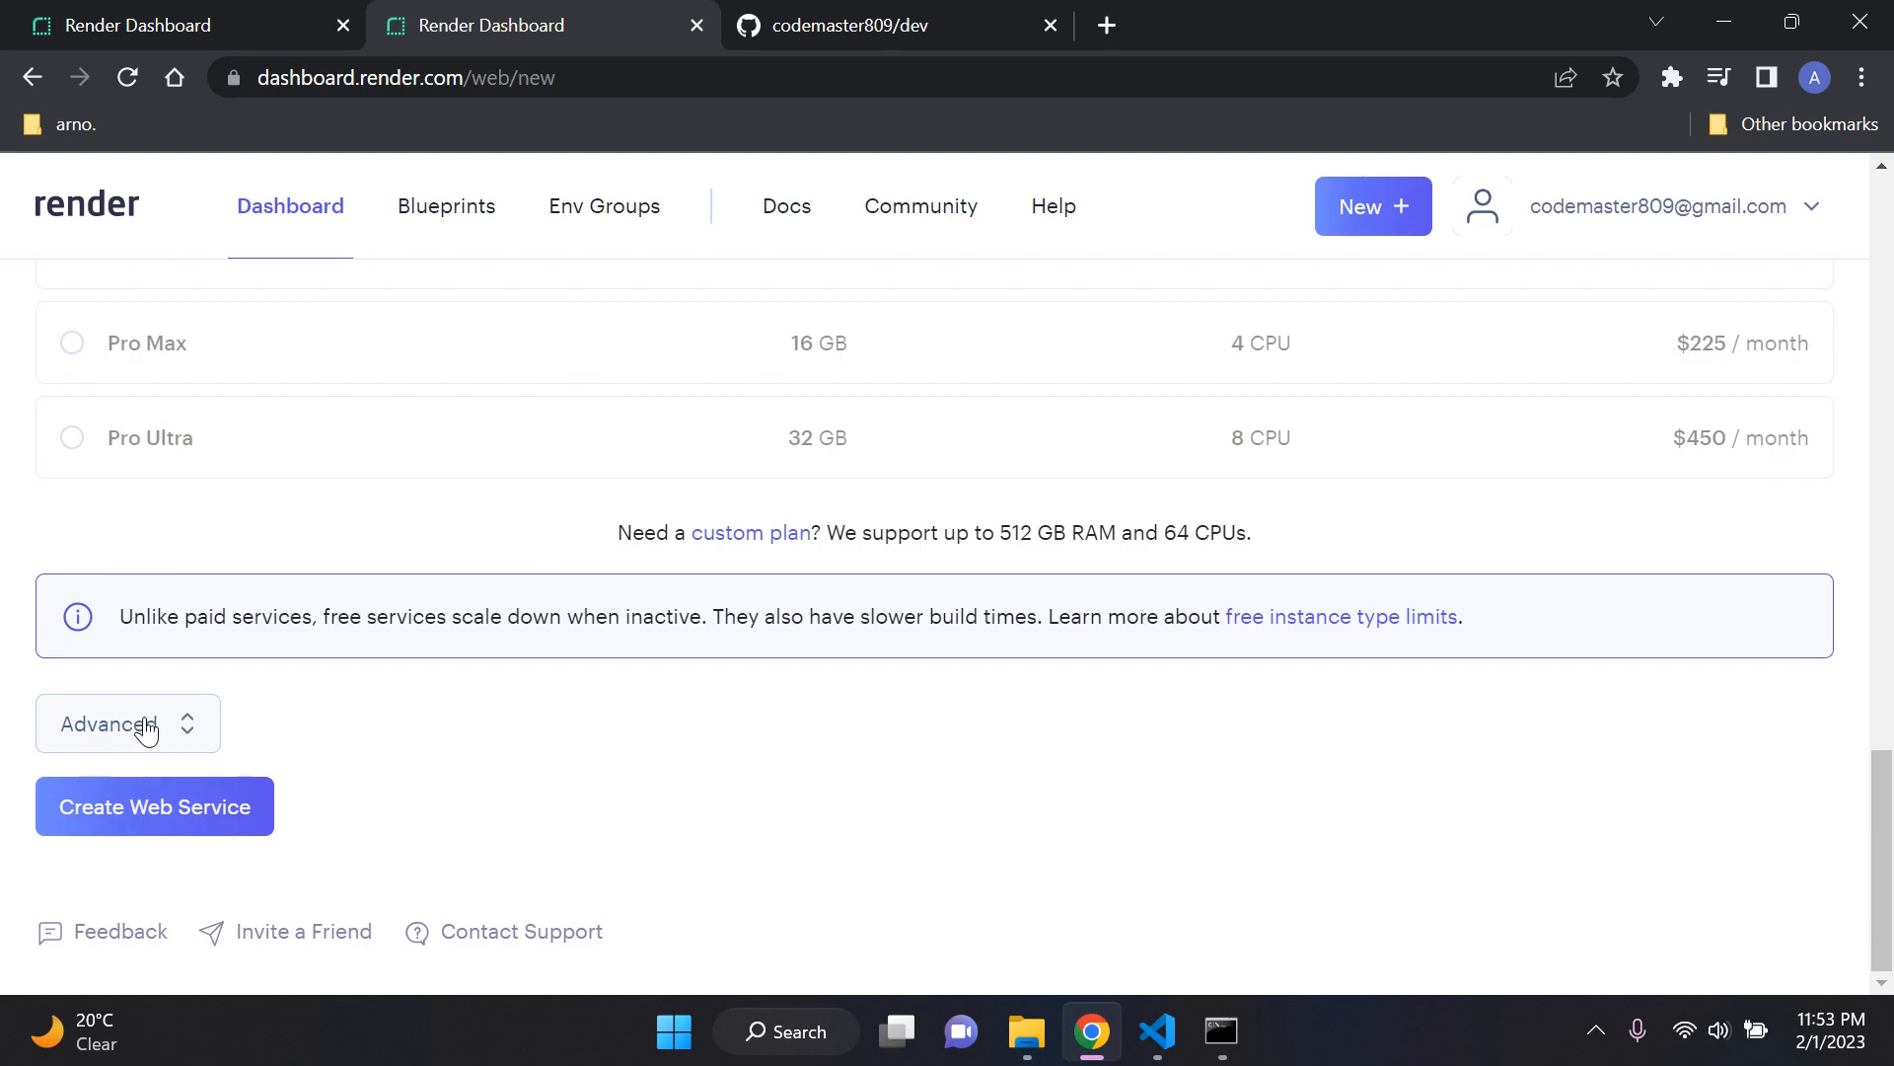
Step: Expand the web service's advanced options and add an environment variable with the key PYTHON_VERSION
click(187, 731)
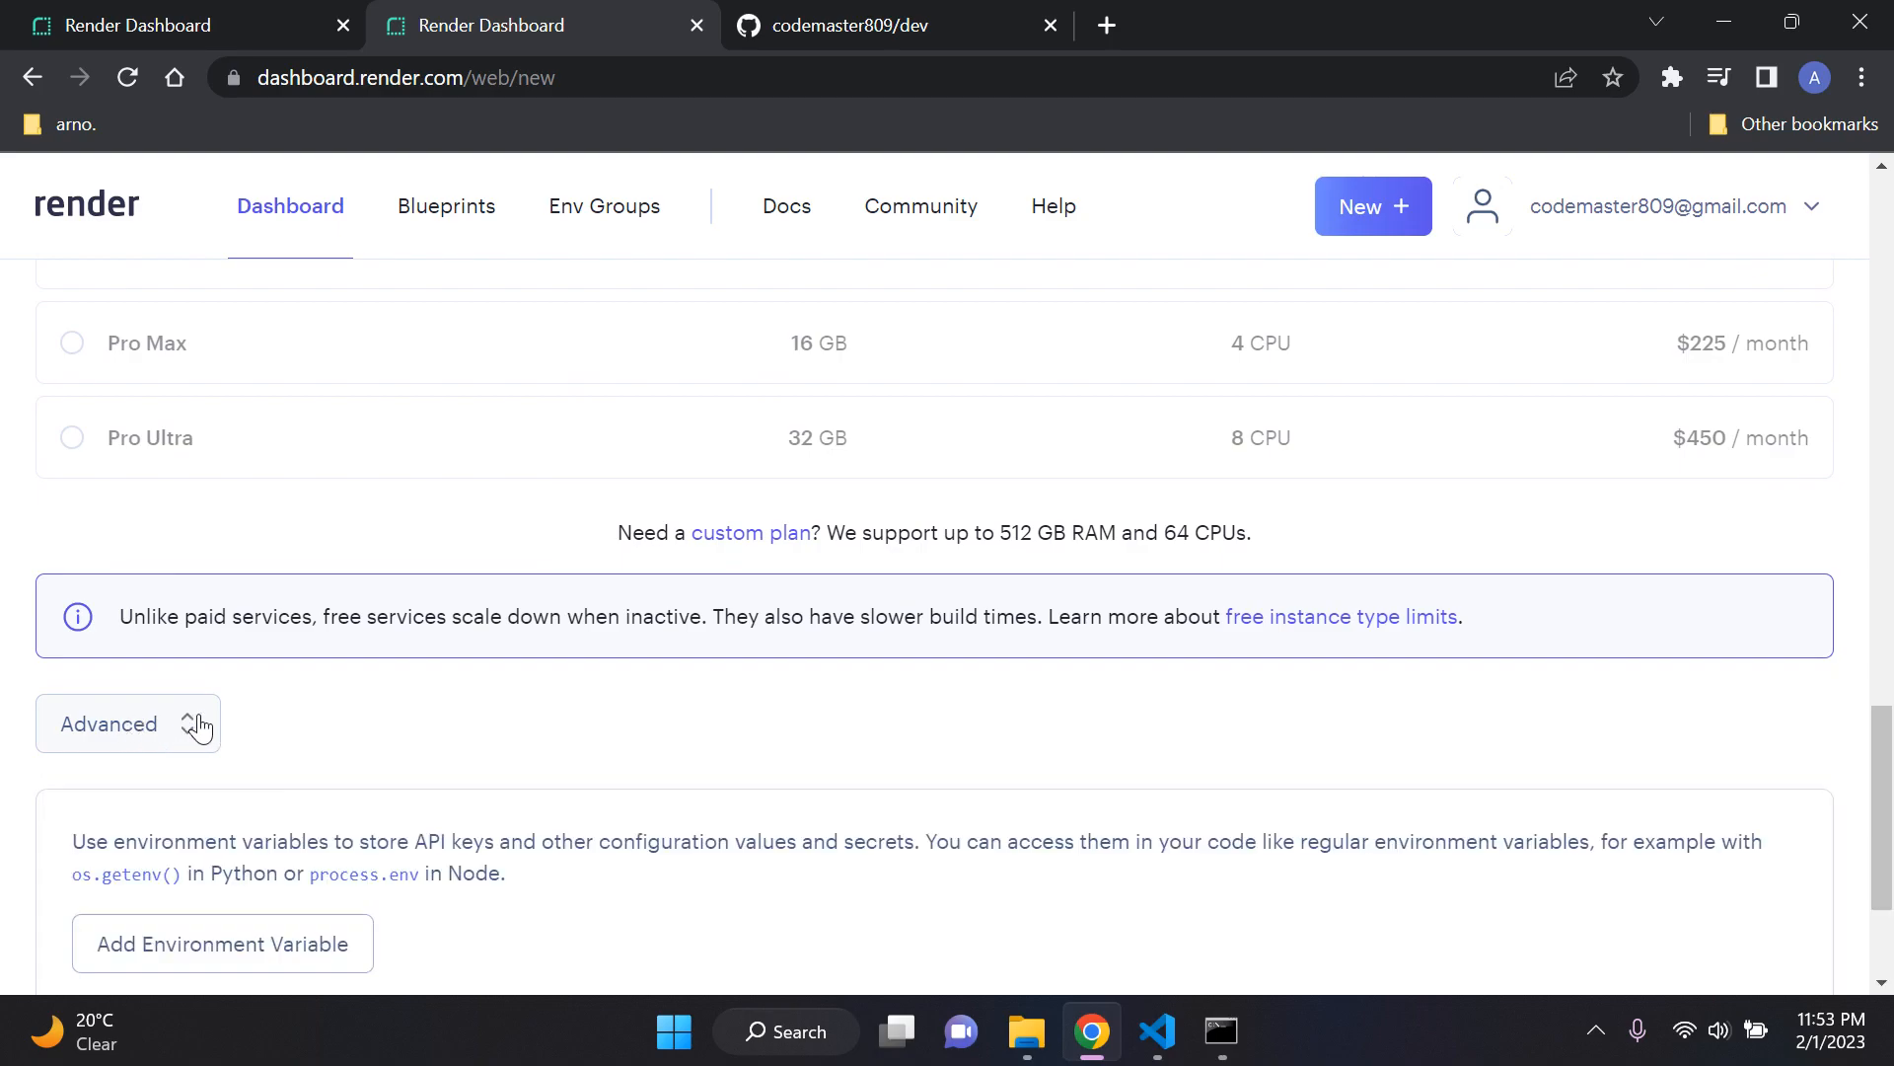
scroll(609, 613, down, 4)
scroll(609, 617, up, 2)
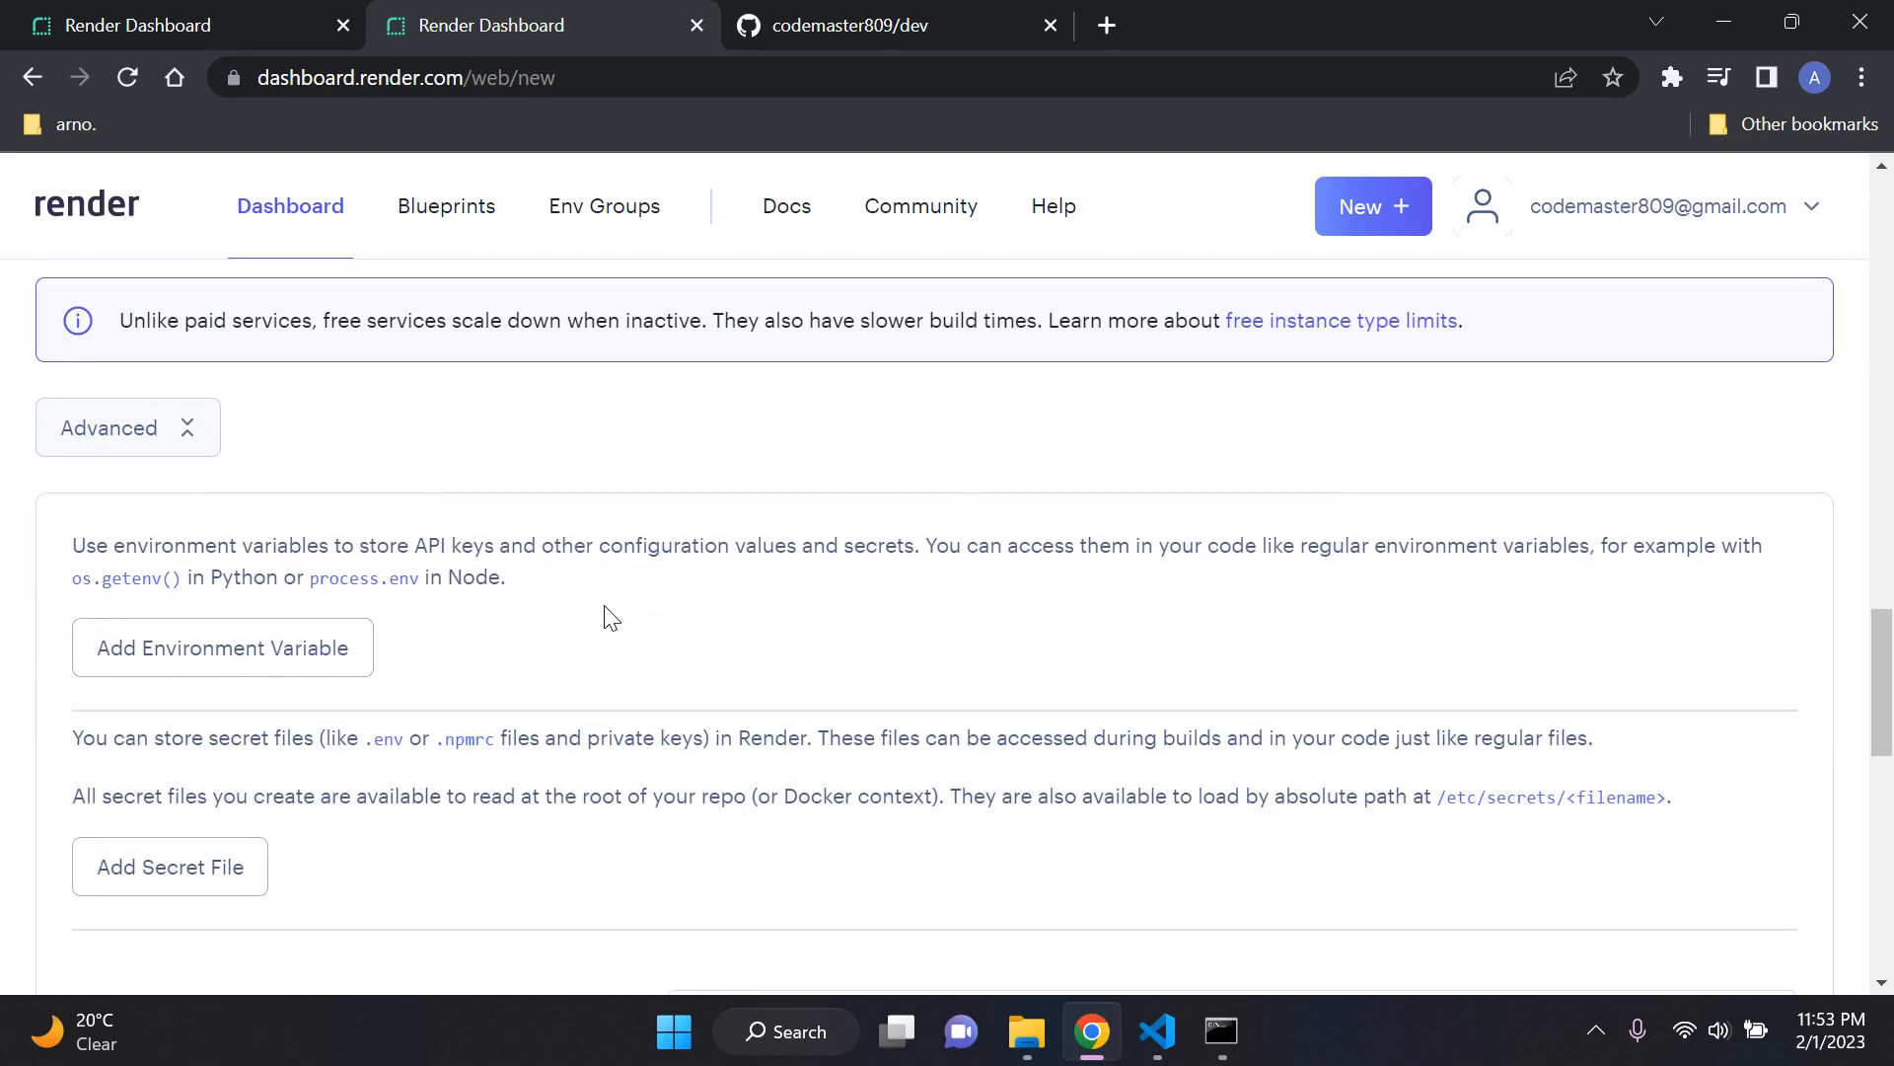
click(249, 661)
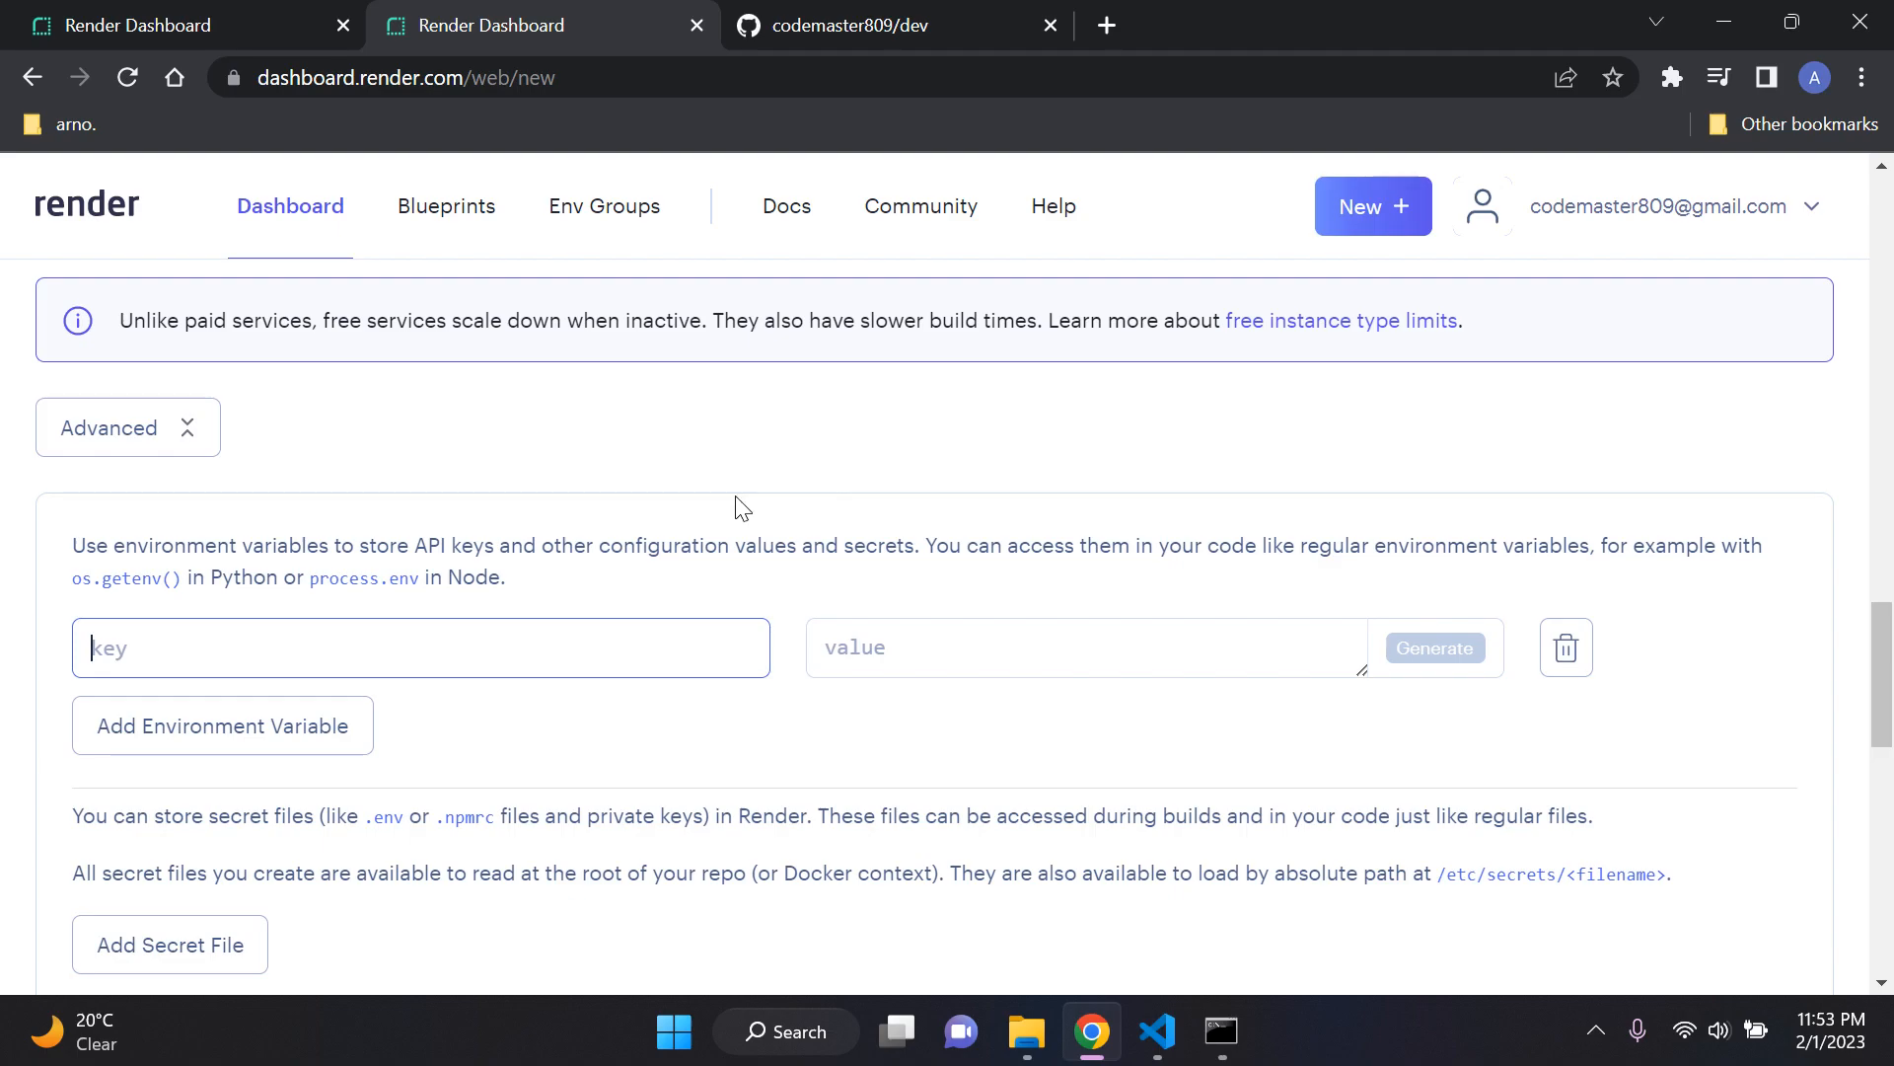
scroll(736, 503, up, 2)
scroll(736, 503, down, 2)
text(PYTHON_VERSION)
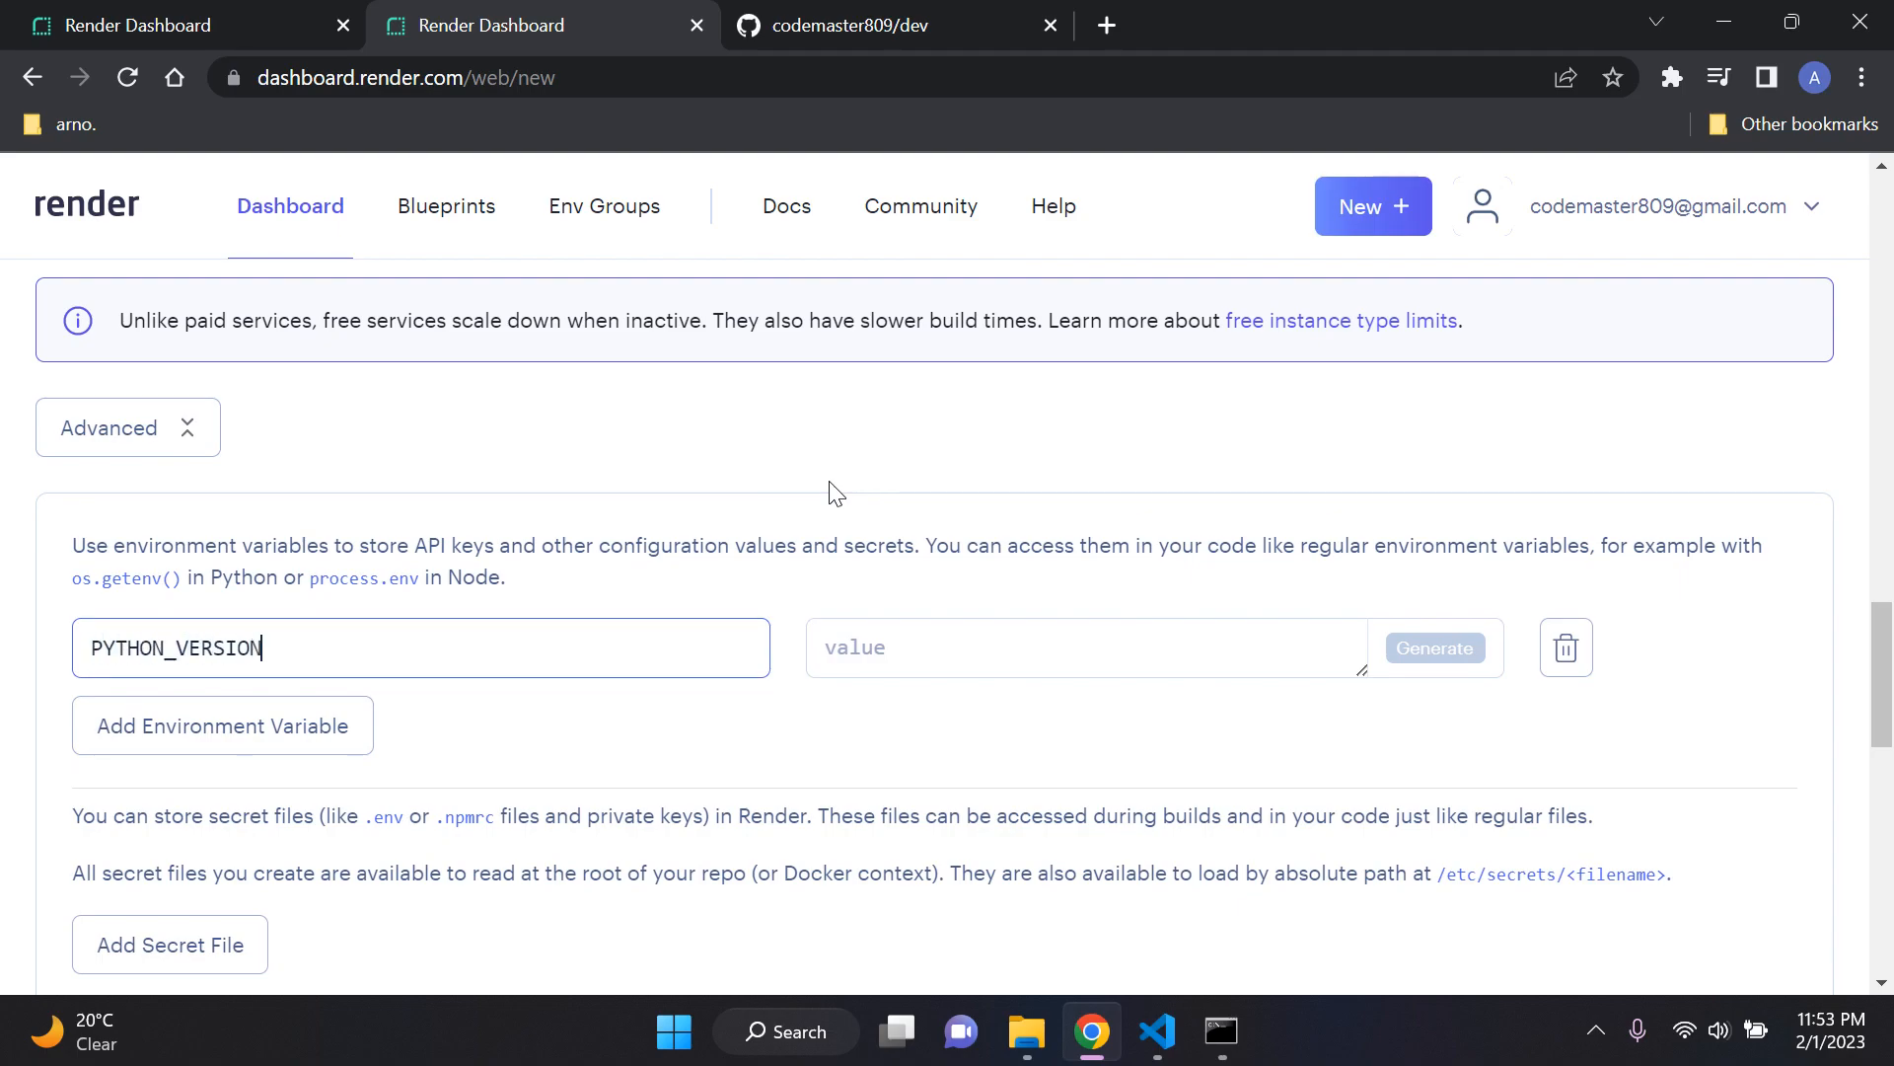
click(836, 494)
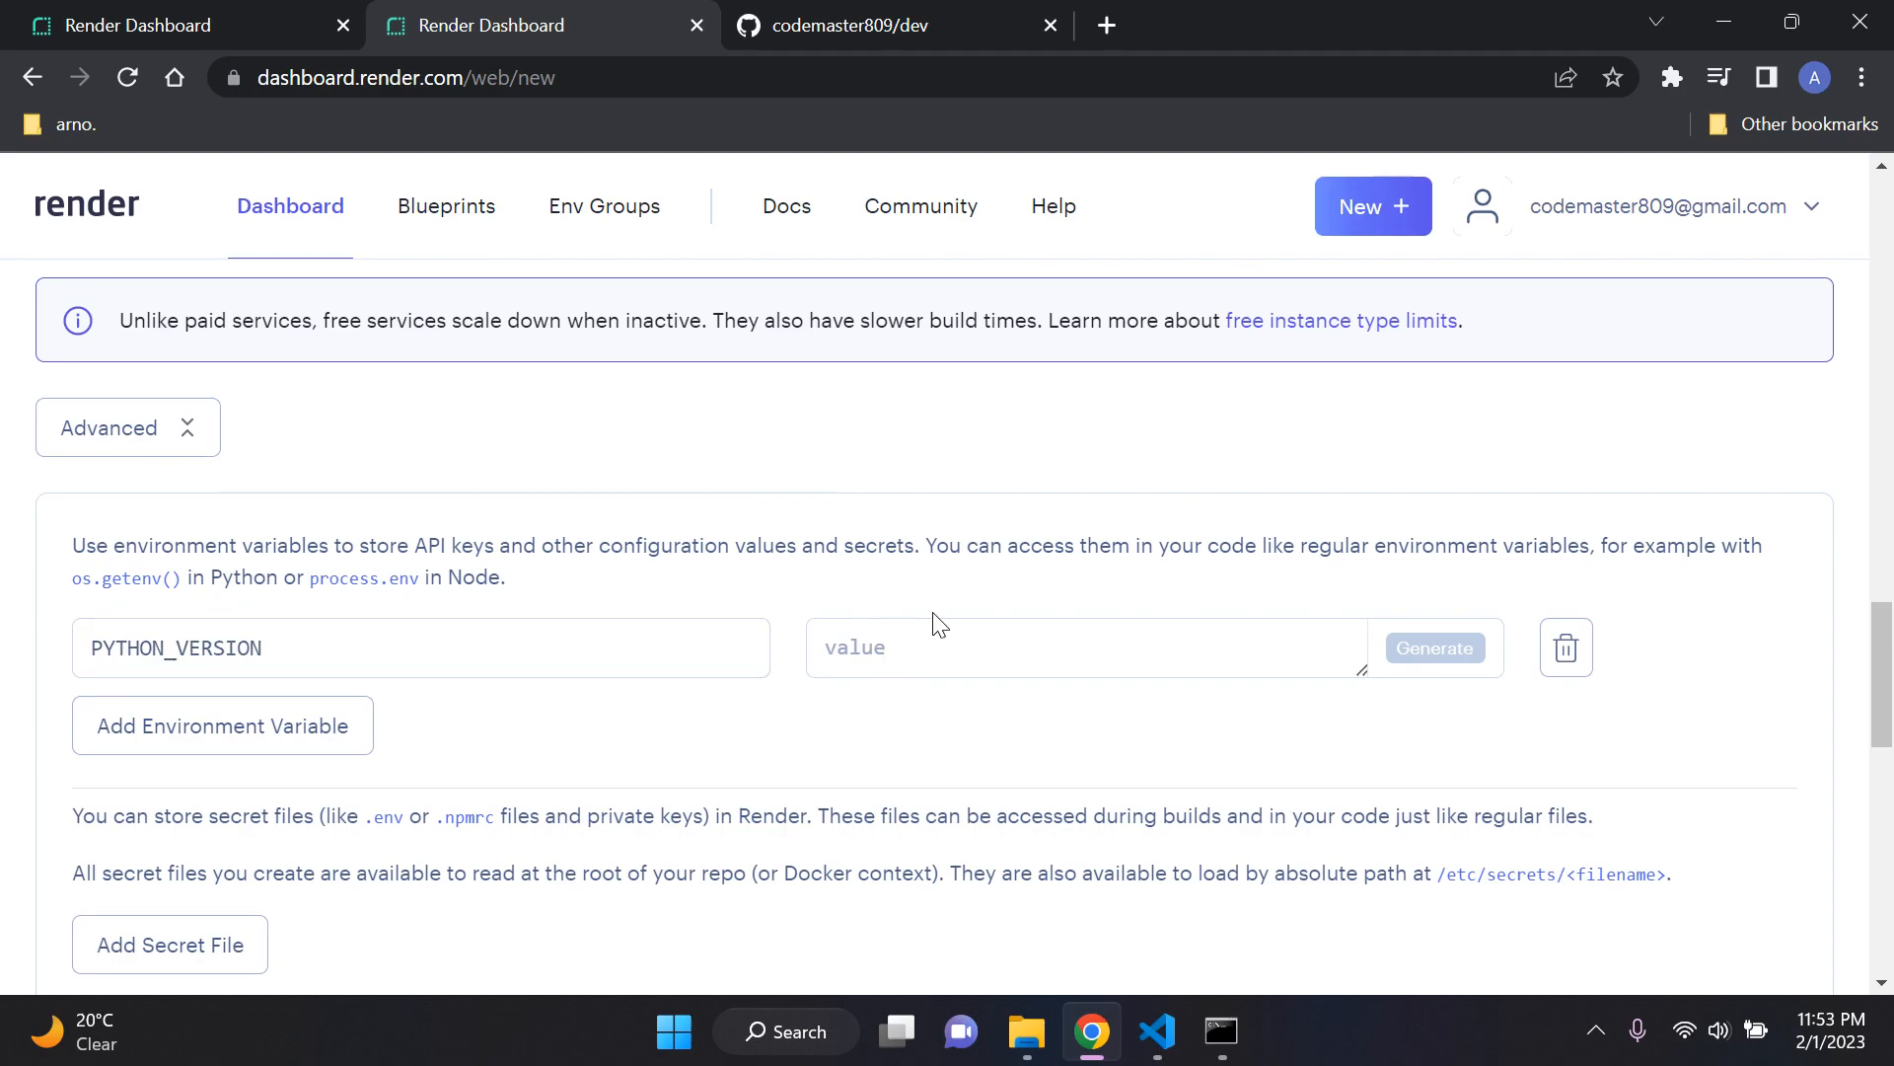
click(918, 632)
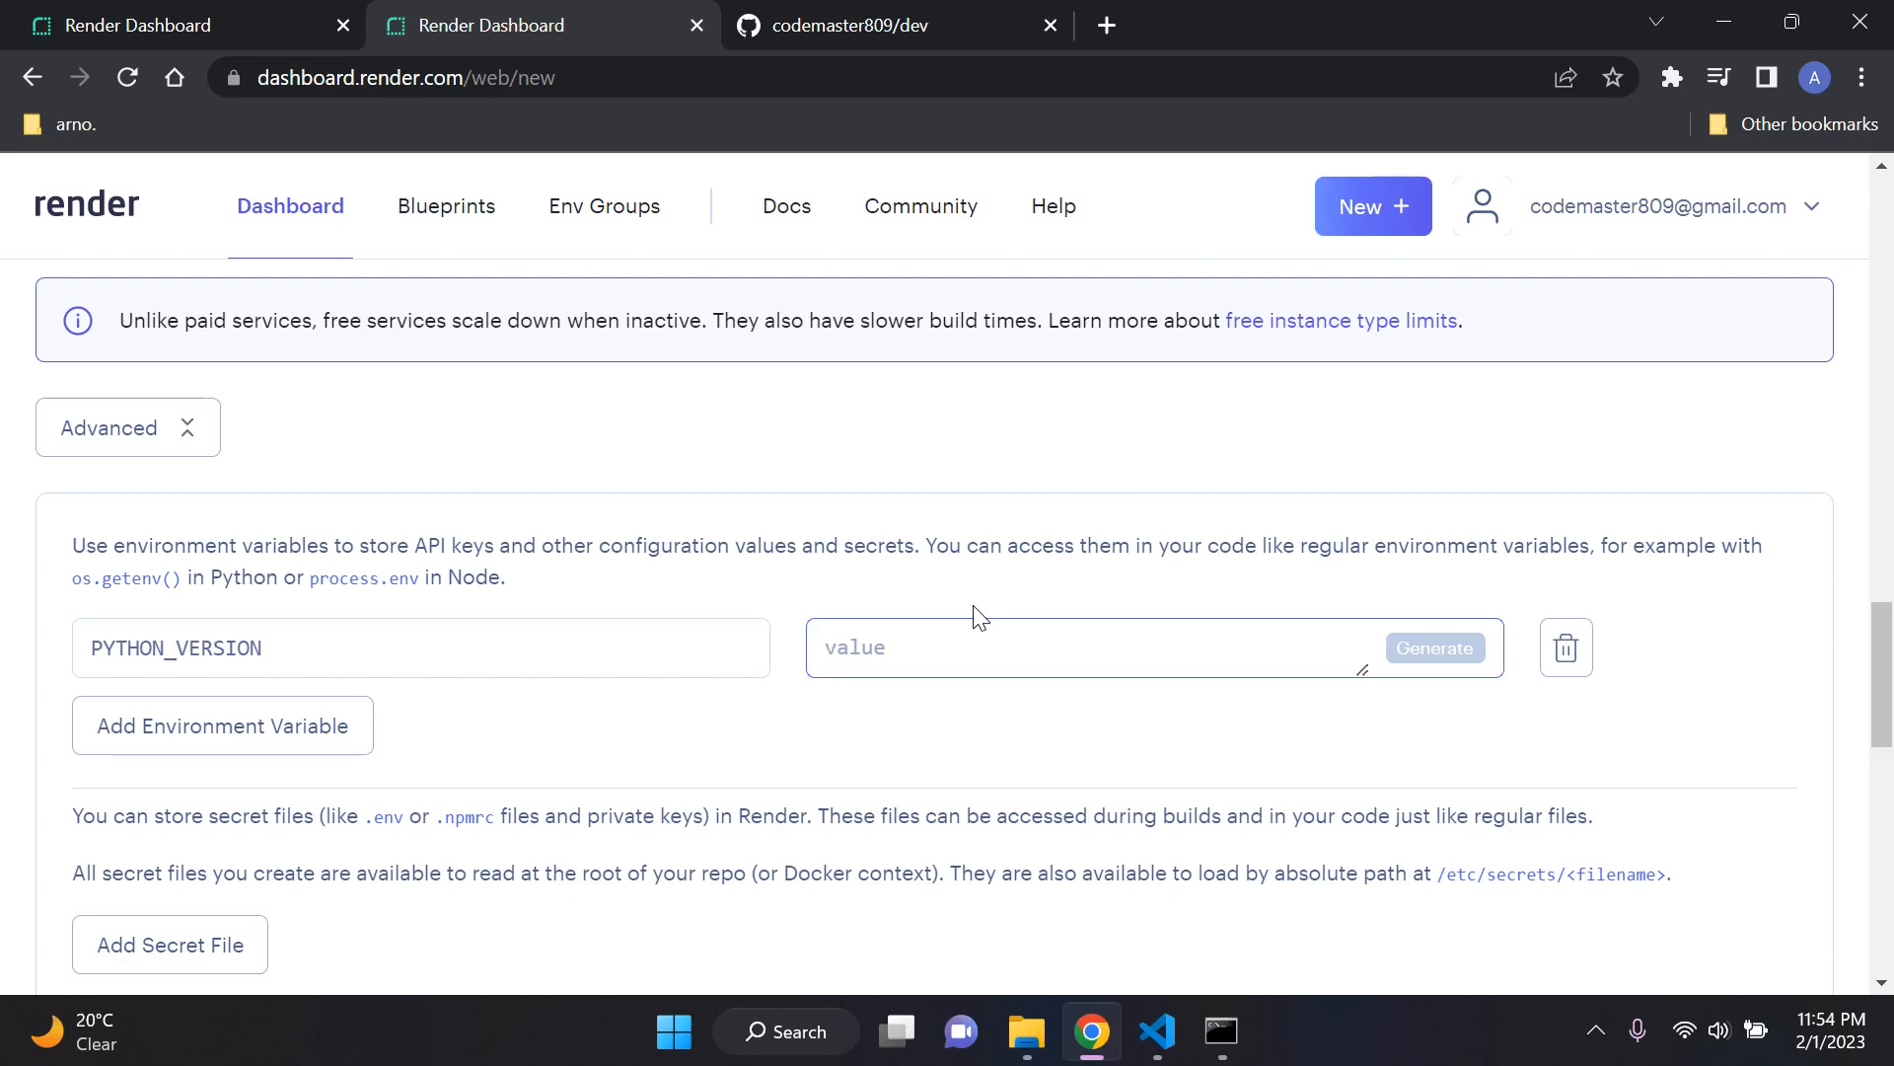
Step: Switch to Visual Studio Code, open requirements.txt in the elevate project and check the Django version entry
click(1157, 1031)
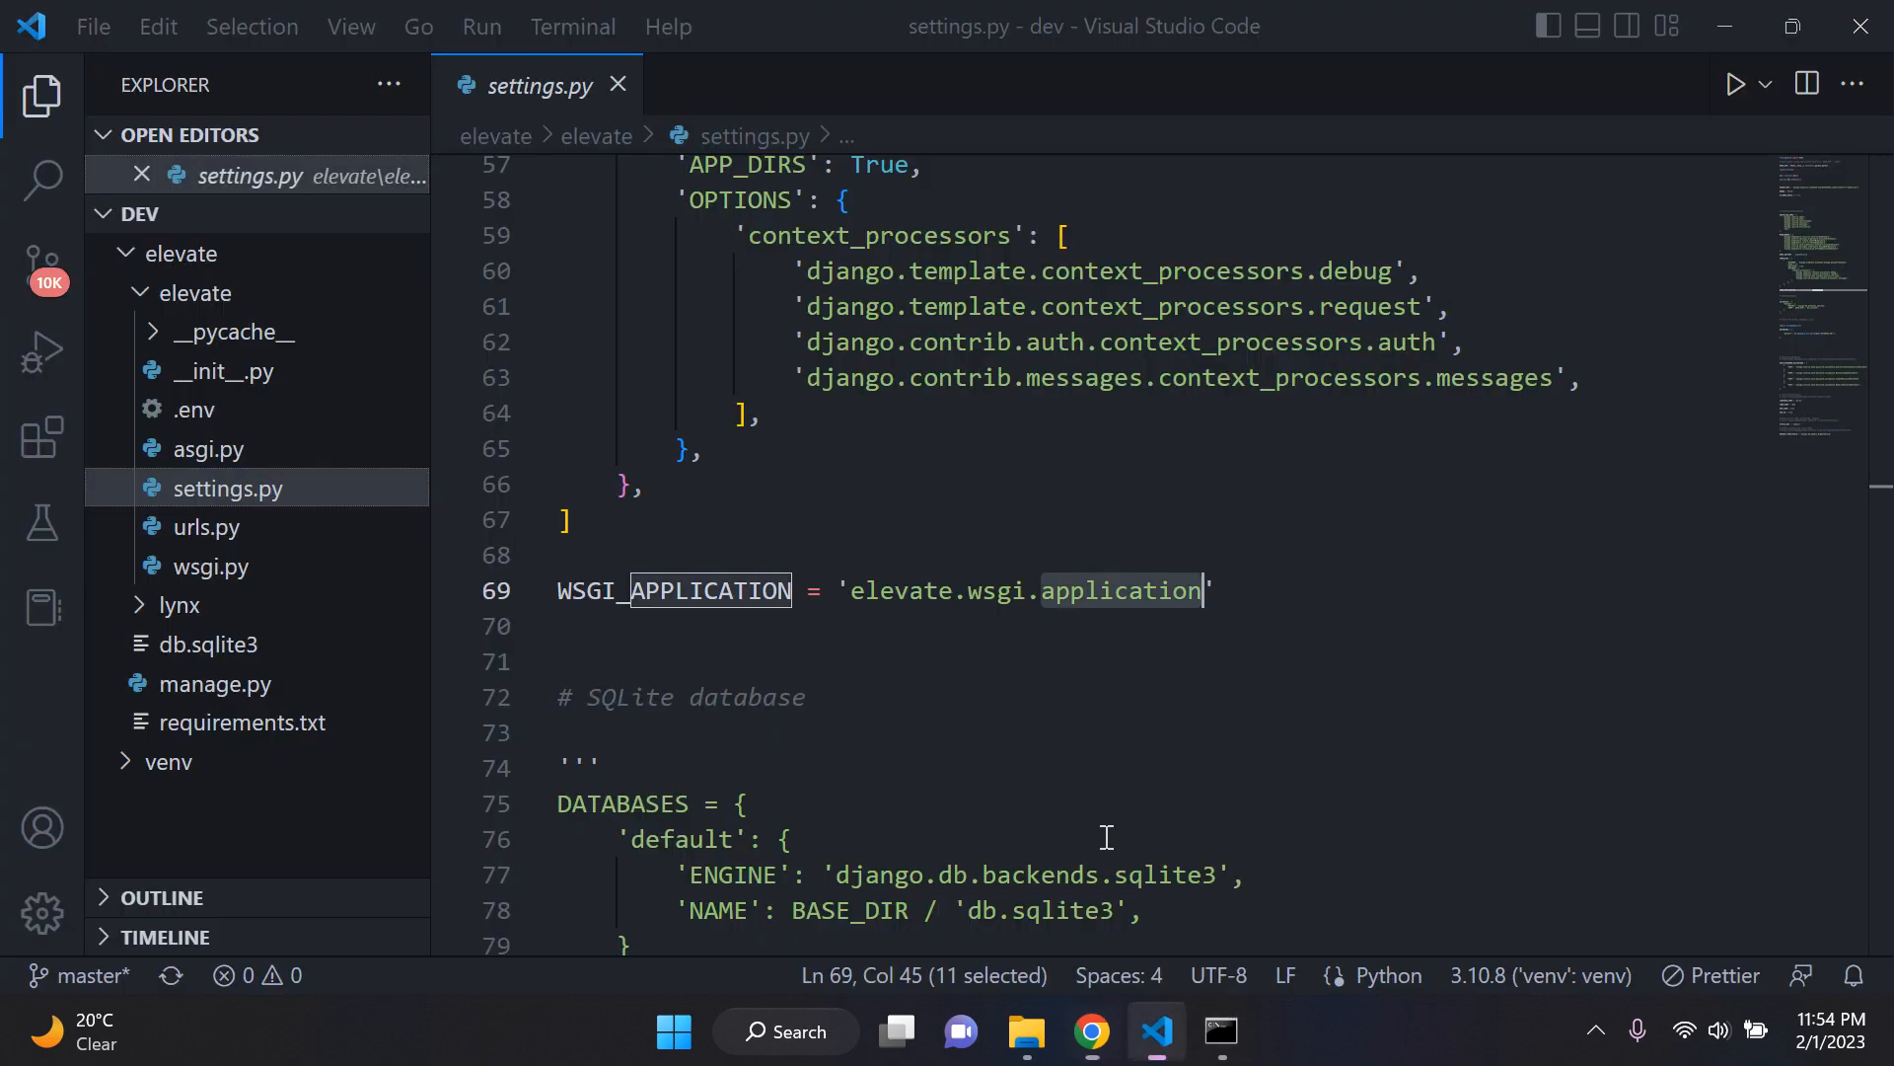
click(237, 294)
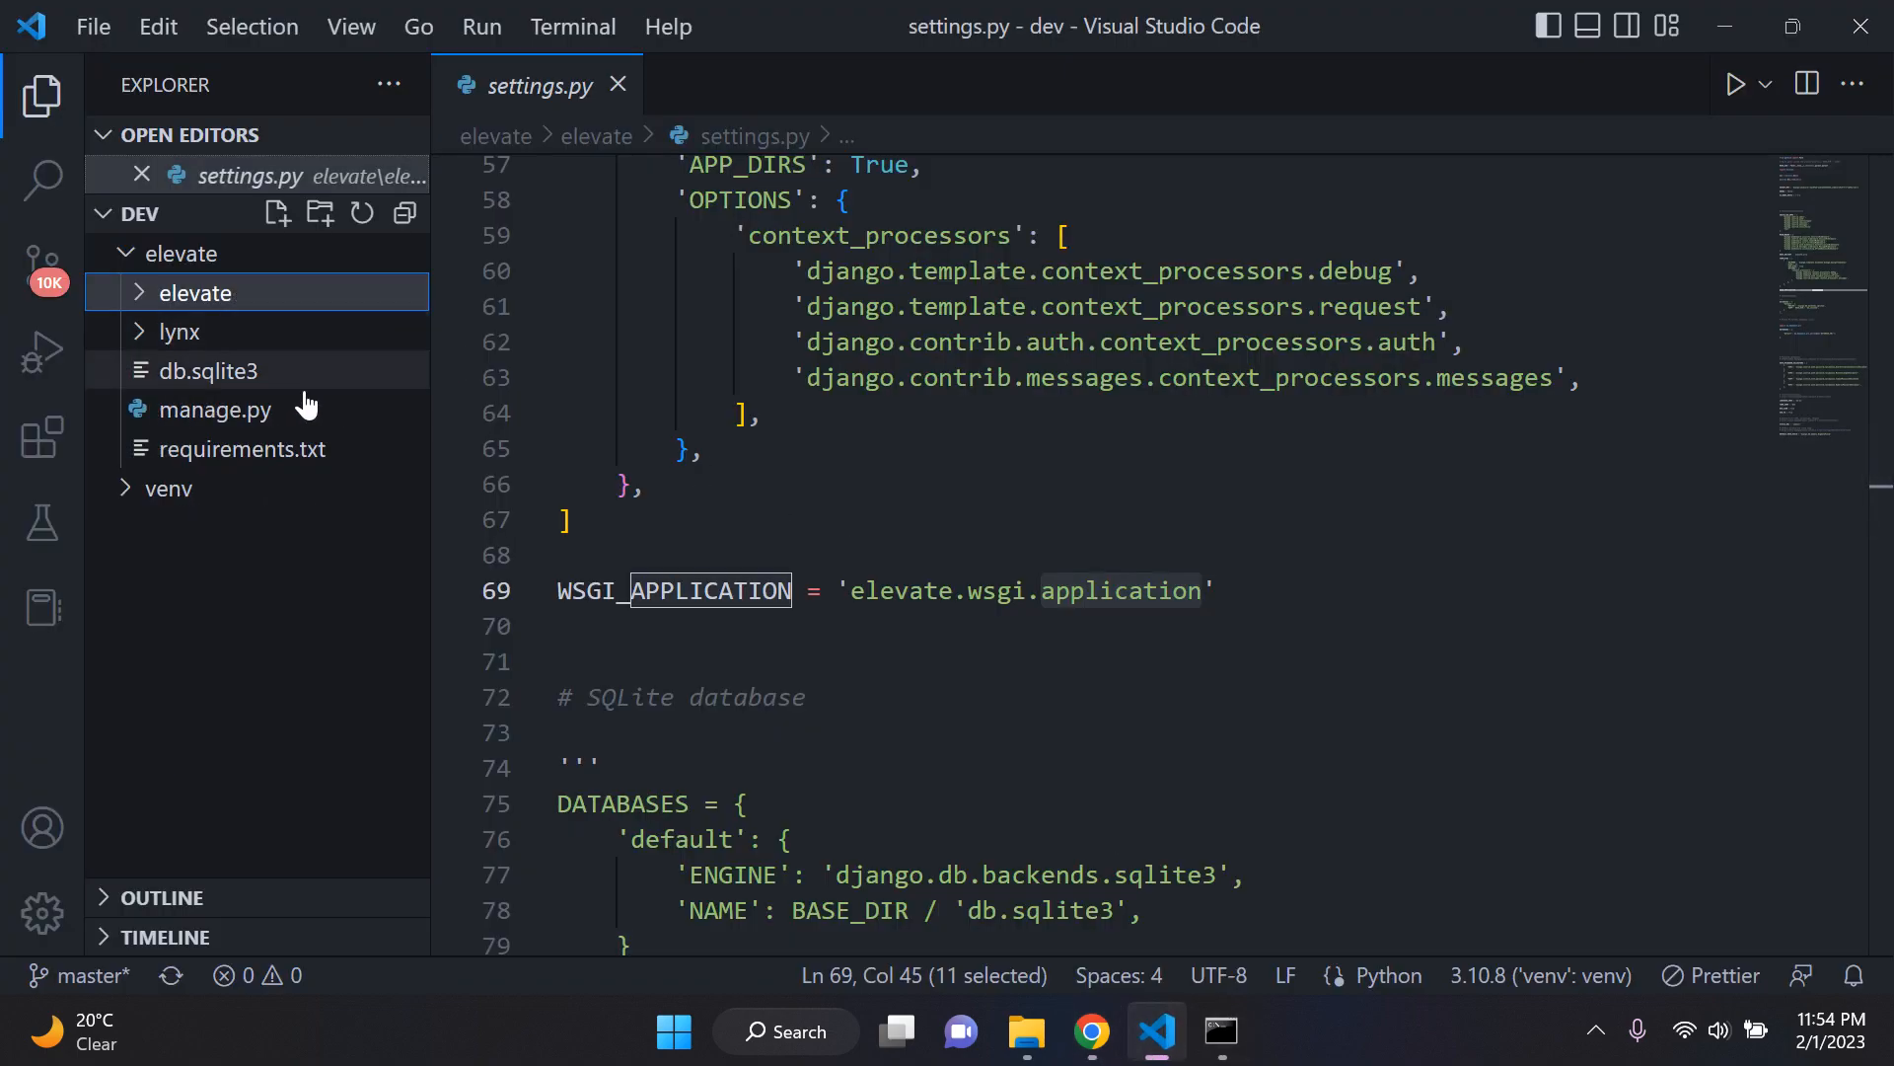
click(277, 450)
click(807, 351)
drag(754, 245, 542, 246)
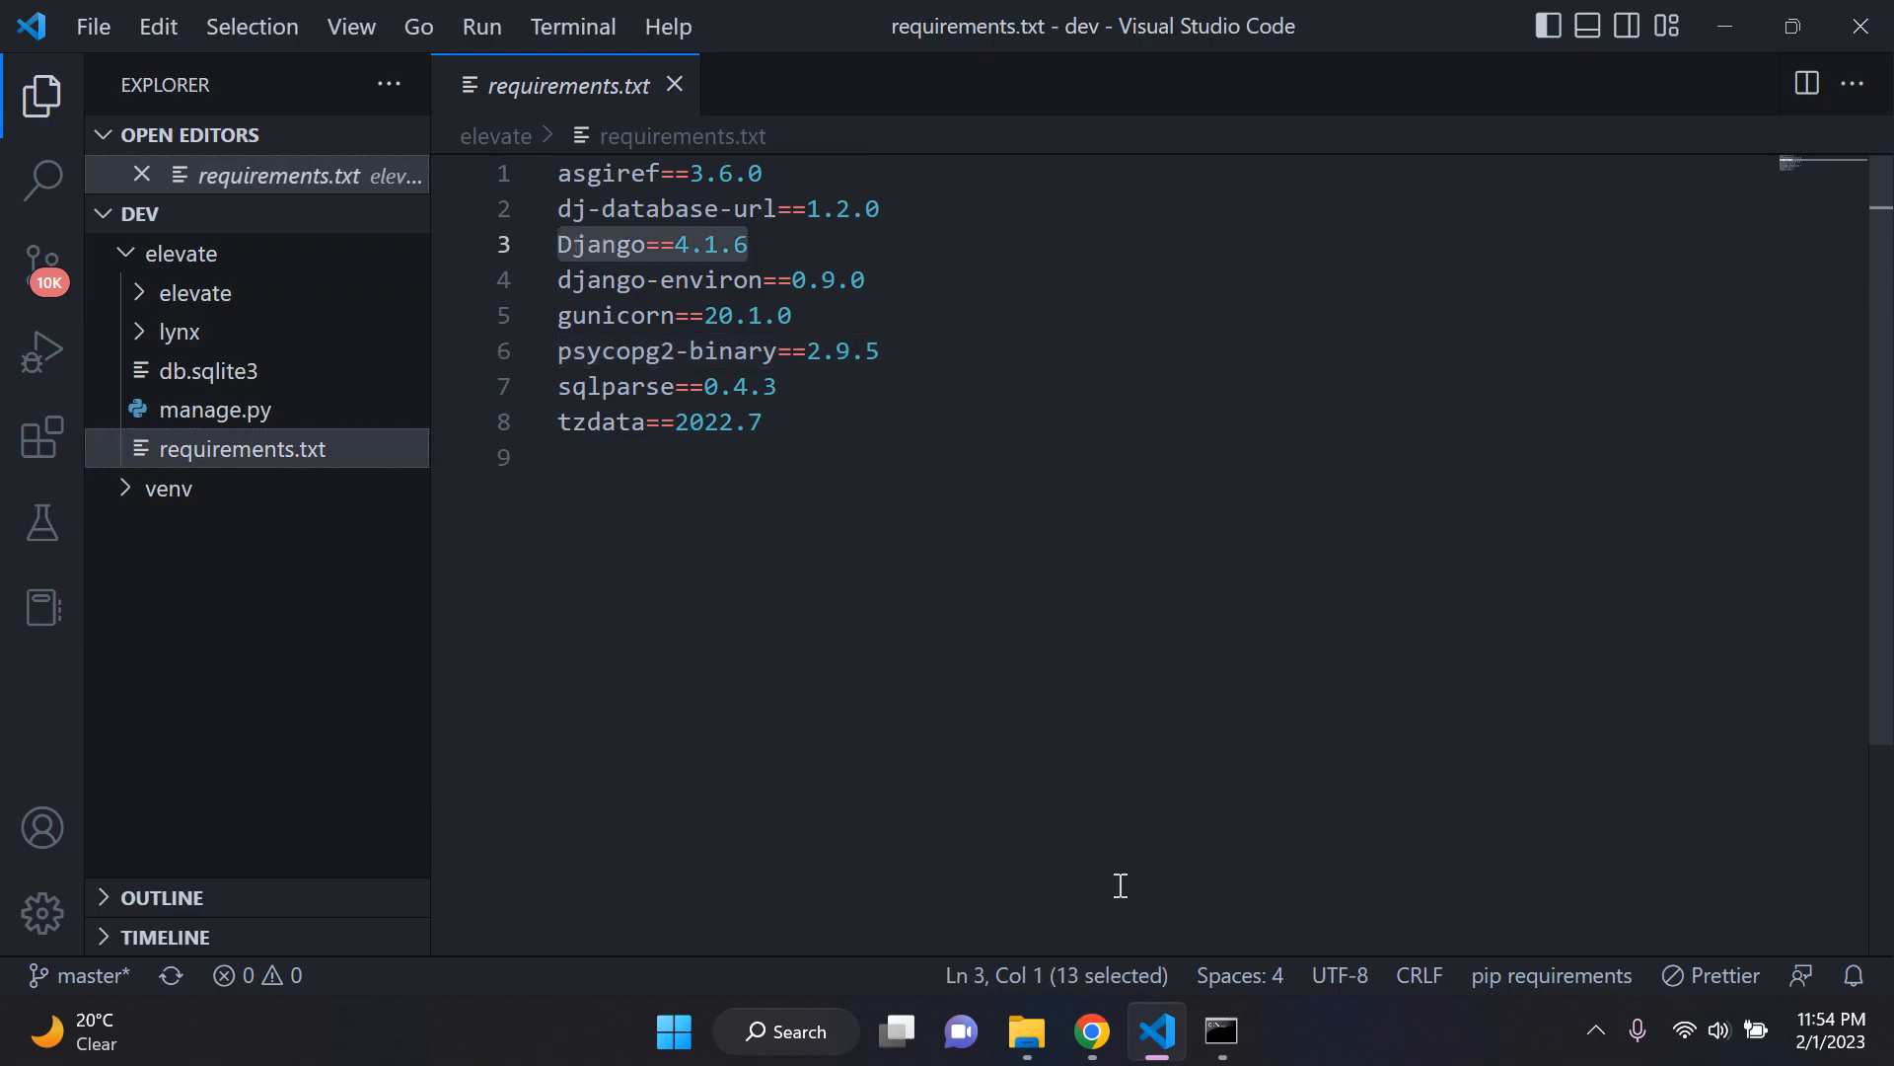
Step: Return to Render and set the value of the PYTHON_VERSION environment variable to 3.10.6
click(1113, 1039)
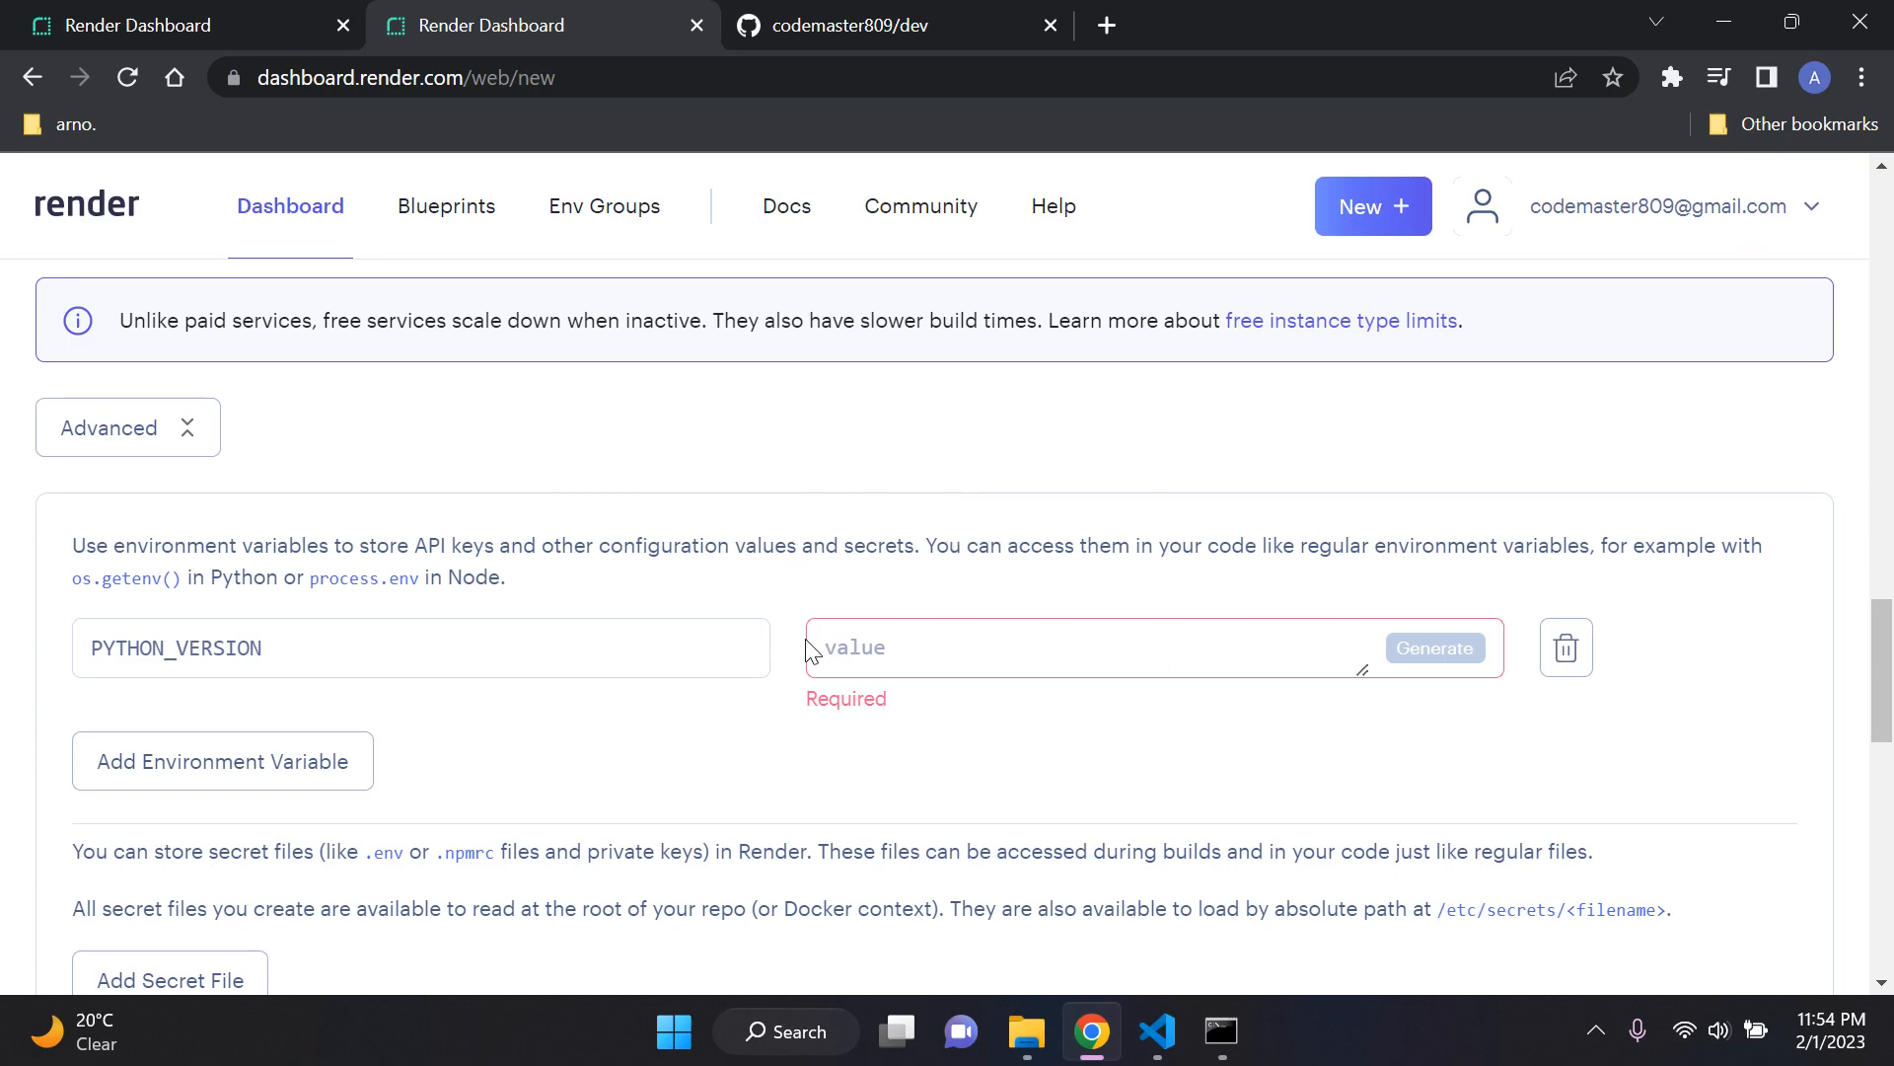
text(3.10.6)
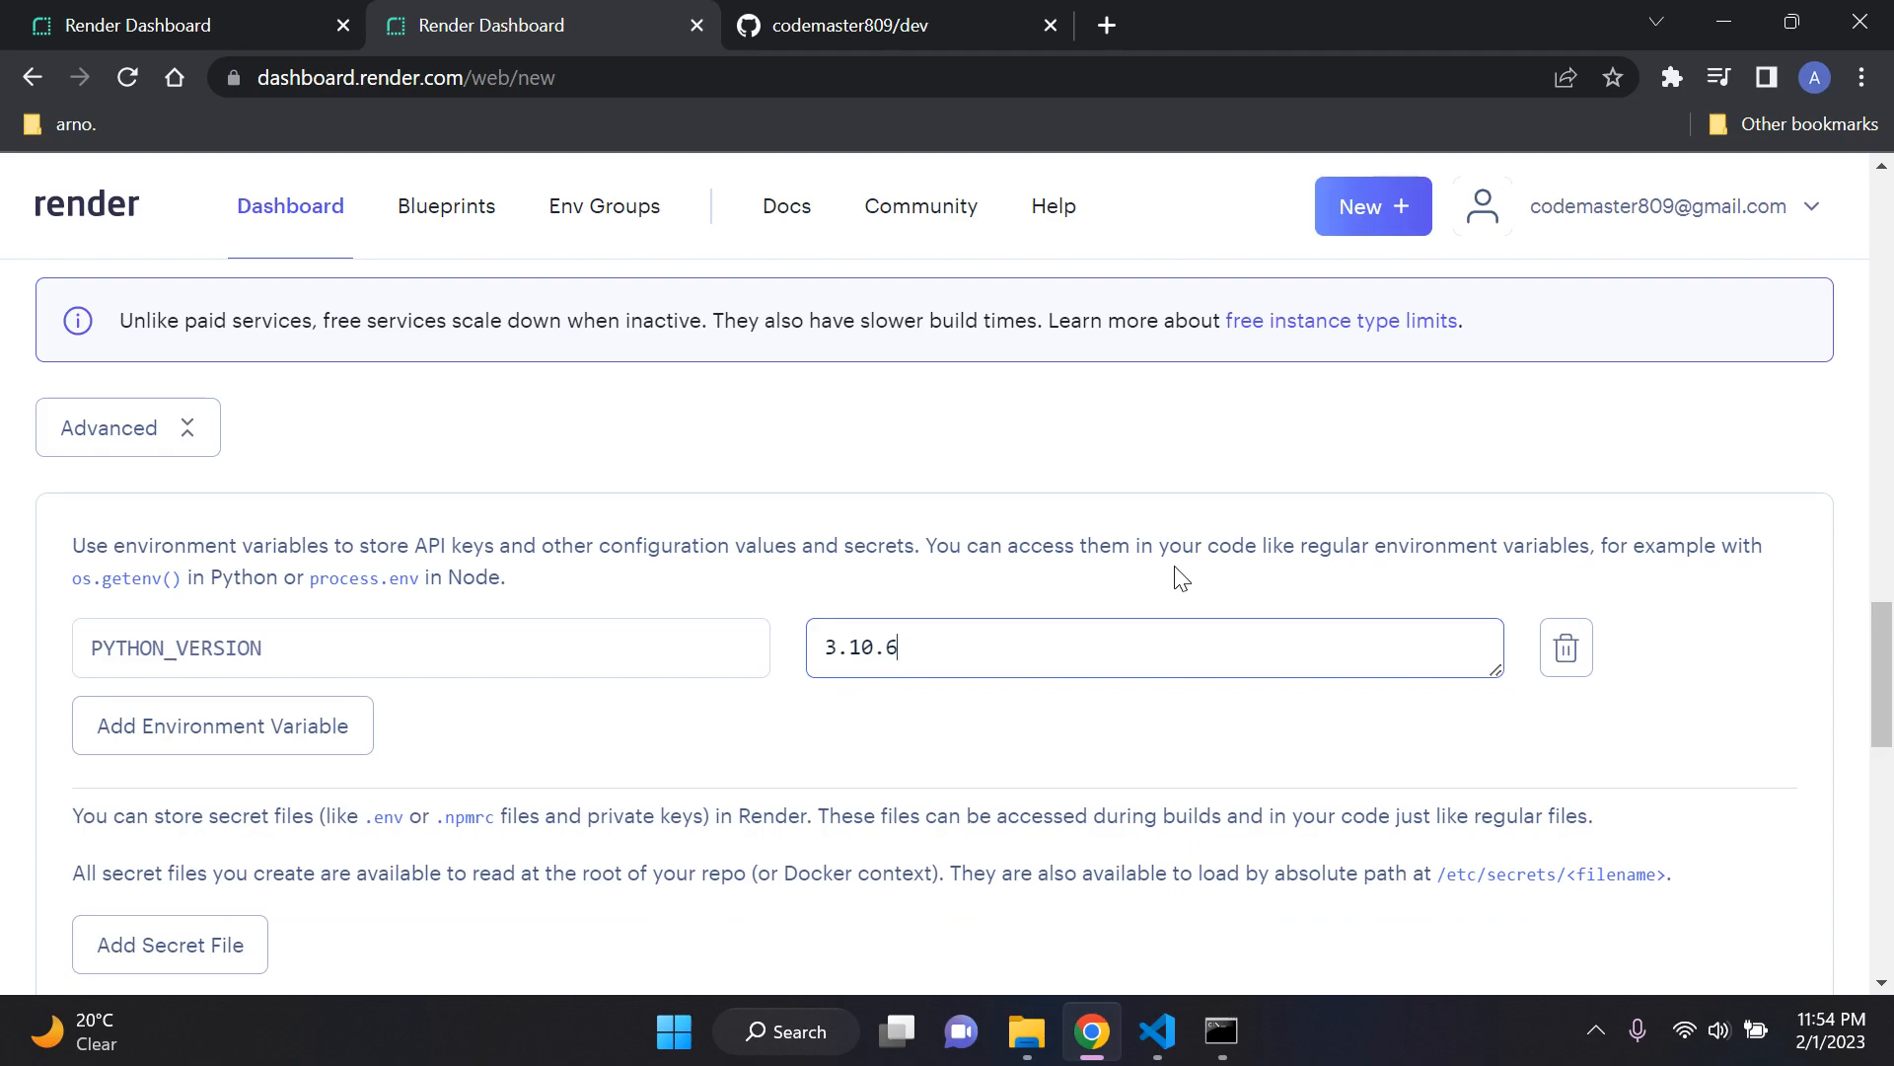
click(1181, 577)
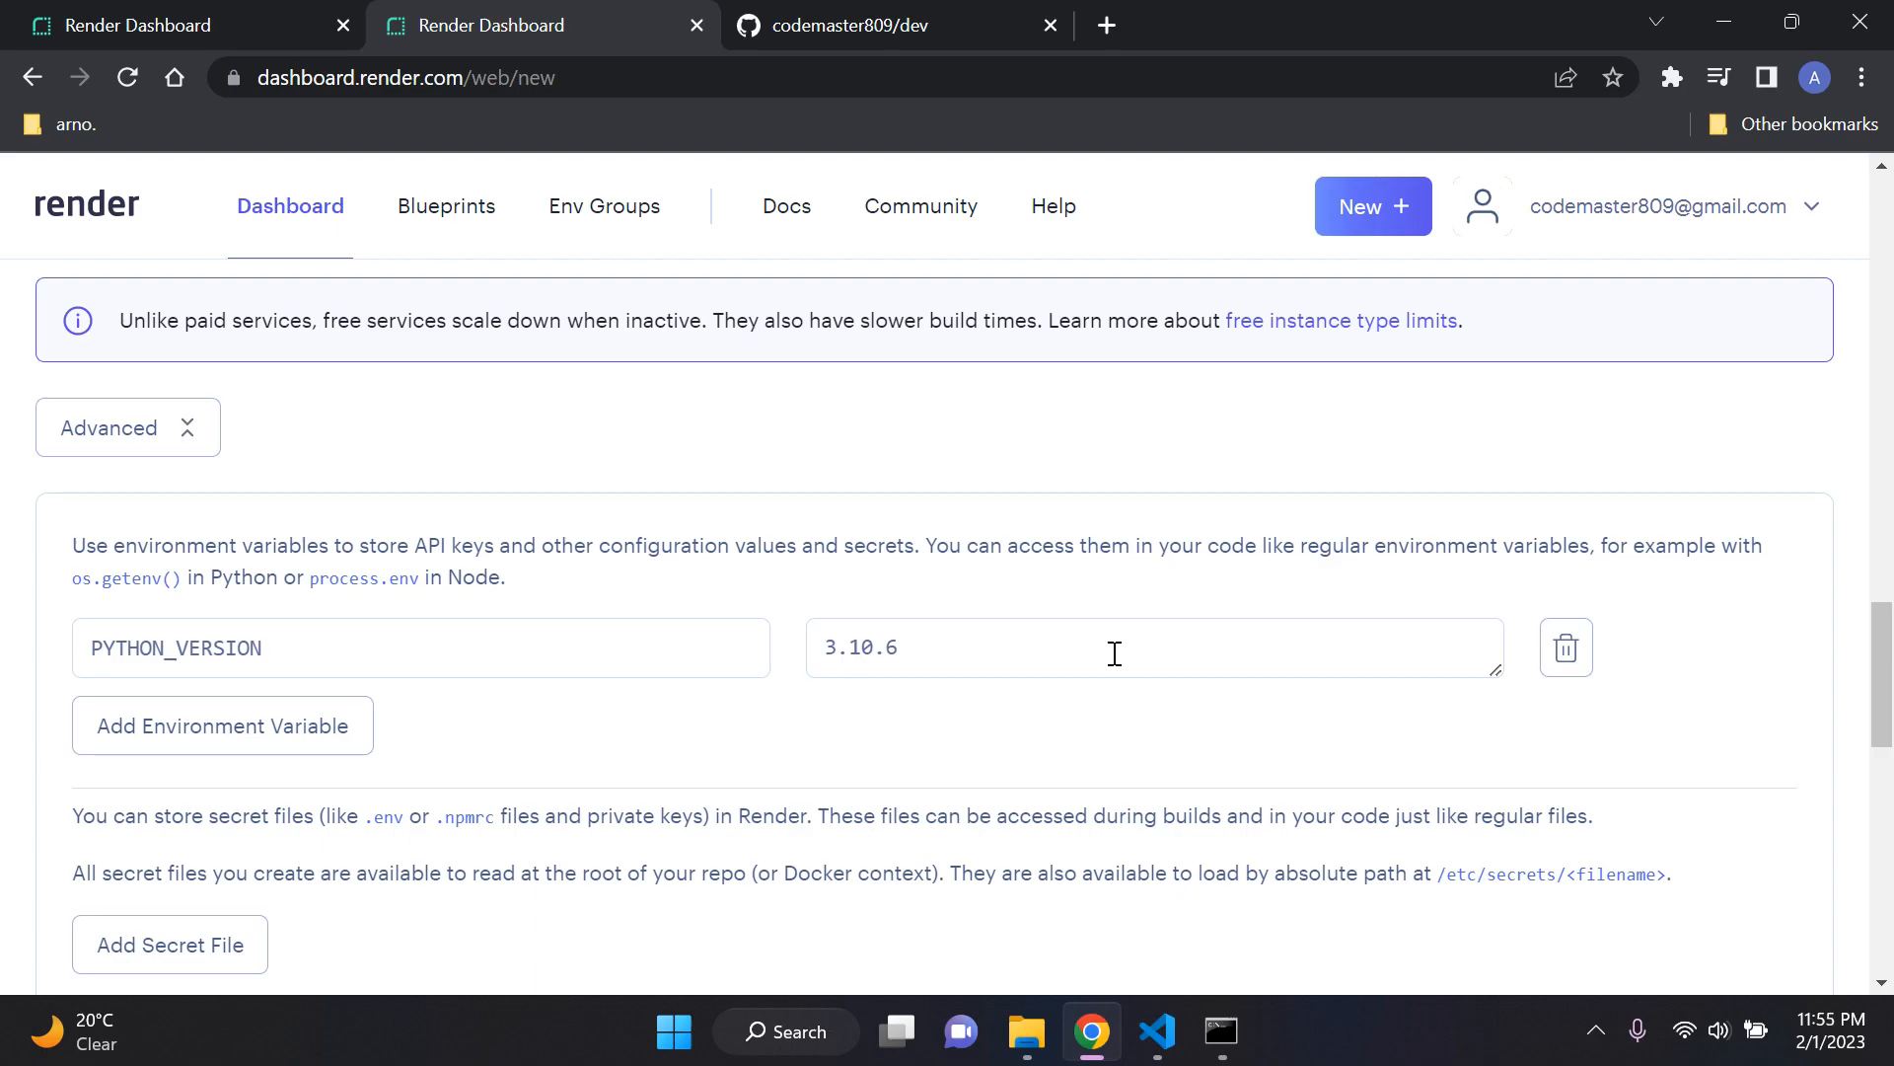
Step: Compare the PYTHON_VERSION value with the Django entry of requirements.txt in Visual Studio Code and return to the Render form
drag(1006, 647, 827, 647)
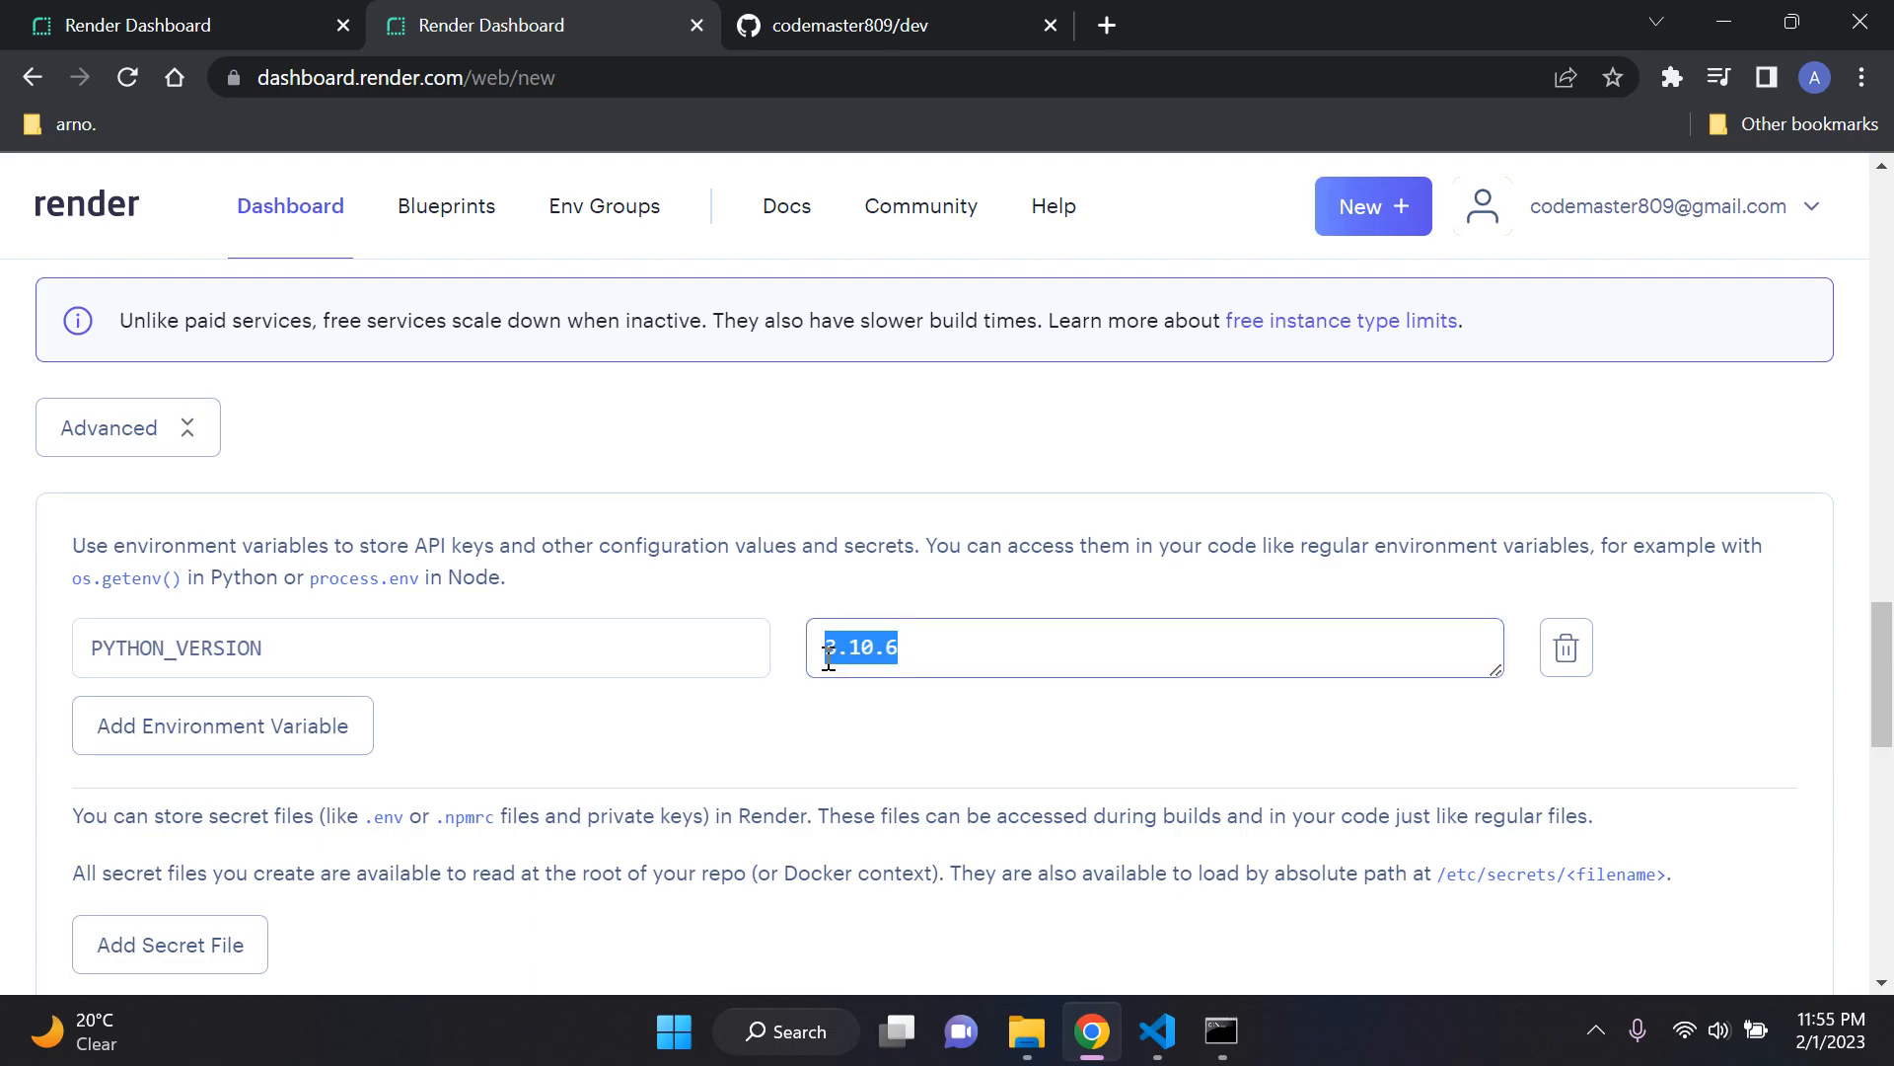
click(860, 606)
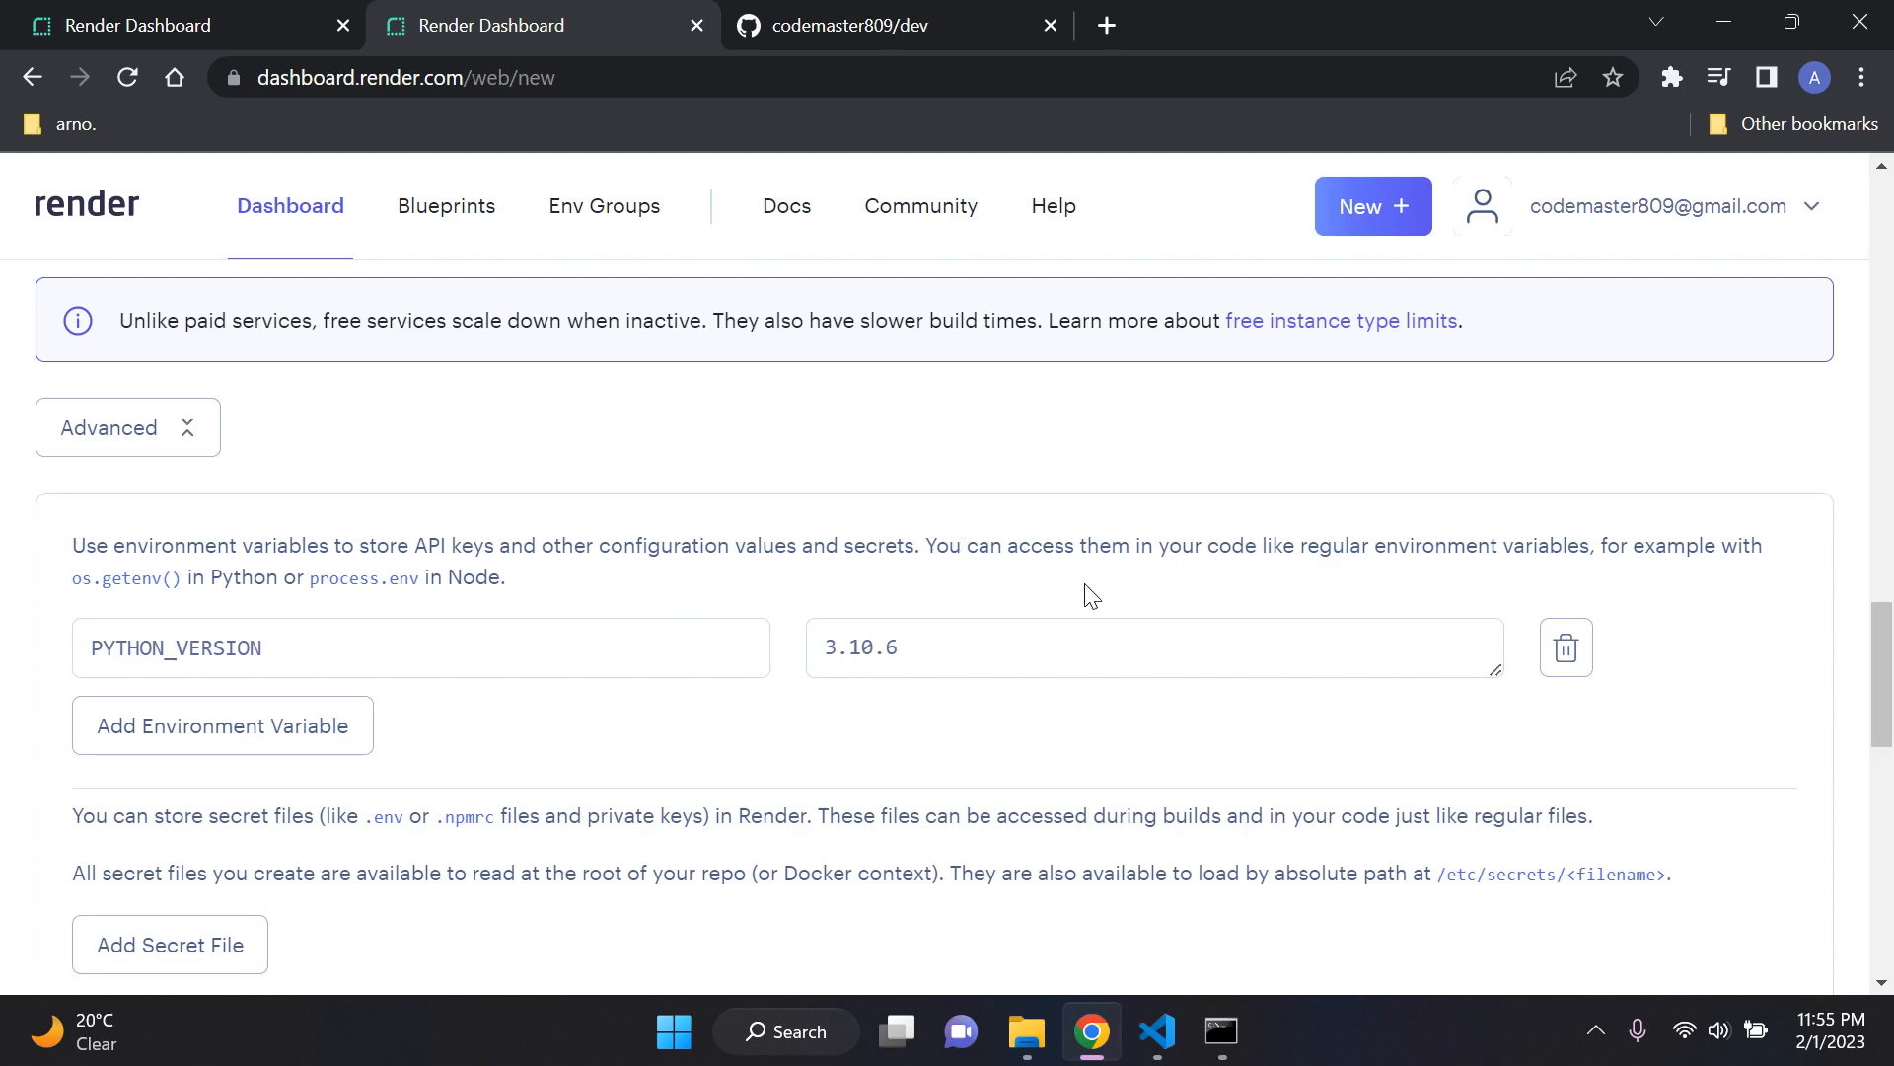
click(1163, 1036)
click(748, 245)
drag(748, 245, 555, 244)
click(1097, 1032)
Step: Add a second environment variable to the web service with the key DATABASE_URL
scroll(879, 528, down, 1)
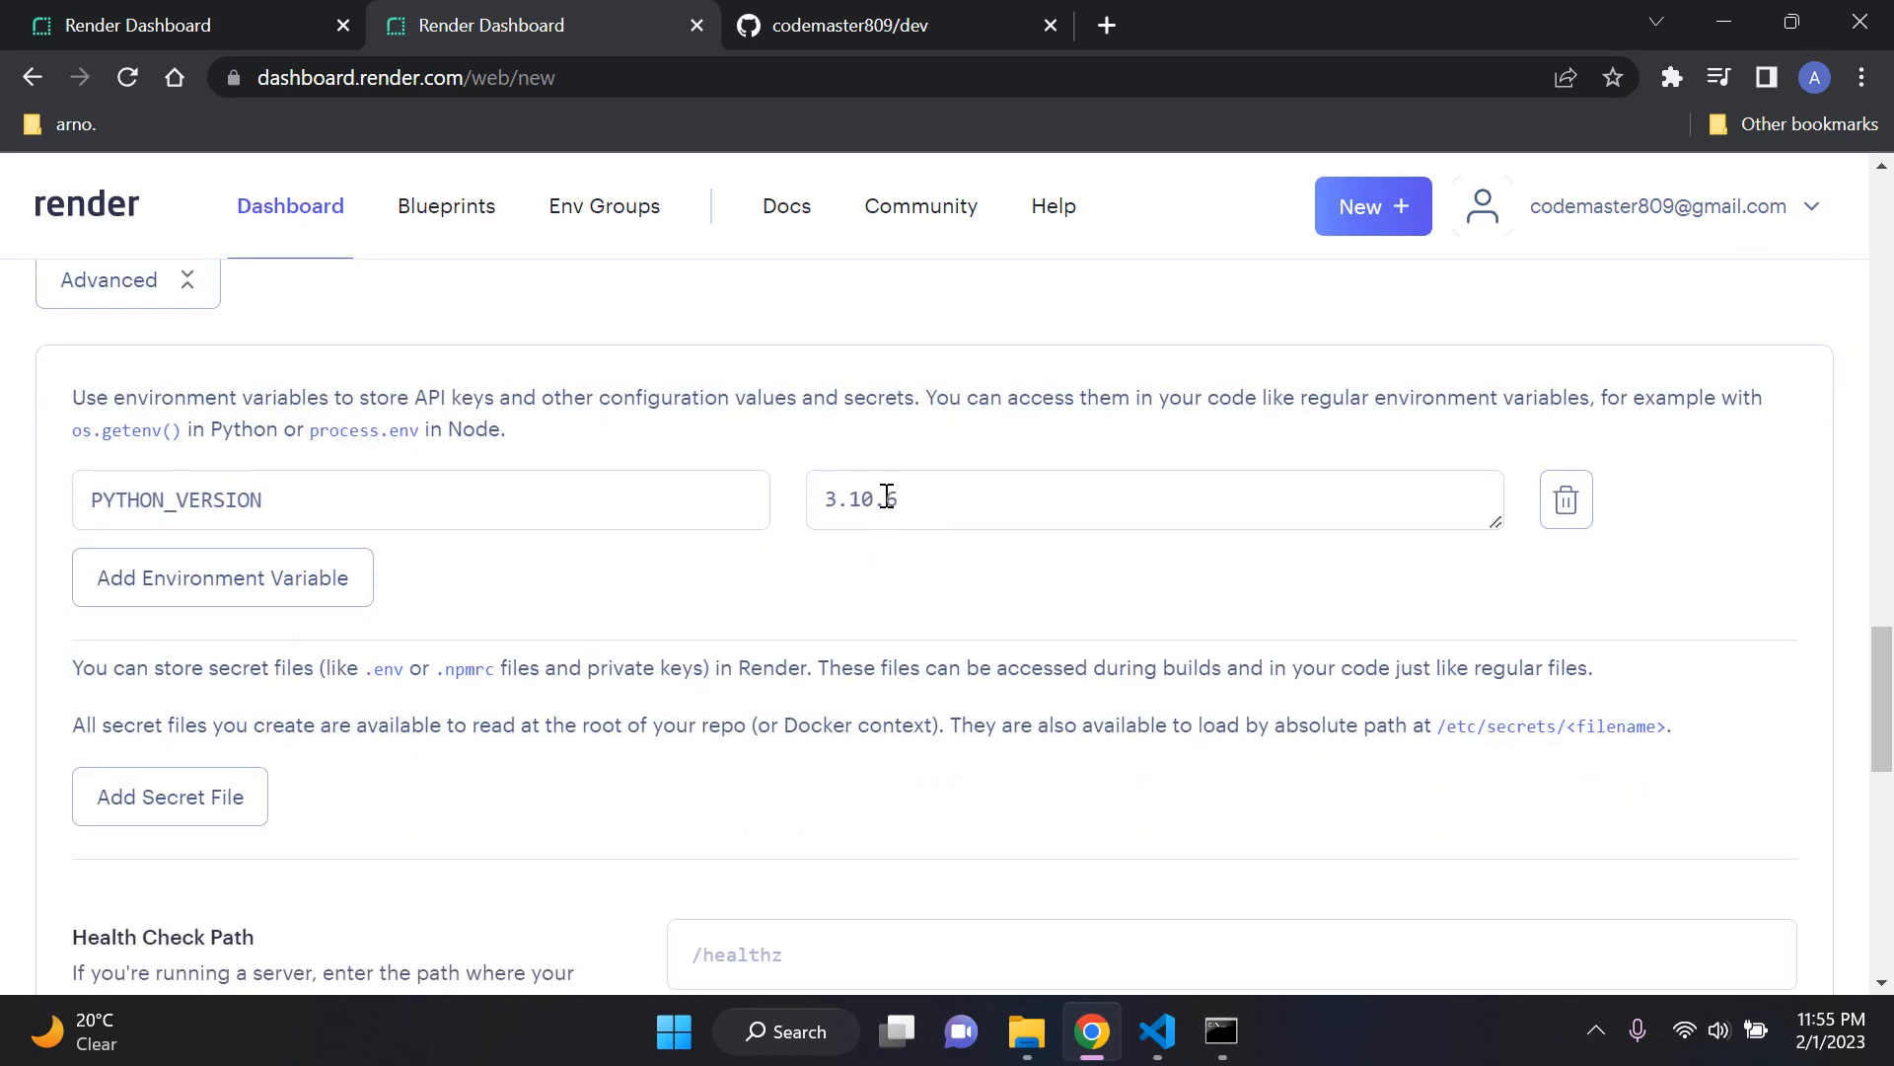
click(276, 605)
text(DATABASE_URL)
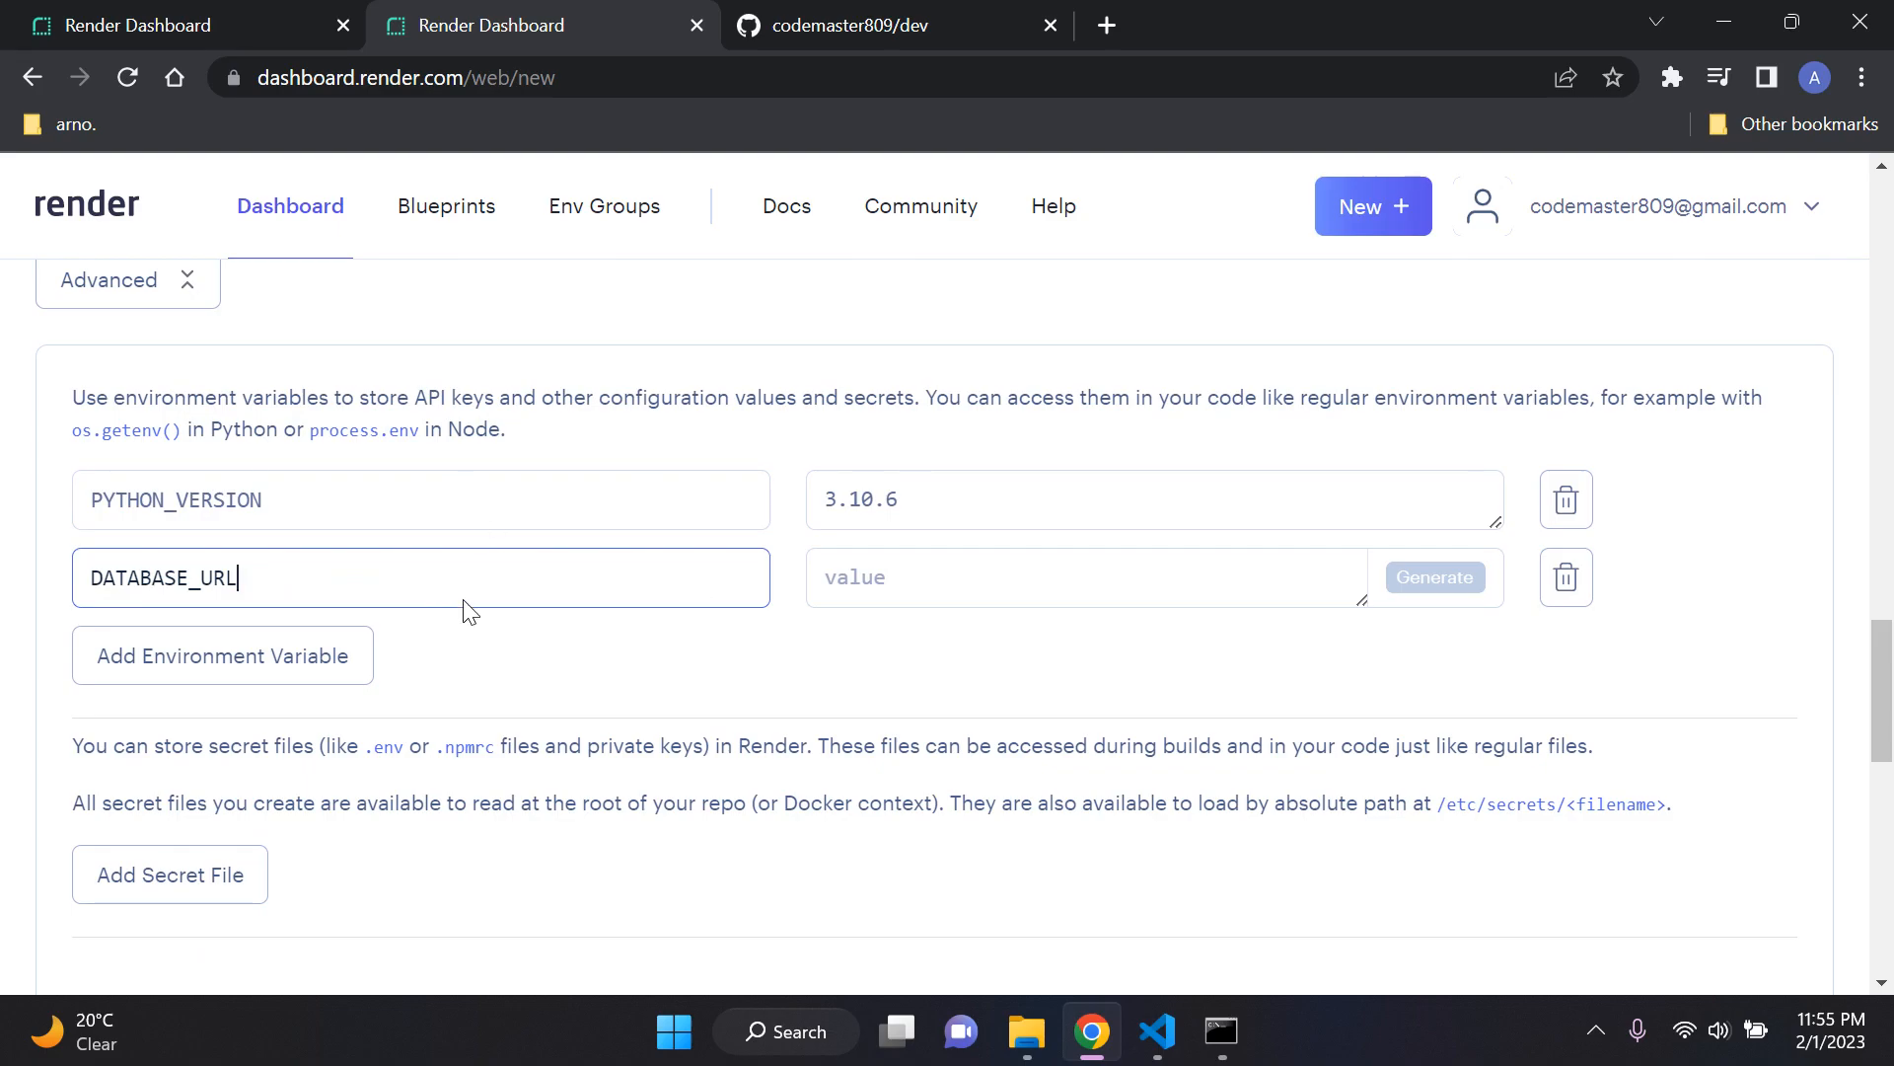
click(1157, 1031)
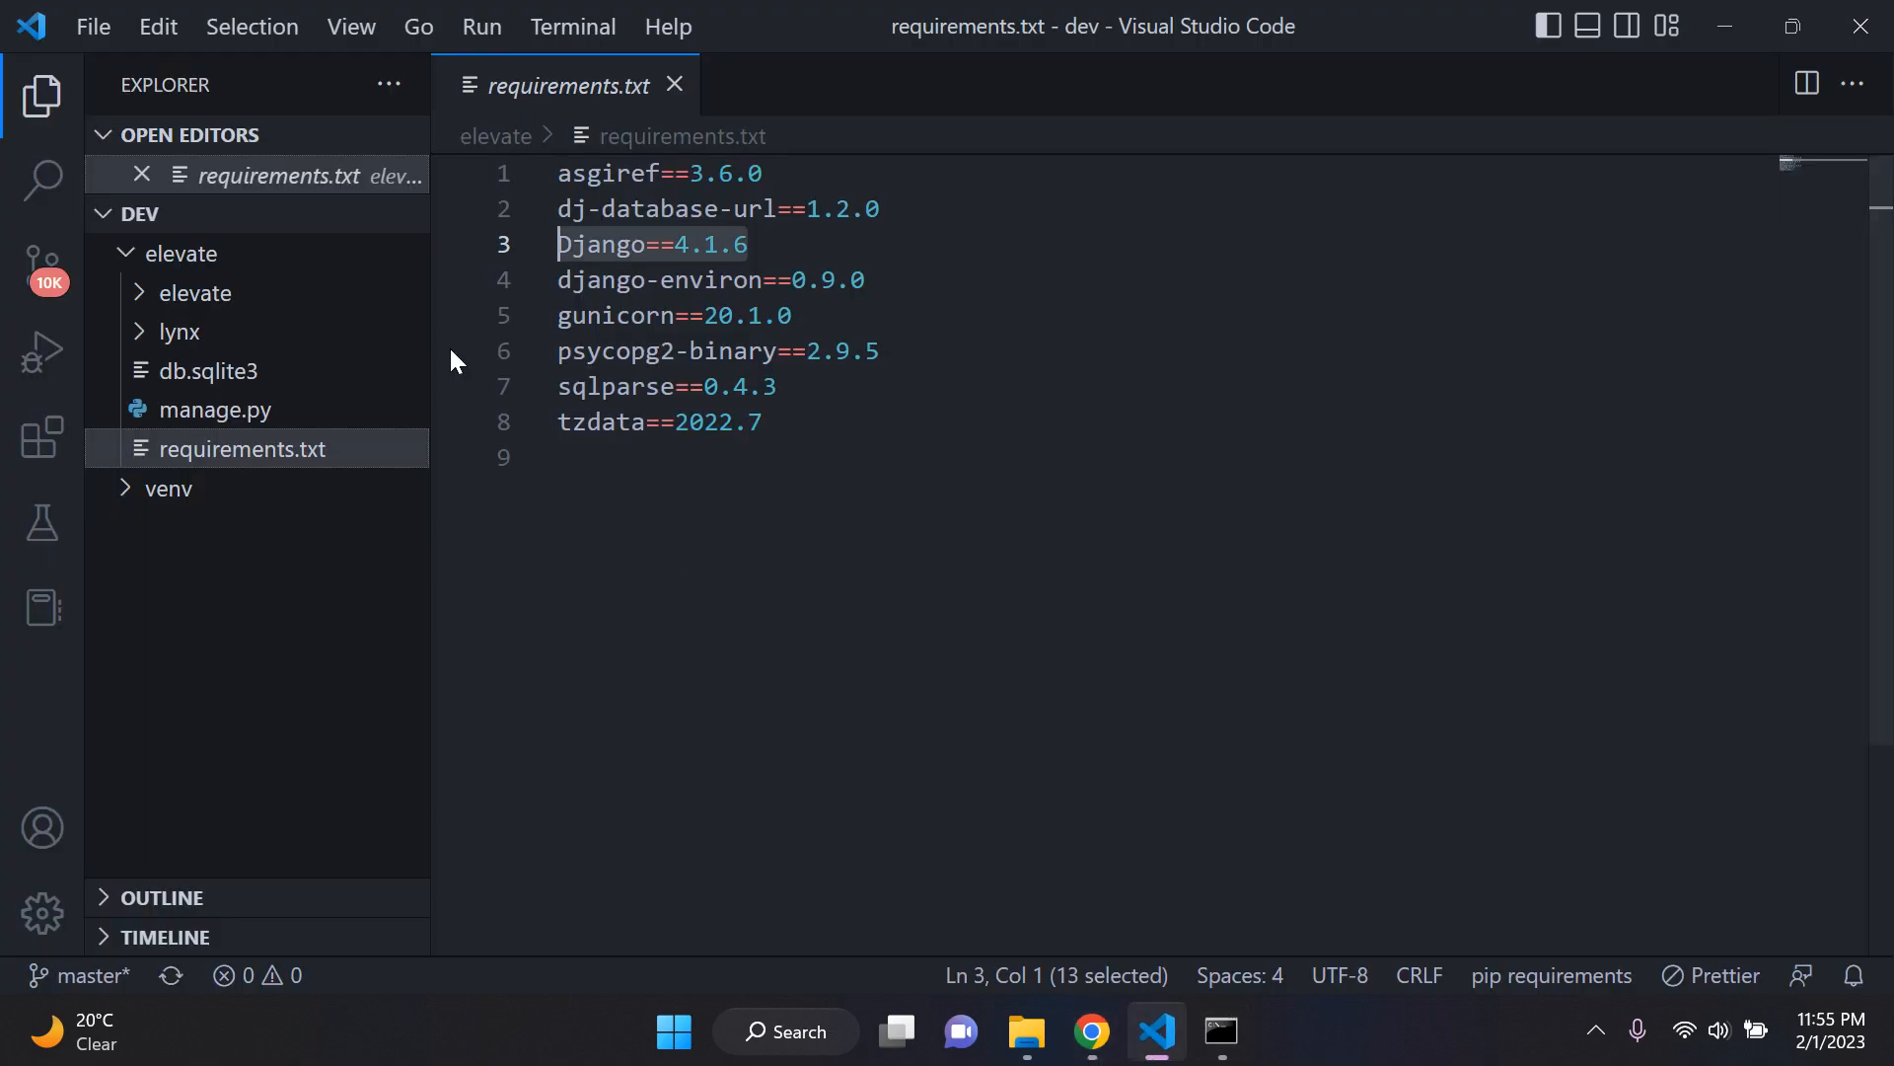
click(1092, 1031)
scroll(1000, 601, up, 1)
click(1056, 725)
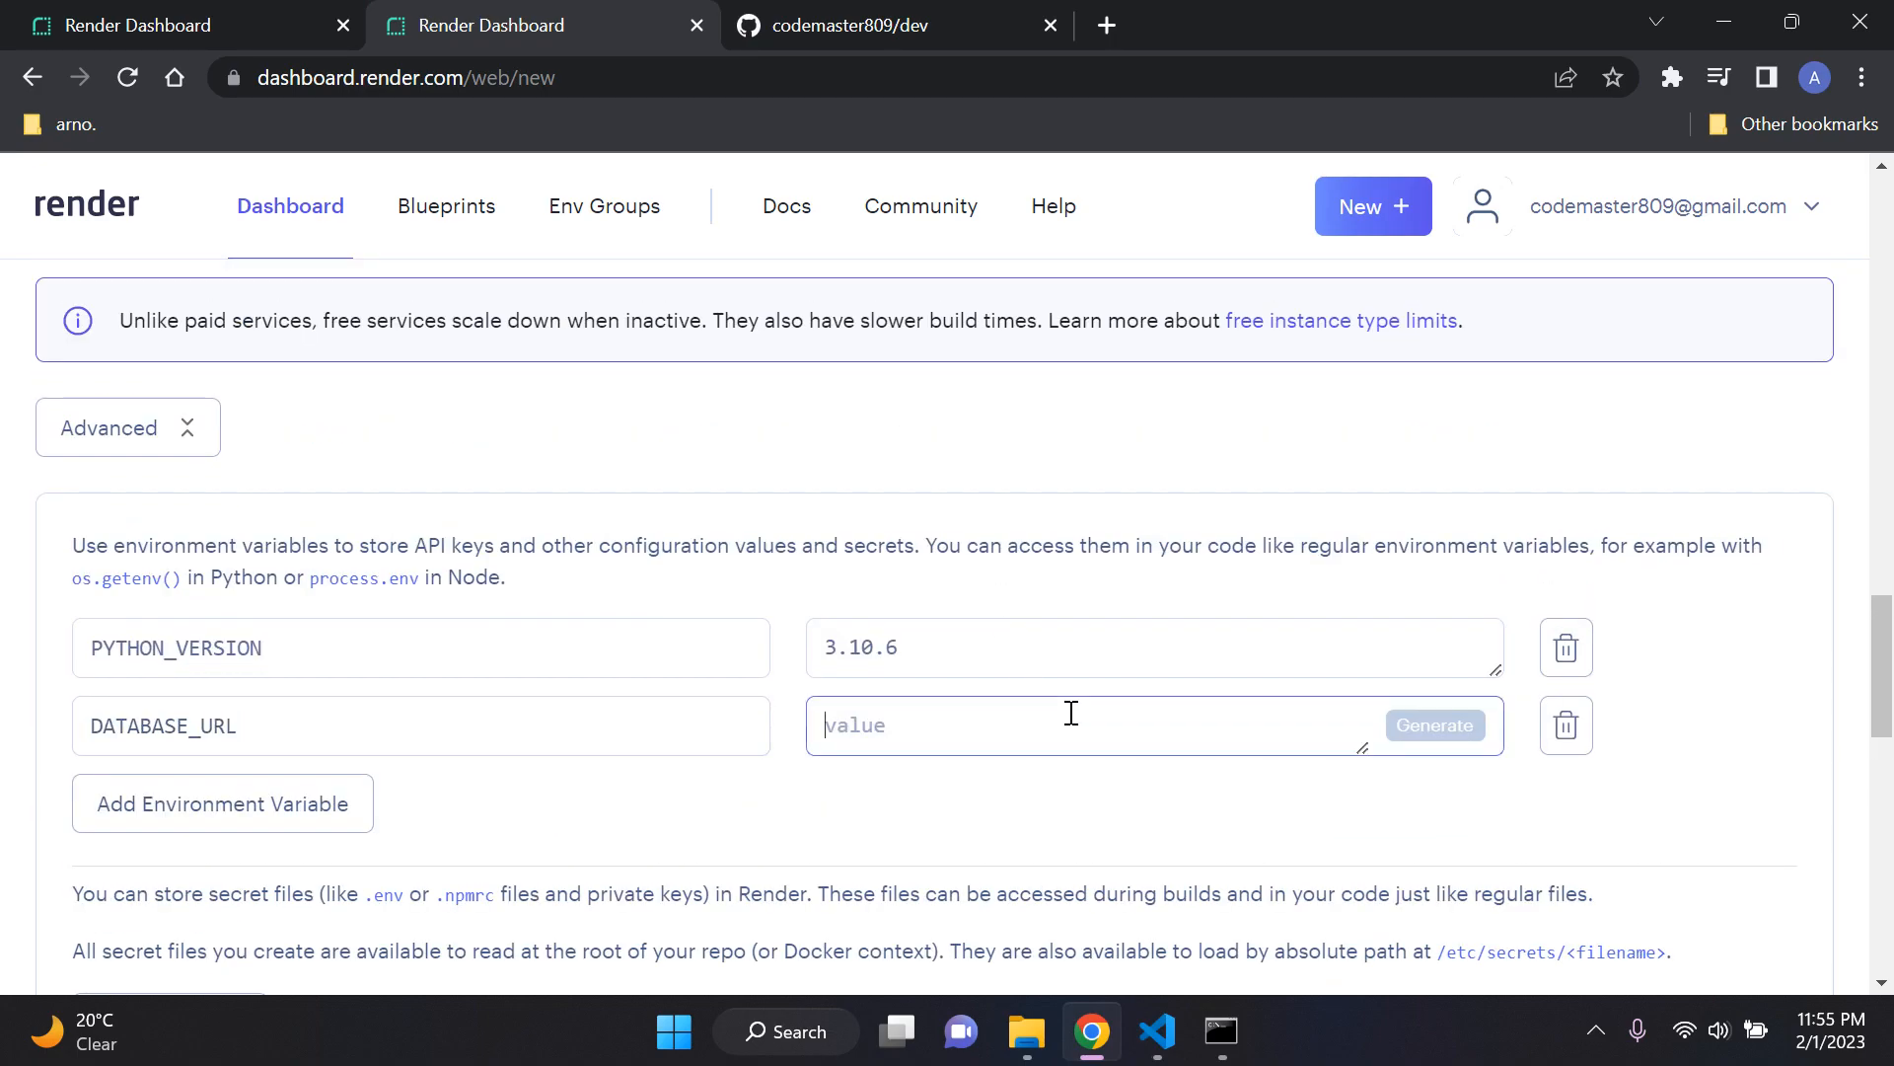
Step: Open the ProductionDatabase details on Render and copy its Internal Database URL
click(225, 14)
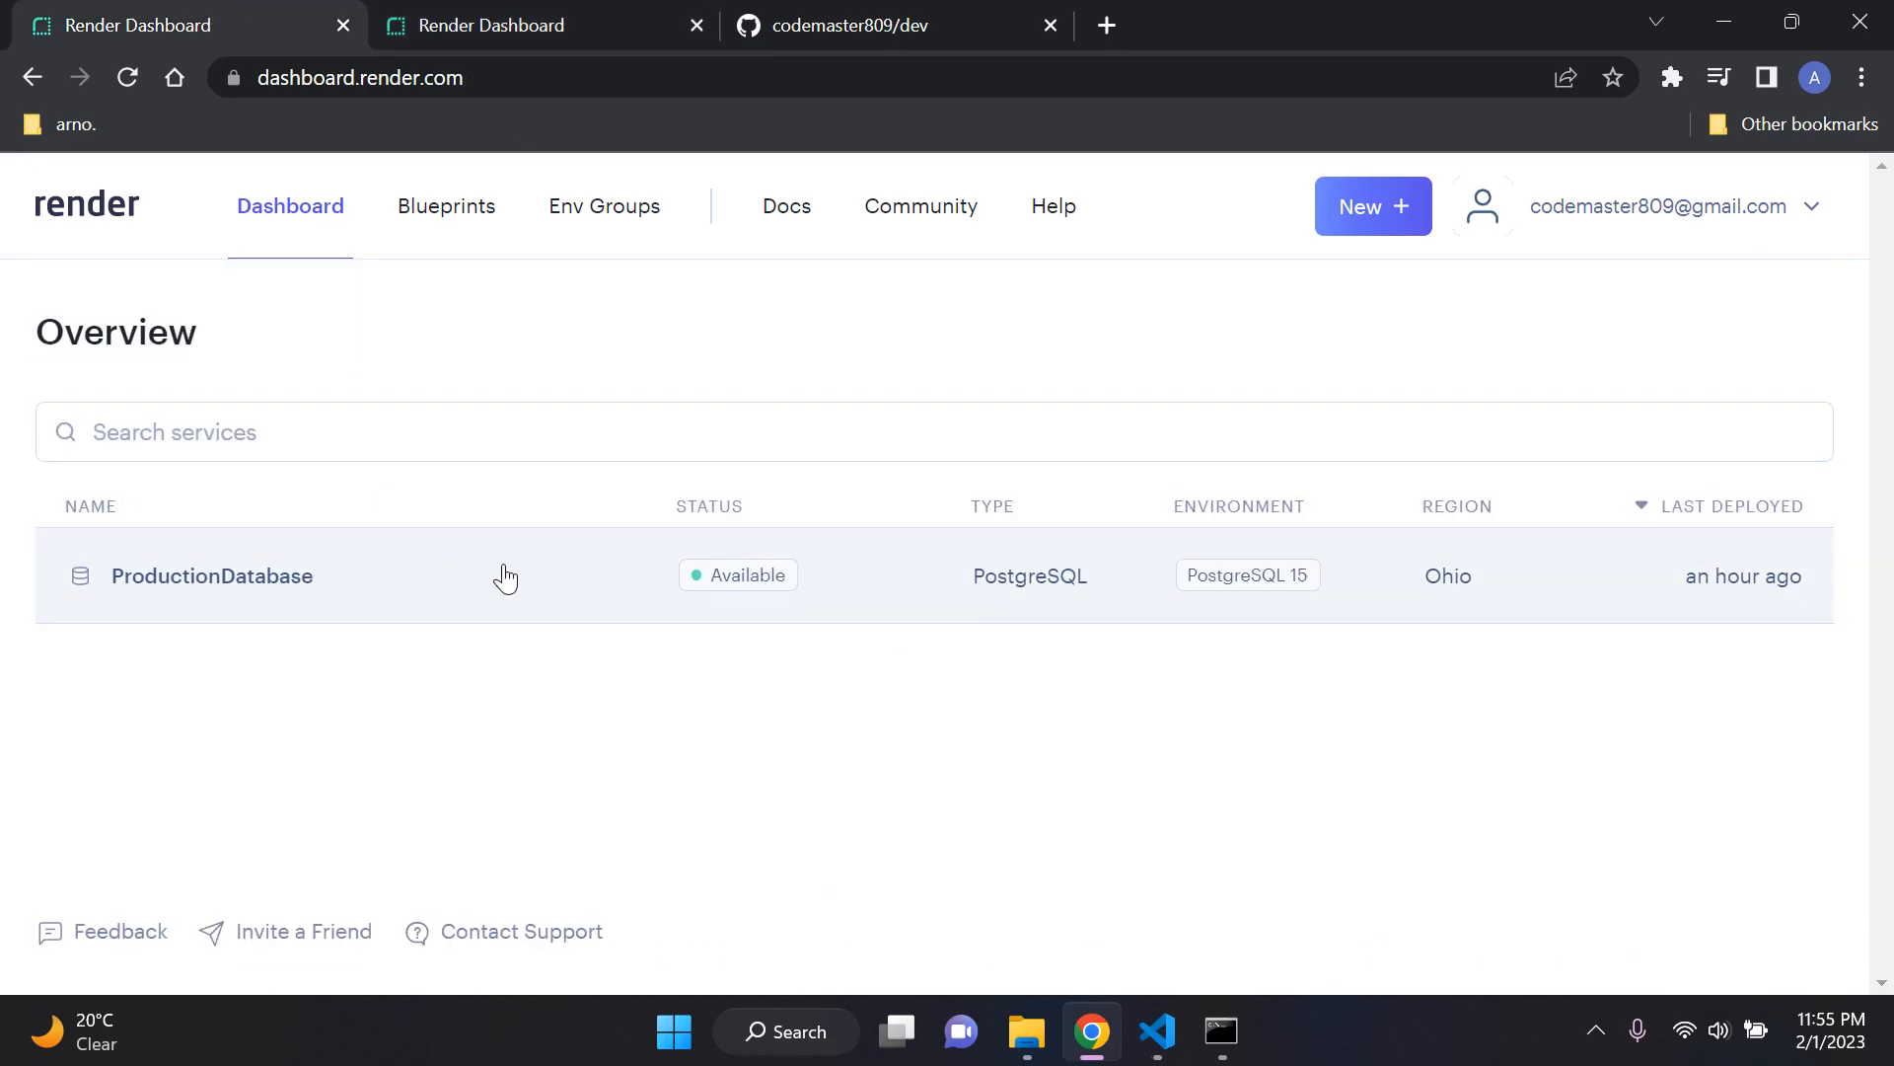
click(596, 582)
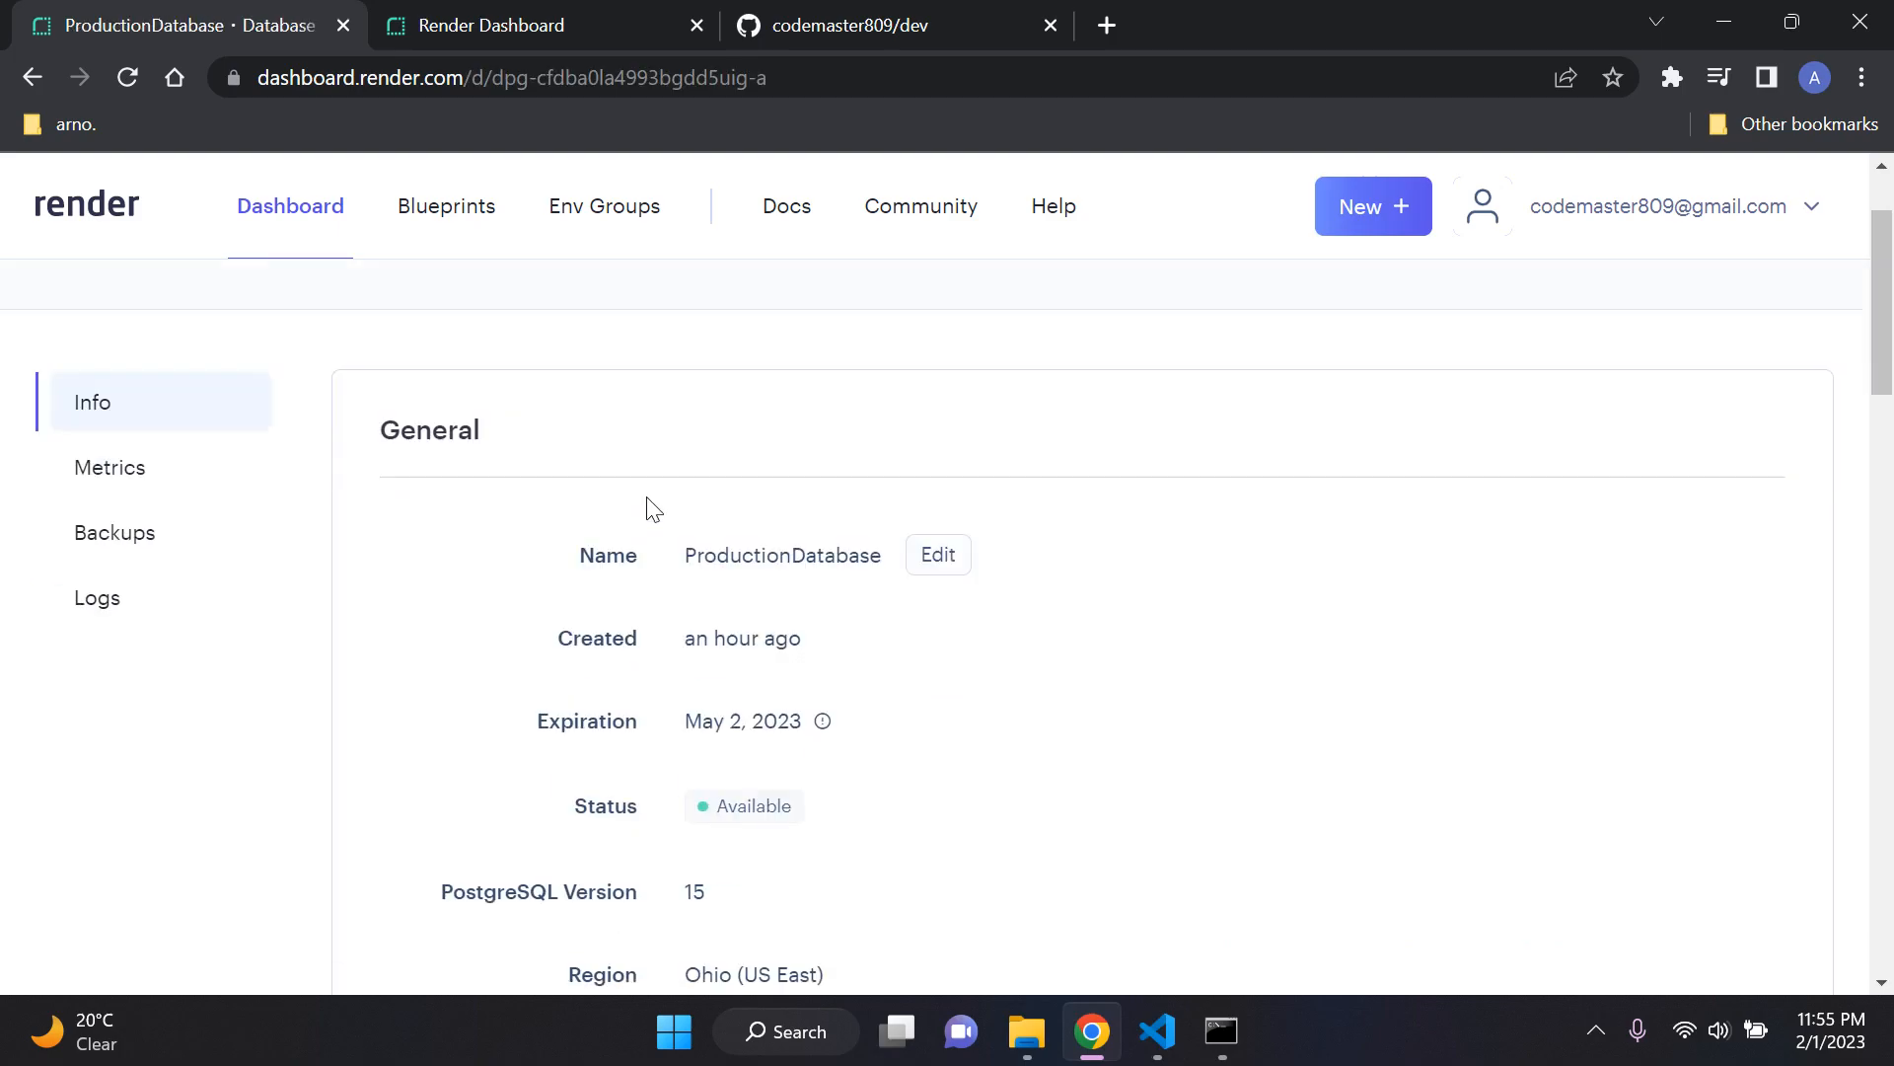
scroll(648, 509, down, 15)
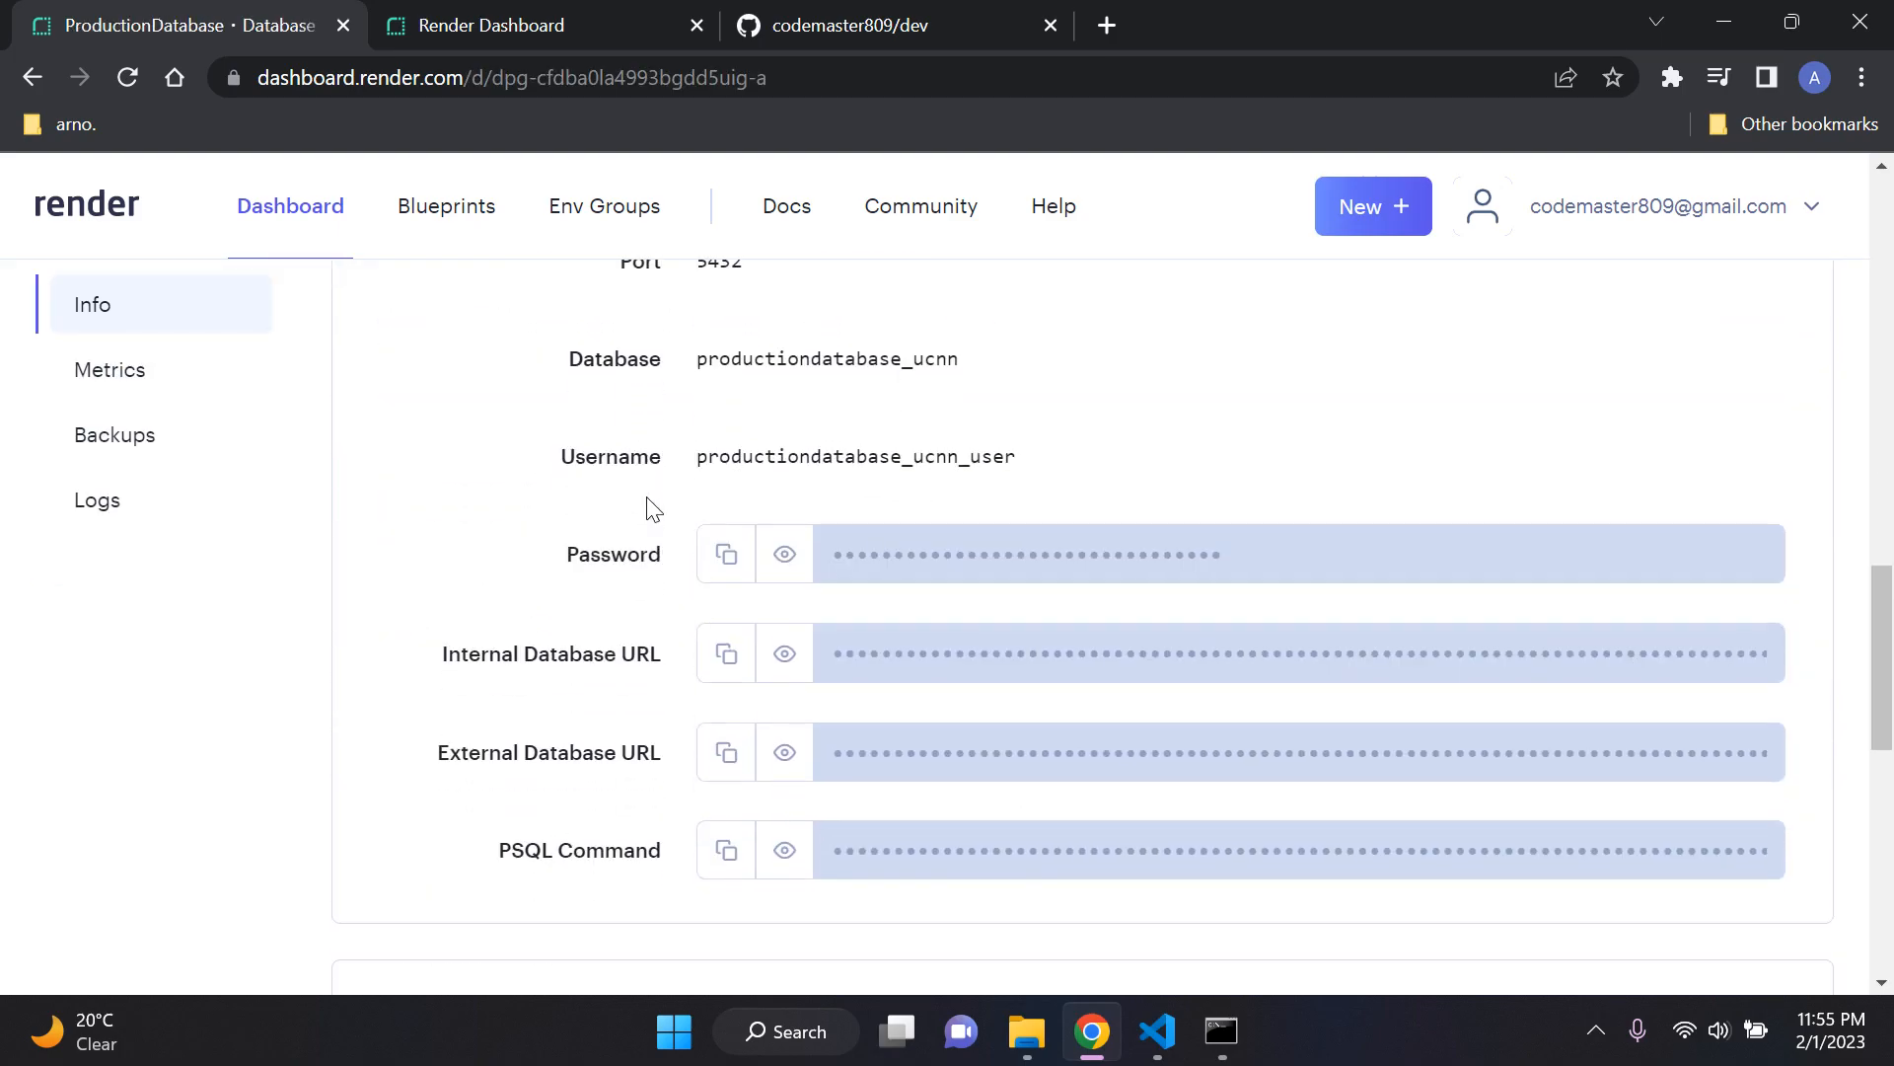
scroll(571, 609, down, 1)
drag(426, 515, 681, 520)
drag(419, 612, 671, 617)
click(452, 550)
drag(426, 511, 669, 517)
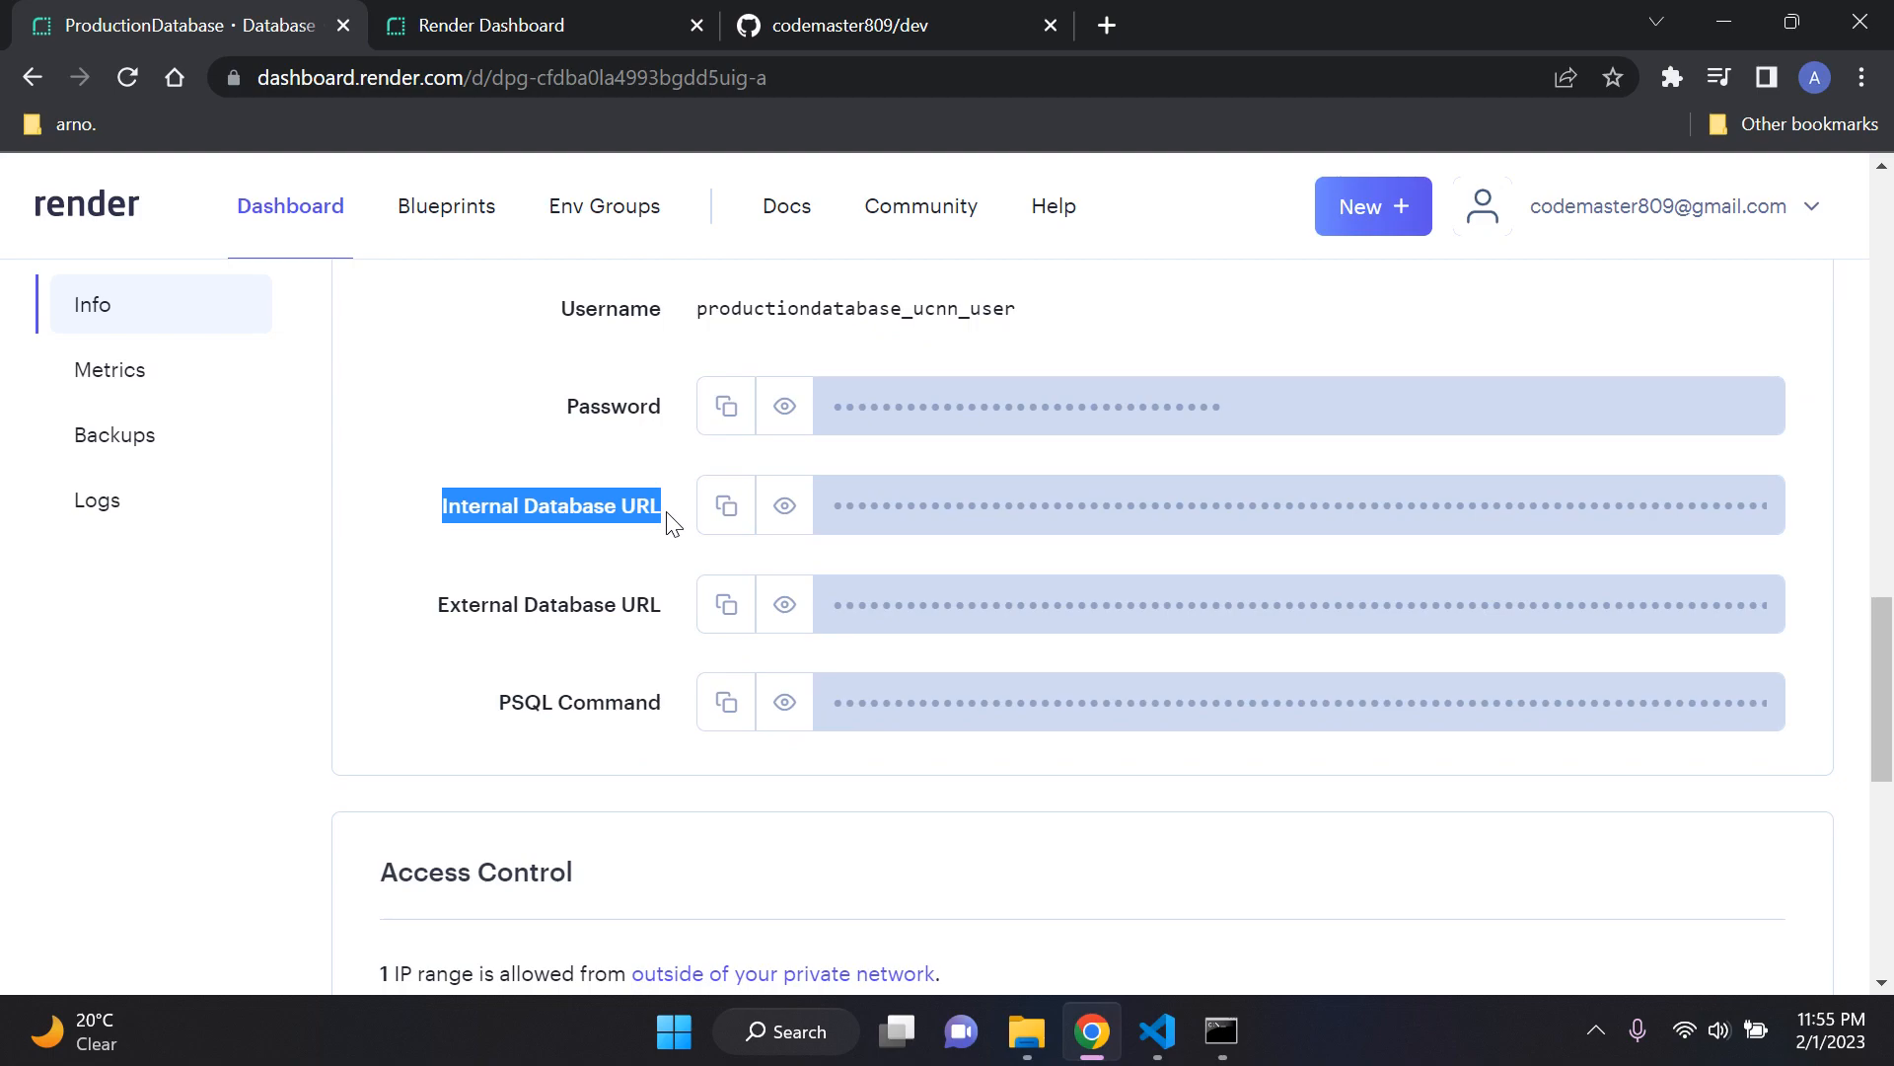
click(518, 589)
click(724, 523)
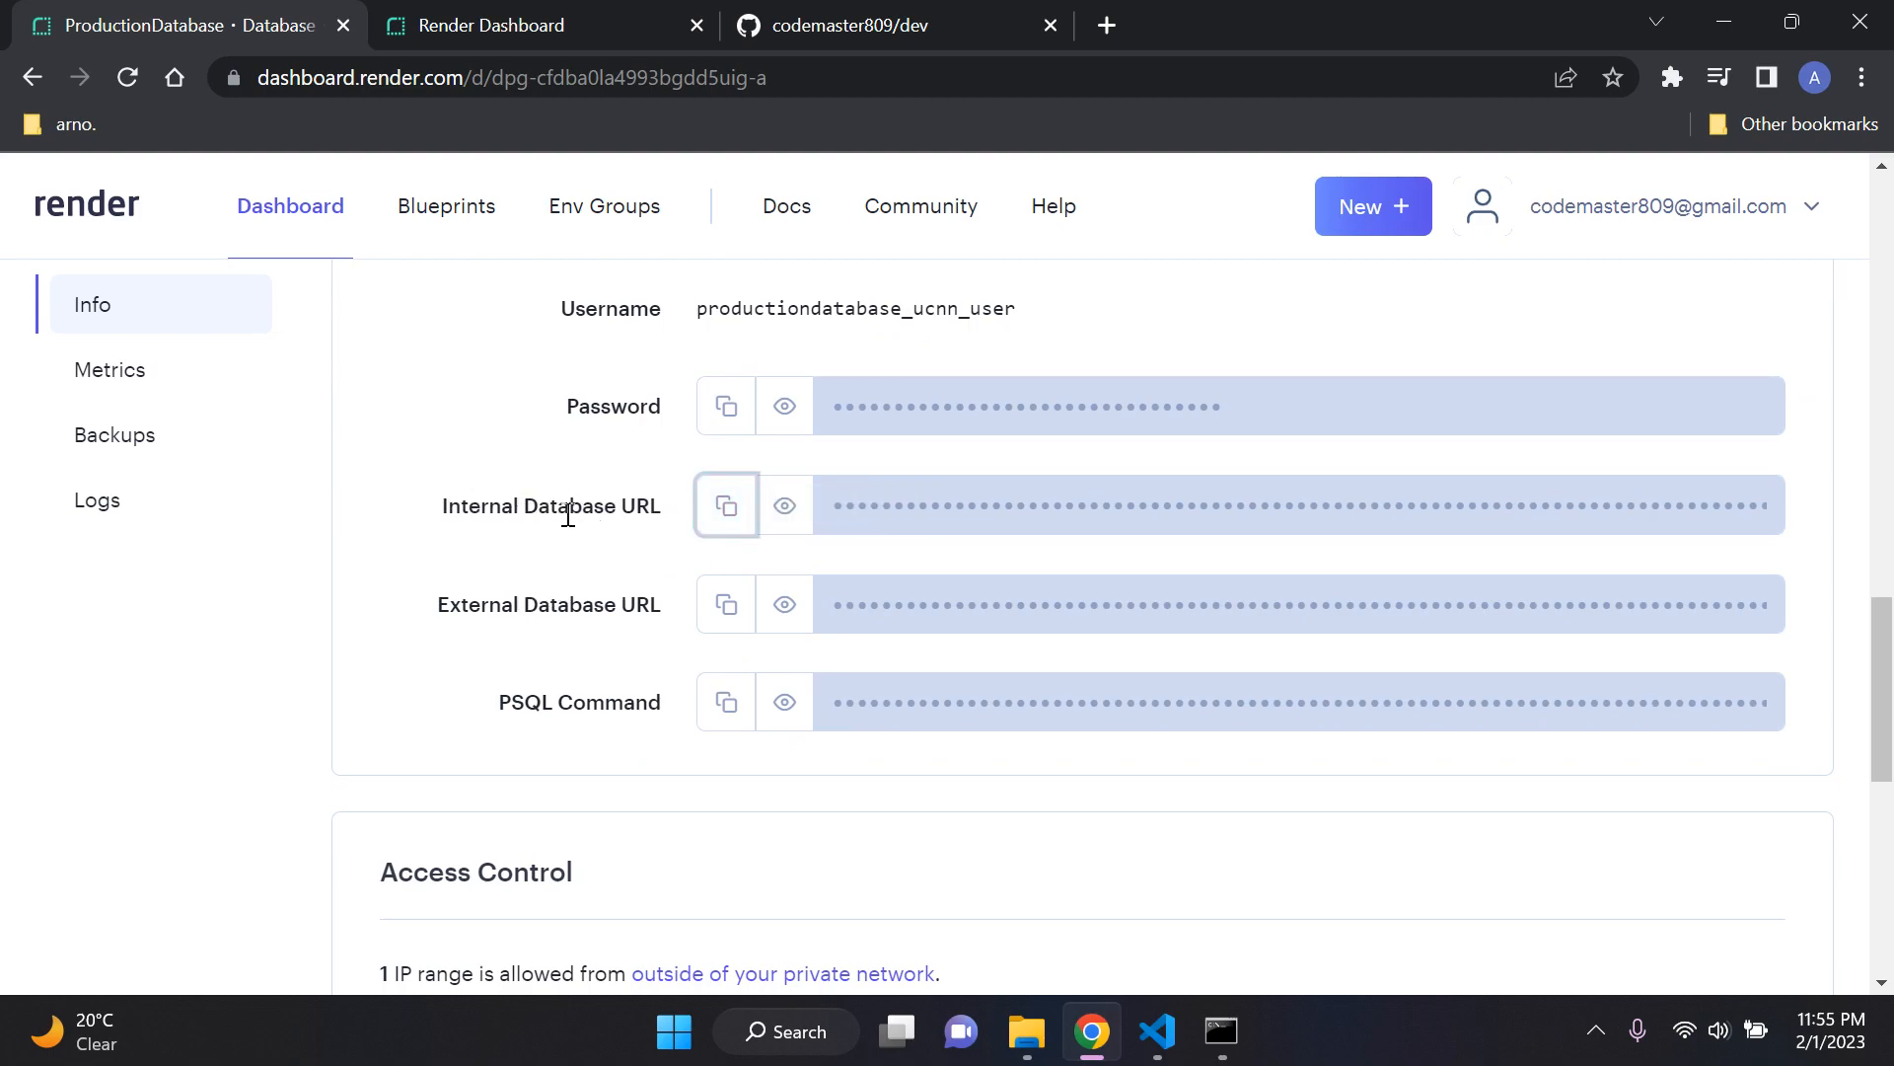
Step: Return to the web service form and paste the internal database URL as the DATABASE_URL value
click(549, 20)
click(979, 740)
key(ctrl+v)
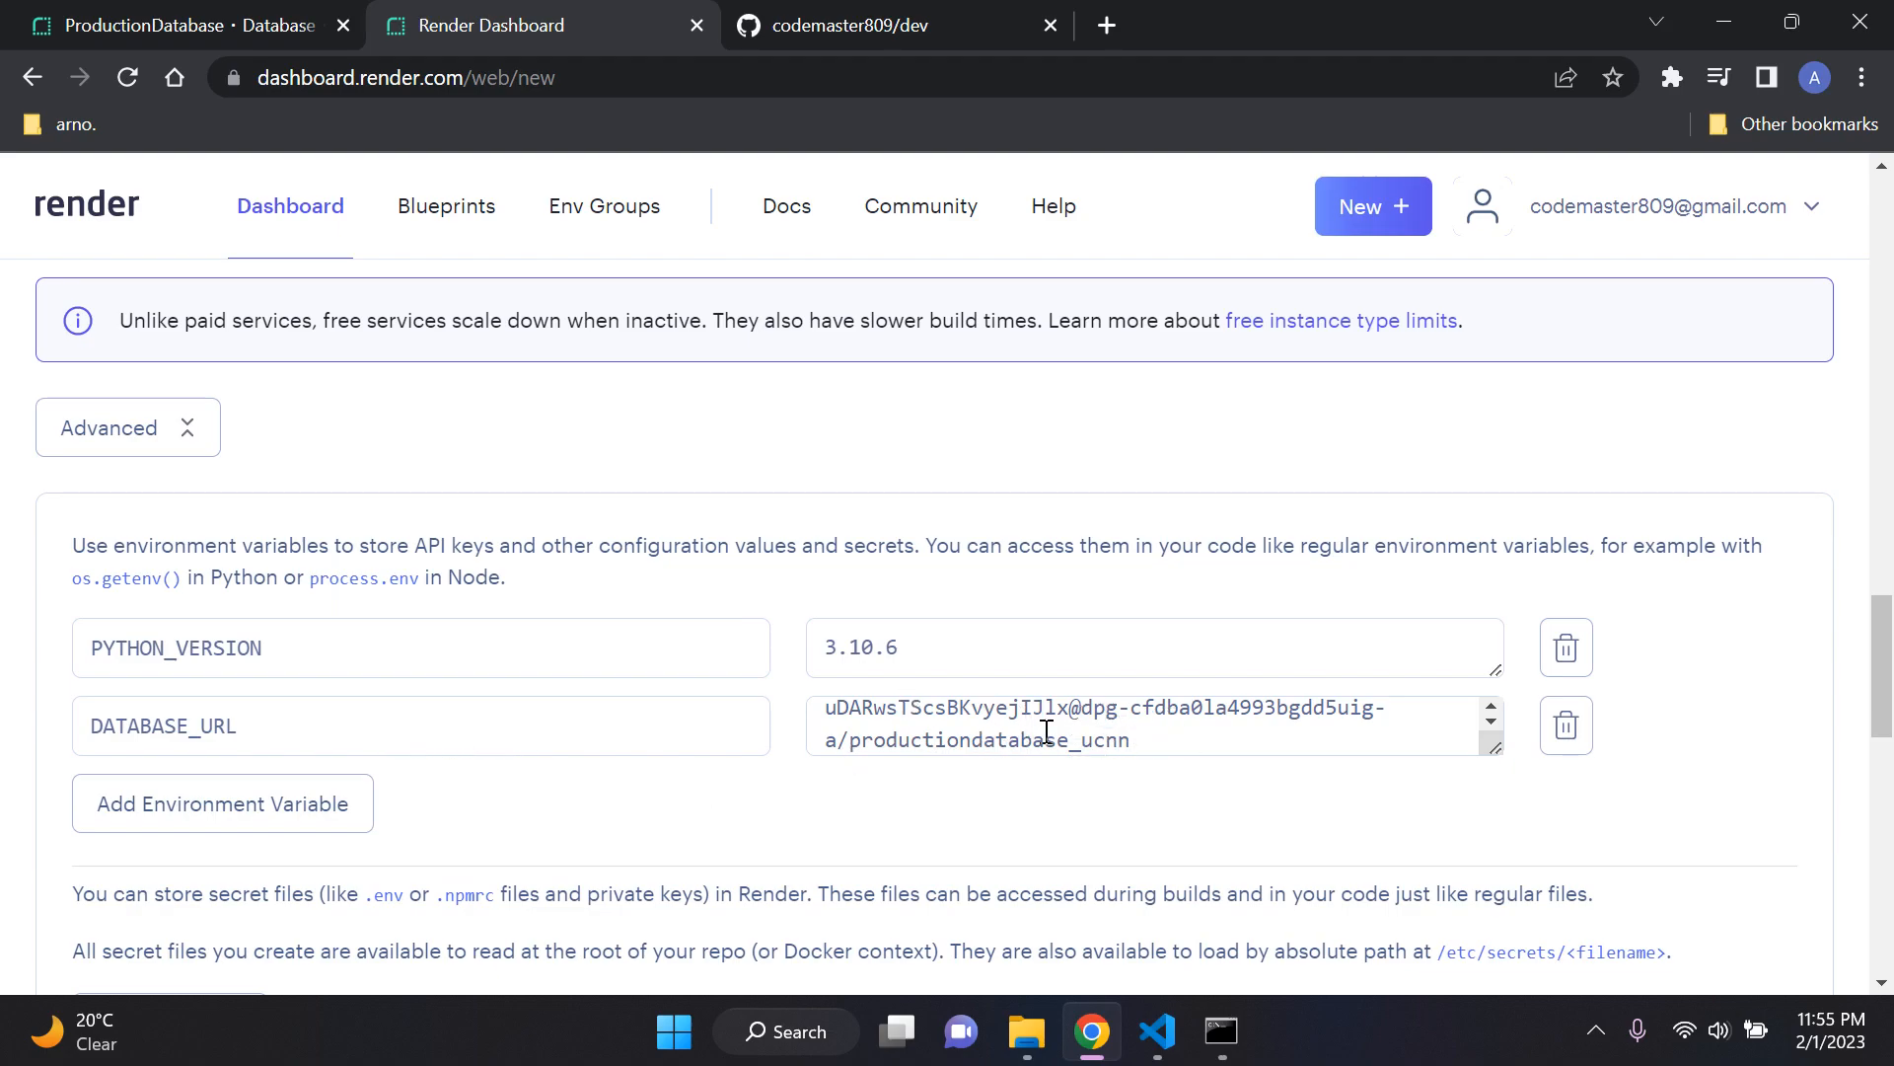
scroll(898, 814, down, 1)
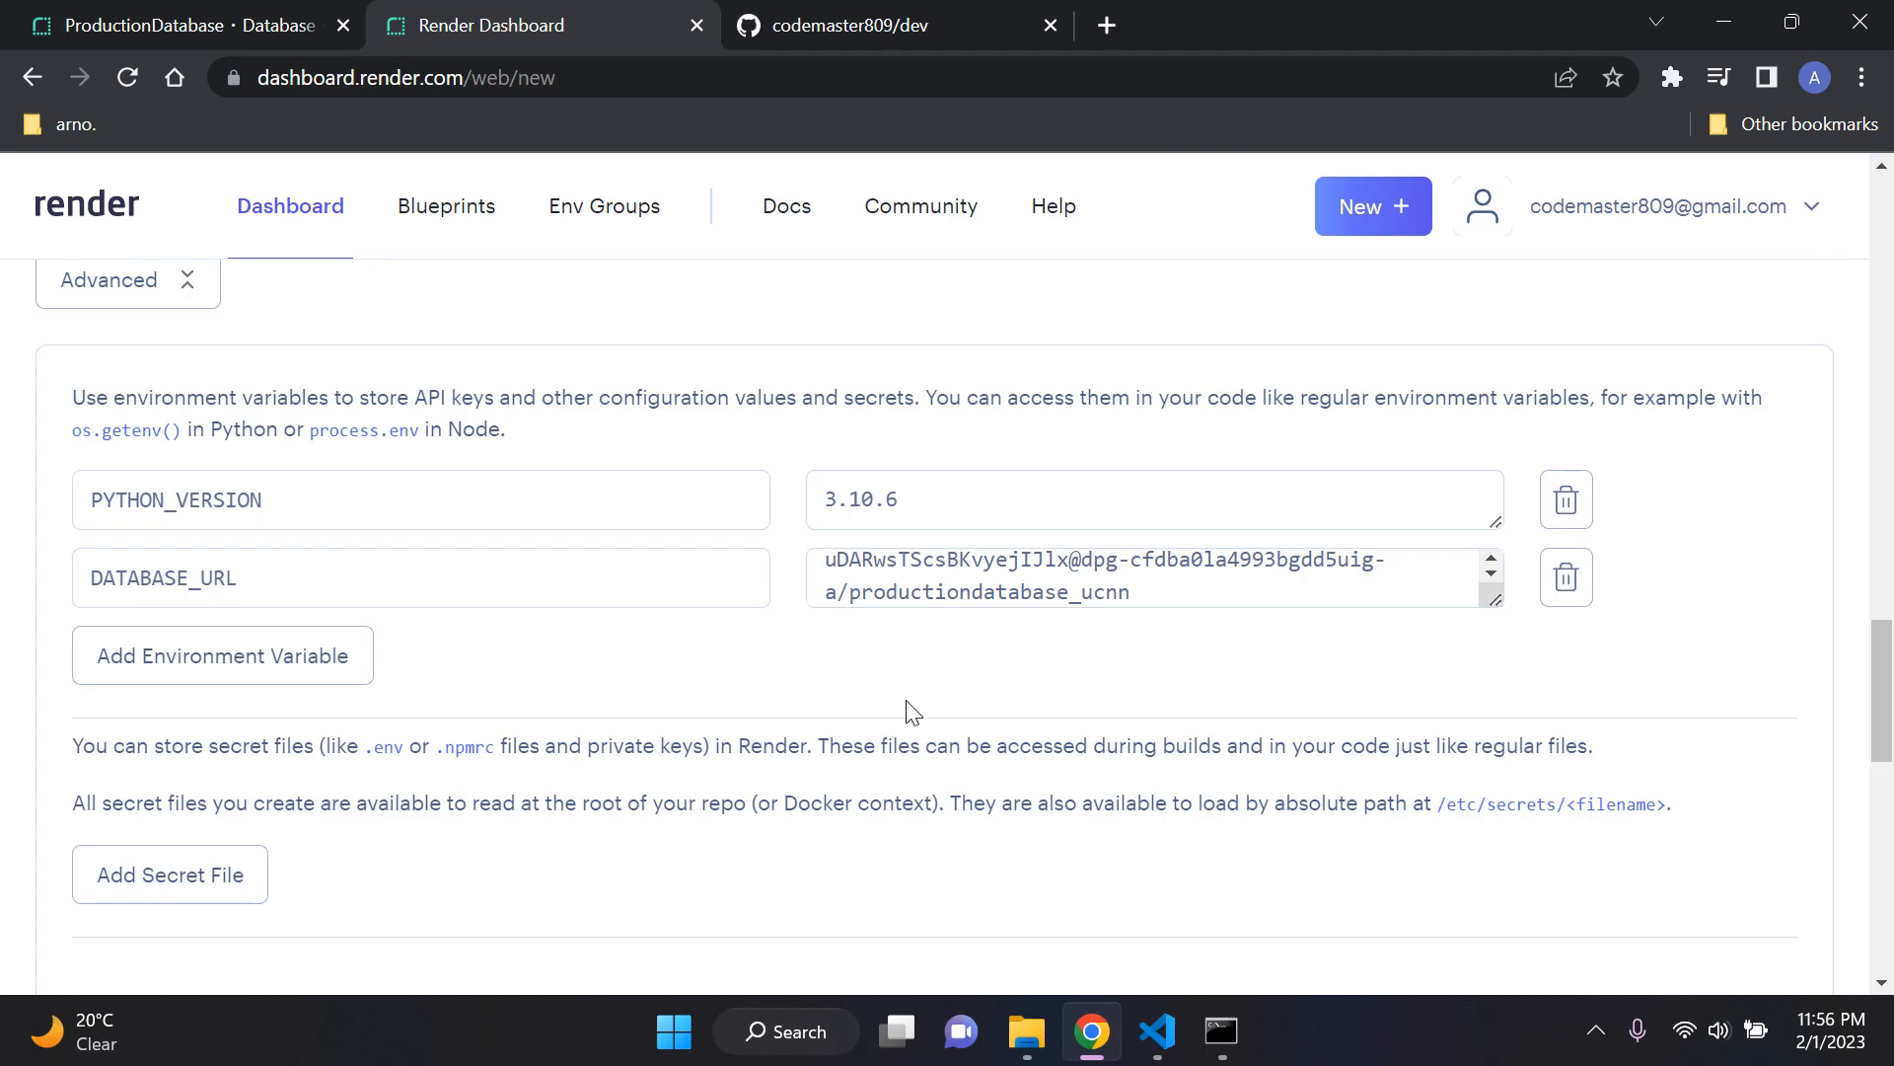
scroll(913, 710, up, 1)
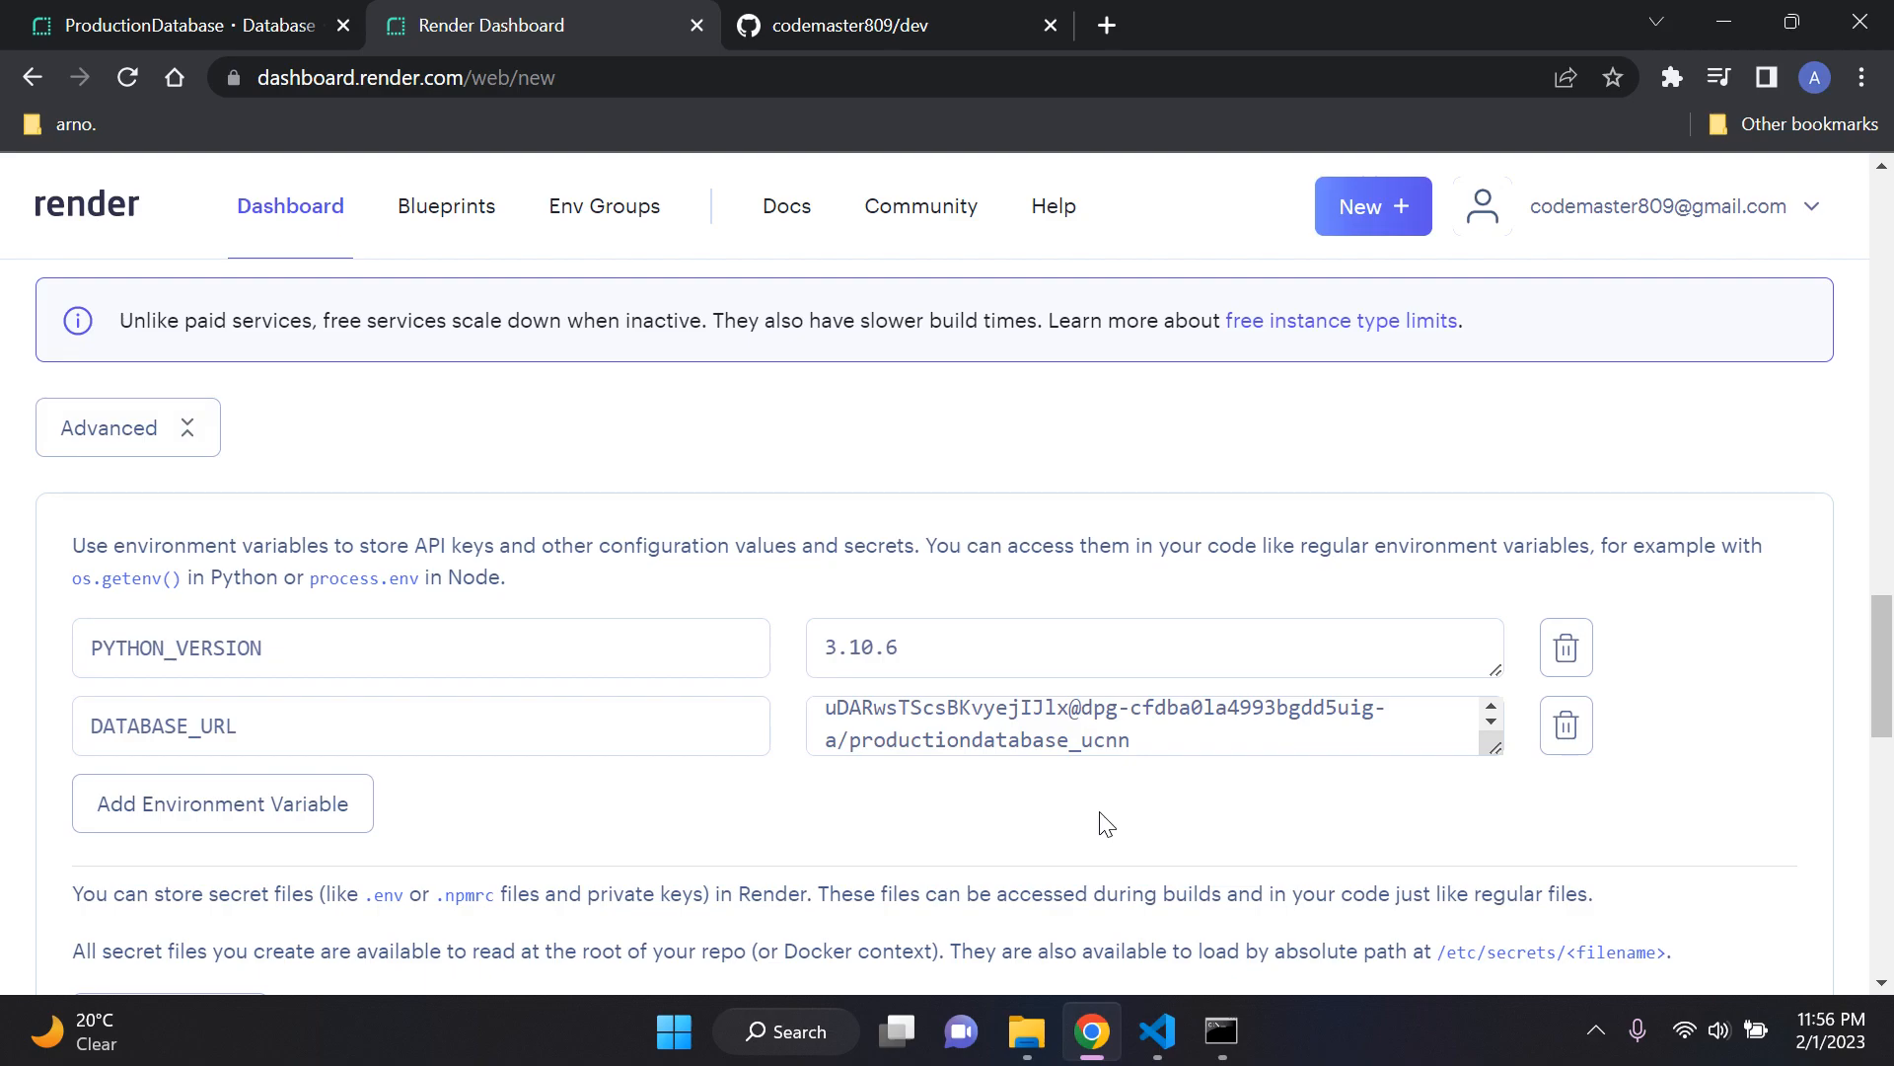
Step: Create the web service from the completed form with its environment variables
scroll(799, 696, down, 3)
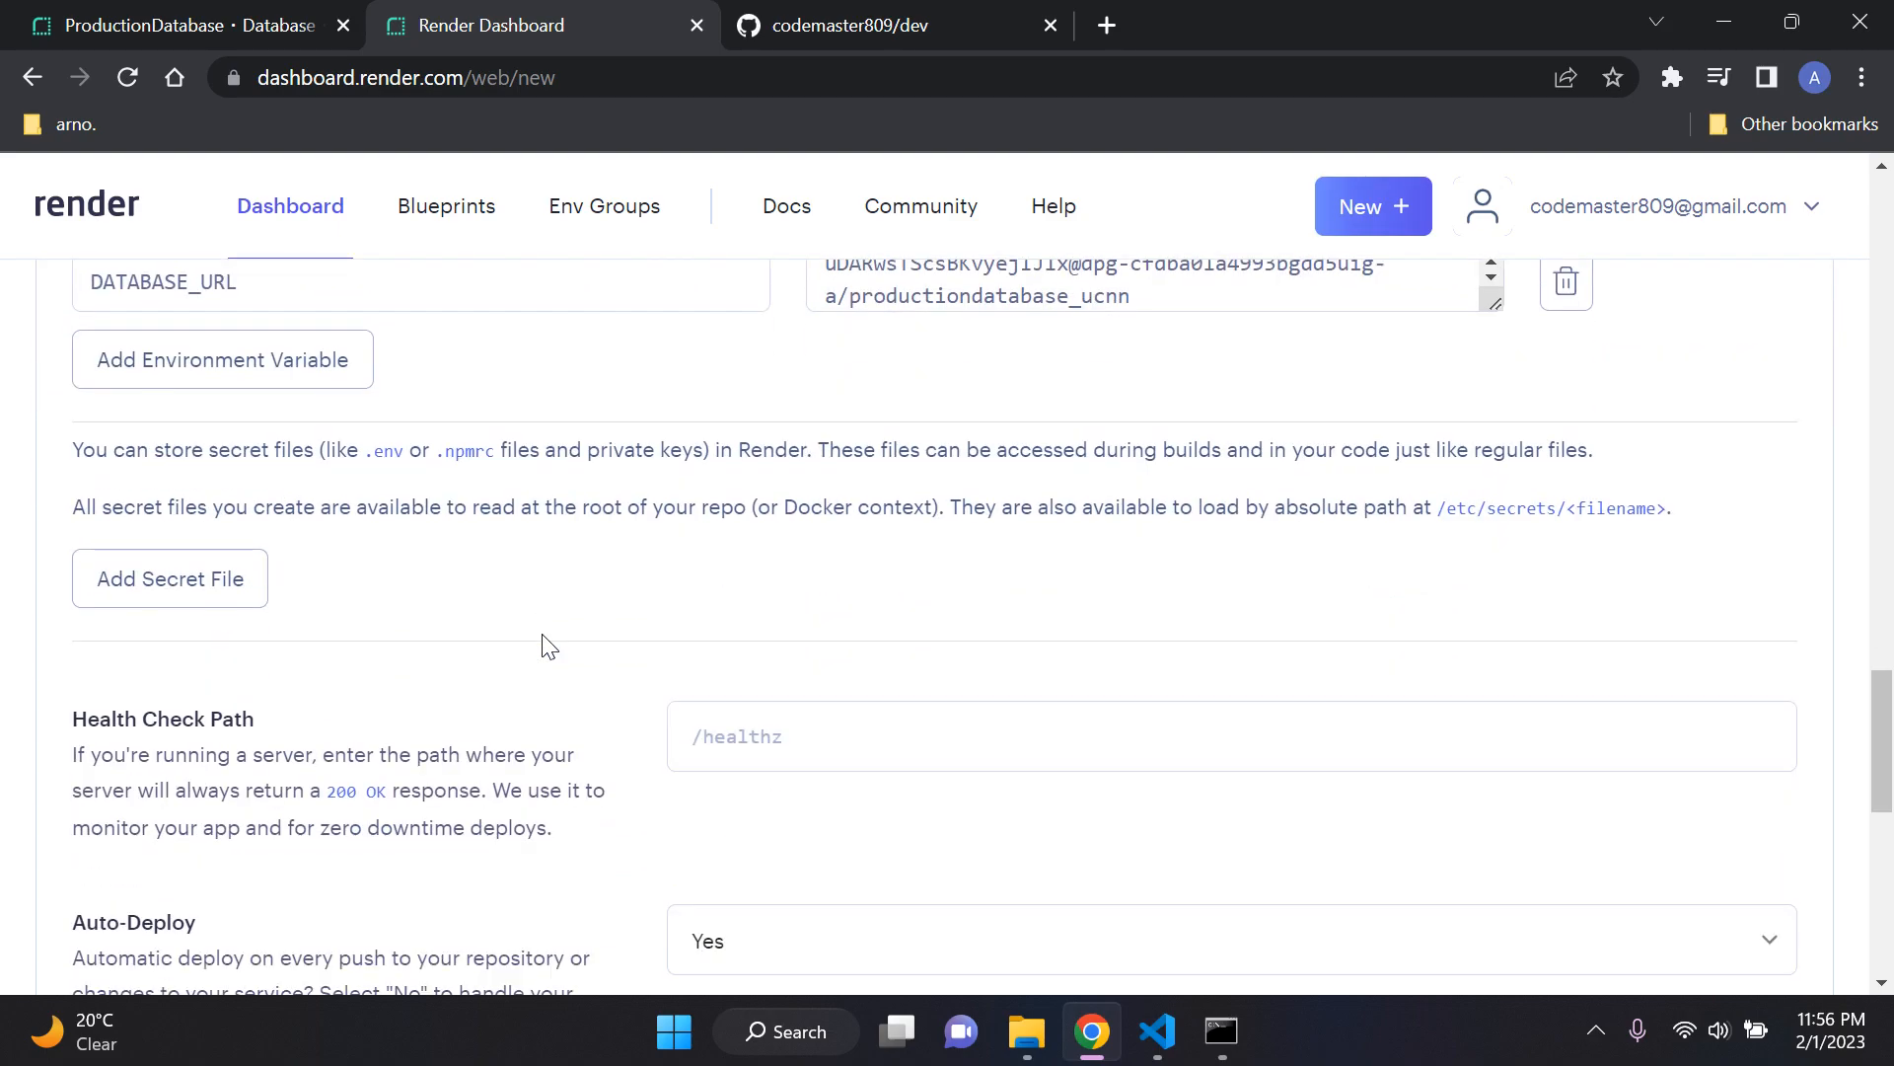
scroll(550, 646, down, 10)
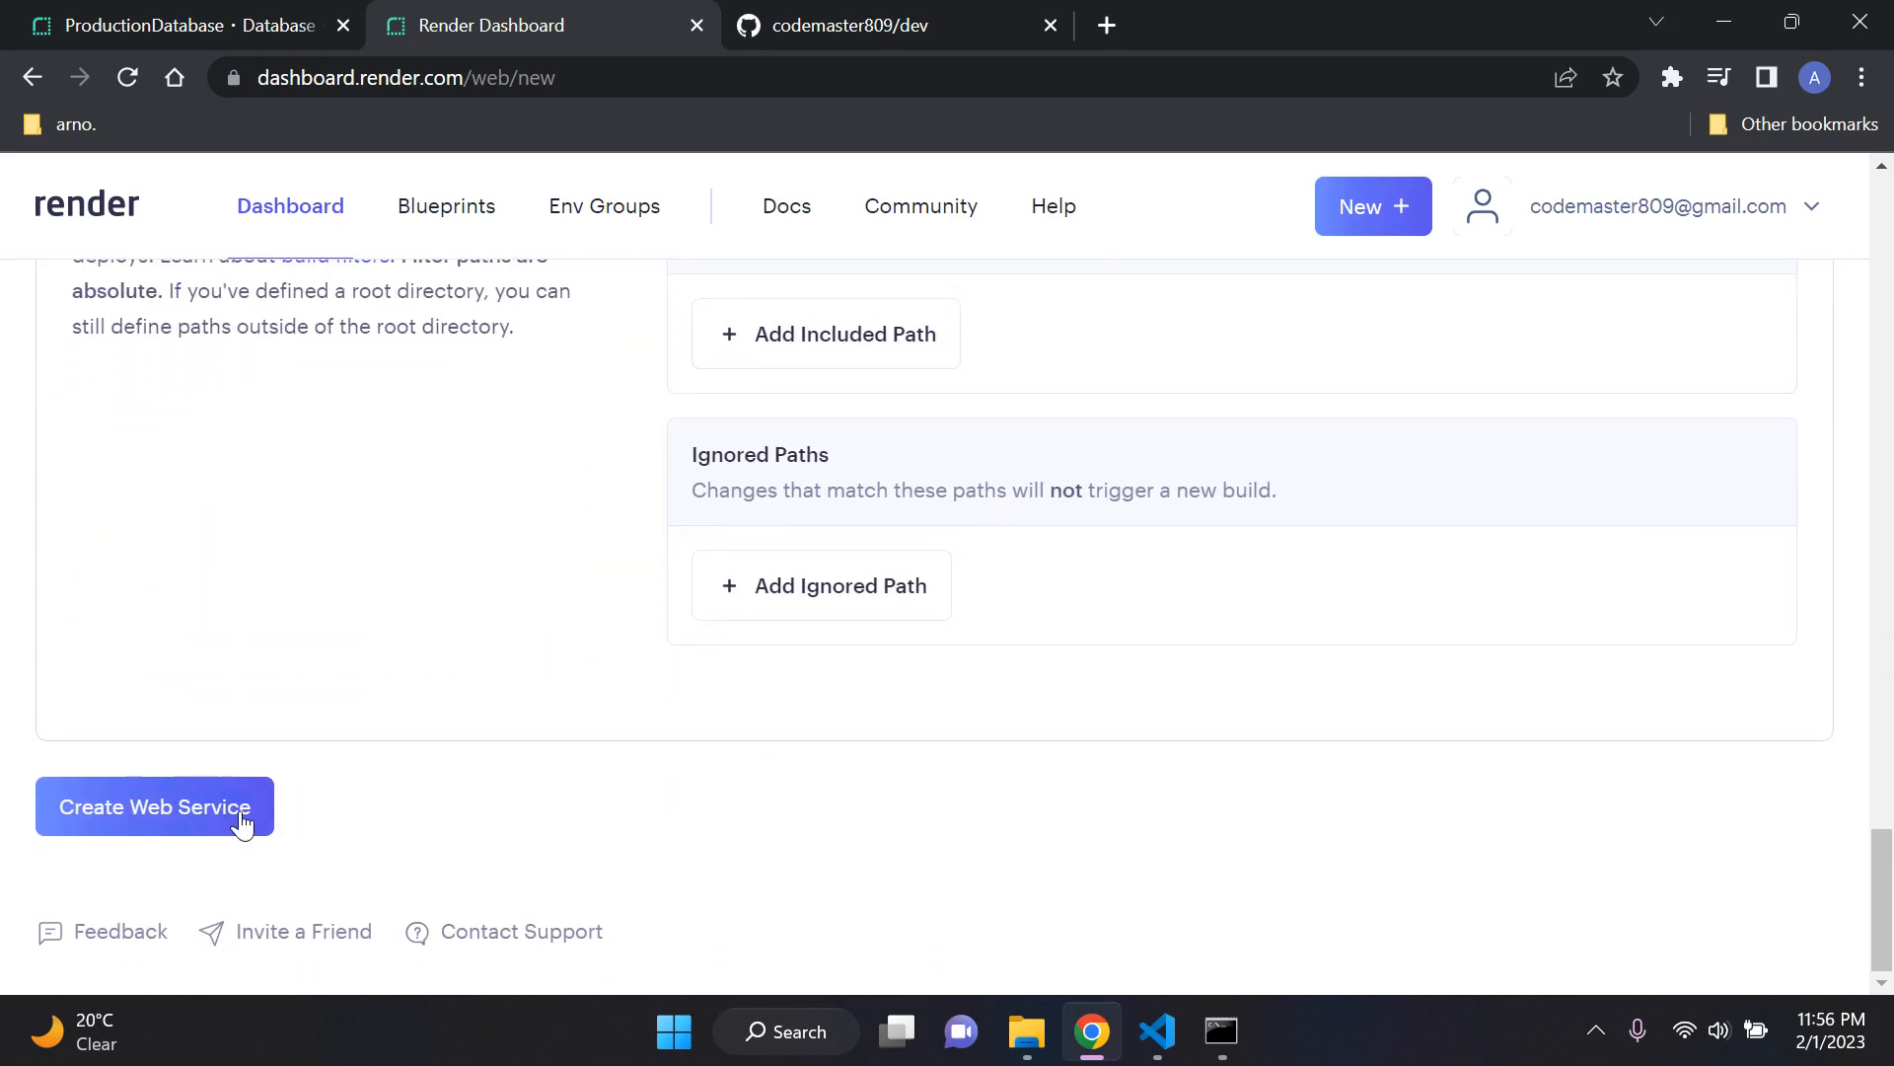
click(181, 824)
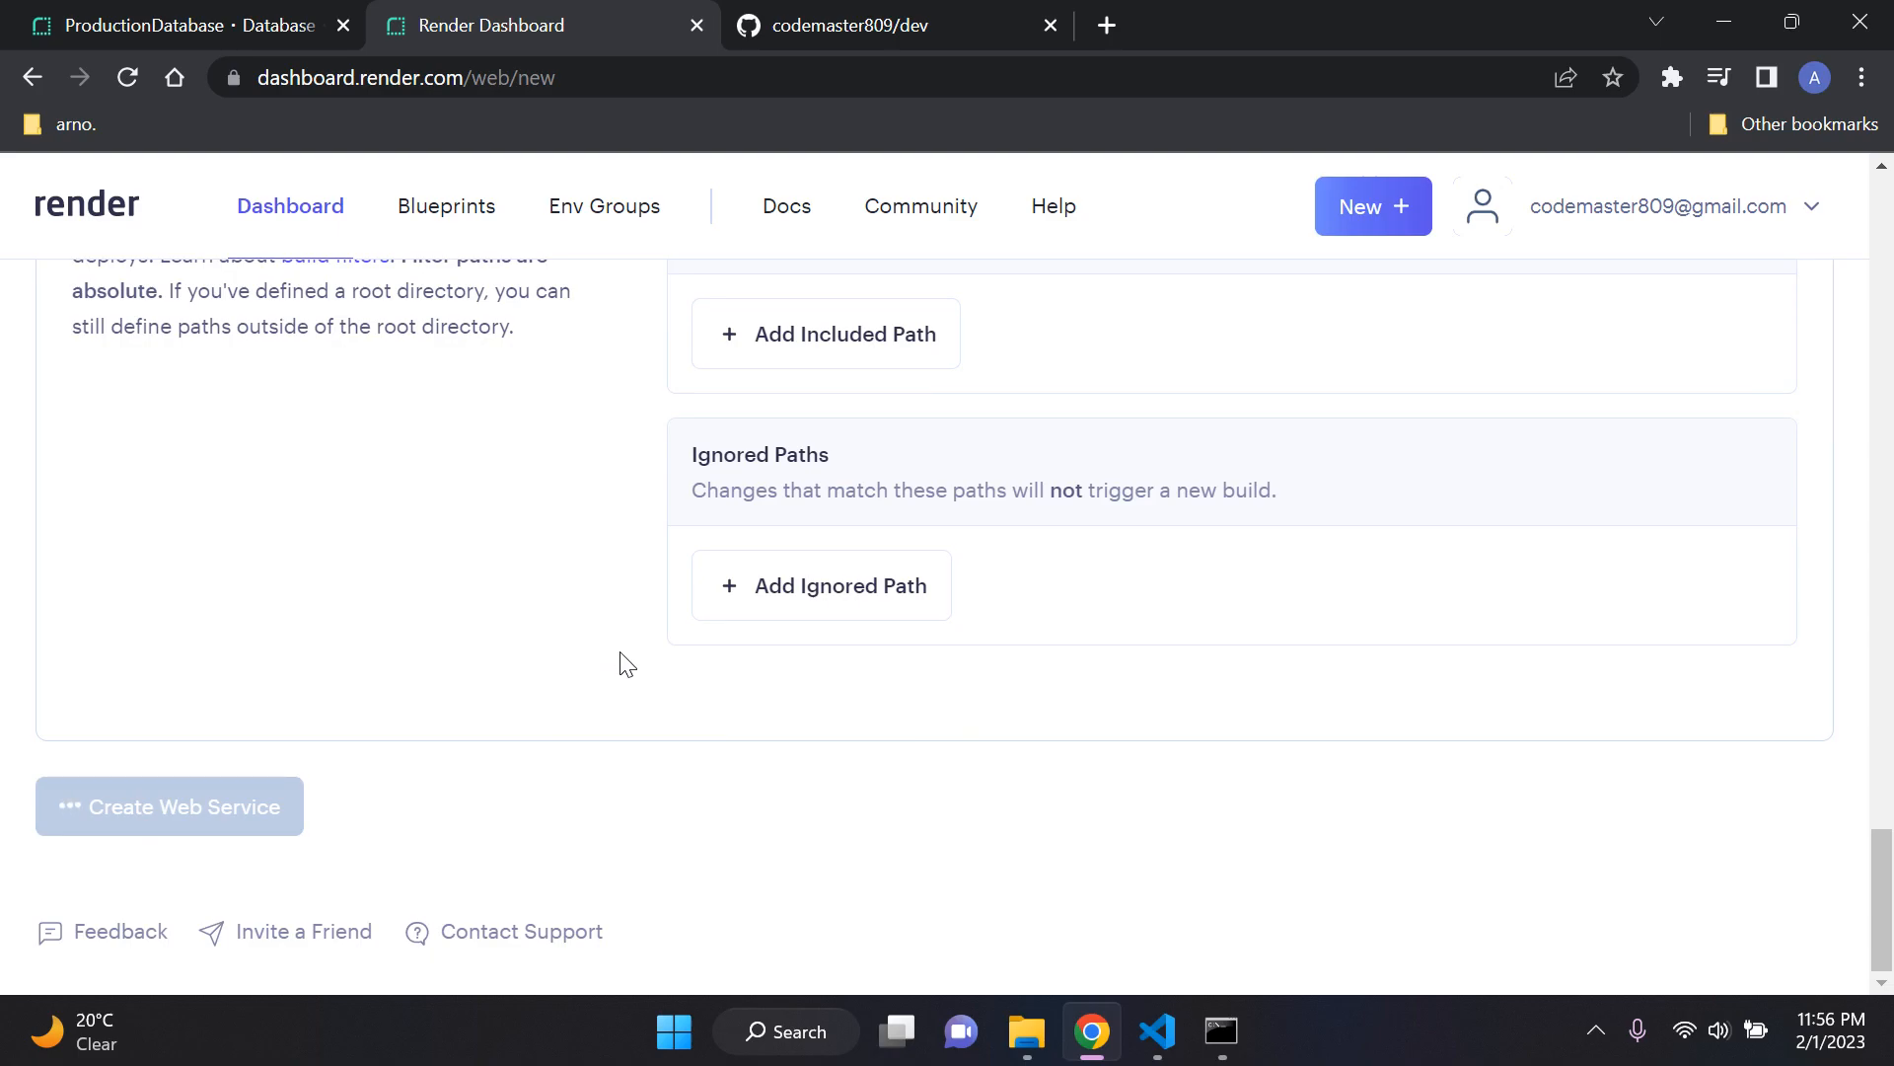
scroll(643, 779, up, 15)
scroll(643, 794, down, 12)
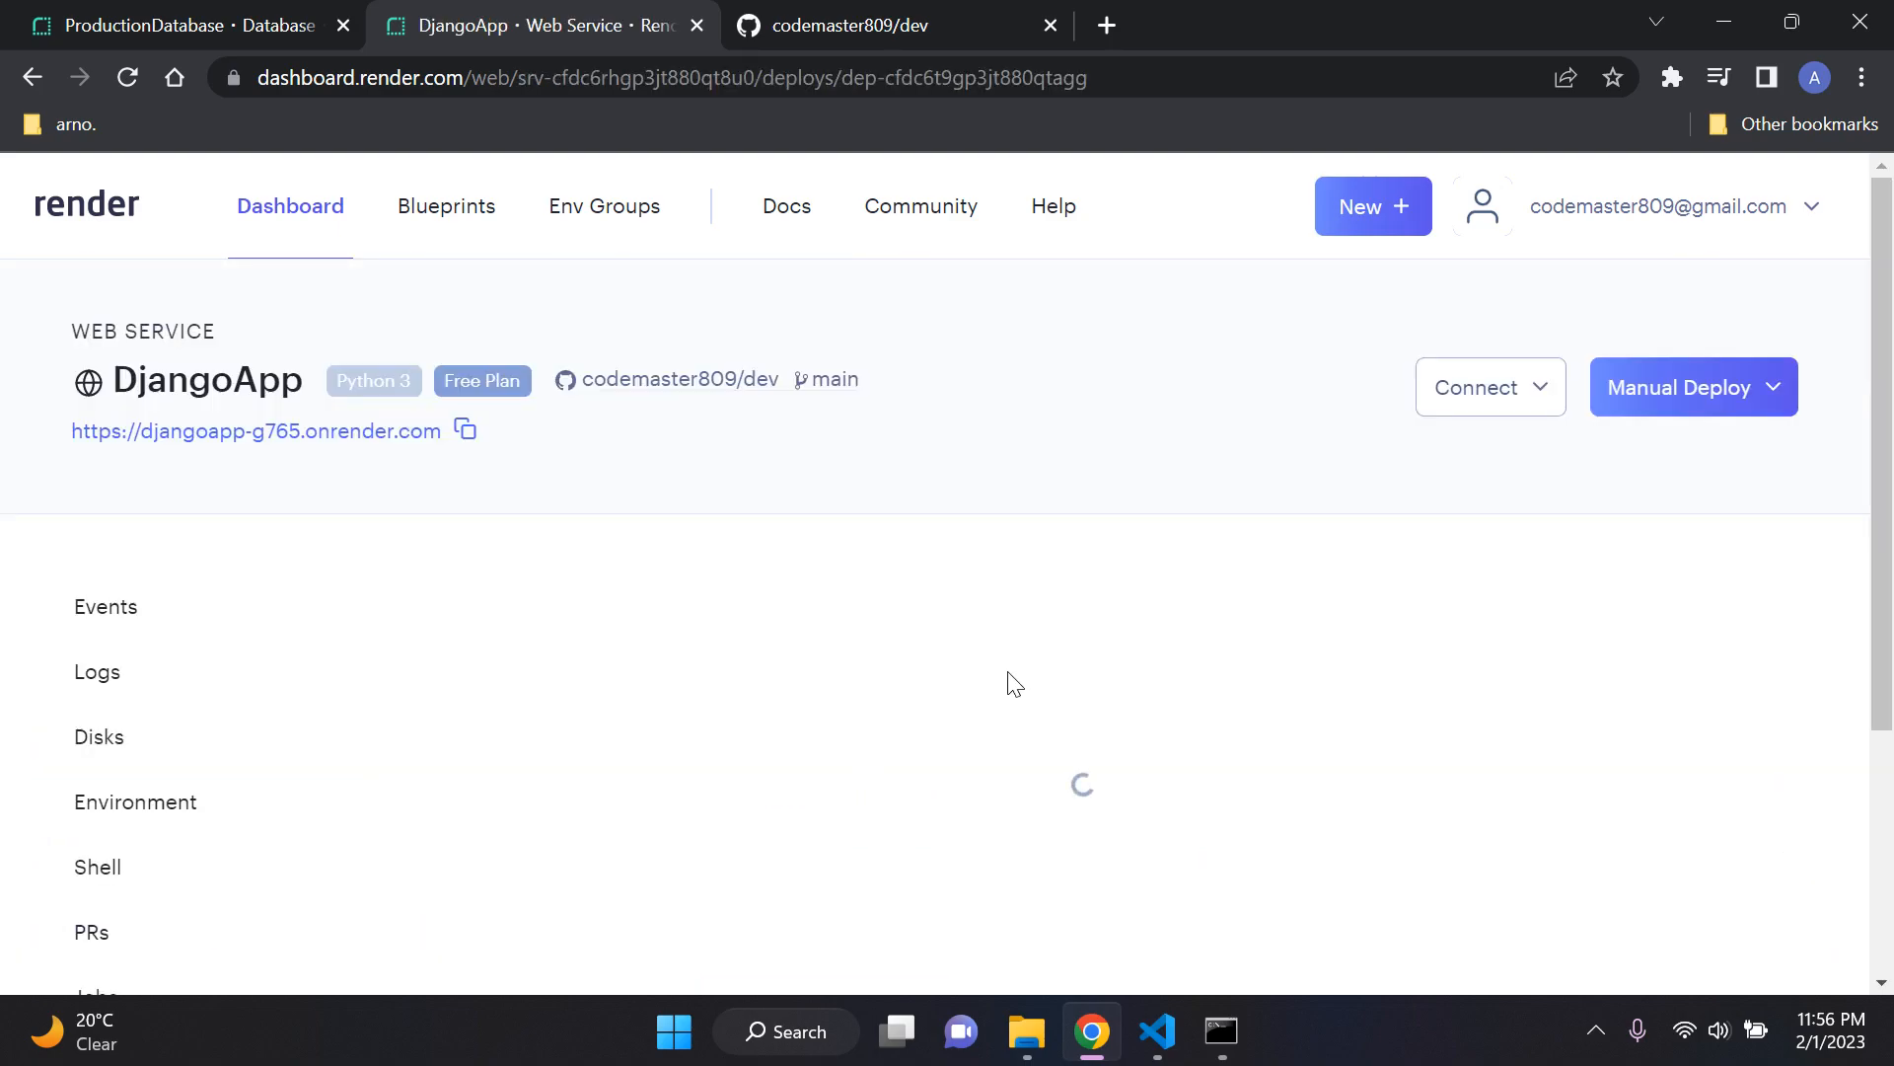
Step: Examine the new service's deploy status and first log lines, and compare them with the dev repository on GitHub
scroll(962, 502, down, 3)
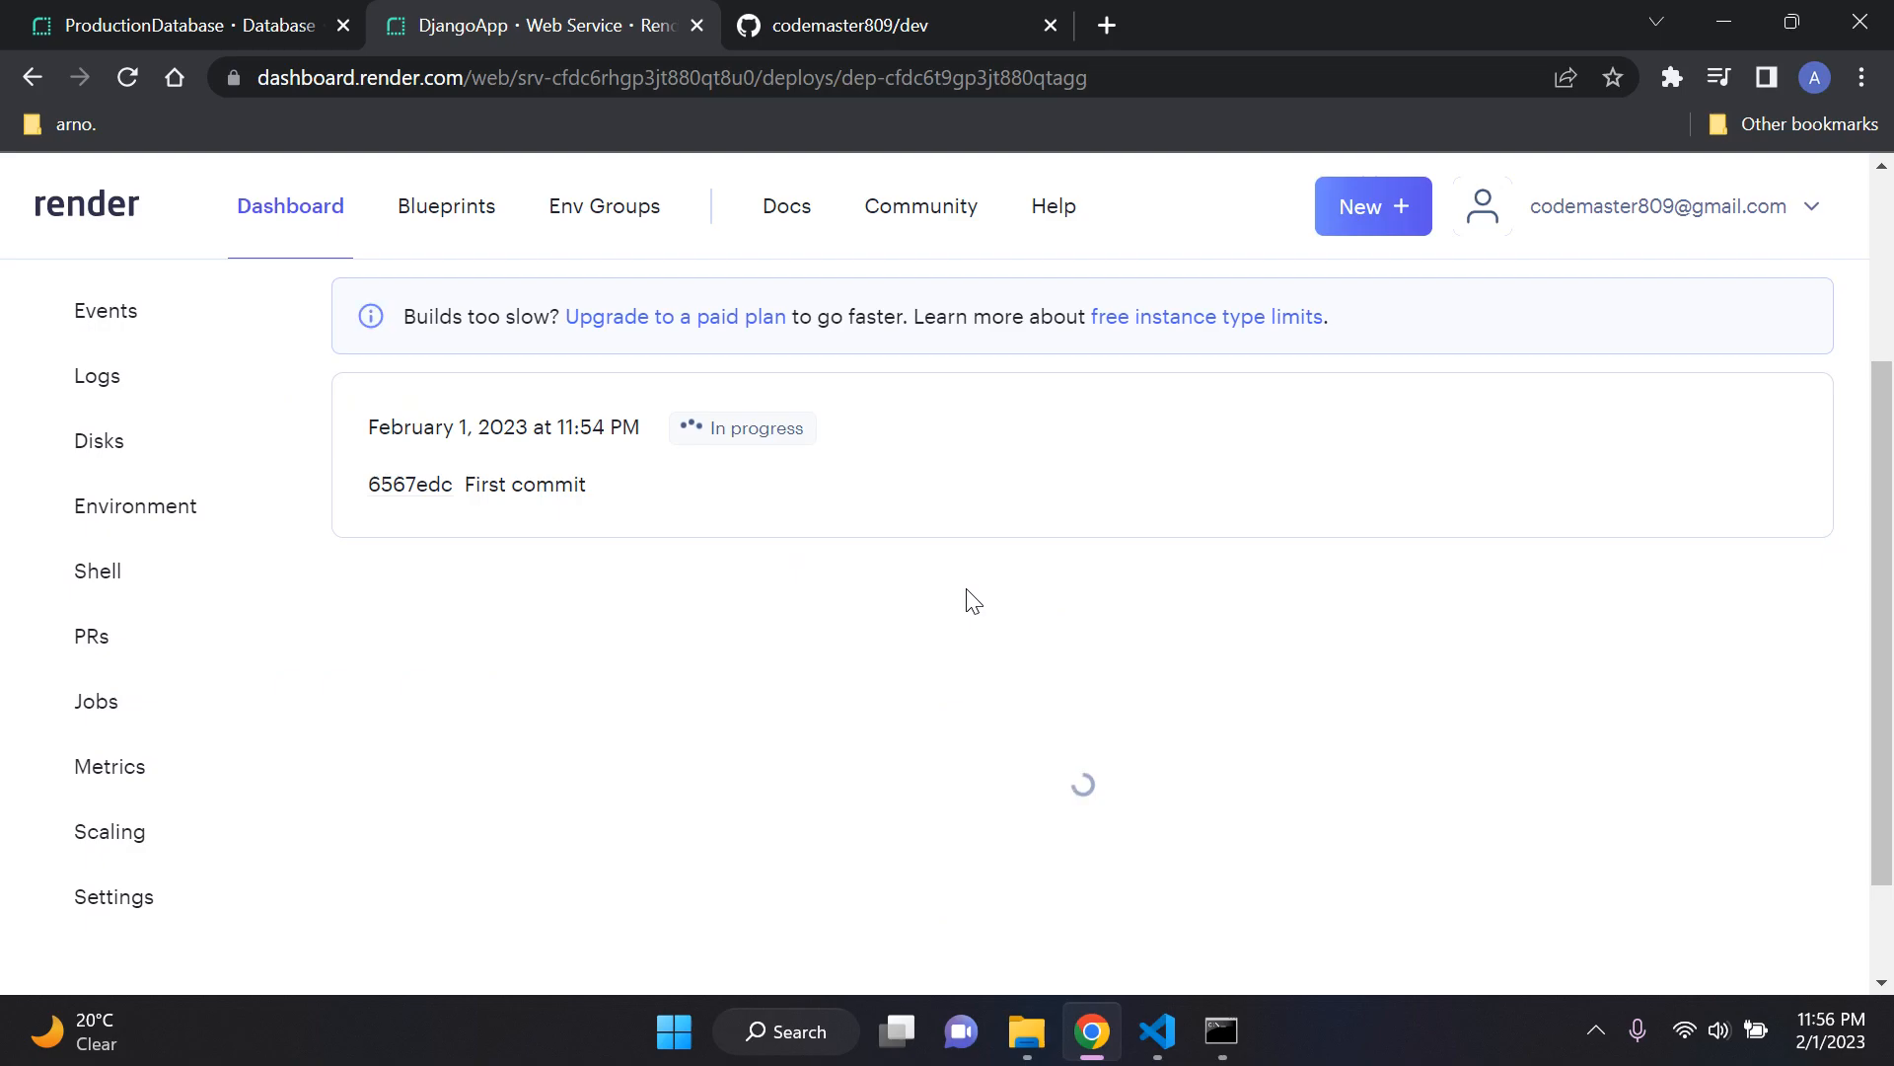
scroll(967, 589, up, 1)
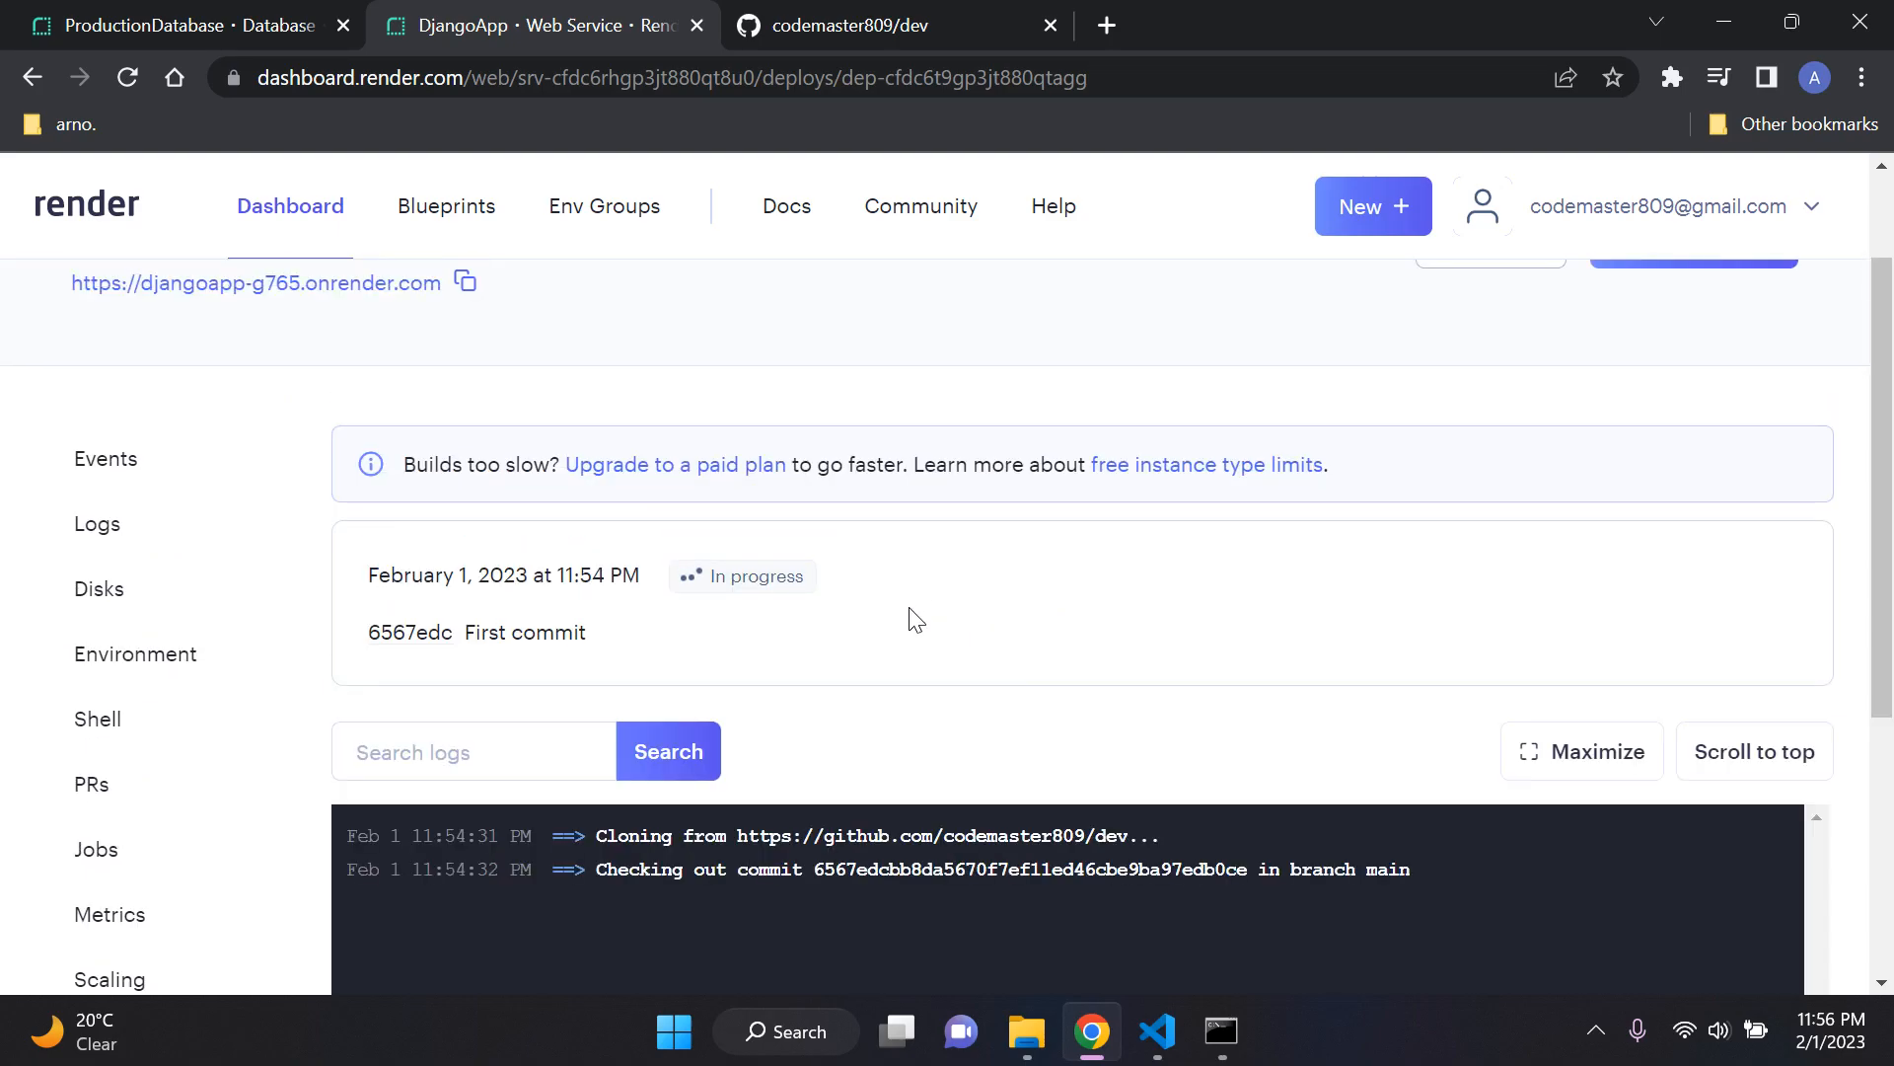
scroll(913, 612, down, 3)
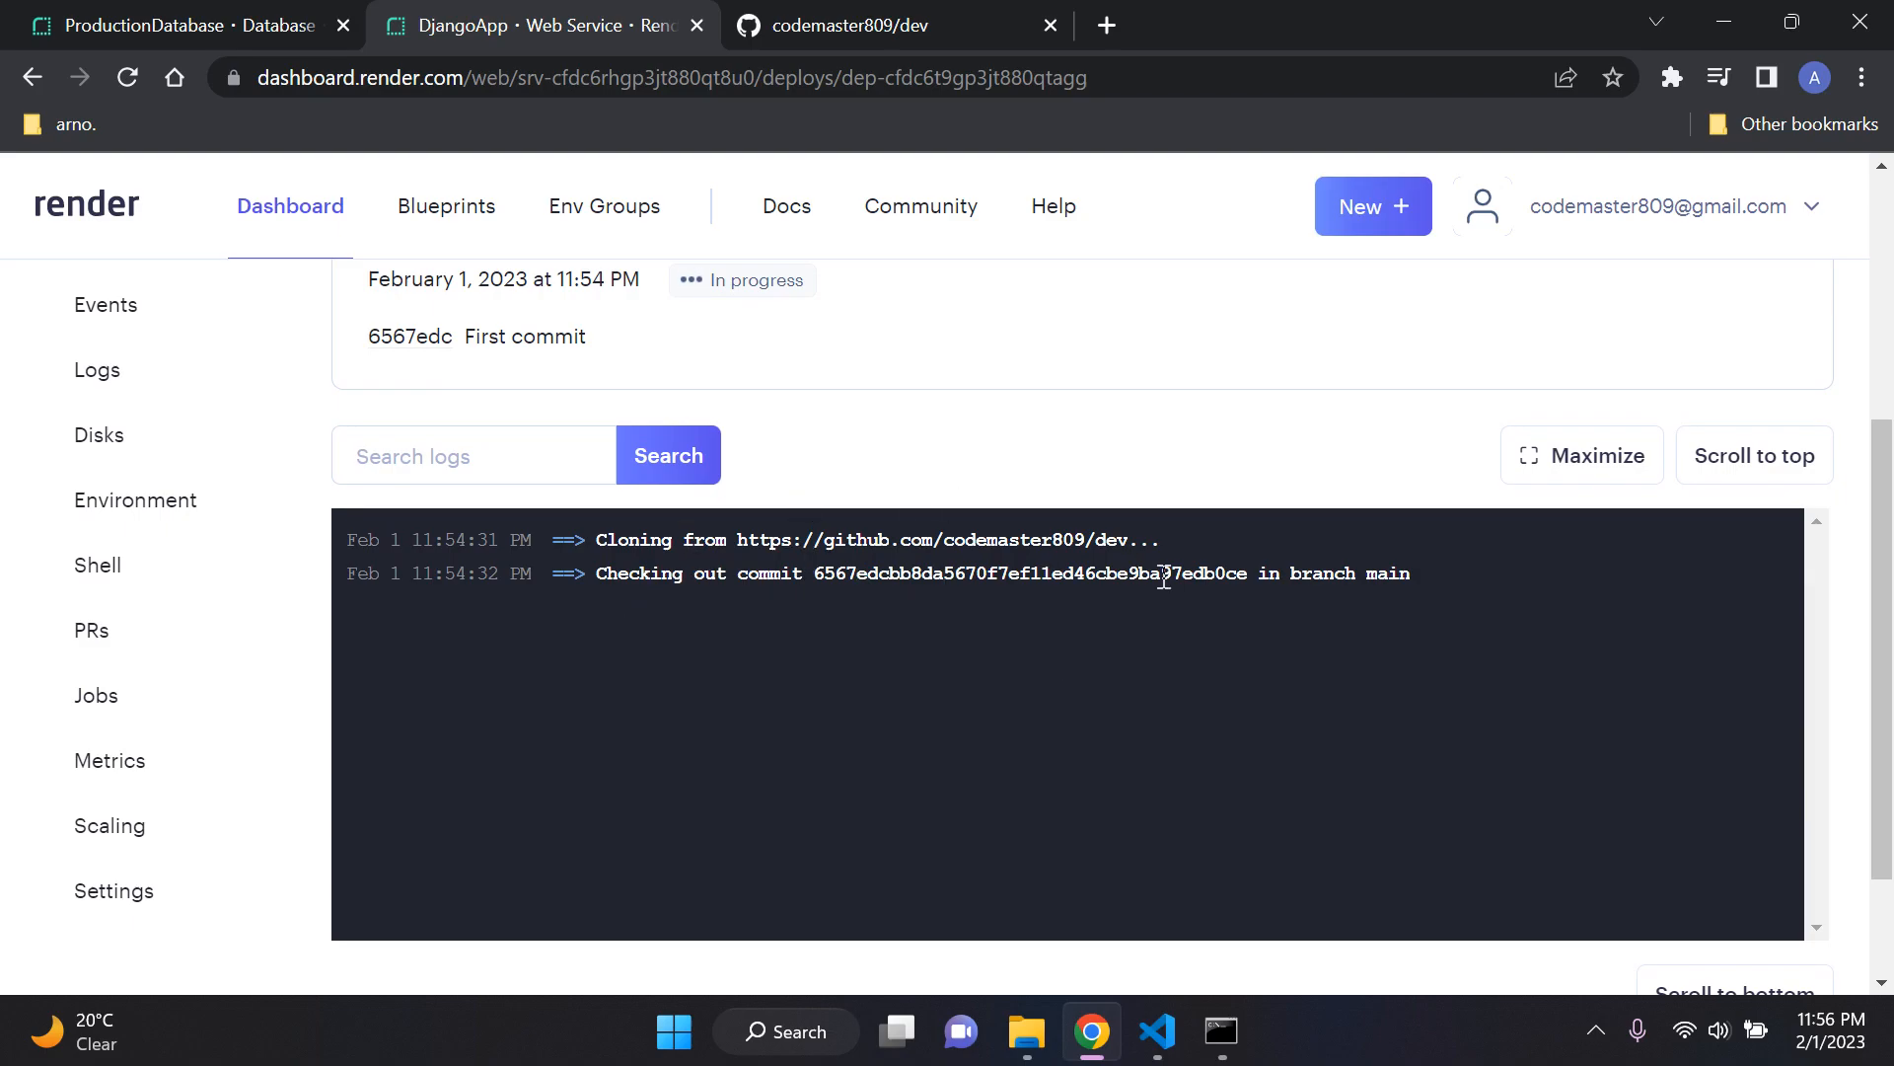
click(153, 18)
click(824, 25)
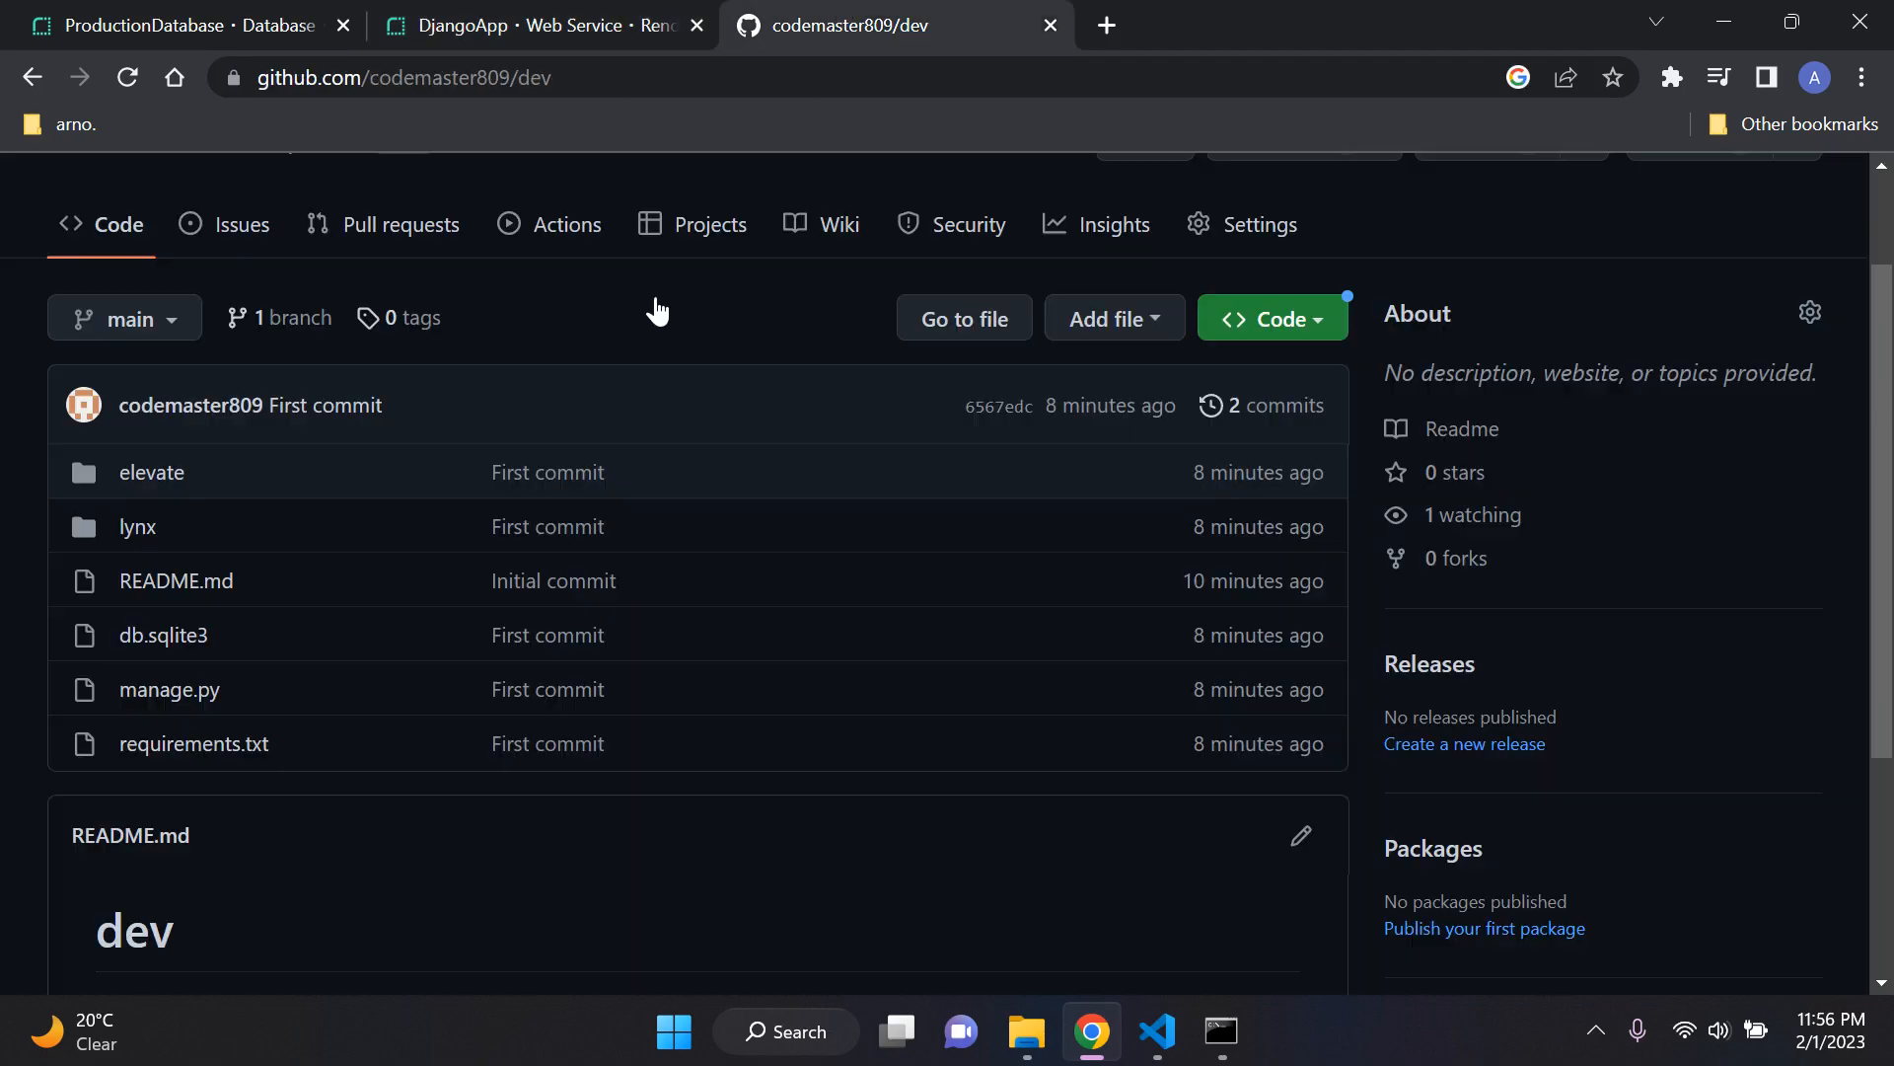
scroll(499, 761, down, 1)
click(493, 59)
click(552, 25)
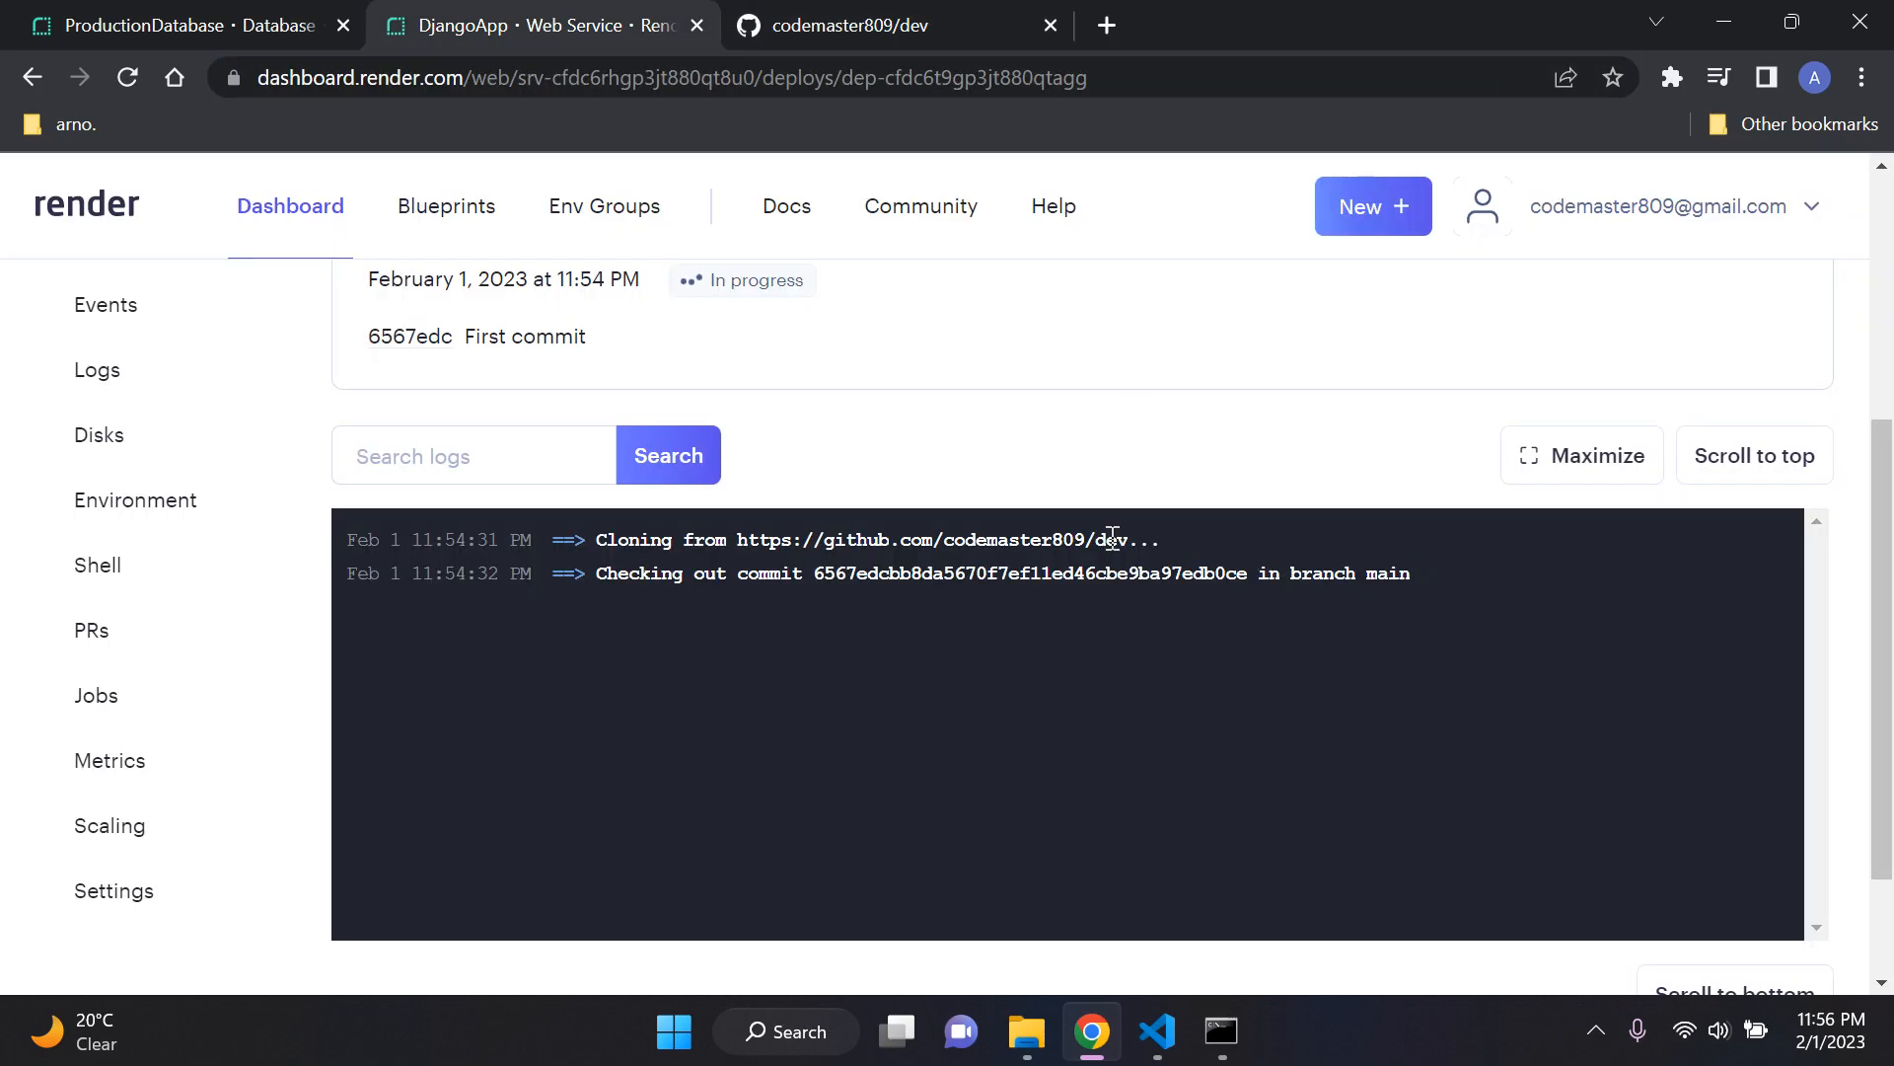
Step: Follow the DjangoApp deploy log through the package installation and the container image generation
scroll(1104, 758, down, 1)
scroll(1102, 755, up, 1)
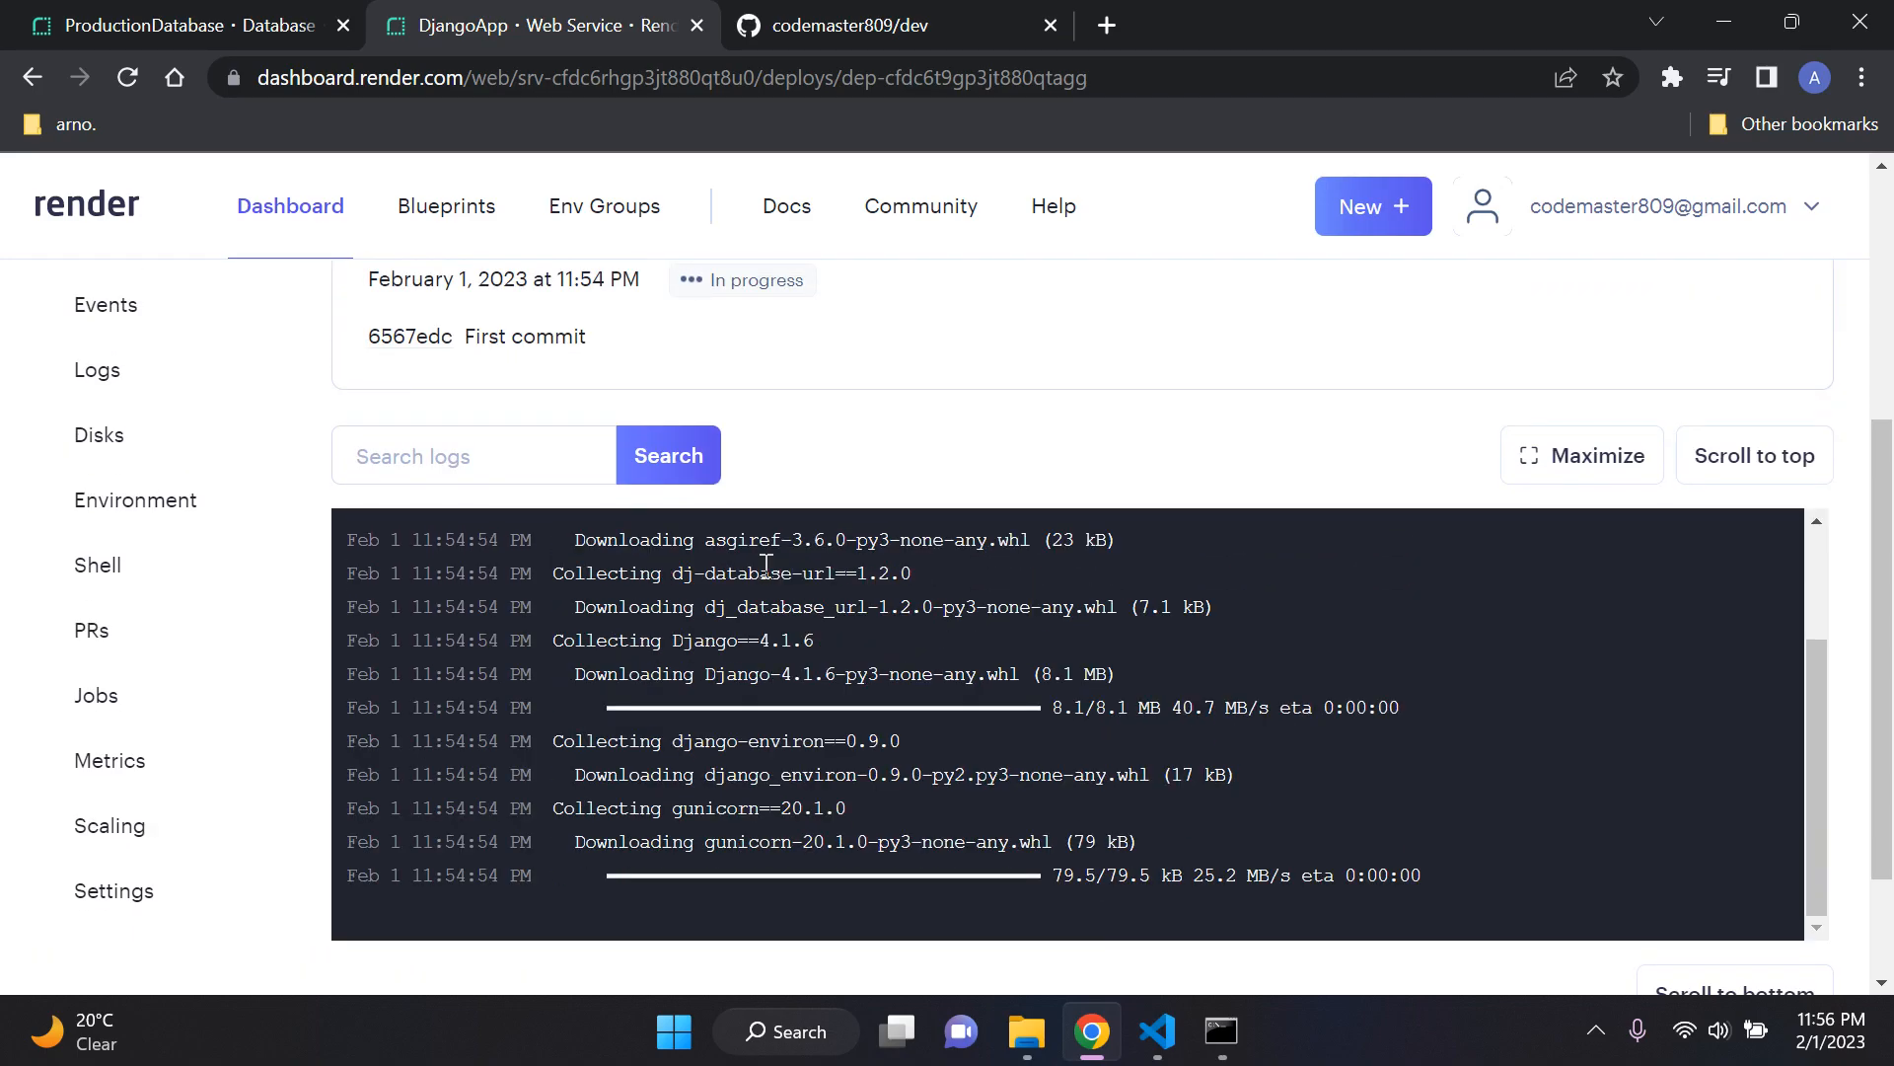
scroll(845, 721, down, 1)
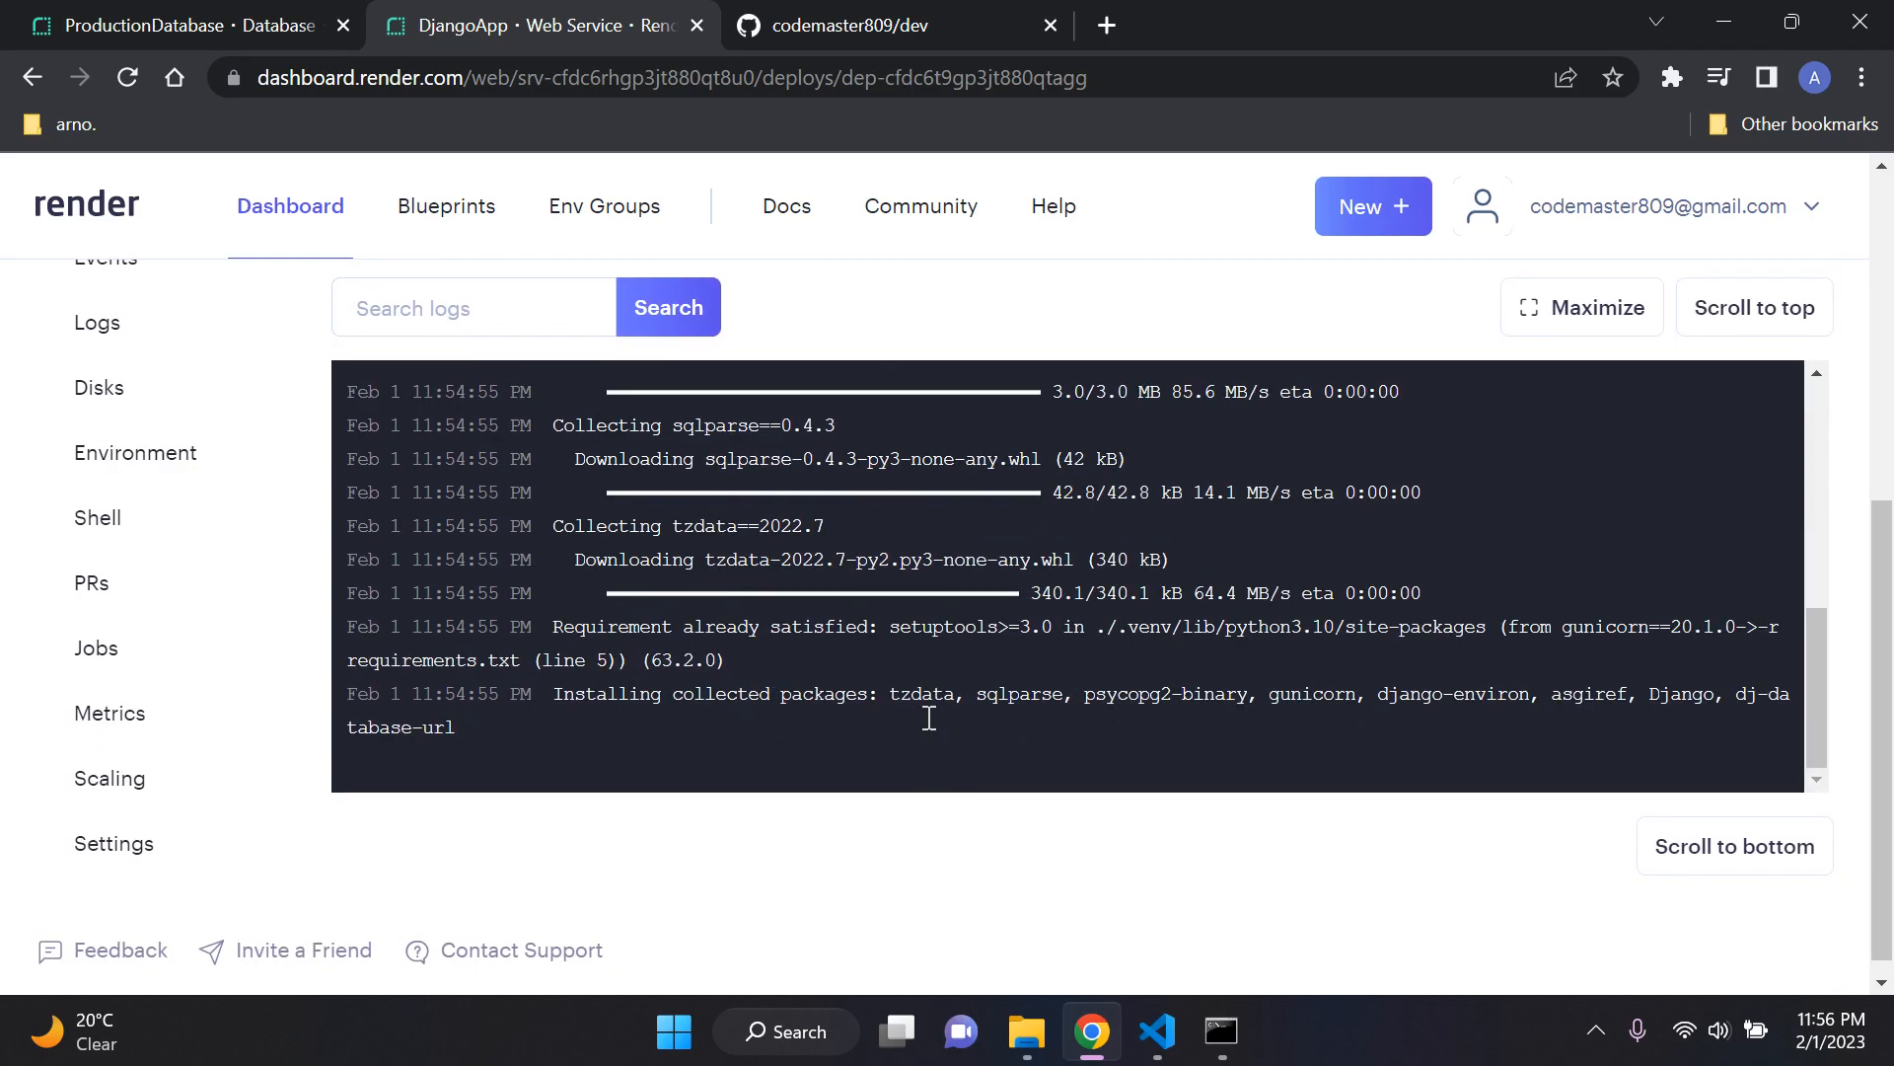
scroll(1054, 902, up, 1)
scroll(1007, 952, down, 1)
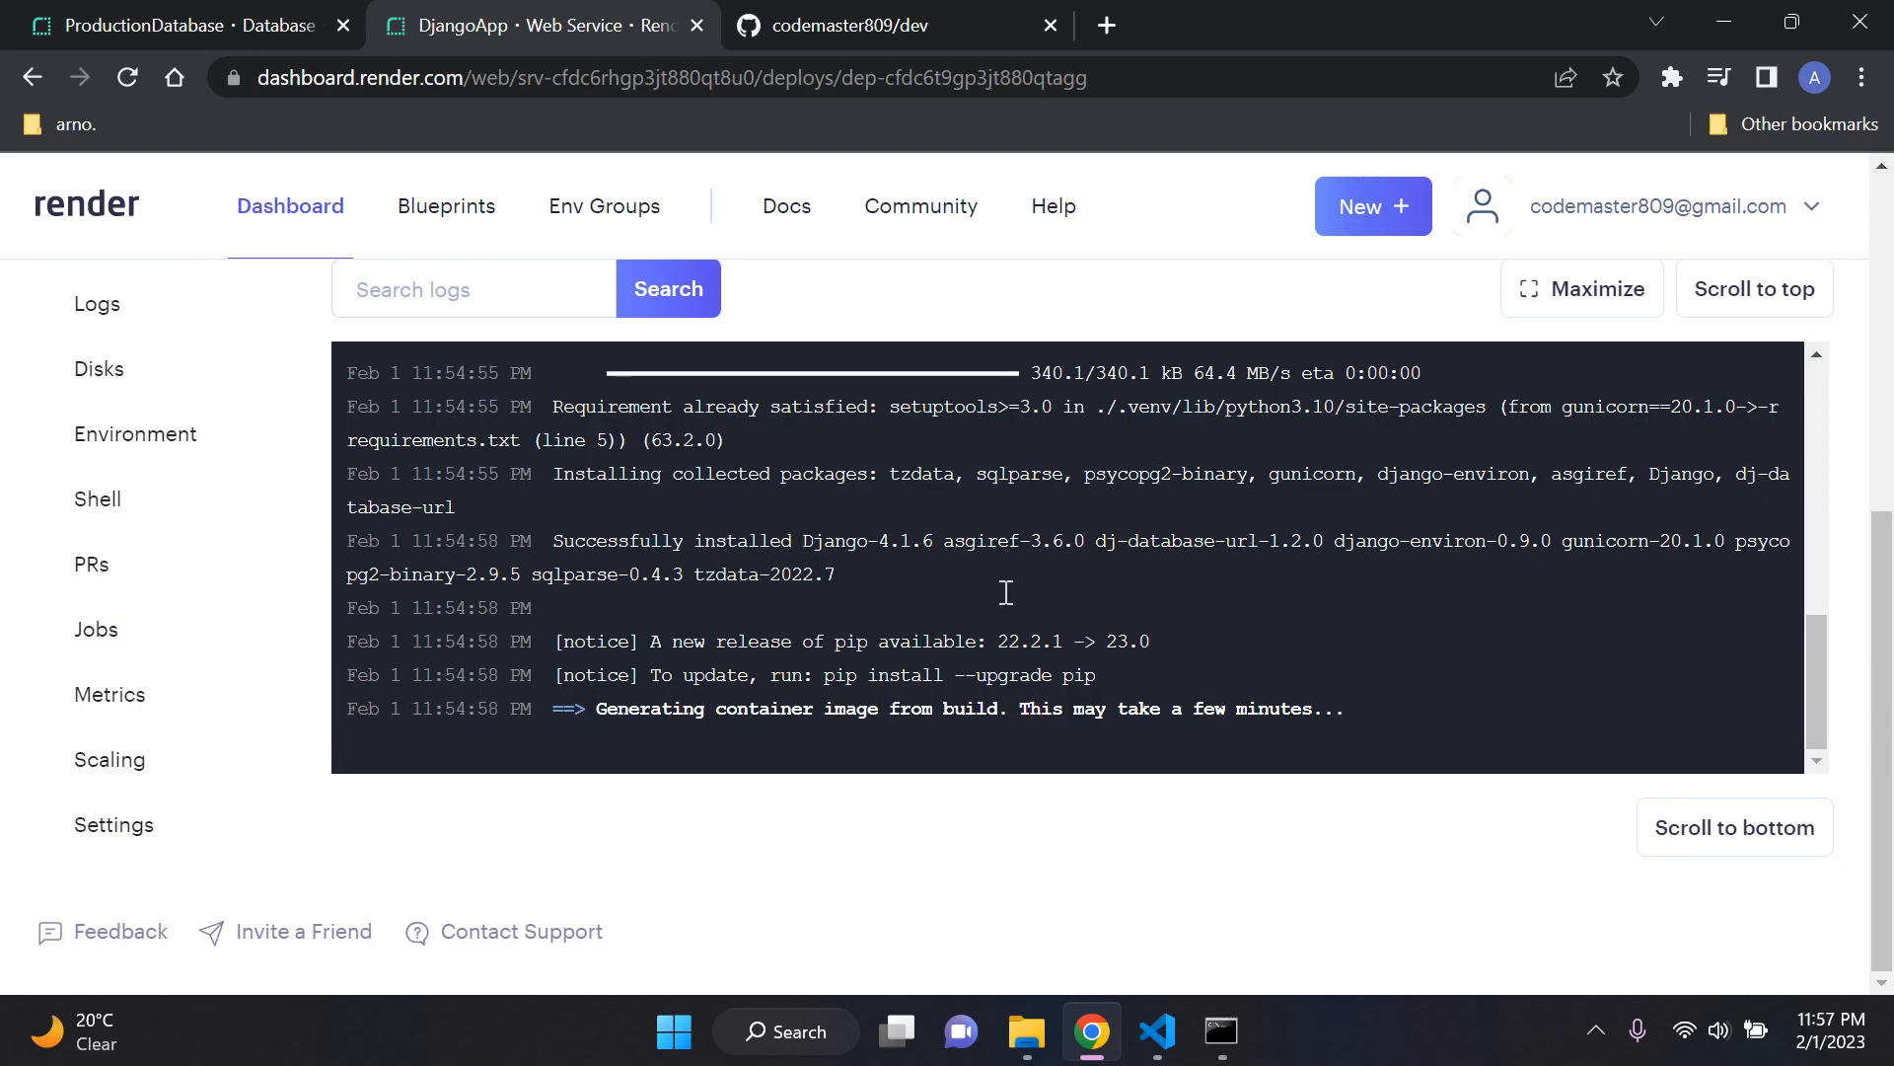
scroll(989, 891, up, 3)
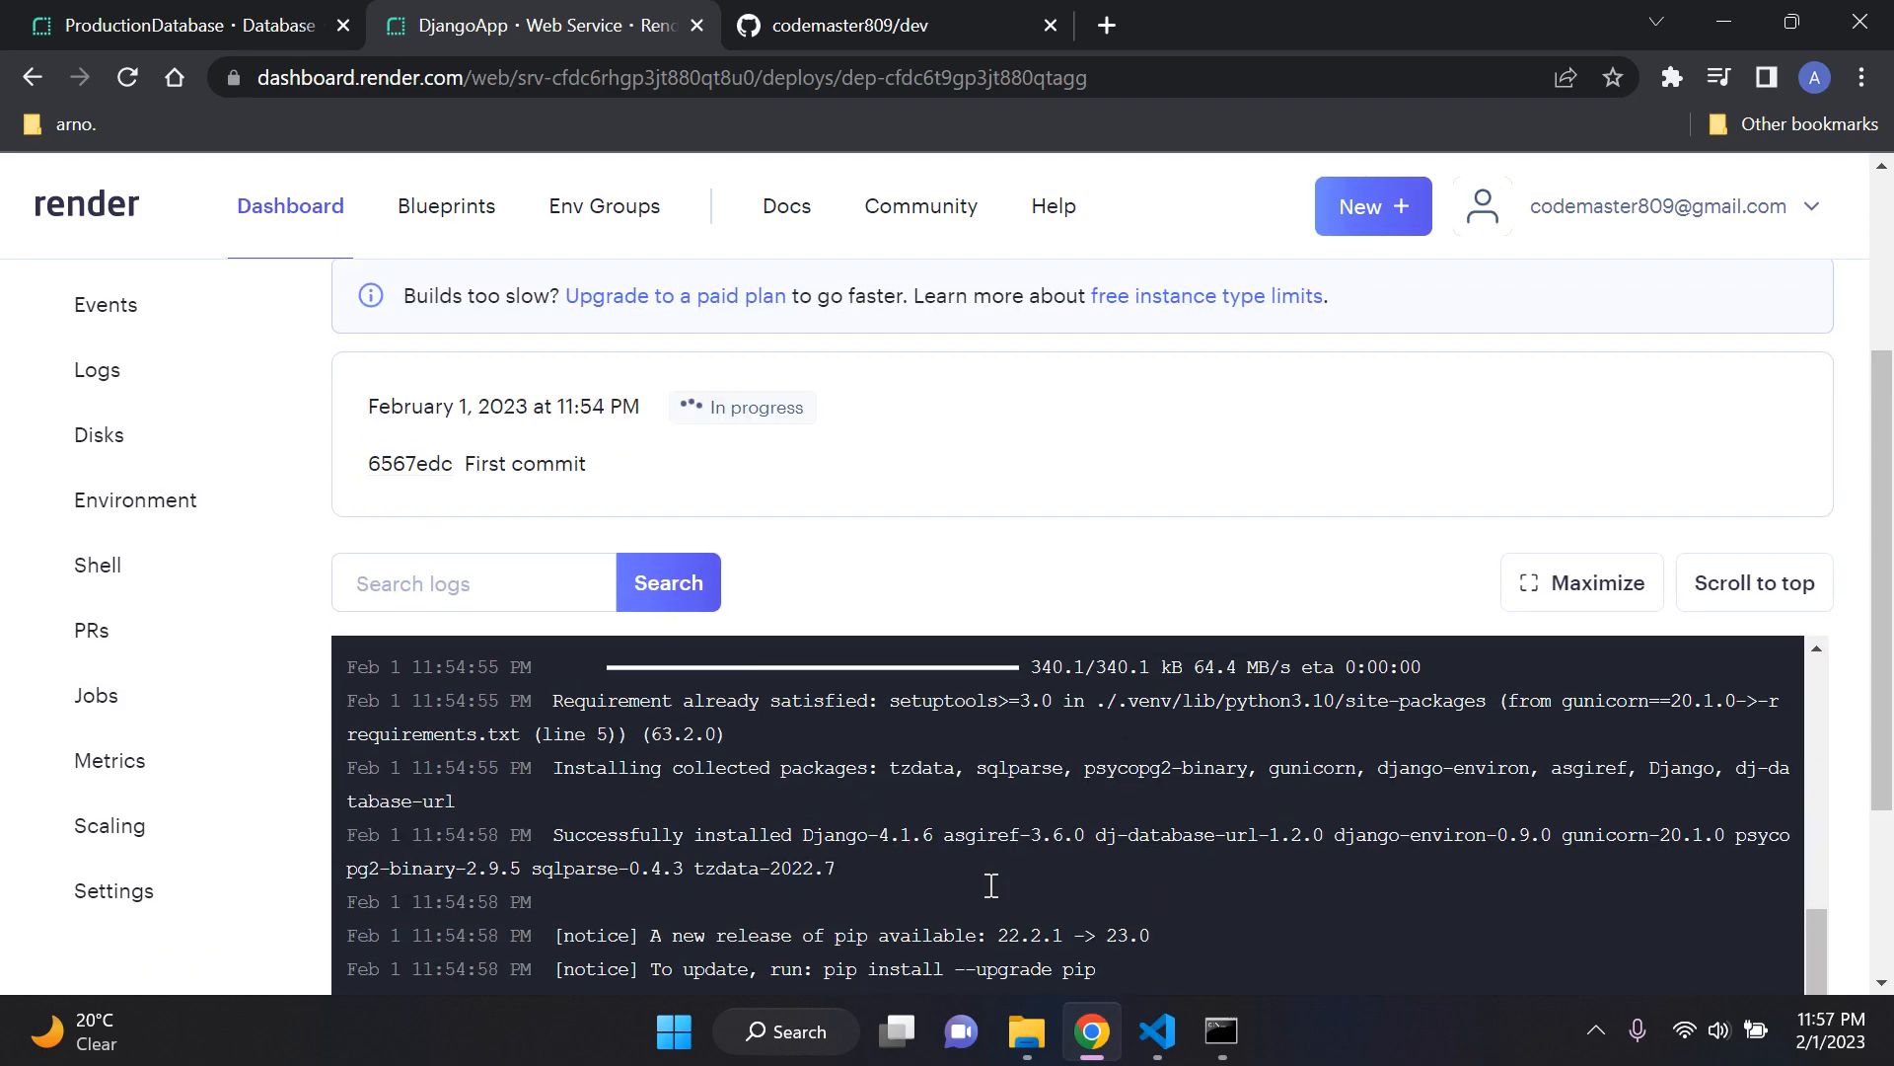
scroll(1048, 874, down, 3)
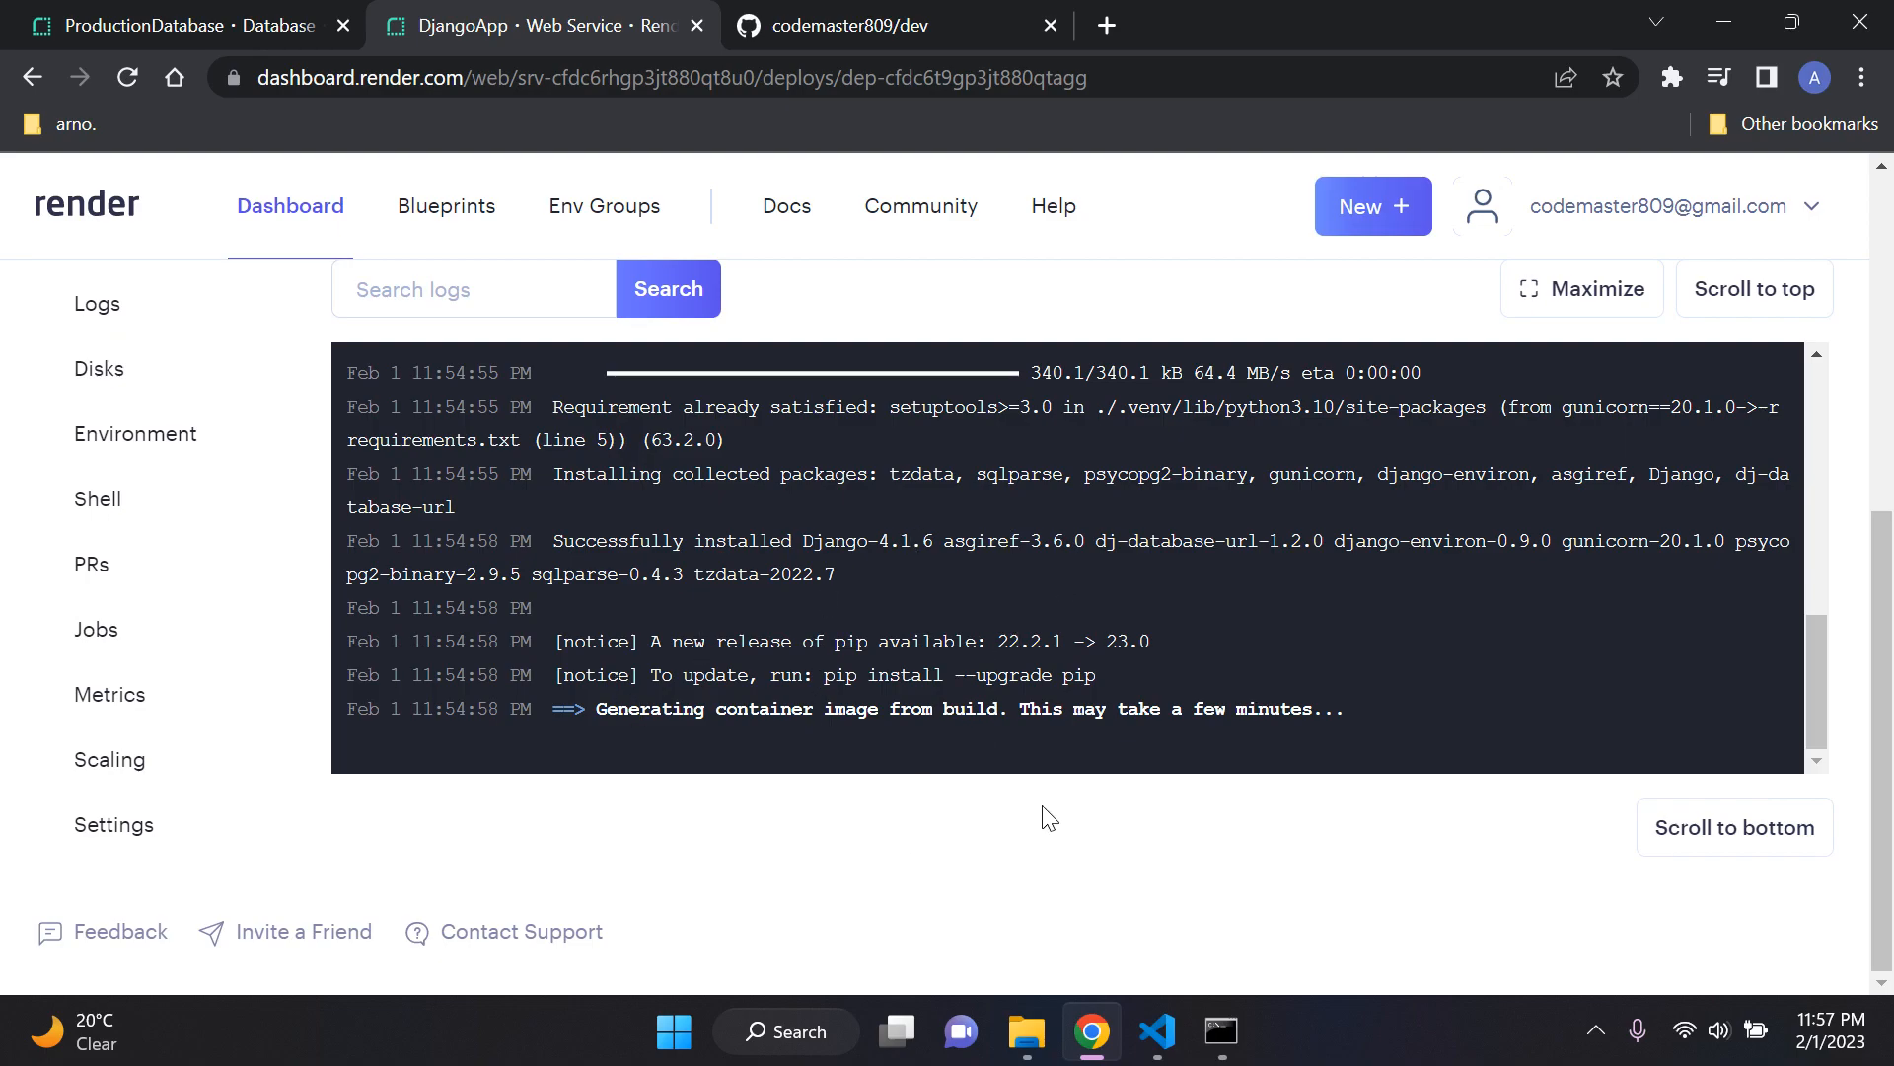
scroll(1027, 859, up, 1)
scroll(1027, 858, down, 1)
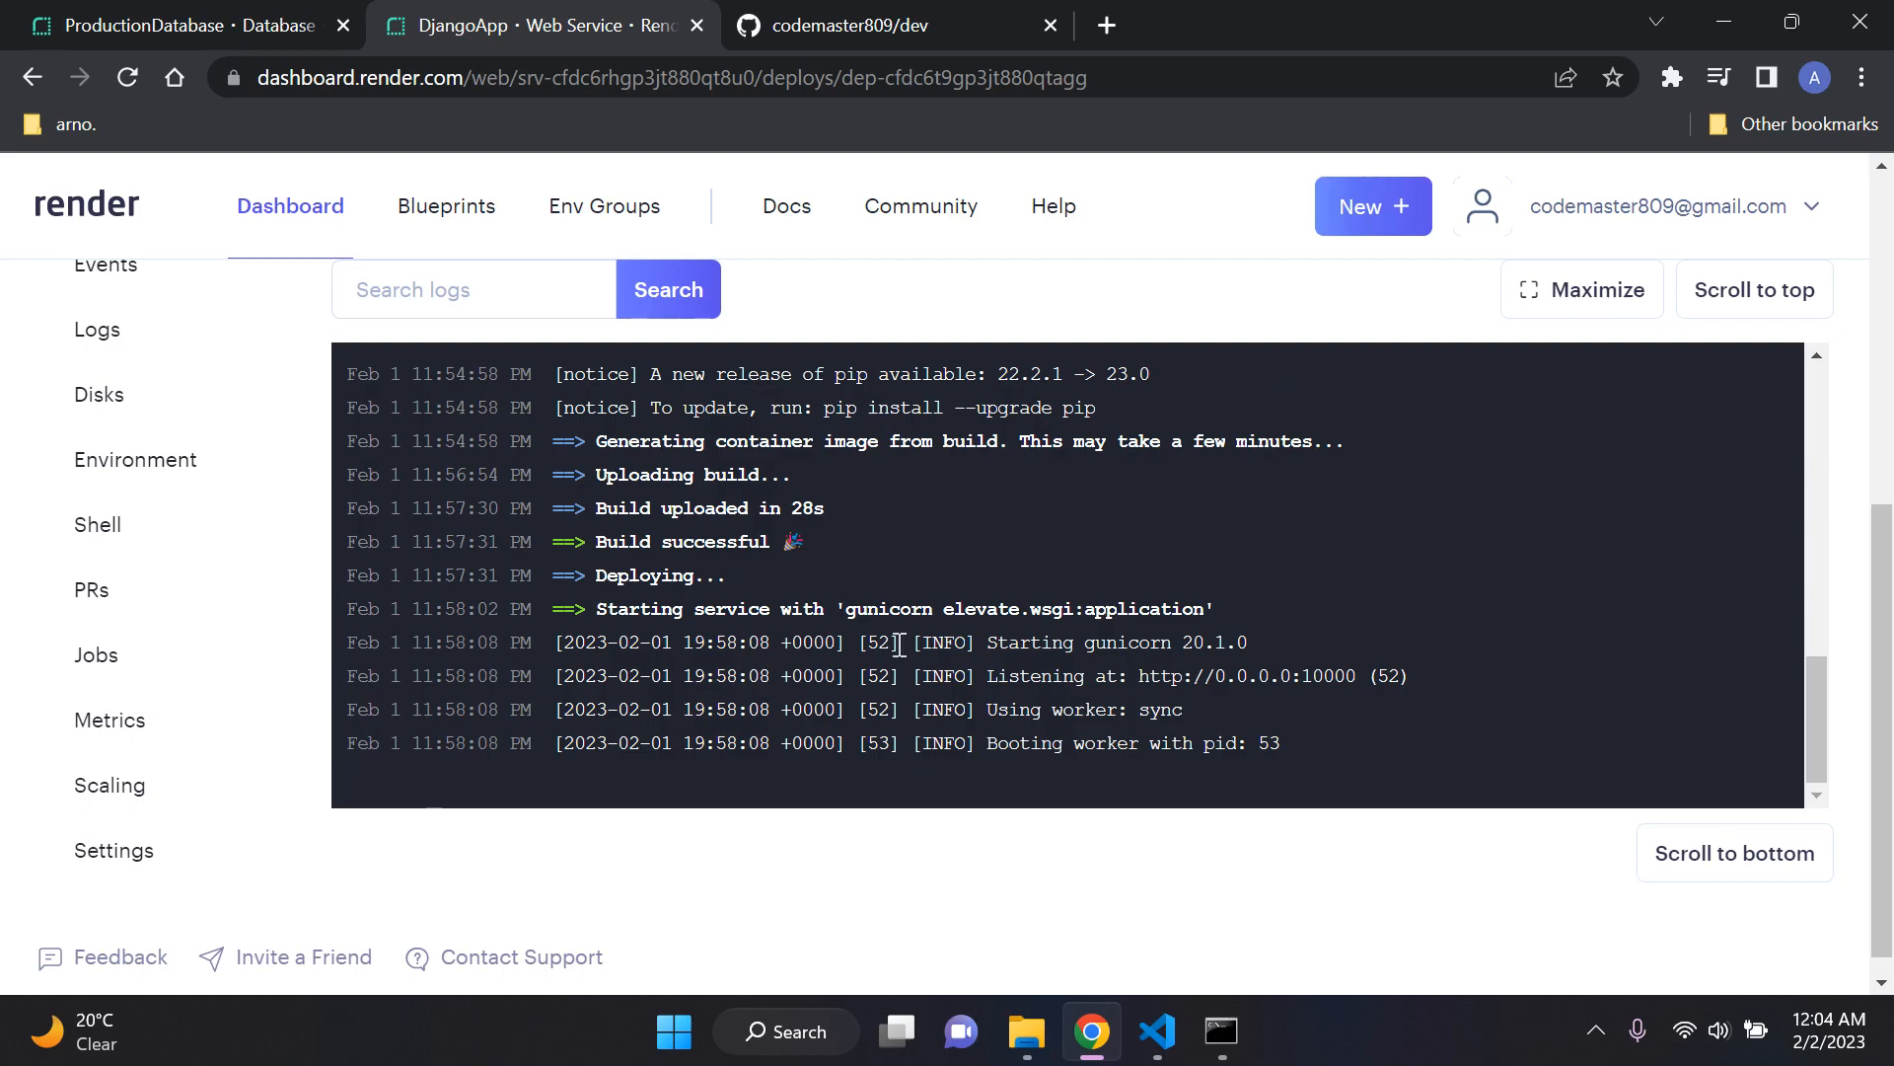
Step: Review the deploy's status and full log from the repository cloning to the service start, checking the build upload and build result lines
scroll(868, 592, up, 10)
scroll(859, 586, down, 10)
scroll(961, 754, up, 15)
scroll(977, 643, down, 2)
scroll(999, 565, up, 1)
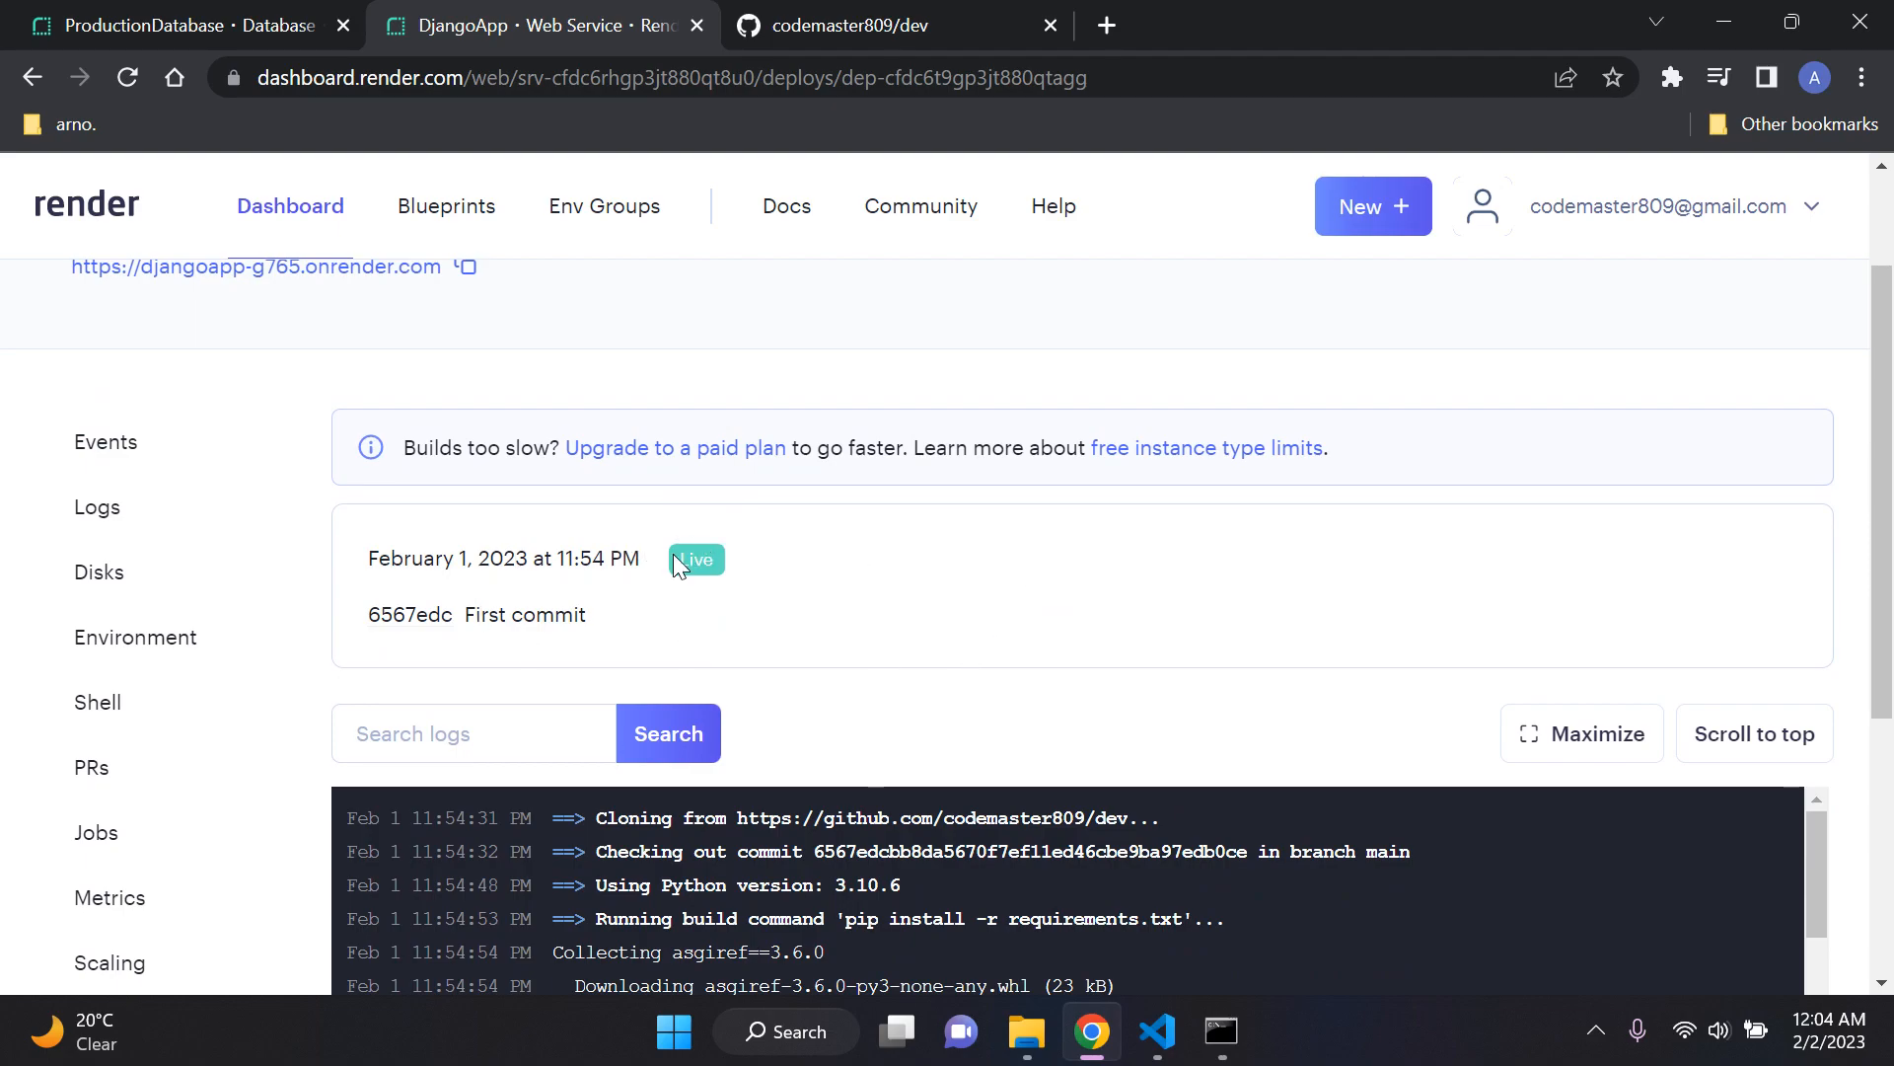
scroll(1049, 592, down, 3)
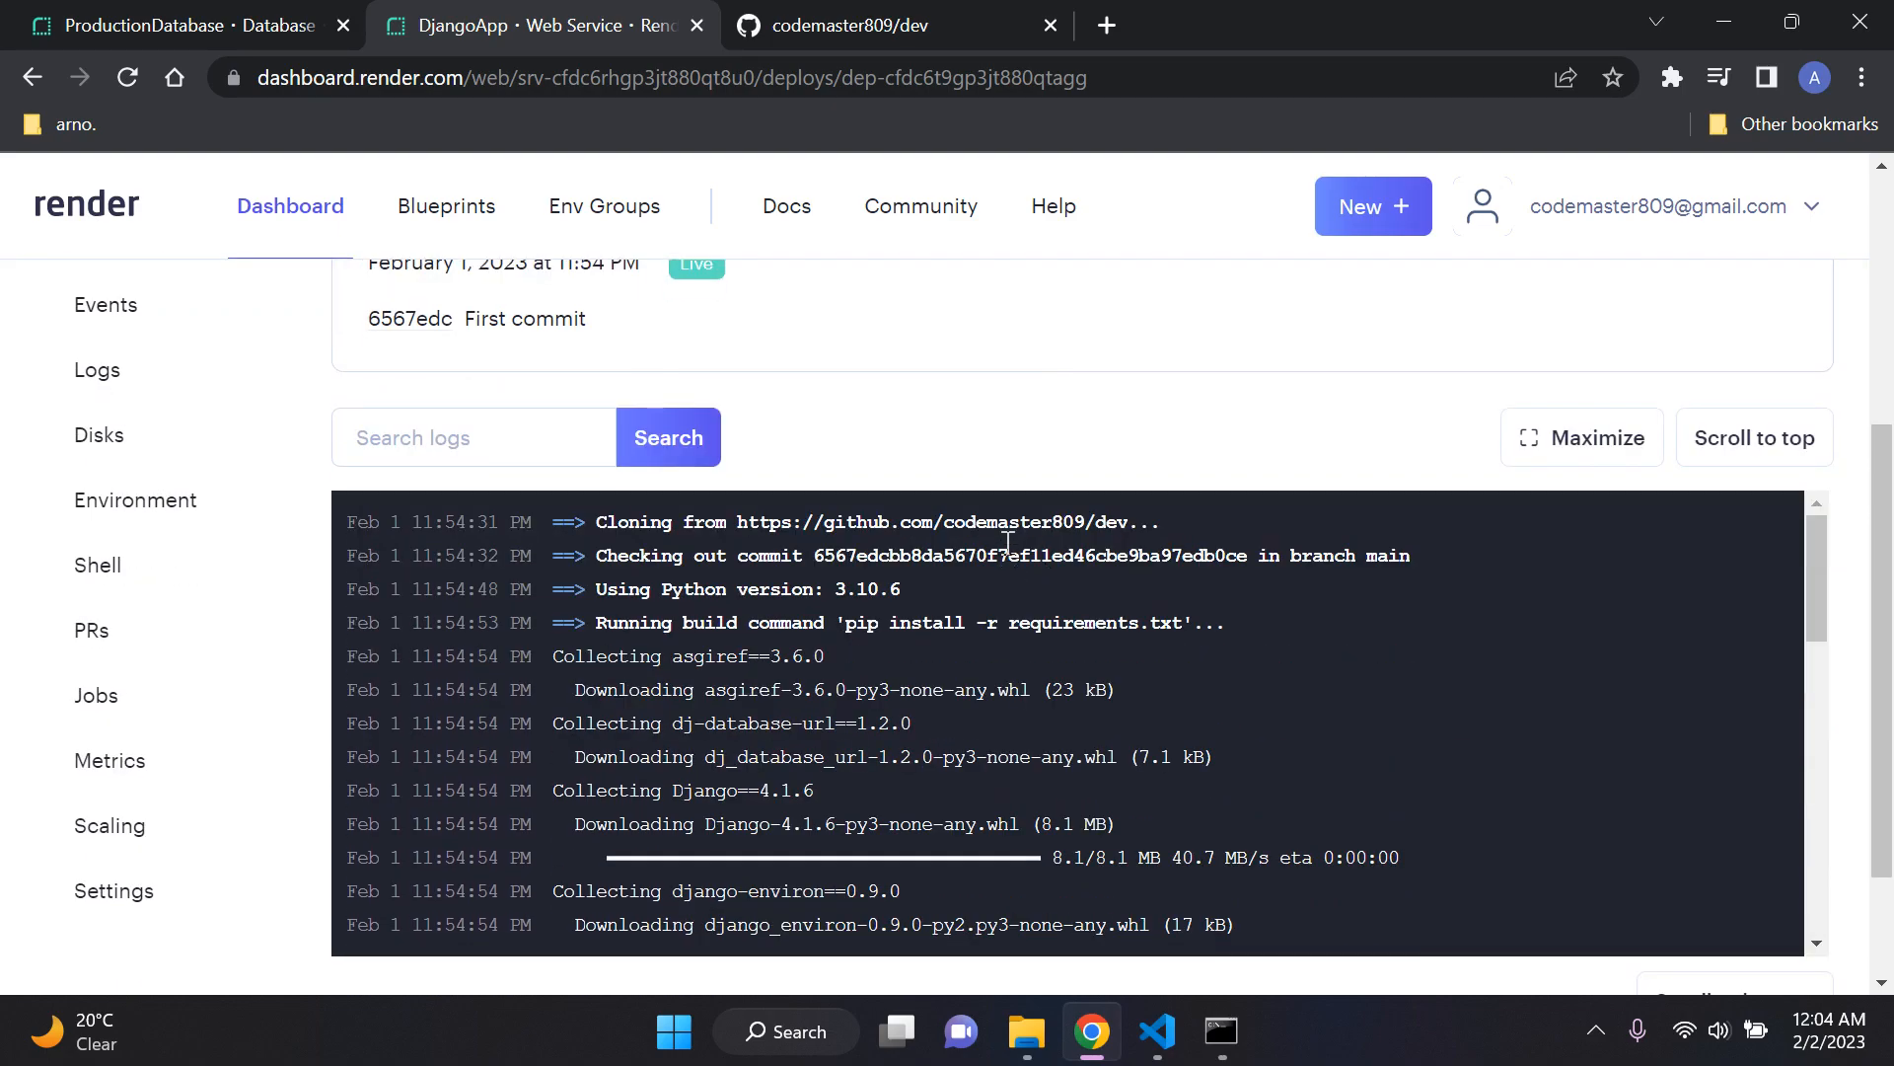
scroll(1006, 543, down, 2)
scroll(1371, 755, down, 2)
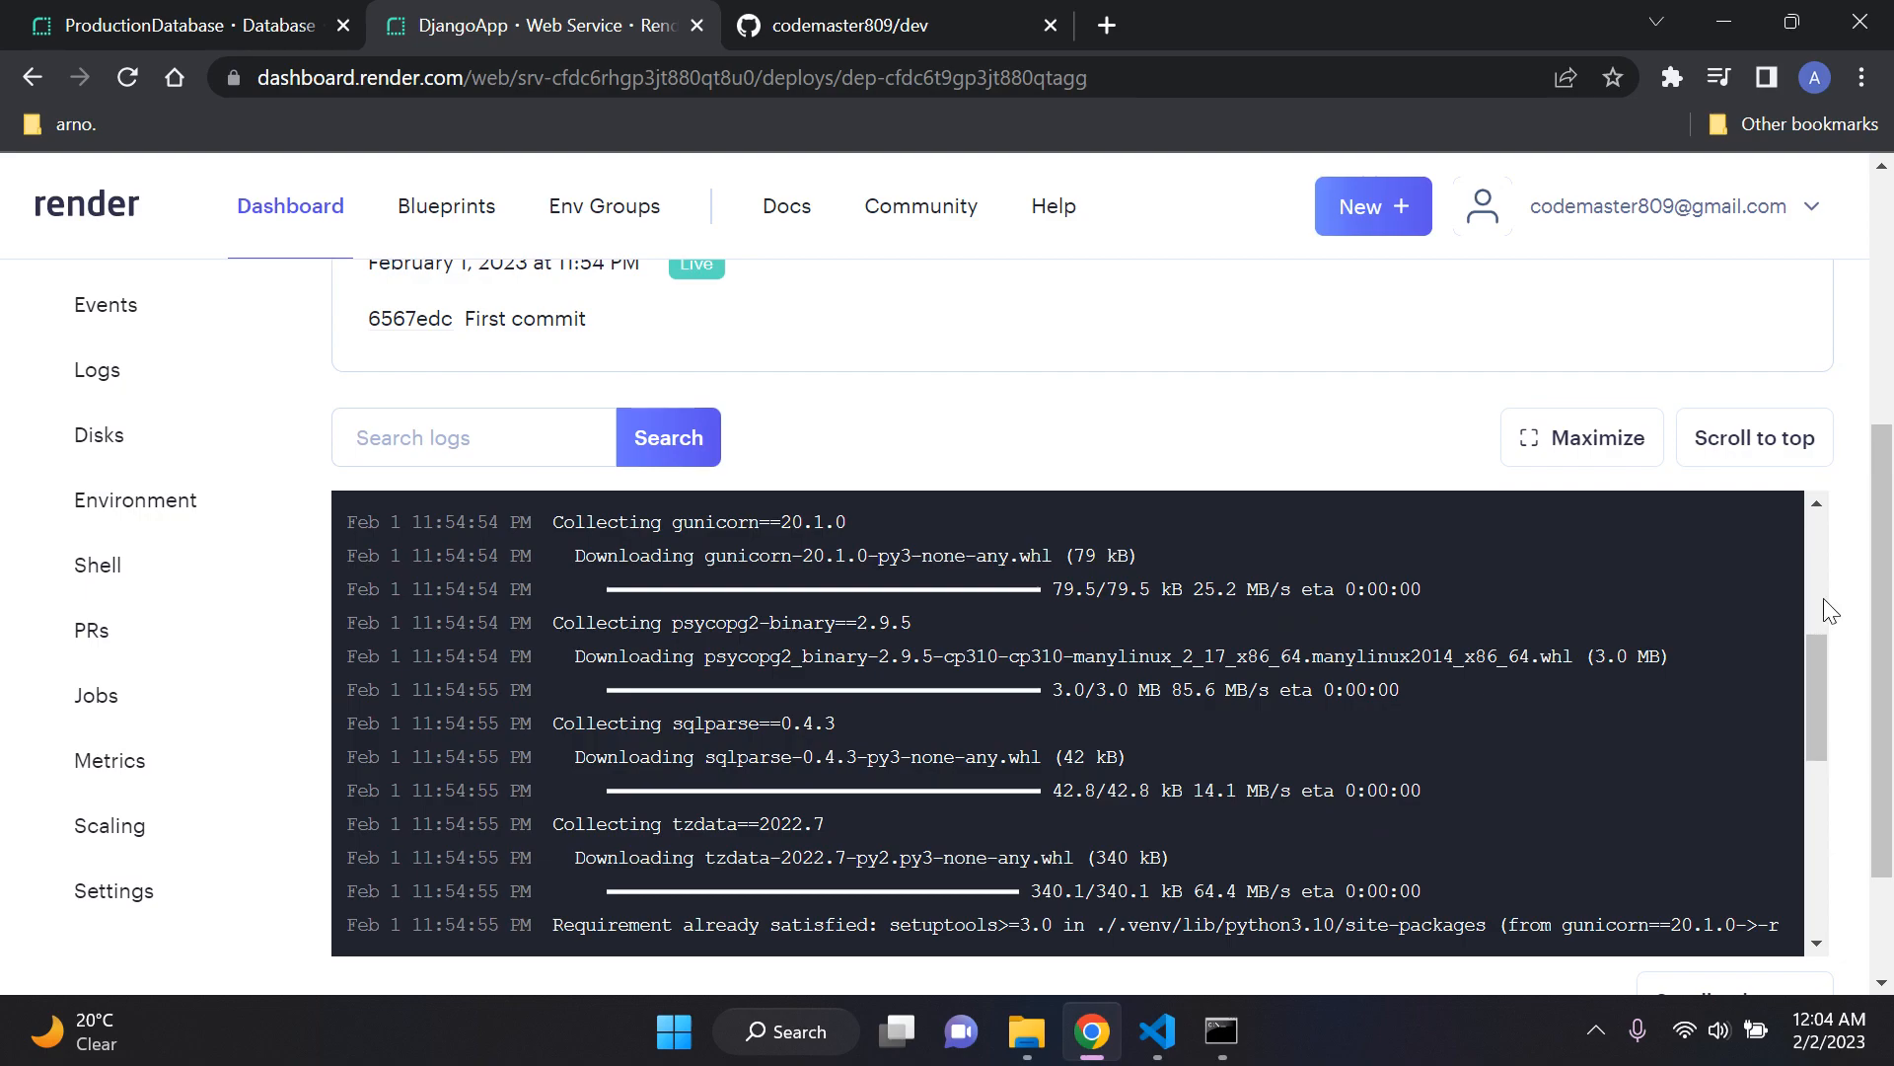
scroll(1827, 609, down, 1)
scroll(1134, 537, down, 5)
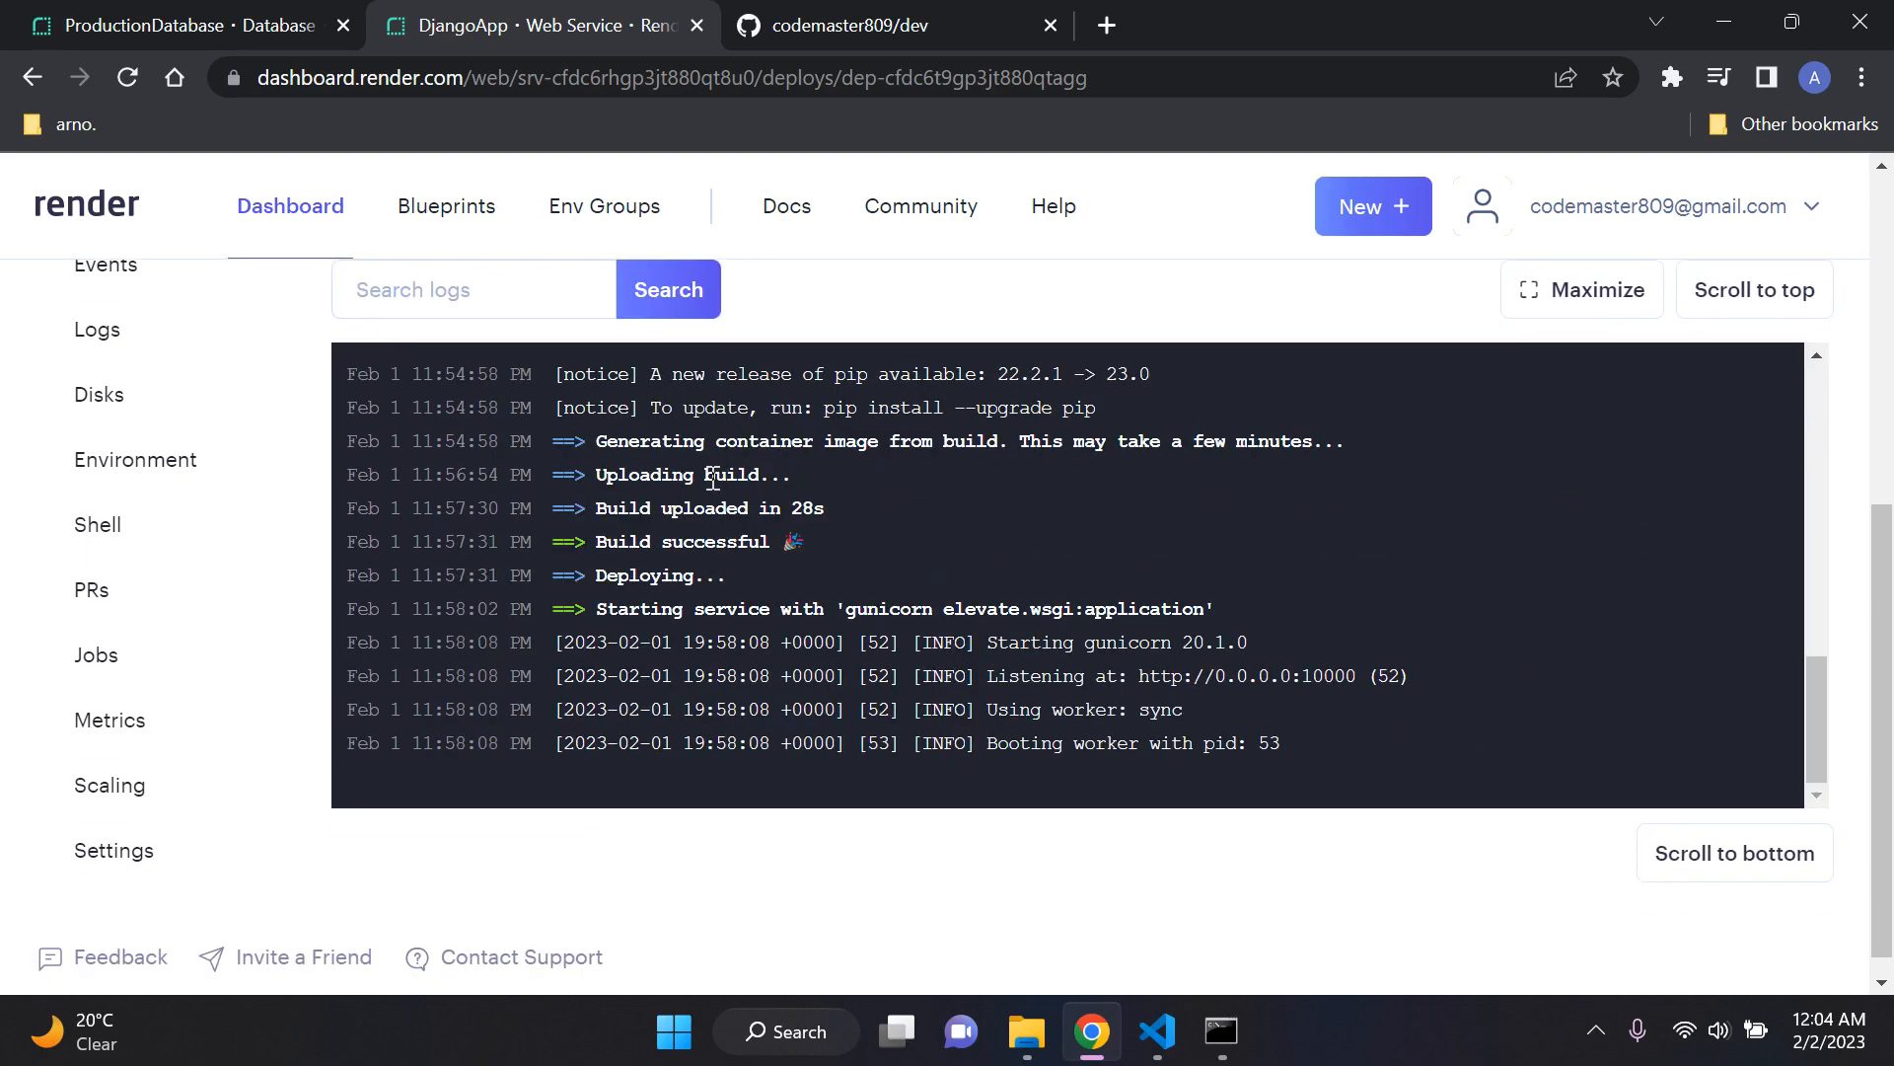
drag(593, 484, 801, 479)
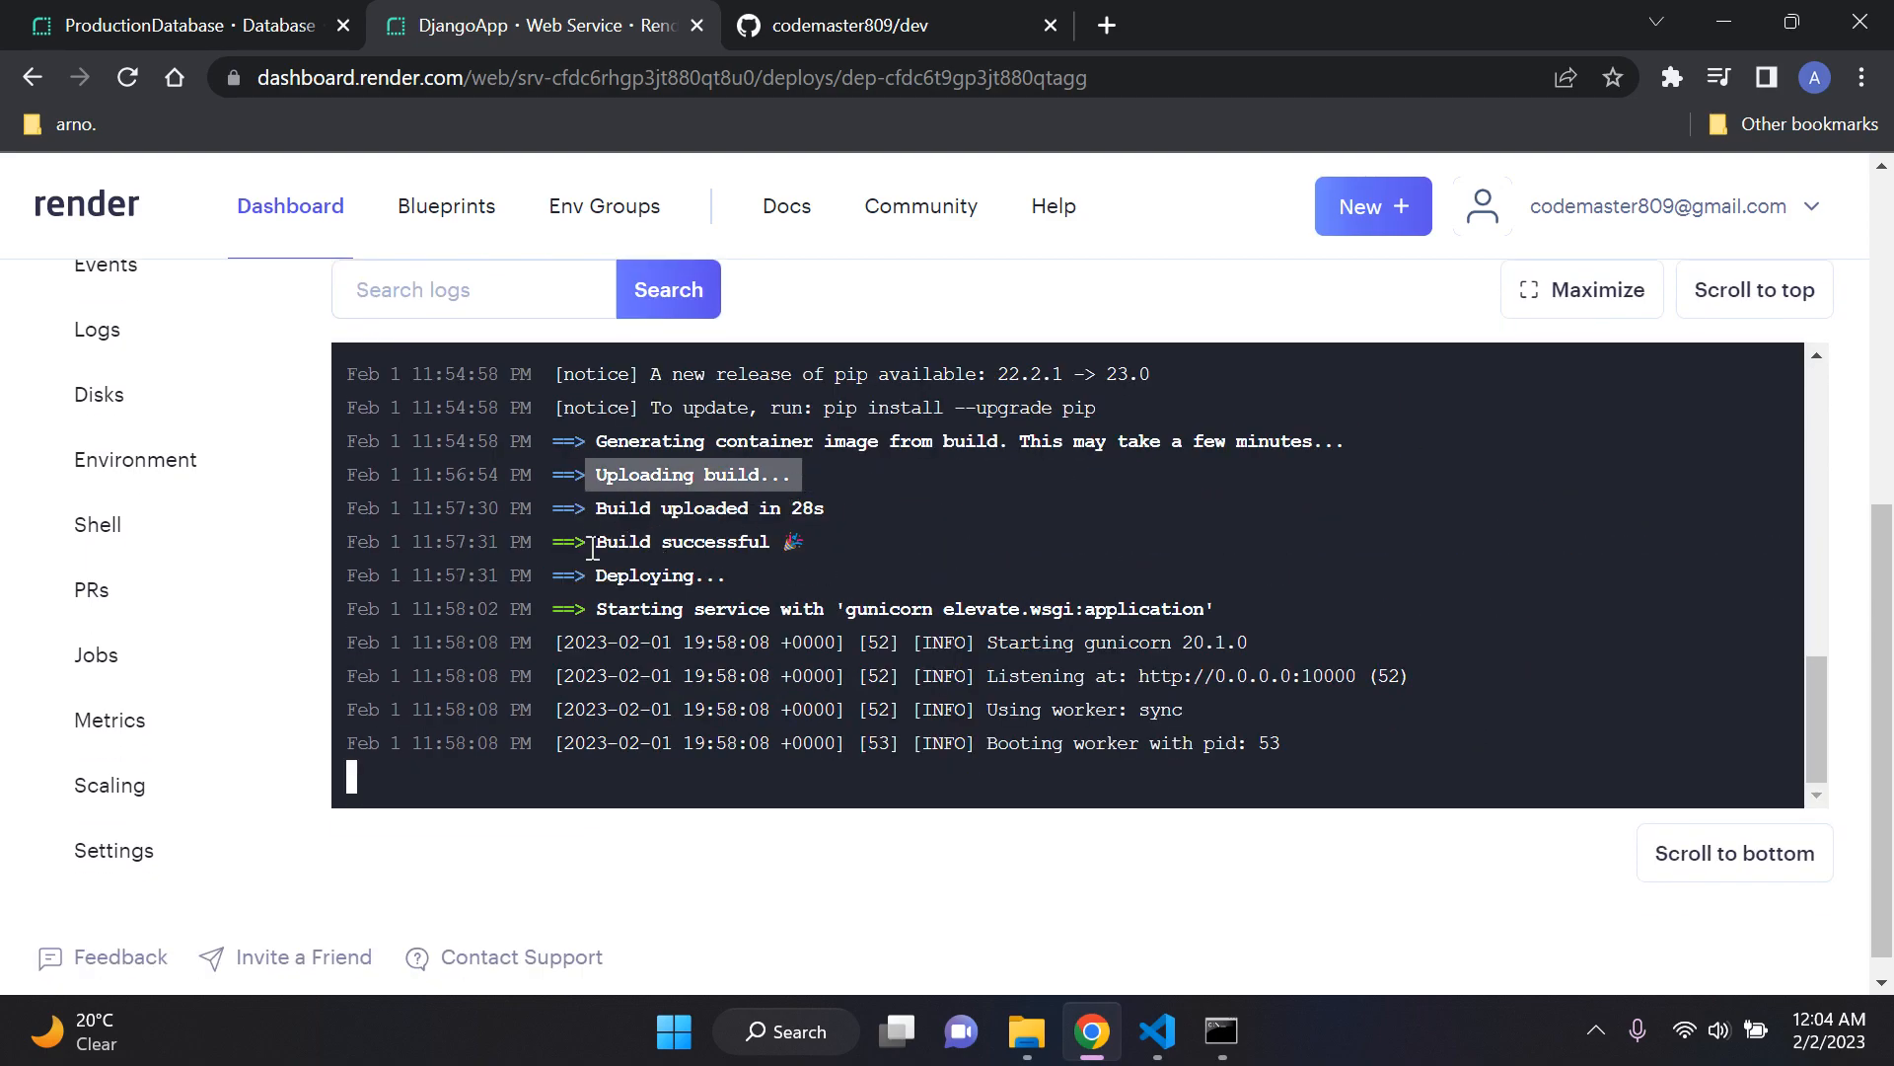
drag(593, 548, 824, 549)
click(747, 571)
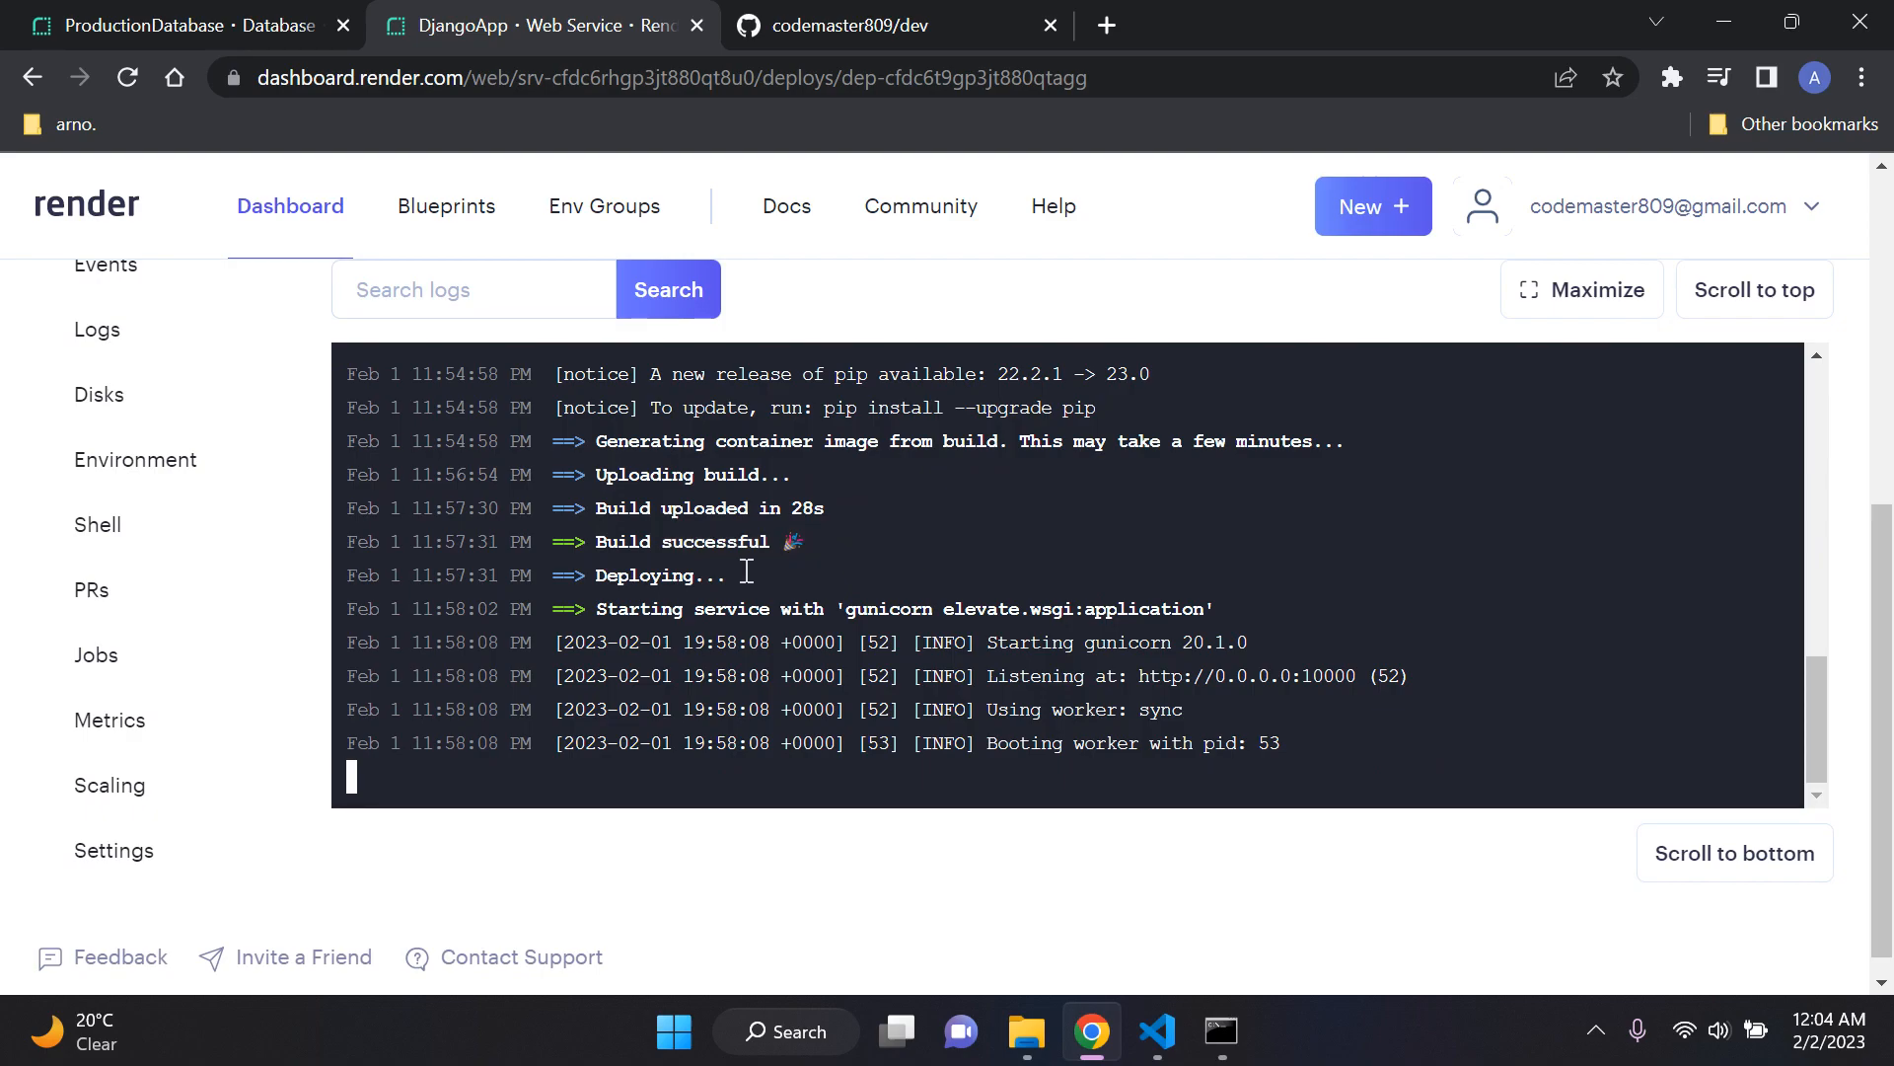
Step: Check the service start line in the deploy log, including its gunicorn elevate.wsgi:application command
drag(596, 609, 1228, 609)
click(1228, 609)
drag(836, 608, 1221, 609)
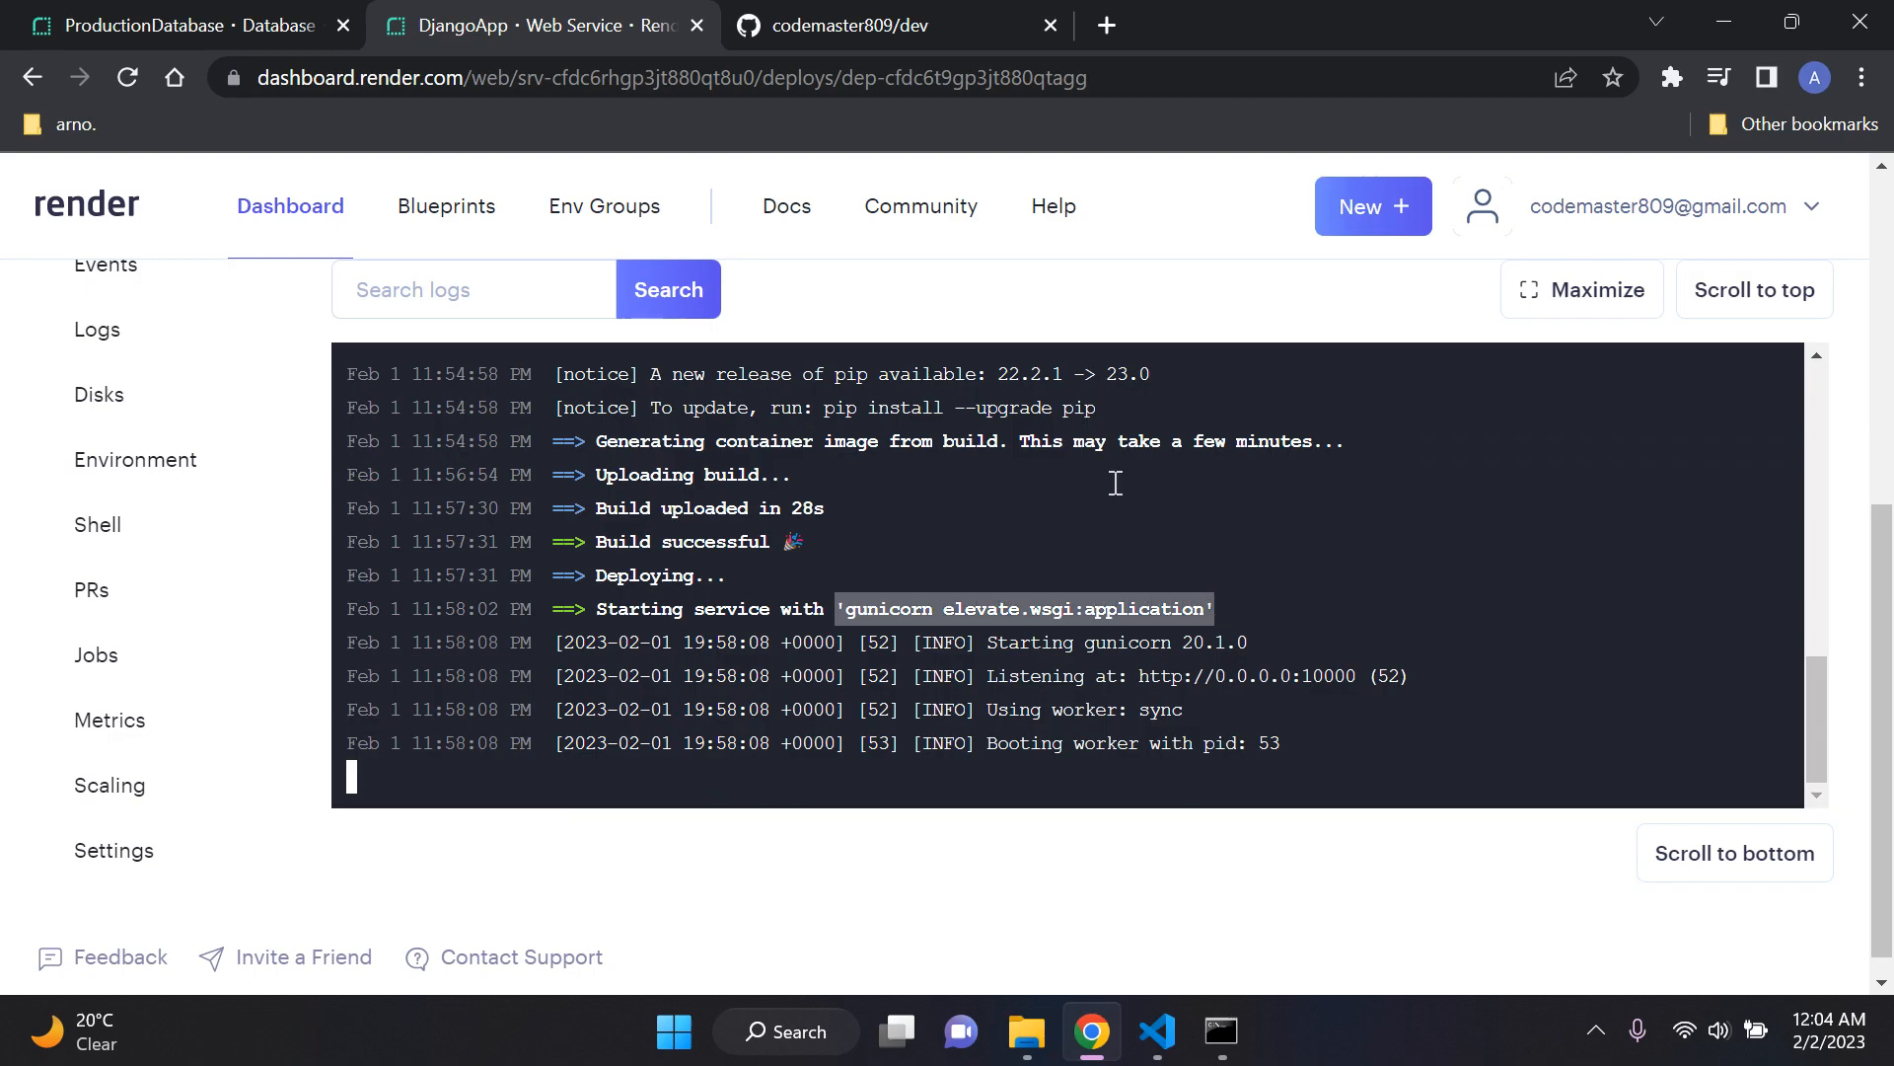
click(988, 897)
Step: Open DjangoApp's public address, djangoapp-g765.onrender.com, in a new browser tab and switch to it
scroll(779, 888, up, 5)
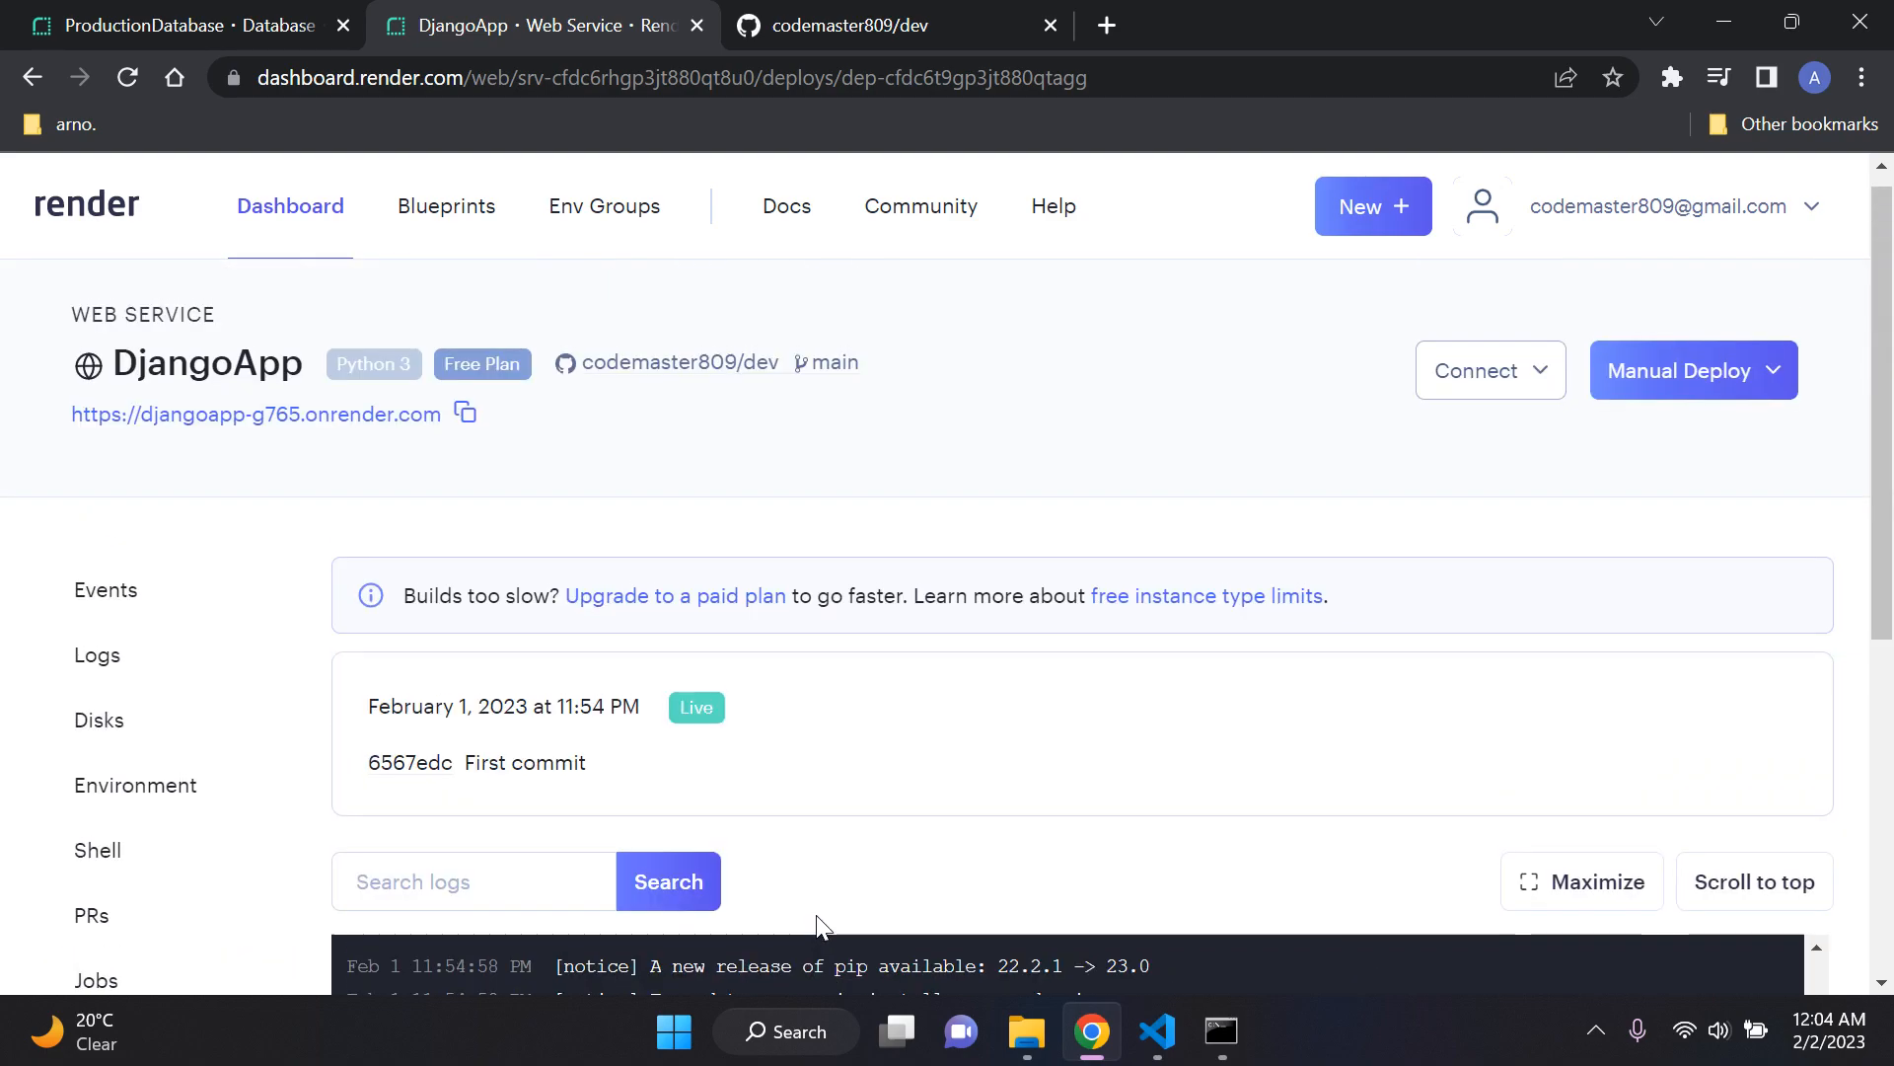
right_click(350, 437)
double_click(250, 475)
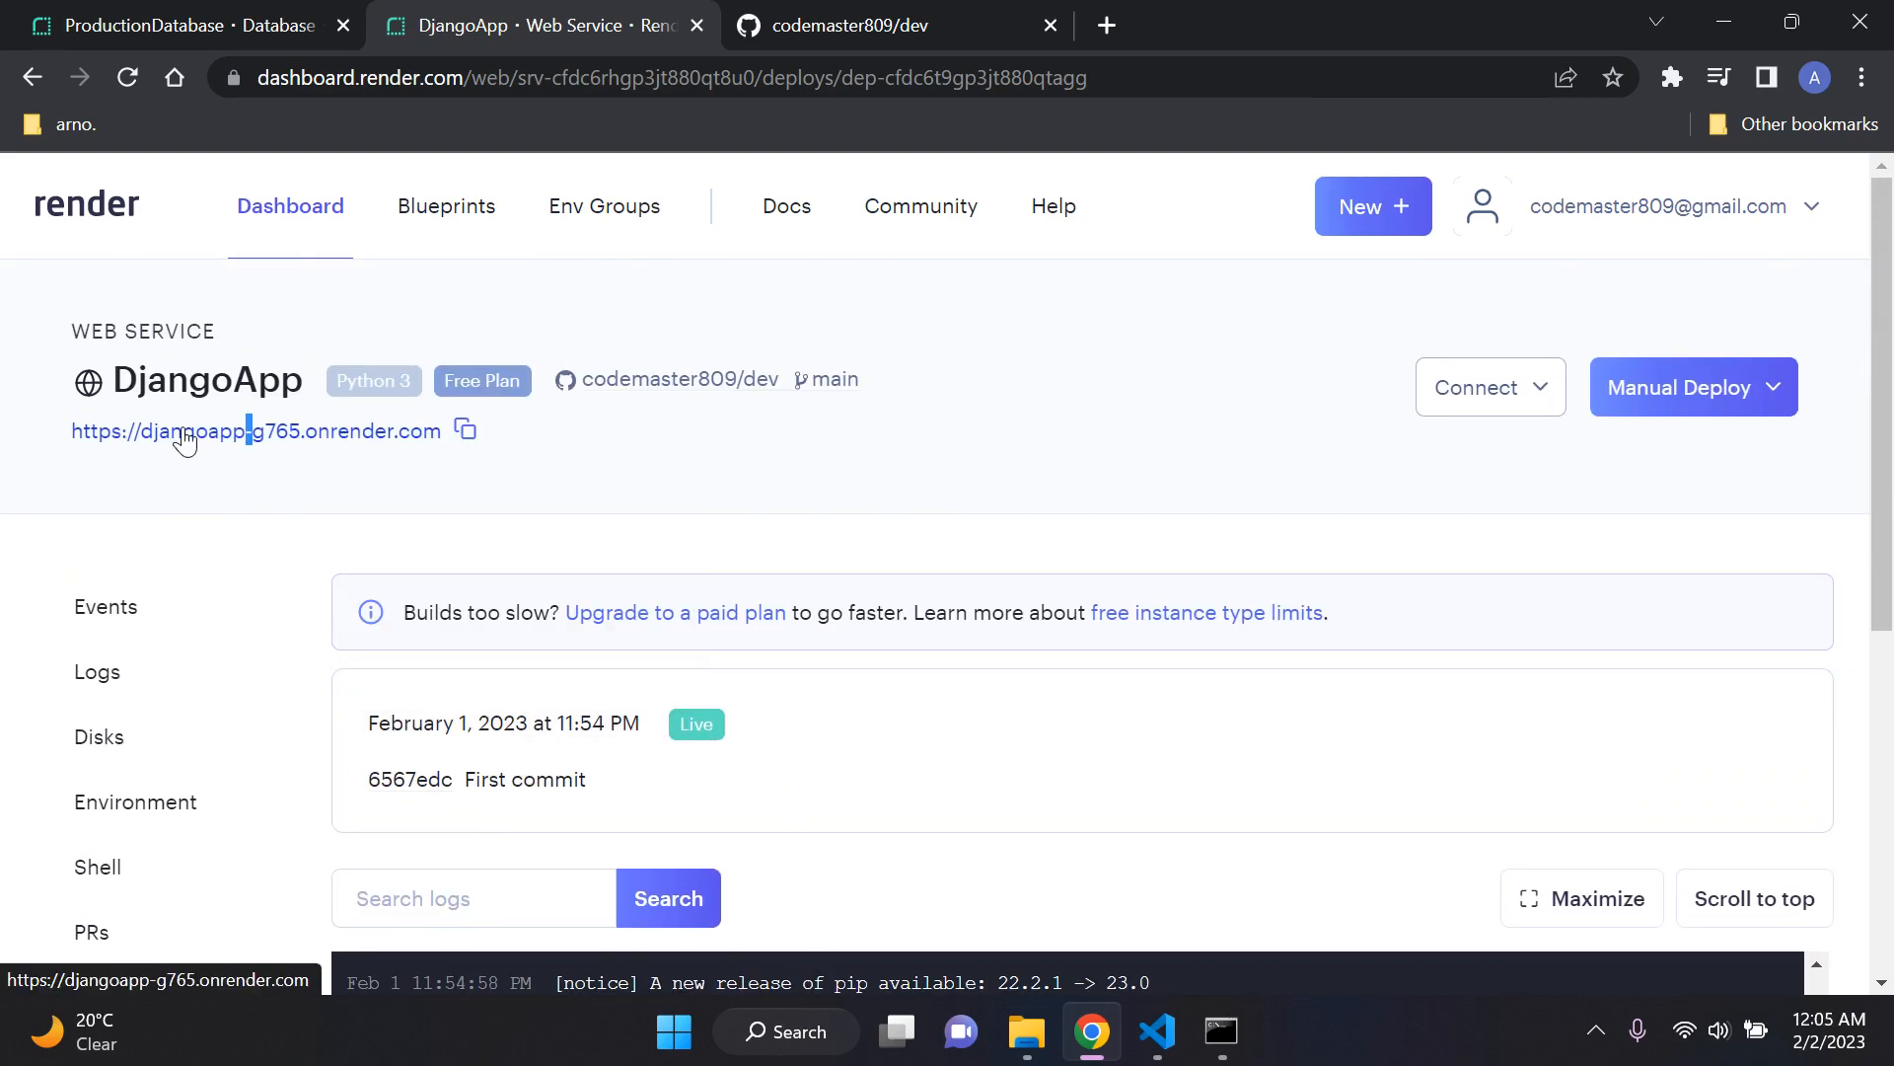
click(406, 501)
right_click(283, 446)
click(388, 468)
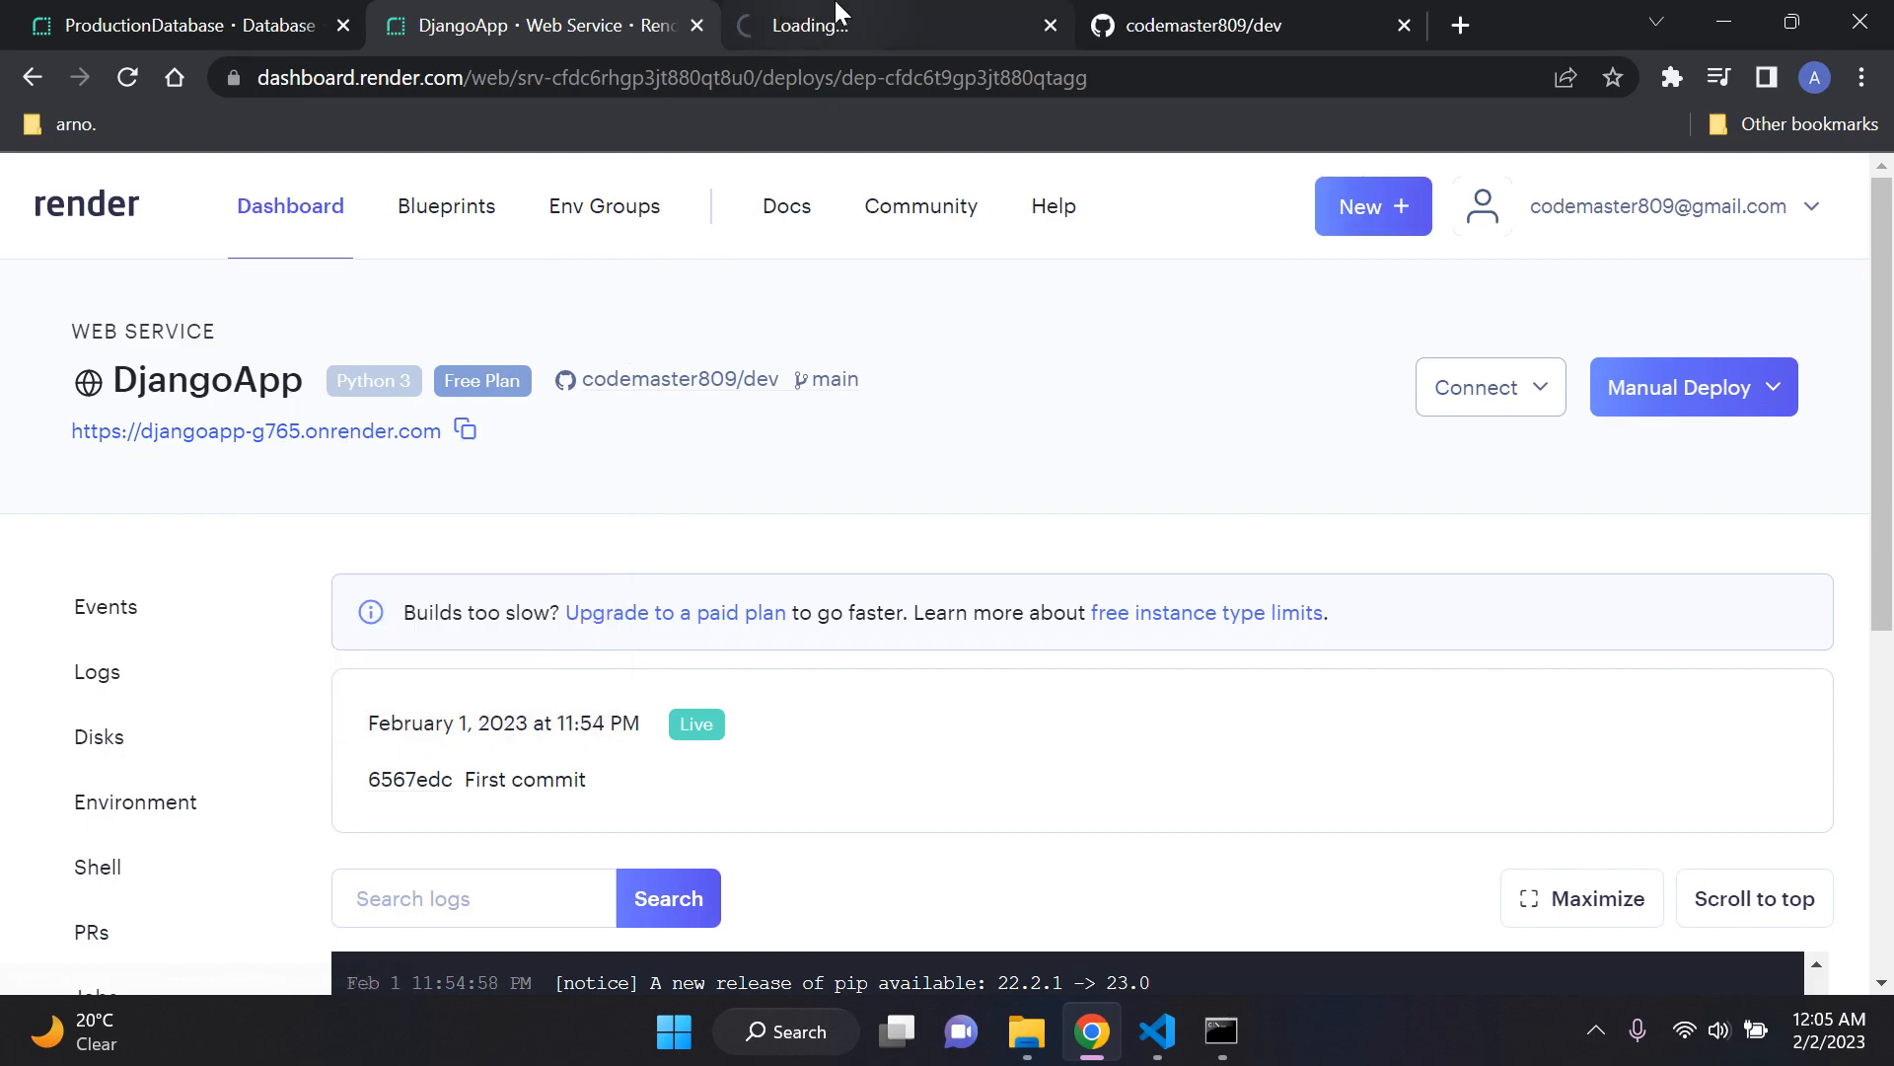
click(837, 12)
Step: Reload the deployed site and check its page content and onrender.com address
click(125, 77)
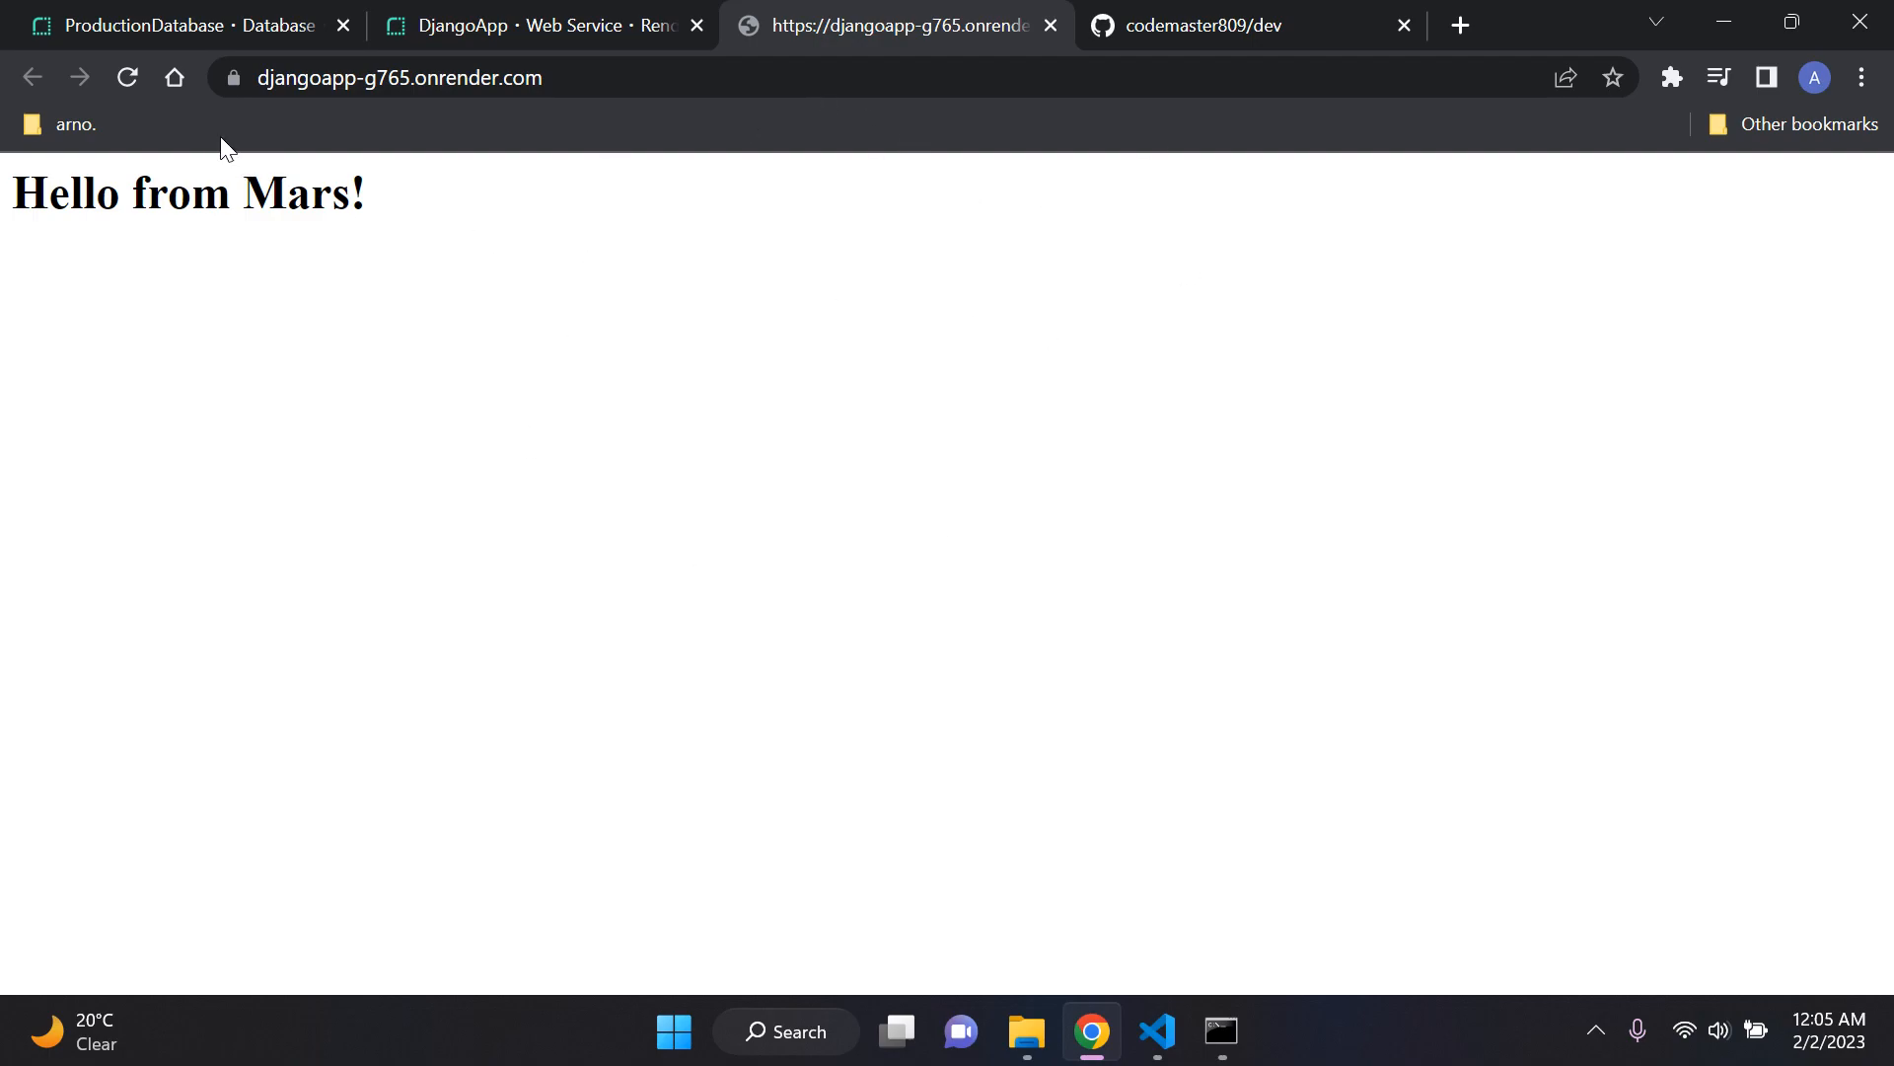
click(115, 82)
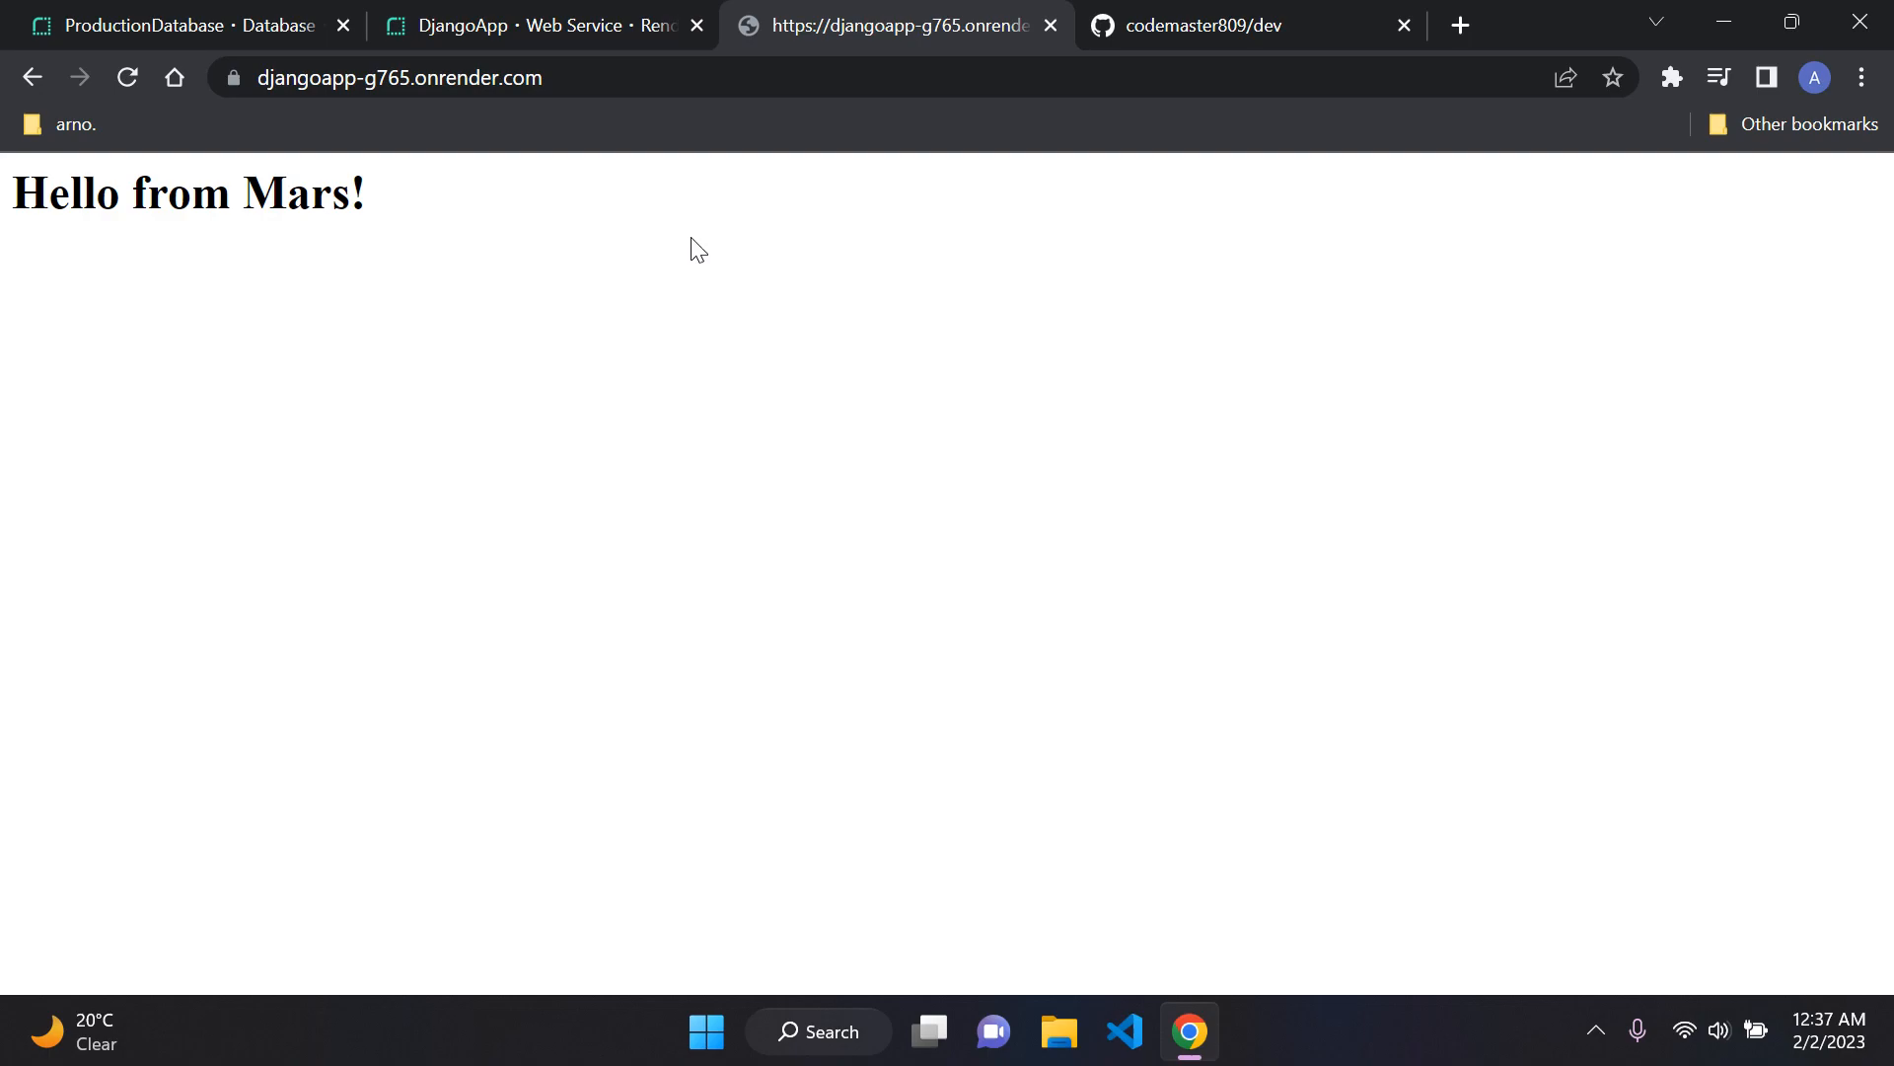
drag(643, 78, 234, 77)
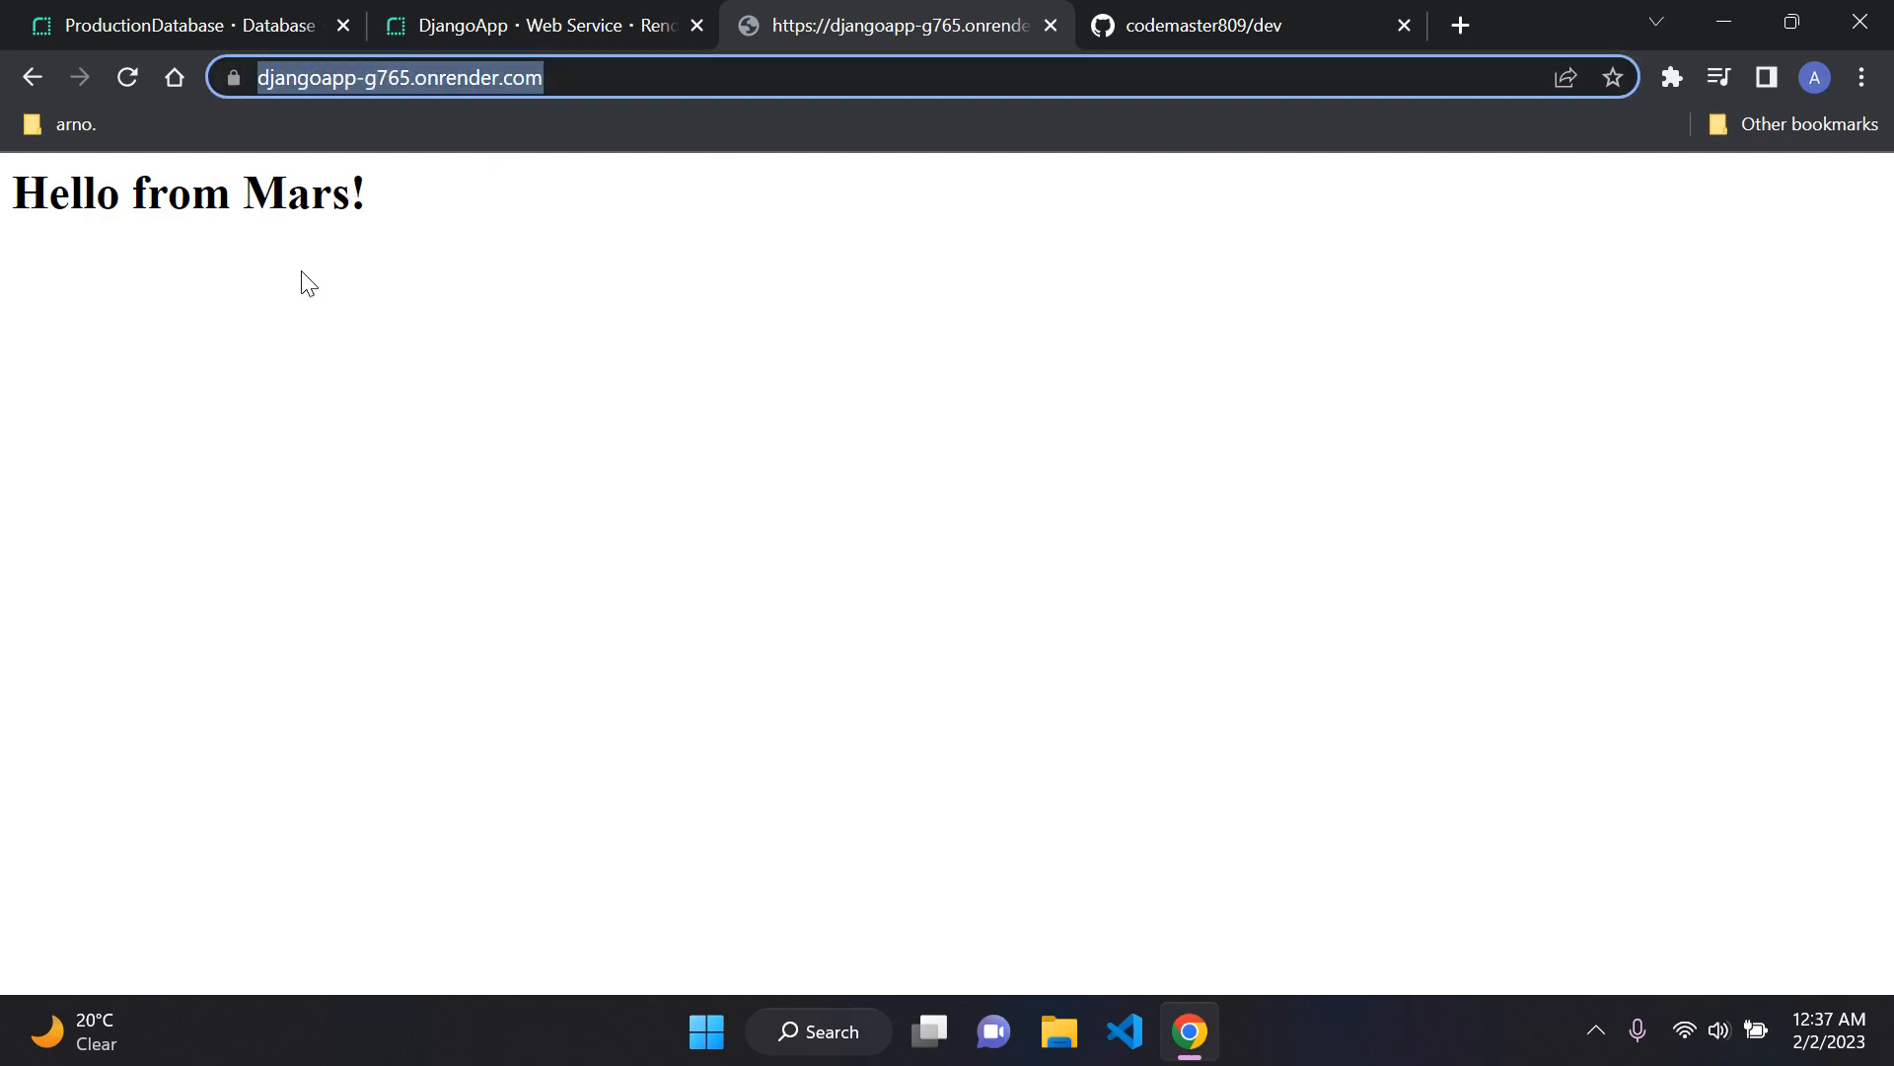
click(770, 286)
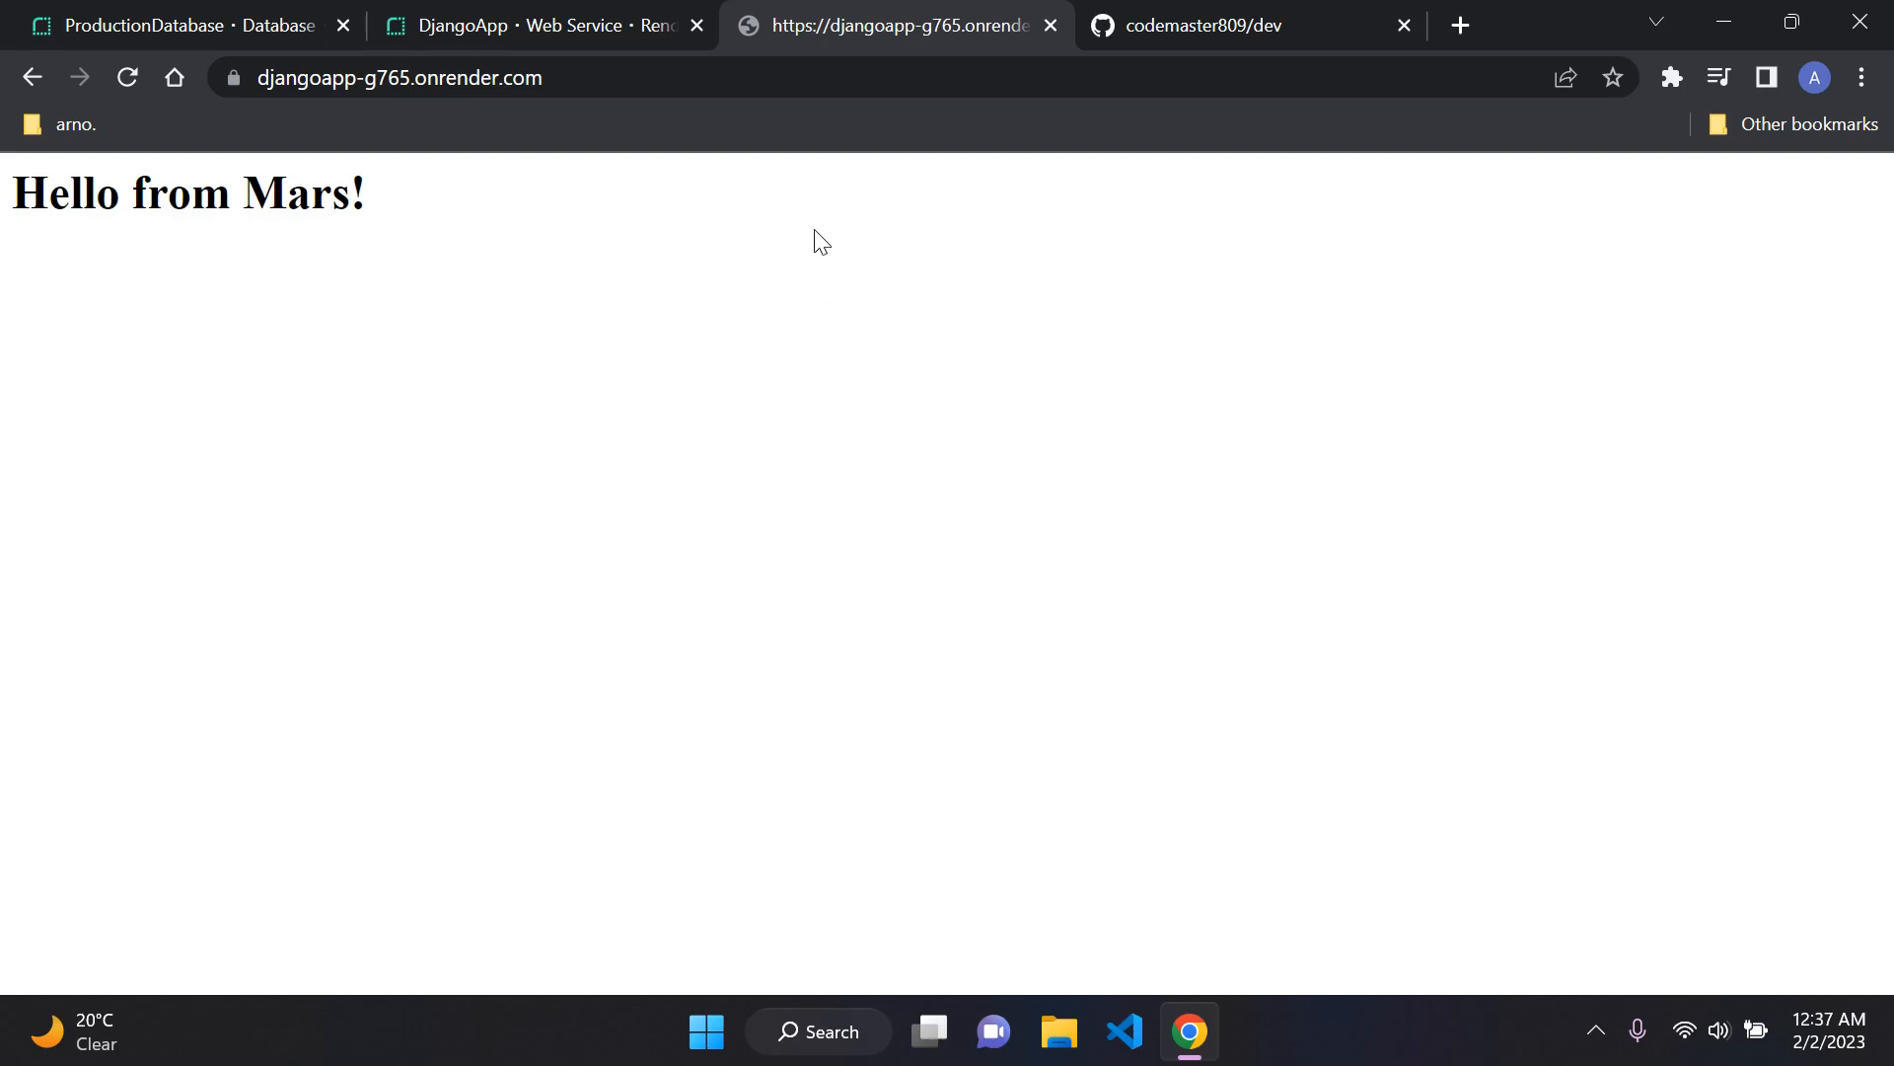
Step: Return to the DjangoApp deploy page and review its status, build log and list of service sections
click(595, 15)
scroll(912, 494, down, 2)
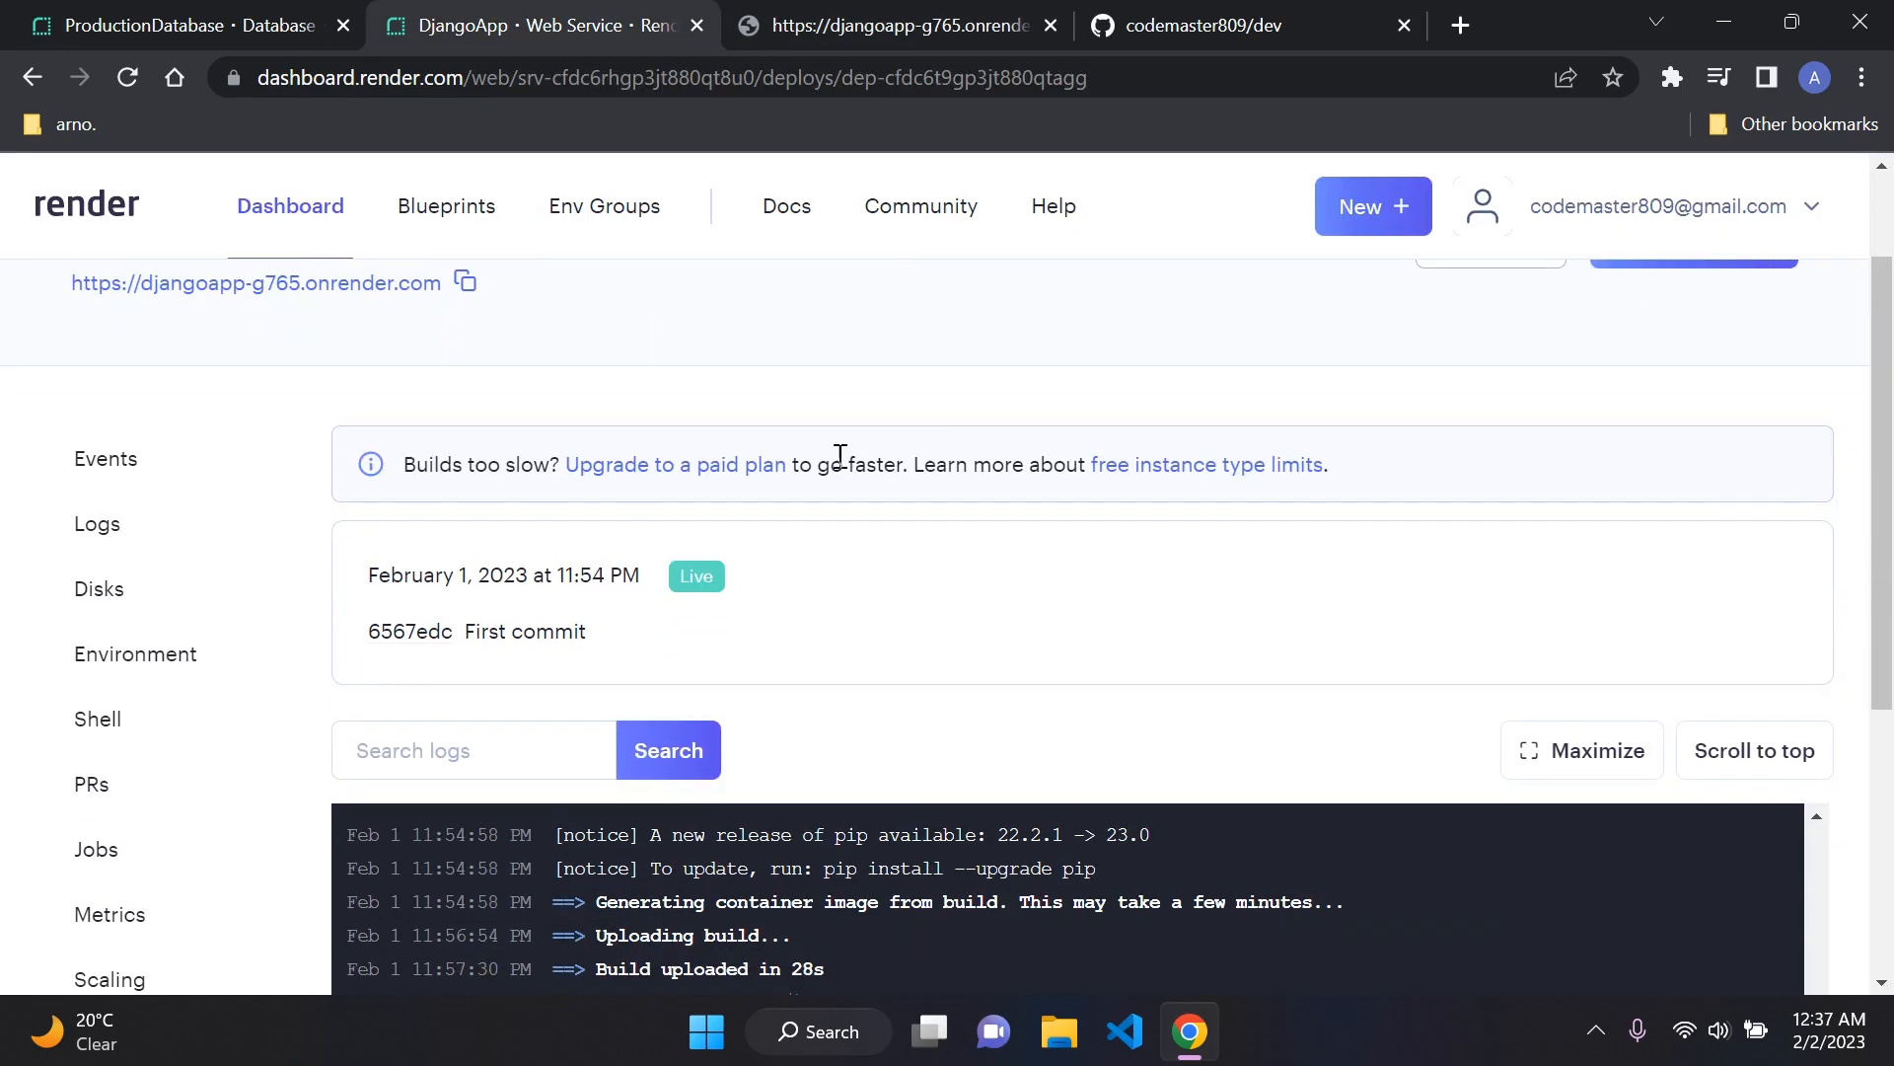
scroll(903, 547, down, 4)
scroll(904, 549, up, 6)
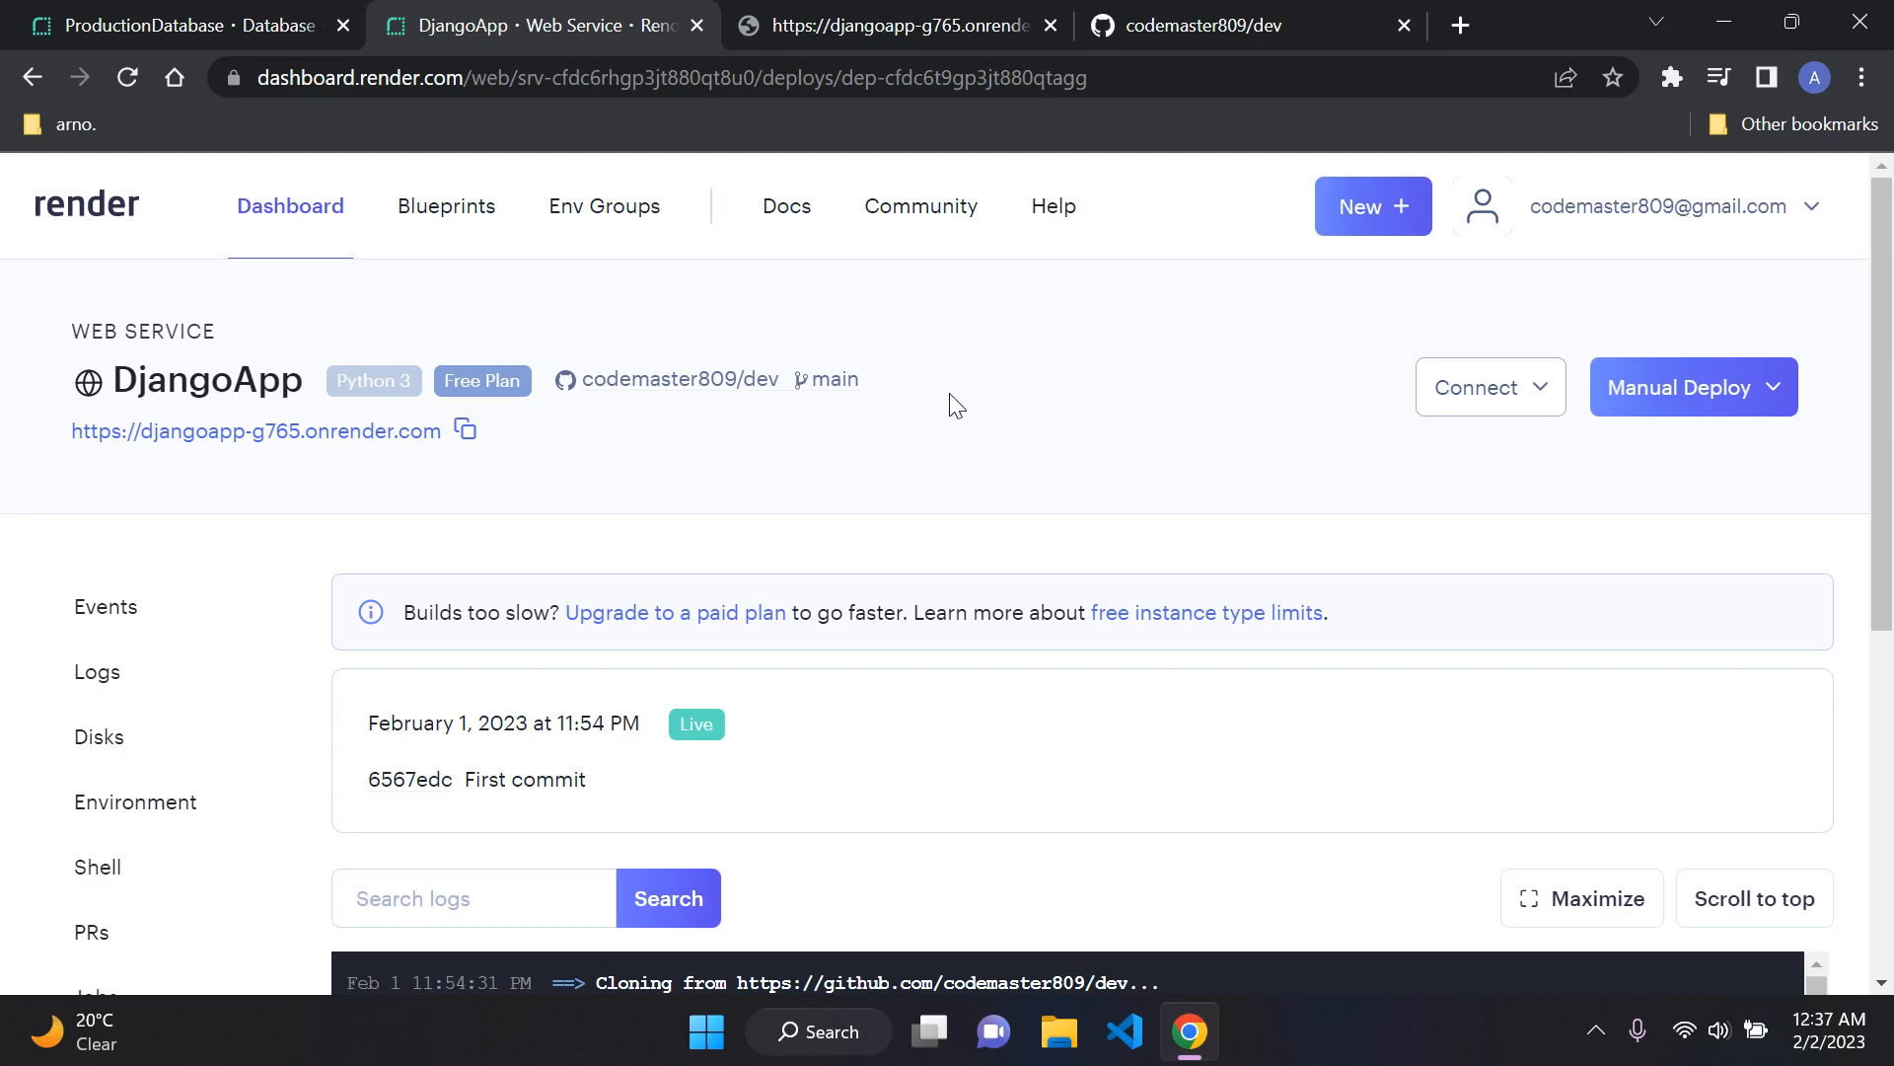
scroll(116, 529, down, 5)
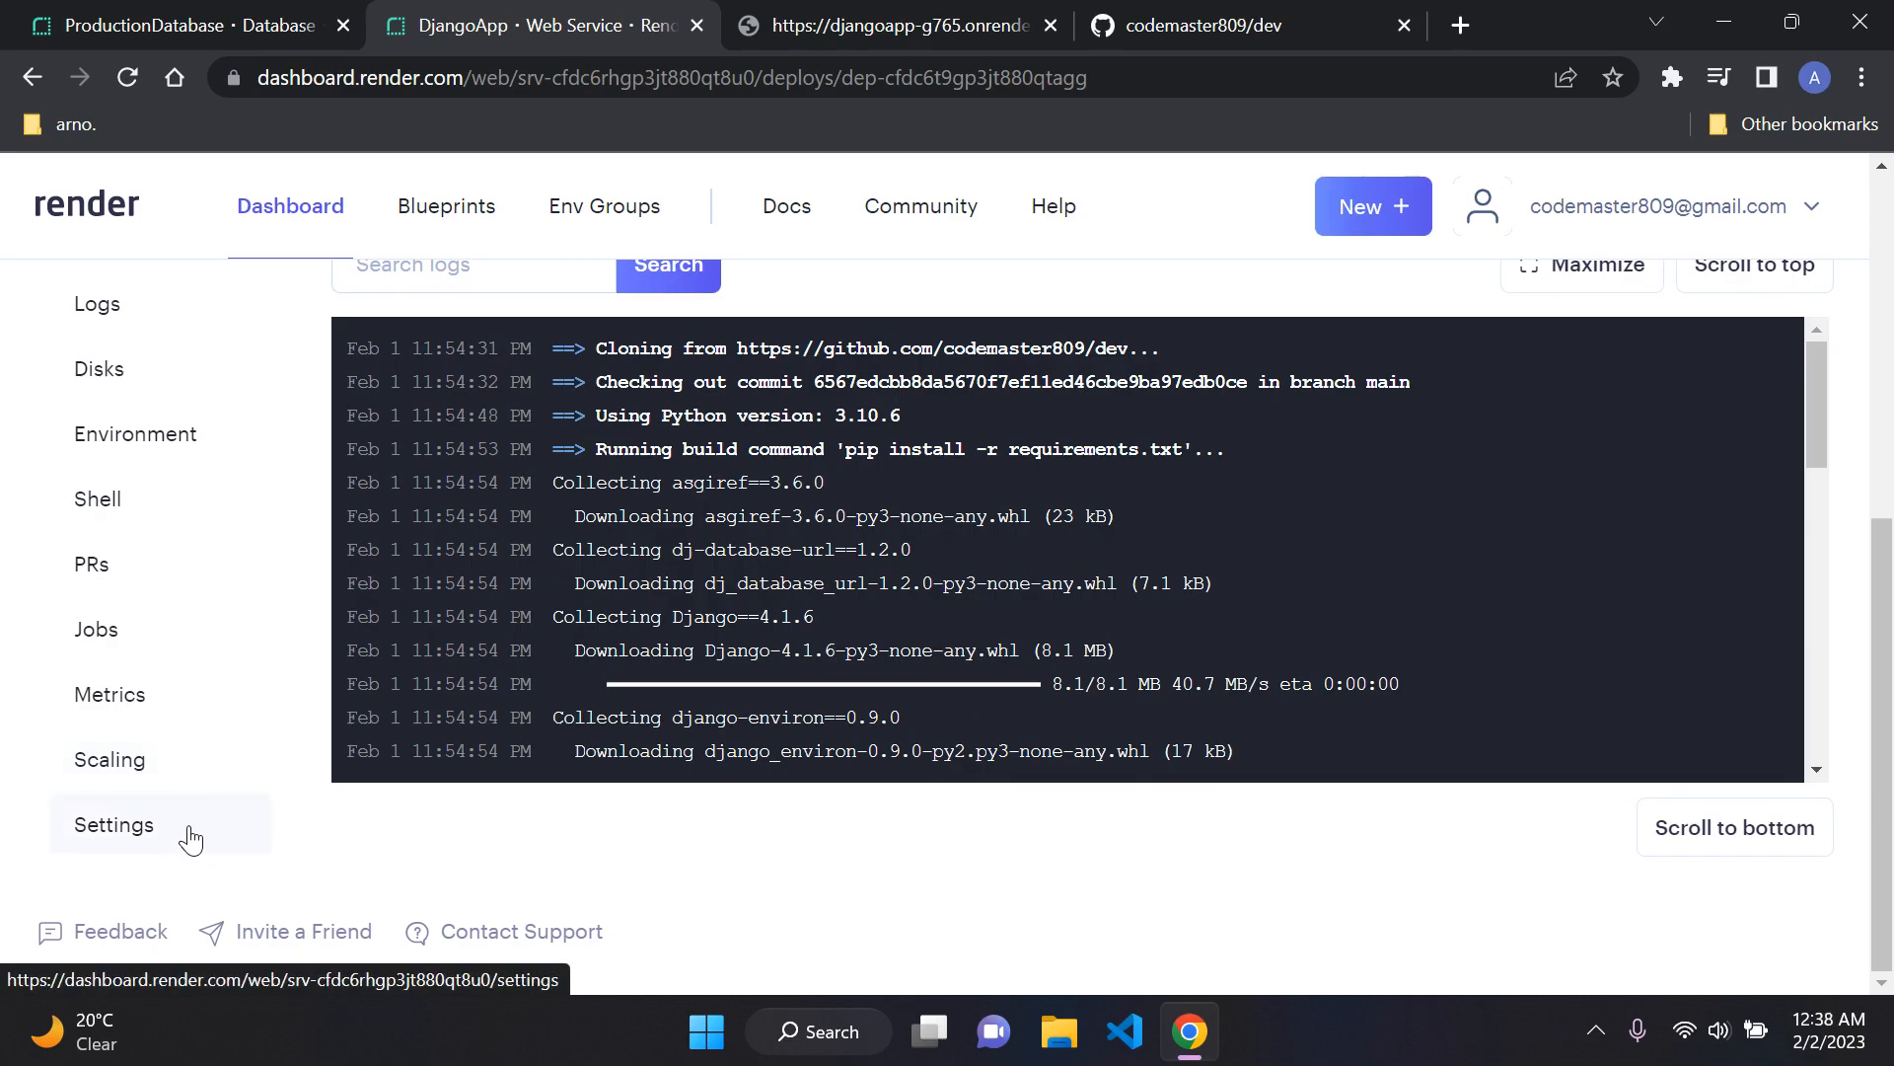
Step: Open the DjangoApp service settings and review the general and Build & Deploy options down to the Custom Domains section
click(190, 840)
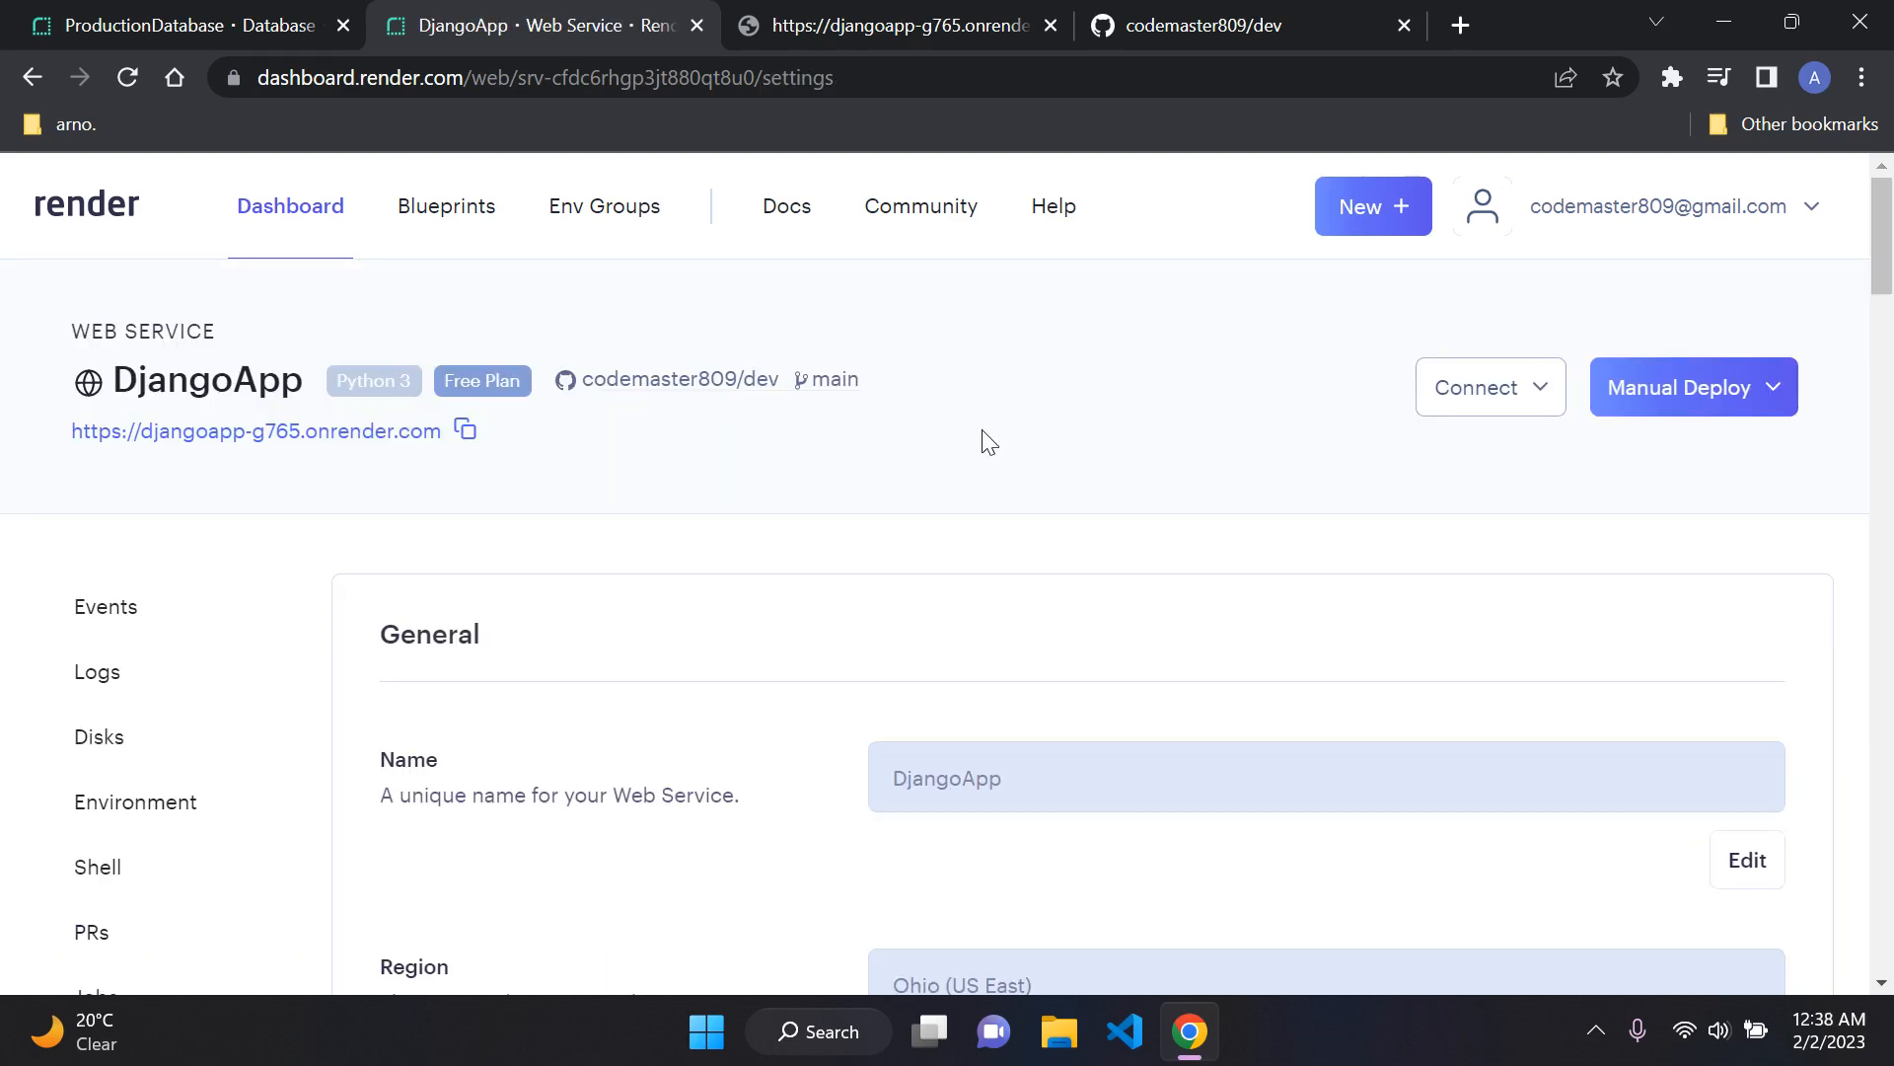
scroll(984, 434, down, 12)
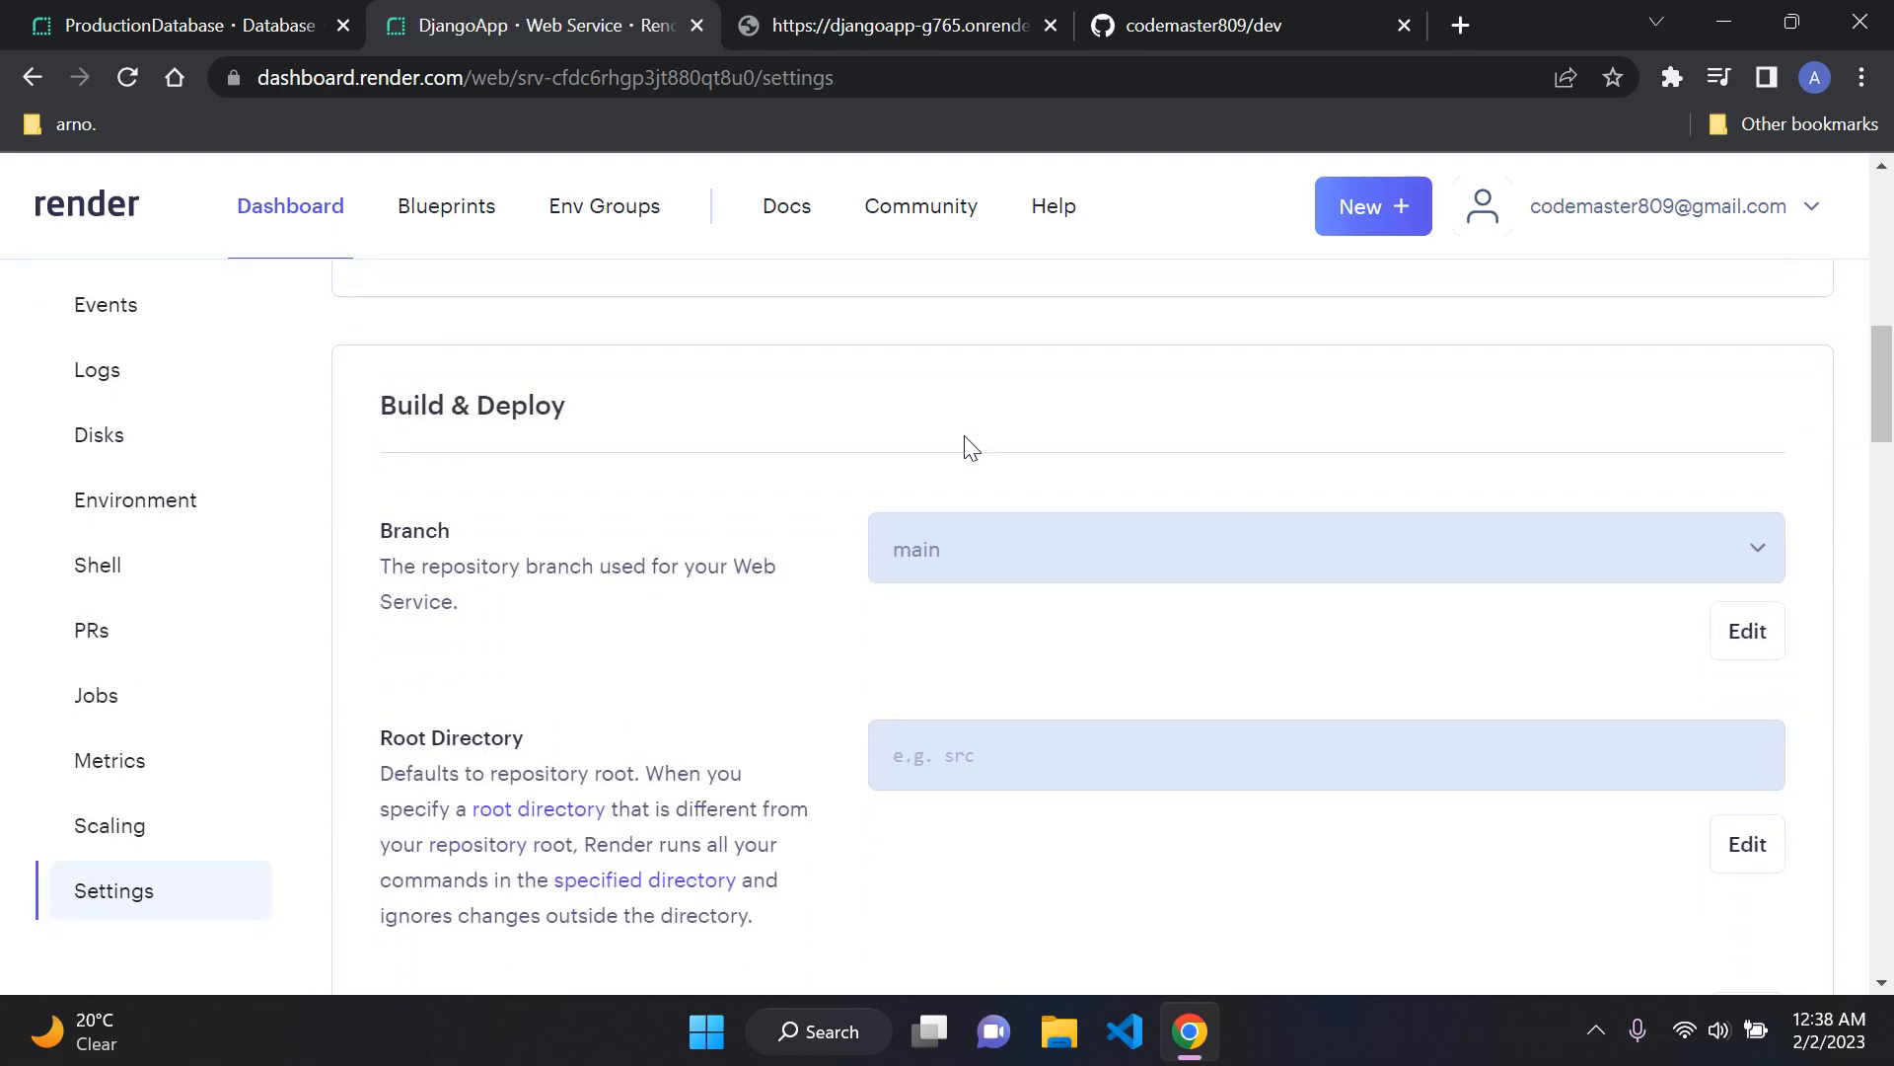
scroll(964, 436, down, 18)
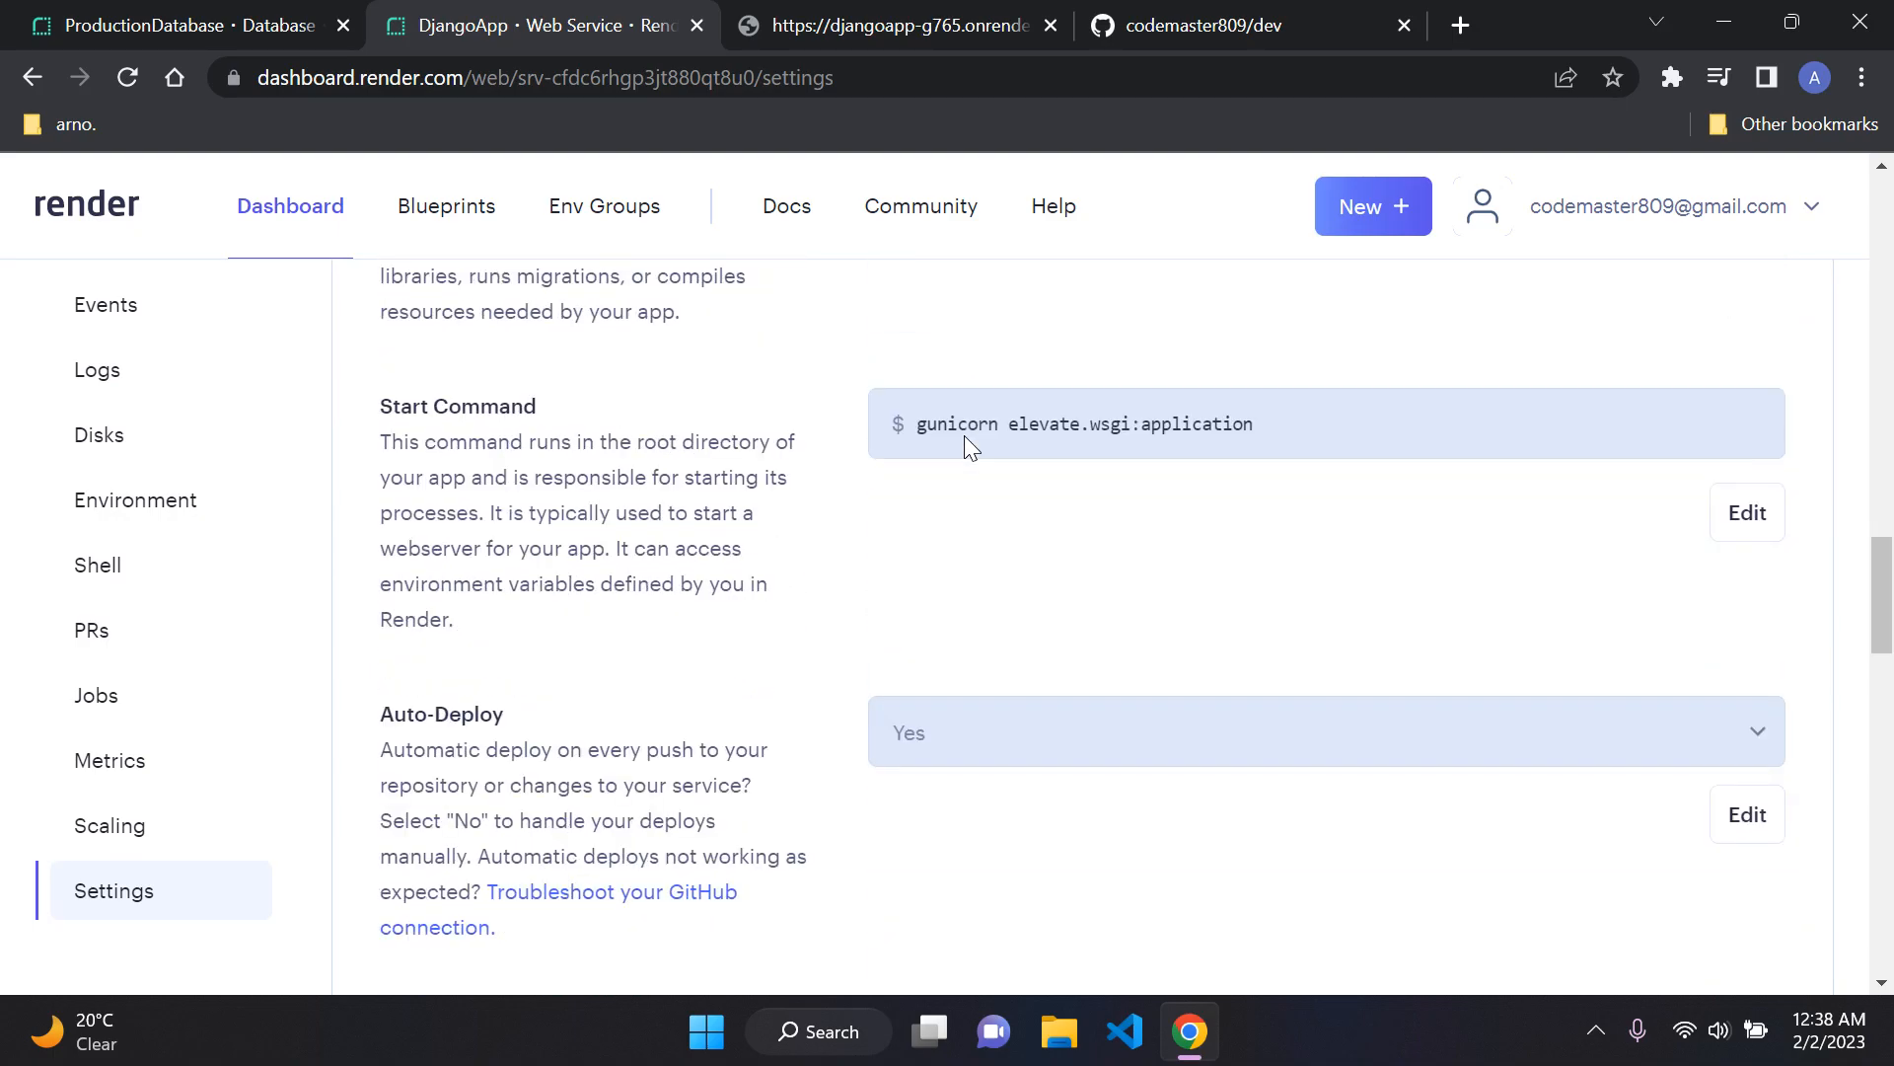
scroll(966, 439, down, 4)
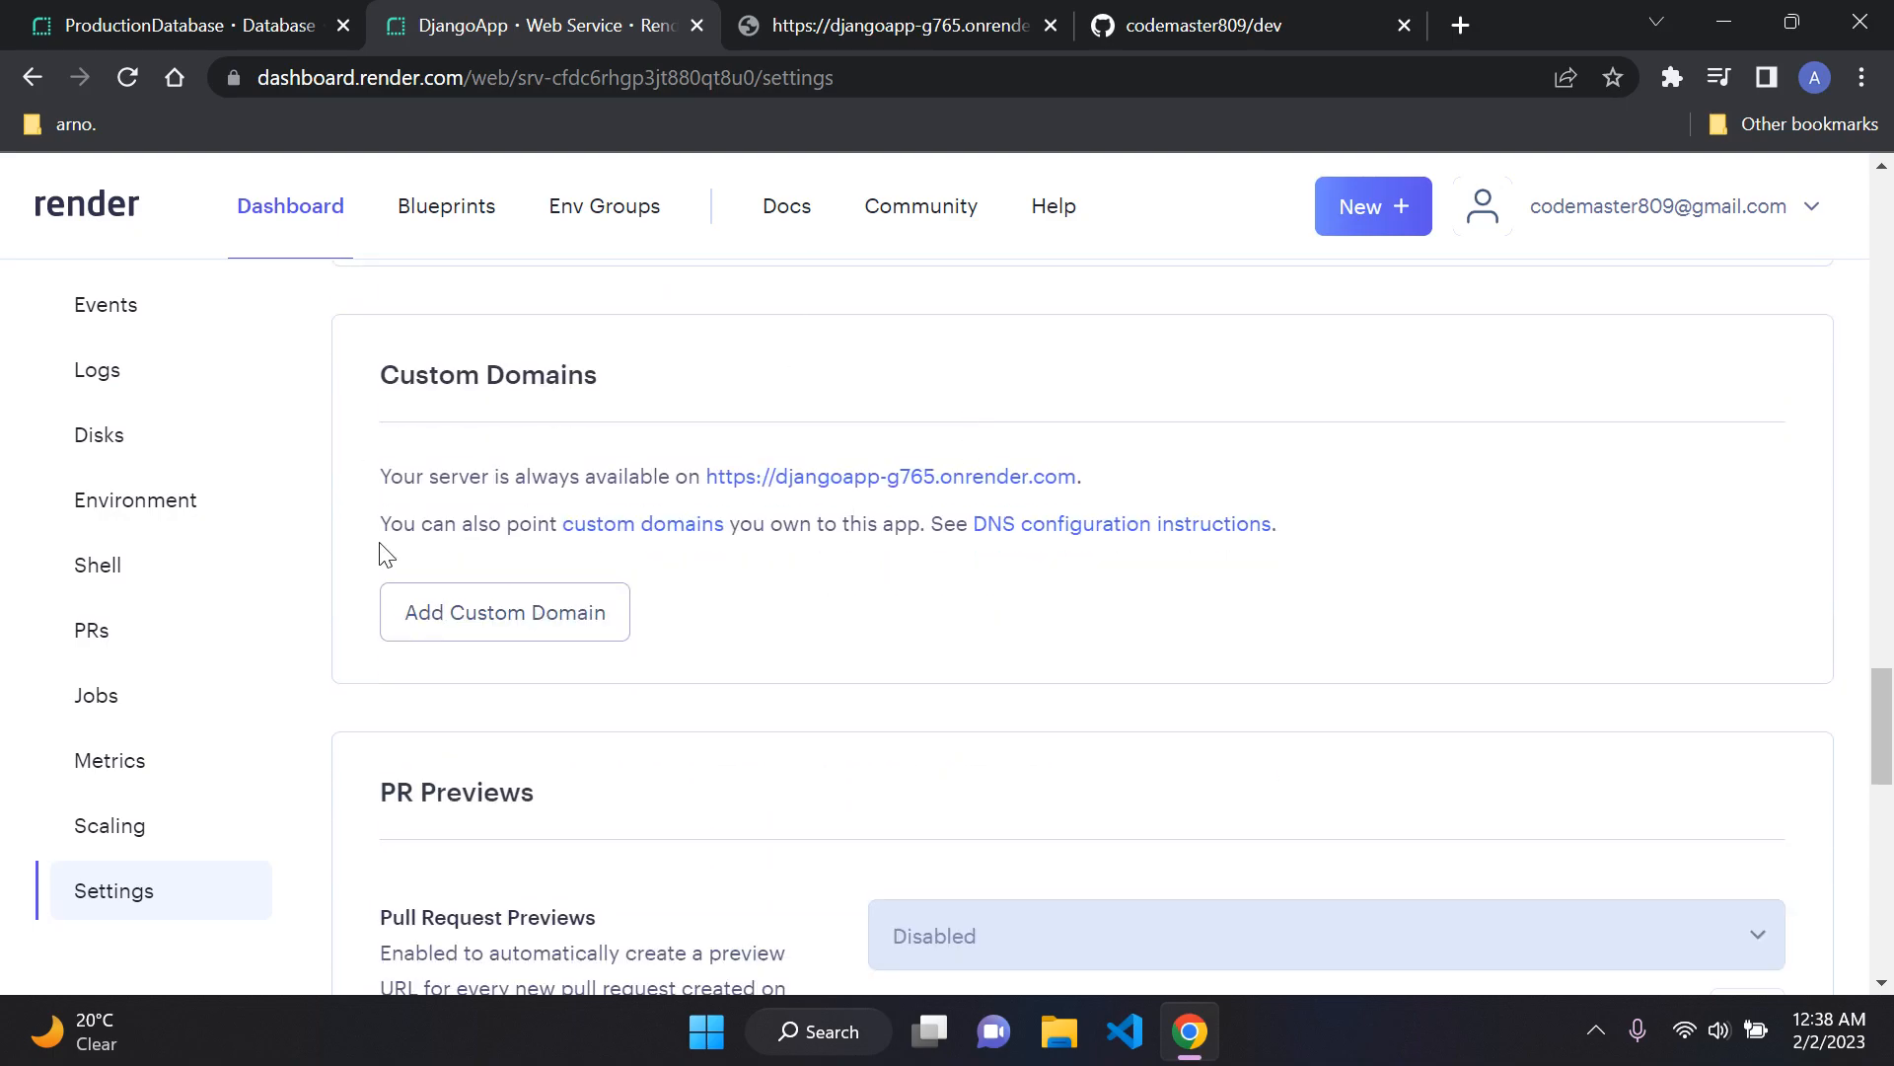
Step: Examine the Custom Domains section and its entry field for a new domain, and cancel without adding one
drag(371, 380, 755, 383)
click(755, 383)
click(584, 621)
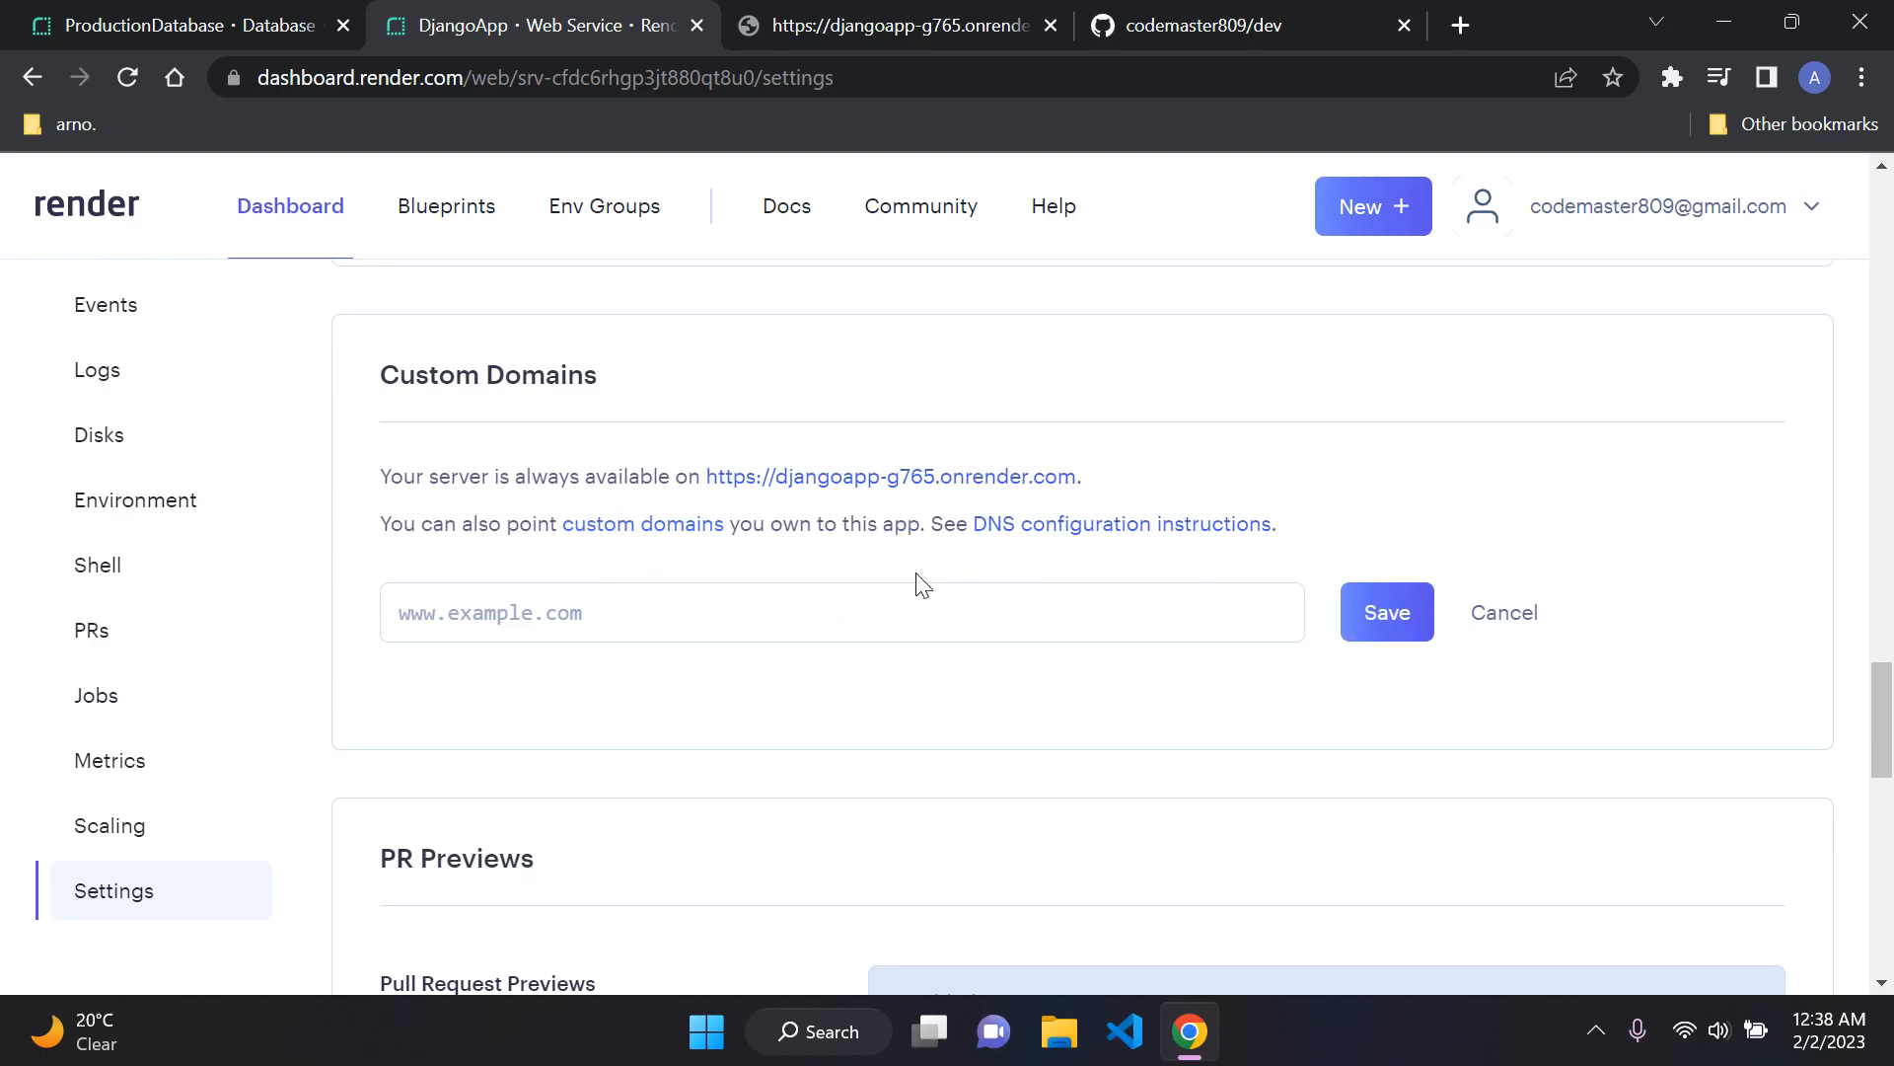
click(937, 608)
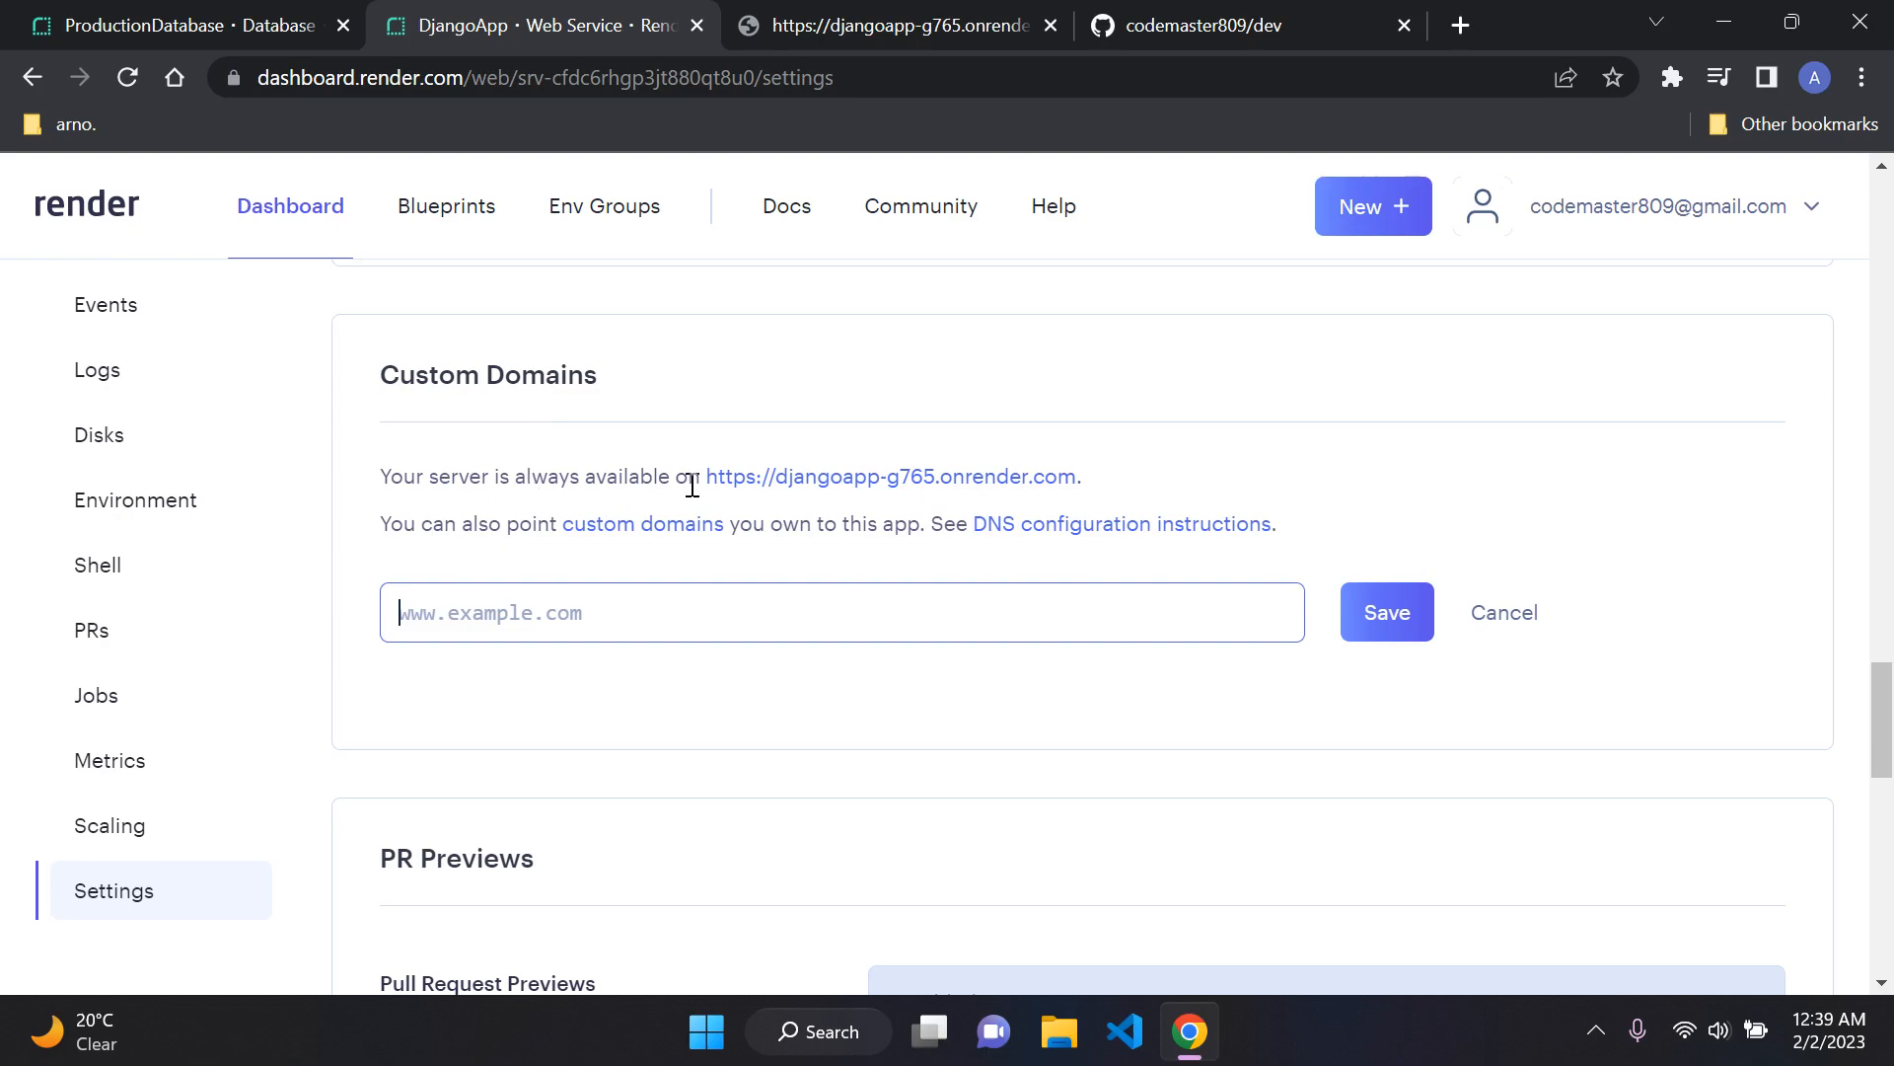
click(1512, 617)
Step: Look over the general settings once more and open DjangoApp's event history to view its deploy events
scroll(1004, 633, up, 15)
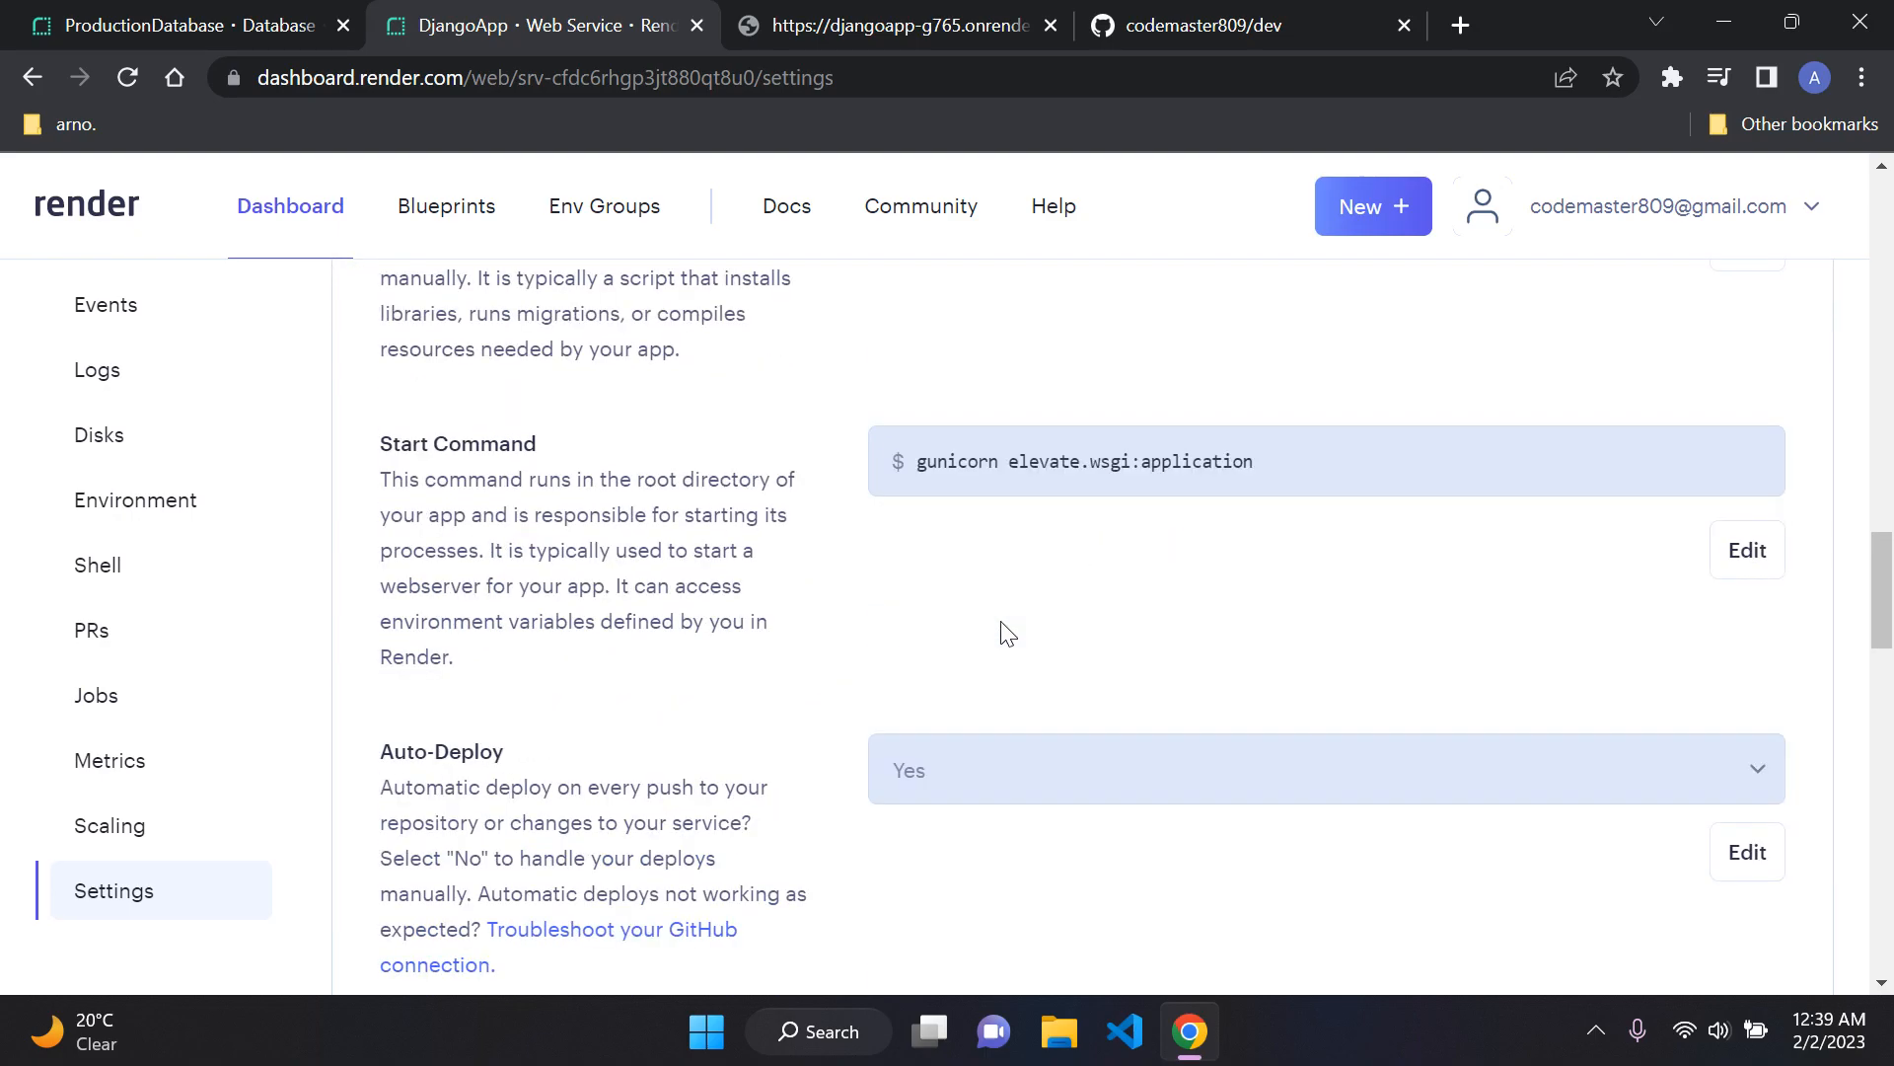
scroll(1004, 633, up, 8)
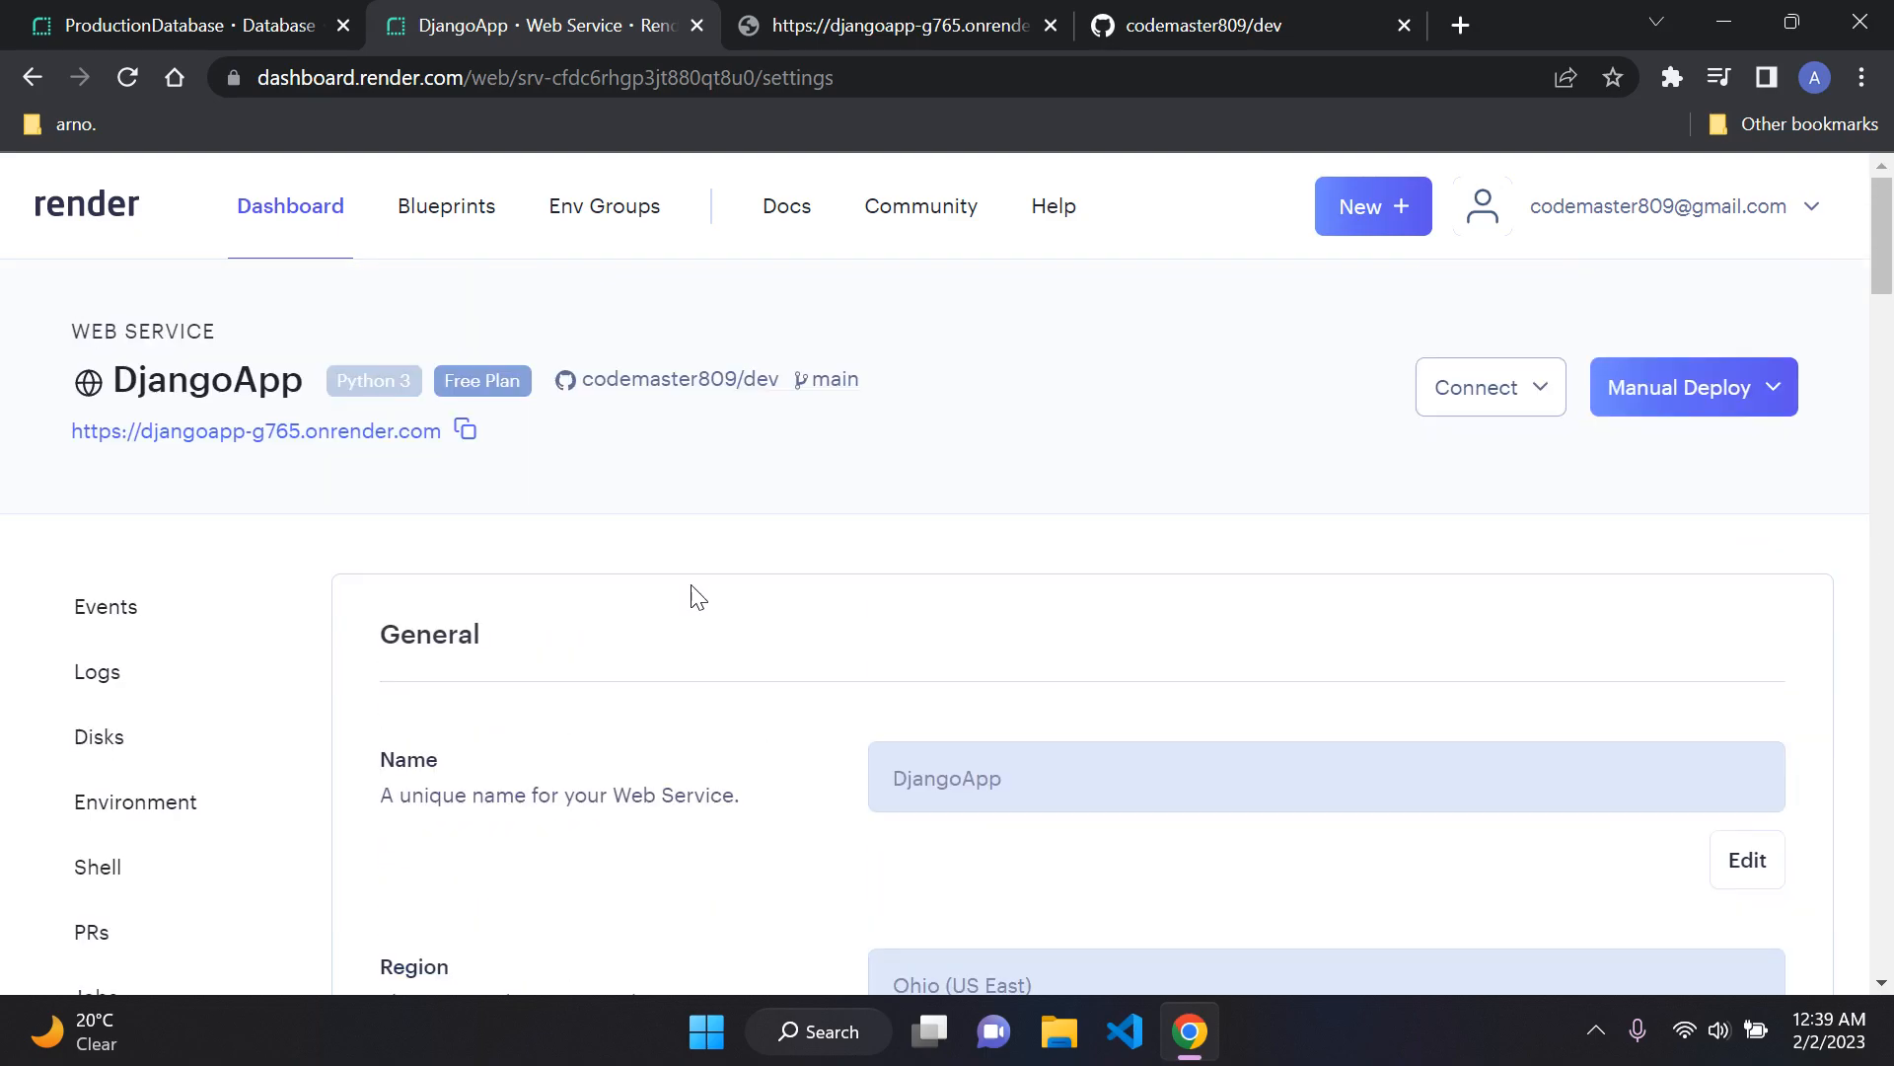
scroll(287, 553, down, 6)
scroll(365, 562, up, 6)
click(150, 620)
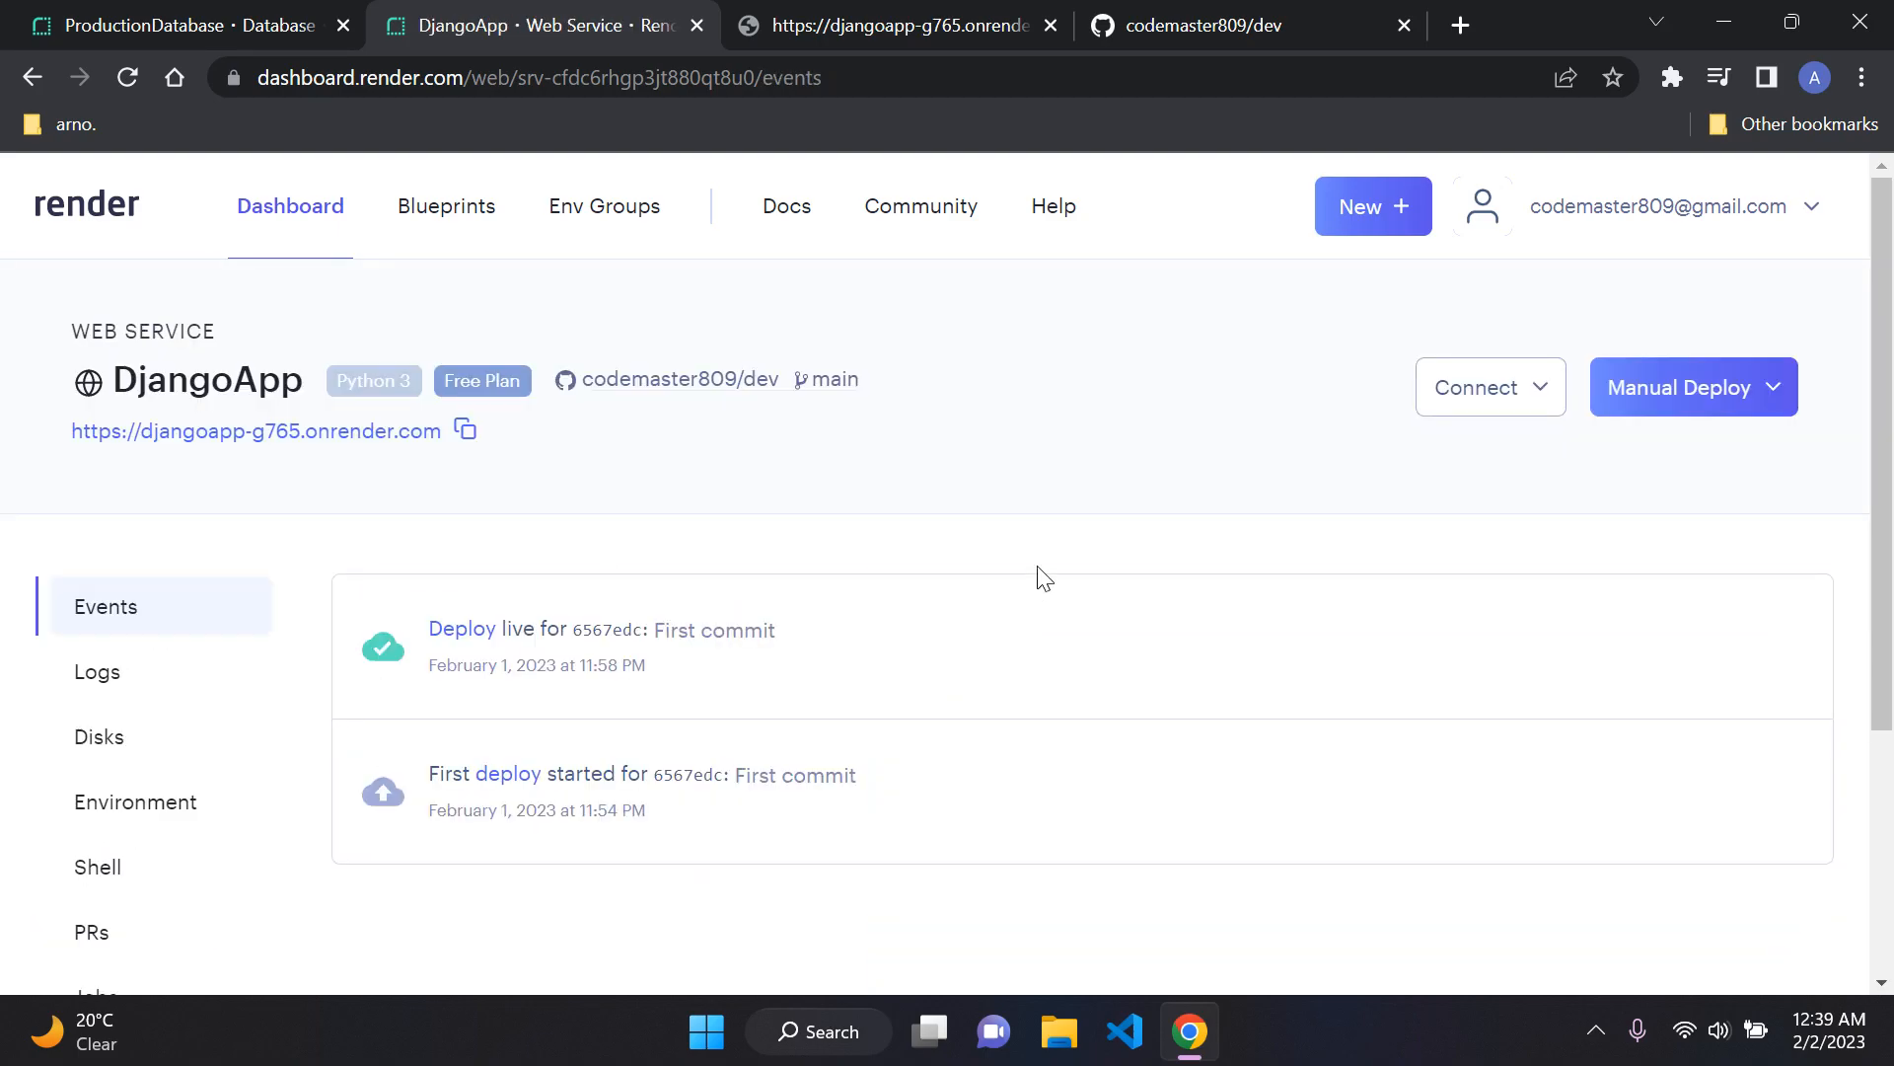